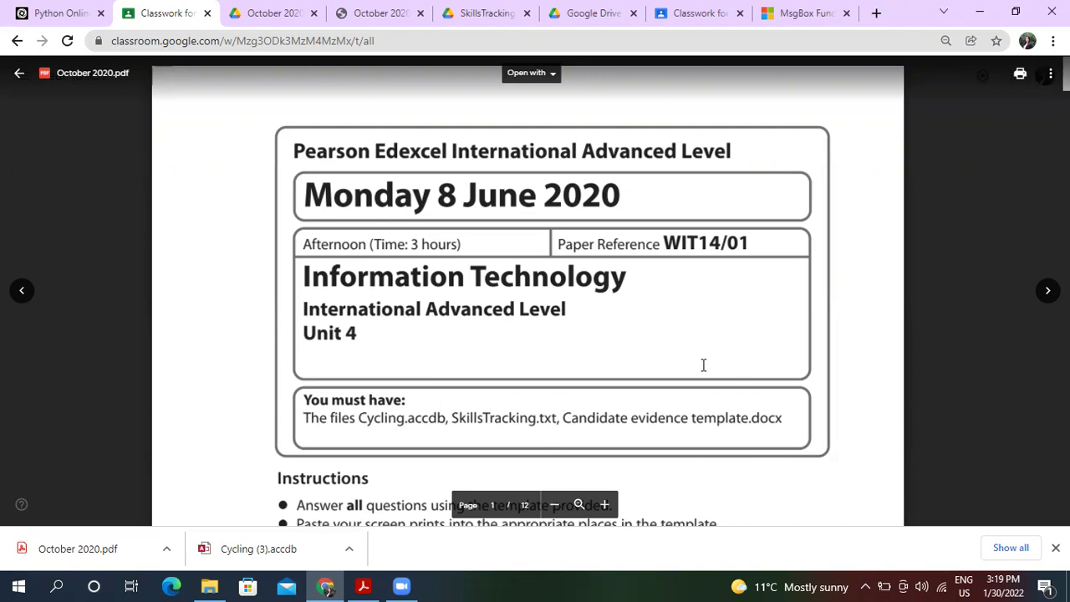
# Page through the mock exam's attached PDF, template and mark scheme, ending on SkillsTracking.txt.
pyautogui.scroll(-3, 703, 365)
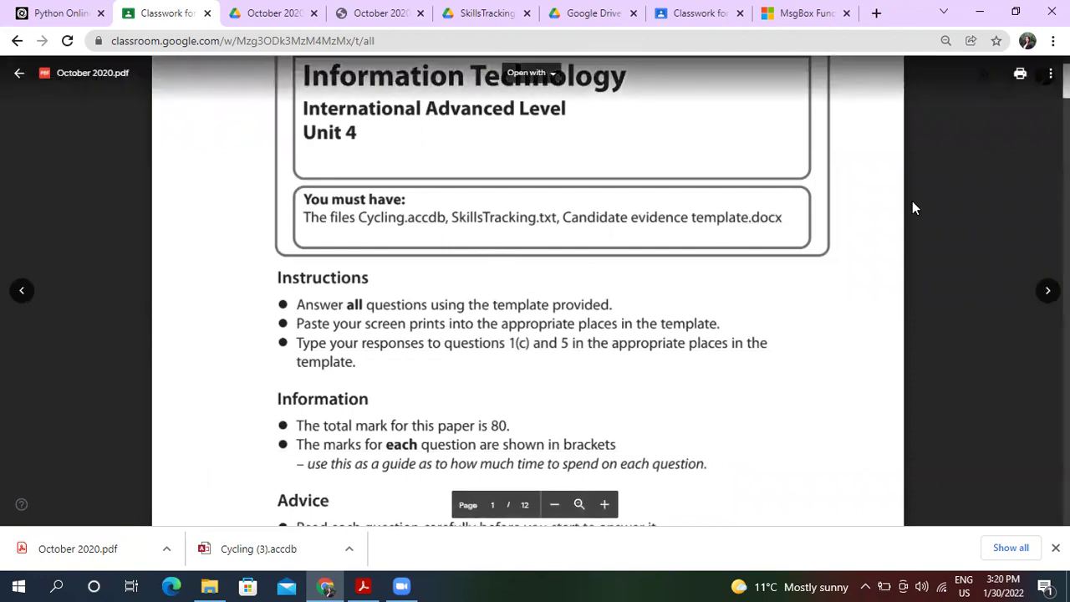
pyautogui.press('Right')
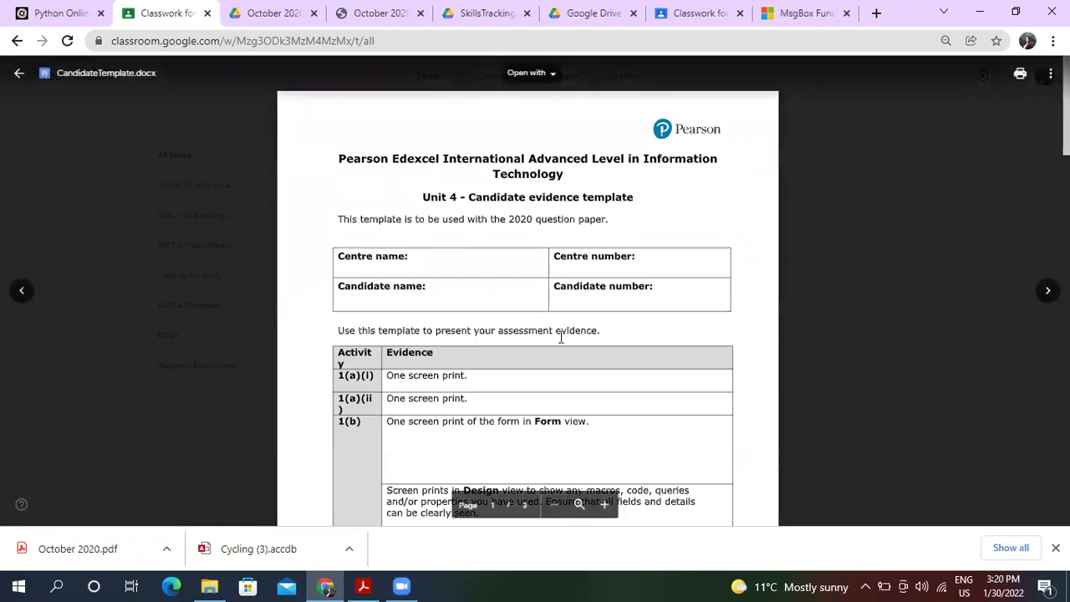
pyautogui.scroll(-3, 562, 337)
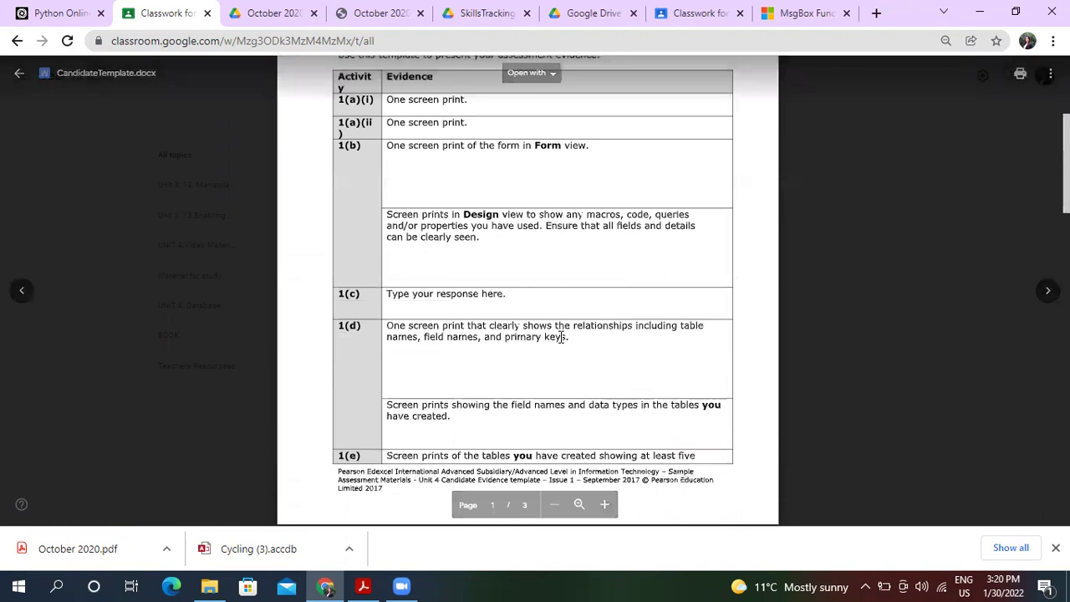
pyautogui.scroll(-5, 561, 337)
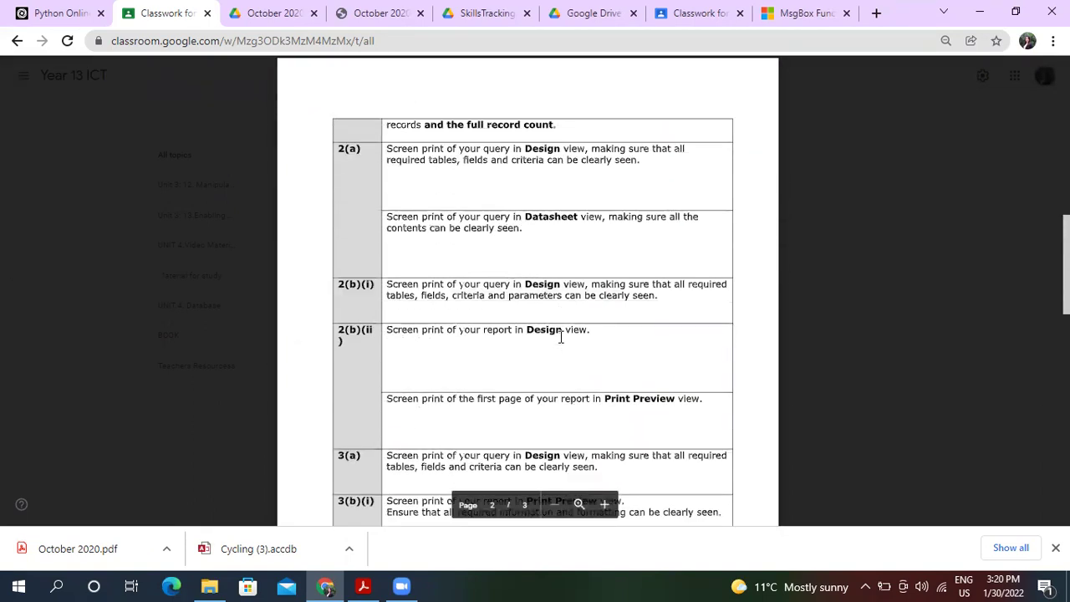
pyautogui.scroll(-3, 561, 337)
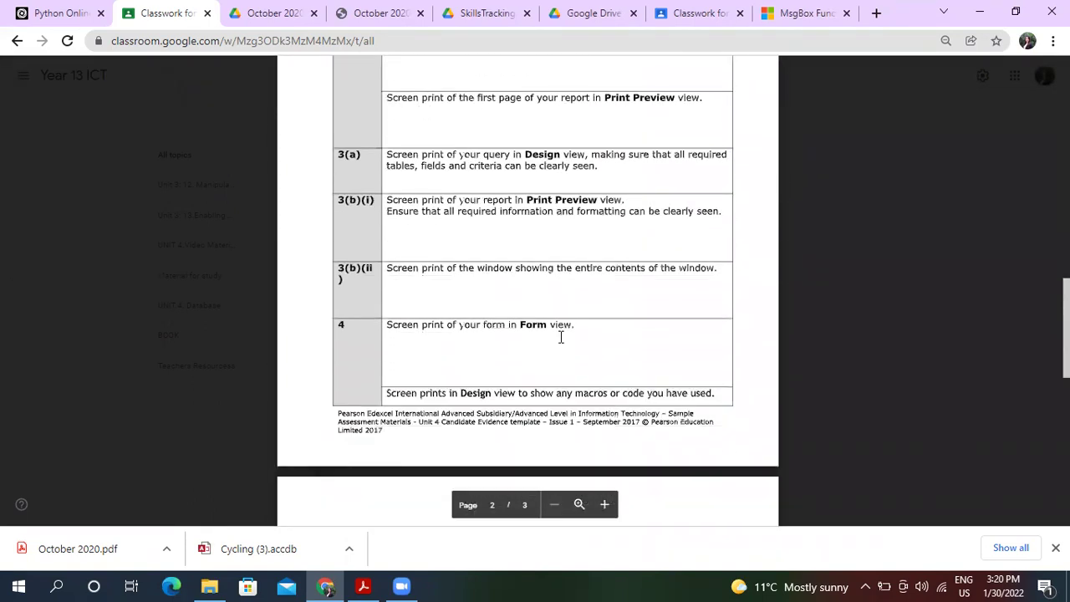
pyautogui.scroll(-6, 561, 337)
pyautogui.press('Right')
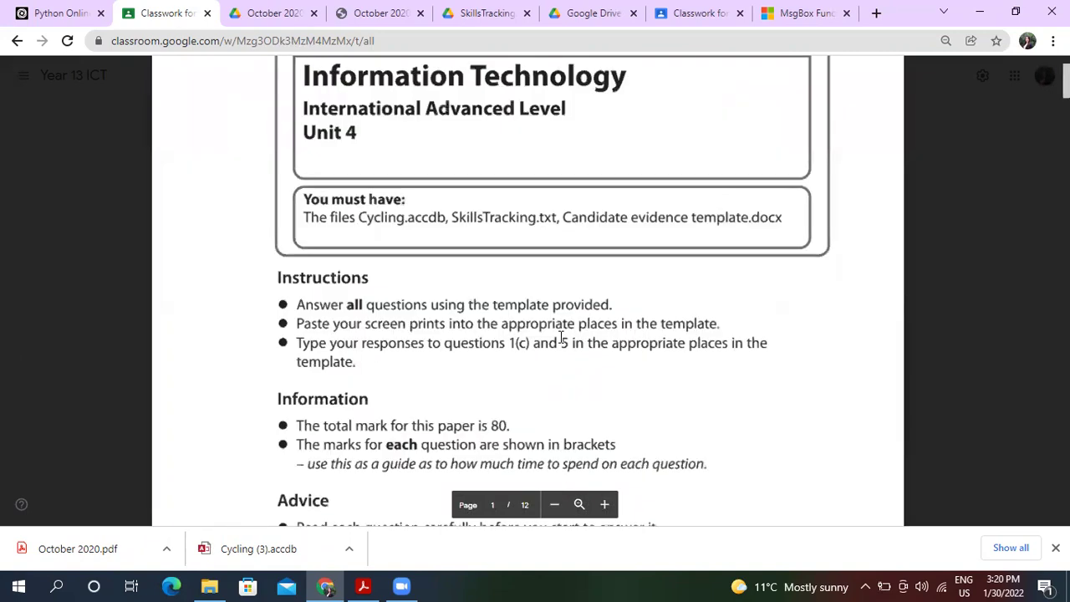
pyautogui.press('Right')
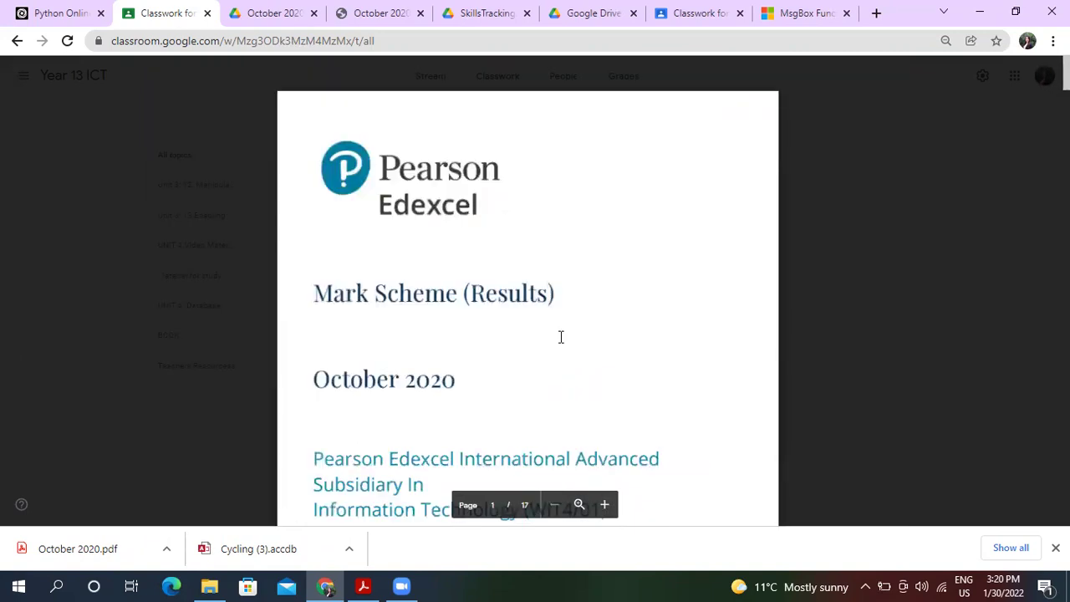
pyautogui.press('Right')
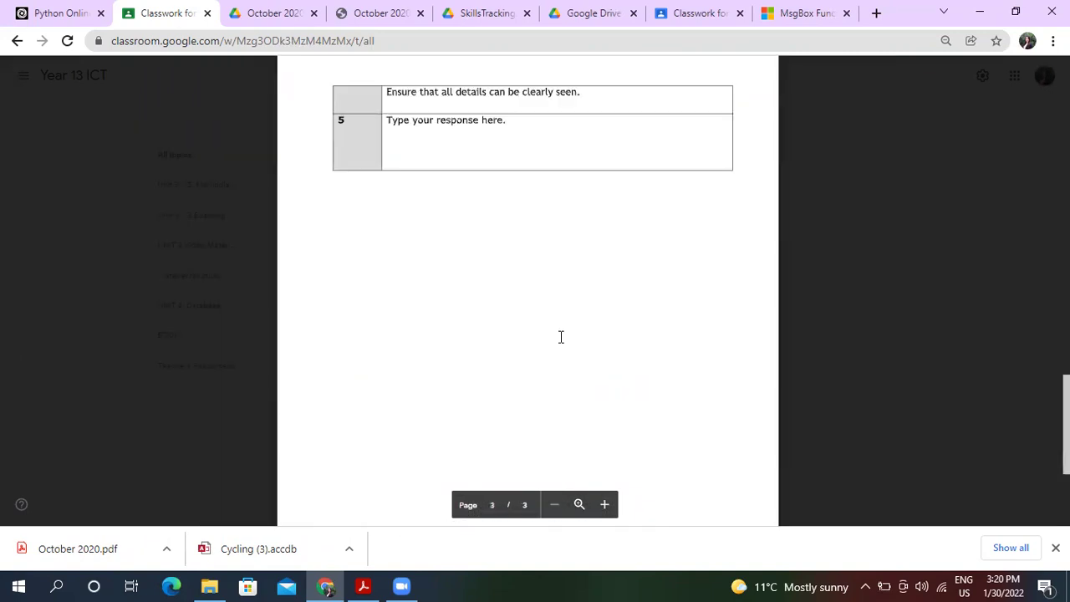
pyautogui.press('Right')
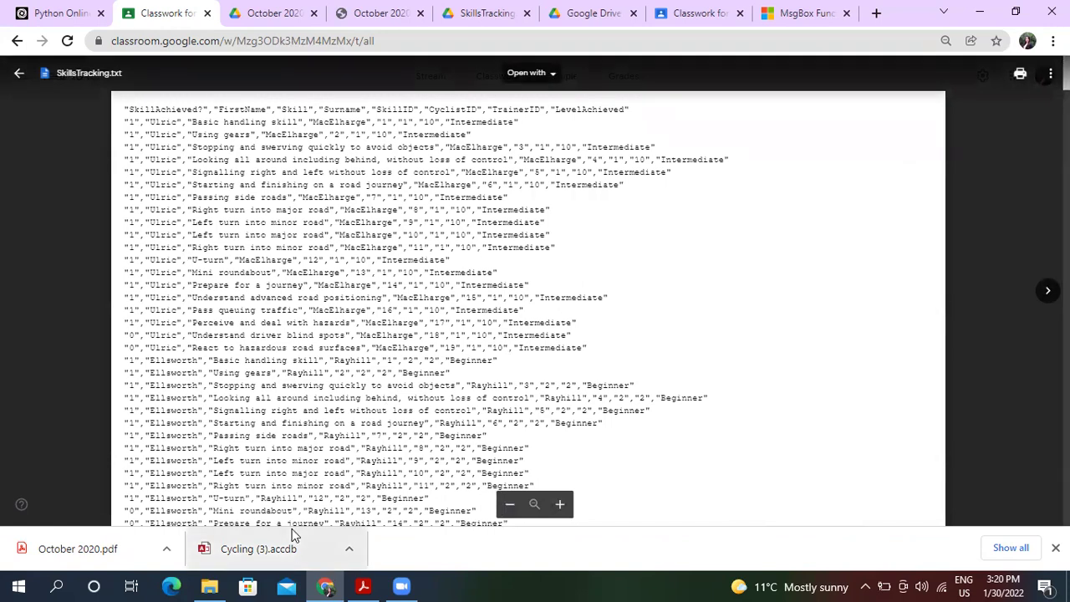
# Open Cycling (3).accdb, enable its content and open the tblTrainer table.
pyautogui.click(291, 552)
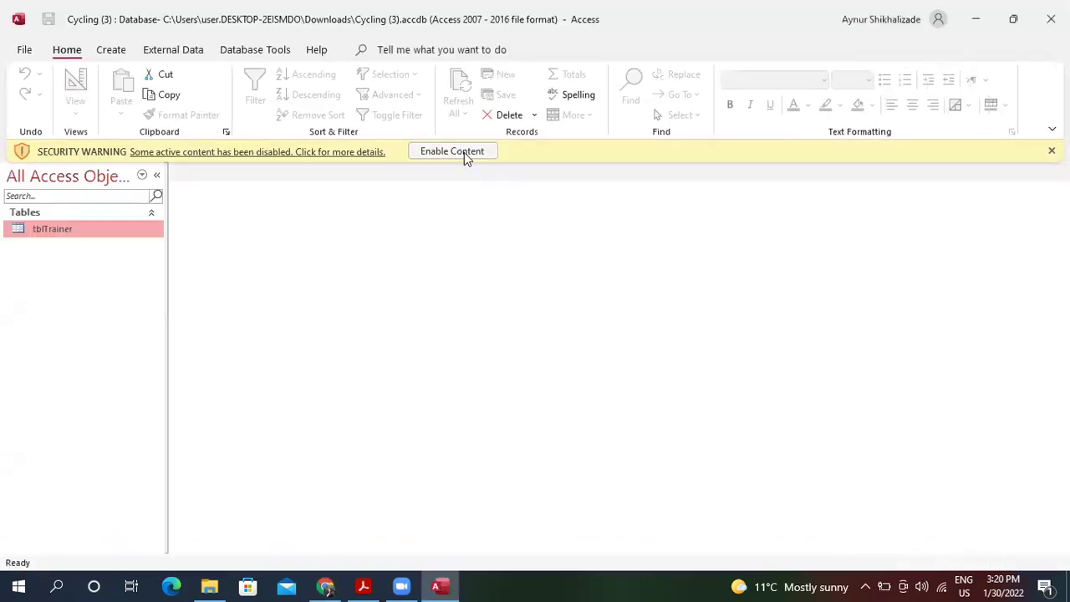
pyautogui.click(452, 151)
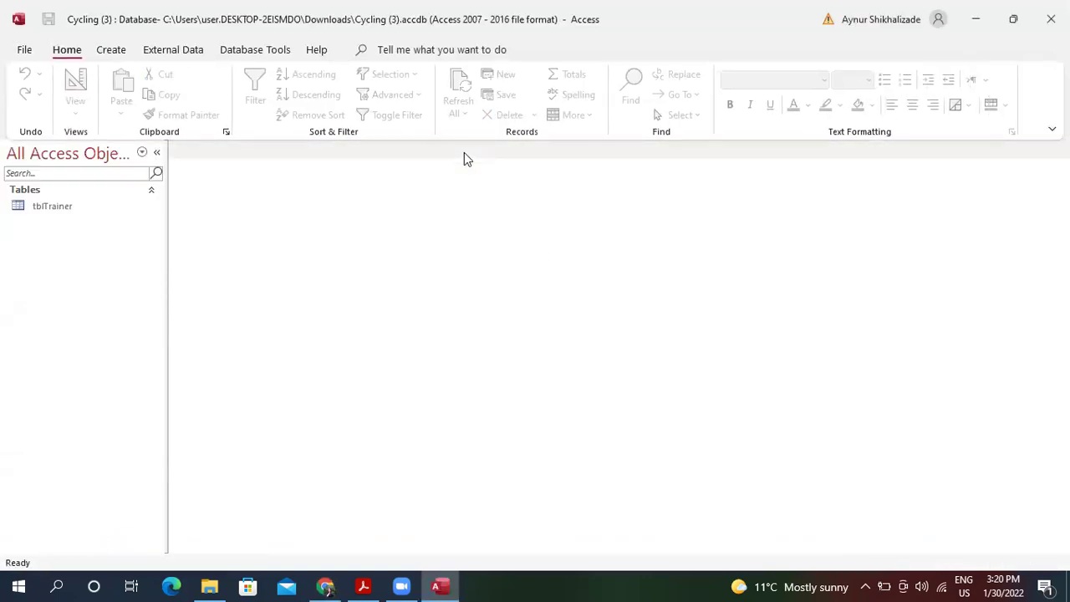
pyautogui.doubleClick(54, 209)
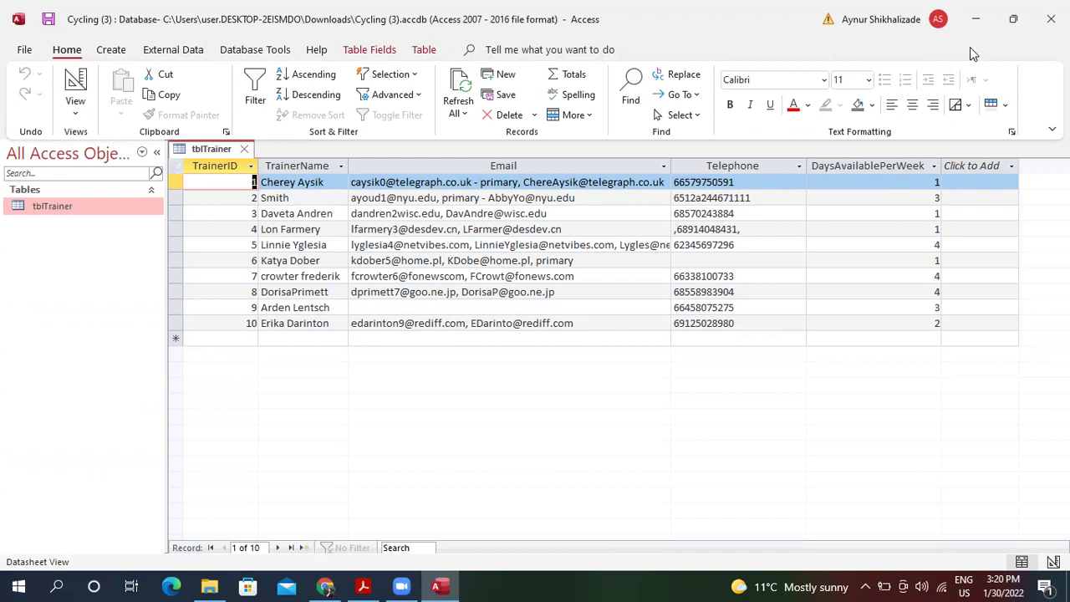
# Restore the Access window, move it left, and bring back the SkillsTracking.txt preview.
pyautogui.click(1013, 19)
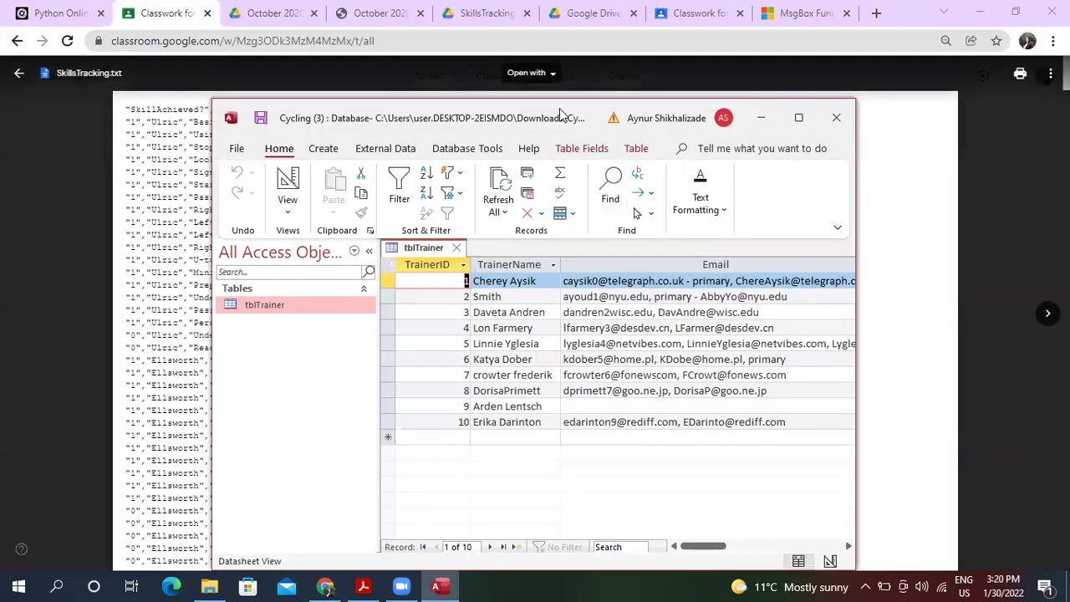
pyautogui.moveTo(544, 112); pyautogui.dragTo(324, 110)
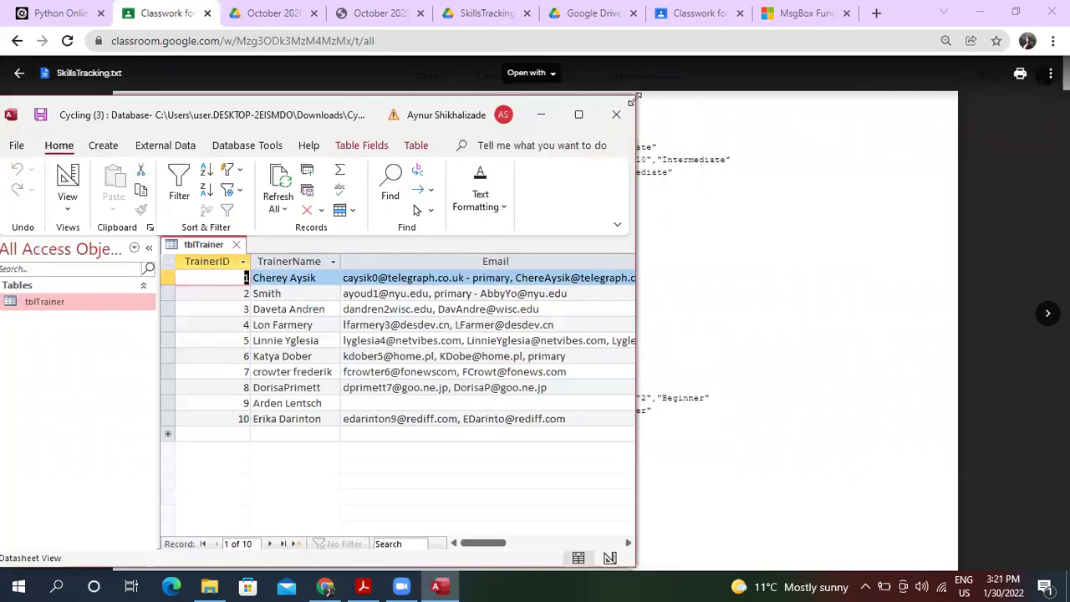
pyautogui.click(869, 149)
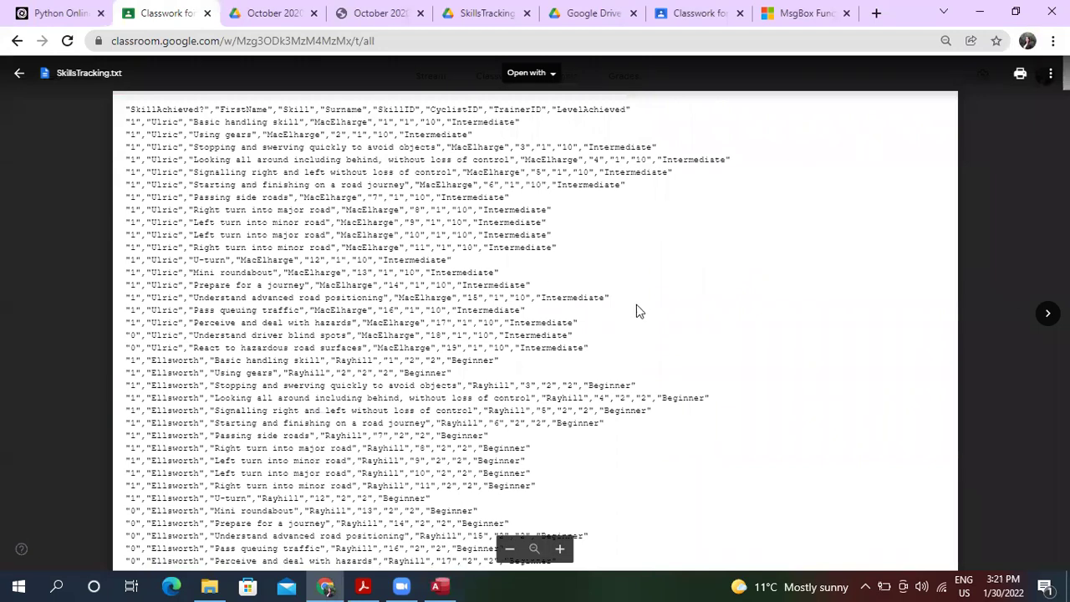
# Open CandidateTemplate.docx in its own Drive tab, download it and open the downloaded file.
pyautogui.click(1045, 313)
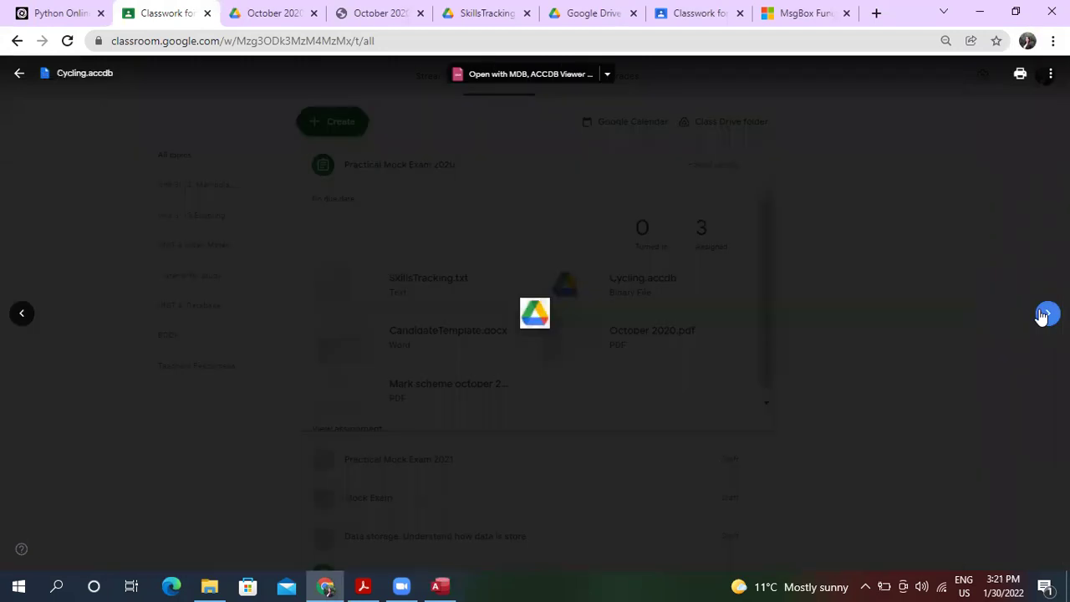
pyautogui.click(1045, 313)
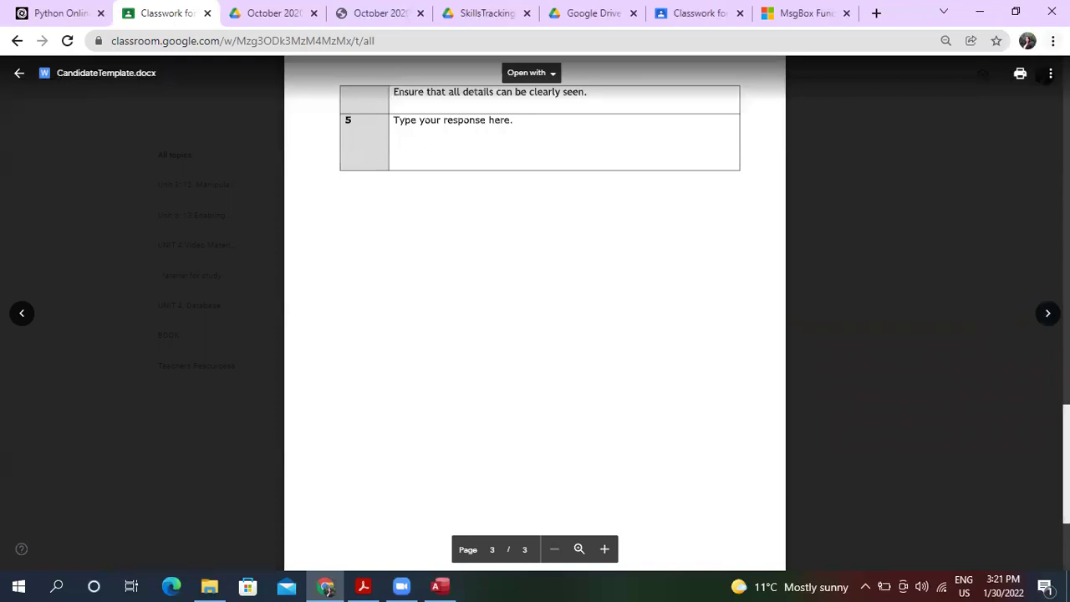
pyautogui.click(1051, 74)
pyautogui.click(1006, 136)
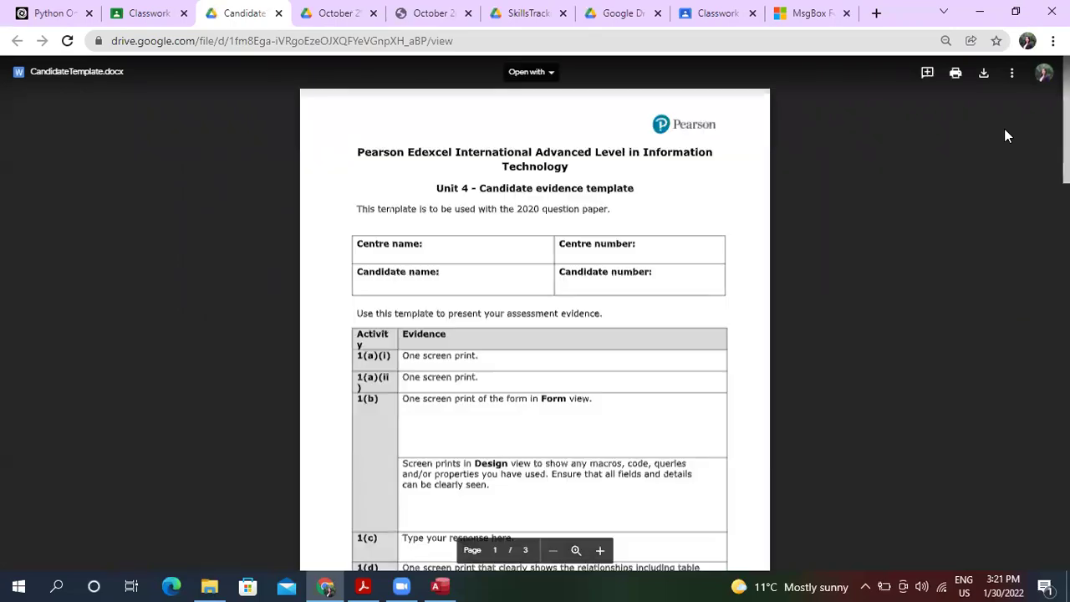
pyautogui.click(992, 77)
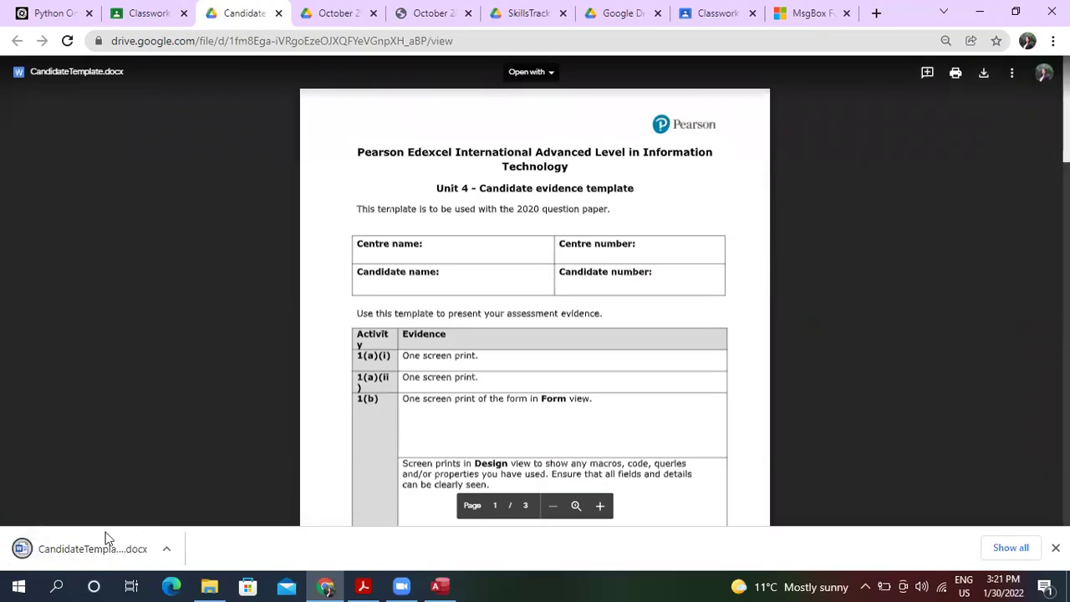
pyautogui.click(110, 534)
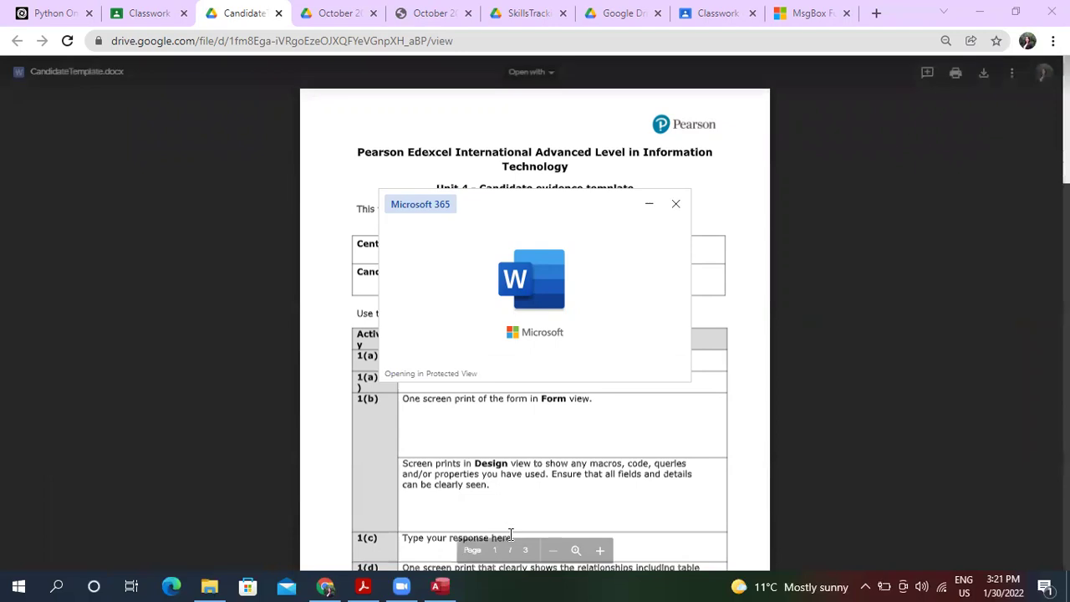
# Bring October 2020.pdf forward and scroll to the Instructions box on page 2.
pyautogui.click(363, 586)
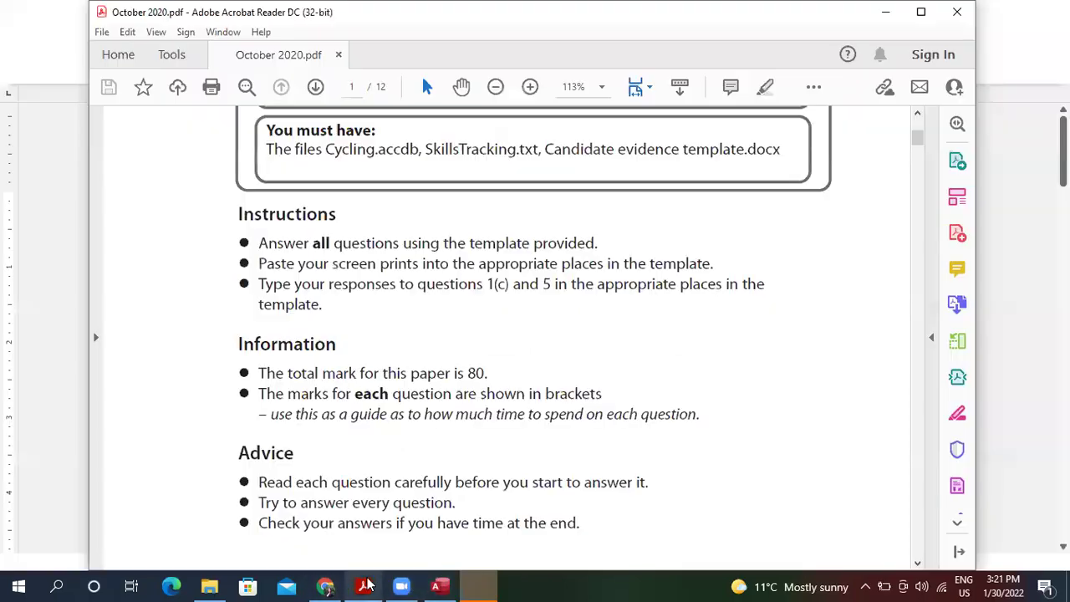
pyautogui.scroll(5, 443, 335)
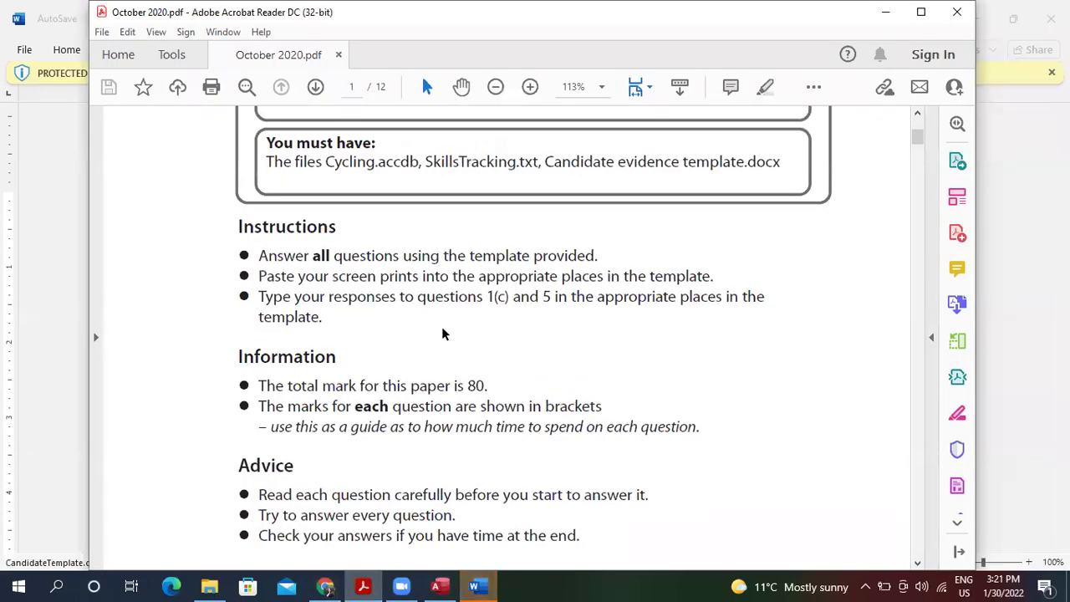
pyautogui.scroll(-15, 441, 328)
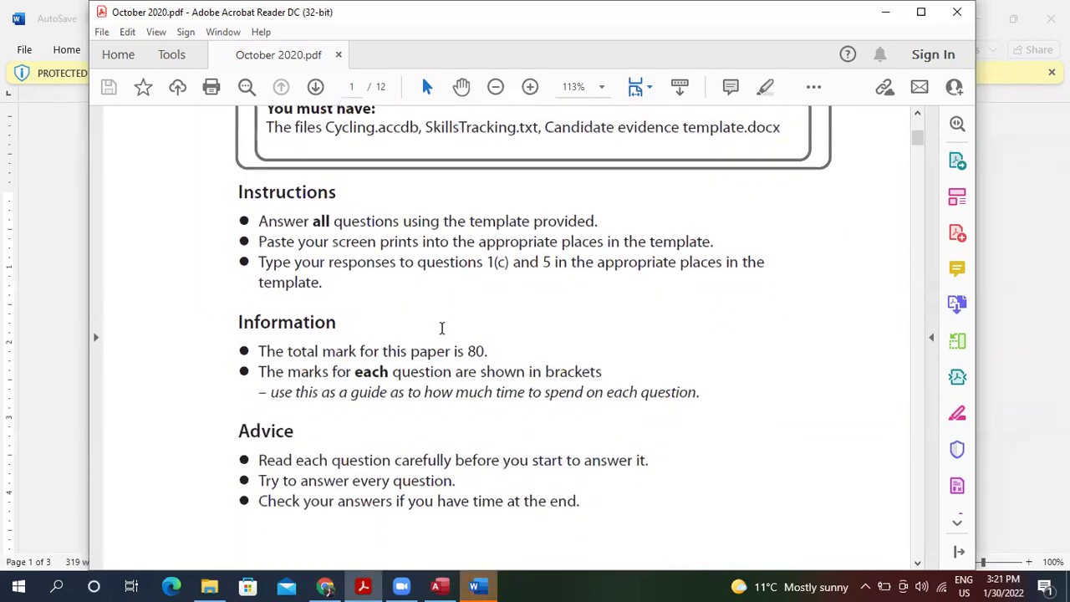
pyautogui.scroll(-6, 442, 327)
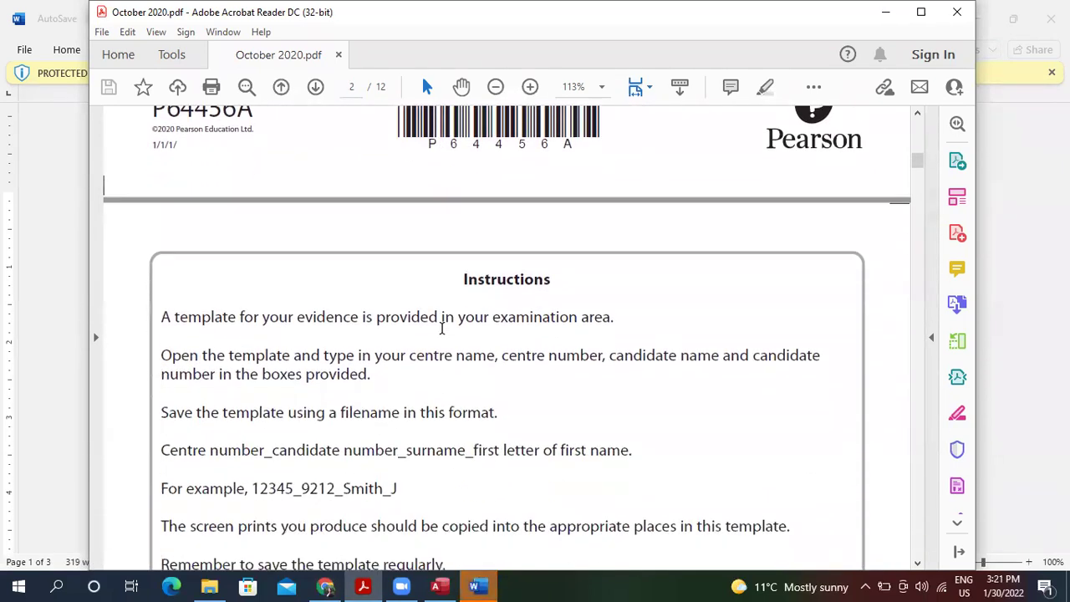
pyautogui.scroll(-1, 441, 328)
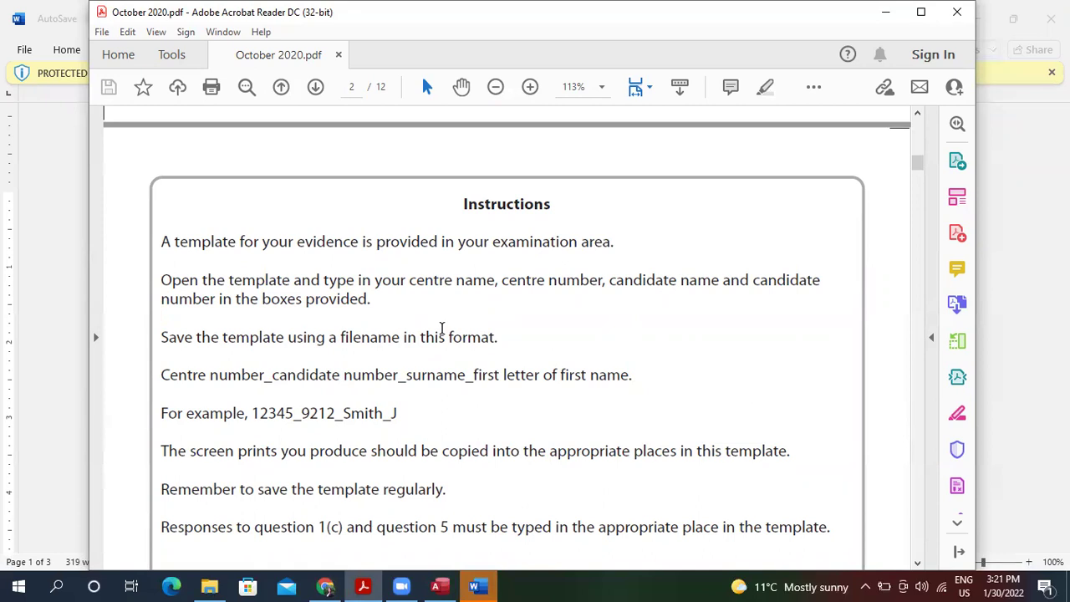
pyautogui.scroll(-3, 442, 328)
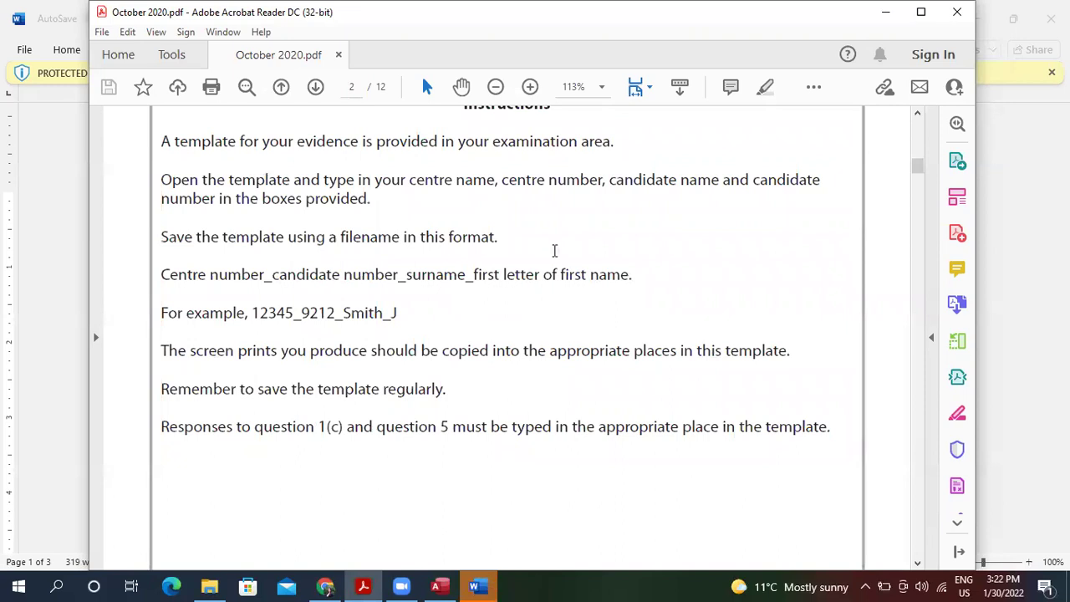
# Enable editing in CandidateTemplate.docx and select the empty 1(b) evidence cell, then return to the PDF.
pyautogui.hotkey('alt', 'Tab')
pyautogui.click(645, 72)
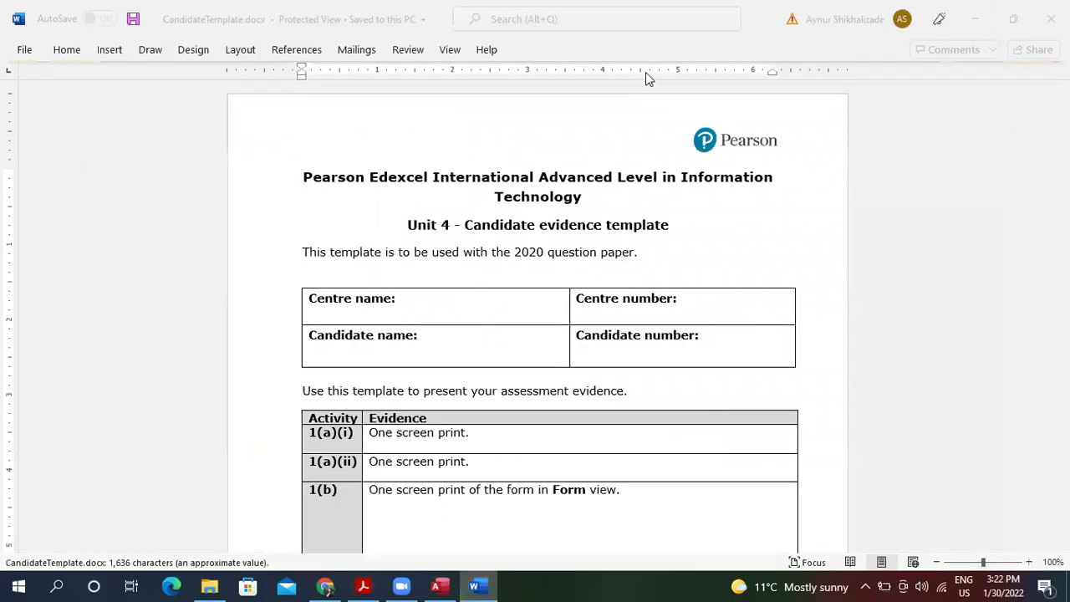
pyautogui.press('Down')
pyautogui.press('Down')
pyautogui.press('Down')
pyautogui.press('Down')
pyautogui.press('Down')
pyautogui.press('Down')
pyautogui.press('Down')
pyautogui.press('Down')
pyautogui.press('Down')
pyautogui.press('Down')
pyautogui.press('Down')
pyautogui.press('Down')
pyautogui.press('Down')
pyautogui.press('Down')
pyautogui.press('Down')
pyautogui.press('Down')
pyautogui.press('Down')
pyautogui.press('Down')
pyautogui.press('Down')
pyautogui.press('Down')
pyautogui.press('Down')
pyautogui.press('Down')
pyautogui.press('Down')
pyautogui.press('Down')
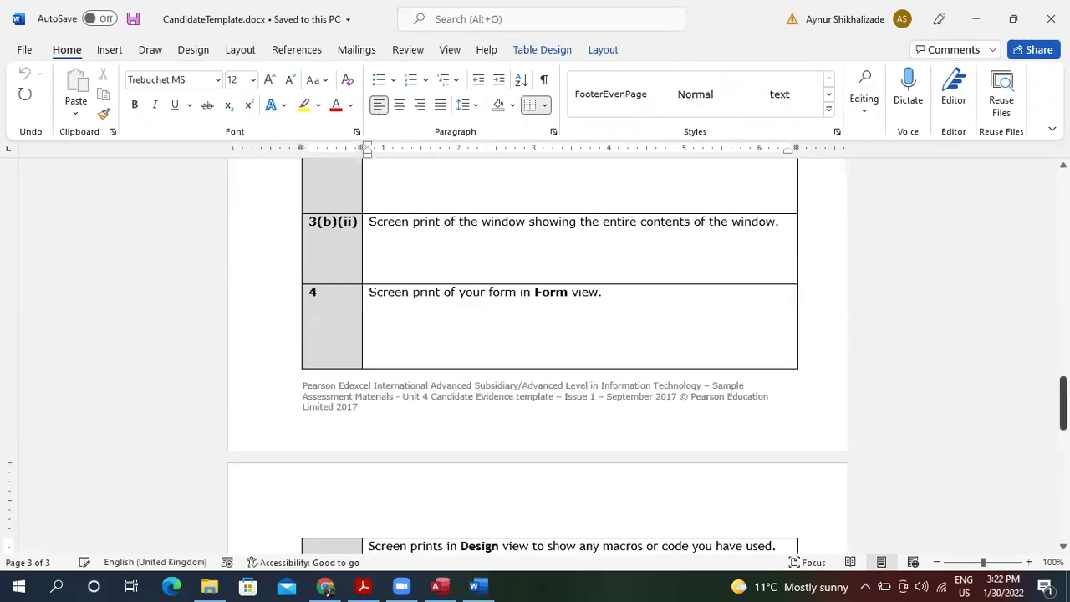
pyautogui.moveTo(1063, 404); pyautogui.dragTo(1063, 242)
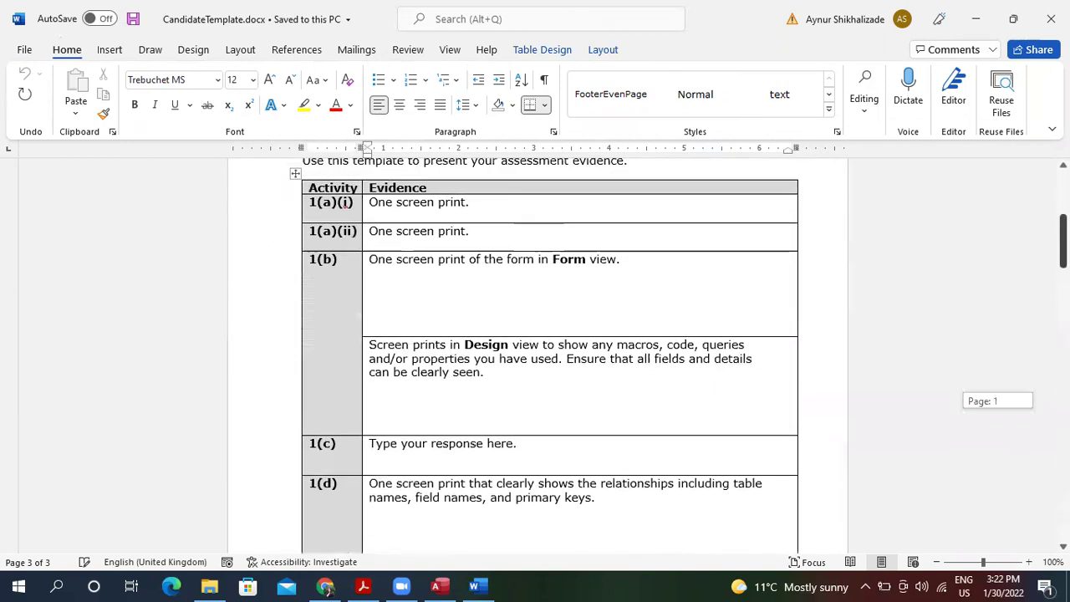
pyautogui.click(439, 306)
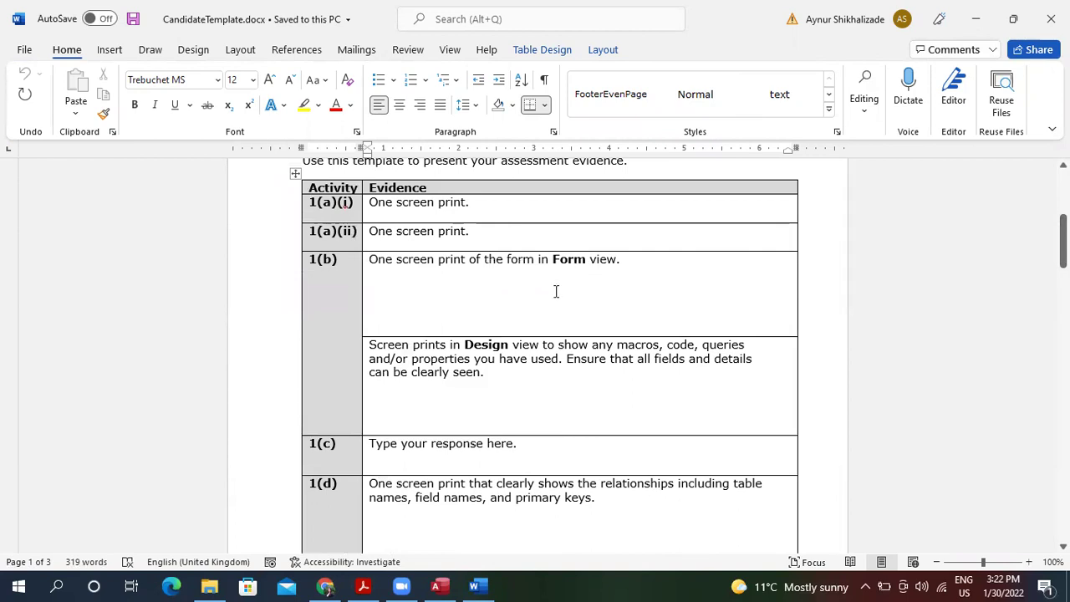
pyautogui.click(398, 282)
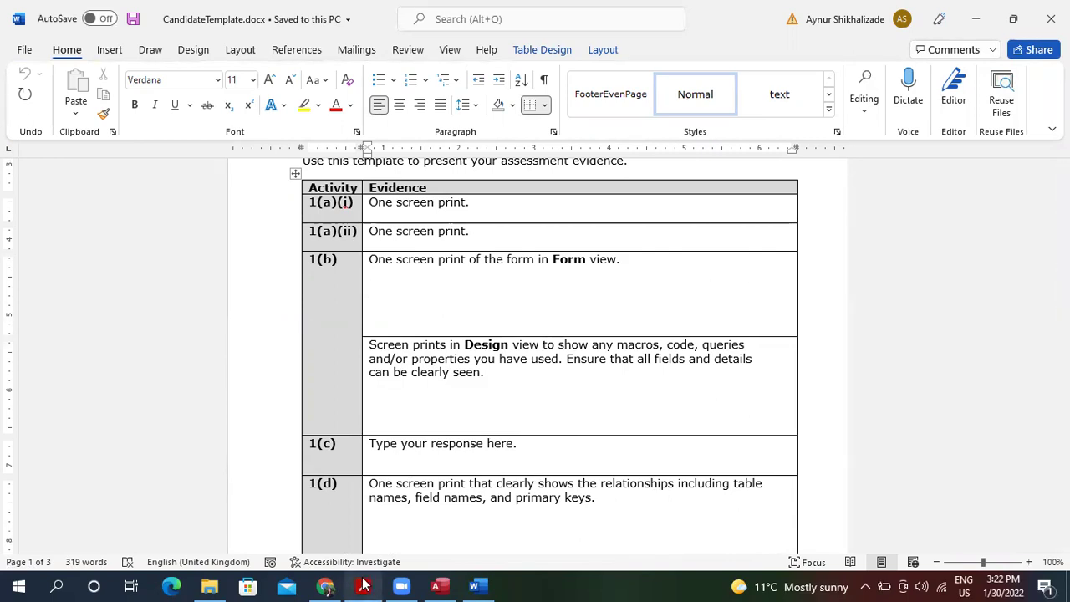
pyautogui.click(363, 586)
# Scroll to page 3 and read the scenario on Anne's trainers, skills and achievement levels.
pyautogui.scroll(-3, 496, 355)
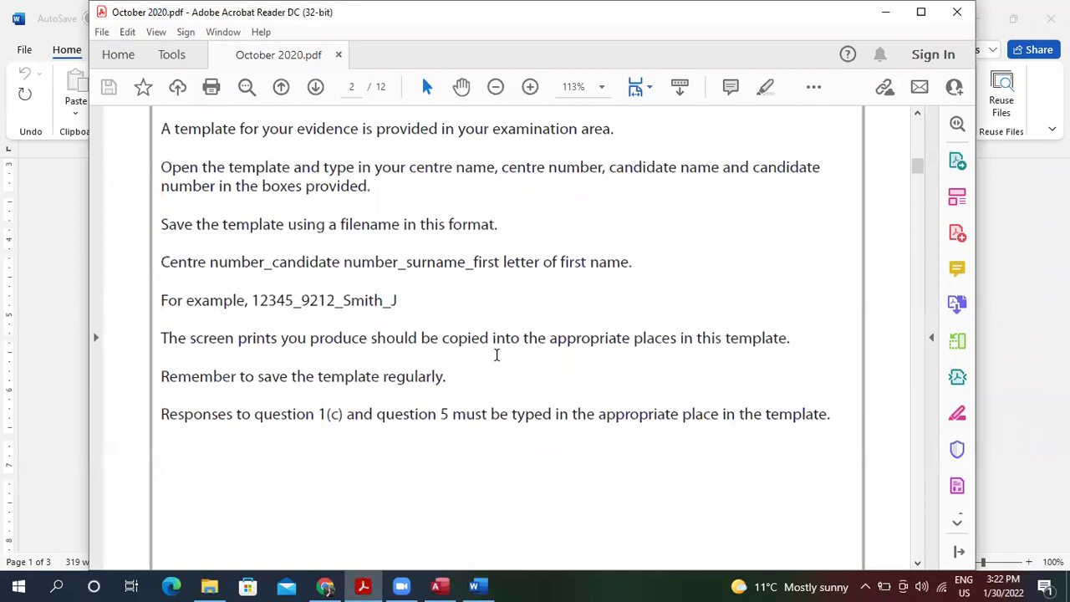
pyautogui.scroll(-15, 496, 354)
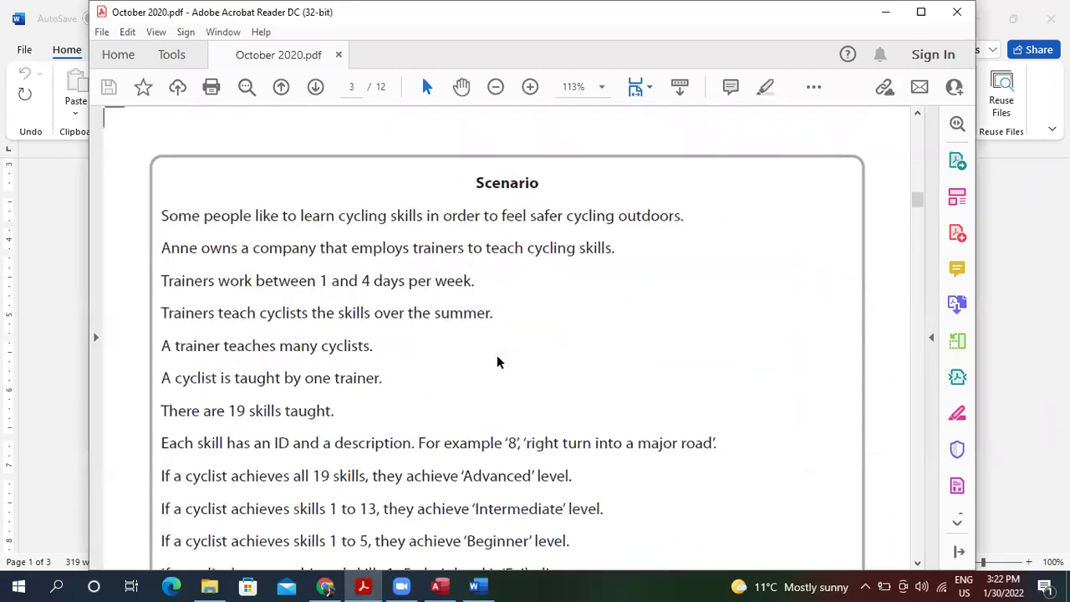
pyautogui.scroll(-1, 497, 362)
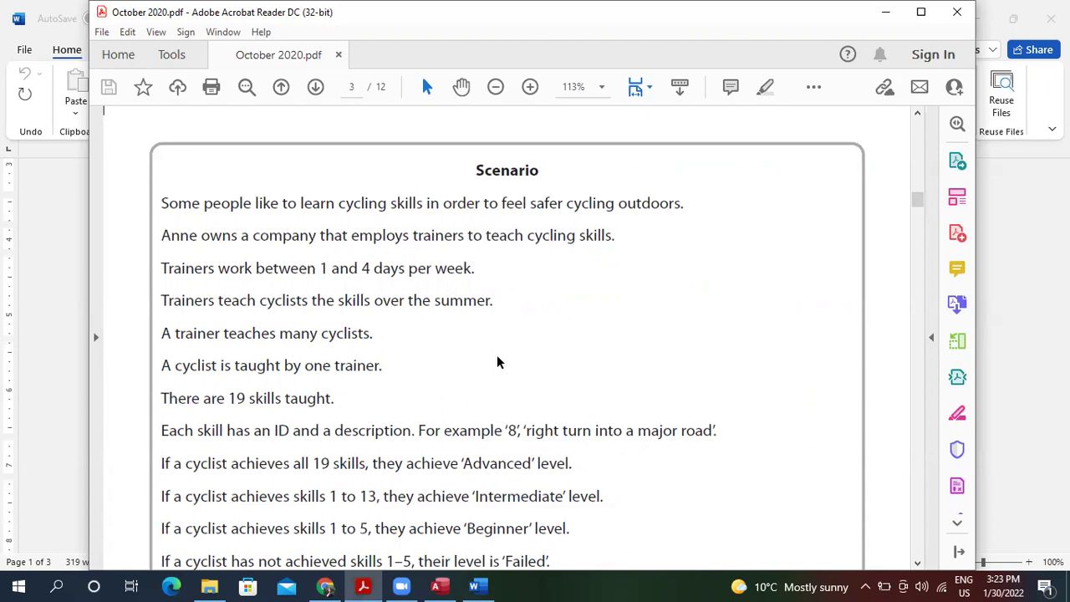
pyautogui.scroll(-3, 497, 358)
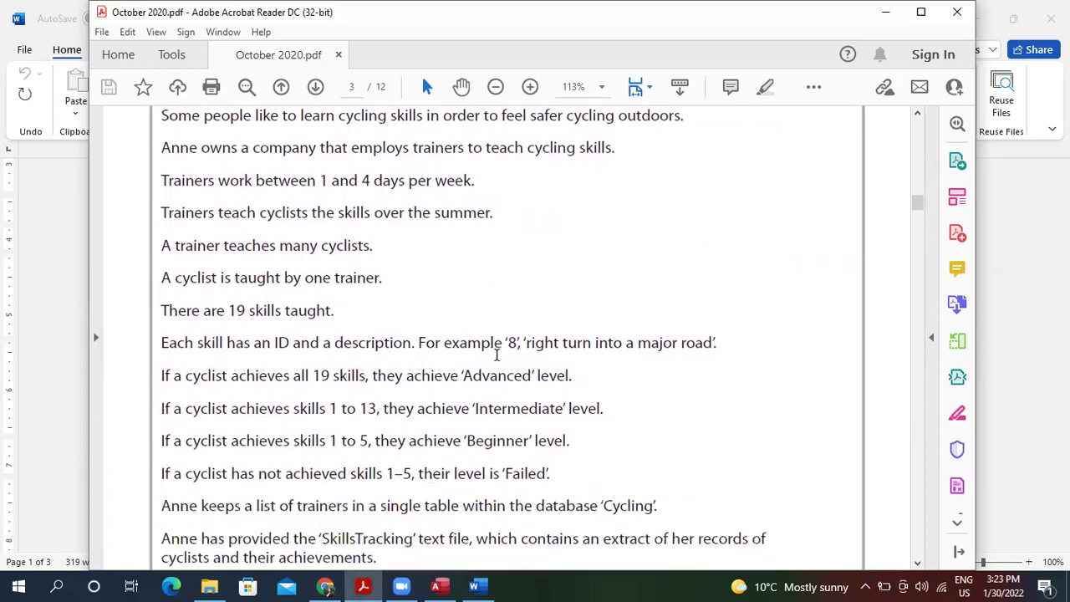
pyautogui.scroll(-1, 497, 355)
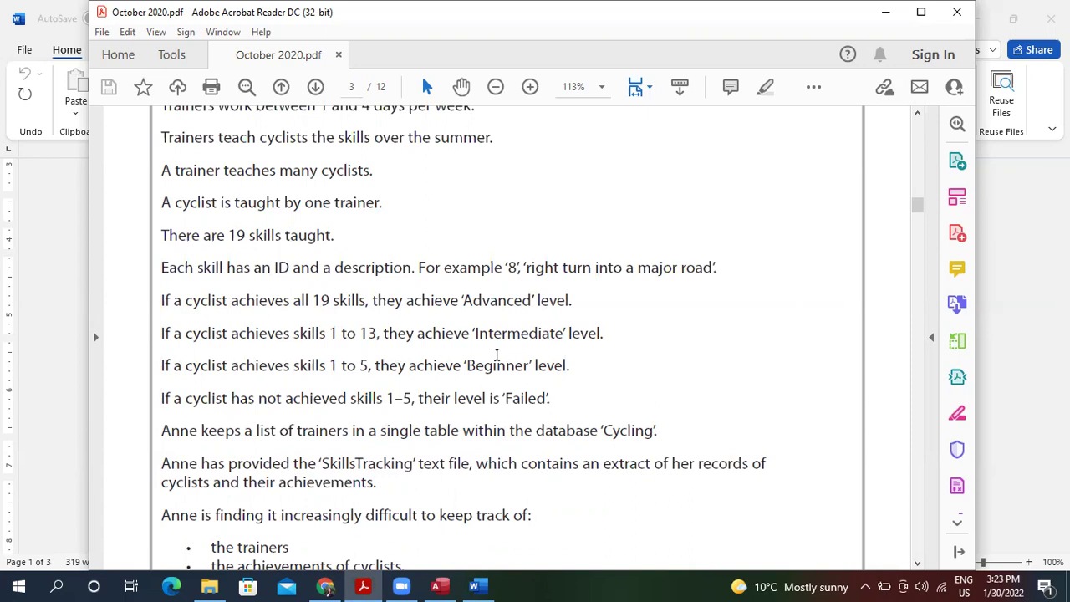
pyautogui.scroll(-3, 496, 355)
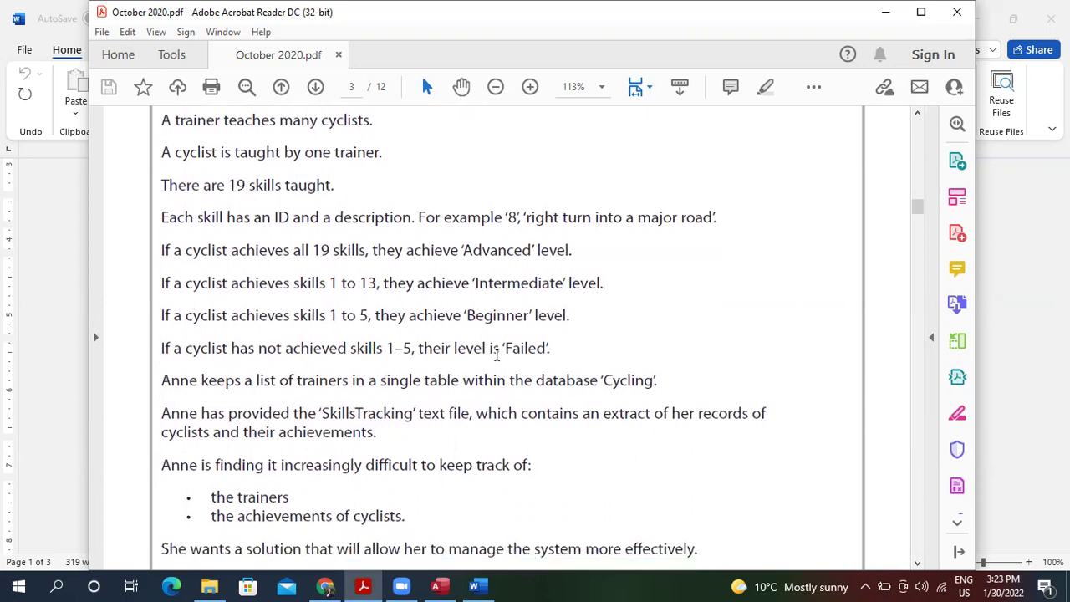
pyautogui.scroll(-2, 497, 355)
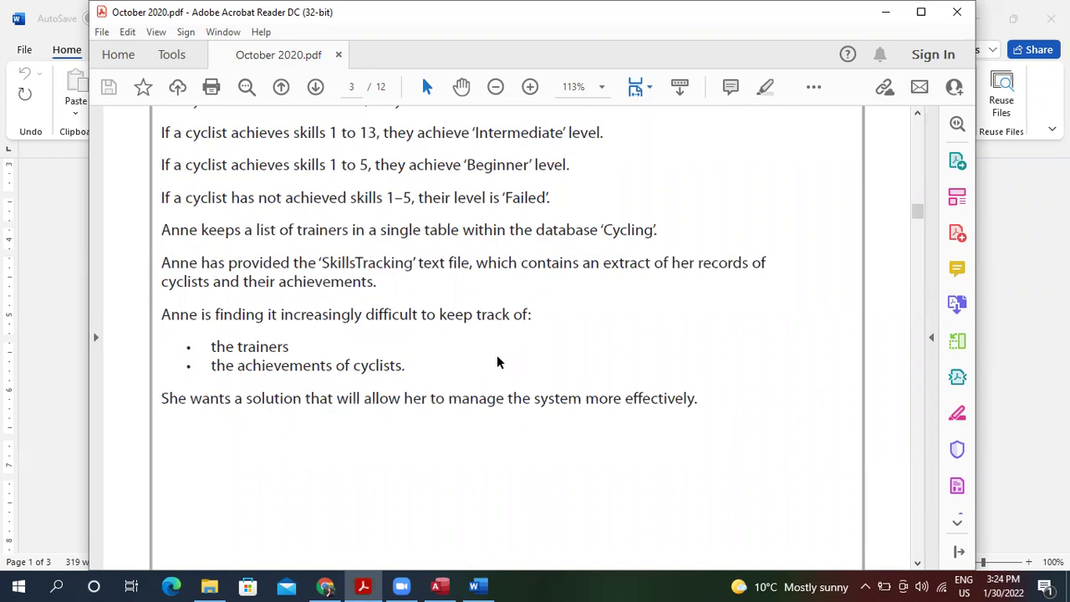
pyautogui.scroll(-1, 496, 355)
pyautogui.scroll(-1, 496, 355)
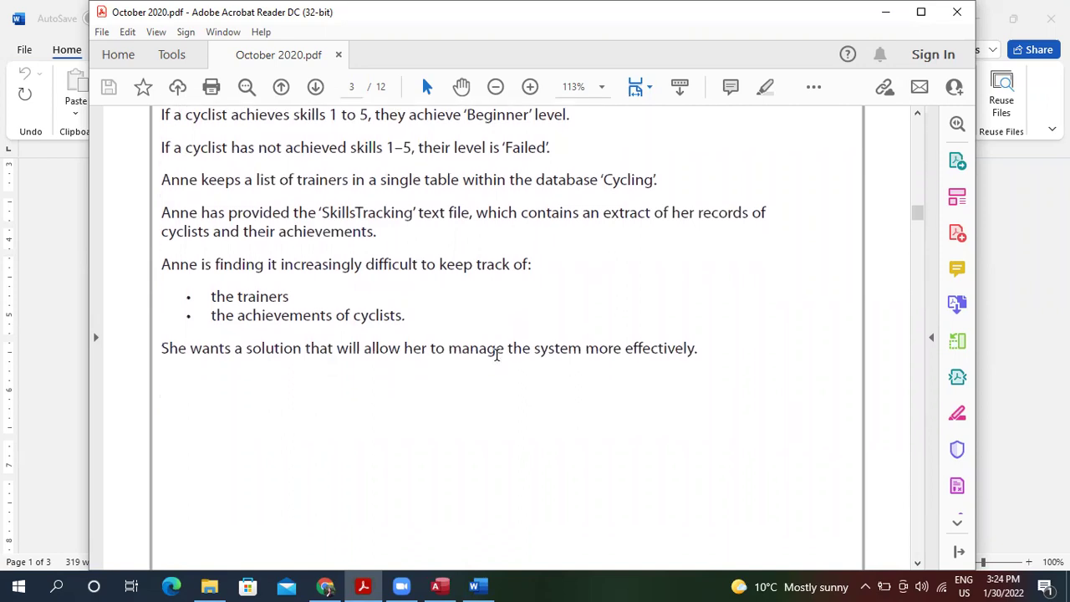
# Scroll to page 4 and read question 1(a)'s presence check and list check tasks.
pyautogui.scroll(-10, 497, 355)
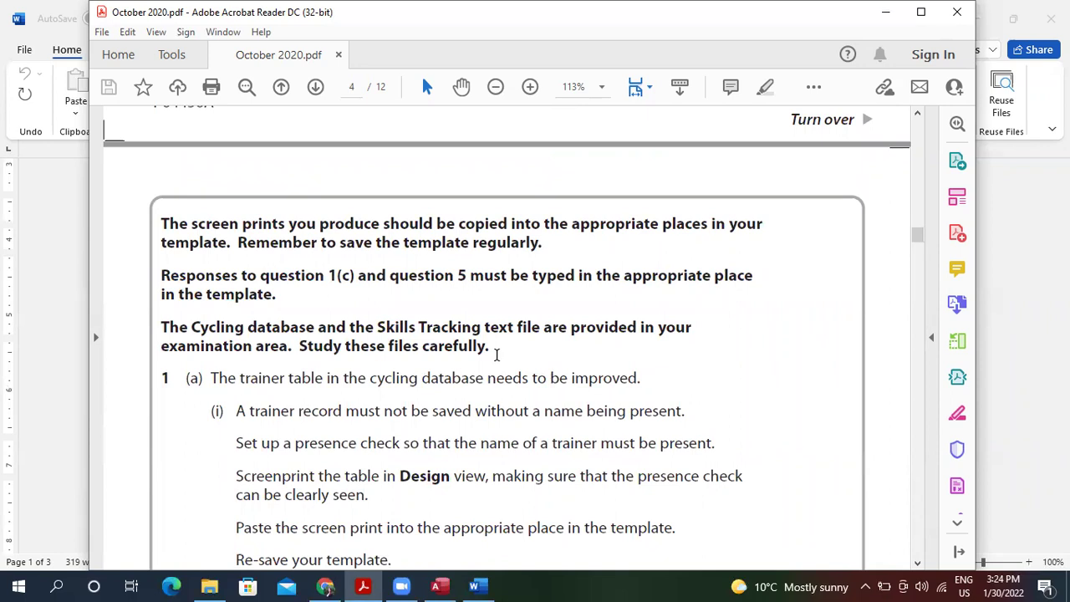
pyautogui.scroll(-2, 497, 355)
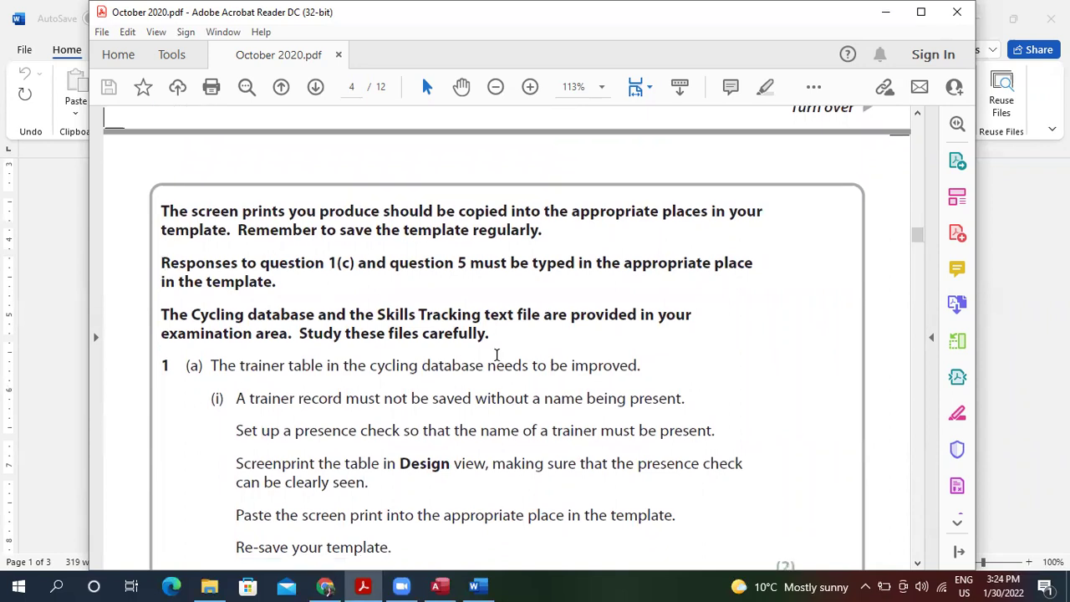
pyautogui.scroll(-1, 497, 354)
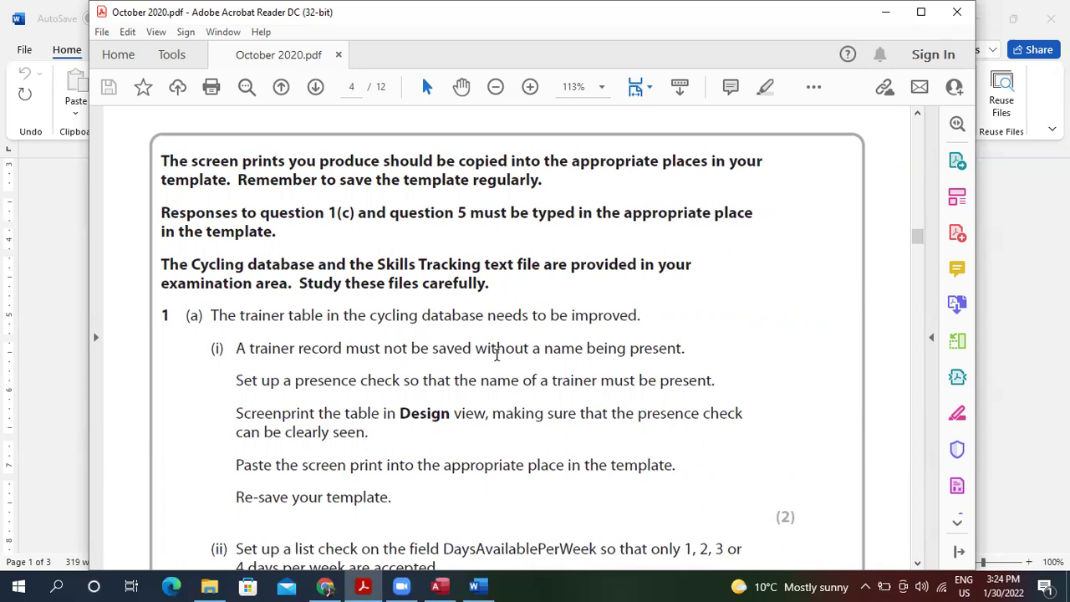
pyautogui.scroll(-2, 497, 355)
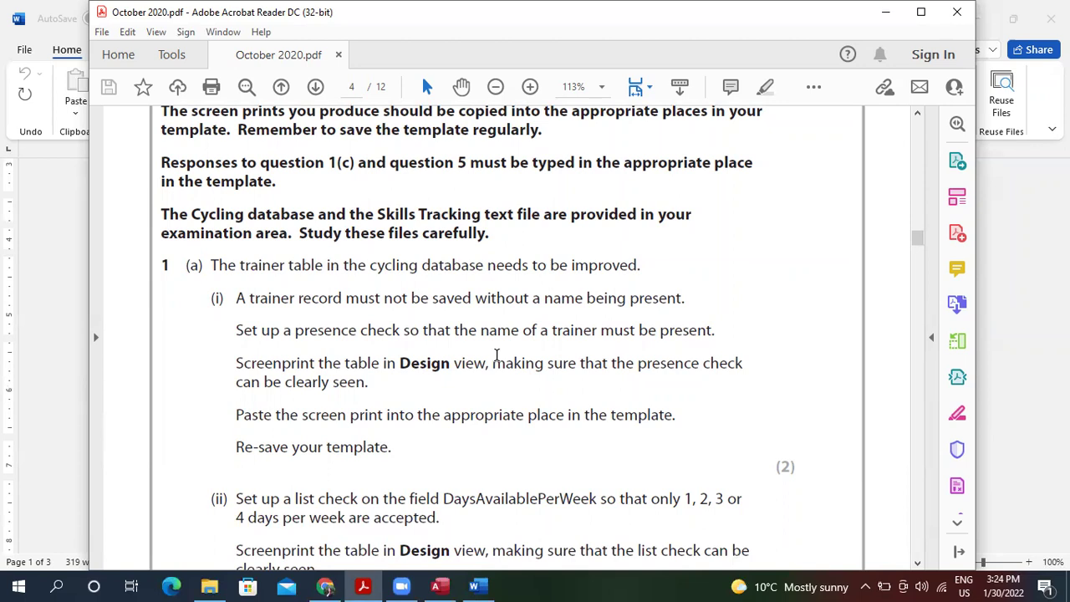
pyautogui.scroll(-1, 497, 356)
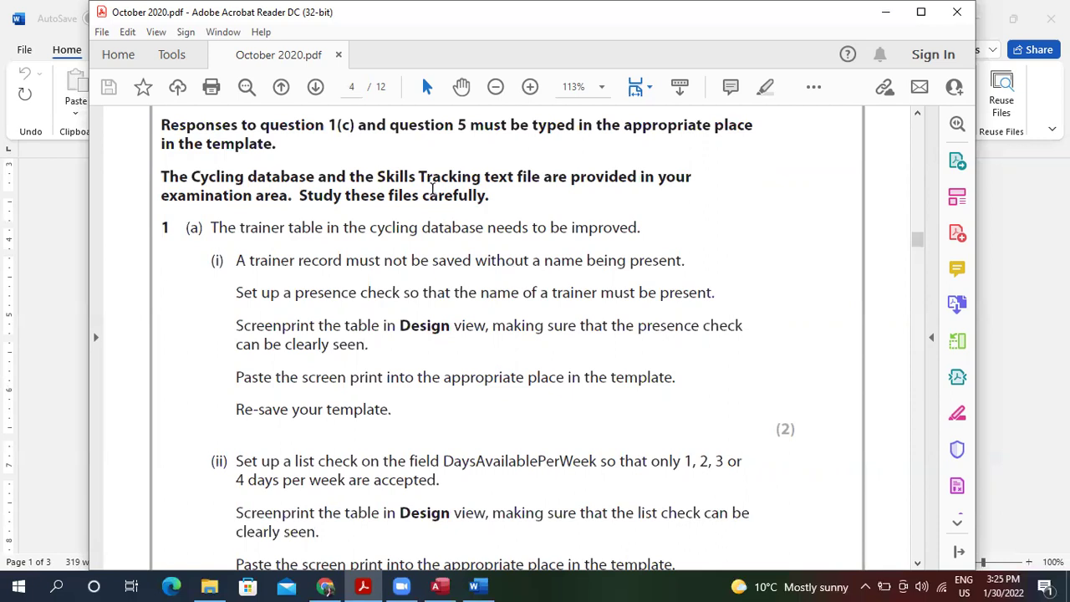
# Bring the Cycling database forward and zoom the exam paper out to 75%.
pyautogui.click(50, 281)
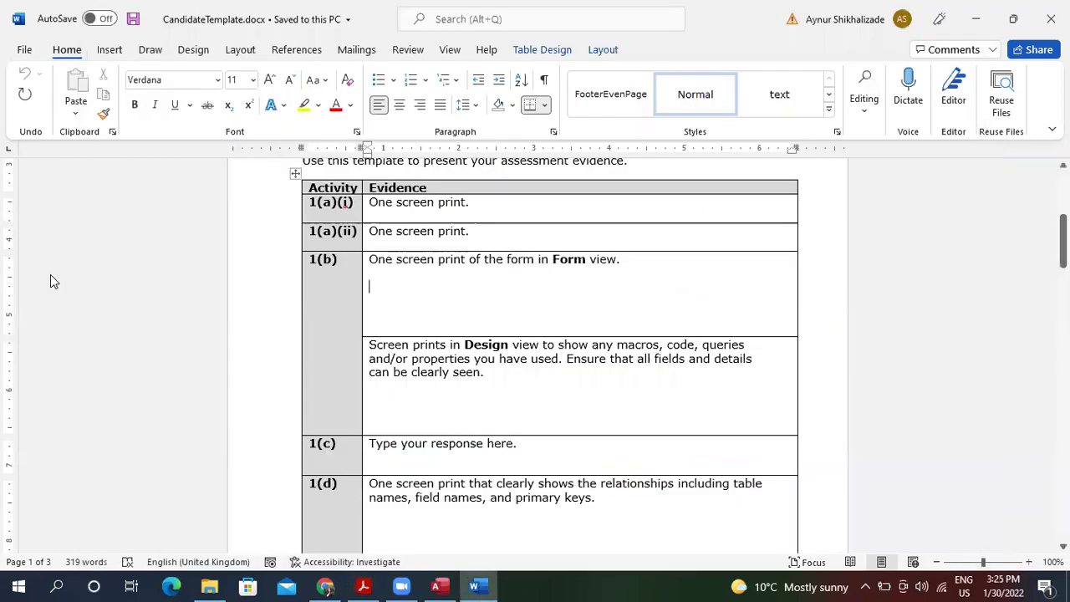
pyautogui.click(437, 585)
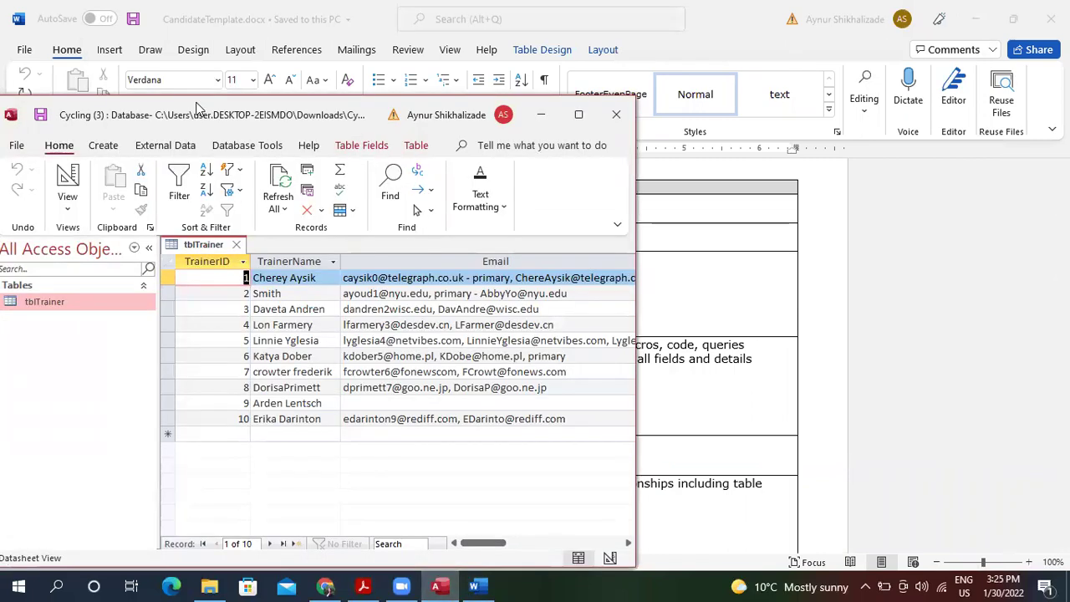
pyautogui.moveTo(203, 104); pyautogui.dragTo(324, 79)
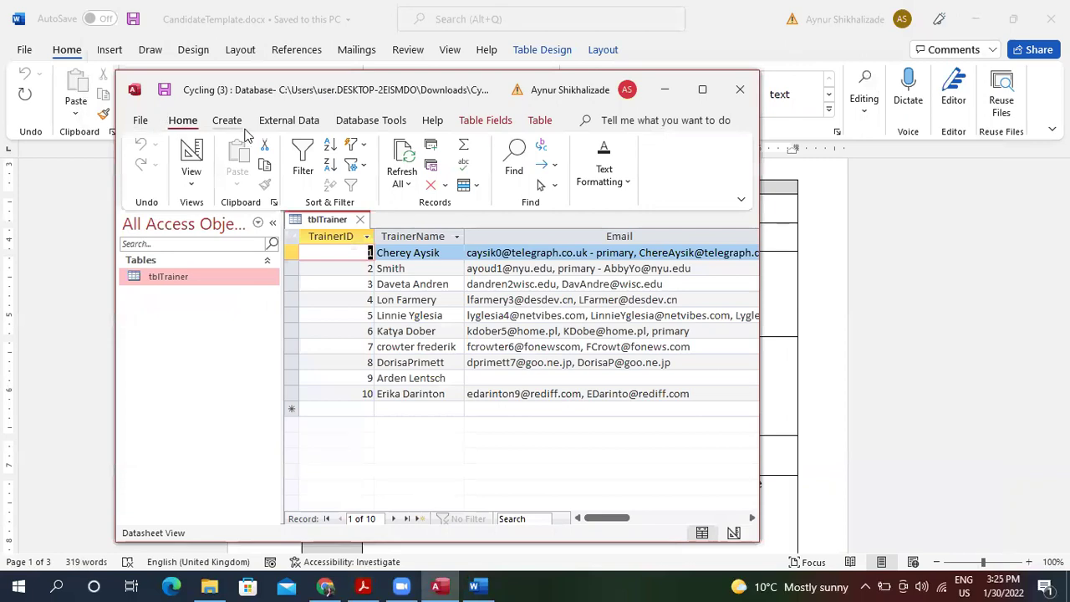
pyautogui.click(368, 585)
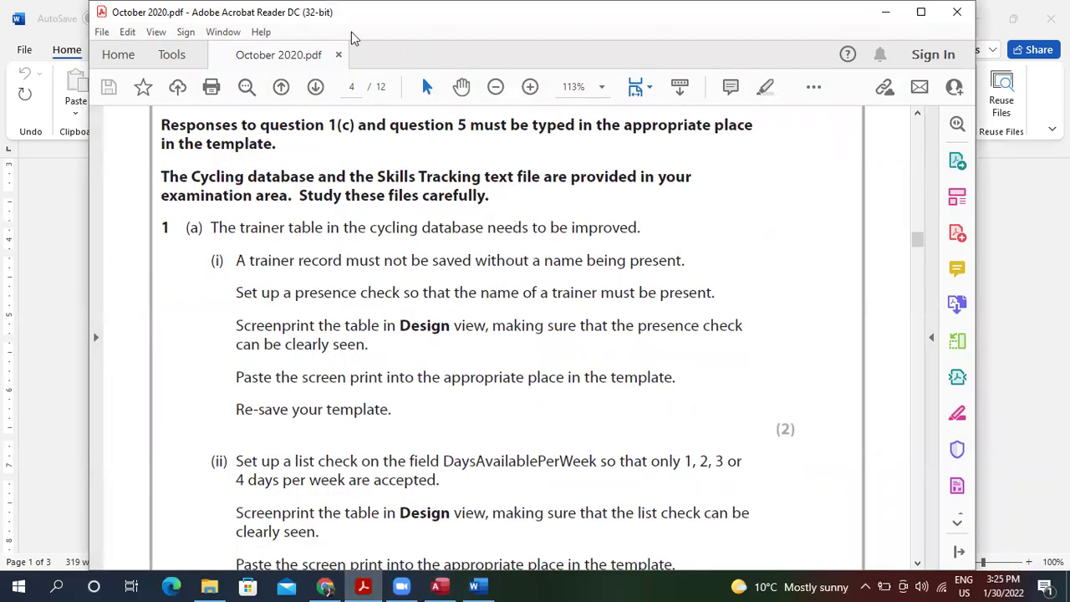
pyautogui.click(497, 88)
pyautogui.click(496, 88)
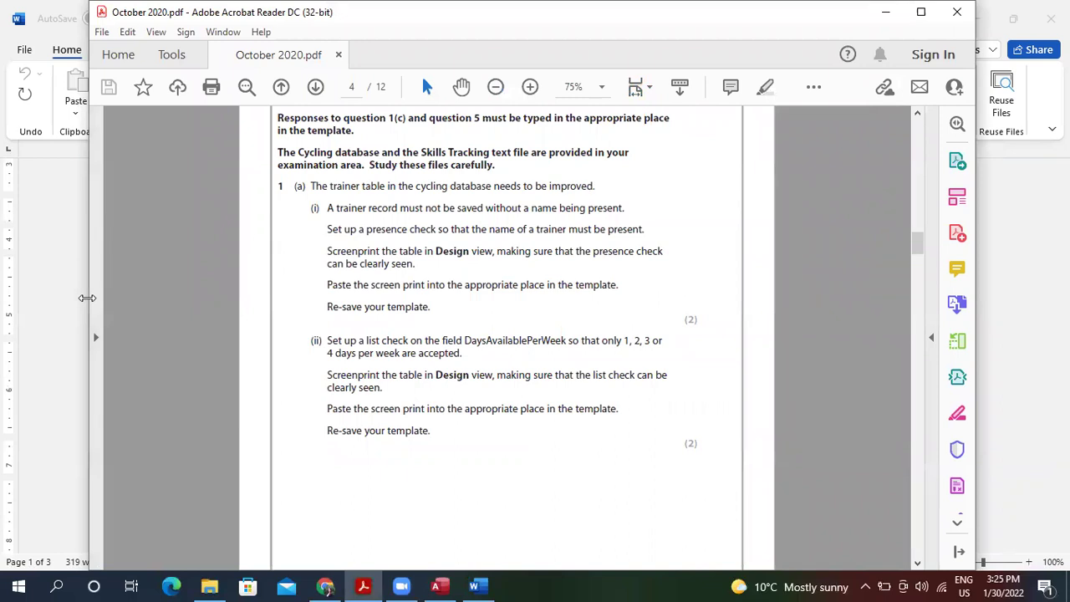
# Place the Access window top-left and the narrowed exam paper window on the right.
pyautogui.moveTo(87, 298); pyautogui.dragTo(392, 298)
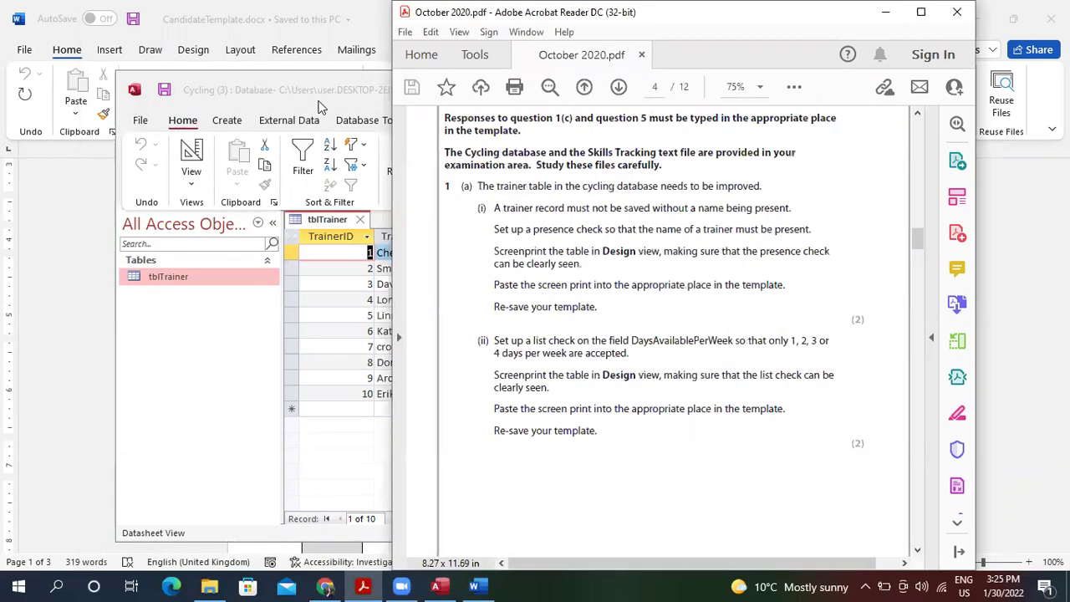
pyautogui.click(322, 106)
pyautogui.moveTo(439, 80); pyautogui.dragTo(416, 77)
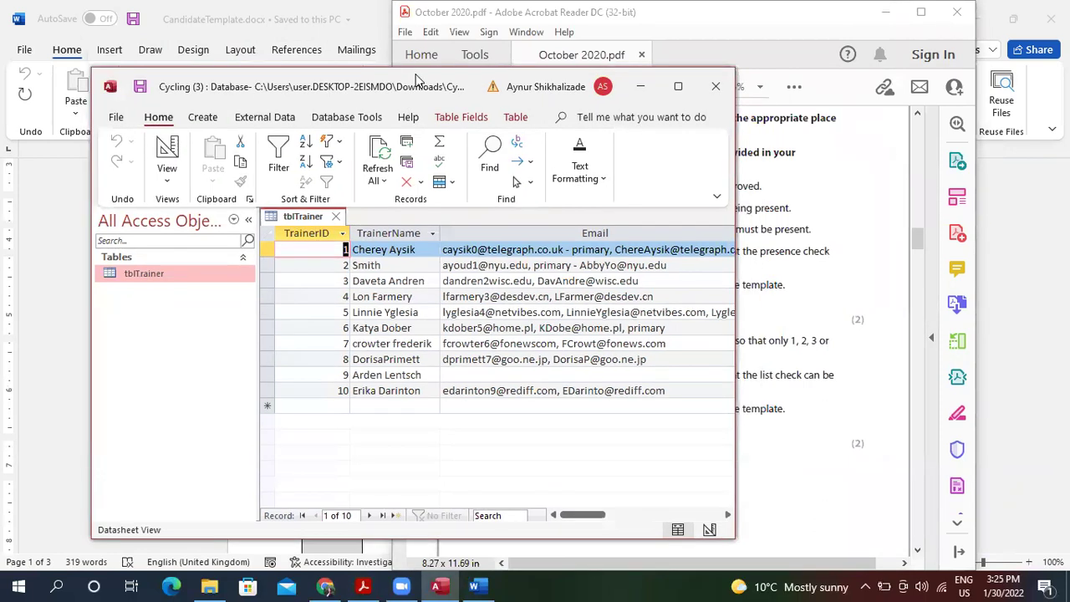
pyautogui.moveTo(416, 77); pyautogui.dragTo(880, 7)
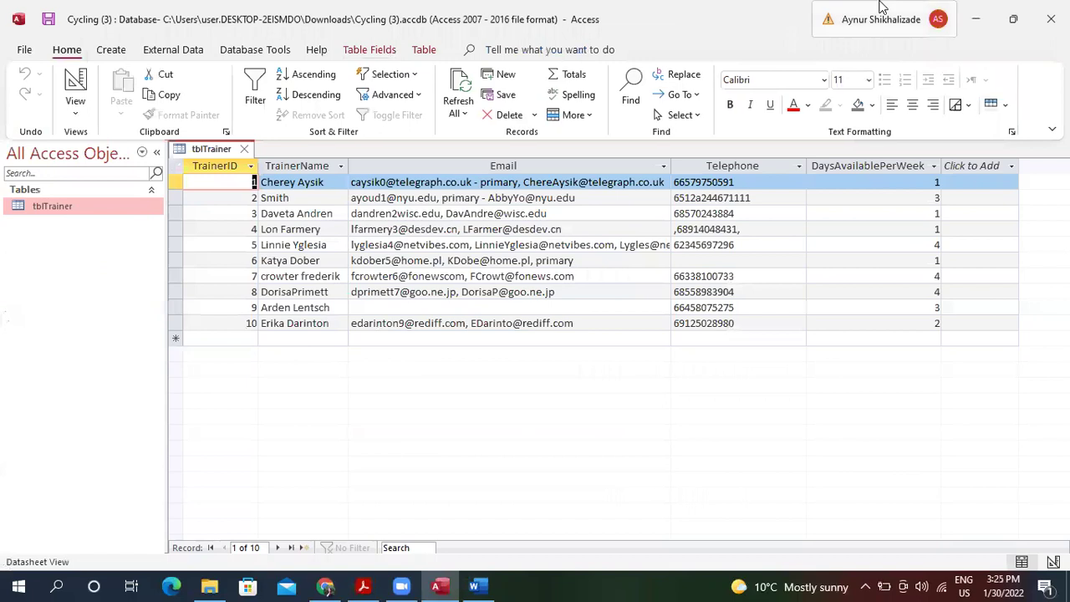
pyautogui.click(1012, 18)
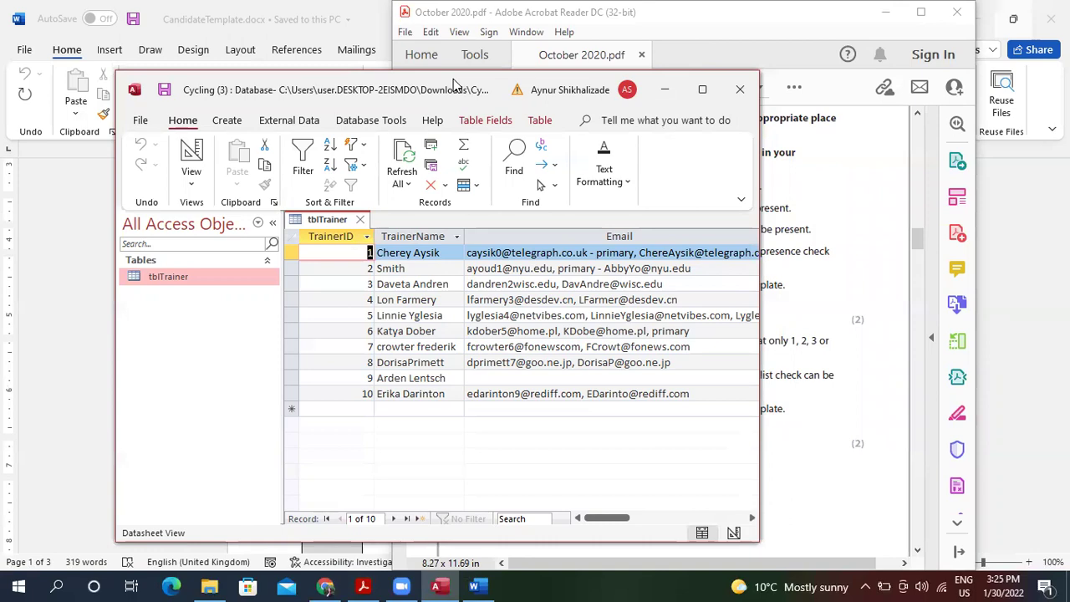
pyautogui.moveTo(454, 86); pyautogui.dragTo(337, 25)
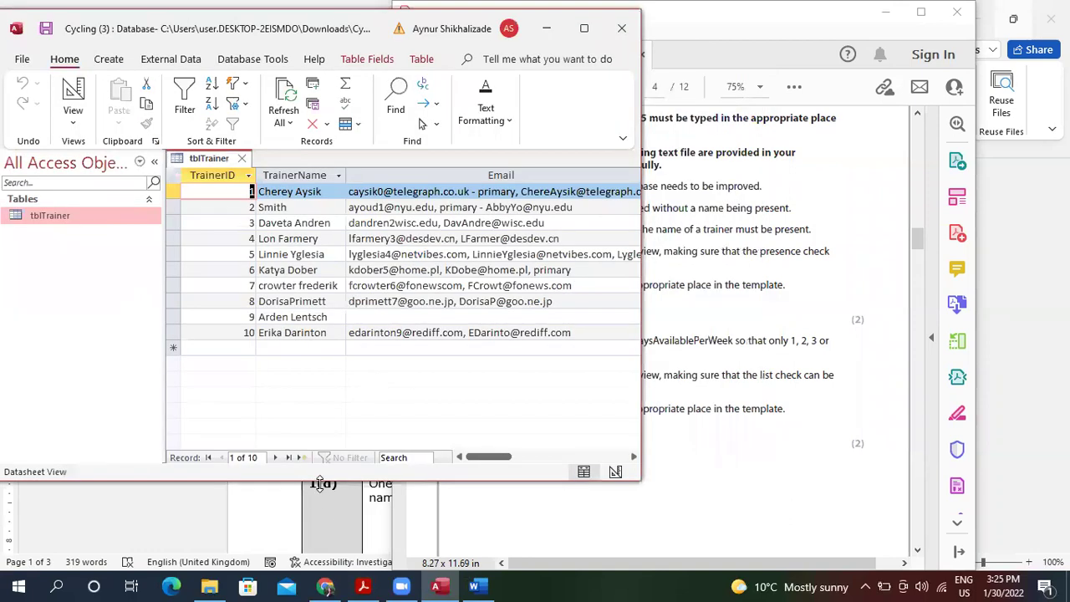
pyautogui.click(720, 290)
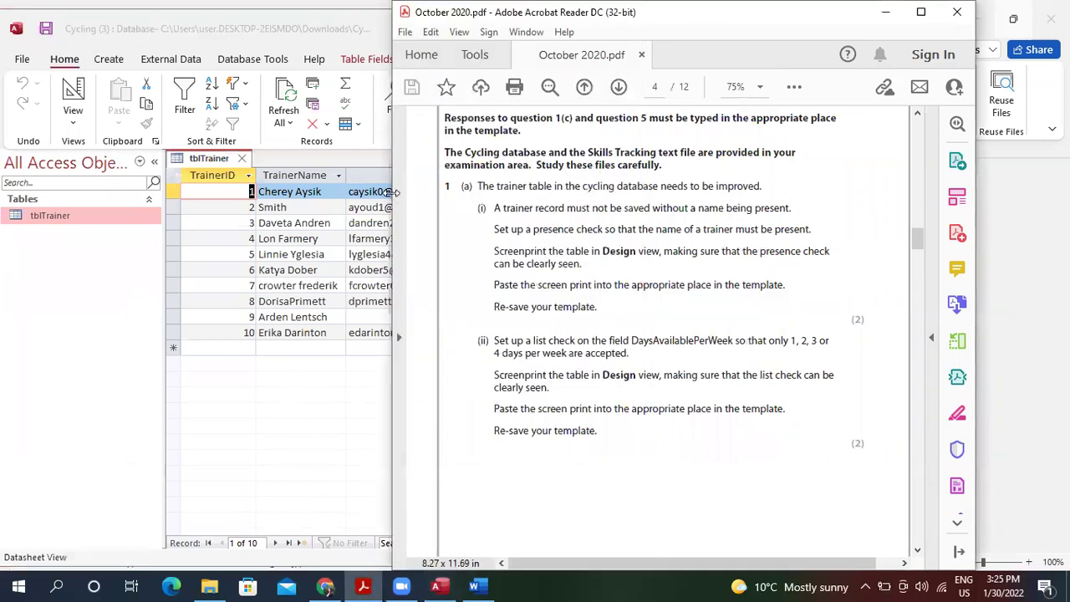
pyautogui.moveTo(390, 191); pyautogui.dragTo(485, 194)
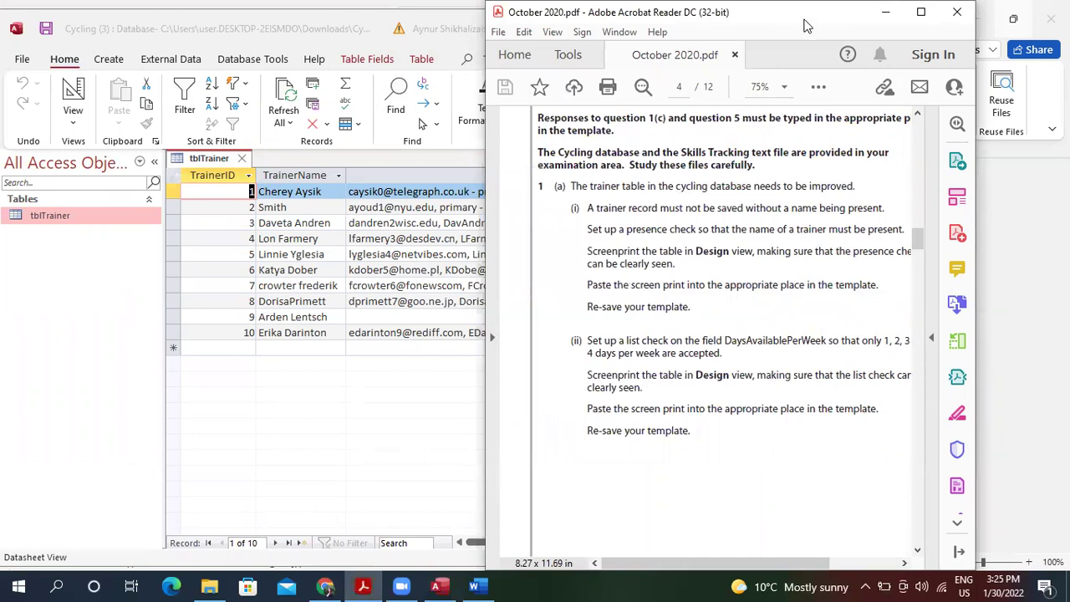
pyautogui.moveTo(806, 25); pyautogui.dragTo(896, 25)
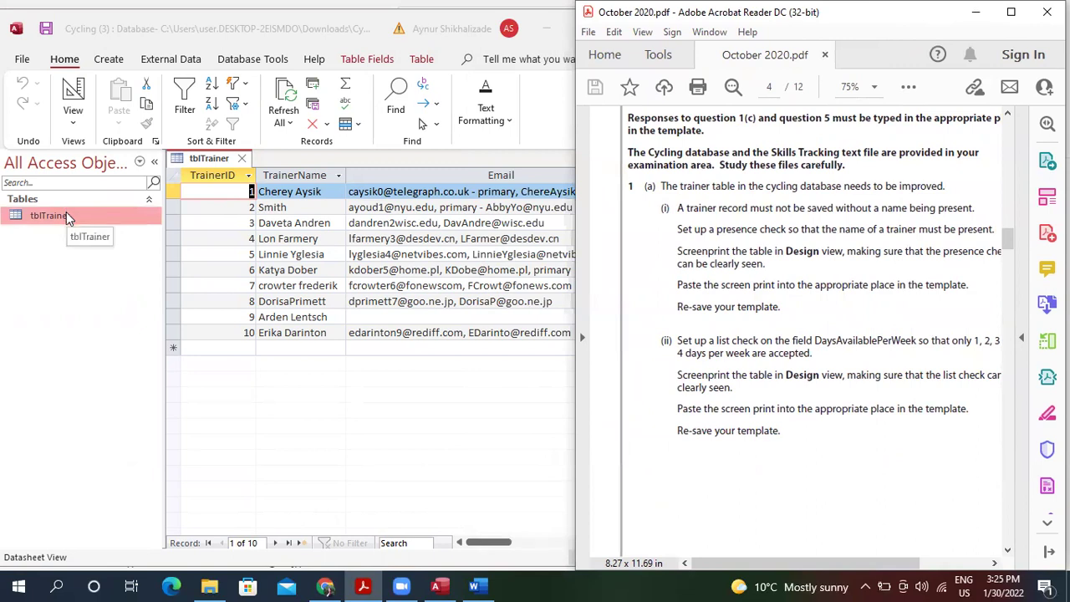
pyautogui.click(73, 117)
# In tblTrainer Design view, set TrainerName's Validation Rule to Is Not Null and Validation Text to 'Please enter name!'.
pyautogui.click(100, 191)
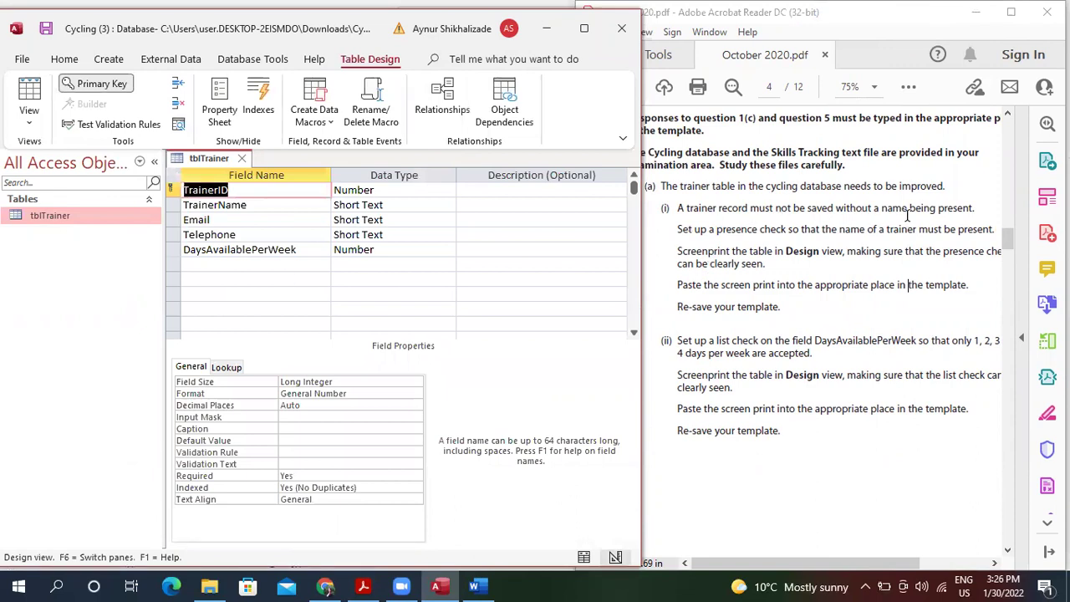
pyautogui.click(267, 208)
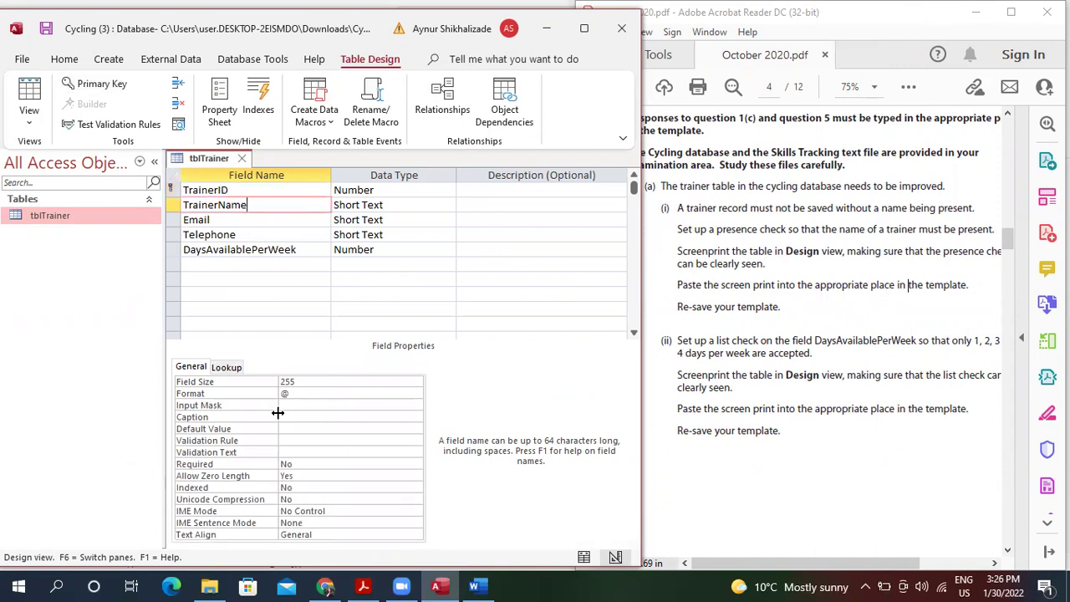
pyautogui.click(295, 439)
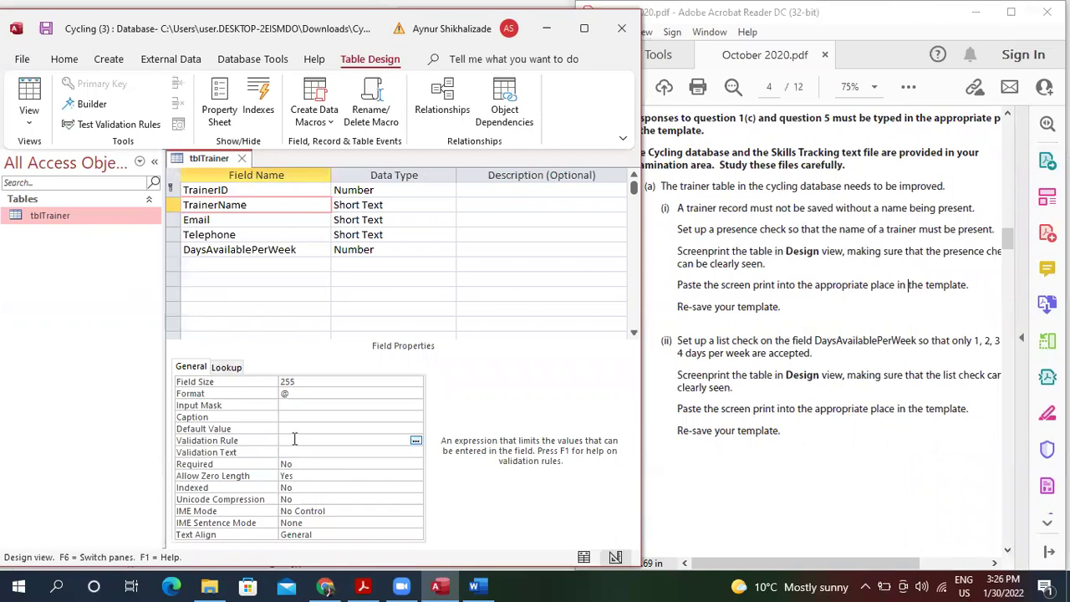
pyautogui.write('Is')
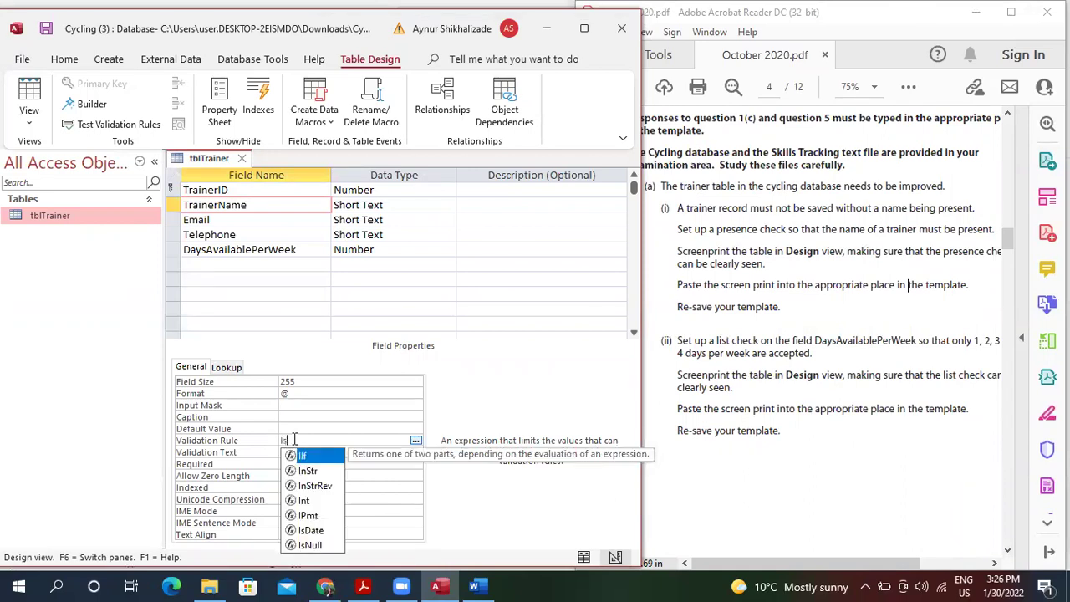
pyautogui.write(' Not ')
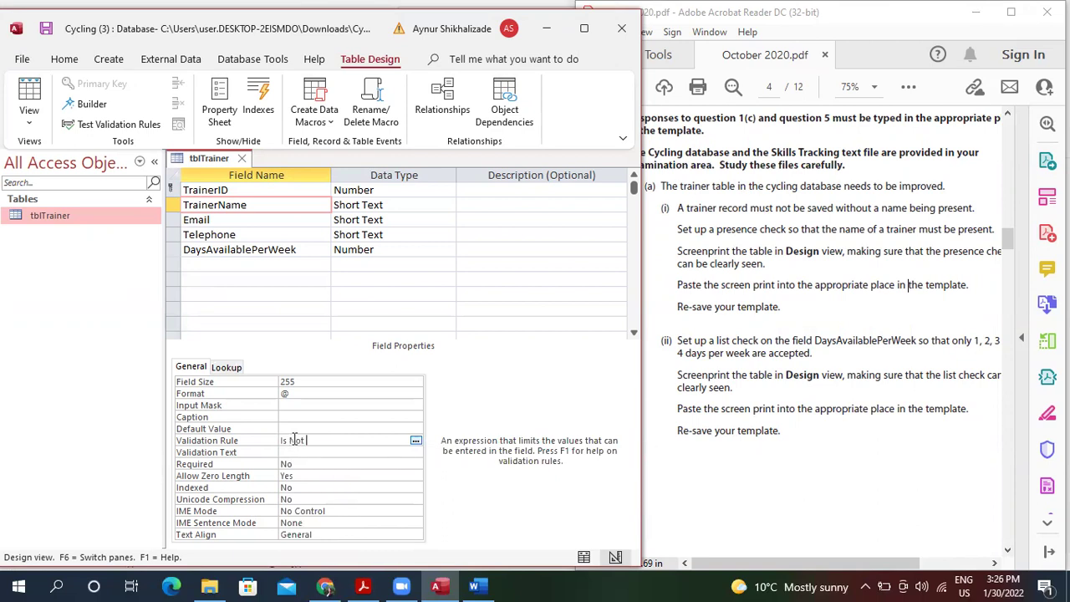
pyautogui.write('Null')
pyautogui.press('Return')
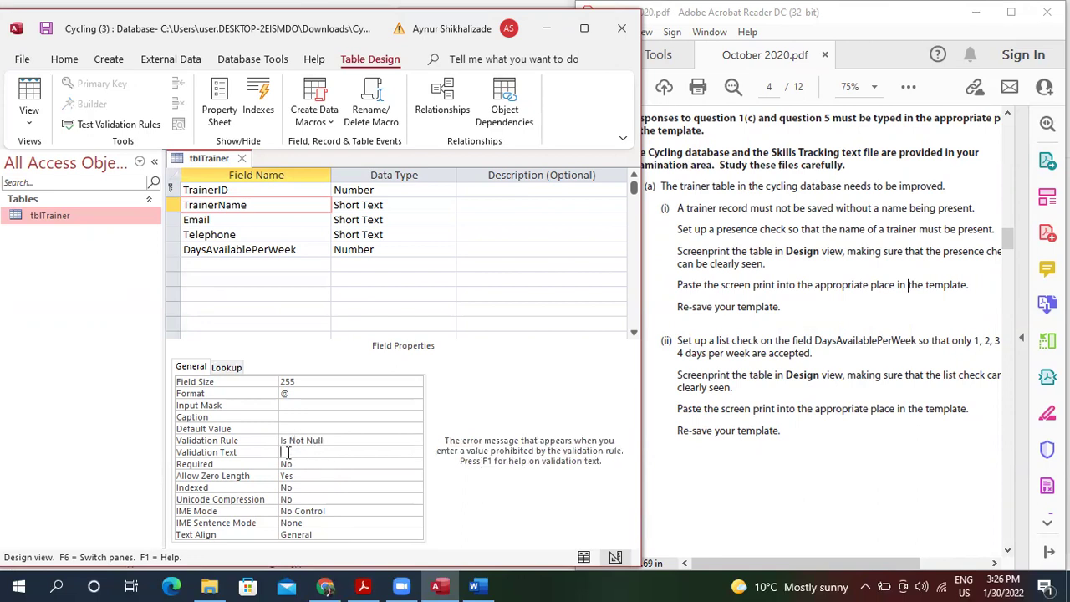
pyautogui.write('lease enter name!')
pyautogui.click(321, 416)
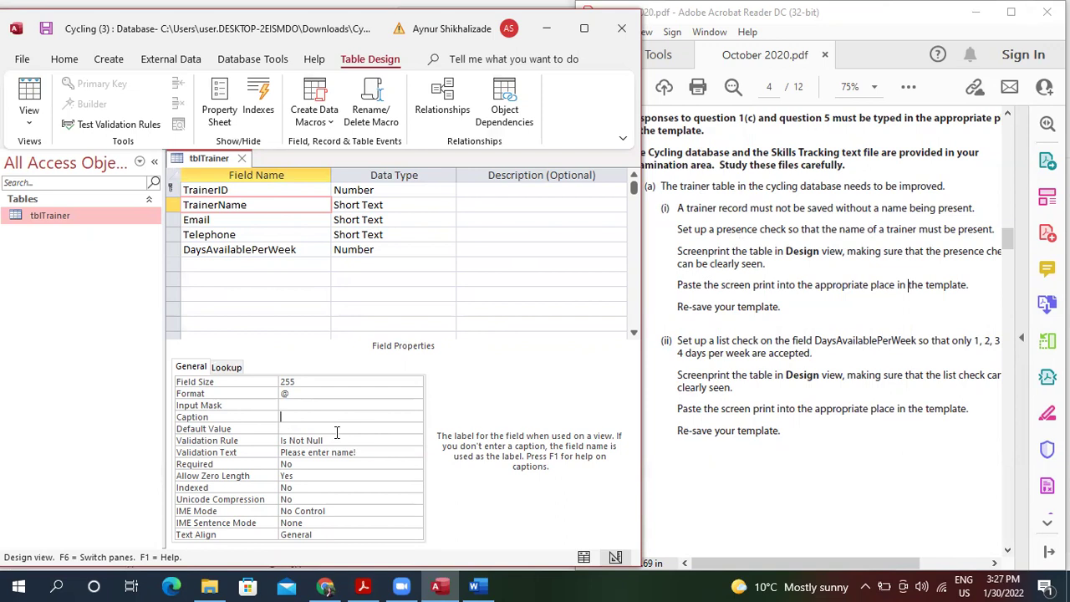
# Snip the tblTrainer Design view with its Is Not Null rule and copy the capture.
pyautogui.click(62, 586)
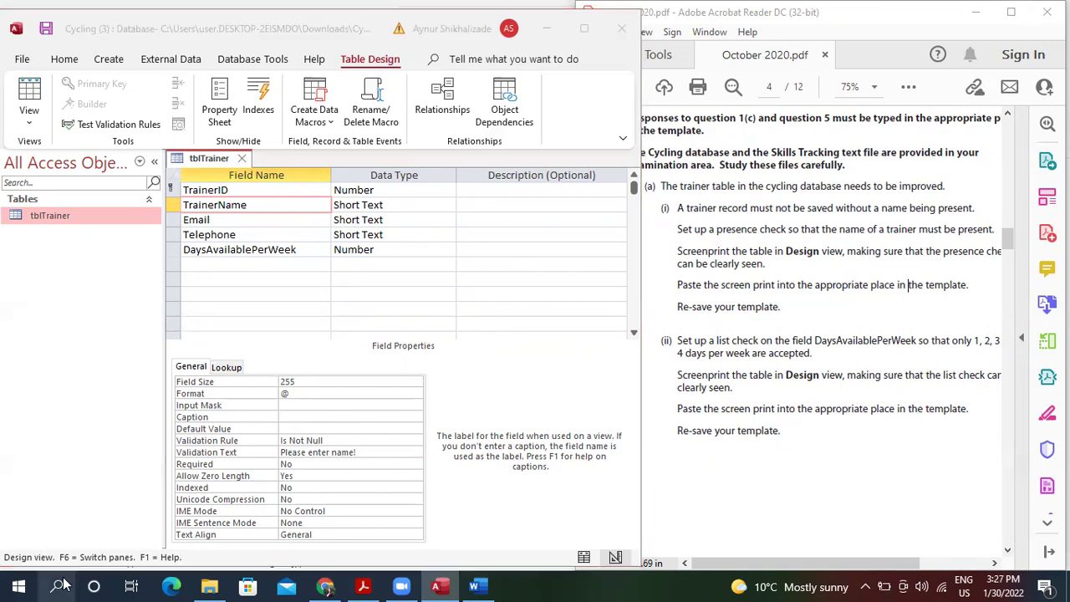
pyautogui.write('sn')
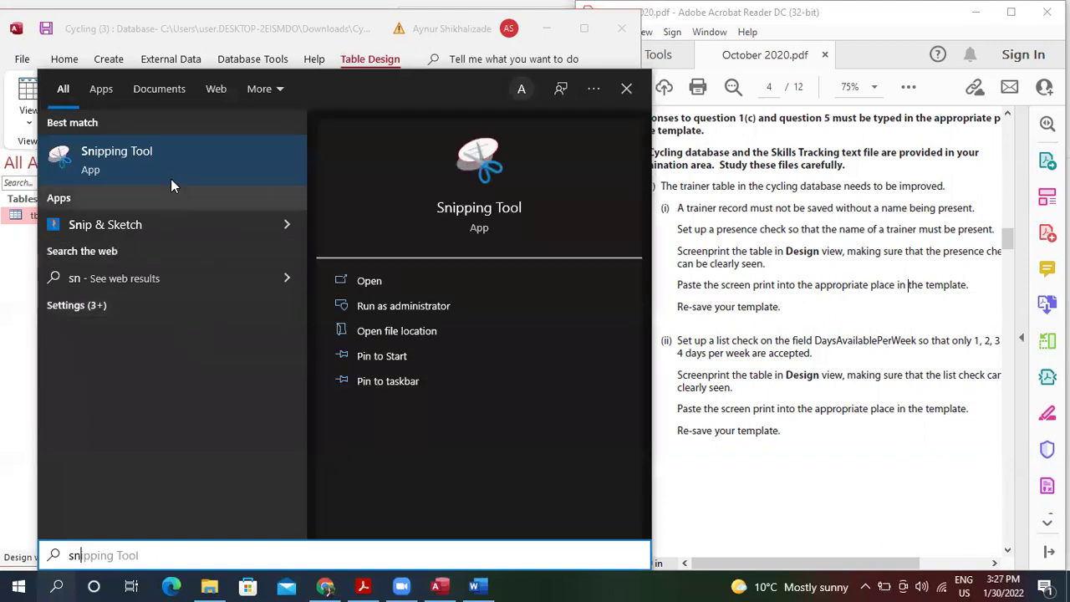
pyautogui.click(169, 165)
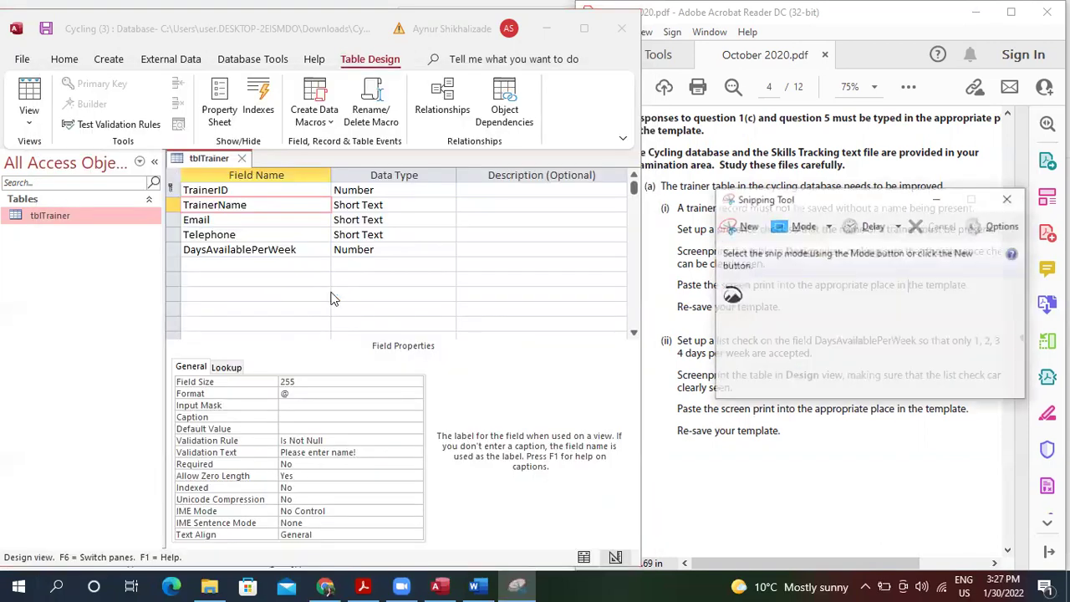
pyautogui.click(746, 227)
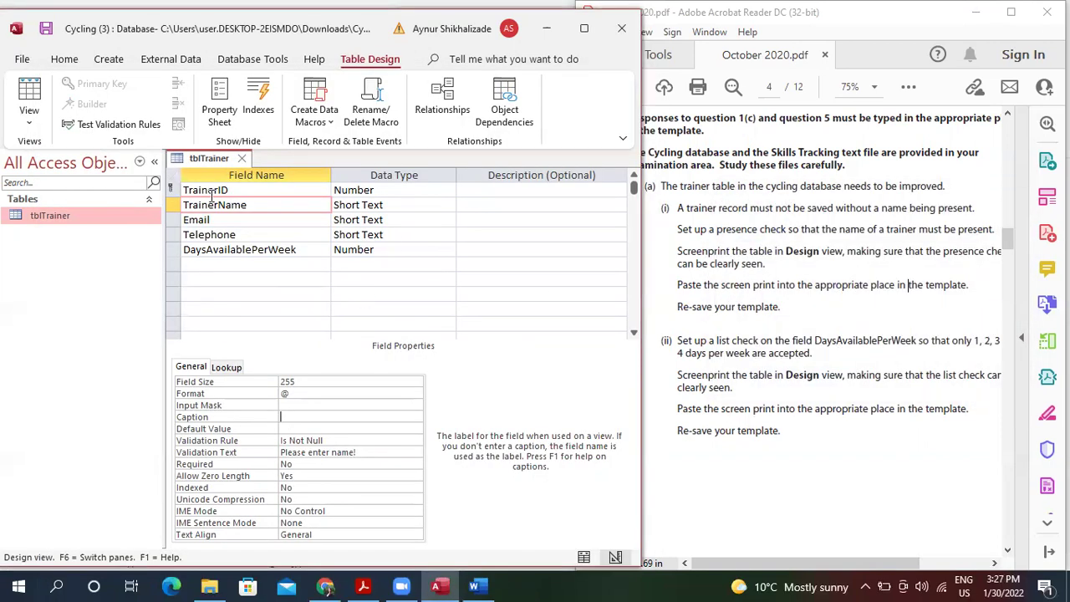
pyautogui.moveTo(161, 151); pyautogui.dragTo(626, 545)
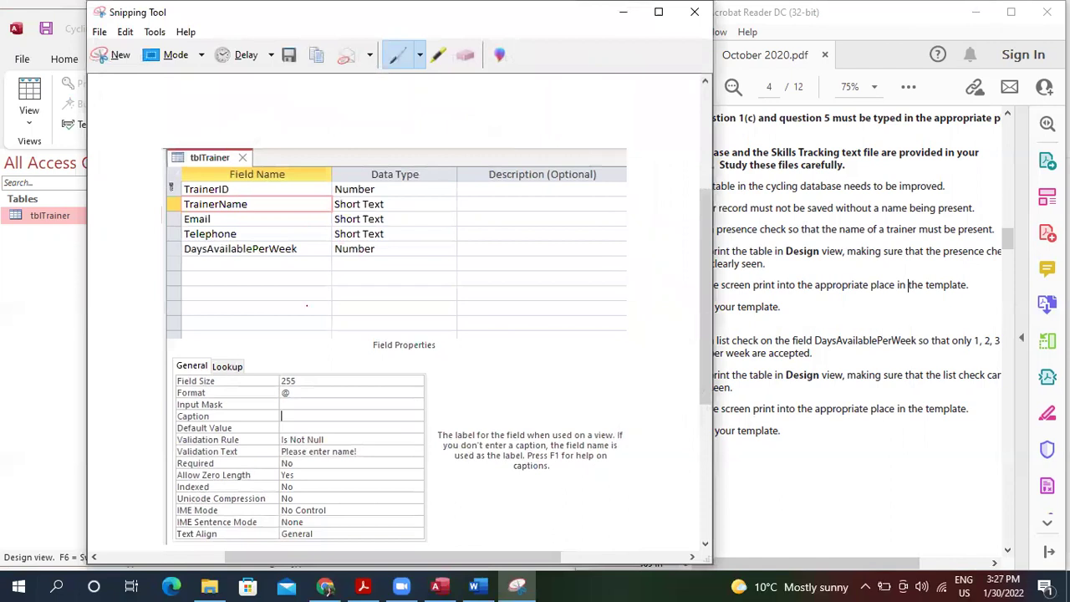
pyautogui.click(125, 31)
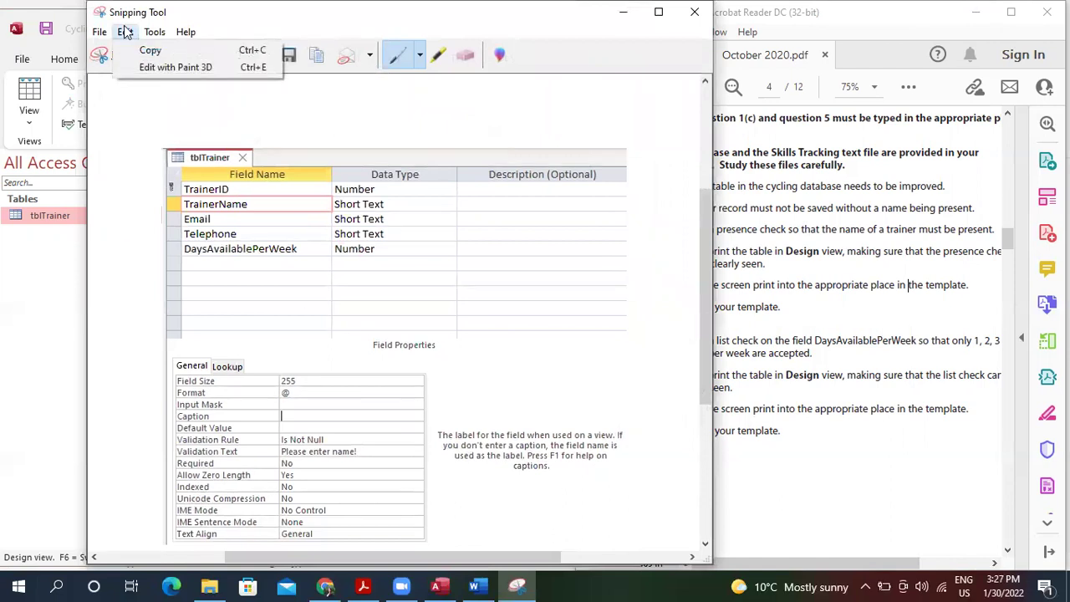
pyautogui.click(143, 48)
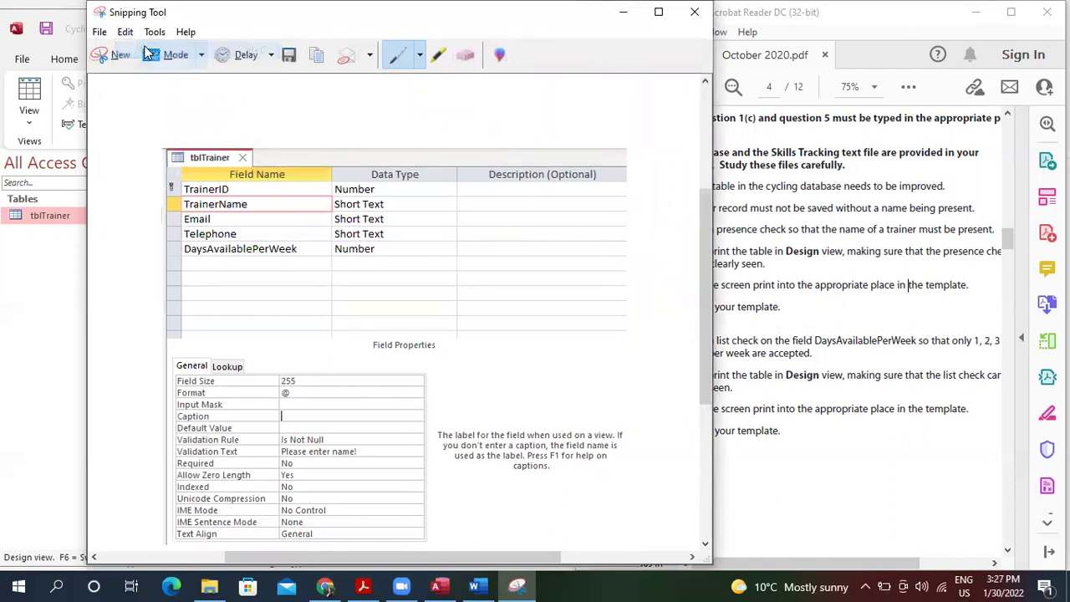
pyautogui.click(473, 586)
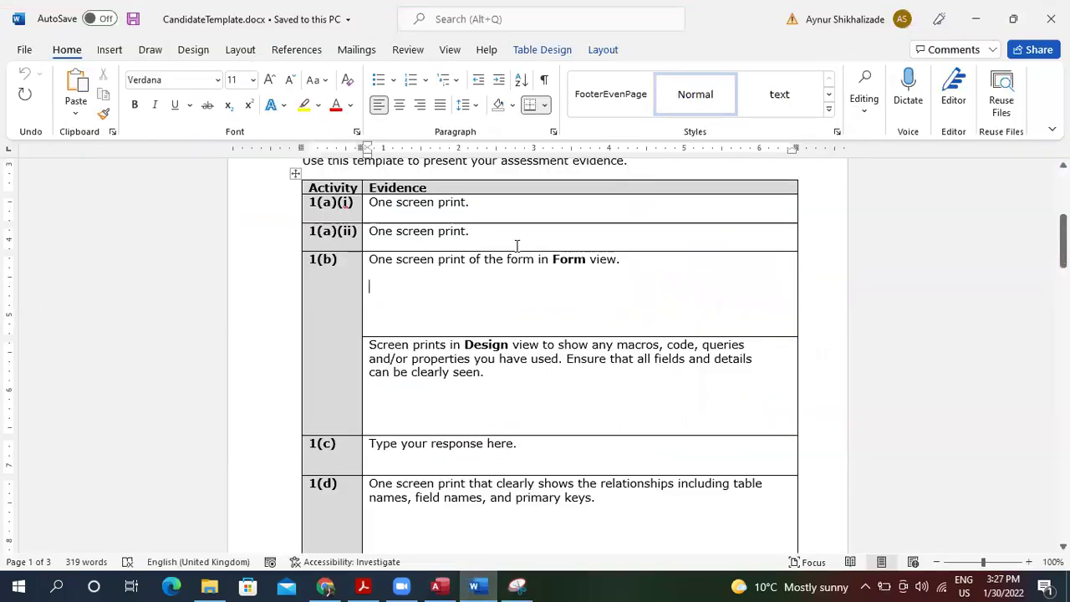
# Paste the tblTrainer design screenshot into the 1(a)(i) cell and shrink it to fit.
pyautogui.click(506, 213)
pyautogui.hotkey('ctrl', 'v')
pyautogui.click(518, 266)
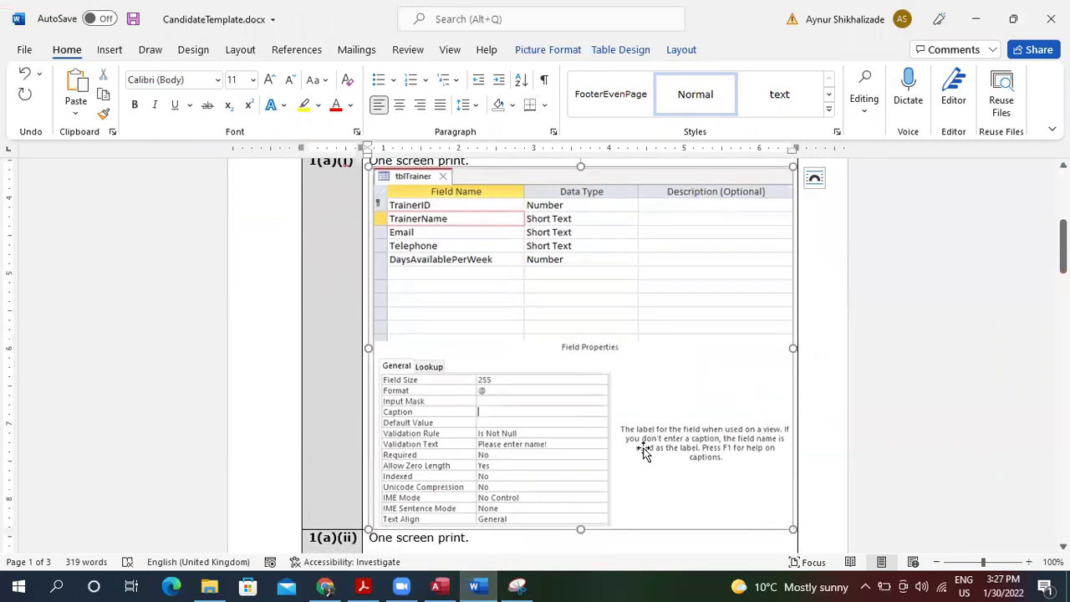
pyautogui.moveTo(788, 525); pyautogui.dragTo(691, 312)
pyautogui.moveTo(619, 228); pyautogui.dragTo(619, 227)
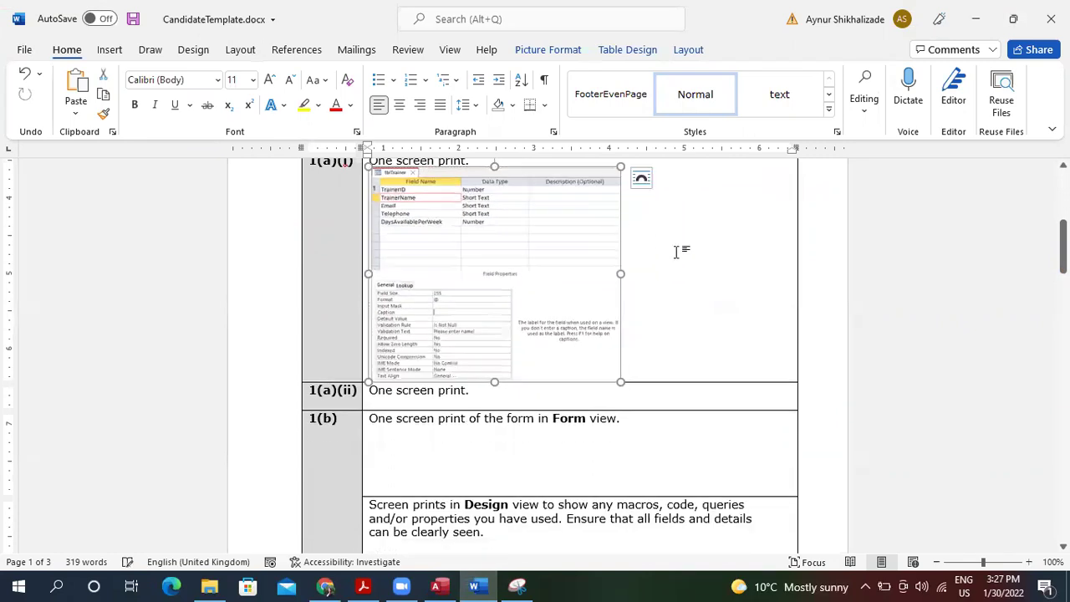
pyautogui.click(677, 390)
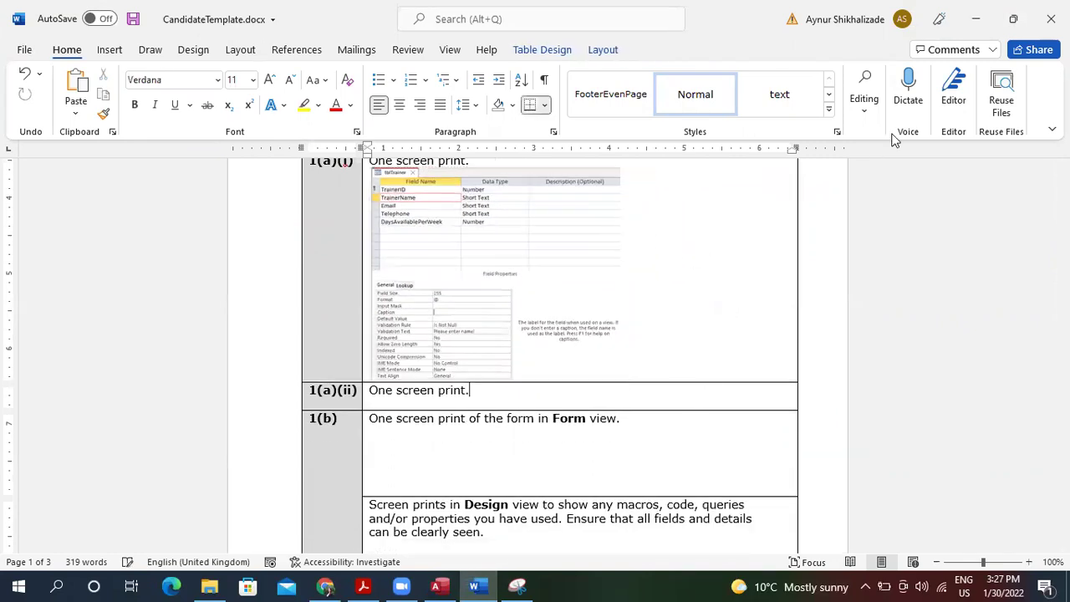
# Minimize Word and close the Snipping Tool without saving the snip.
pyautogui.click(974, 23)
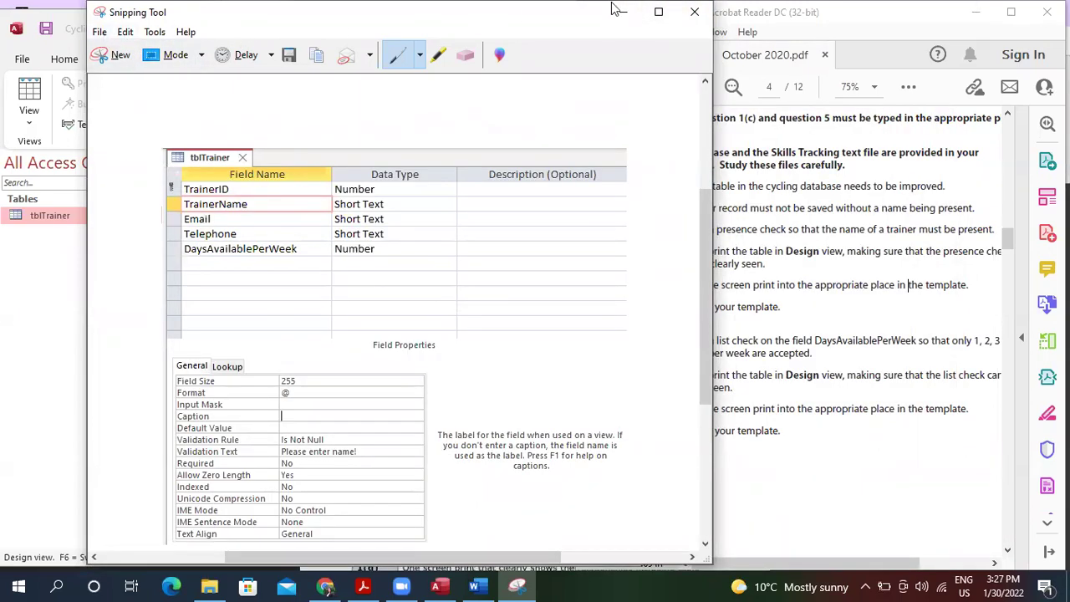
pyautogui.click(693, 12)
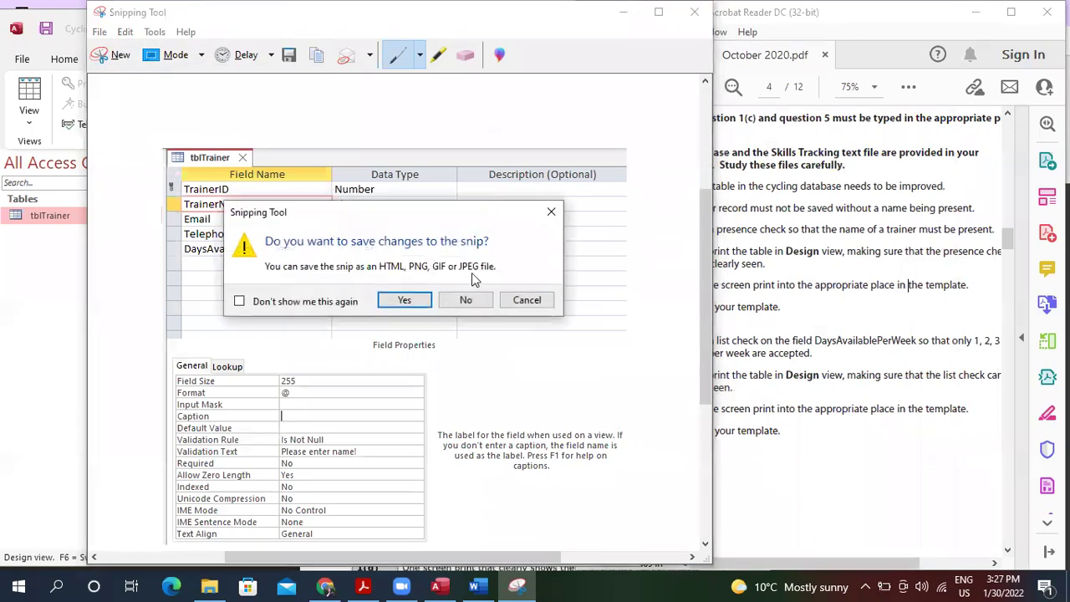
pyautogui.click(473, 298)
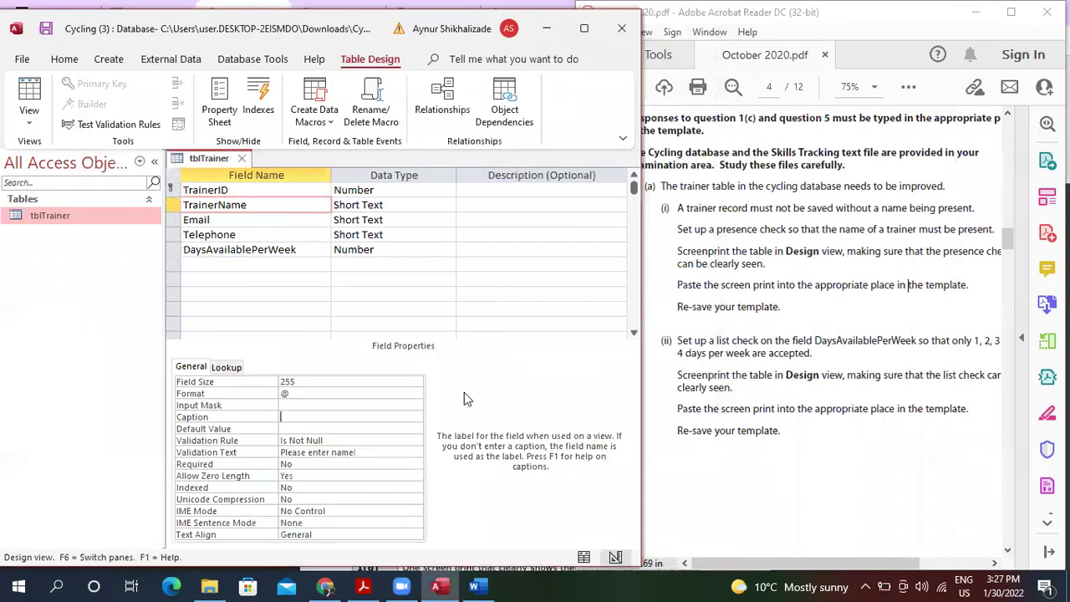
# Enter IN("1","2","3","4") as DaysAvailablePerWeek's Default Value.
pyautogui.click(308, 250)
pyautogui.click(361, 249)
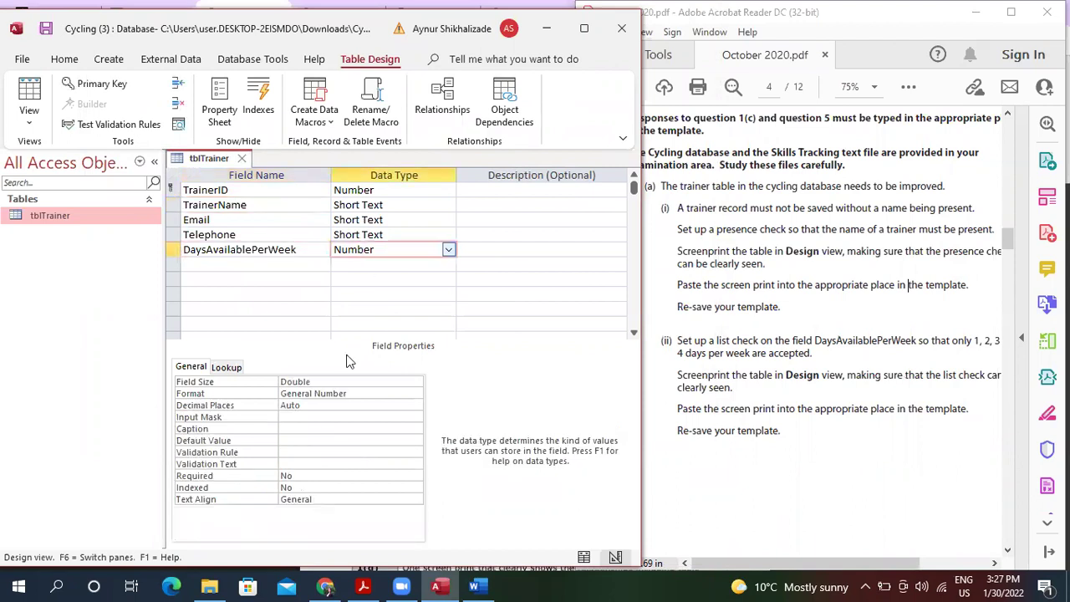
pyautogui.click(305, 440)
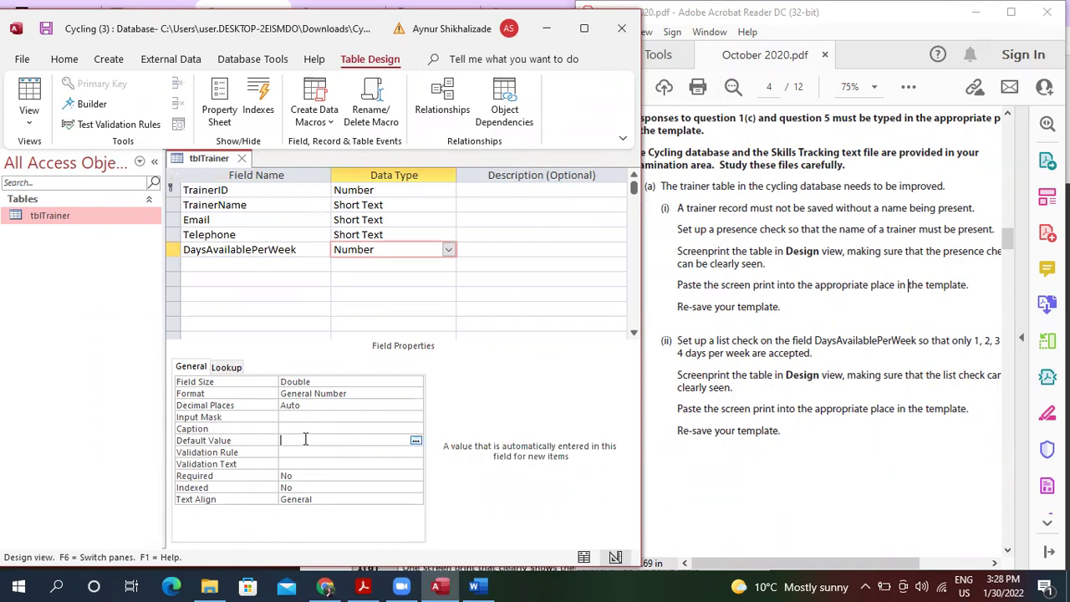
pyautogui.write('IN')
pyautogui.write('(')
pyautogui.write("'")
pyautogui.write('1"')
pyautogui.write(',"2"')
pyautogui.write(',')
pyautogui.write('"3')
pyautogui.write('","4')
pyautogui.press('BackSpace')
pyautogui.press('BackSpace')
pyautogui.press('BackSpace')
pyautogui.write(')')
pyautogui.press('BackSpace')
pyautogui.write(',"4")')
# Try to commit the Default Value and dismiss the invalid-syntax errors.
pyautogui.click(364, 452)
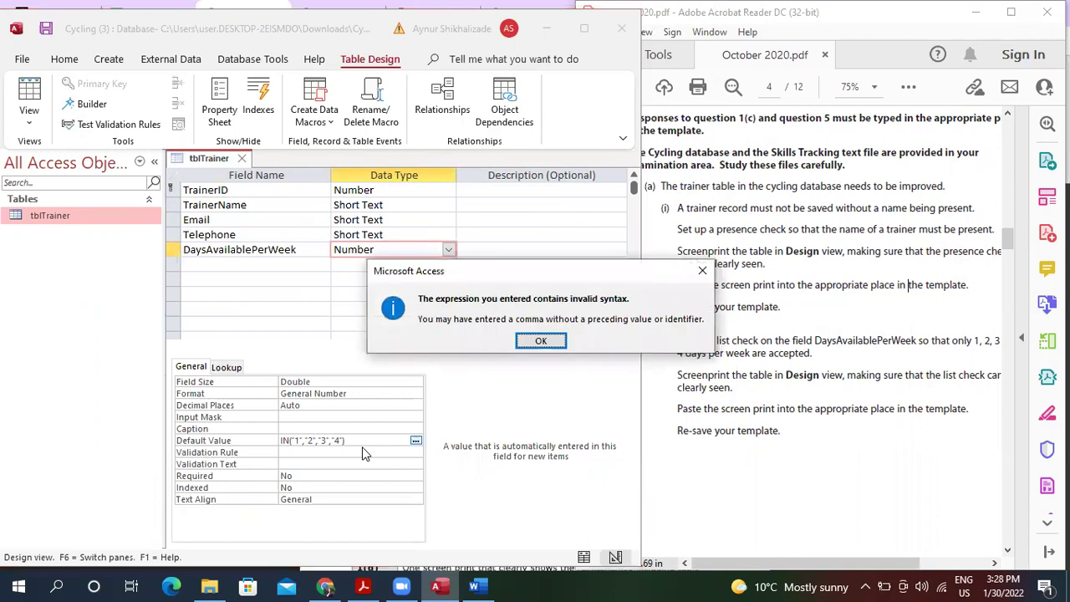
pyautogui.press('Return')
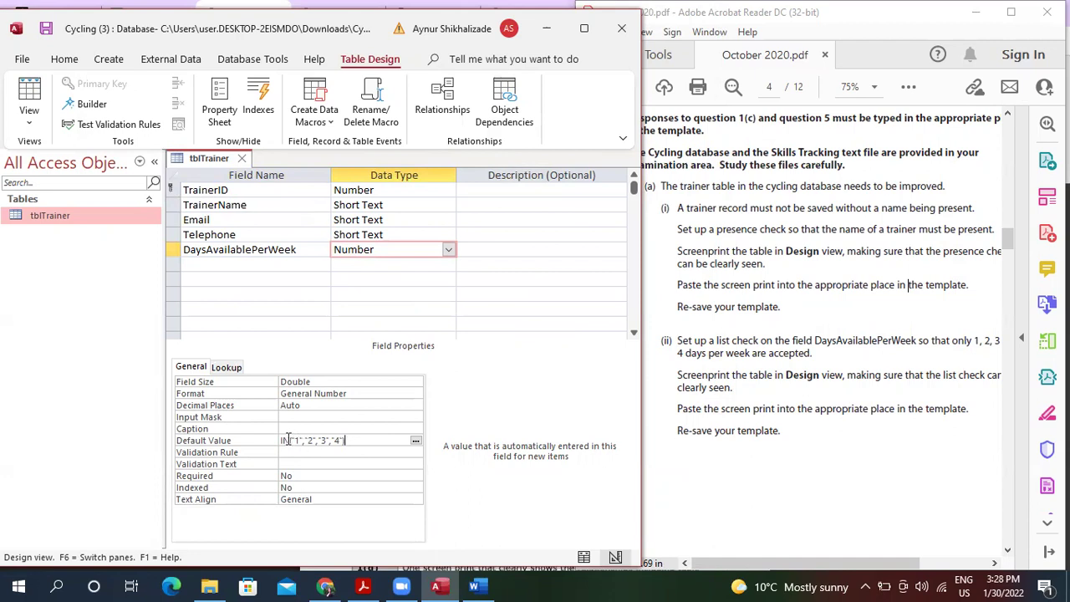
pyautogui.click(366, 454)
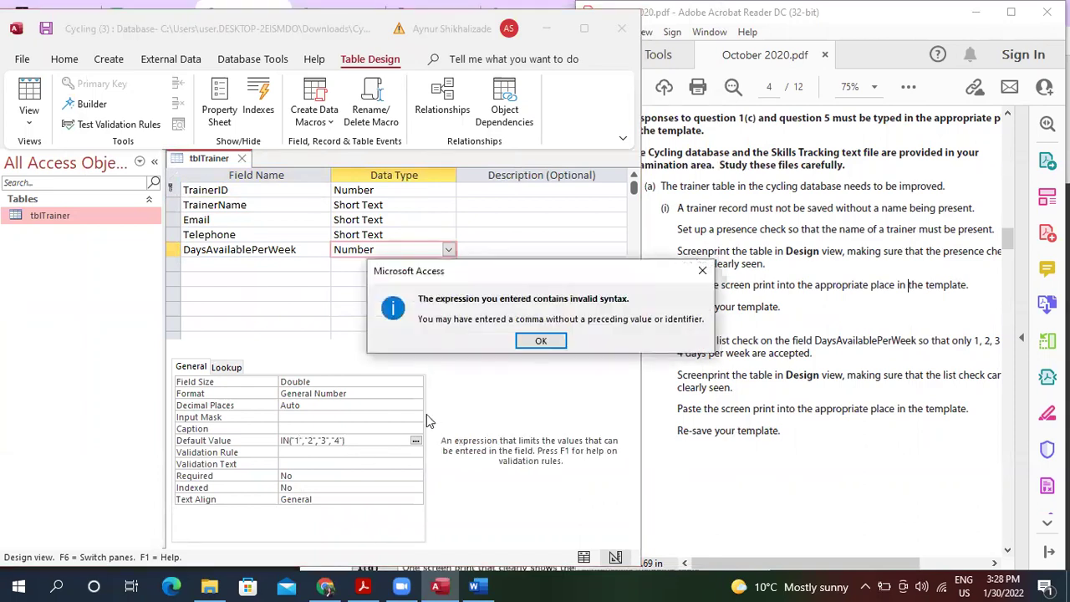
pyautogui.click(546, 341)
pyautogui.write(')')
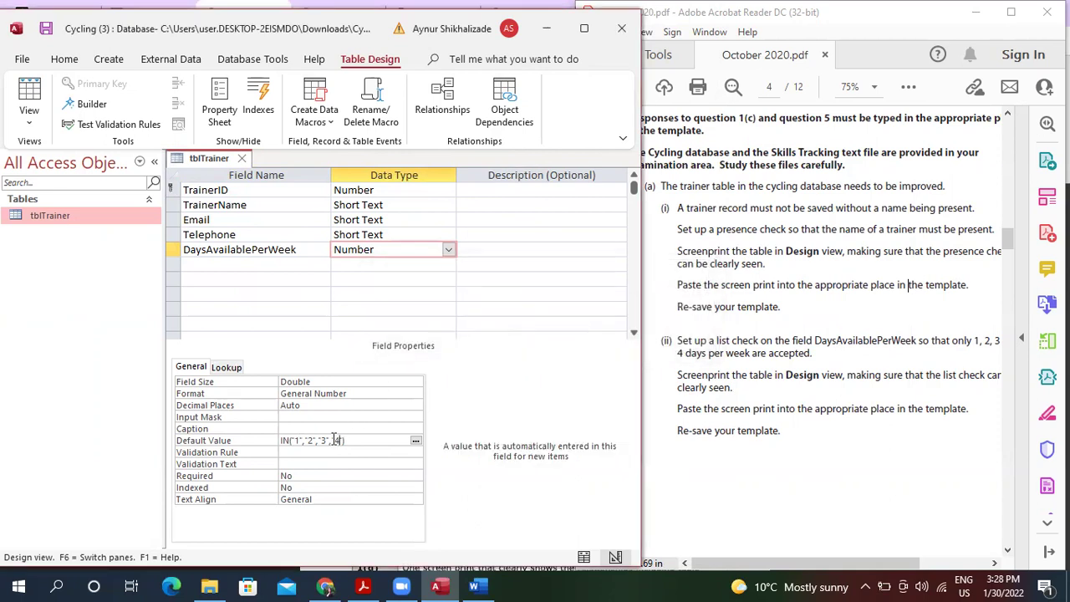
# Set DaysAvailablePerWeek's Validation Rule to In("1","2","3","4") instead of the Default Value.
pyautogui.press('BackSpace')
pyautogui.press('BackSpace')
pyautogui.press('BackSpace')
pyautogui.press('BackSpace')
pyautogui.press('BackSpace')
pyautogui.press('BackSpace')
pyautogui.press('BackSpace')
pyautogui.press('BackSpace')
pyautogui.write('"3","4")')
pyautogui.click(568, 586)
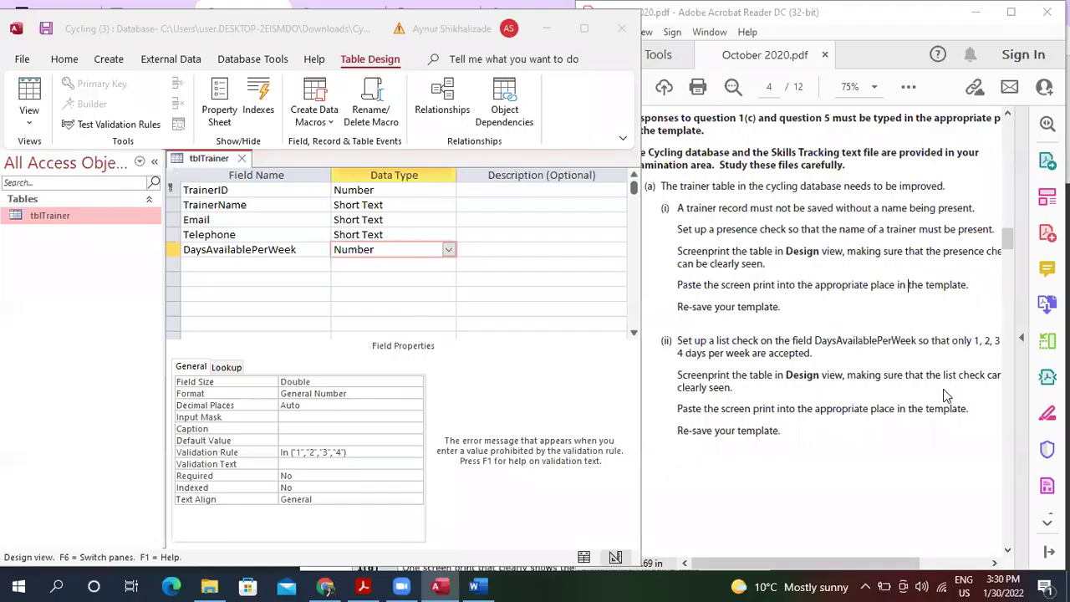
pyautogui.click(362, 452)
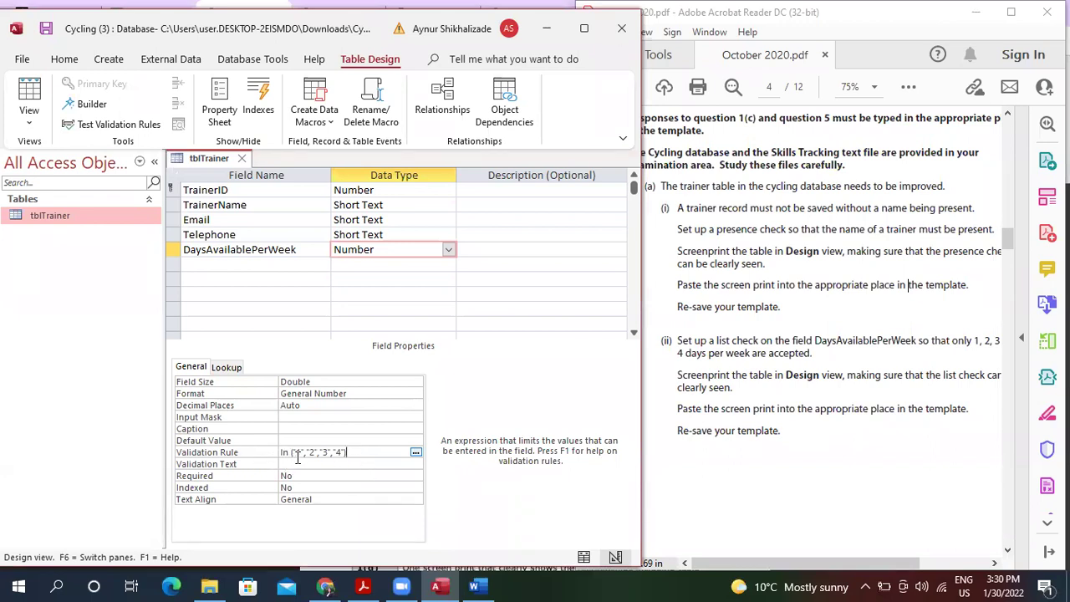
# Set the Validation Text to 'Please enter a number 1-4!' and switch to Datasheet view.
pyautogui.click(297, 464)
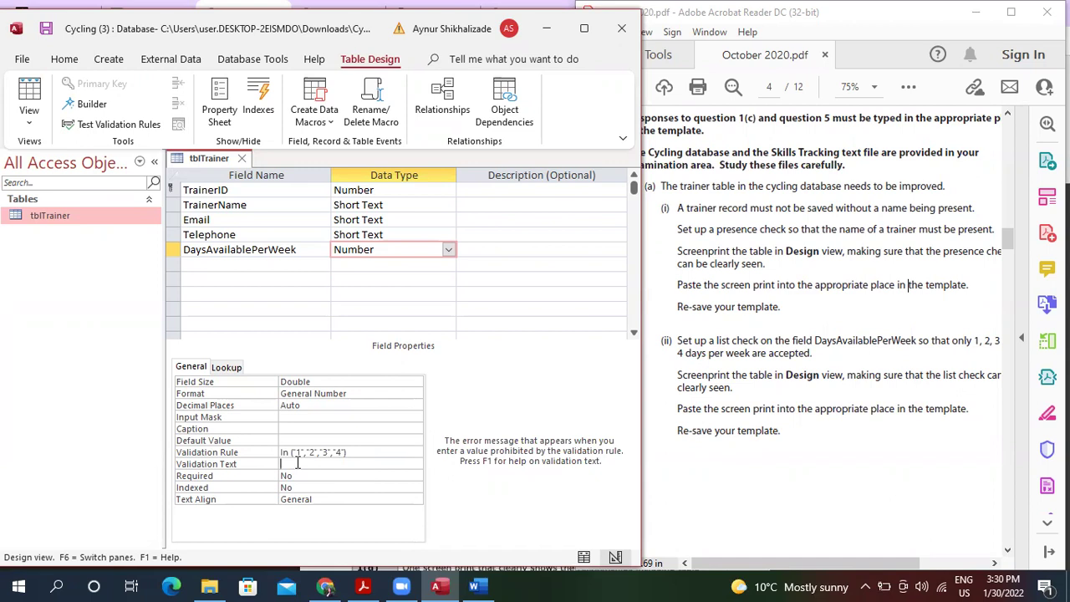
pyautogui.write('Please anter')
pyautogui.press('BackSpace')
pyautogui.press('BackSpace')
pyautogui.press('BackSpace')
pyautogui.press('BackSpace')
pyautogui.press('BackSpace')
pyautogui.press('BackSpace')
pyautogui.write('ener')
pyautogui.press('BackSpace')
pyautogui.write('ter a number b')
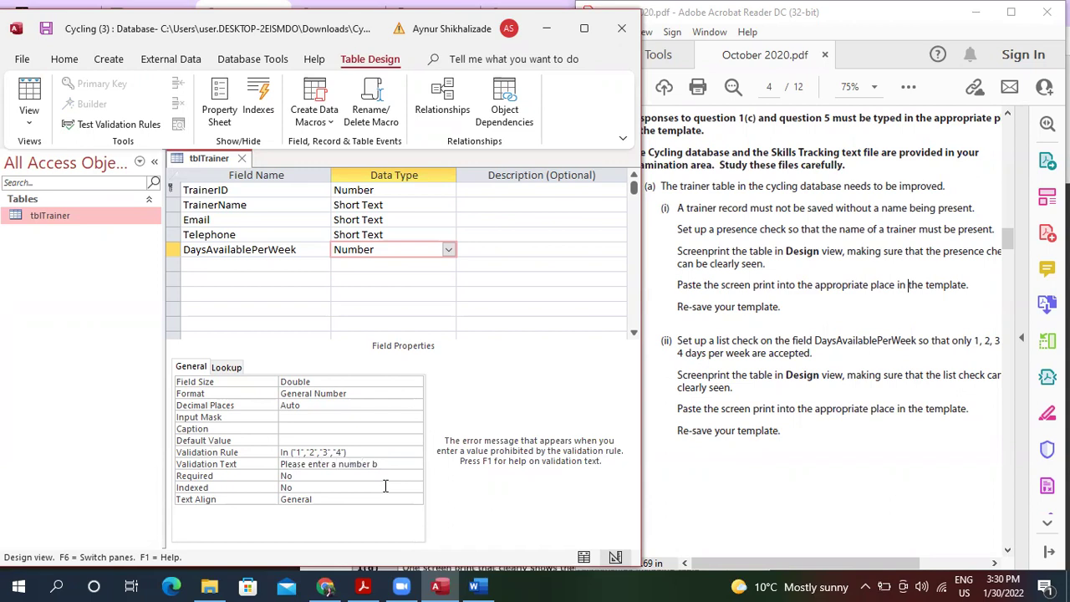
pyautogui.write('etween')
pyautogui.press('BackSpace')
pyautogui.press('BackSpace')
pyautogui.press('BackSpace')
pyautogui.press('BackSpace')
pyautogui.press('BackSpace')
pyautogui.press('BackSpace')
pyautogui.press('BackSpace')
pyautogui.press('BackSpace')
pyautogui.write('1')
pyautogui.write('4')
pyautogui.write('!')
pyautogui.click(30, 95)
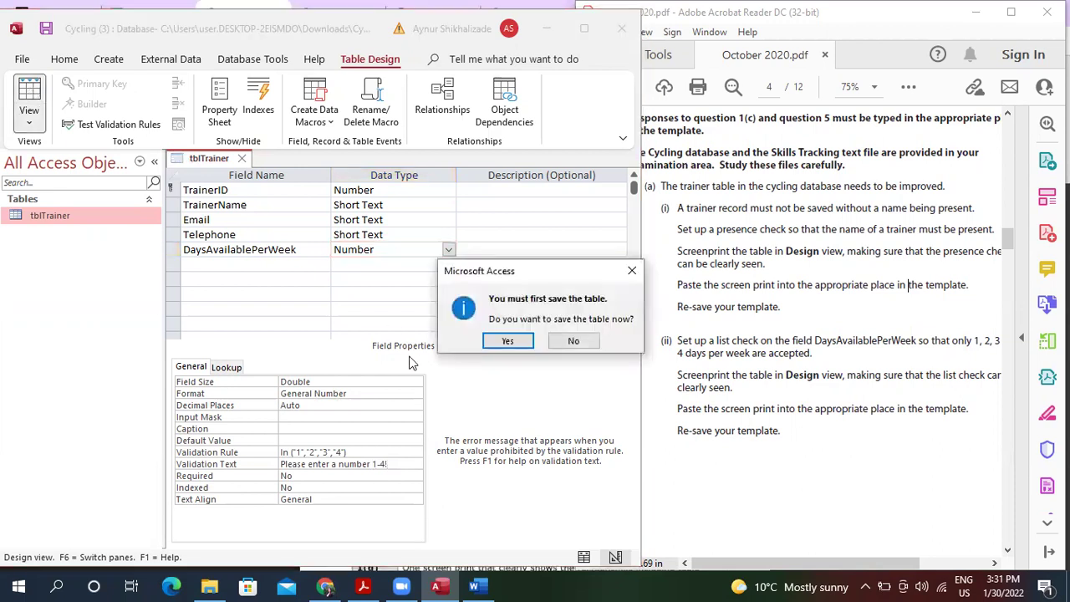
# Save the table and check that an empty trainer name in record 1 is rejected.
pyautogui.click(510, 340)
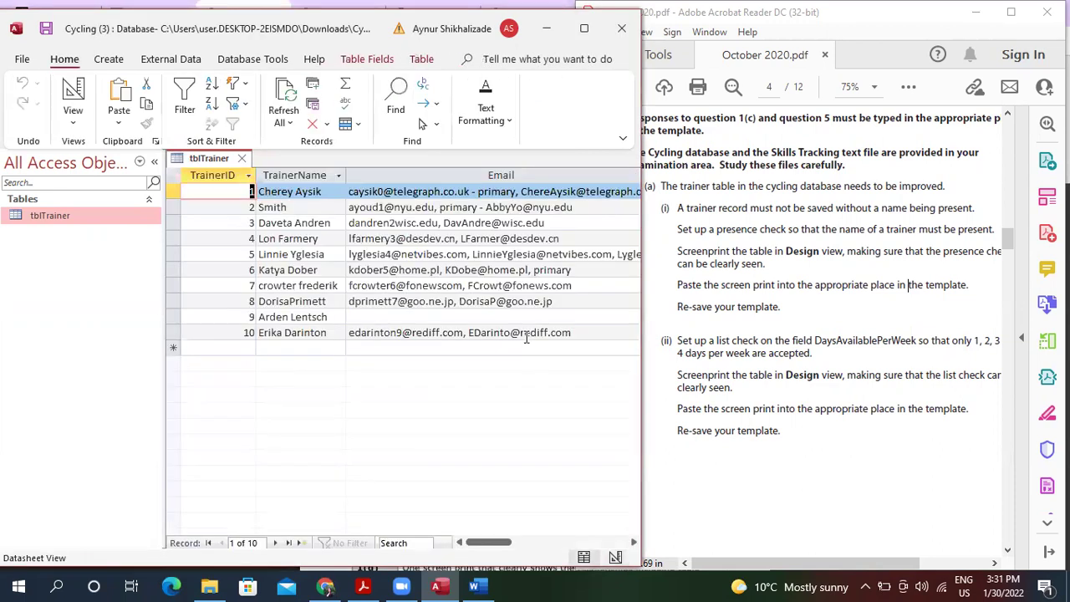
pyautogui.click(326, 191)
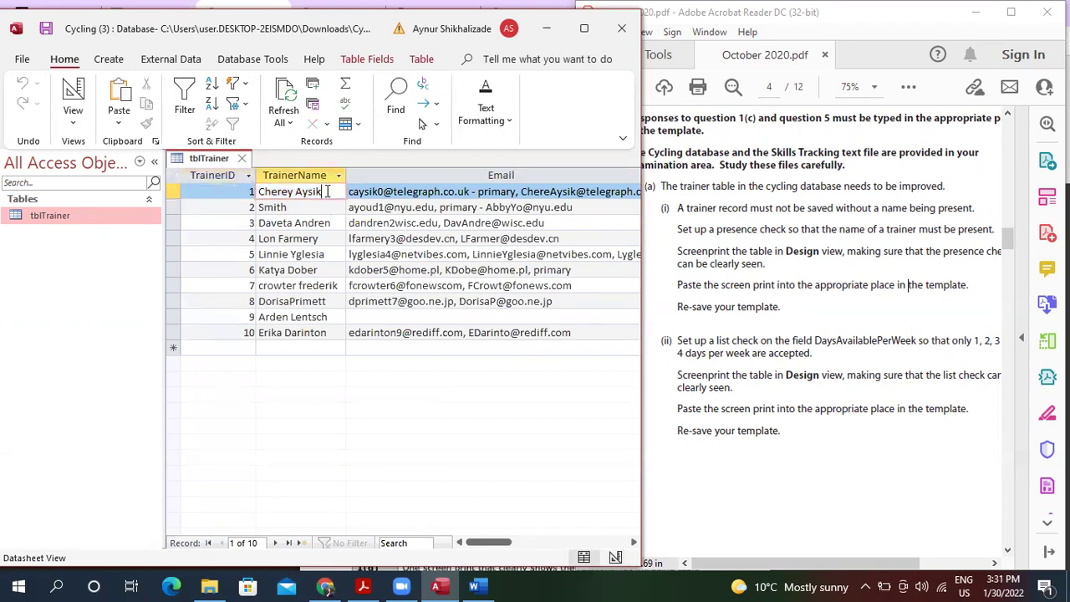
pyautogui.press('BackSpace')
pyautogui.press('BackSpace')
pyautogui.press('BackSpace')
pyautogui.press('BackSpace')
pyautogui.press('BackSpace')
pyautogui.press('BackSpace')
pyautogui.press('BackSpace')
pyautogui.press('BackSpace')
pyautogui.press('BackSpace')
pyautogui.press('BackSpace')
pyautogui.press('BackSpace')
pyautogui.press('BackSpace')
pyautogui.press('Return')
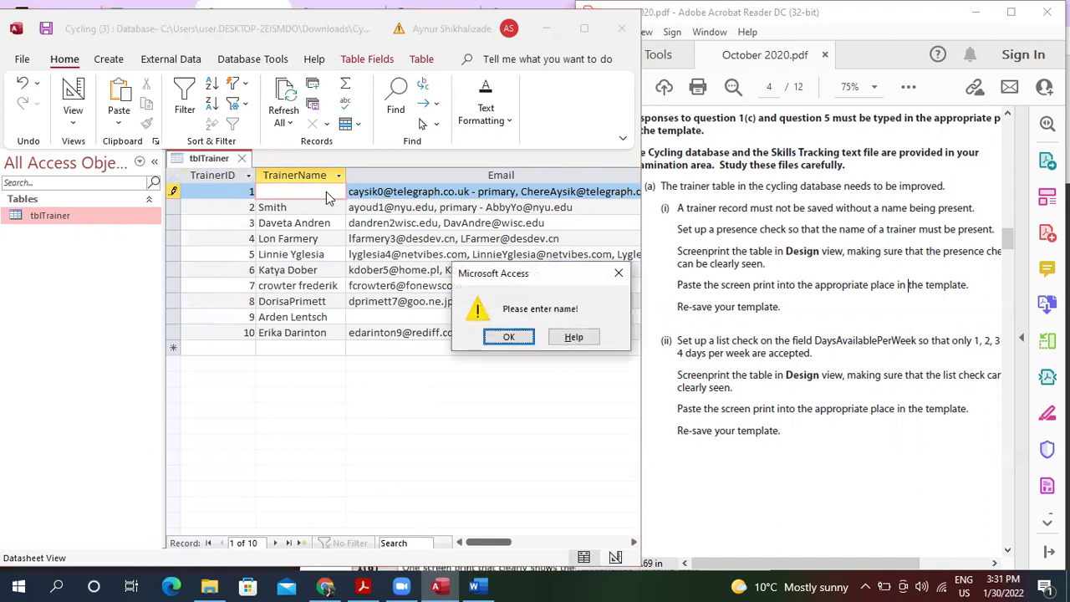
pyautogui.press('Return')
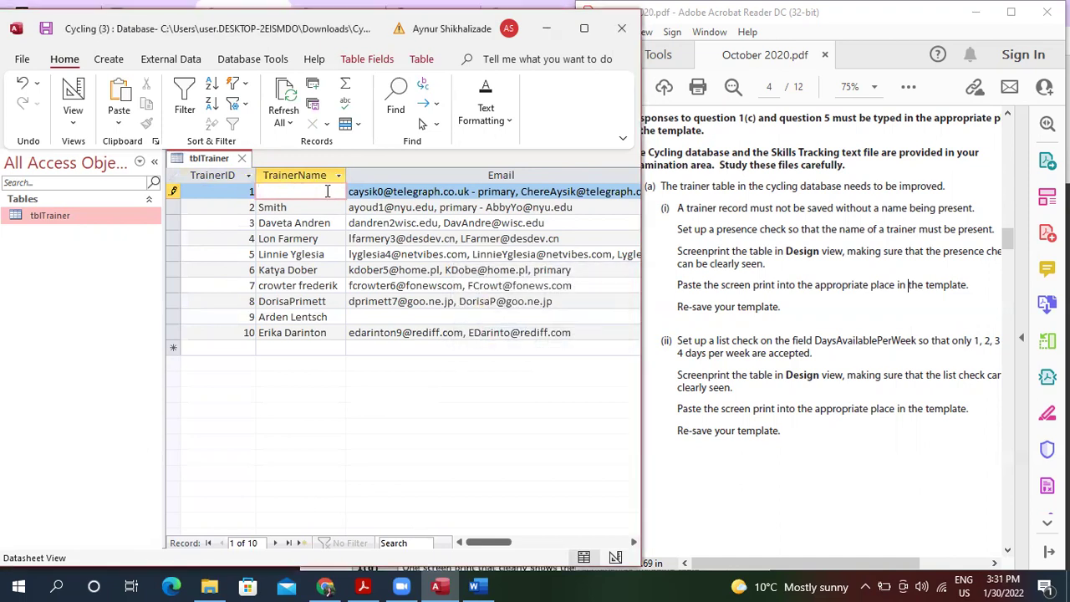
pyautogui.press('Escape')
pyautogui.click(468, 348)
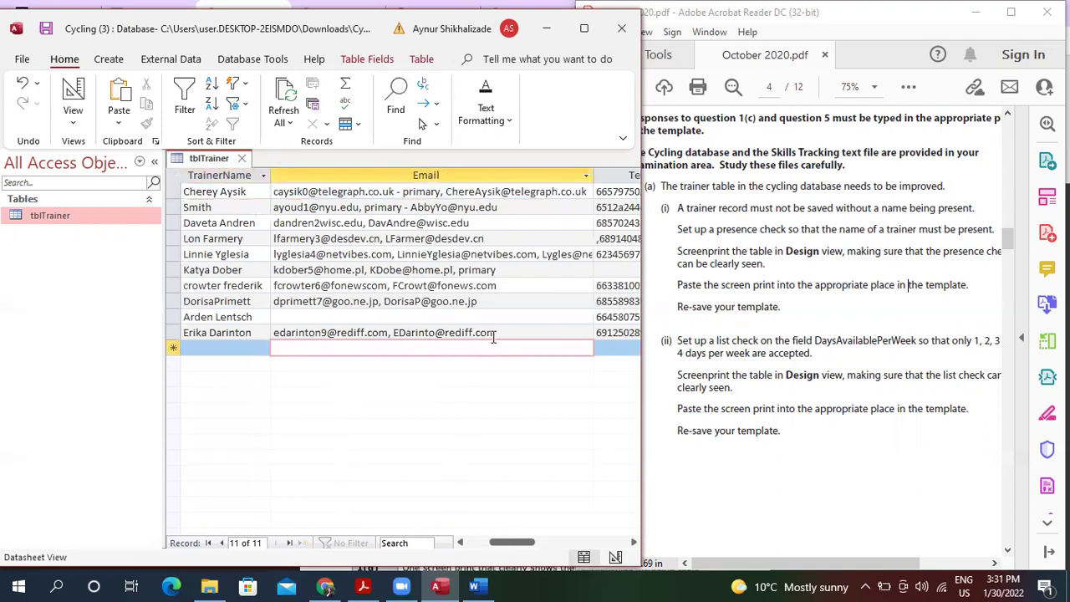
# Test 6 in record 2's DaysAvailablePerWeek, restore it to 3, and return to Design view.
pyautogui.press('Tab')
pyautogui.press('Tab')
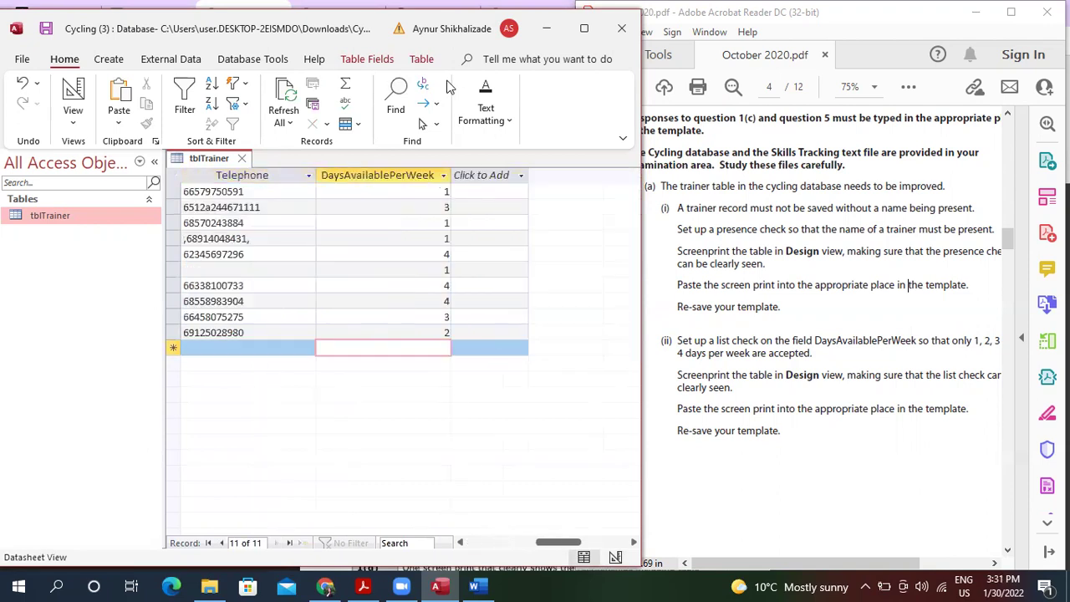
pyautogui.click(443, 207)
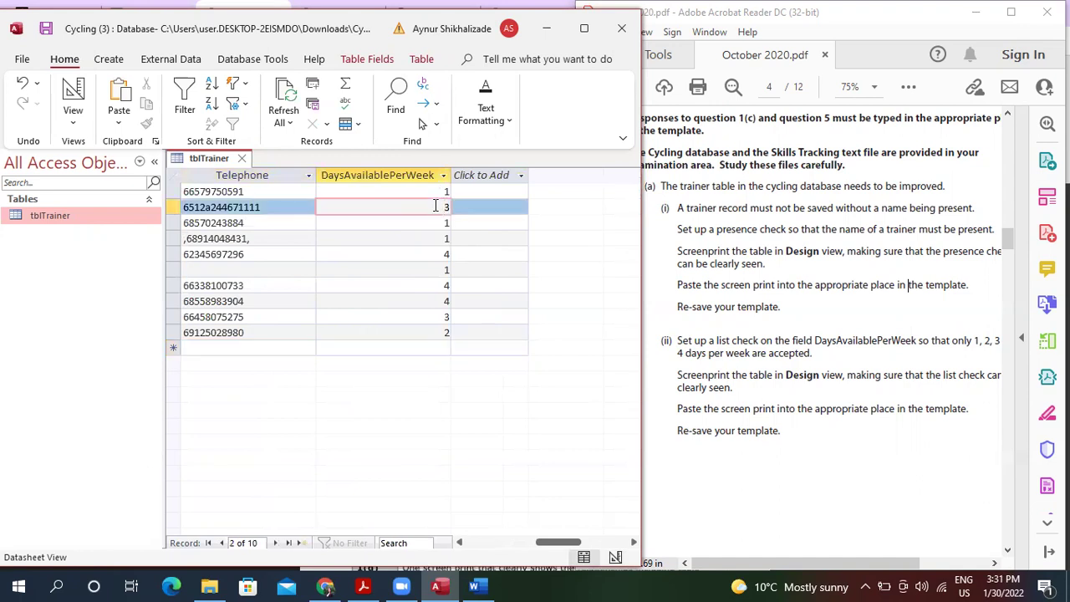
pyautogui.press('BackSpace')
pyautogui.press('Return')
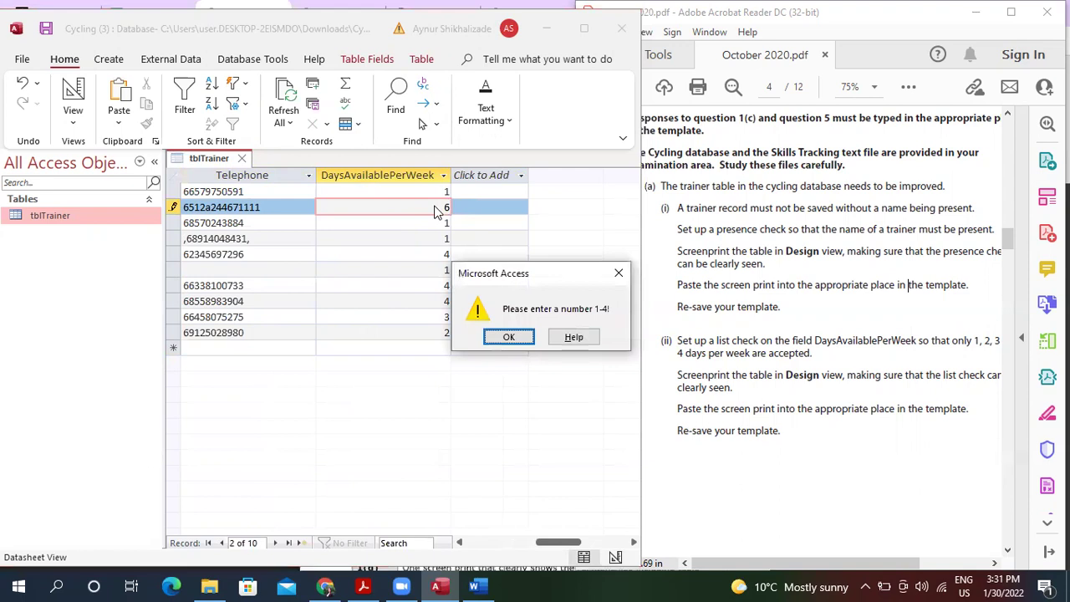
pyautogui.click(507, 337)
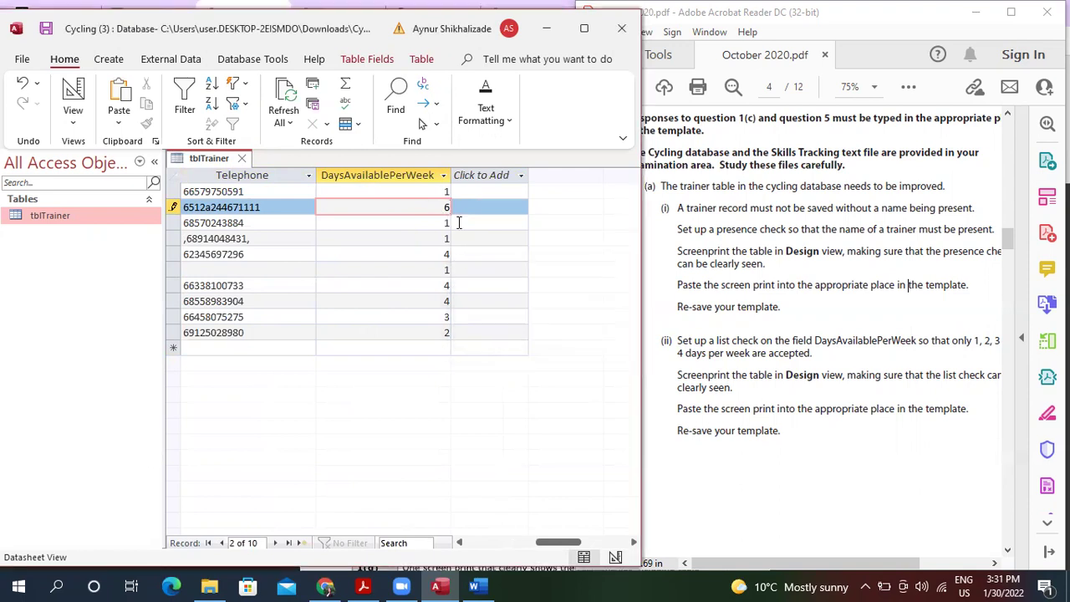
pyautogui.write('3')
pyautogui.click(352, 282)
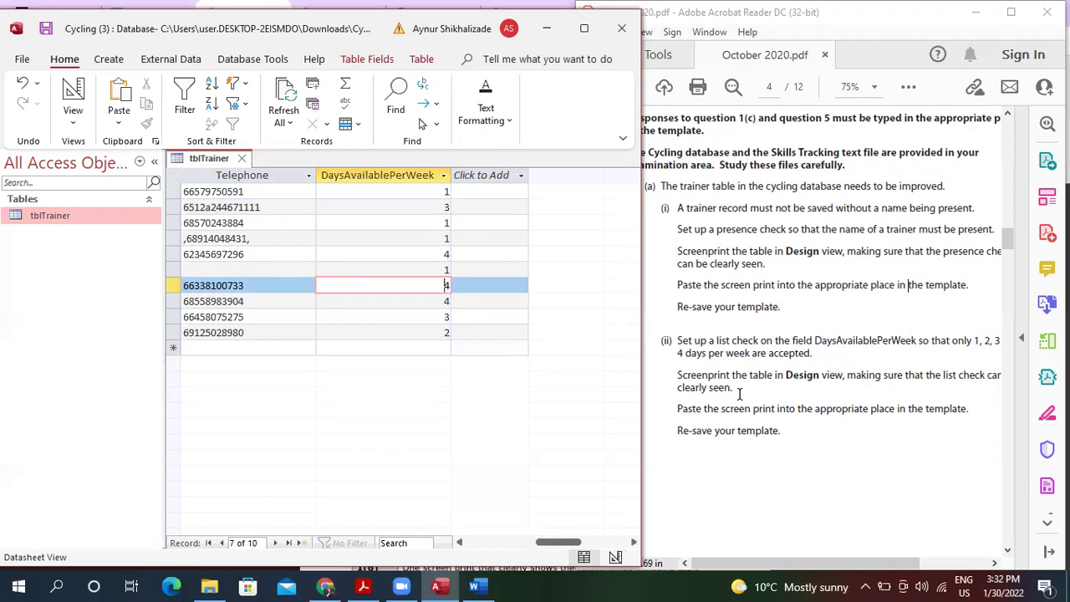
pyautogui.click(70, 123)
pyautogui.click(129, 194)
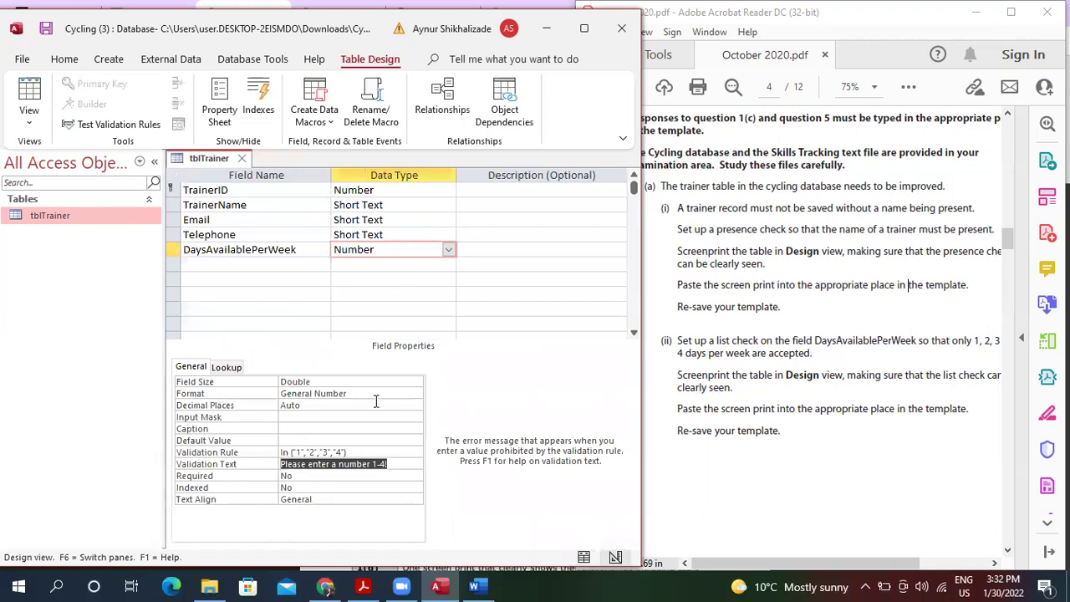
# Snip the tblTrainer design view, copy it, and close Snipping Tool without saving.
pyautogui.click(83, 585)
pyautogui.write('sn')
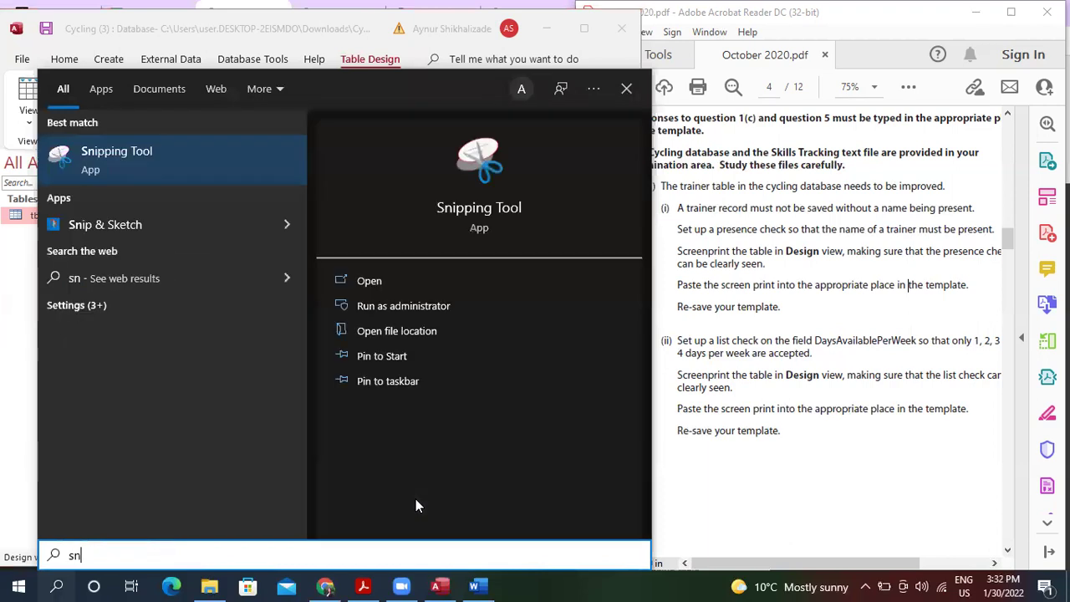
pyautogui.press('Return')
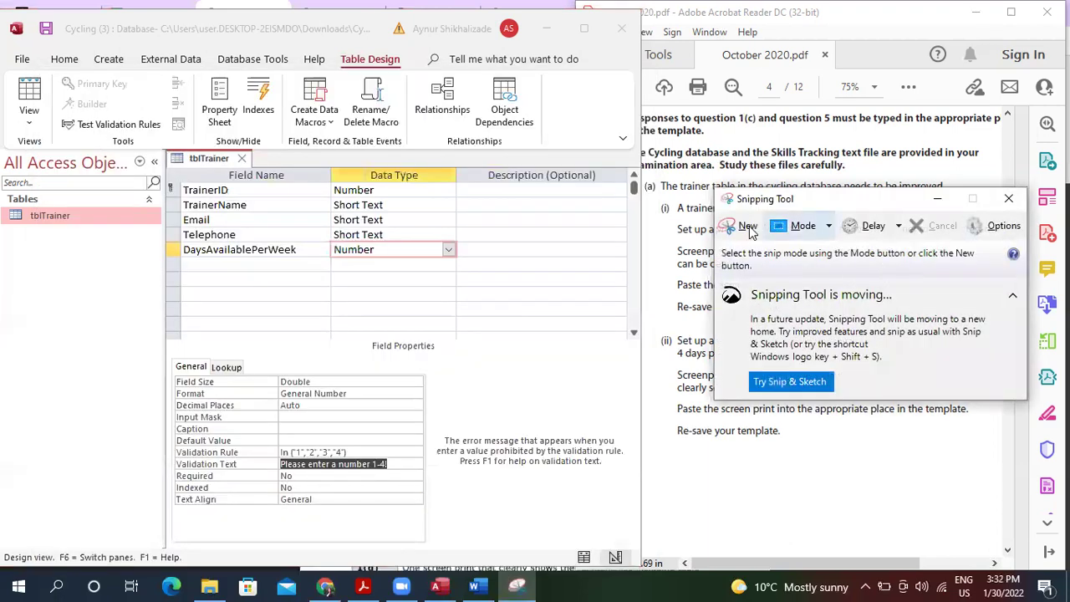
pyautogui.hotkey('ctrl', 'n')
pyautogui.moveTo(164, 151); pyautogui.dragTo(489, 534)
pyautogui.click(127, 32)
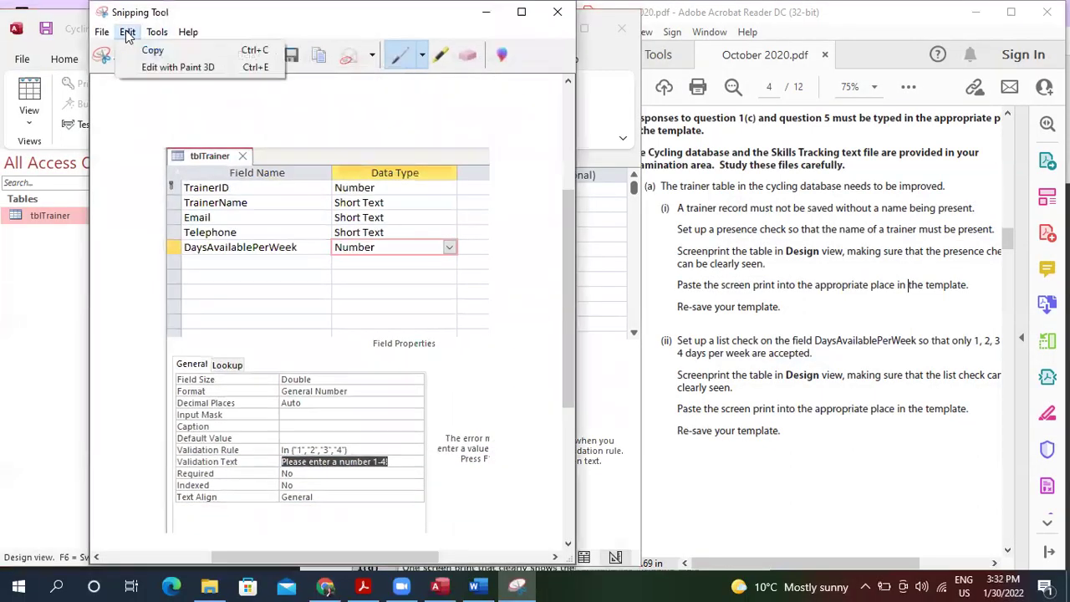
pyautogui.click(153, 52)
pyautogui.click(558, 11)
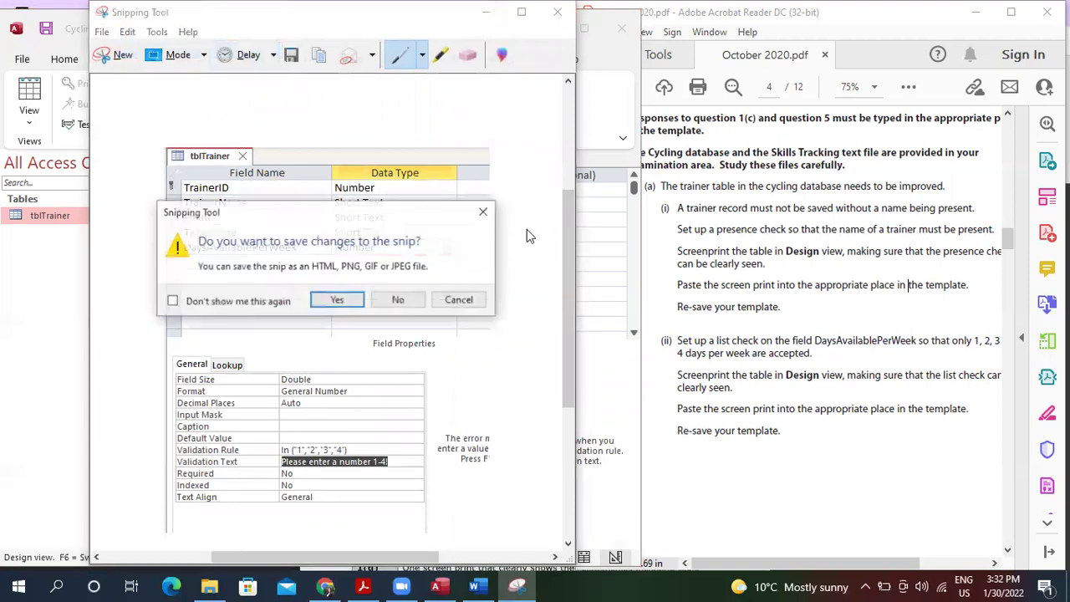
pyautogui.click(398, 301)
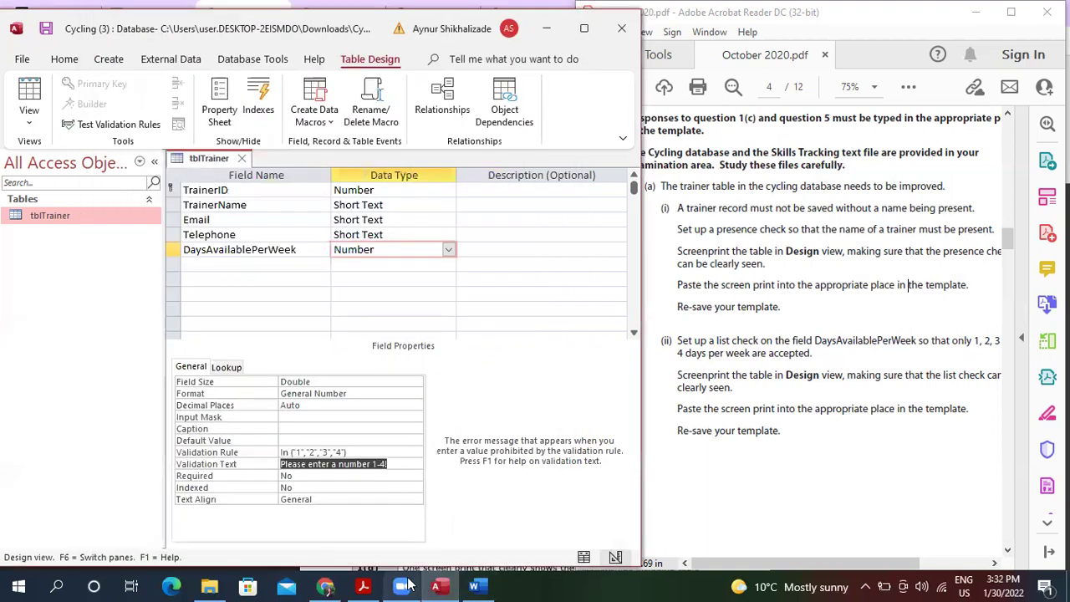
# In the Word template, start a new line after 1(a)(ii)'s answer text.
pyautogui.click(474, 587)
pyautogui.click(493, 400)
pyautogui.press('Return')
# Paste the tblTrainer design screenshot into 1(a)(ii), resize it to fit, and minimize Word.
pyautogui.hotkey('ctrl', 'v')
pyautogui.click(569, 382)
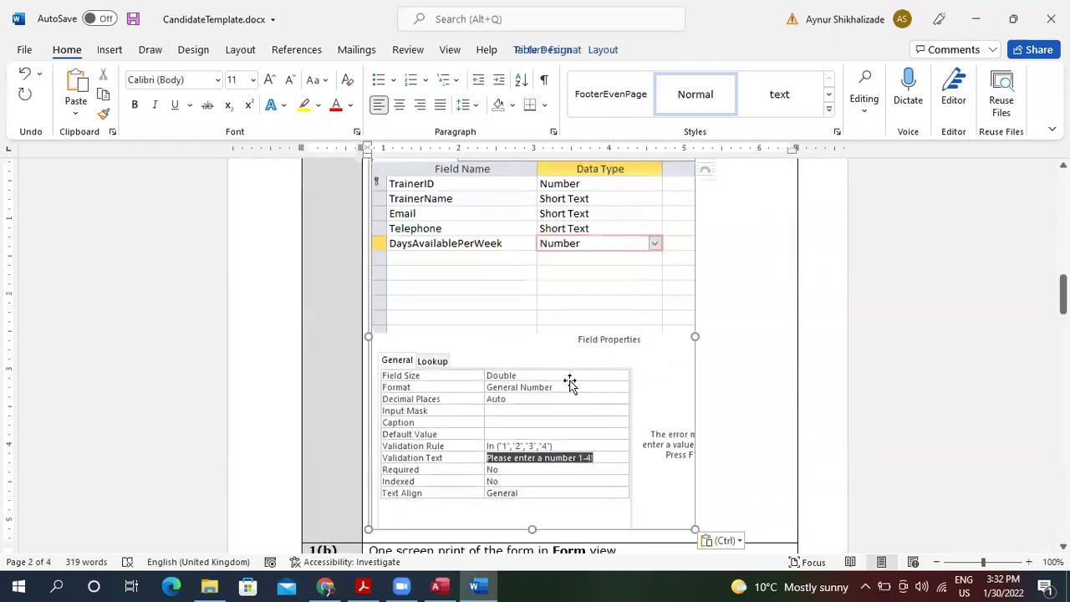
pyautogui.moveTo(694, 527); pyautogui.dragTo(586, 276)
pyautogui.moveTo(562, 240); pyautogui.dragTo(564, 239)
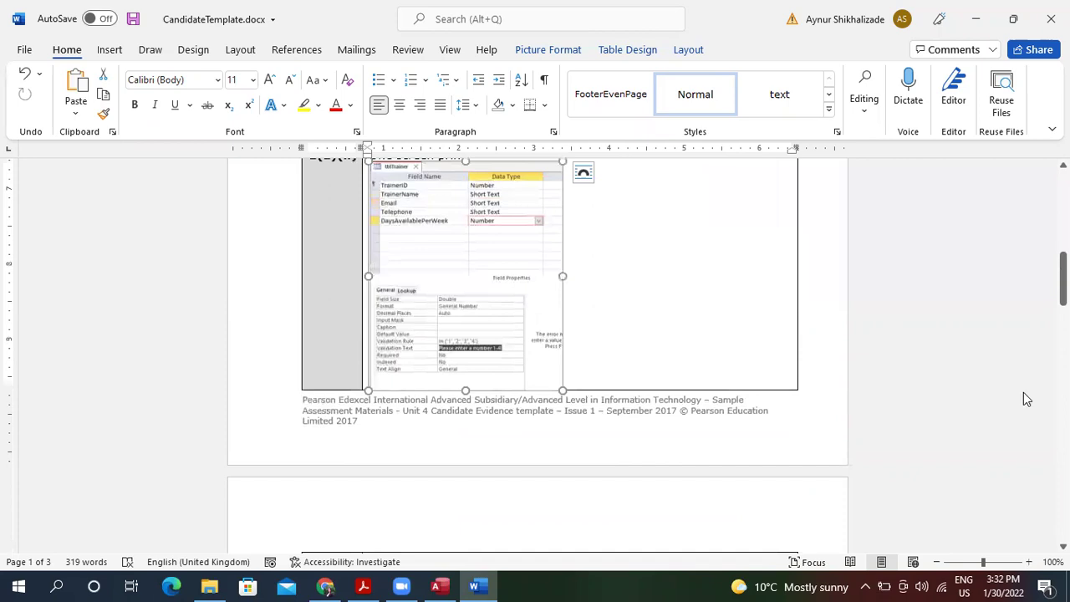
pyautogui.scroll(7, 535, 351)
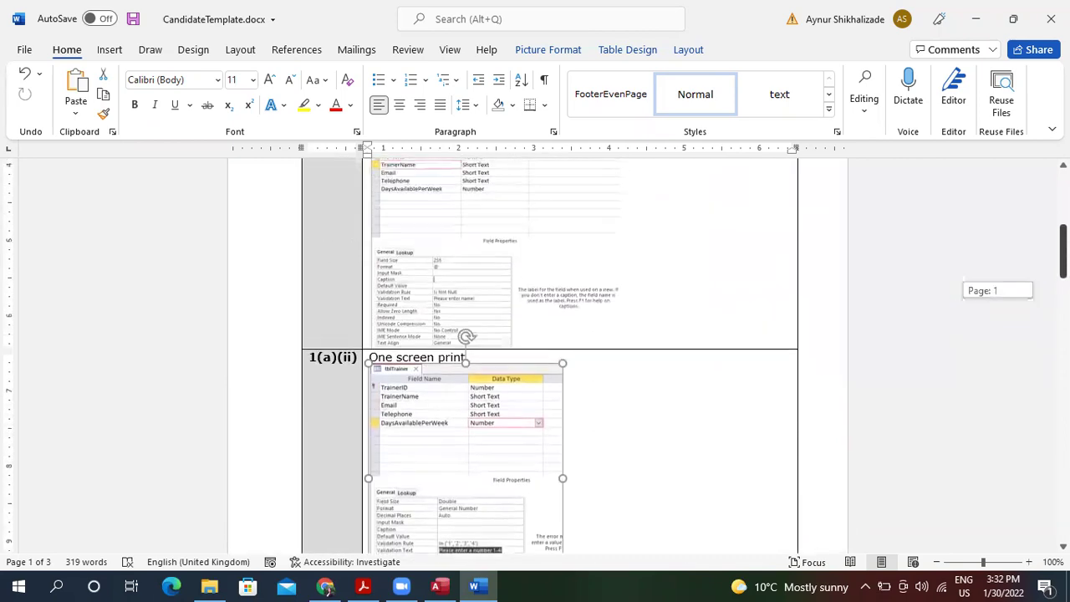
pyautogui.scroll(-6, 692, 308)
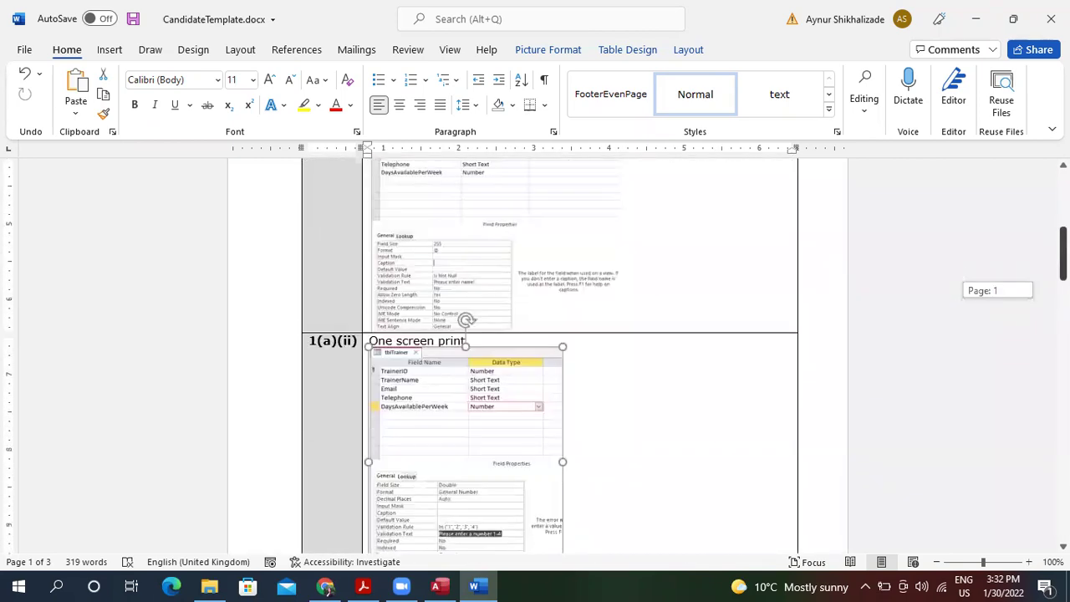
pyautogui.moveTo(563, 307); pyautogui.dragTo(605, 306)
pyautogui.moveTo(604, 421); pyautogui.dragTo(627, 423)
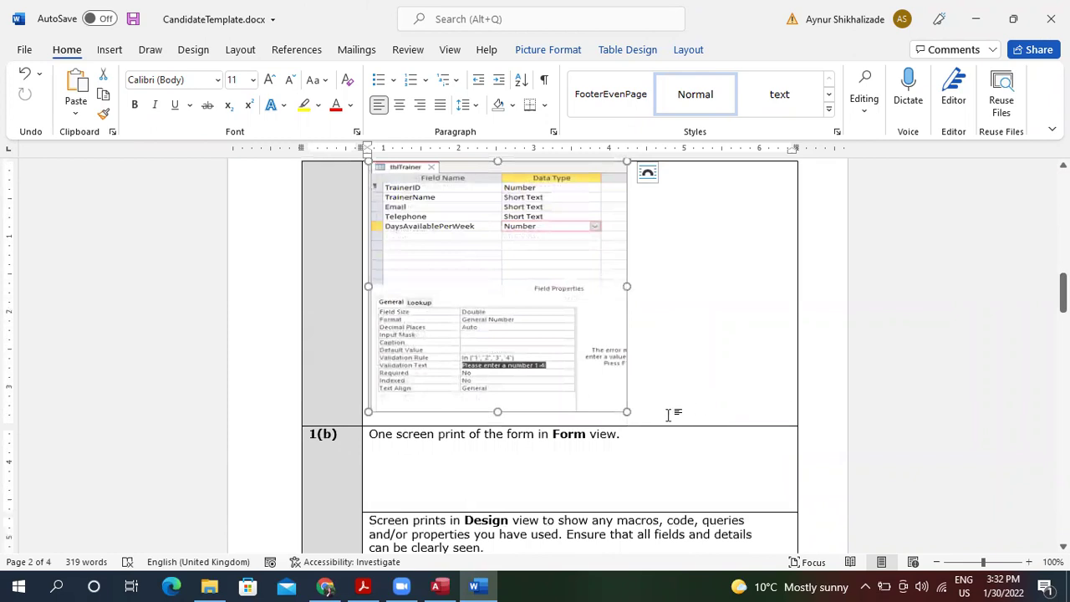
pyautogui.click(501, 487)
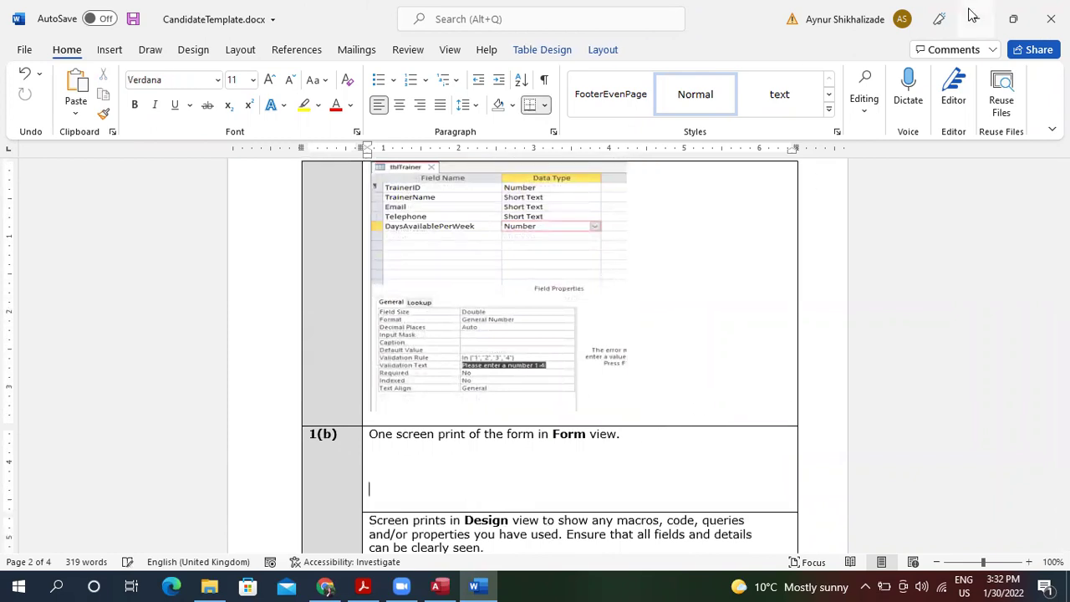
pyautogui.click(975, 17)
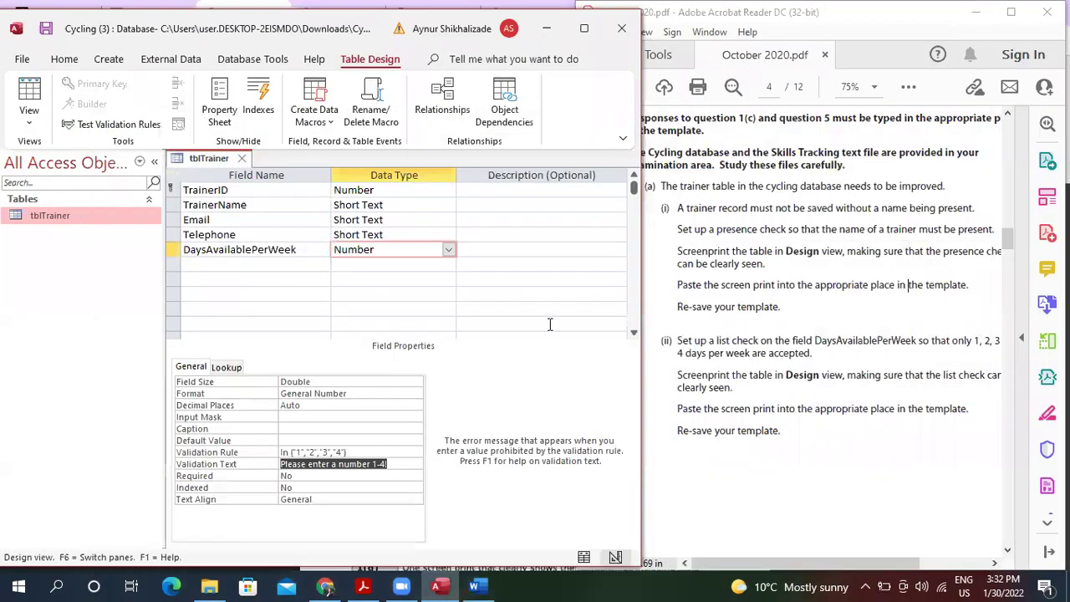
# Scroll the exam PDF to page 5's question 1(b), then open tblTrainer's datasheet in Access.
pyautogui.click(785, 297)
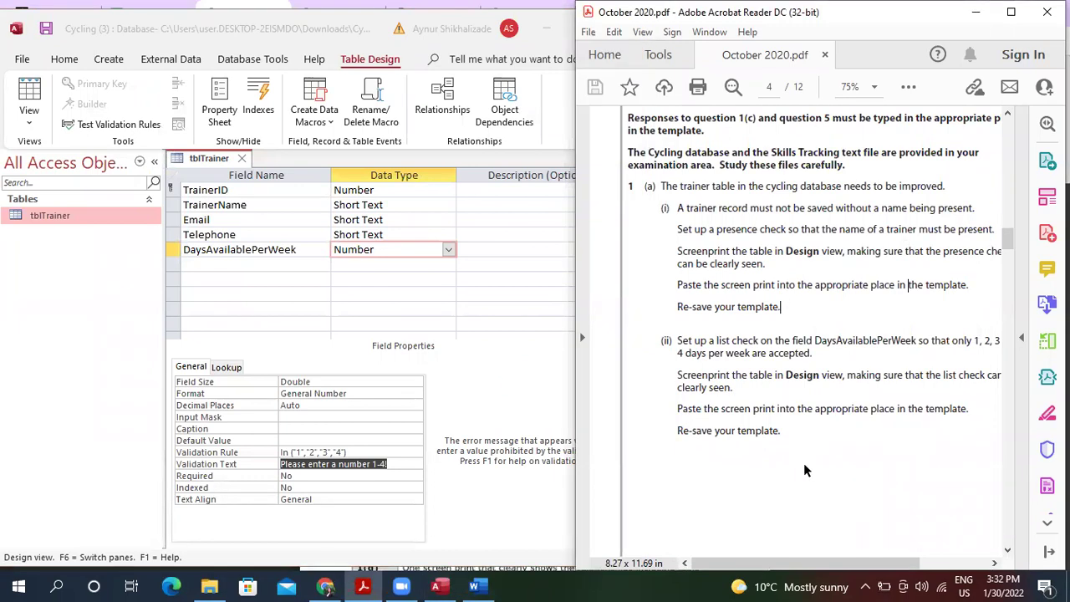
pyautogui.hscroll(2, 803, 471)
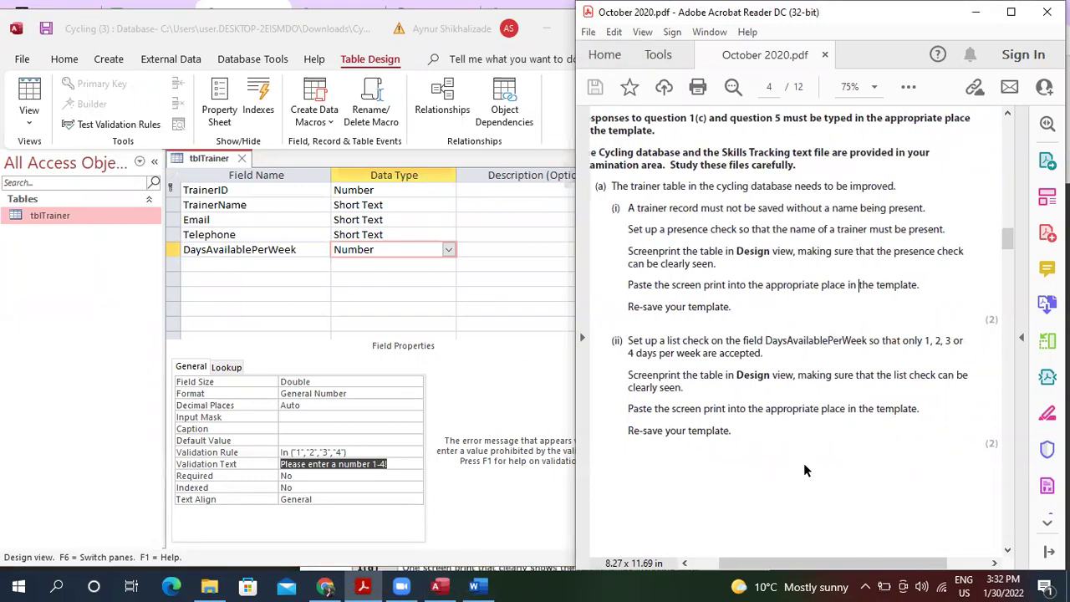
pyautogui.scroll(-5, 803, 463)
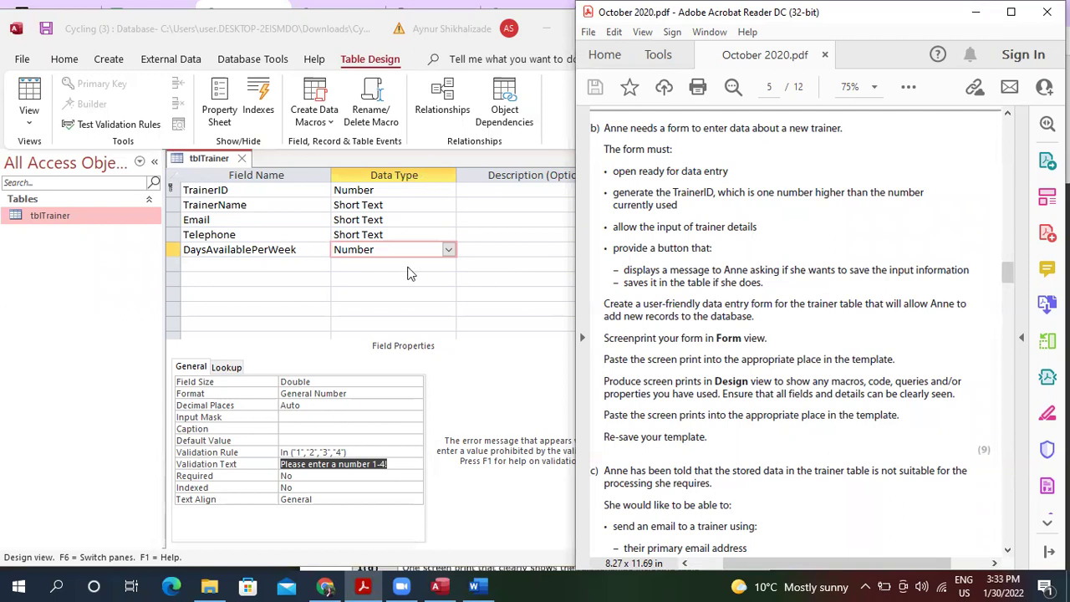
pyautogui.doubleClick(77, 208)
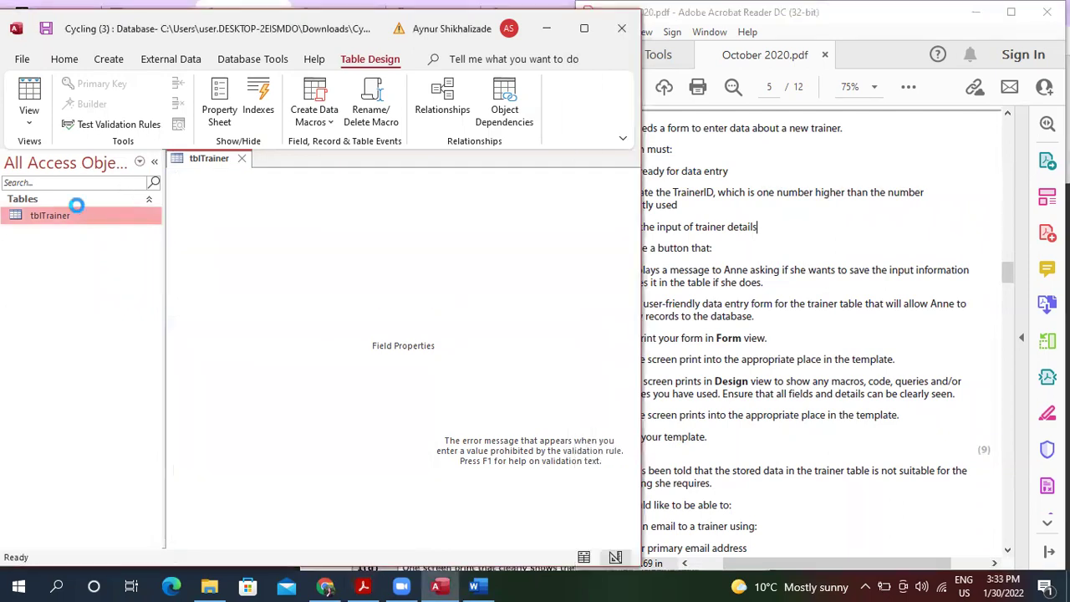
# Create tblTrainerForm with the Form Wizard using all tblTrainer fields in Columnar layout.
pyautogui.click(108, 61)
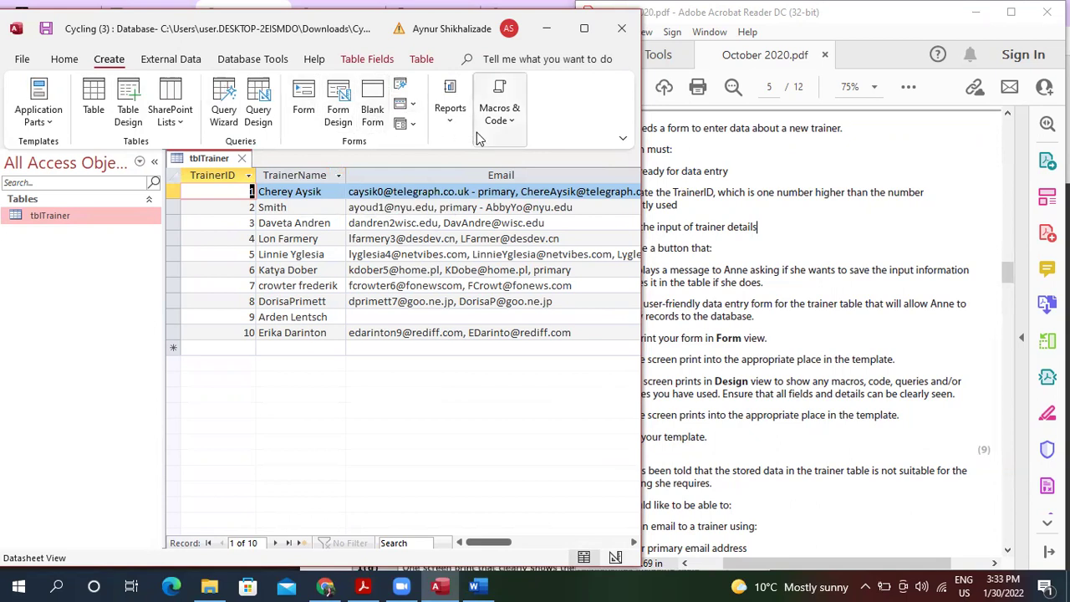
pyautogui.moveTo(641, 141); pyautogui.dragTo(827, 154)
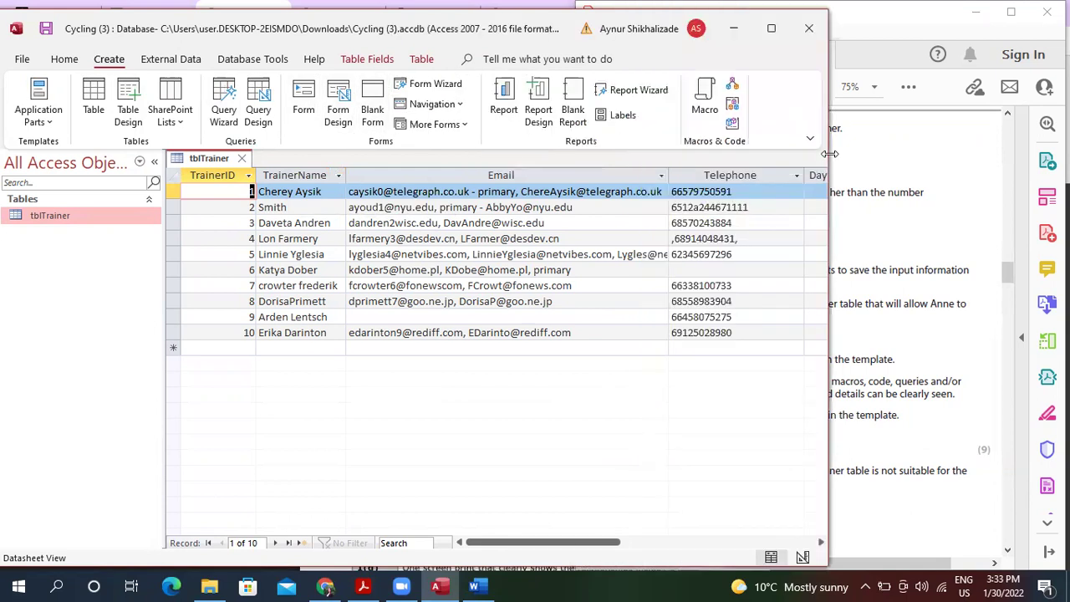
pyautogui.click(409, 85)
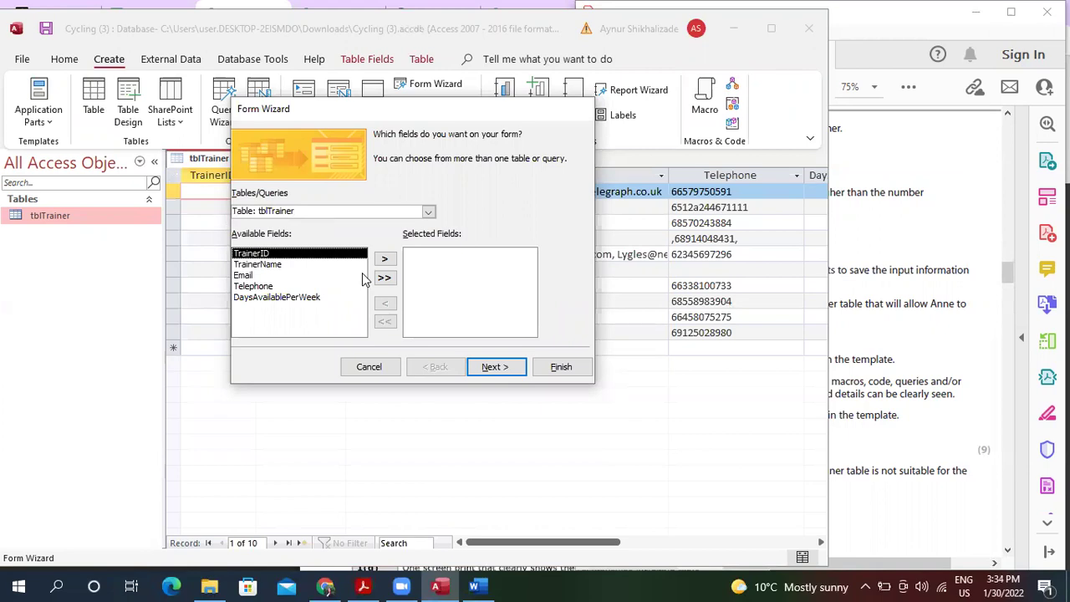
pyautogui.click(384, 277)
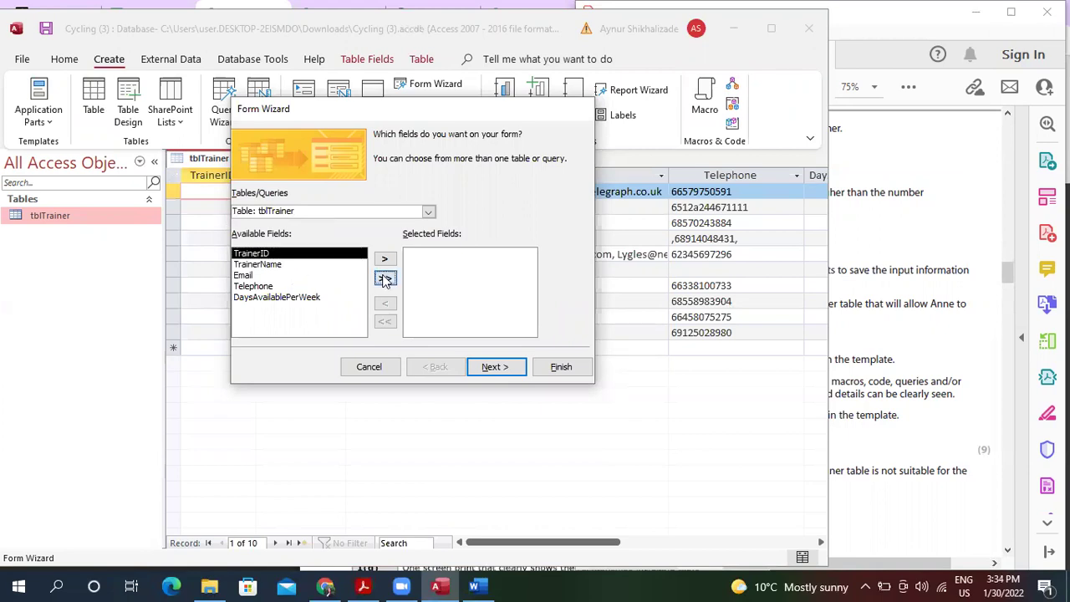
pyautogui.click(510, 369)
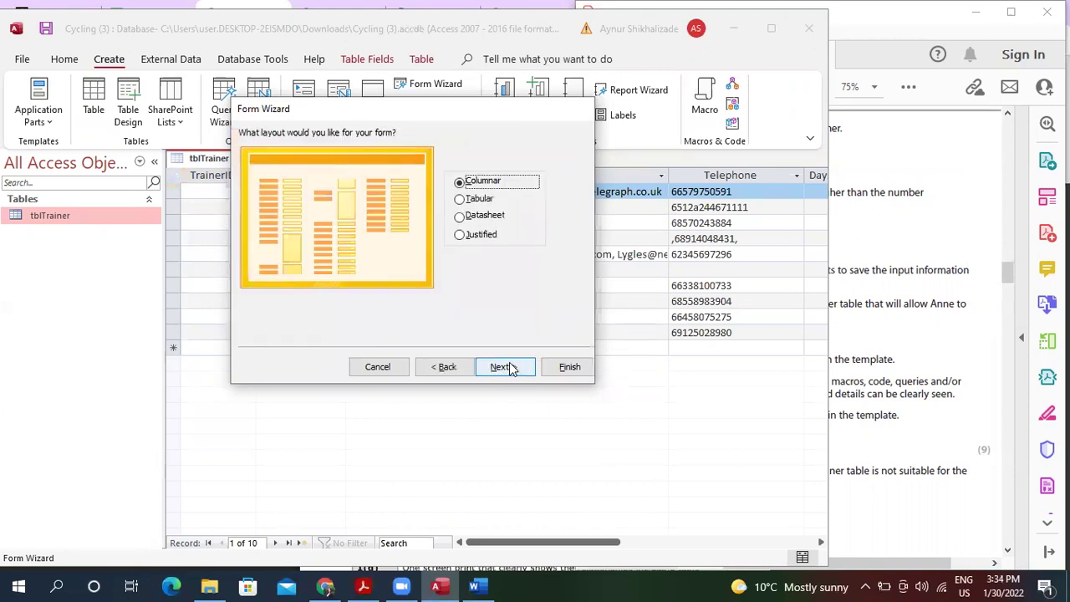
pyautogui.click(510, 374)
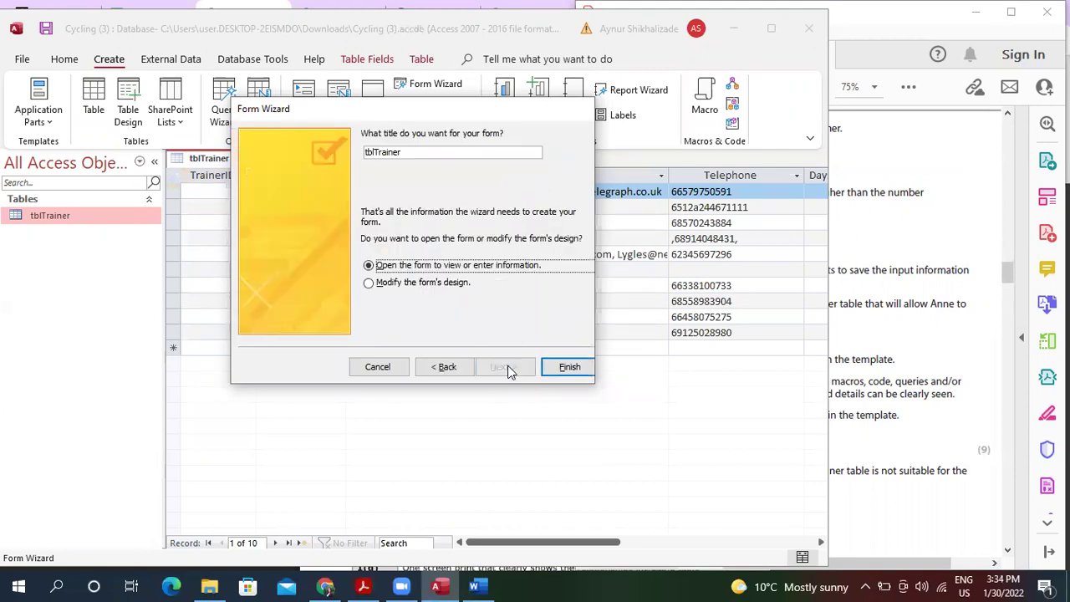
pyautogui.click(422, 153)
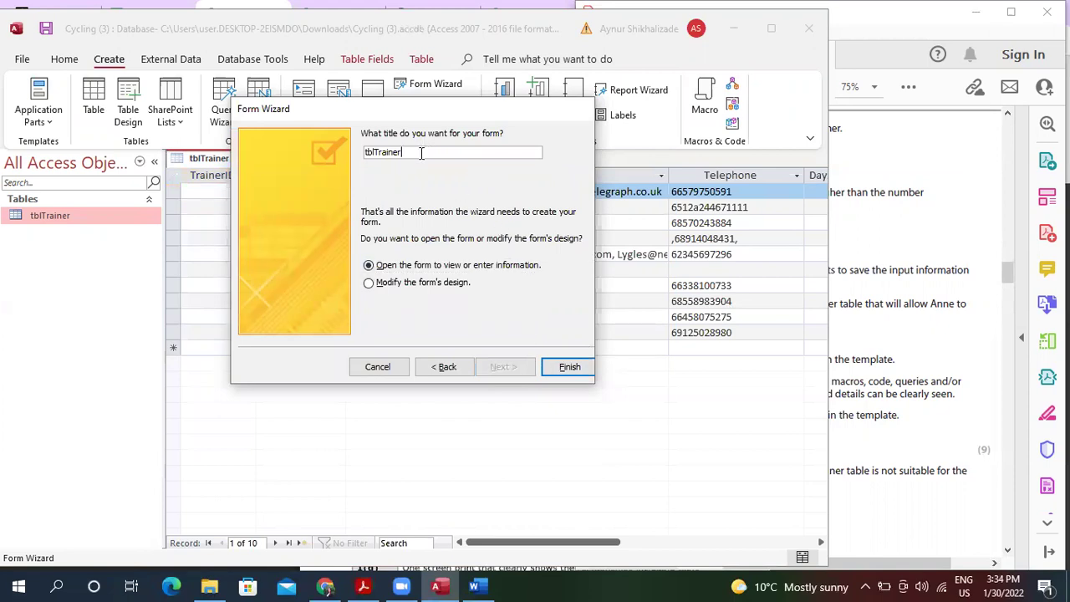
pyautogui.write('Form')
pyautogui.click(572, 369)
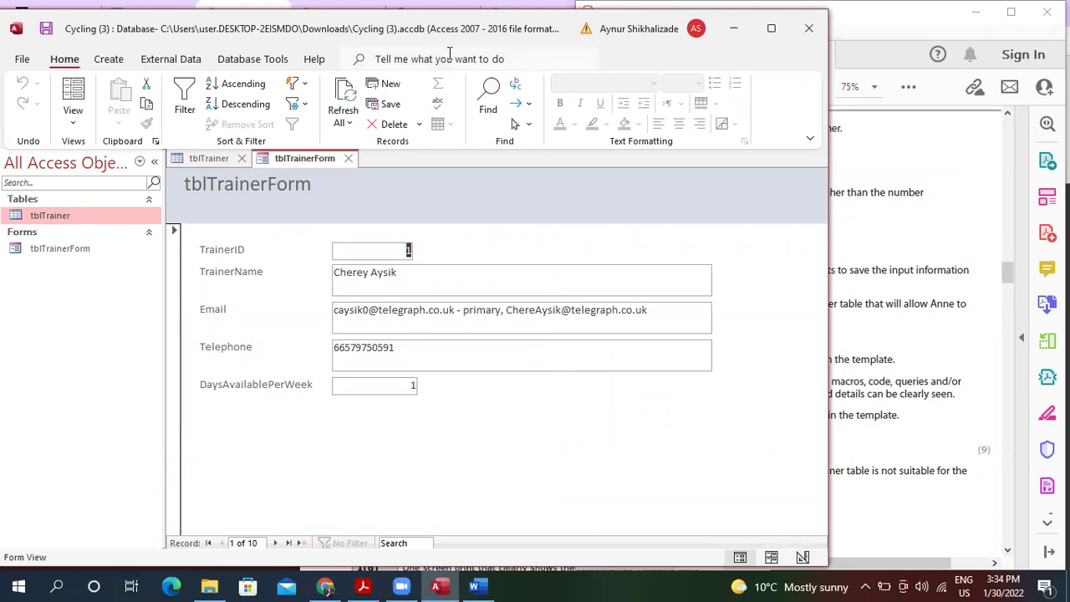
# Maximize Access, open the trainer form in Design view, and show TrainerID's properties.
pyautogui.click(771, 36)
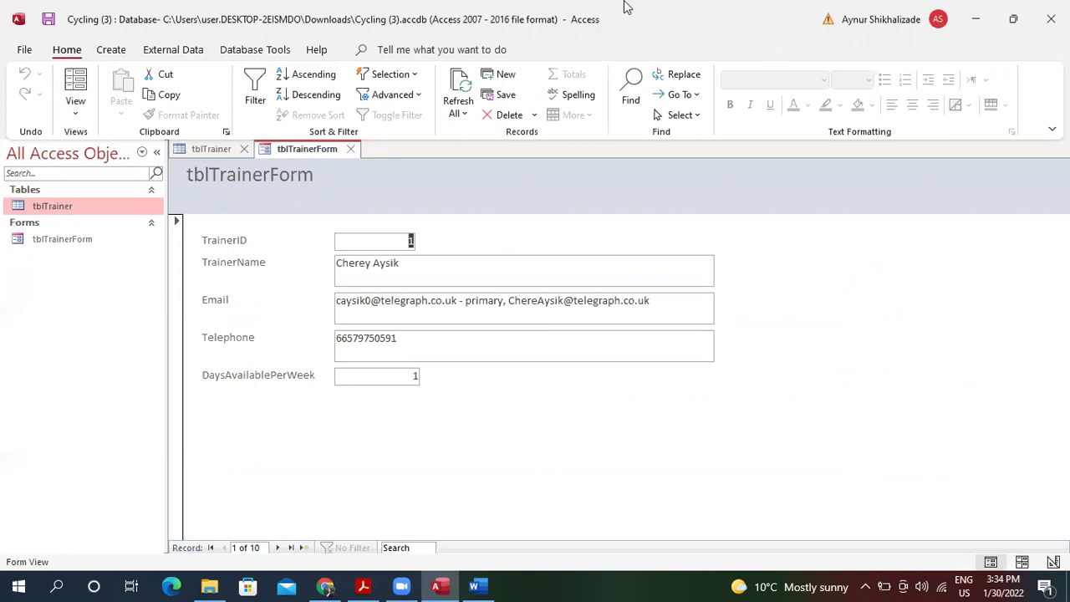
pyautogui.click(87, 118)
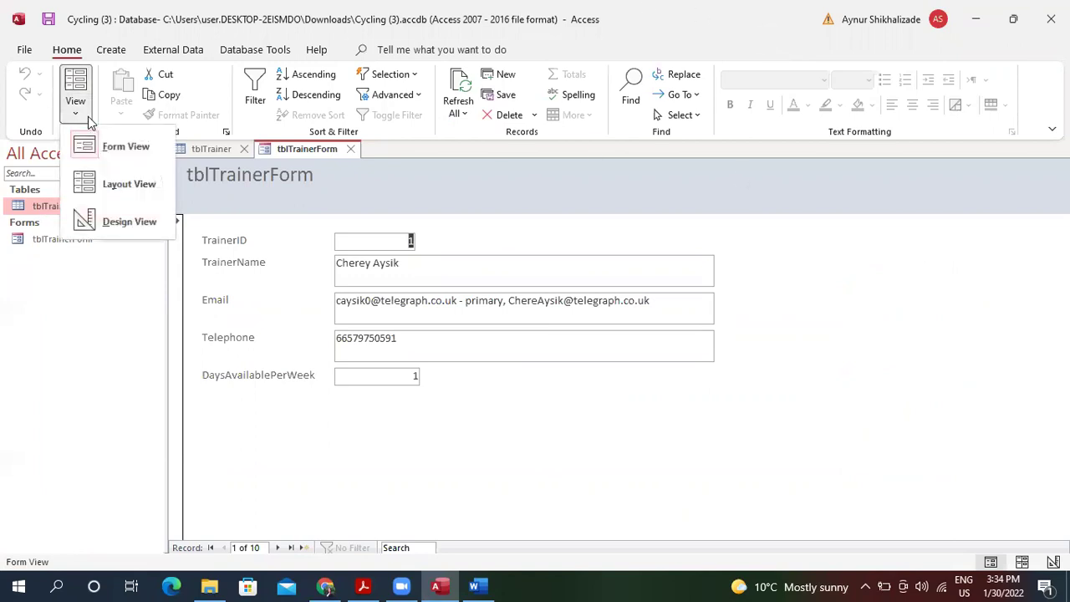
pyautogui.click(127, 220)
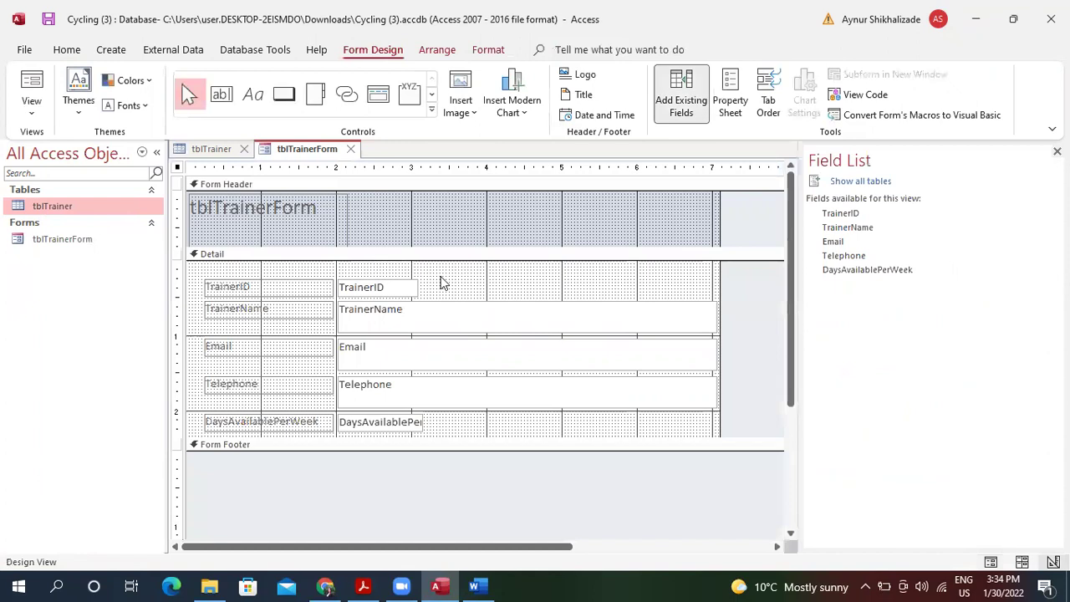
pyautogui.click(396, 289)
pyautogui.click(393, 287)
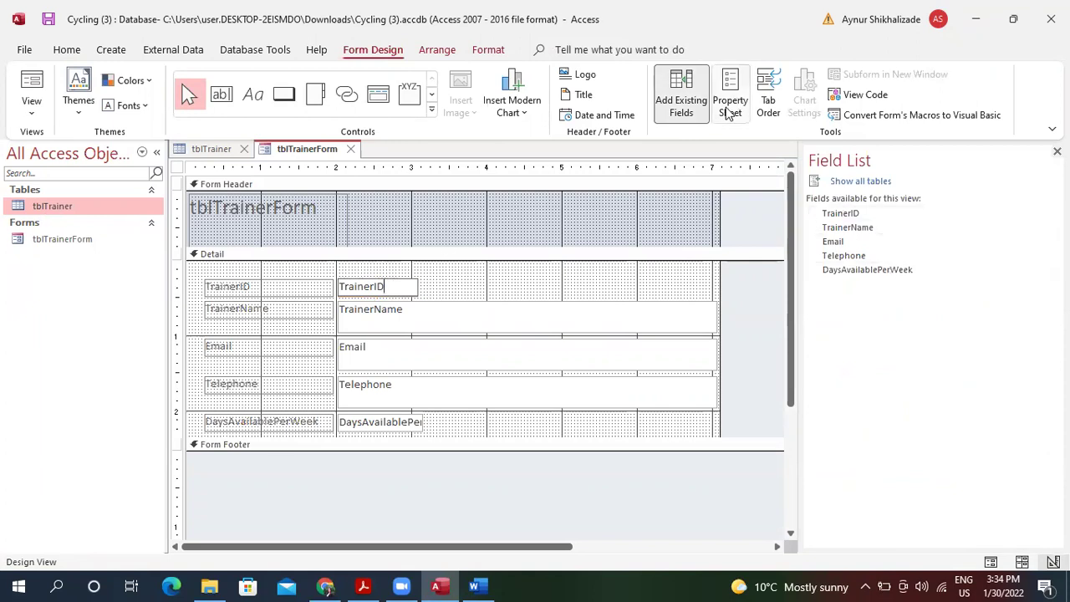
pyautogui.click(729, 106)
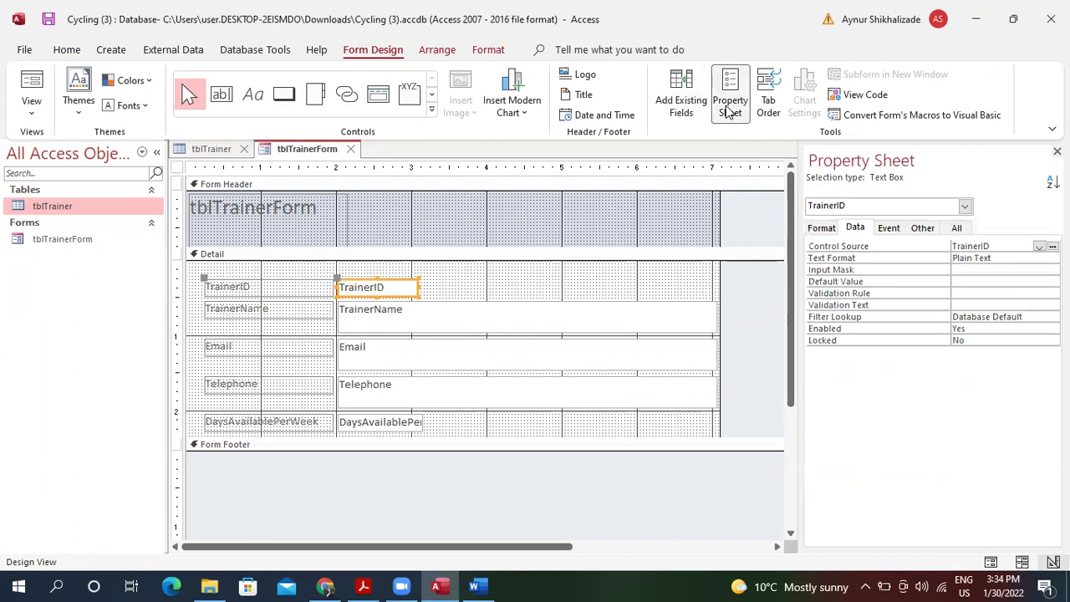
# Set the TrainerID box's Default Value to =Max([TrainerID])+1.
pyautogui.click(960, 279)
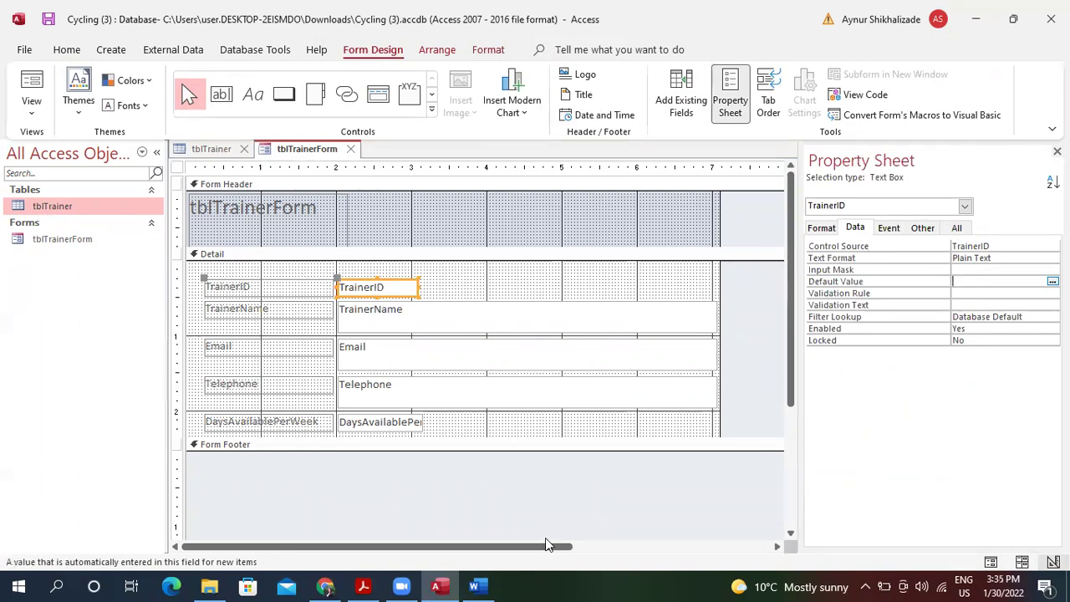
pyautogui.click(499, 577)
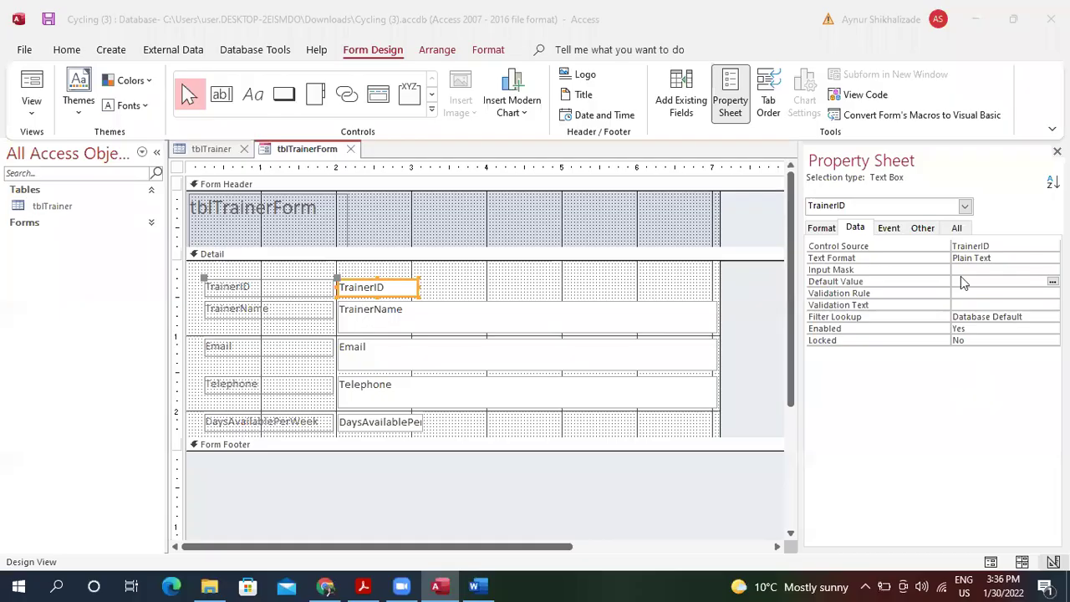
pyautogui.click(971, 282)
pyautogui.click(971, 282)
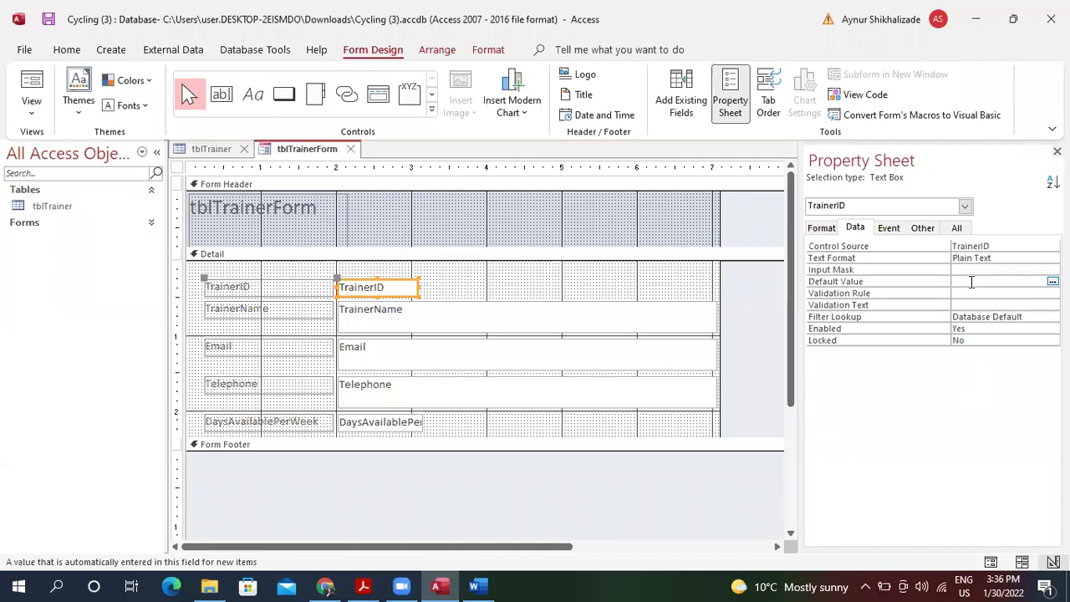
pyautogui.write('=Max')
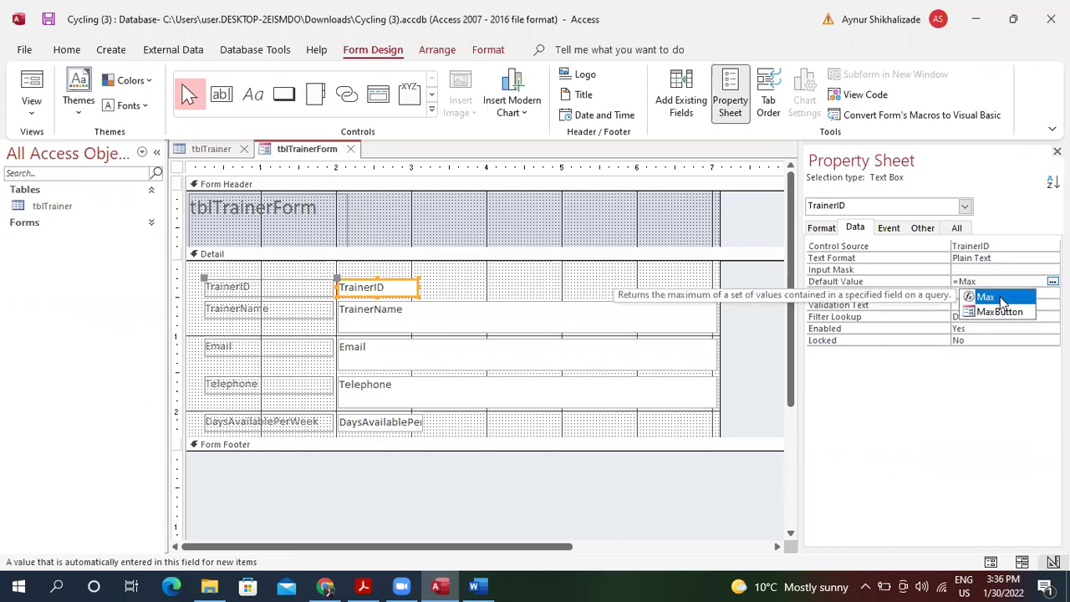
pyautogui.doubleClick(1001, 297)
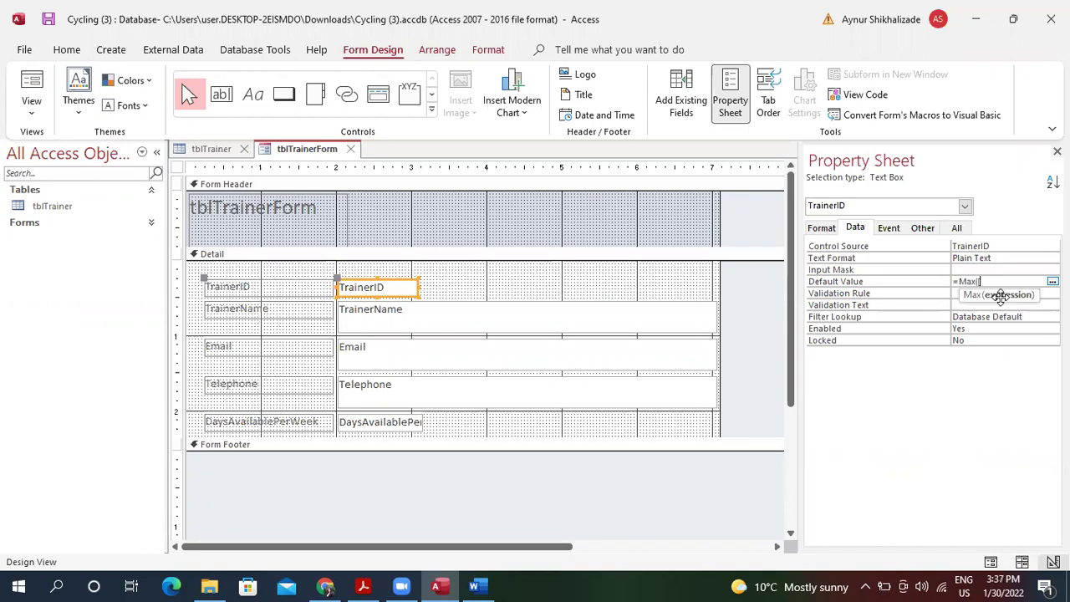
pyautogui.write('Trainer')
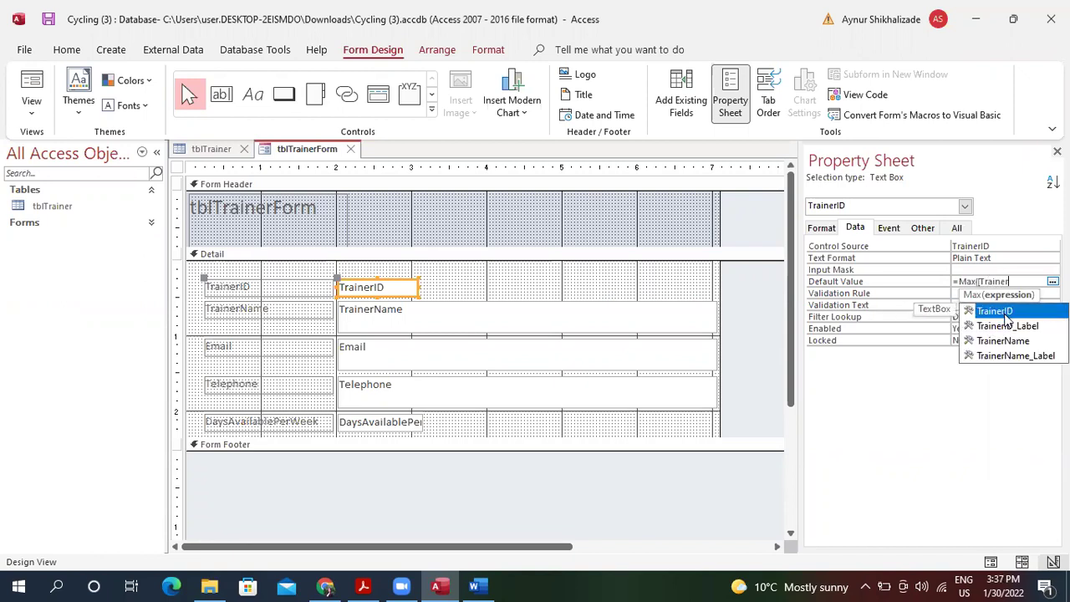
pyautogui.doubleClick(1004, 311)
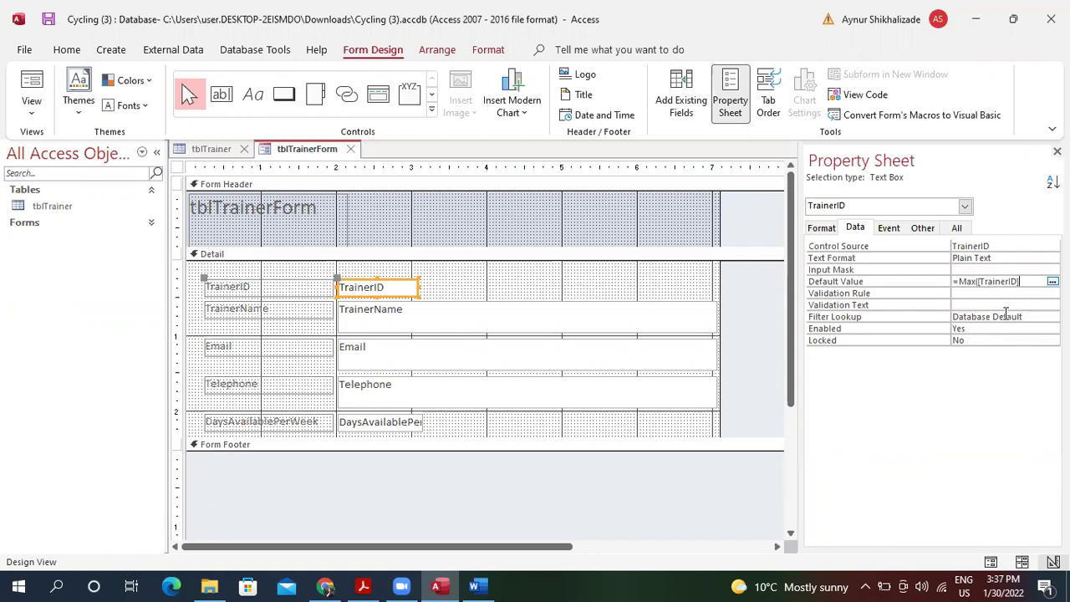
pyautogui.write(')+1')
pyautogui.press('Return')
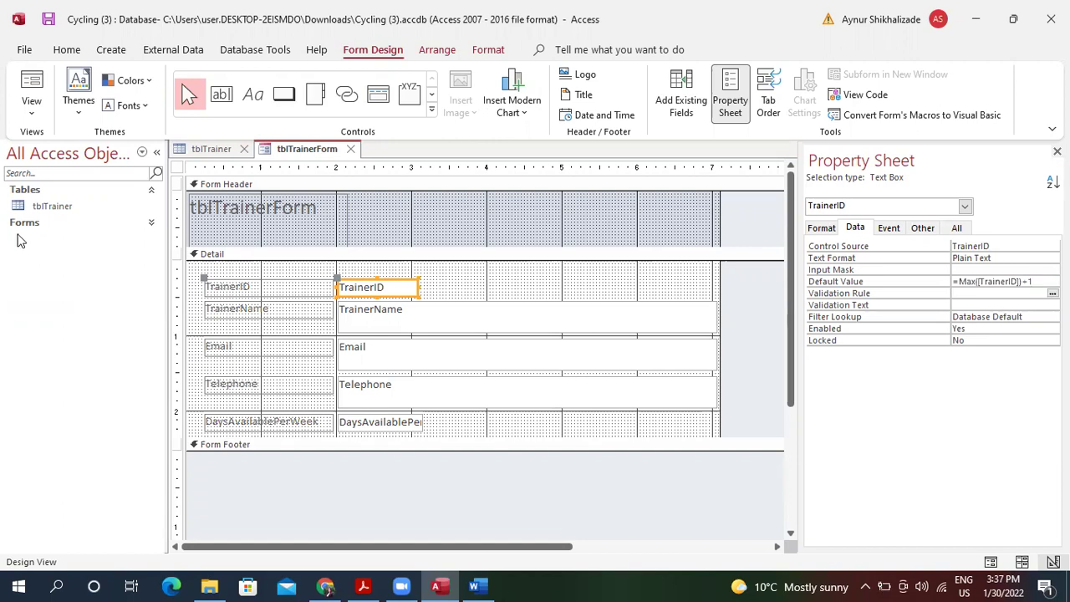
# In Form view, jump to the last trainer and start a new blank record.
pyautogui.click(35, 88)
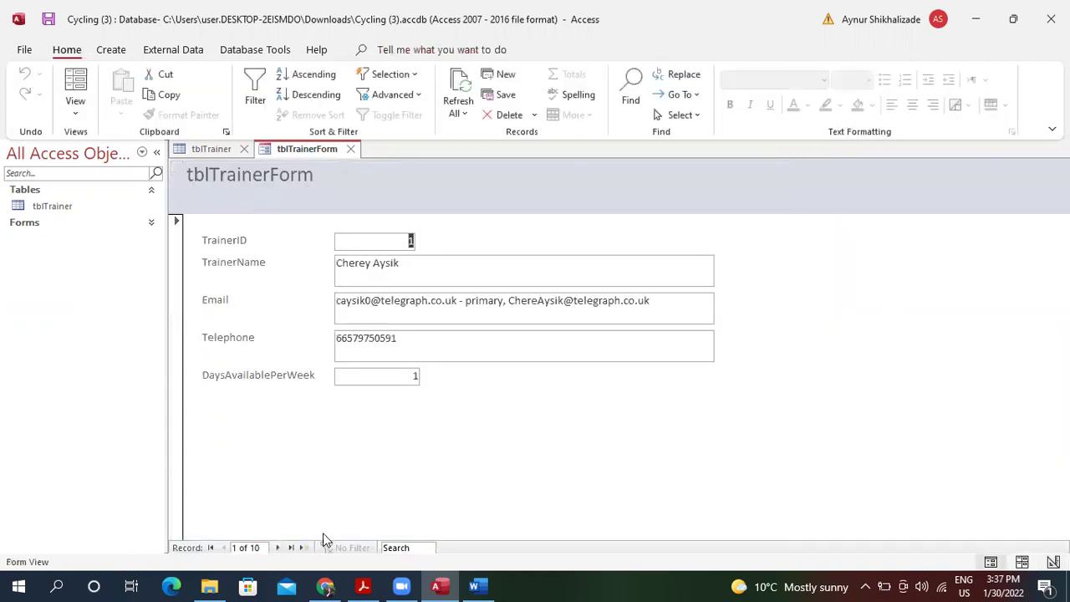
pyautogui.click(292, 550)
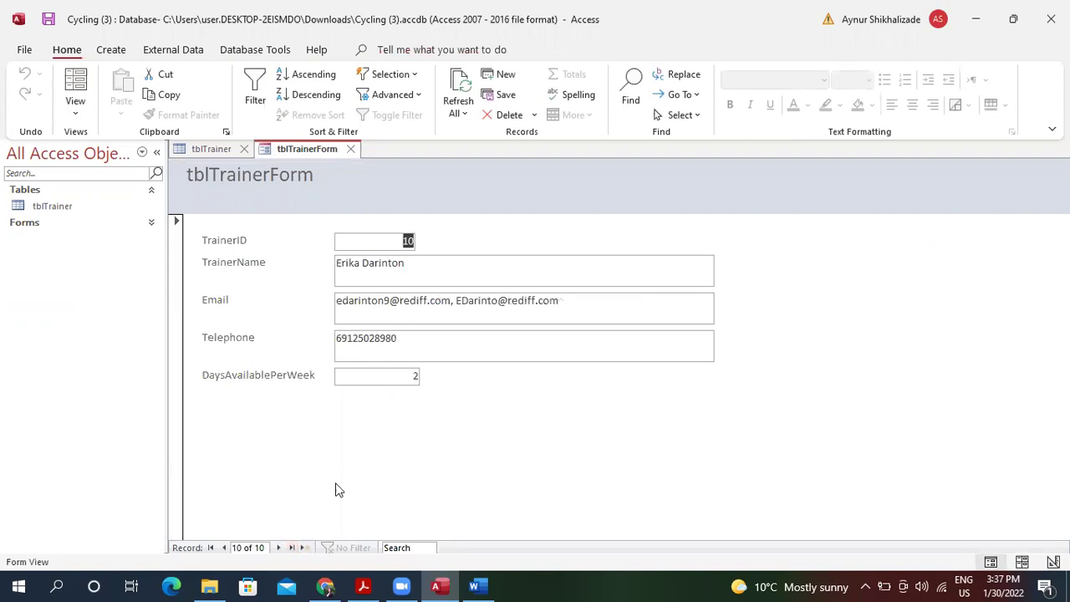
pyautogui.click(311, 545)
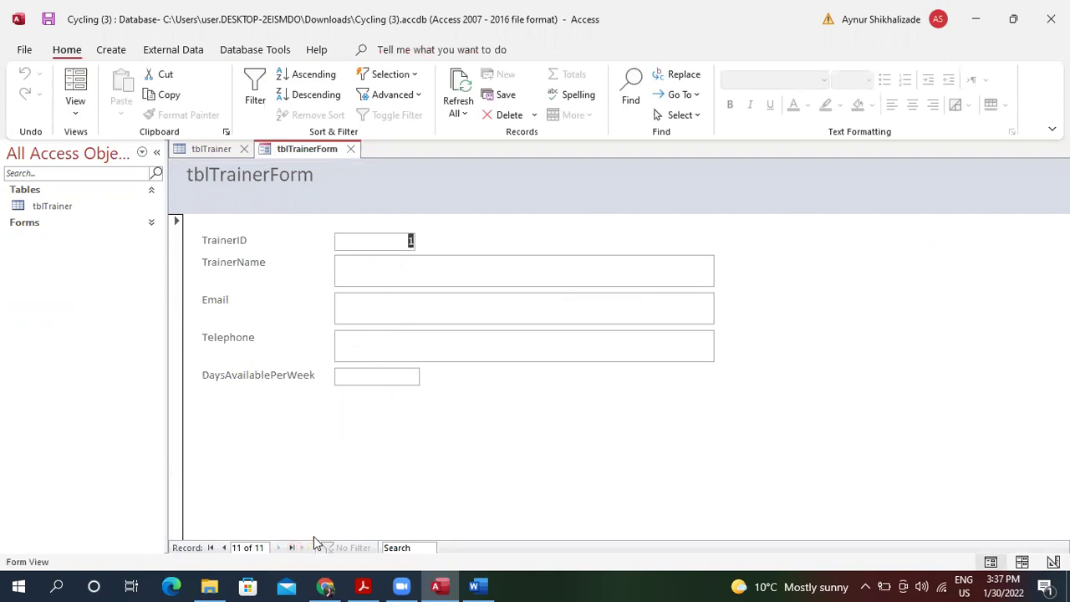
pyautogui.click(458, 88)
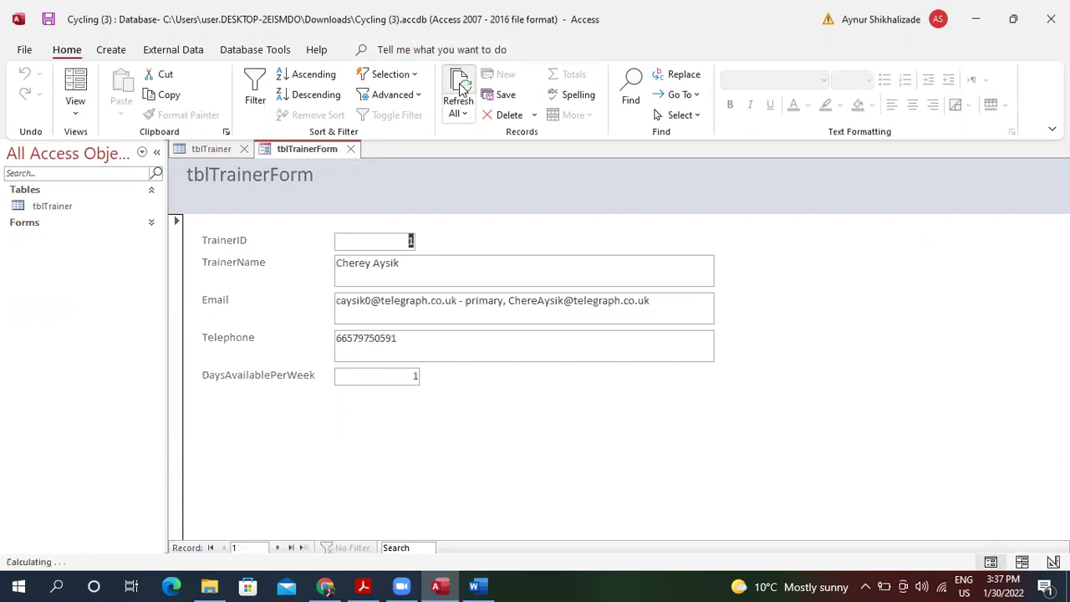
pyautogui.click(293, 549)
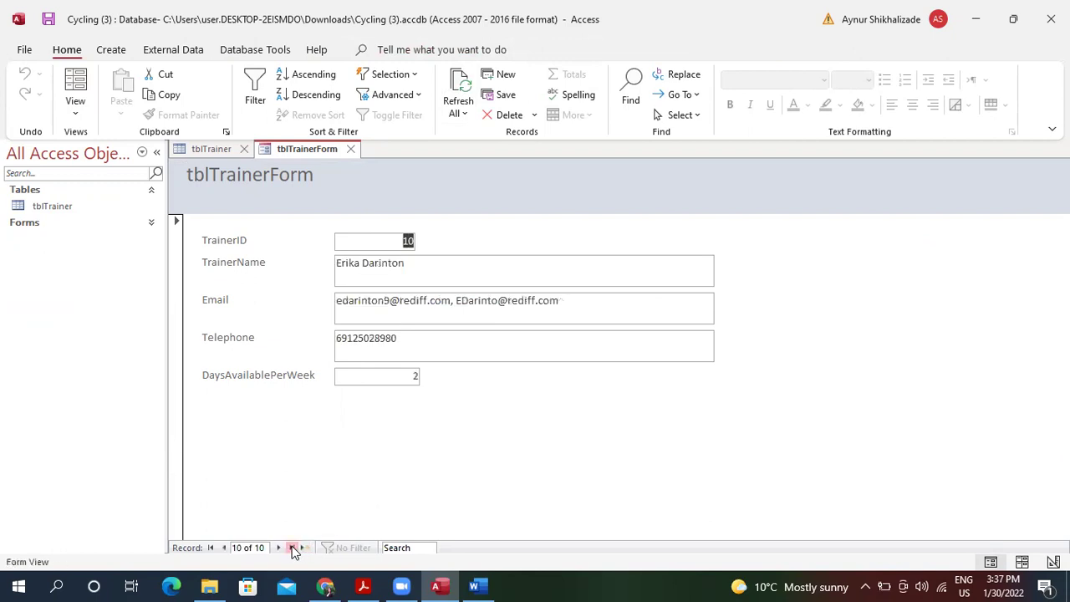
# Compare with the refreshed tblTrainer datasheet, then click into the new record's TrainerName.
pyautogui.click(219, 149)
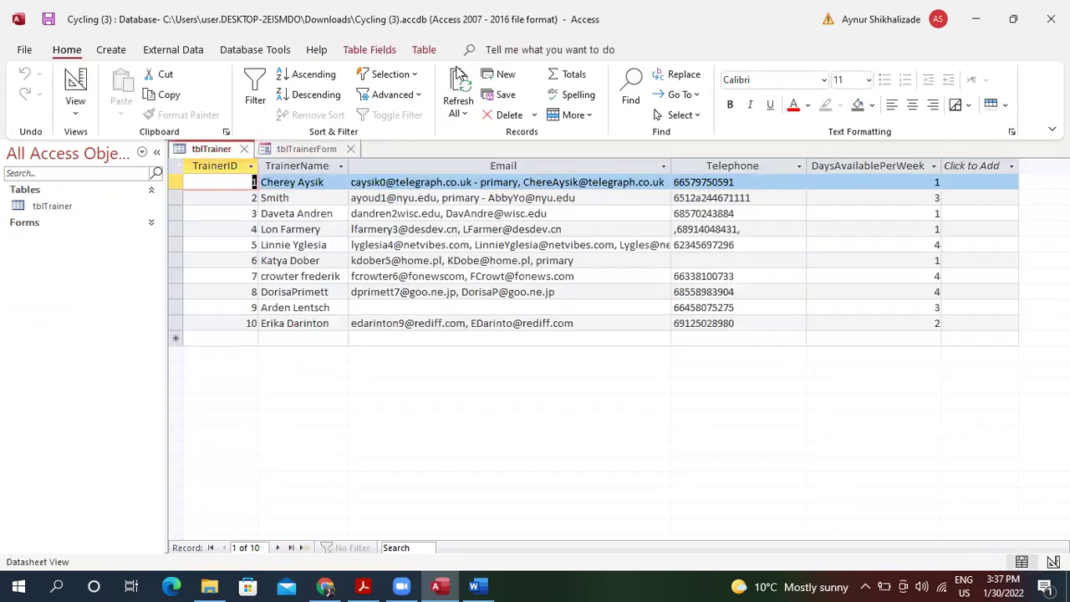
pyautogui.click(459, 84)
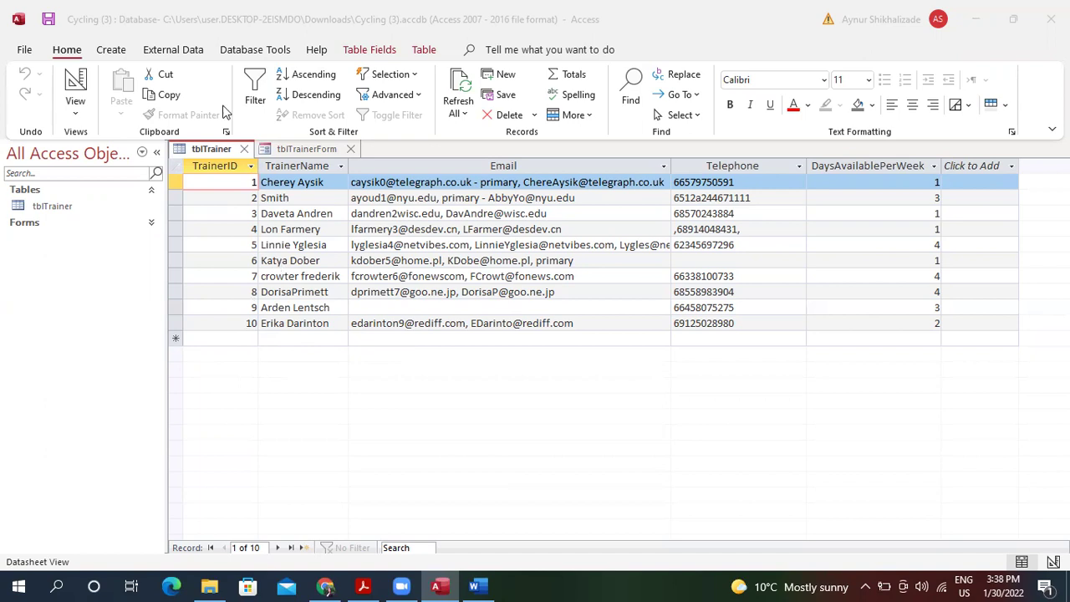
pyautogui.click(292, 149)
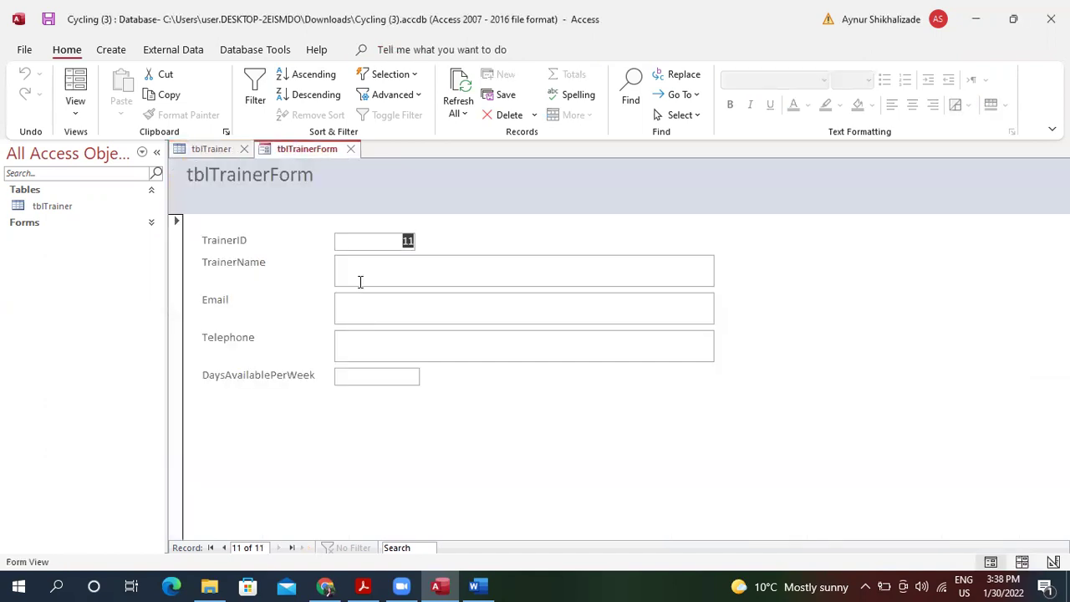
pyautogui.click(389, 276)
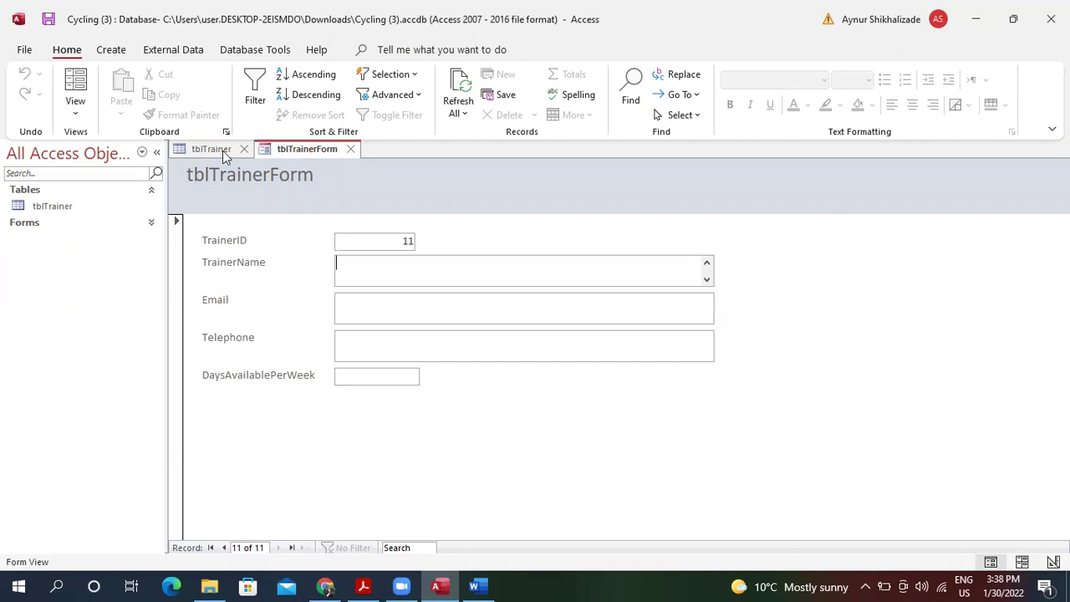
pyautogui.click(75, 113)
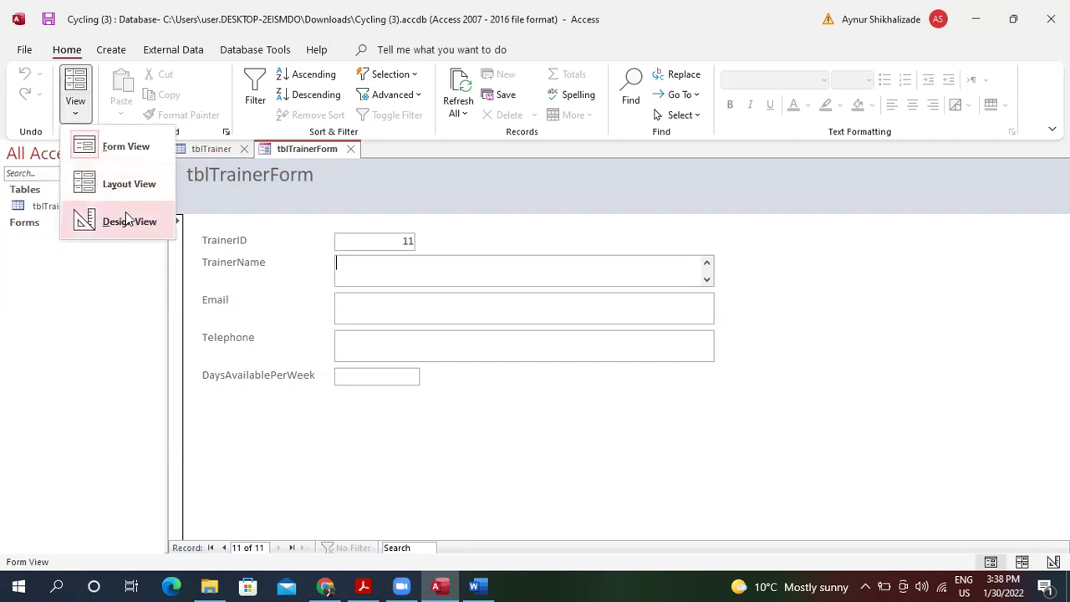
# Switch tblTrainerForm to Design view and close the tblTrainer table.
pyautogui.click(127, 219)
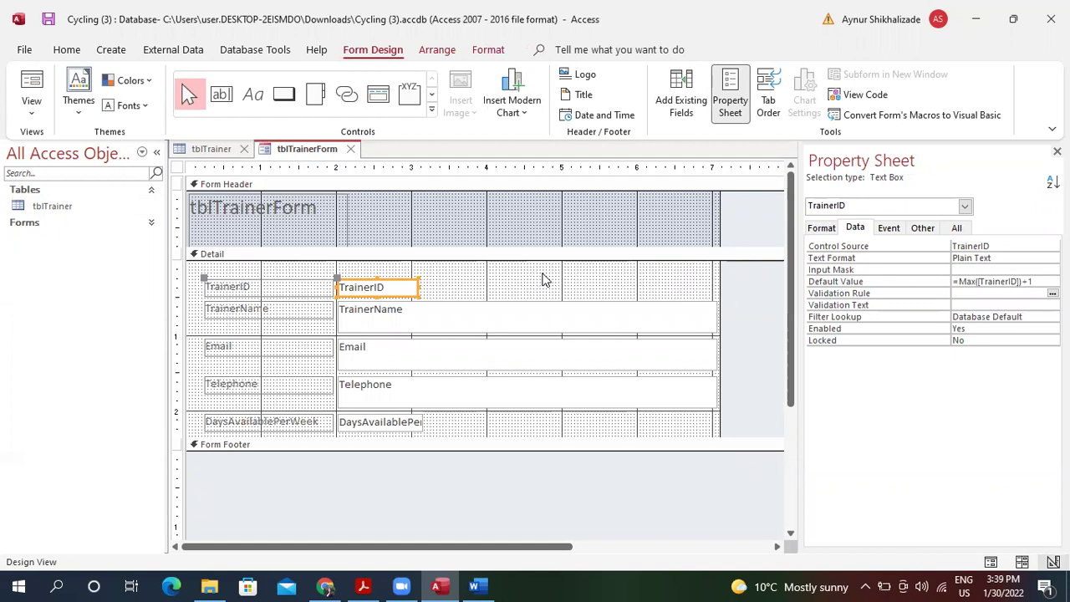
pyautogui.click(435, 583)
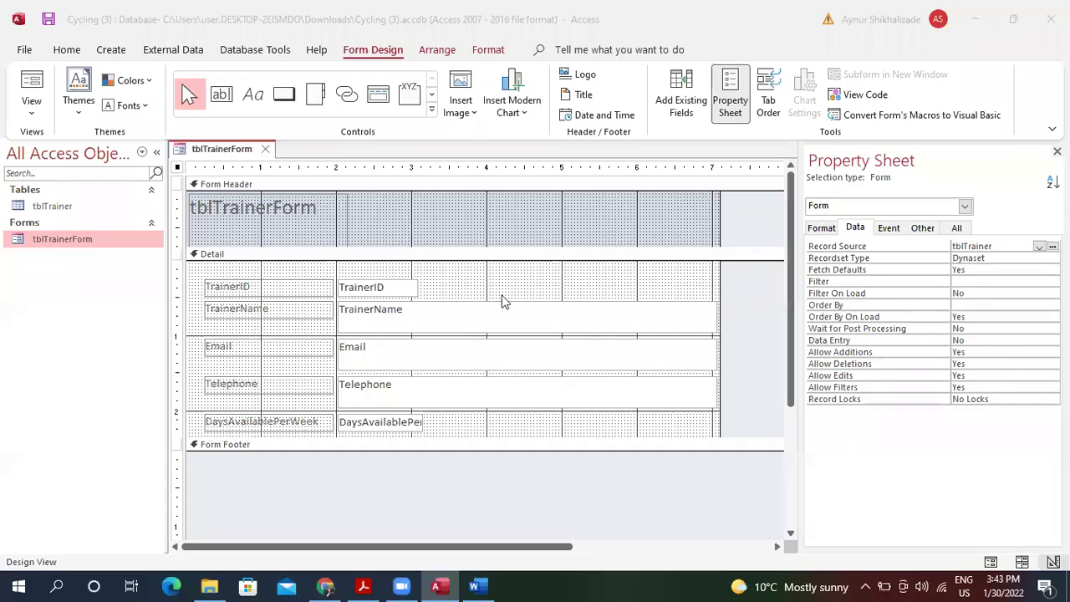
# Draw a Save Record picture button in the form's Detail section, keeping the name Command11.
pyautogui.click(283, 94)
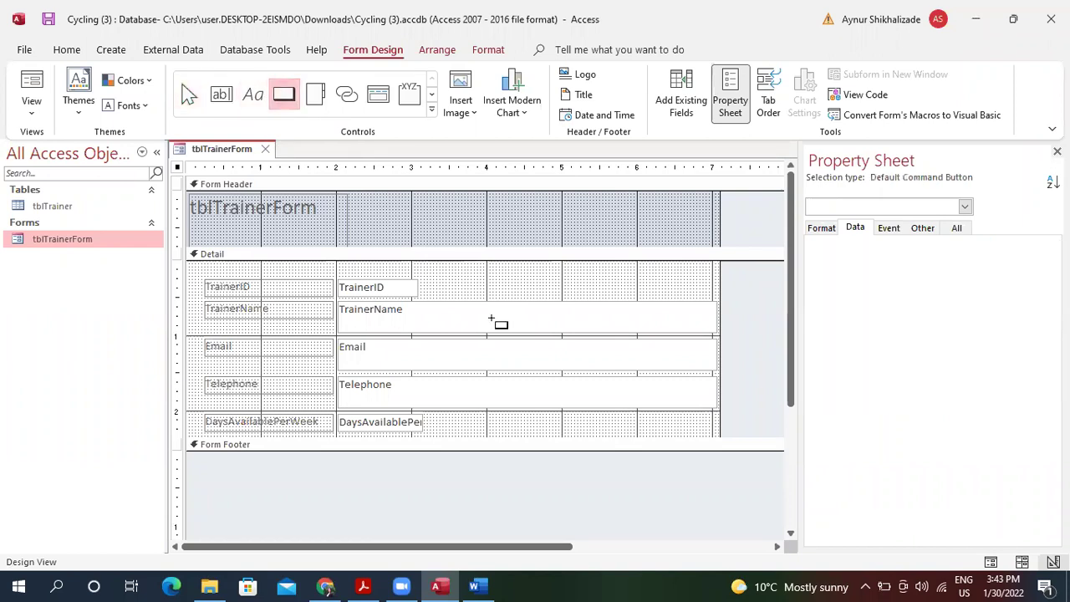
pyautogui.moveTo(503, 268); pyautogui.dragTo(628, 293)
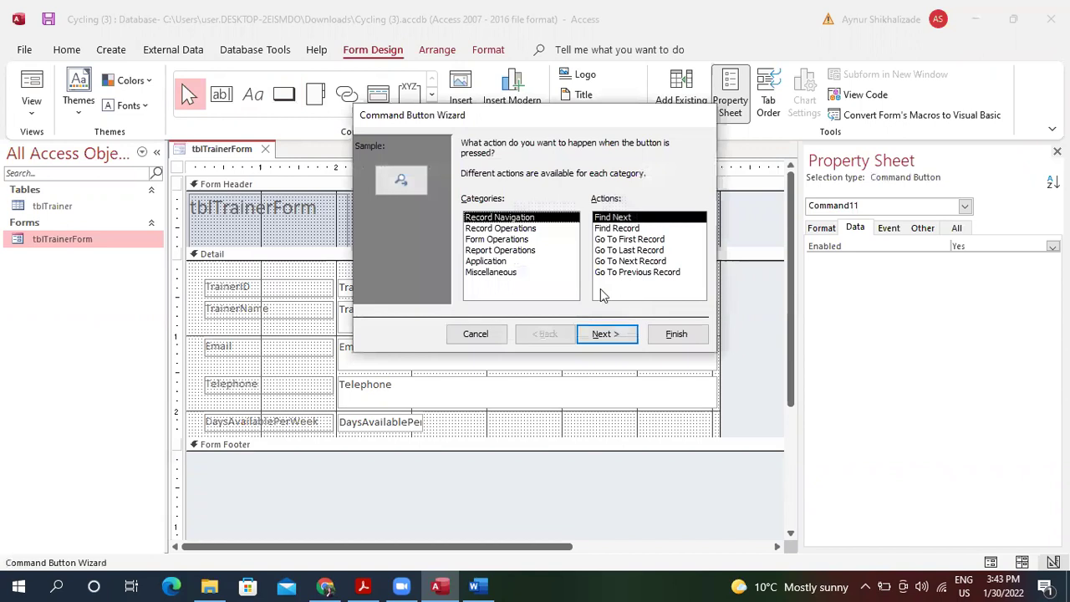
pyautogui.click(502, 242)
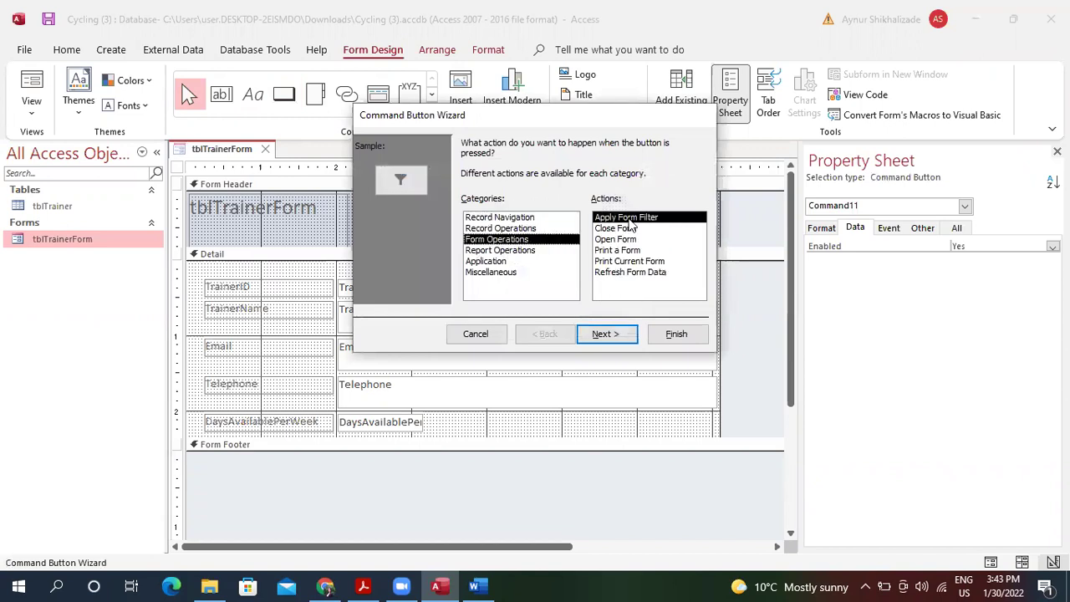
pyautogui.click(518, 231)
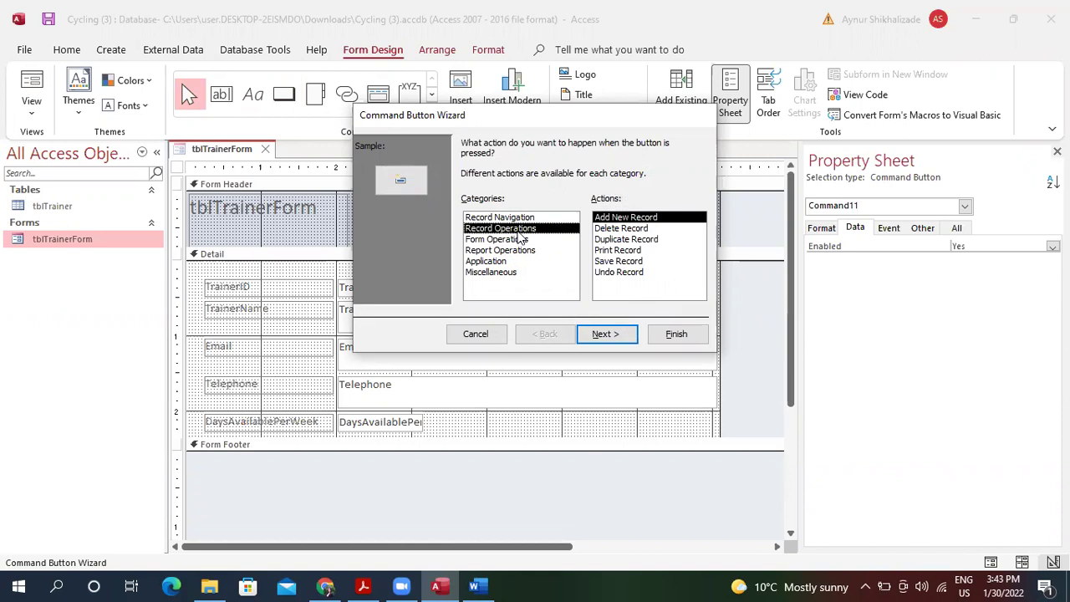
pyautogui.click(621, 262)
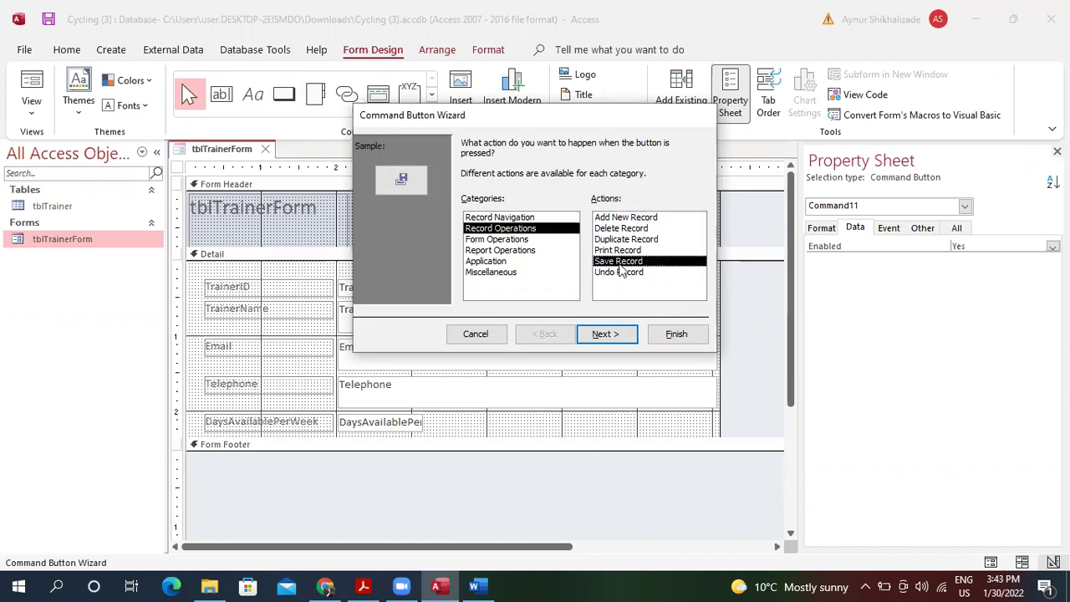
pyautogui.click(610, 333)
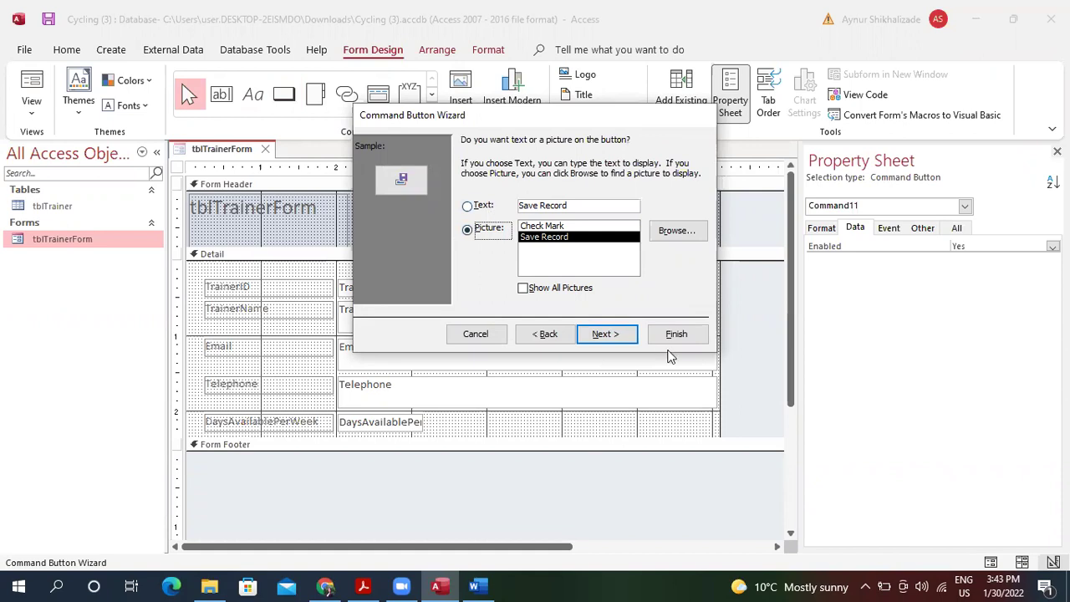
pyautogui.click(619, 335)
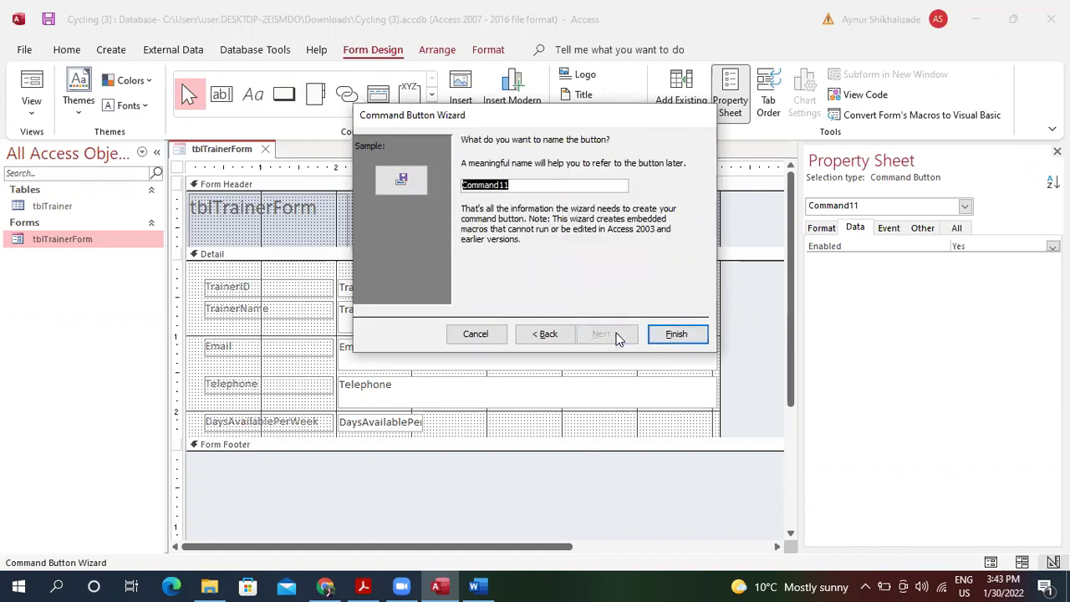
pyautogui.click(682, 334)
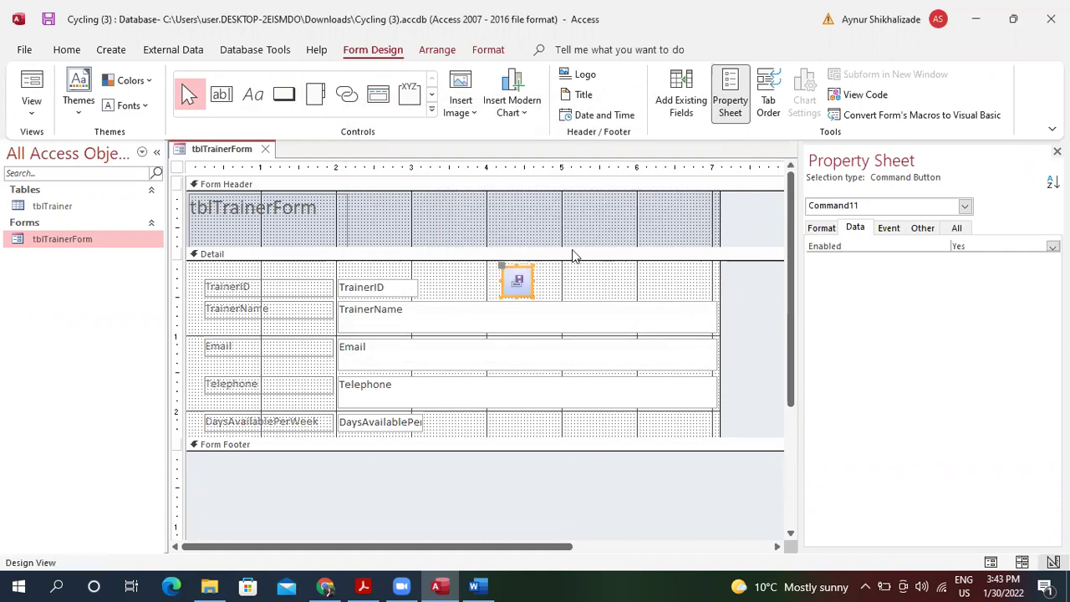
# Preview the new save button in Form View, then widen Command11 to the right in Design view.
pyautogui.click(31, 86)
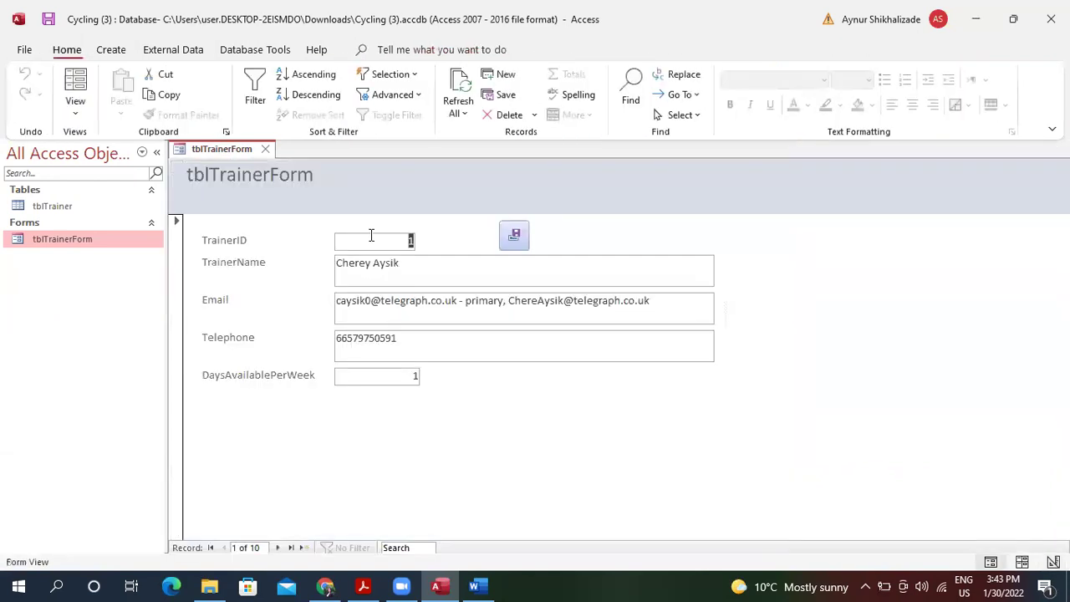
pyautogui.click(515, 240)
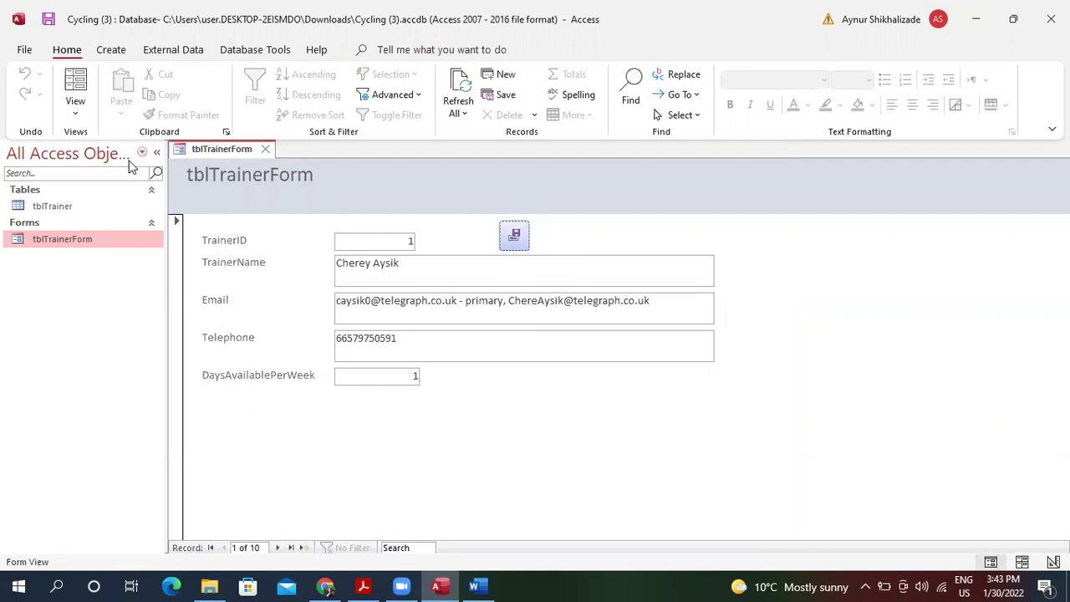
pyautogui.click(75, 107)
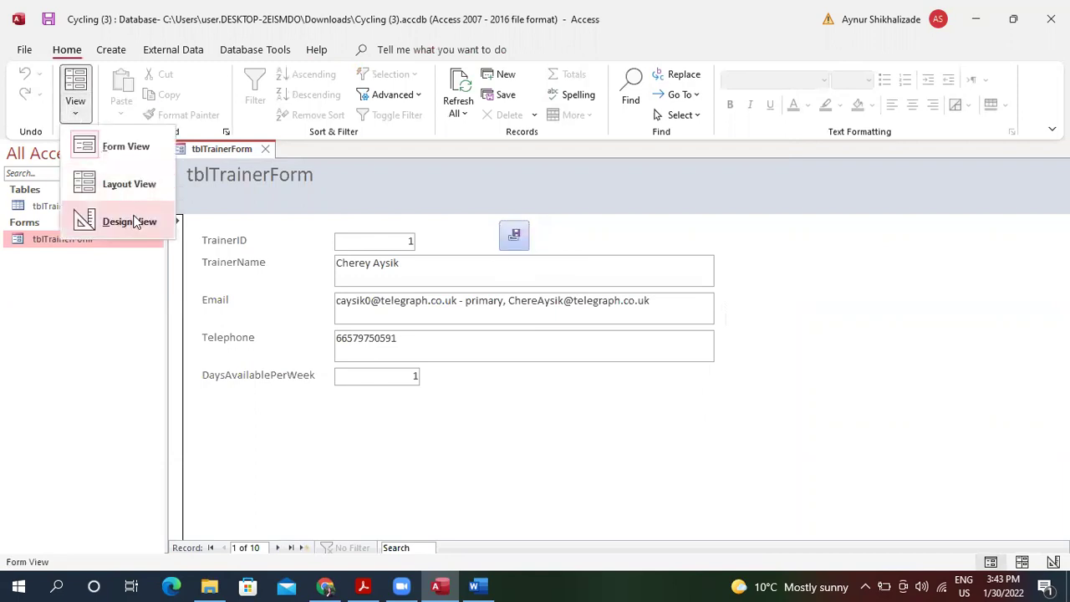
pyautogui.click(129, 222)
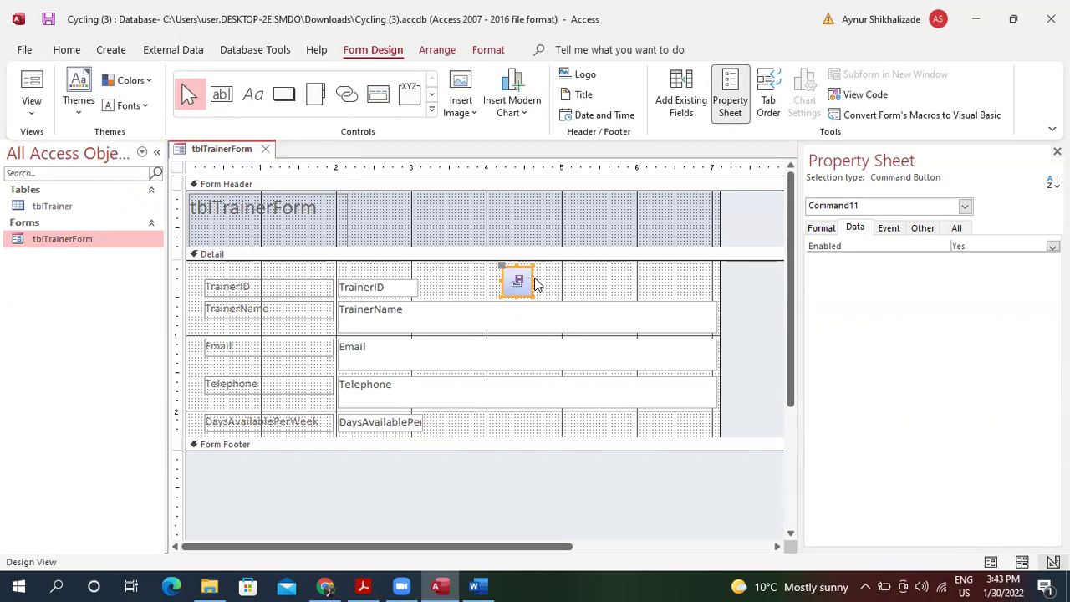
pyautogui.moveTo(533, 281); pyautogui.dragTo(610, 281)
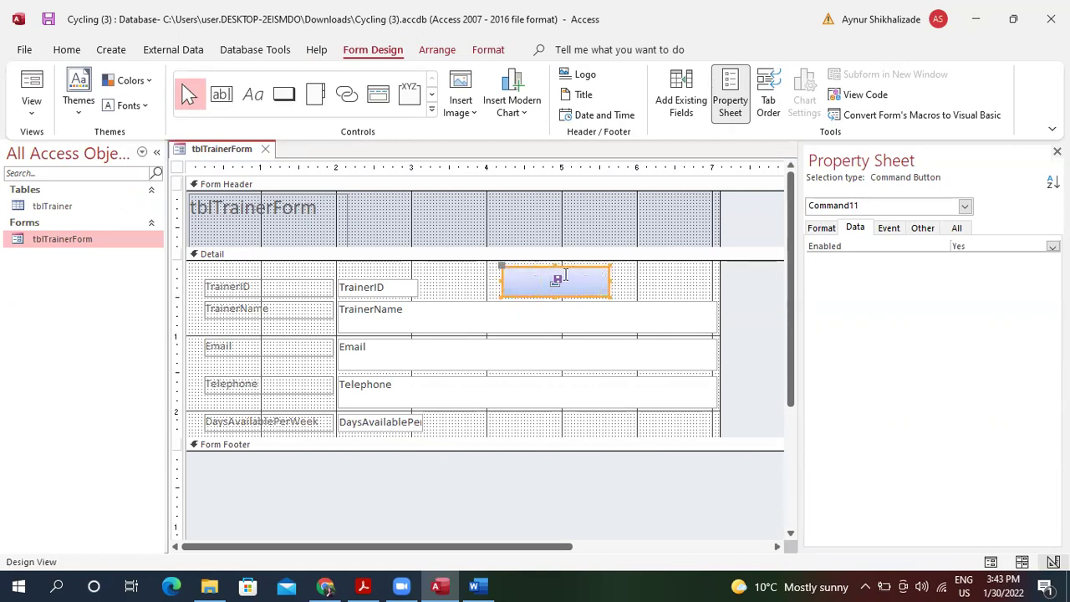
pyautogui.rightClick(558, 280)
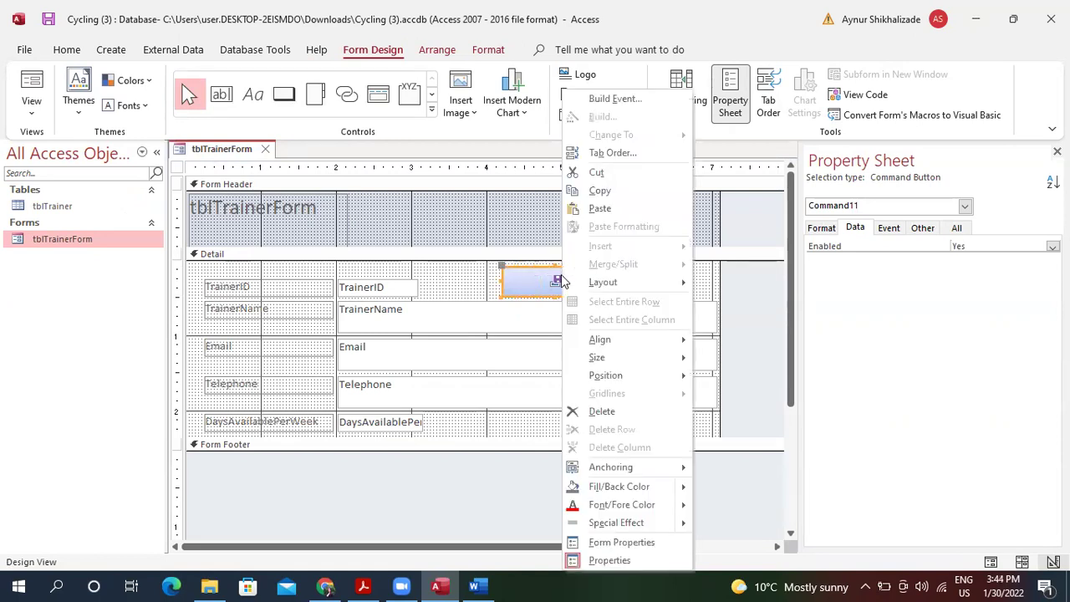
# Strip Command11's On Click macro of its OnError and MessageBox actions and clear the If condition.
pyautogui.click(638, 103)
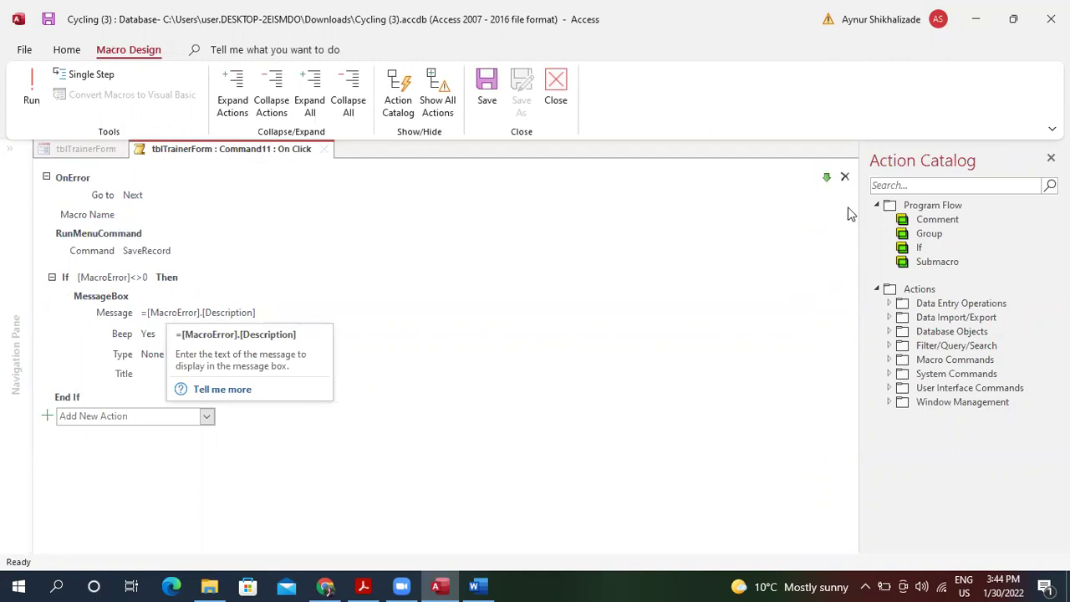
pyautogui.click(845, 177)
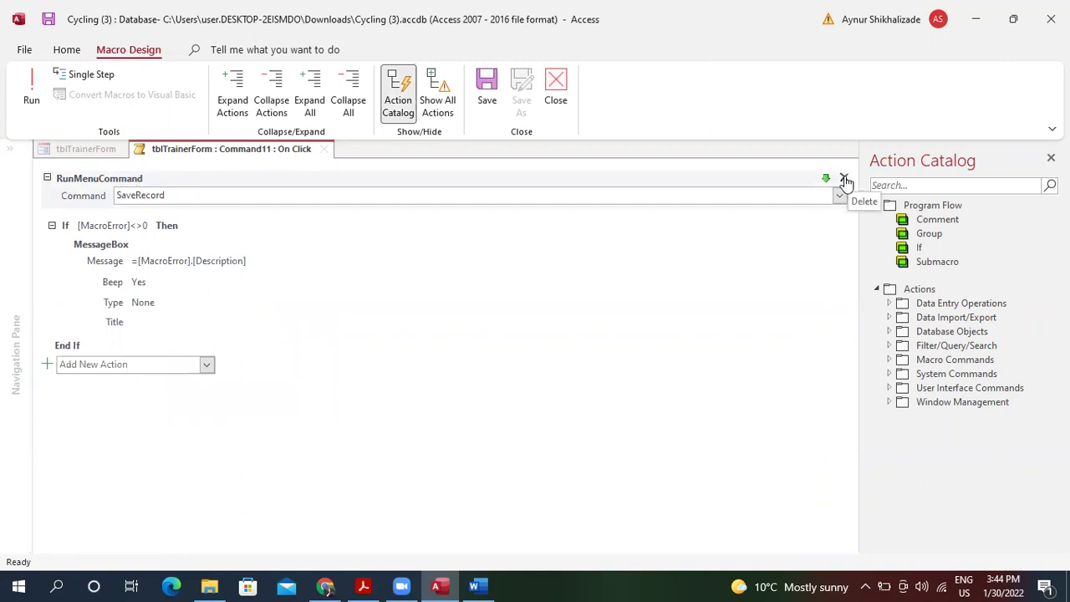
pyautogui.click(130, 226)
pyautogui.moveTo(162, 222); pyautogui.dragTo(77, 223)
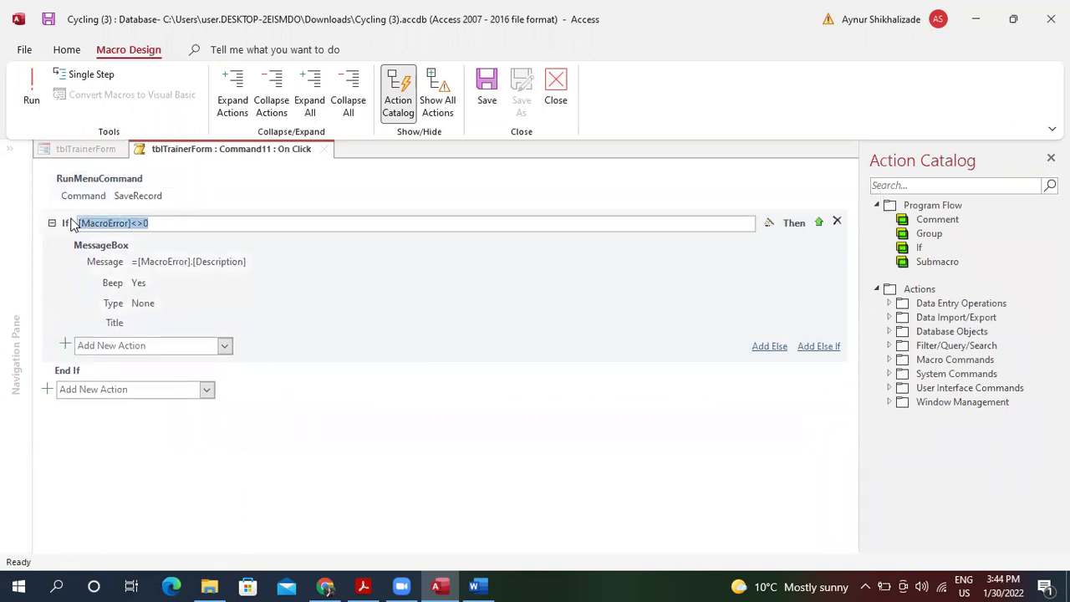
pyautogui.press('BackSpace')
pyautogui.click(407, 282)
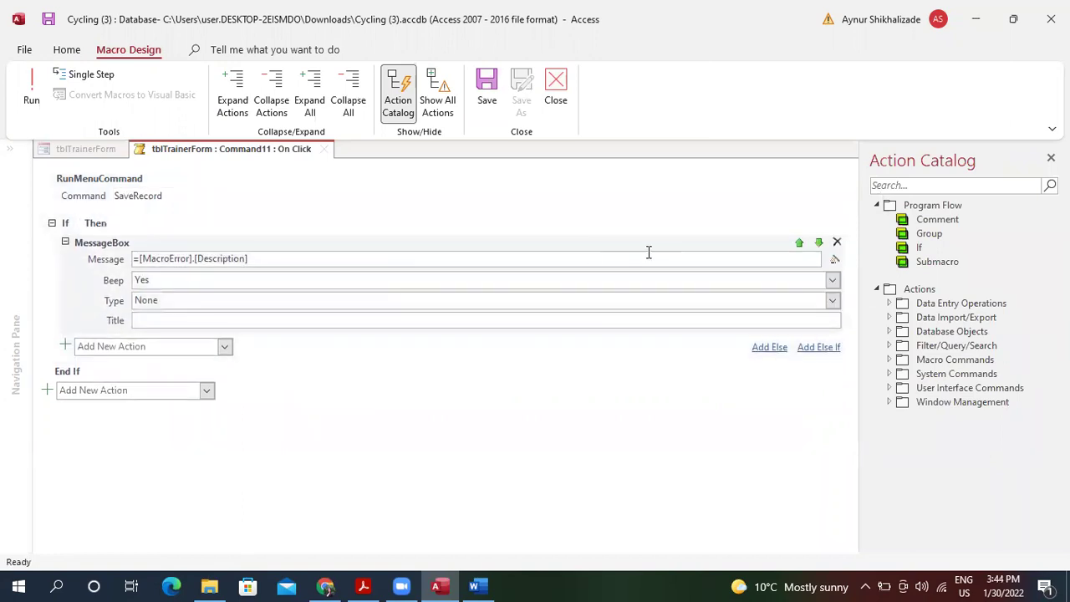
pyautogui.click(837, 242)
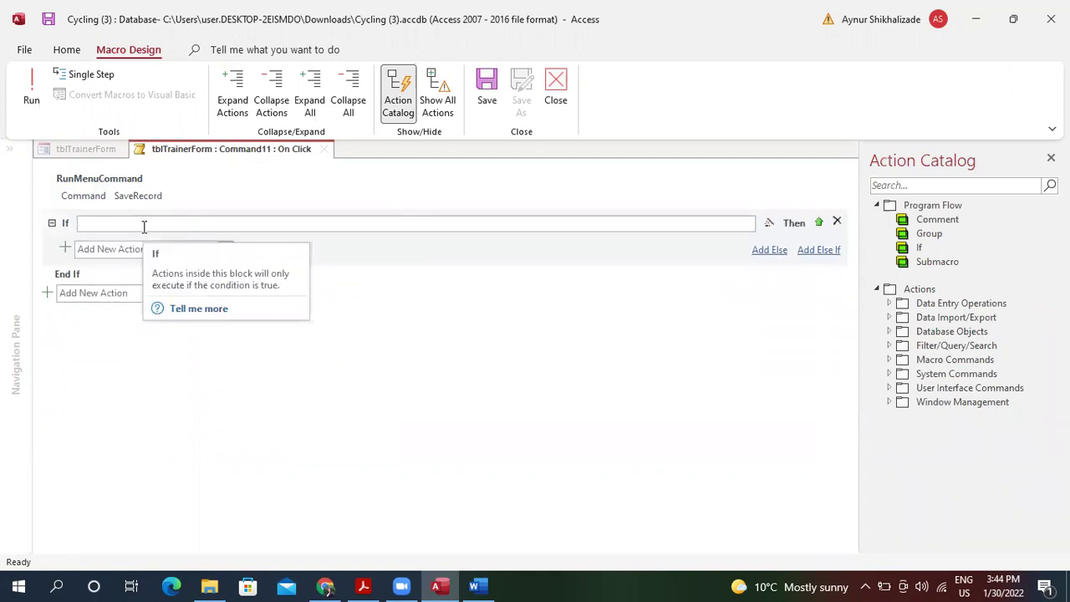
# Start the If condition with the MsgBox function from autocomplete.
pyautogui.write('M')
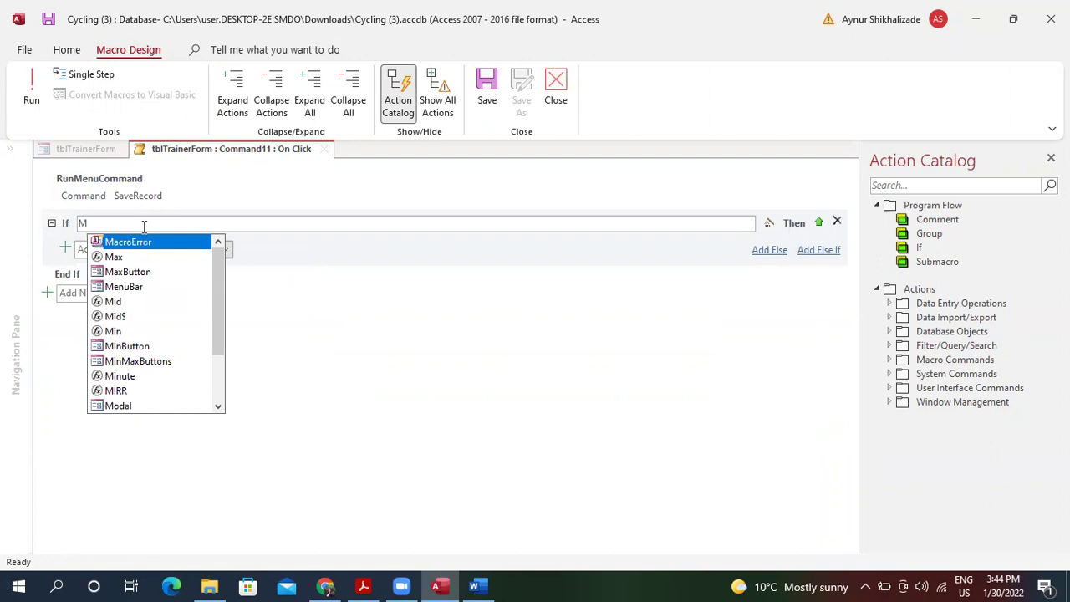
pyautogui.write('s')
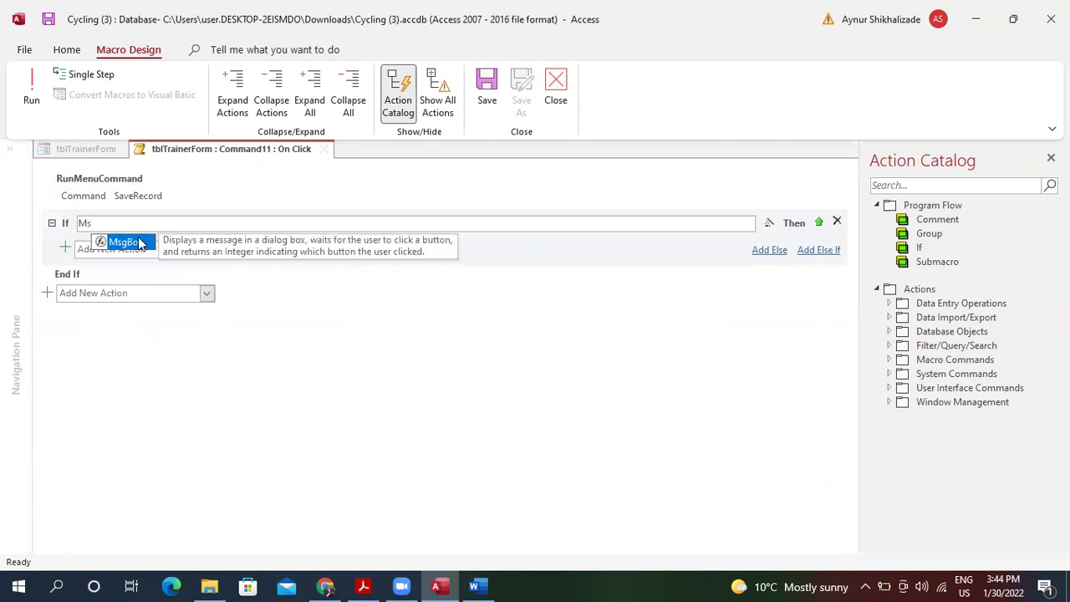
pyautogui.doubleClick(140, 243)
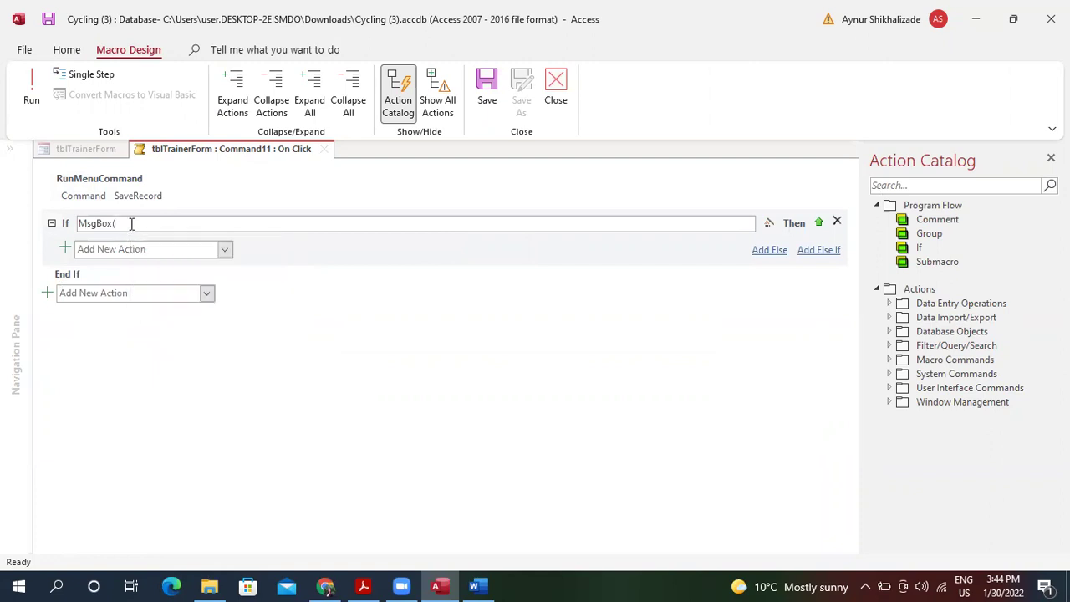
pyautogui.press('BackSpace')
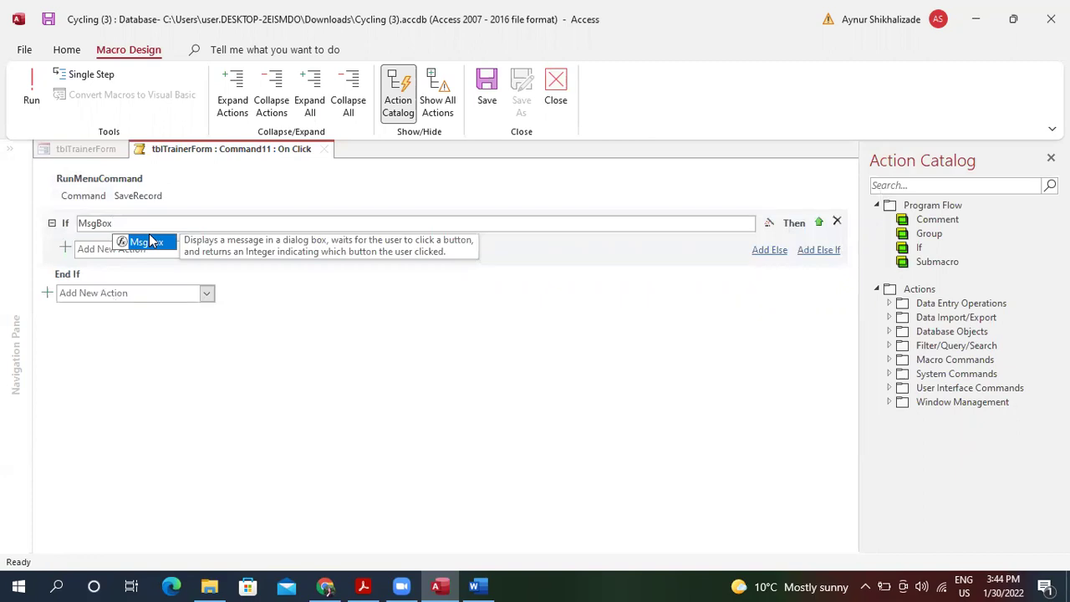
# Look up the MsgBox Function help article in Chrome.
pyautogui.click(240, 339)
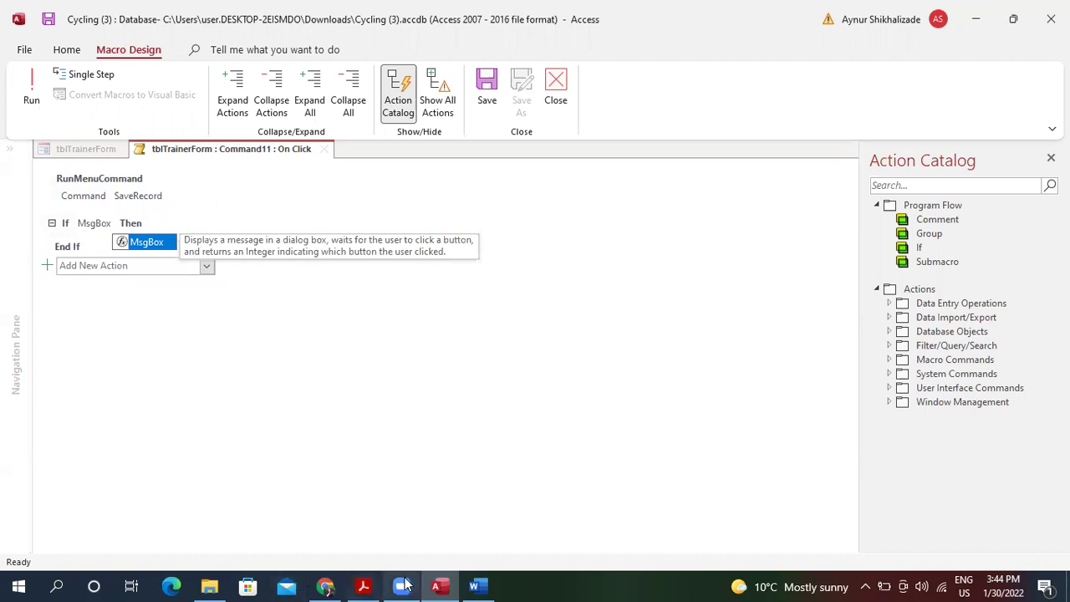
pyautogui.click(326, 587)
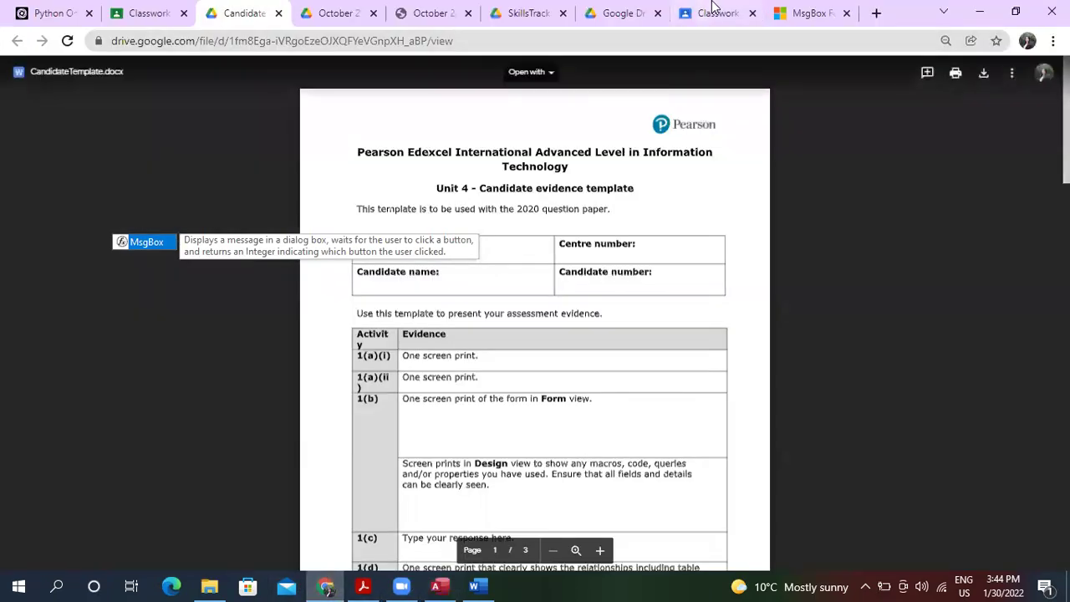
pyautogui.click(807, 13)
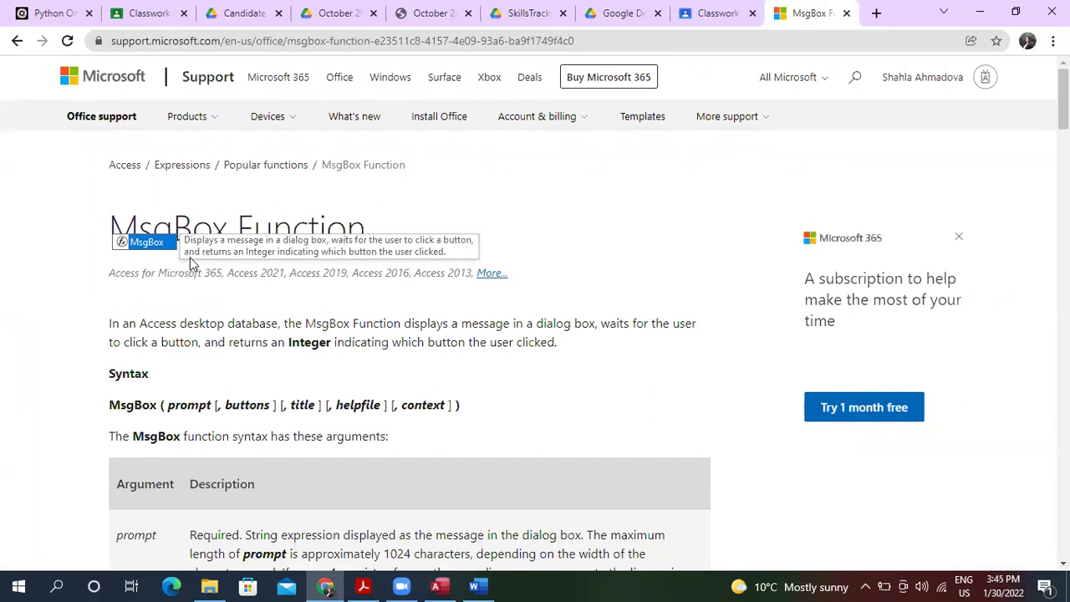
# Delete MsgBox from the If condition, leaving an empty If block after SaveRecord.
pyautogui.click(437, 586)
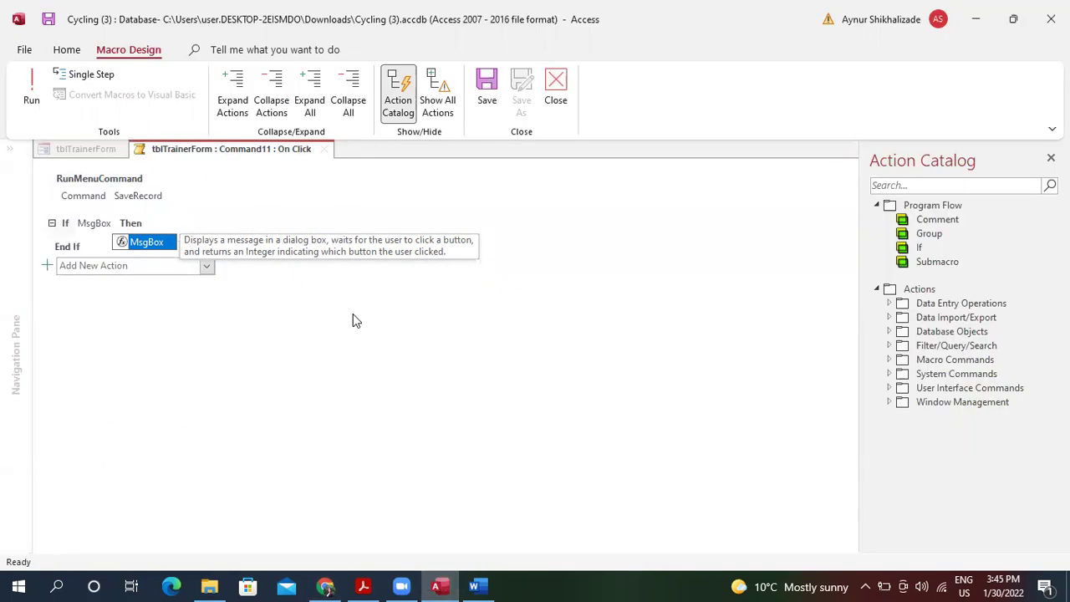
pyautogui.click(152, 223)
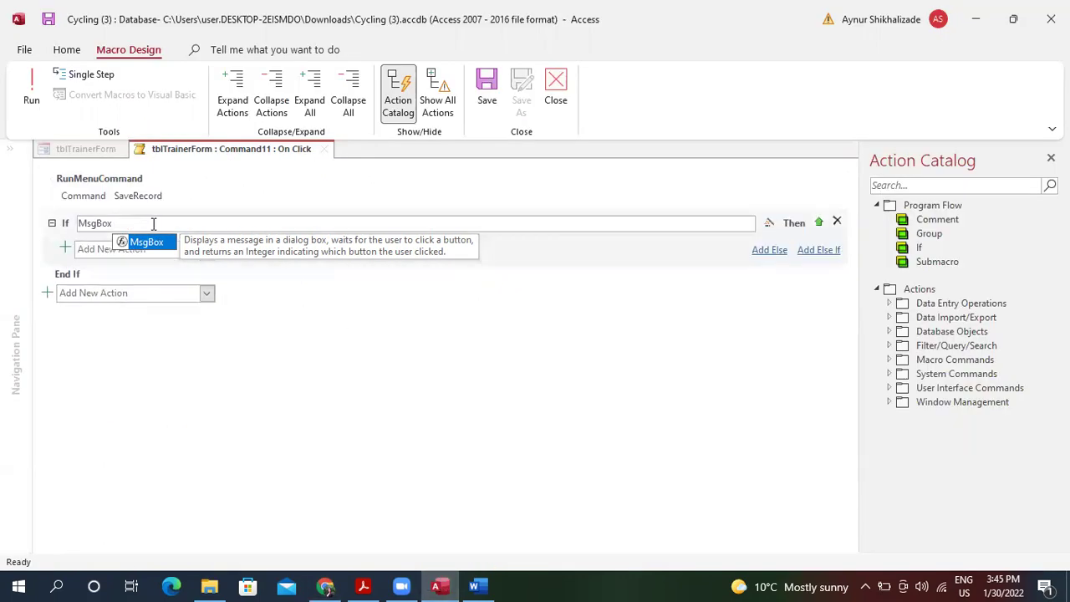
pyautogui.press('BackSpace')
pyautogui.press('BackSpace')
pyautogui.press('BackSpace')
pyautogui.press('BackSpace')
pyautogui.press('BackSpace')
pyautogui.press('BackSpace')
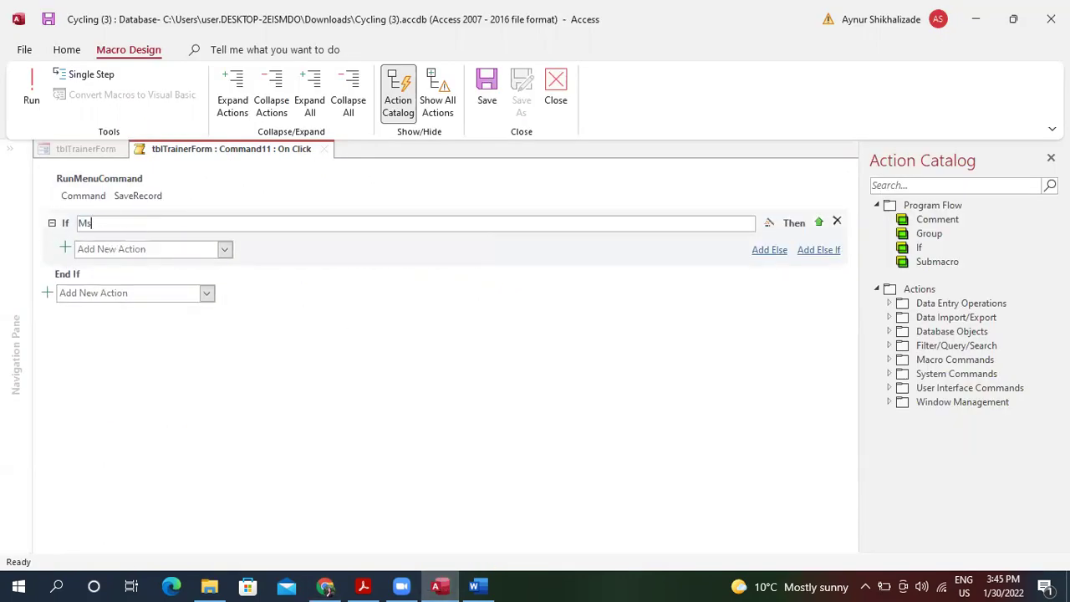
pyautogui.click(251, 416)
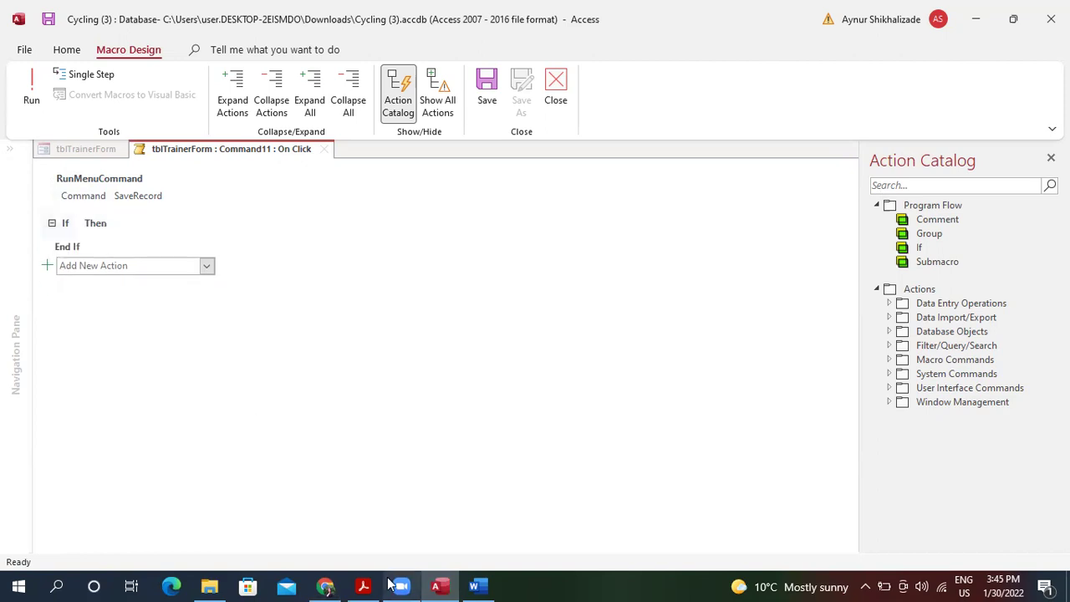
pyautogui.click(326, 586)
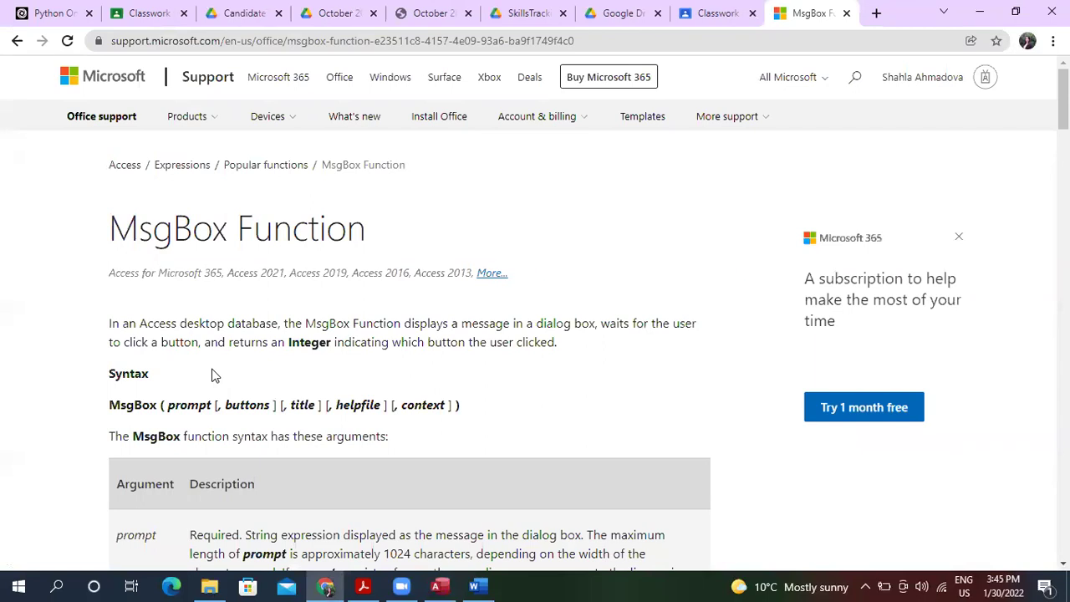
# Scroll the MsgBox help page to the Settings table, noting vbYesNo has the value 4.
pyautogui.scroll(-3, 212, 374)
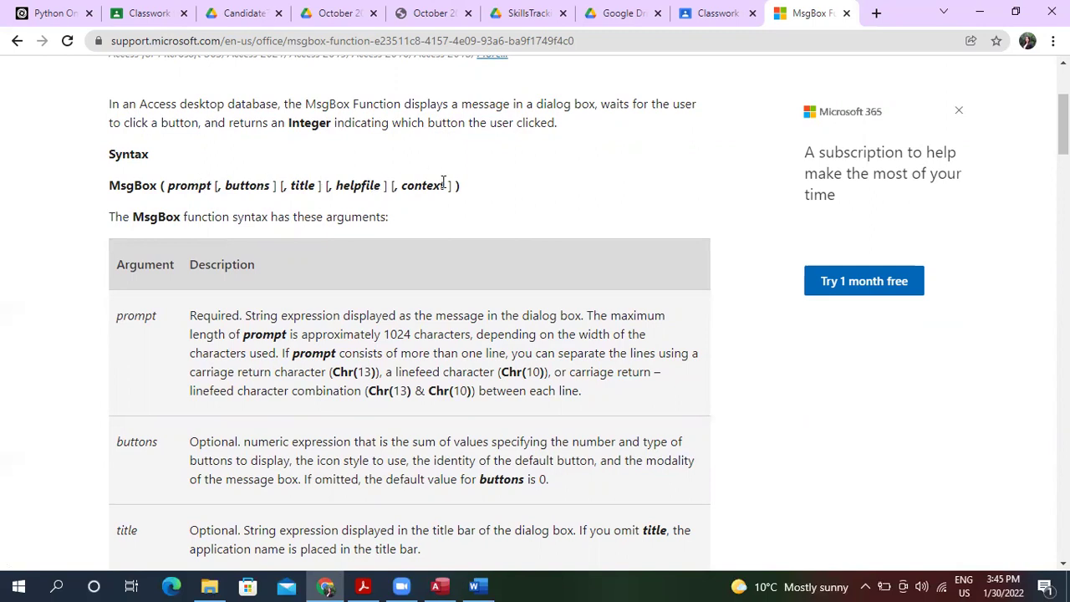
pyautogui.scroll(-1, 344, 210)
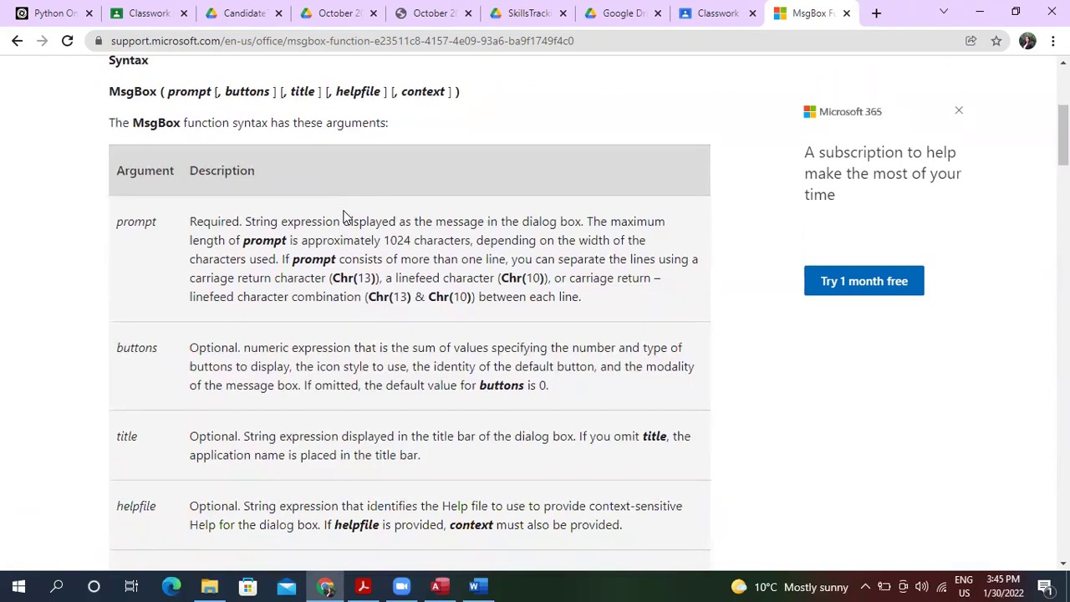
pyautogui.scroll(-1, 344, 216)
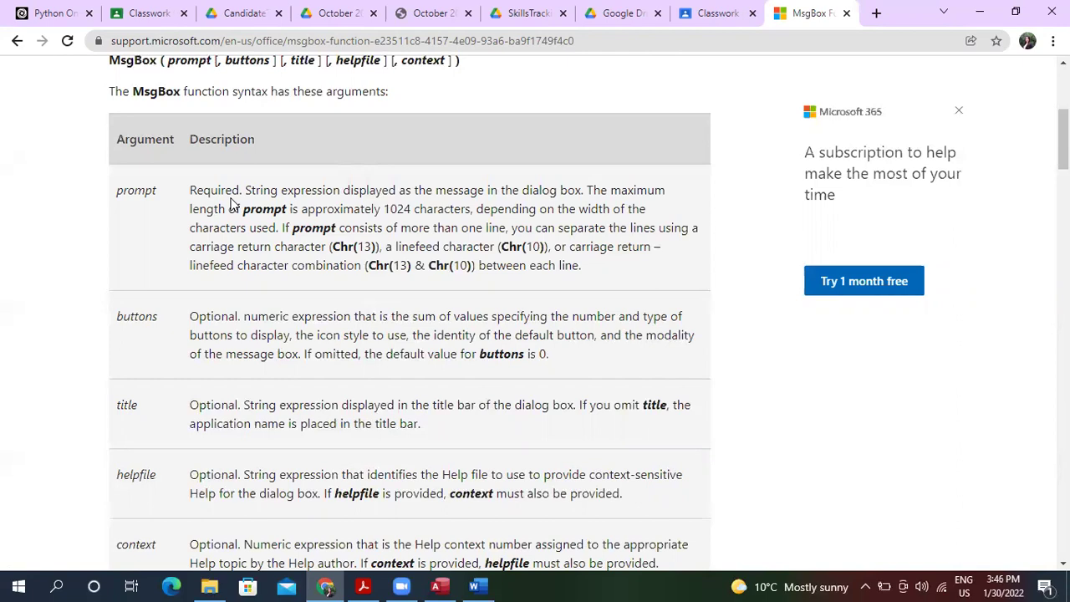
pyautogui.scroll(-1, 234, 205)
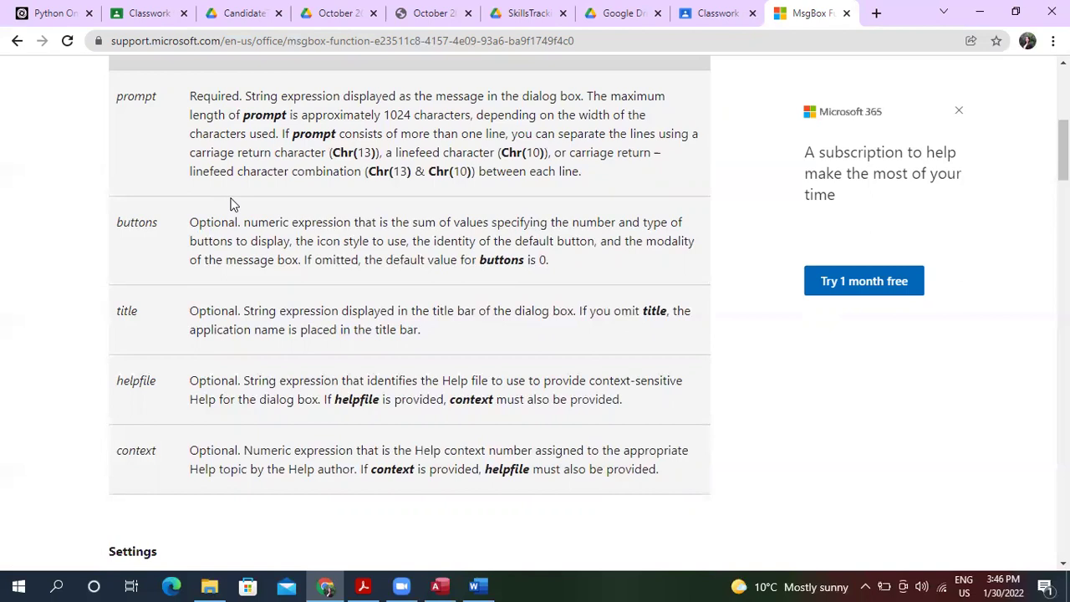
pyautogui.scroll(-3, 233, 204)
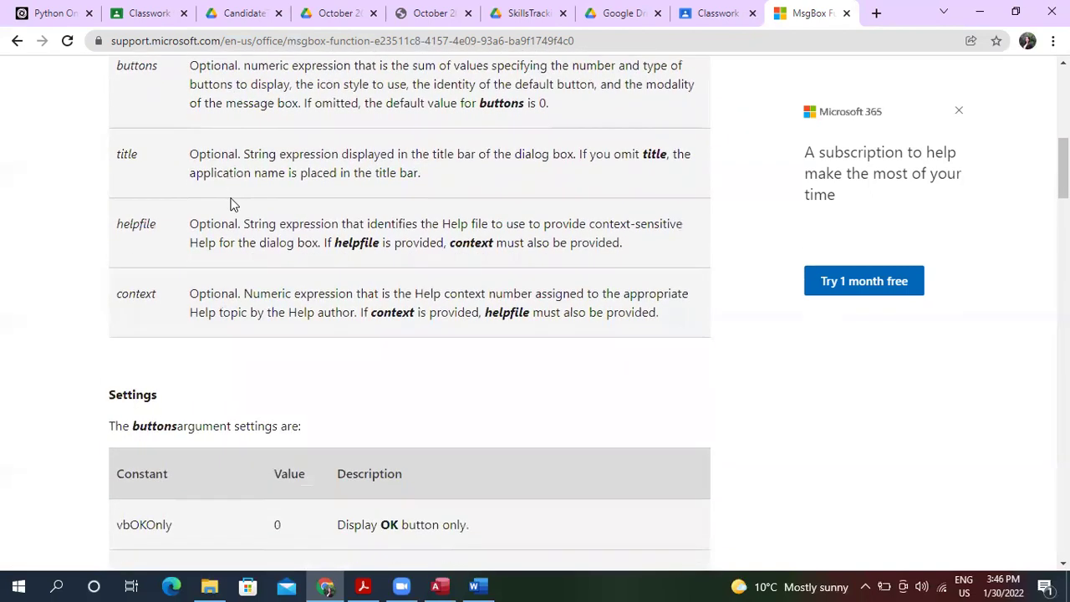
pyautogui.scroll(-3, 234, 205)
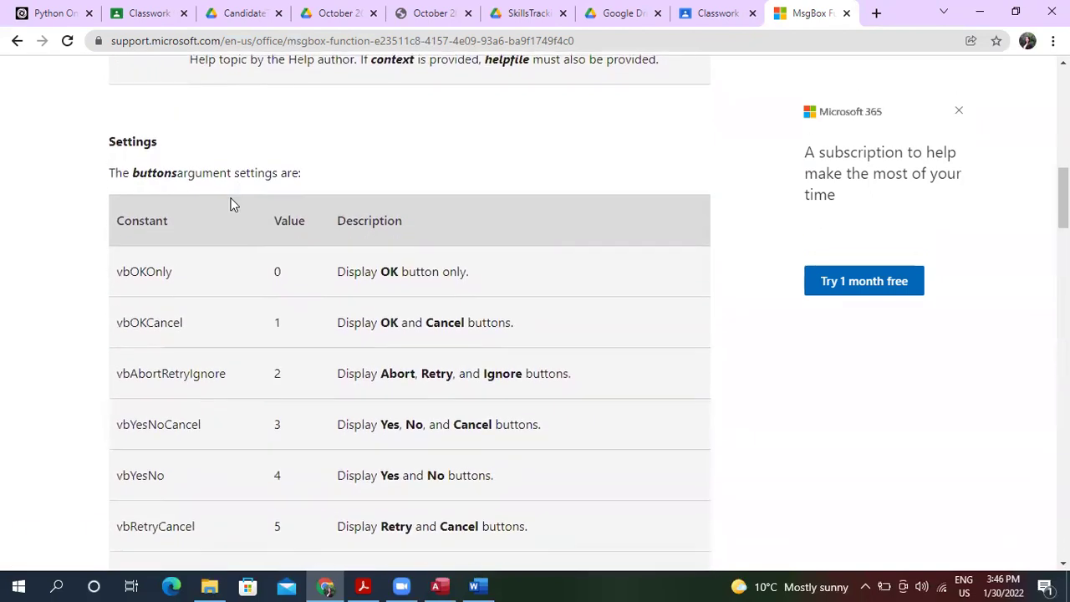
pyautogui.scroll(-1, 234, 204)
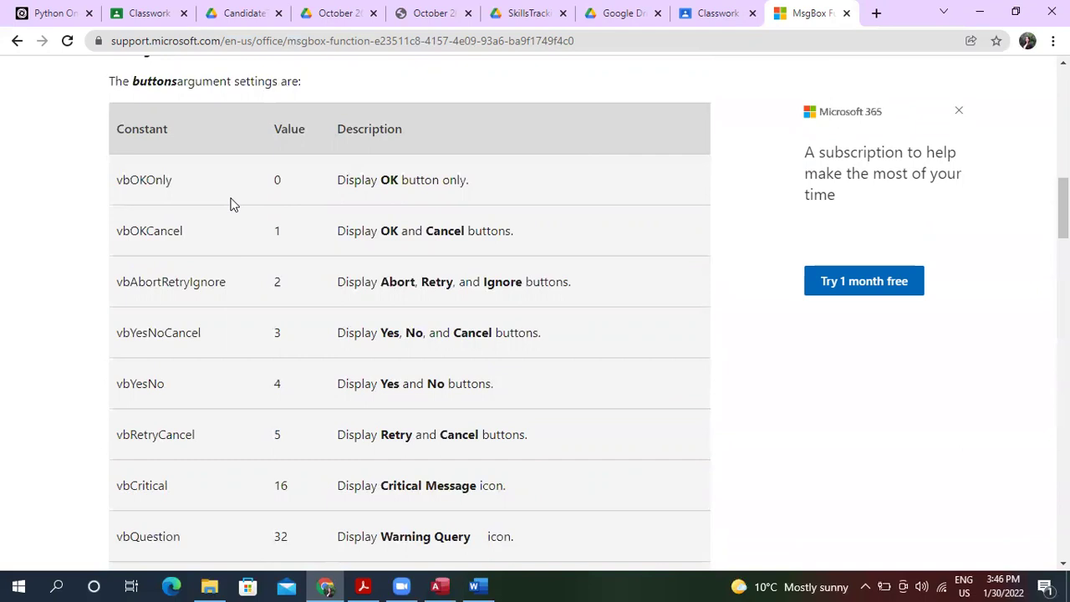
pyautogui.scroll(7, 233, 205)
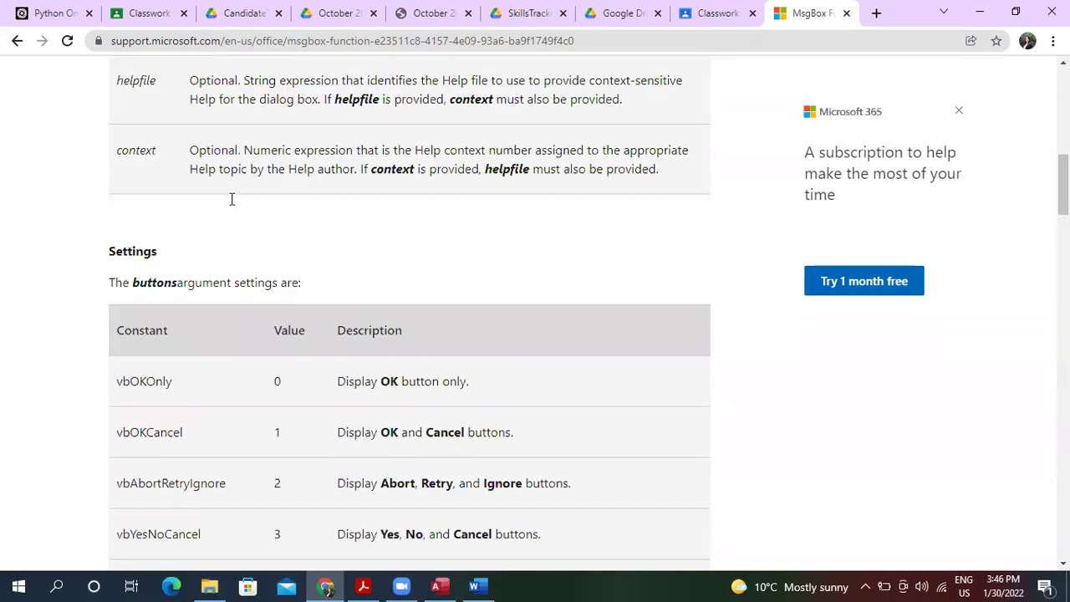
pyautogui.scroll(2, 233, 201)
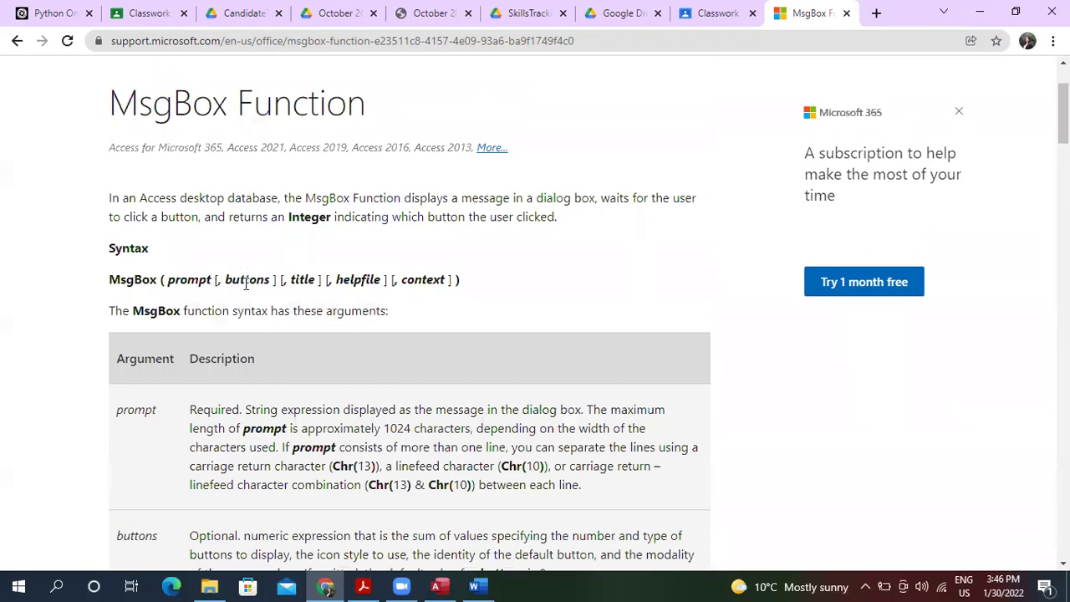
pyautogui.scroll(-15, 245, 284)
pyautogui.scroll(4, 245, 290)
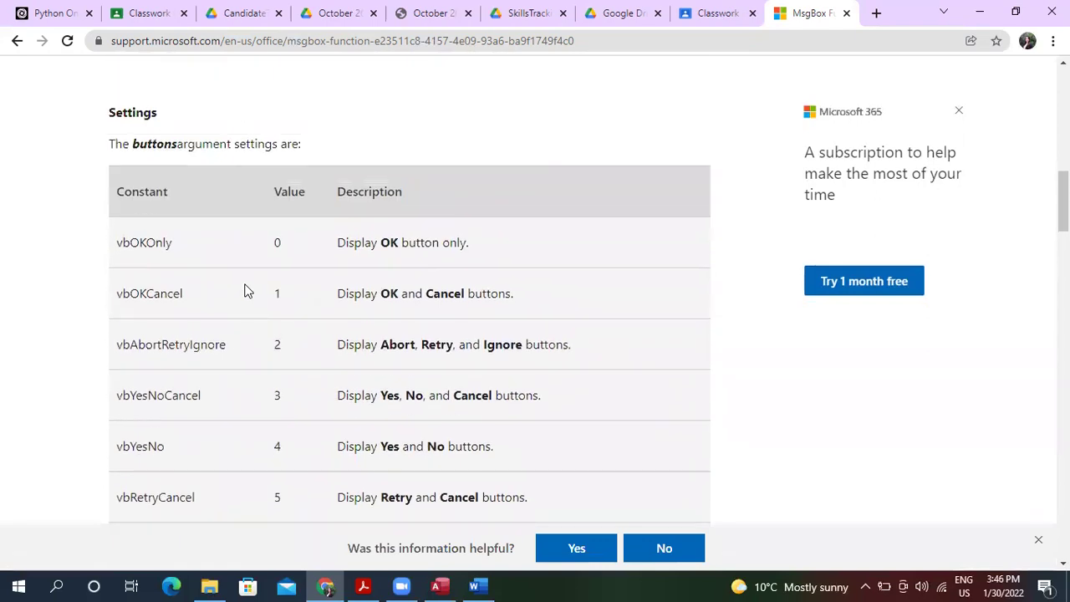
pyautogui.scroll(-1, 245, 290)
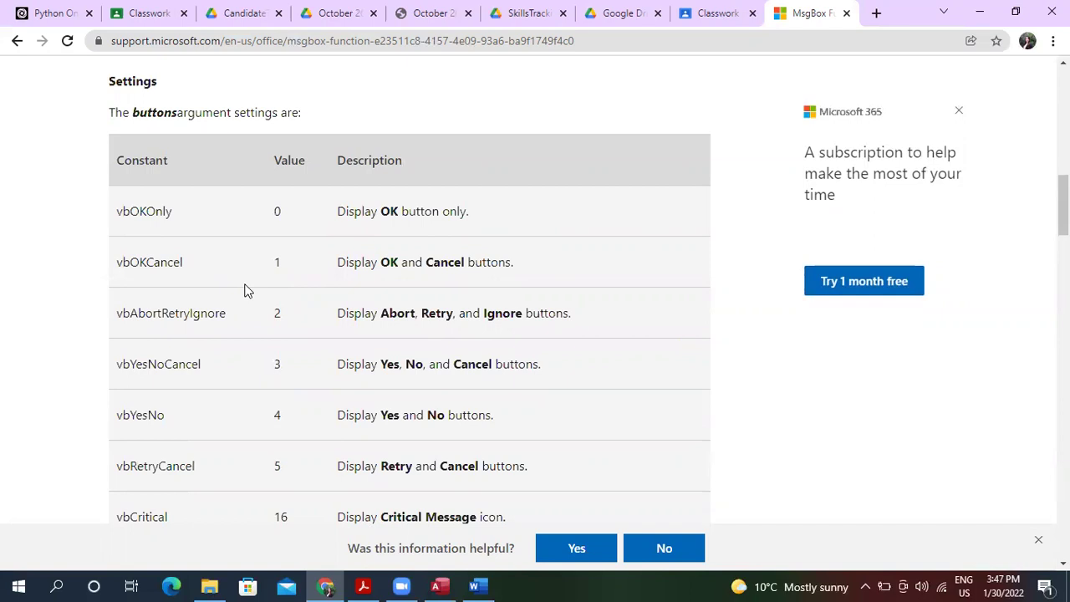
pyautogui.scroll(-3, 245, 290)
pyautogui.scroll(-1, 245, 291)
pyautogui.scroll(-3, 245, 290)
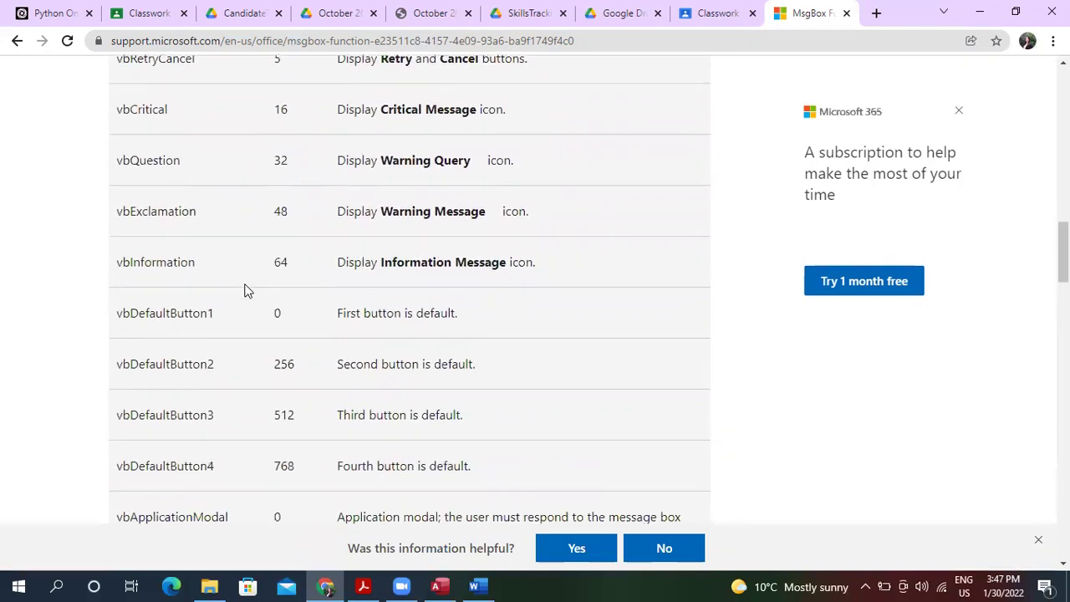
pyautogui.scroll(5, 245, 290)
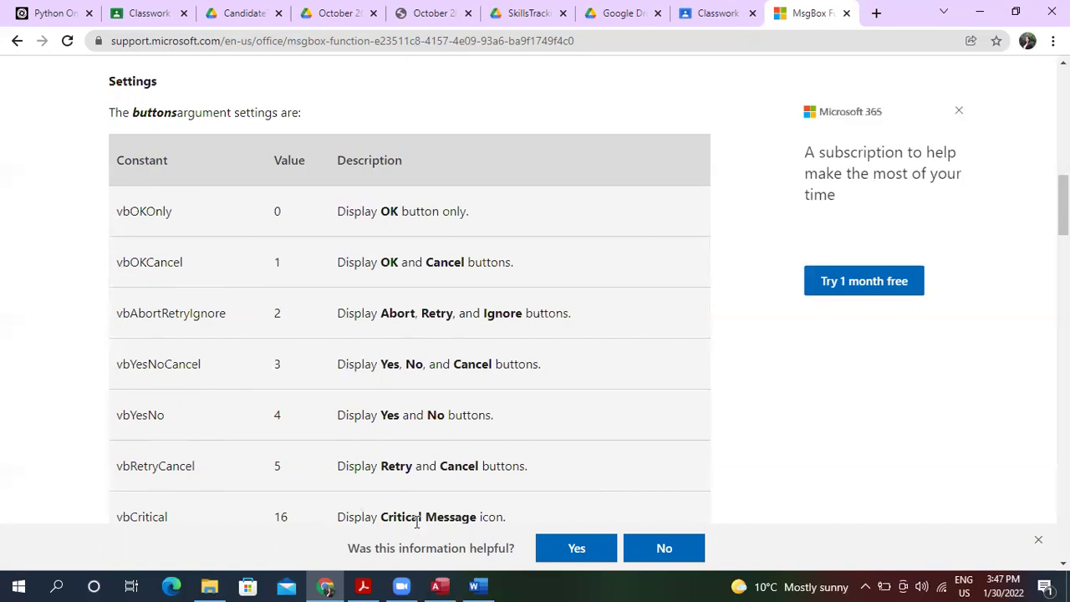
pyautogui.click(441, 586)
# Set the If condition to MsgBox("Do you want to save the record?",4)=.
pyautogui.click(153, 265)
pyautogui.click(99, 222)
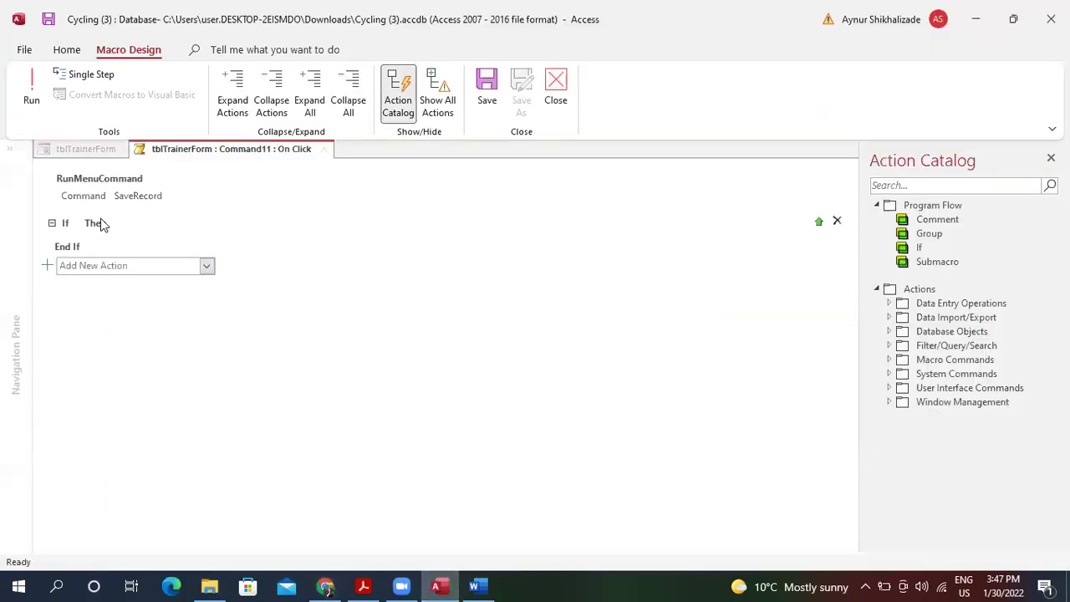
pyautogui.click(117, 224)
pyautogui.write('M')
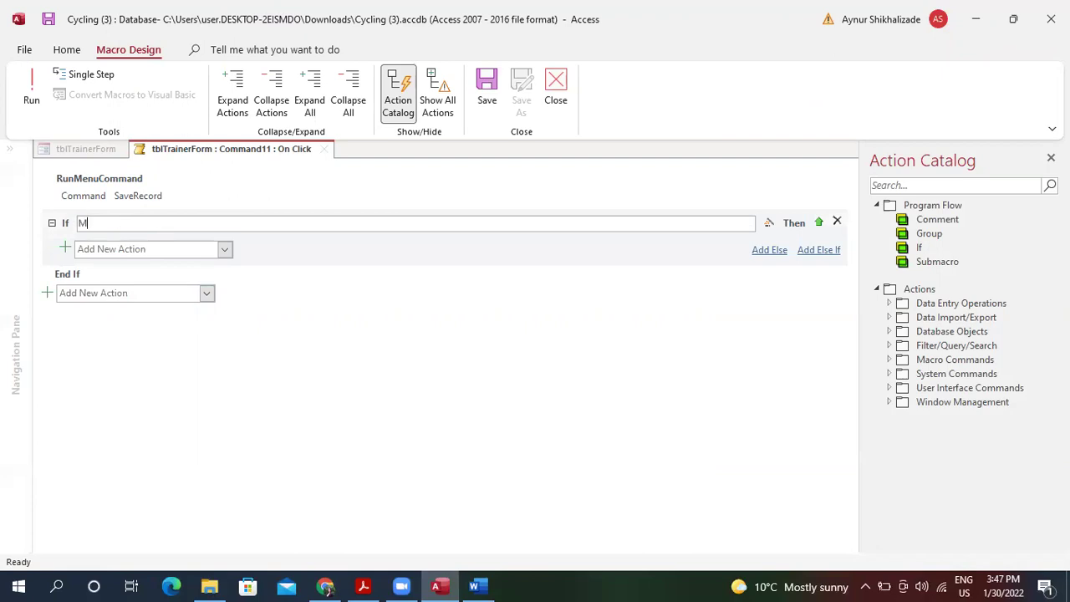
pyautogui.write('sgBox(')
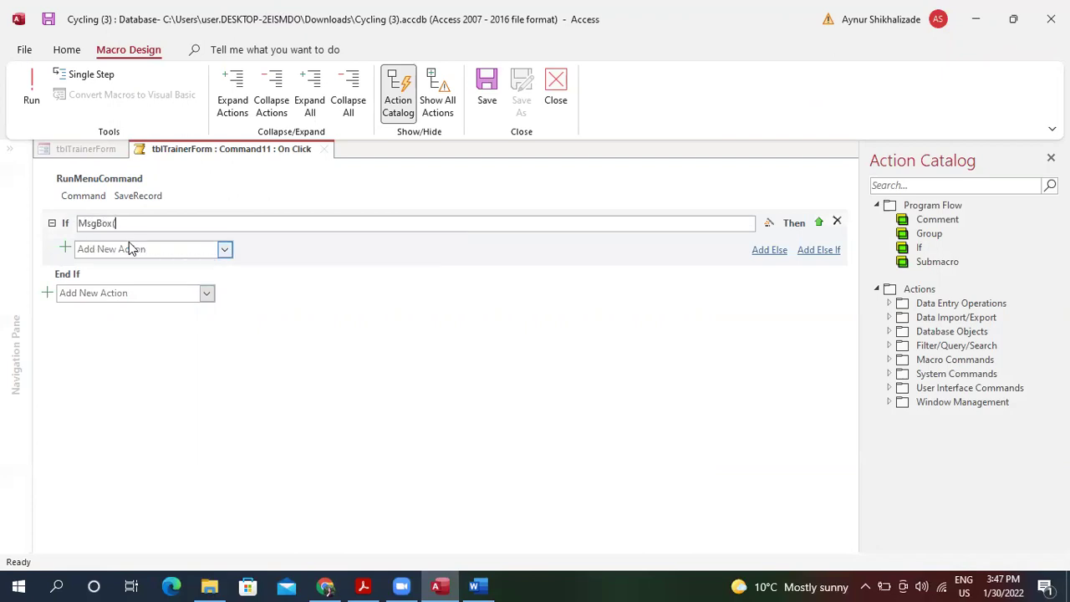
pyautogui.write('"')
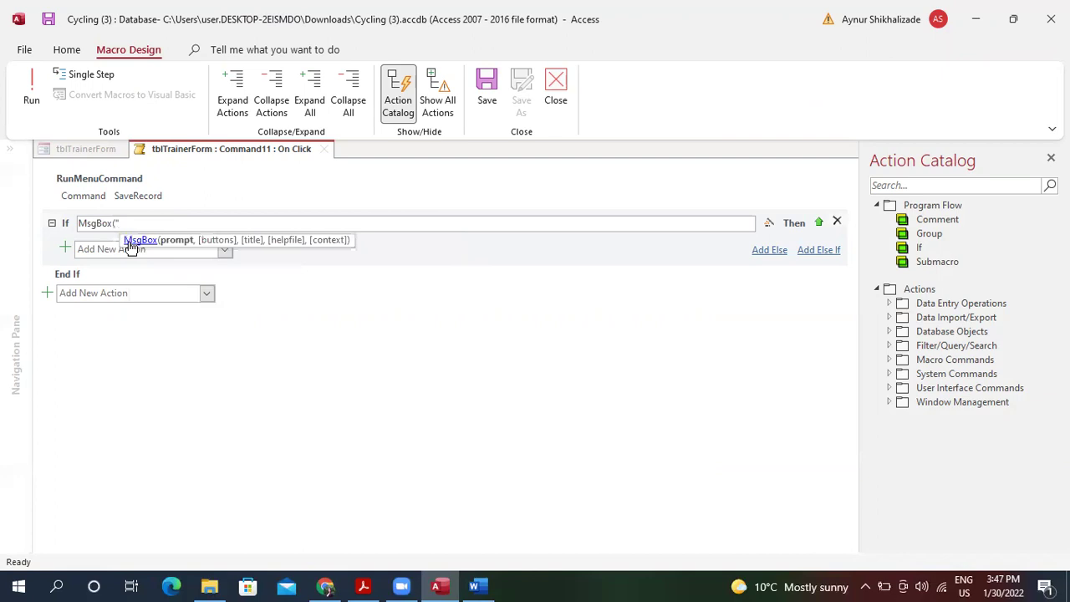
pyautogui.write('D')
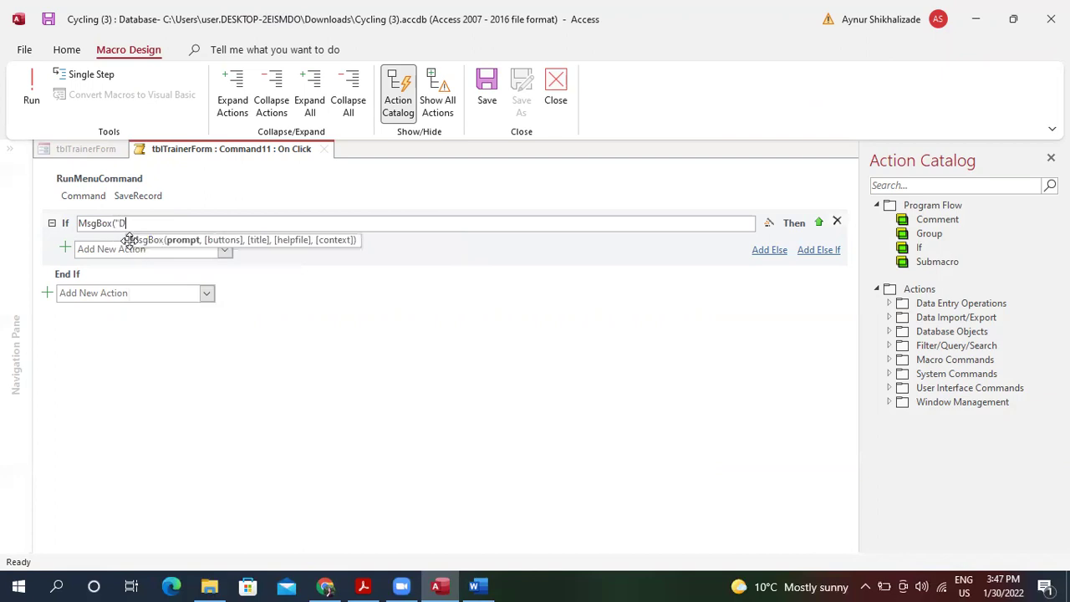
pyautogui.write('o you w')
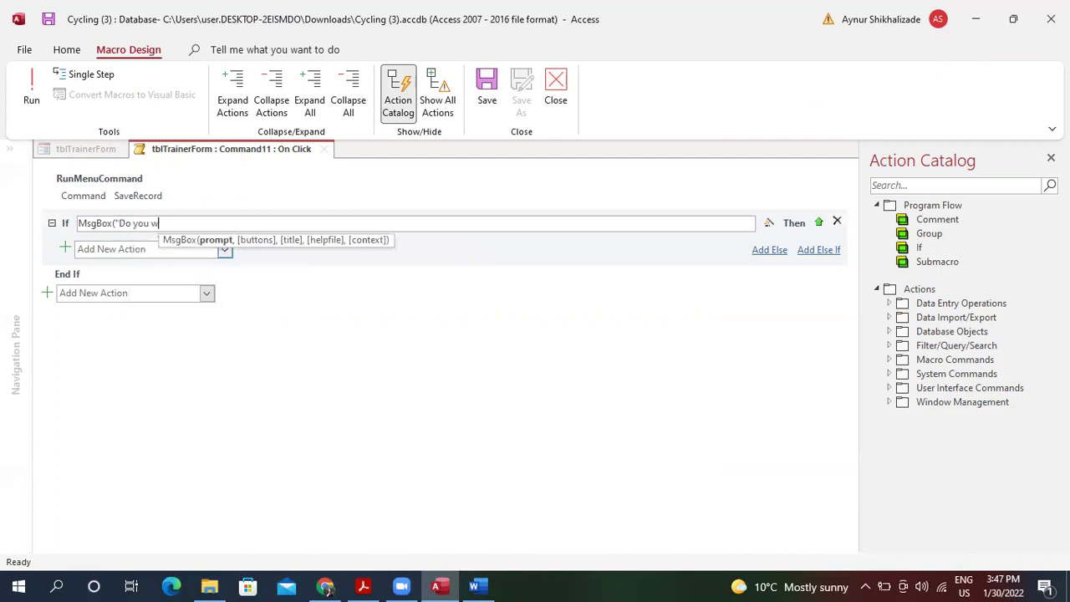
pyautogui.write('ant to save')
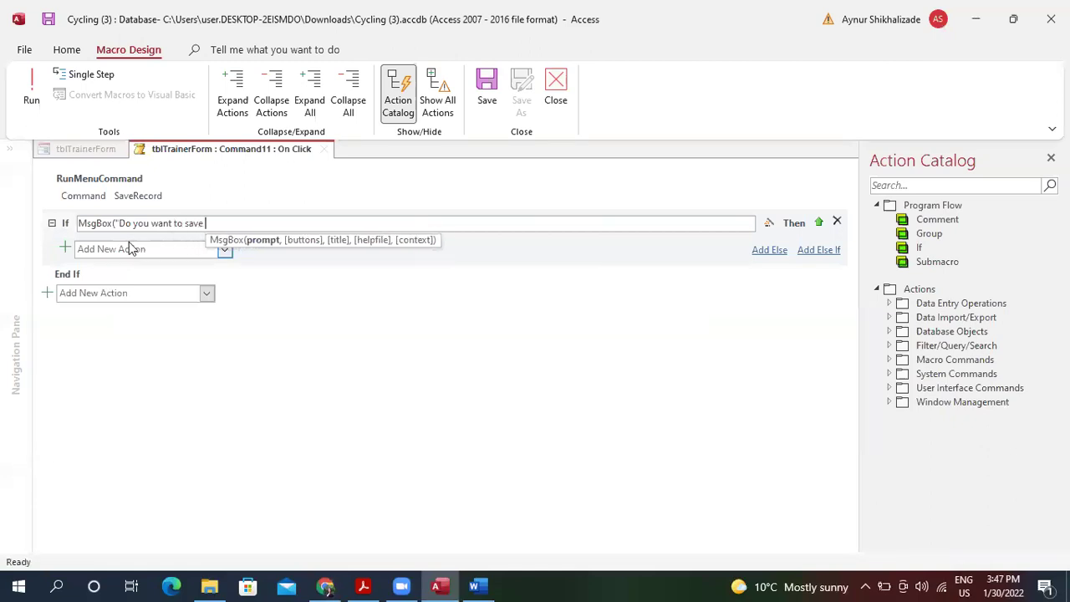
pyautogui.write(' the')
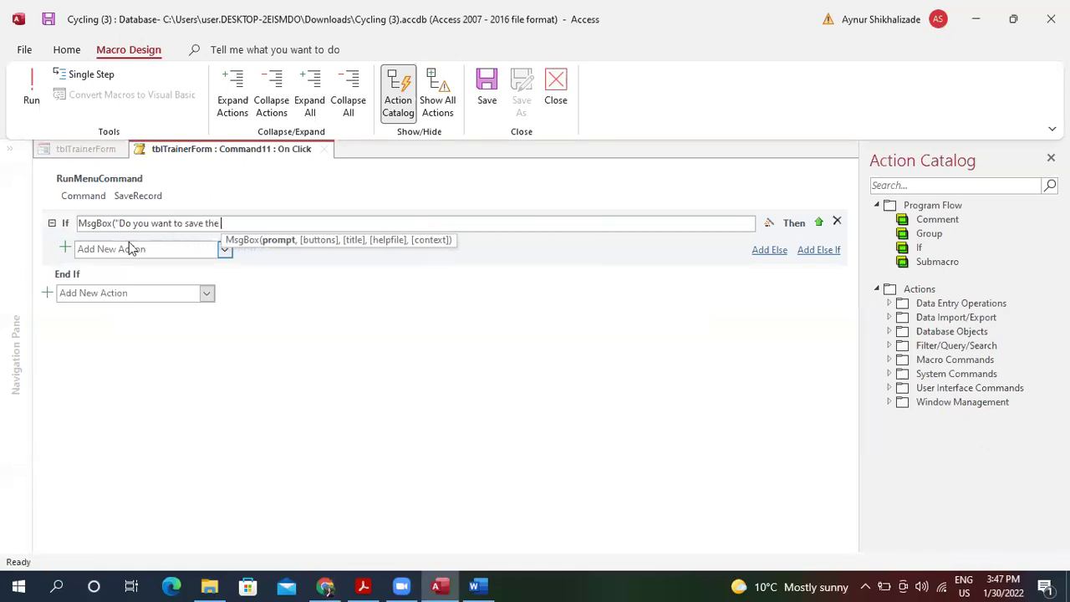
pyautogui.write(' record')
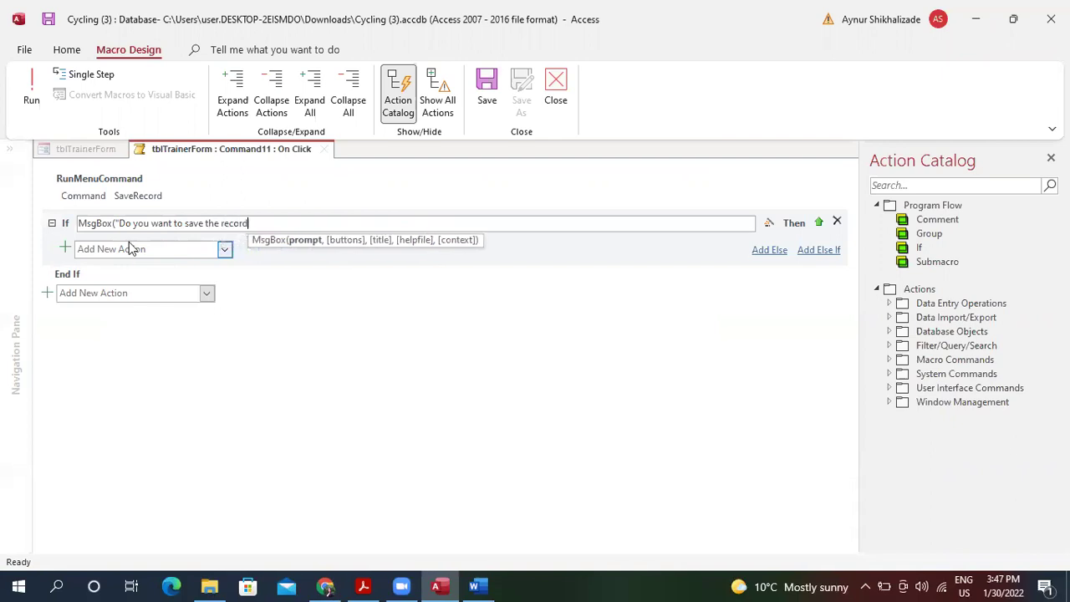
pyautogui.write('?"')
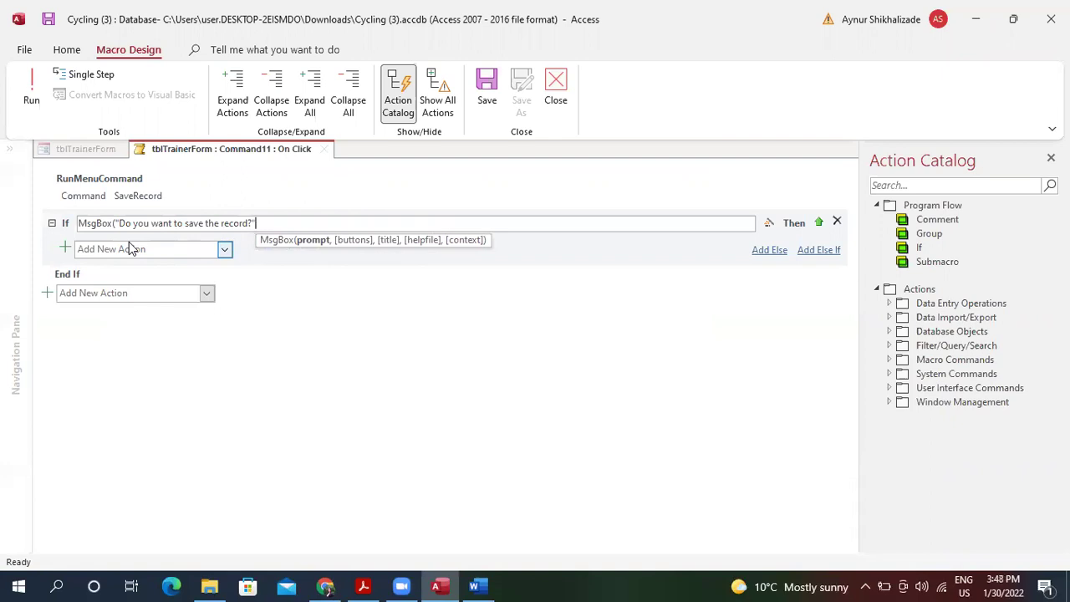
pyautogui.write('4')
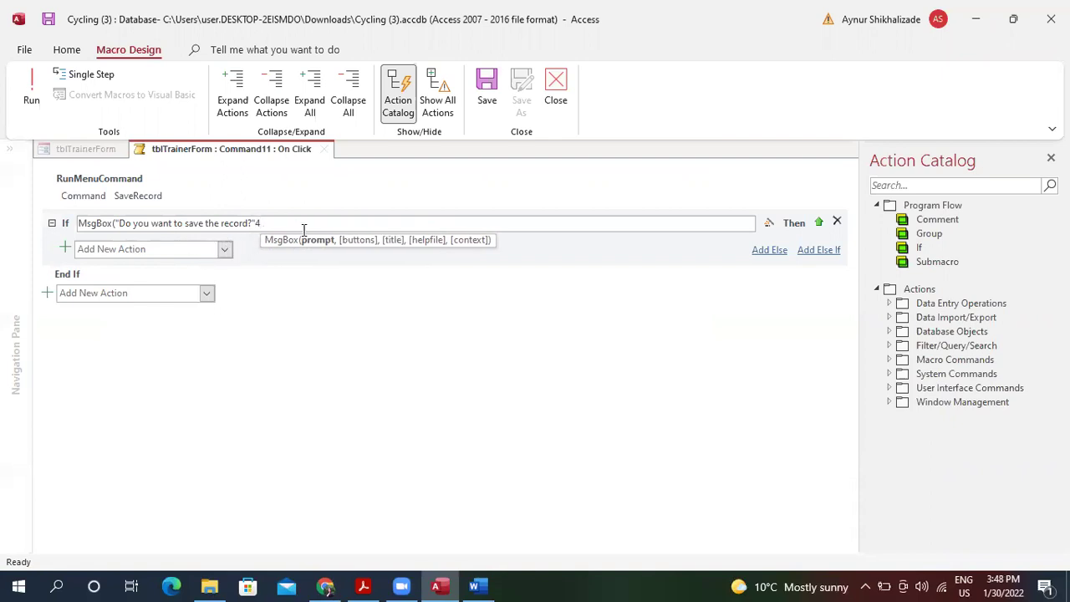
pyautogui.press('BackSpace')
pyautogui.press('BackSpace')
pyautogui.write('",')
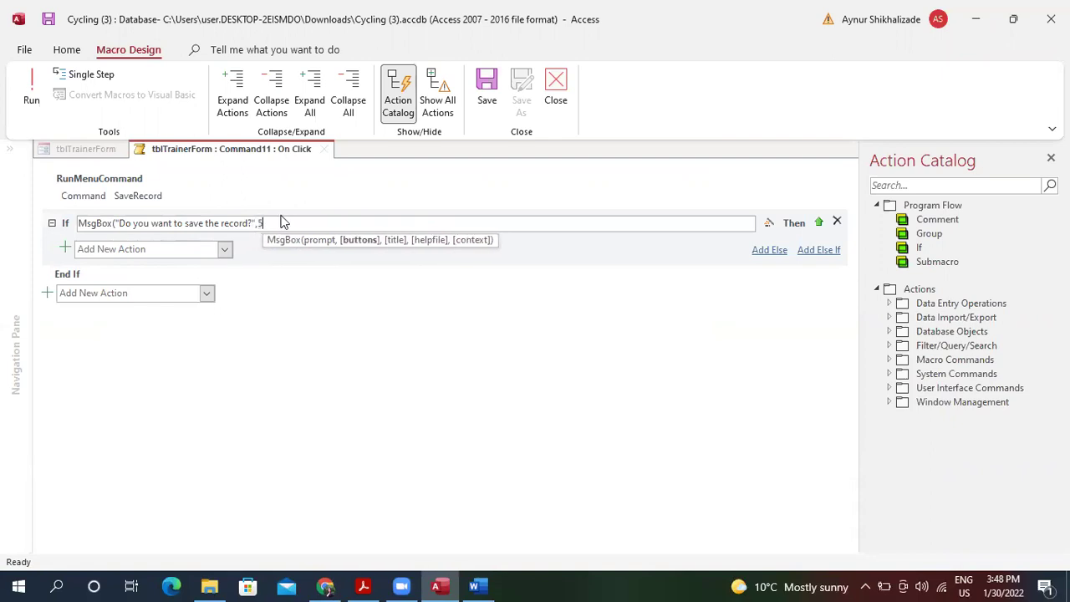
pyautogui.write('4')
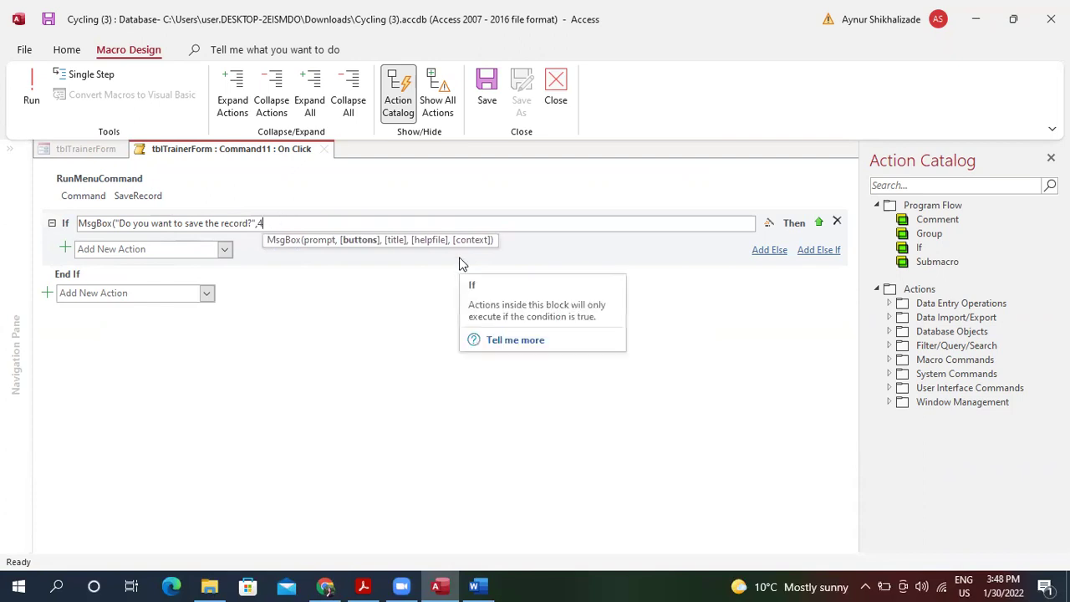
pyautogui.write(')')
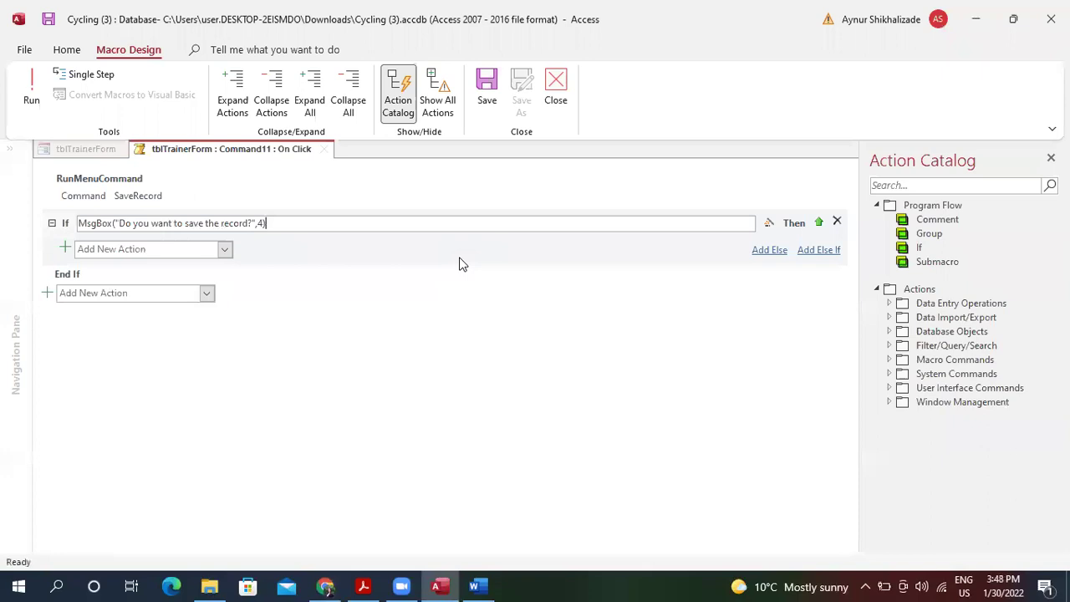
pyautogui.write('=')
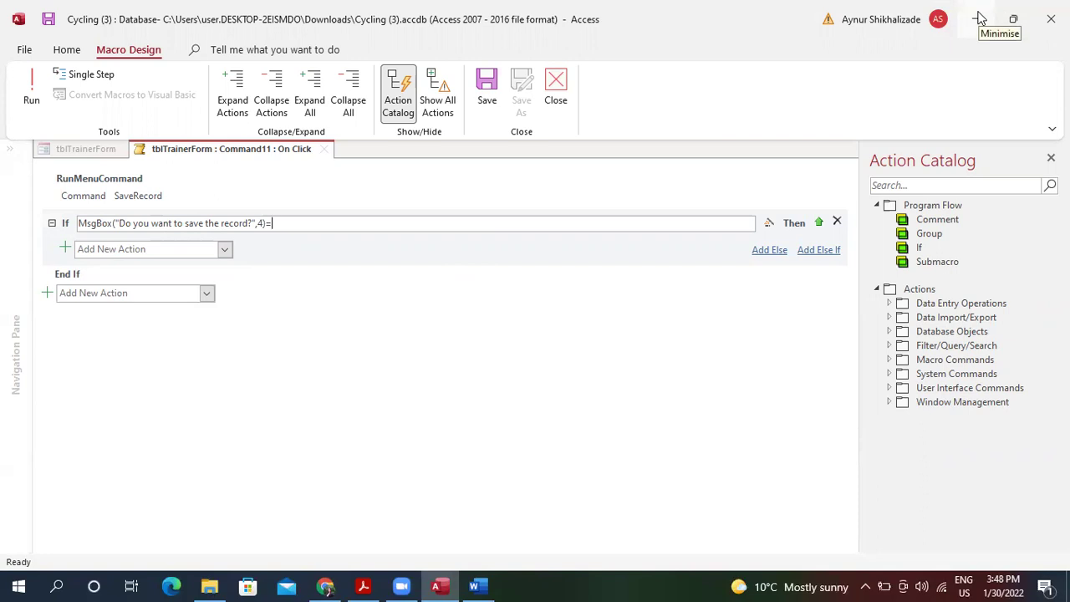
pyautogui.click(980, 18)
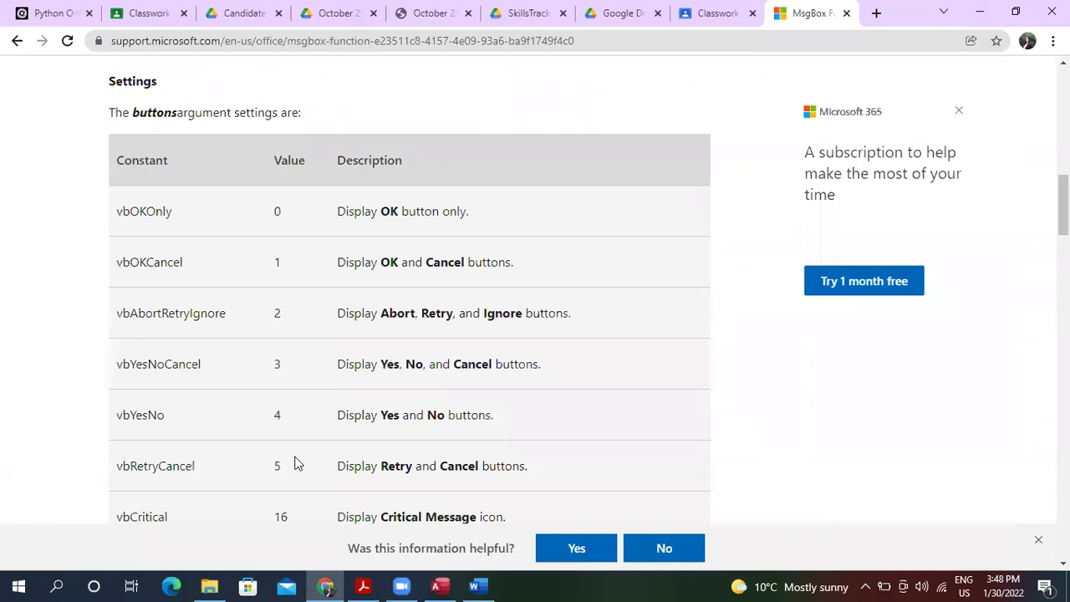
# Search Google in a new tab for "vbyes value" to find the Yes return value.
pyautogui.click(880, 13)
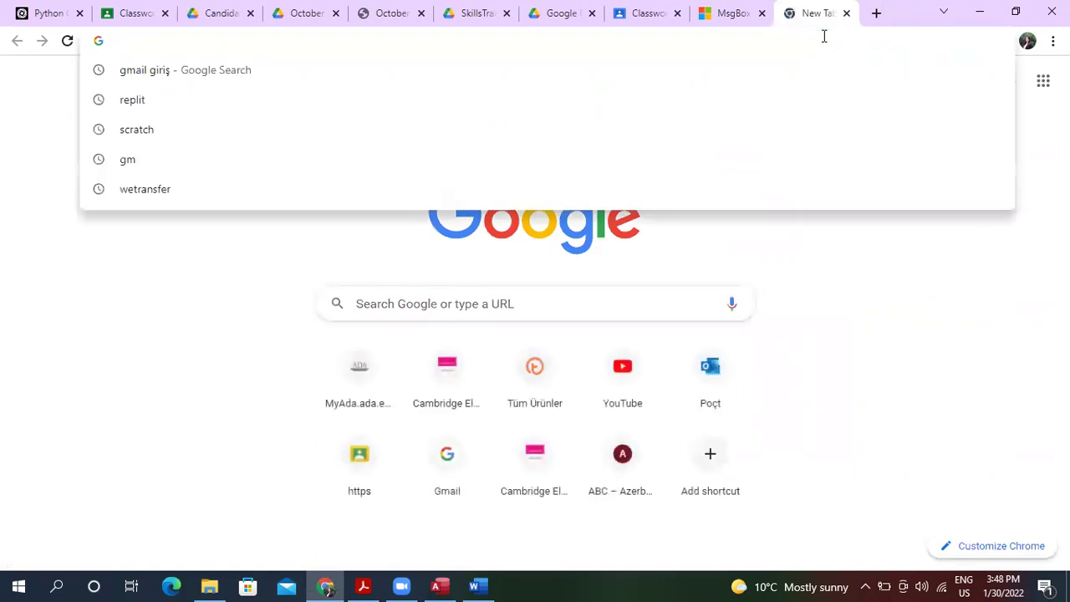
pyautogui.write('Vb')
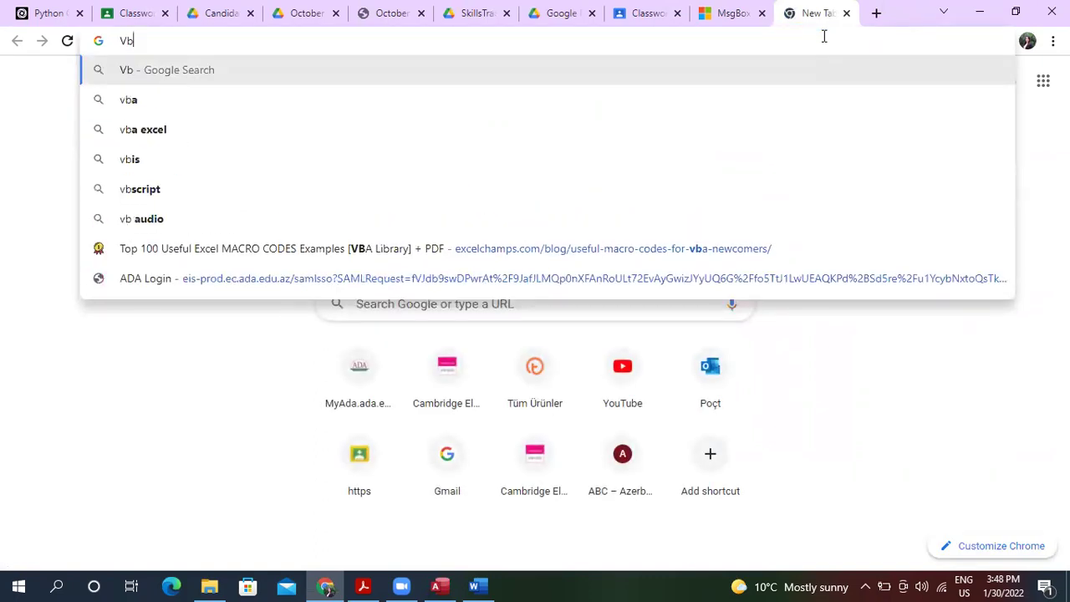
pyautogui.write('Yes')
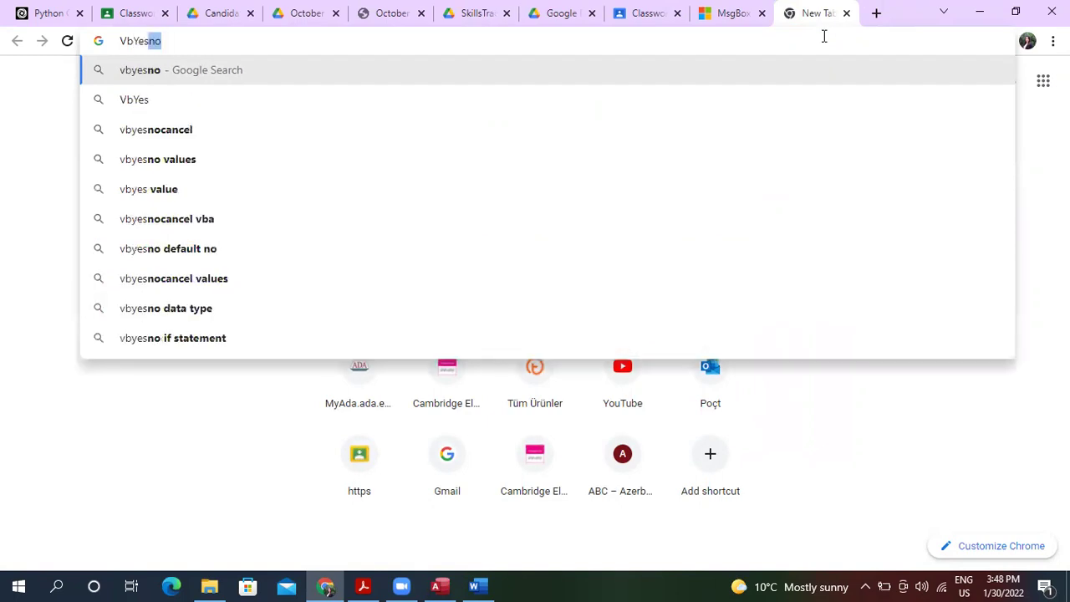
pyautogui.press('BackSpace')
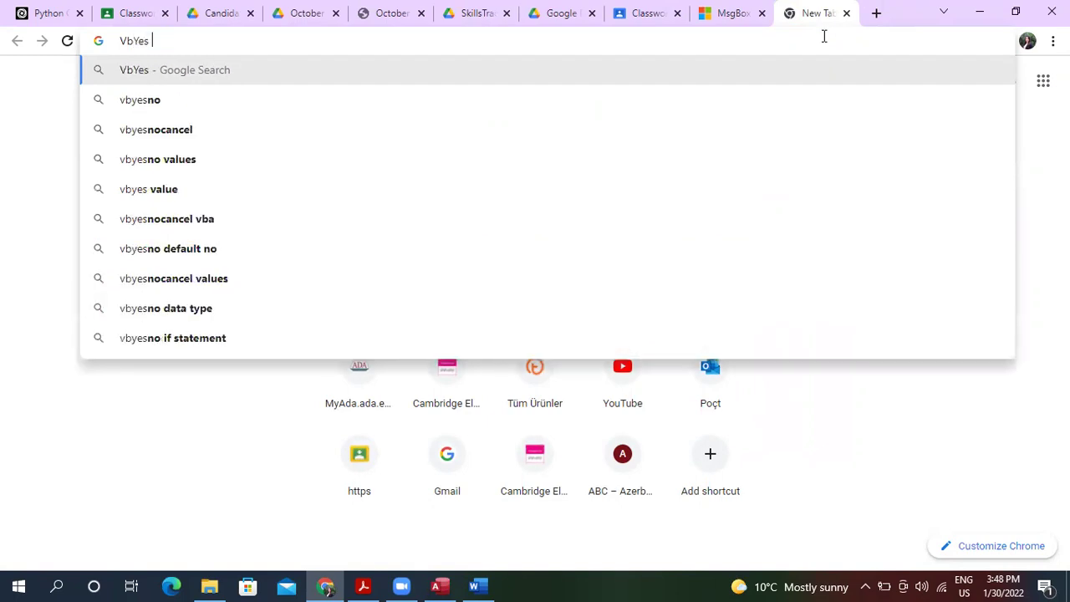
pyautogui.click(333, 102)
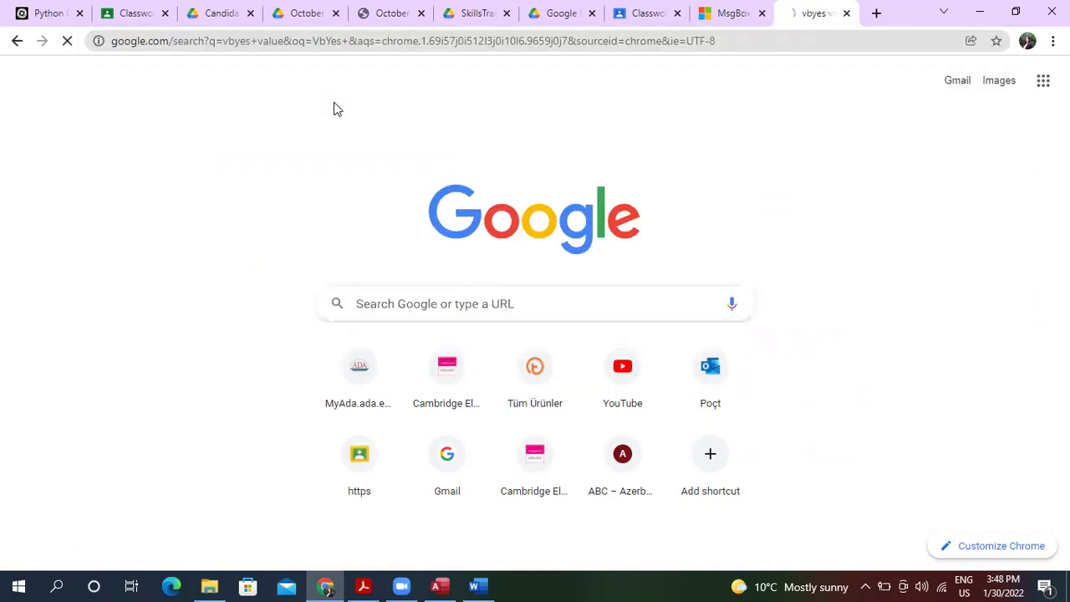
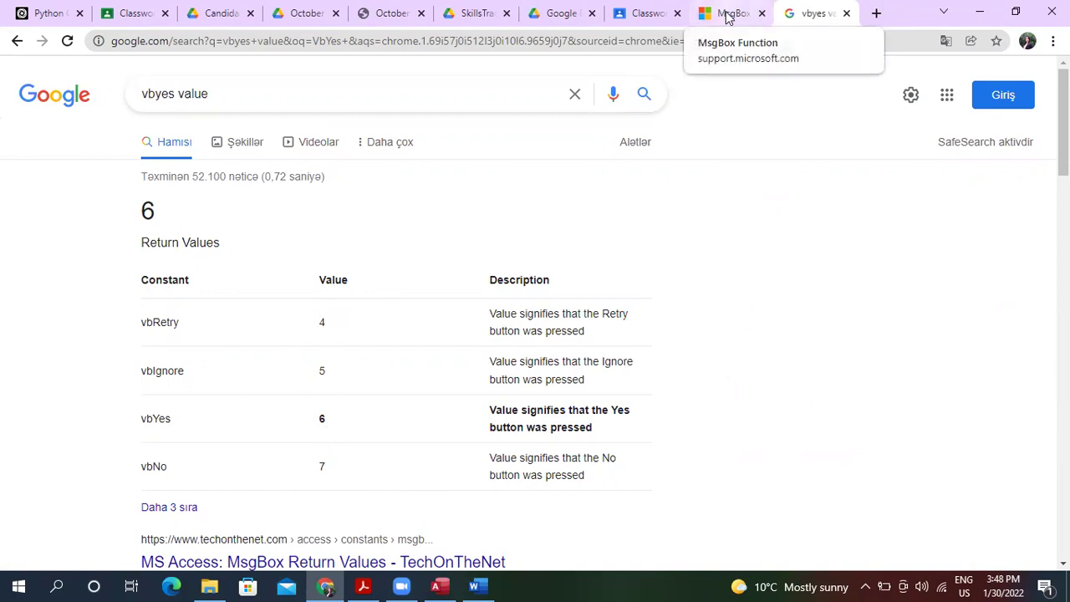
# Return to the Access macro editor after confirming a Yes answer returns 6.
pyautogui.click(436, 587)
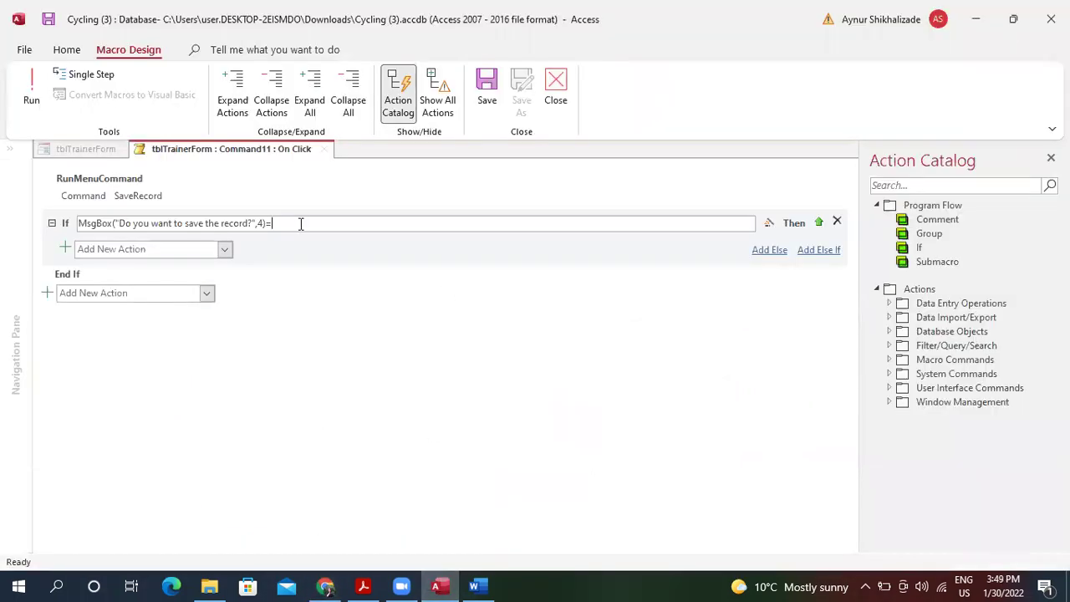
# Complete the If condition with =6 so it tests for a Yes answer.
pyautogui.write('6')
pyautogui.click(975, 18)
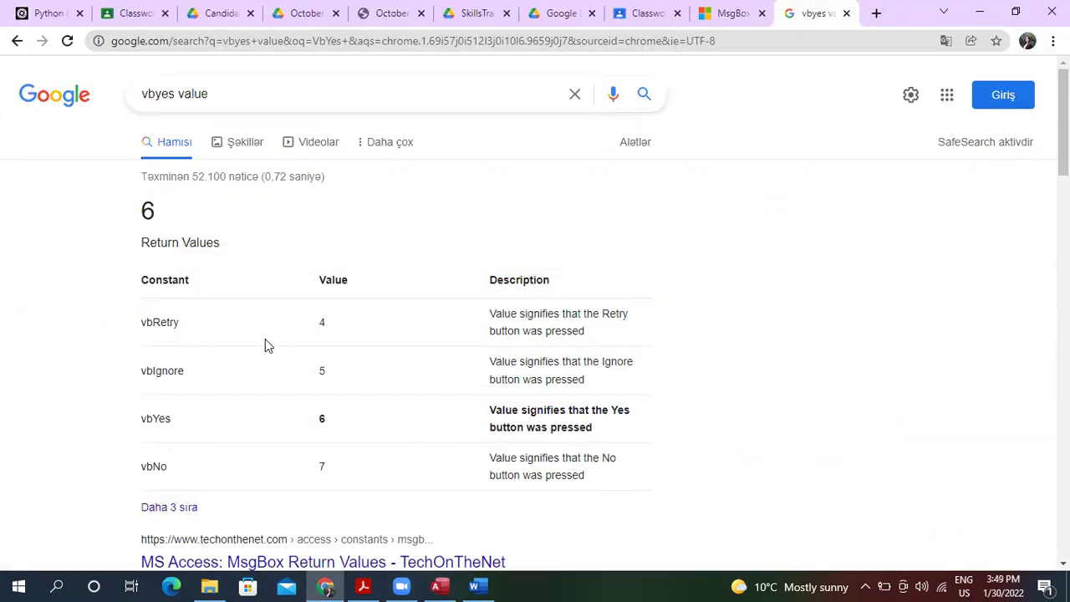
pyautogui.click(975, 11)
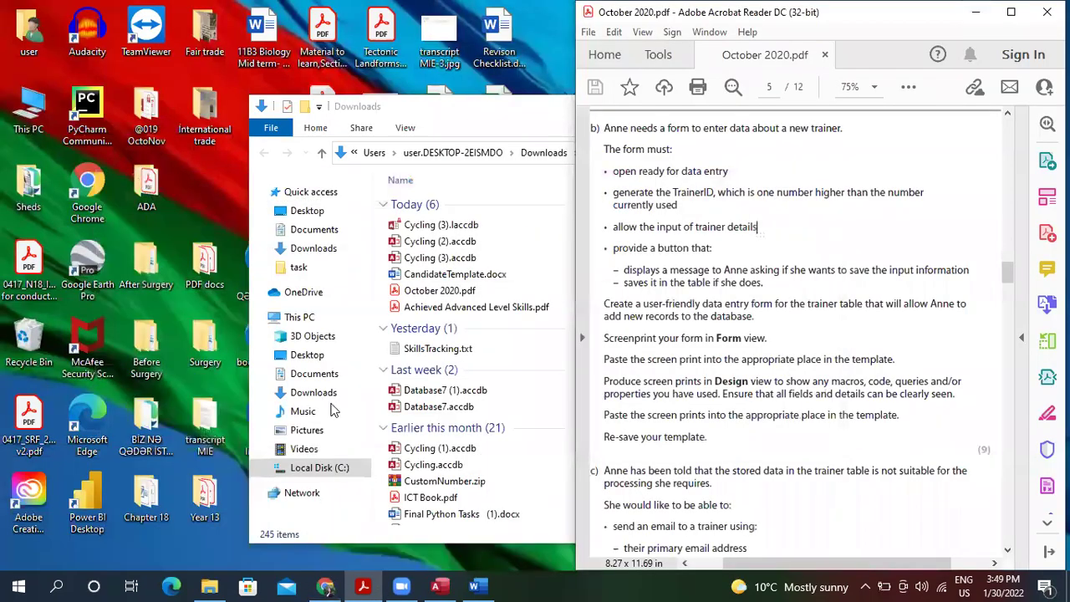
pyautogui.click(428, 585)
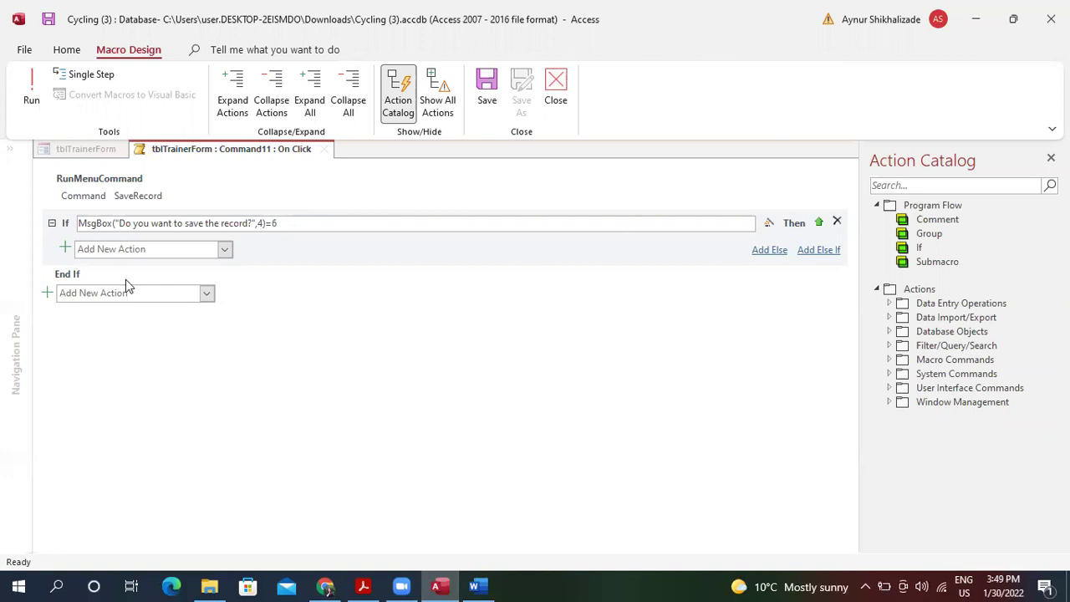
# Add a SaveRecord action inside the If block.
pyautogui.click(224, 249)
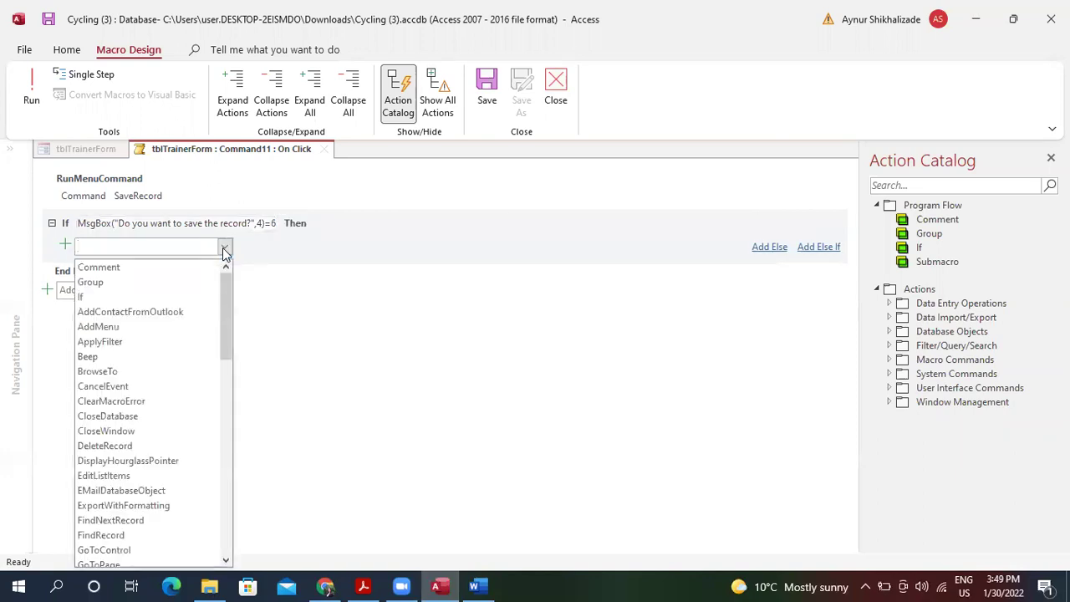
pyautogui.write('sa')
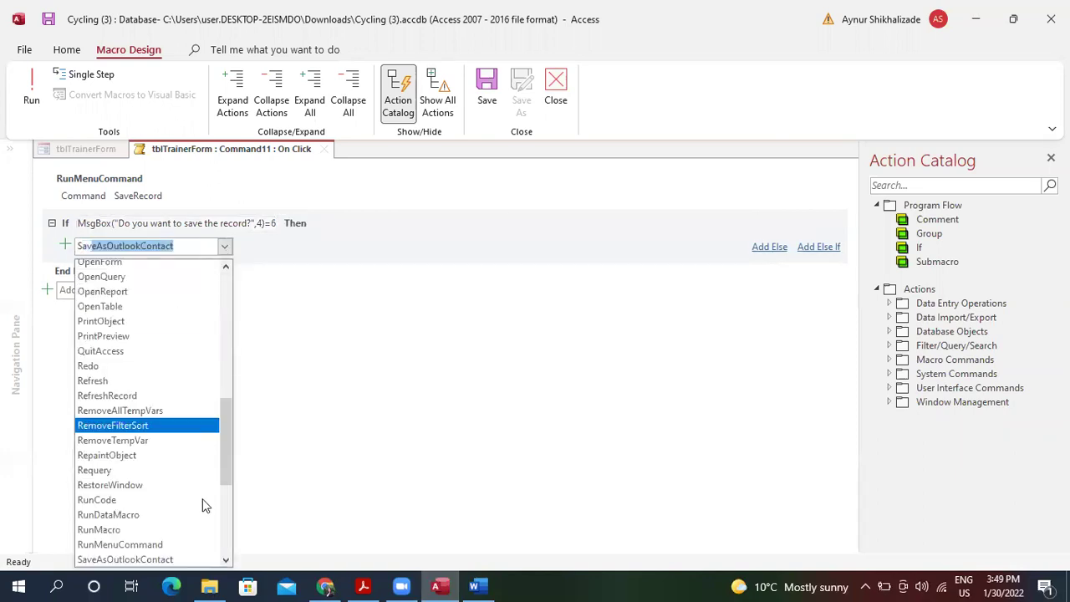
pyautogui.moveTo(227, 466); pyautogui.dragTo(228, 479)
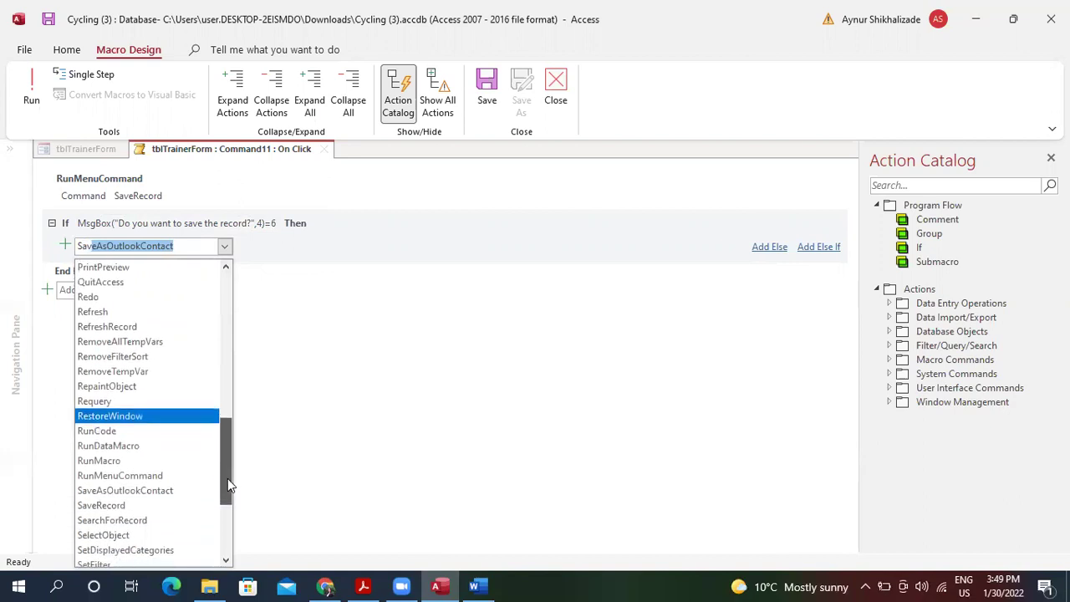
pyautogui.click(172, 506)
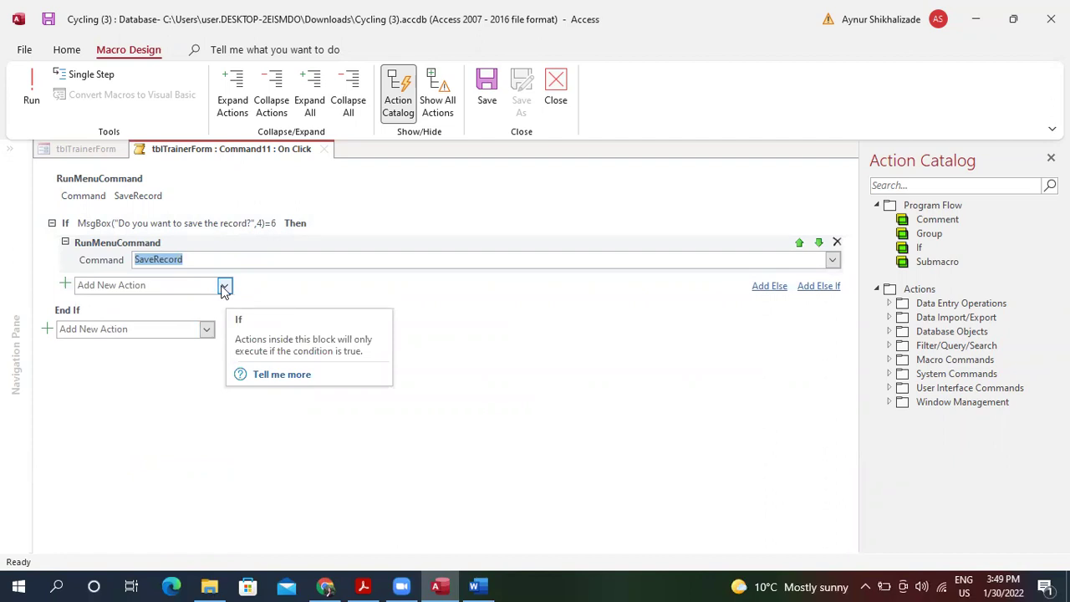
# Add an Else branch, trying a CloseWindow action there and then removing it.
pyautogui.click(769, 287)
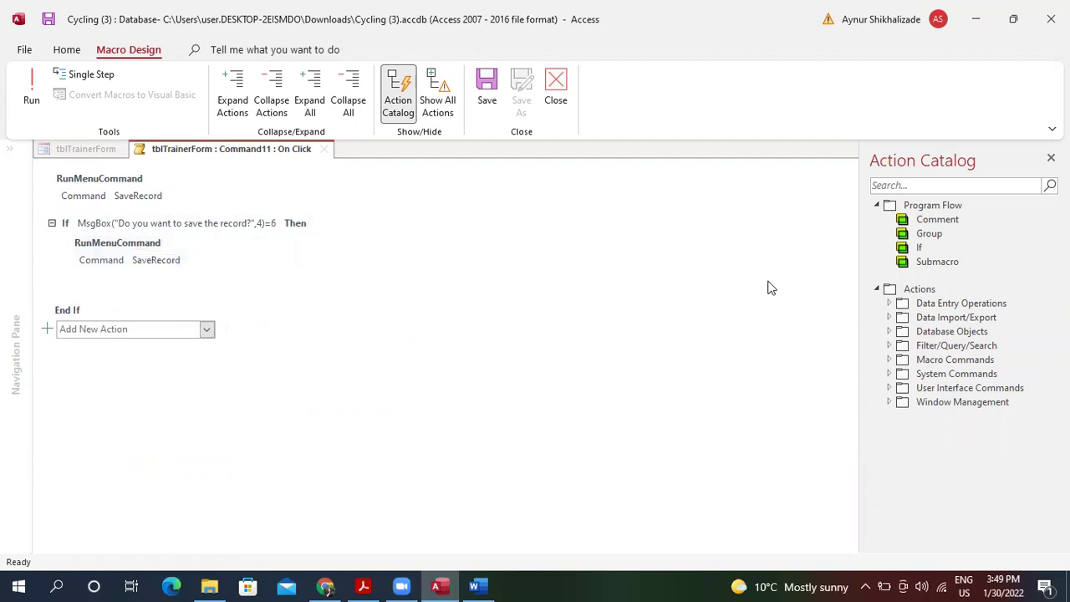
pyautogui.click(225, 312)
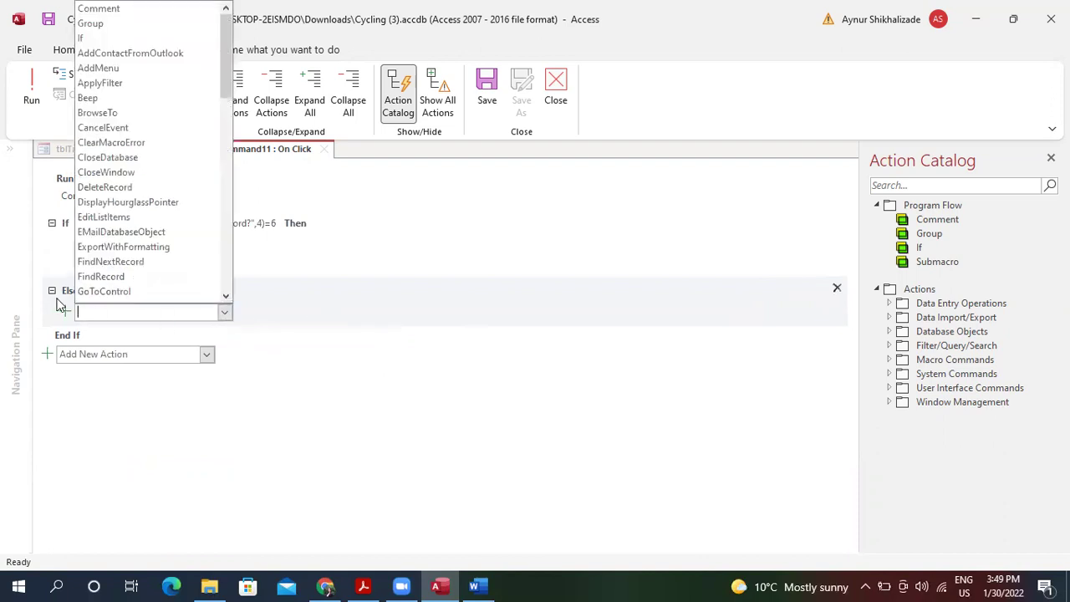
pyautogui.write('Cl')
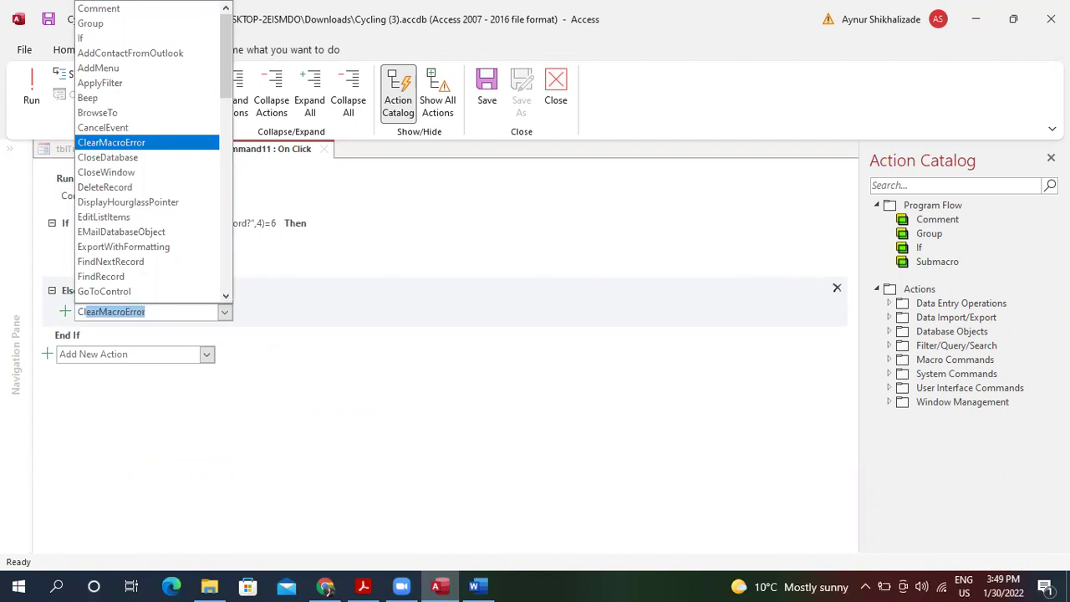
pyautogui.write('oseDatabase')
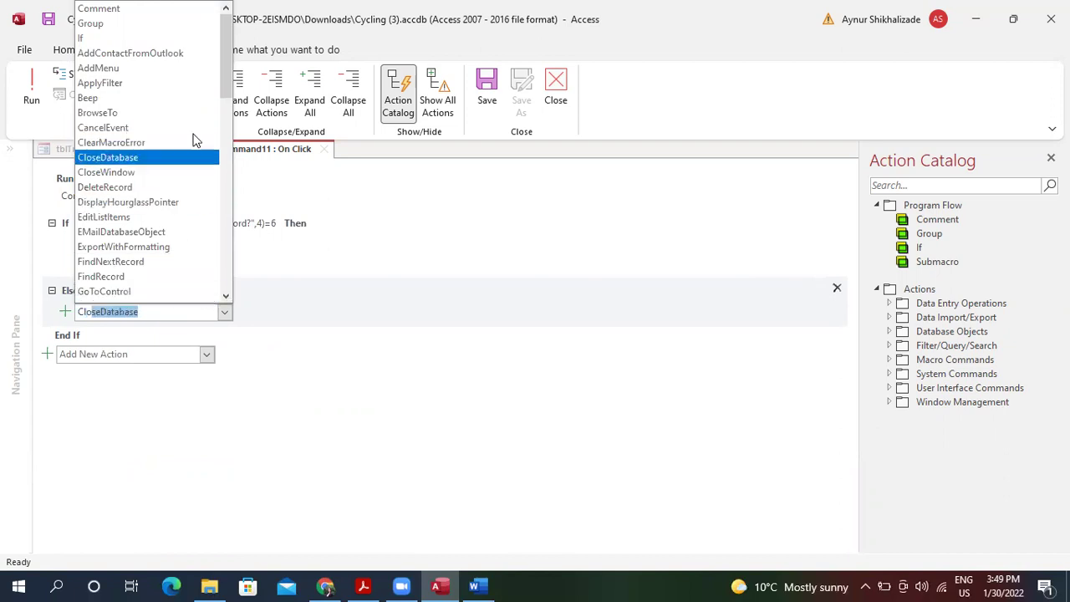
pyautogui.click(167, 172)
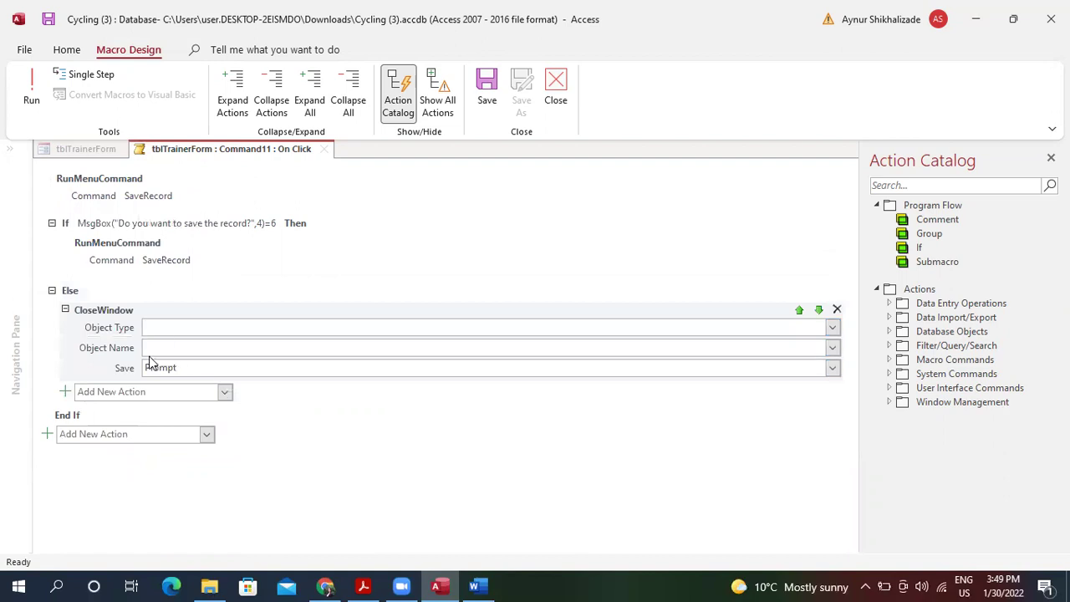
pyautogui.click(833, 329)
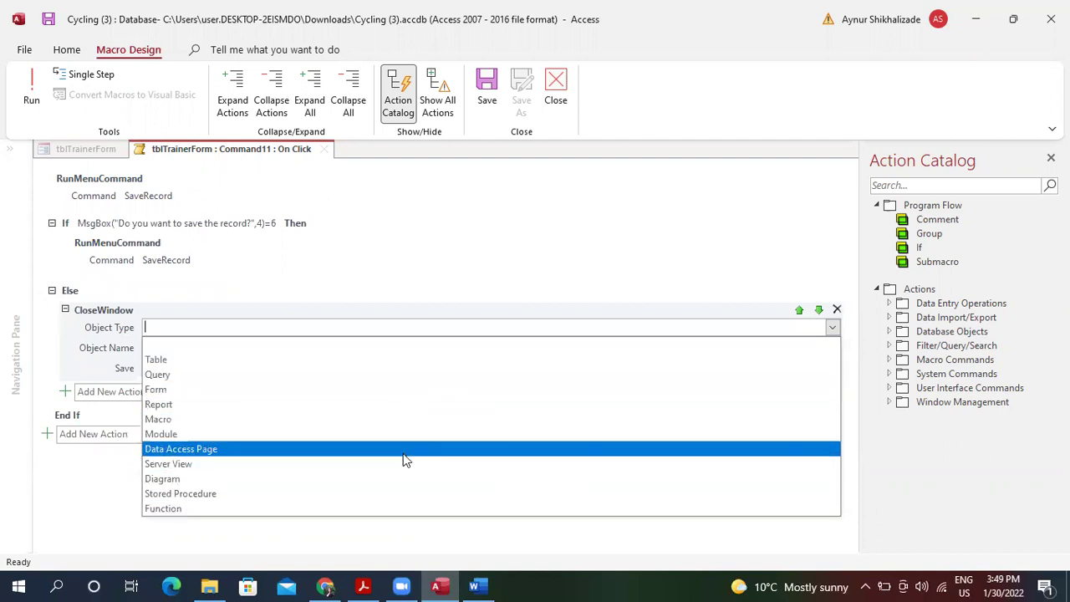
pyautogui.click(340, 509)
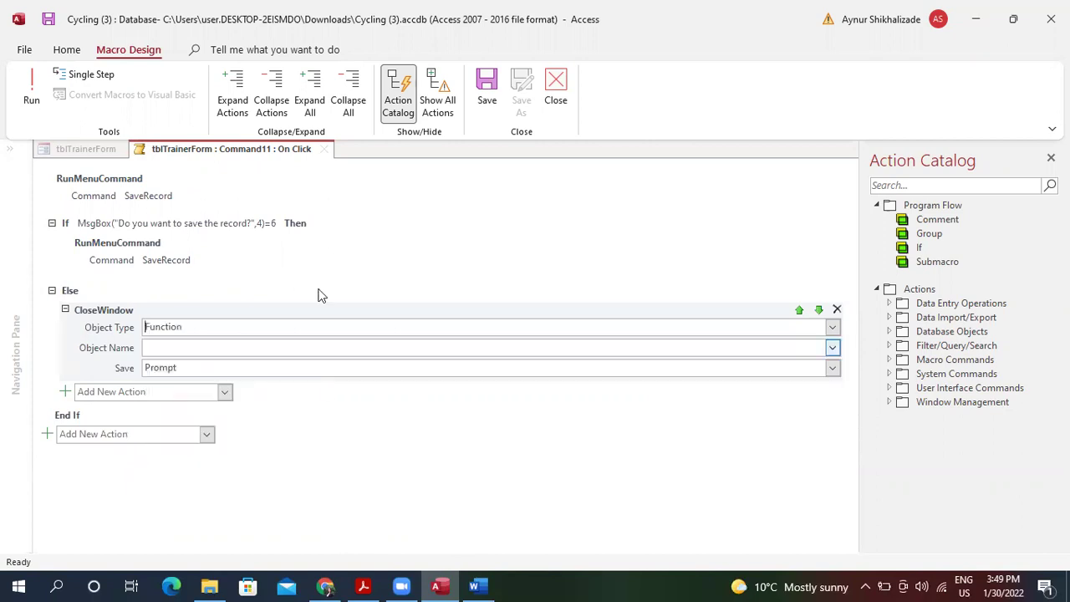
pyautogui.click(298, 348)
pyautogui.click(832, 349)
pyautogui.click(801, 327)
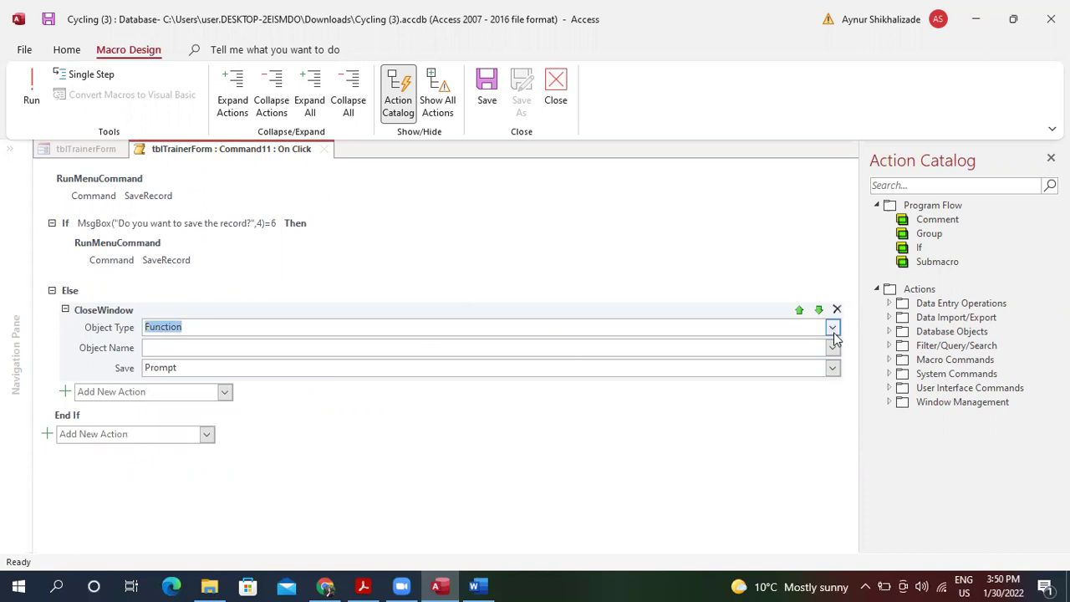
pyautogui.click(832, 327)
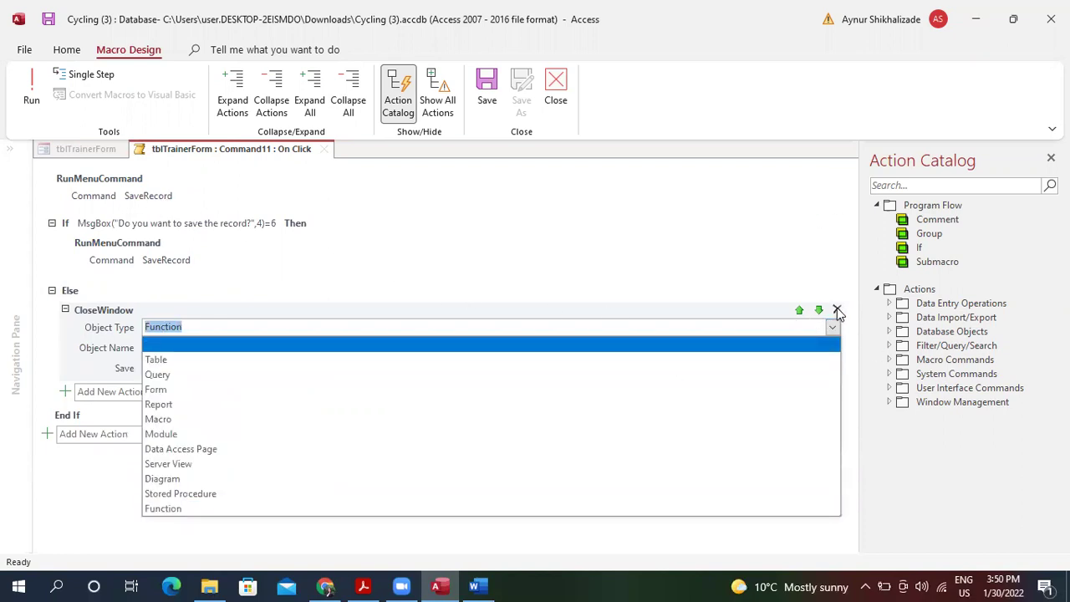
pyautogui.click(837, 310)
# Put a CancelEvent action in the Else branch.
pyautogui.click(224, 316)
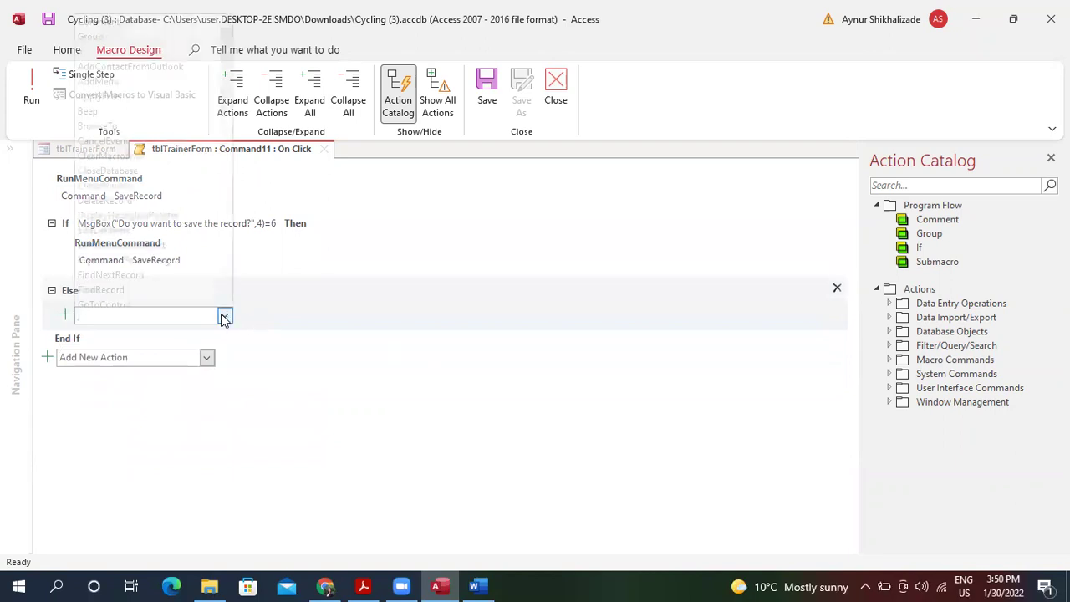
pyautogui.write('l')
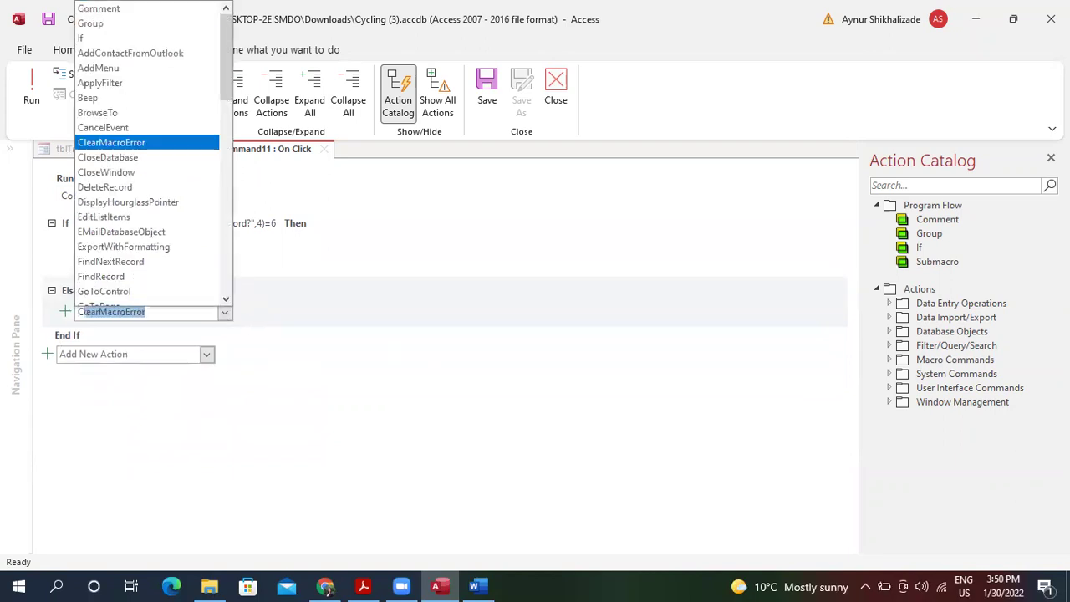
pyautogui.write('oseDatabase')
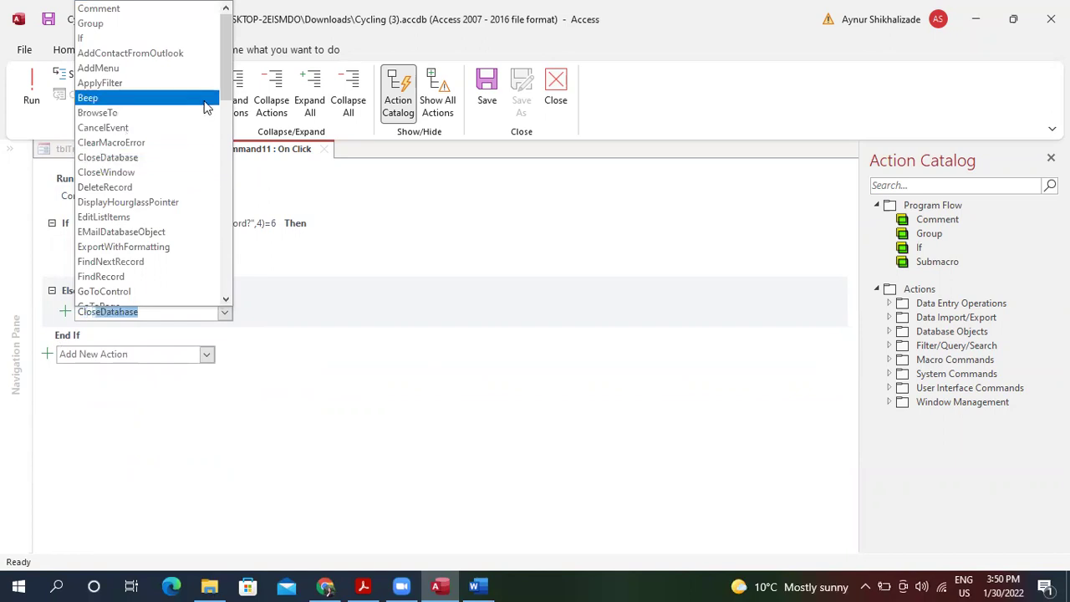
pyautogui.click(190, 128)
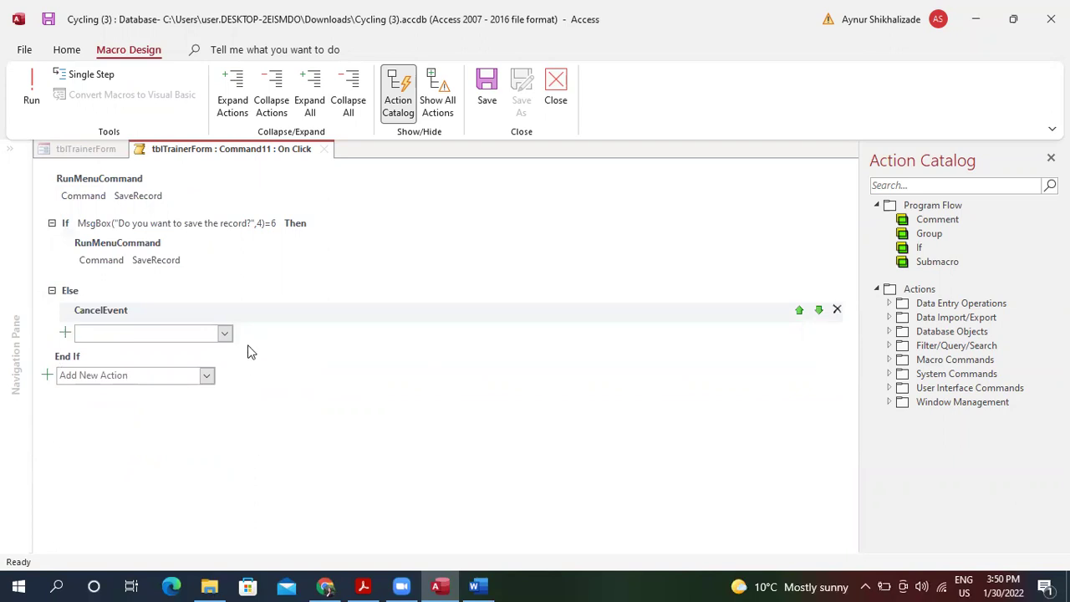
pyautogui.click(722, 370)
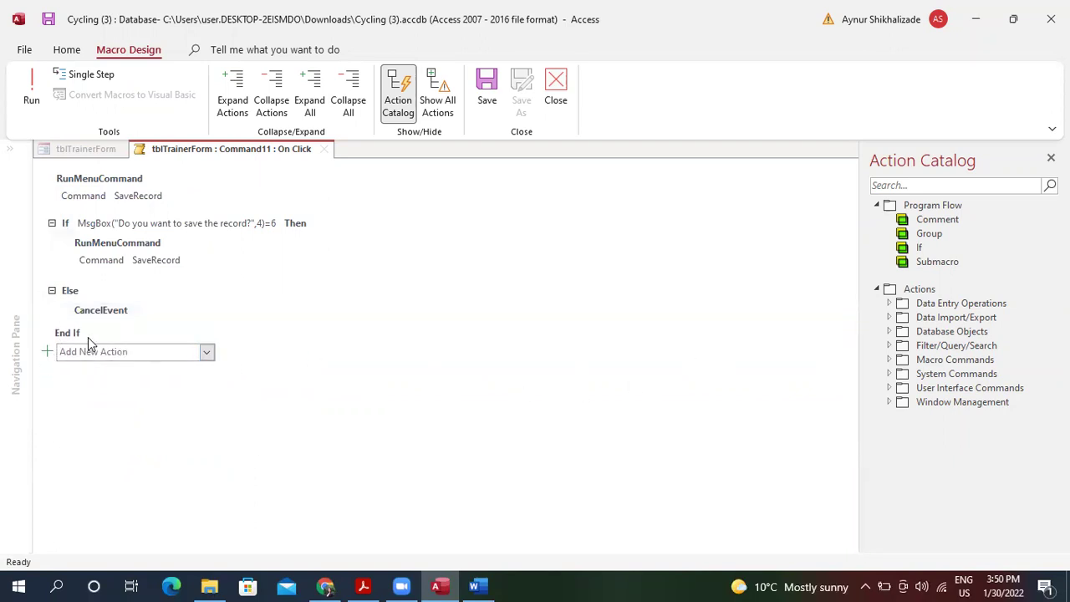
# Save and close the click macro, then start a new record in tblTrainerForm's Form View.
pyautogui.click(490, 88)
pyautogui.click(556, 86)
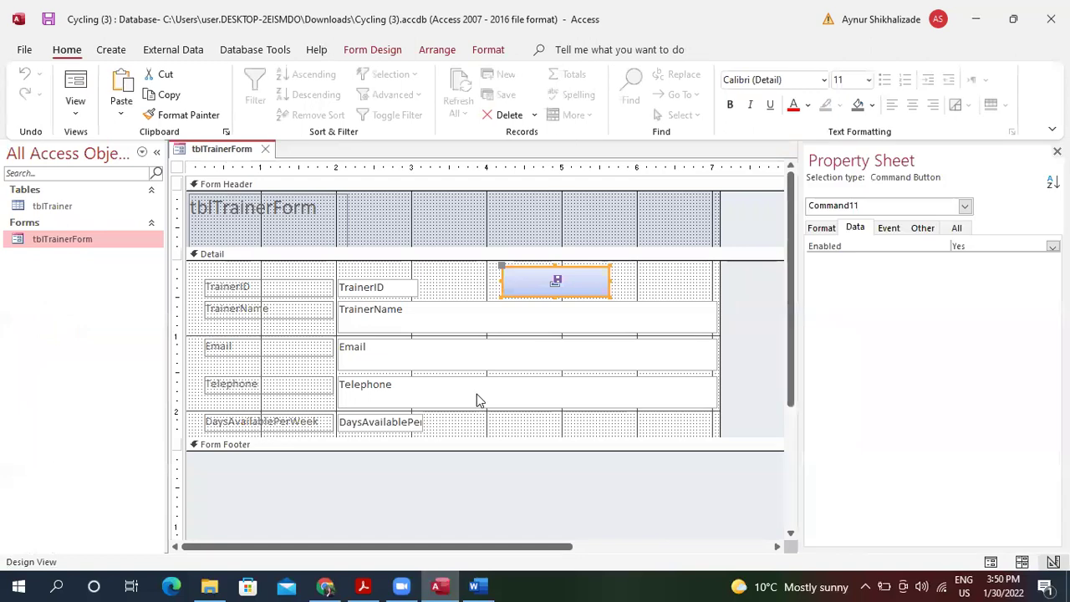
pyautogui.click(75, 83)
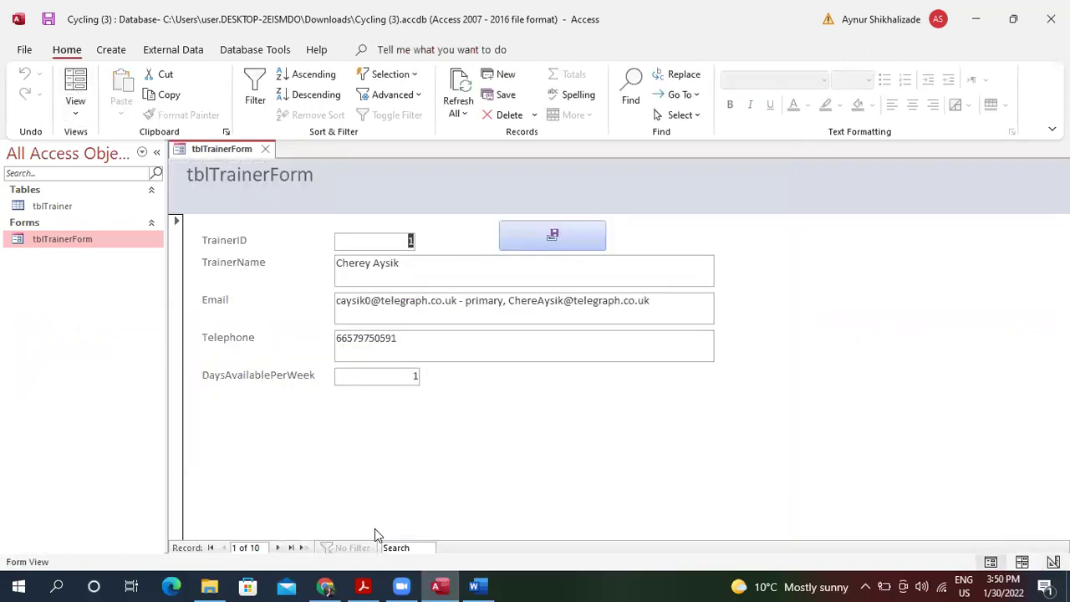
pyautogui.click(304, 548)
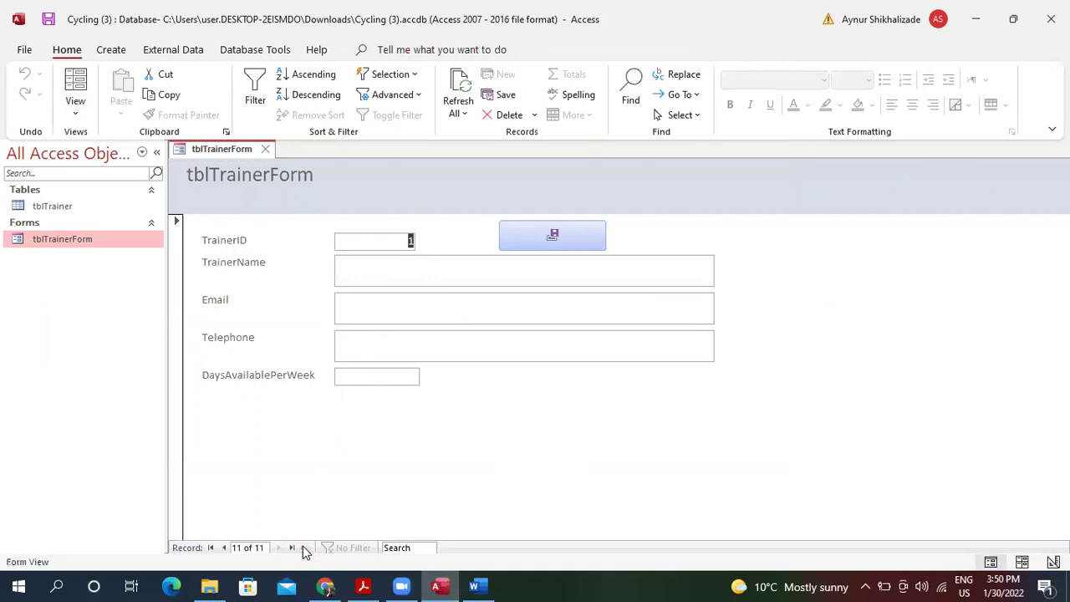
# Refresh all data and open the tblTrainer table with its 10 trainers.
pyautogui.click(461, 94)
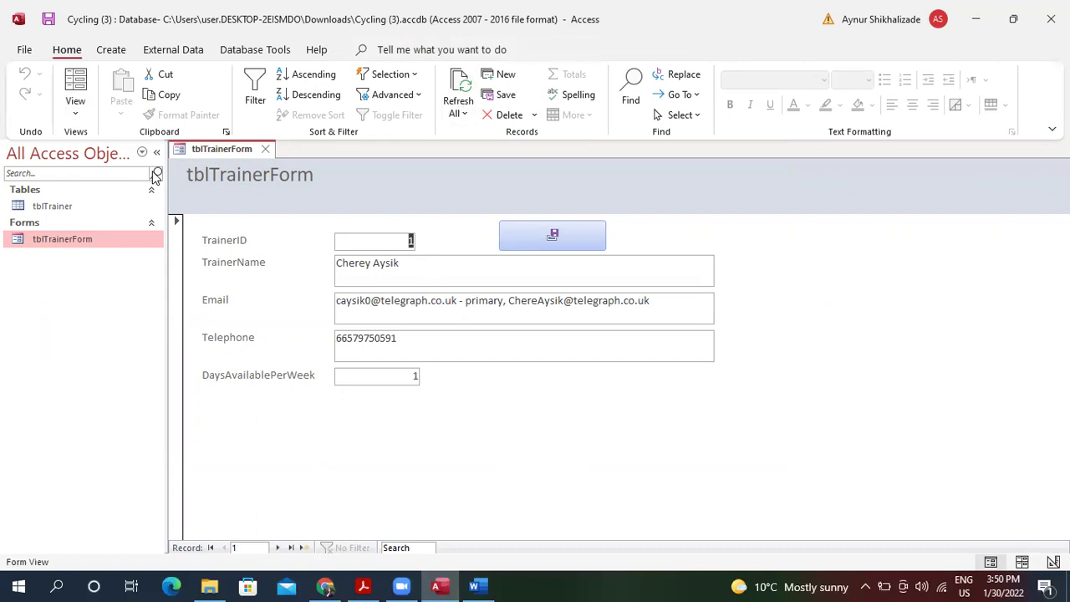
pyautogui.click(91, 212)
pyautogui.doubleClick(91, 209)
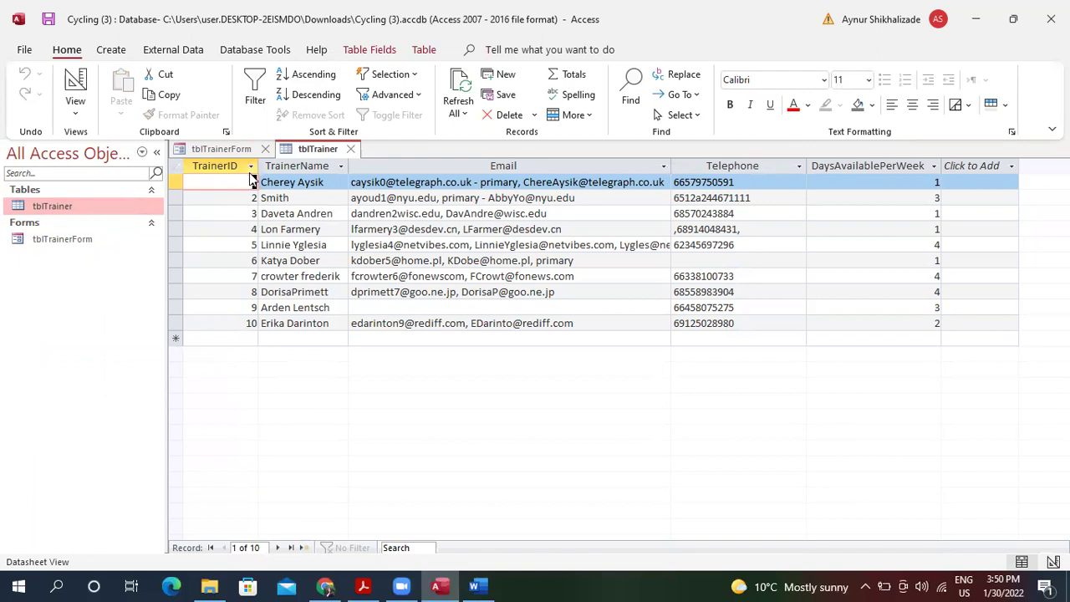
# Sort tblTrainer by TrainerID descending so trainer 10 is on top, and refresh.
pyautogui.click(251, 166)
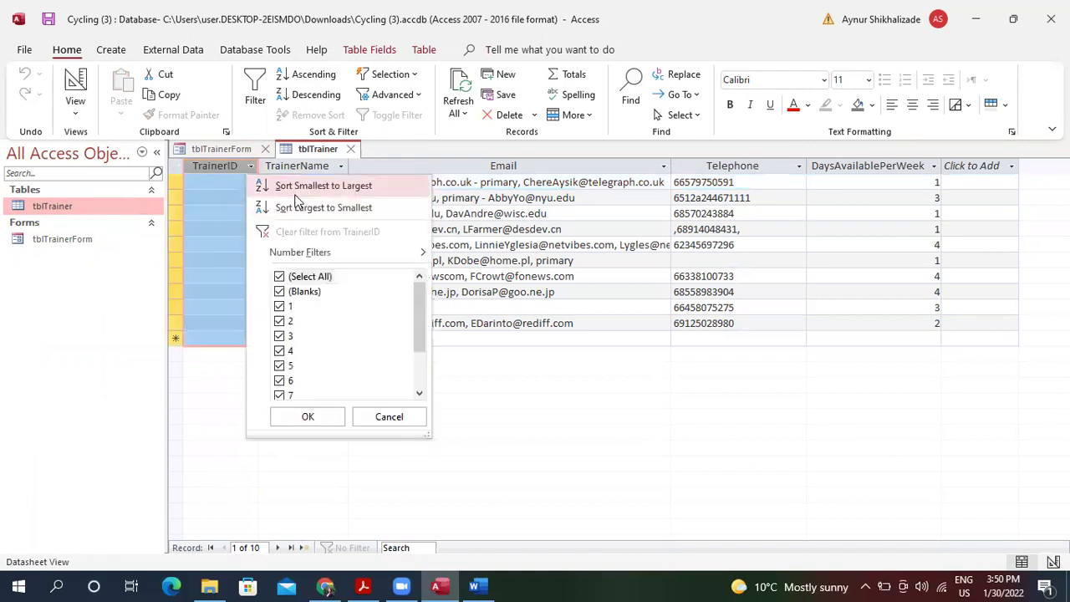
pyautogui.click(294, 189)
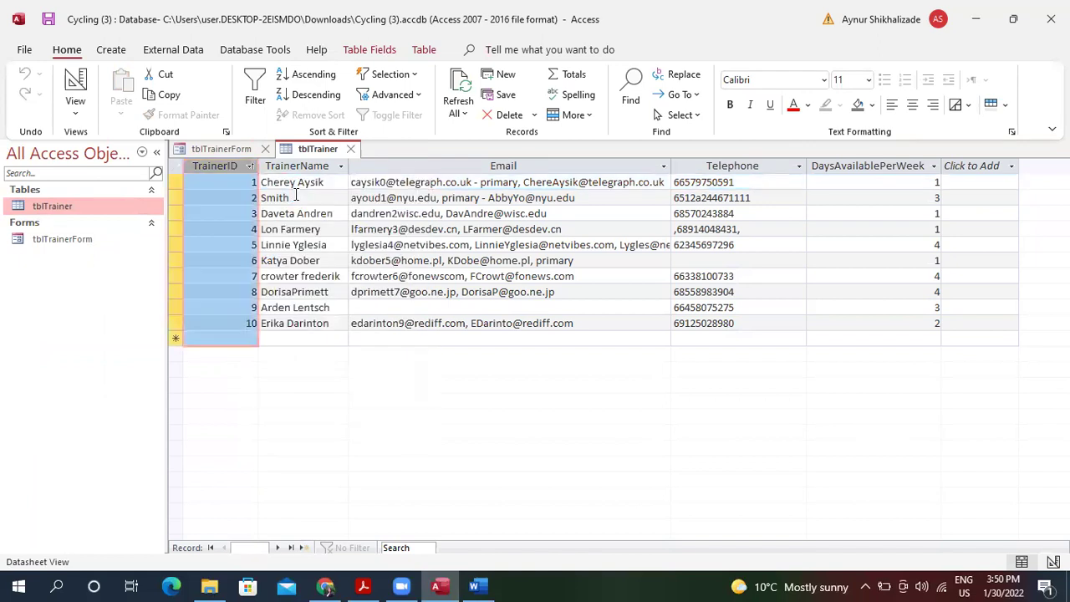
pyautogui.click(249, 167)
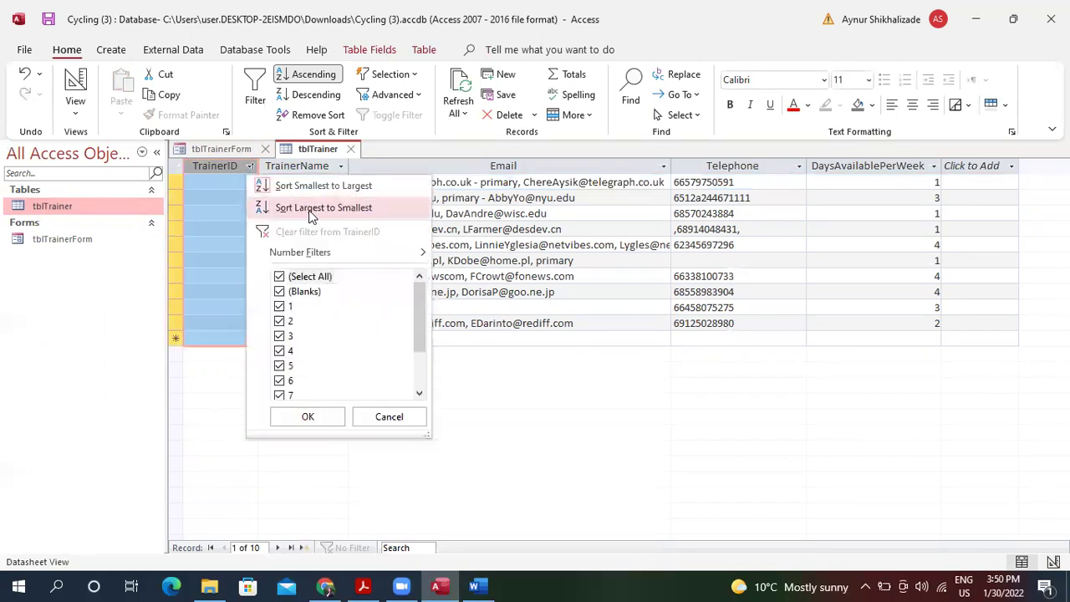
pyautogui.click(322, 207)
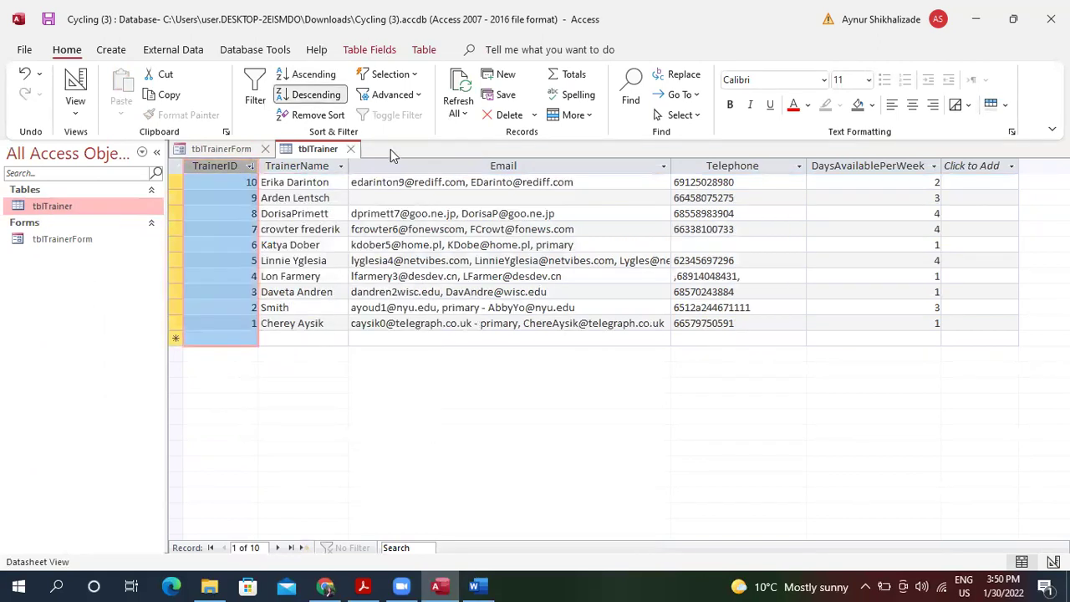
pyautogui.click(472, 79)
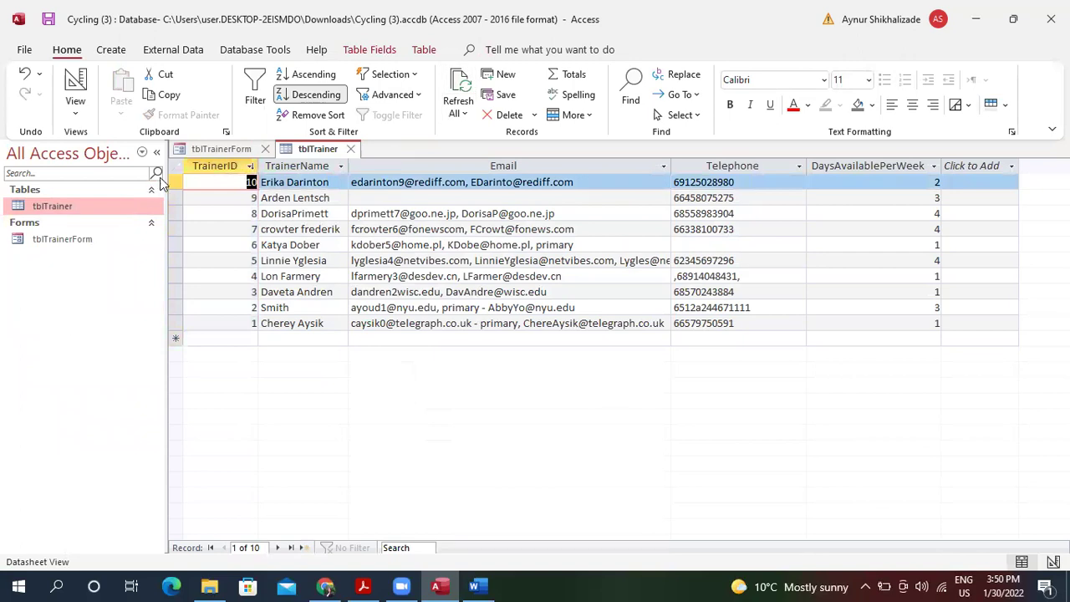
# Refresh the trainer form and start blank record 11, then return to tblTrainer.
pyautogui.click(217, 149)
pyautogui.click(466, 83)
pyautogui.click(456, 102)
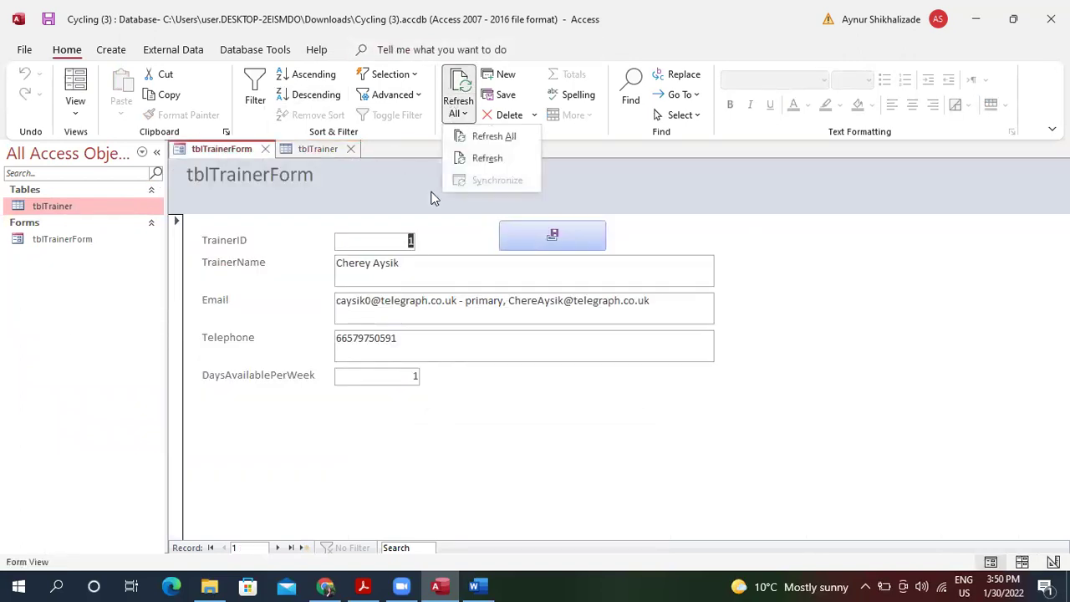
pyautogui.click(476, 147)
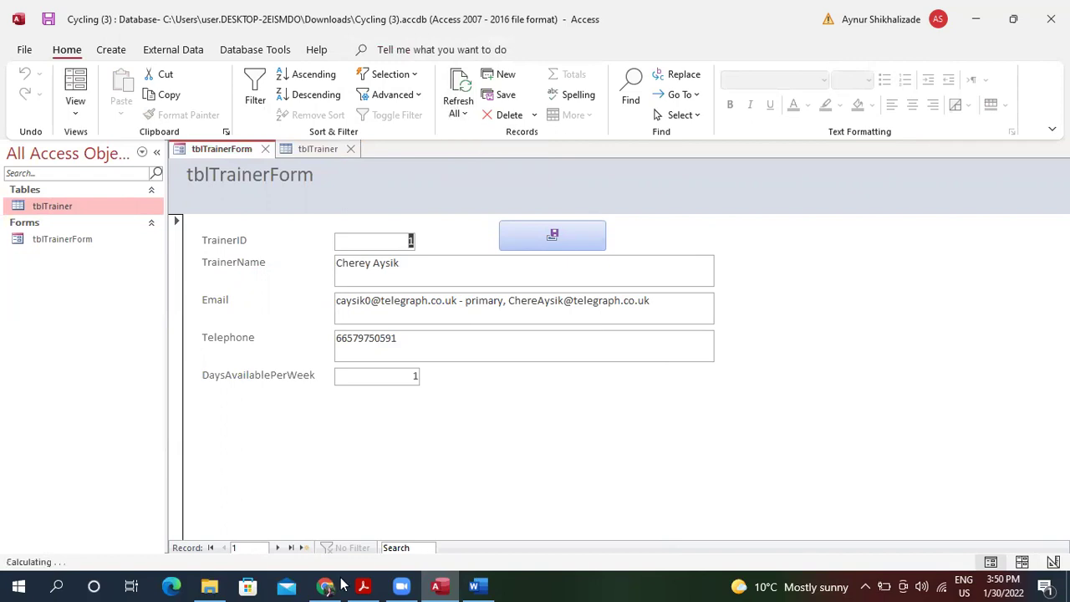
pyautogui.click(304, 548)
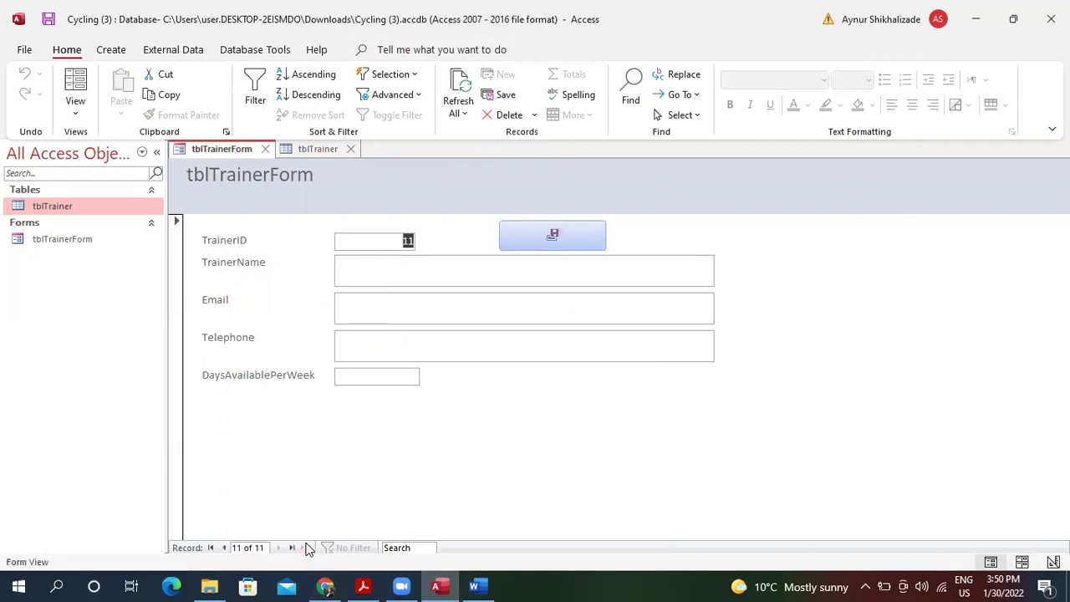
pyautogui.click(368, 271)
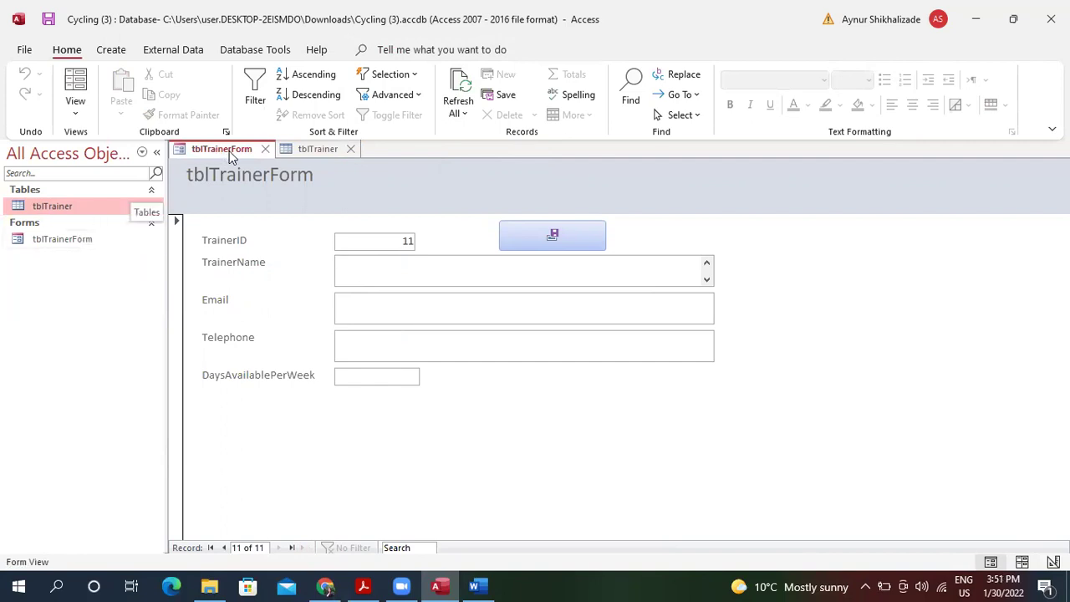
pyautogui.click(304, 150)
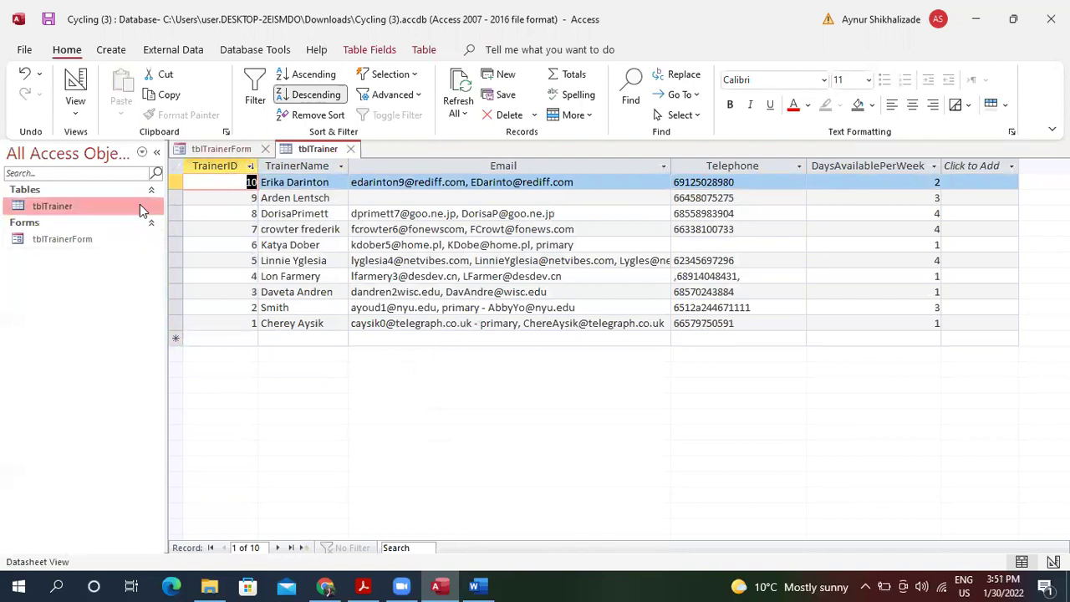
pyautogui.click(102, 242)
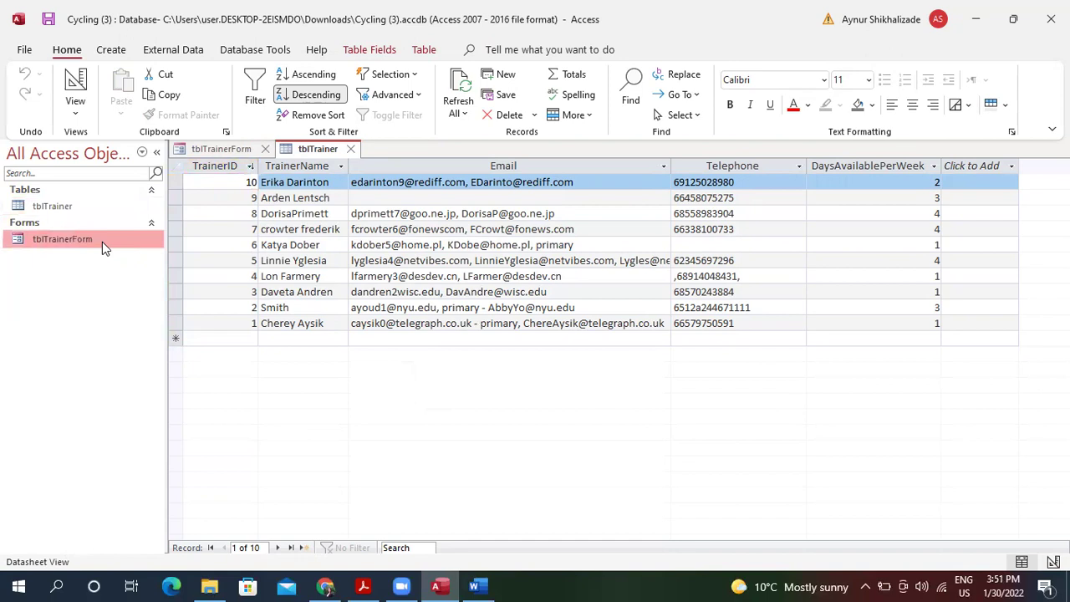
# Enter a trainer's name, e-mail, telephone and 3 days per week, saving with Yes.
pyautogui.doubleClick(102, 241)
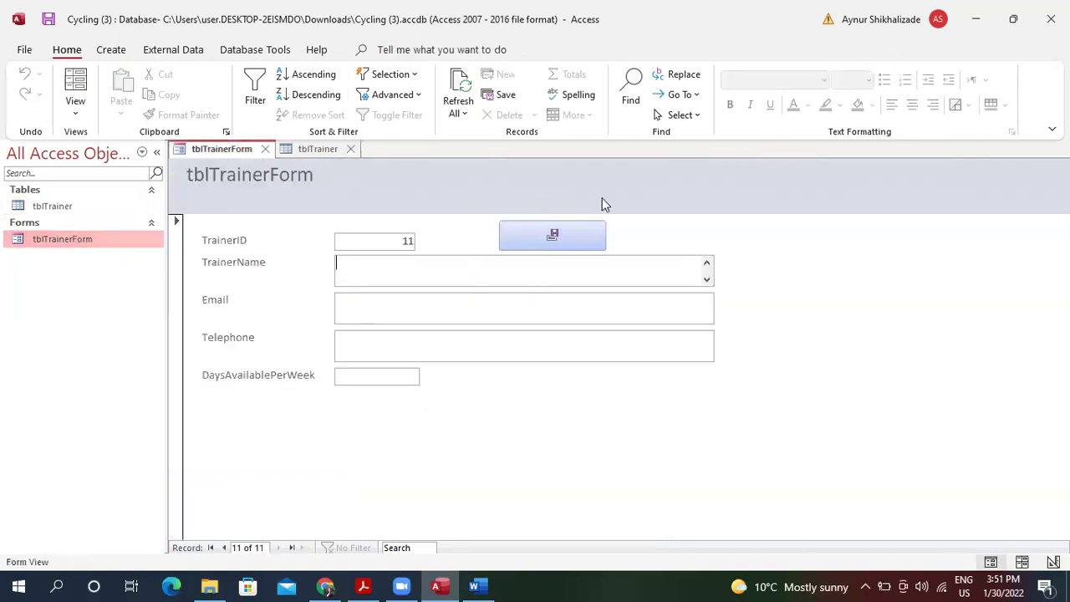
pyautogui.write('Shahla')
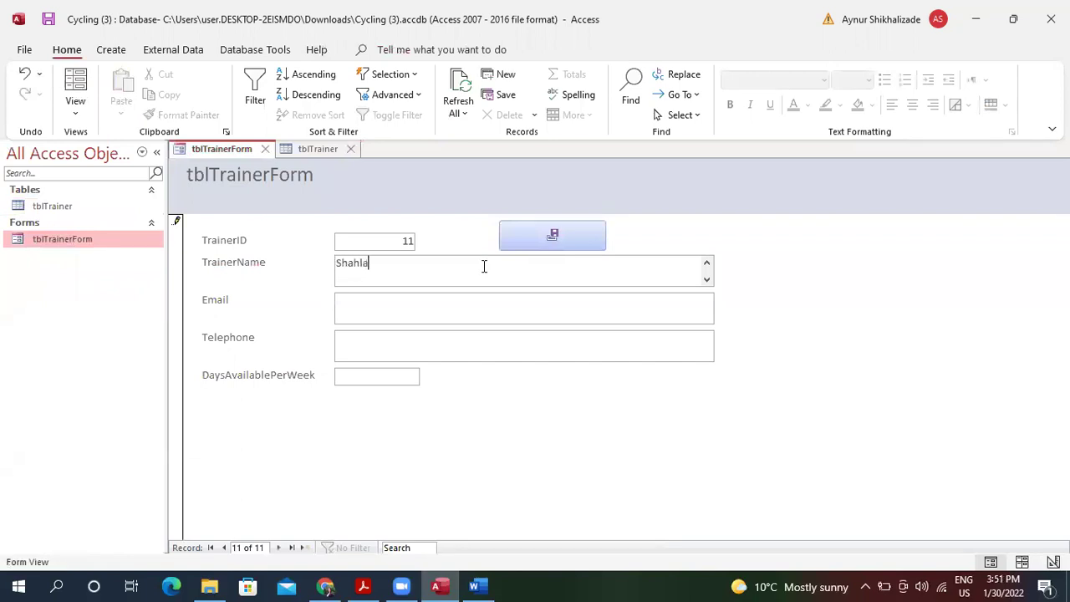
pyautogui.click(455, 301)
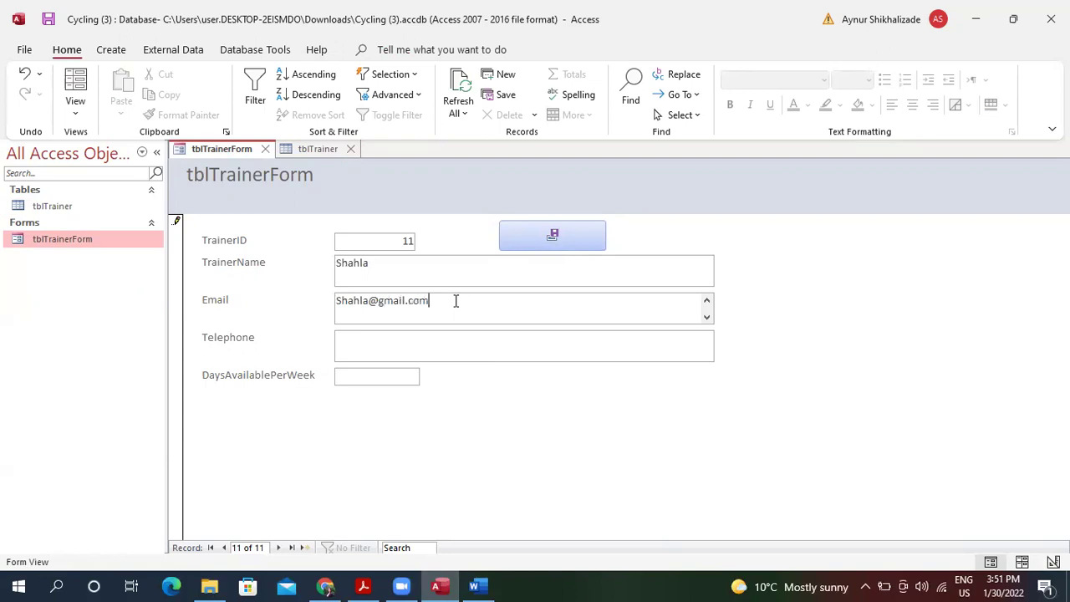
pyautogui.click(418, 346)
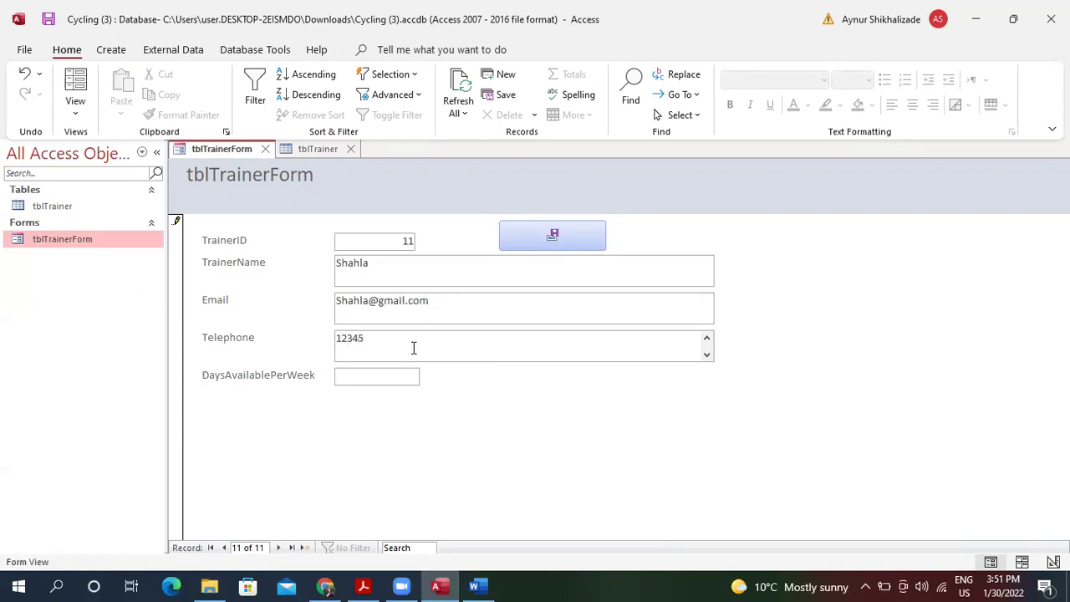
pyautogui.click(398, 378)
pyautogui.click(568, 236)
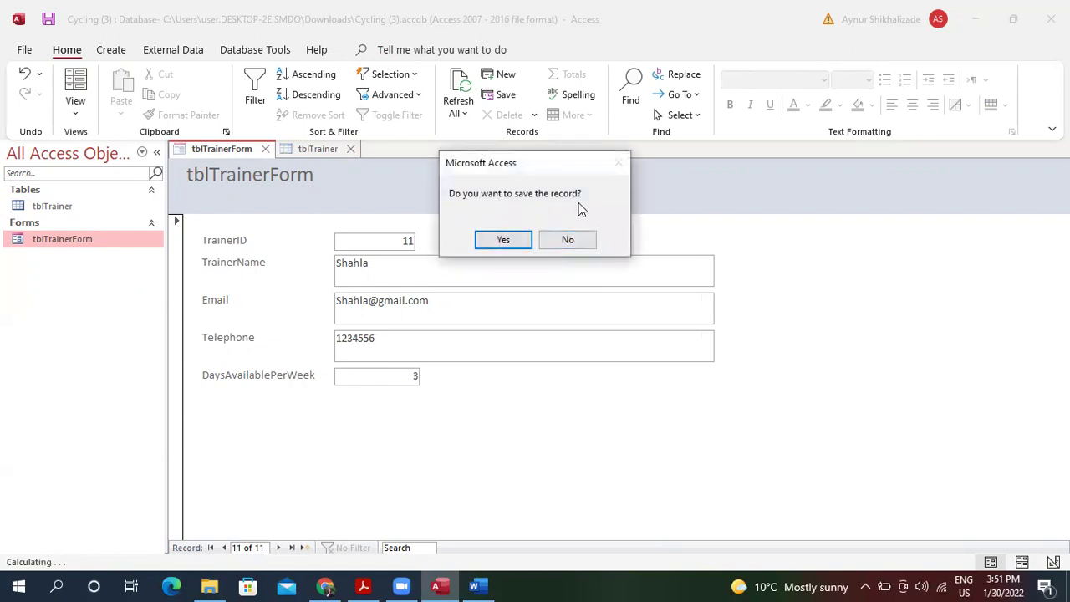
pyautogui.click(515, 240)
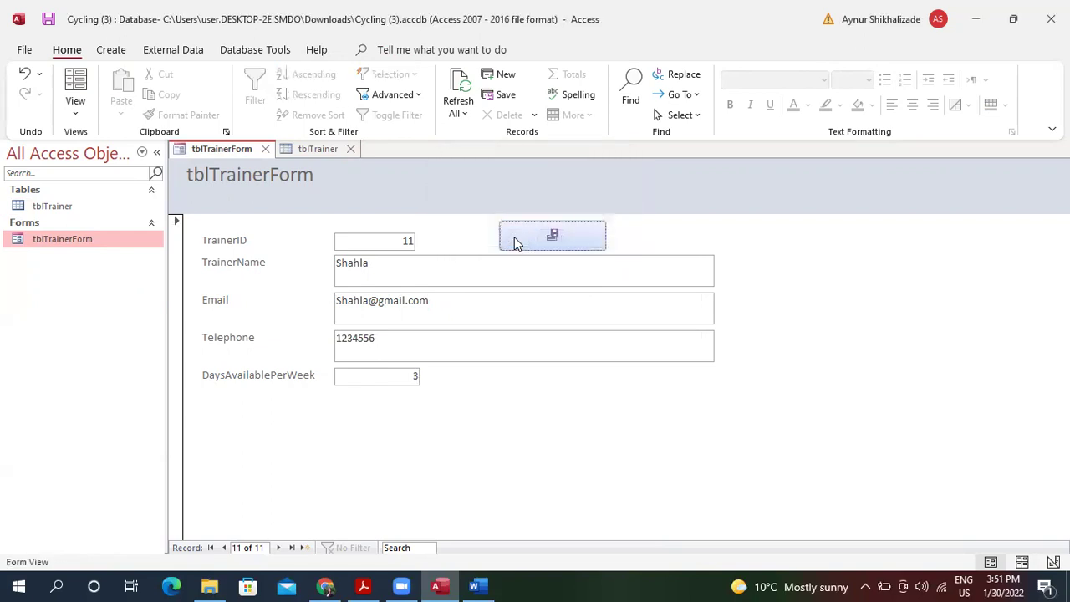
# Refresh tblTrainer to see trainer 11, then decline saving an empty record 12 on the form.
pyautogui.click(318, 149)
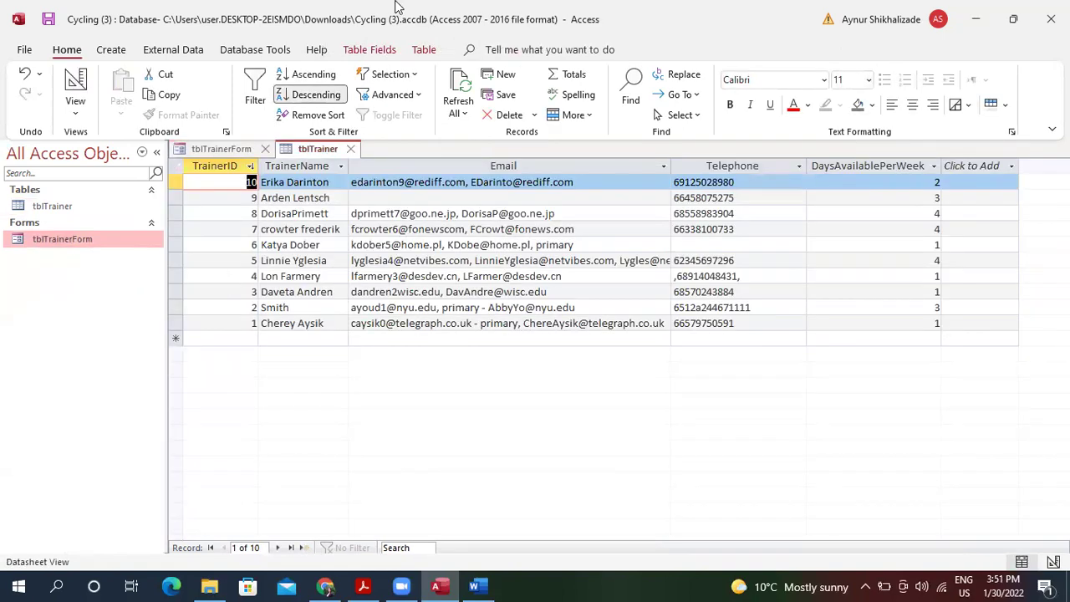
pyautogui.click(460, 83)
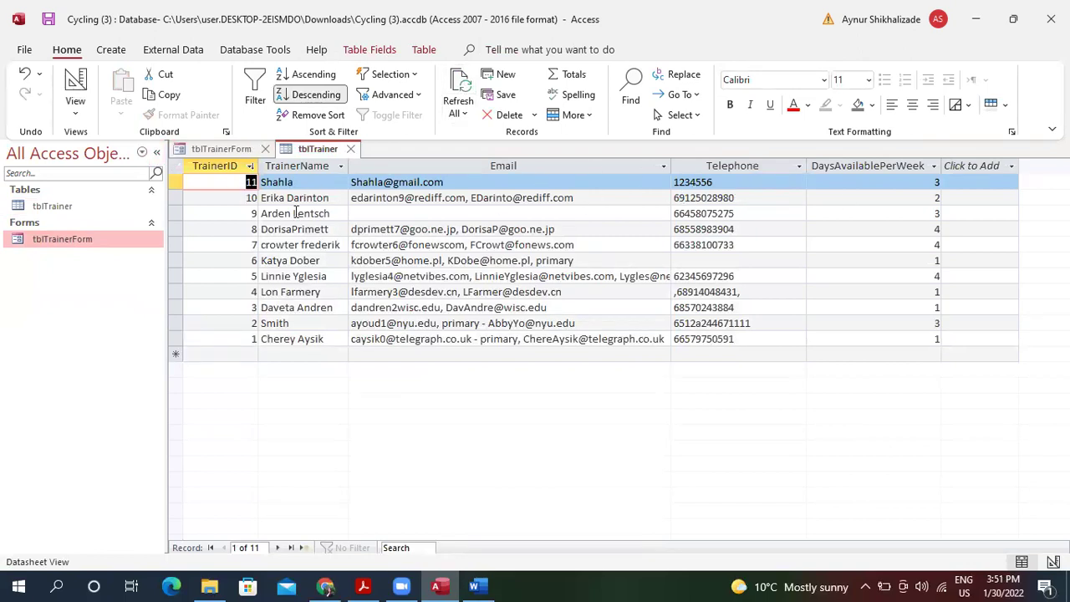
pyautogui.click(233, 151)
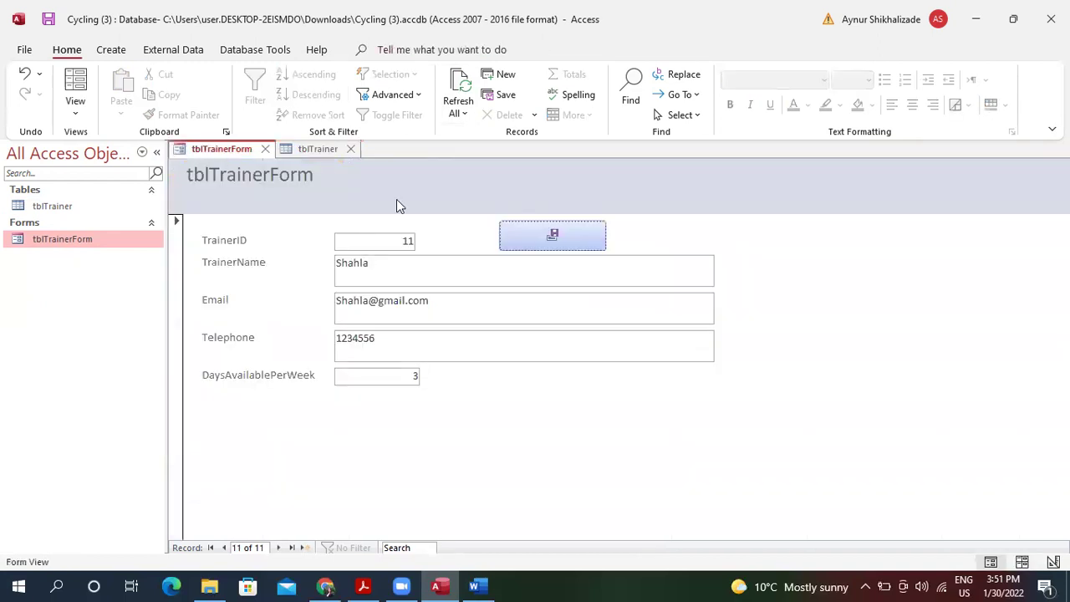
pyautogui.click(305, 550)
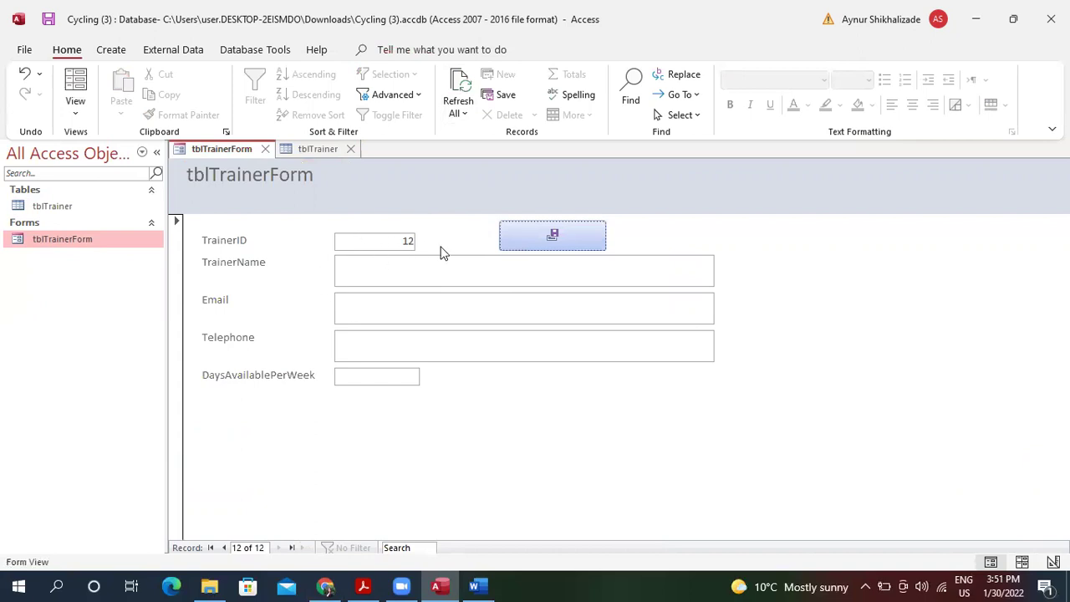
pyautogui.click(552, 233)
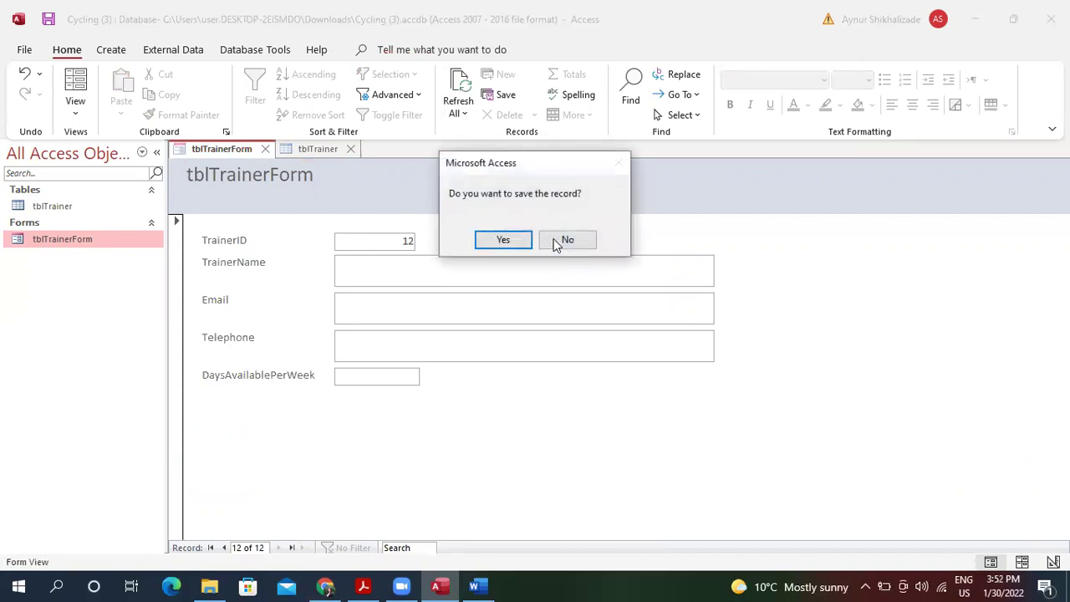
pyautogui.click(568, 240)
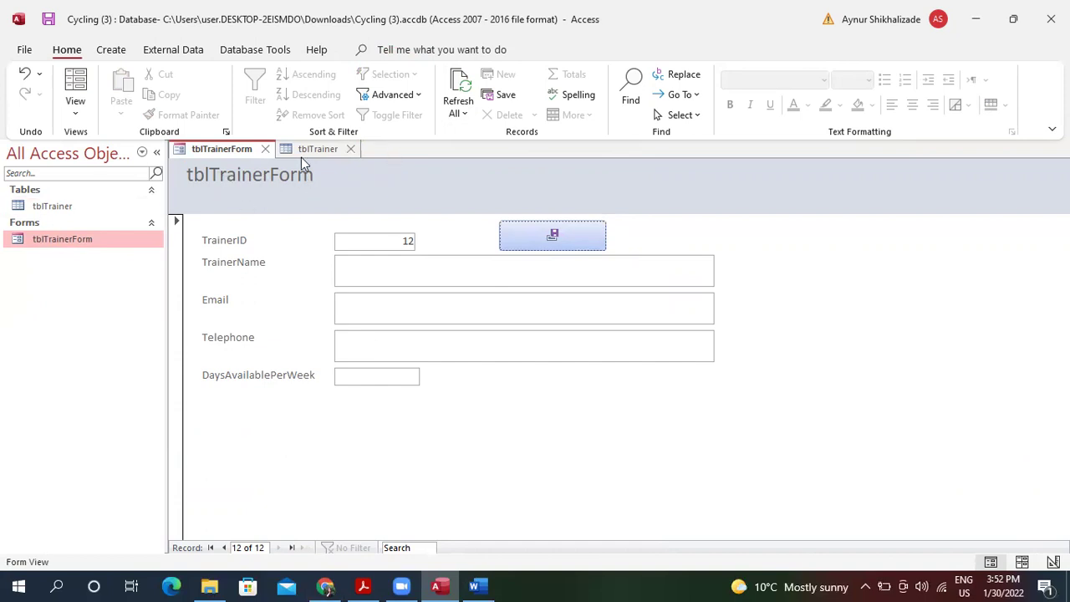
# Switch the form to Layout View and correct its title to 'Trainer Form'.
pyautogui.click(76, 107)
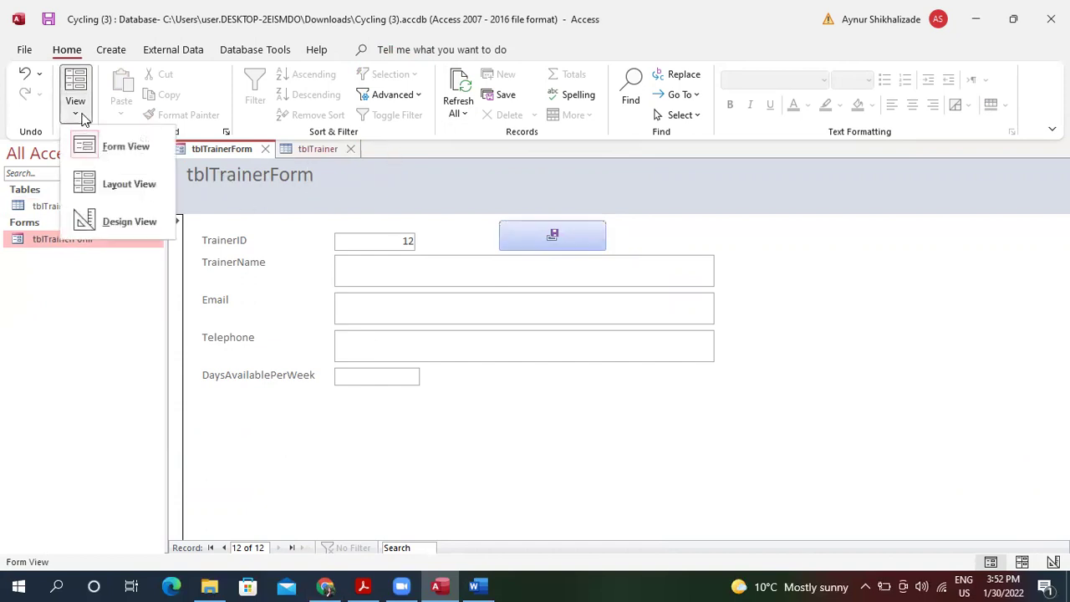
pyautogui.click(122, 186)
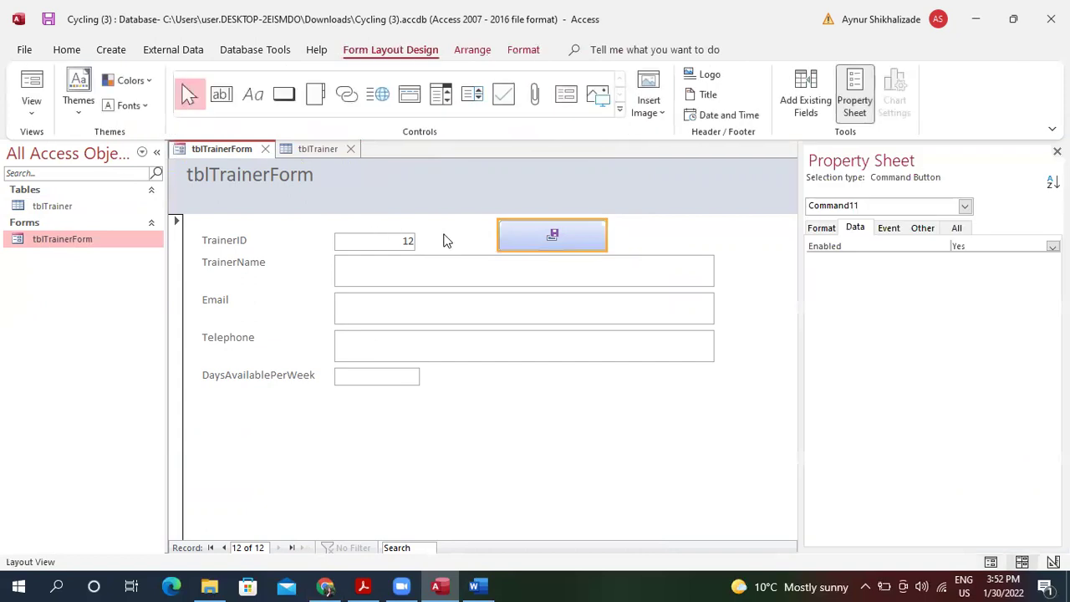
pyautogui.click(284, 179)
pyautogui.doubleClick(211, 172)
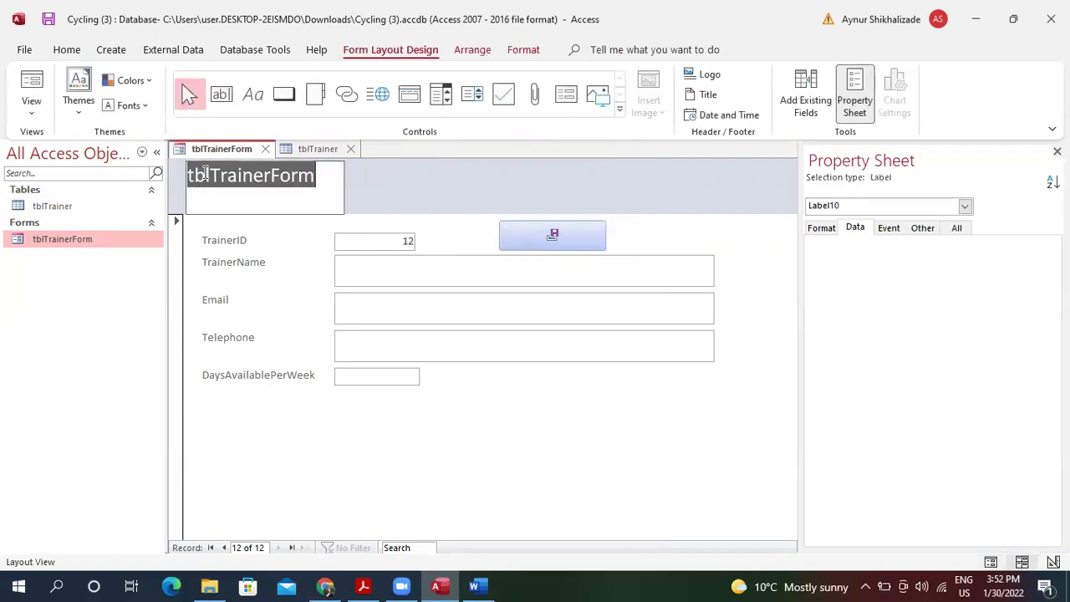
pyautogui.click(211, 173)
pyautogui.press('BackSpace')
pyautogui.press('BackSpace')
pyautogui.press('BackSpace')
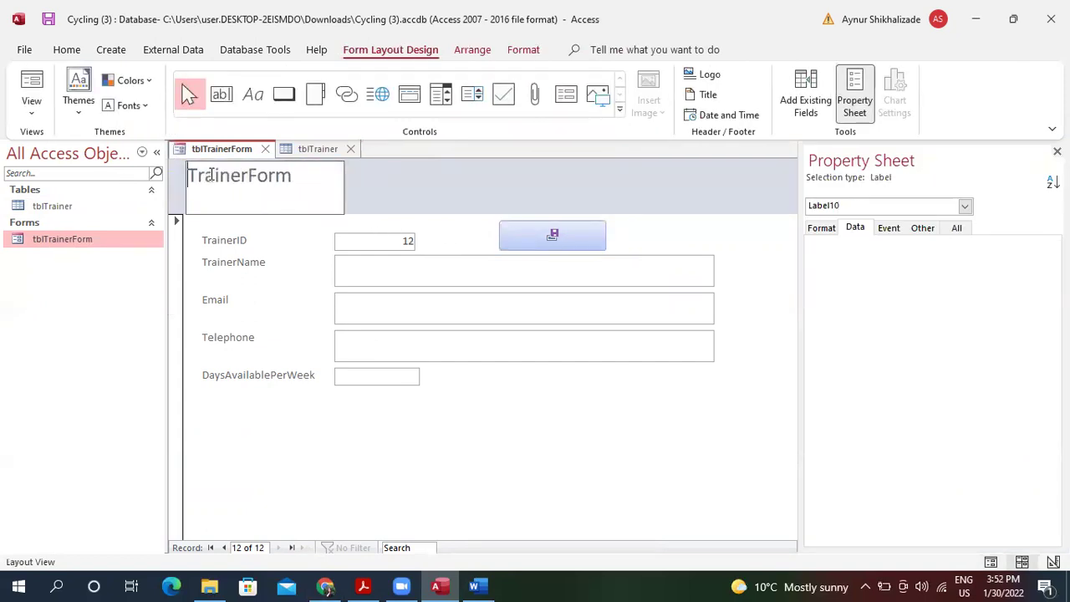
pyautogui.click(247, 178)
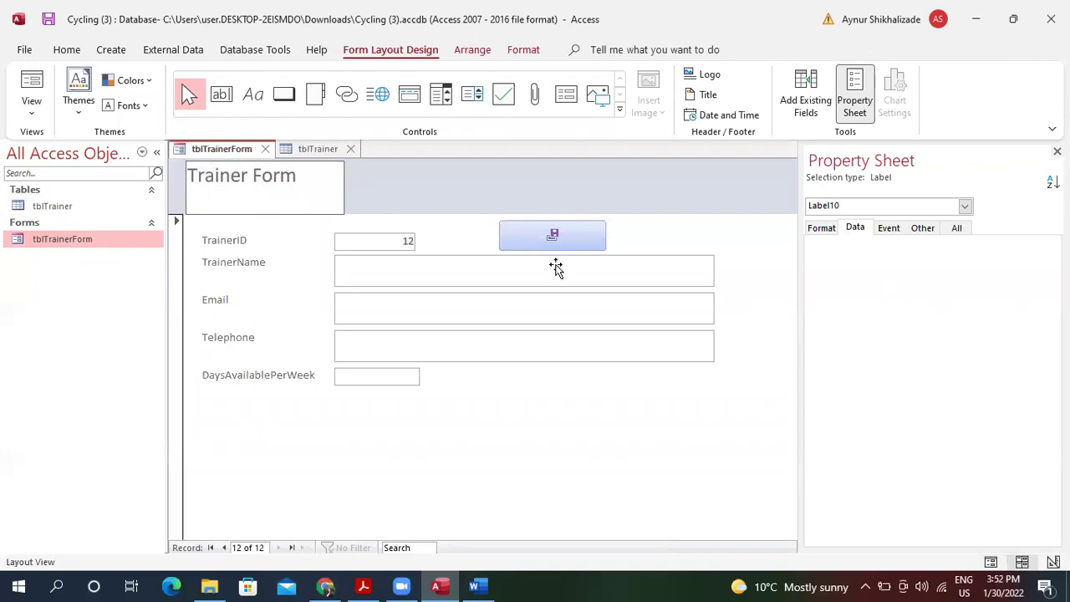
# Narrow the TrainerName, Email and Telephone text boxes.
pyautogui.click(555, 269)
pyautogui.moveTo(715, 266); pyautogui.dragTo(426, 279)
pyautogui.click(515, 309)
pyautogui.moveTo(715, 306); pyautogui.dragTo(426, 303)
pyautogui.click(626, 360)
pyautogui.moveTo(713, 343); pyautogui.dragTo(422, 339)
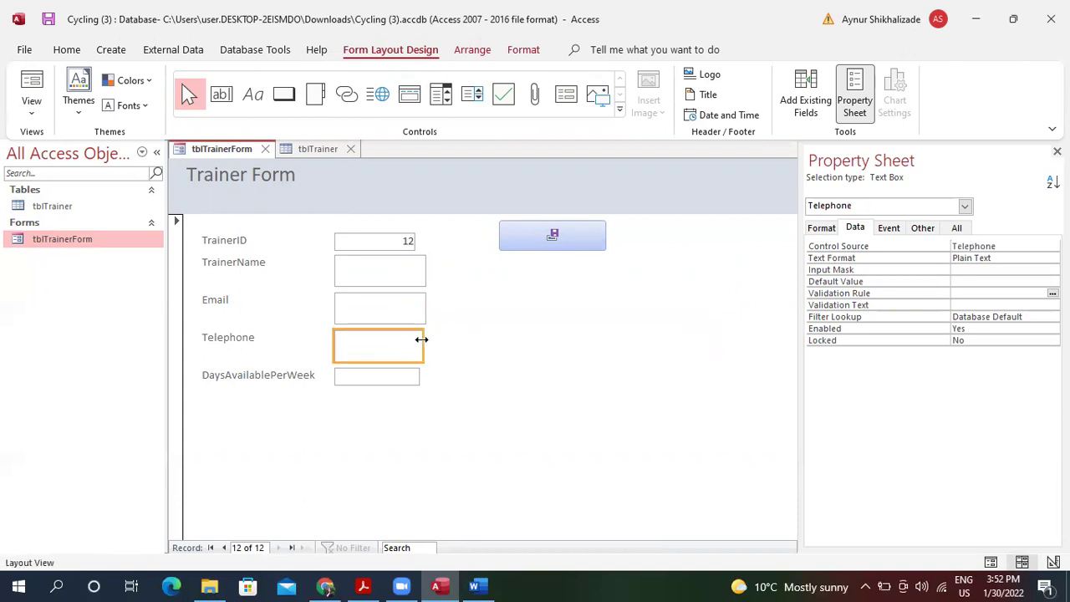
# Bring the DaysAvailablePerWeek, Telephone, Email and TrainerName boxes to one matching width.
pyautogui.click(417, 378)
pyautogui.moveTo(420, 377); pyautogui.dragTo(430, 343)
pyautogui.click(420, 354)
pyautogui.click(423, 310)
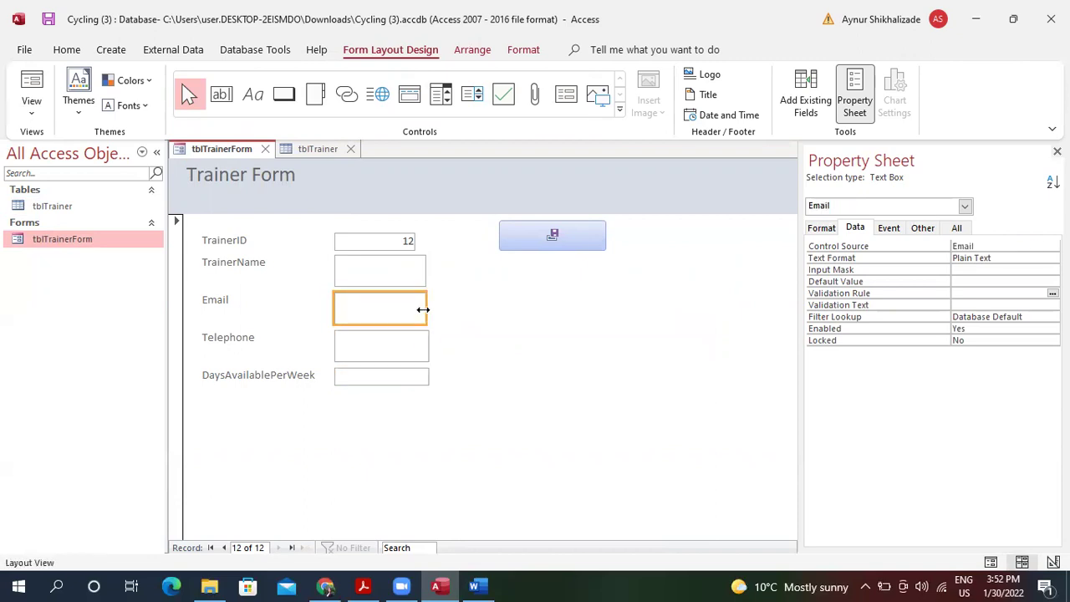
pyautogui.moveTo(426, 300); pyautogui.dragTo(427, 240)
pyautogui.click(416, 270)
pyautogui.click(410, 242)
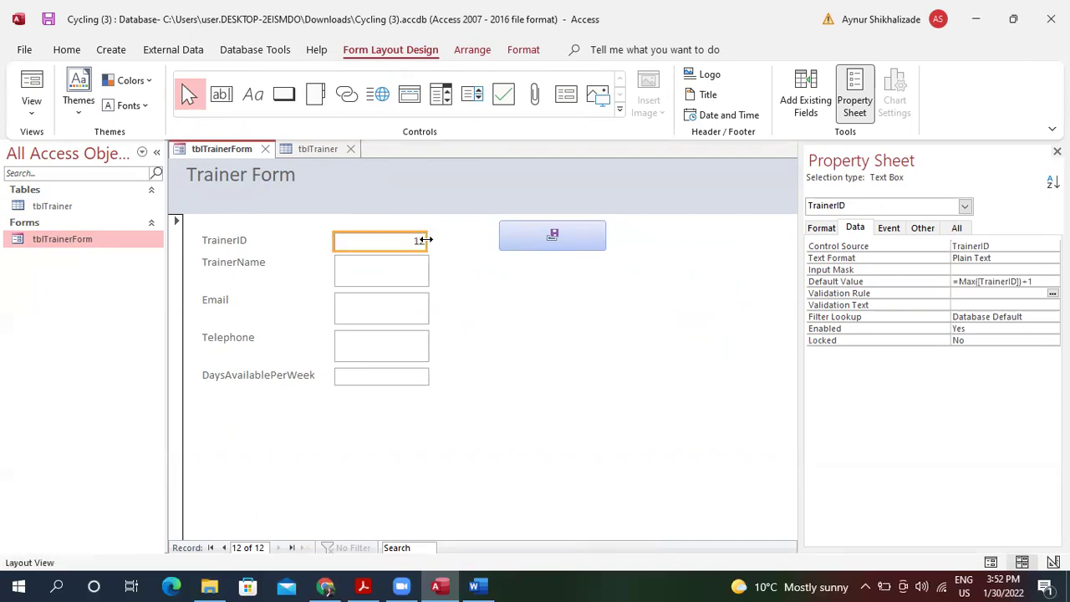
# Move the save button below the DaysAvailablePerWeek field.
pyautogui.click(552, 236)
pyautogui.moveTo(552, 237); pyautogui.dragTo(524, 311)
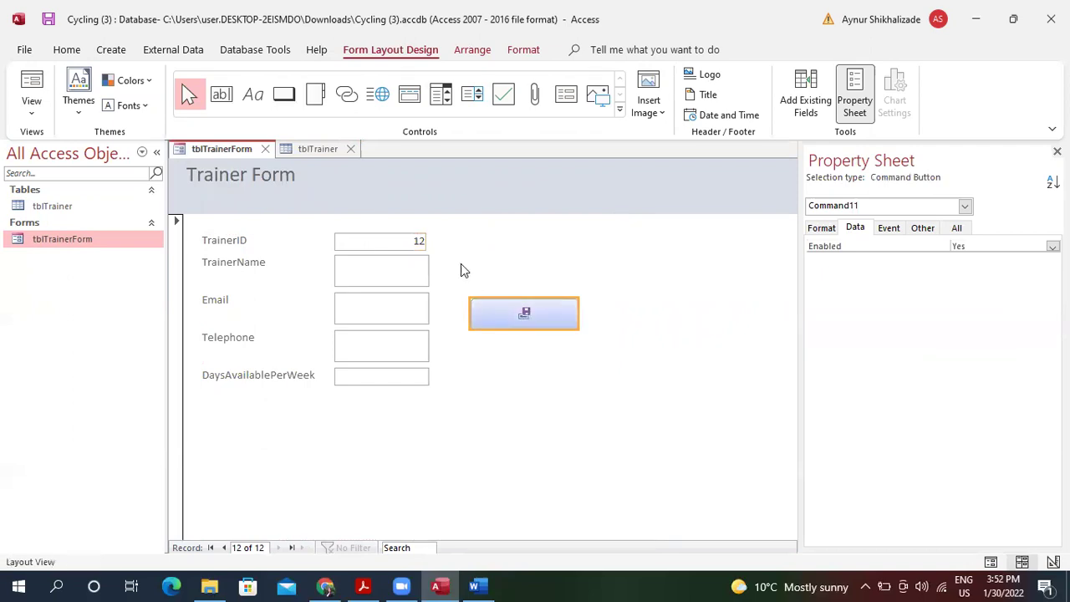
pyautogui.click(419, 242)
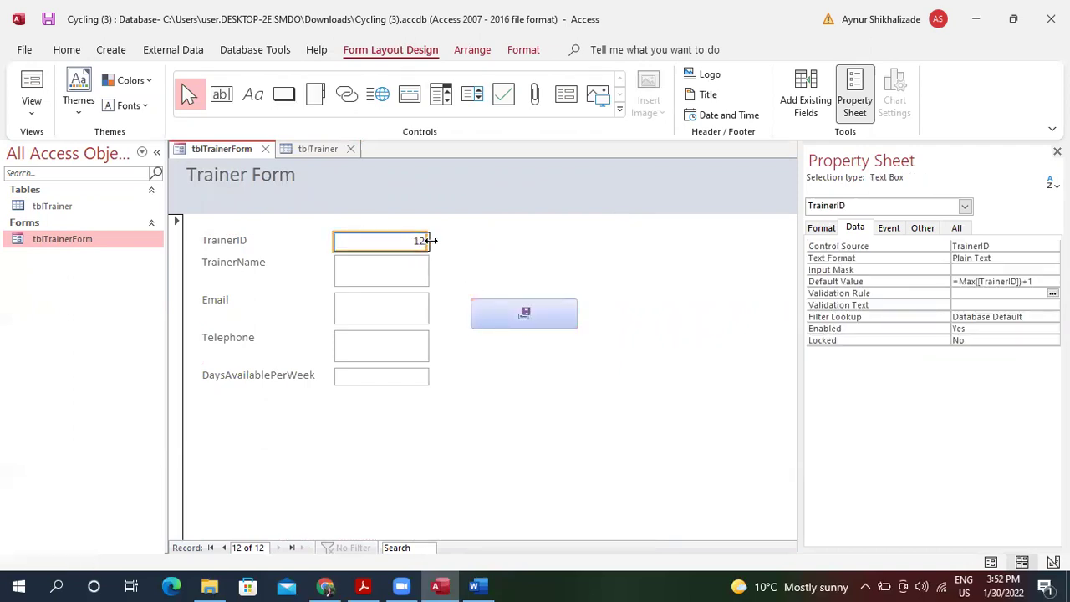
pyautogui.click(506, 311)
pyautogui.moveTo(502, 312); pyautogui.dragTo(344, 423)
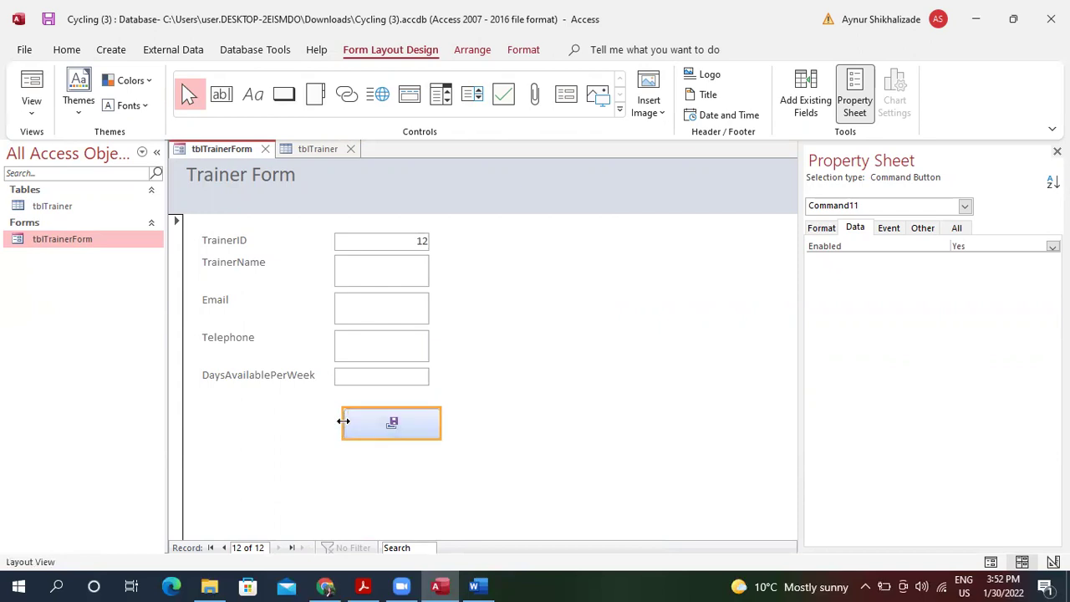
# Resize the save button to the field width, then select Detail and widen the Property Sheet.
pyautogui.click(423, 424)
pyautogui.click(469, 432)
pyautogui.click(428, 423)
pyautogui.moveTo(422, 418); pyautogui.dragTo(425, 418)
pyautogui.moveTo(344, 423); pyautogui.dragTo(333, 419)
pyautogui.moveTo(393, 406); pyautogui.dragTo(391, 410)
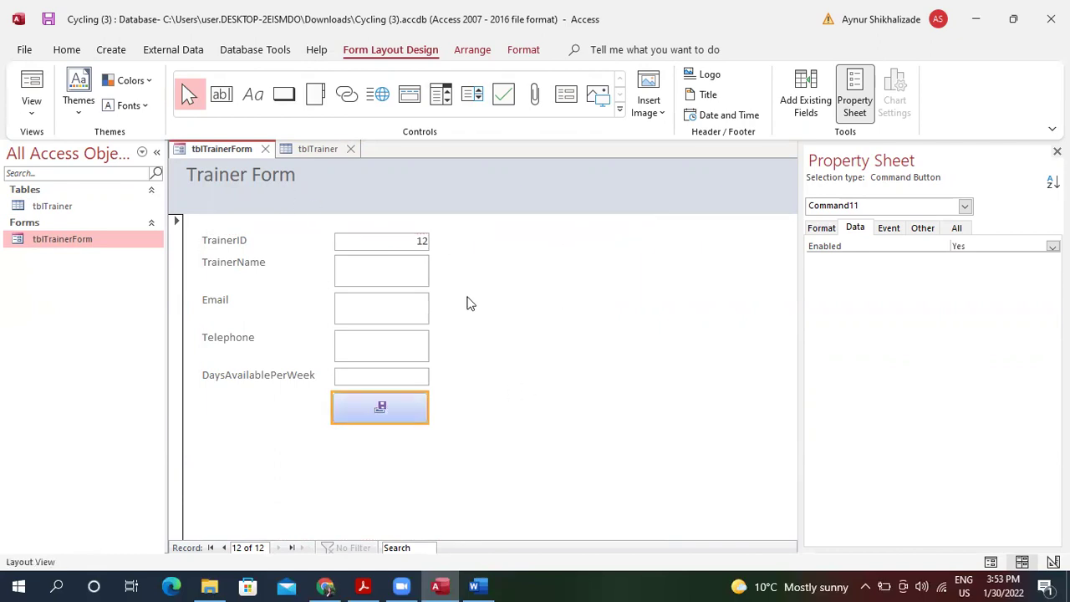
pyautogui.click(472, 303)
pyautogui.moveTo(798, 327); pyautogui.dragTo(684, 312)
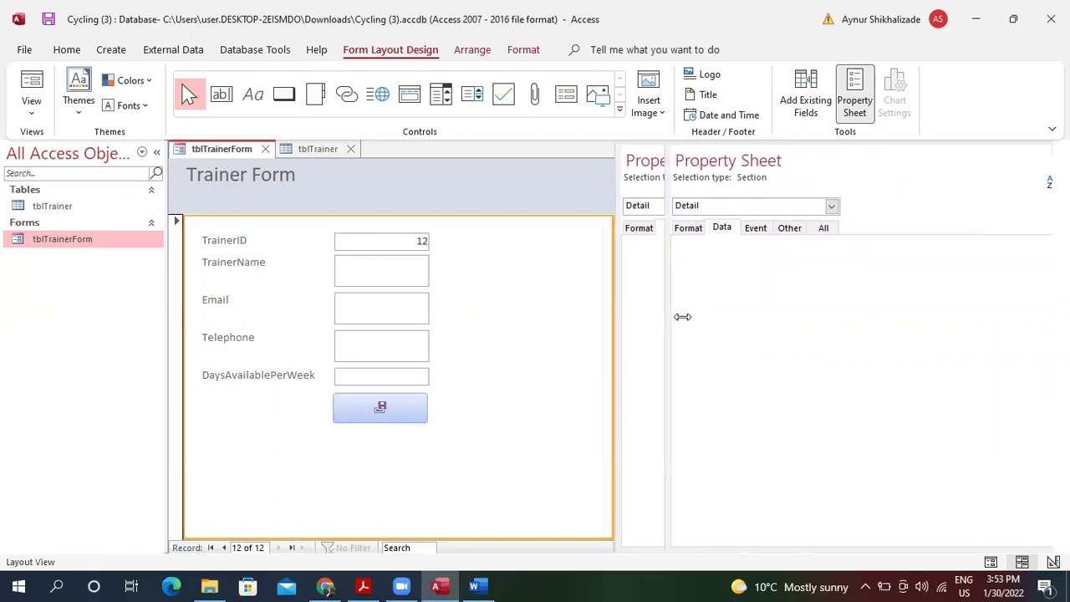
# Select the TrainerID, TrainerName, Email, Telephone and DaysAvailablePerWeek labels and fill them light orange.
pyautogui.click(241, 195)
pyautogui.click(238, 239)
pyautogui.click(251, 244)
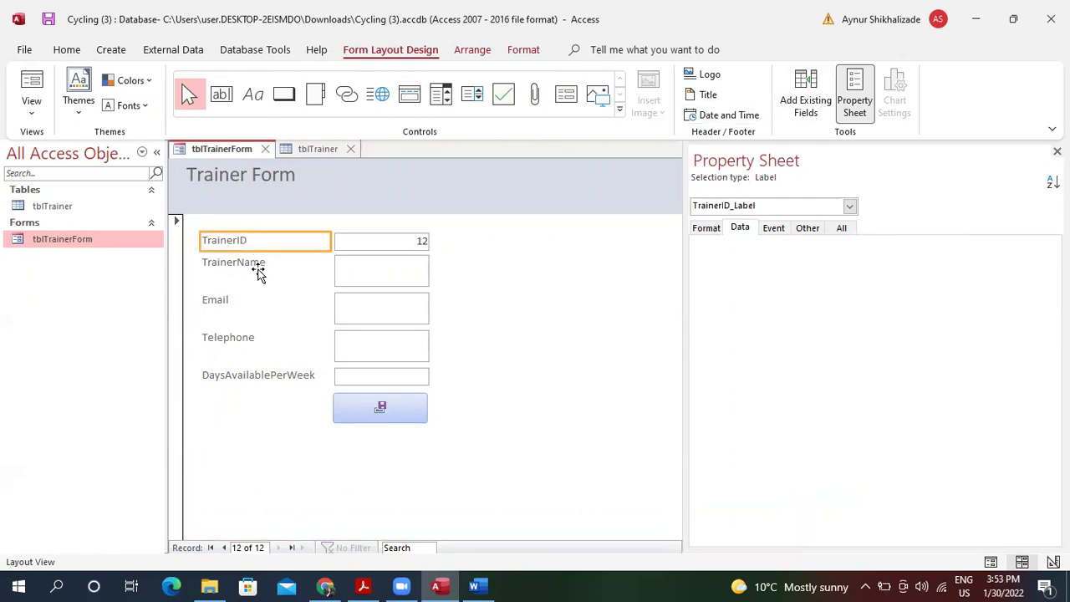
pyautogui.keyDown('shift'); pyautogui.click(257, 269); pyautogui.keyUp('shift')
pyautogui.keyDown('shift'); pyautogui.click(261, 301); pyautogui.keyUp('shift')
pyautogui.keyDown('shift'); pyautogui.click(266, 341); pyautogui.keyUp('shift')
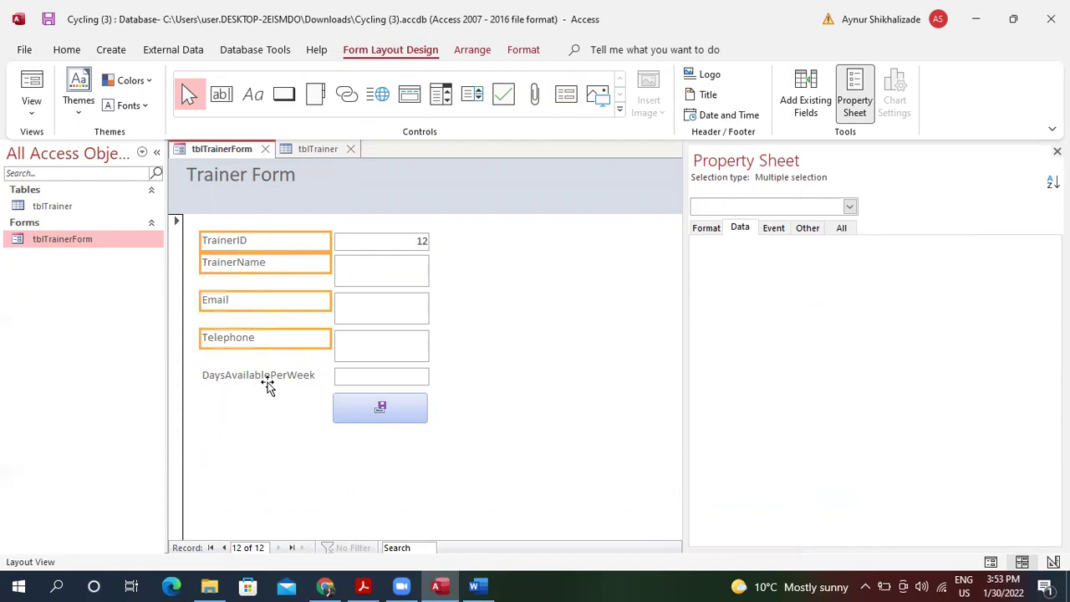
pyautogui.keyDown('shift'); pyautogui.click(269, 378); pyautogui.keyUp('shift')
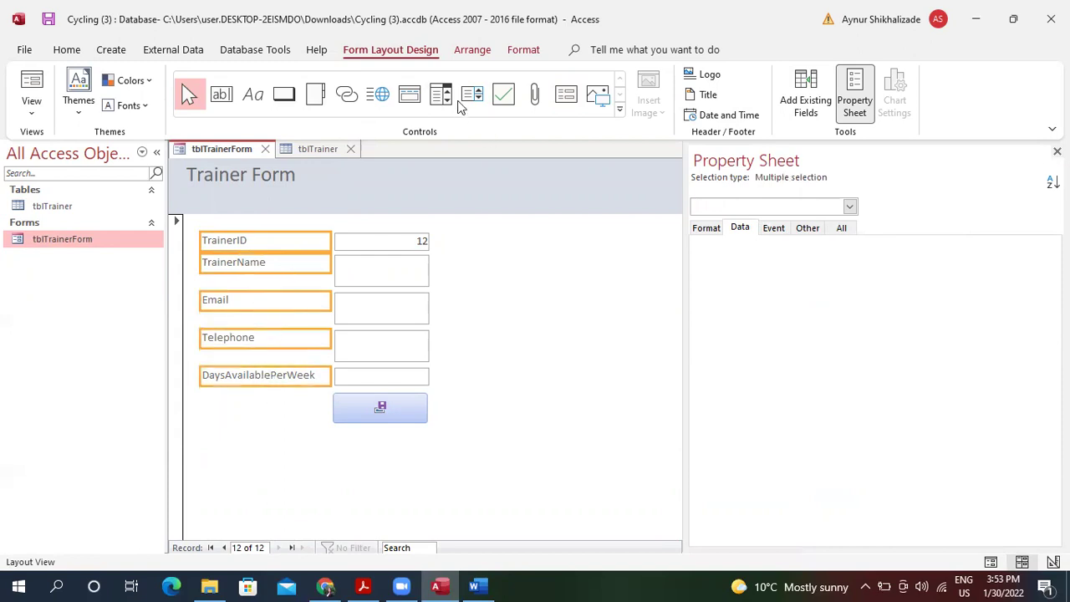
pyautogui.click(67, 52)
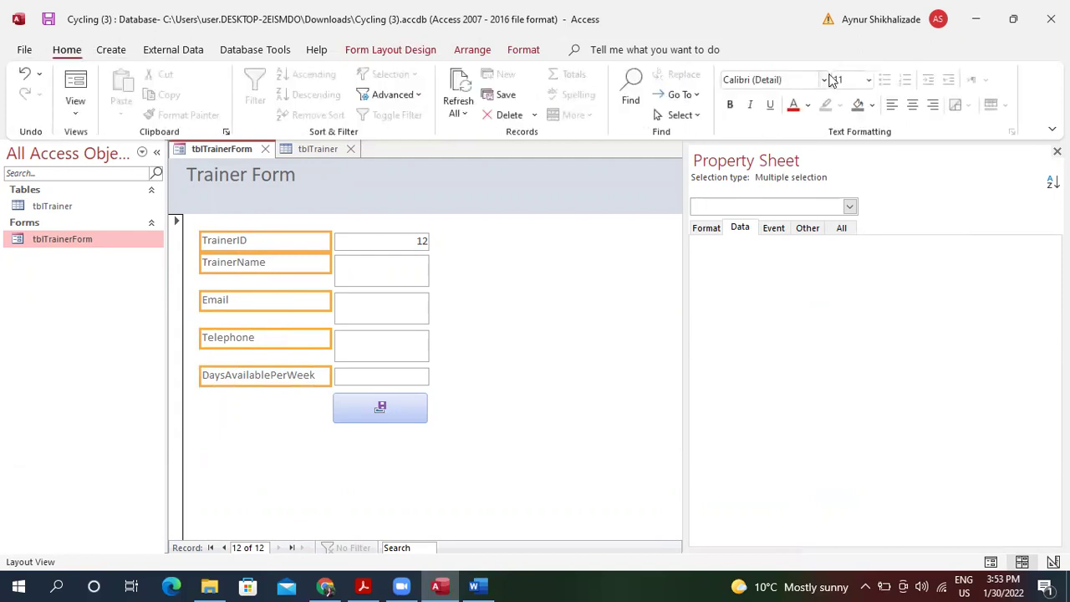
pyautogui.click(873, 107)
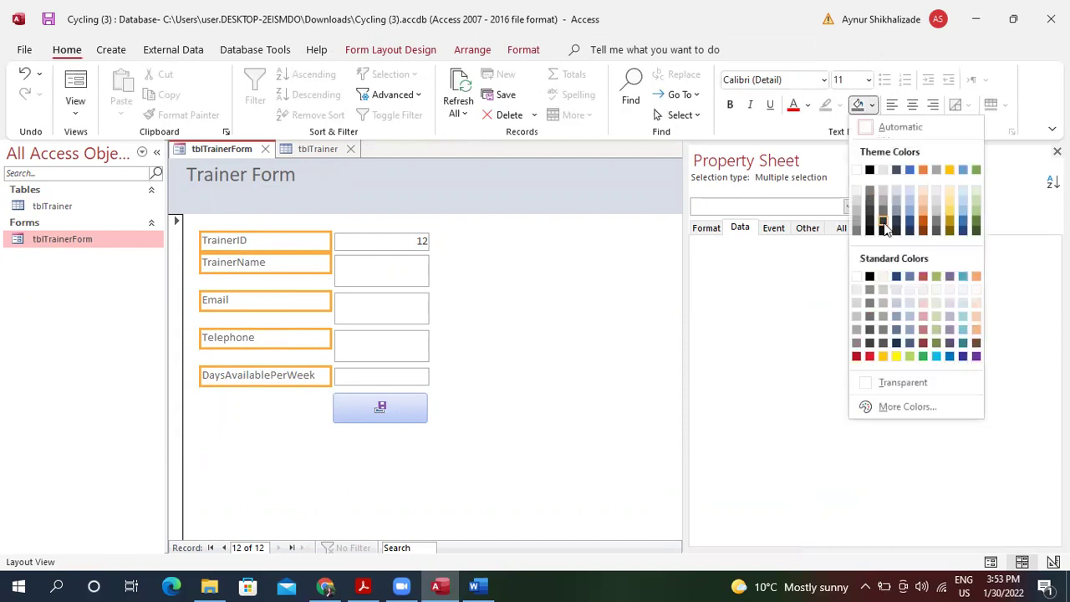
pyautogui.click(924, 196)
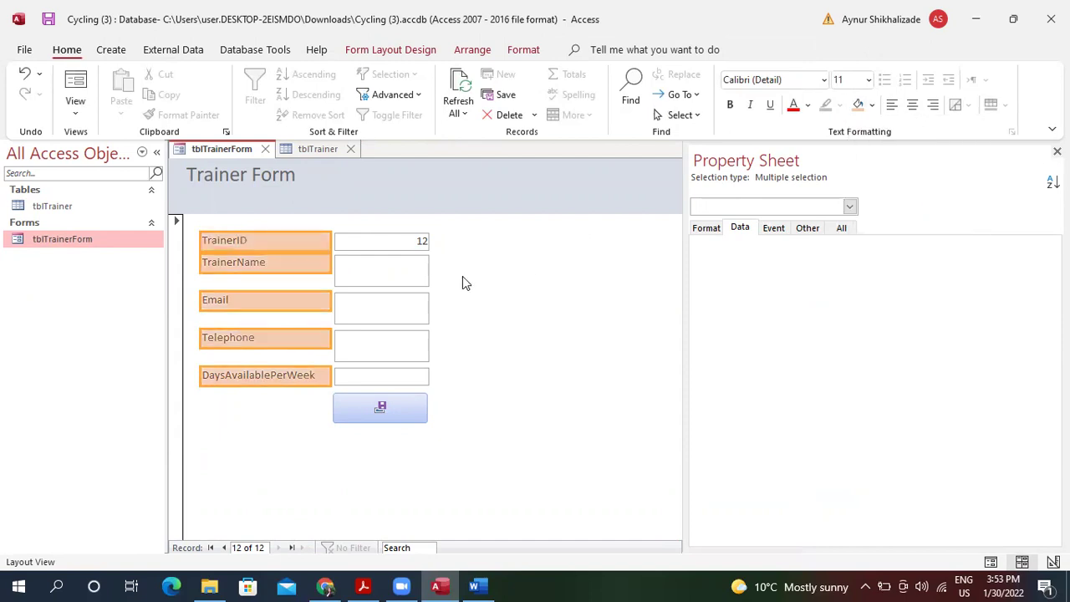
pyautogui.click(411, 275)
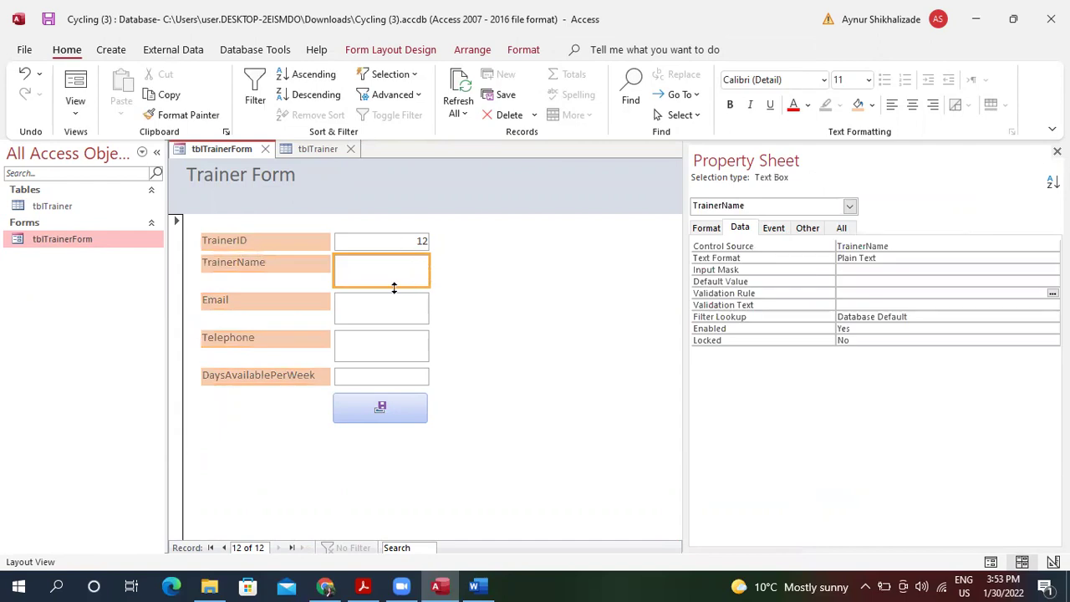
# Make the TrainerName, Email and Telephone text boxes shorter.
pyautogui.moveTo(385, 286); pyautogui.dragTo(386, 273)
pyautogui.click(382, 317)
pyautogui.moveTo(382, 323); pyautogui.dragTo(379, 311)
pyautogui.click(377, 355)
pyautogui.moveTo(381, 361); pyautogui.dragTo(382, 351)
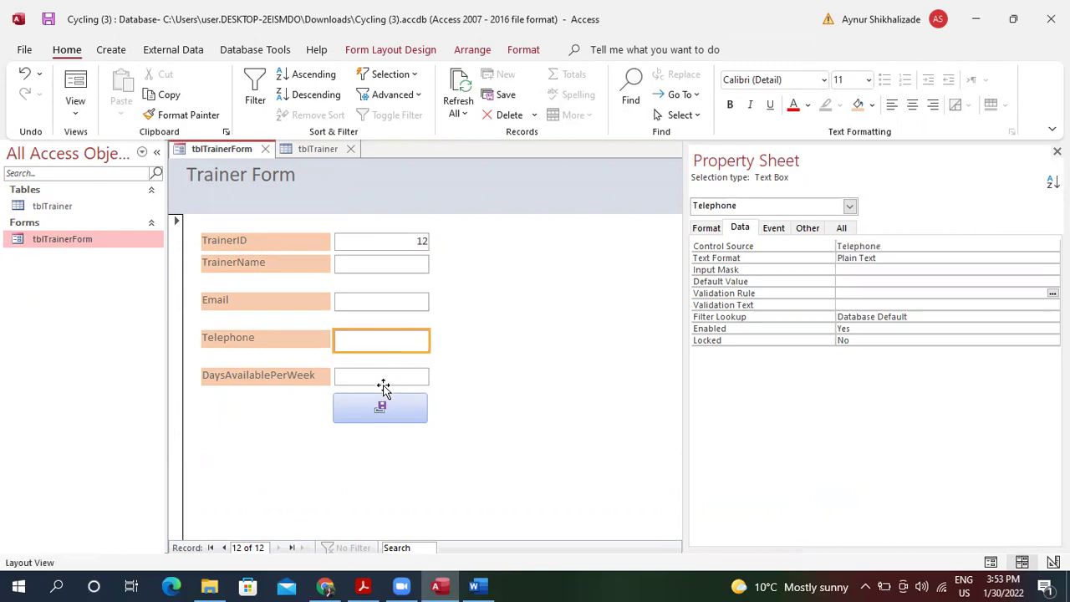
pyautogui.click(382, 384)
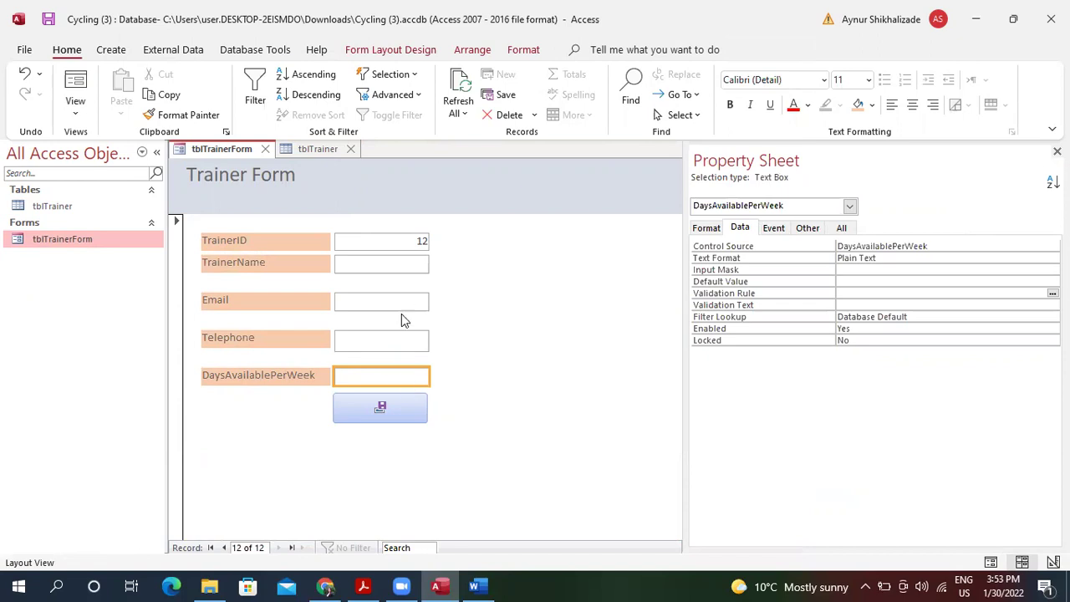
# Move the Email and Telephone label/box rows up to close the gaps.
pyautogui.click(304, 302)
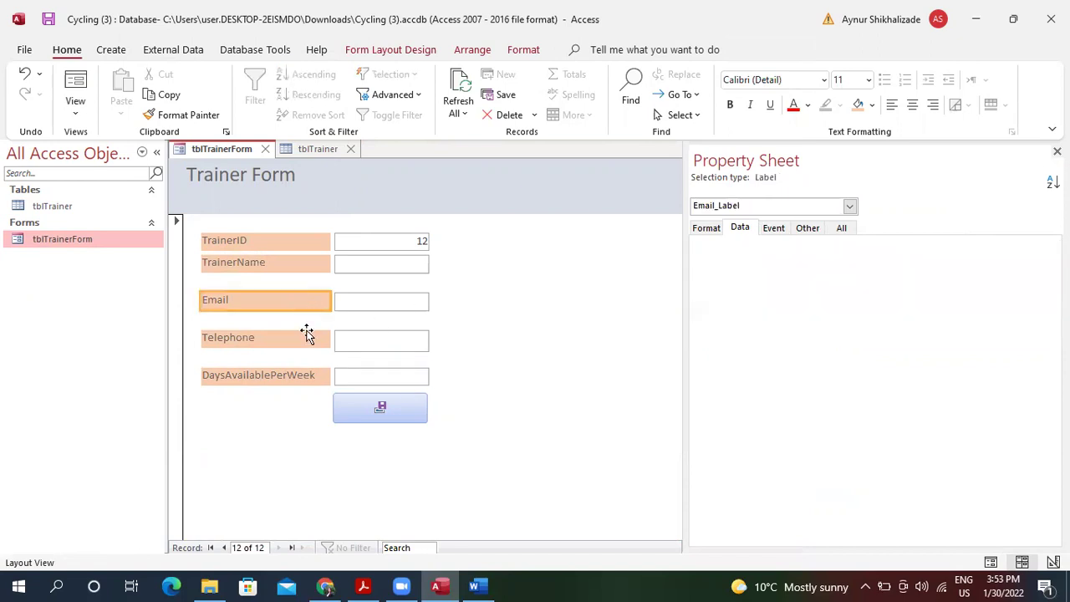
pyautogui.keyDown('shift'); pyautogui.click(380, 301); pyautogui.keyUp('shift')
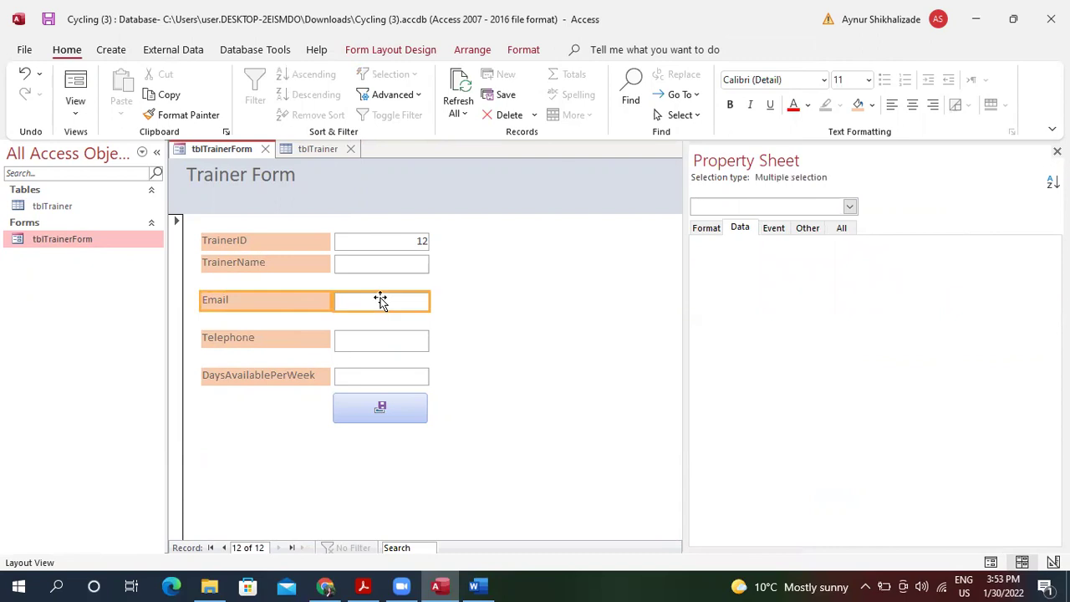
pyautogui.hotkey('ctrl', 'Up')
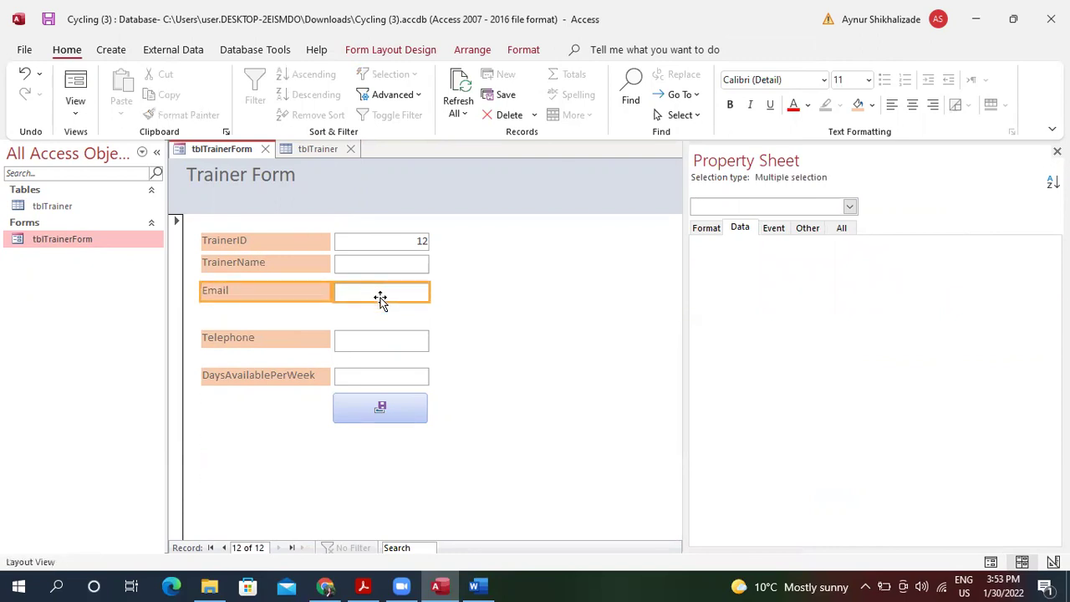
pyautogui.click(314, 346)
pyautogui.keyDown('shift'); pyautogui.click(365, 345); pyautogui.keyUp('shift')
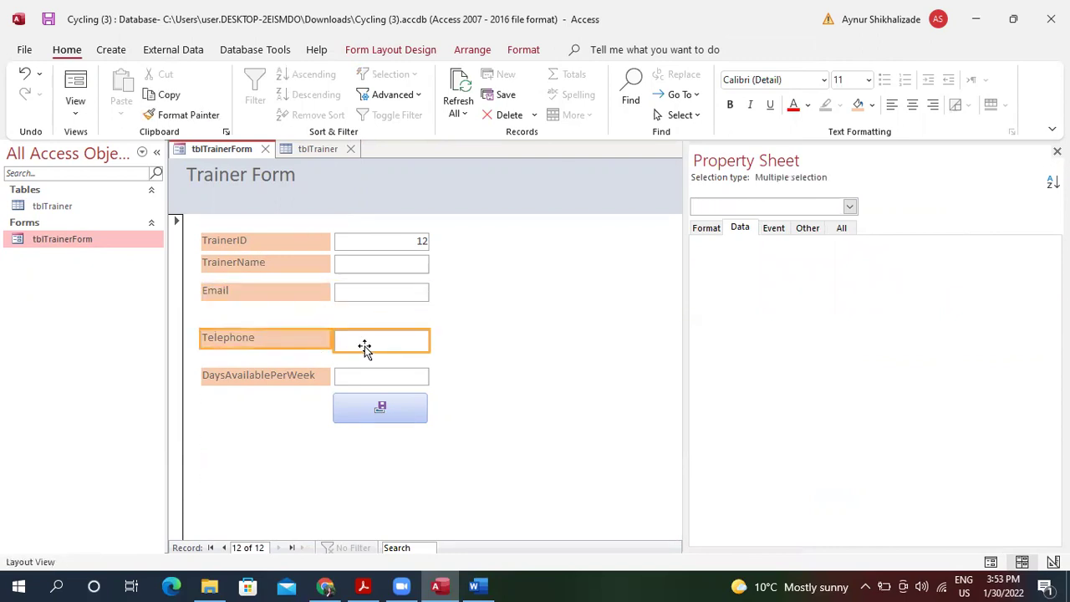
pyautogui.hotkey('ctrl', 'Up')
pyautogui.hotkey('ctrl', 'Up')
pyautogui.hotkey('ctrl', 'Up')
pyautogui.hotkey('ctrl', 'Up')
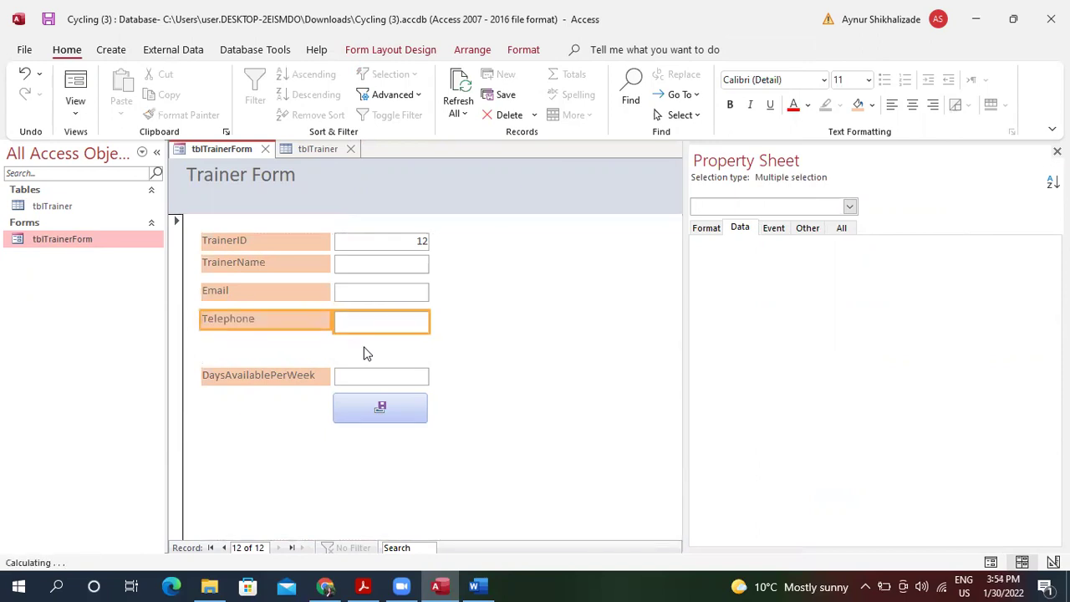
pyautogui.click(363, 354)
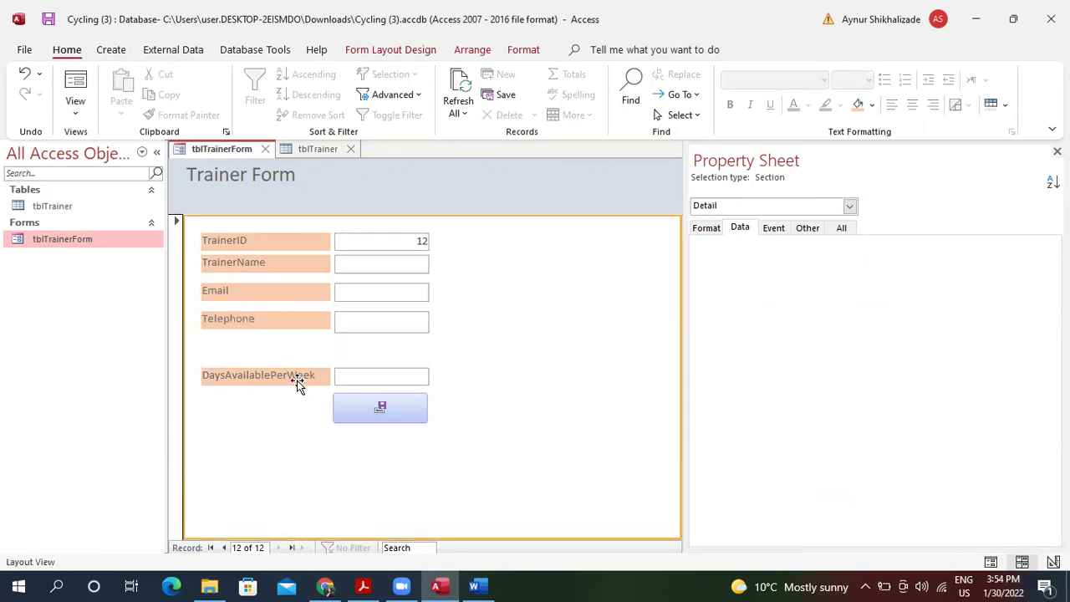
# Move the DaysAvailablePerWeek row and save button up, then close the Property Sheet.
pyautogui.click(299, 380)
pyautogui.keyDown('shift'); pyautogui.click(359, 376); pyautogui.keyUp('shift')
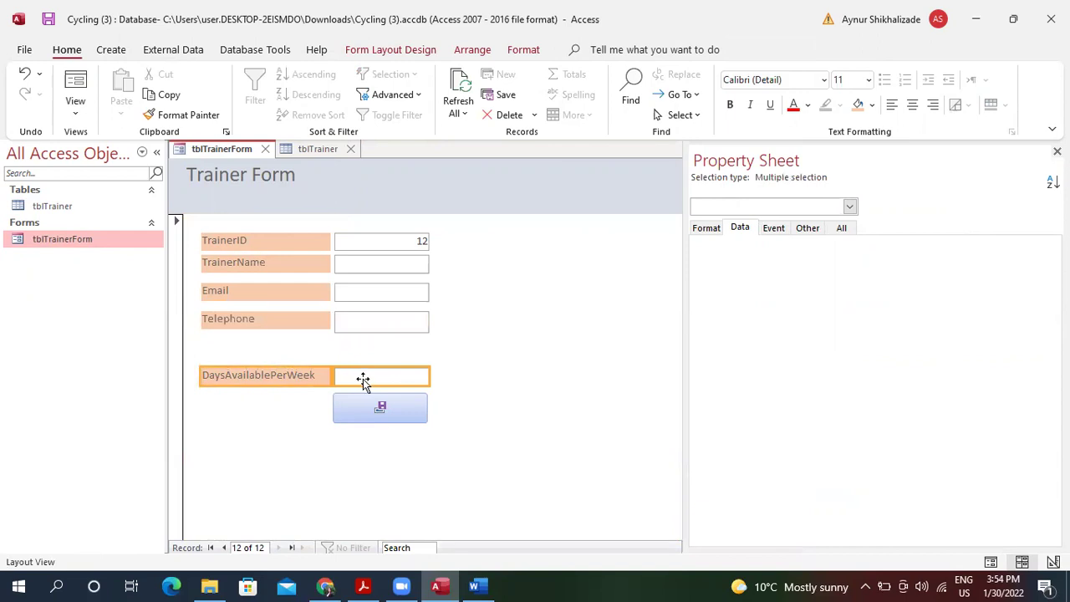
pyautogui.keyDown('shift'); pyautogui.click(383, 410); pyautogui.keyUp('shift')
pyautogui.hotkey('ctrl', 'Up')
pyautogui.hotkey('ctrl', 'Up')
pyautogui.hotkey('ctrl', 'Up')
pyautogui.hotkey('ctrl', 'Up')
pyautogui.hotkey('ctrl', 'Up')
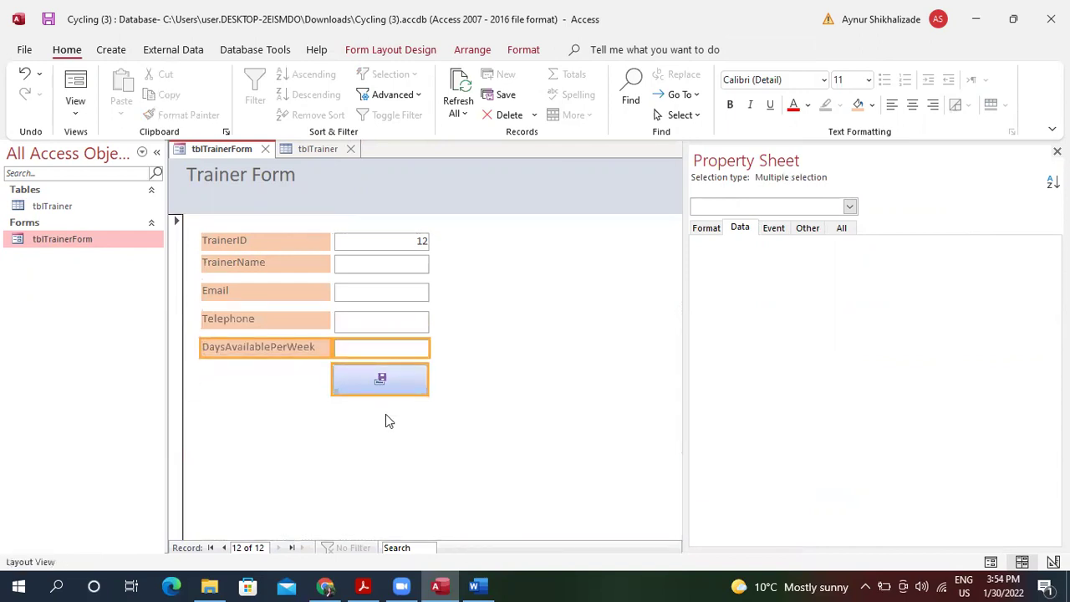
pyautogui.click(500, 355)
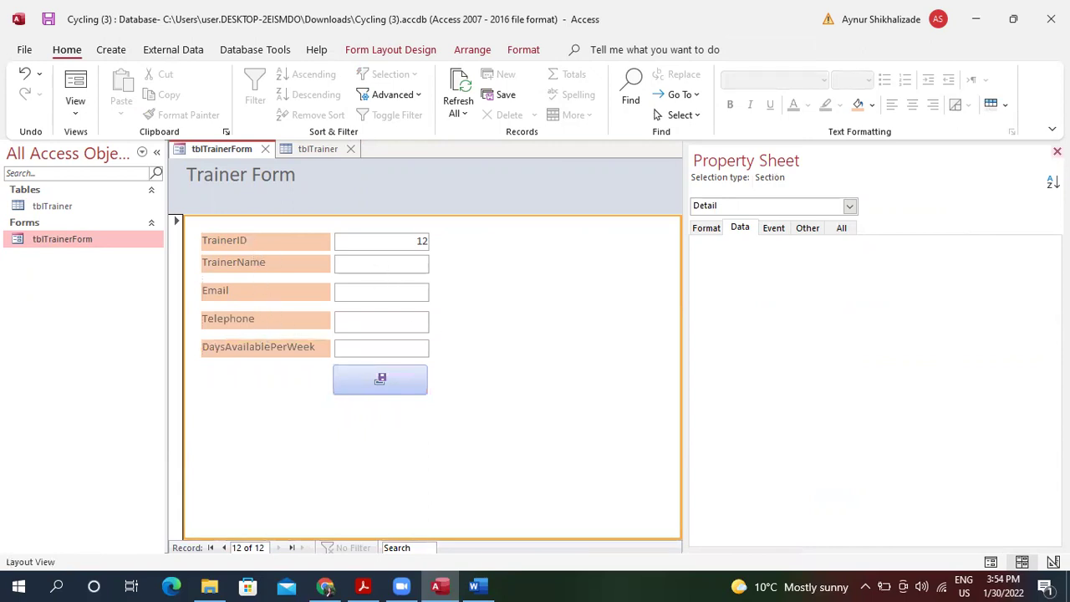
pyautogui.press('F4')
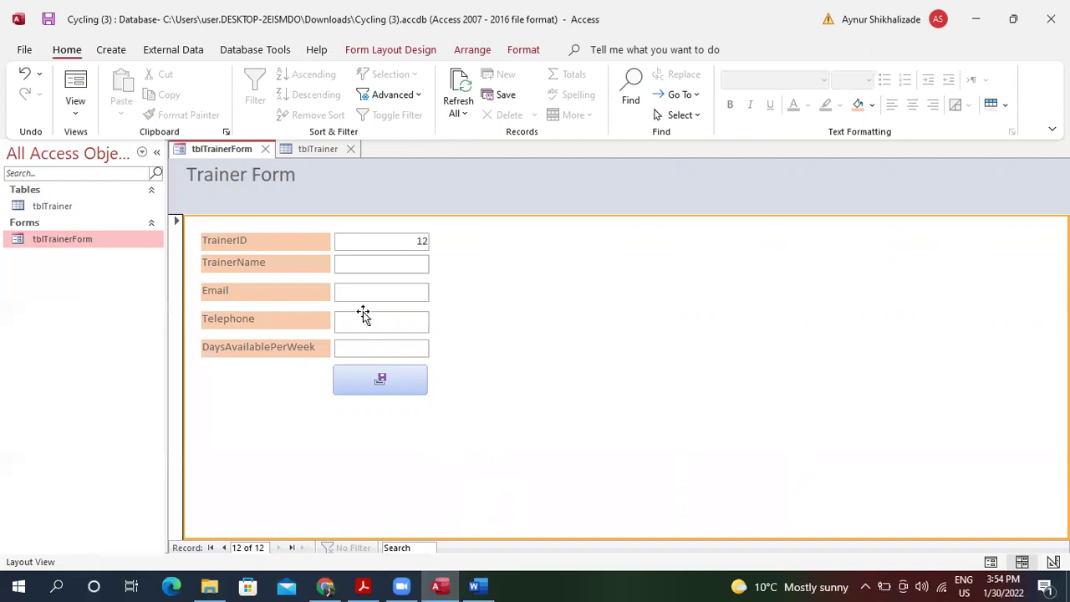
# Delete trainer record 11 from the tblTrainer datasheet, confirming the deletion.
pyautogui.click(310, 149)
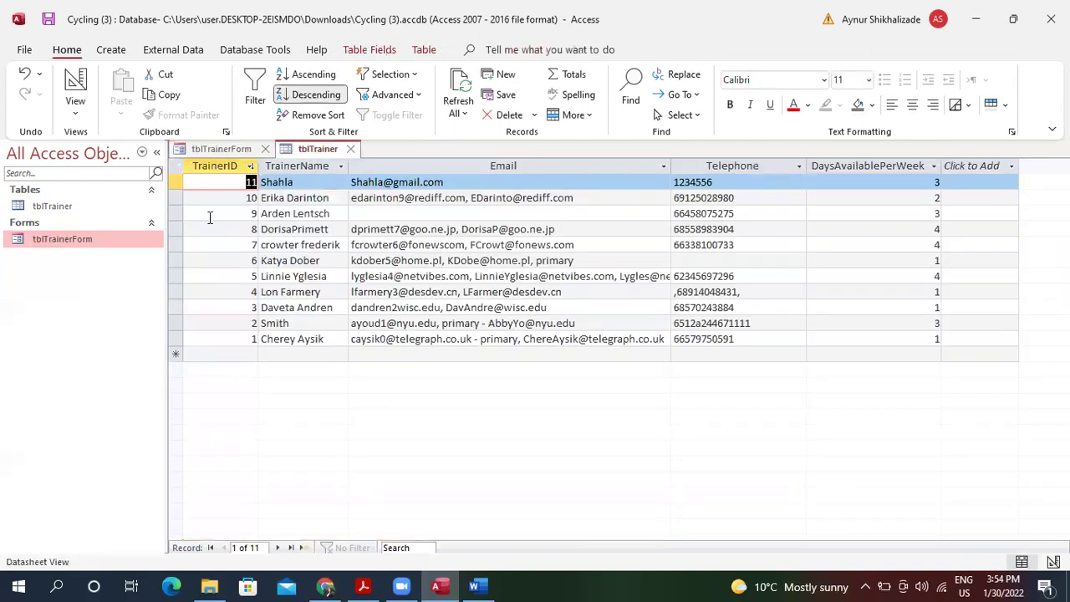
pyautogui.click(176, 182)
pyautogui.rightClick(177, 184)
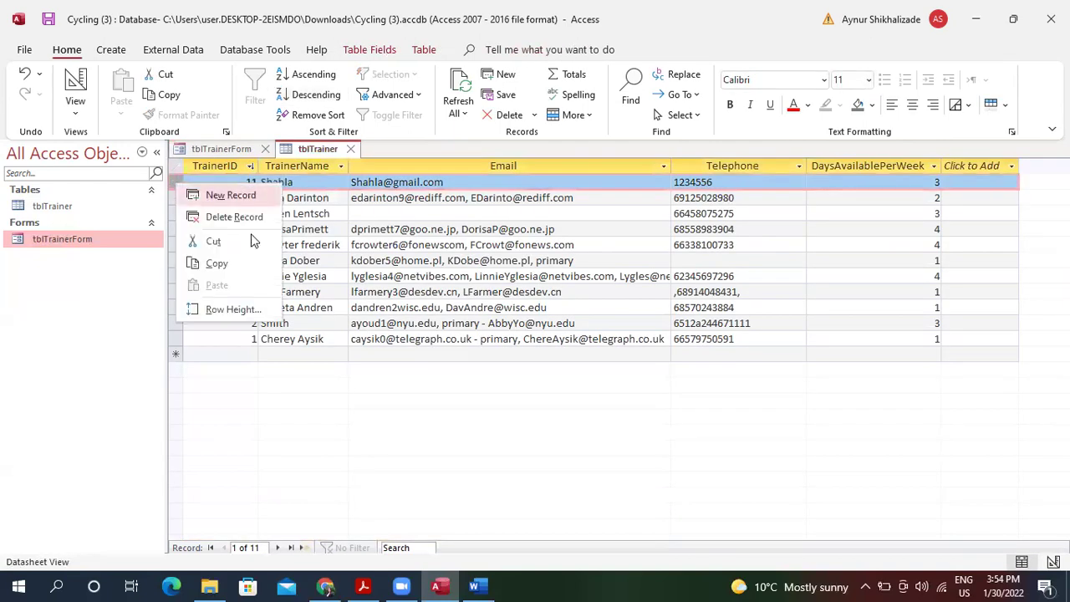
pyautogui.click(240, 218)
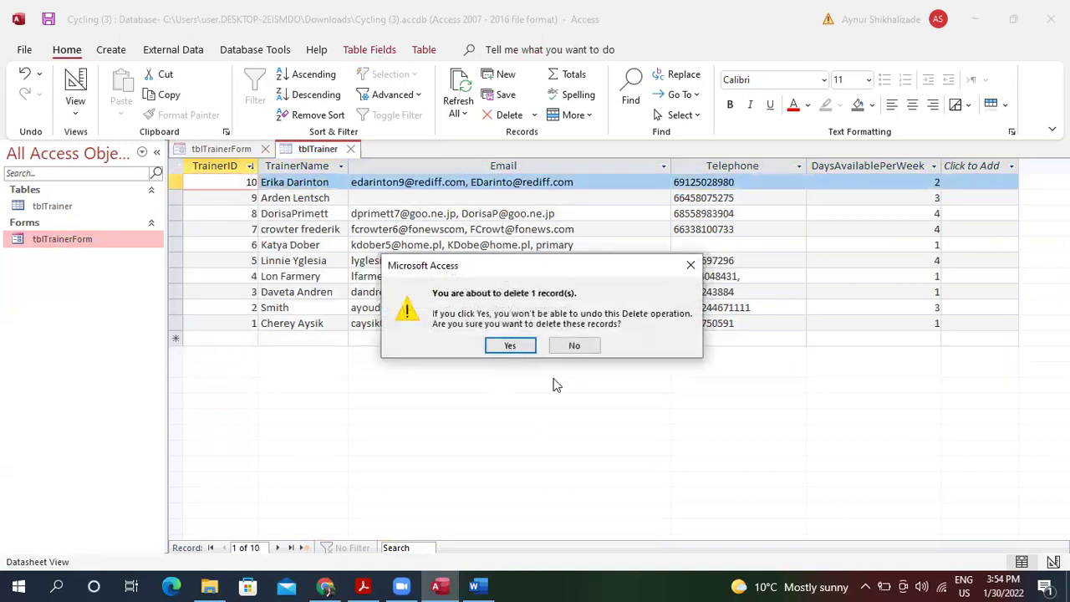
pyautogui.click(514, 344)
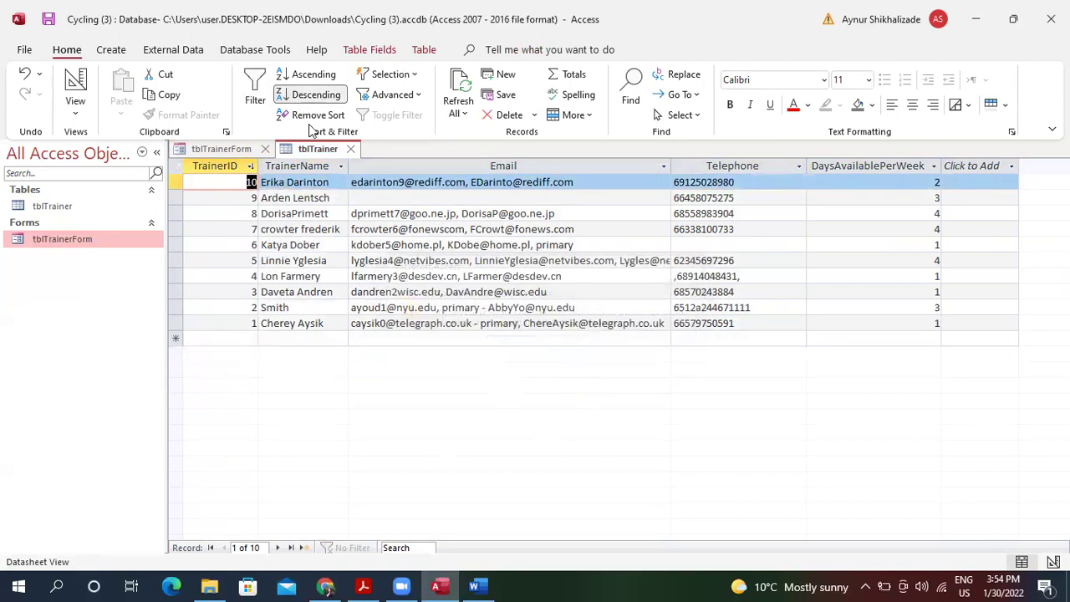
# Refresh the Trainer Form and move it to a new blank record.
pyautogui.click(243, 149)
pyautogui.click(456, 90)
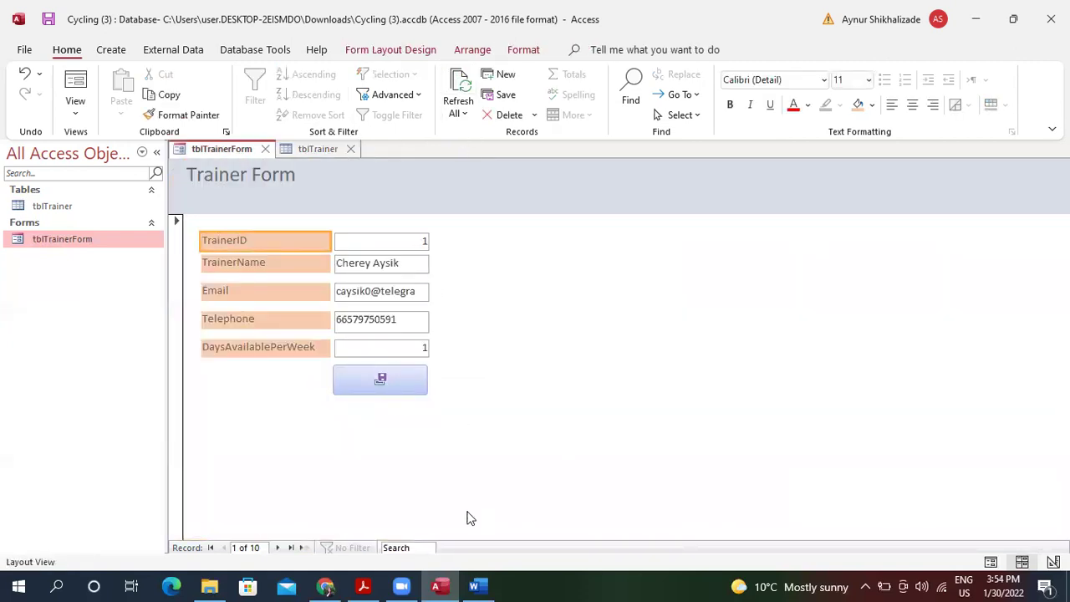
pyautogui.hotkey('ctrl', '+')
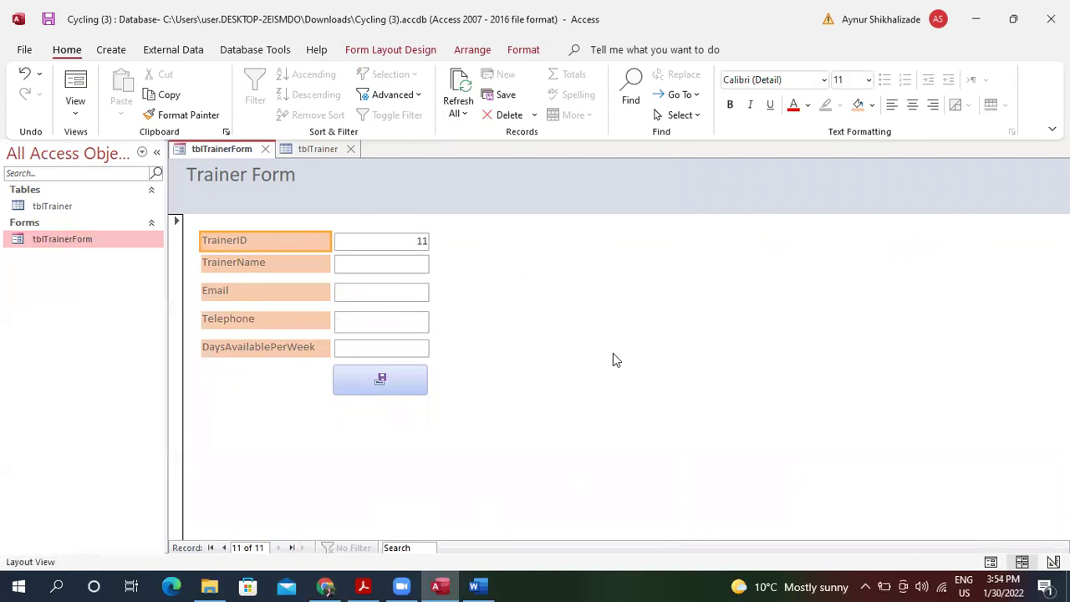
pyautogui.click(624, 405)
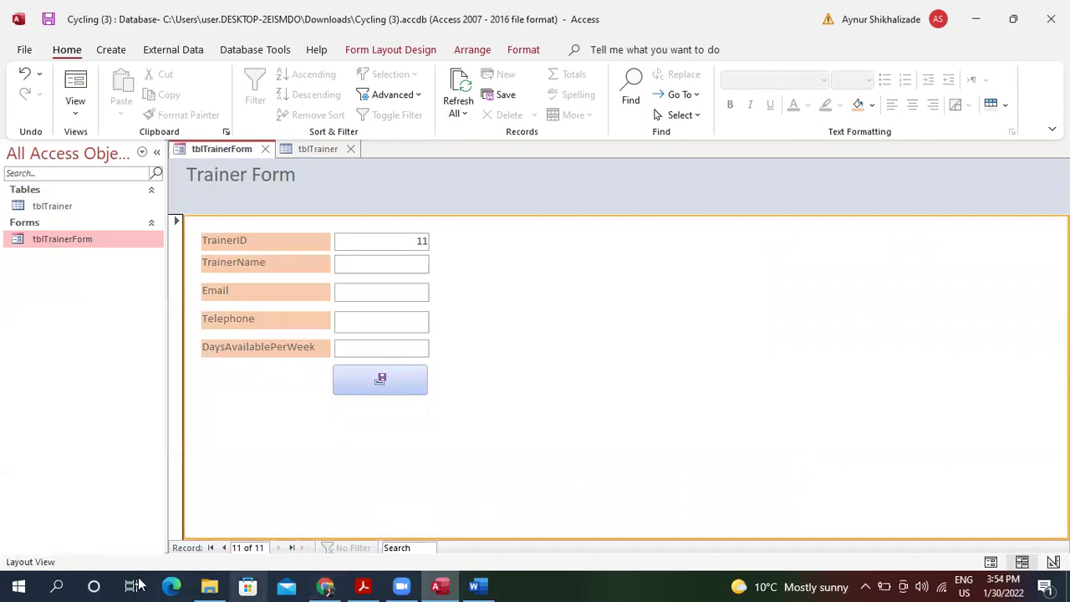
# Capture the Trainer Form area with Snipping Tool and copy the snip.
pyautogui.click(60, 585)
pyautogui.write('s')
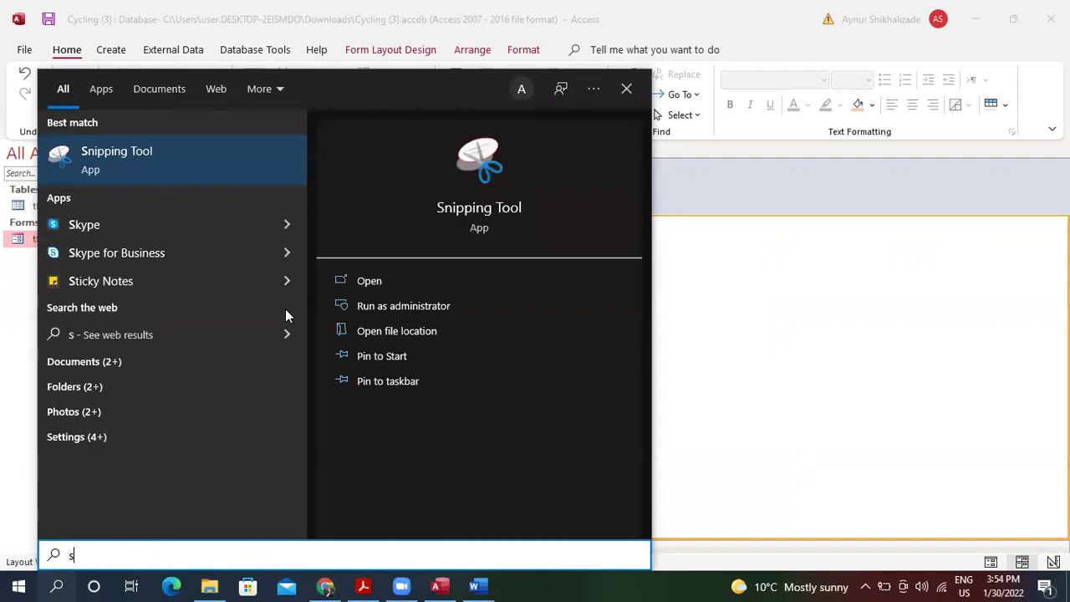
pyautogui.click(220, 173)
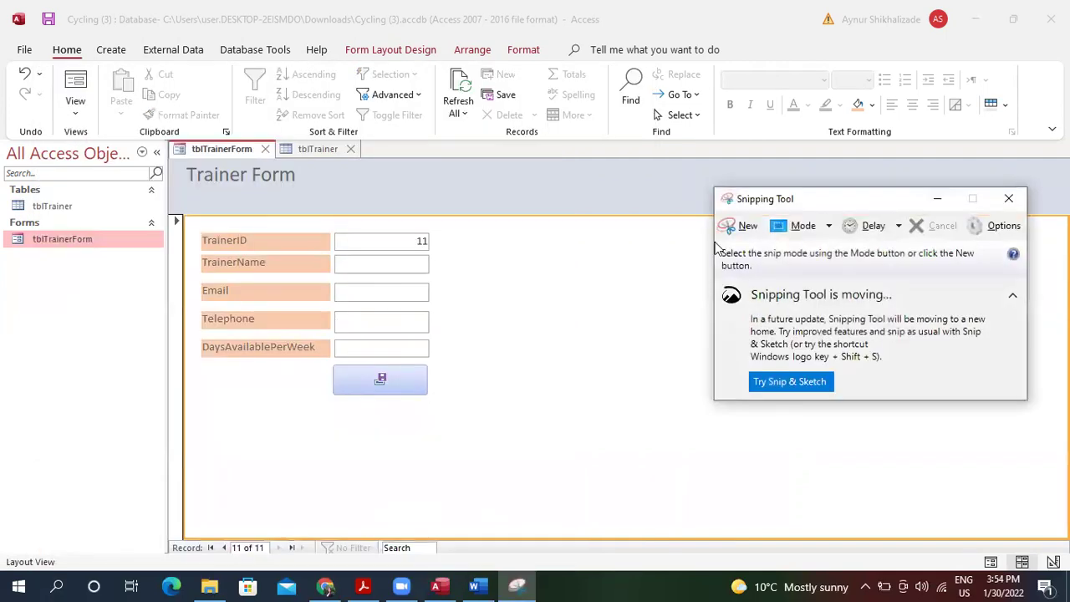
pyautogui.click(733, 226)
pyautogui.moveTo(177, 161); pyautogui.dragTo(518, 440)
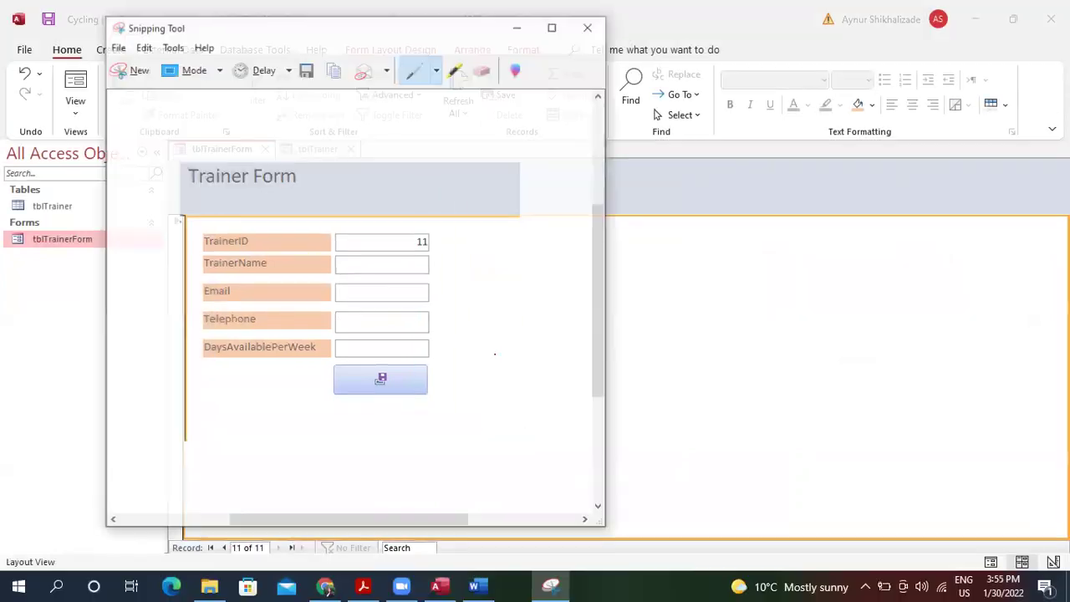
pyautogui.click(144, 49)
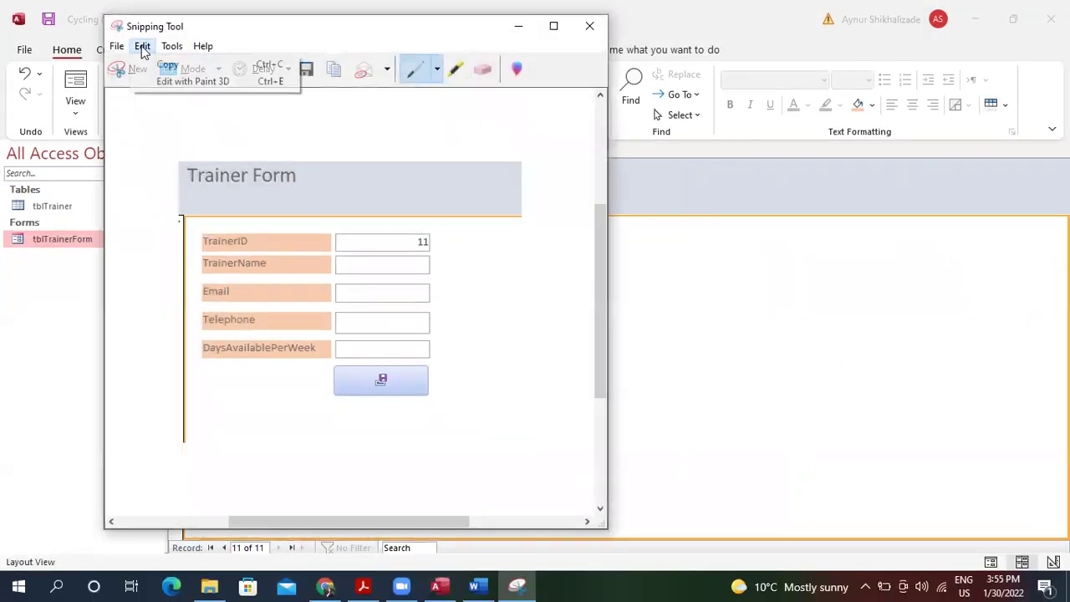
pyautogui.click(167, 65)
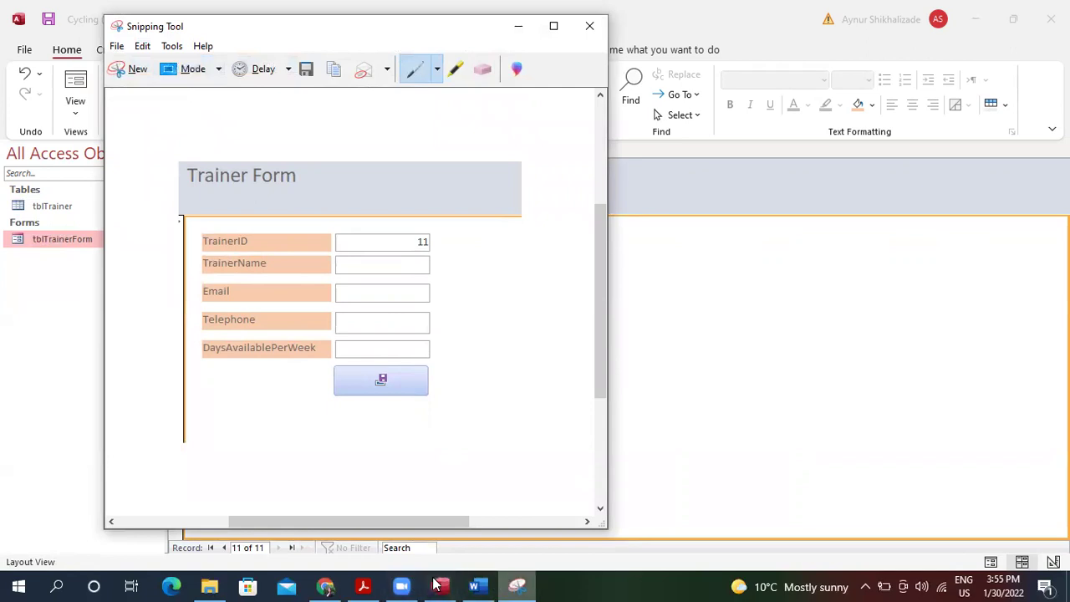
# Switch to the Word template and clear the blank line in the 1(b) cell.
pyautogui.click(474, 586)
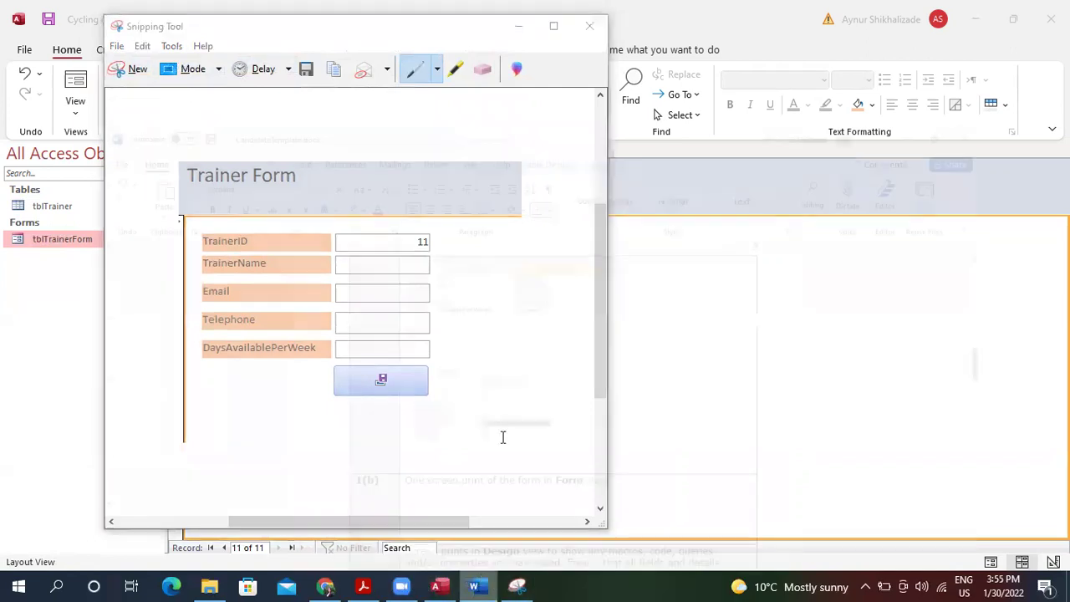
pyautogui.click(483, 466)
pyautogui.press('BackSpace')
# Paste the Trainer Form screenshot into the 1(b) cell and shrink it to fit.
pyautogui.hotkey('ctrl', 'v')
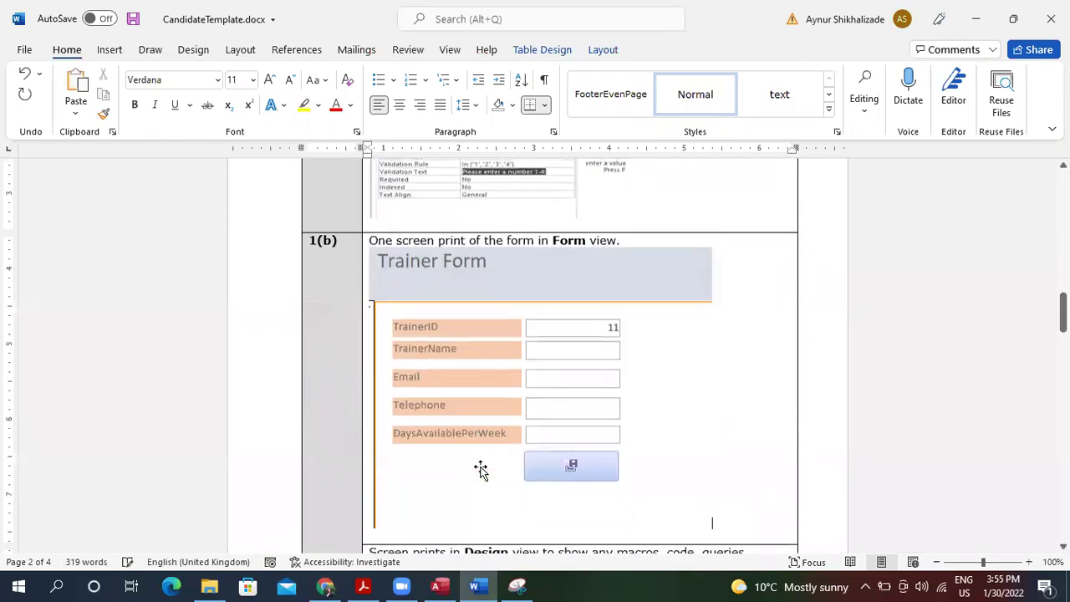
pyautogui.click(560, 465)
pyautogui.moveTo(711, 525); pyautogui.dragTo(630, 409)
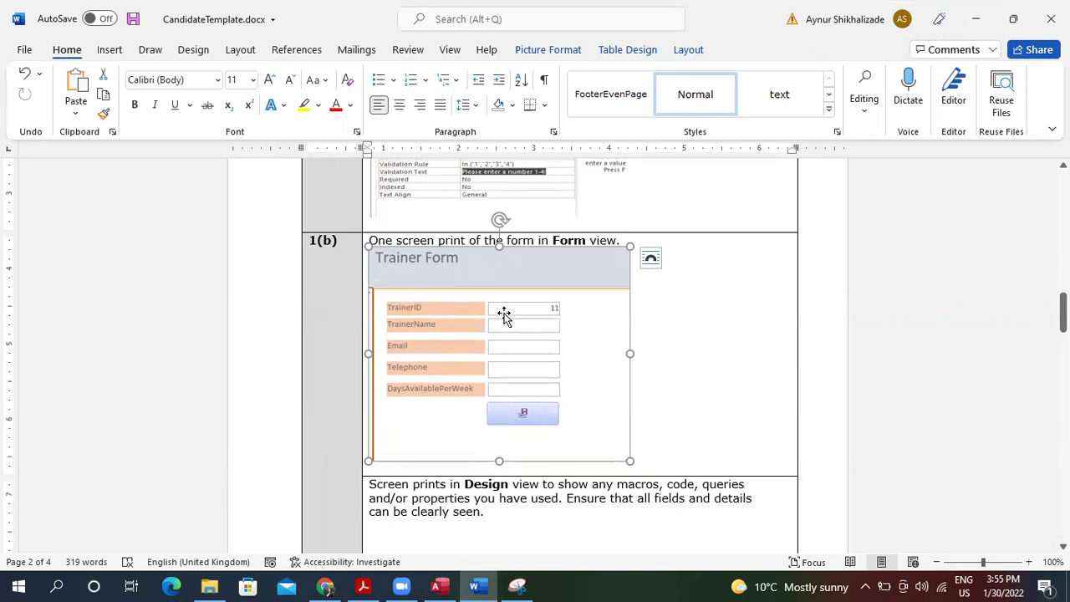
pyautogui.click(697, 339)
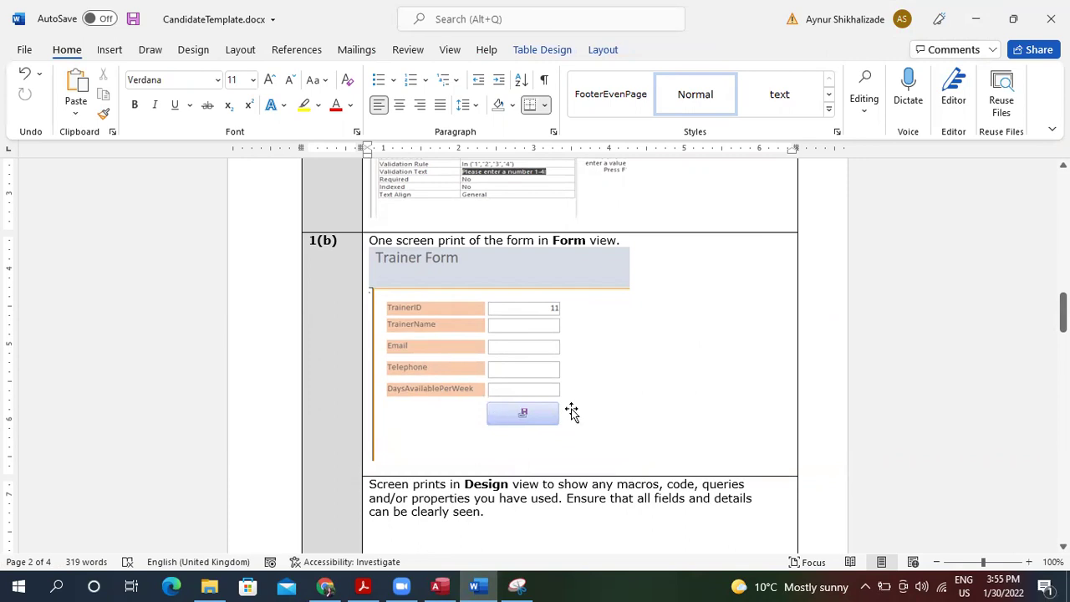
# Minimize Word and close the Trainer Form snip without saving.
pyautogui.click(983, 27)
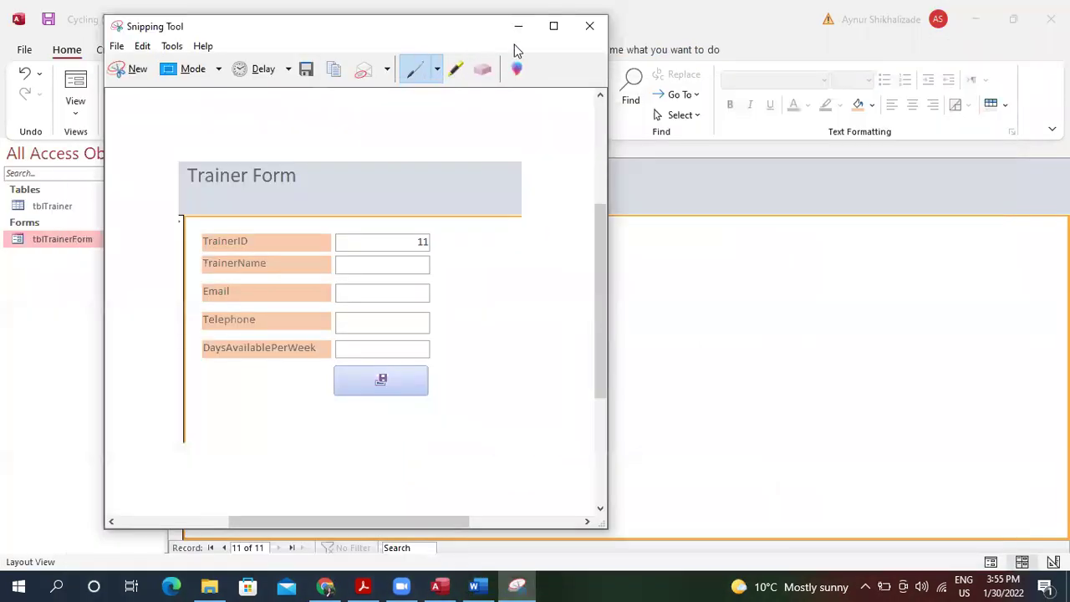
pyautogui.click(590, 26)
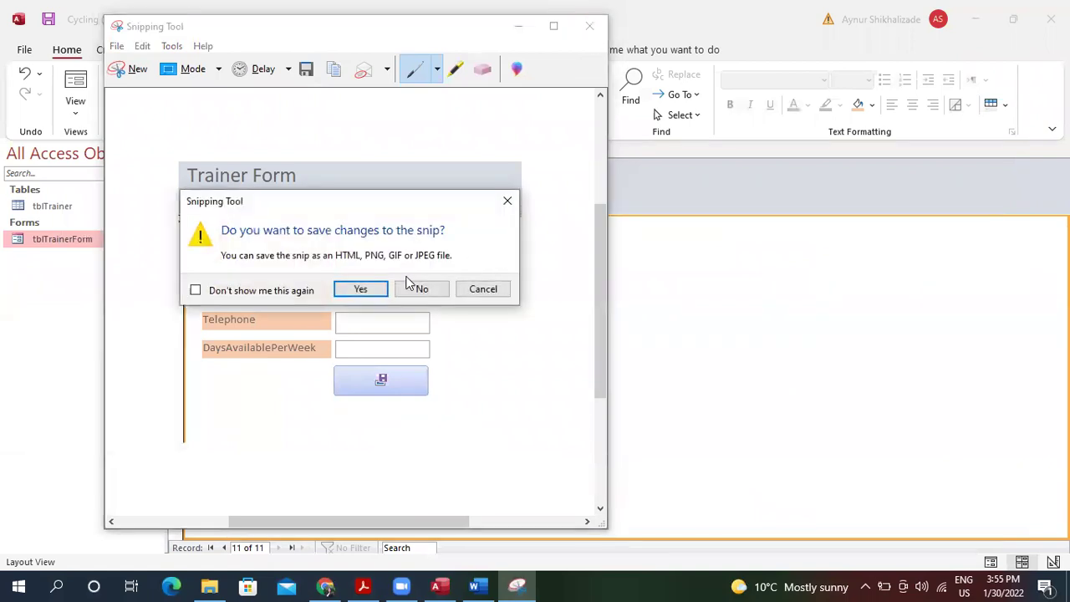
pyautogui.click(417, 288)
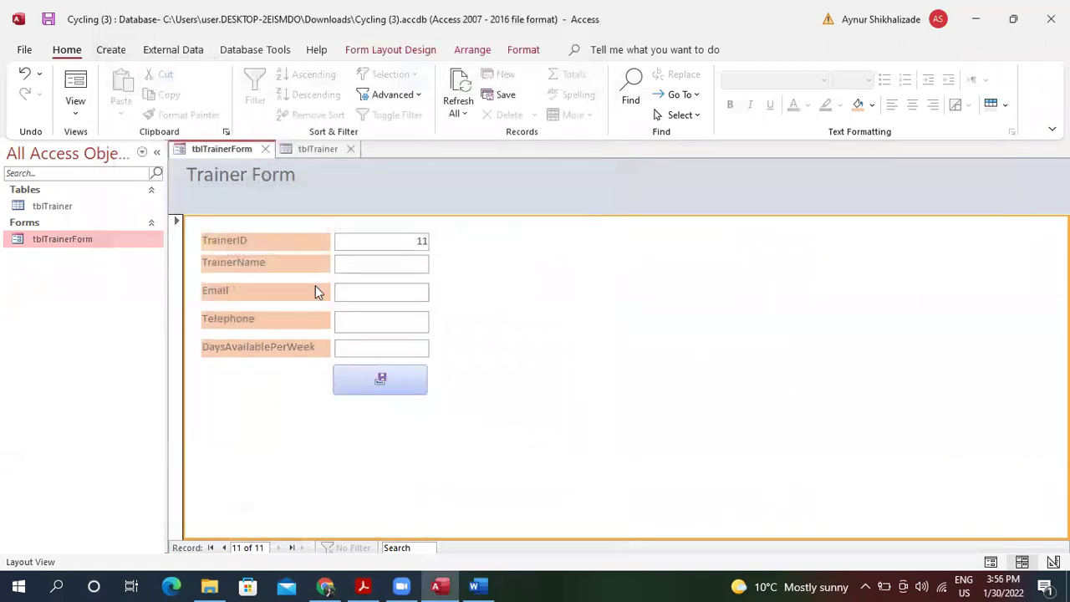
# Open the Trainer Form in Design view and show the TrainerID text box's property sheet.
pyautogui.click(75, 107)
pyautogui.click(124, 219)
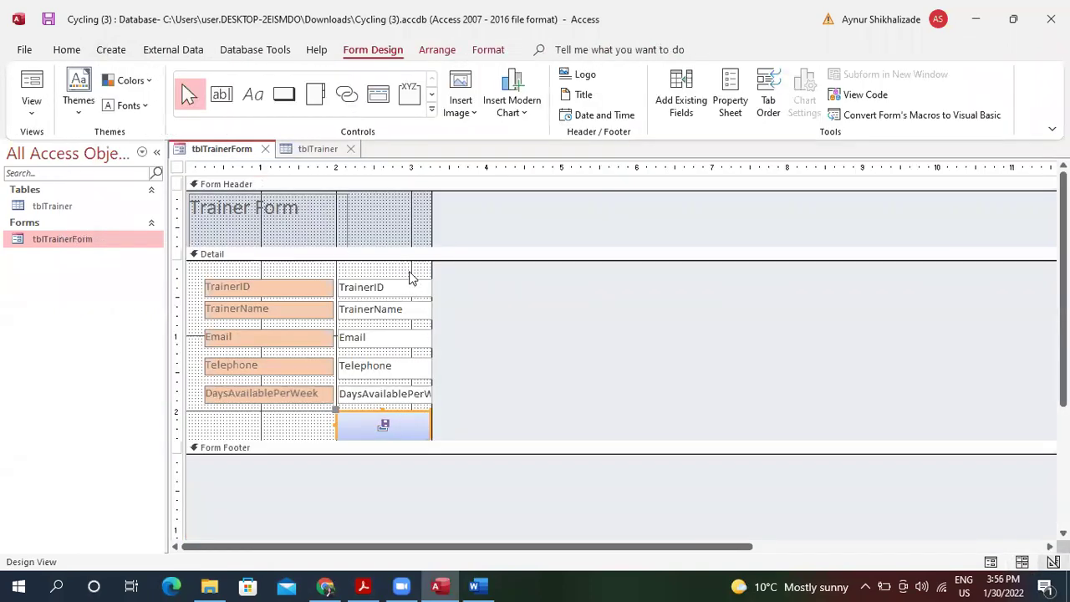
pyautogui.click(385, 287)
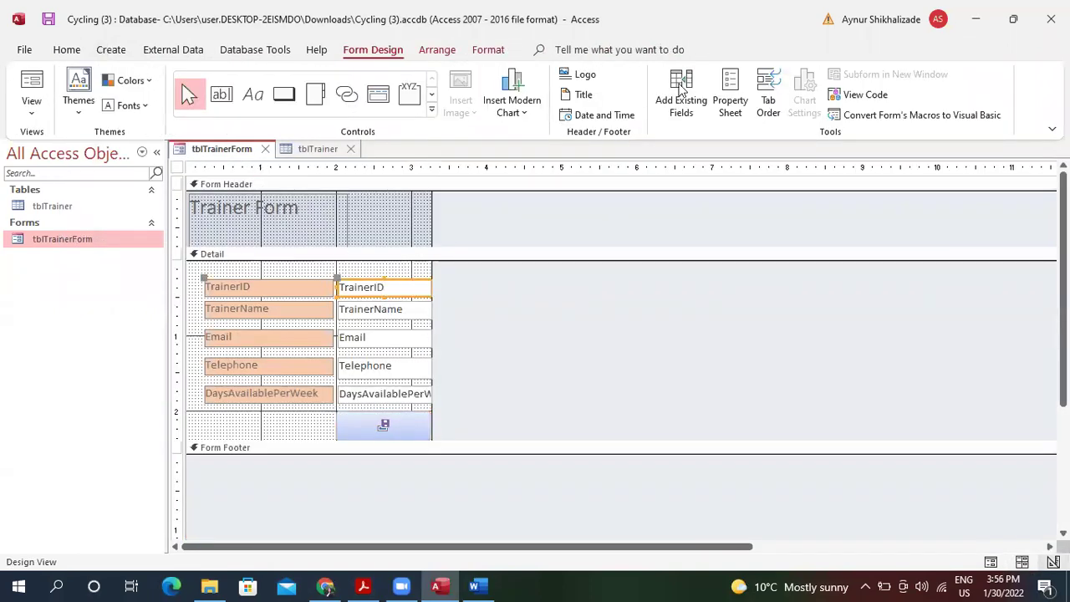
pyautogui.click(728, 96)
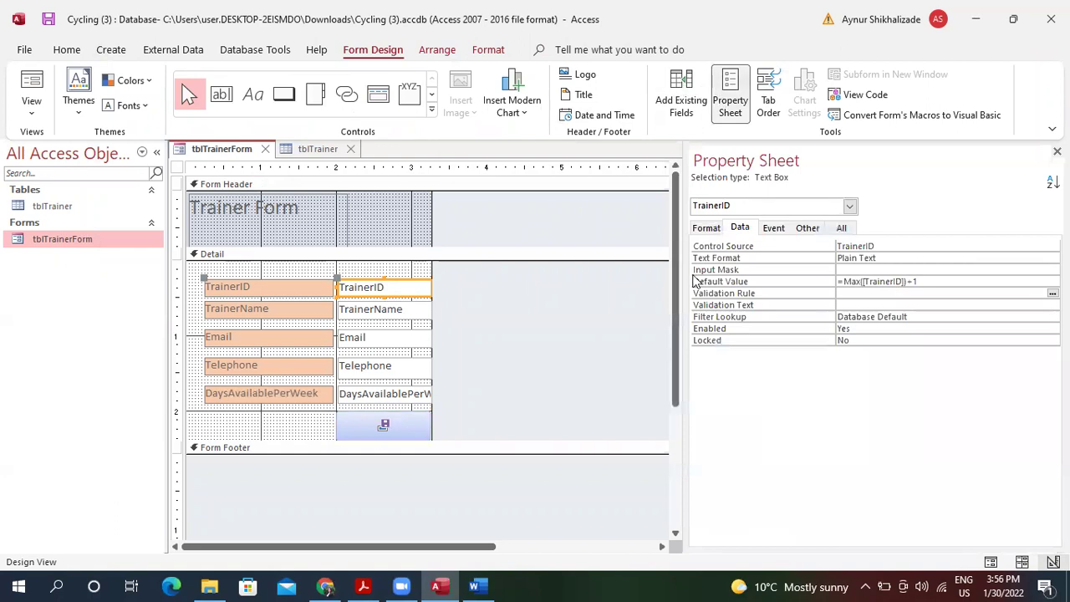
pyautogui.click(56, 586)
# Snip and copy the TrainerID Property Sheet showing Default Value =Max([TrainerID])+1, then return to Word.
pyautogui.write('sn')
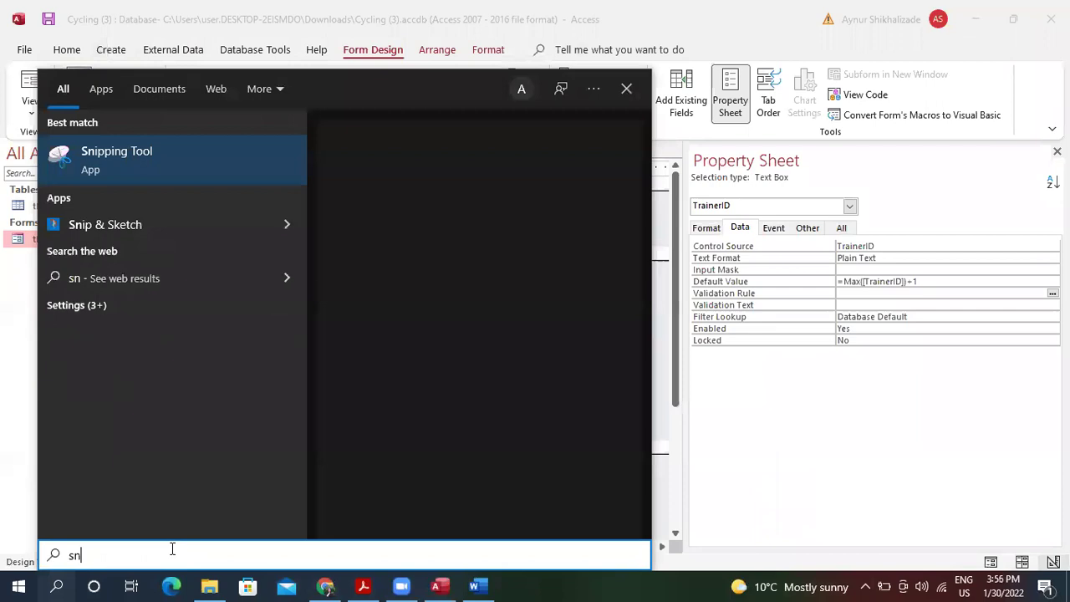
pyautogui.press('Return')
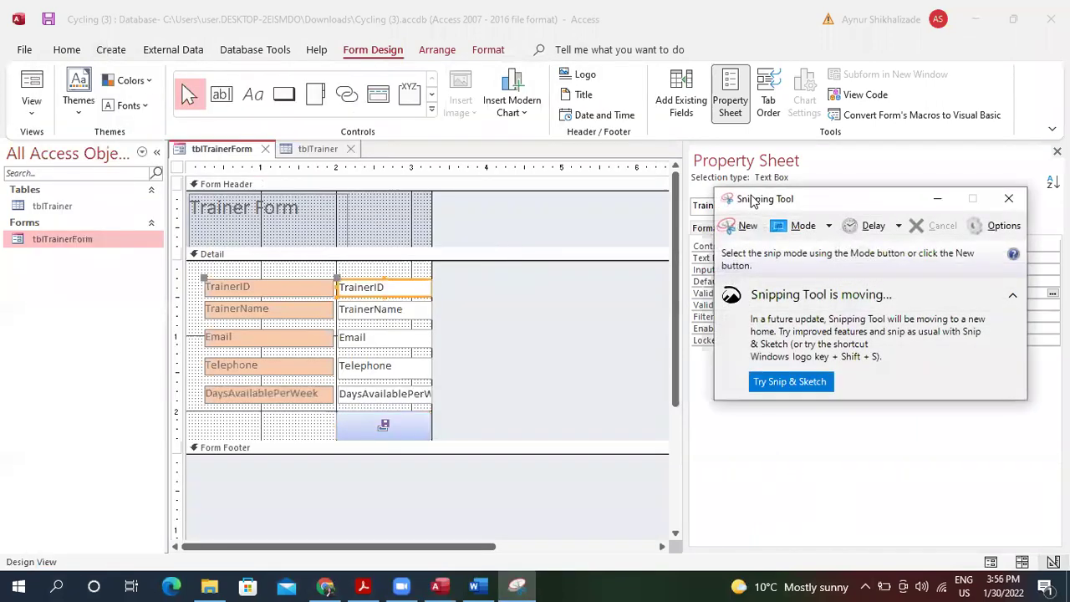
pyautogui.click(739, 222)
pyautogui.moveTo(683, 160); pyautogui.dragTo(1060, 371)
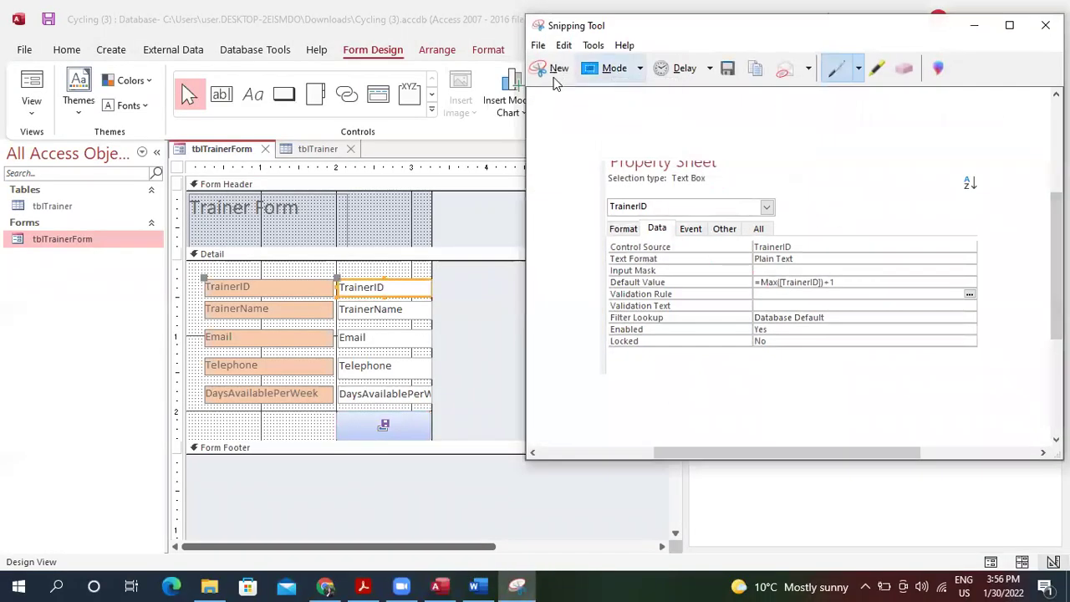
pyautogui.click(555, 71)
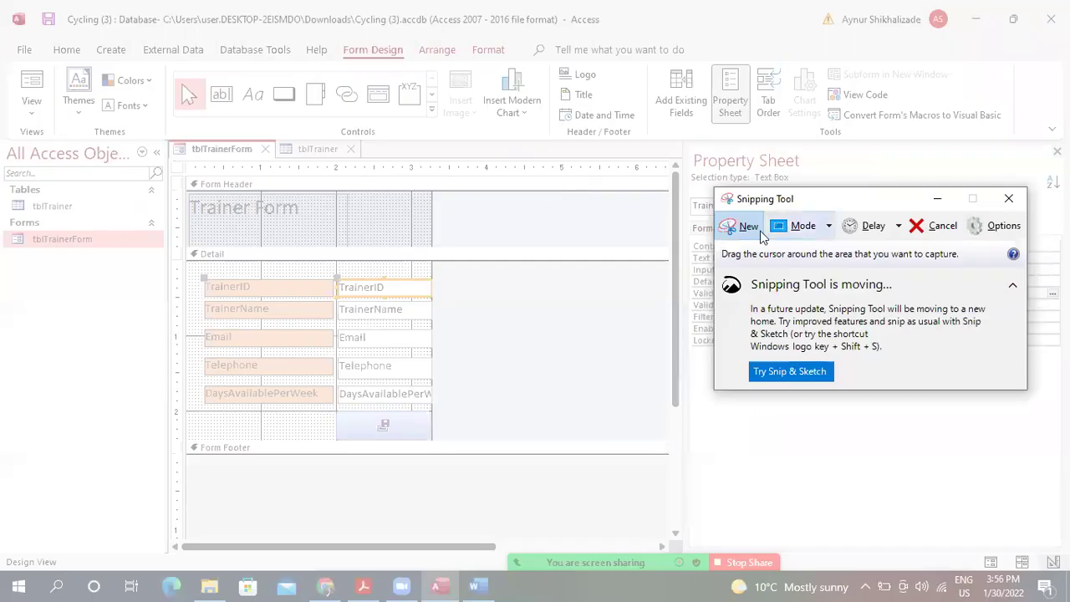
pyautogui.moveTo(682, 149); pyautogui.dragTo(1027, 373)
pyautogui.click(595, 33)
pyautogui.click(620, 54)
pyautogui.click(474, 586)
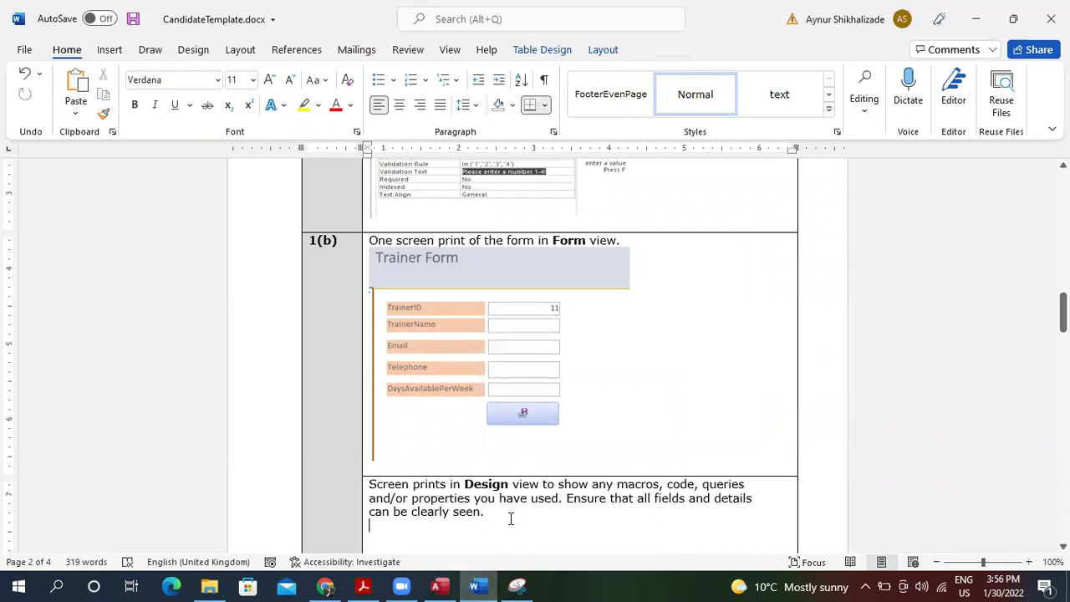
# Paste the Property Sheet screenshot under the Design view prompt, shrink it, then minimize Word.
pyautogui.hotkey('ctrl', 'v')
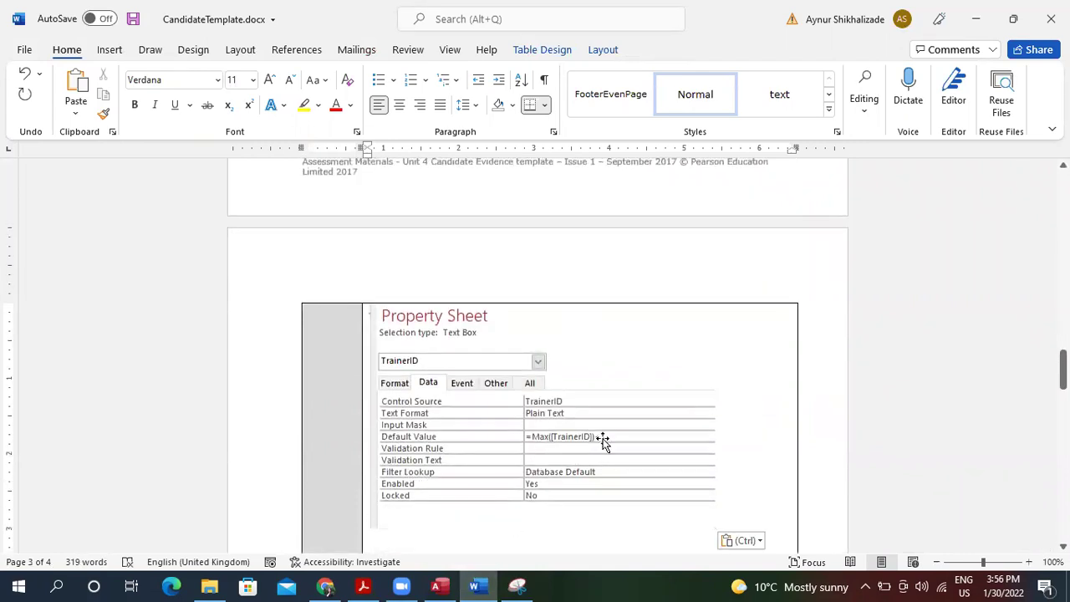
pyautogui.click(604, 443)
pyautogui.moveTo(714, 524); pyautogui.dragTo(633, 402)
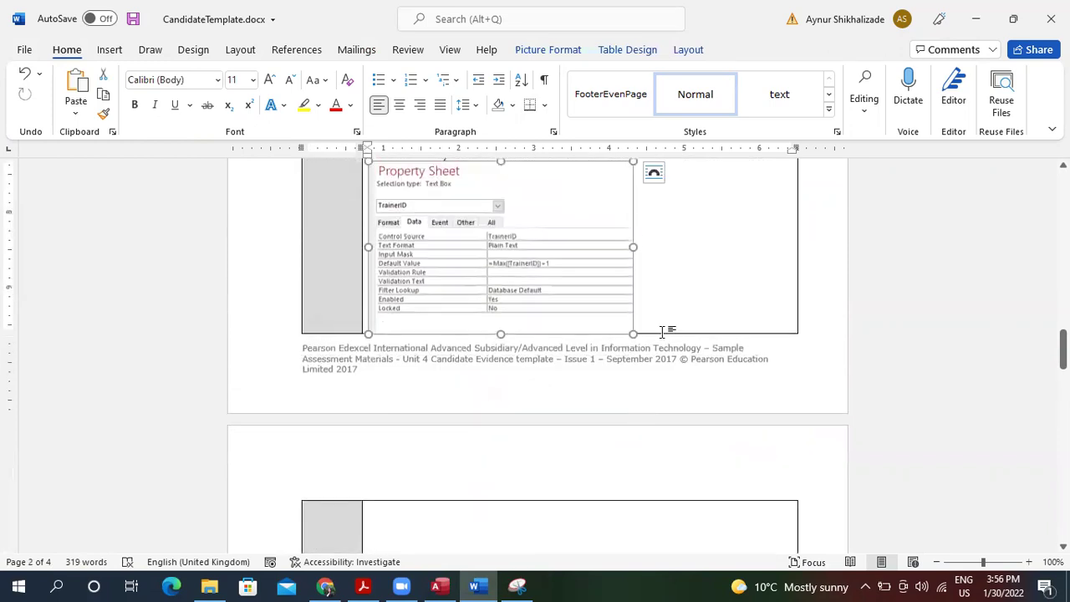
pyautogui.moveTo(1063, 349)
pyautogui.mouseDown()
pyautogui.moveTo(1063, 269)
pyautogui.moveTo(1063, 329)
pyautogui.mouseUp()
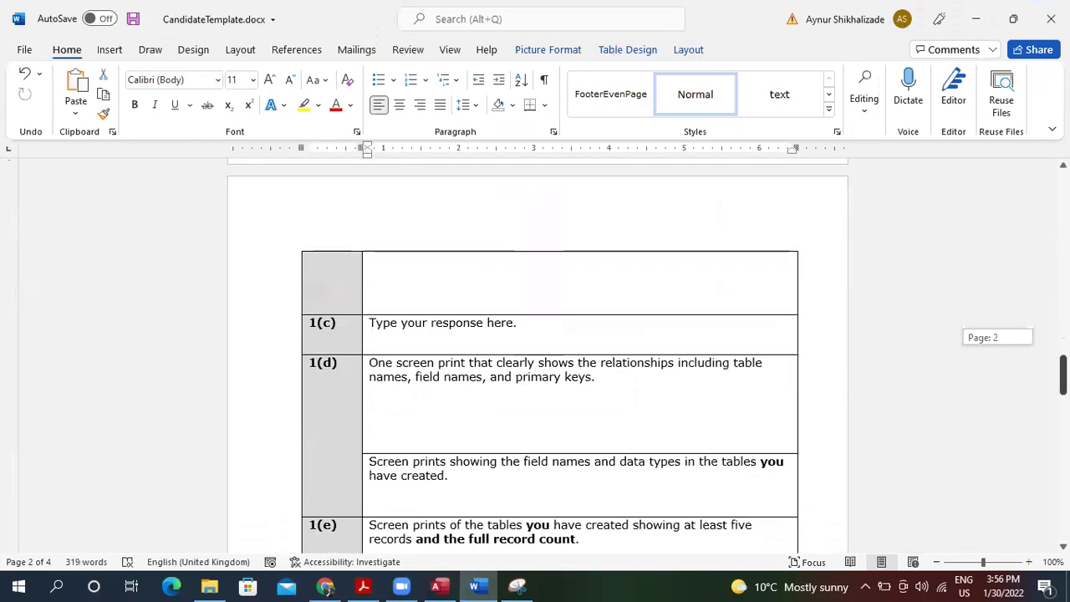
pyautogui.moveTo(1063, 376); pyautogui.dragTo(1063, 359)
pyautogui.click(985, 17)
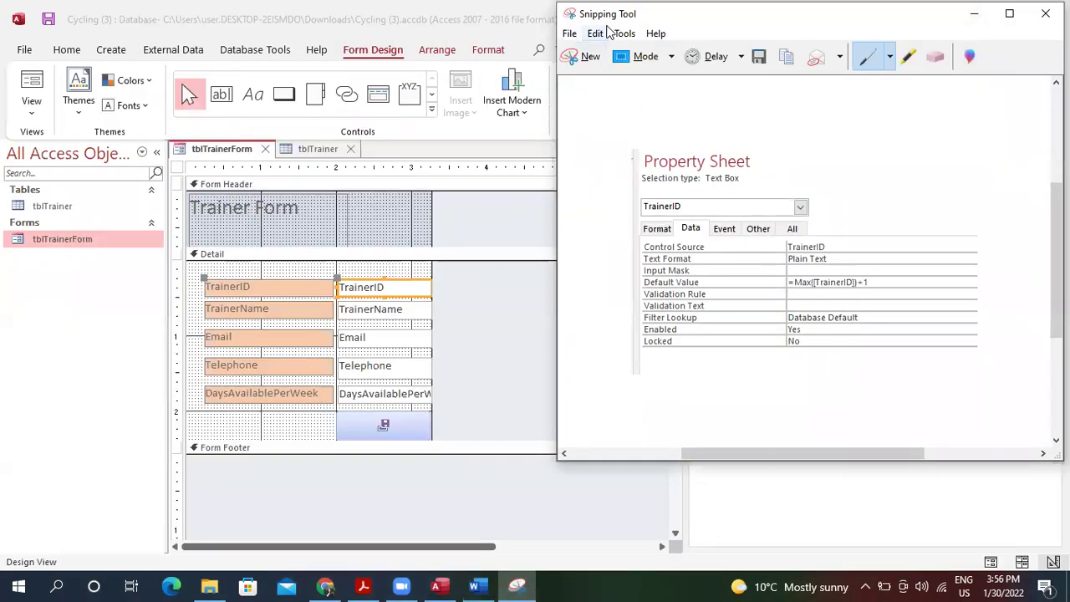
# Discard the Property Sheet snip and open the save button's On Click macro via Build Event.
pyautogui.click(1045, 13)
pyautogui.click(877, 248)
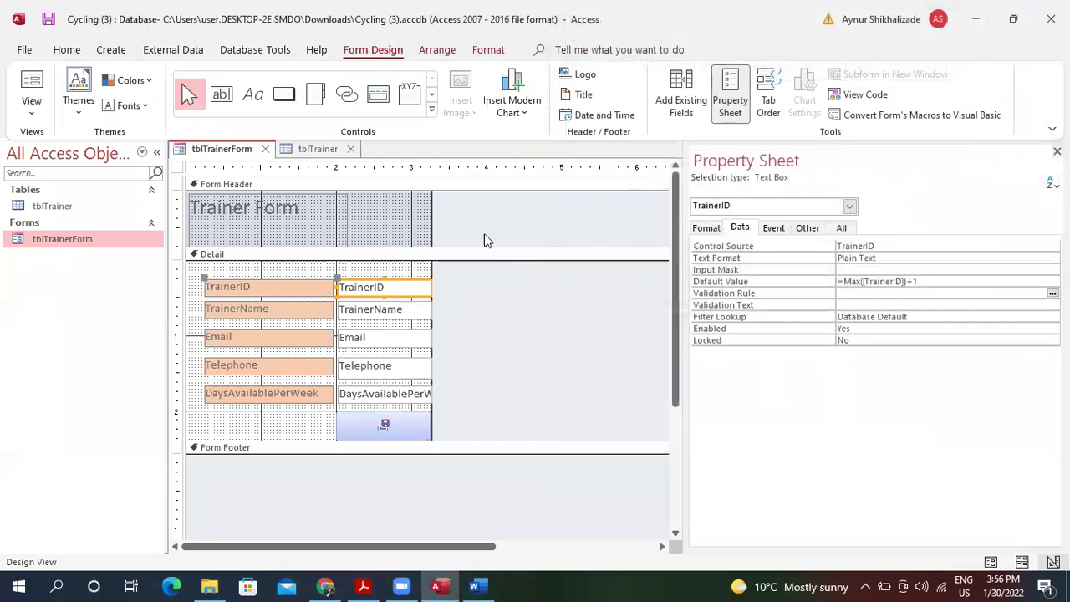
pyautogui.click(406, 426)
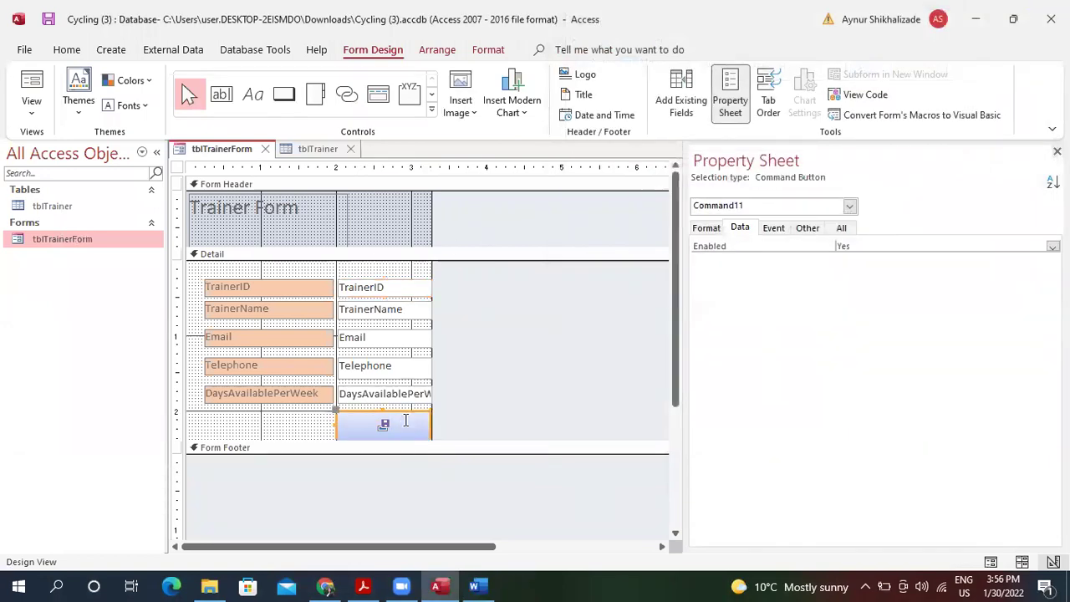
pyautogui.rightClick(407, 426)
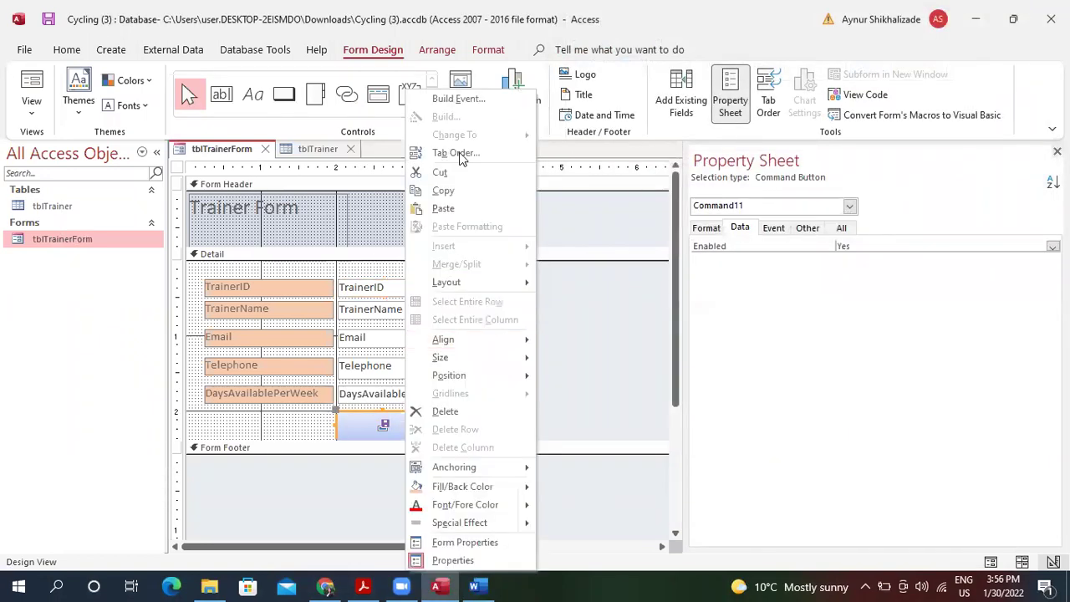
pyautogui.click(473, 97)
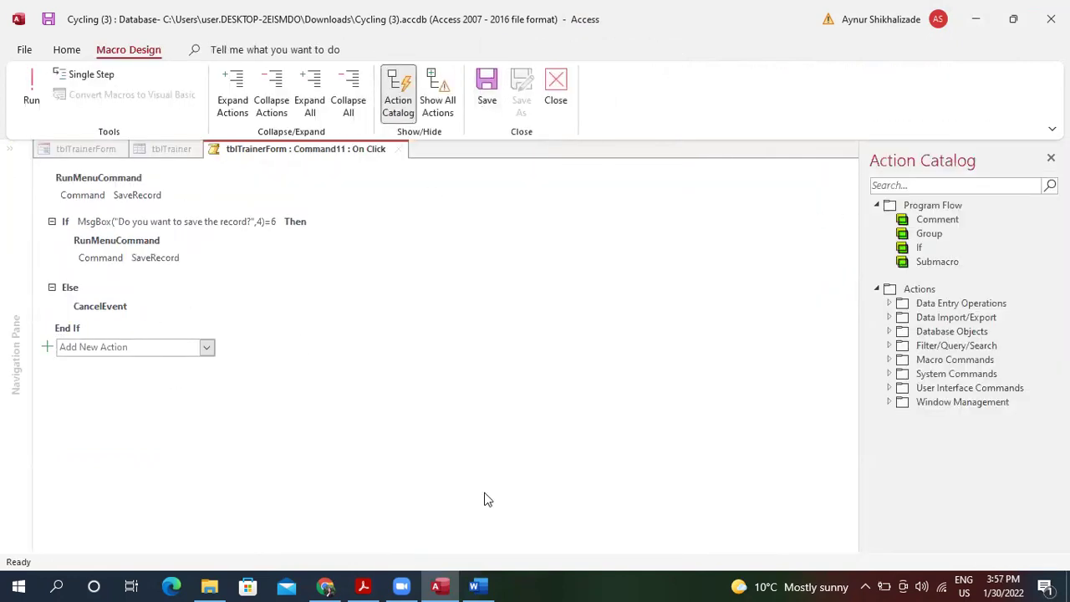
pyautogui.click(56, 586)
# Snip and copy the On Click macro's If/Else block, then close the snip without saving.
pyautogui.write('sn')
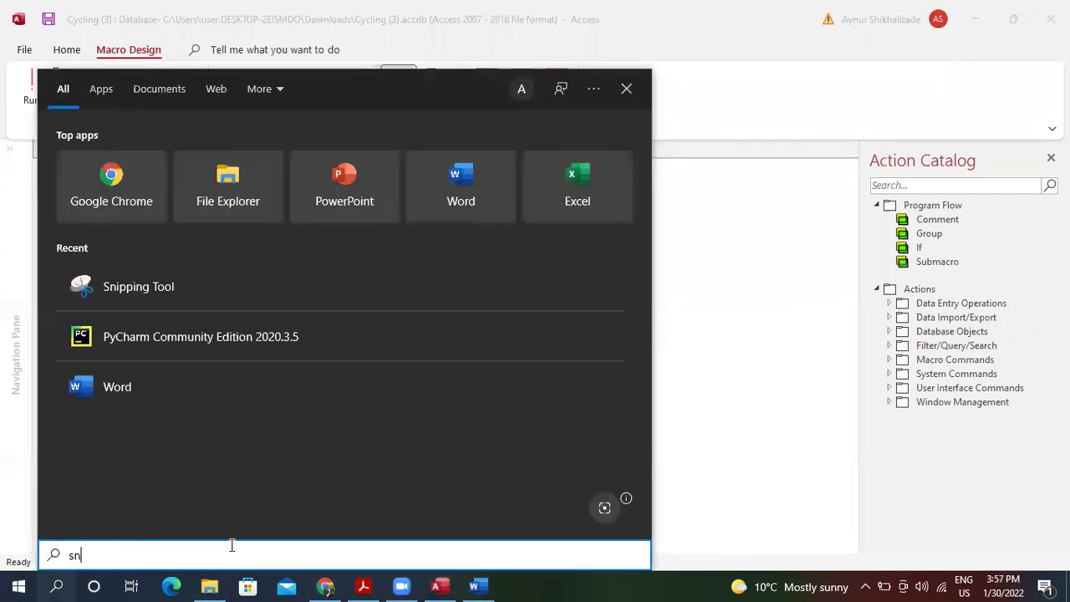
pyautogui.click(226, 167)
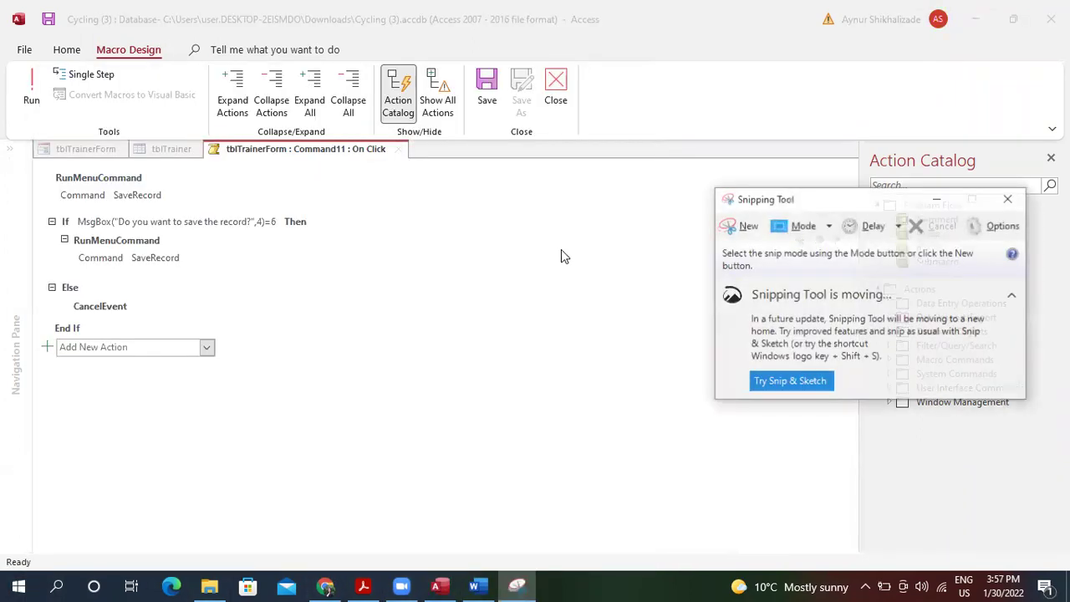
pyautogui.click(741, 223)
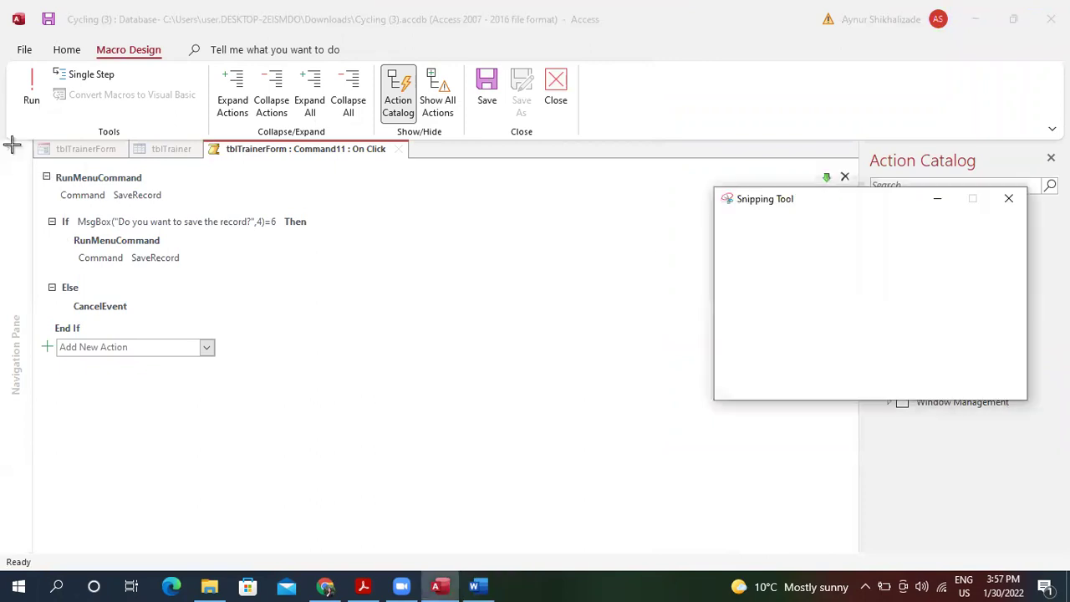
pyautogui.moveTo(15, 136); pyautogui.dragTo(469, 339)
pyautogui.click(53, 33)
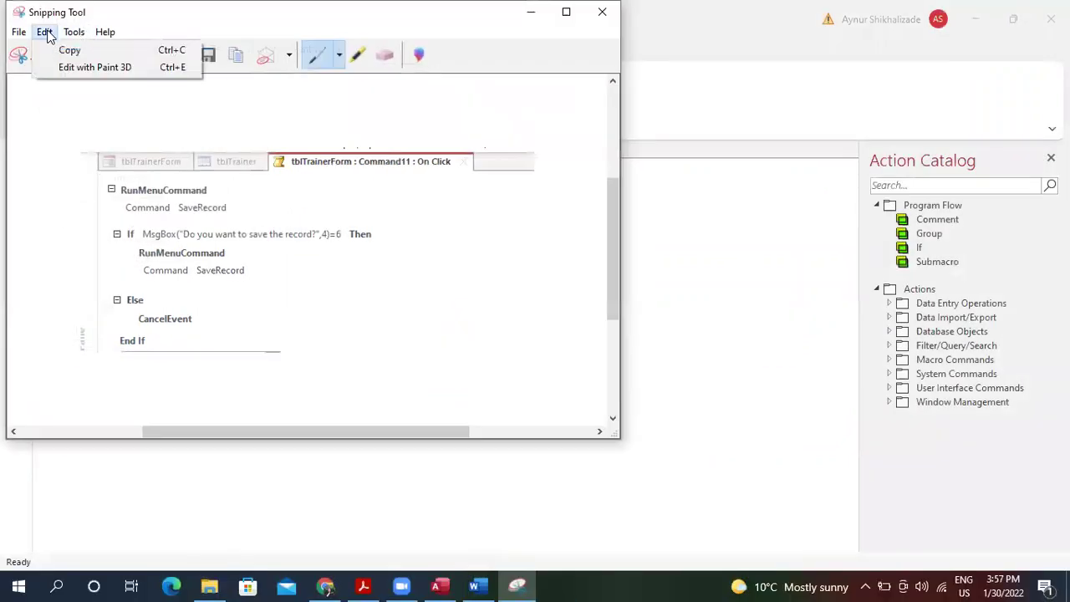
pyautogui.click(72, 48)
pyautogui.click(607, 15)
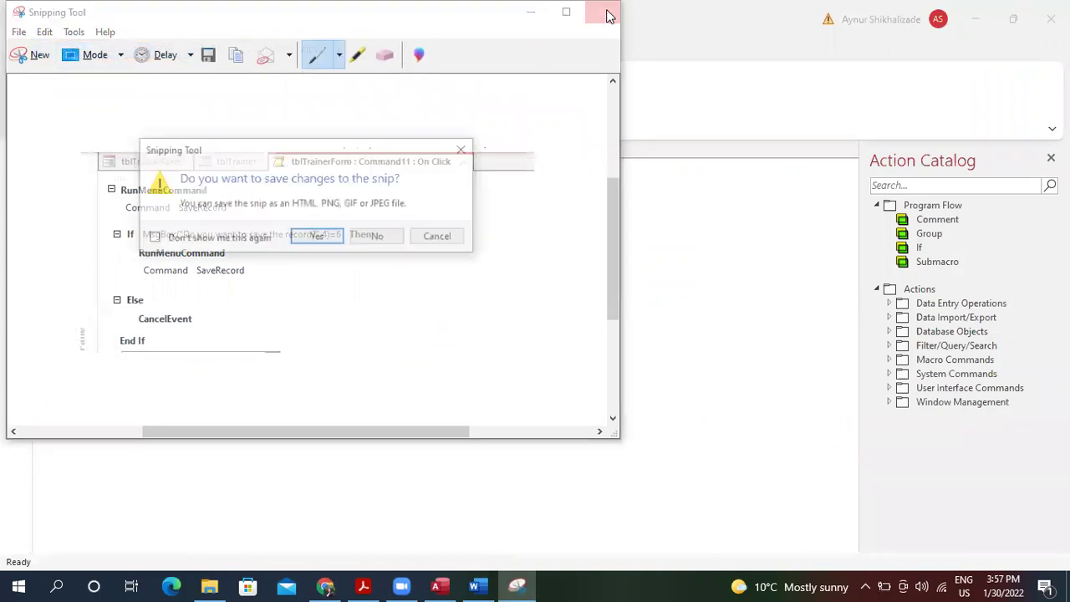
pyautogui.click(382, 238)
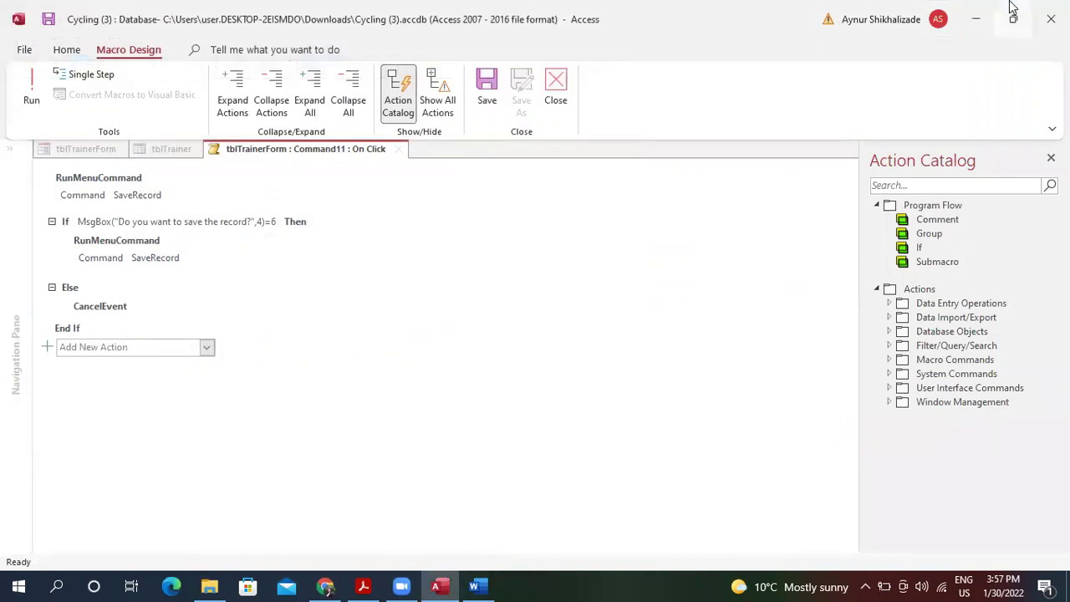
# Close the macro view, paste the macro screenshot into Word's empty evidence cell and shrink it.
pyautogui.click(566, 80)
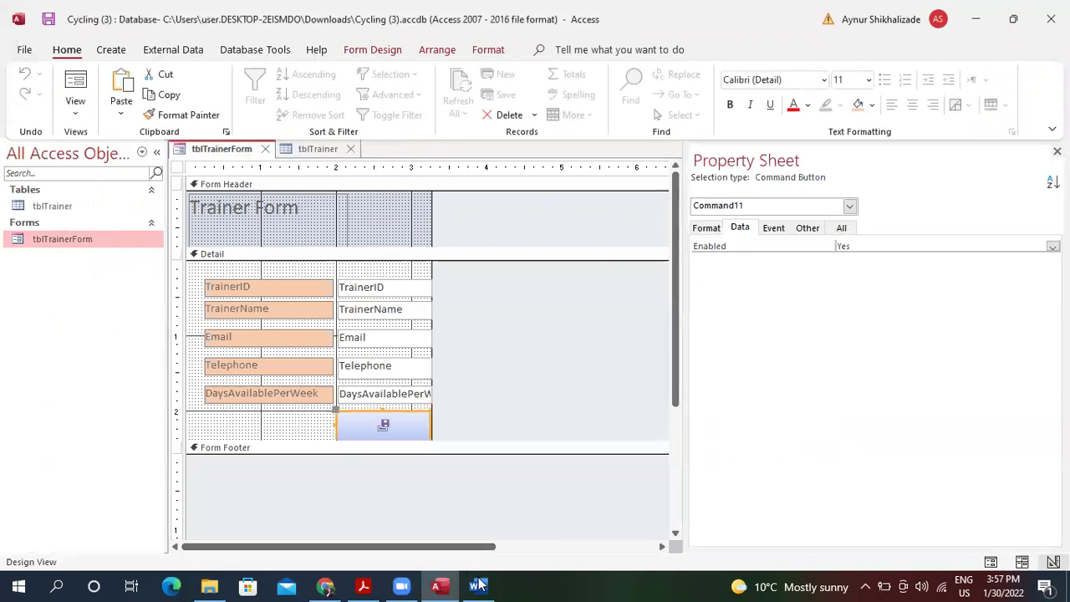
pyautogui.hotkey('alt', 'Tab')
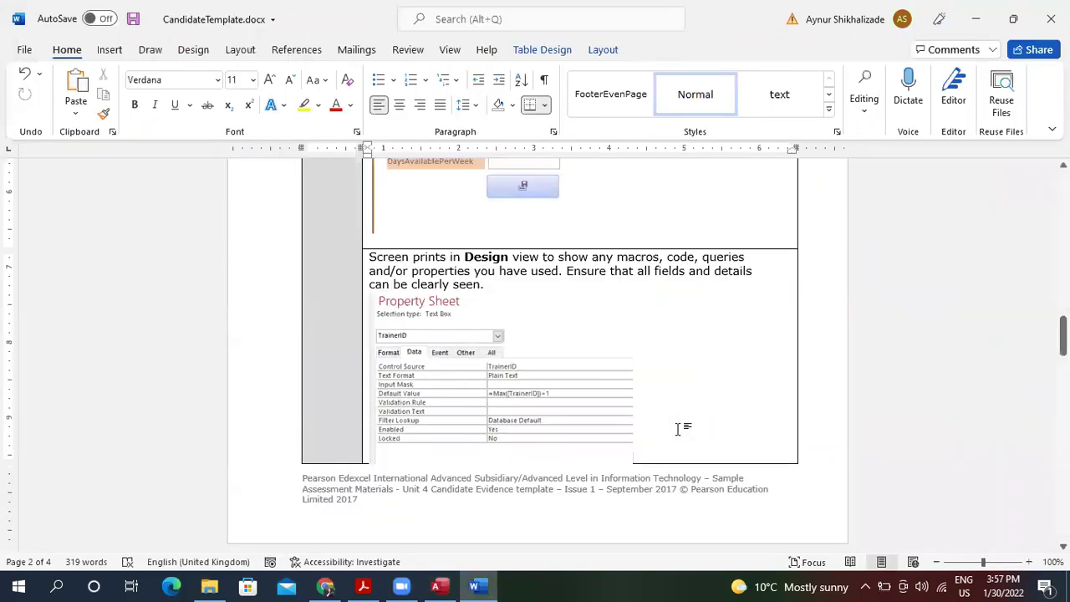
pyautogui.scroll(-3, 681, 430)
pyautogui.hotkey('ctrl', 'v')
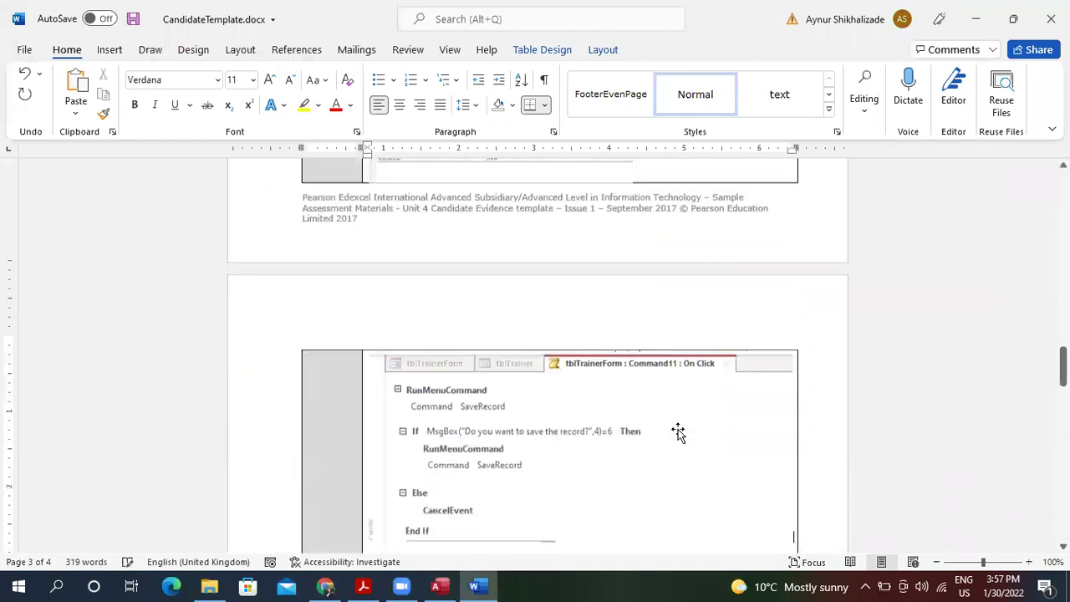
pyautogui.click(636, 435)
pyautogui.moveTo(792, 528); pyautogui.dragTo(653, 451)
pyautogui.moveTo(1062, 365); pyautogui.dragTo(1062, 343)
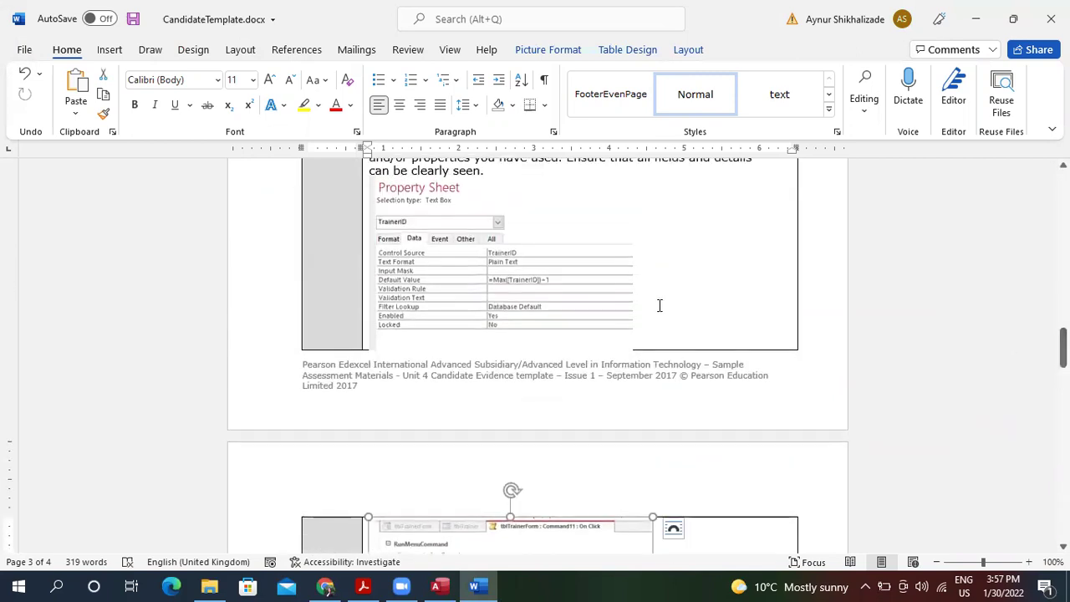
# Shrink the Property Sheet screenshot to fit its cell.
pyautogui.click(626, 334)
pyautogui.moveTo(628, 342); pyautogui.dragTo(614, 314)
pyautogui.moveTo(1062, 352); pyautogui.dragTo(1062, 381)
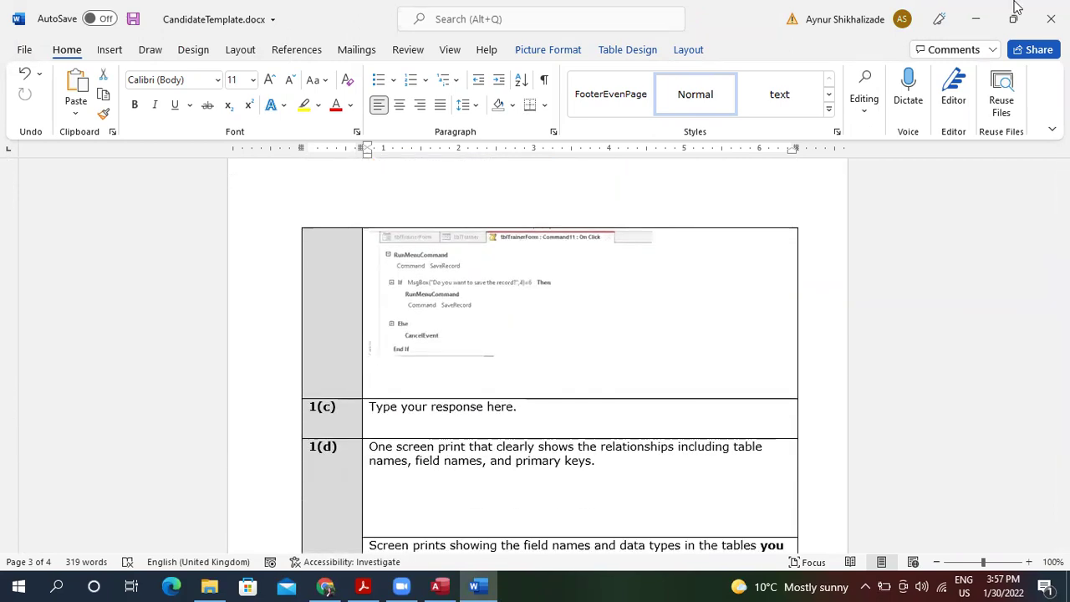
# Hide Word and the Property Sheet, then widen the October 2020.pdf brief and scroll to task (c).
pyautogui.click(976, 19)
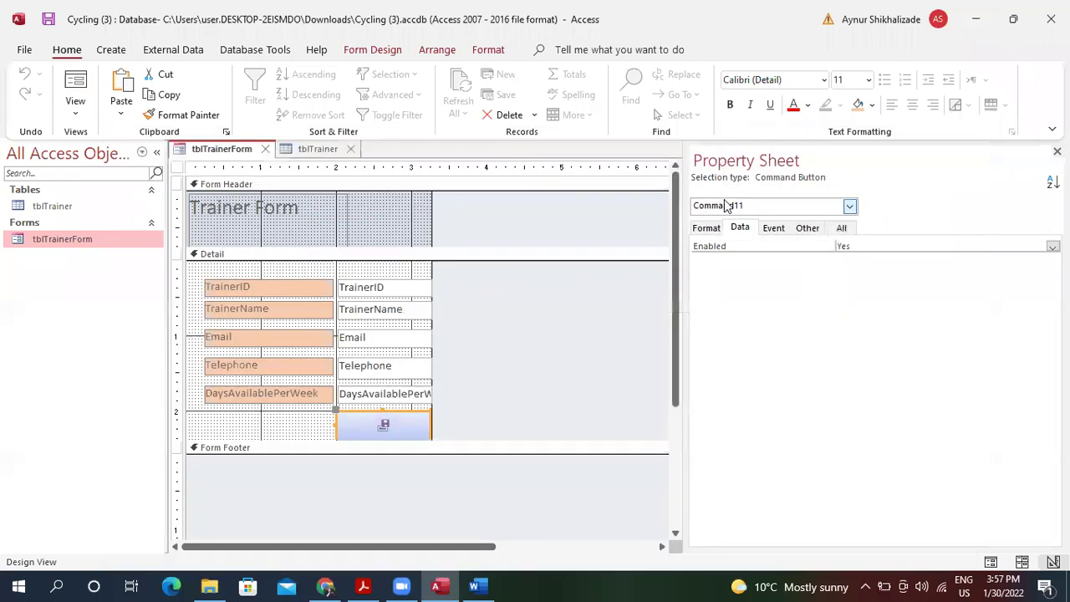
pyautogui.click(1057, 151)
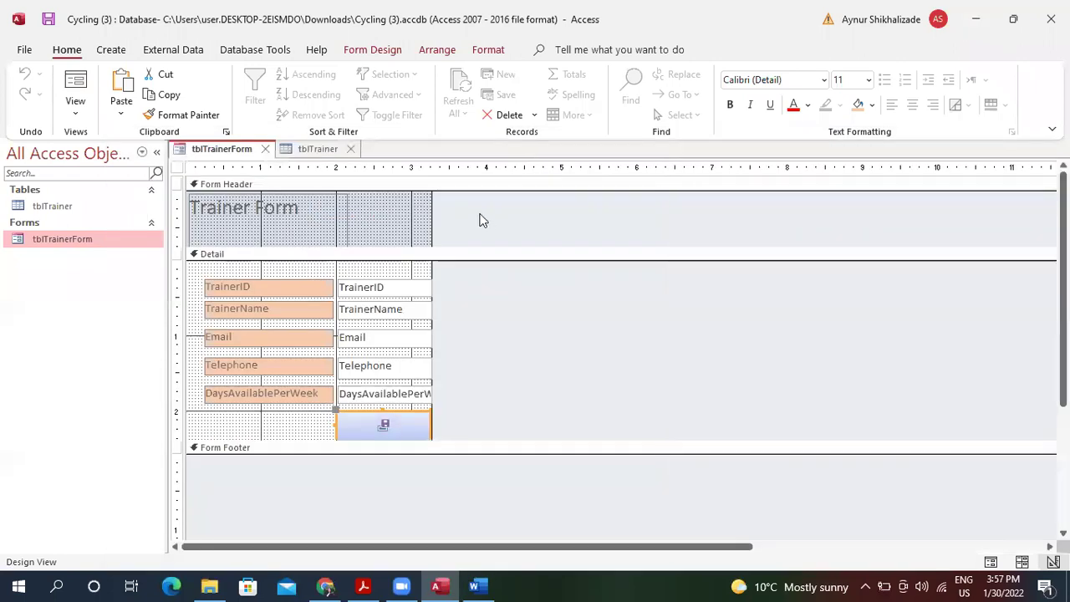
pyautogui.click(364, 586)
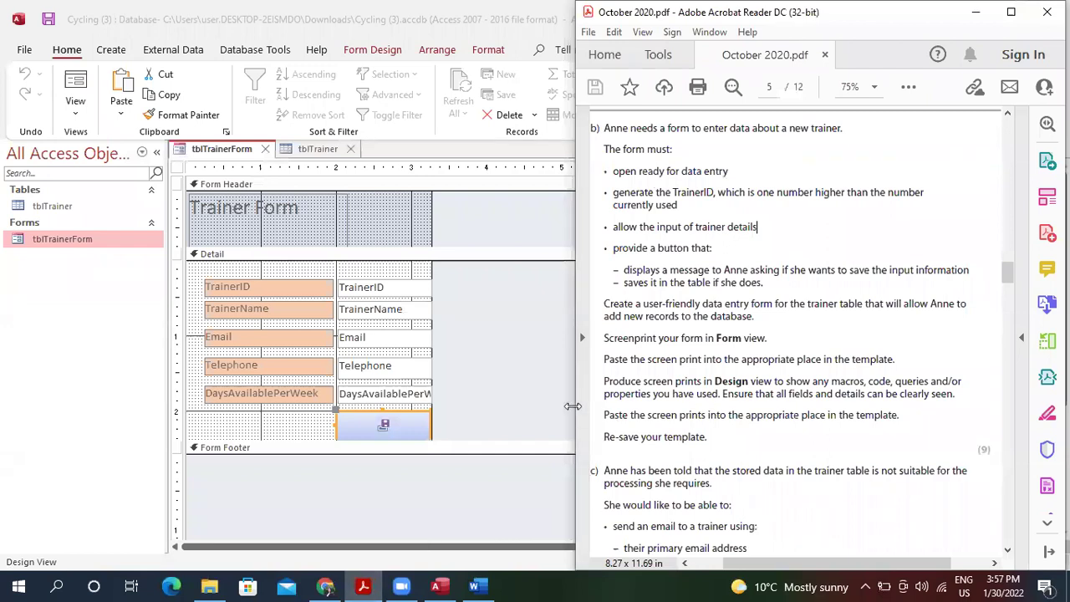
pyautogui.moveTo(573, 407); pyautogui.dragTo(483, 406)
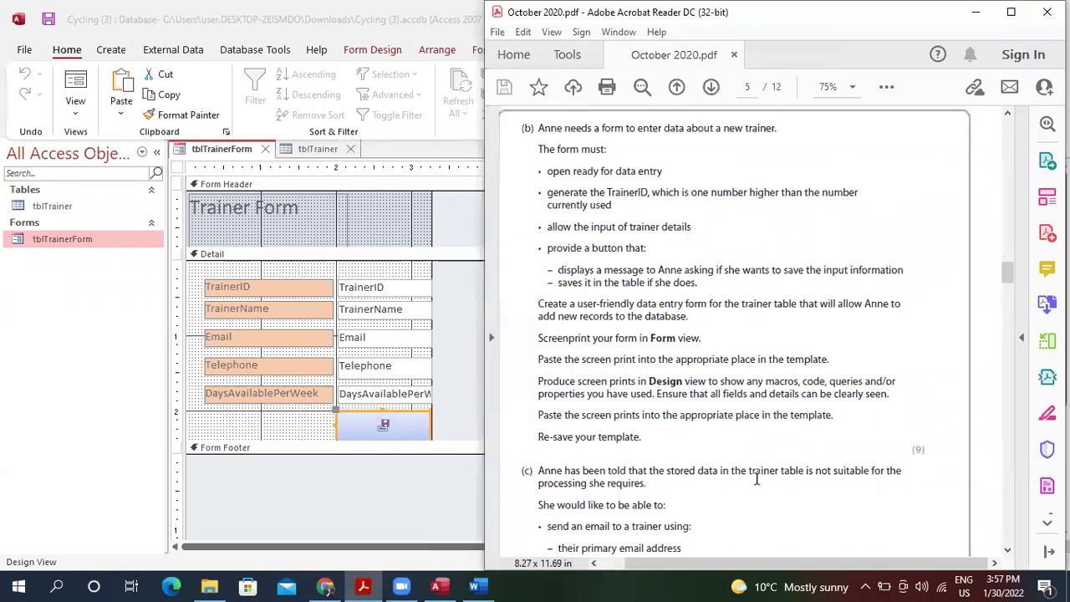
pyautogui.scroll(-5, 757, 479)
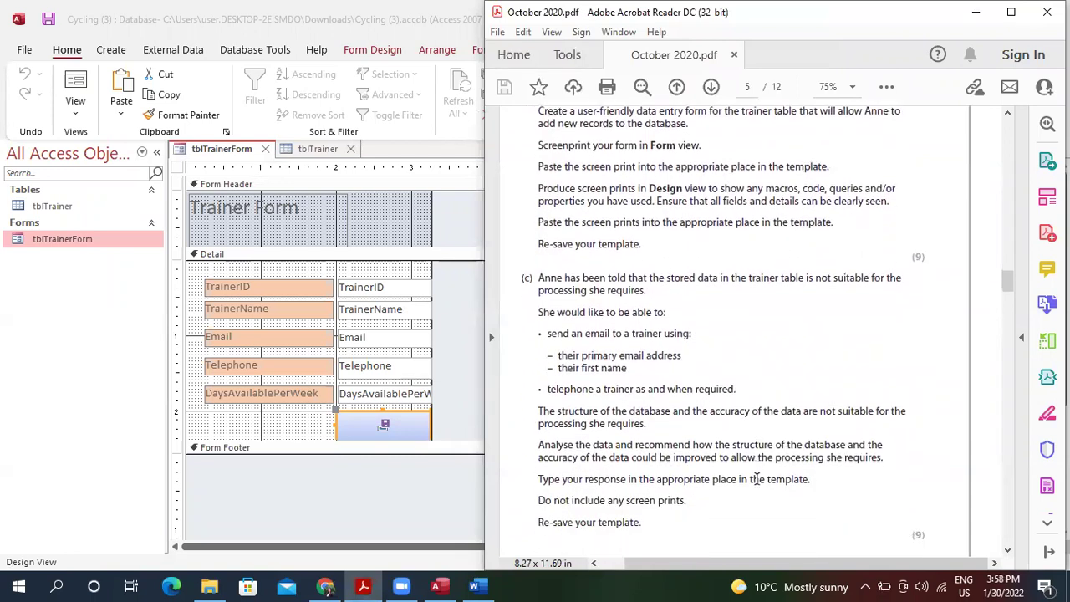
pyautogui.scroll(-10, 757, 478)
pyautogui.scroll(10, 757, 485)
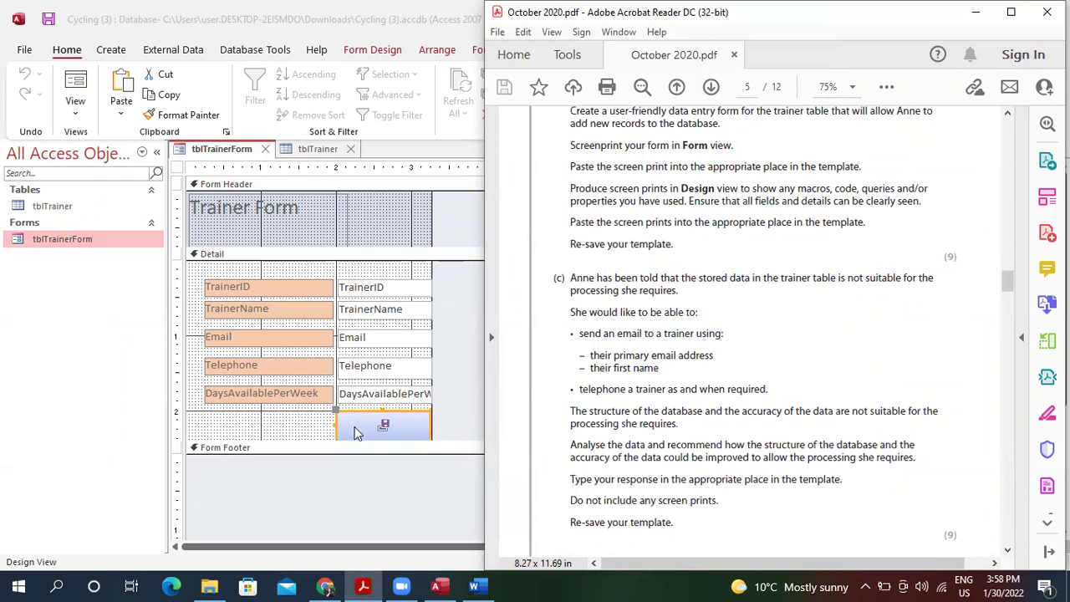
# Put the Trainer Form back in Form view at record 1 of 10, with the exam brief alongside.
pyautogui.click(79, 88)
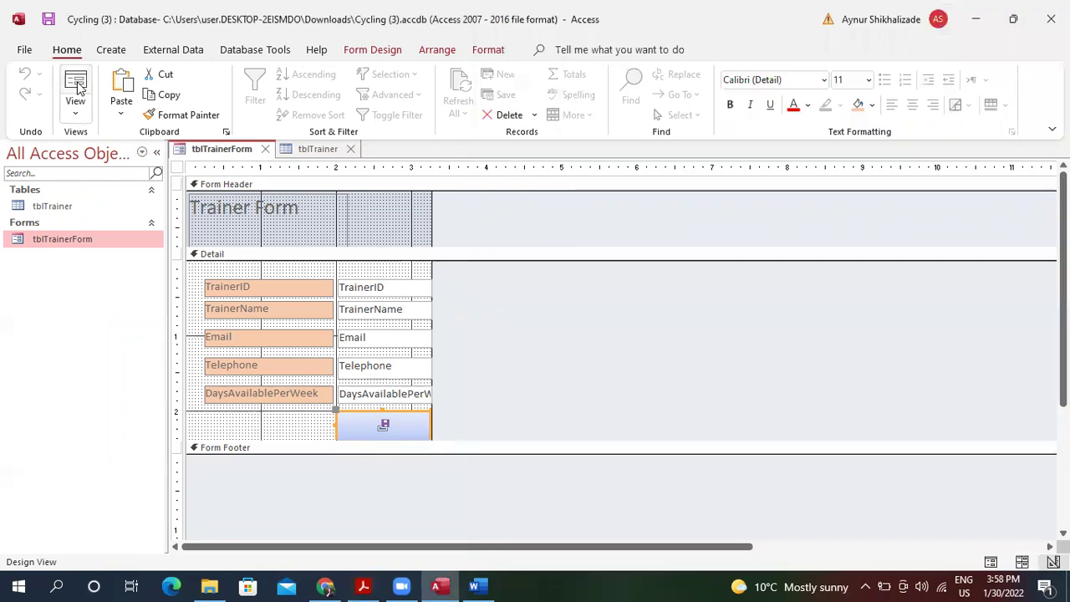
pyautogui.click(75, 92)
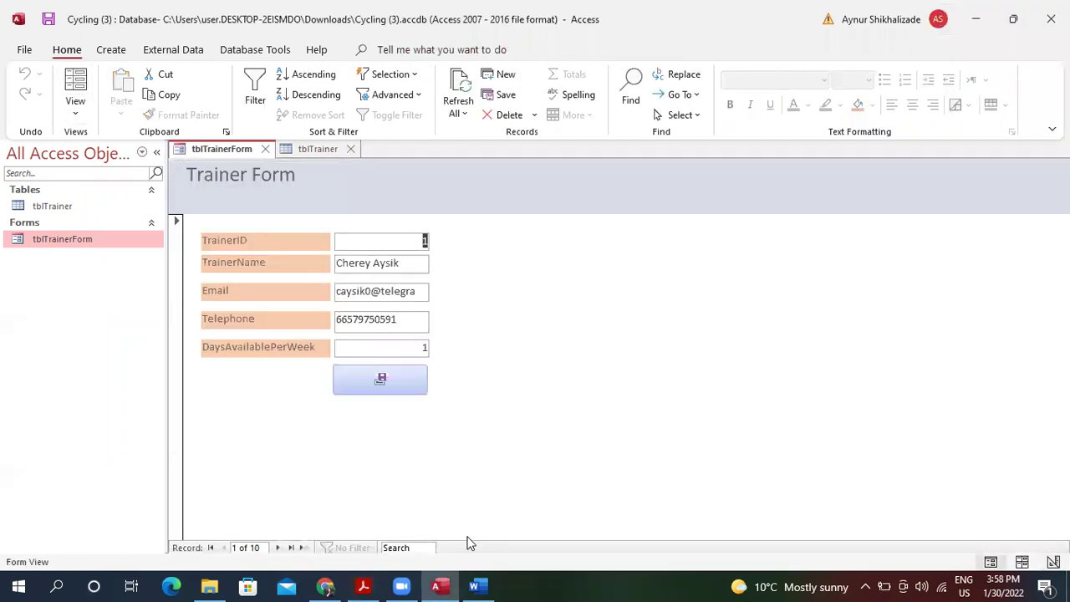
pyautogui.click(373, 585)
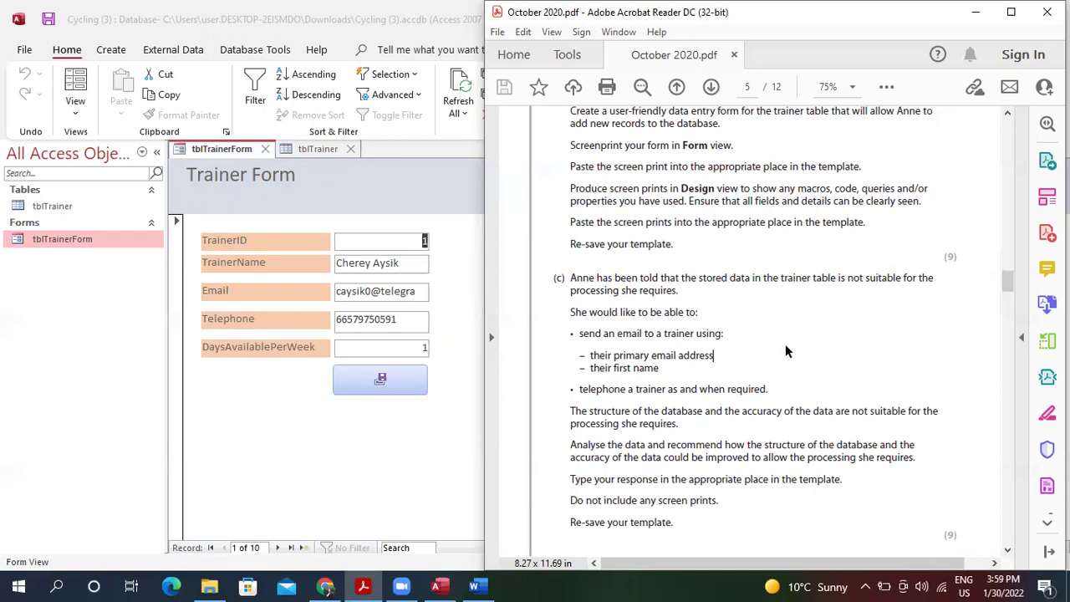
# Place the cursor in the Word template's 1(c) response cell, then minimize Word.
pyautogui.click(490, 585)
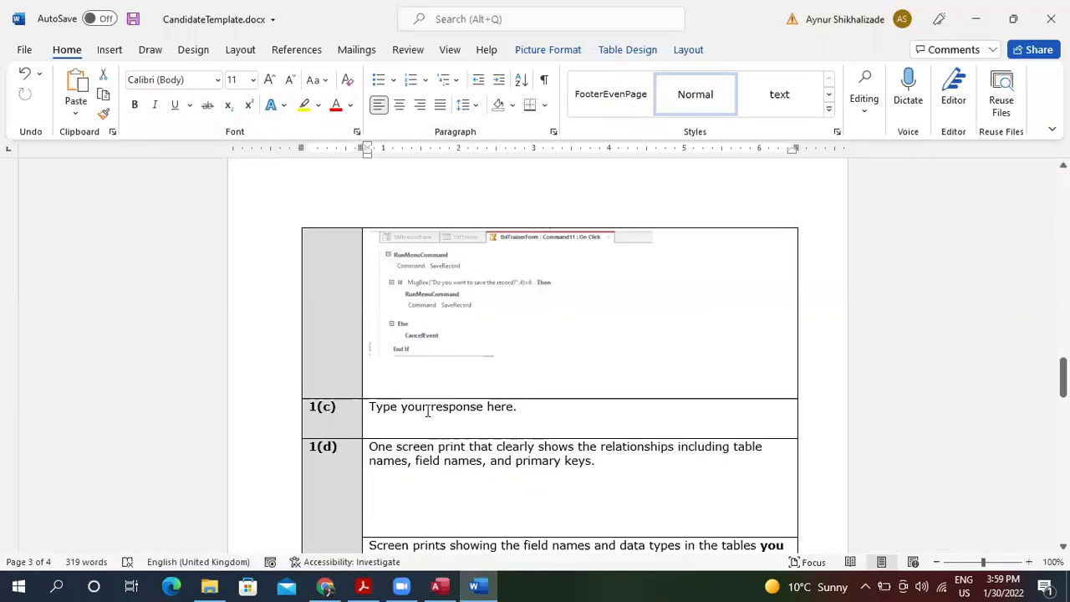
pyautogui.click(588, 418)
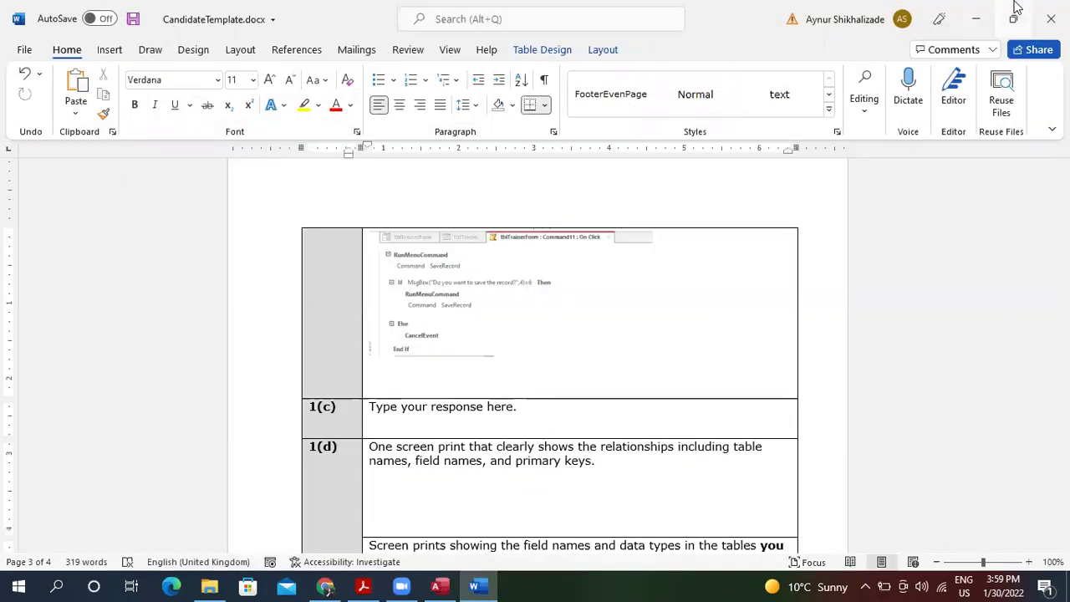
pyautogui.click(988, 17)
# Scroll the brief to the page 6 task (d) on the skills tracking file, then return to Access.
pyautogui.scroll(-3, 777, 294)
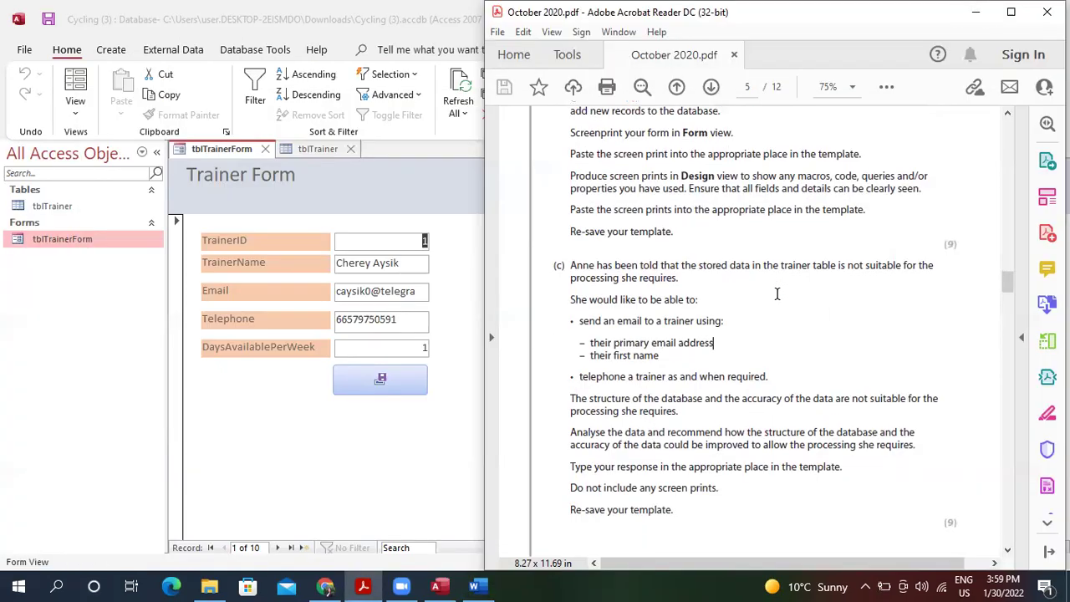
pyautogui.scroll(-5, 777, 293)
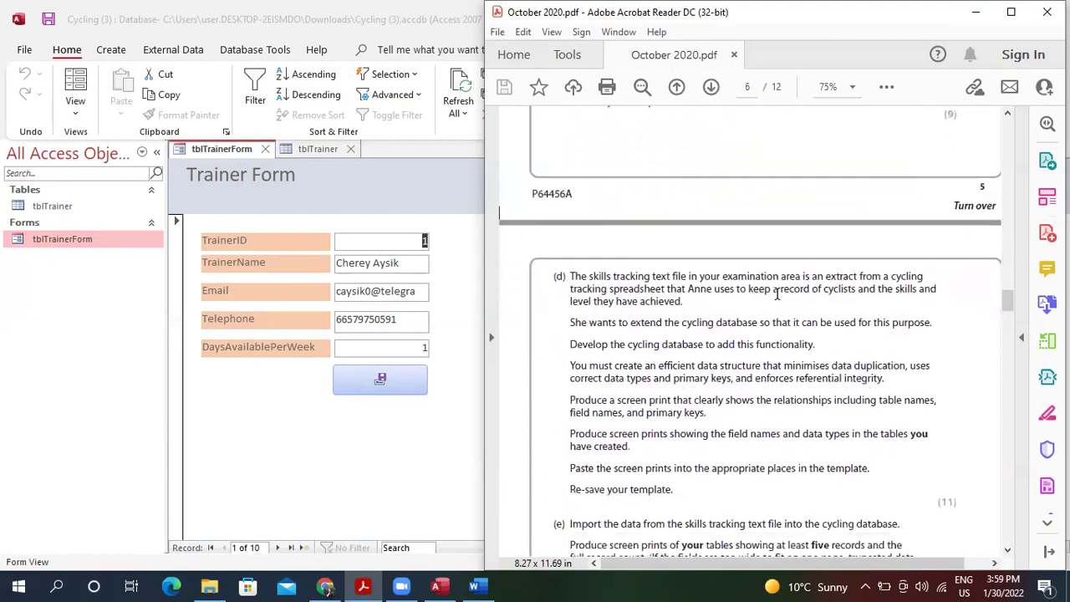
pyautogui.scroll(-1, 777, 294)
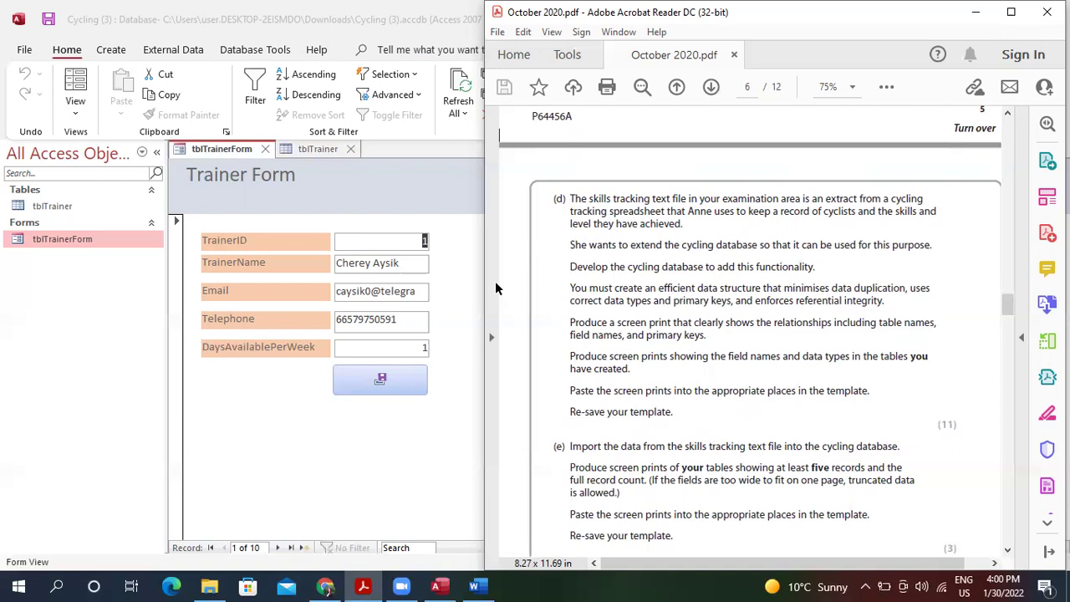
pyautogui.click(433, 400)
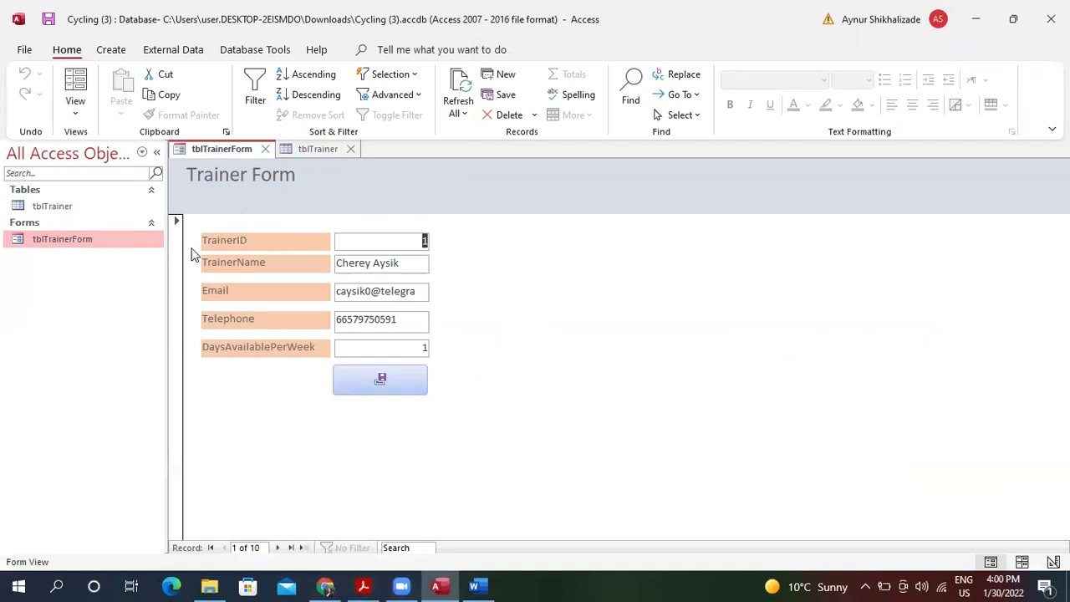
# Open the tblTrainer table.
pyautogui.doubleClick(113, 205)
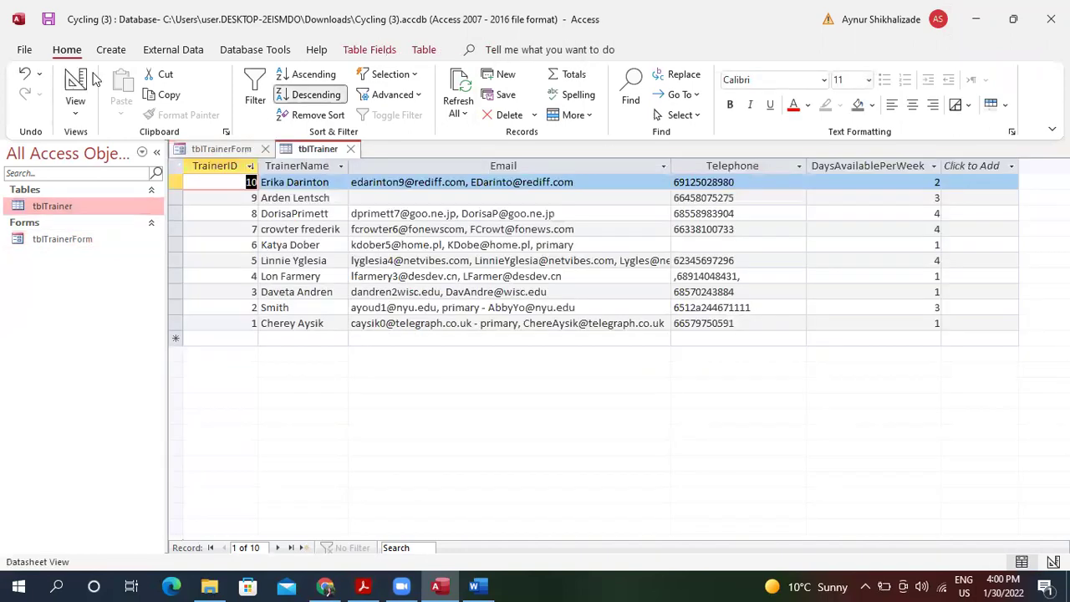
pyautogui.click(109, 51)
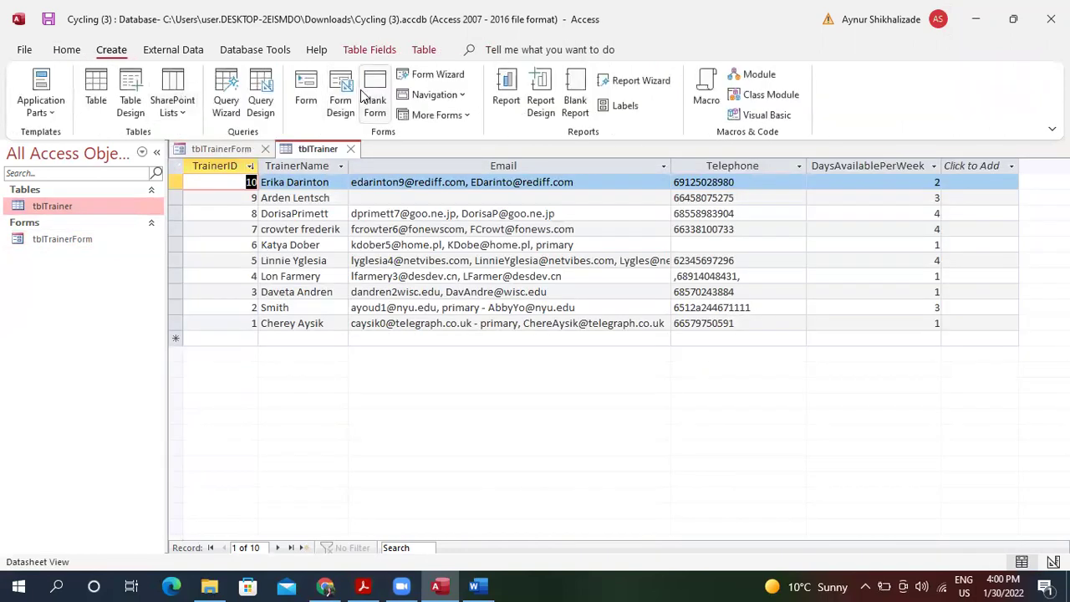
pyautogui.click(267, 50)
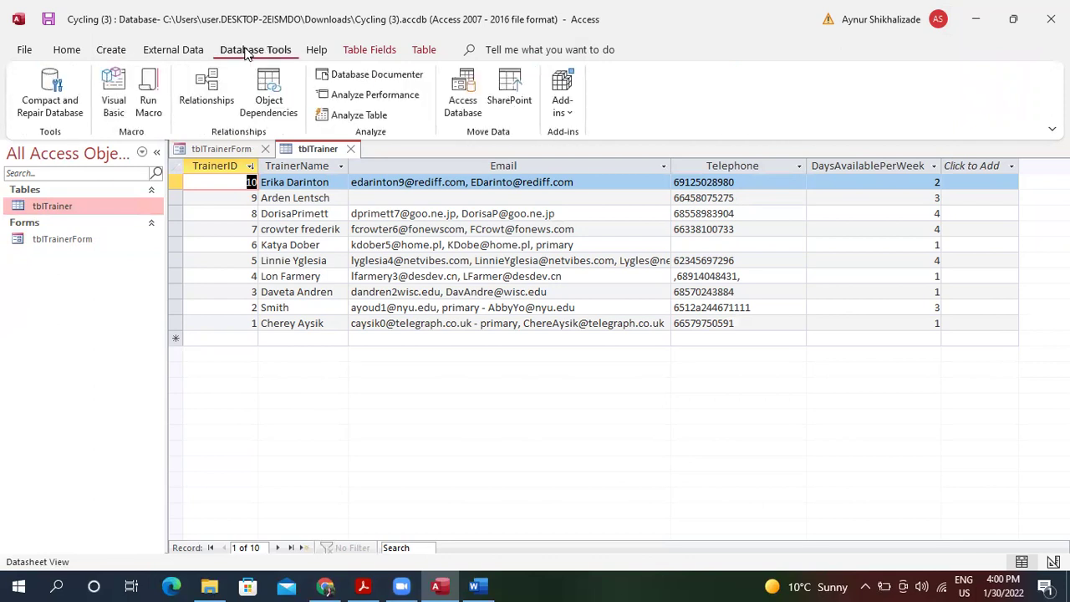
# Start a Text File import from External Data and browse for the source file.
pyautogui.click(184, 49)
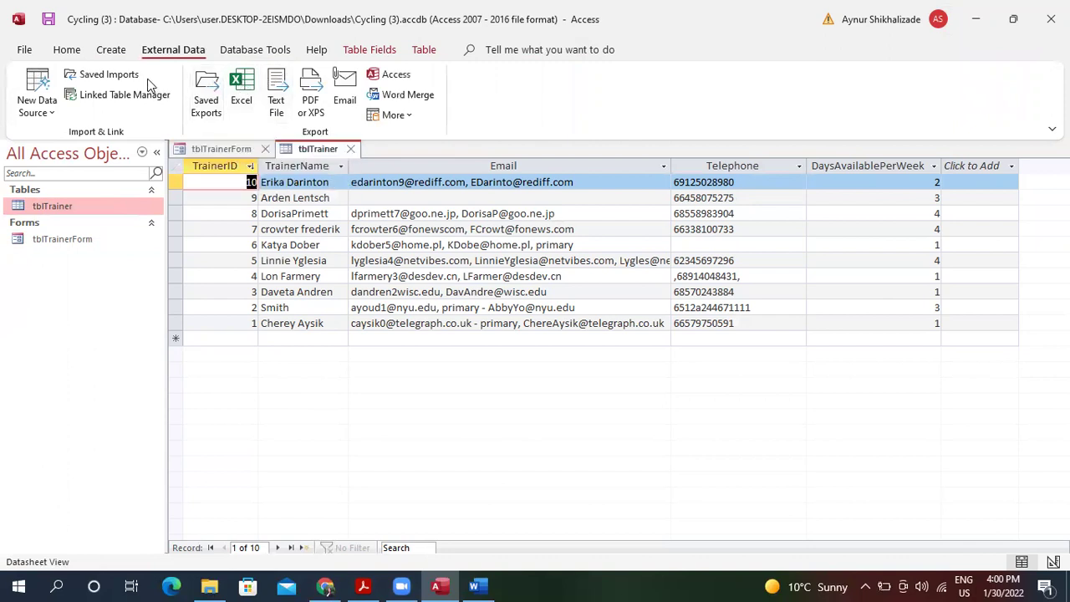
pyautogui.click(37, 107)
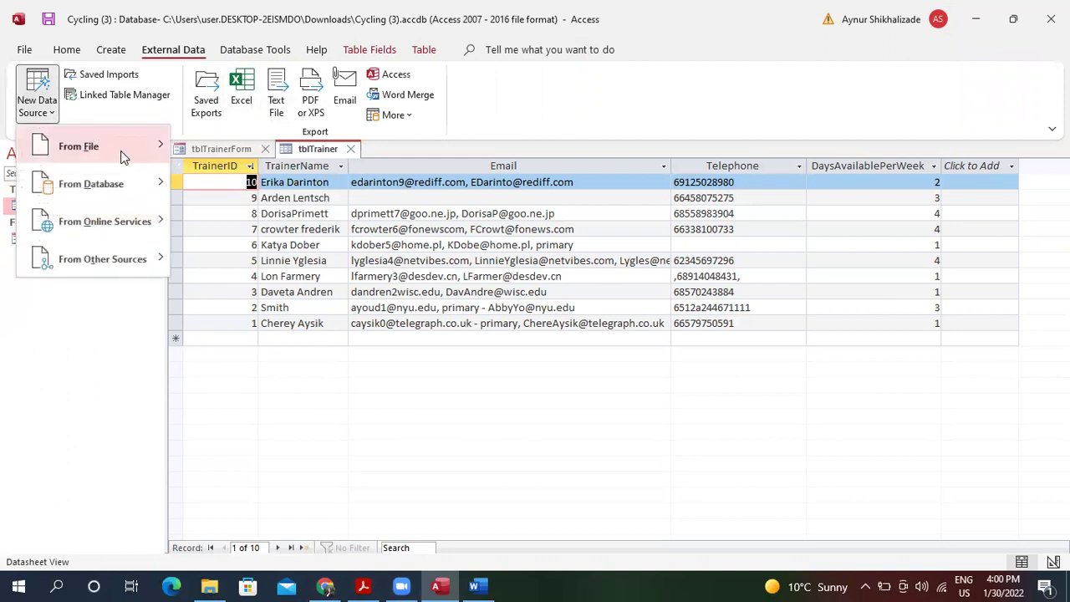
pyautogui.moveTo(122, 152)
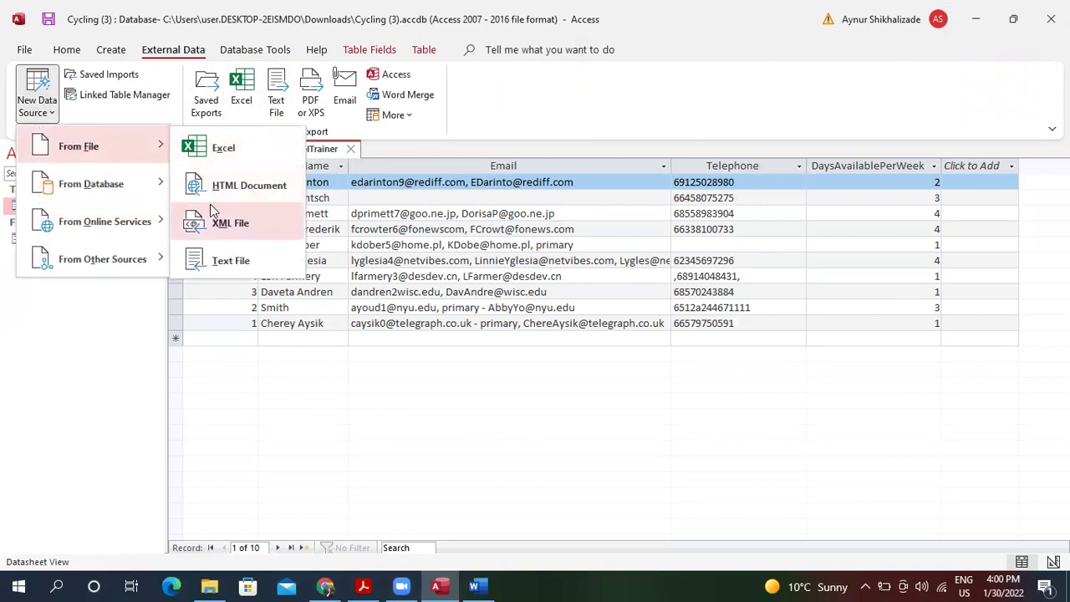
pyautogui.click(242, 260)
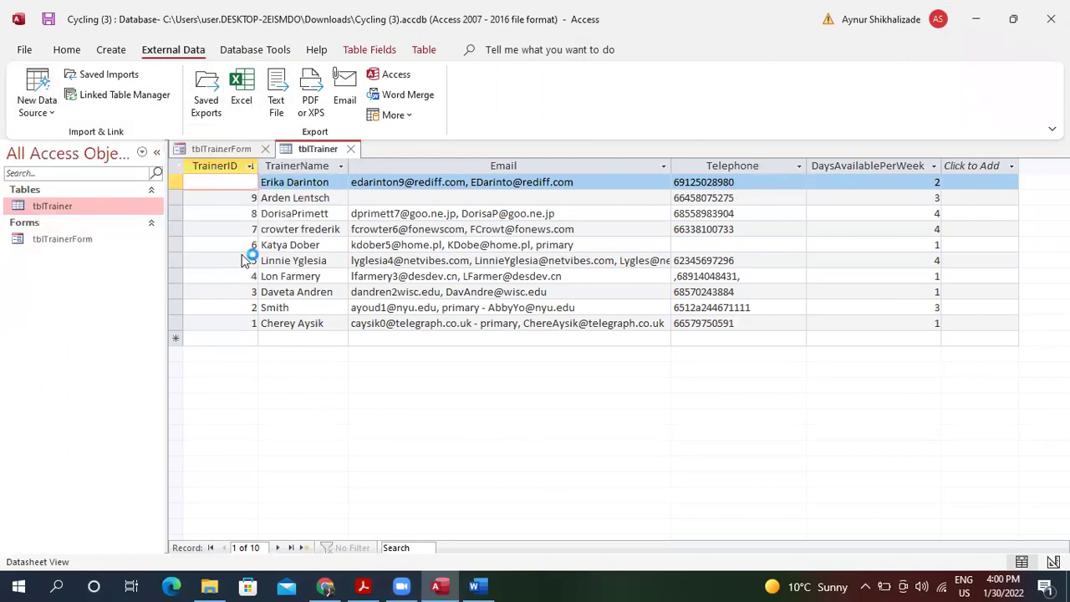
pyautogui.click(773, 162)
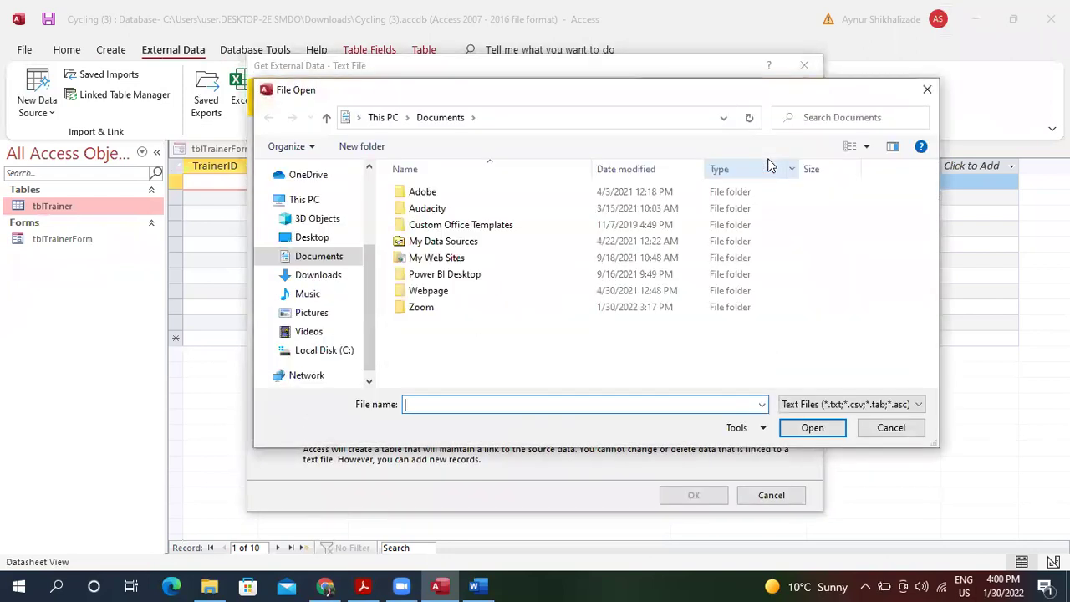
# Choose Downloads\SkillsTracking.txt as the source and import it into a new table.
pyautogui.click(340, 275)
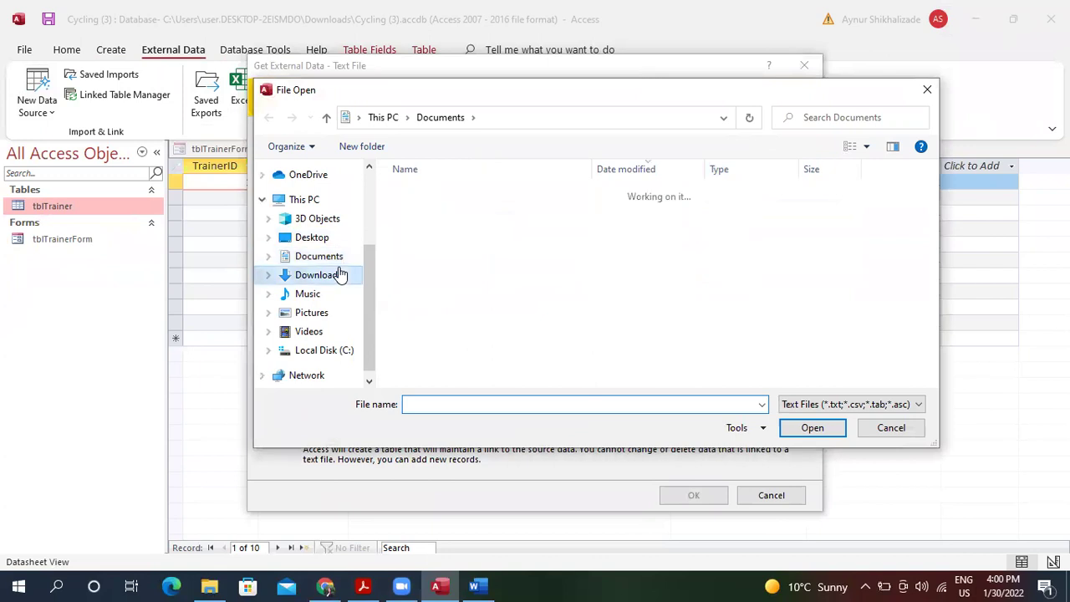
pyautogui.click(485, 215)
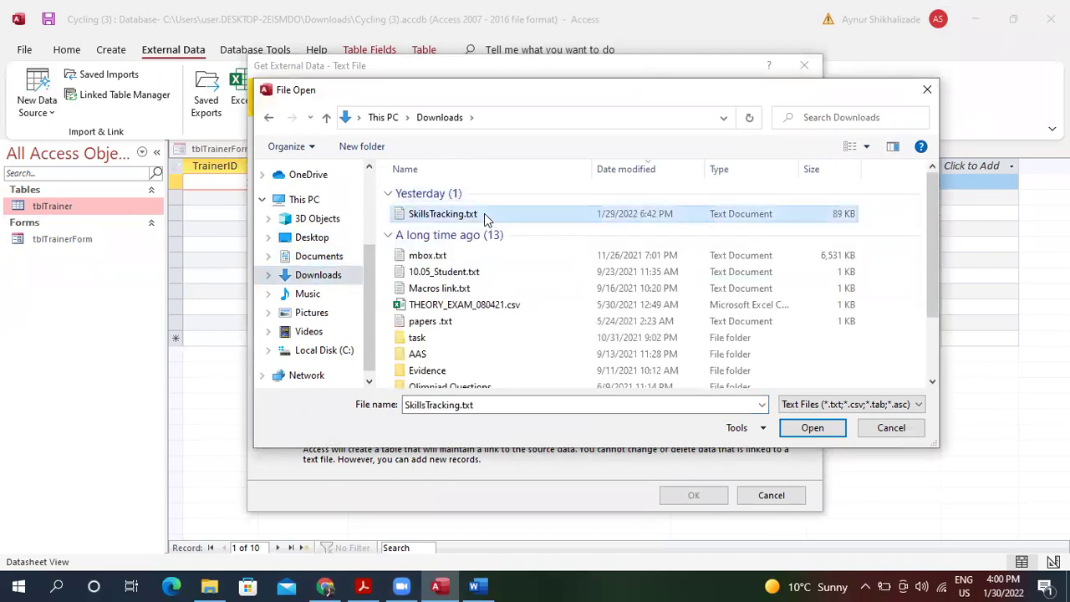
pyautogui.click(813, 430)
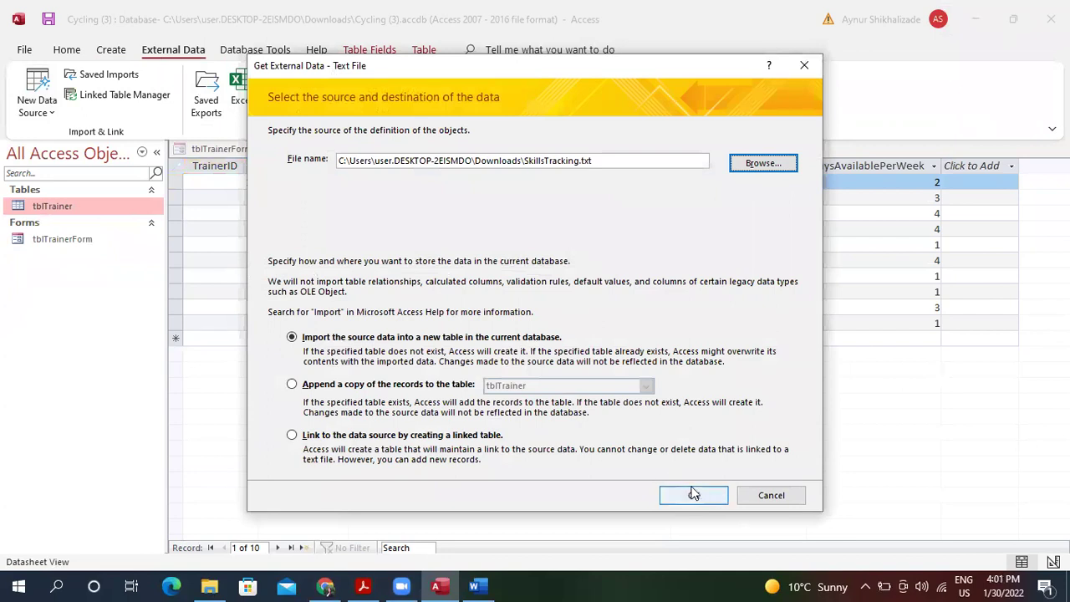
pyautogui.click(694, 494)
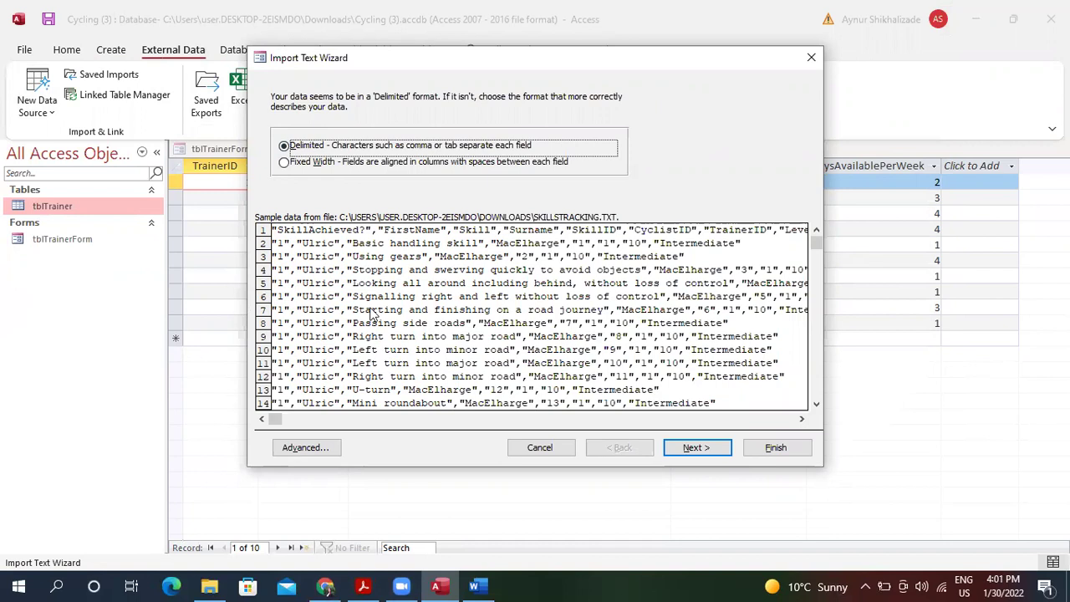
# Set the import to comma-delimited with the first row as field names.
pyautogui.click(709, 449)
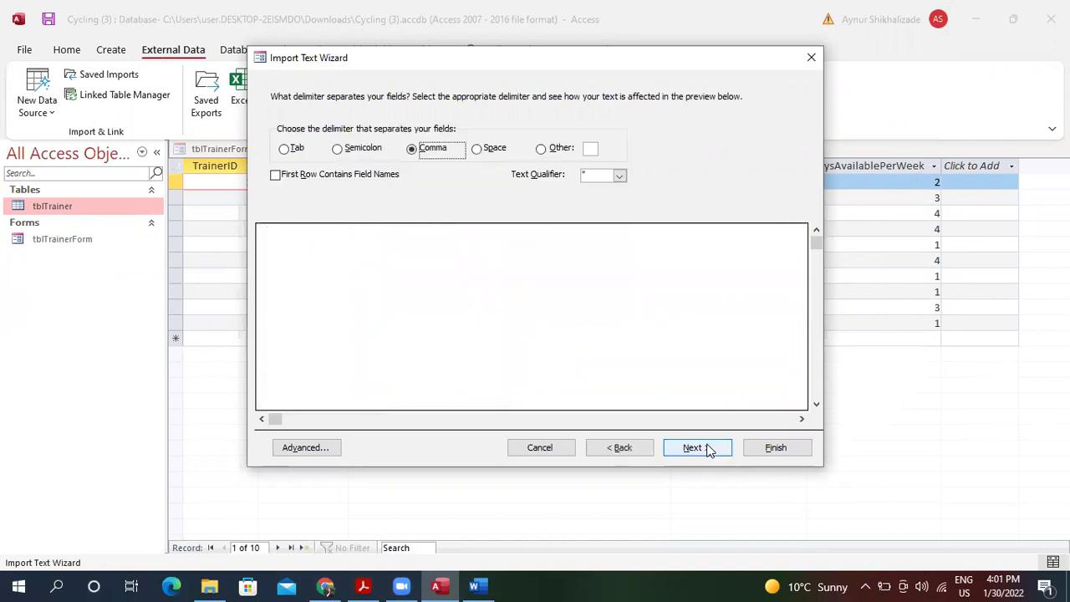
pyautogui.click(294, 174)
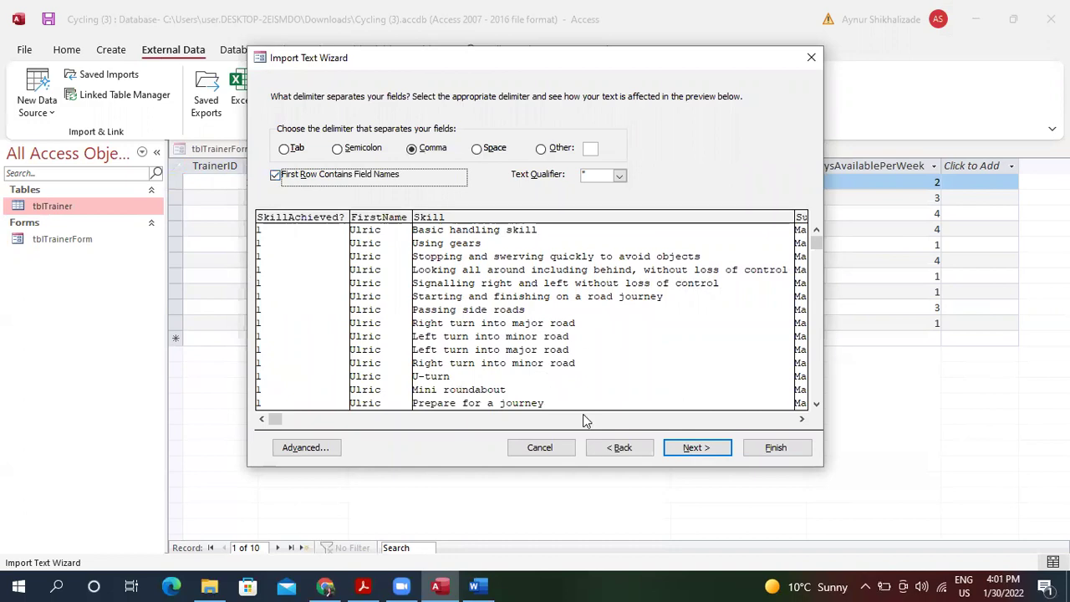
pyautogui.click(802, 420)
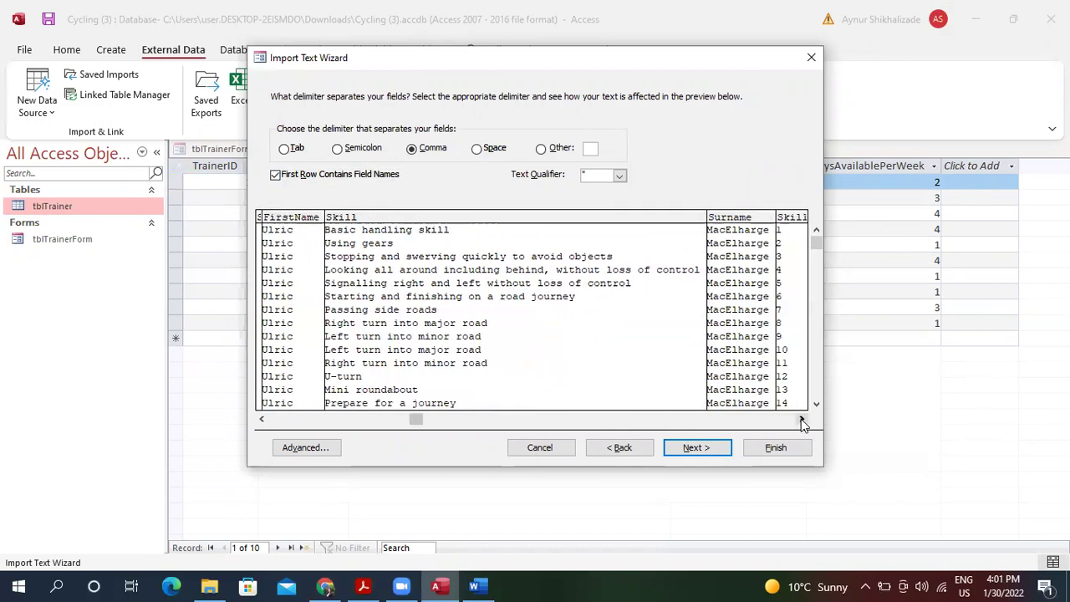
pyautogui.moveTo(802, 420); pyautogui.dragTo(802, 421)
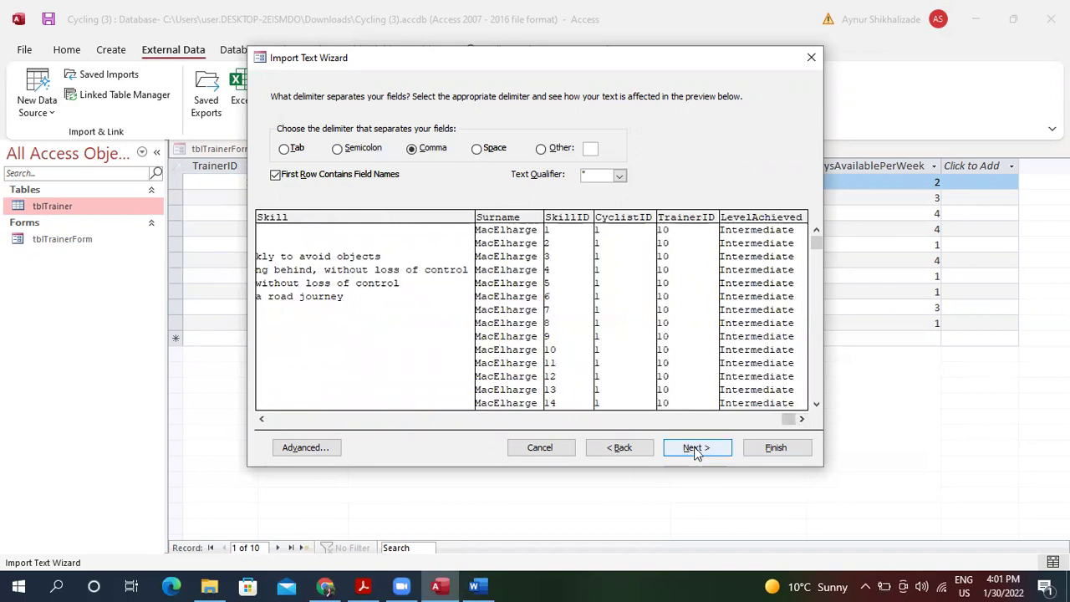
pyautogui.click(694, 448)
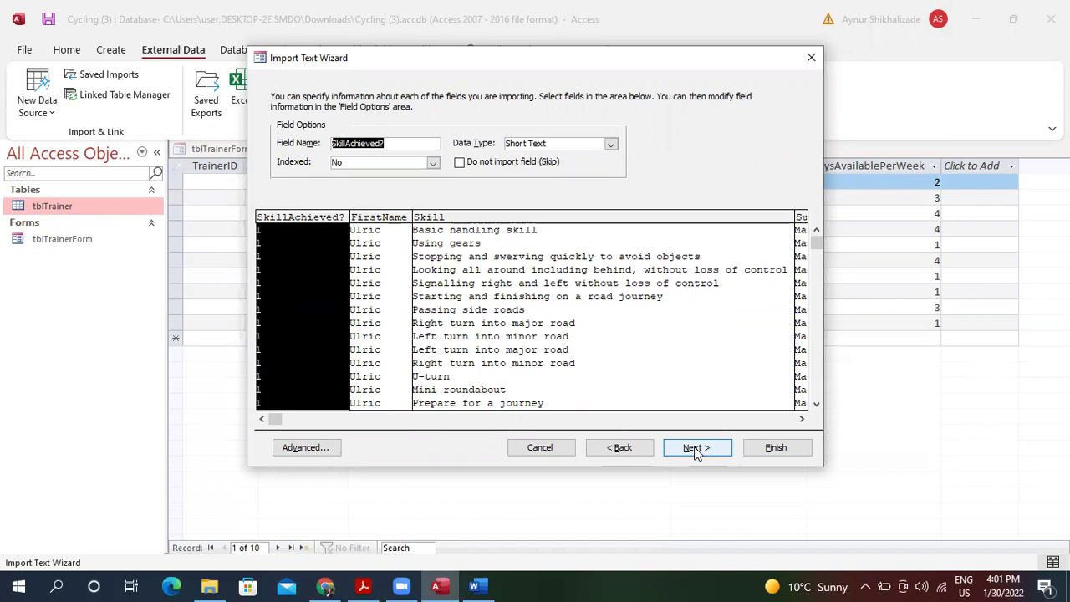
# Make SkillAchieved? a Yes/No field and accept the advanced import specification.
pyautogui.click(611, 145)
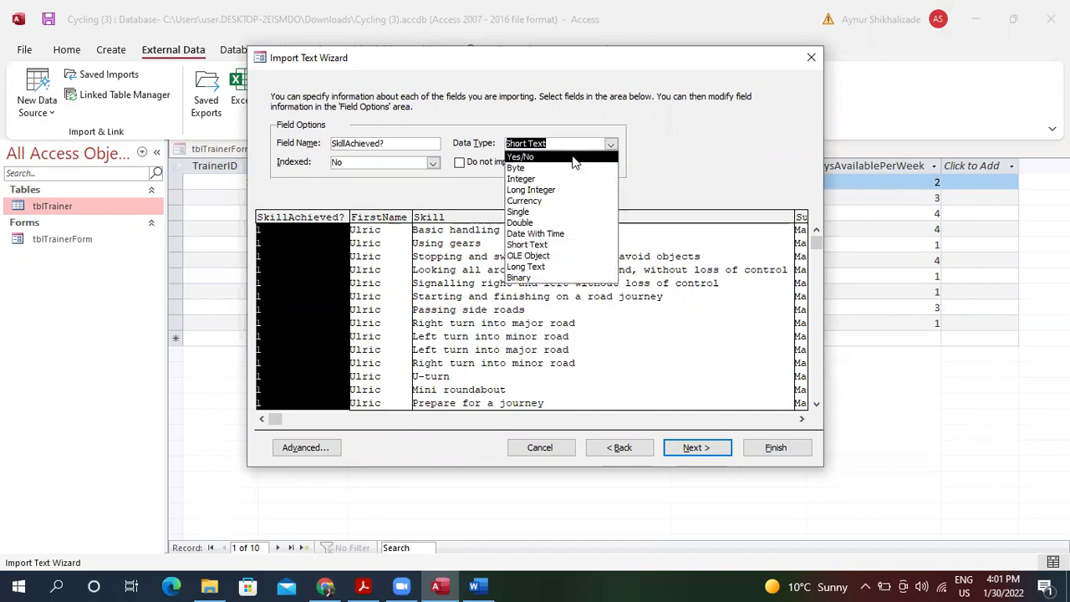
pyautogui.click(573, 159)
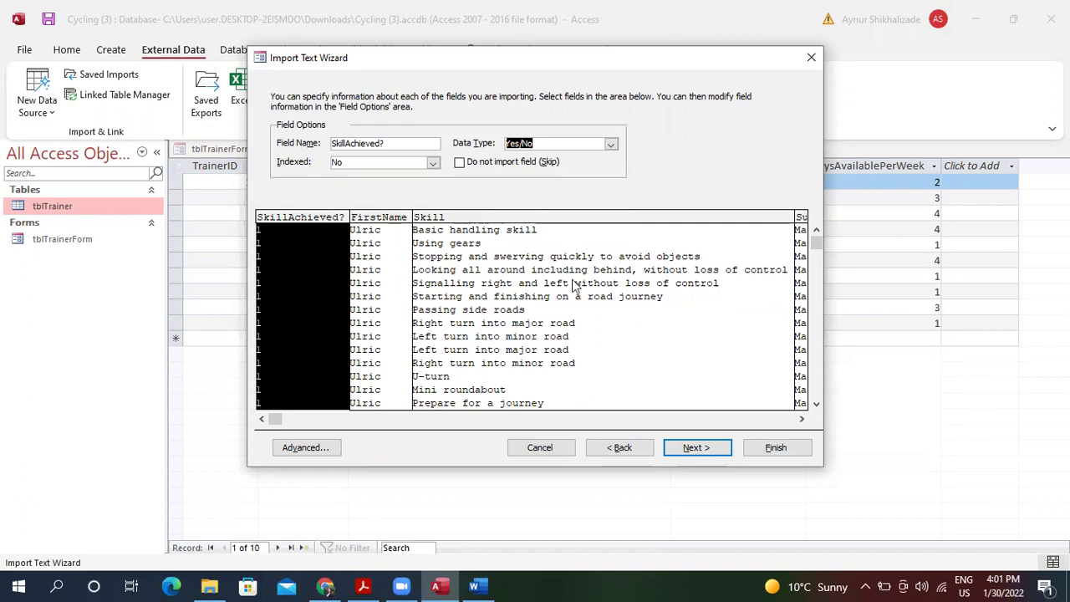
pyautogui.click(319, 443)
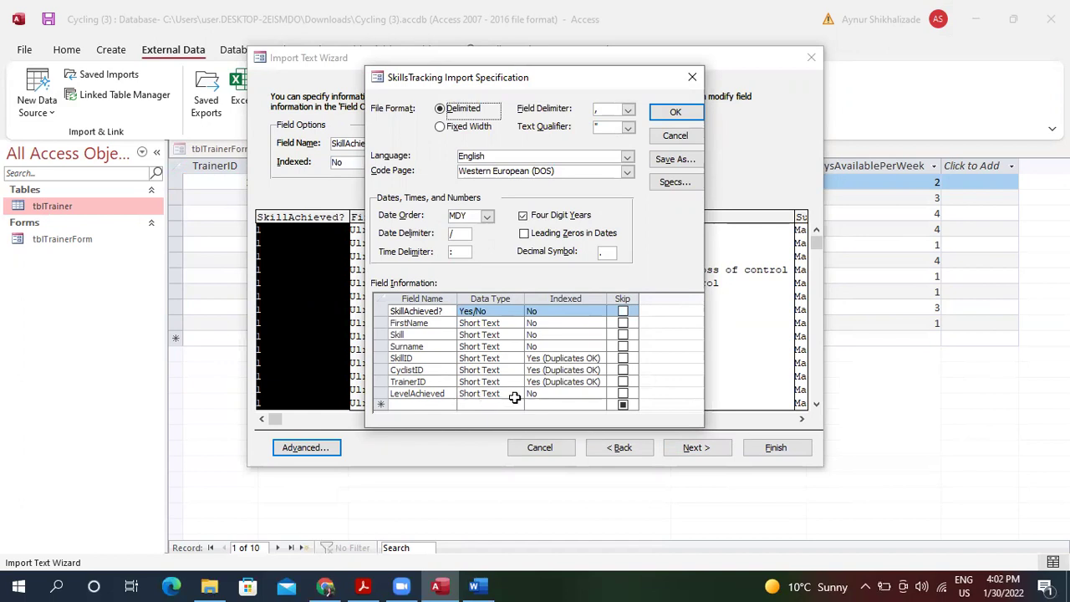
pyautogui.click(679, 113)
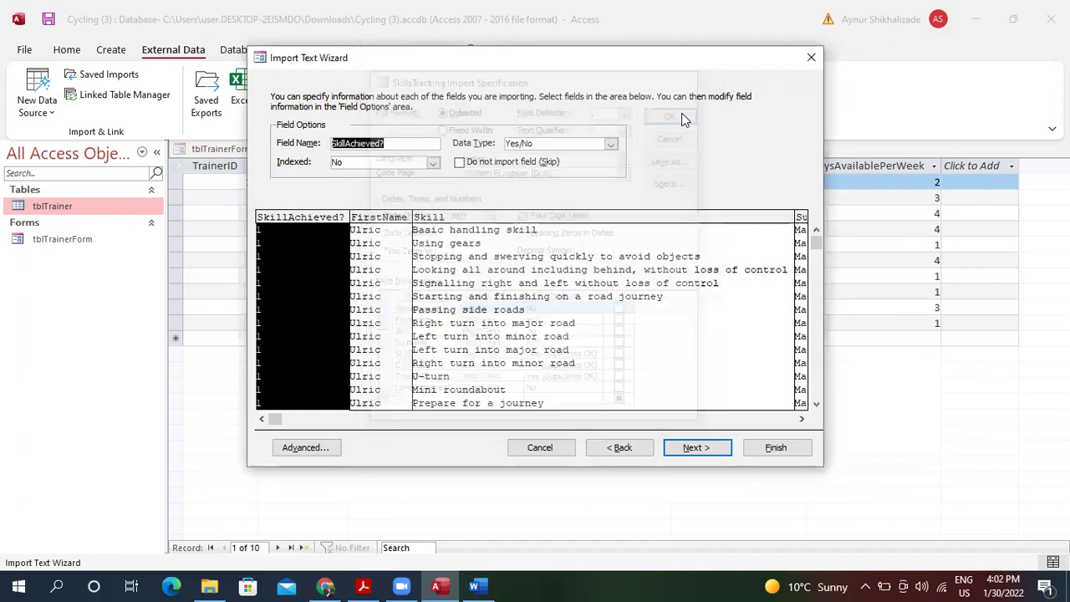
# Choose your own primary key and set it to SkillID.
pyautogui.click(699, 446)
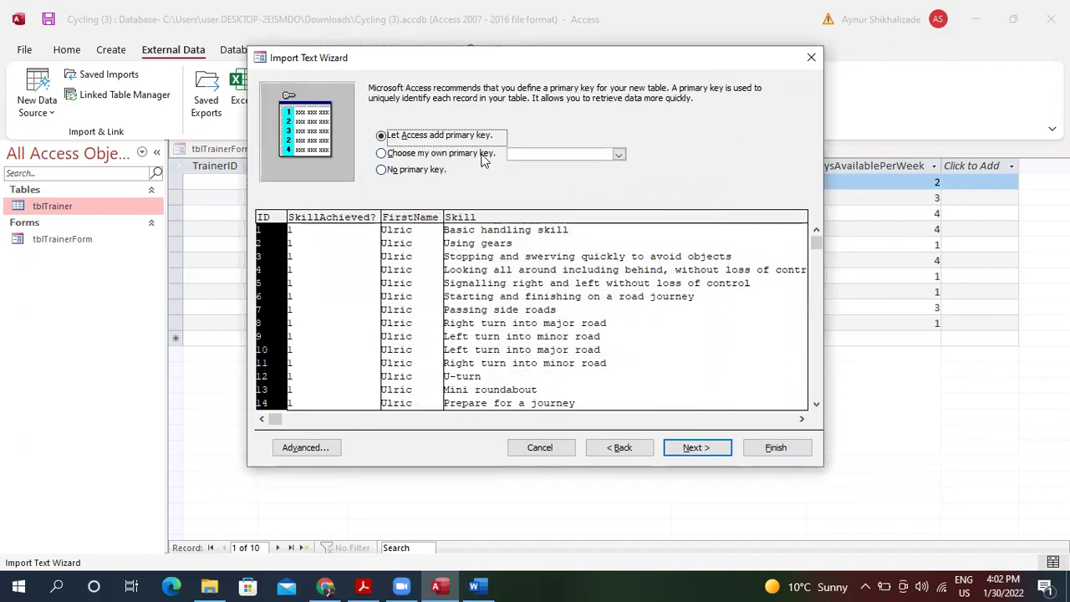
pyautogui.click(709, 447)
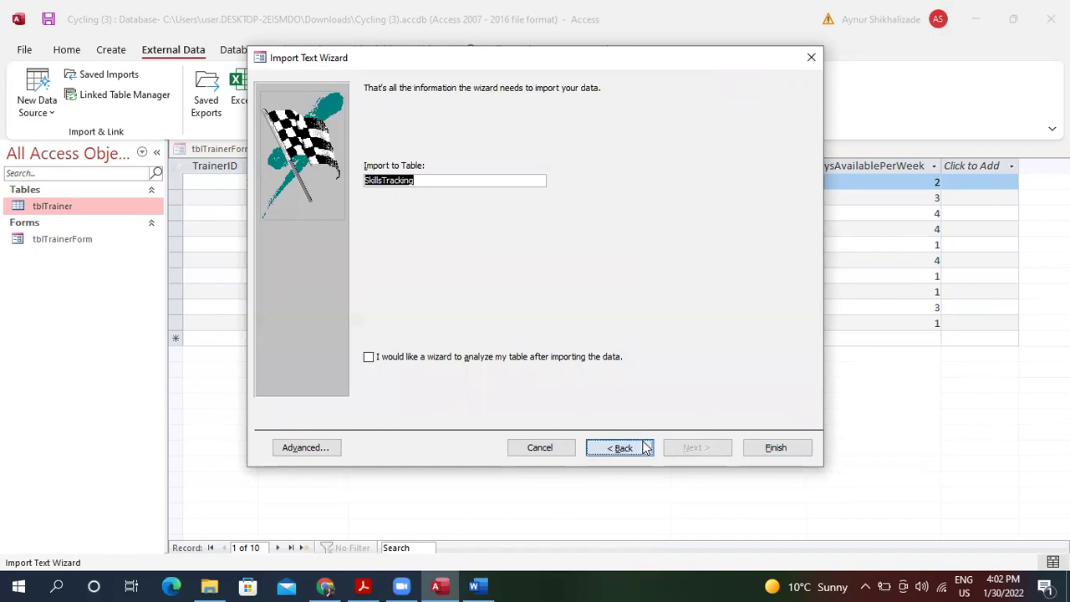
pyautogui.click(629, 448)
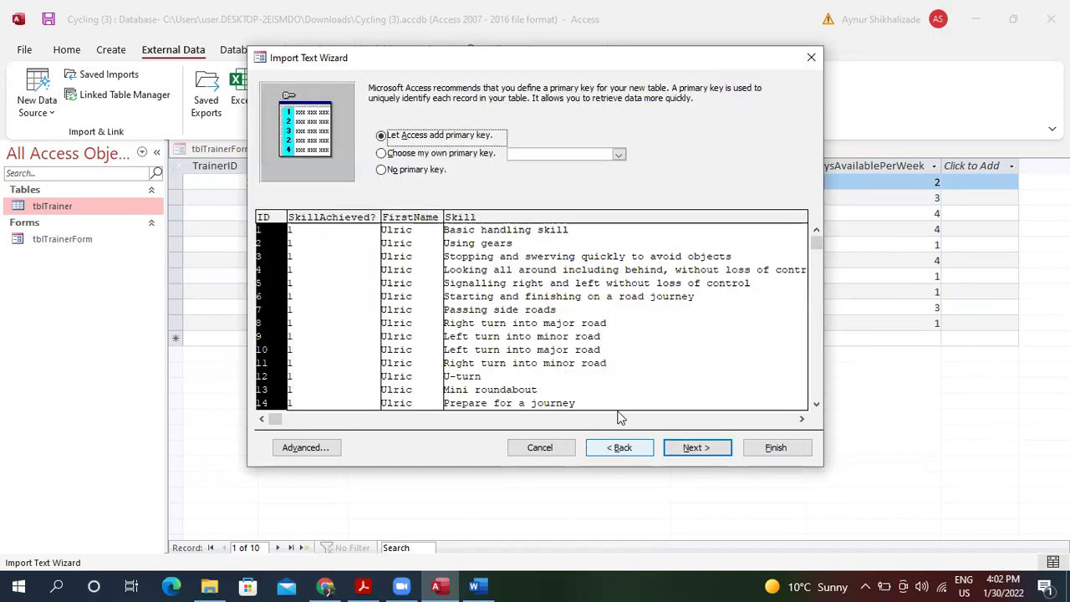
pyautogui.click(793, 420)
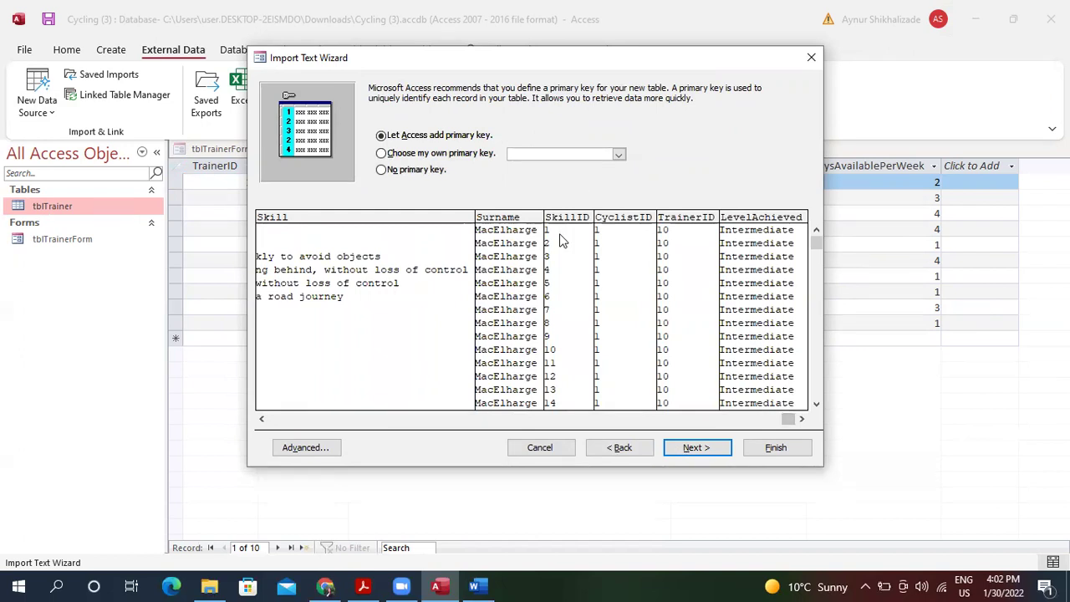
pyautogui.press('Tab')
pyautogui.press('Down')
pyautogui.click(569, 217)
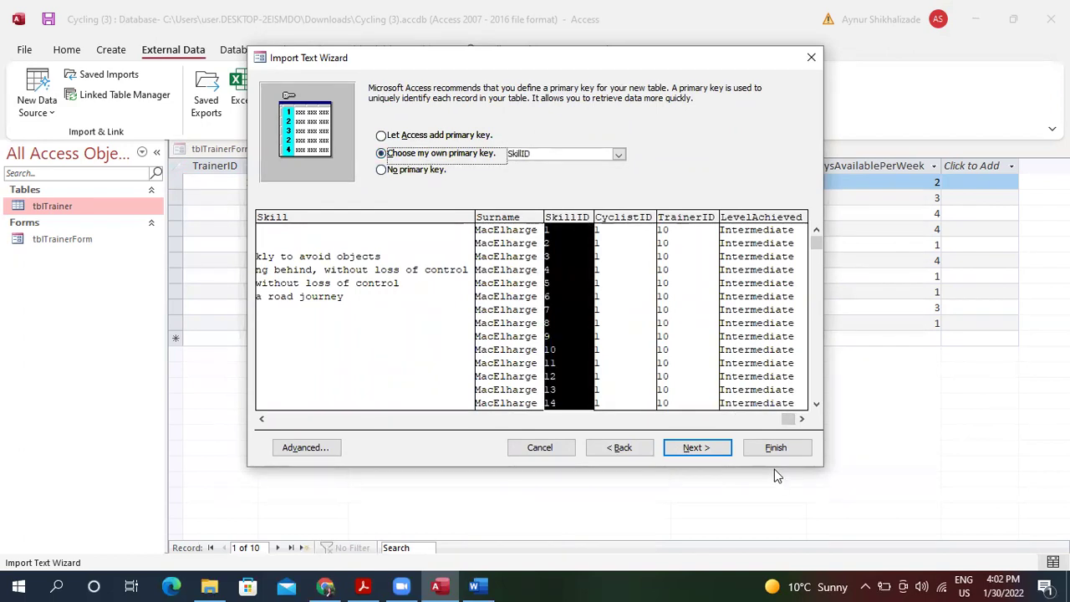
pyautogui.click(634, 224)
# Finish importing into the SkillsTracking table, dismiss the duplicate-values warning, and skip saving import steps.
pyautogui.click(707, 446)
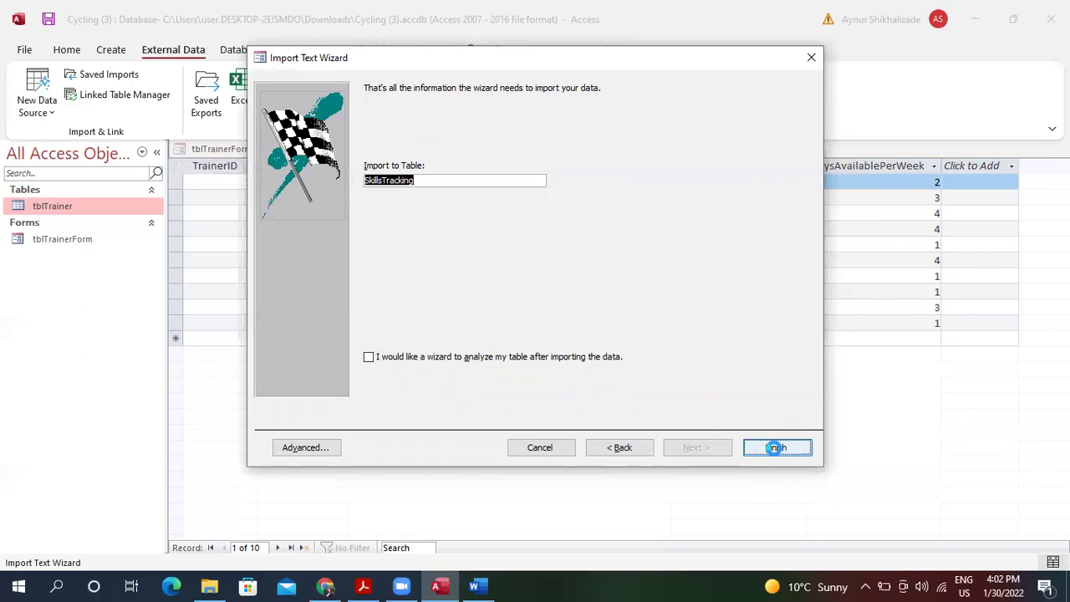
pyautogui.click(775, 449)
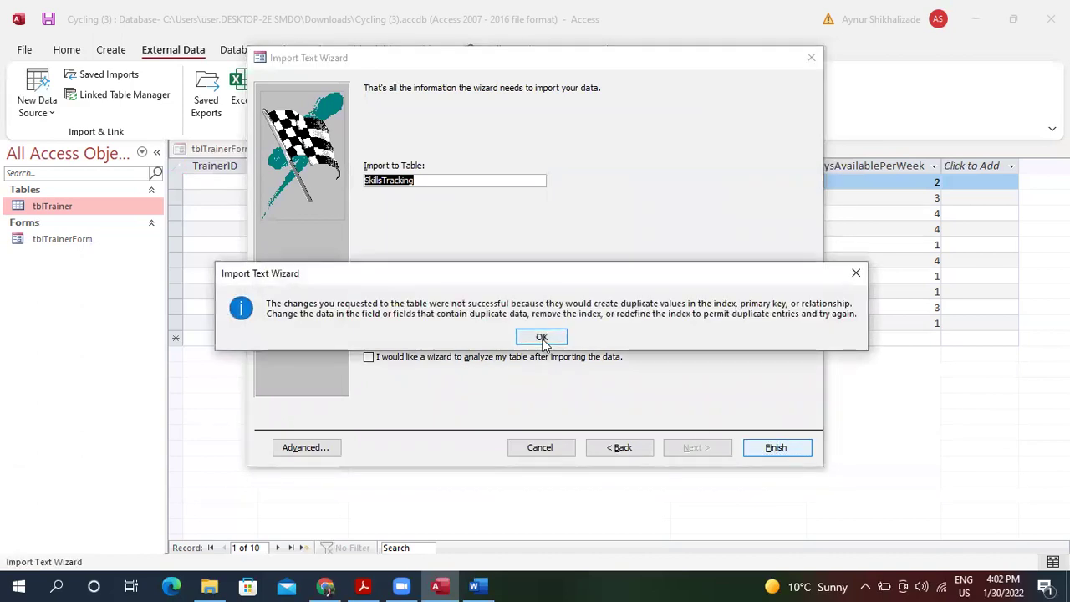
pyautogui.click(542, 338)
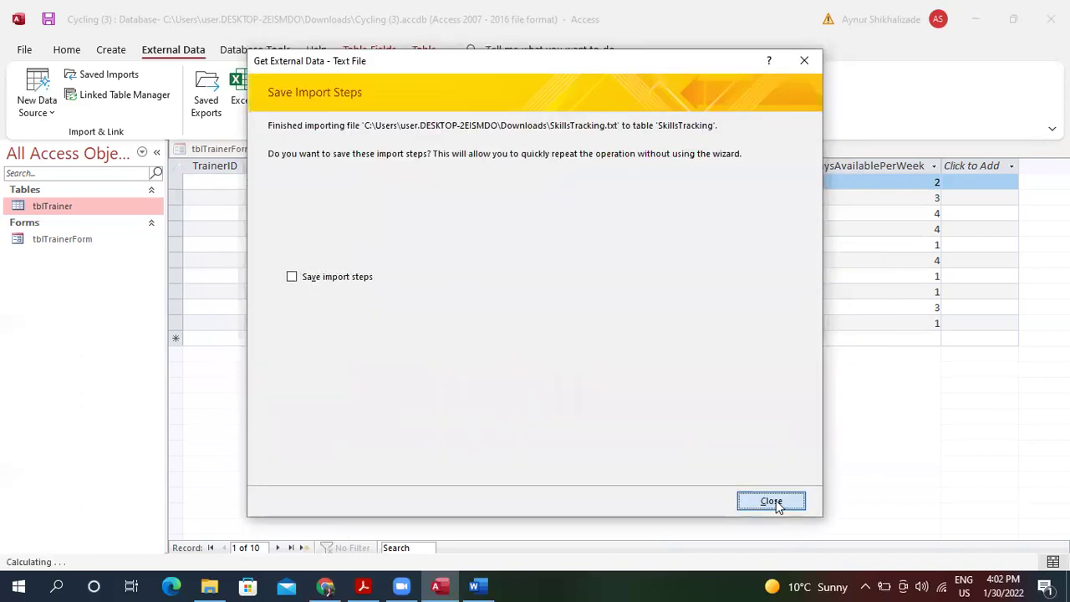
pyautogui.click(772, 500)
# Open the SkillsTracking table and switch it to Design view.
pyautogui.doubleClick(51, 209)
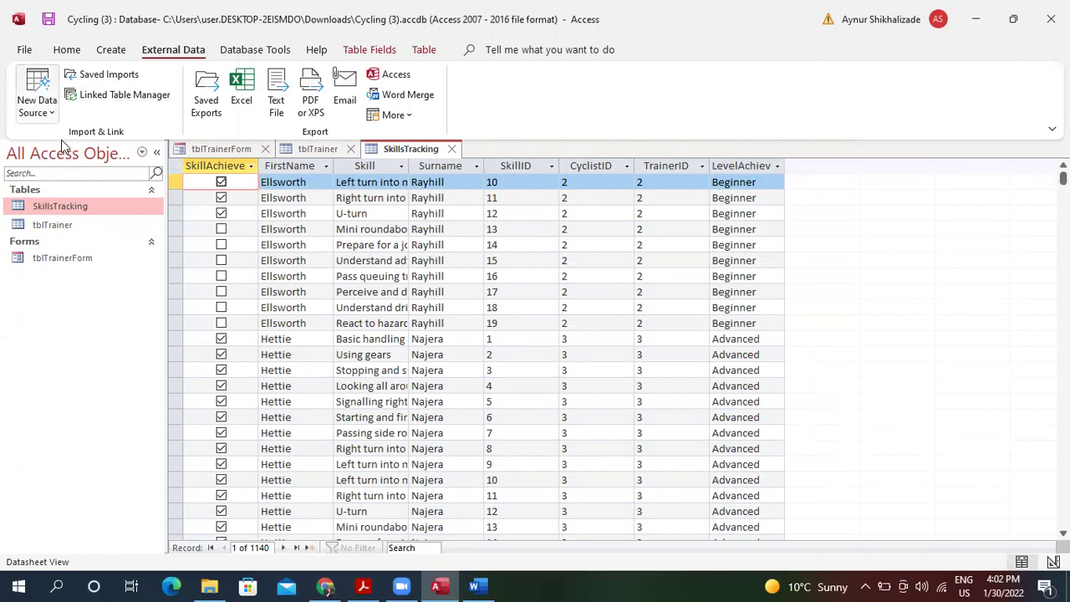
pyautogui.click(69, 52)
pyautogui.click(75, 92)
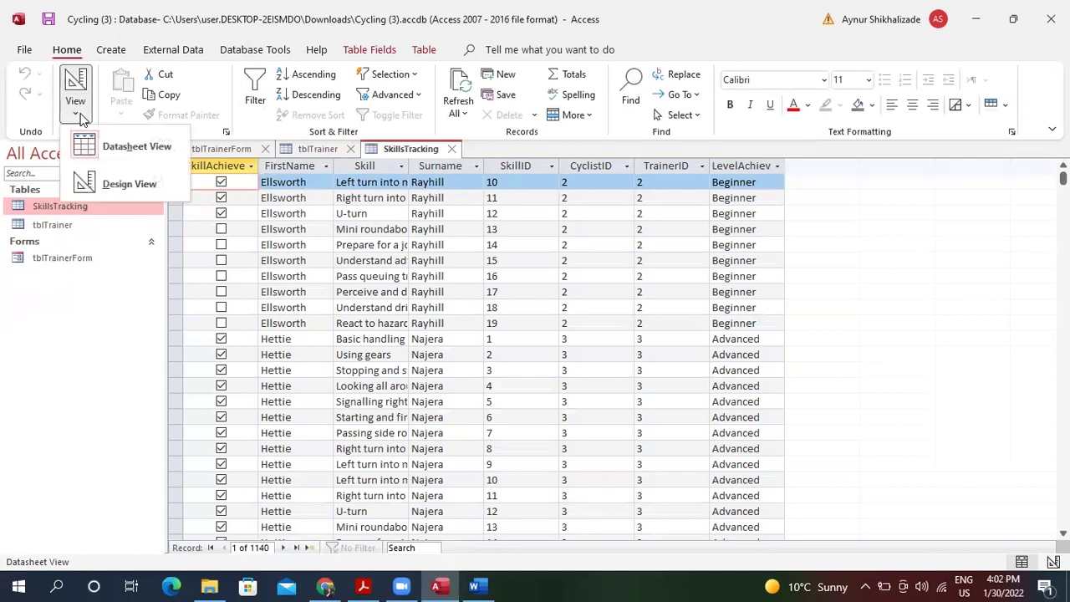
pyautogui.click(116, 182)
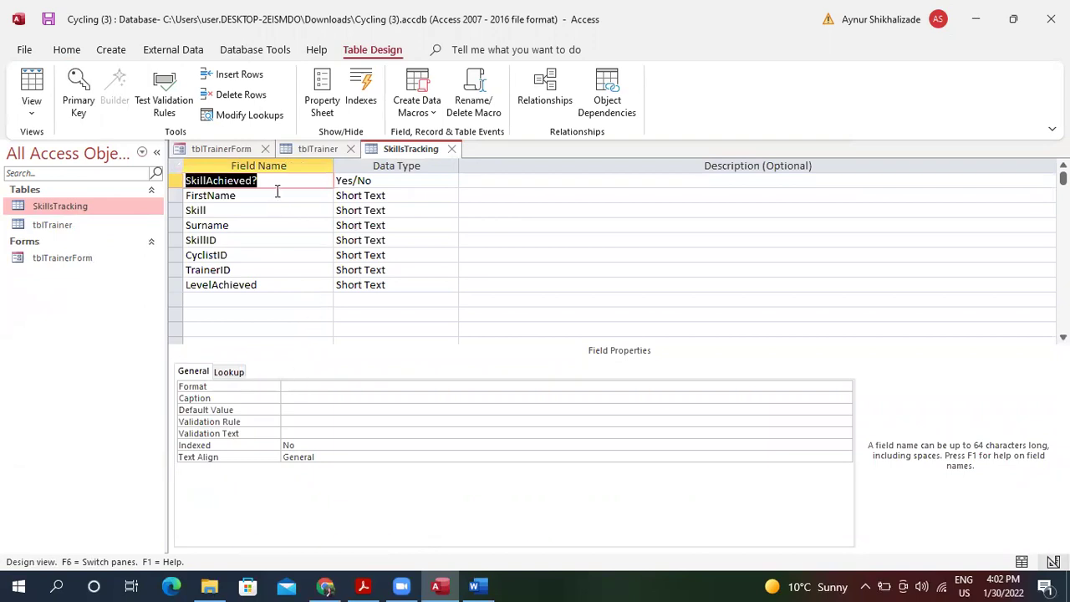
pyautogui.click(386, 180)
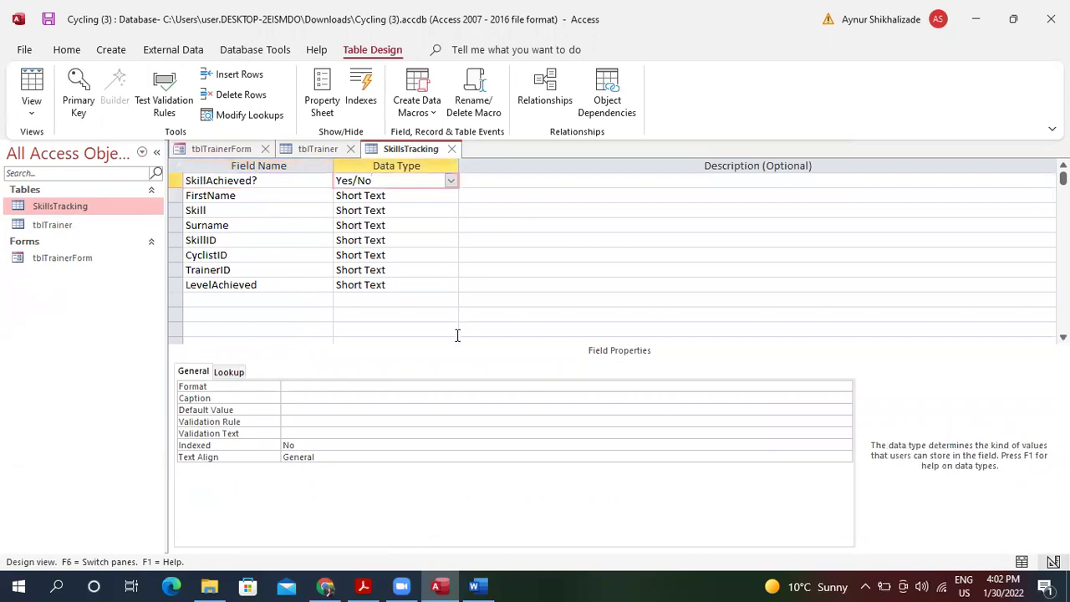
# Set SkillAchieved?'s Format to Yes/No, update it everywhere, and return to the records.
pyautogui.click(406, 386)
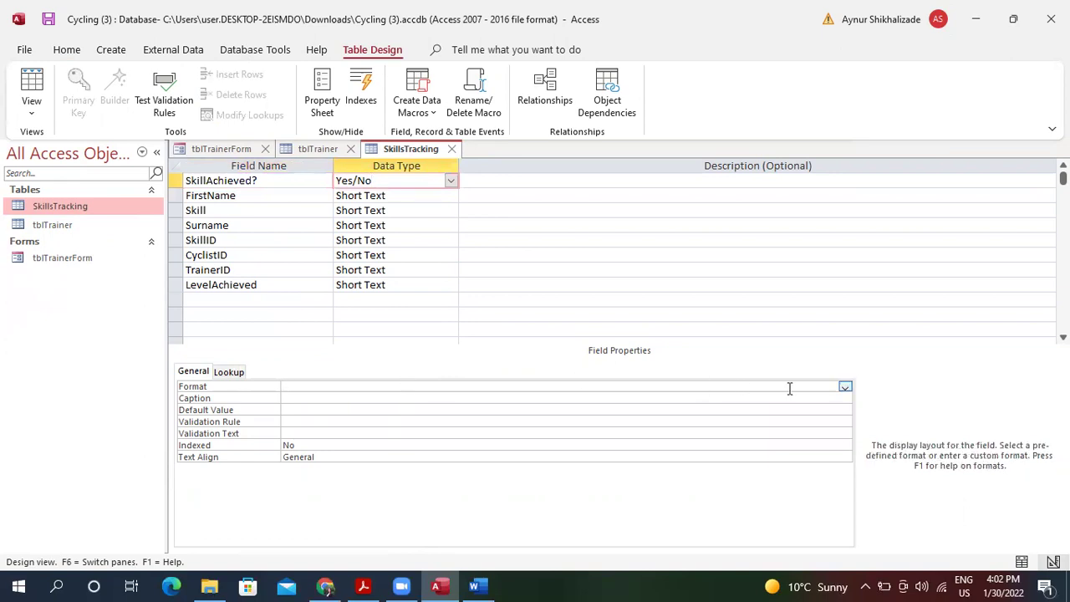
pyautogui.click(844, 388)
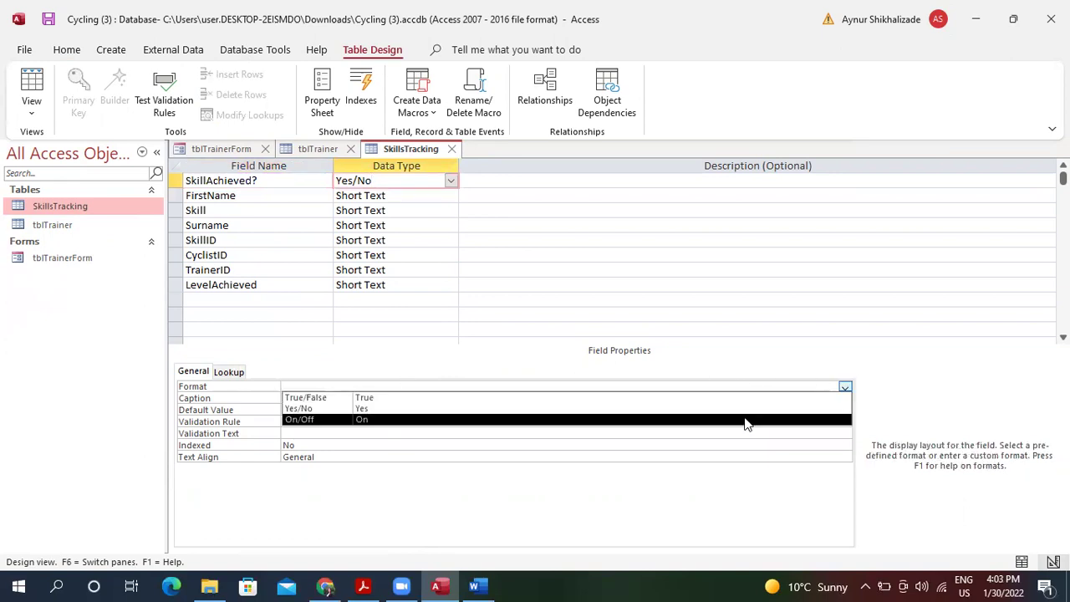
pyautogui.click(747, 409)
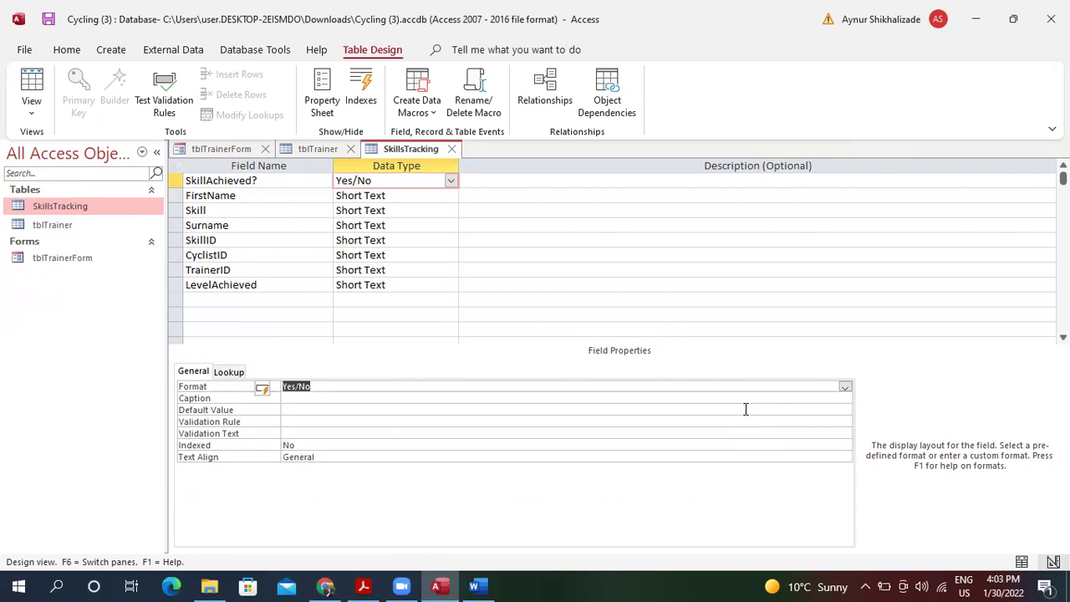
pyautogui.click(264, 392)
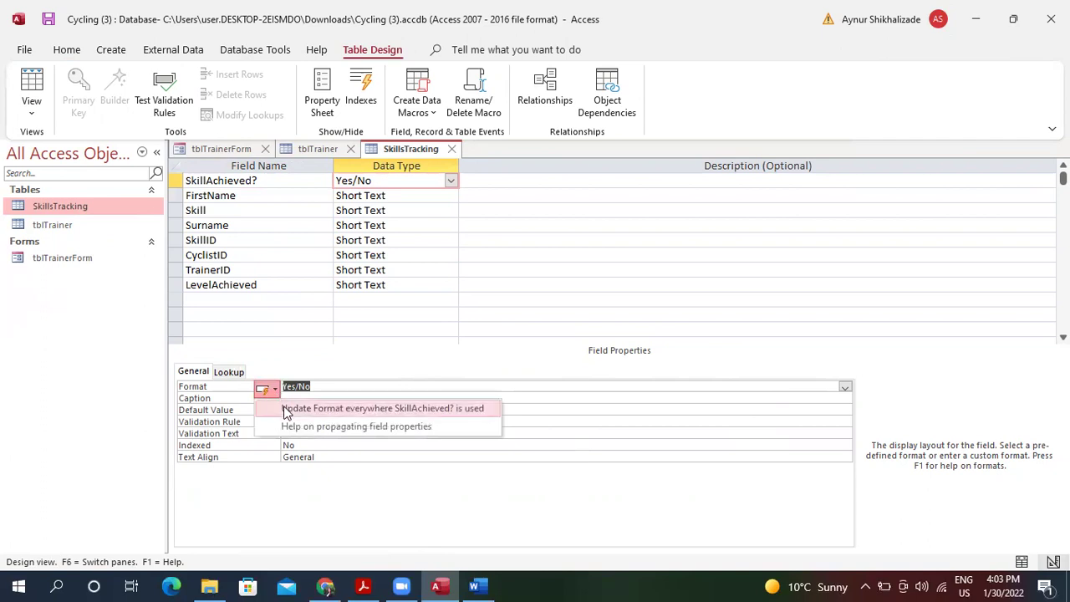
pyautogui.click(287, 412)
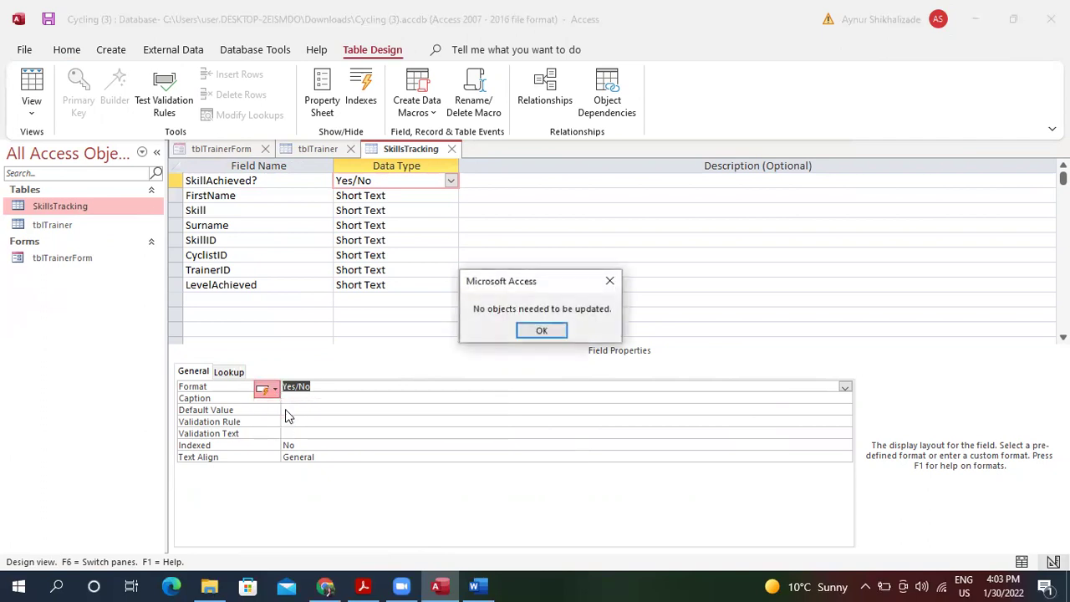
pyautogui.click(540, 330)
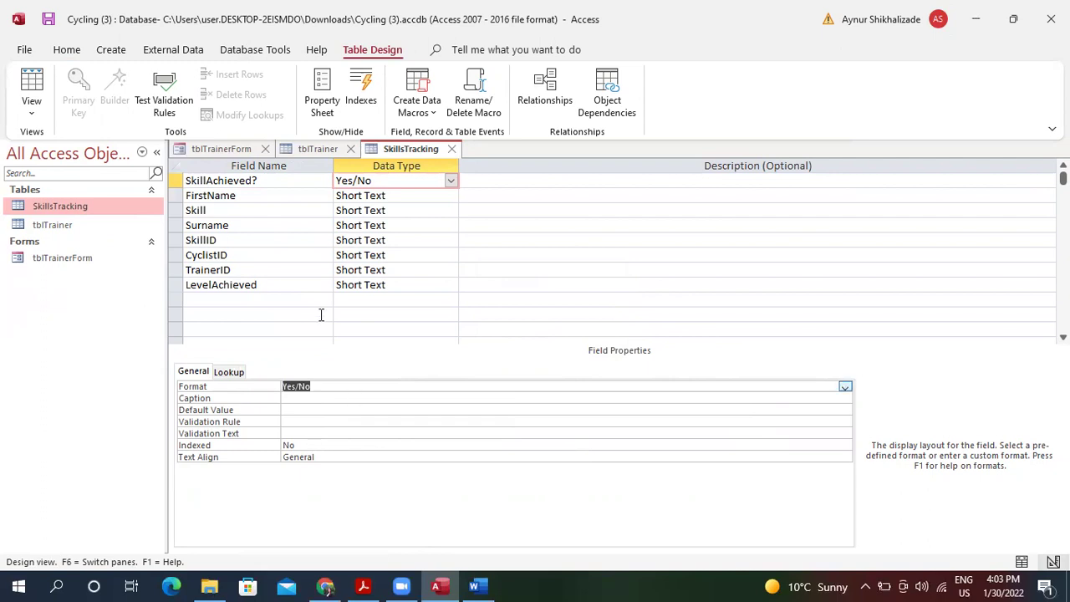
pyautogui.click(32, 81)
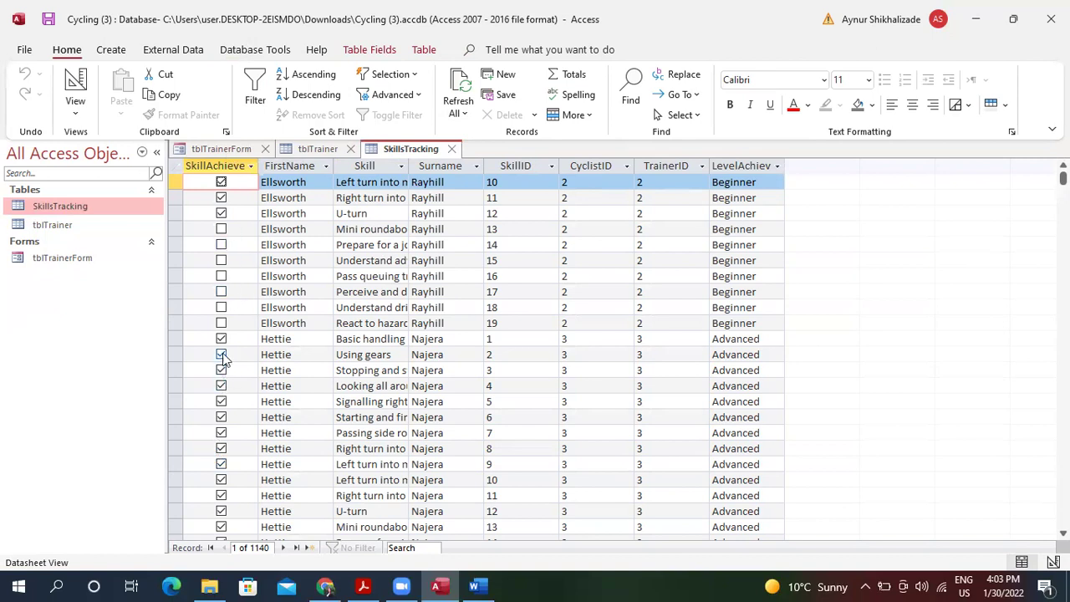
# Switch SkillsTracking to Design view and open SkillAchieved?'s data type choices.
pyautogui.click(73, 104)
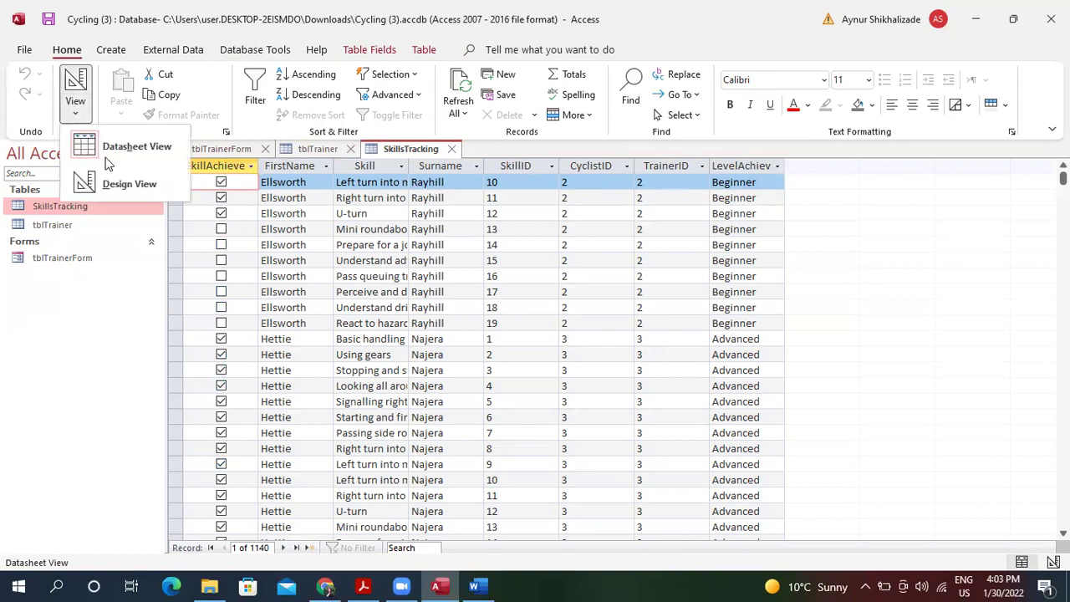
pyautogui.click(111, 182)
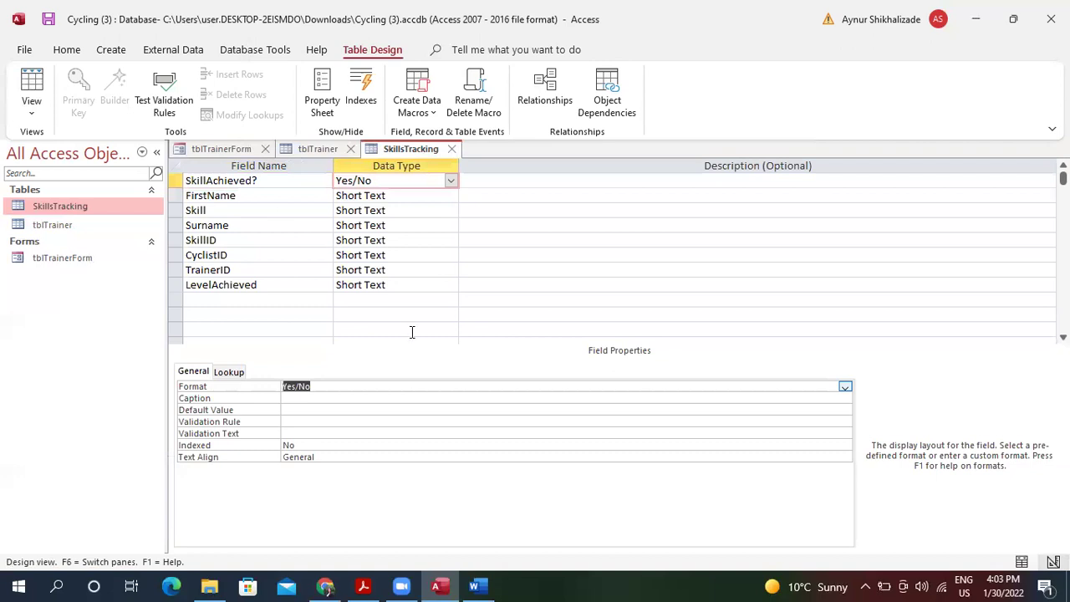
pyautogui.click(265, 288)
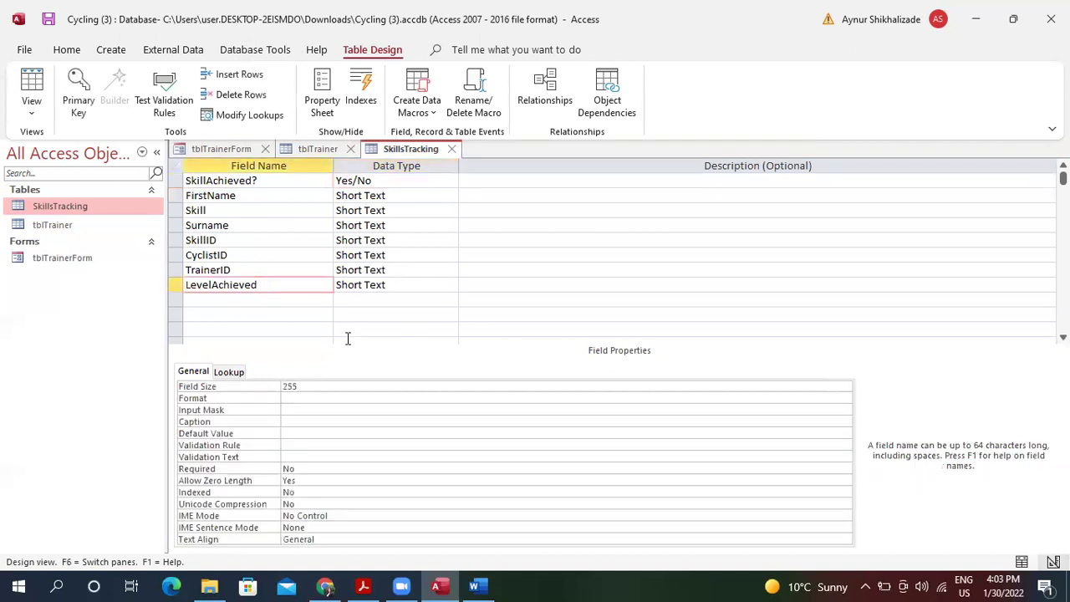
pyautogui.click(400, 183)
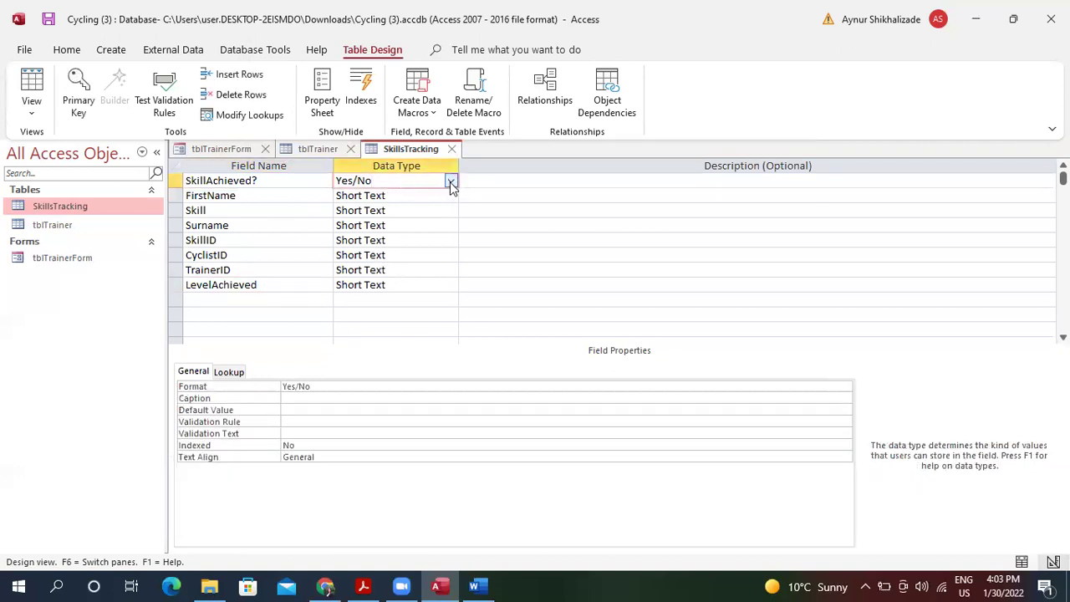
pyautogui.click(450, 181)
# Run the Lookup Wizard on SkillAchieved? with typed values Yes and No.
pyautogui.click(407, 389)
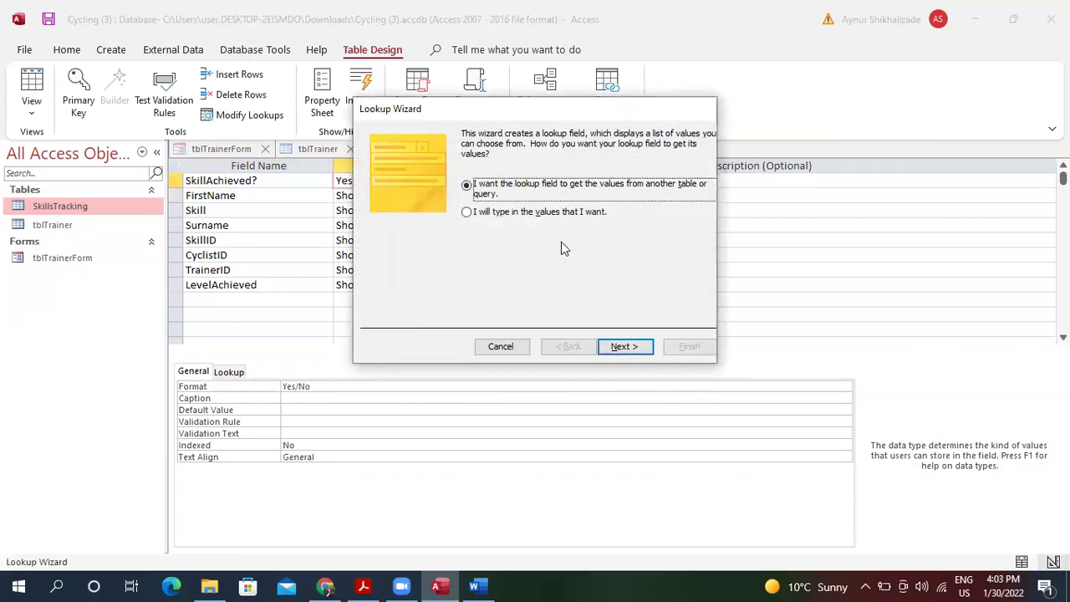
pyautogui.click(554, 216)
pyautogui.click(619, 347)
pyautogui.click(417, 227)
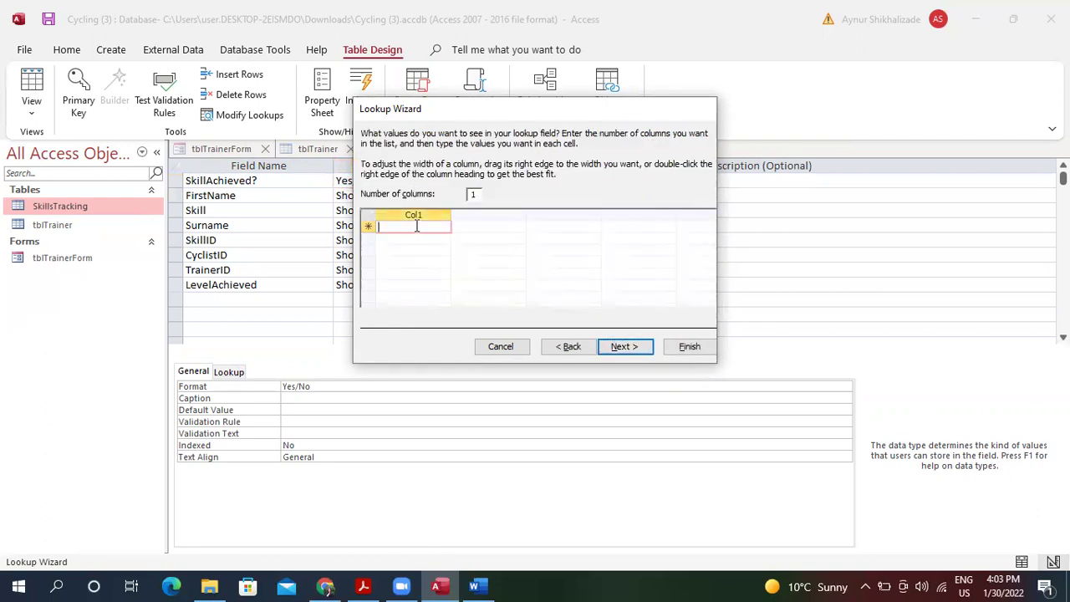
pyautogui.write('Yes')
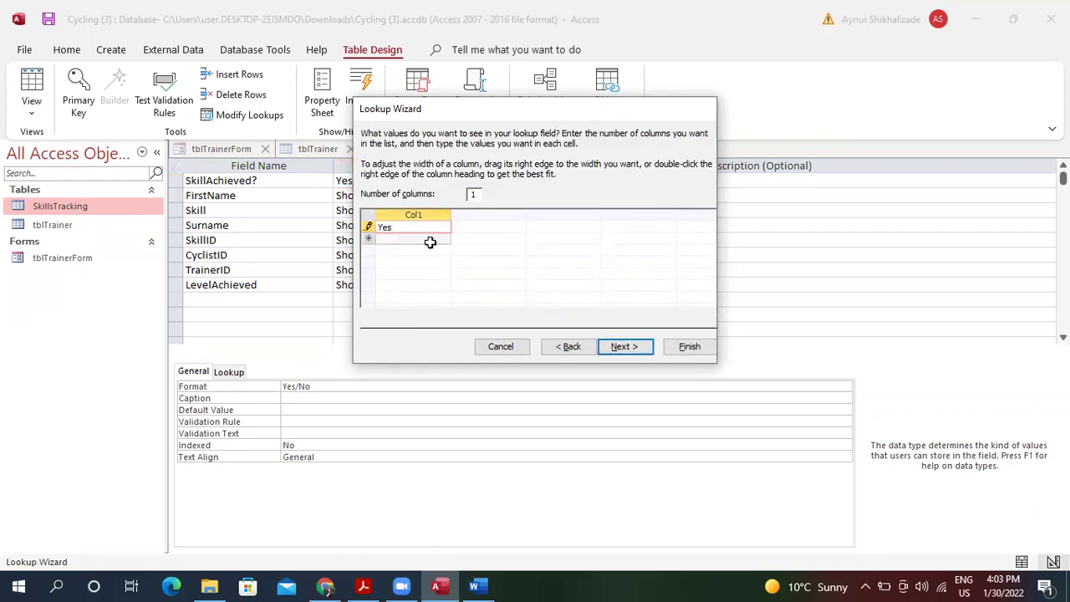
pyautogui.click(429, 239)
pyautogui.write('No')
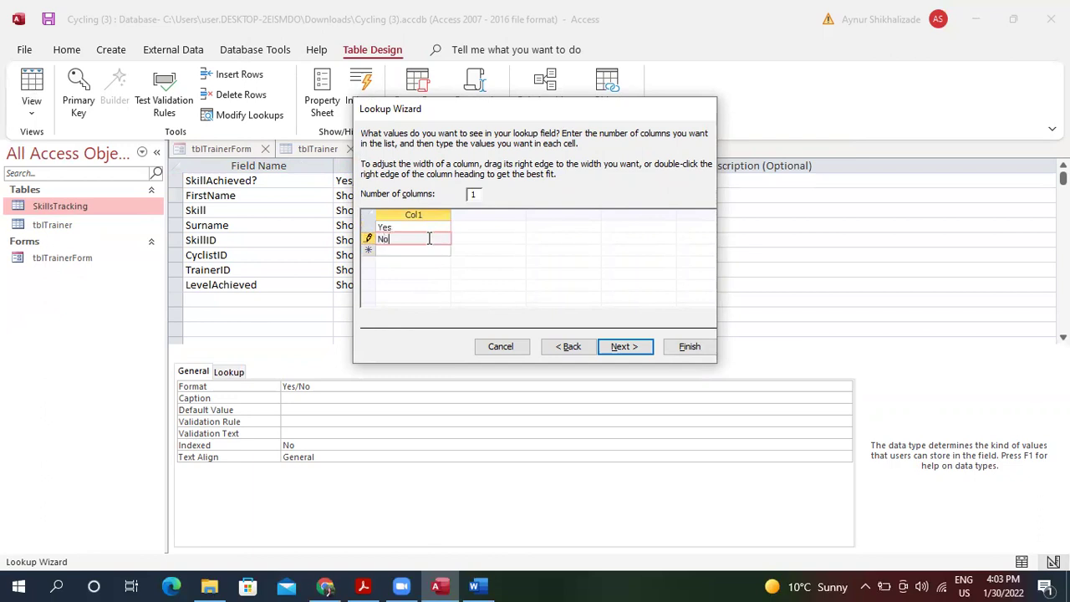
pyautogui.click(631, 349)
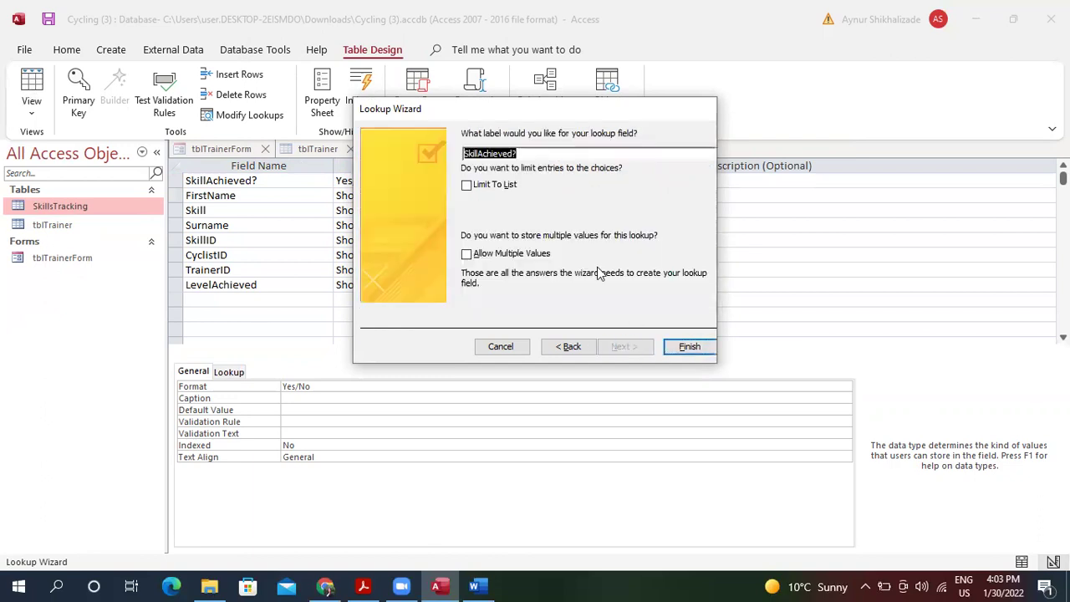
pyautogui.click(689, 346)
# Dismiss the lookup error messages, then save SkillsTracking and show it in Datasheet view.
pyautogui.click(509, 338)
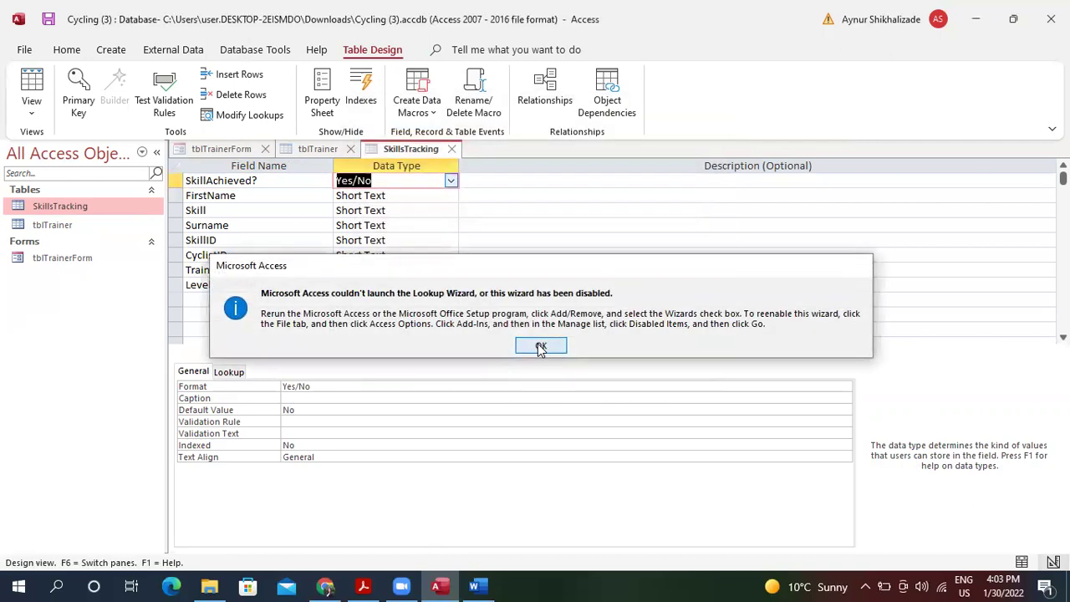
pyautogui.click(540, 346)
pyautogui.click(33, 85)
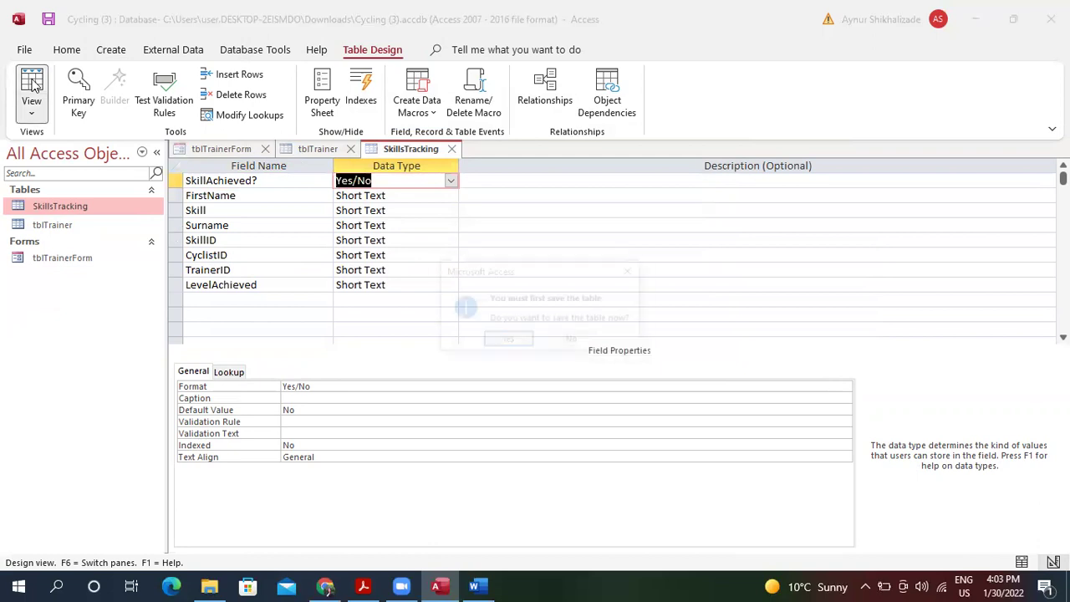
pyautogui.click(502, 340)
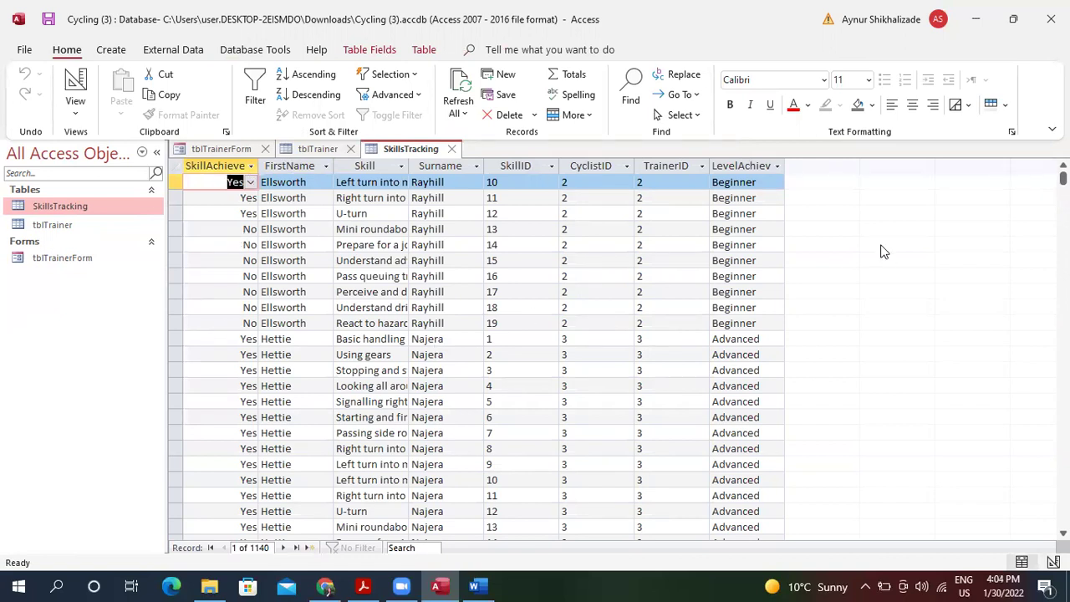
# Delete SkillAchieved?'s 'No' default value in Design view, then save SkillsTracking and view its records.
pyautogui.moveTo(1063, 178); pyautogui.dragTo(1063, 334)
pyautogui.moveTo(1062, 239); pyautogui.dragTo(1063, 437)
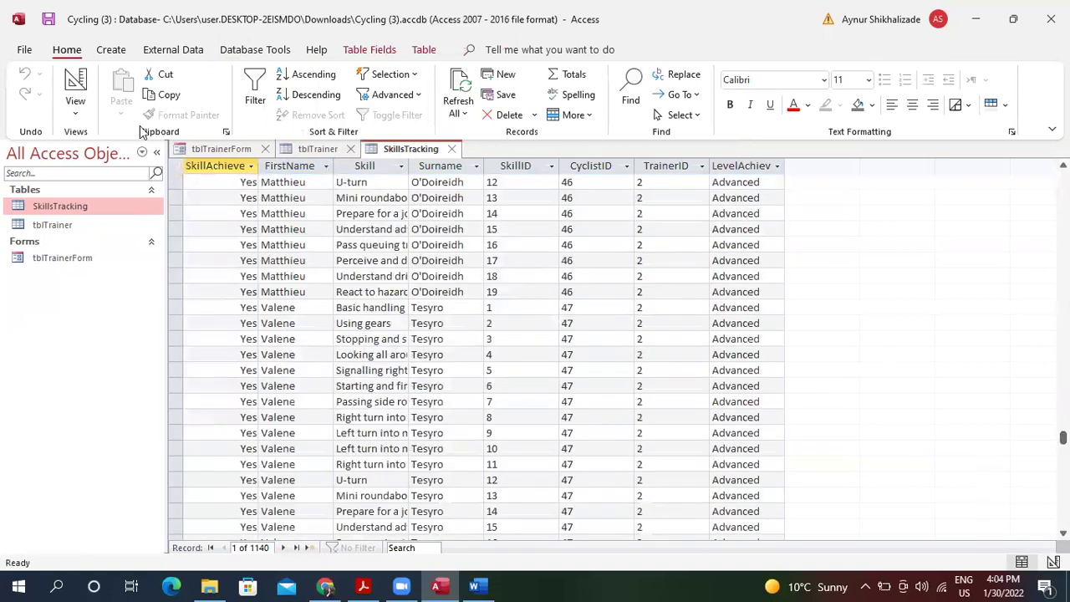
pyautogui.click(77, 107)
pyautogui.click(124, 179)
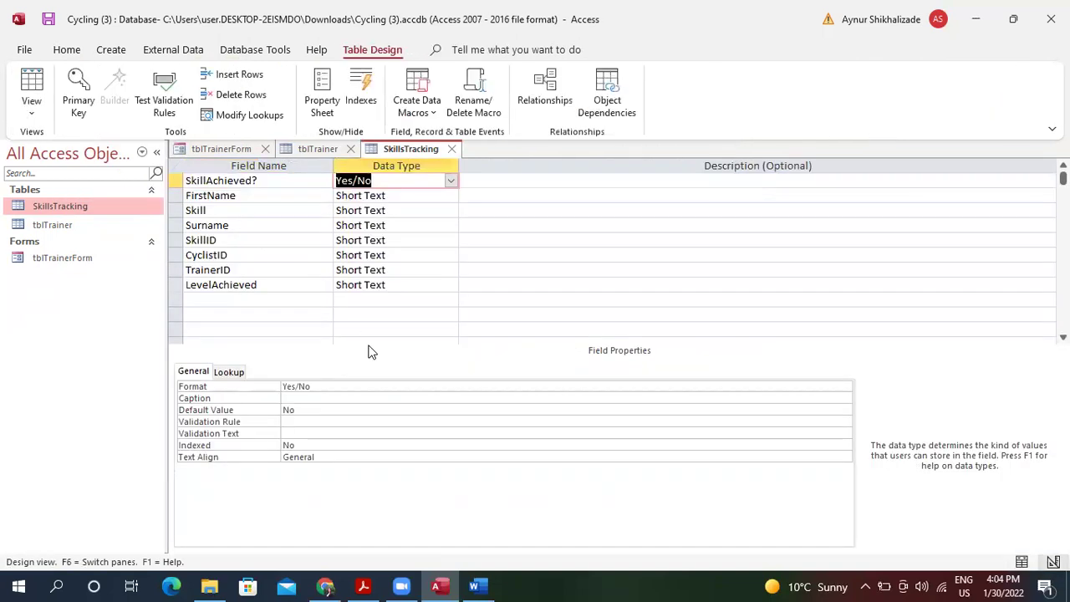
pyautogui.doubleClick(312, 410)
pyautogui.press('Delete')
pyautogui.click(409, 443)
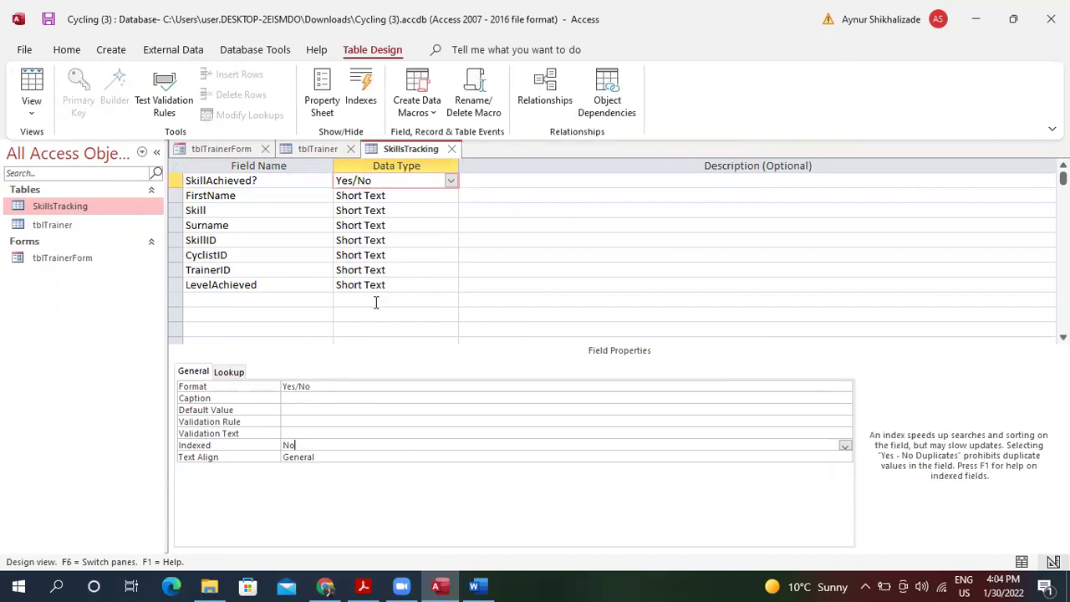
pyautogui.click(32, 88)
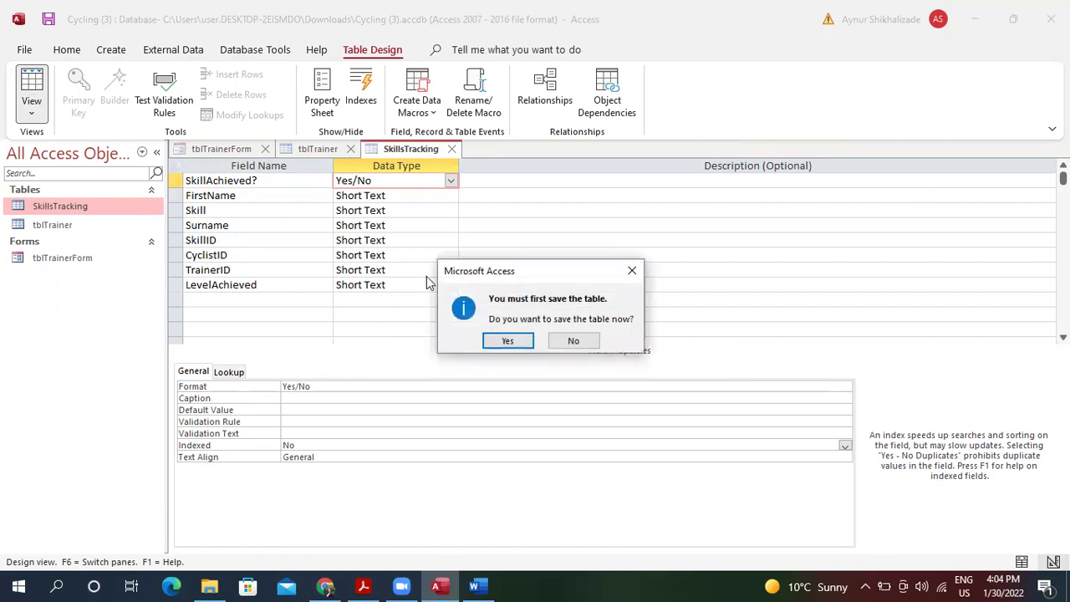
pyautogui.click(508, 340)
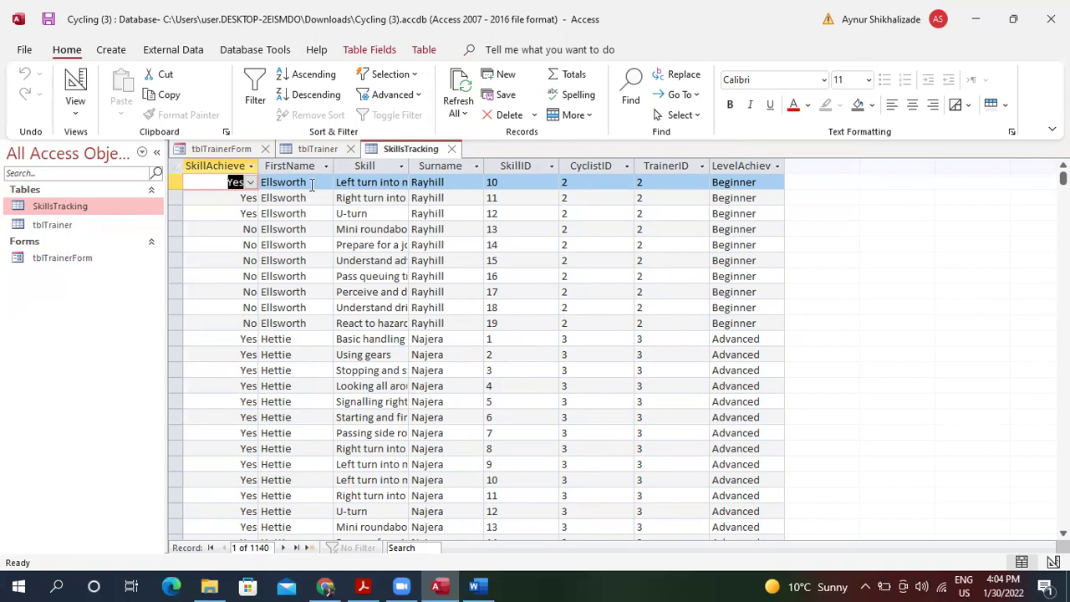
pyautogui.click(244, 52)
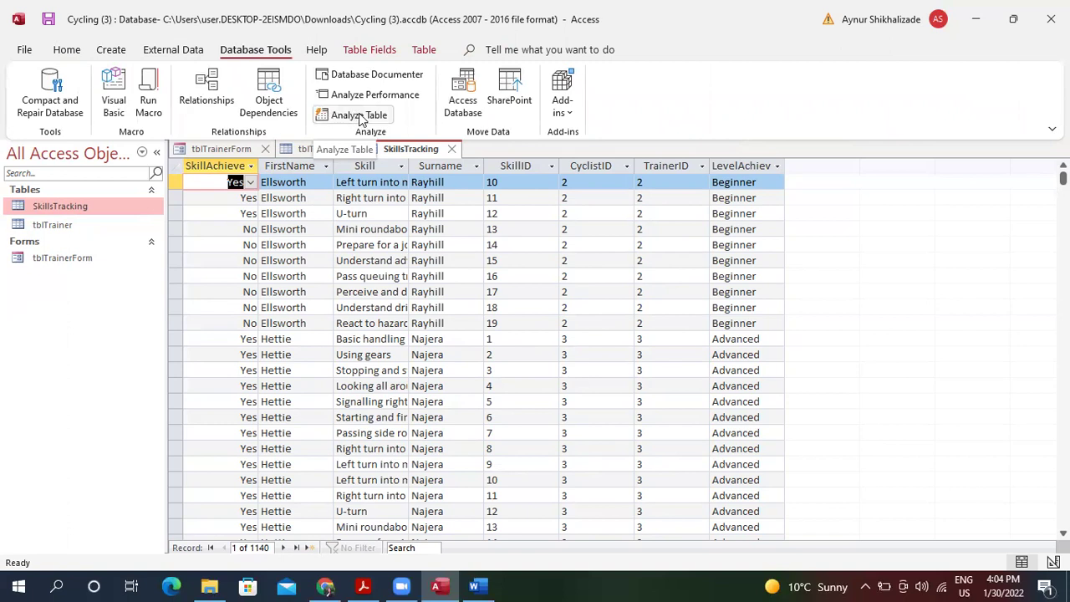
# Run the Table Analyzer on SkillsTracking and let the wizard decide the table grouping.
pyautogui.click(371, 117)
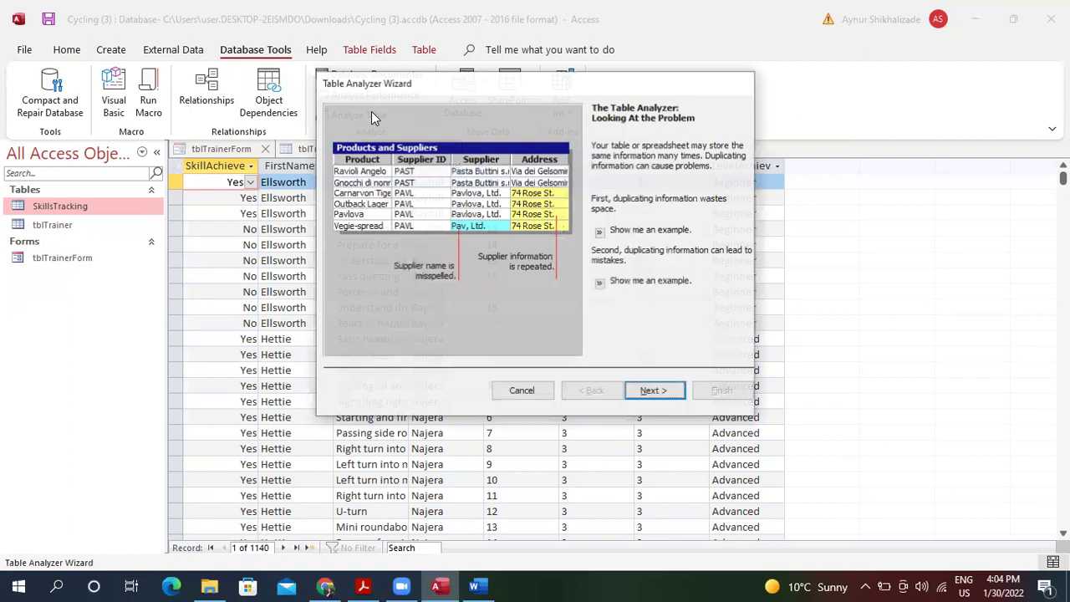
pyautogui.click(652, 391)
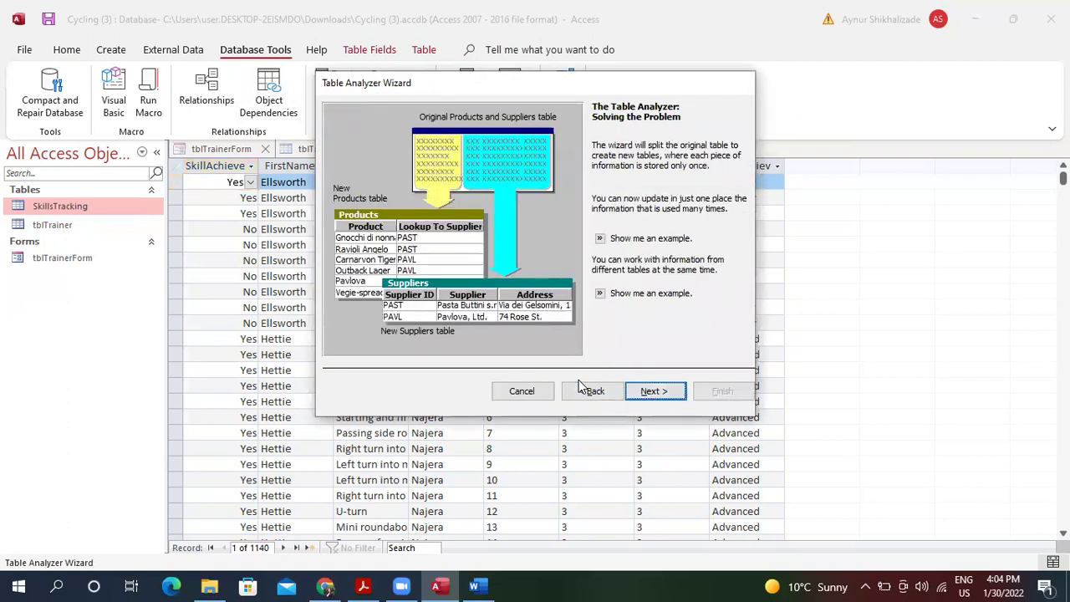
pyautogui.click(646, 390)
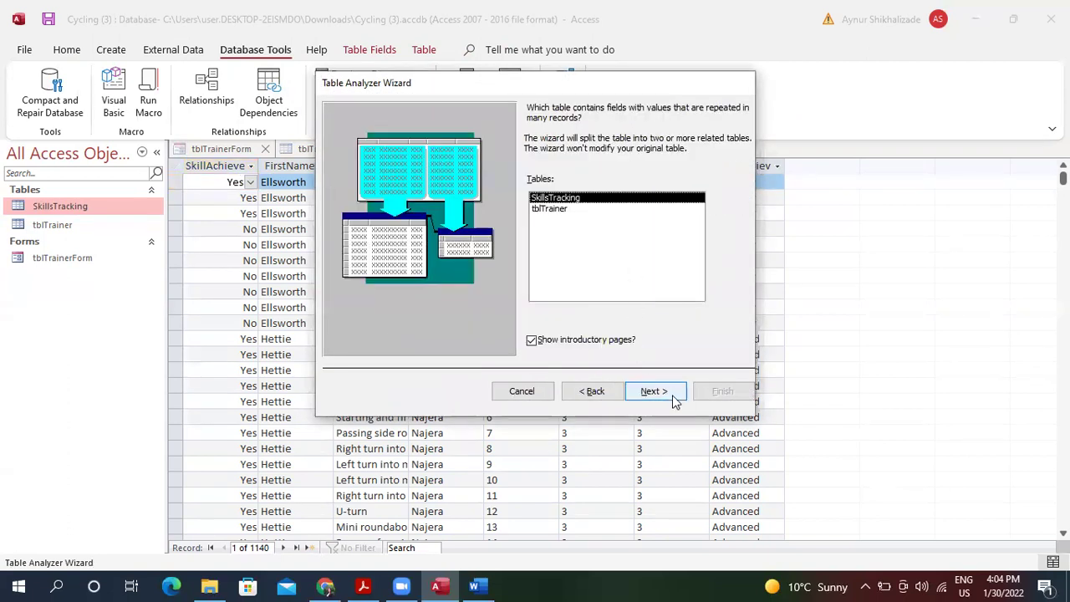
pyautogui.click(651, 391)
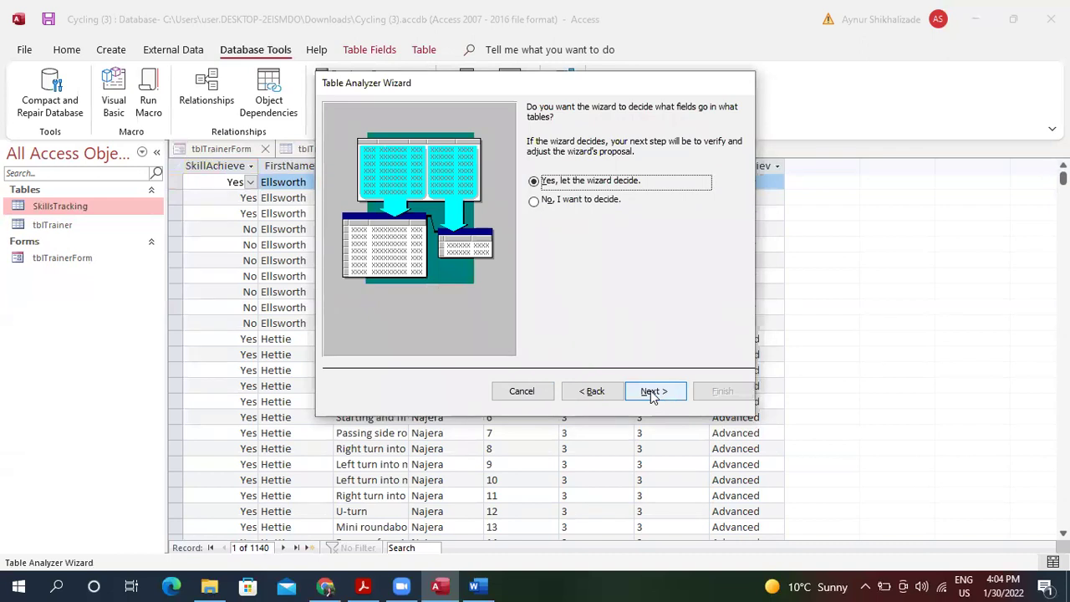
pyautogui.click(654, 393)
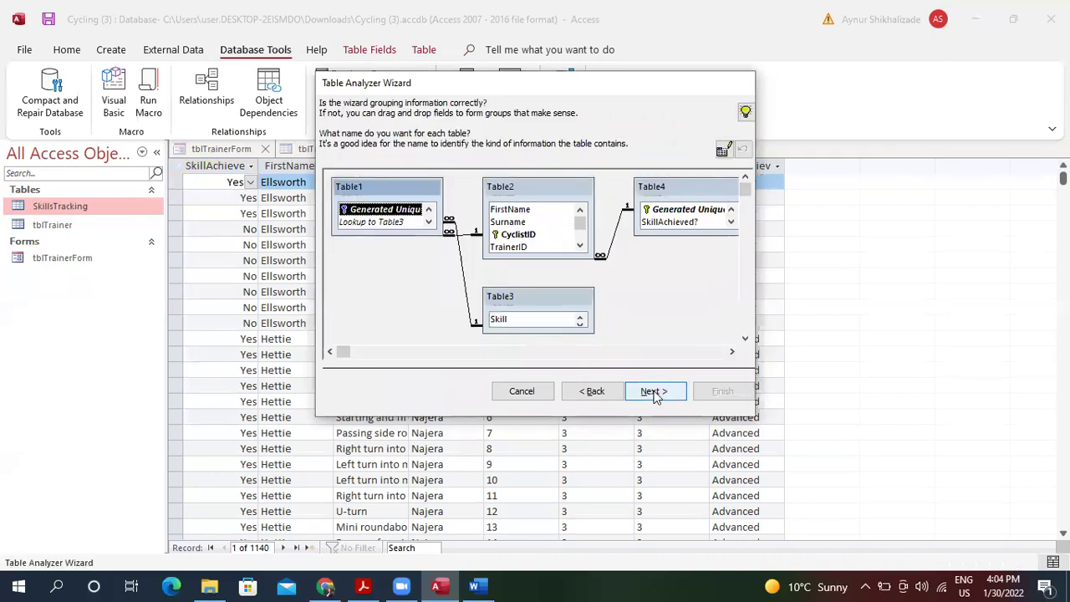
# Resize Table1 through Table4 so every field, including SkillID and LevelAchieved, is visible.
pyautogui.moveTo(396, 237); pyautogui.dragTo(395, 275)
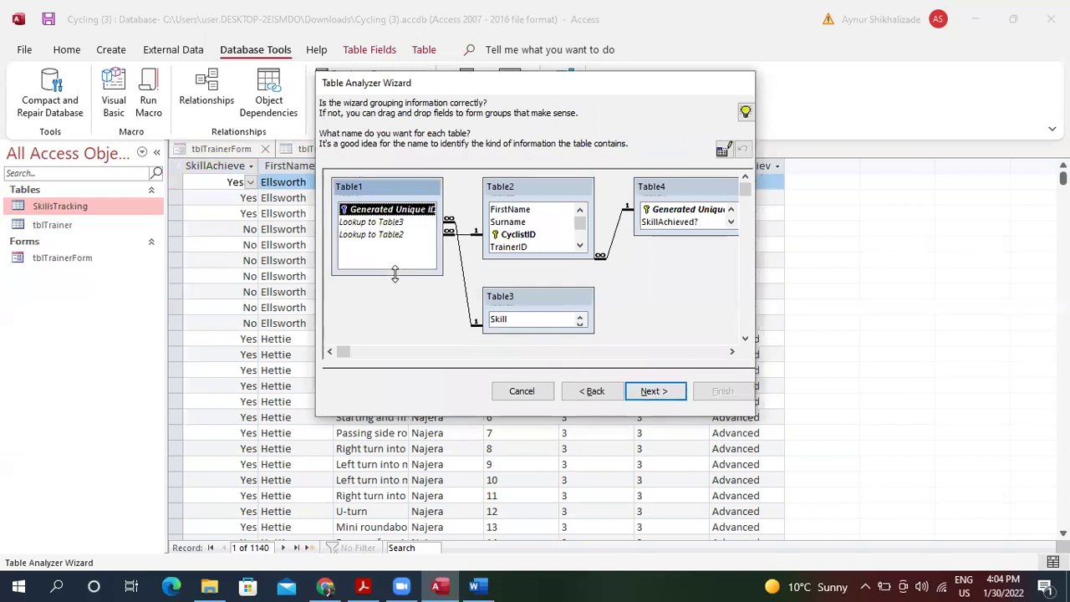
pyautogui.moveTo(527, 257); pyautogui.dragTo(528, 267)
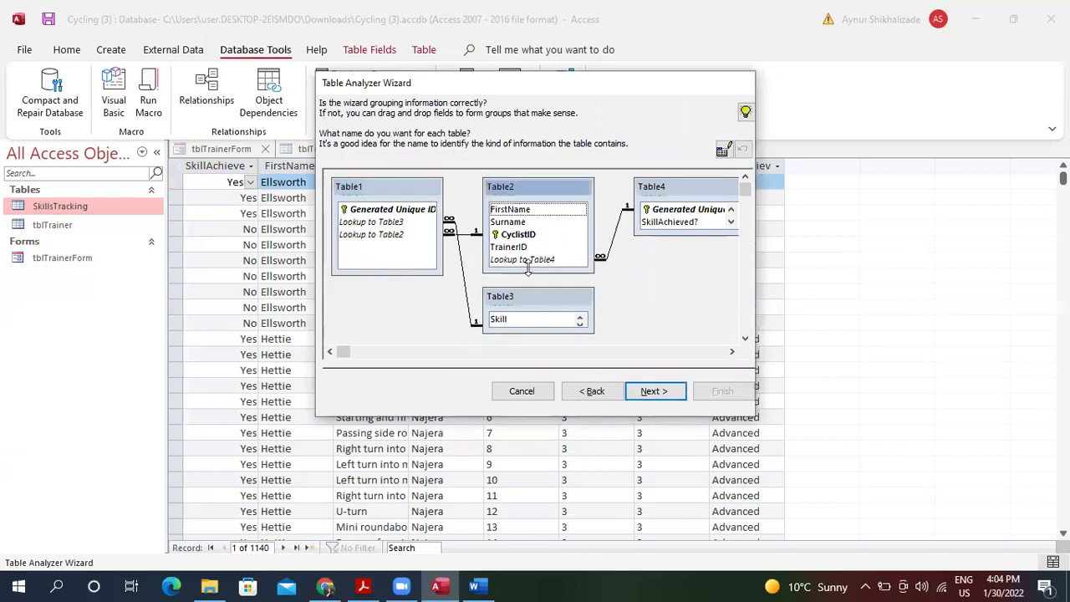
pyautogui.click(532, 333)
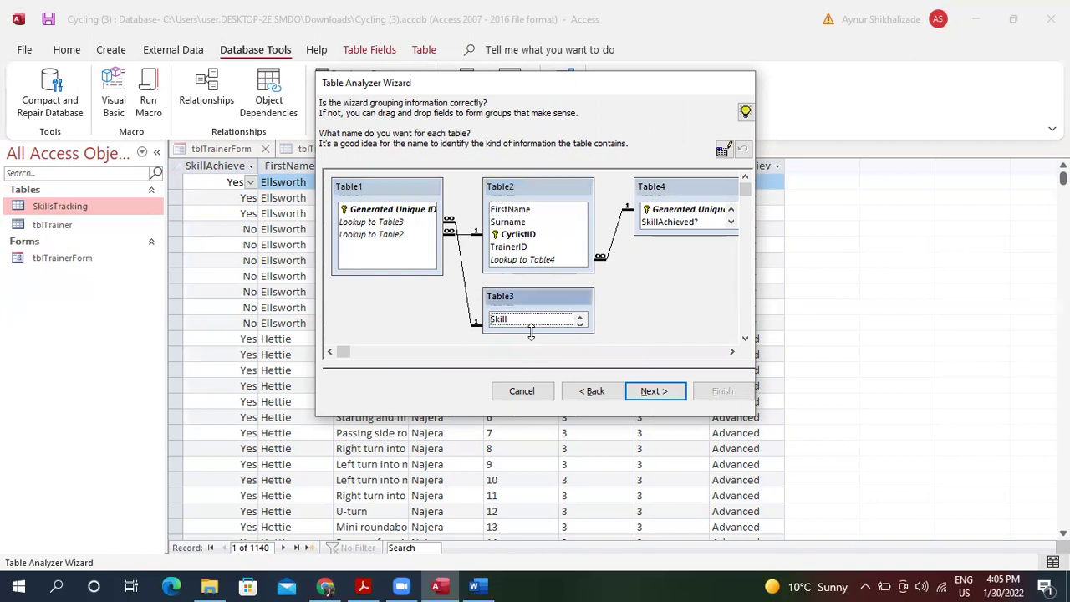
pyautogui.moveTo(531, 333); pyautogui.dragTo(531, 345)
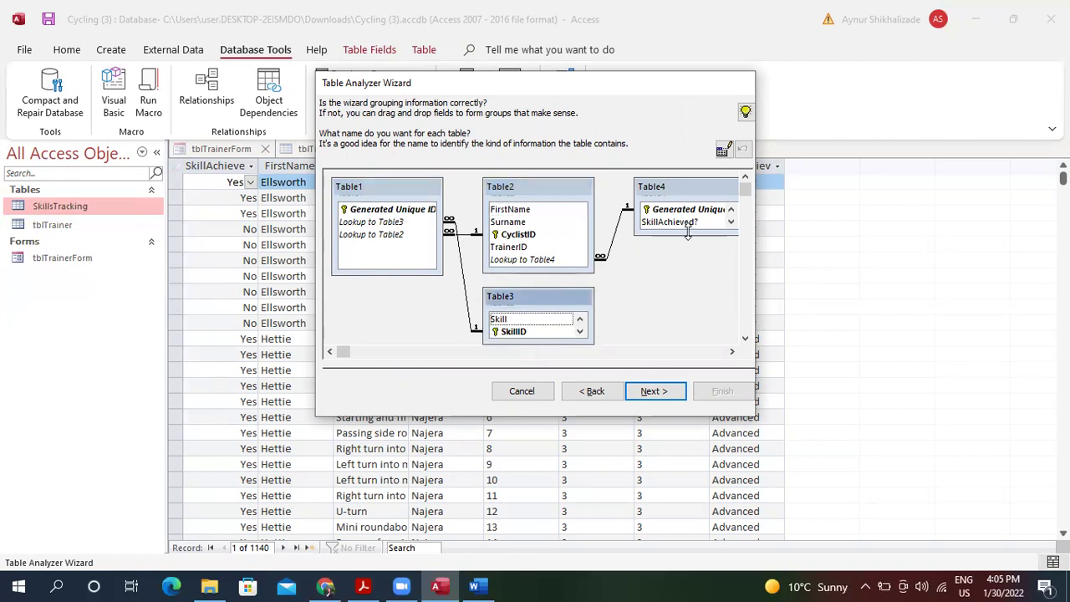
pyautogui.moveTo(688, 234); pyautogui.dragTo(691, 263)
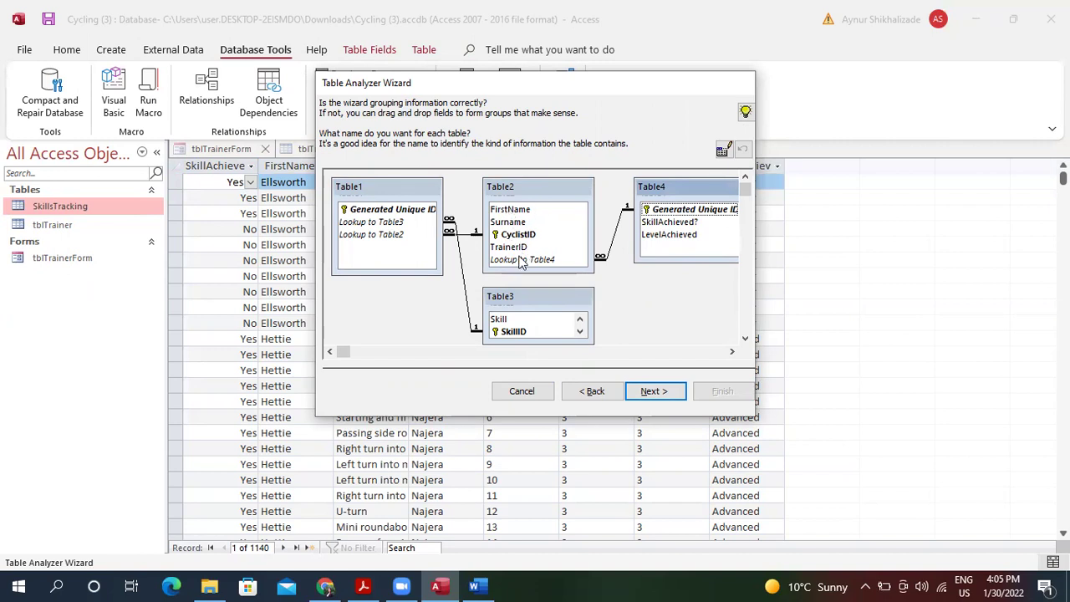
# Rename the proposed Table2 to Cyclist and Table4 to SkillsAchived.
pyautogui.click(508, 191)
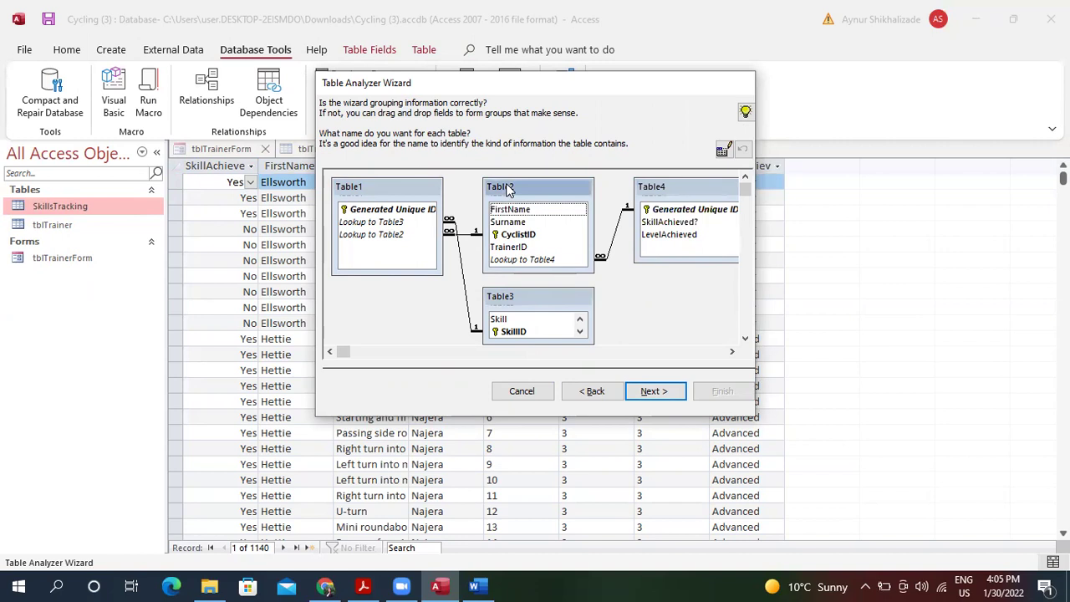
pyautogui.doubleClick(507, 191)
pyautogui.write('C')
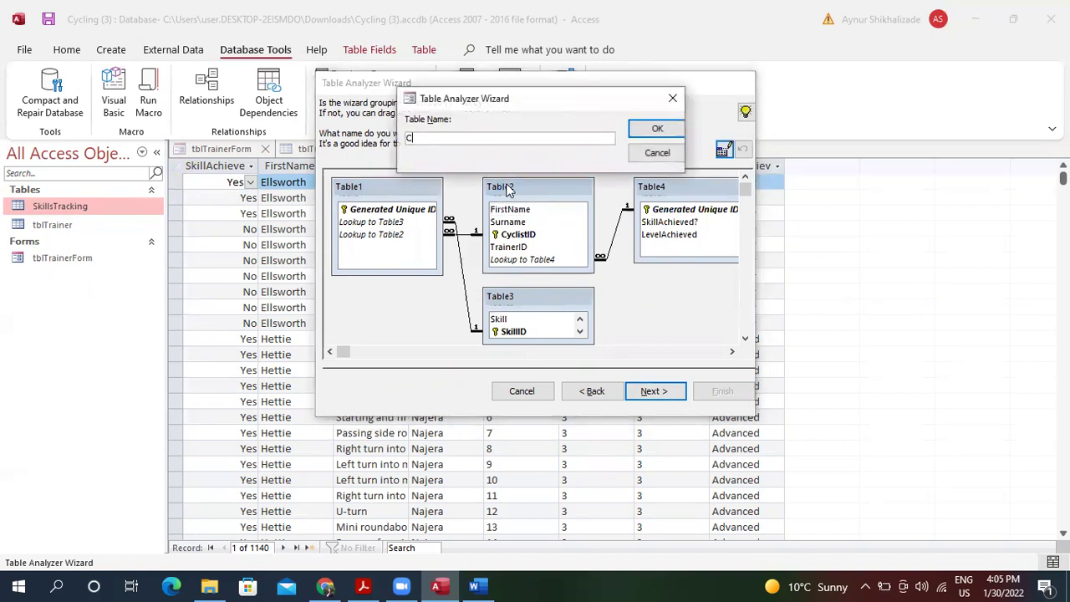
pyautogui.write('ycli')
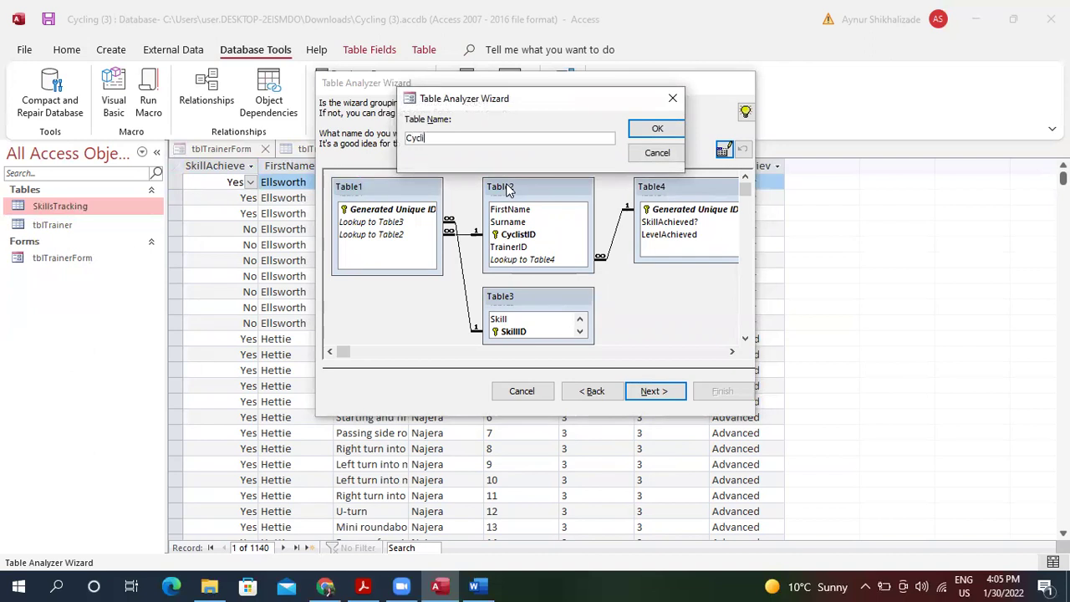
pyautogui.press('Return')
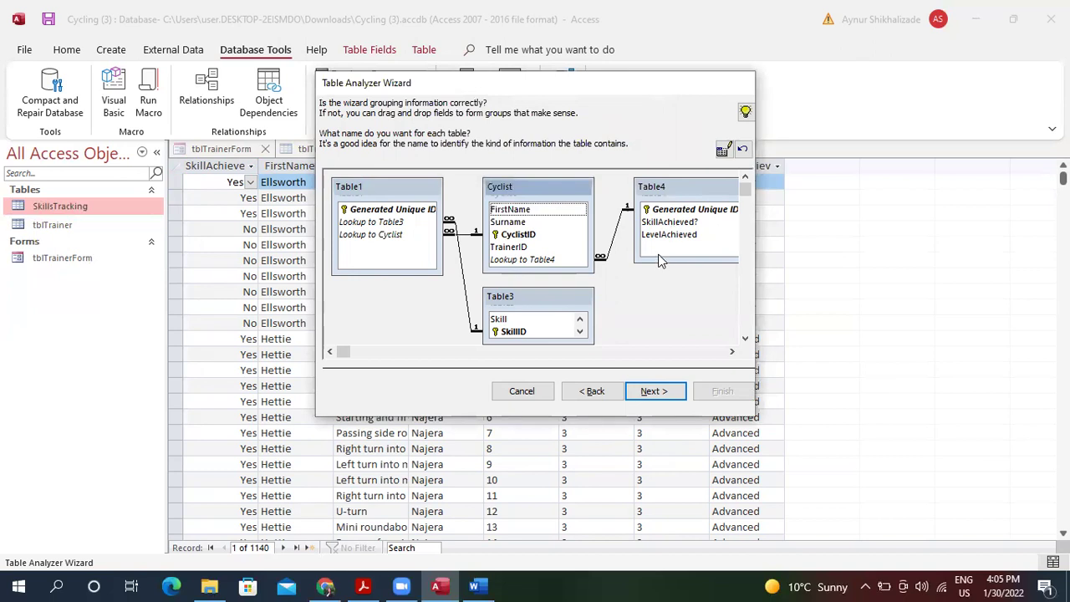
pyautogui.click(656, 194)
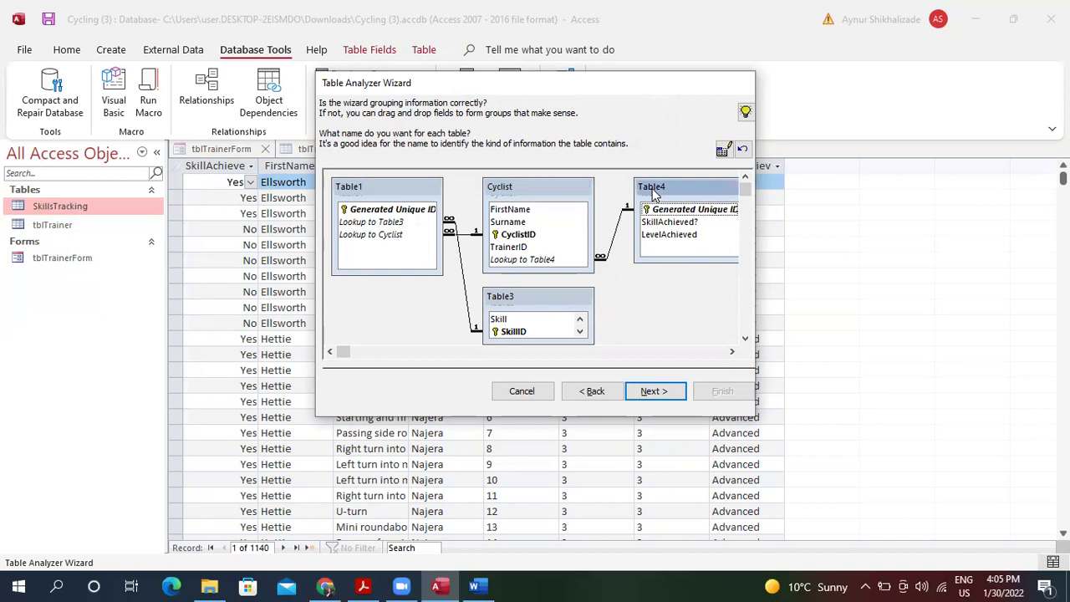
pyautogui.doubleClick(656, 194)
pyautogui.write('SkillsAchived')
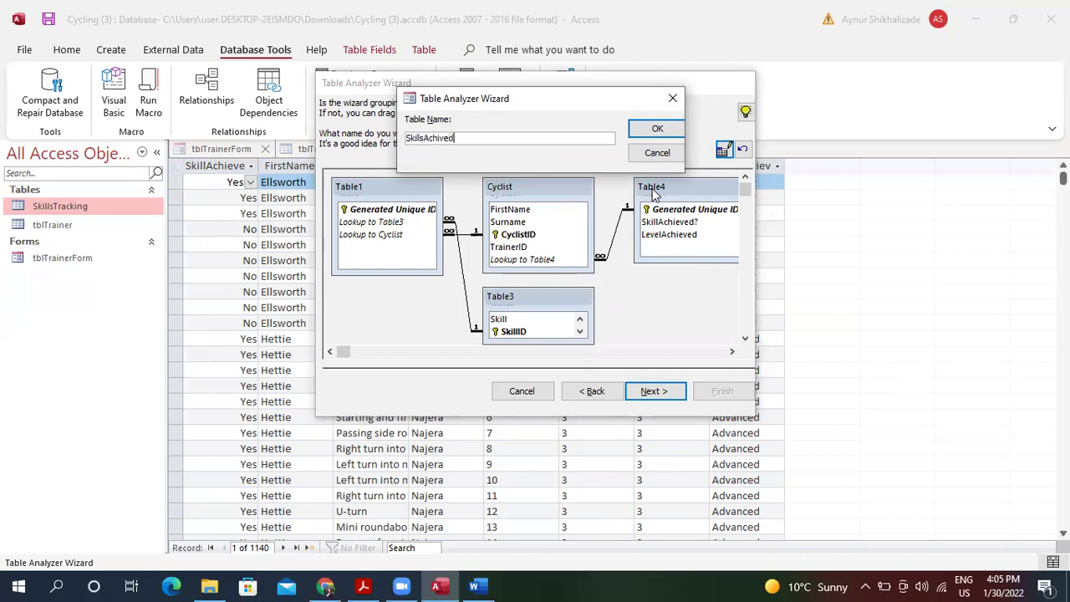
pyautogui.press('Return')
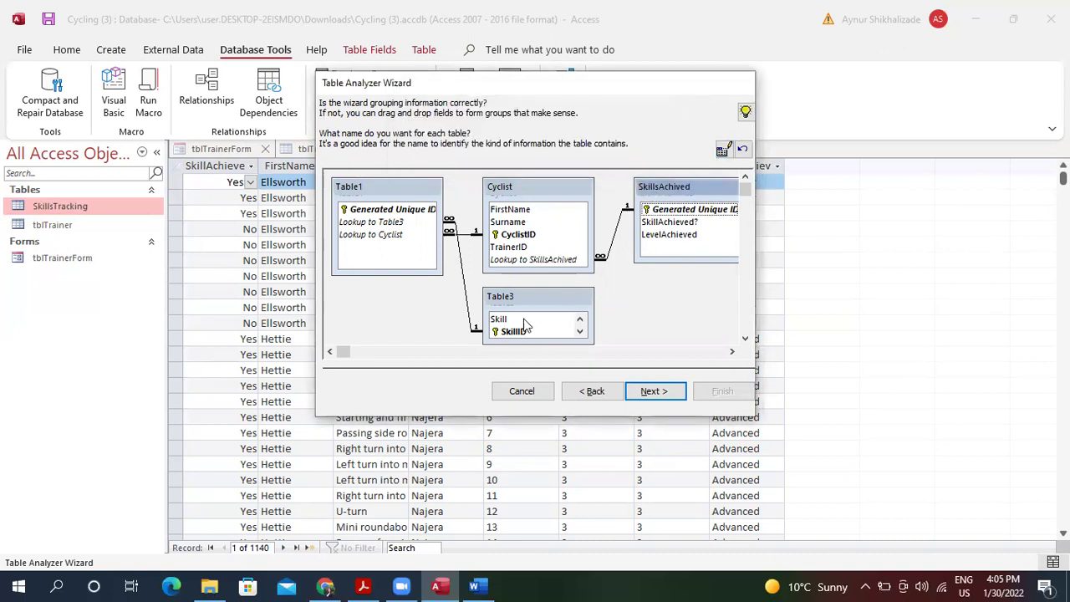
# Rename the proposed Table3 to Skills and Table1 to Lookup.
pyautogui.doubleClick(521, 300)
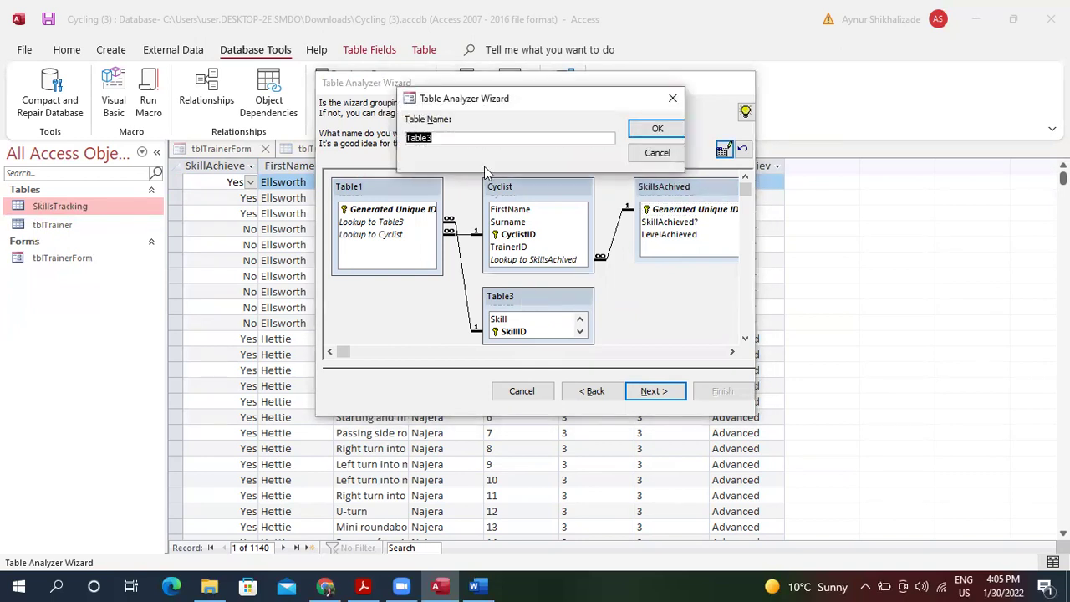
pyautogui.press('BackSpace')
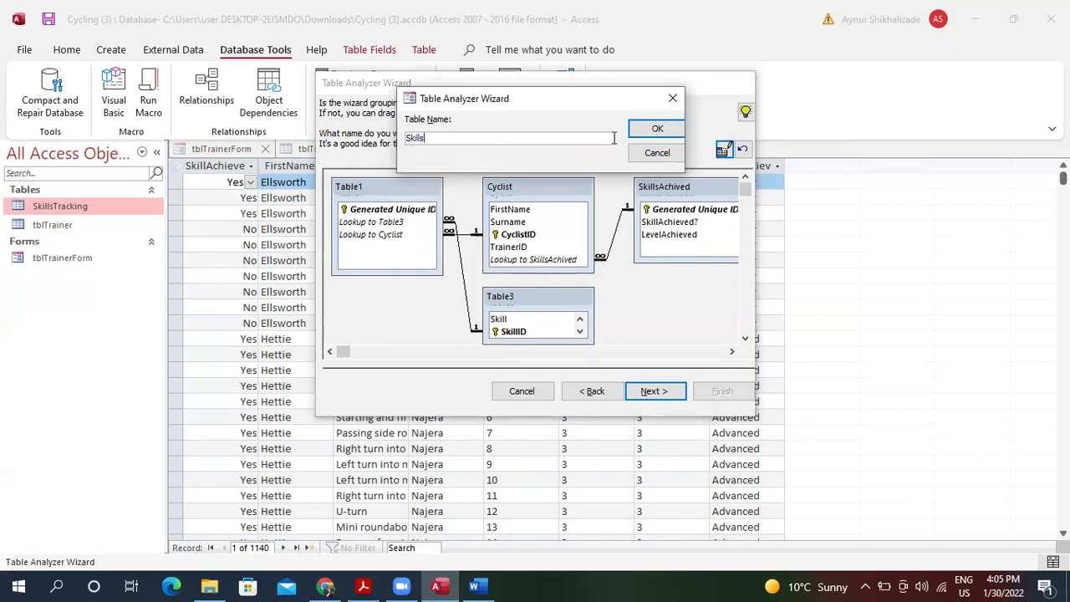
pyautogui.click(652, 129)
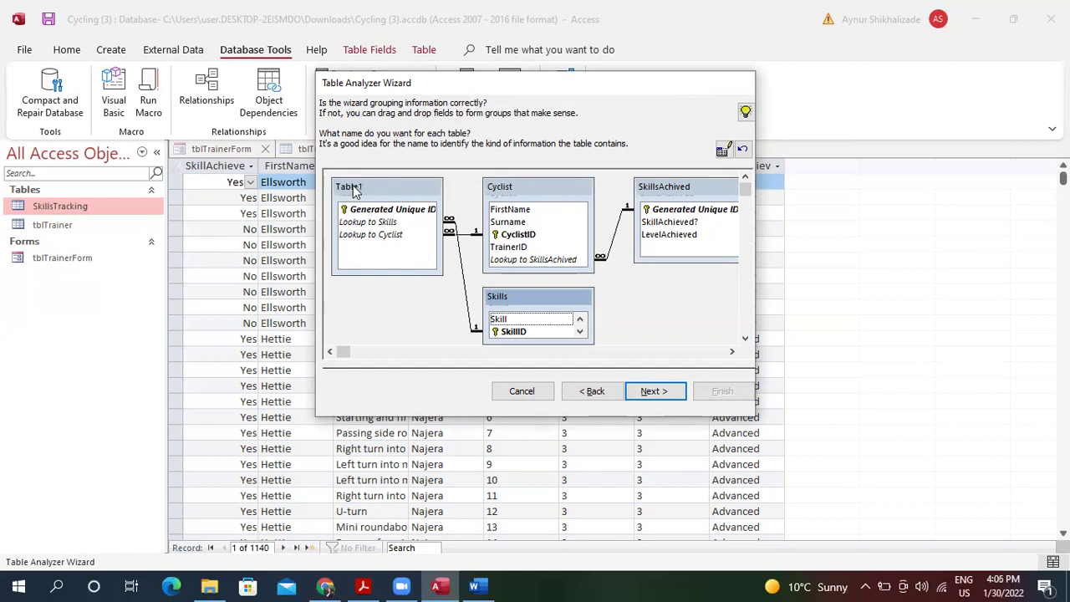
pyautogui.doubleClick(355, 191)
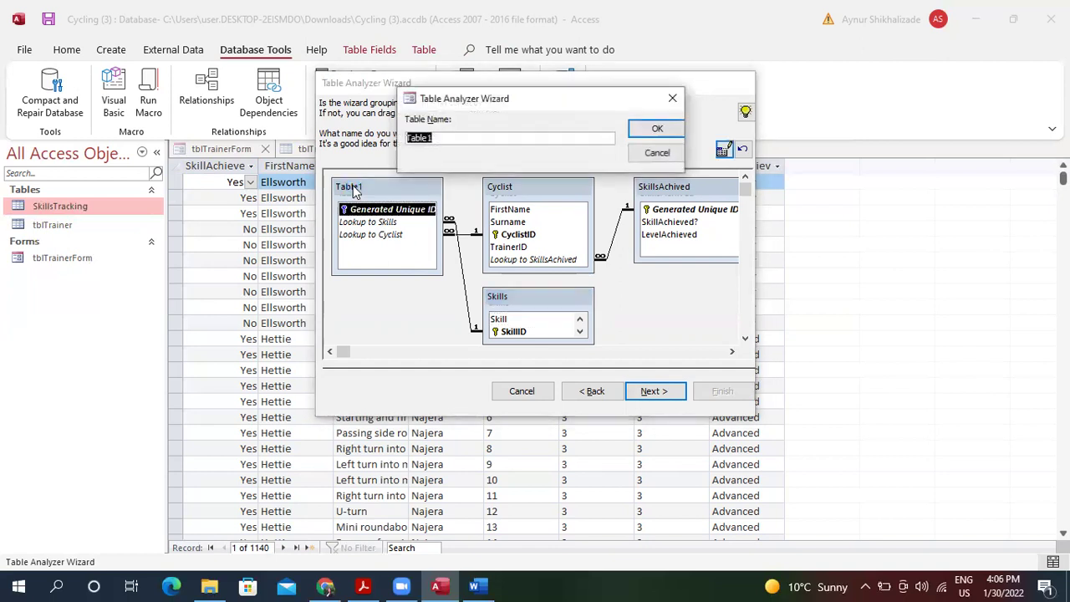
pyautogui.write('Lookup')
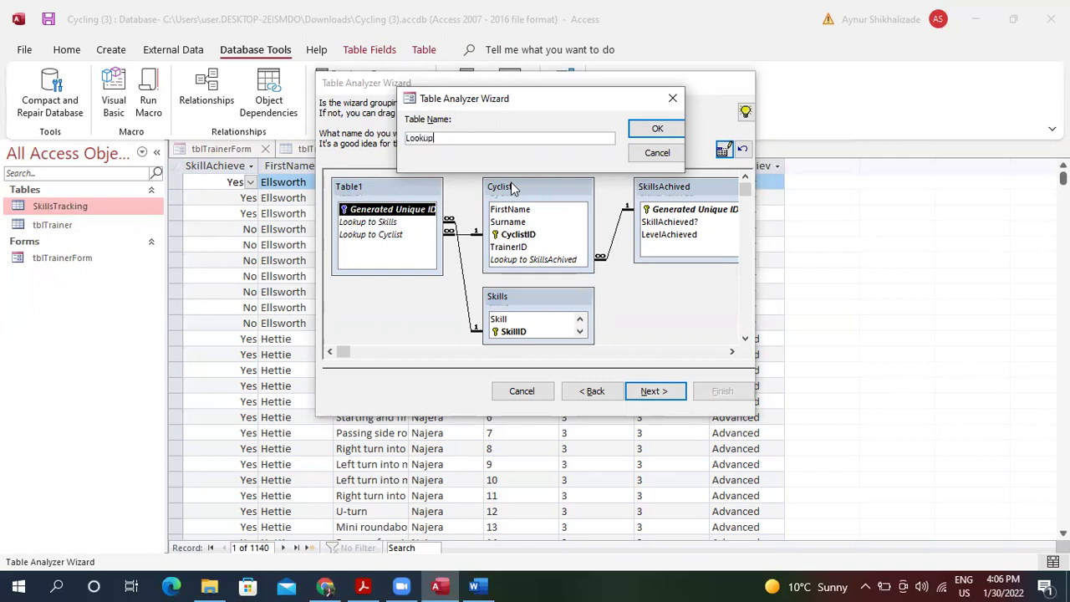
pyautogui.click(658, 130)
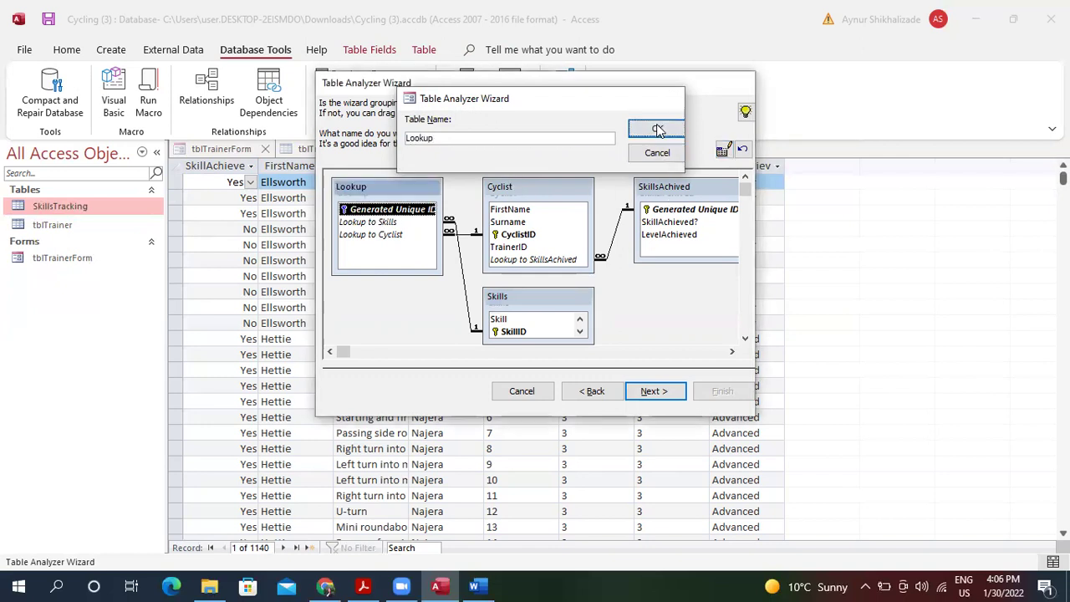
# Pass the key-field and typo-correction pages without corrections, decline the query, and finish the split.
pyautogui.click(655, 391)
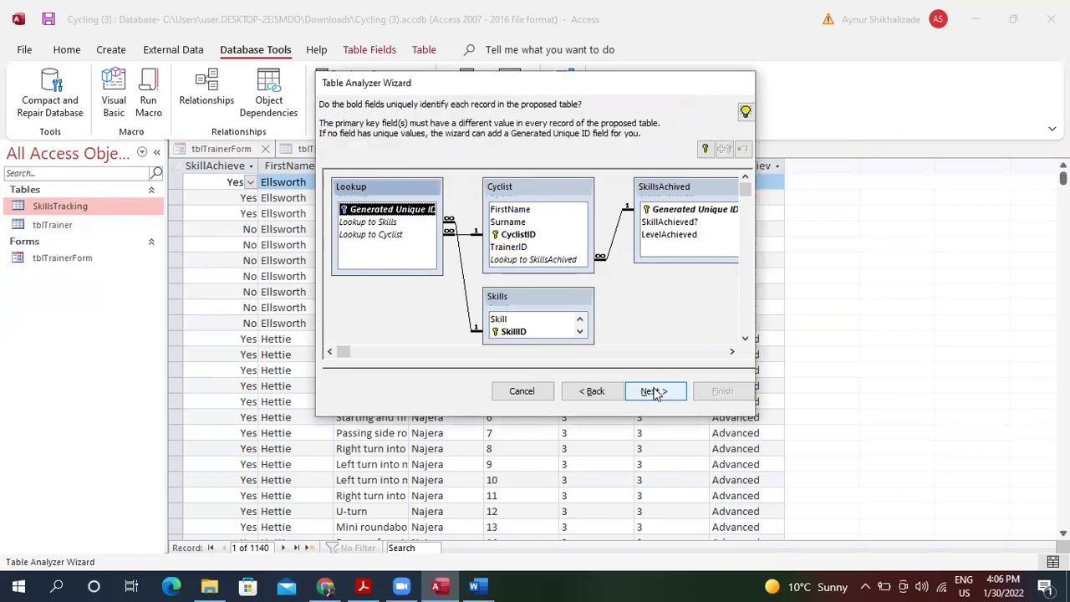
pyautogui.click(655, 392)
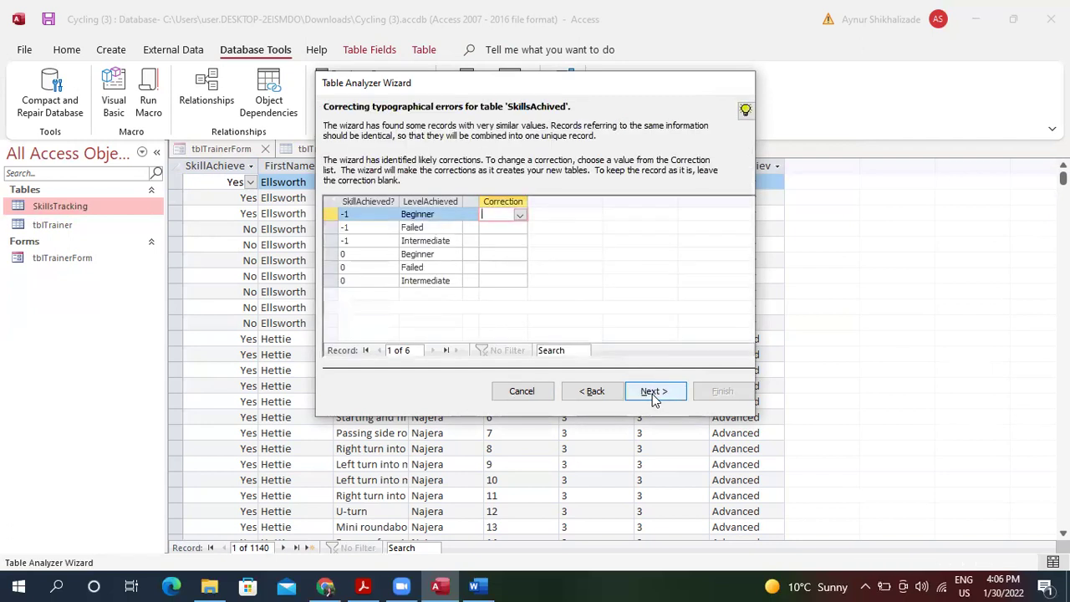
pyautogui.click(655, 396)
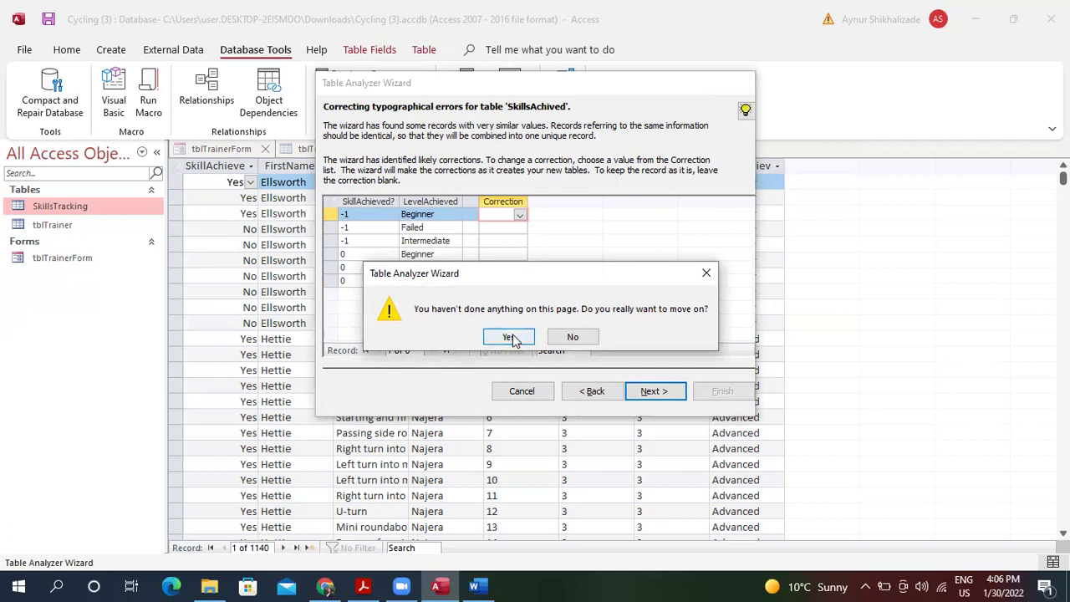
pyautogui.click(512, 337)
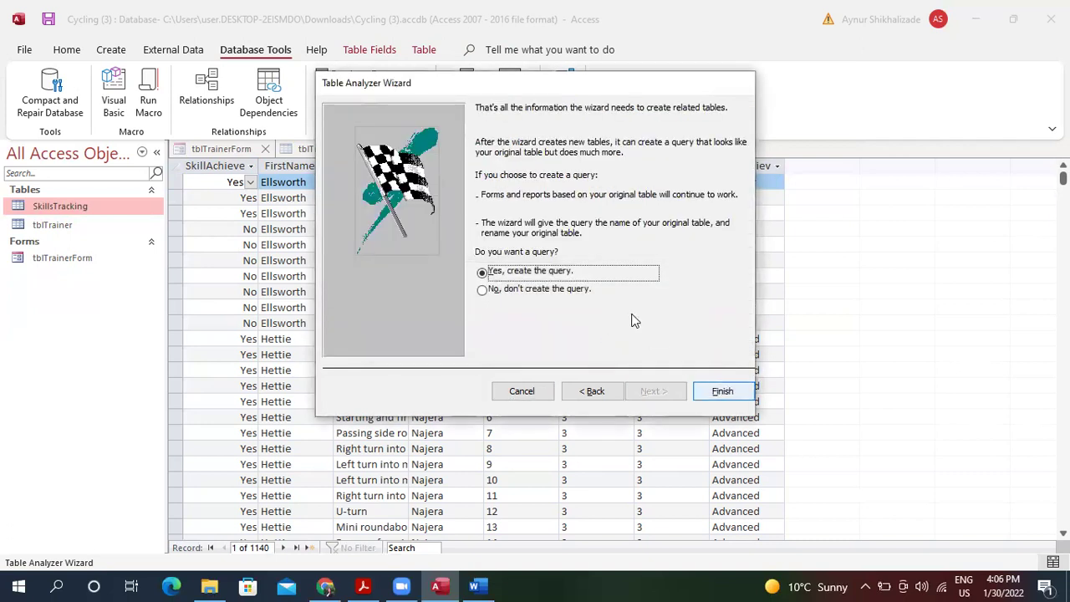
pyautogui.click(543, 289)
pyautogui.click(729, 392)
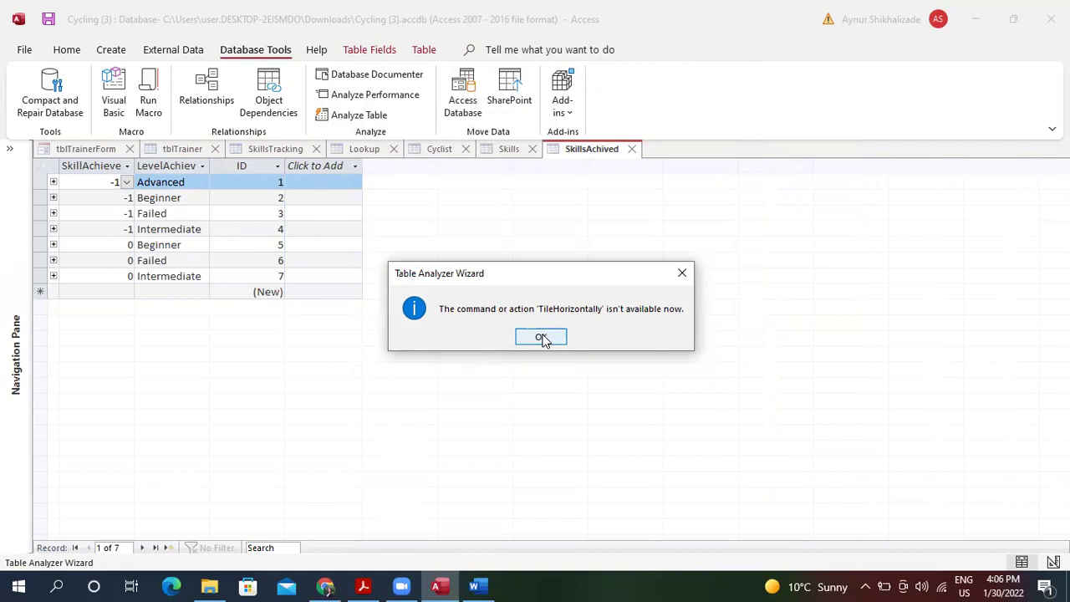
# Dismiss the TileHorizontally error, show the Navigation Pane, and close tblTrainerForm and tblTrainer, saving both.
pyautogui.click(541, 338)
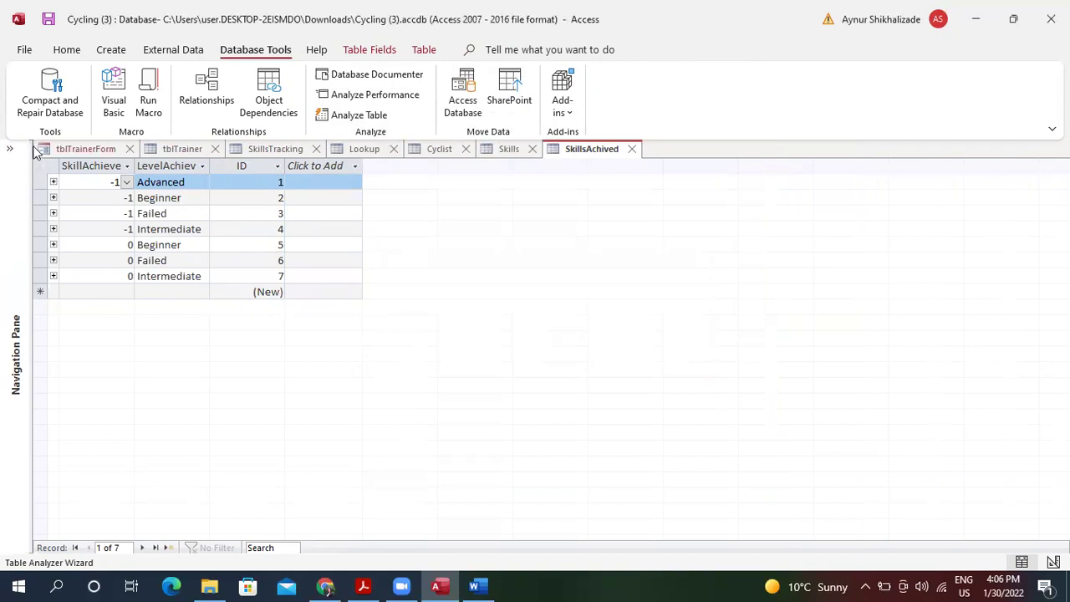
pyautogui.press('F11')
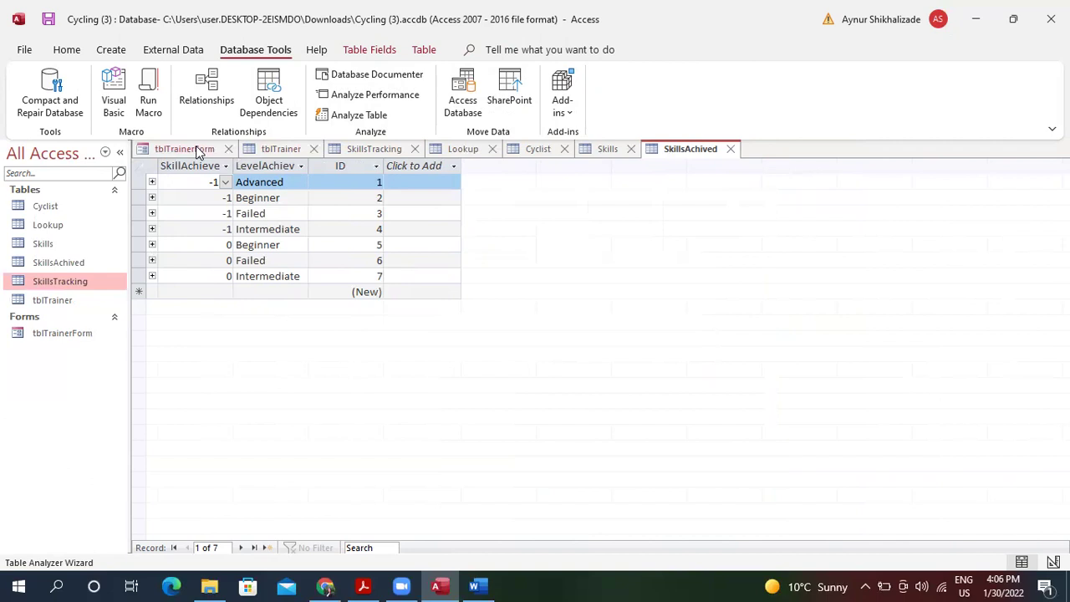
pyautogui.click(229, 151)
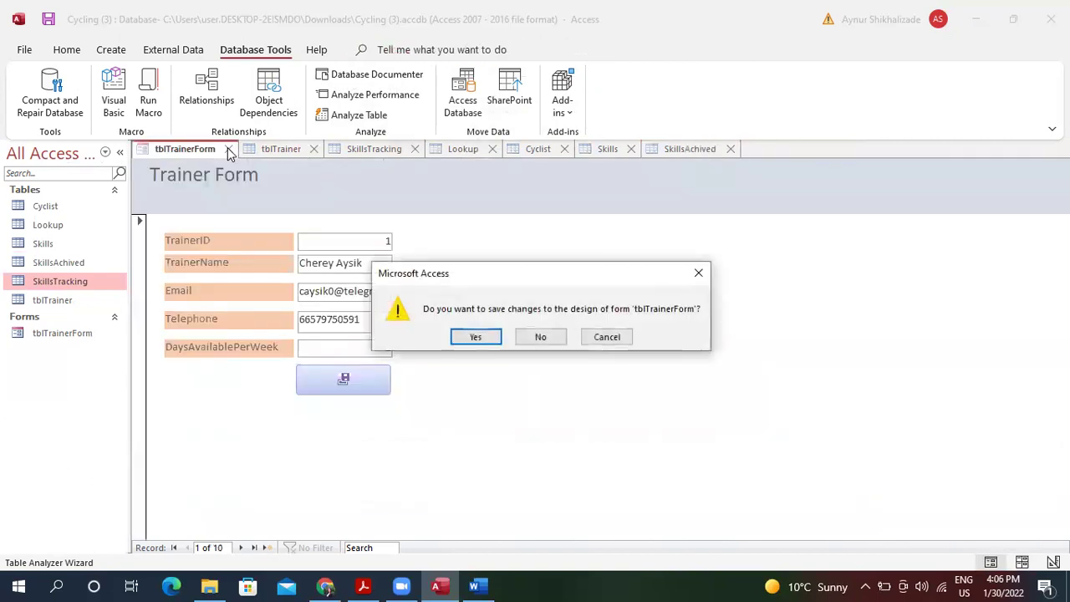
pyautogui.click(479, 338)
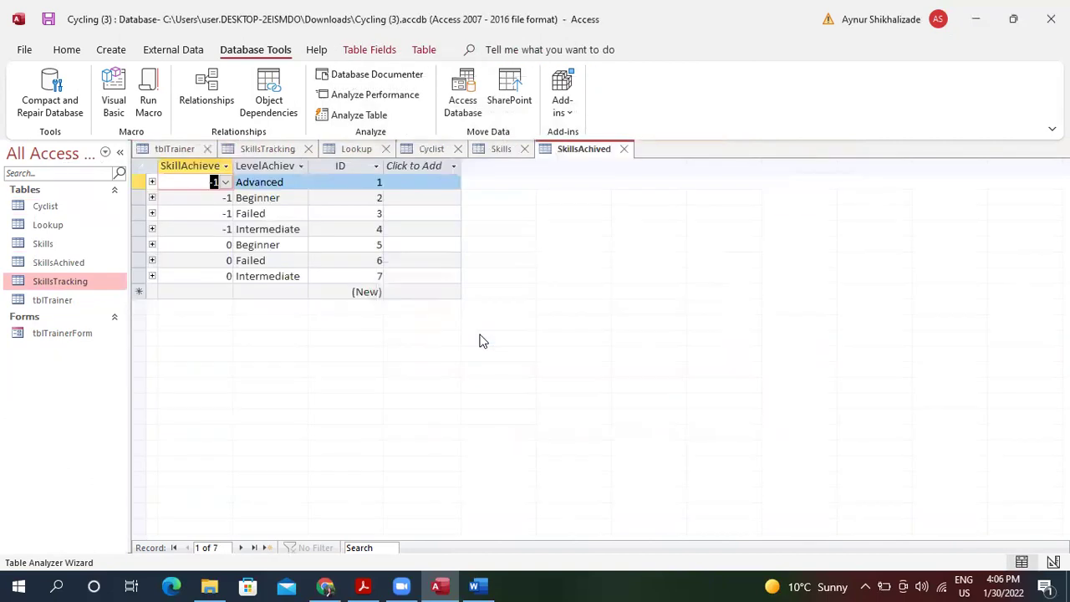
pyautogui.click(191, 147)
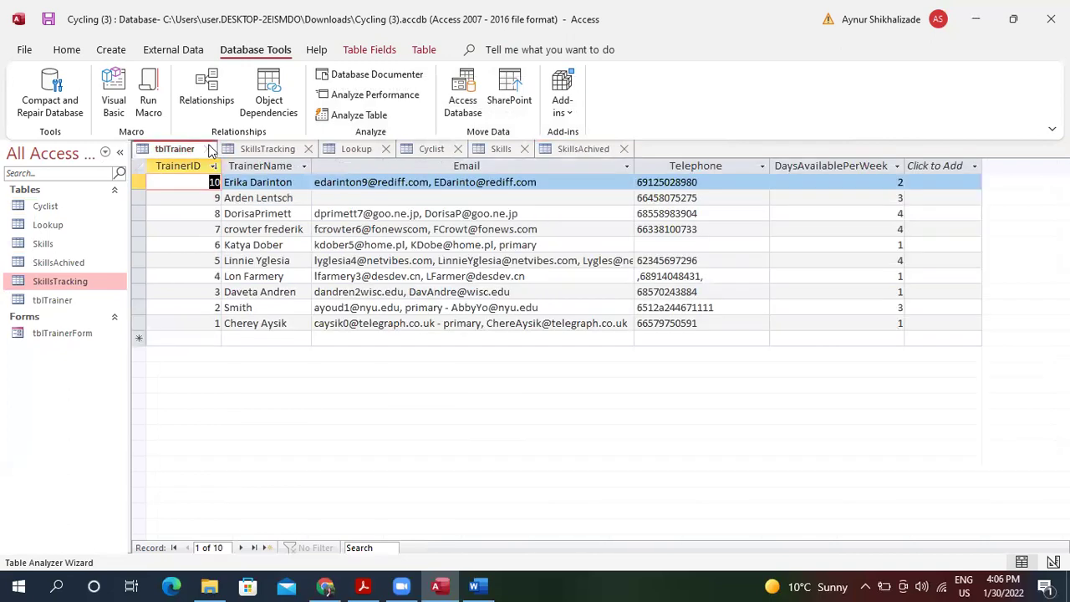
pyautogui.click(206, 149)
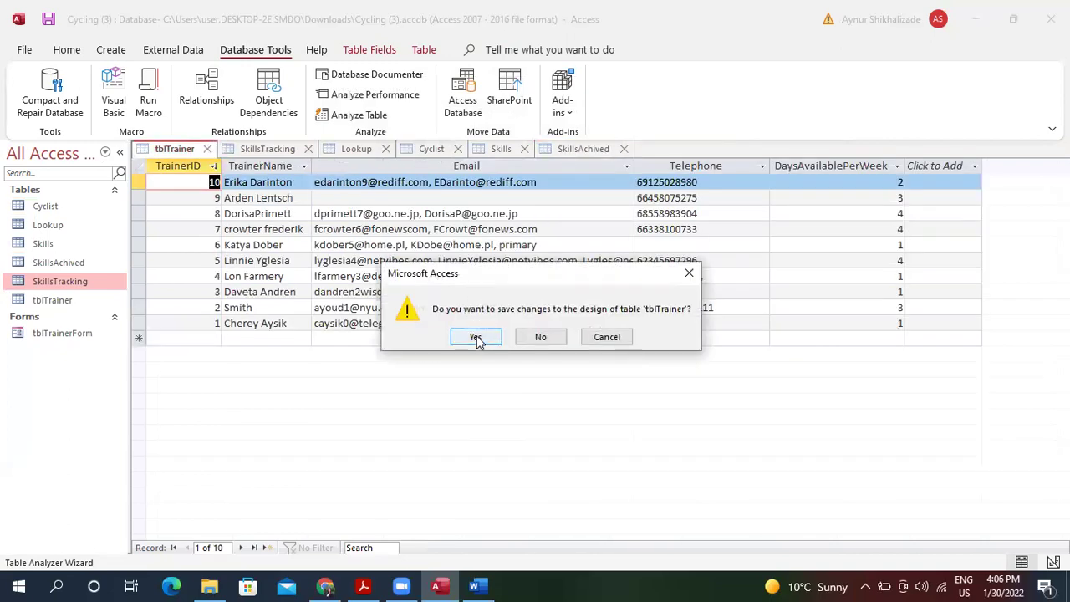
pyautogui.click(476, 337)
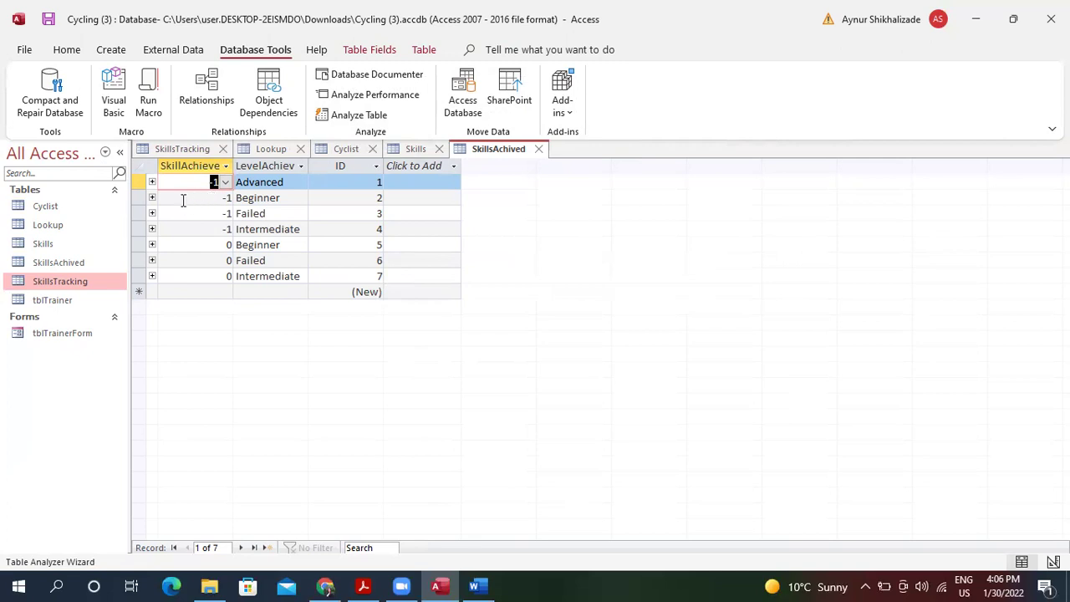
# Widen the Lookup to Skills and Lookup to Cyclist columns in the Lookup table.
pyautogui.click(270, 150)
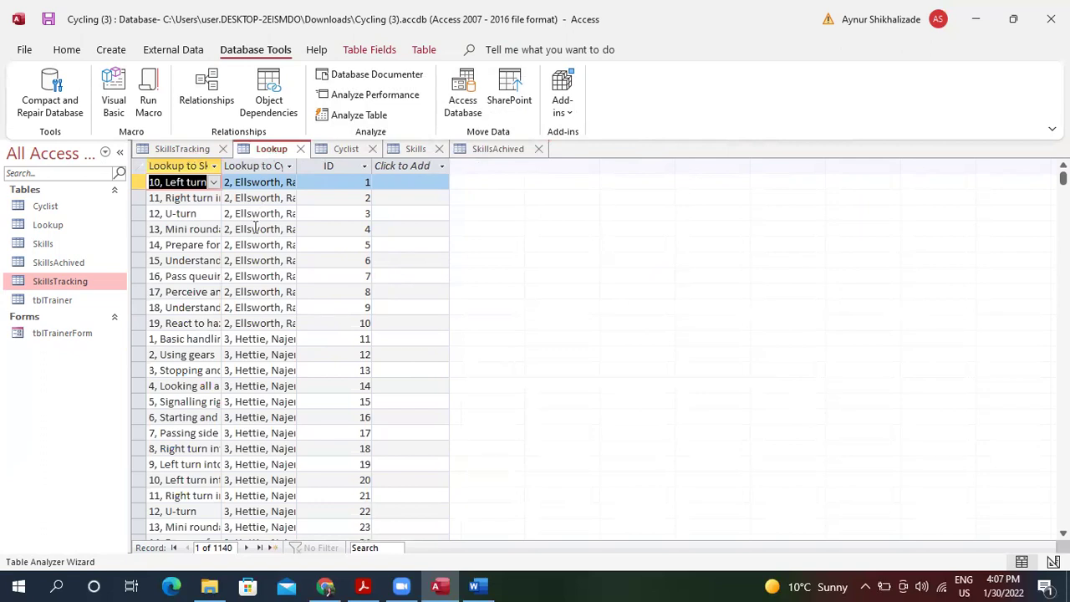
pyautogui.moveTo(222, 165); pyautogui.dragTo(260, 166)
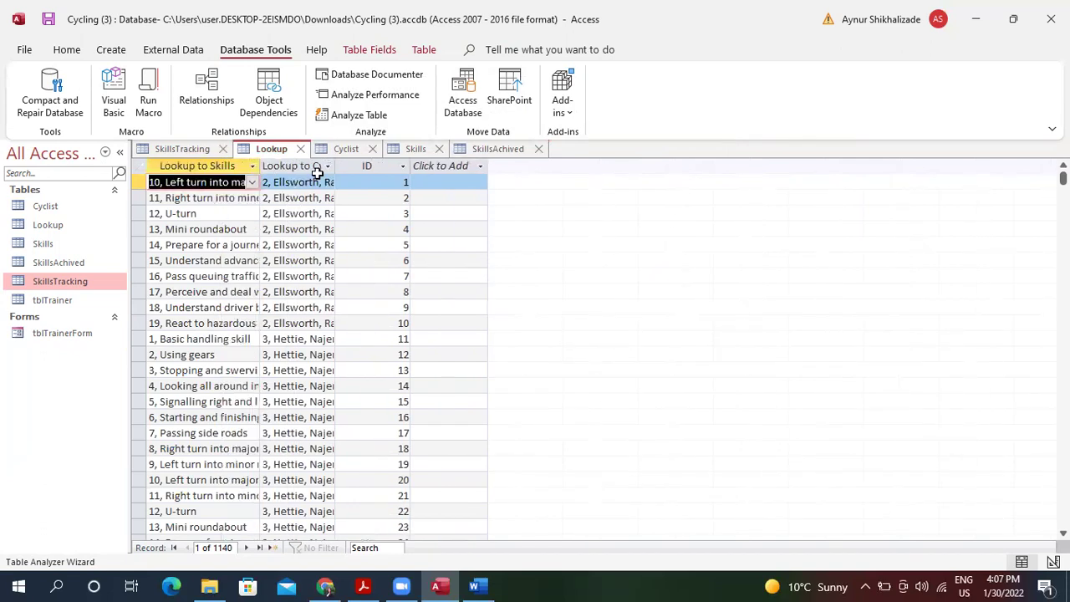
pyautogui.click(328, 165)
pyautogui.click(335, 165)
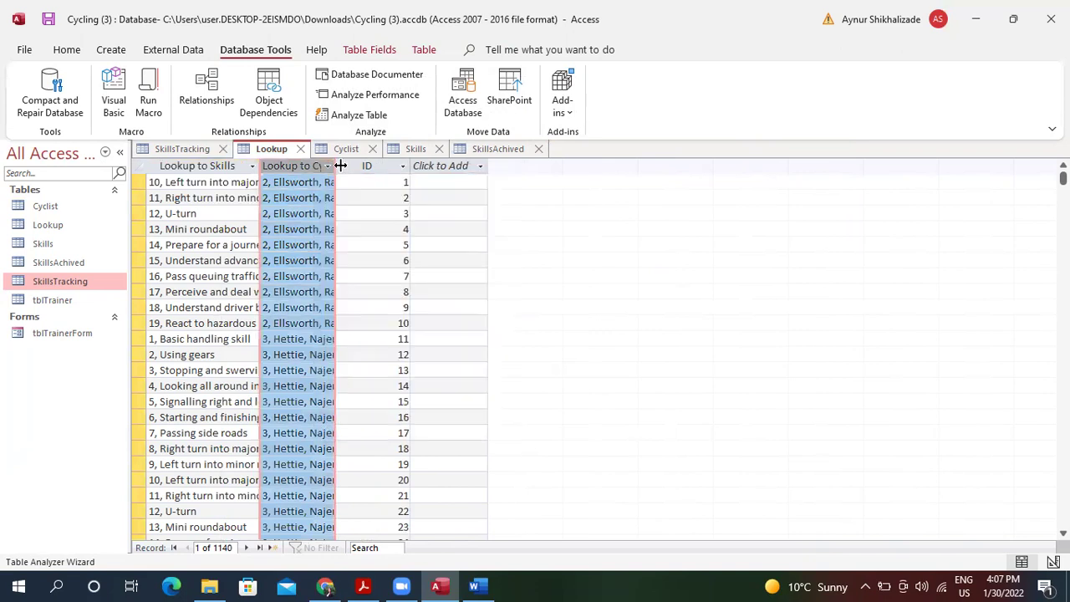
pyautogui.moveTo(336, 165); pyautogui.dragTo(364, 166)
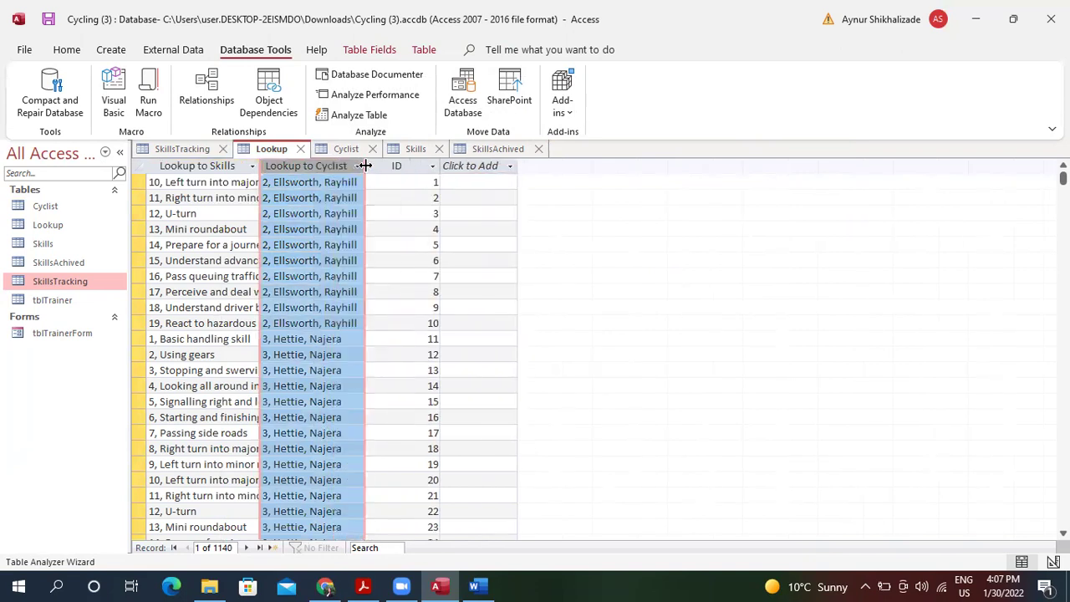
# Check the Cyclist table, widen the Skill column in Skills, then return to SkillsAchived.
pyautogui.click(351, 149)
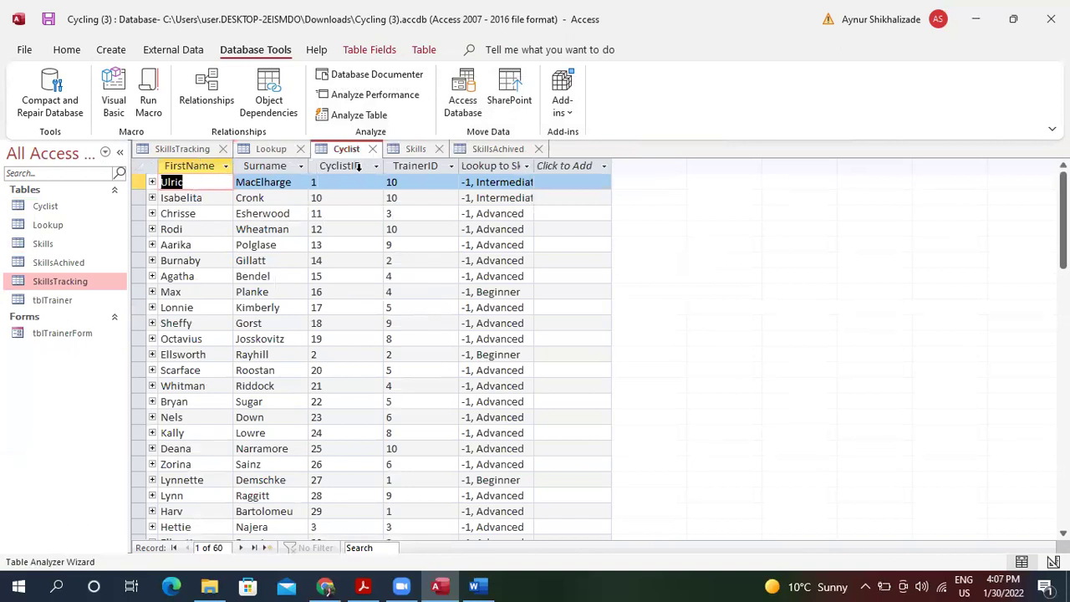
pyautogui.click(414, 150)
pyautogui.moveTo(233, 166); pyautogui.dragTo(342, 164)
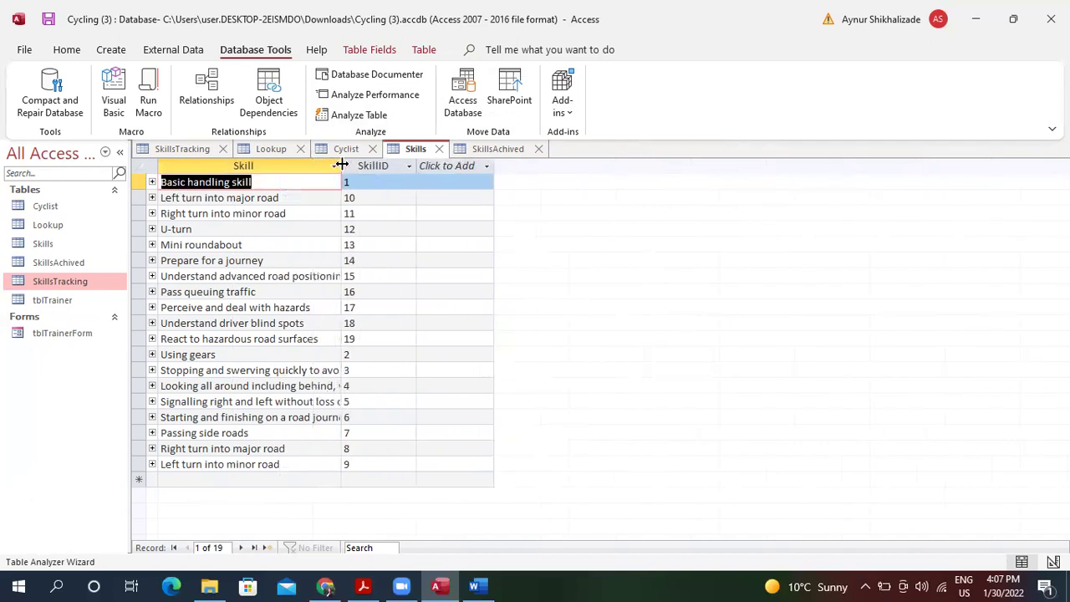
pyautogui.click(499, 149)
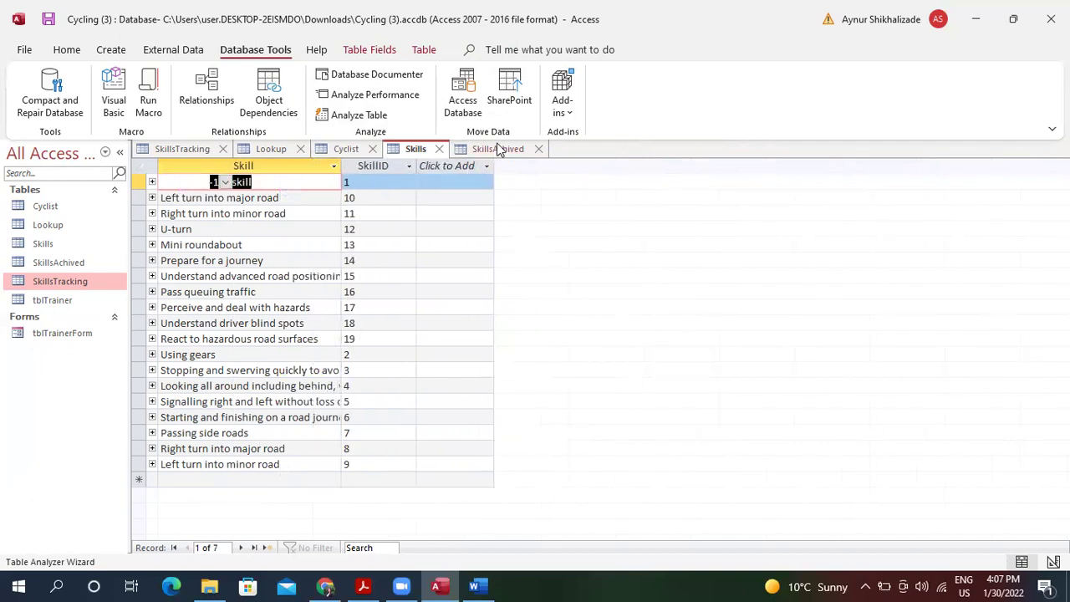
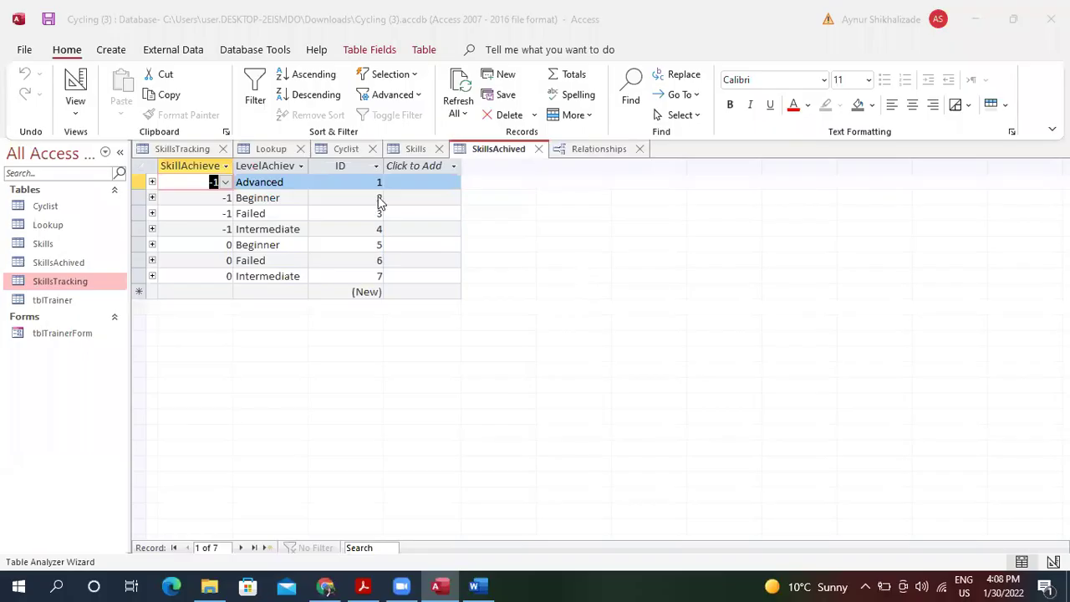
# Close SkillsTracking, Lookup, Cyclist, Skills and SkillsAchived, saving layout changes and keeping your Skills version.
pyautogui.click(222, 152)
pyautogui.click(200, 150)
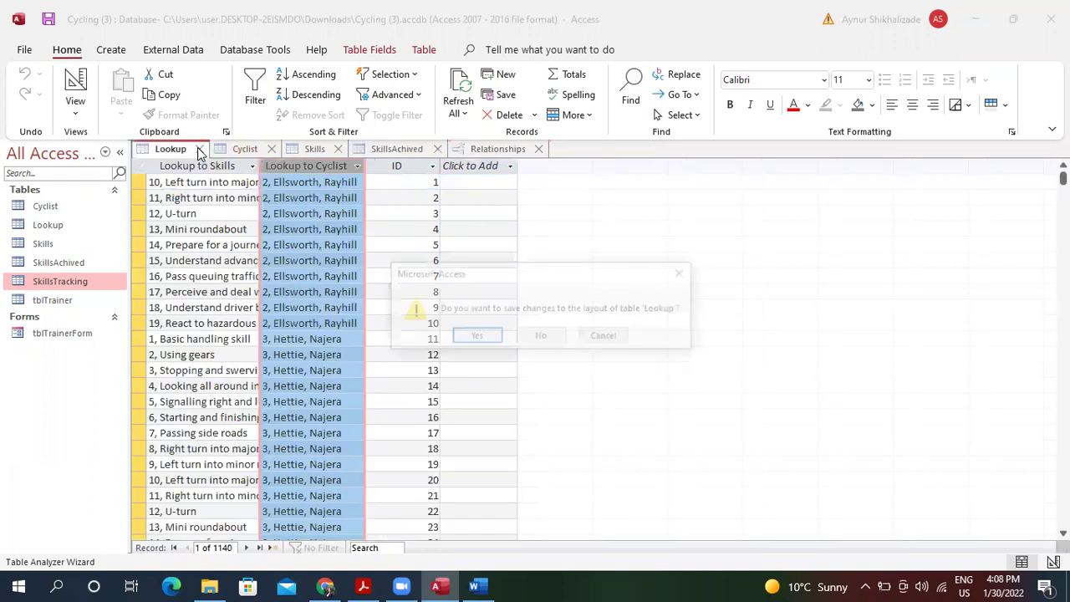
pyautogui.click(476, 333)
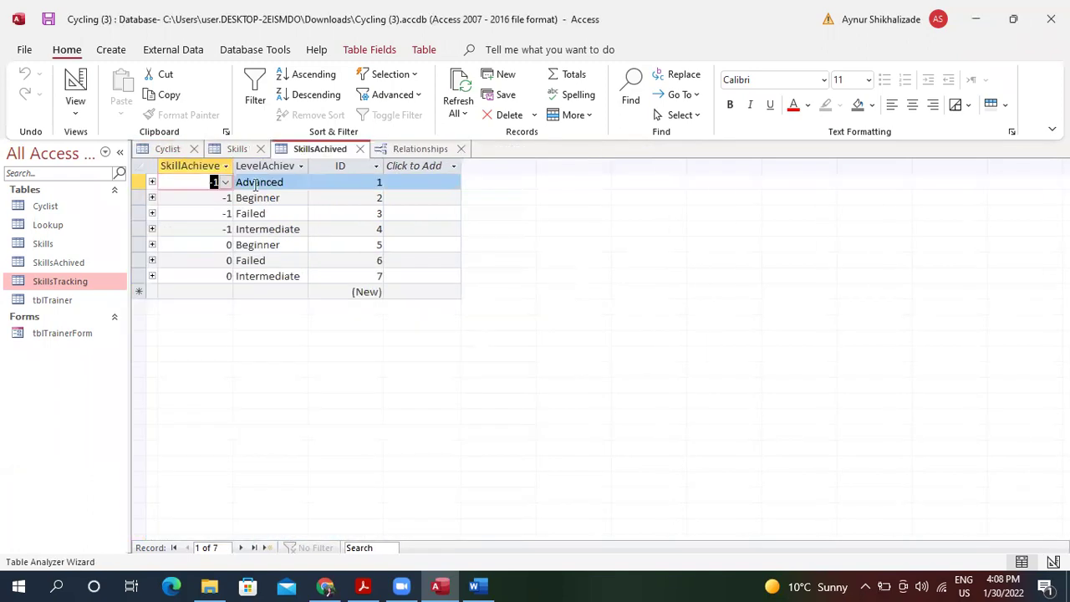
pyautogui.click(198, 150)
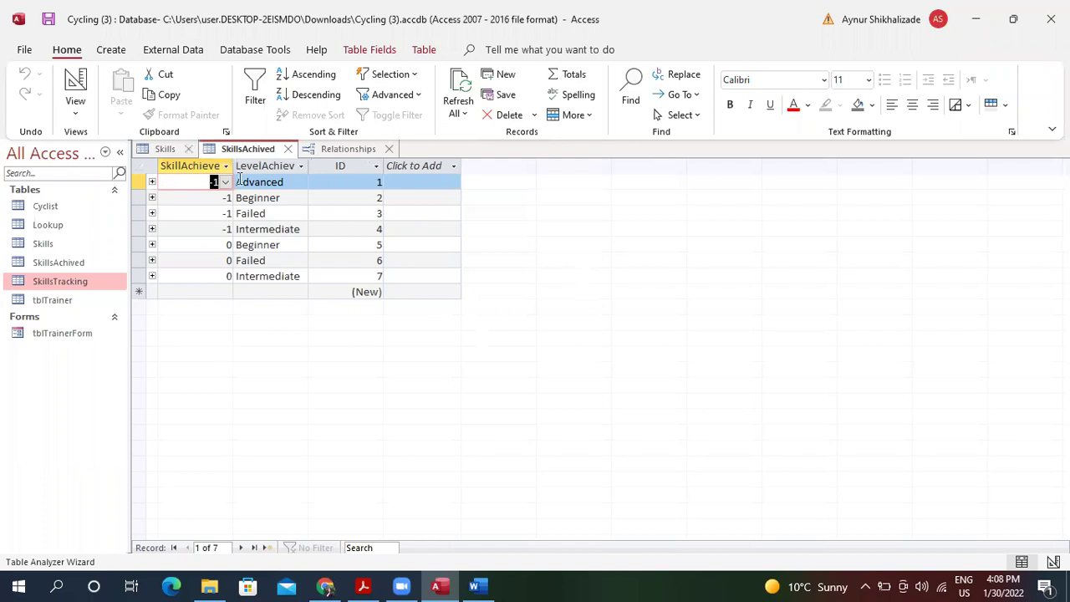
pyautogui.click(188, 149)
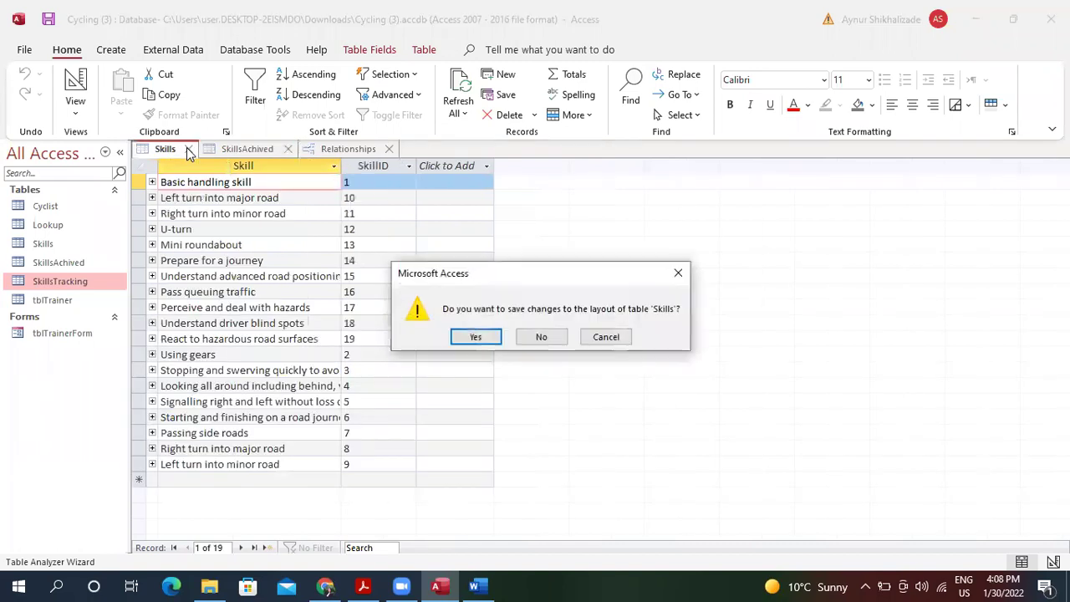
pyautogui.click(476, 337)
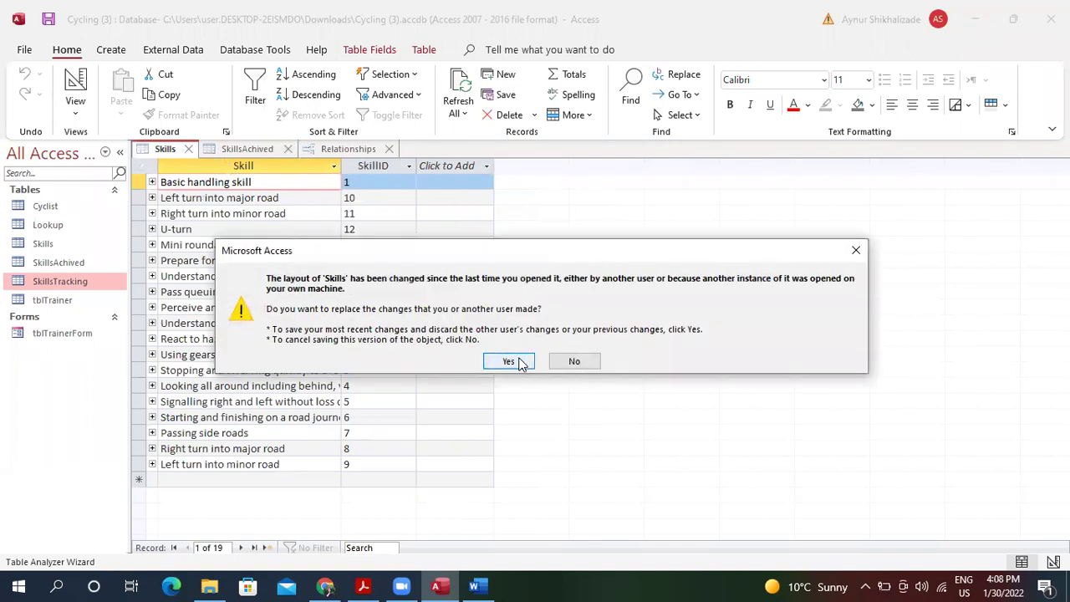
pyautogui.click(508, 362)
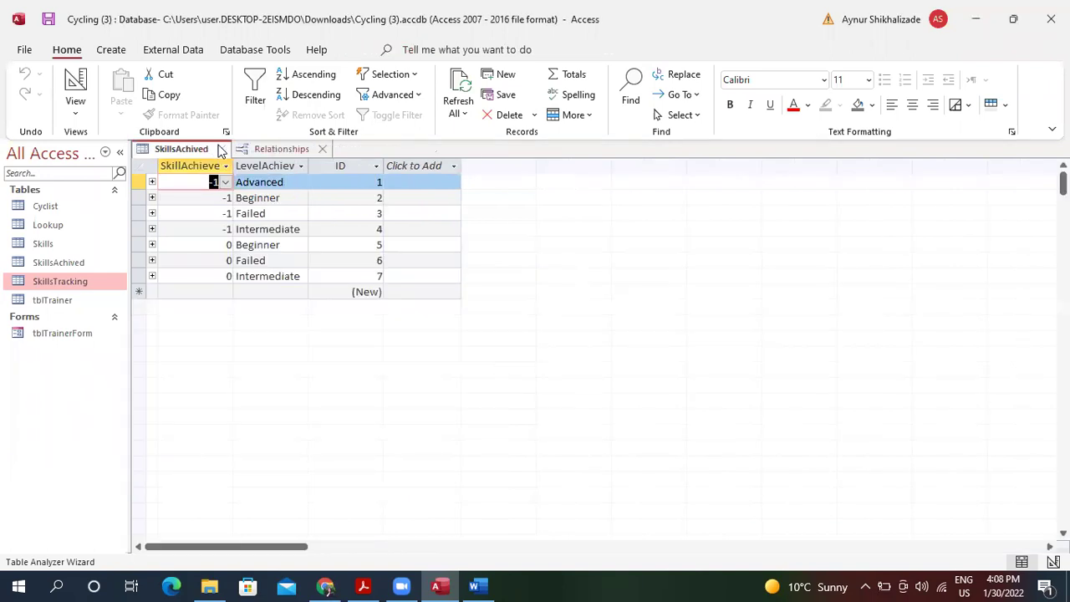
pyautogui.click(222, 149)
# Show all relationships in the diagram and move the Skills table left toward tblTrainer.
pyautogui.rightClick(342, 222)
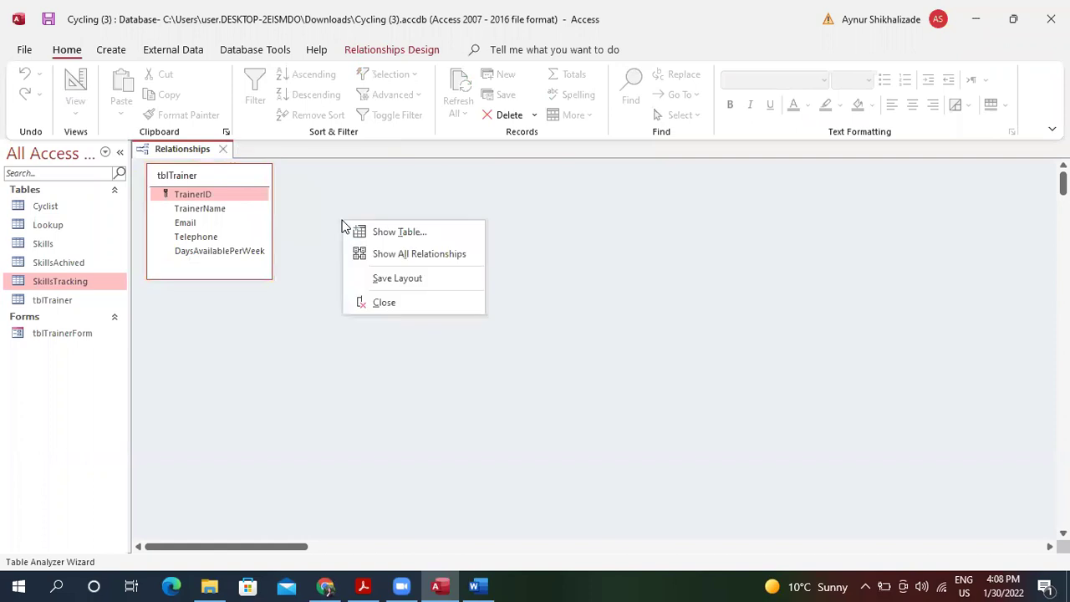
pyautogui.click(425, 256)
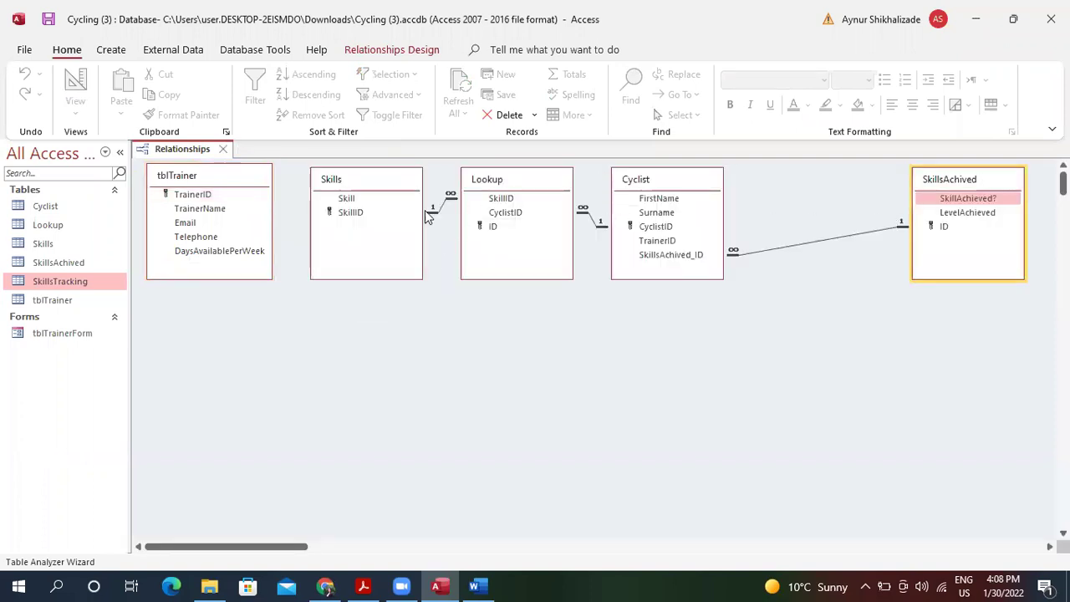
pyautogui.click(391, 184)
pyautogui.moveTo(387, 180); pyautogui.dragTo(358, 181)
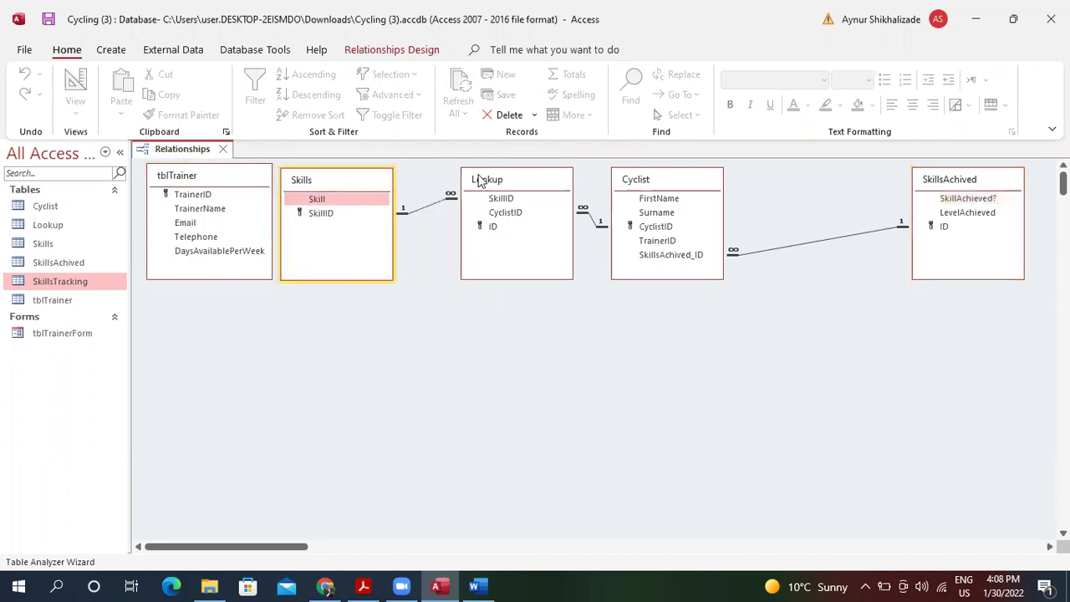
# Slide Lookup, Cyclist and SkillsAchived left so the tables sit side by side.
pyautogui.click(520, 182)
pyautogui.moveTo(521, 183); pyautogui.dragTo(488, 174)
pyautogui.click(658, 182)
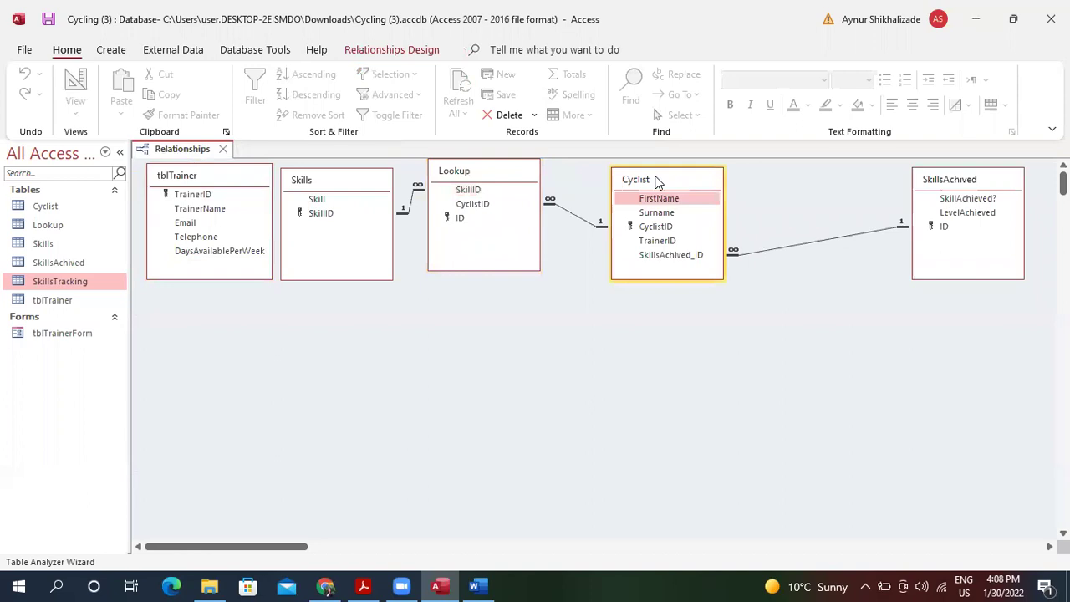
pyautogui.moveTo(628, 171); pyautogui.dragTo(594, 163)
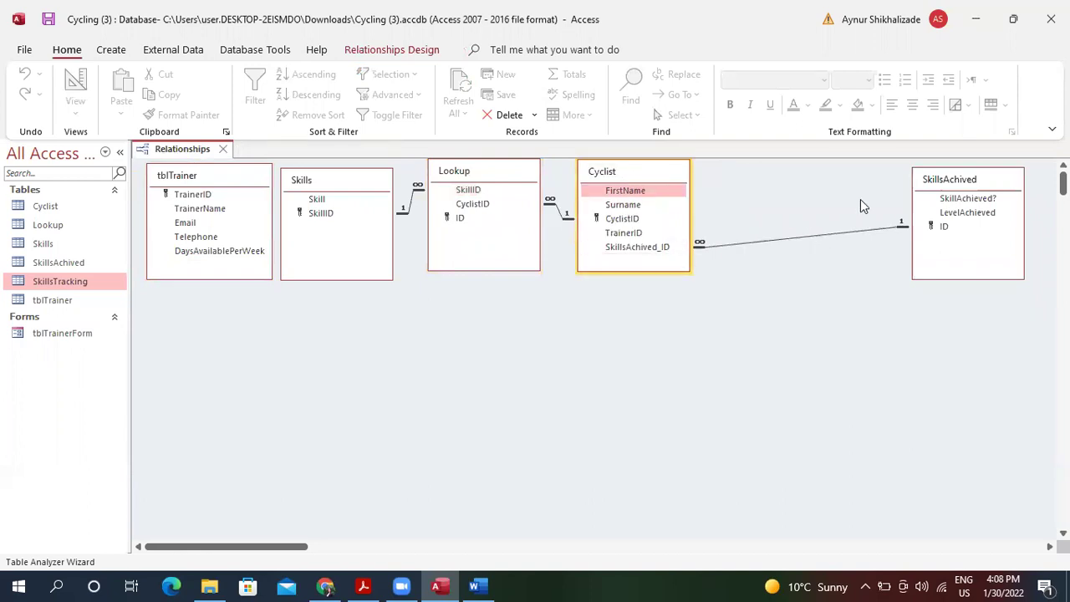
pyautogui.click(986, 183)
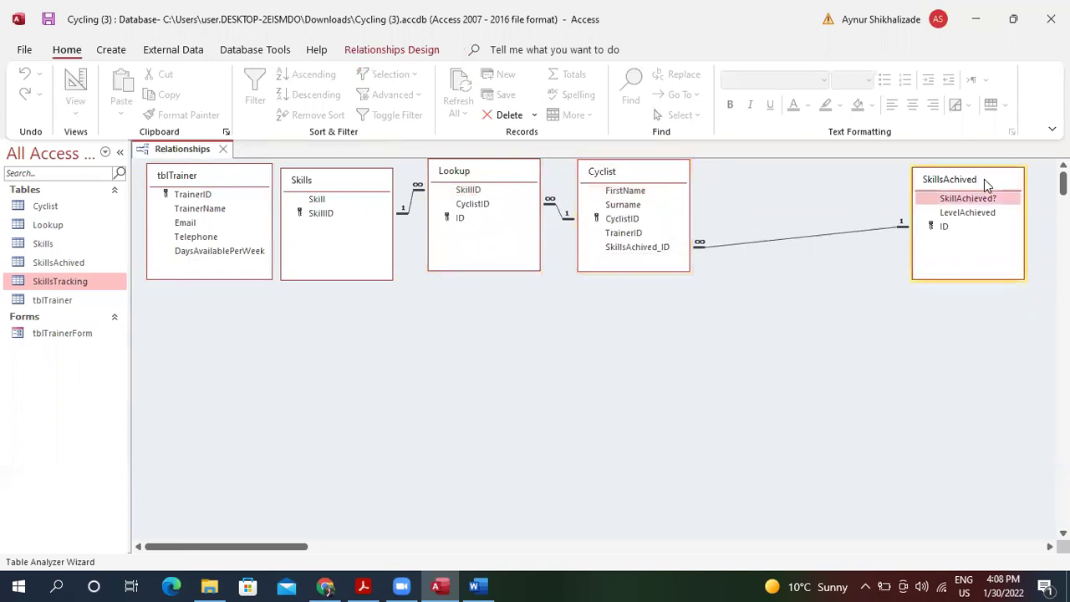
pyautogui.moveTo(985, 179); pyautogui.dragTo(808, 172)
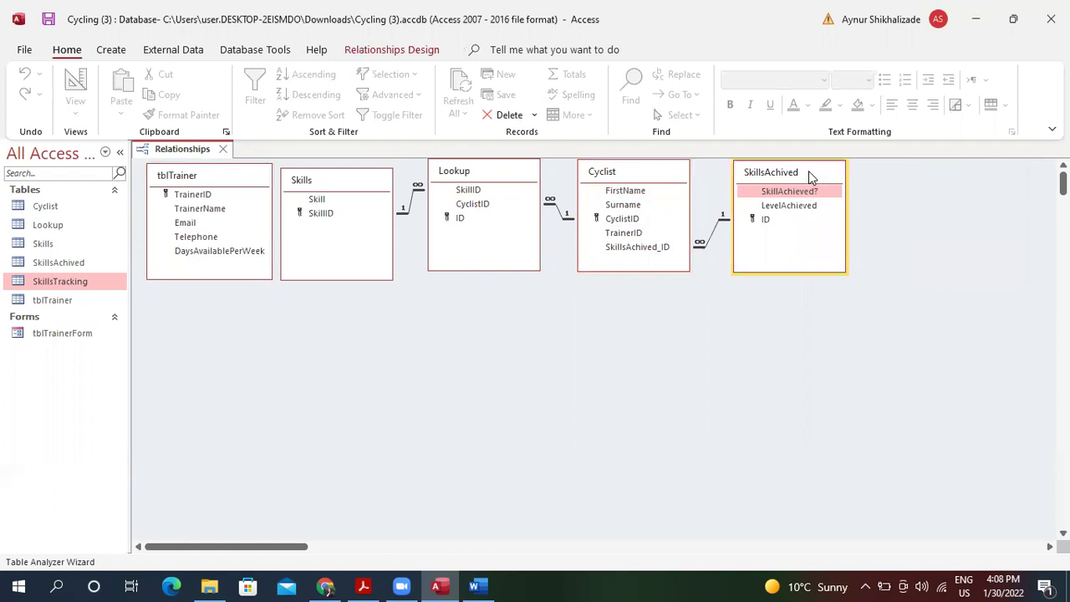
pyautogui.click(221, 188)
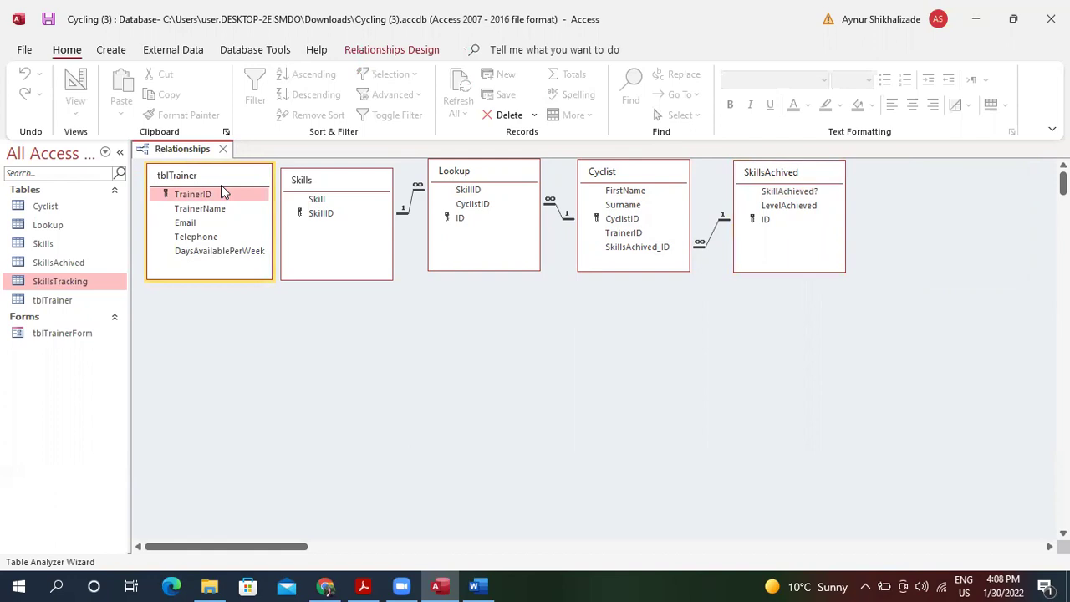
# Link tblTrainer.TrainerID to Cyclist.TrainerID without enforcing referential integrity.
pyautogui.moveTo(221, 189); pyautogui.dragTo(616, 232)
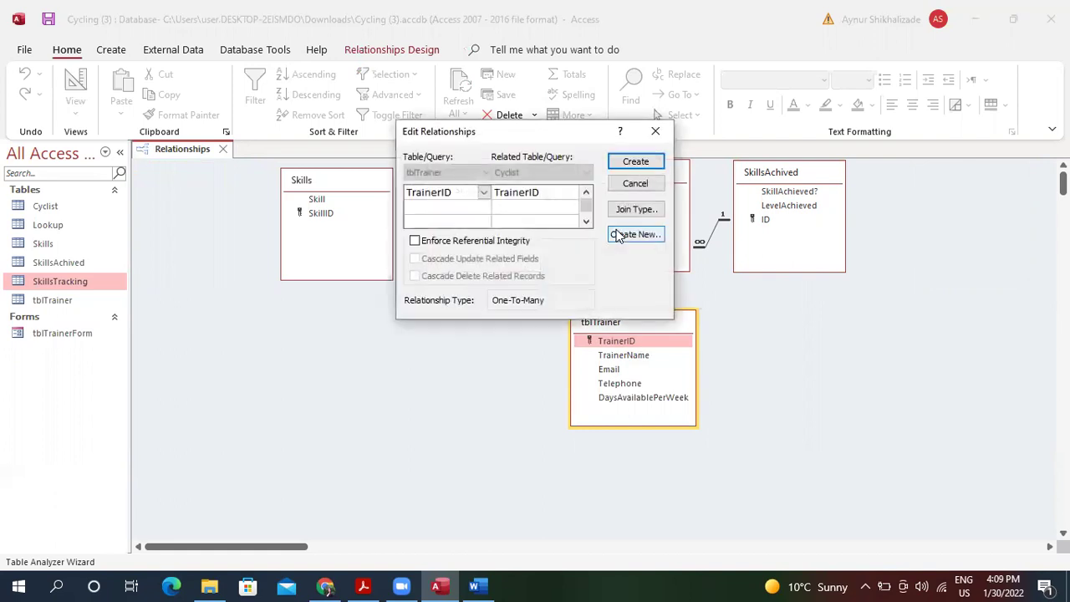
pyautogui.click(415, 242)
pyautogui.click(635, 164)
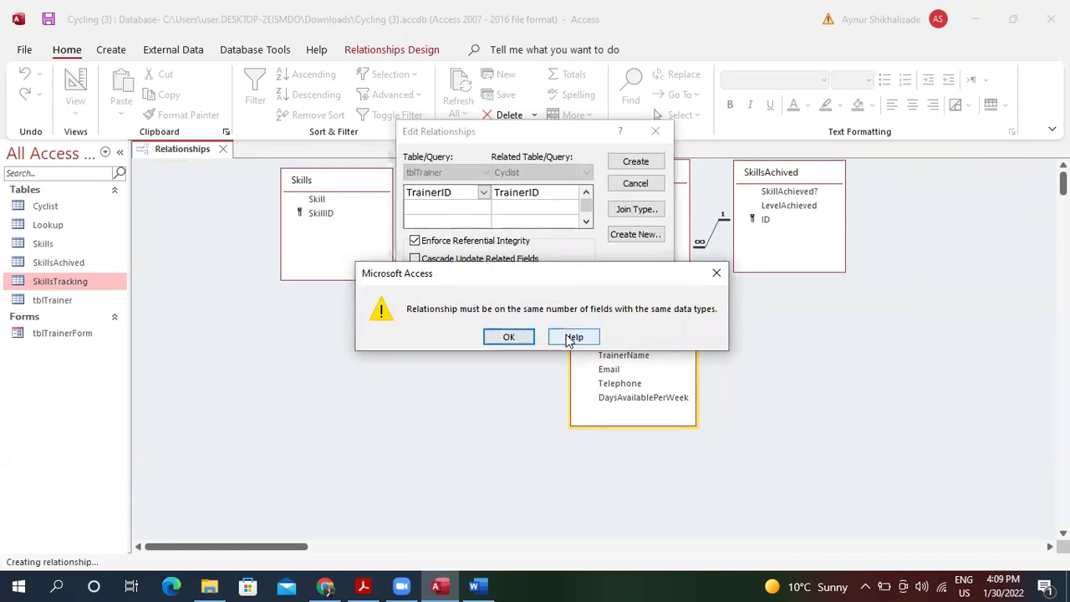
pyautogui.click(511, 338)
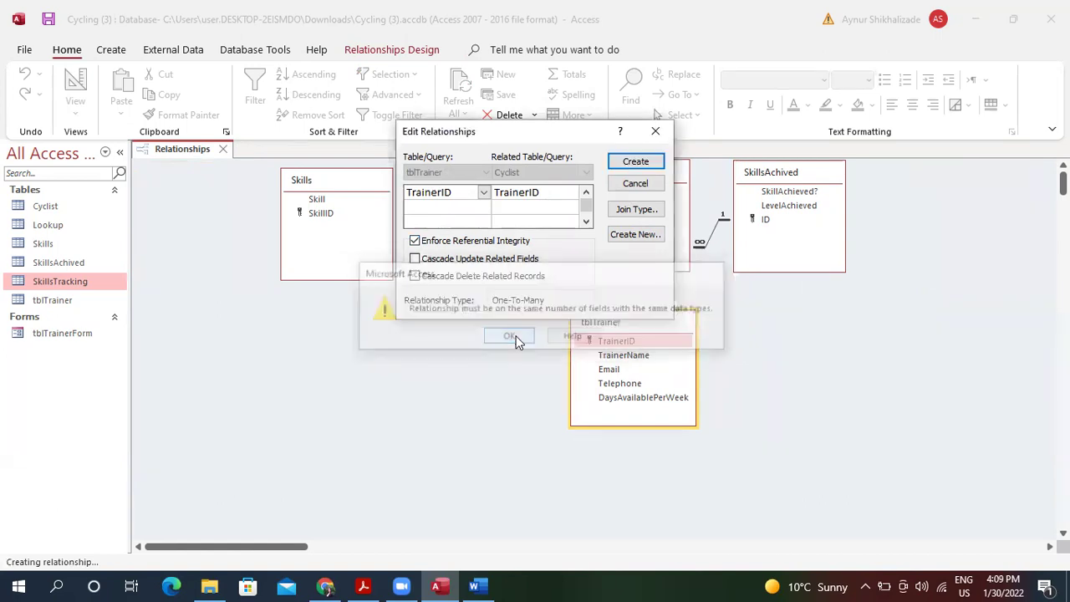
pyautogui.click(473, 243)
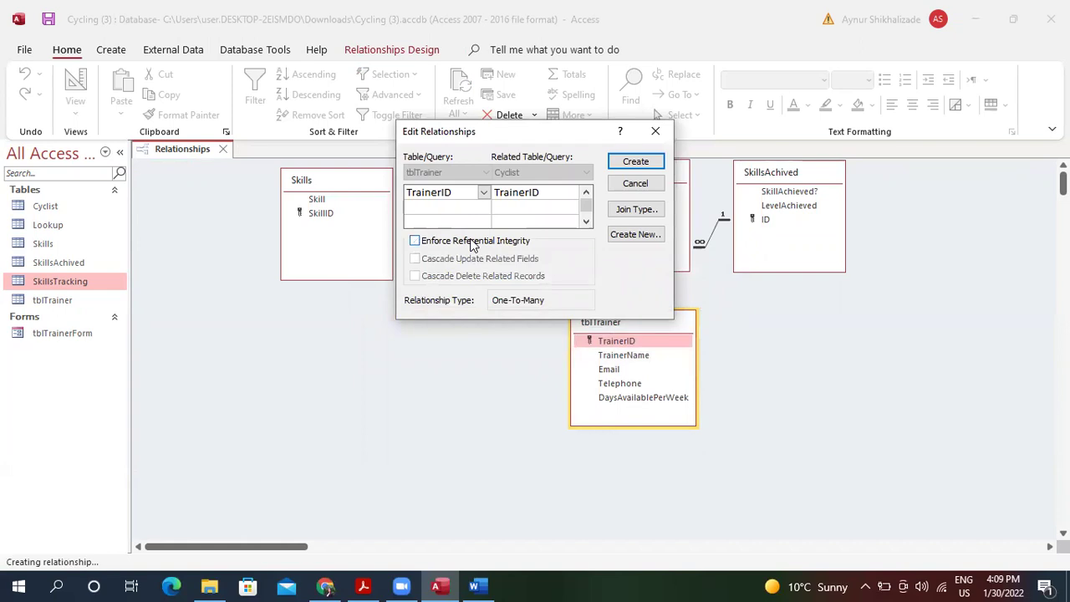
pyautogui.click(638, 161)
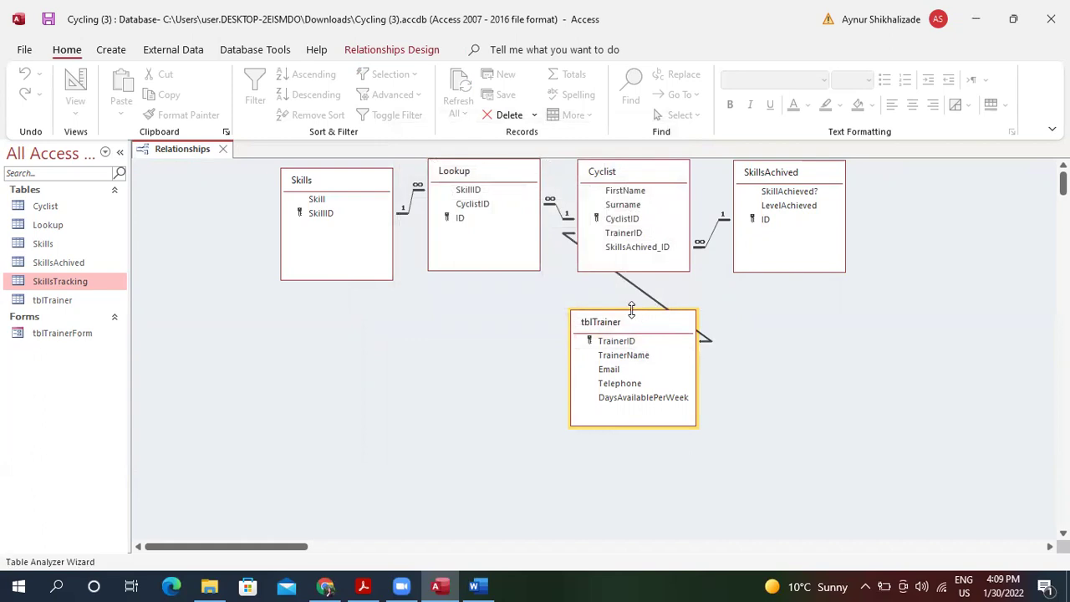
# Position tblTrainer just beneath the Lookup and Cyclist tables.
pyautogui.moveTo(632, 310); pyautogui.dragTo(627, 313)
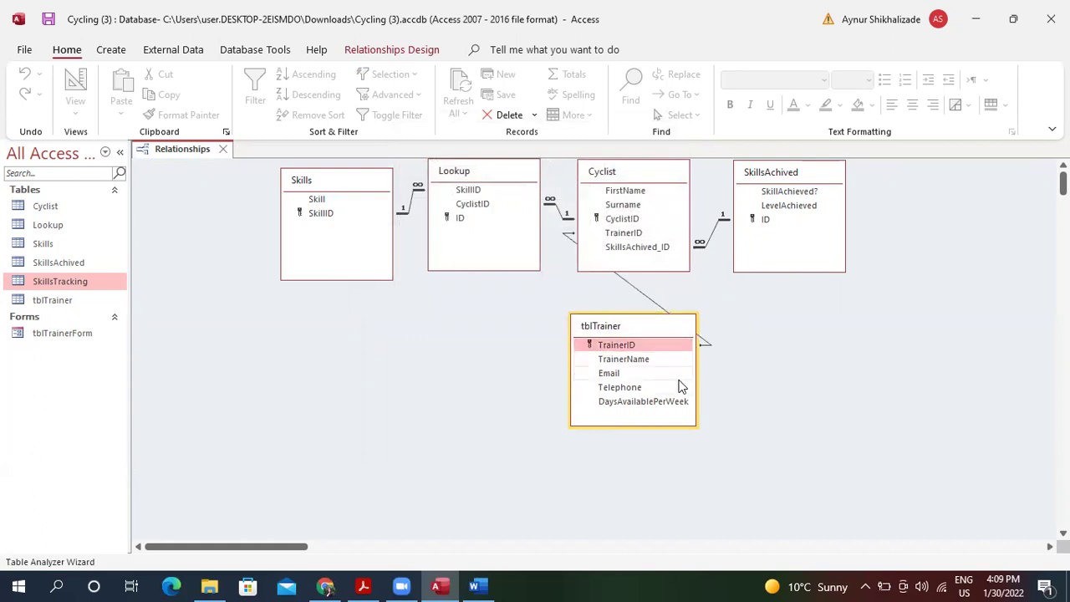
pyautogui.click(644, 374)
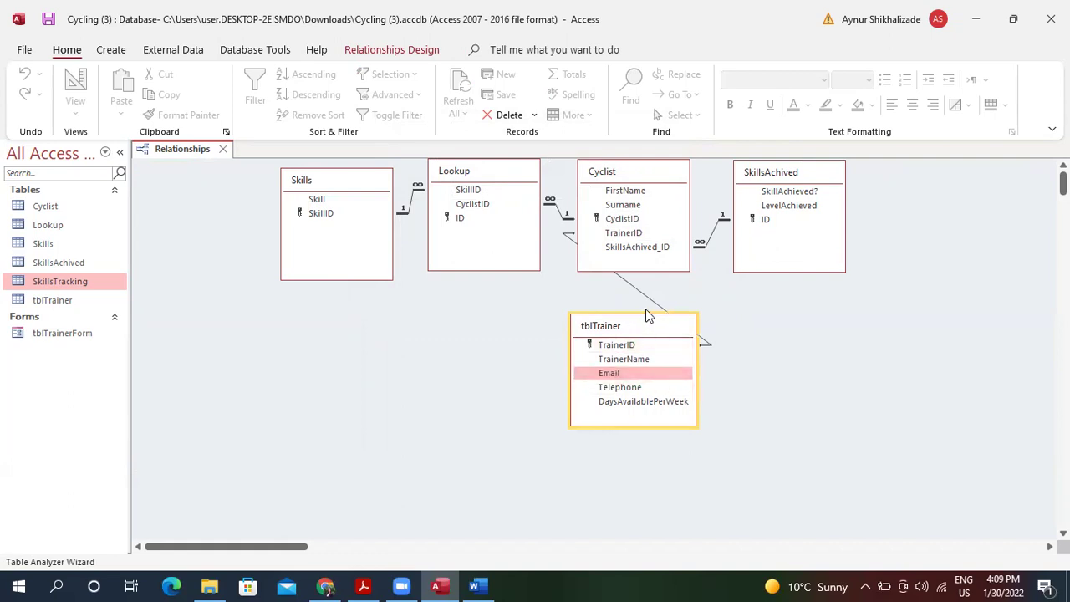
pyautogui.click(658, 311)
pyautogui.click(661, 327)
pyautogui.moveTo(658, 328); pyautogui.dragTo(532, 327)
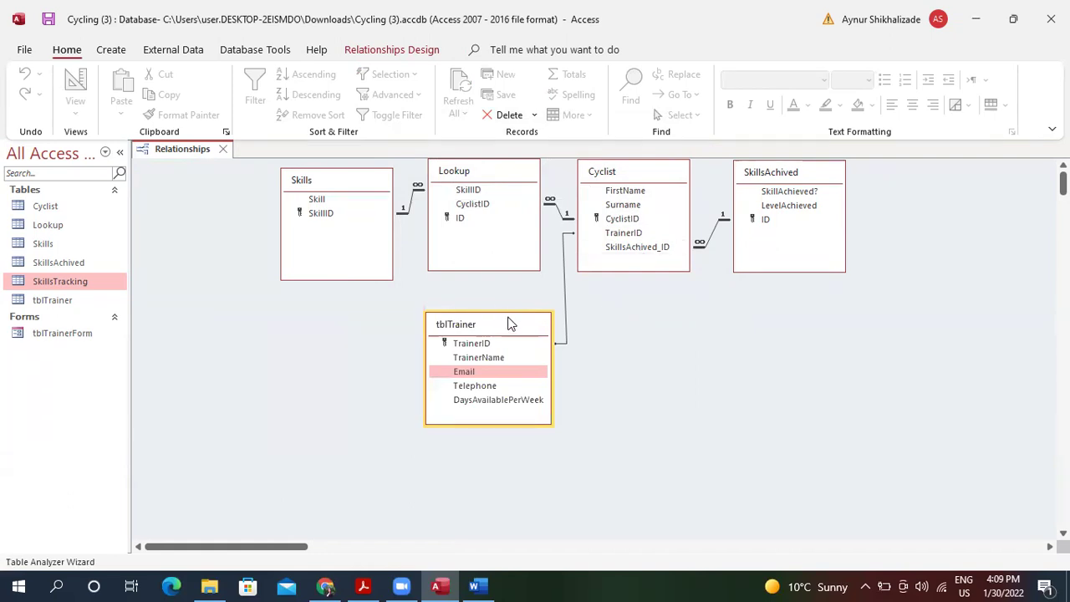
pyautogui.moveTo(508, 323); pyautogui.dragTo(508, 291)
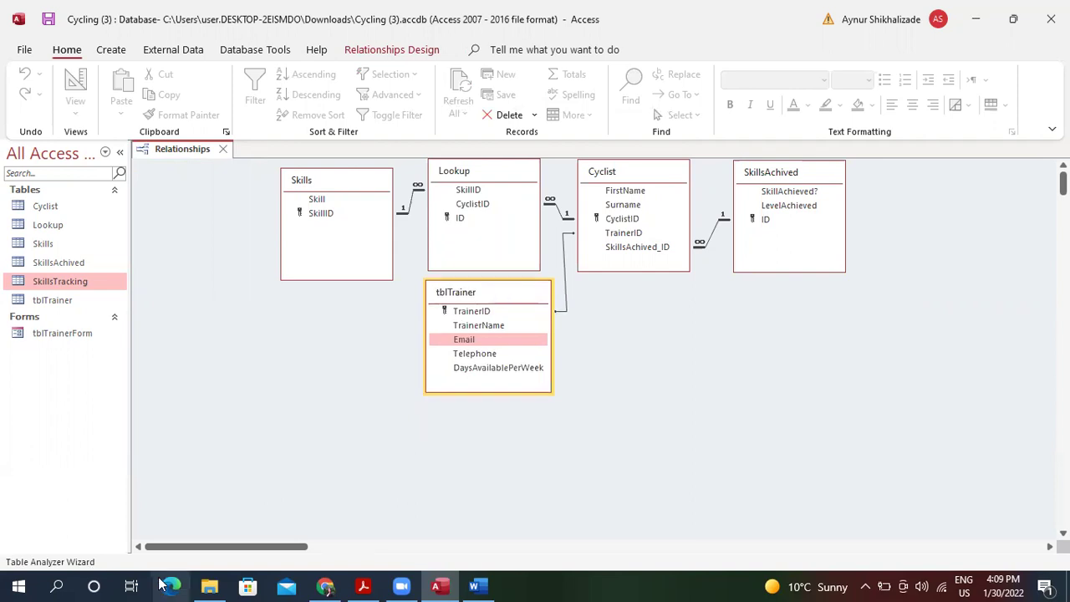
# Snip the whole relationships diagram with Snipping Tool and copy it to the clipboard.
pyautogui.click(57, 586)
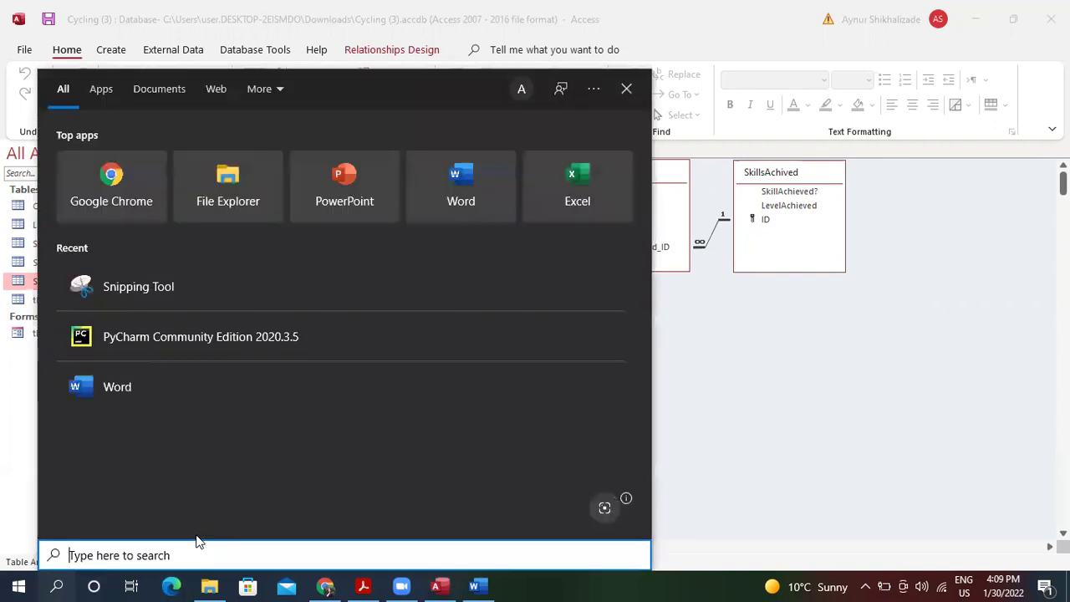
pyautogui.write('sn')
pyautogui.click(218, 154)
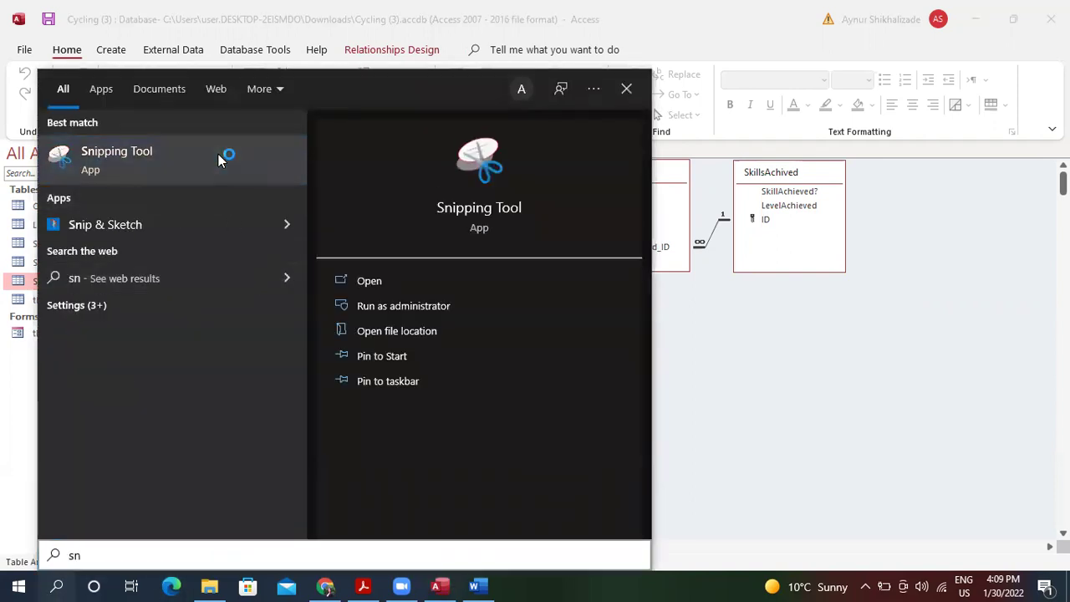
pyautogui.click(744, 224)
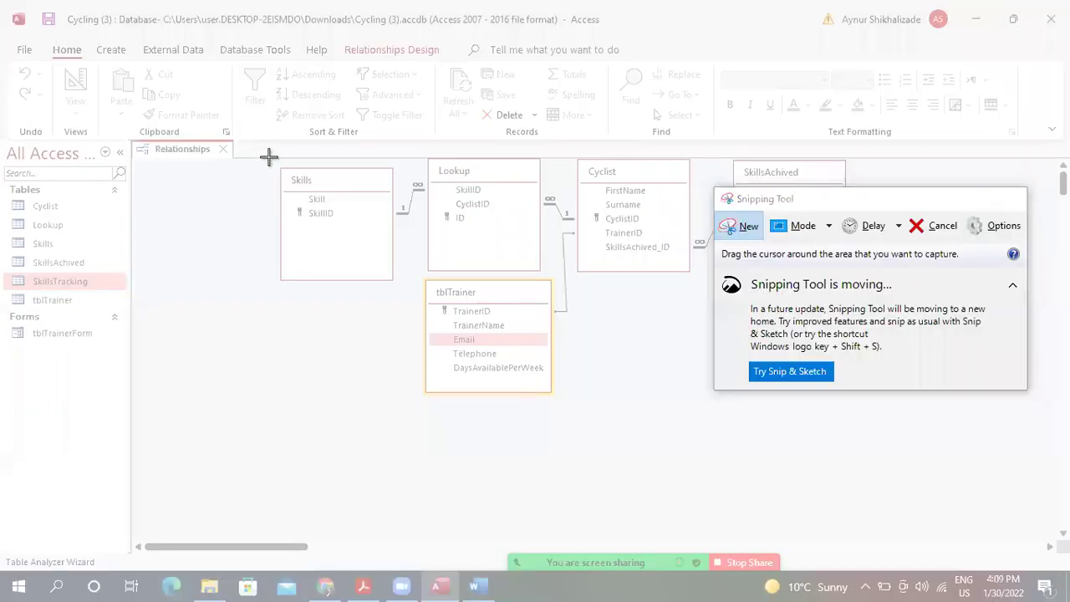
pyautogui.moveTo(251, 151); pyautogui.dragTo(898, 433)
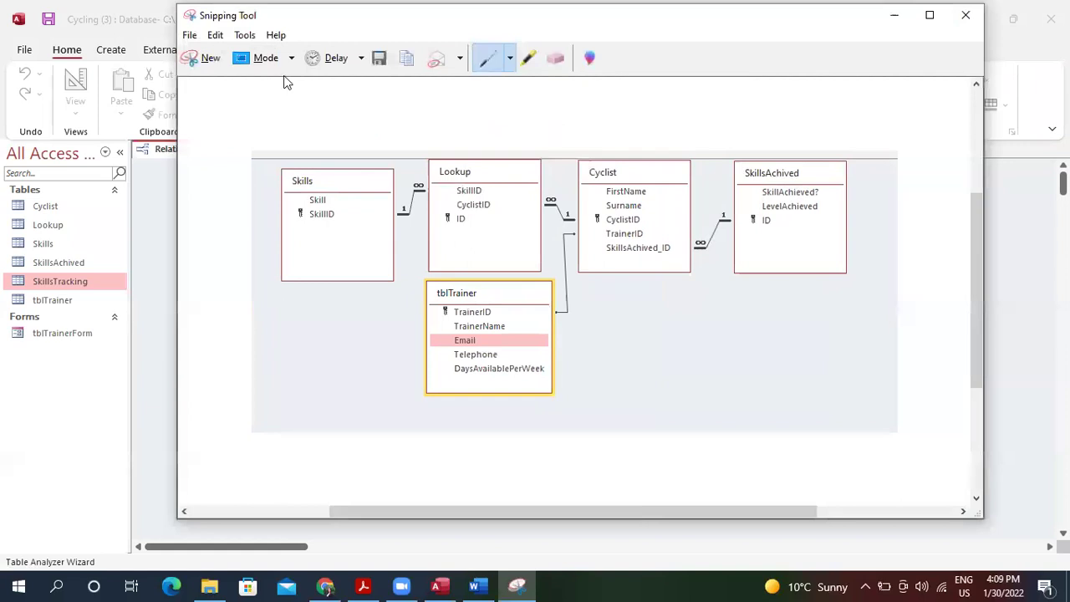
pyautogui.click(215, 35)
pyautogui.click(233, 48)
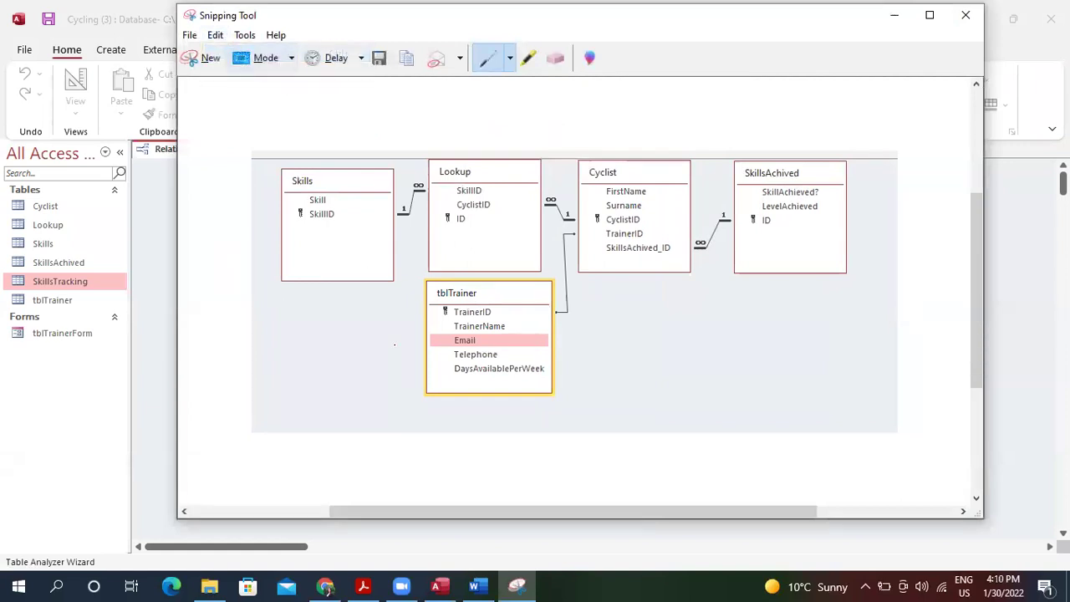
pyautogui.click(474, 587)
# Paste the relationships screenshot into the 1(d) cell, shrink it, and delete the blank line above.
pyautogui.click(481, 498)
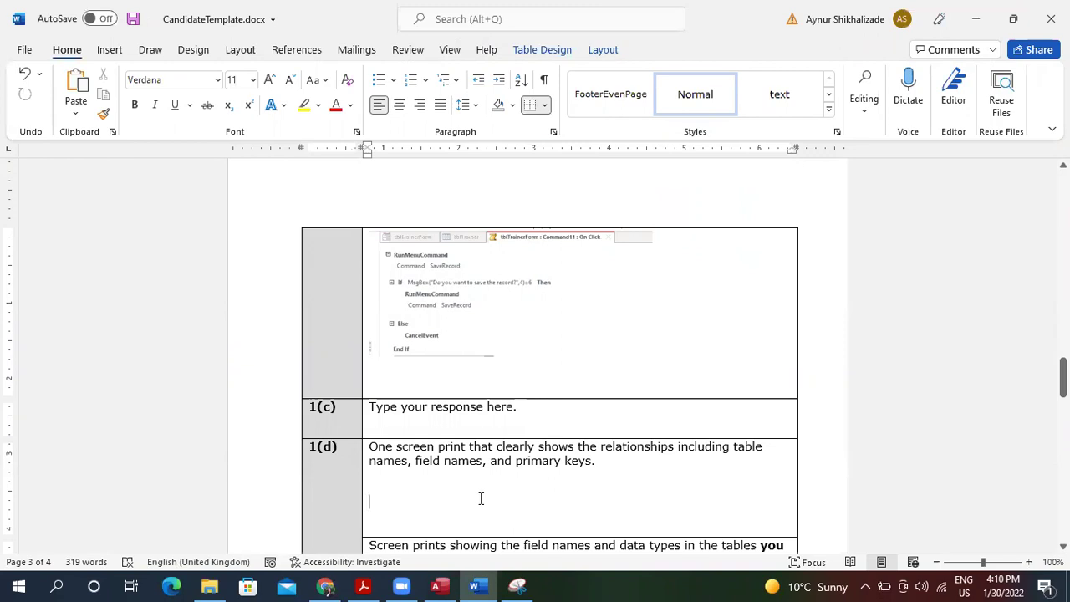
pyautogui.hotkey('ctrl', 'v')
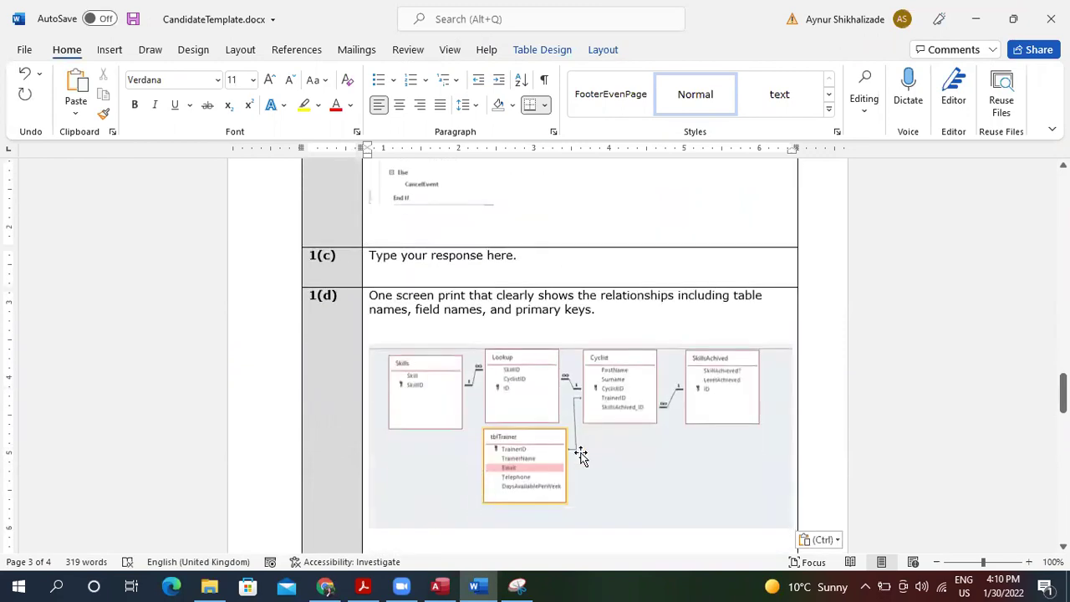
pyautogui.click(694, 438)
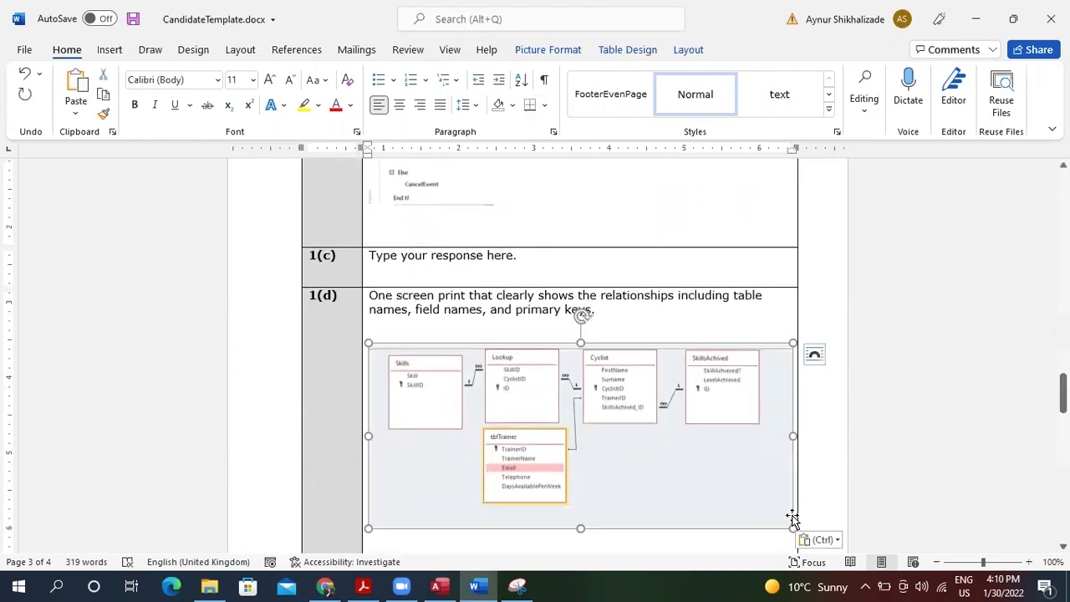
pyautogui.moveTo(791, 525); pyautogui.dragTo(716, 437)
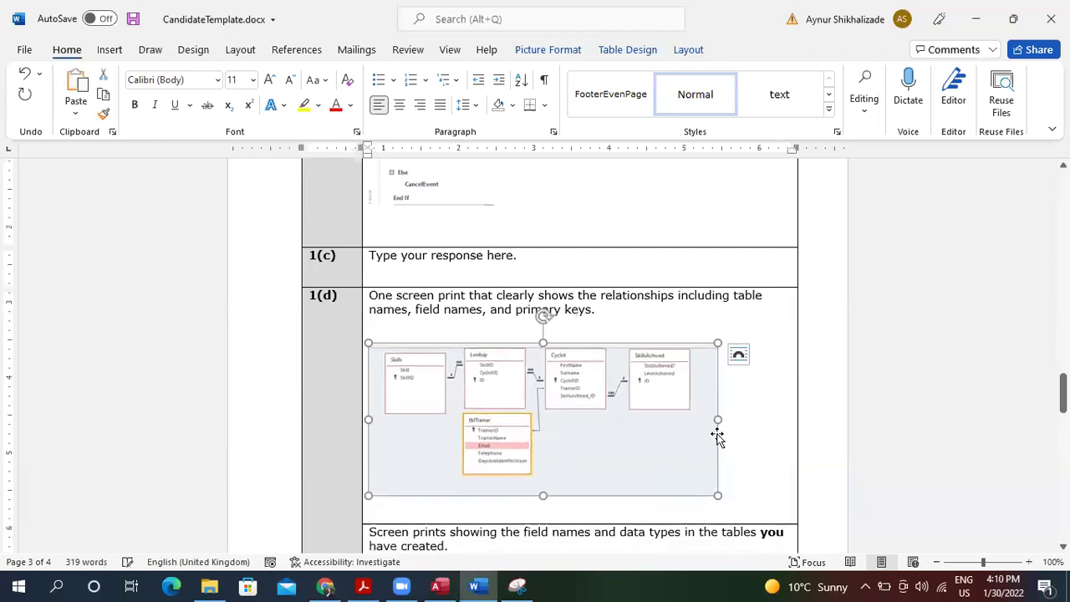
pyautogui.click(424, 327)
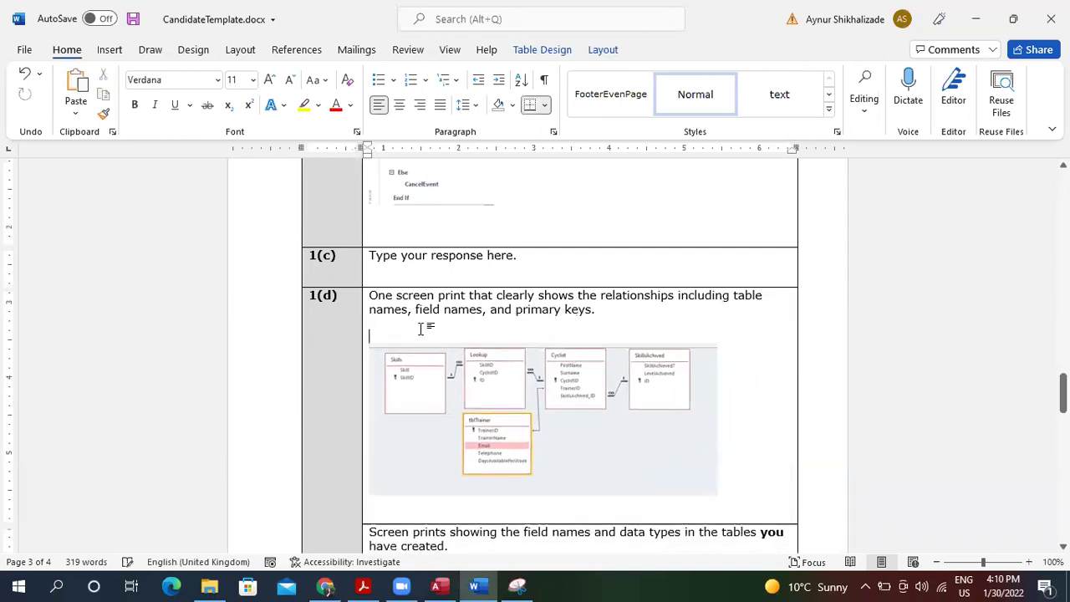
pyautogui.press('Delete')
pyautogui.press('Delete')
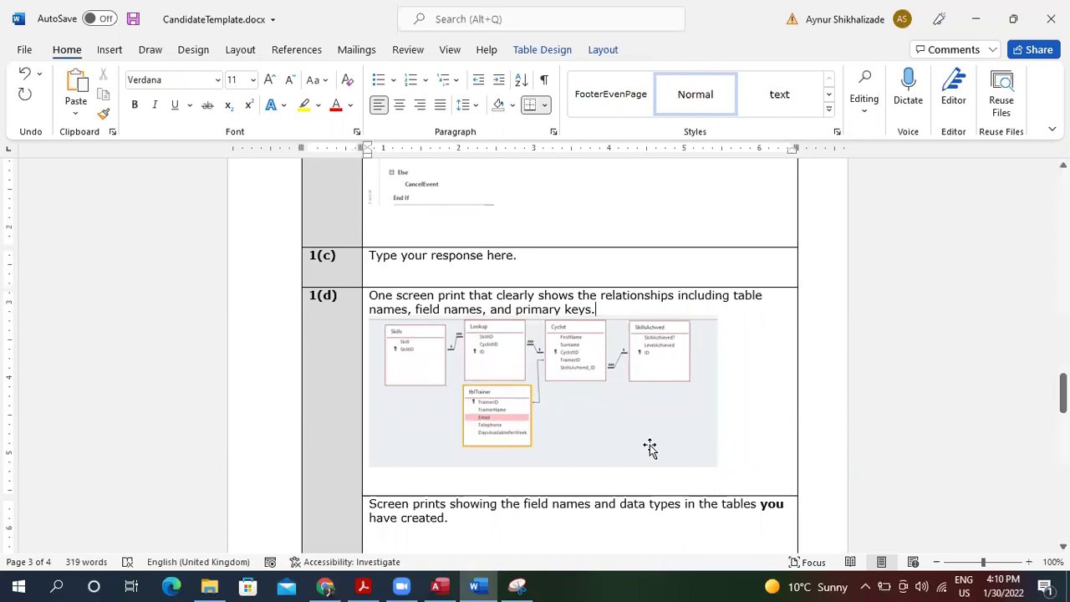
pyautogui.click(514, 518)
# Close the old Snipping Tool capture without saving it.
pyautogui.click(981, 17)
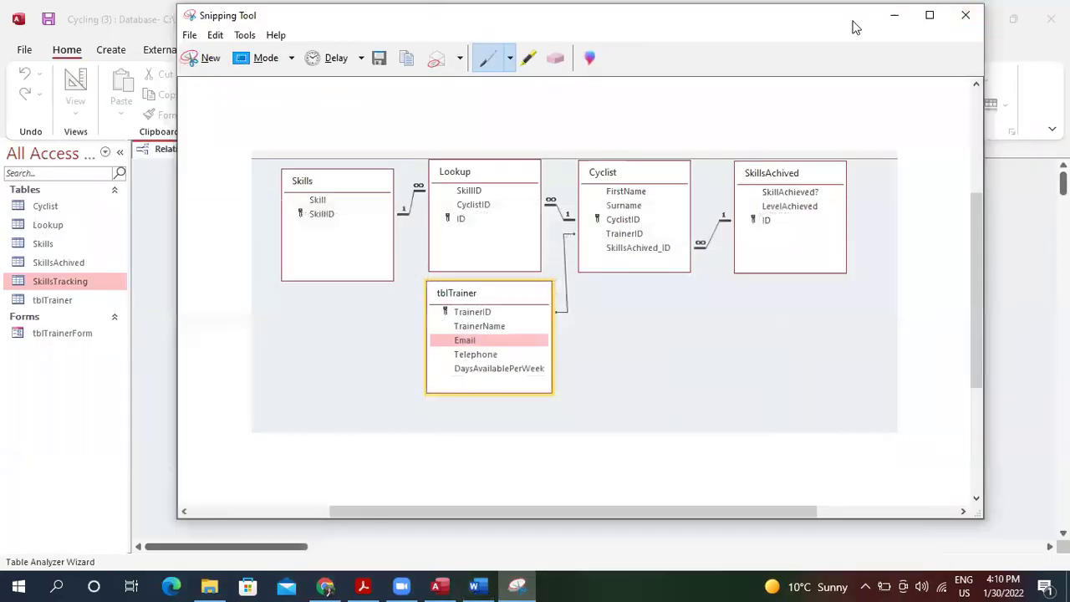
pyautogui.click(963, 17)
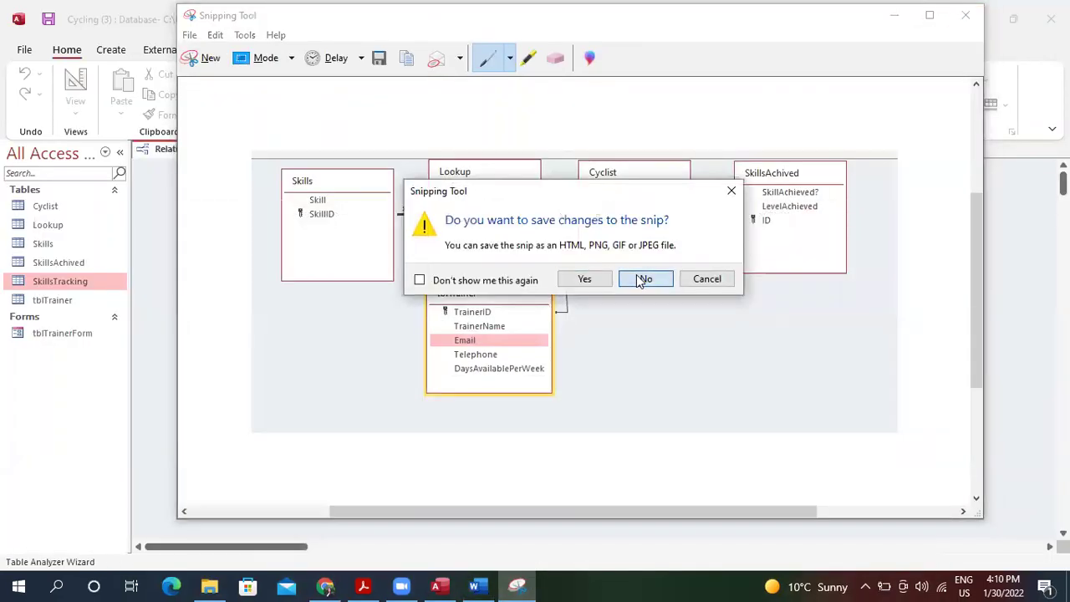
pyautogui.click(643, 277)
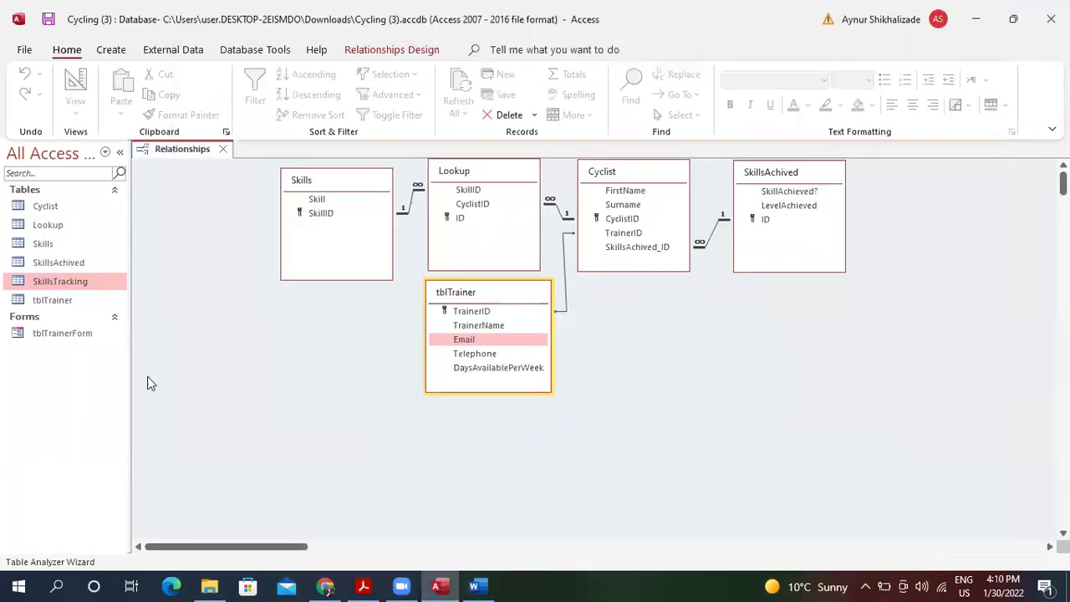
# Open the SkillsAchived and Cyclist tables and show Cyclist in Design View.
pyautogui.doubleClick(61, 261)
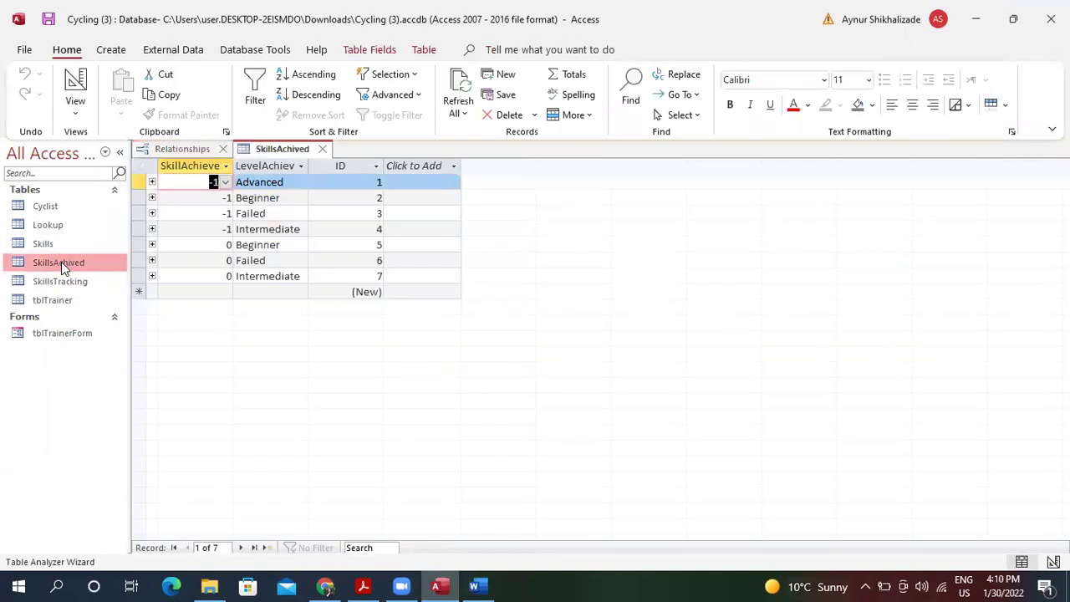
pyautogui.doubleClick(72, 209)
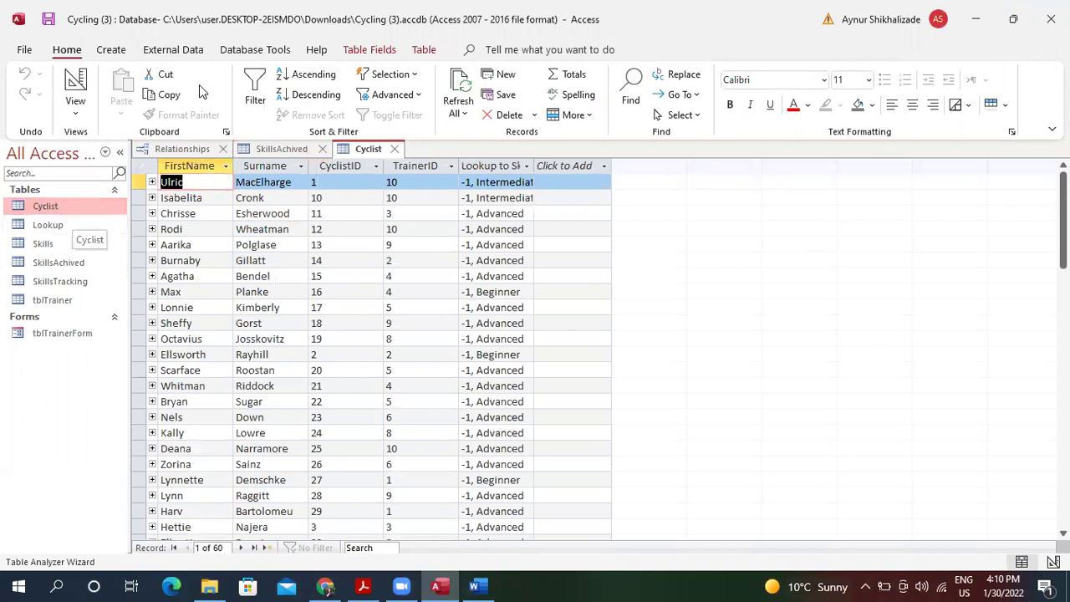
pyautogui.click(75, 107)
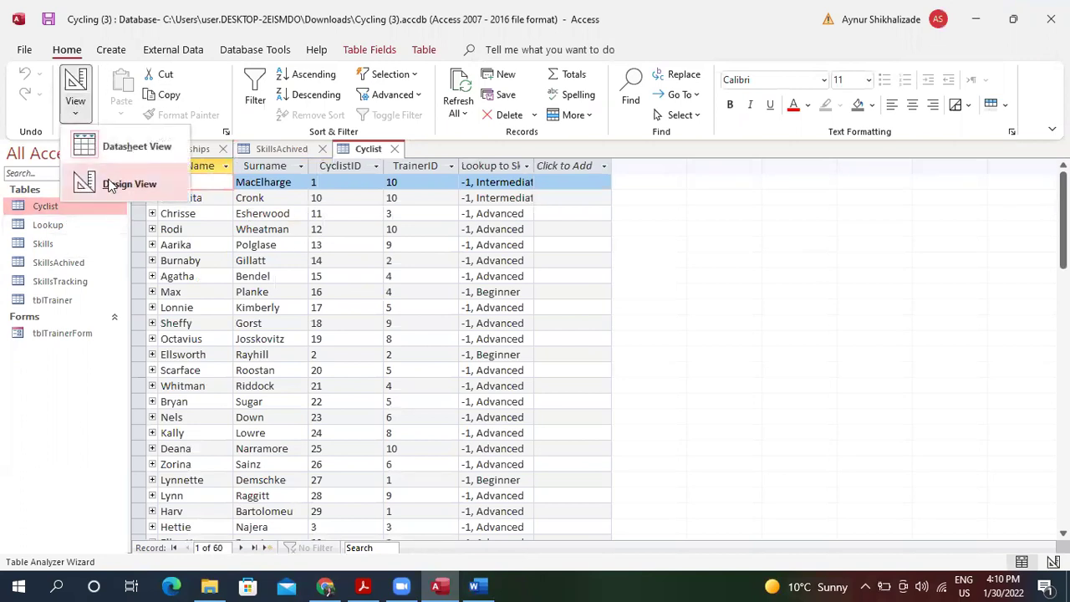
pyautogui.click(110, 184)
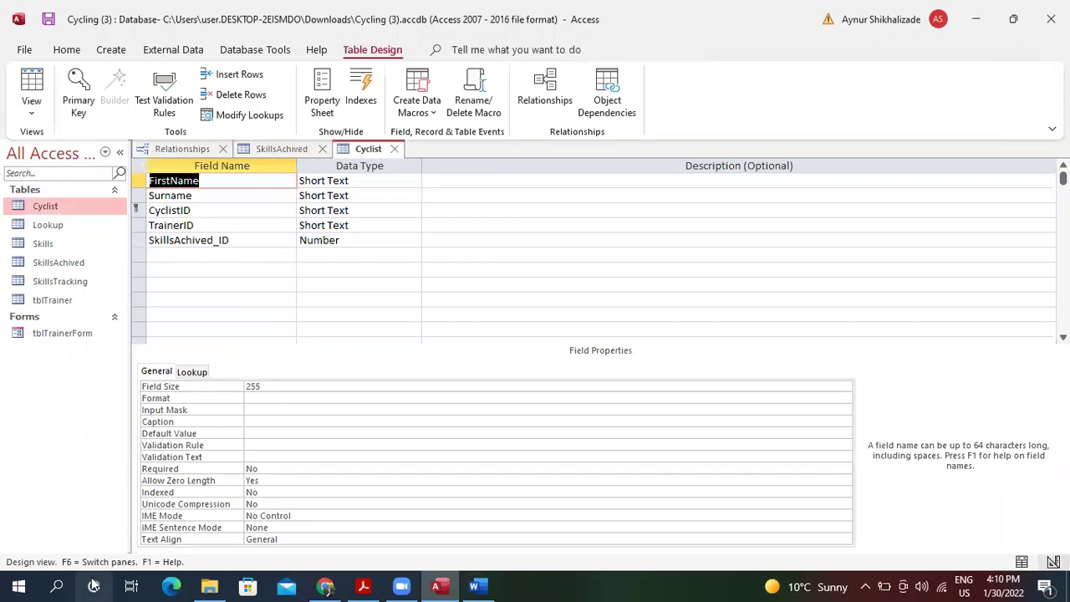
pyautogui.click(61, 583)
# Snip the Cyclist field-name and data-type grid and copy it to the clipboard.
pyautogui.write('sn')
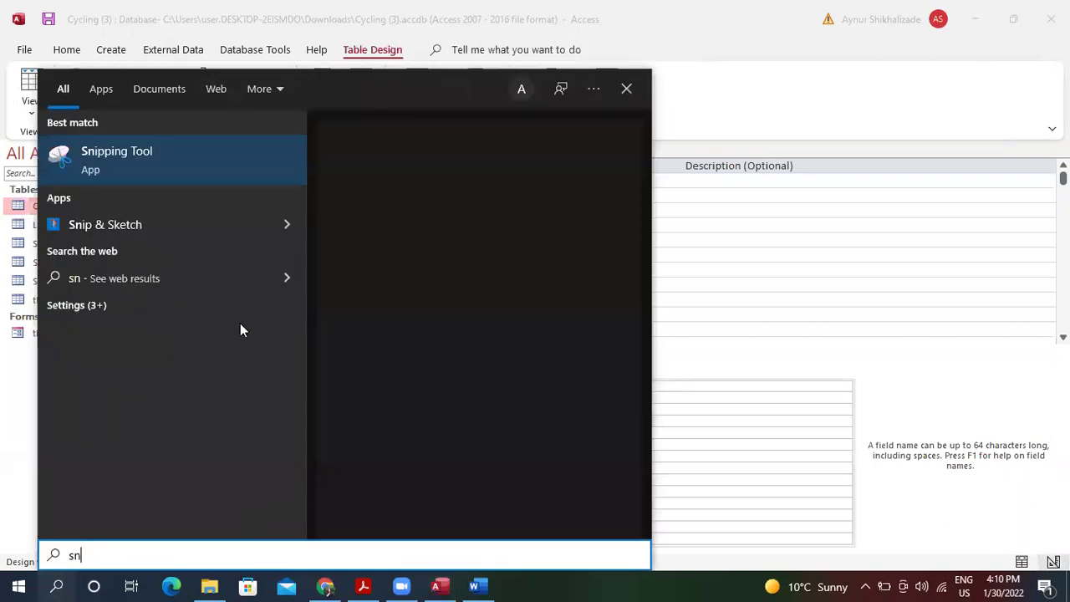
pyautogui.click(216, 166)
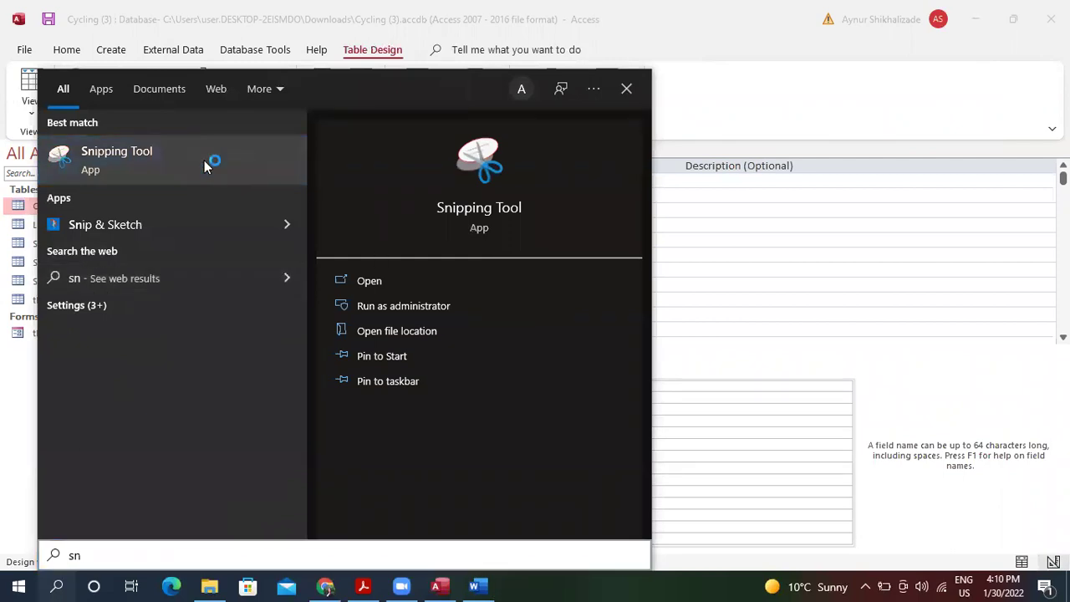
pyautogui.click(739, 225)
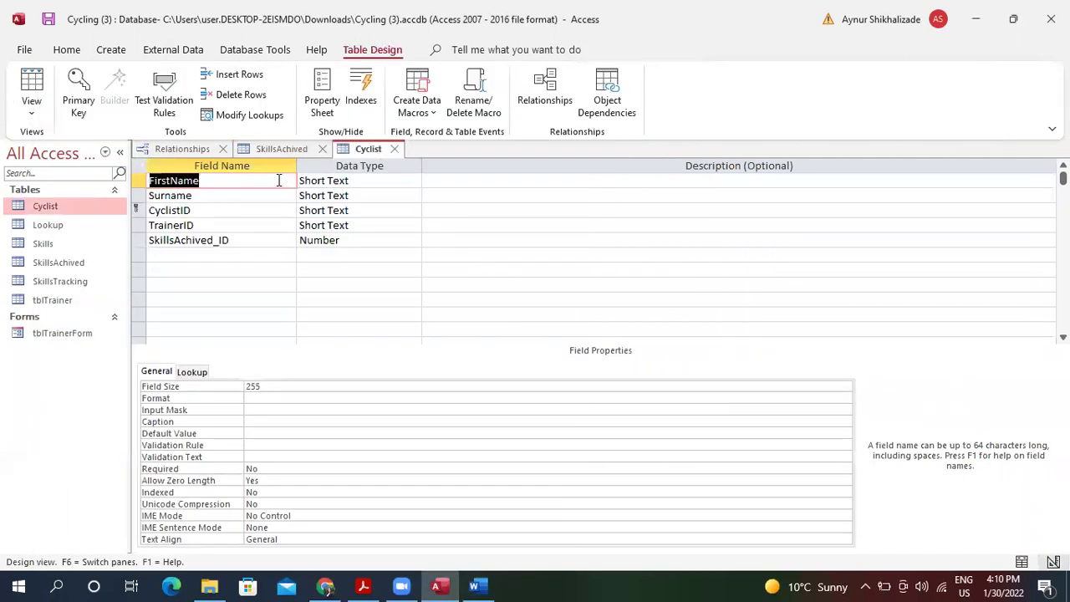
pyautogui.moveTo(137, 150); pyautogui.dragTo(471, 342)
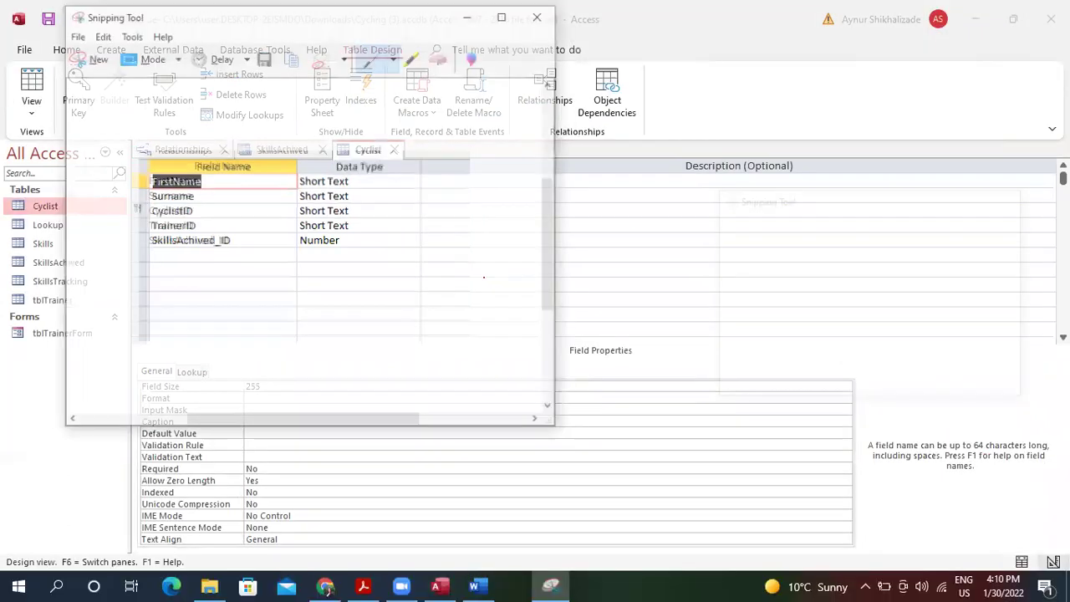
pyautogui.click(100, 34)
pyautogui.click(127, 50)
pyautogui.click(474, 586)
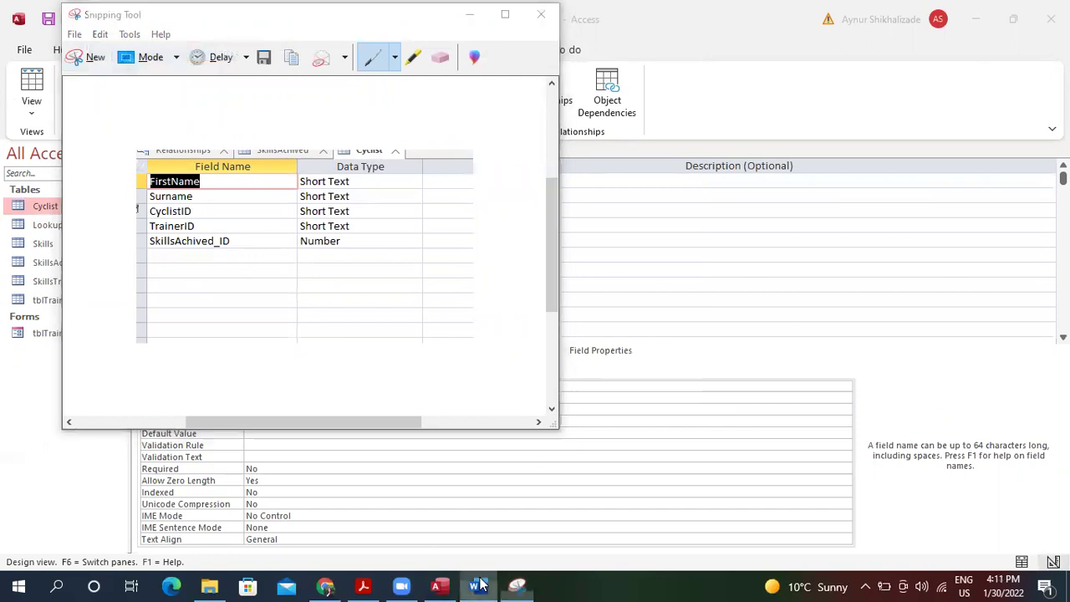
pyautogui.click(486, 517)
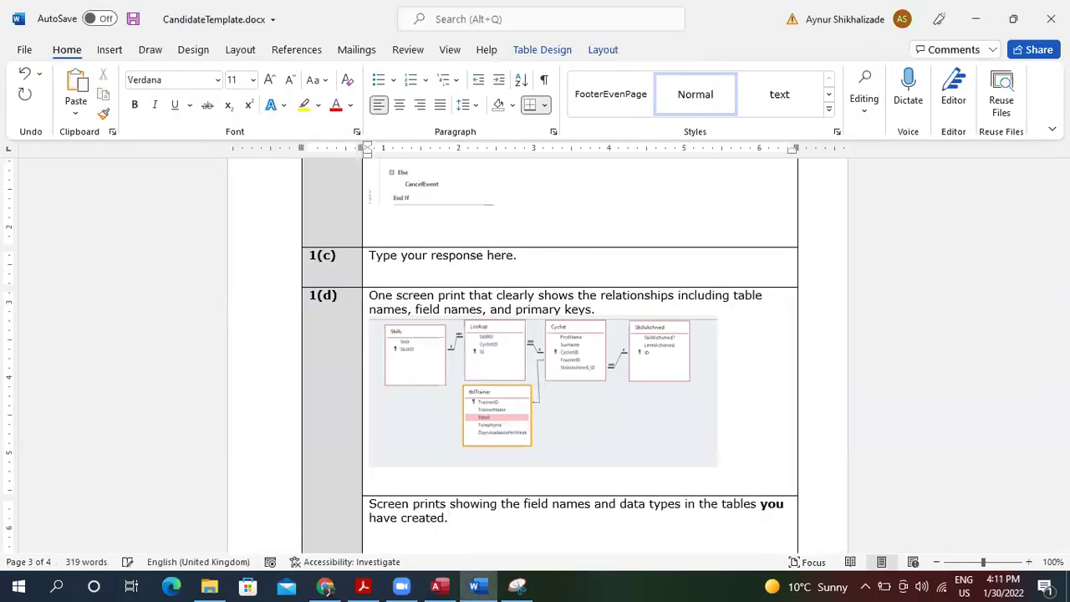
# Paste the Cyclist design screenshot under the field-names prompt, shrink it, and add a blank line after.
pyautogui.hotkey('ctrl', 'v')
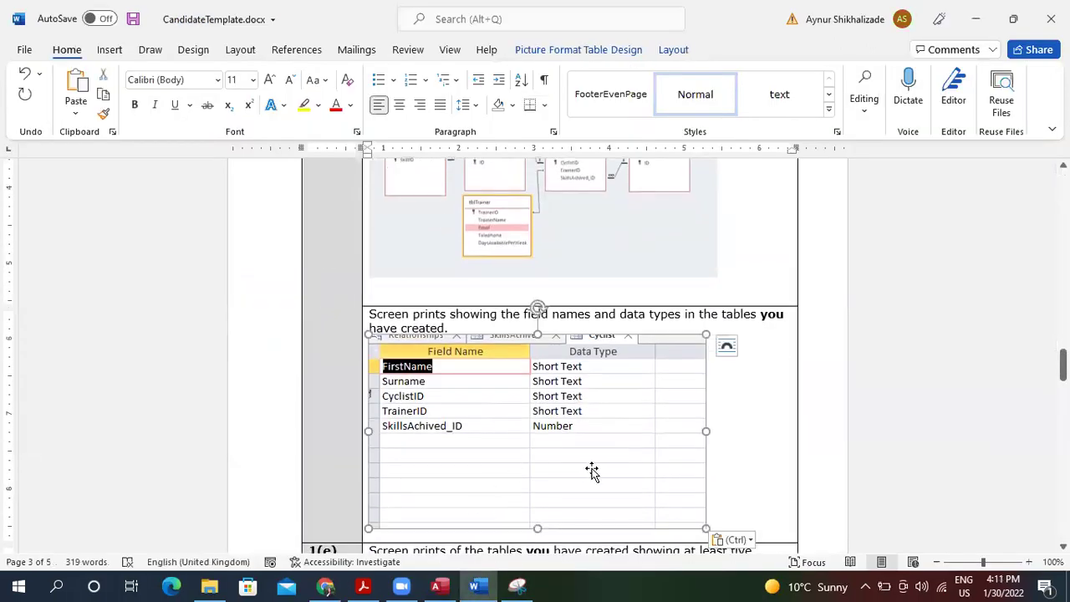
pyautogui.moveTo(705, 525); pyautogui.dragTo(619, 410)
pyautogui.click(681, 456)
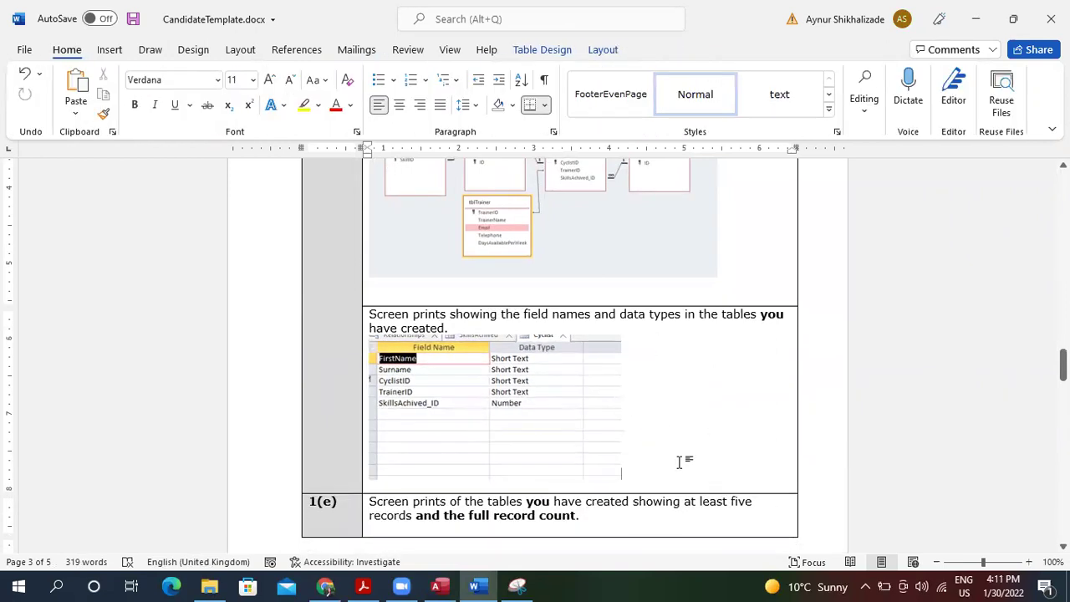
pyautogui.press('Return')
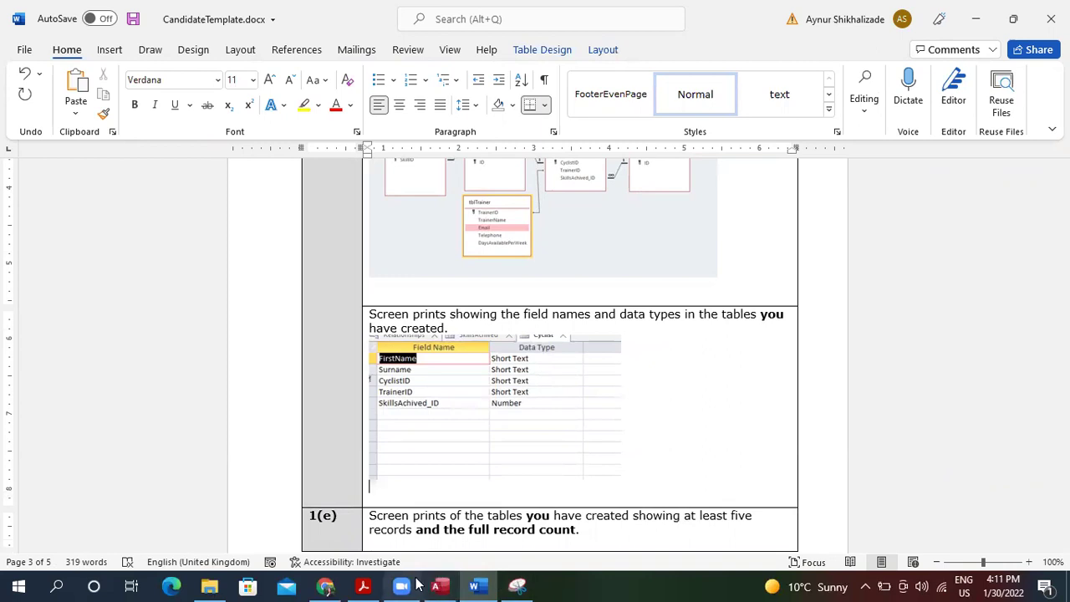
pyautogui.click(436, 586)
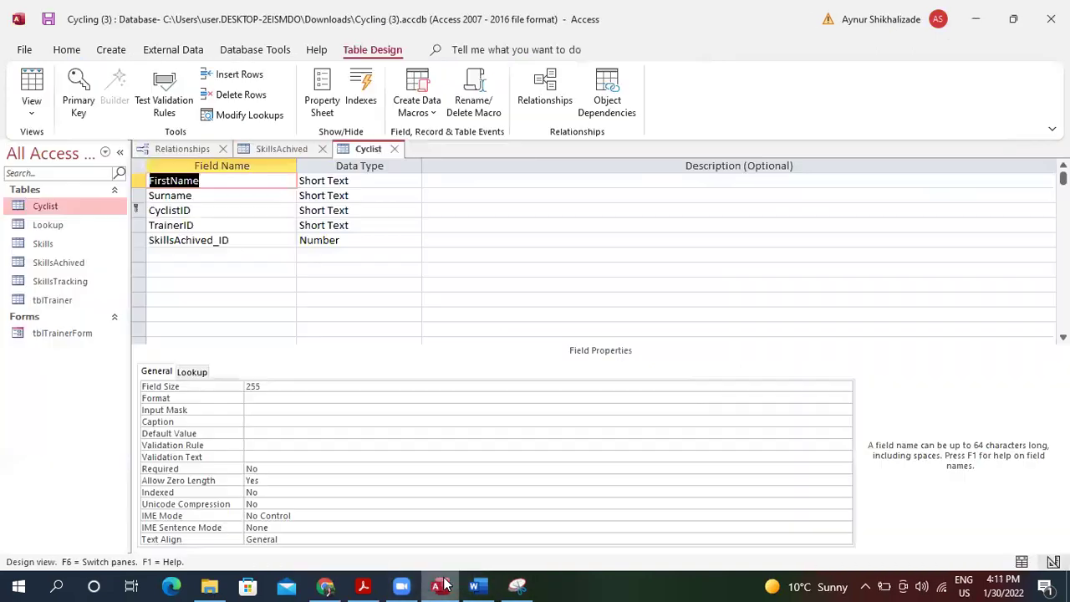
# Open Lookup and Skills, viewing the Skills table's design read-only.
pyautogui.doubleClick(63, 226)
pyautogui.doubleClick(66, 241)
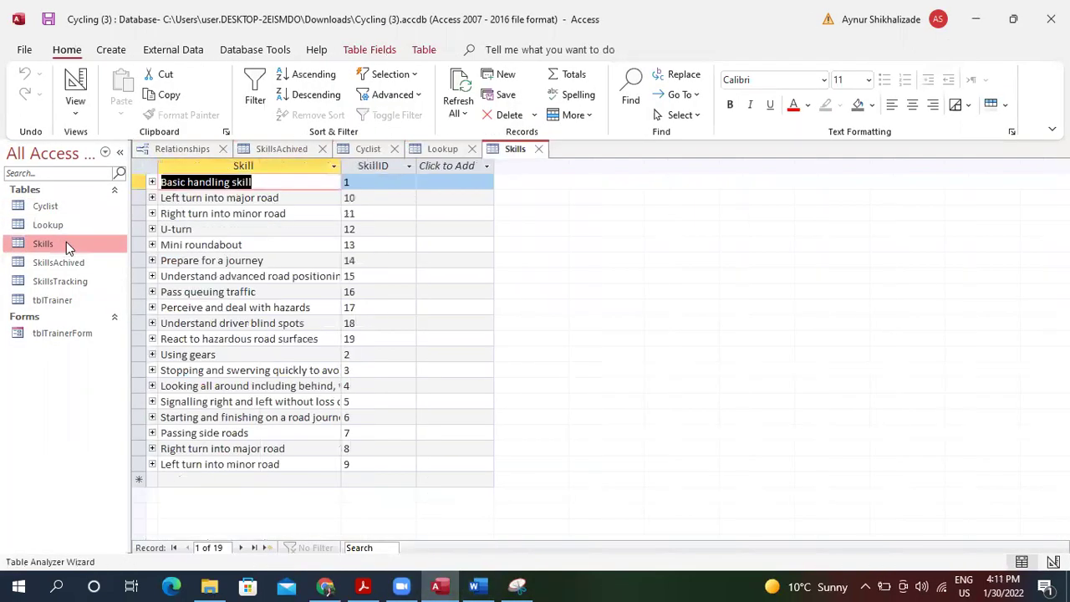
pyautogui.click(76, 107)
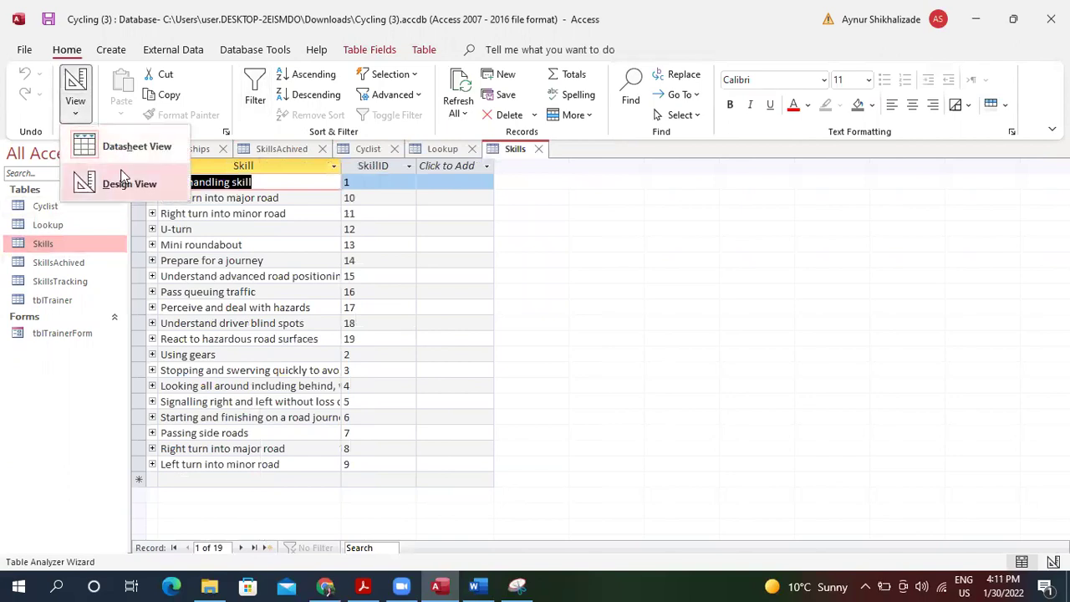
pyautogui.click(126, 183)
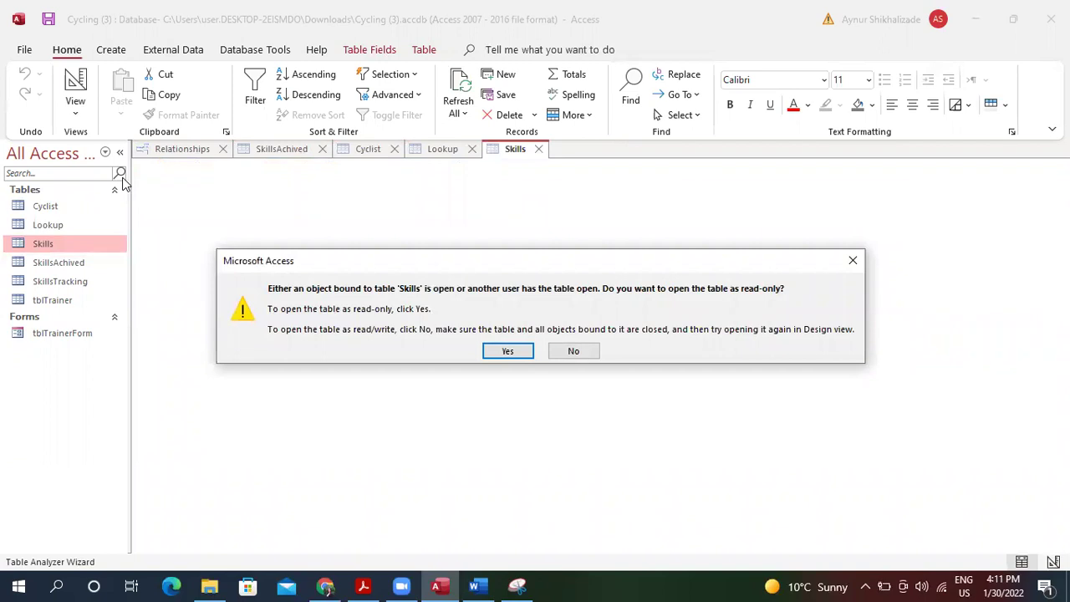
pyautogui.click(522, 346)
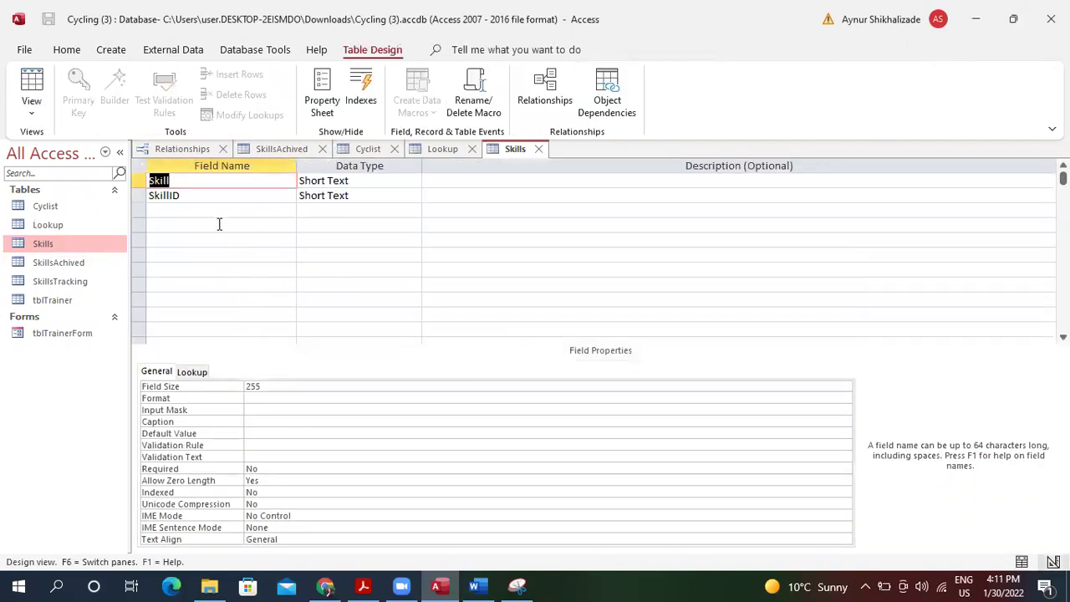
pyautogui.click(189, 193)
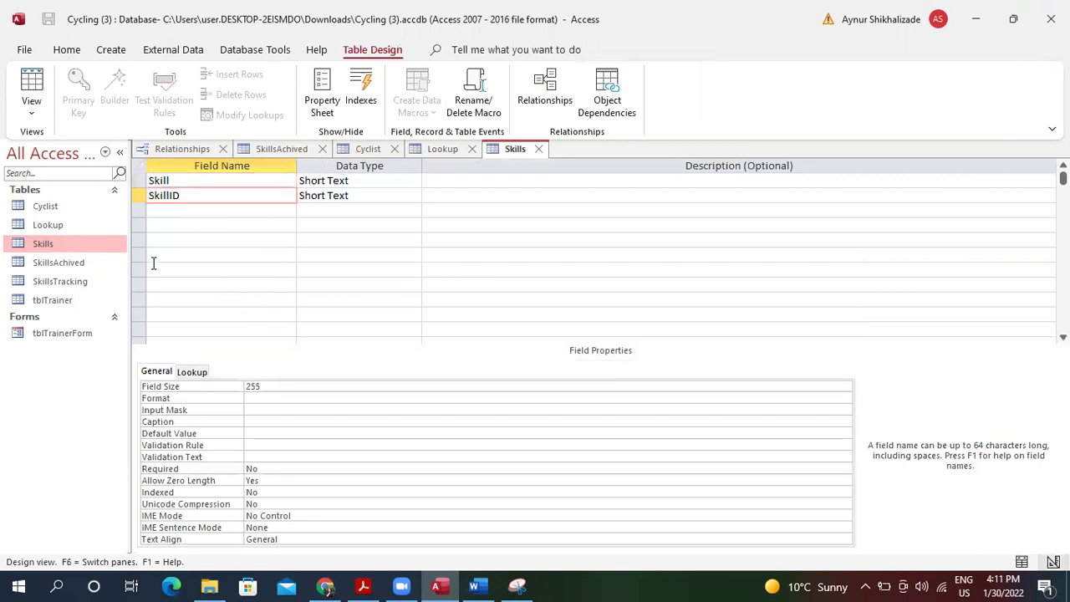
pyautogui.click(259, 210)
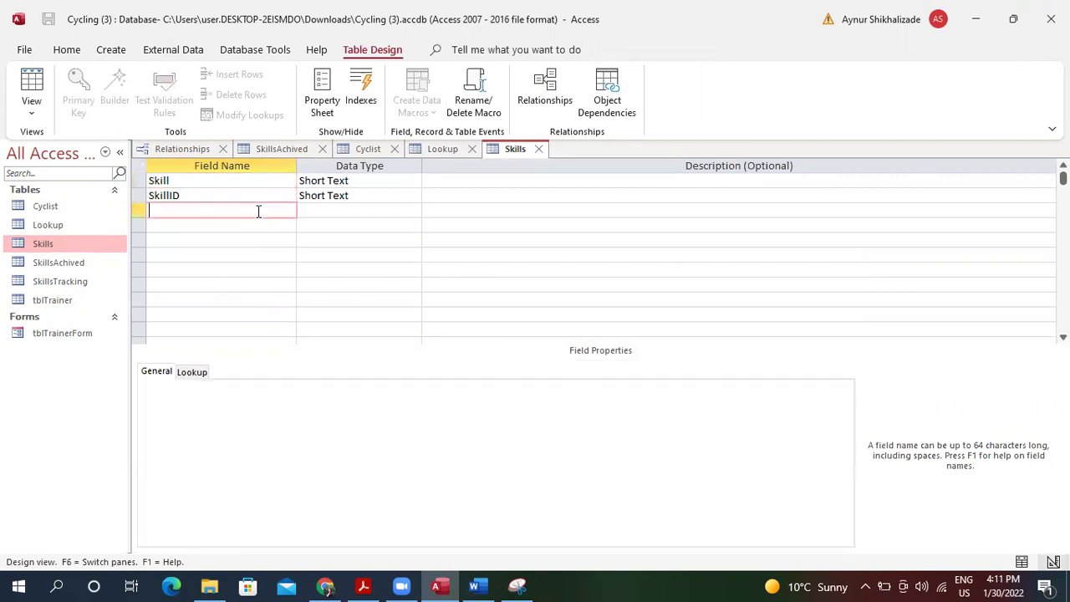
# Close every open table and Relationships, saving the layout, then reopen Skills in Design View.
pyautogui.click(538, 149)
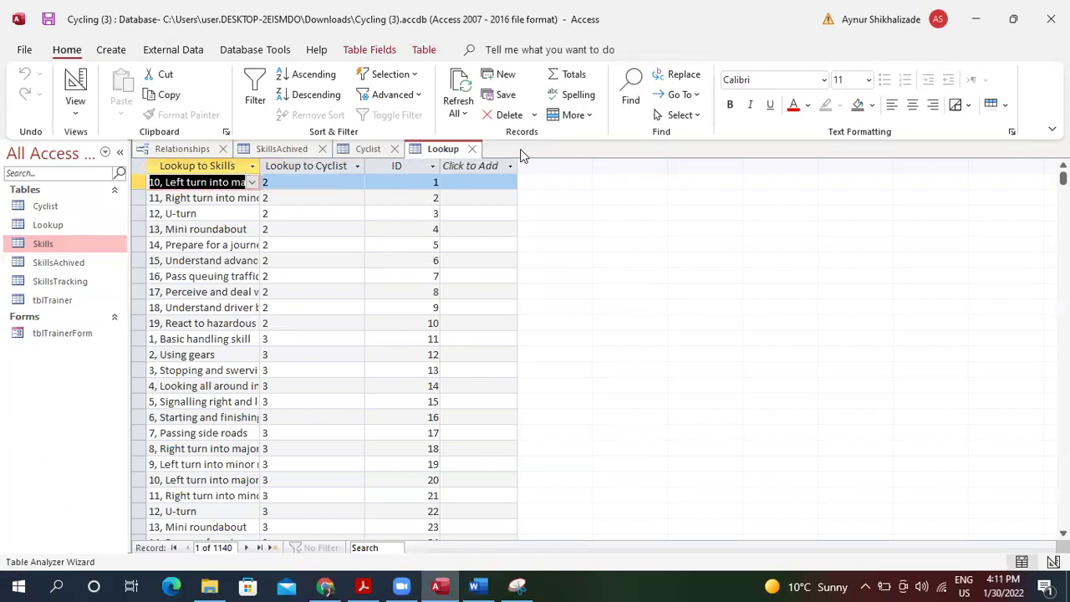
pyautogui.click(470, 151)
pyautogui.click(393, 149)
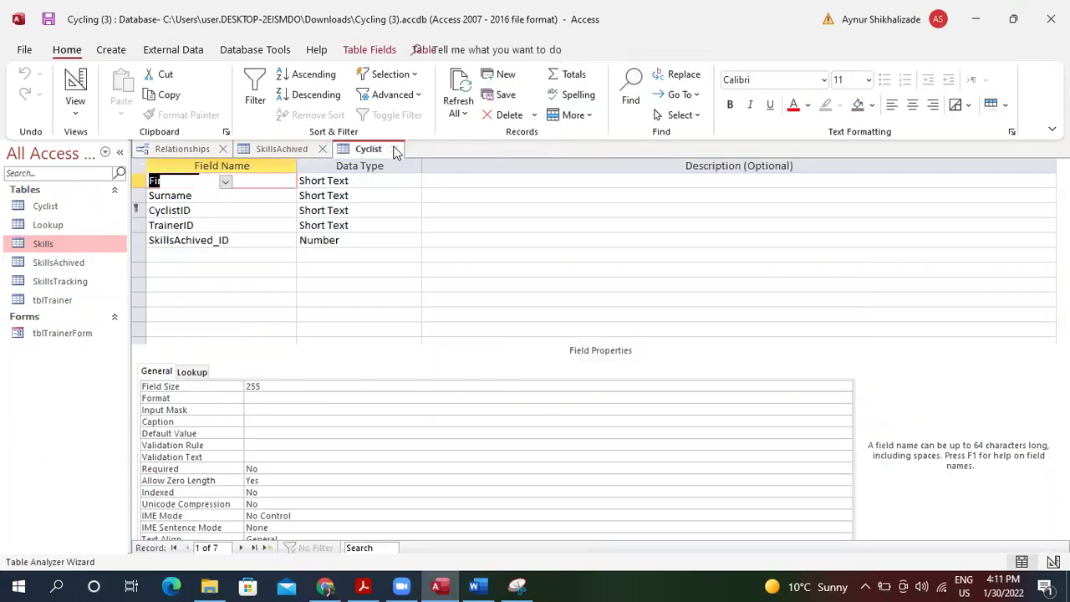
pyautogui.click(322, 149)
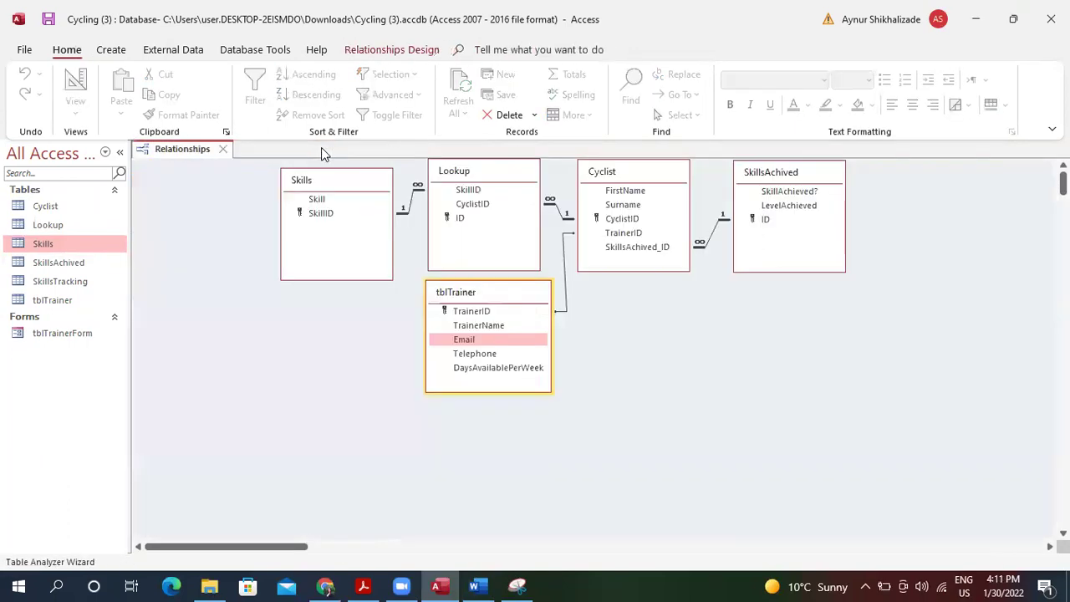
pyautogui.click(222, 148)
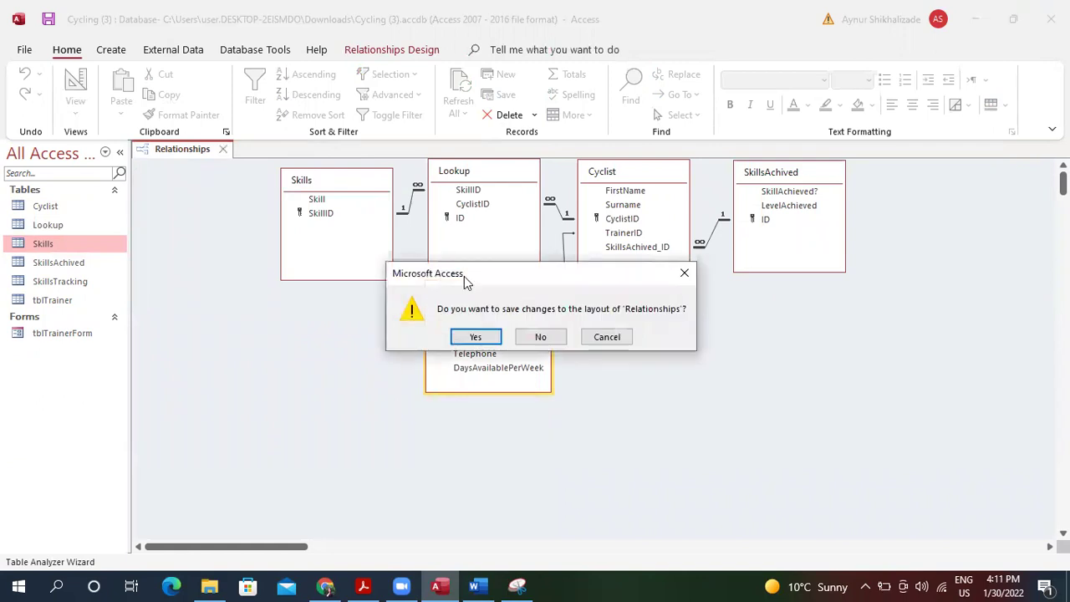
pyautogui.click(476, 337)
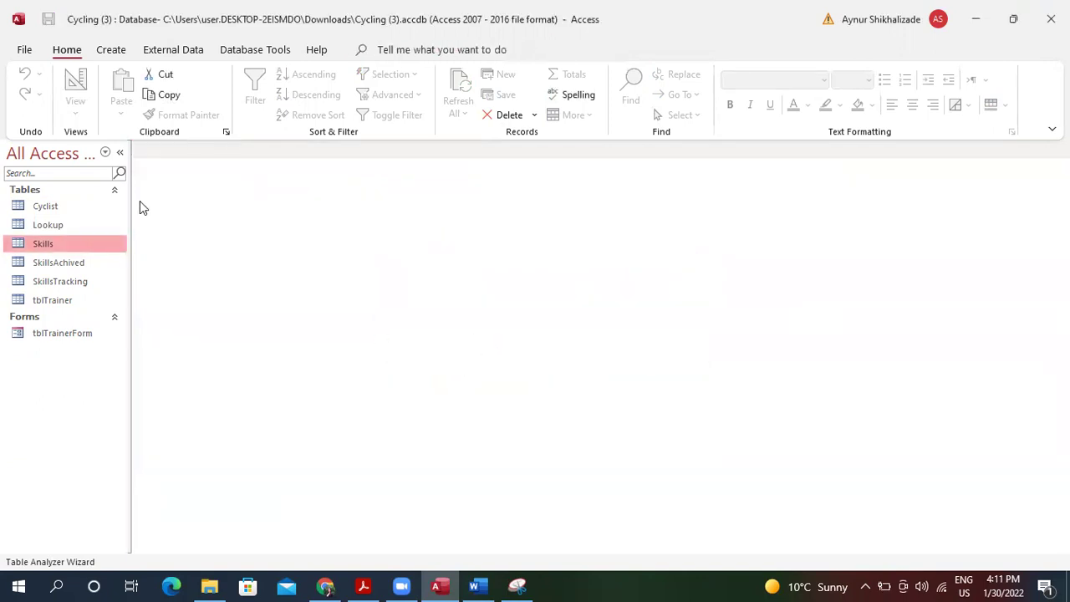
pyautogui.doubleClick(62, 244)
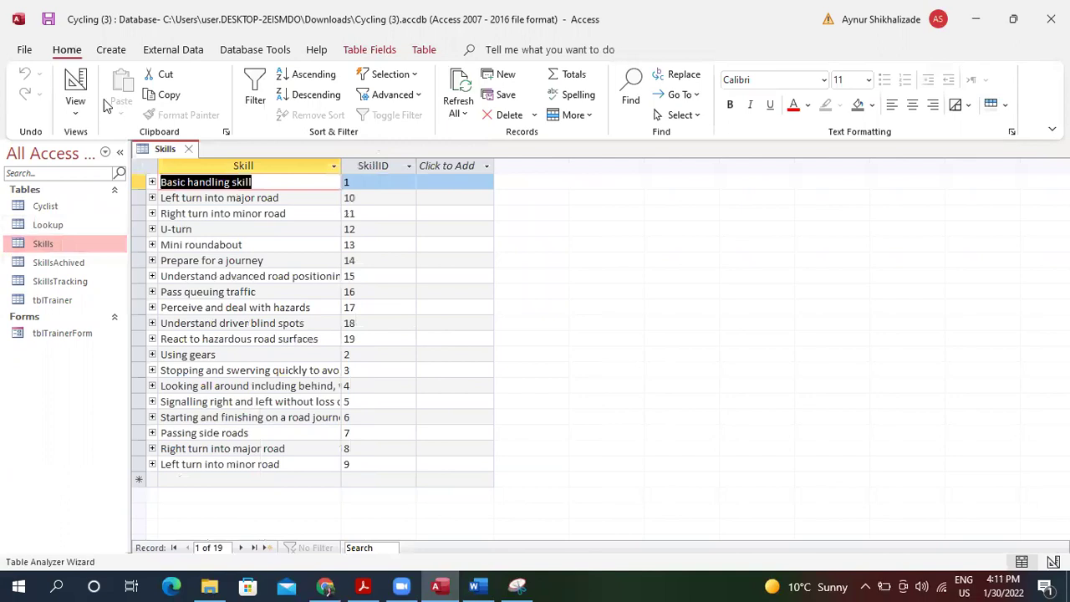
pyautogui.click(75, 87)
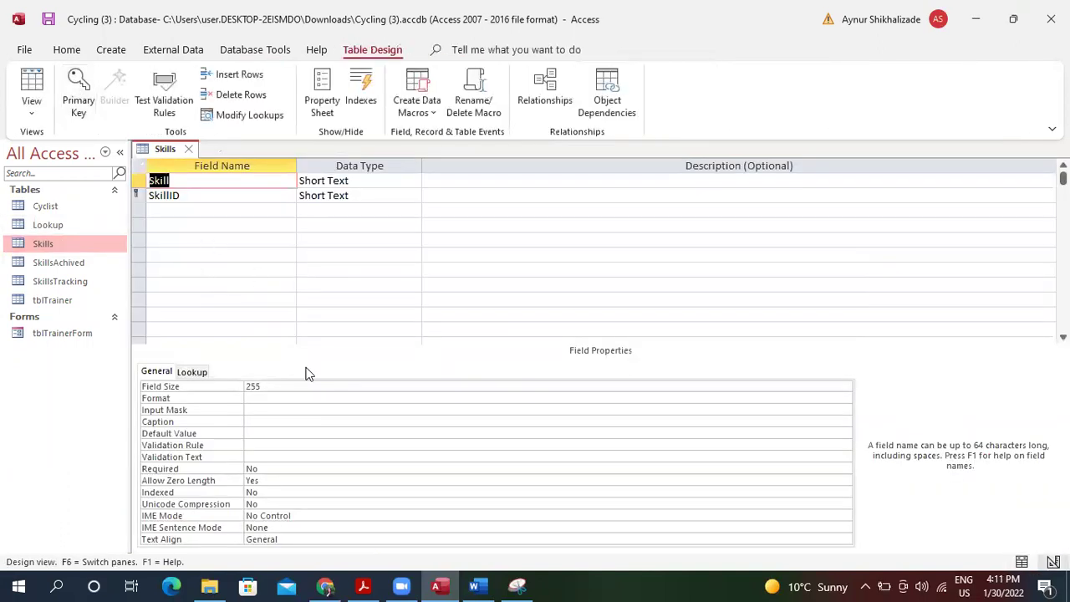
# Snip and copy the Skills design grid (Skill, SkillID), then close Snipping Tool without saving.
pyautogui.click(517, 586)
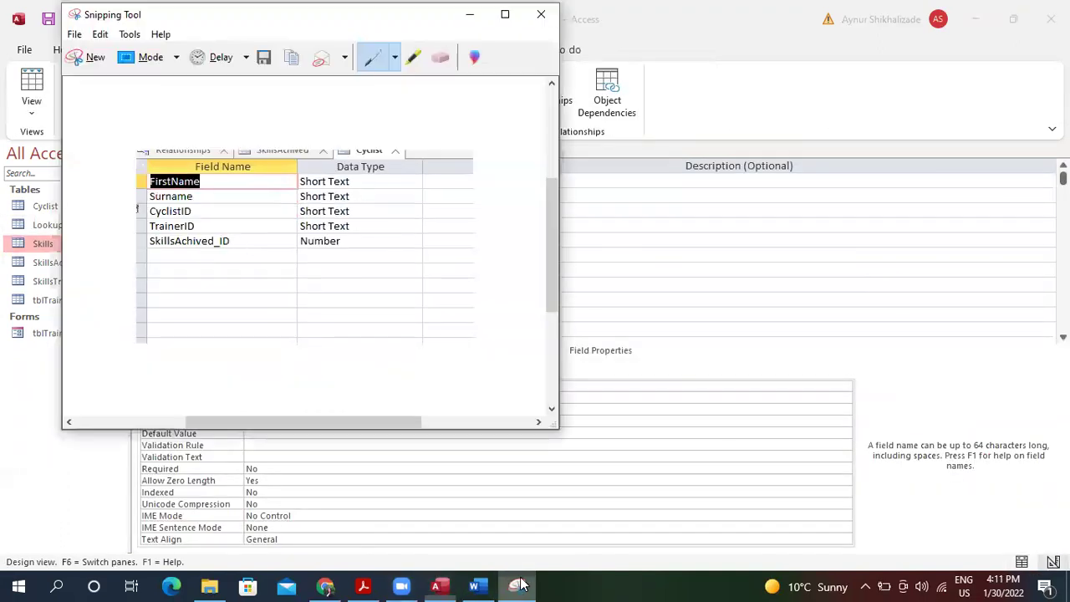
pyautogui.click(89, 57)
pyautogui.moveTo(132, 139); pyautogui.dragTo(504, 307)
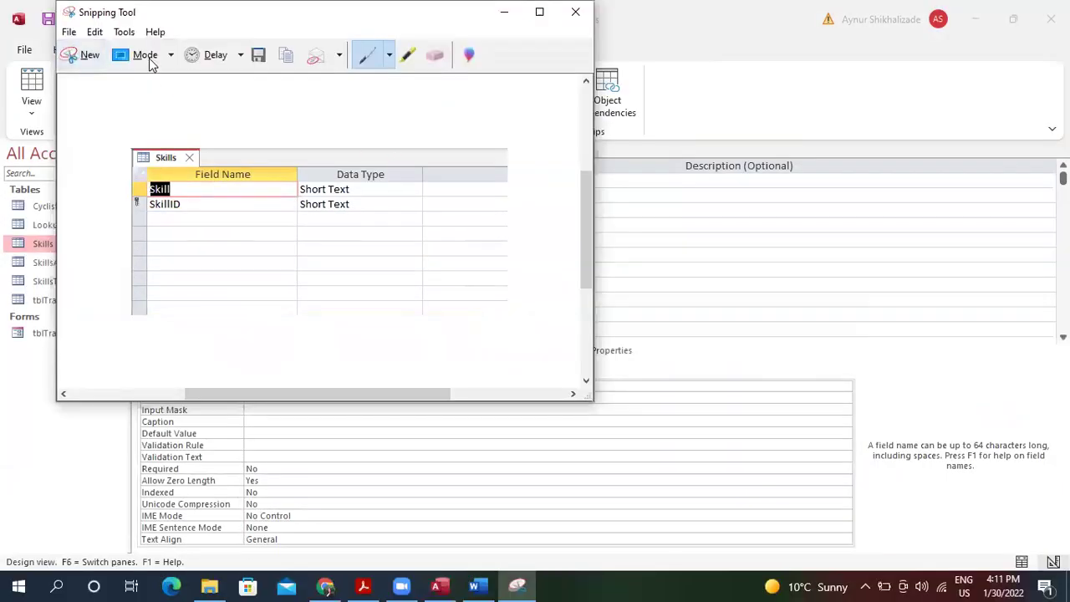
pyautogui.click(95, 31)
pyautogui.click(121, 51)
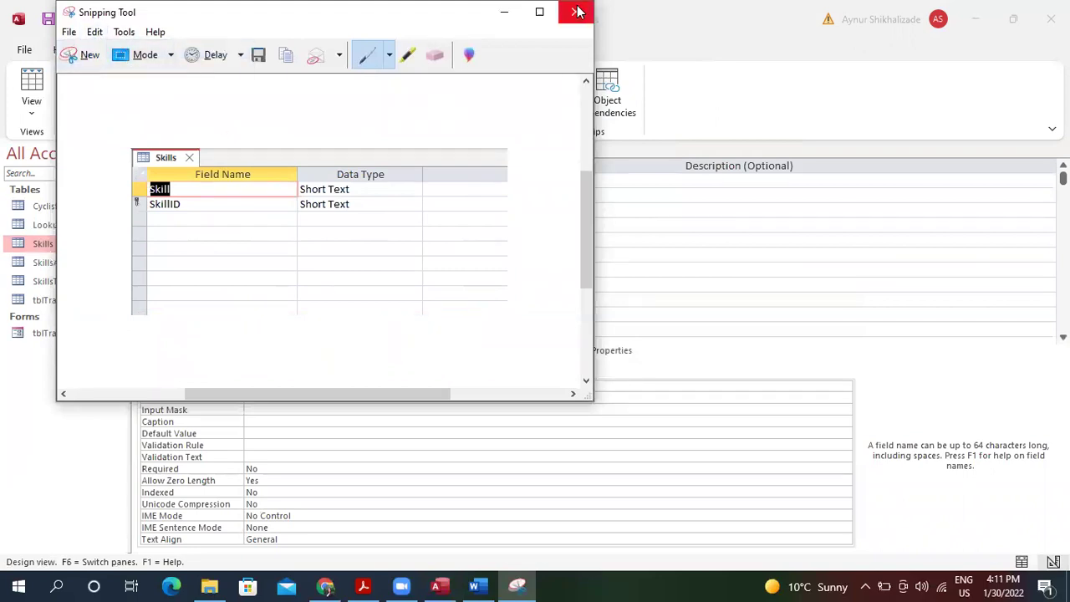
pyautogui.click(576, 12)
pyautogui.click(390, 220)
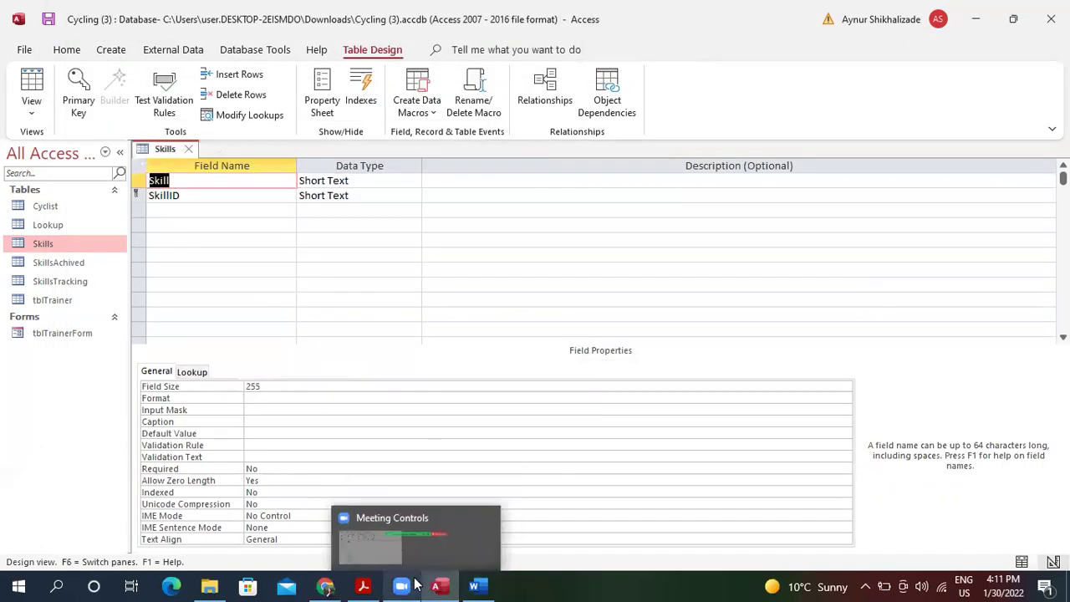
# Paste the Skills table design screenshot into Word's field-names cell and shrink it.
pyautogui.click(478, 585)
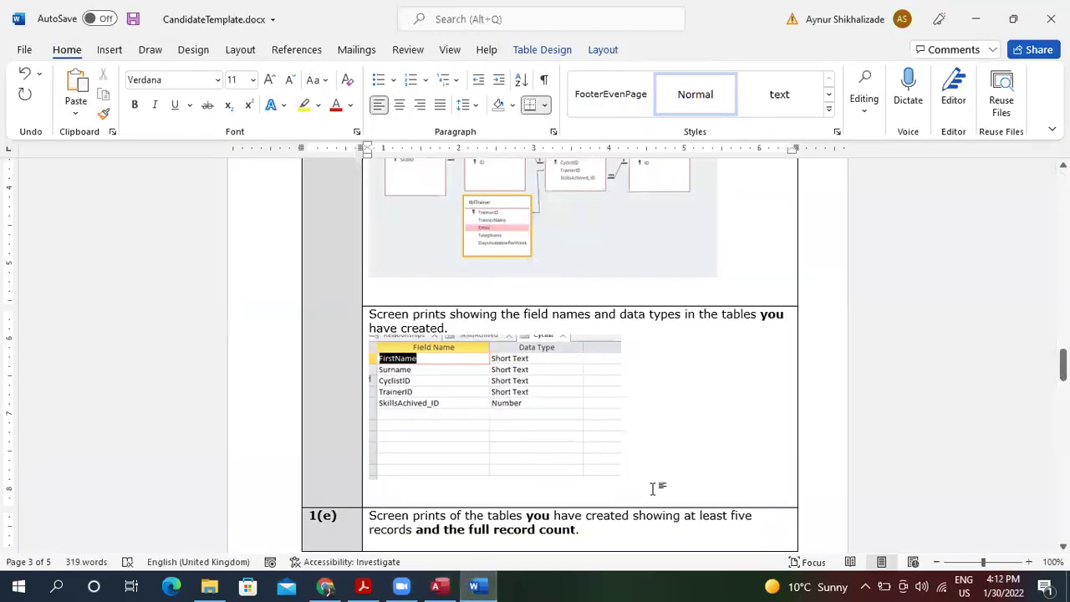
pyautogui.hotkey('ctrl', 'v')
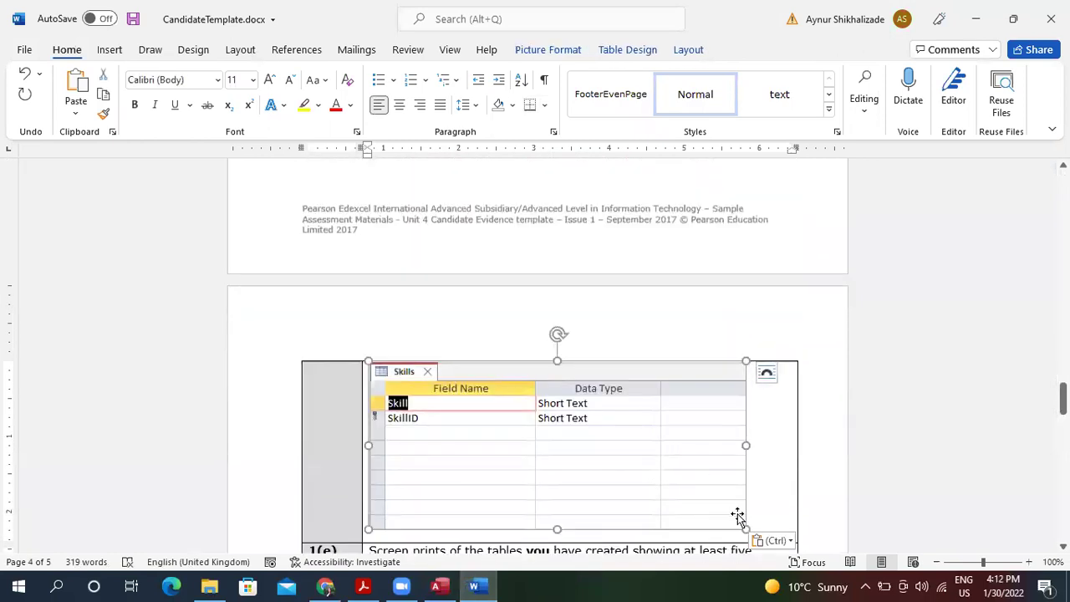
pyautogui.moveTo(745, 530); pyautogui.dragTo(605, 402)
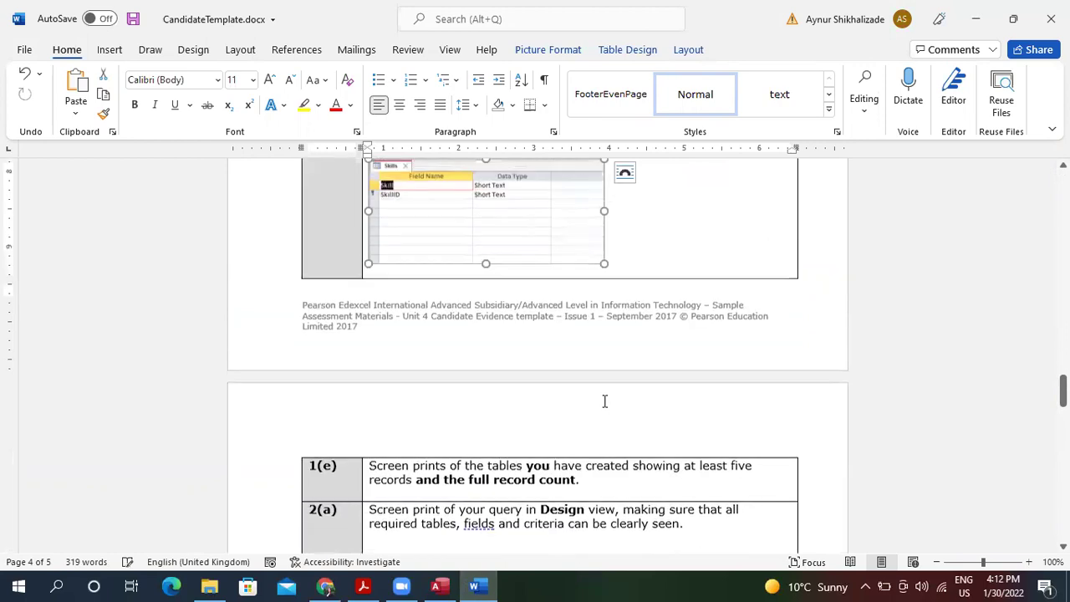
pyautogui.click(944, 354)
# Add an empty line below the Skills screenshot.
pyautogui.scroll(8, 945, 355)
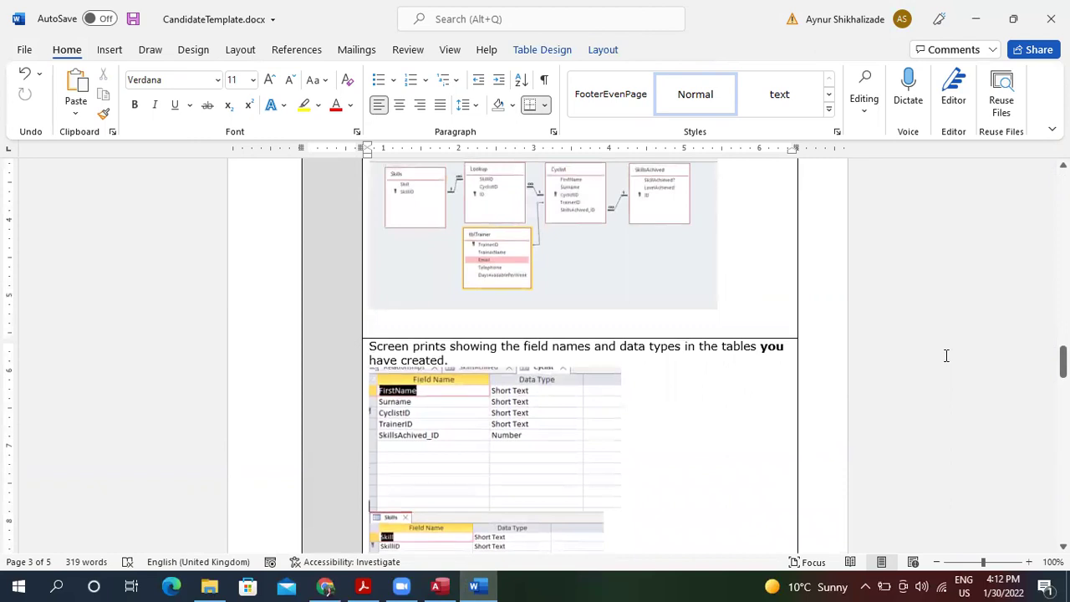
pyautogui.scroll(-2, 946, 357)
pyautogui.scroll(-5, 946, 357)
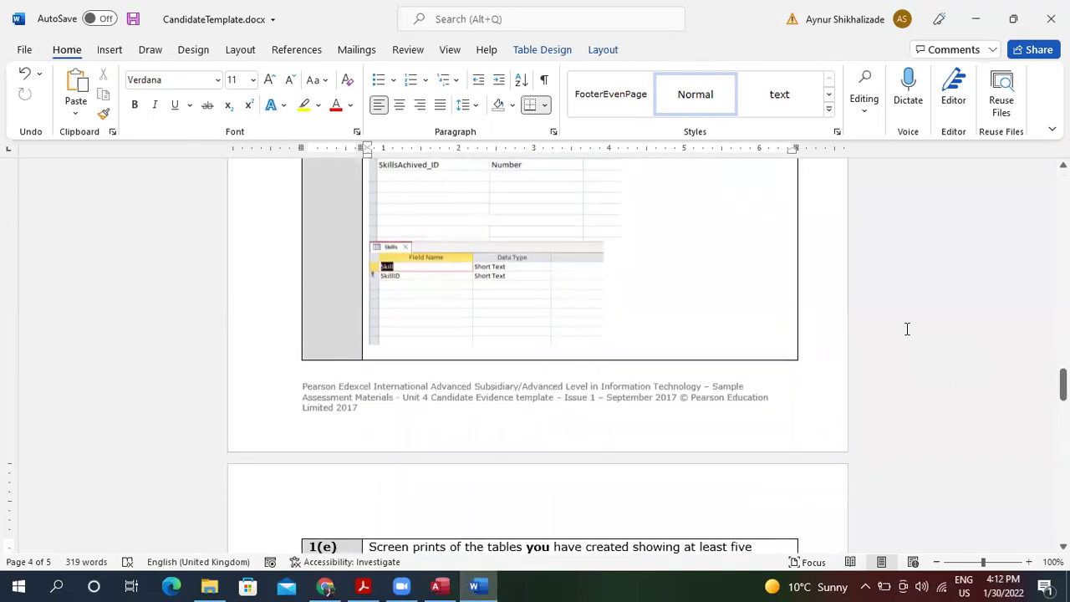
pyautogui.click(648, 338)
pyautogui.press('Return')
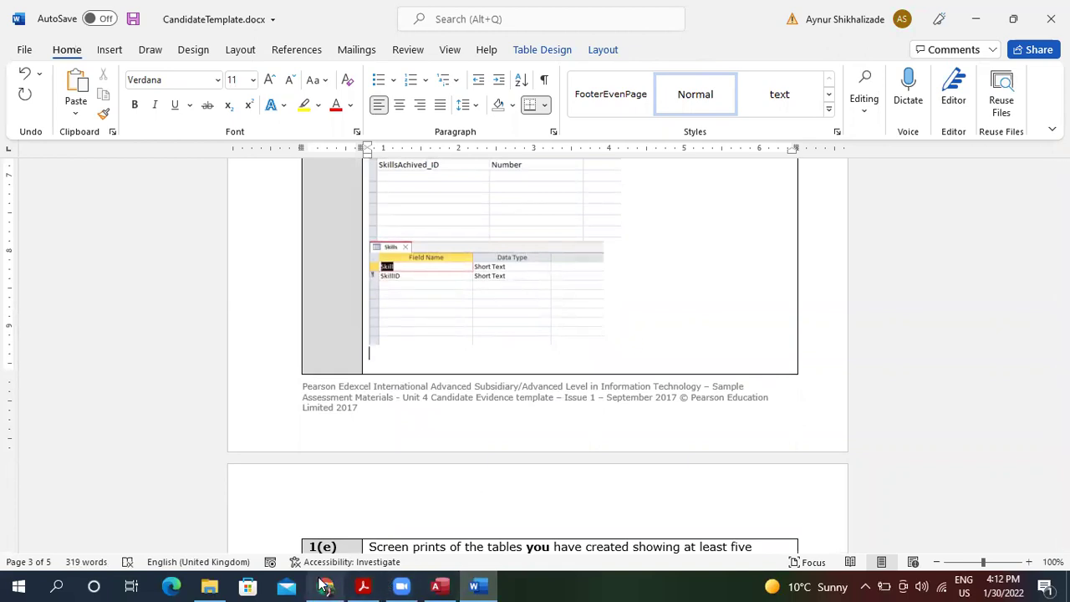
# Open the SkillsAchived table in Design view in Access.
pyautogui.click(435, 587)
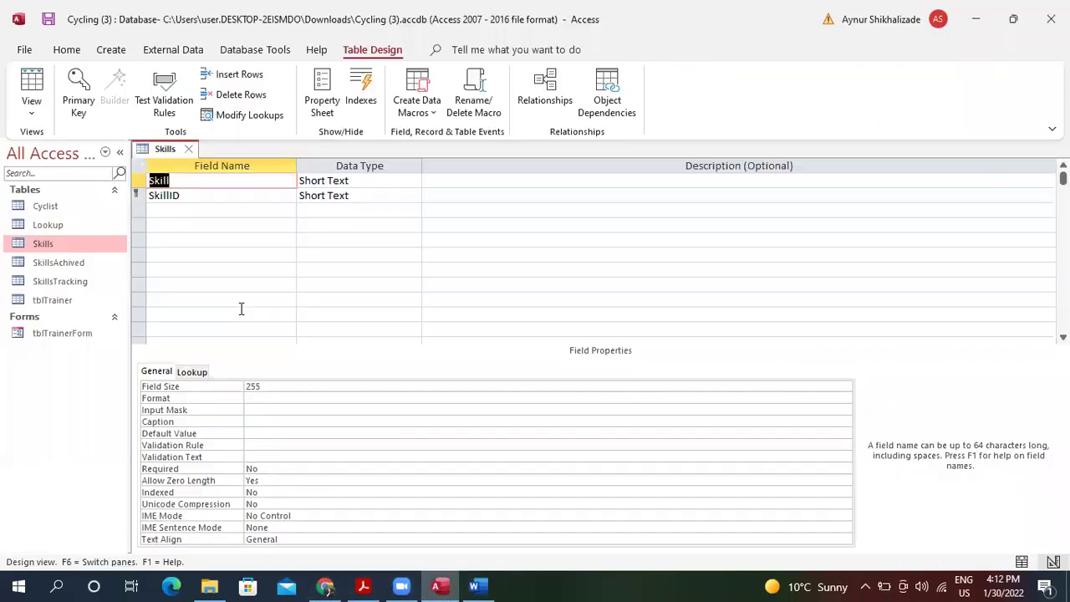
pyautogui.doubleClick(78, 262)
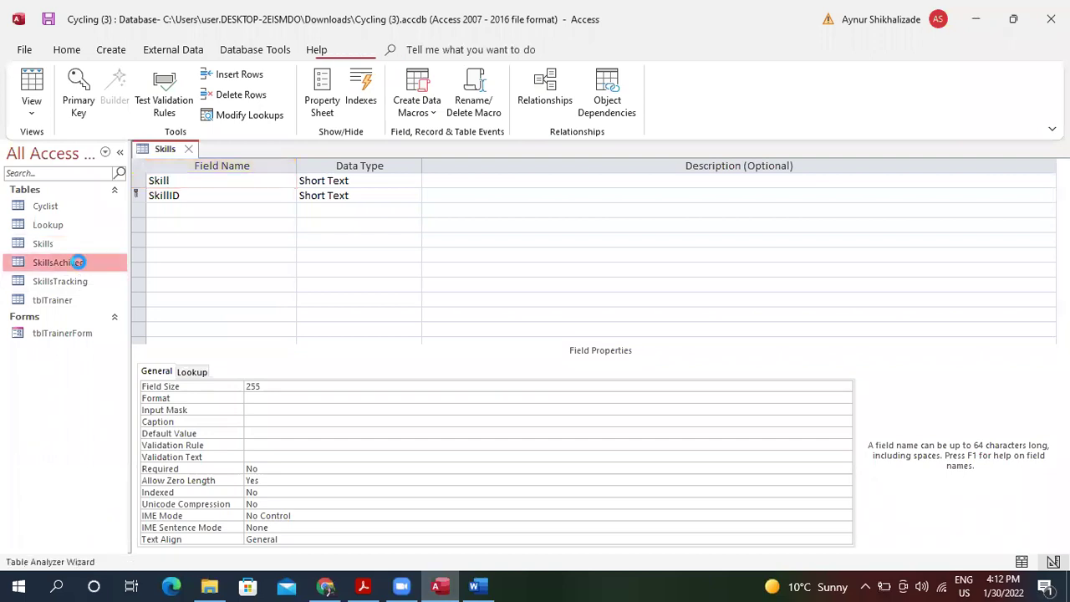
pyautogui.click(76, 112)
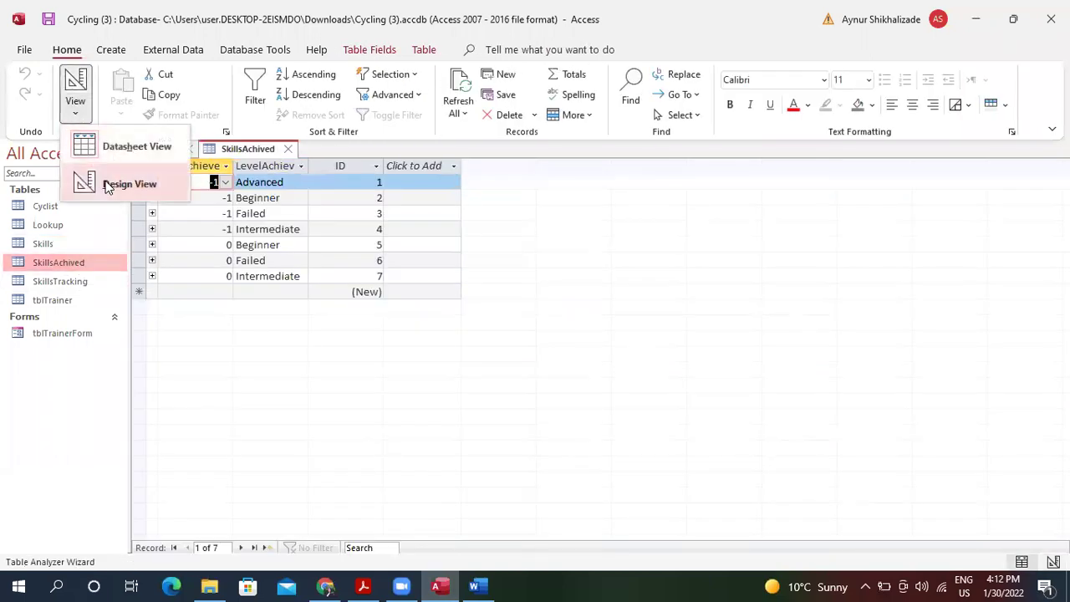
pyautogui.click(107, 183)
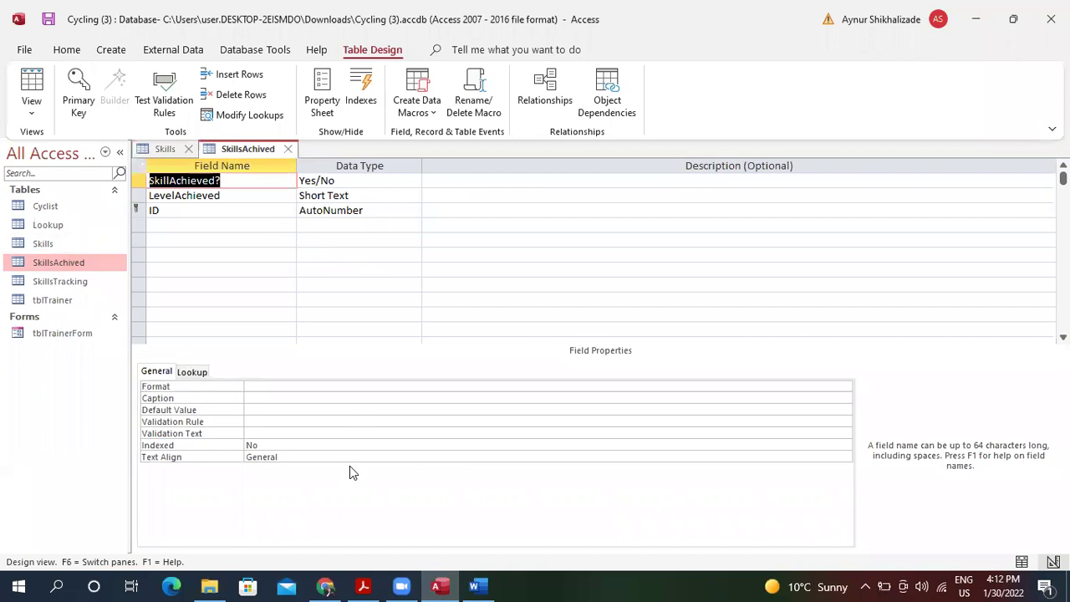
# Set SkillAchieved? Format to Yes/No and update the format everywhere it is used.
pyautogui.click(380, 385)
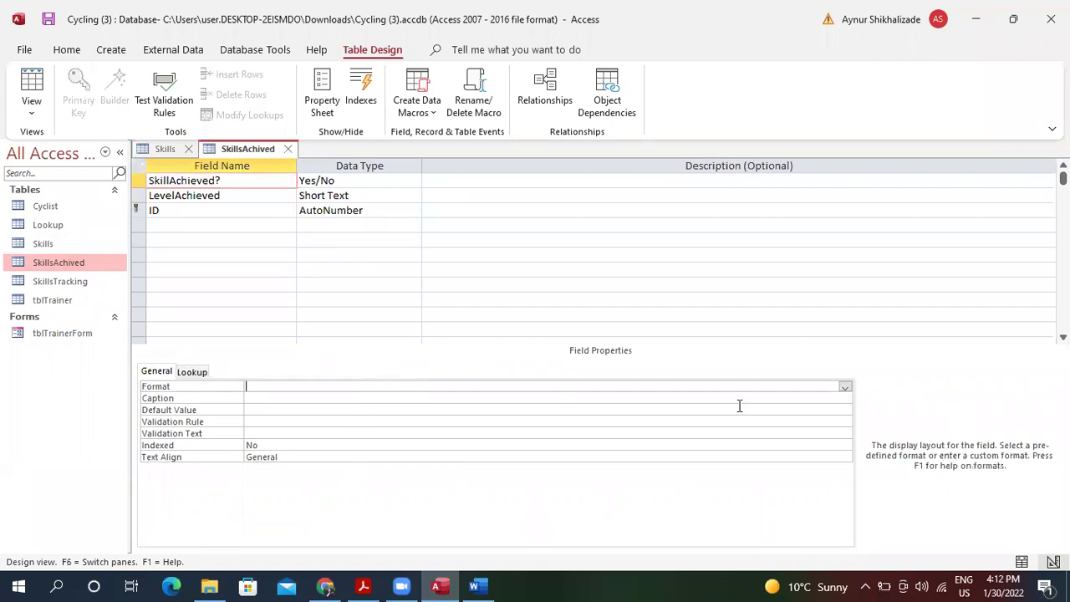
pyautogui.click(845, 388)
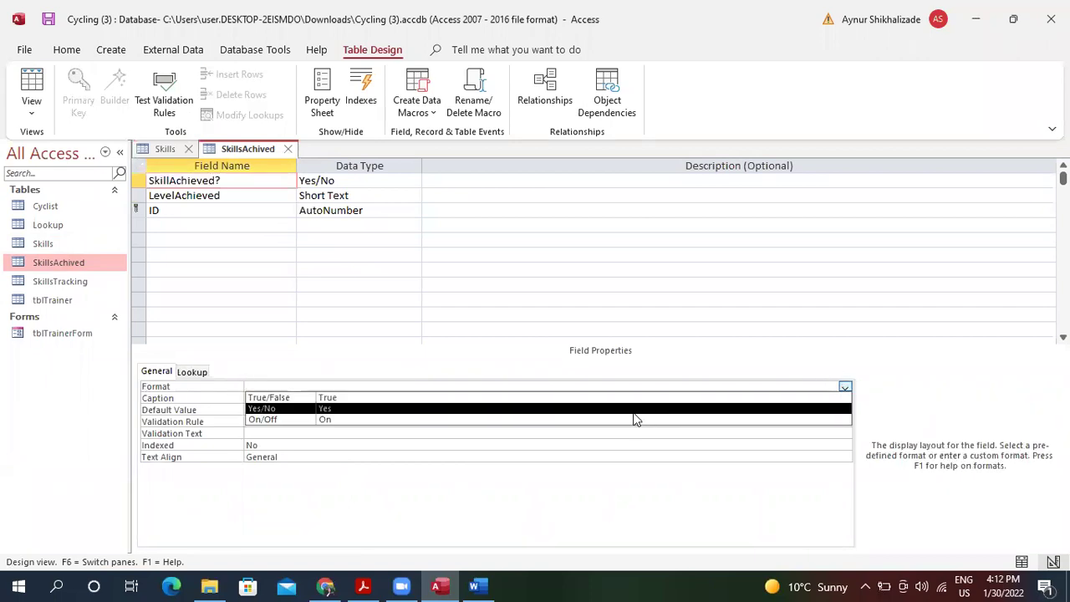
pyautogui.click(633, 410)
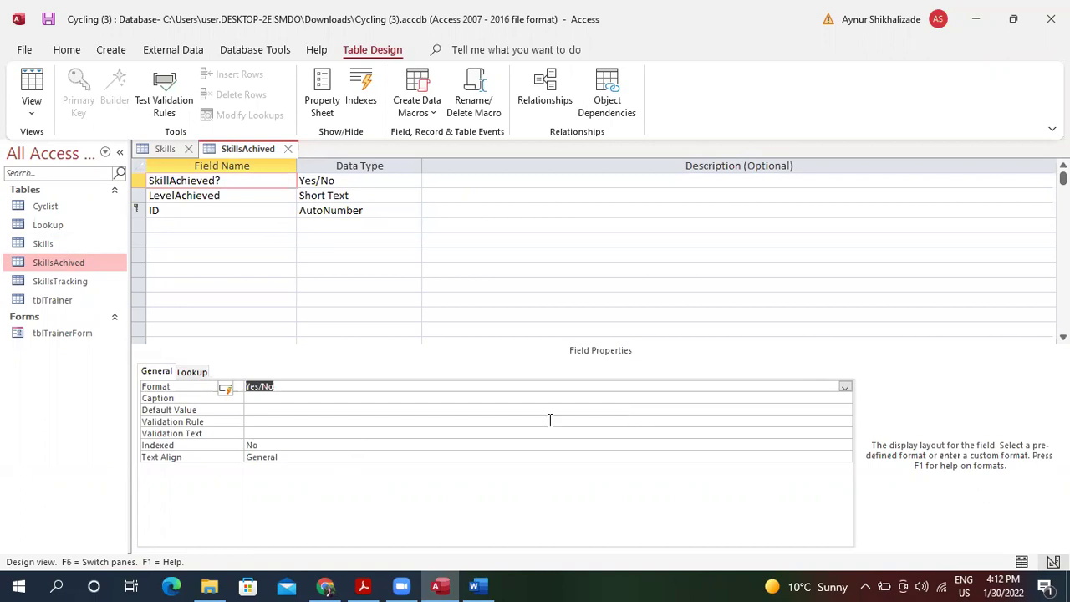
pyautogui.click(236, 389)
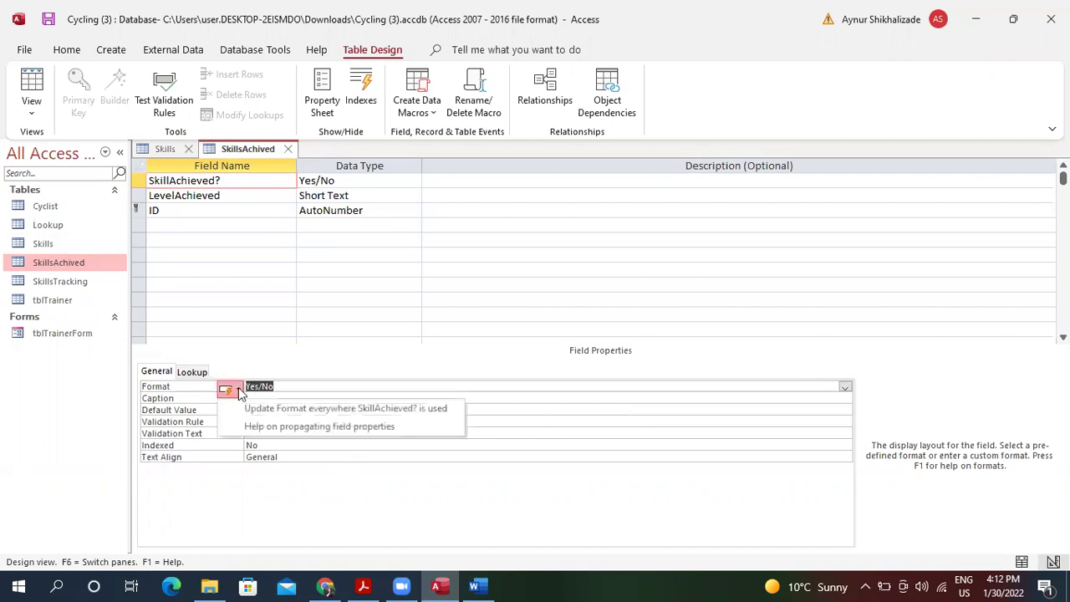
pyautogui.click(279, 410)
pyautogui.press('Return')
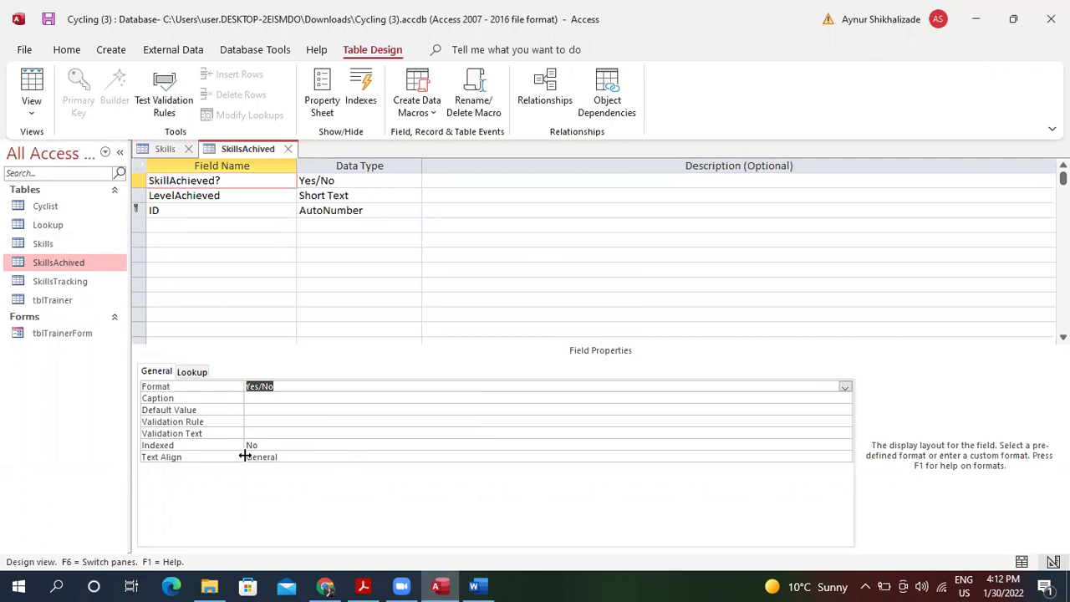
pyautogui.click(55, 586)
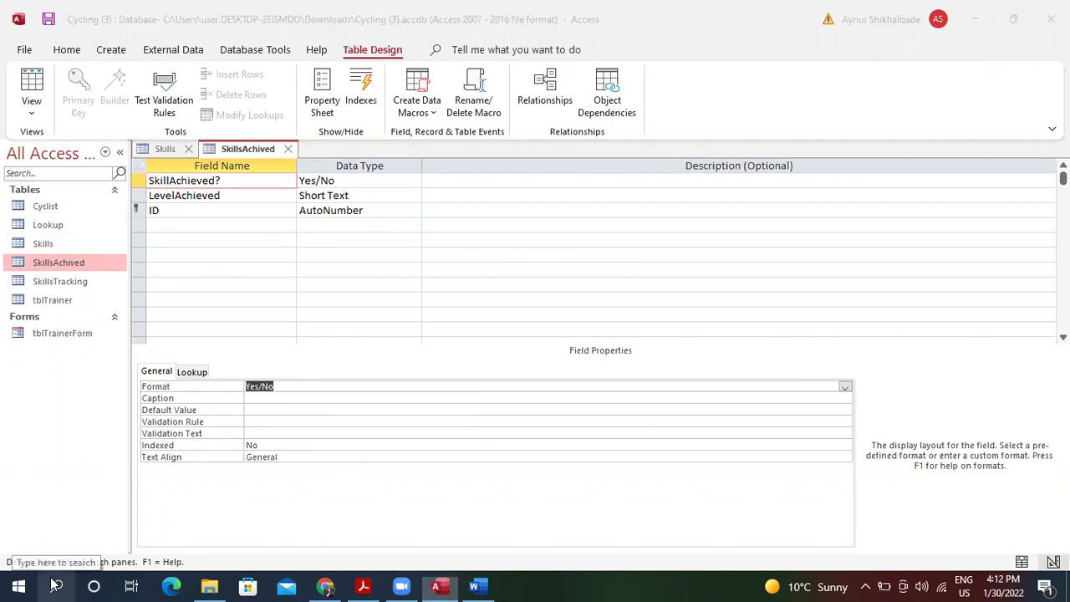
# Snip and copy the SkillsAchived design grid, closing Snipping Tool without saving.
pyautogui.write('sn')
pyautogui.press('Return')
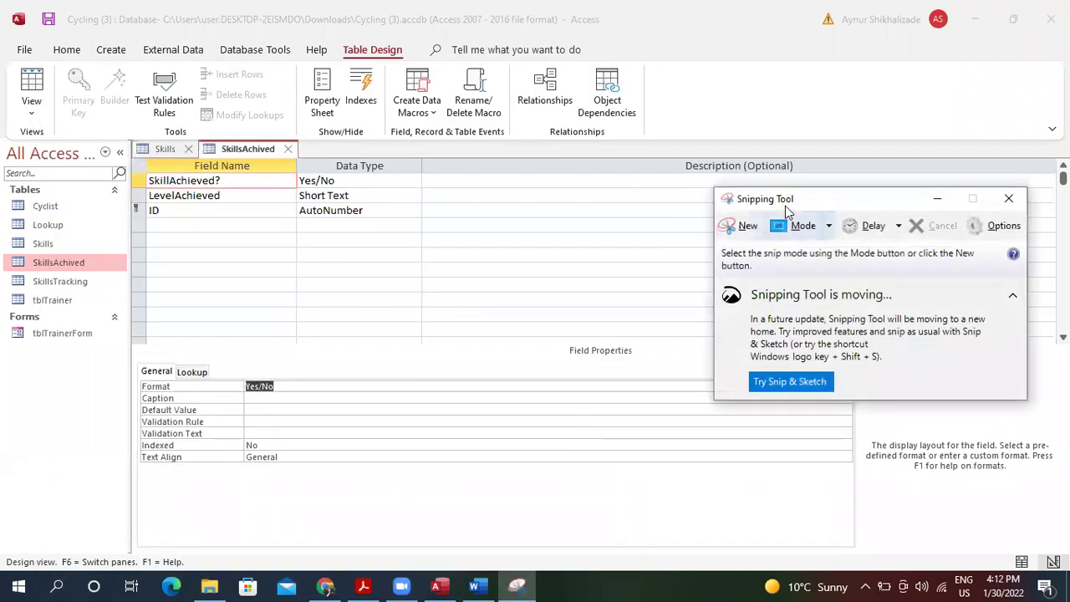
pyautogui.click(745, 226)
pyautogui.moveTo(128, 151); pyautogui.dragTo(487, 413)
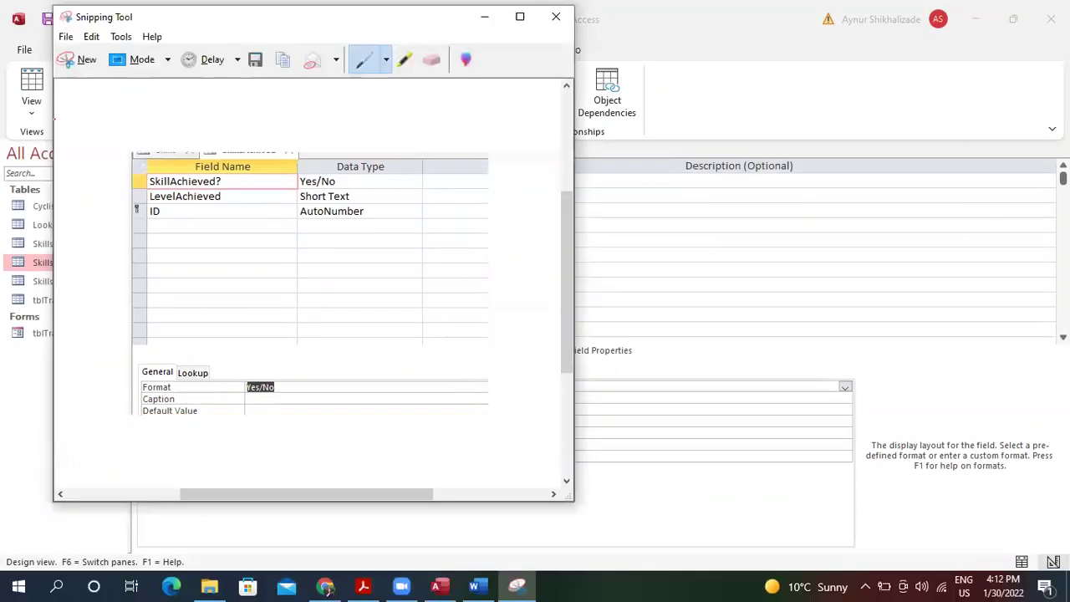
pyautogui.click(91, 36)
pyautogui.click(115, 53)
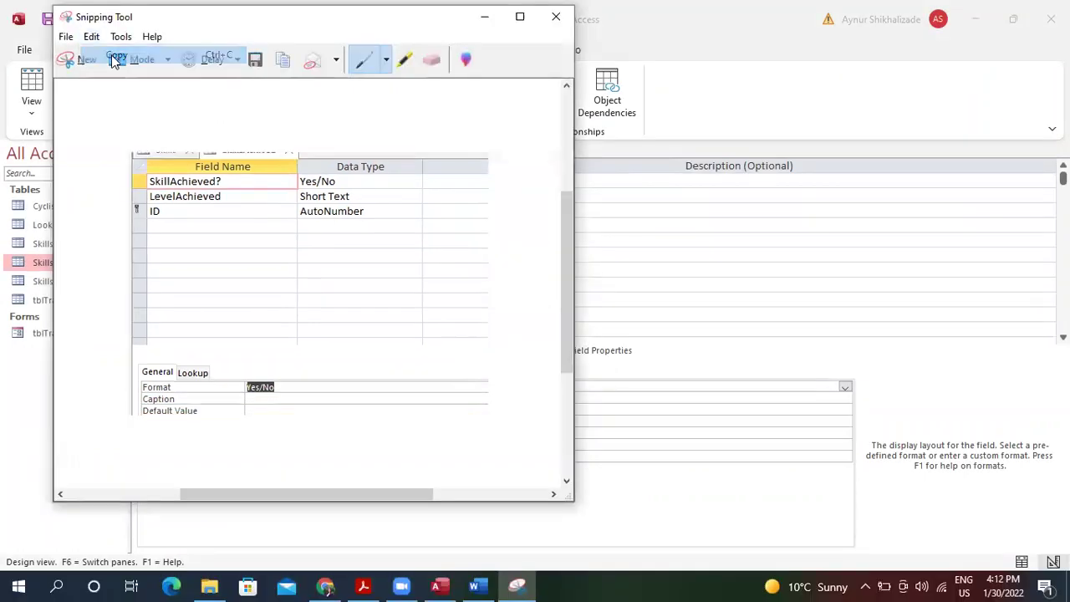
pyautogui.click(556, 17)
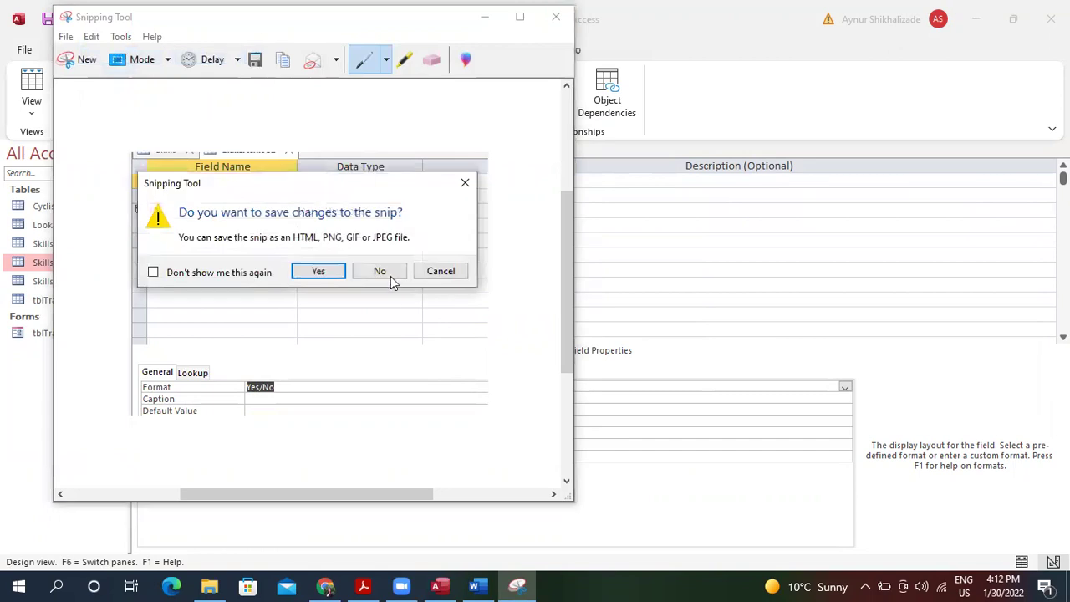
pyautogui.click(381, 271)
pyautogui.click(476, 585)
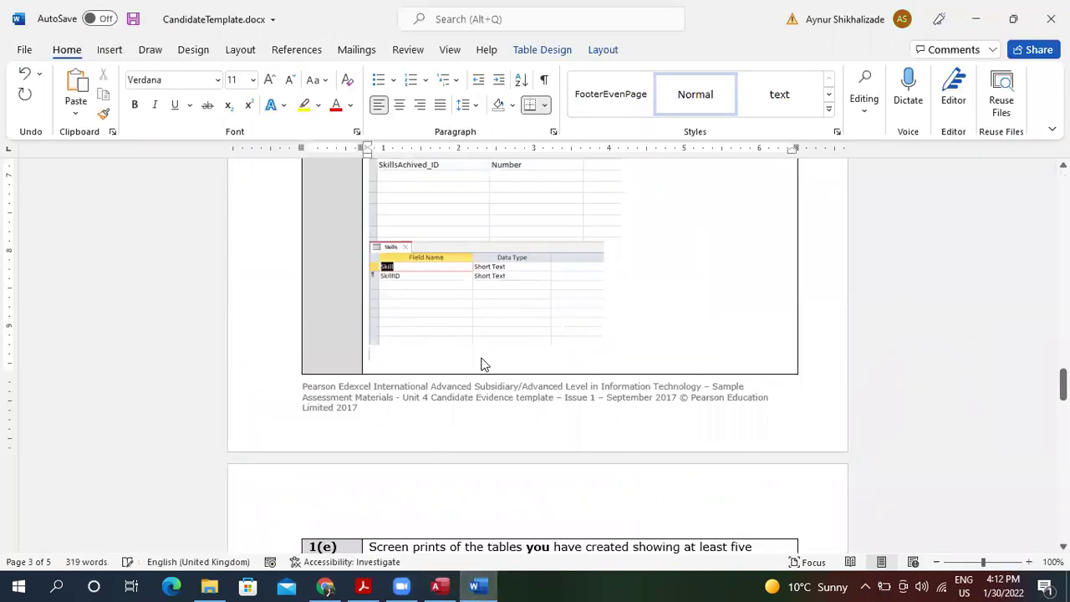
# Paste the SkillsAchived design screenshot into the Word template and shrink it.
pyautogui.hotkey('ctrl', 'v')
pyautogui.click(616, 387)
pyautogui.moveTo(728, 521); pyautogui.dragTo(588, 352)
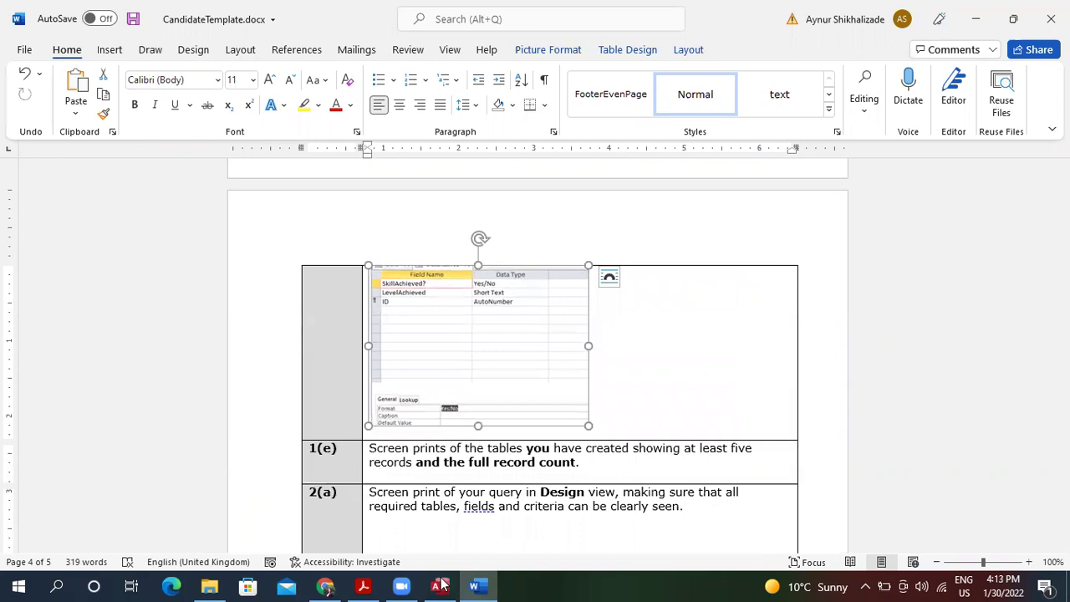
# Open the Cyclist table in Design view, then minimize Access and Word to show the PDF.
pyautogui.hotkey('alt', 'Tab')
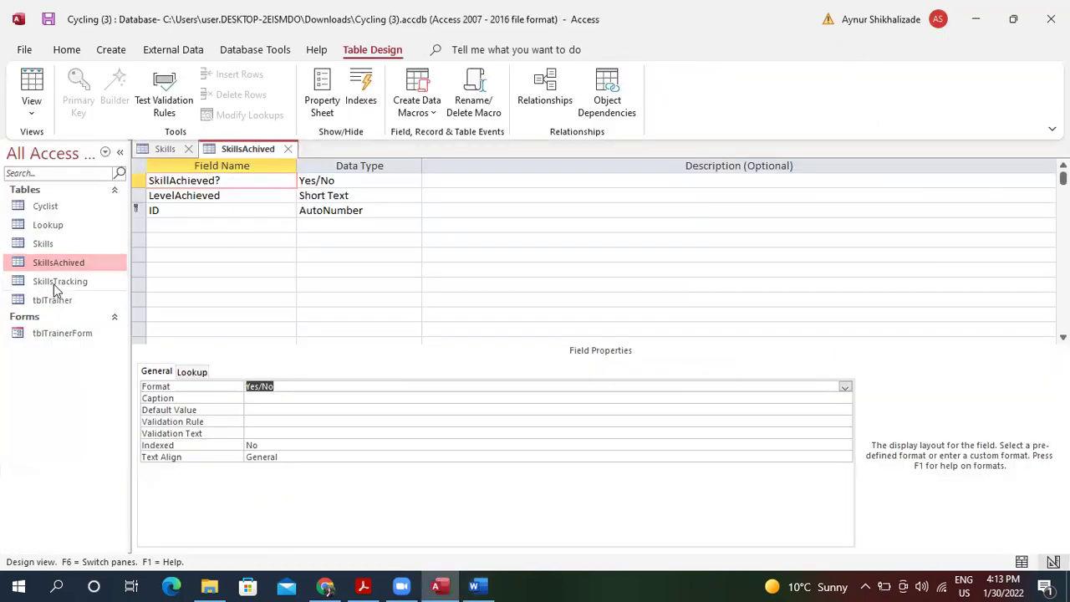
pyautogui.doubleClick(66, 206)
pyautogui.click(77, 107)
pyautogui.click(112, 182)
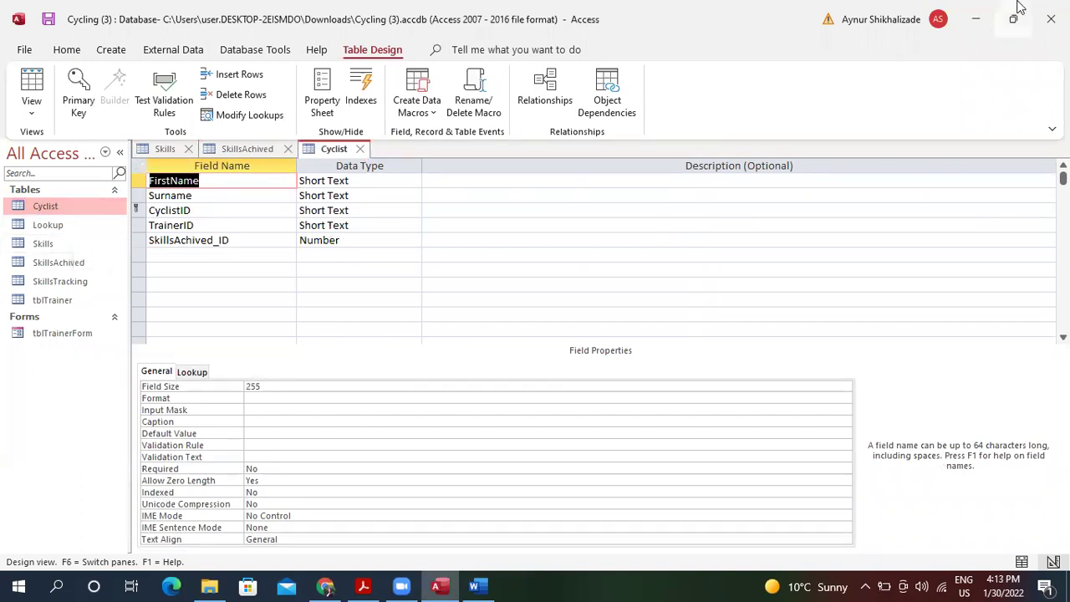
pyautogui.click(981, 18)
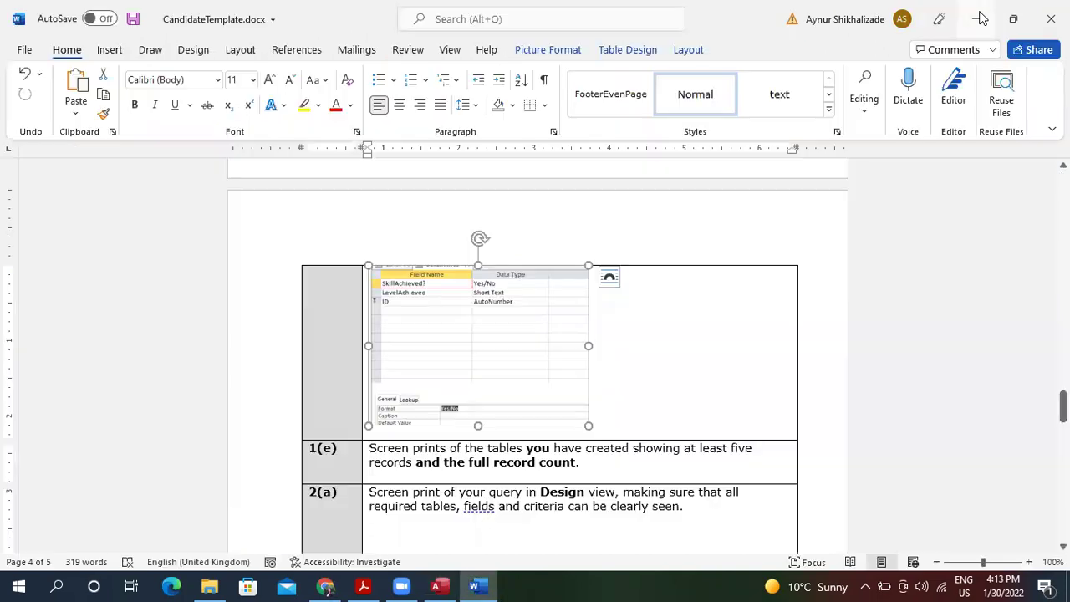
pyautogui.click(982, 17)
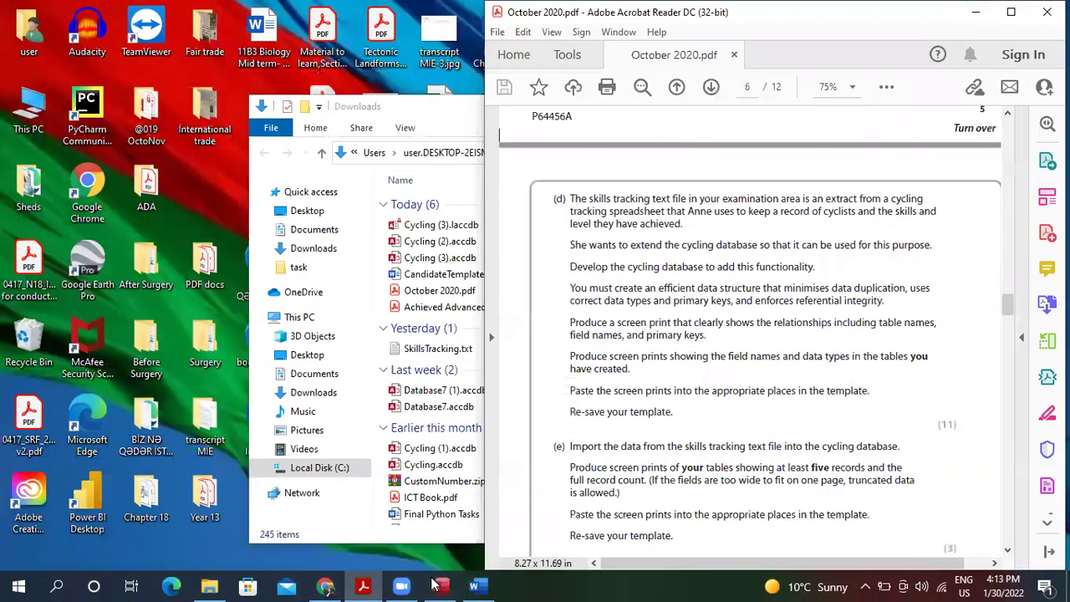
# Return to Access's Cyclist design view and select the empty row below its fields.
pyautogui.click(439, 585)
pyautogui.click(405, 257)
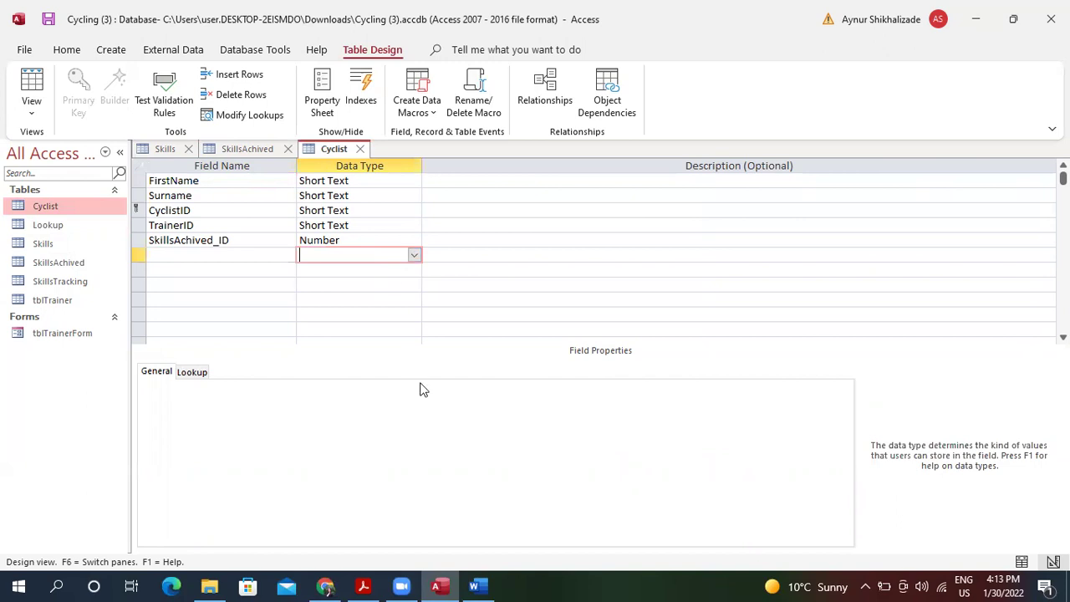
# Add a blank line in Word's 1(e) cell, then open the Cyclist table's datasheet.
pyautogui.click(474, 585)
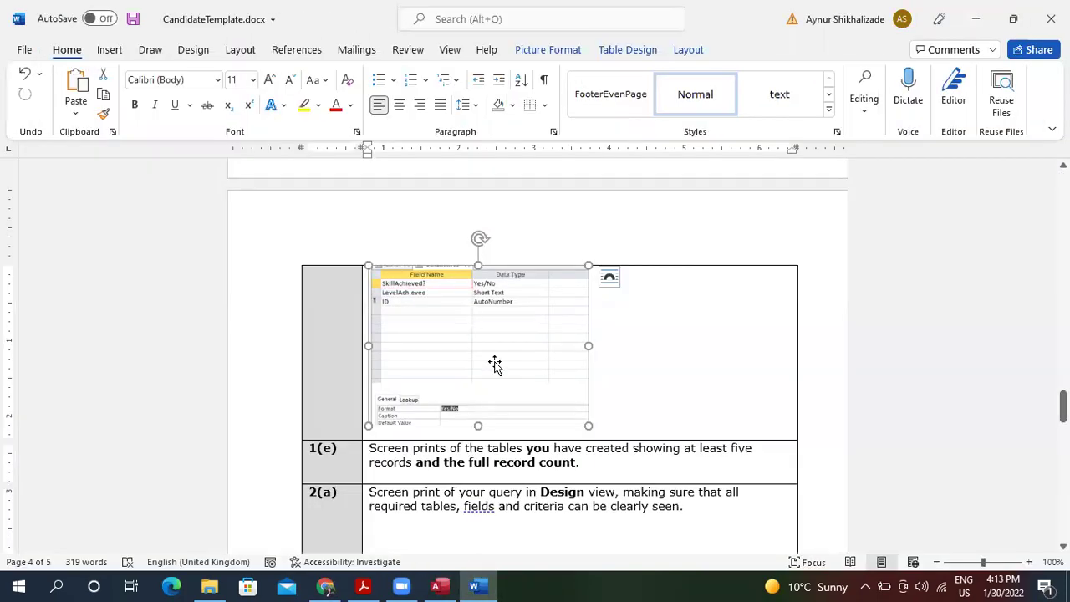
pyautogui.click(633, 468)
pyautogui.press('Down')
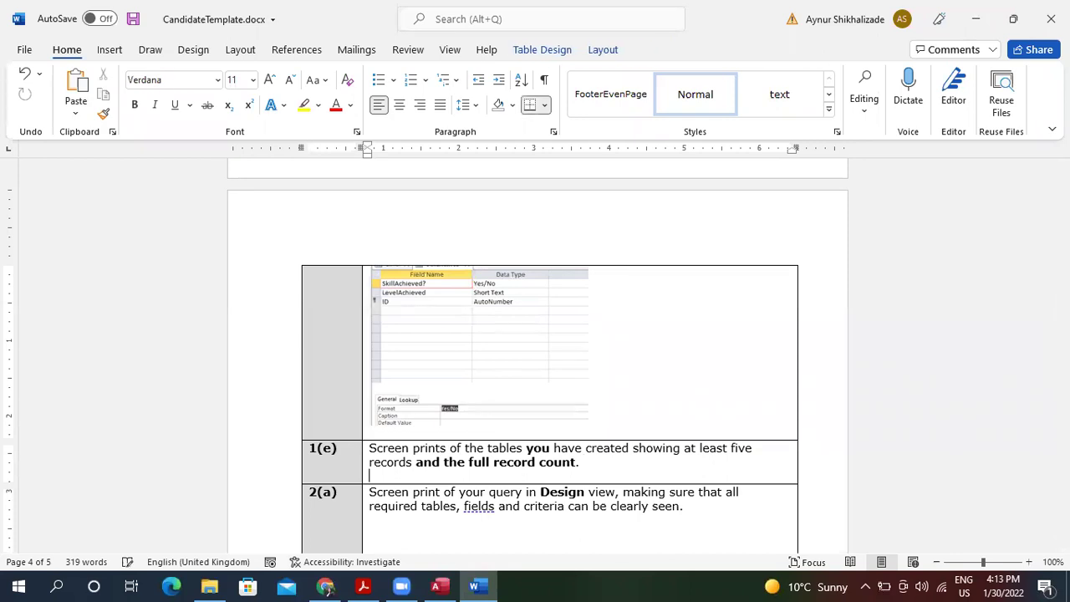
pyautogui.press('Return')
pyautogui.press('Return')
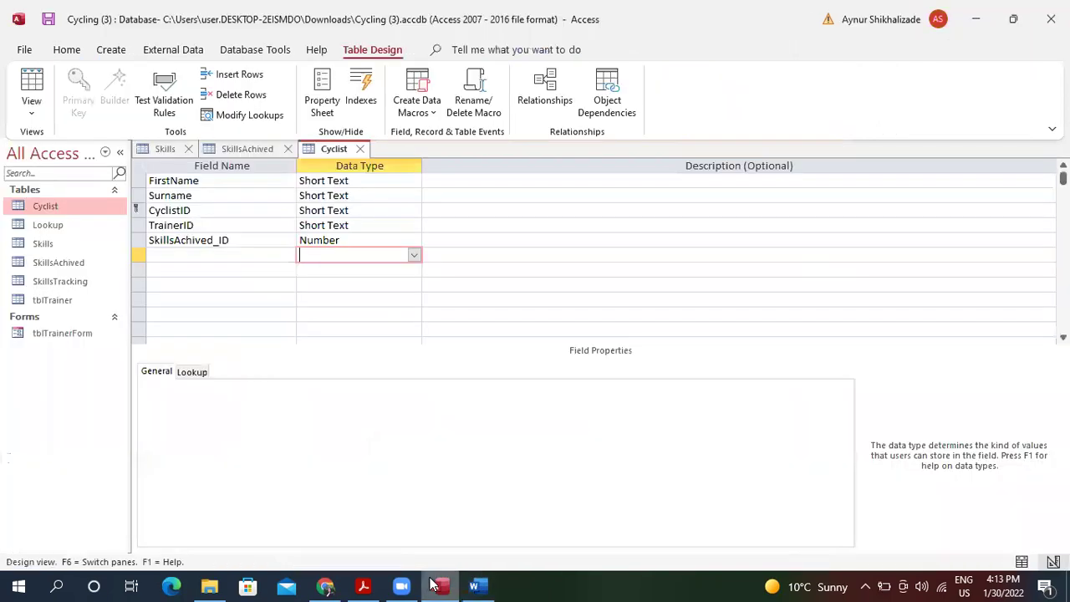
pyautogui.click(435, 585)
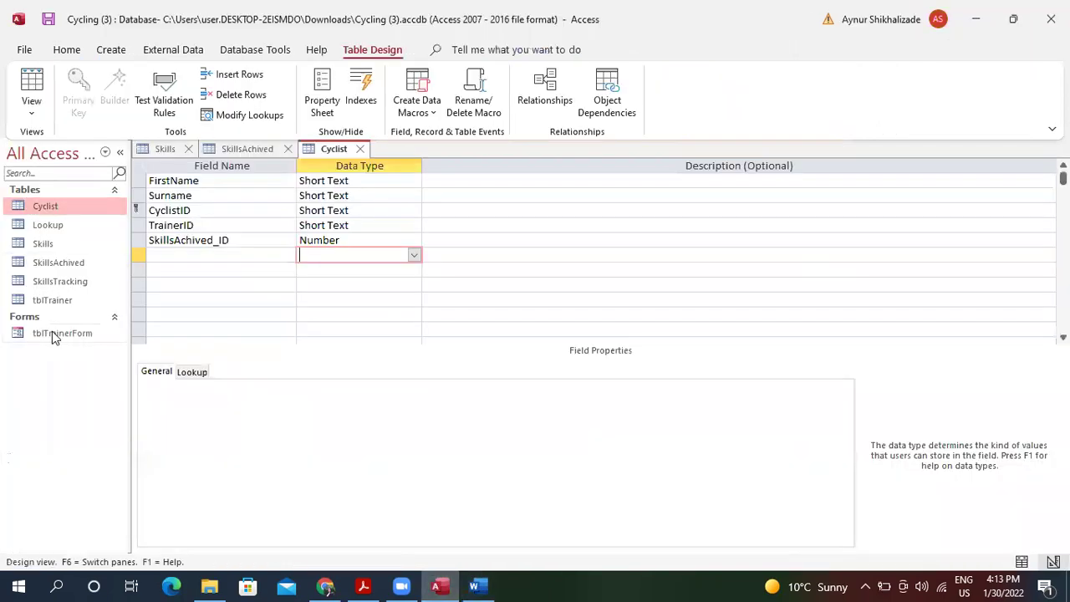
pyautogui.doubleClick(75, 201)
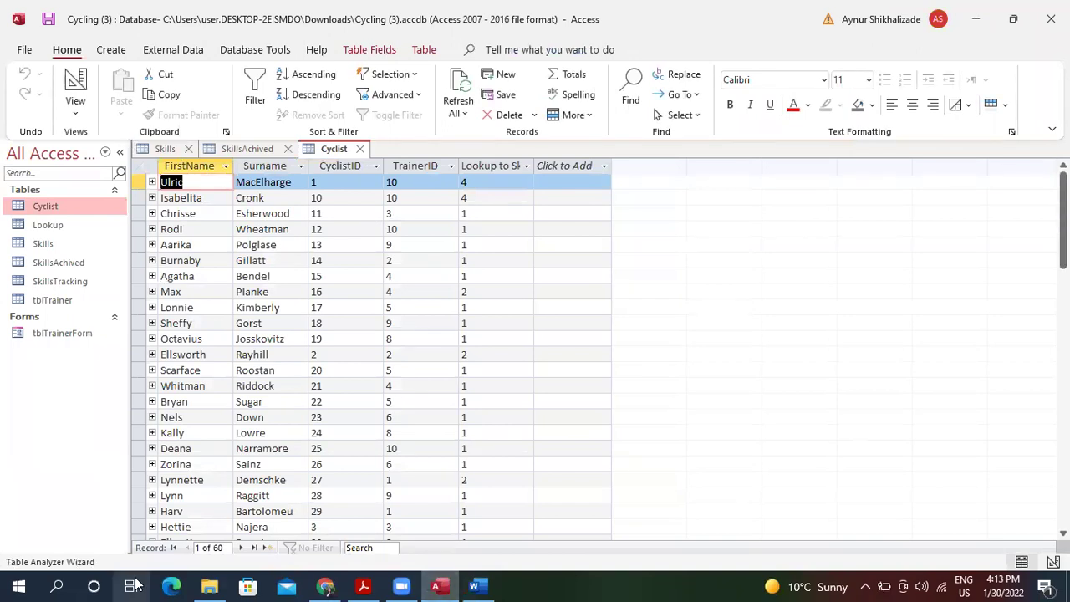
# Snip the Cyclist datasheet with its 60-record count and copy it.
pyautogui.click(63, 583)
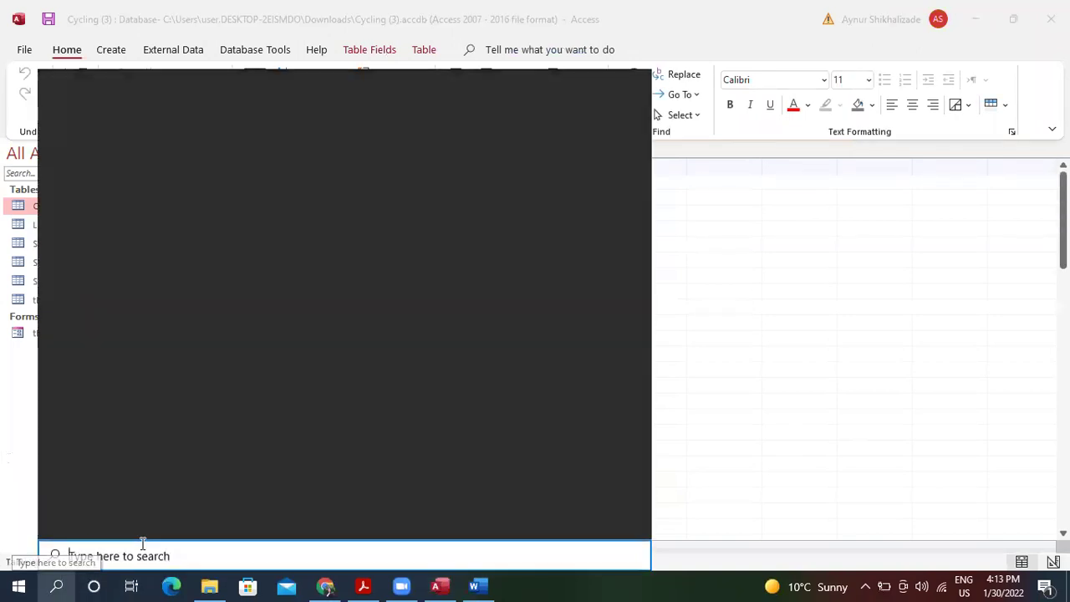
pyautogui.write('sn')
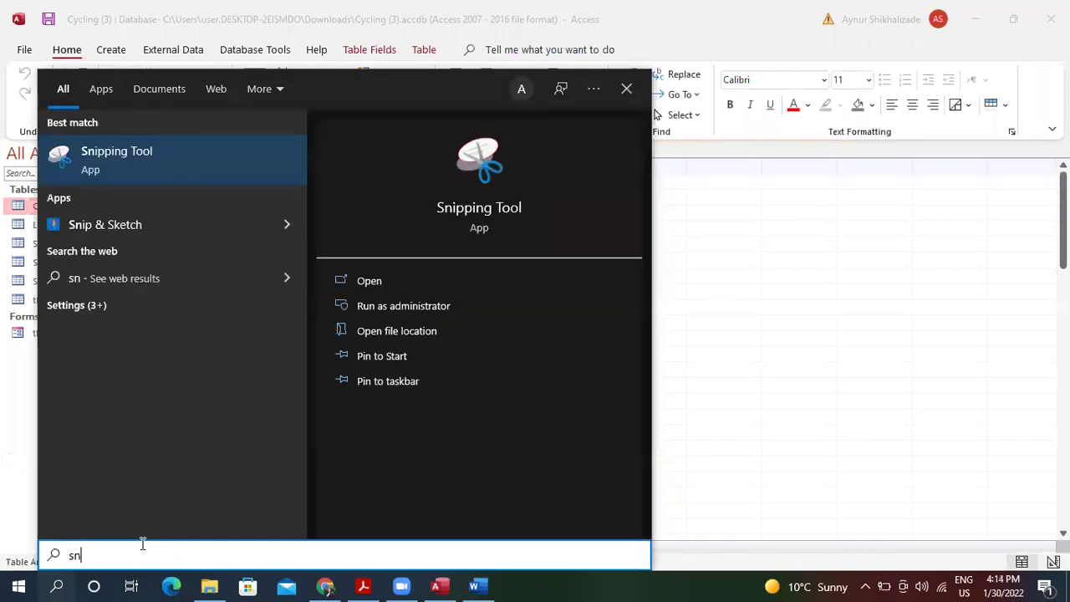
pyautogui.press('Return')
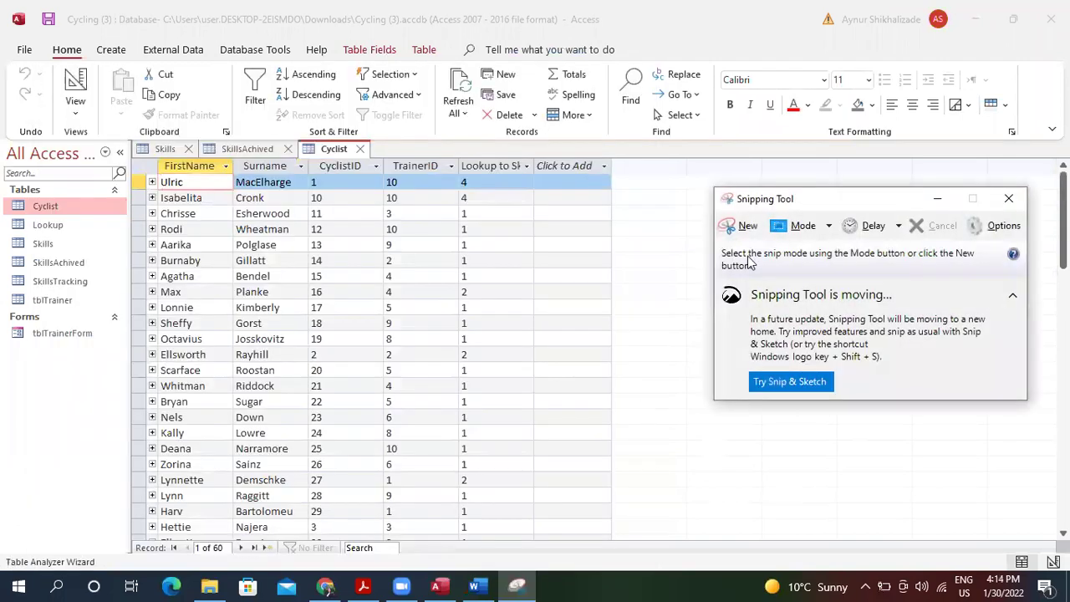
pyautogui.click(741, 227)
pyautogui.moveTo(121, 145); pyautogui.dragTo(543, 566)
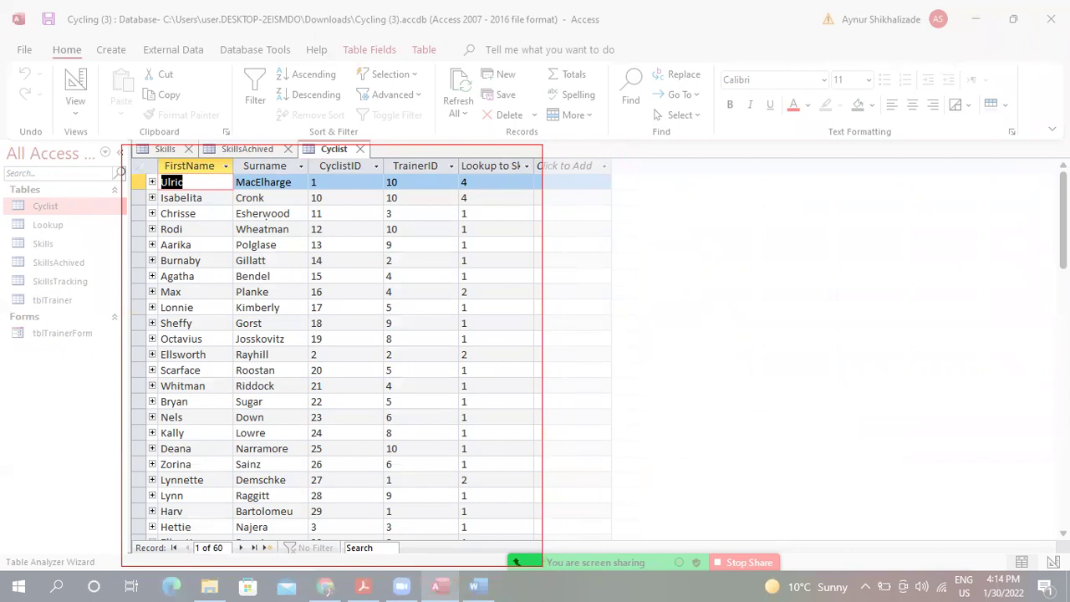
pyautogui.click(85, 32)
pyautogui.click(108, 48)
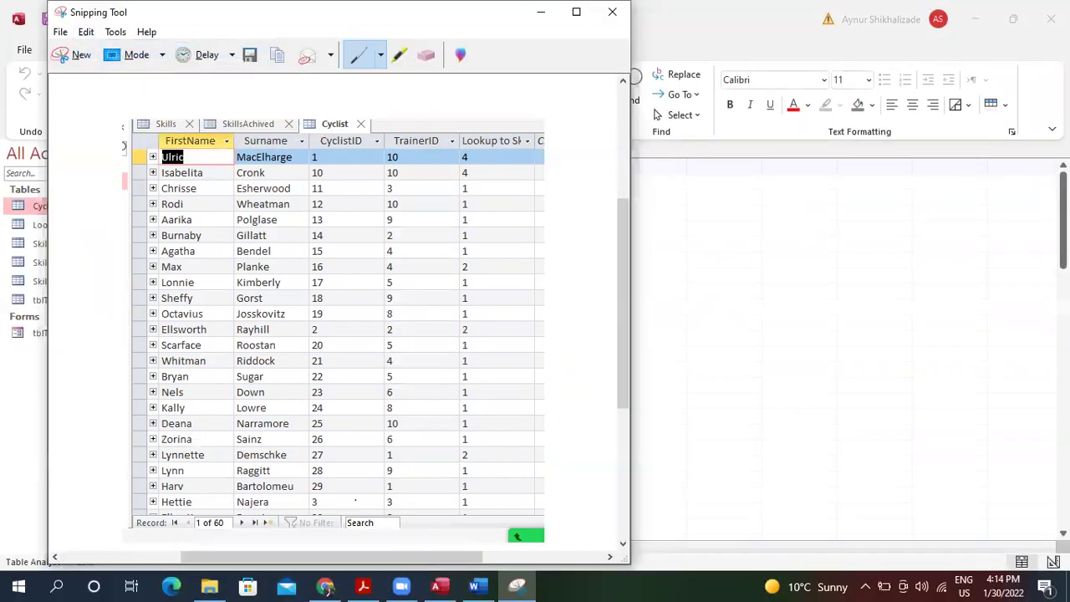
# Paste the Cyclist datasheet capture into Word's 1(e) cell and shrink it to fit.
pyautogui.click(476, 585)
pyautogui.hotkey('ctrl', 'v')
pyautogui.scroll(-5, 545, 424)
pyautogui.click(602, 433)
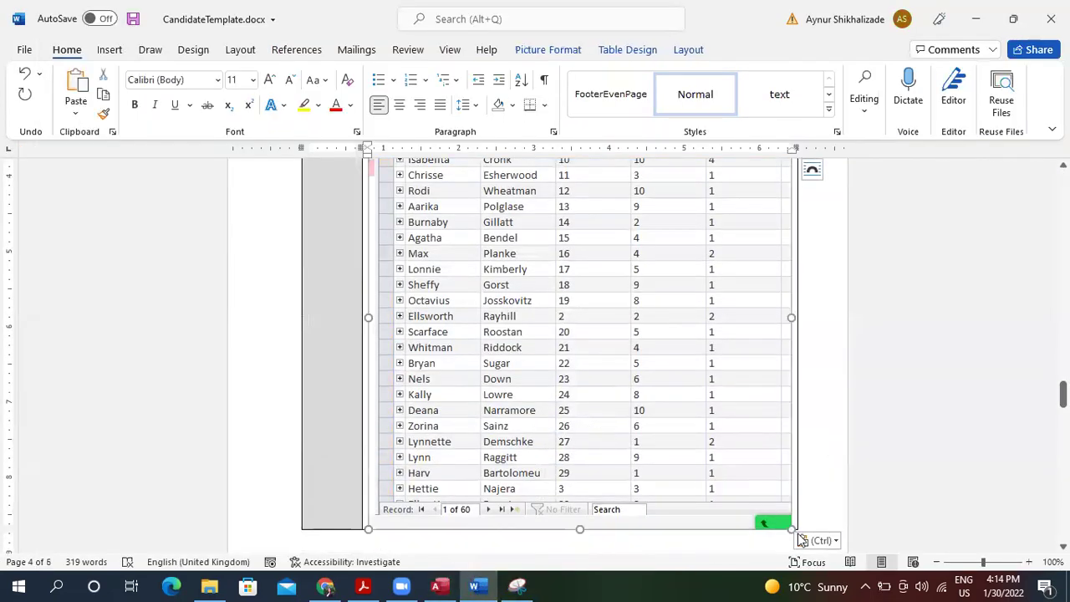
pyautogui.moveTo(790, 528); pyautogui.dragTo(649, 297)
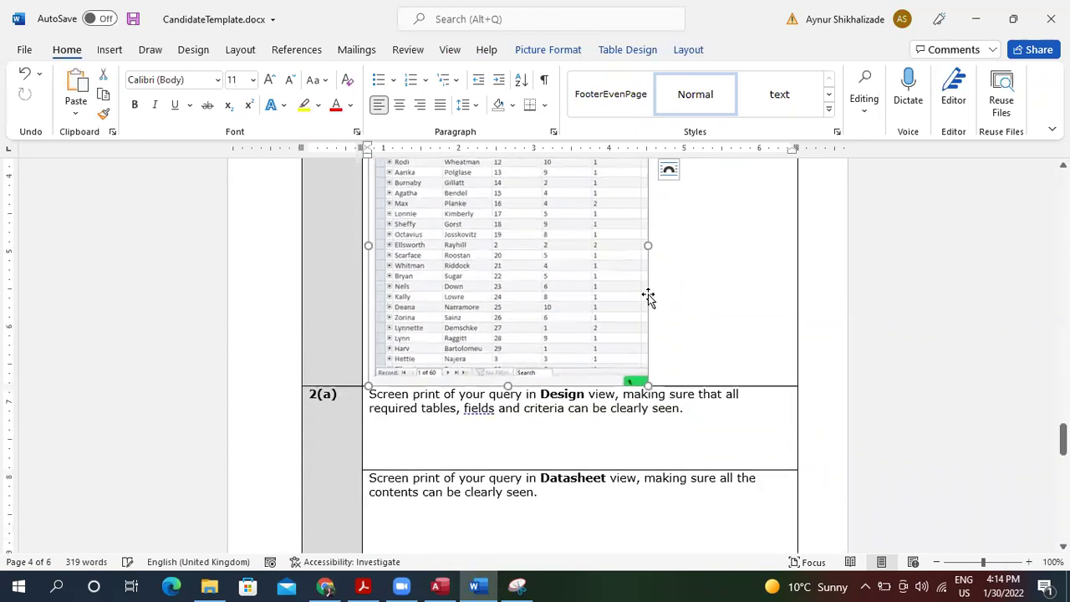
pyautogui.click(897, 352)
pyautogui.scroll(5, 896, 352)
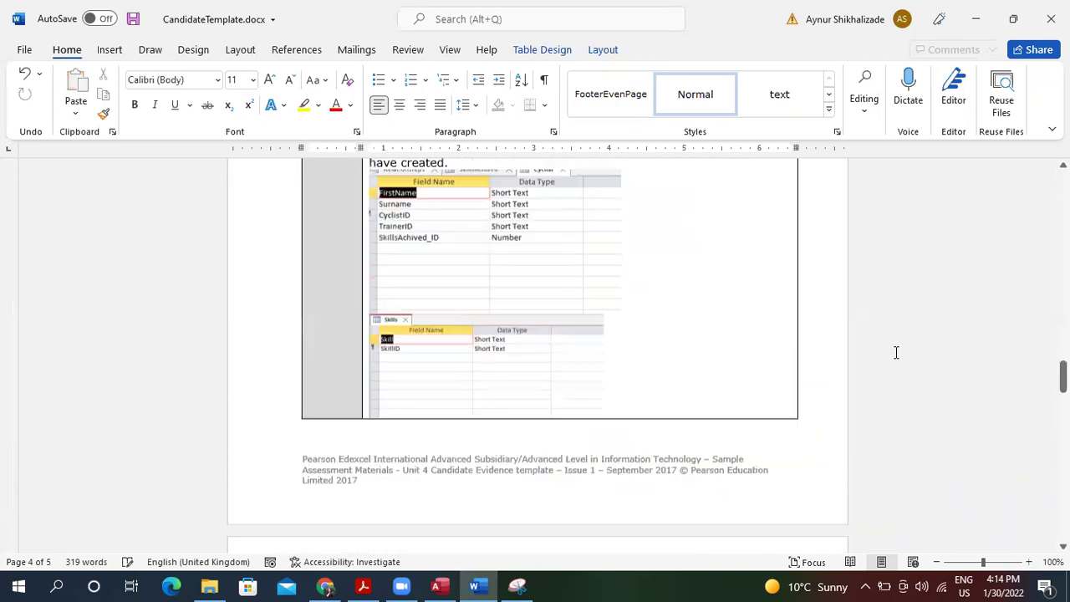
pyautogui.scroll(-10, 896, 352)
pyautogui.scroll(-3, 896, 352)
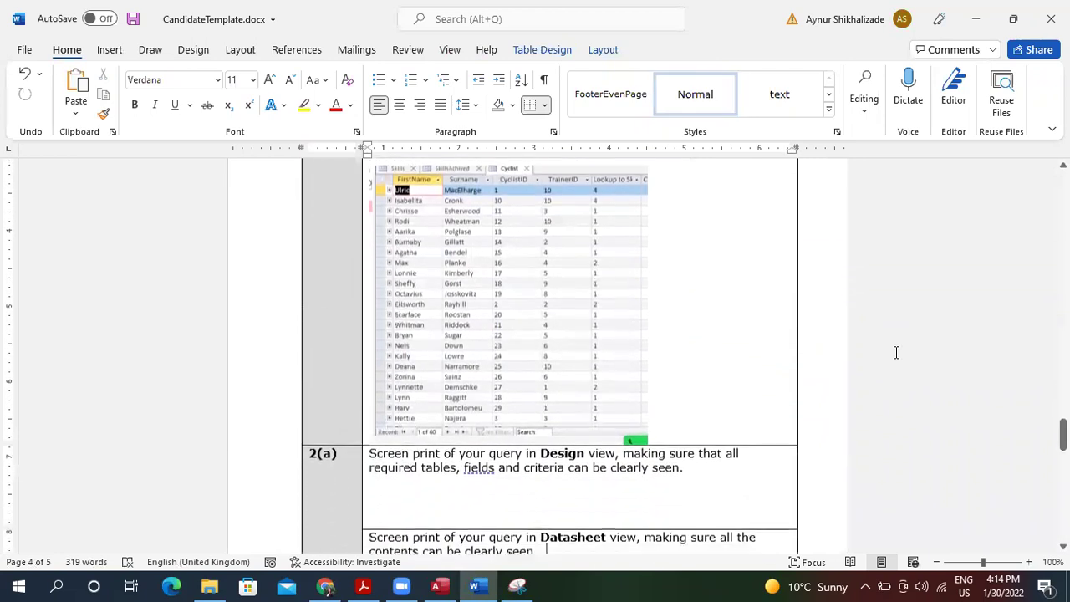
pyautogui.scroll(1, 897, 352)
pyautogui.scroll(1, 897, 352)
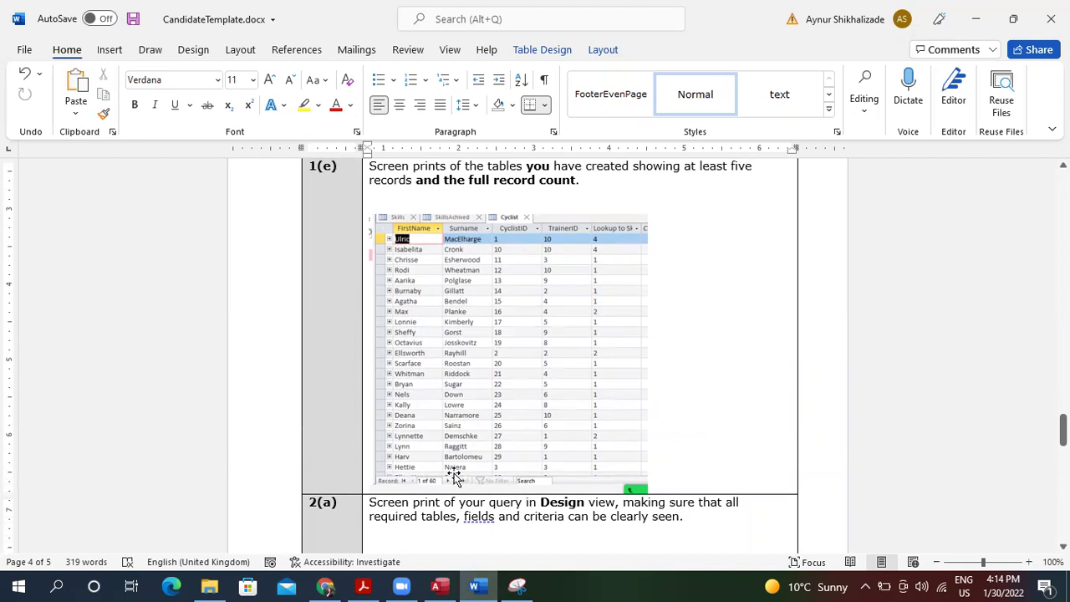
# Place the caret under the 2(a) prompt, minimize Word, and close Snipping Tool unsaved.
pyautogui.click(427, 532)
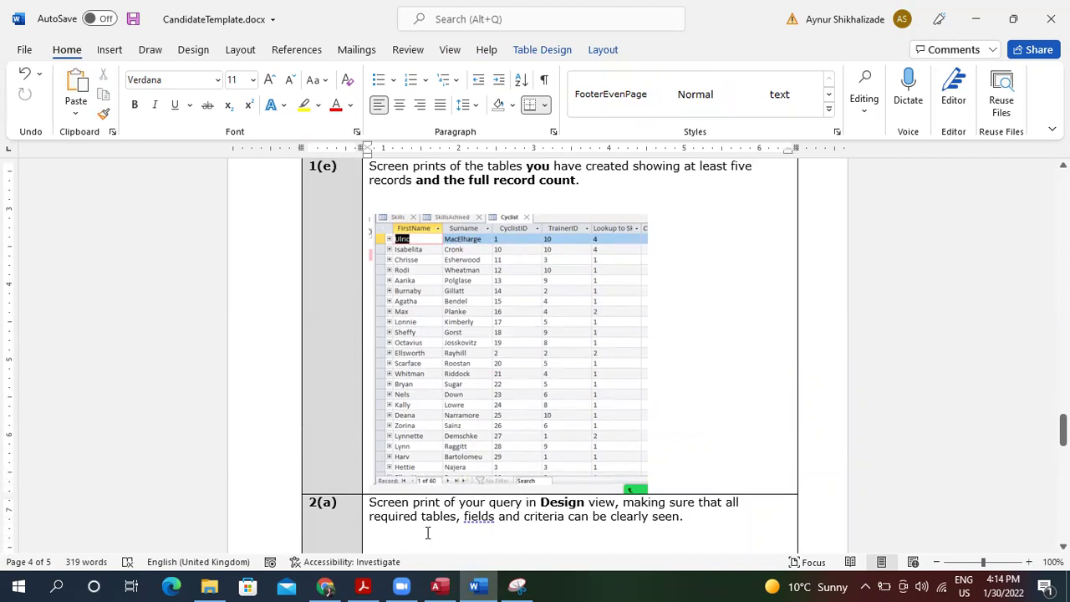
pyautogui.press('Down')
pyautogui.press('Down')
pyautogui.press('Down')
pyautogui.press('Down')
pyautogui.press('Down')
pyautogui.press('Down')
pyautogui.press('Down')
pyautogui.press('Down')
pyautogui.press('Down')
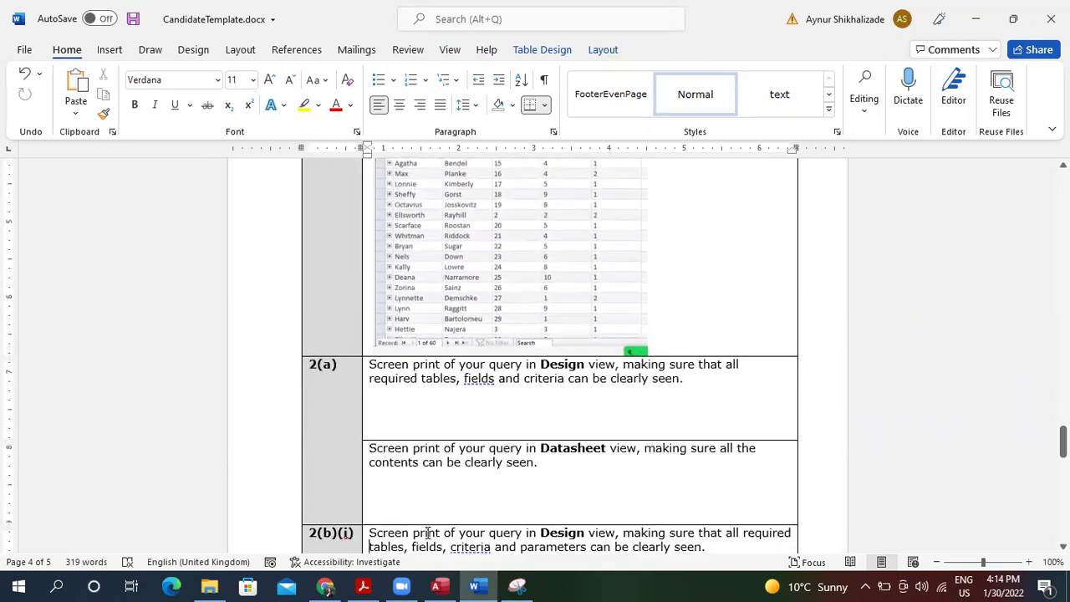
pyautogui.click(975, 19)
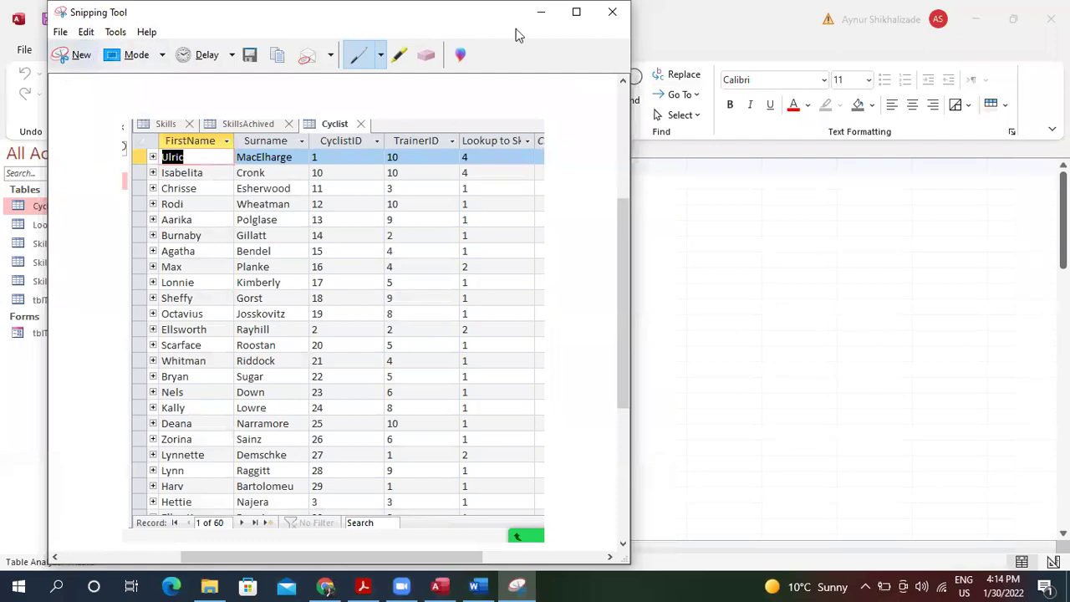
pyautogui.click(613, 12)
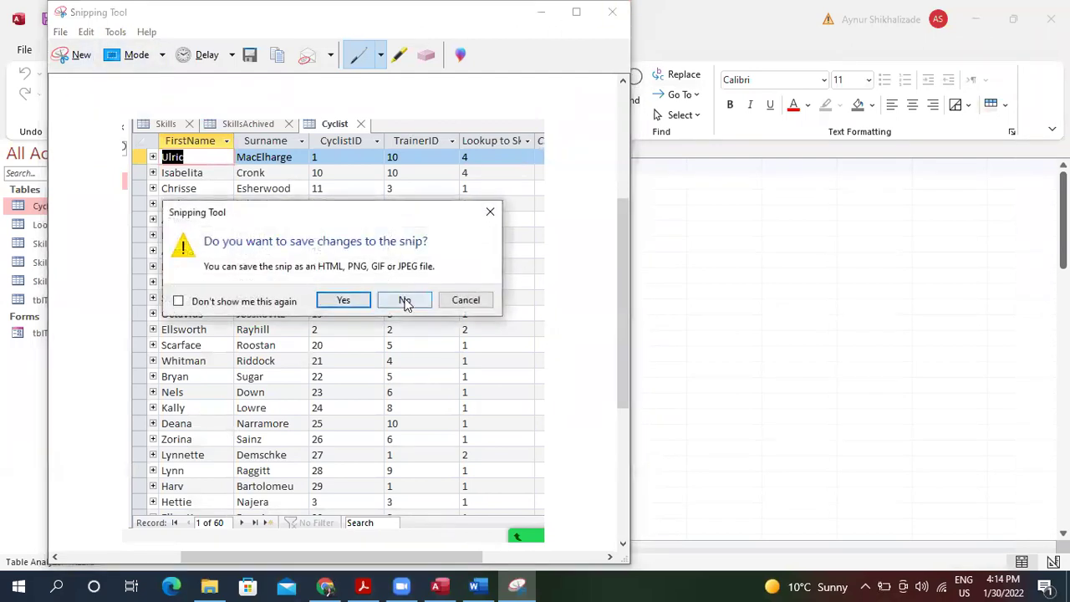
pyautogui.click(407, 300)
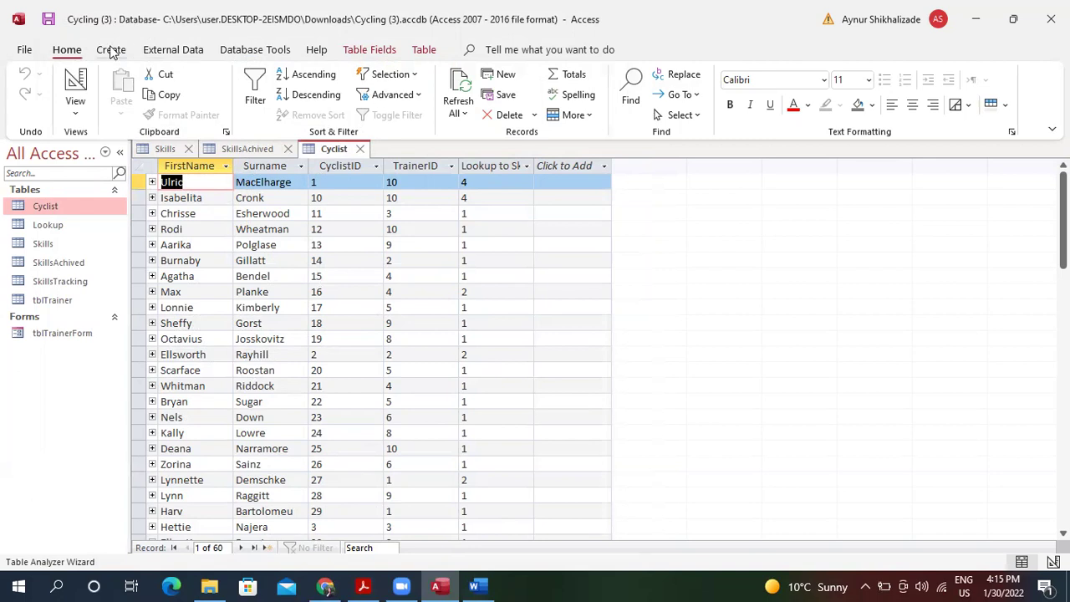
# Start the Simple Query Wizard and add TrainerName from tblTrainer.
pyautogui.click(112, 51)
pyautogui.click(213, 82)
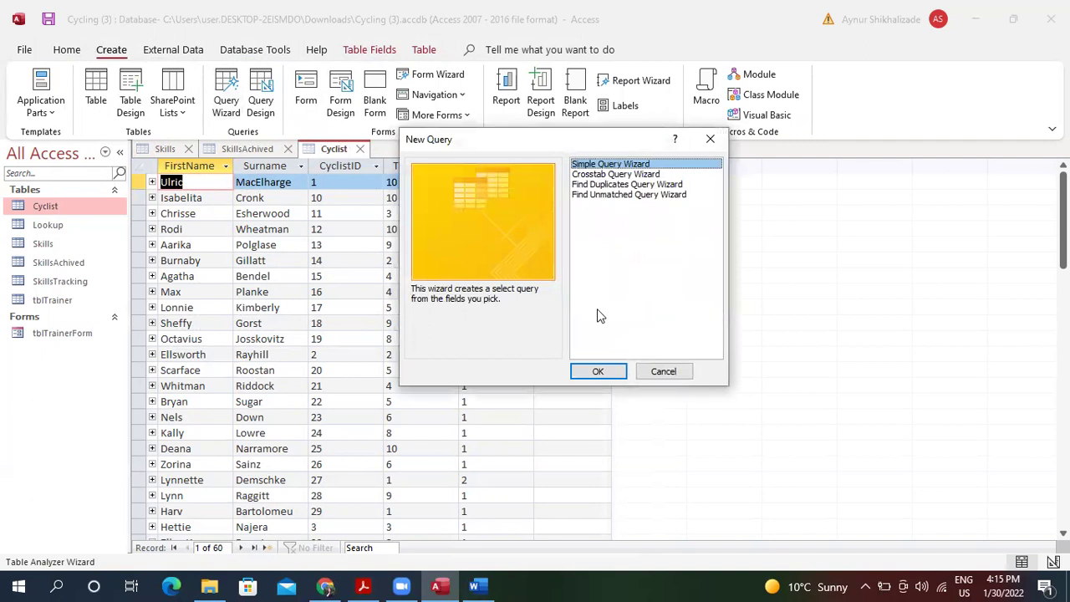
pyautogui.click(598, 373)
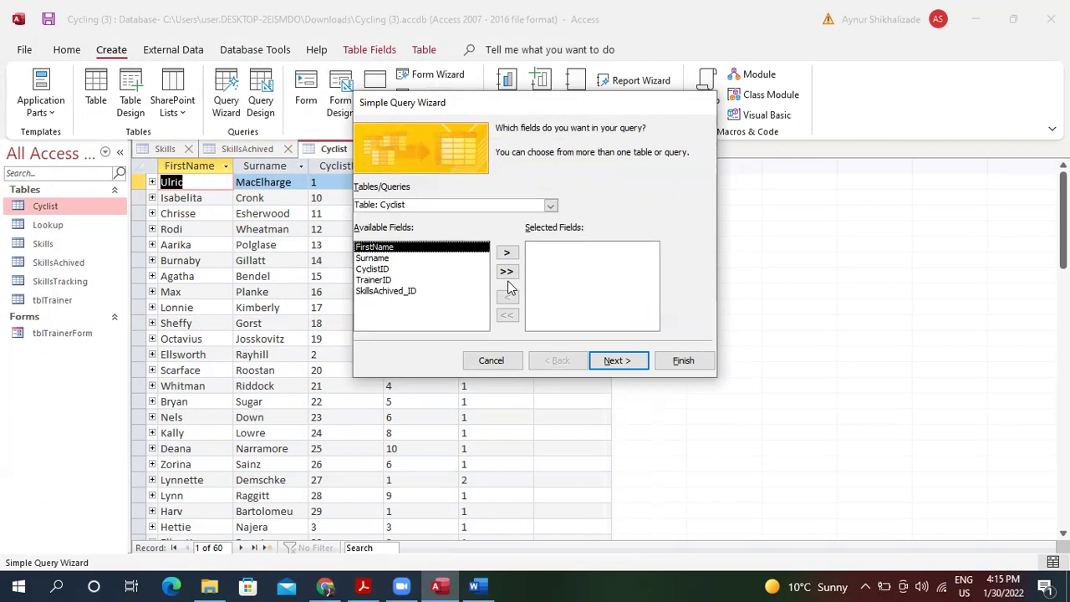
pyautogui.click(550, 205)
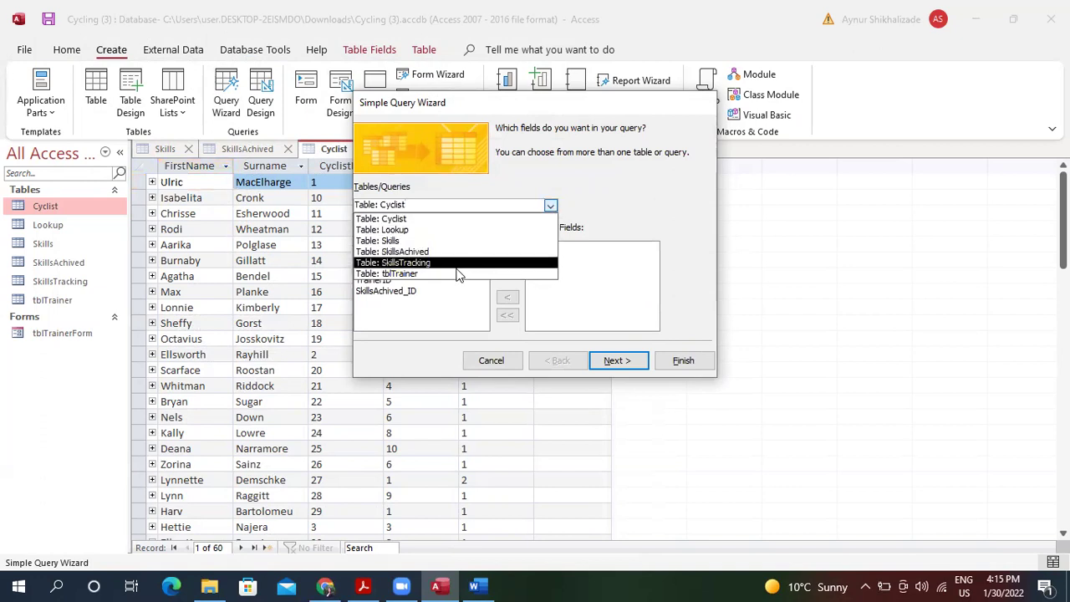
pyautogui.click(458, 275)
pyautogui.click(474, 259)
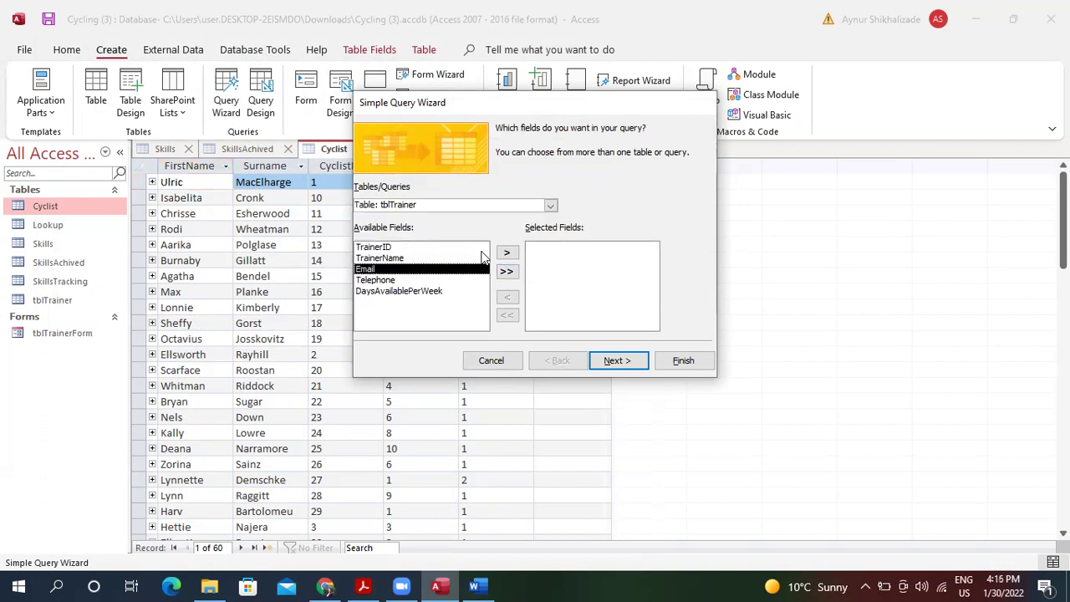
pyautogui.click(506, 252)
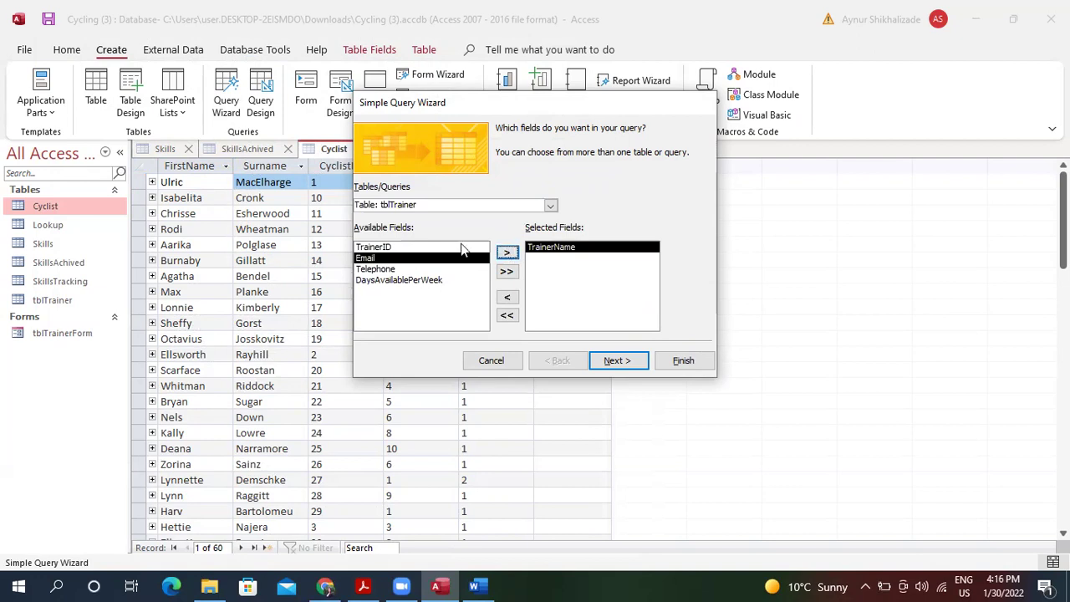
# Add FirstName from Cyclist and LevelAchieved from SkillsAchived, then finish as a detail query.
pyautogui.click(550, 206)
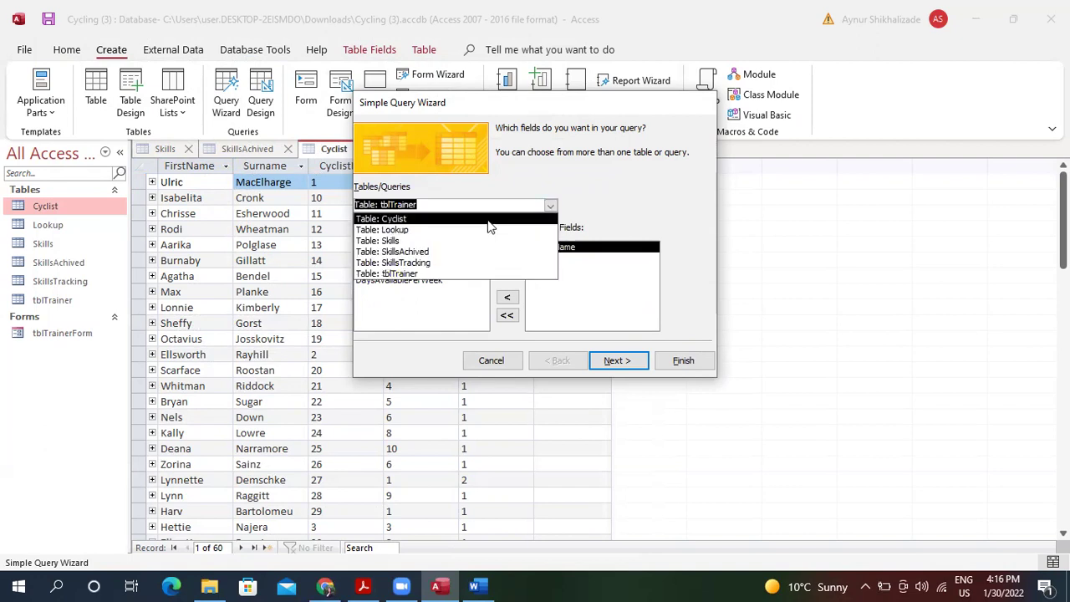
pyautogui.click(492, 219)
pyautogui.click(507, 253)
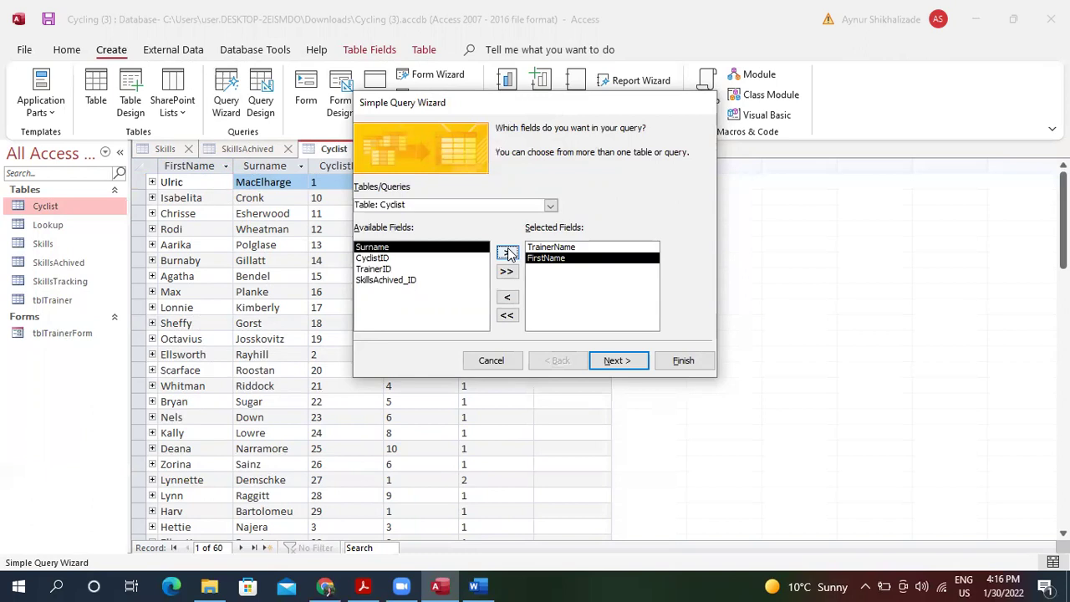
pyautogui.click(550, 206)
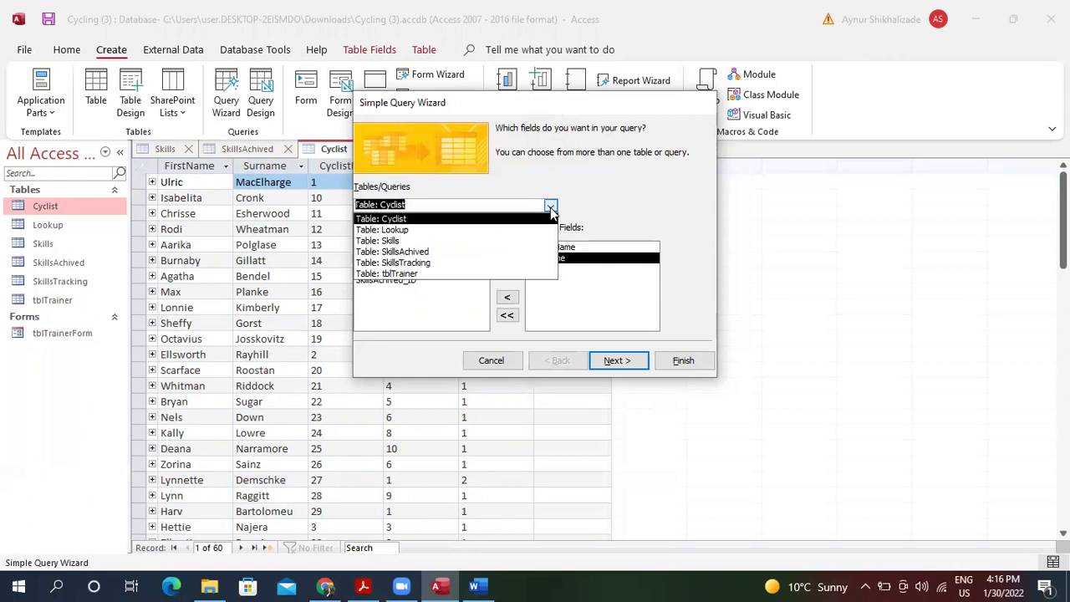
pyautogui.click(458, 252)
pyautogui.click(441, 258)
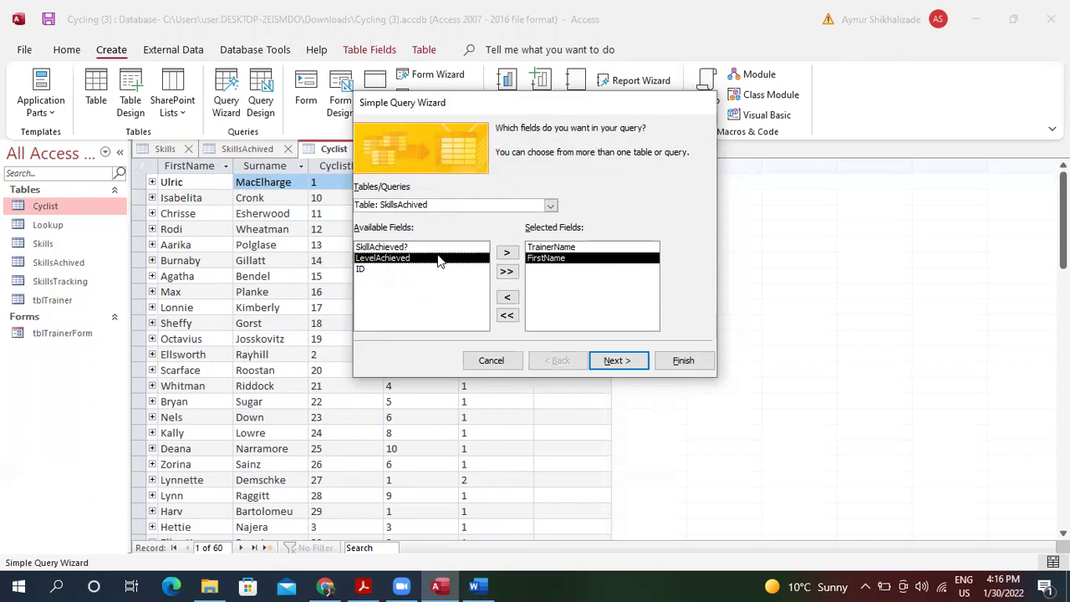
pyautogui.click(506, 254)
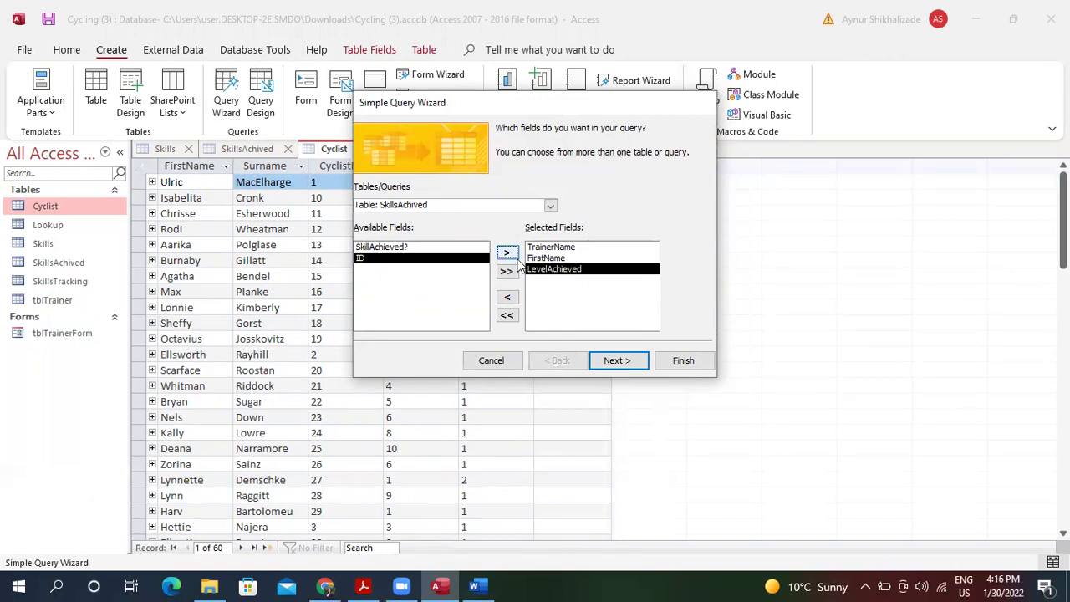
pyautogui.click(618, 362)
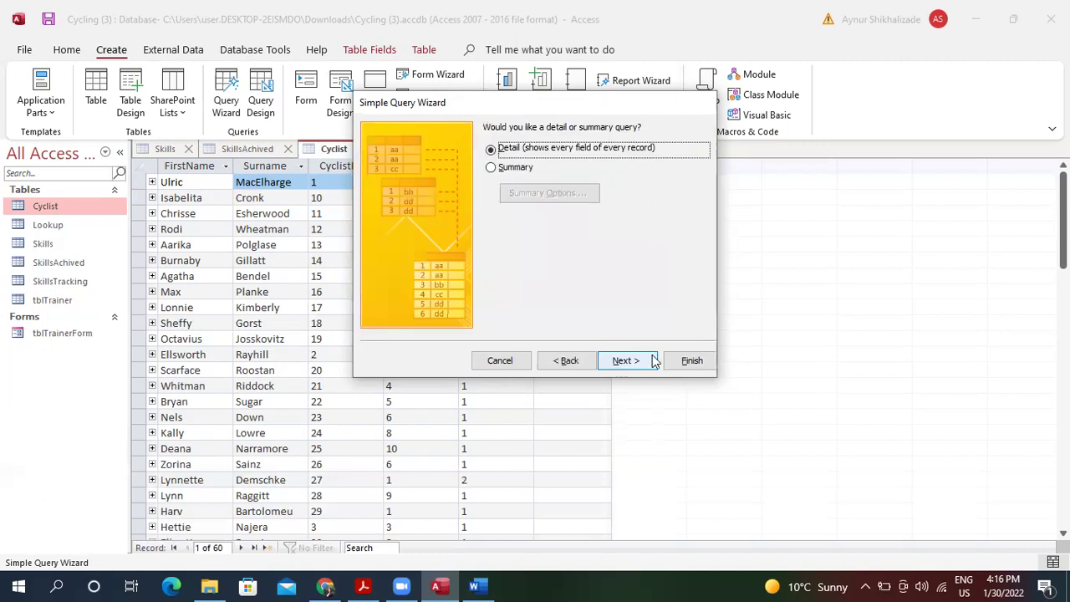
pyautogui.click(689, 362)
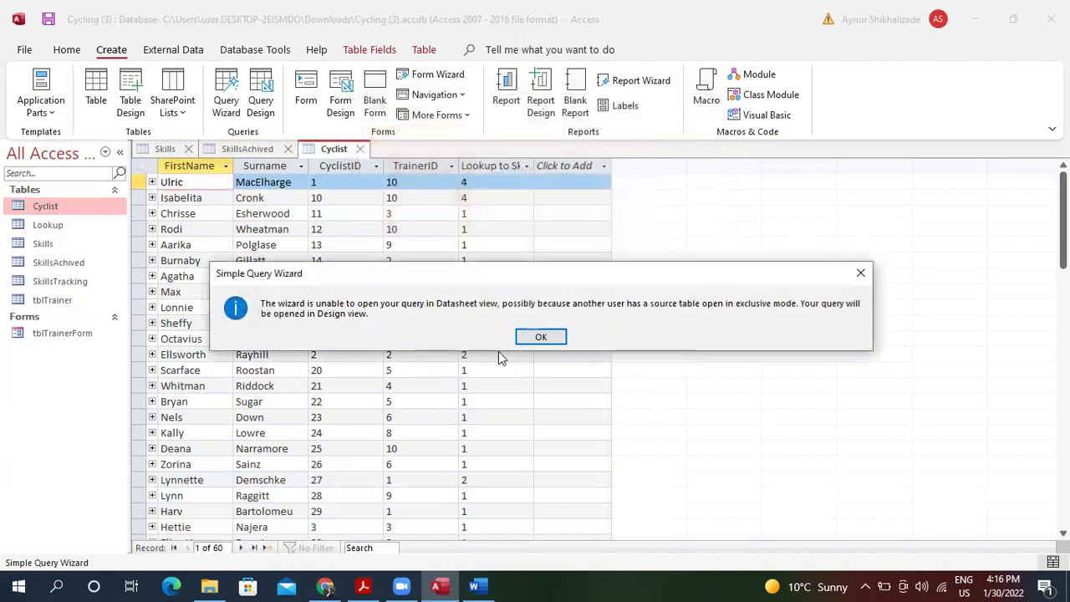
# Open the query design and set the LevelAchieved criterion to "Advanced".
pyautogui.click(541, 336)
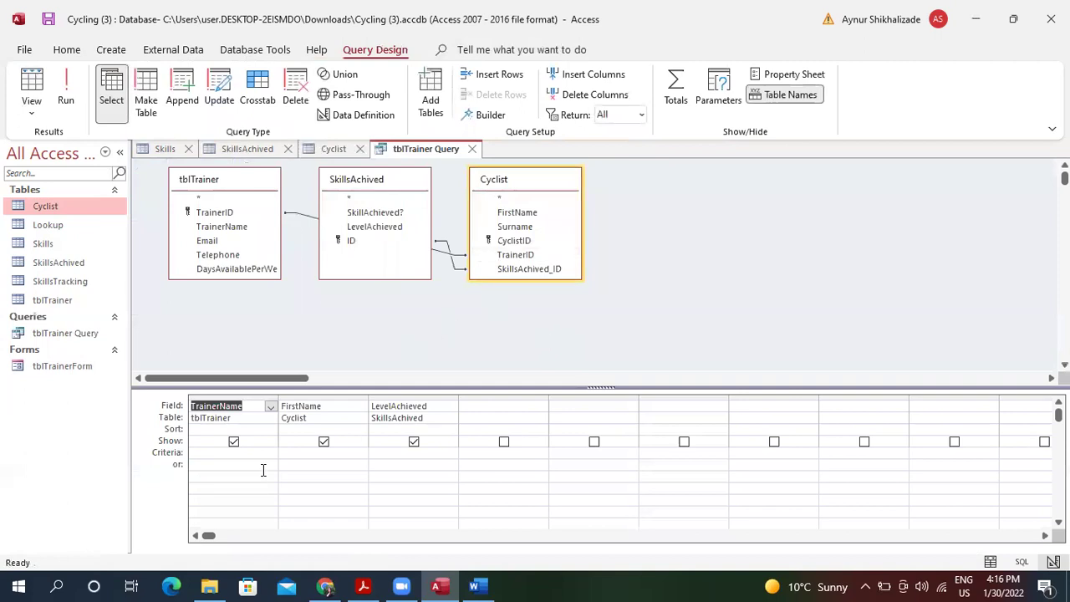
pyautogui.click(379, 453)
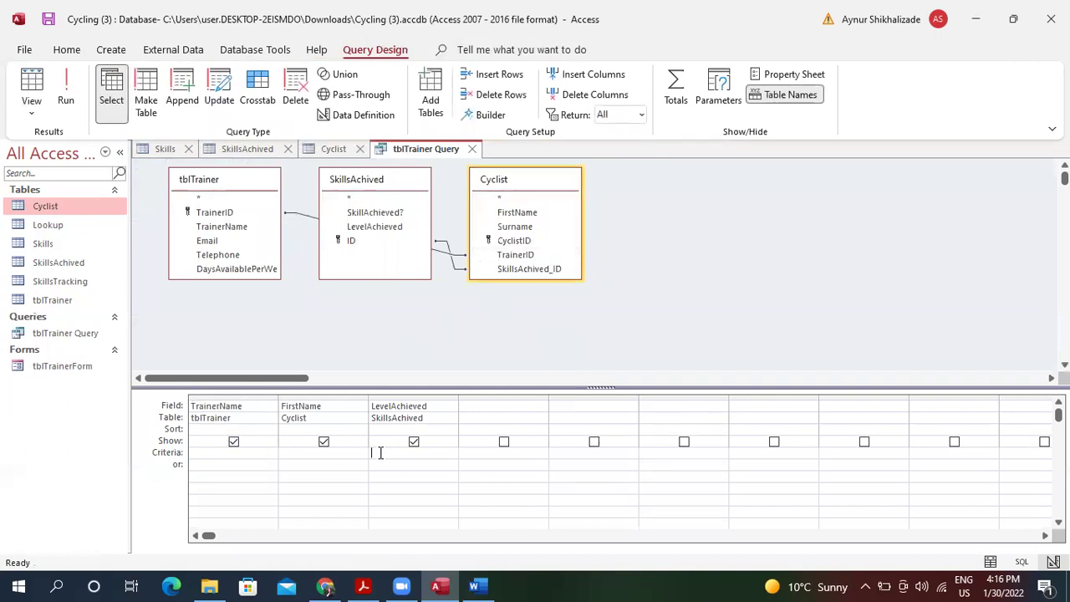
pyautogui.write('Advanced')
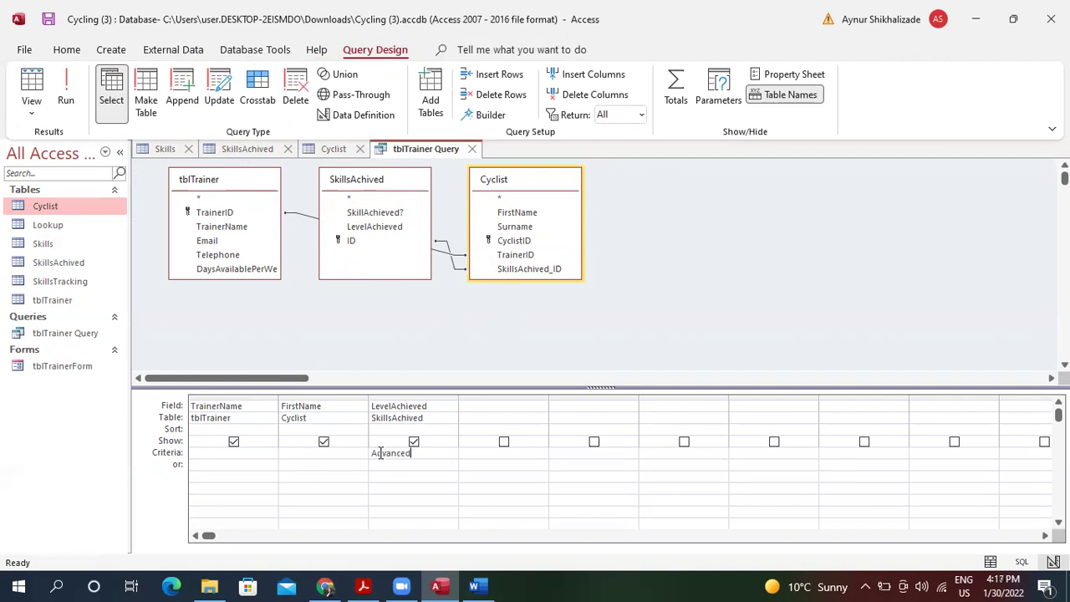
pyautogui.press('Tab')
# Set the TrainerName criterion to the prompt [Please enter trainer name].
pyautogui.click(198, 452)
pyautogui.write('[Please anter')
pyautogui.press('BackSpace')
pyautogui.press('BackSpace')
pyautogui.press('BackSpace')
pyautogui.press('BackSpace')
pyautogui.press('BackSpace')
pyautogui.press('BackSpace')
pyautogui.write('enter')
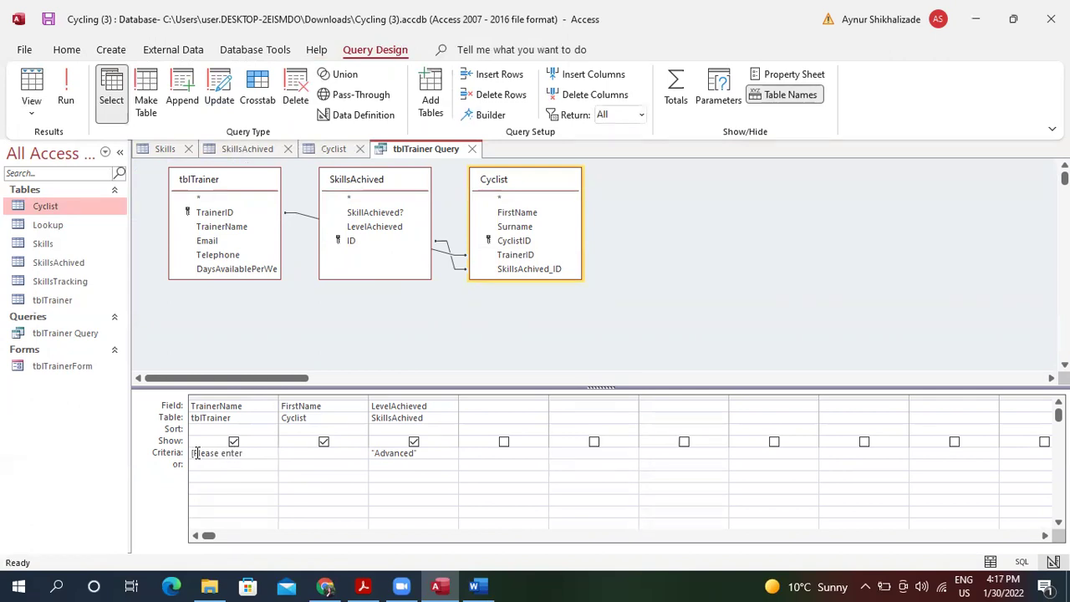
pyautogui.write(' tr')
pyautogui.write('n')
pyautogui.press('Tab')
# Close the open Cyclist, SkillsAchived (saving changes) and Skills tables so the query can run.
pyautogui.click(31, 86)
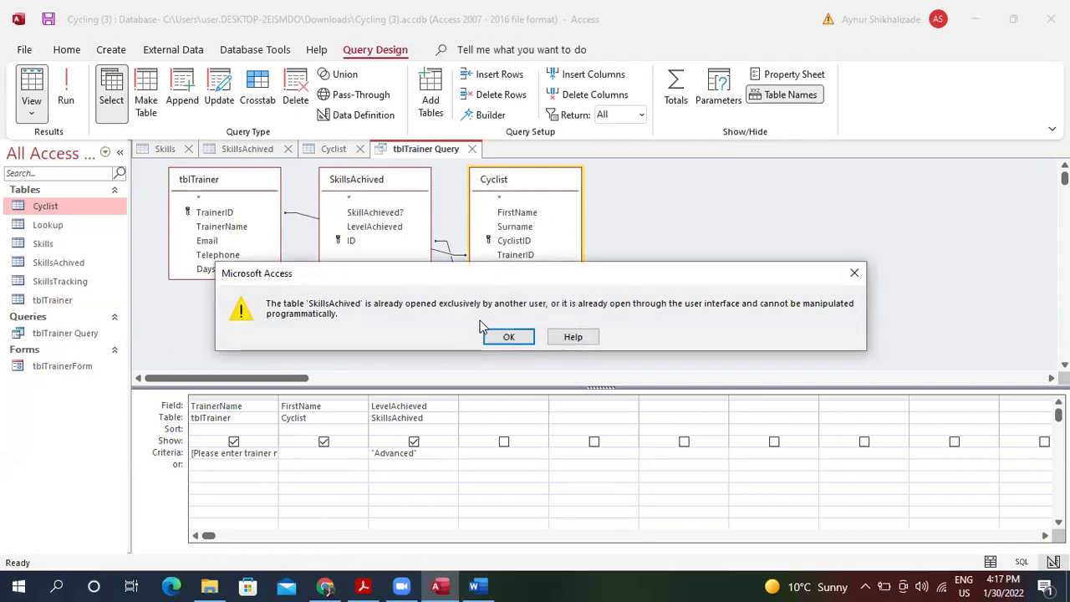
pyautogui.click(508, 336)
pyautogui.click(359, 149)
pyautogui.click(287, 149)
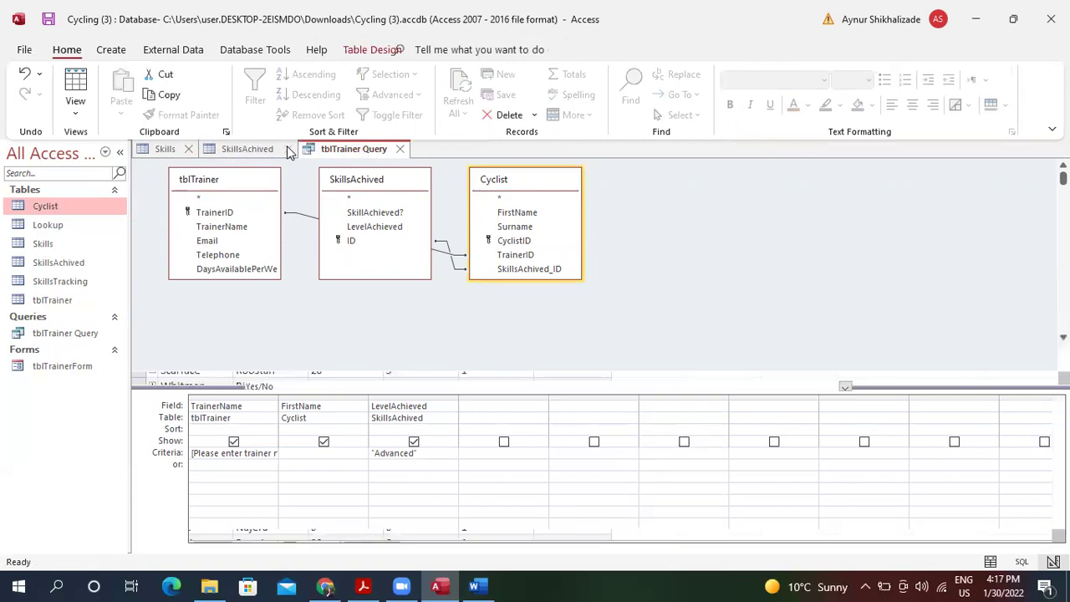
pyautogui.click(490, 338)
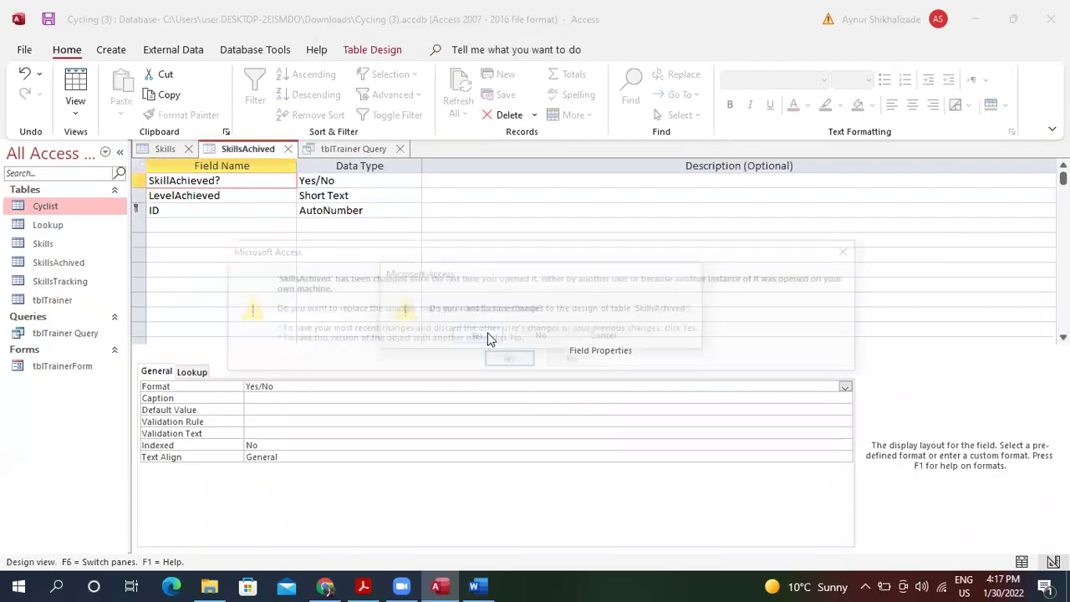
pyautogui.click(505, 361)
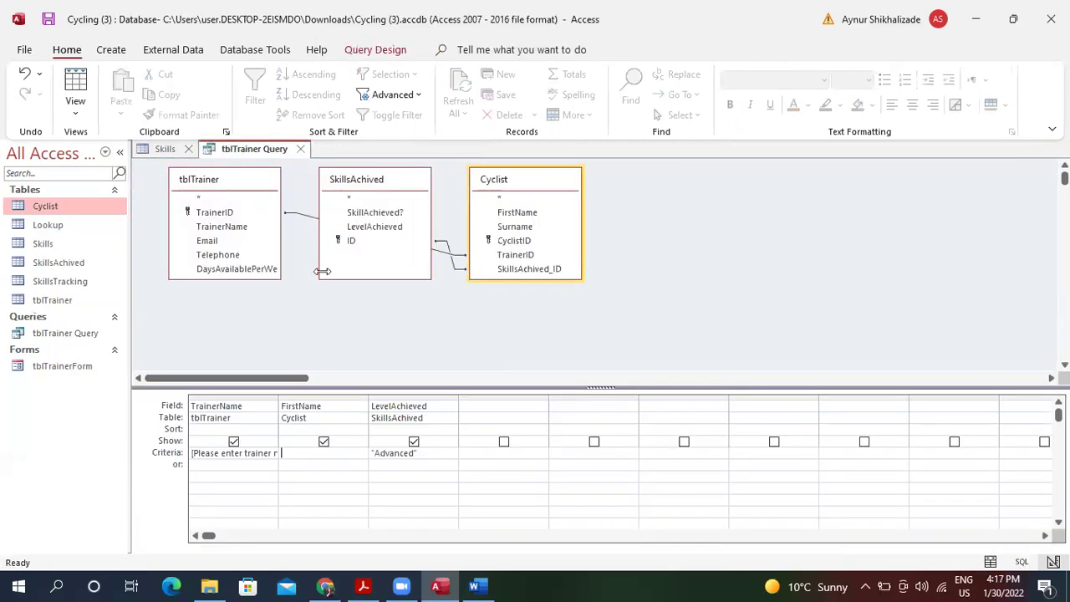
pyautogui.click(188, 149)
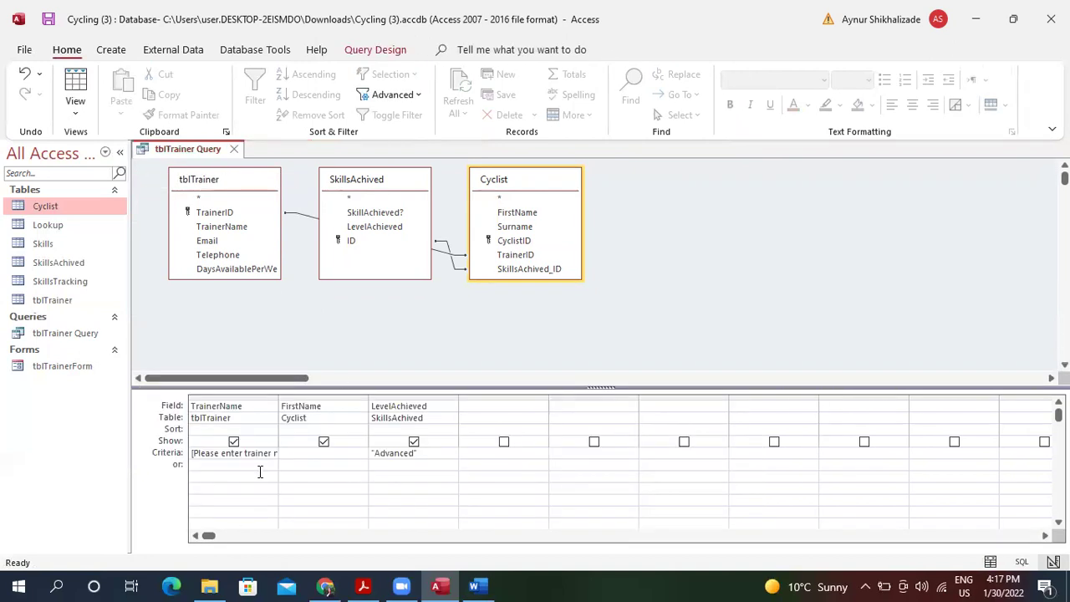
# Rerun the query, dismiss the type mismatch error, and widen the TrainerName column.
pyautogui.click(75, 84)
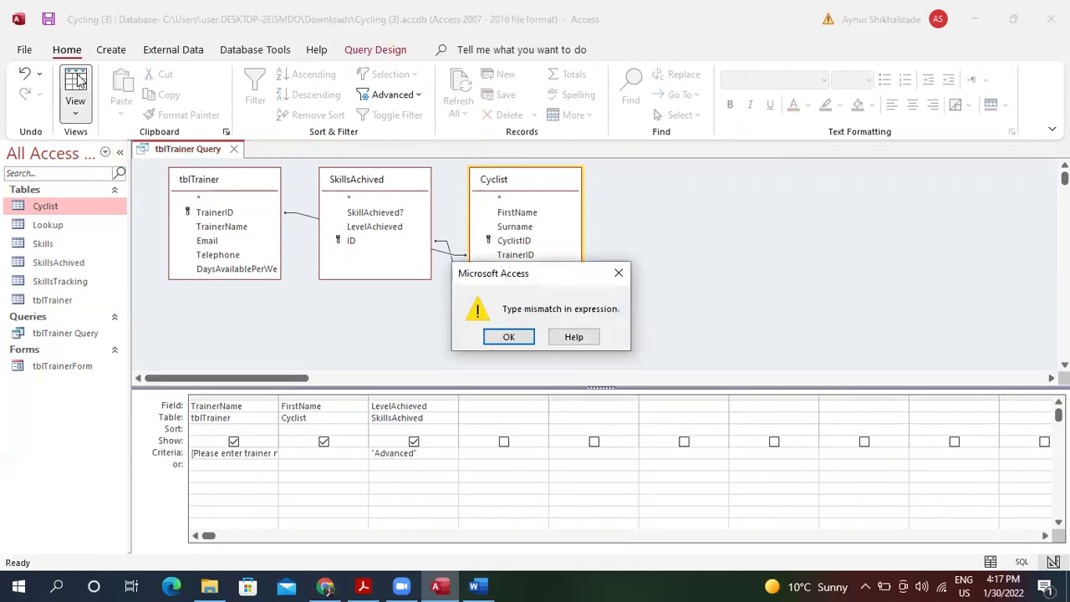
pyautogui.click(523, 336)
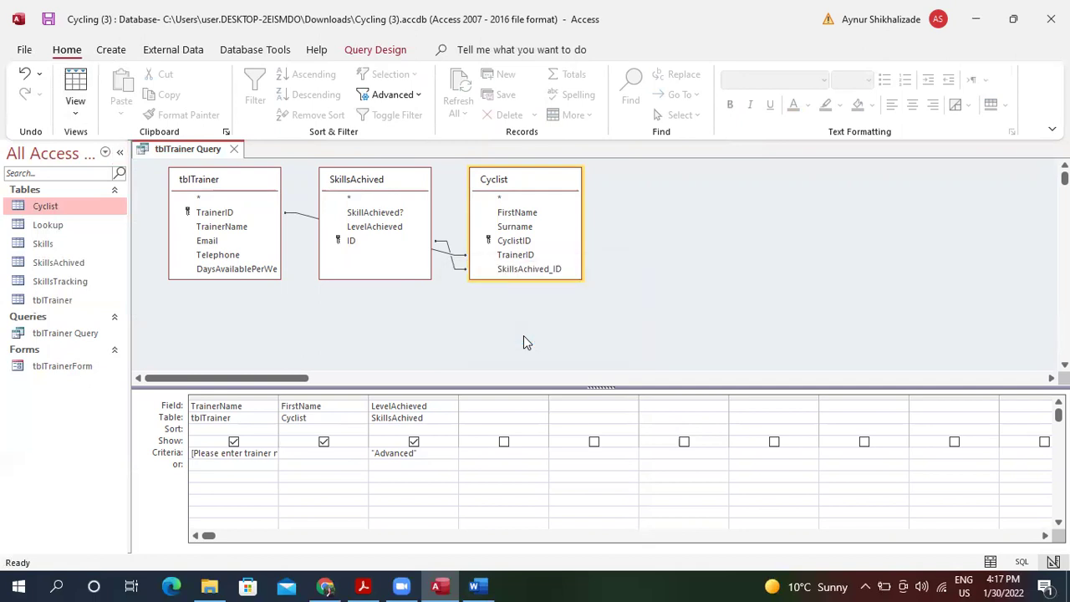
pyautogui.click(271, 453)
pyautogui.moveTo(278, 399); pyautogui.dragTo(376, 409)
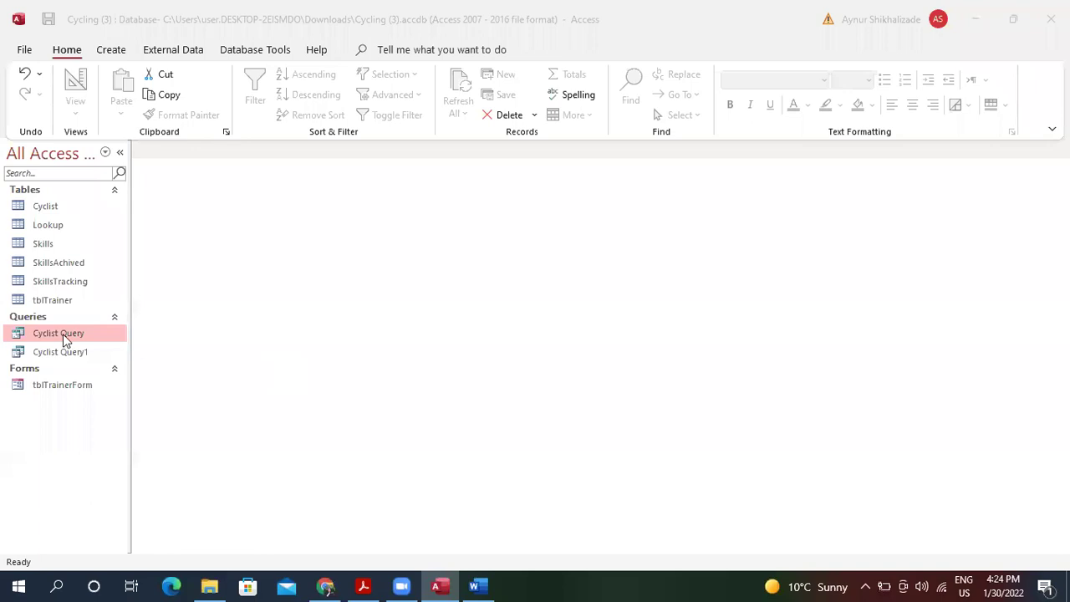
# Delete the existing Cyclist Query and Cyclist Query1.
pyautogui.rightClick(62, 337)
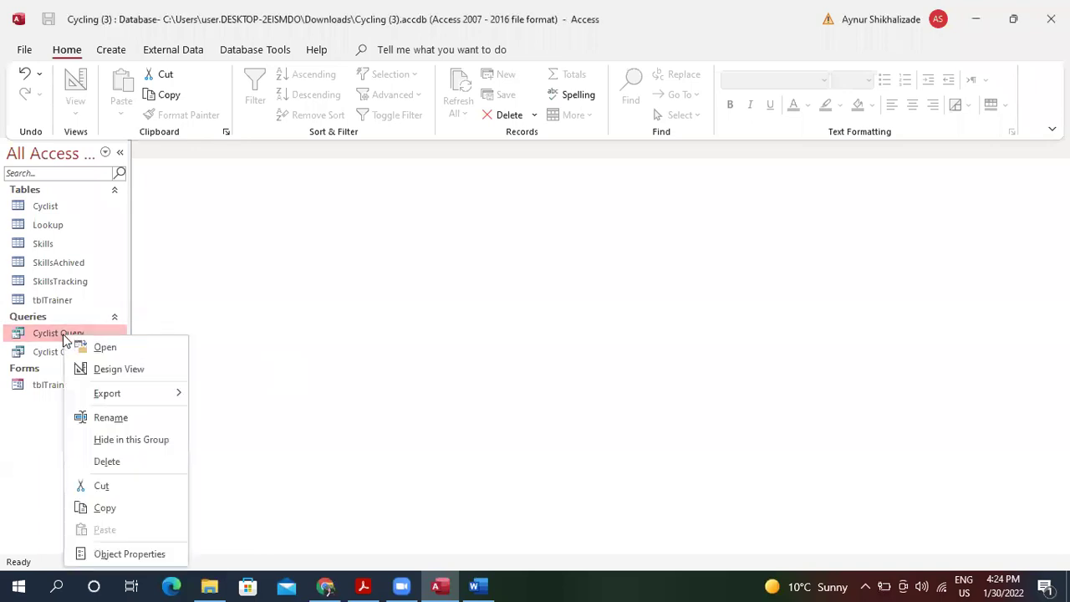
pyautogui.click(107, 463)
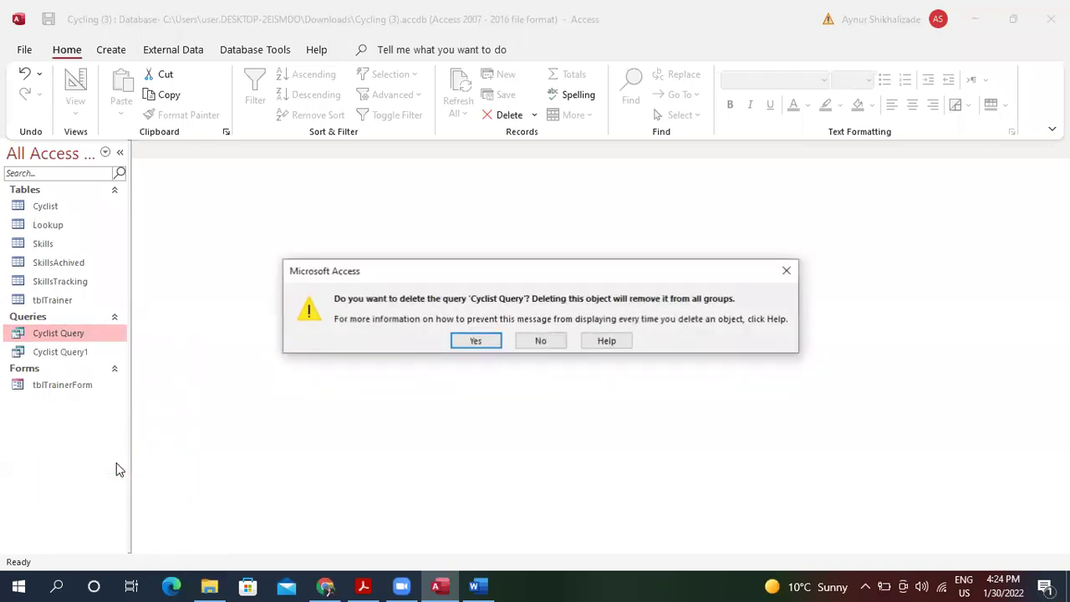
pyautogui.click(475, 341)
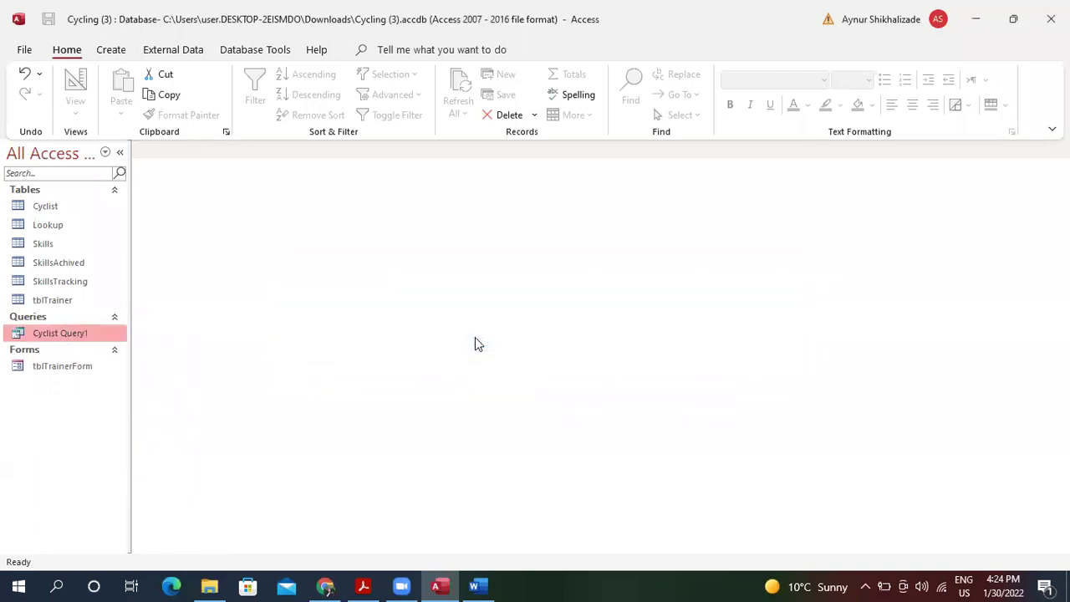
pyautogui.rightClick(96, 339)
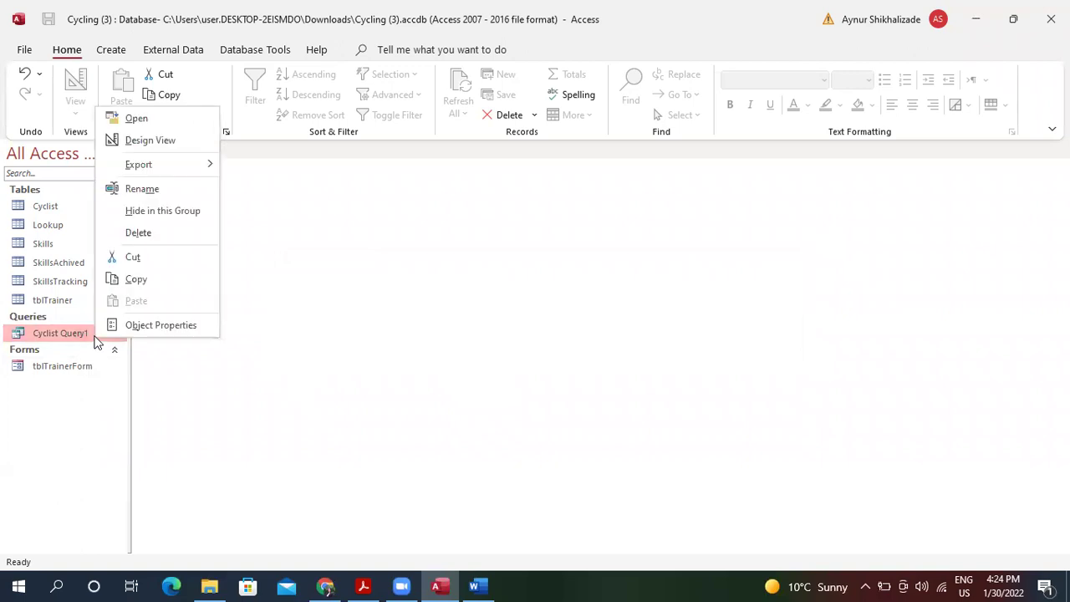
pyautogui.click(148, 236)
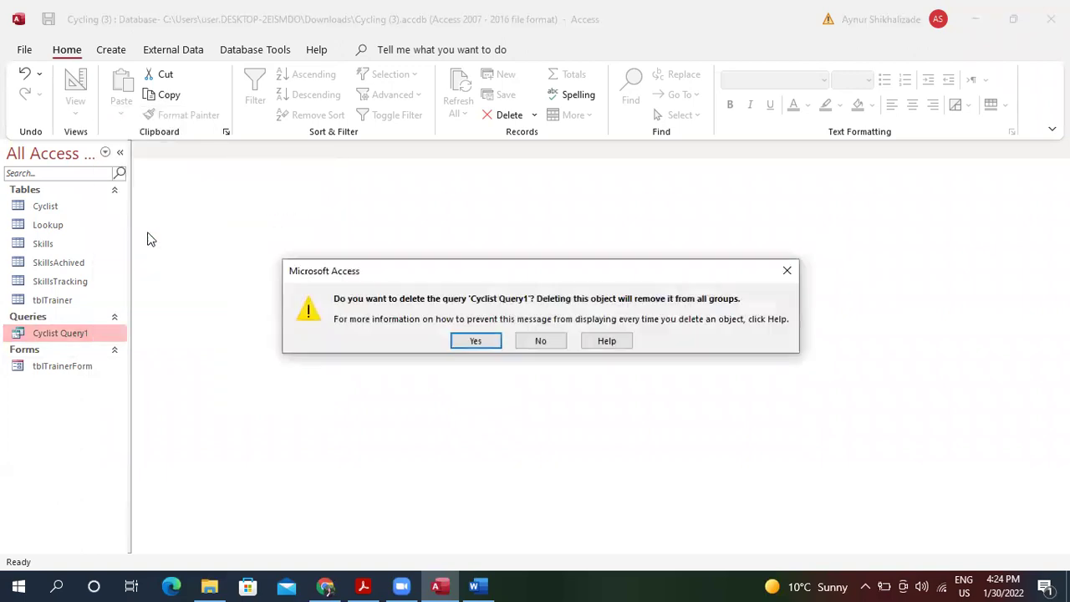
pyautogui.click(471, 341)
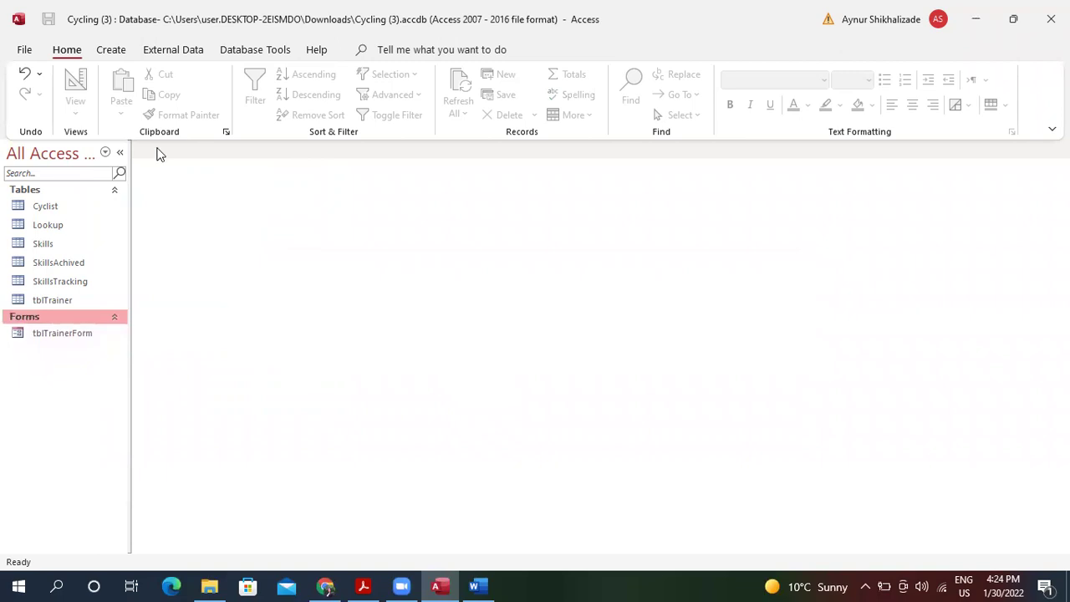
# Start the Simple Query Wizard and add FirstName, Surname, CyclistID and TrainerID.
pyautogui.click(111, 49)
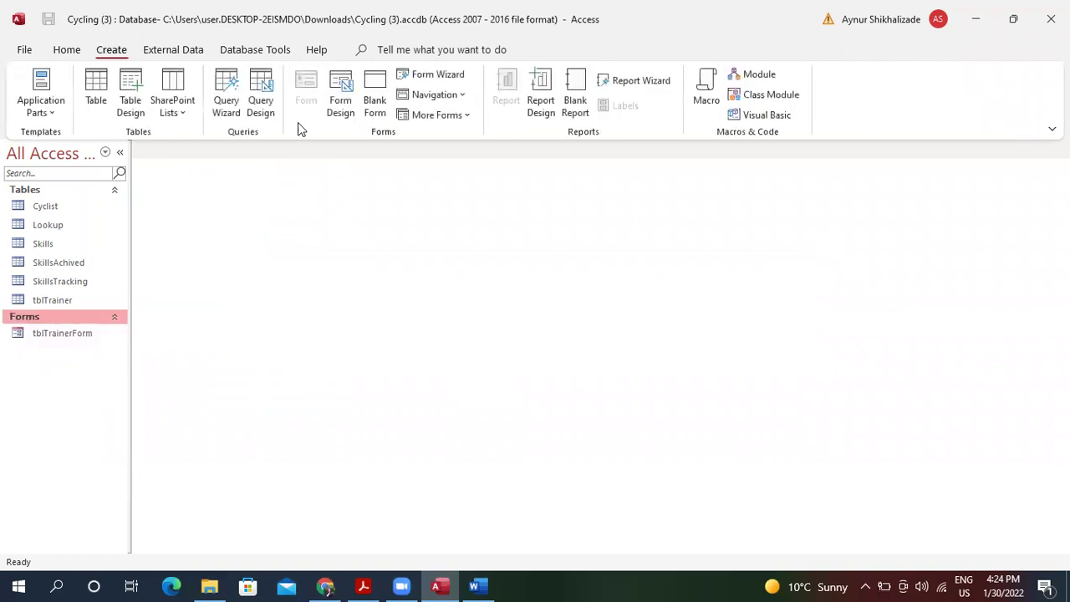
pyautogui.click(226, 94)
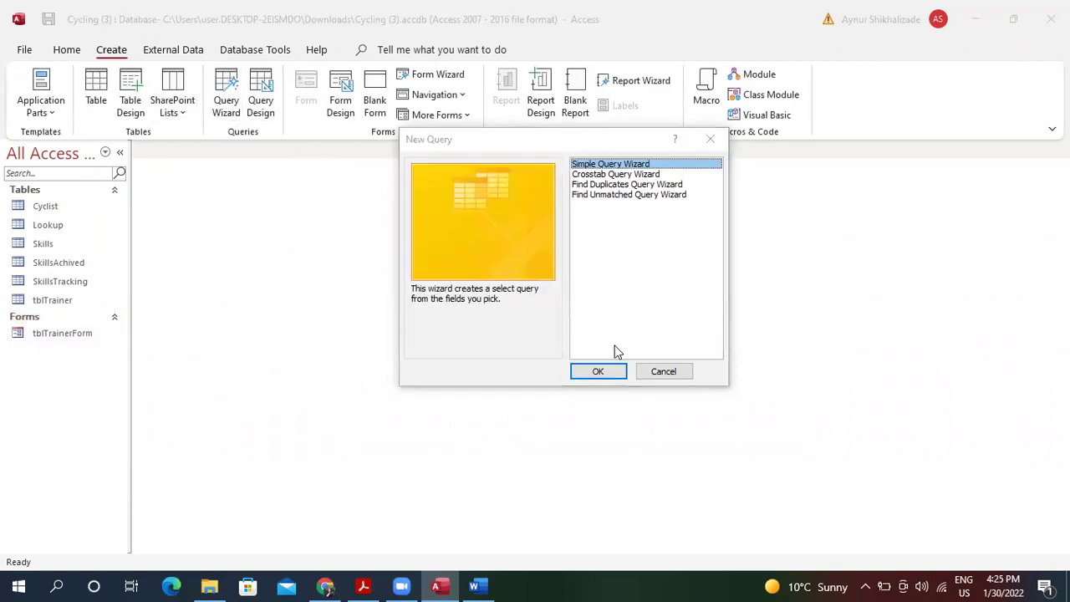
pyautogui.click(603, 373)
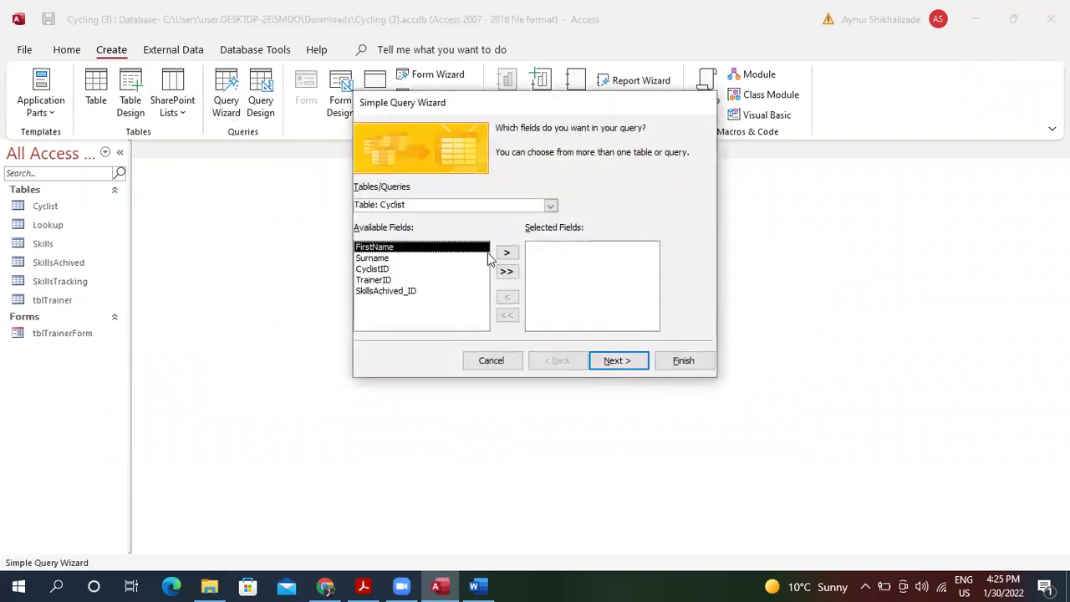
pyautogui.click(506, 256)
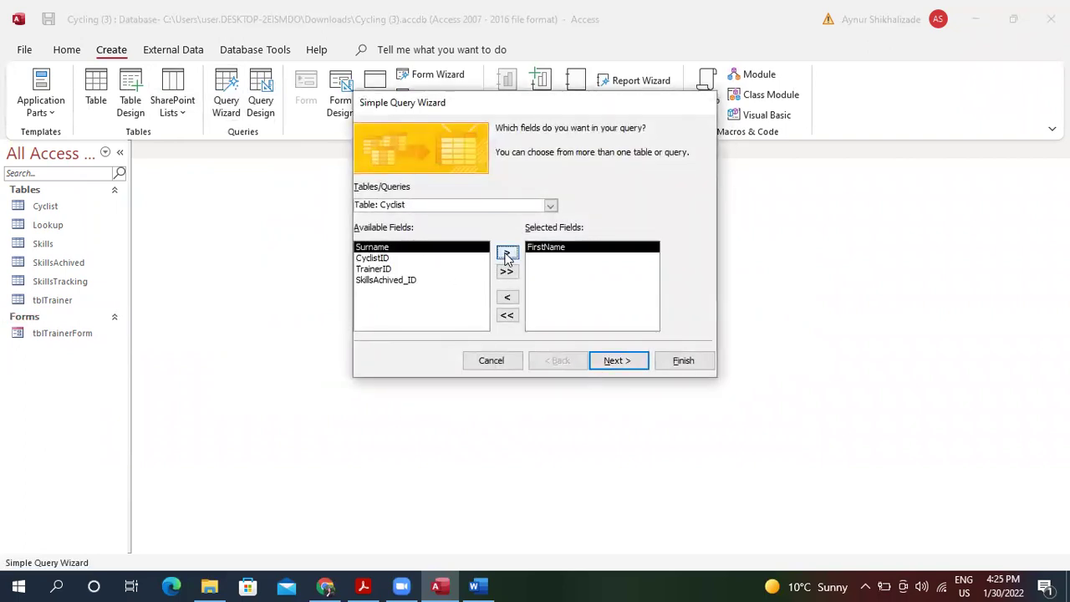
pyautogui.click(508, 255)
pyautogui.click(508, 255)
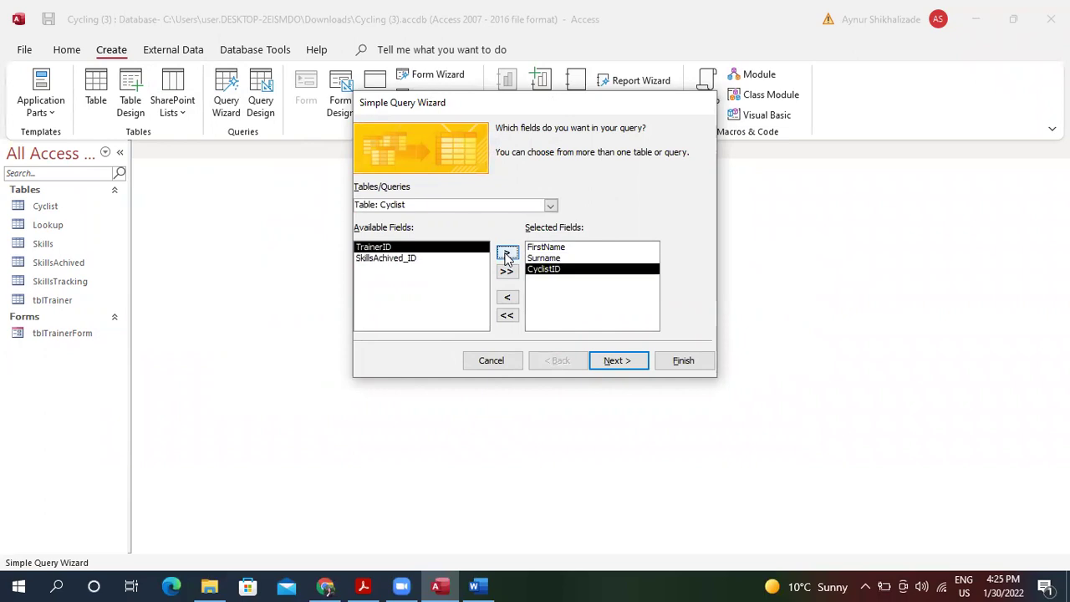
pyautogui.click(508, 256)
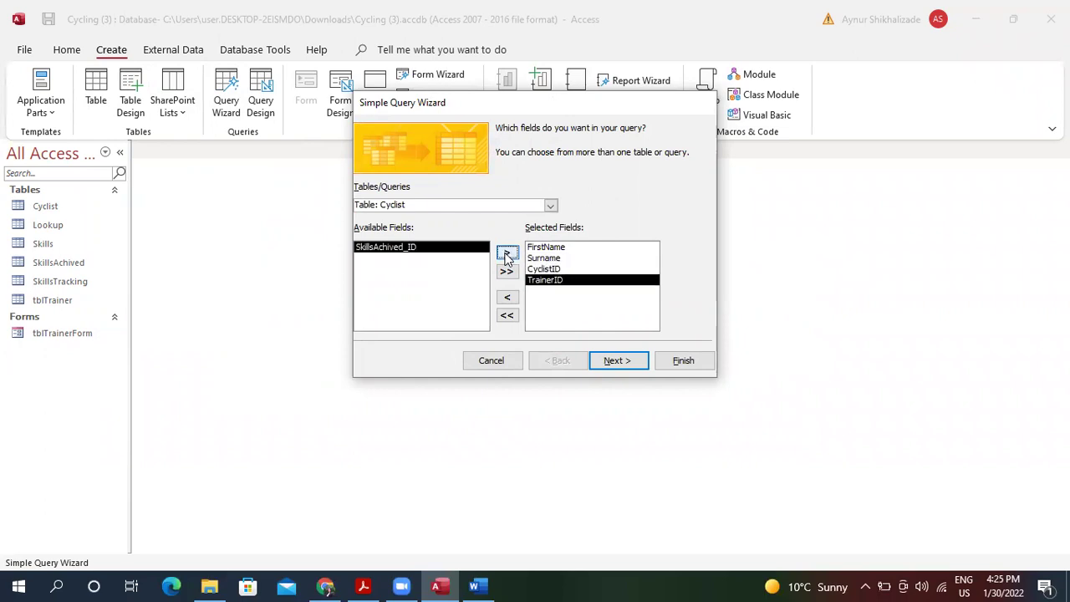
# Add SkillsAchived_ID and SkillsAchived.LevelAchieved, then finish the query titled Cyclist Query.
pyautogui.click(550, 205)
pyautogui.click(599, 214)
pyautogui.click(507, 254)
pyautogui.click(550, 206)
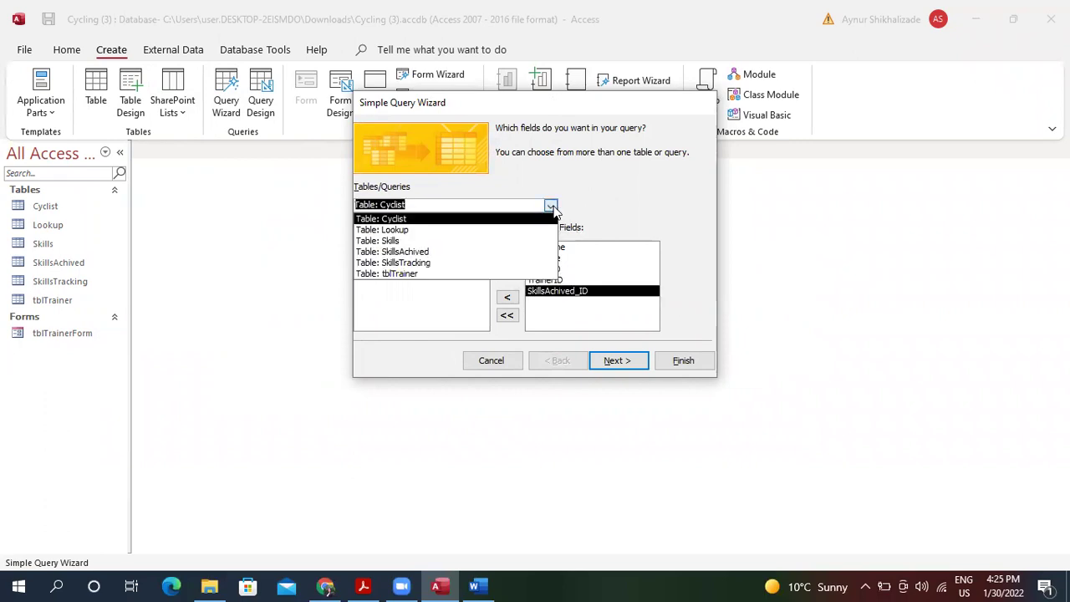
pyautogui.click(500, 257)
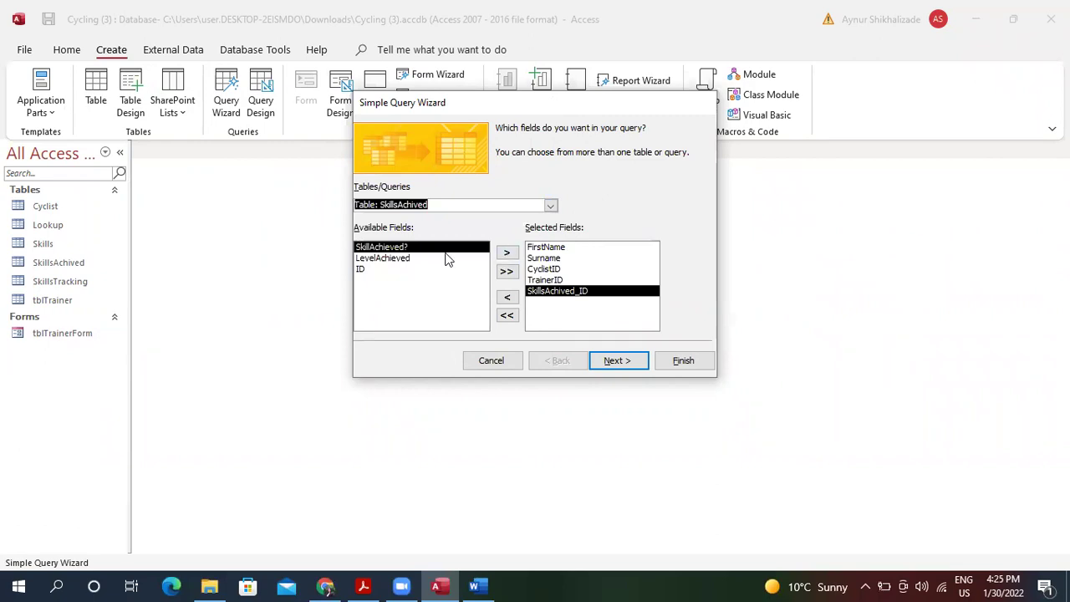
pyautogui.click(473, 259)
pyautogui.click(507, 252)
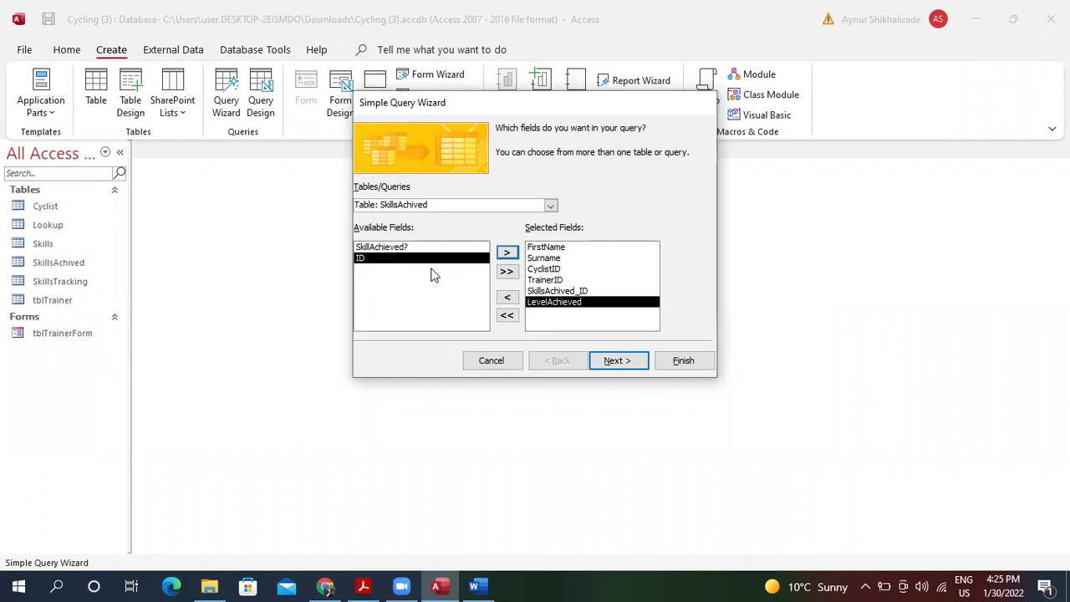
pyautogui.click(605, 360)
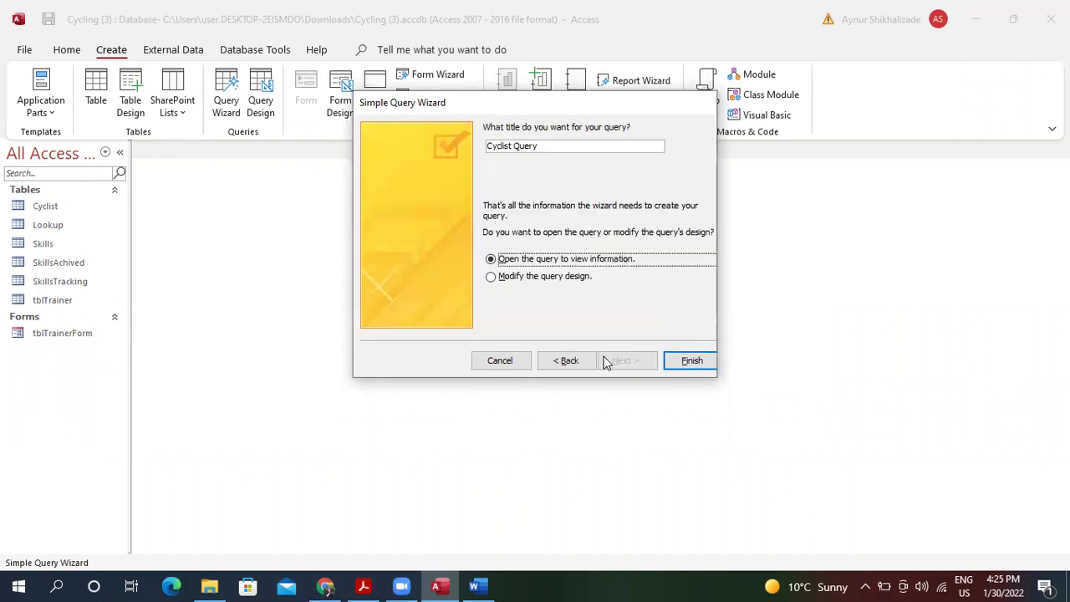
pyautogui.click(694, 361)
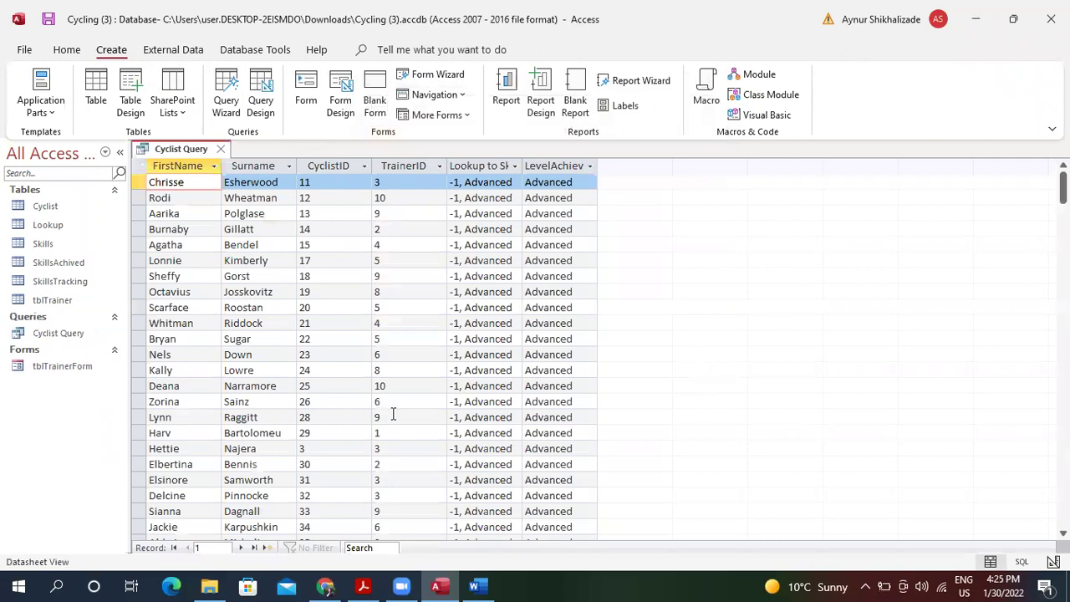
# Switch Cyclist Query to Design View and set LevelAchieved's criterion to "Advanced".
pyautogui.click(69, 50)
pyautogui.click(76, 104)
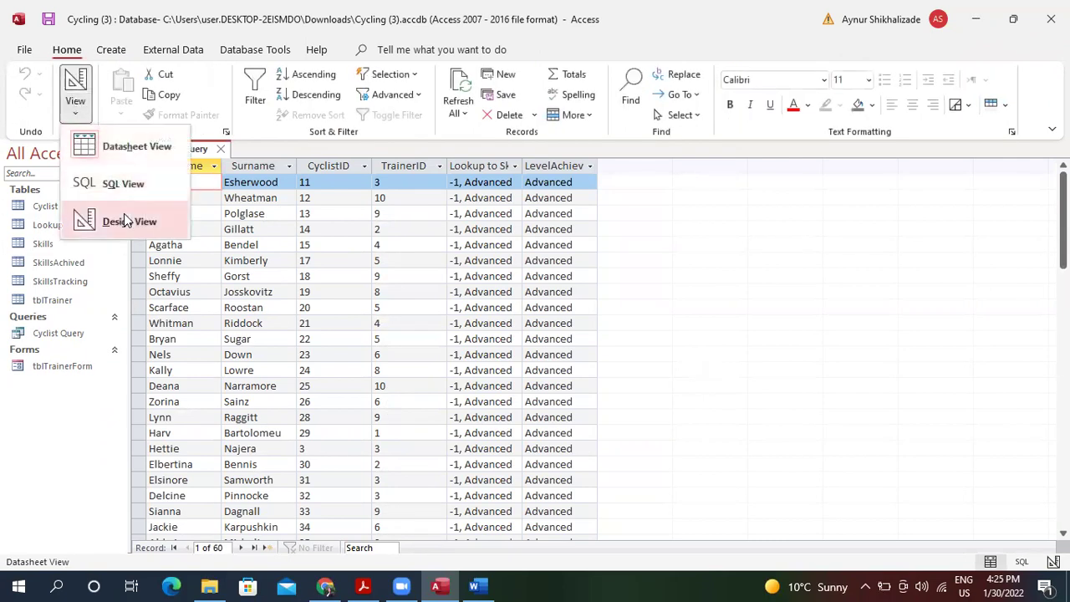
pyautogui.click(125, 221)
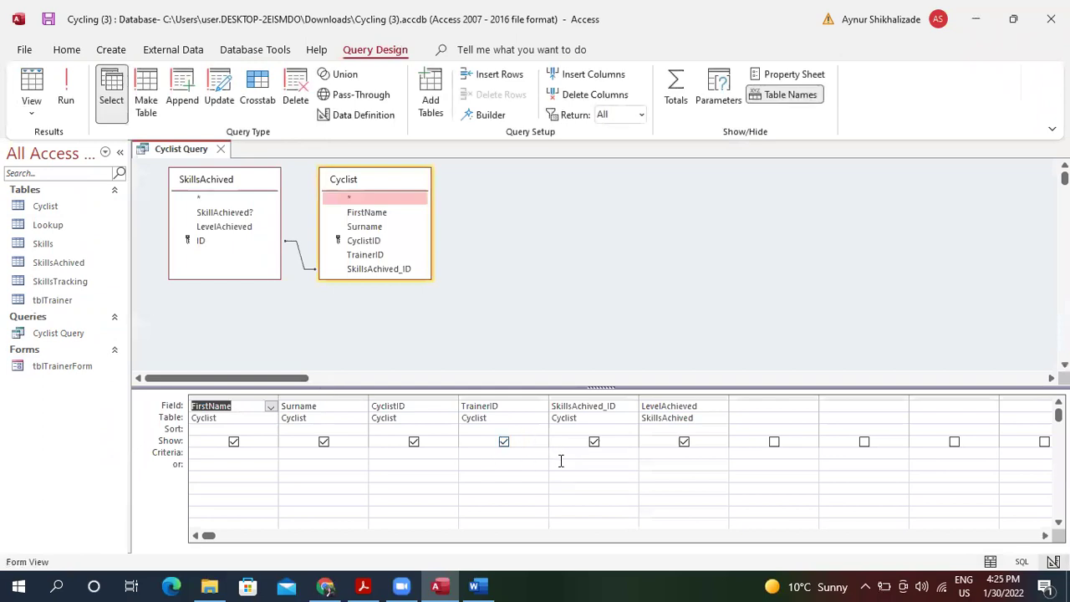
pyautogui.click(655, 451)
pyautogui.write('Ad')
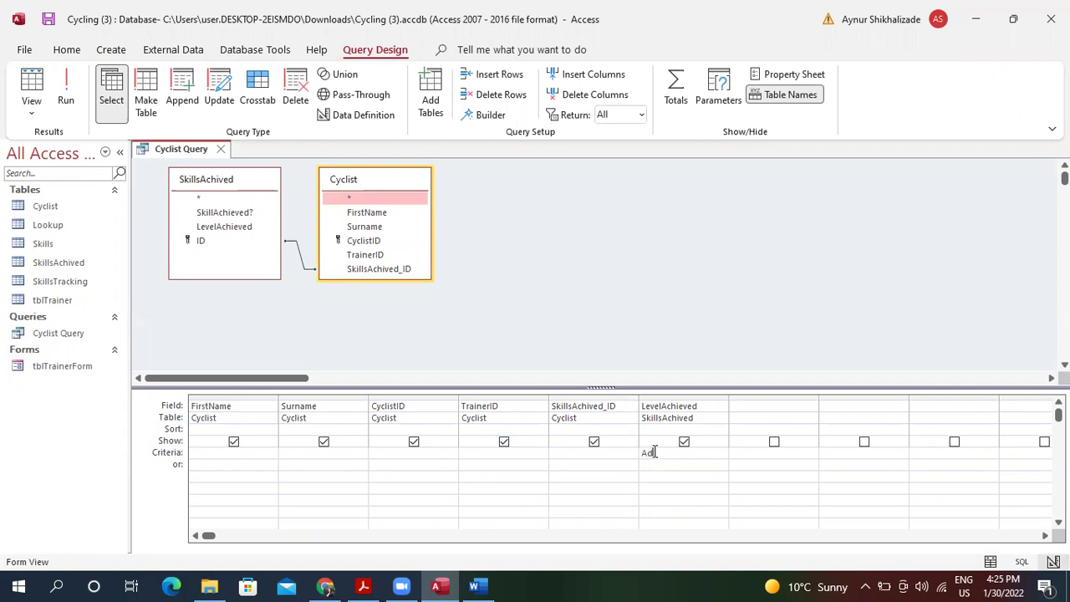
pyautogui.write('vanced')
pyautogui.click(663, 473)
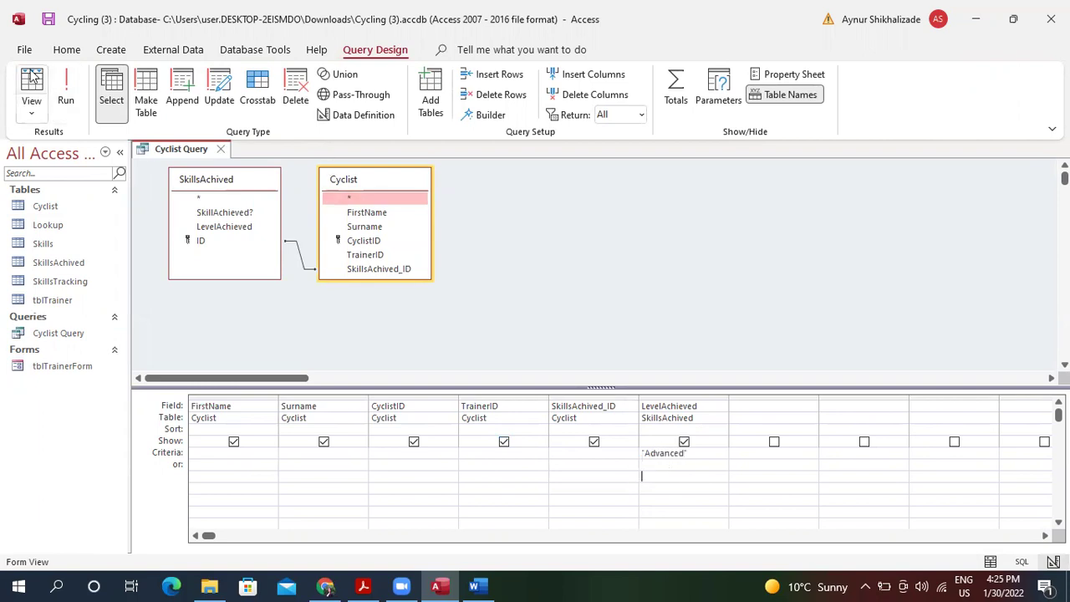
# Run the query to check the Advanced results, then return to Design View.
pyautogui.click(31, 82)
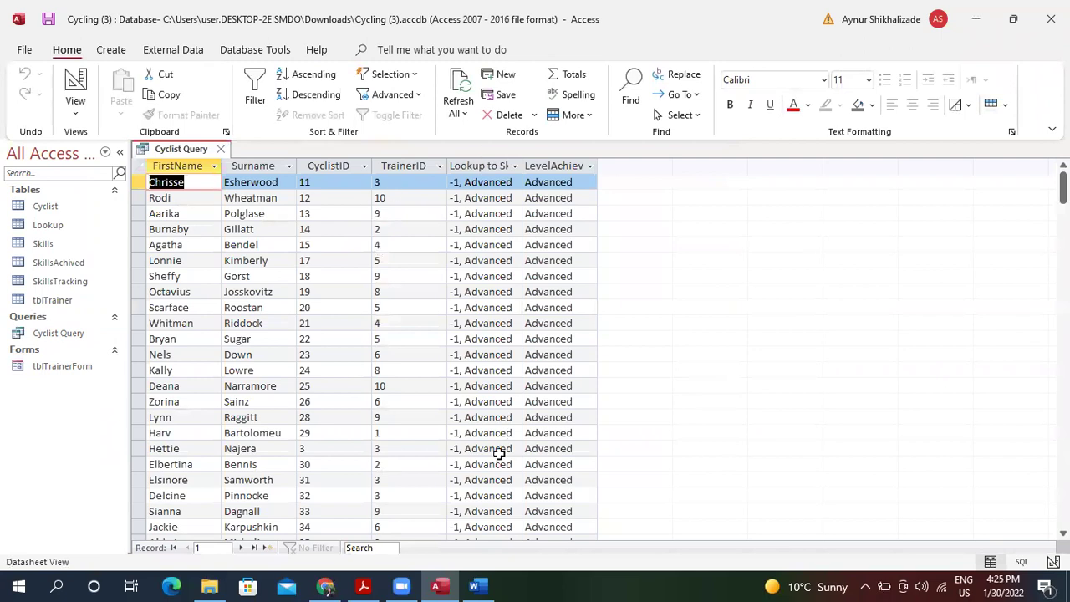
pyautogui.moveTo(1063, 219); pyautogui.dragTo(1063, 502)
pyautogui.click(79, 112)
pyautogui.click(75, 79)
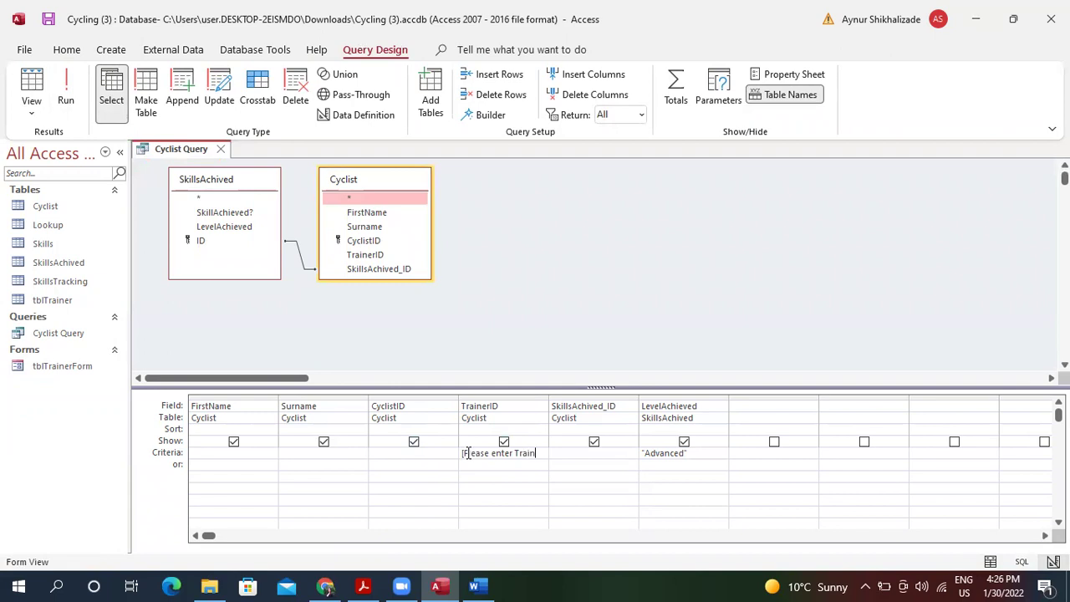
# Finish the [Please enter TrainerID] criterion under TrainerID and test its prompt.
pyautogui.write('D')
pyautogui.press('Tab')
pyautogui.click(31, 88)
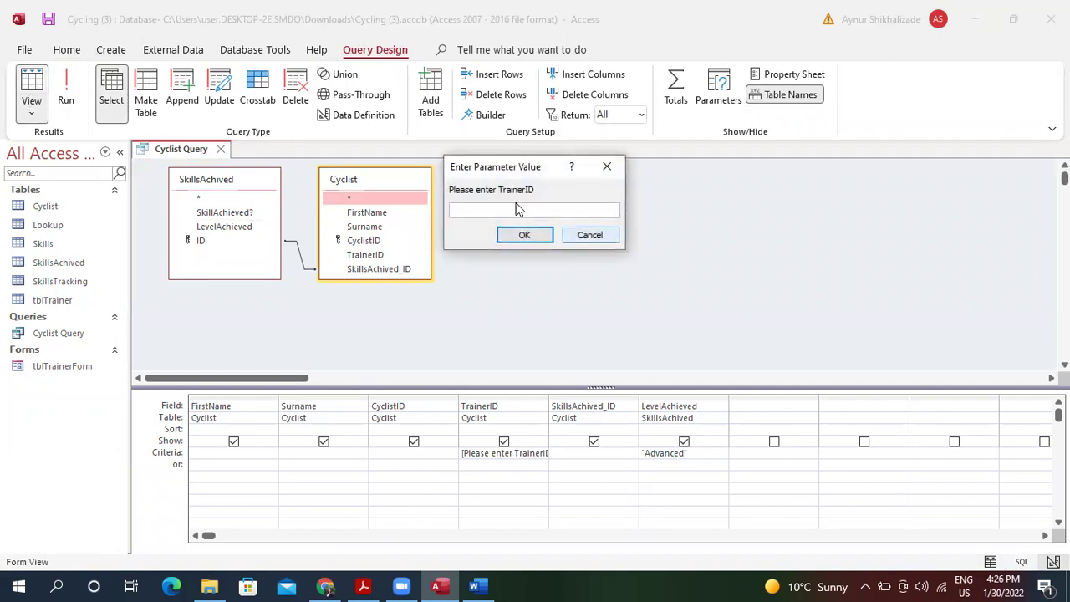
pyautogui.click(588, 235)
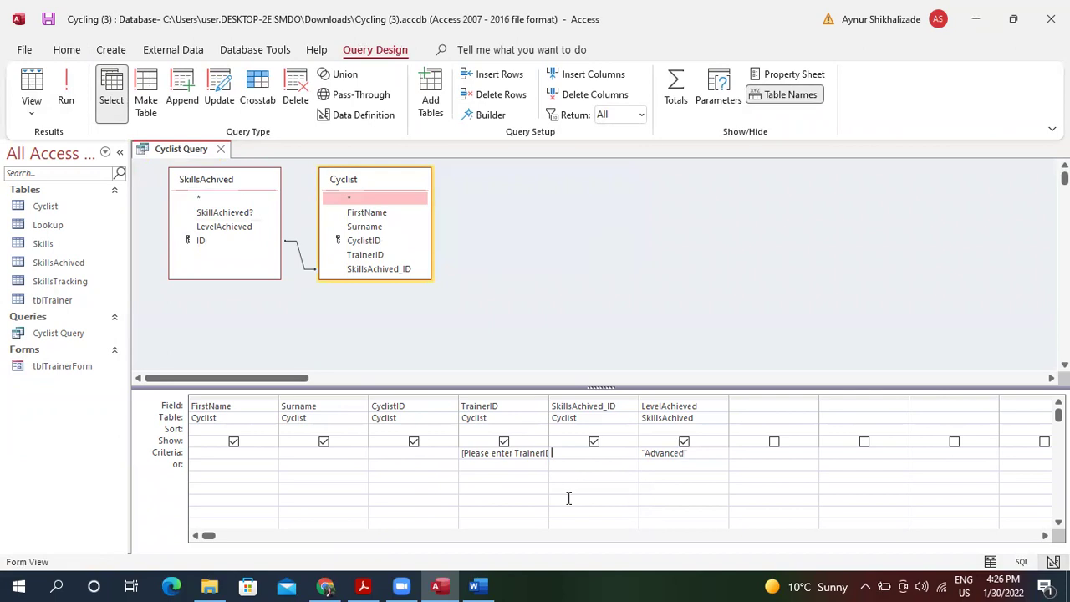
# Hide CyclistID, SkillsAchived_ID, TrainerID and LevelAchieved so only FirstName and Surname show.
pyautogui.click(413, 441)
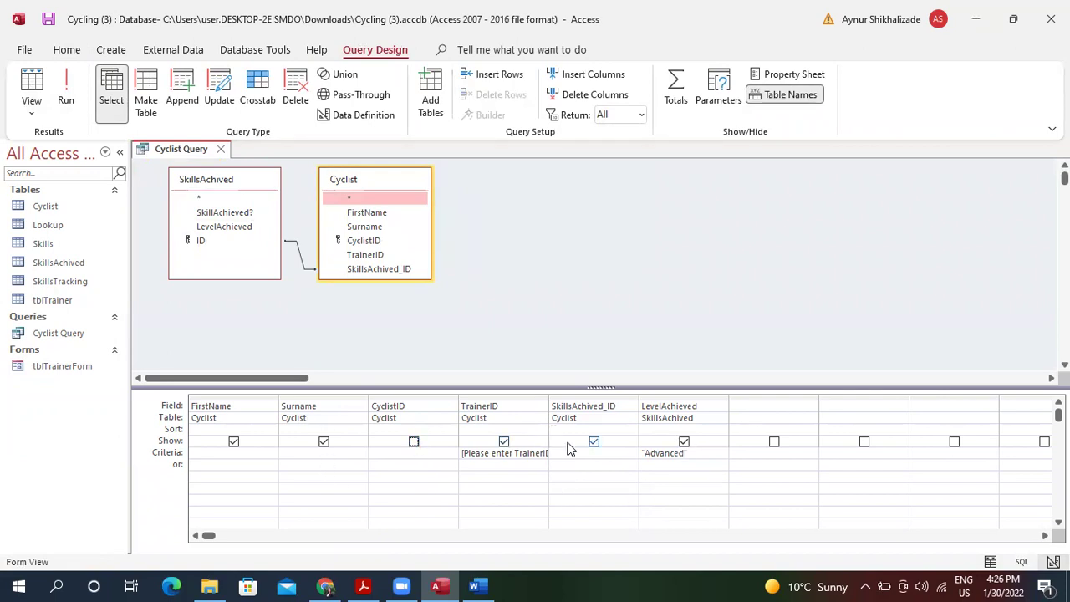
pyautogui.click(594, 441)
pyautogui.click(504, 441)
pyautogui.click(684, 442)
# Check trainer IDs in tblTrainer, then run Cyclist Query for TrainerID 10.
pyautogui.doubleClick(67, 299)
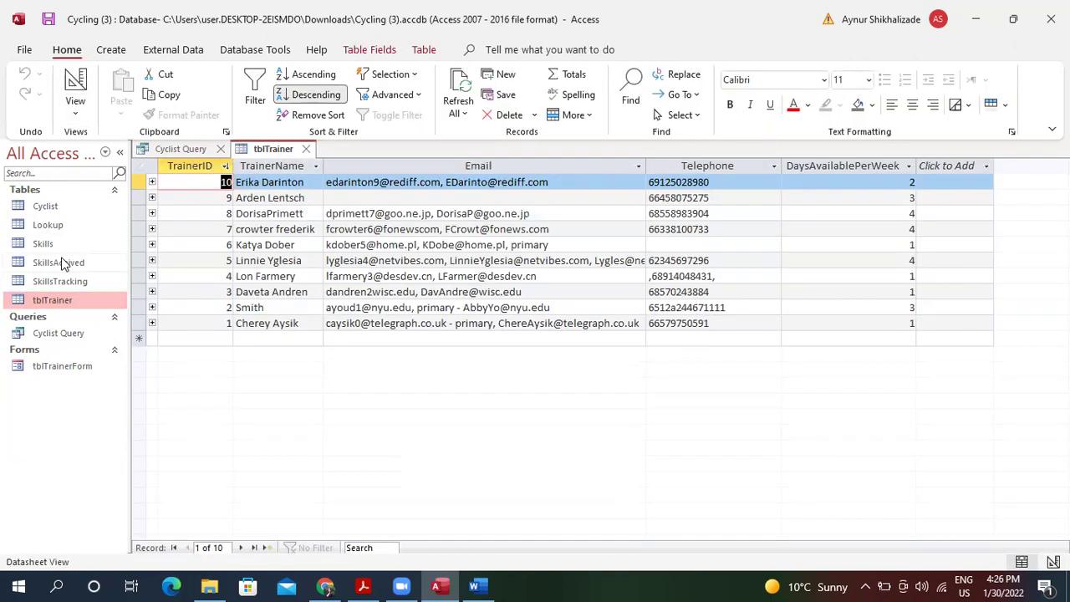
pyautogui.doubleClick(73, 334)
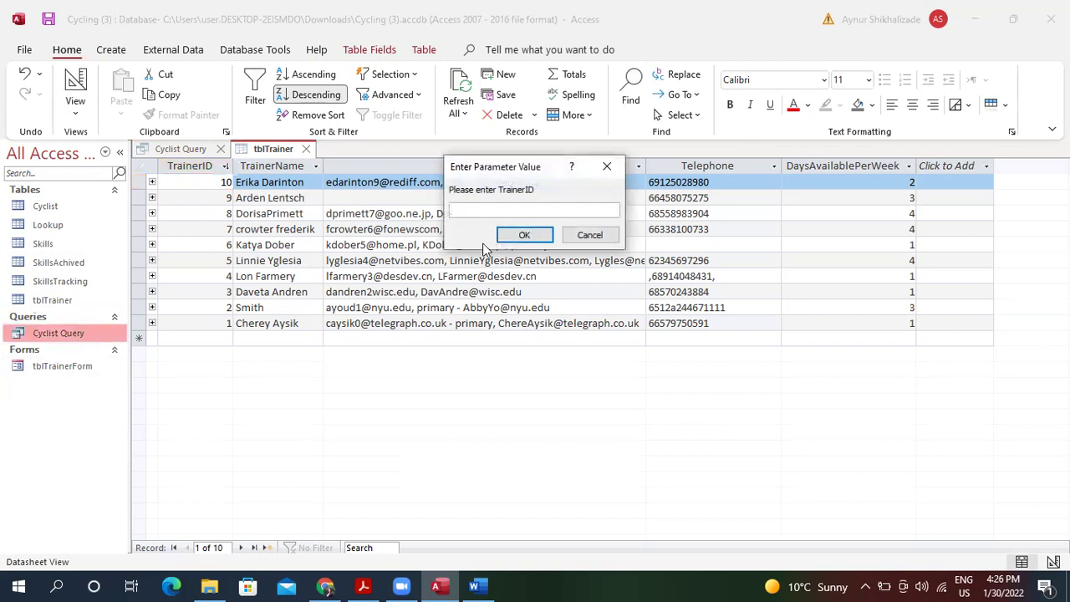
pyautogui.write('1')
pyautogui.press('Return')
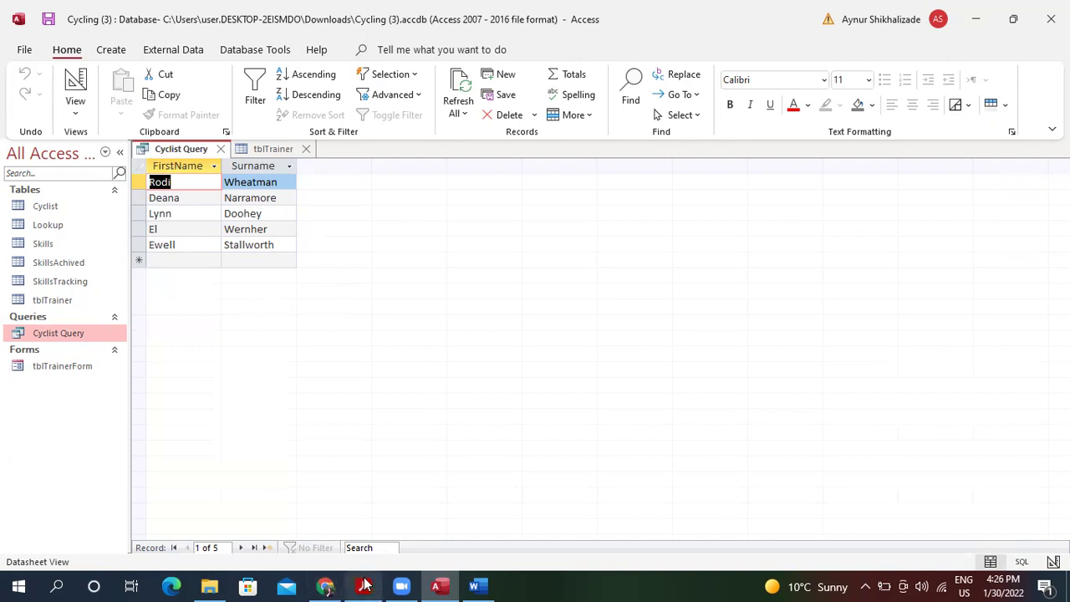
pyautogui.click(363, 586)
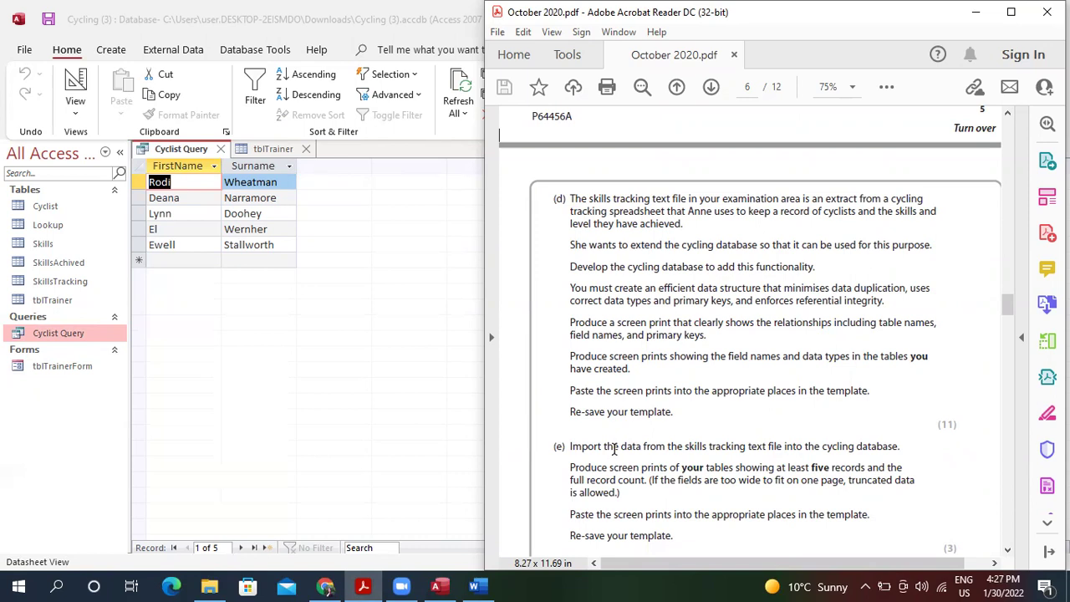
pyautogui.scroll(-10, 613, 449)
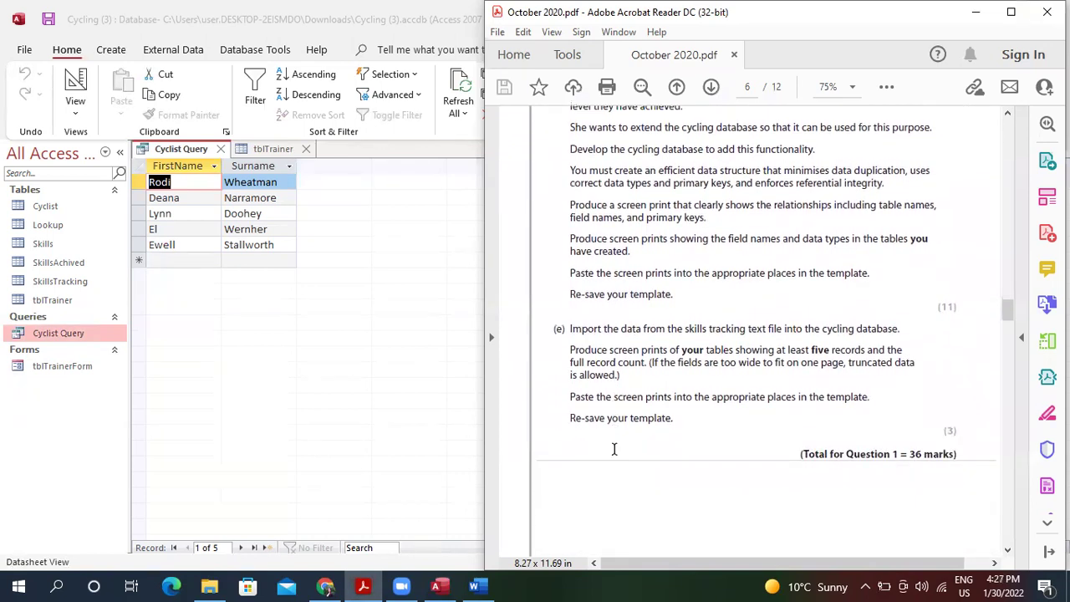
pyautogui.scroll(-5, 613, 449)
pyautogui.scroll(-4, 614, 449)
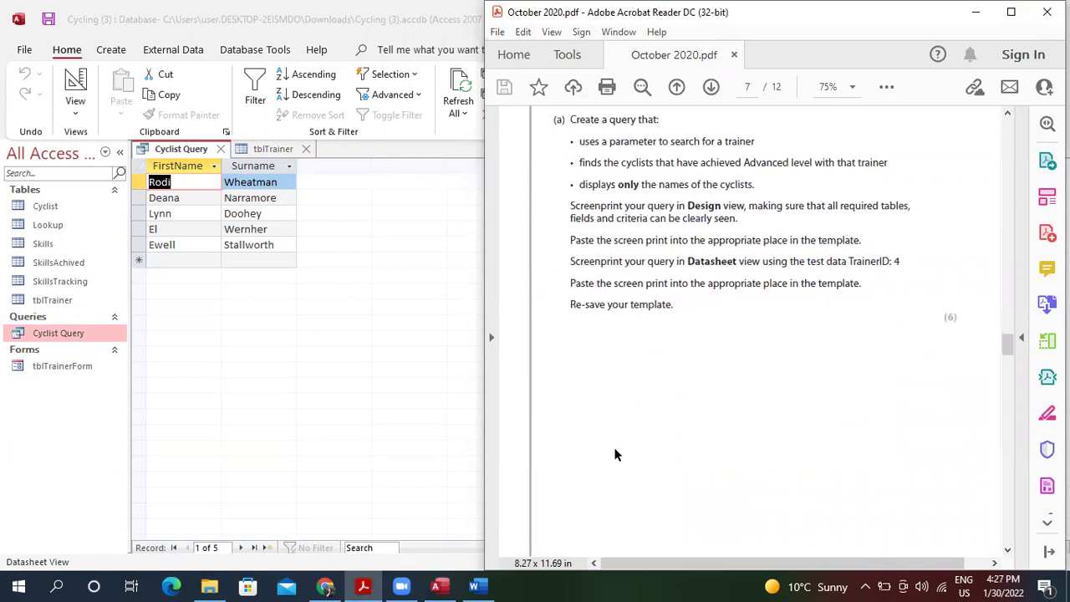
pyautogui.scroll(1, 615, 454)
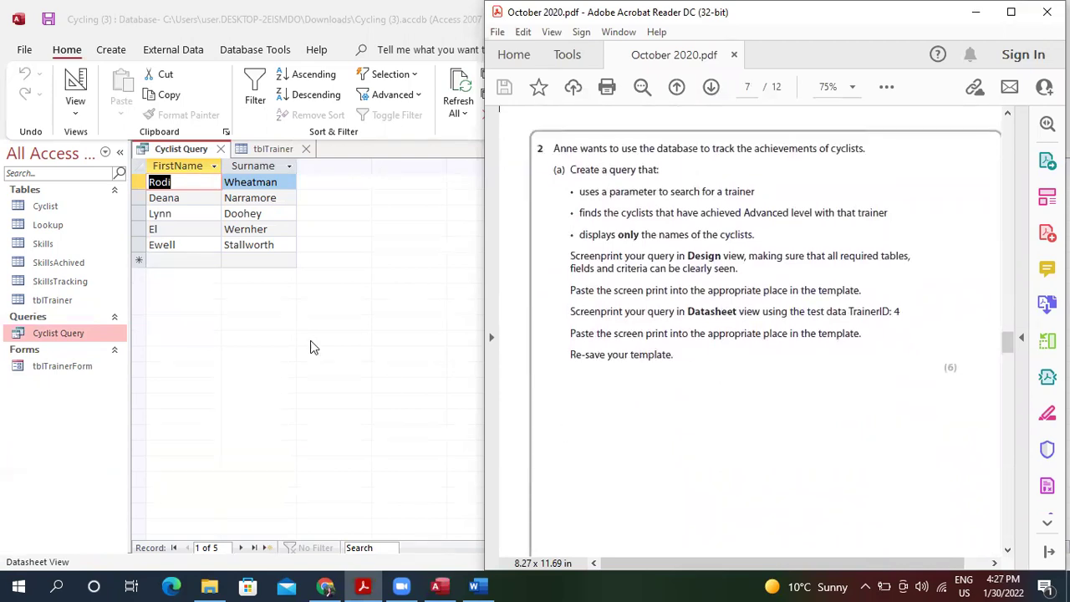
pyautogui.click(244, 406)
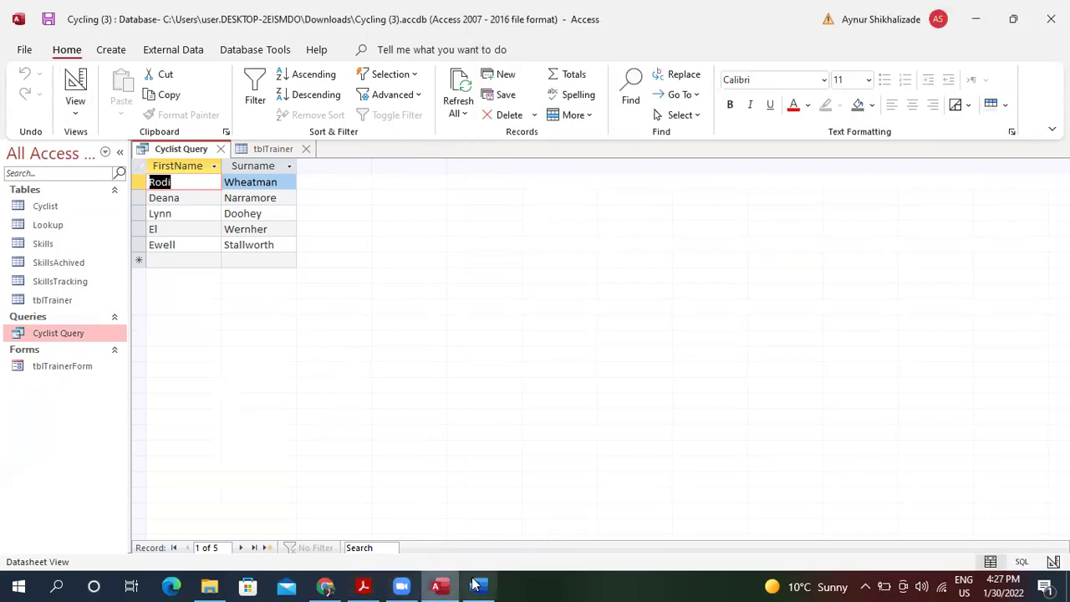
# Launch Snipping Tool from Windows search using "sn".
pyautogui.click(57, 586)
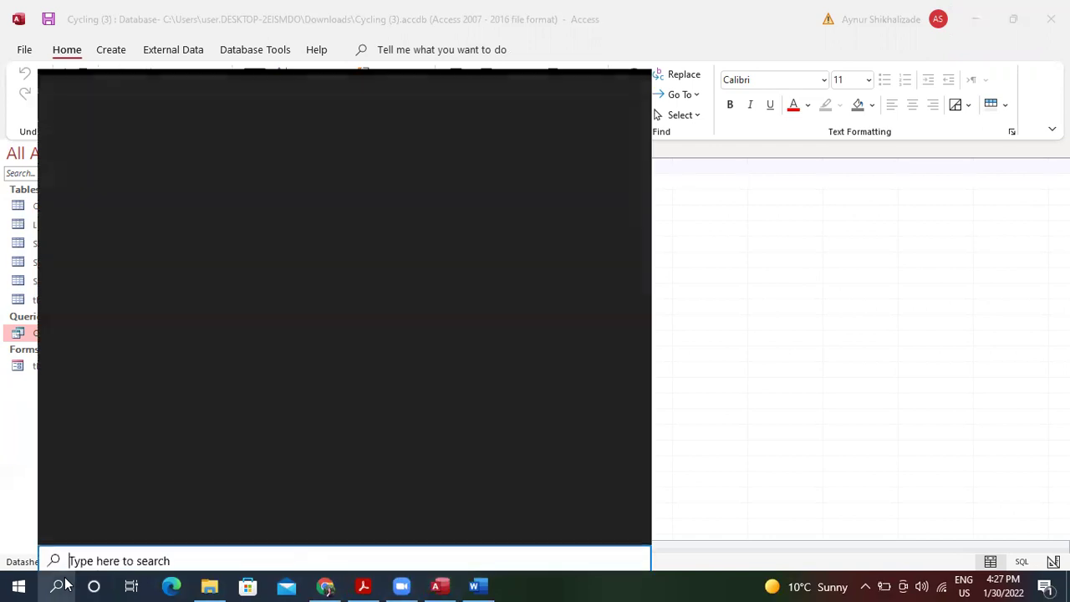
pyautogui.write('sn')
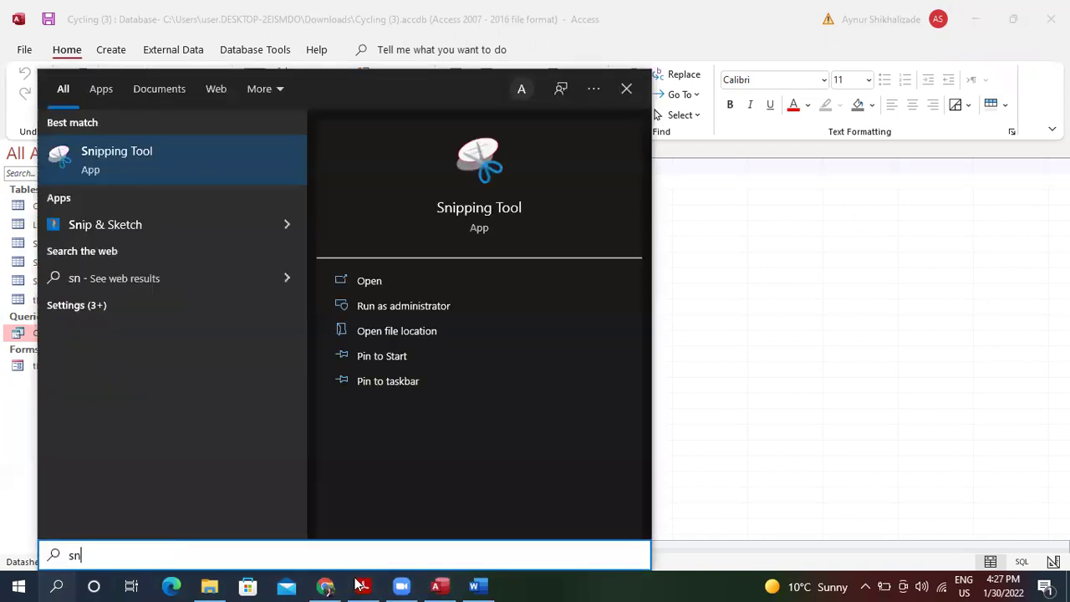
pyautogui.press('Return')
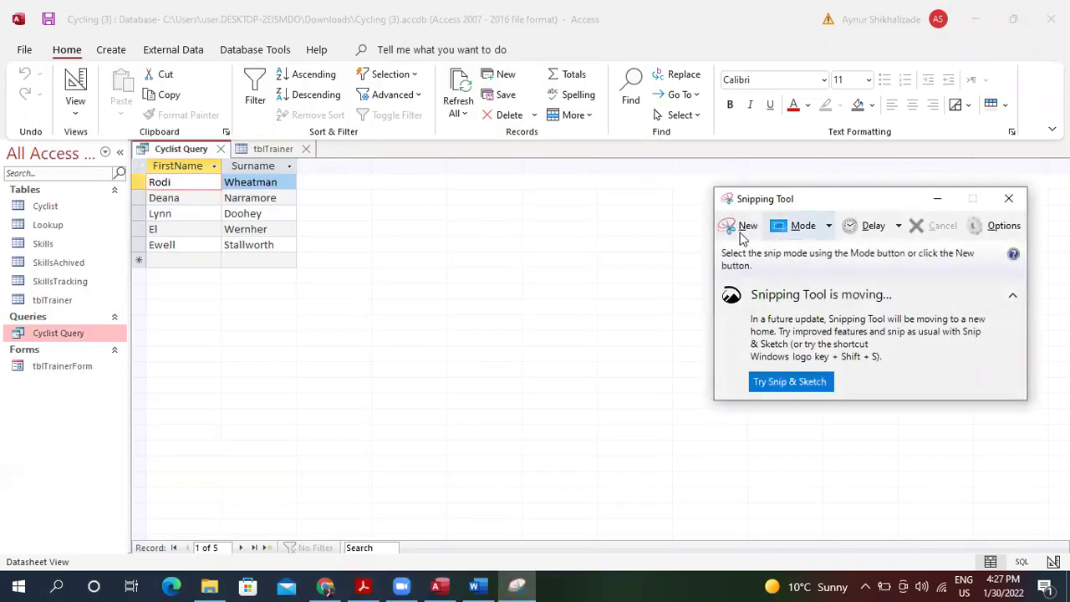
# Snip the five-row Cyclist Query datasheet and copy the capture.
pyautogui.click(739, 228)
pyautogui.moveTo(139, 142); pyautogui.dragTo(331, 271)
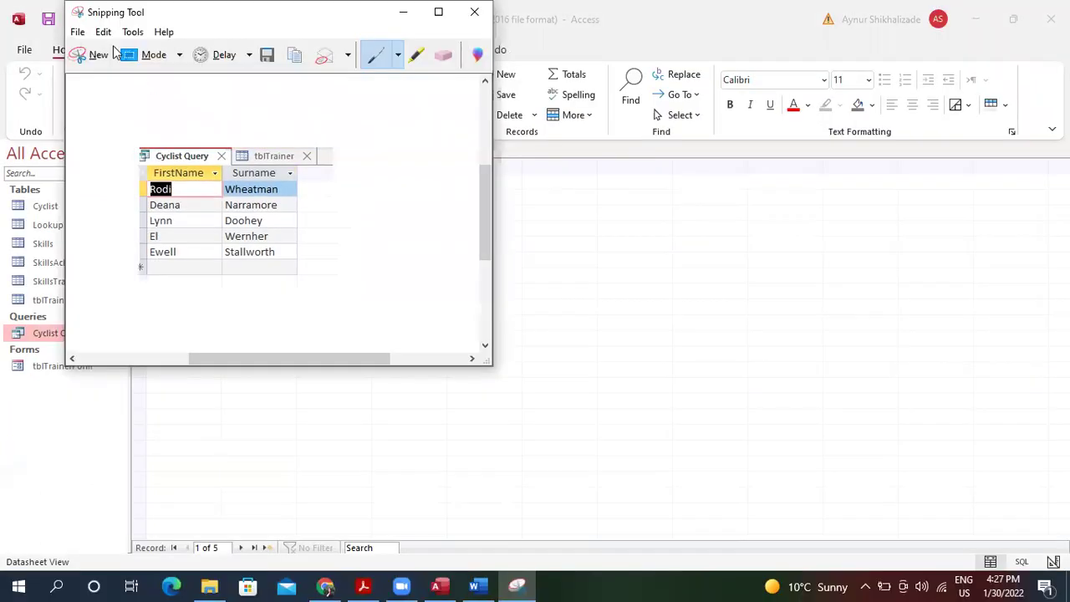
pyautogui.click(104, 32)
pyautogui.click(128, 50)
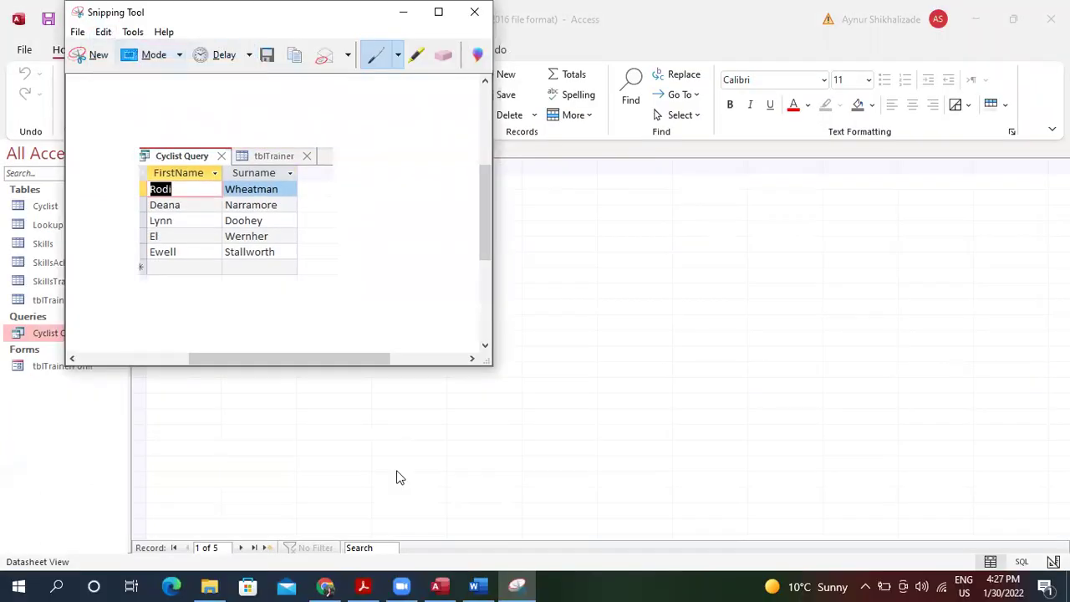
pyautogui.click(479, 585)
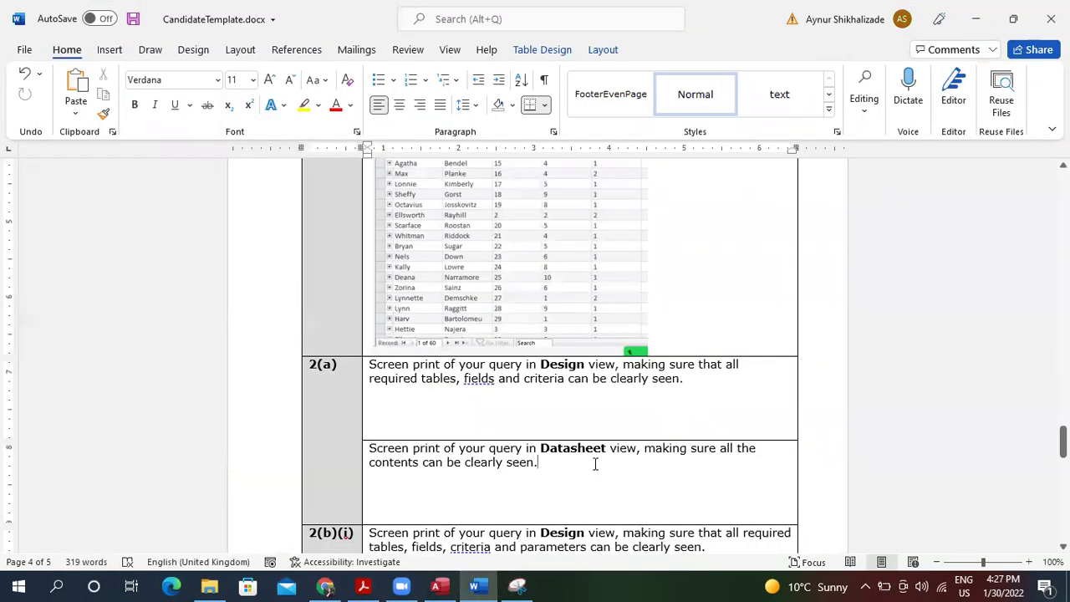
# Paste the datasheet screenshot into the 2(a) Datasheet cell and check its placement.
pyautogui.hotkey('ctrl', 'v')
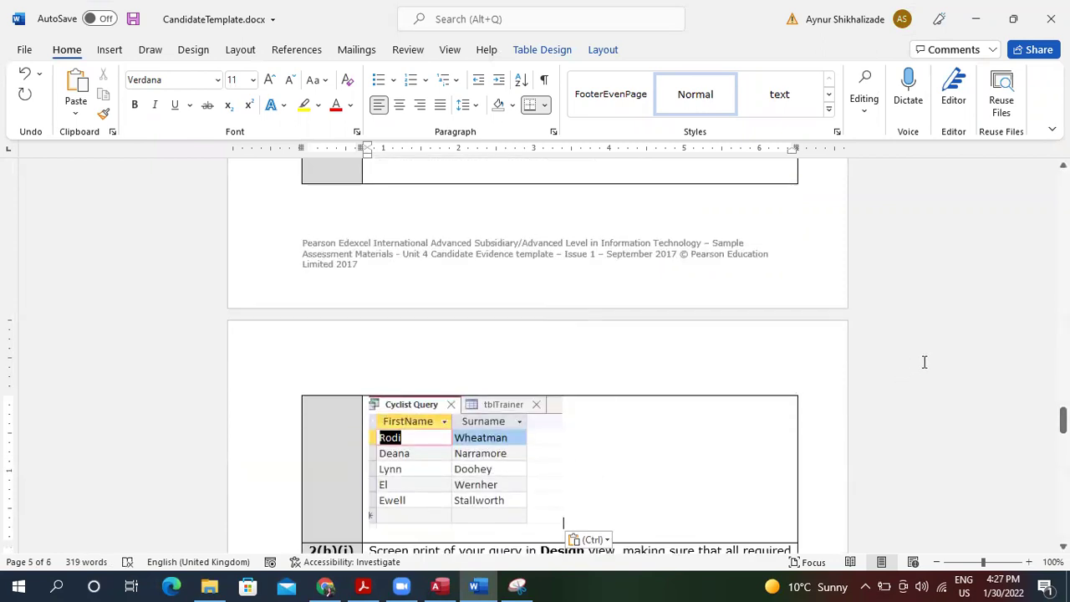
pyautogui.scroll(1, 923, 366)
pyautogui.scroll(10, 923, 361)
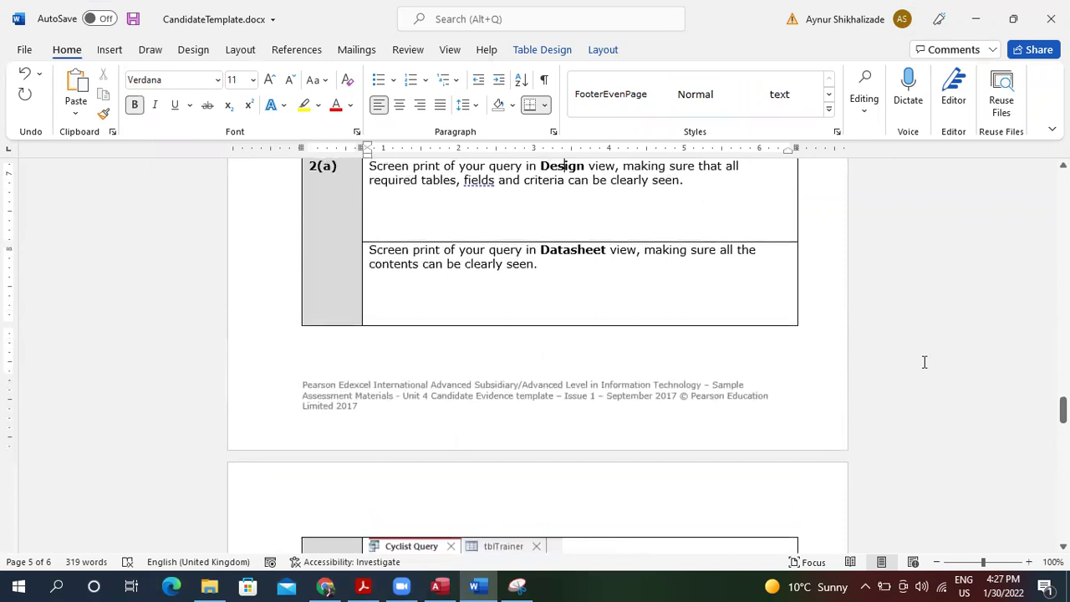
pyautogui.scroll(1, 925, 362)
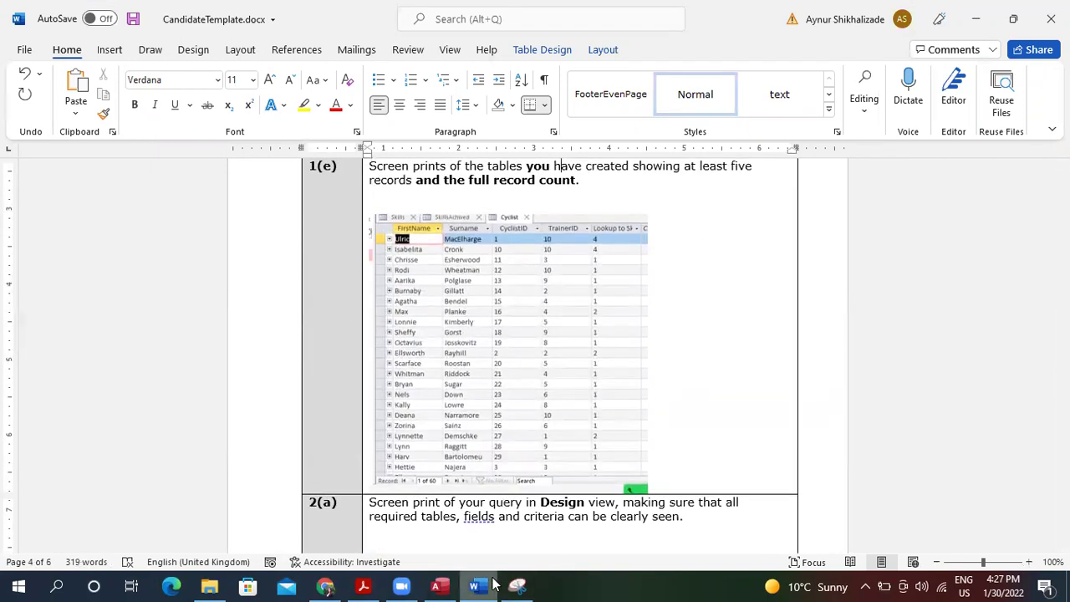
pyautogui.click(439, 586)
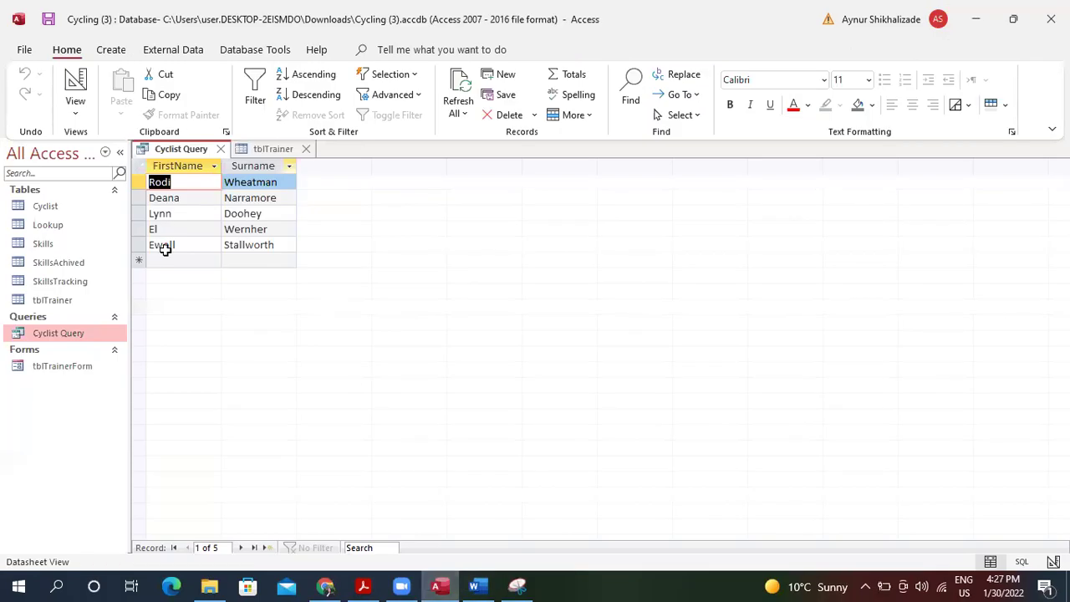
# Show Cyclist Query in Design View and snip and copy its tables and criteria grid.
pyautogui.click(74, 102)
pyautogui.click(115, 219)
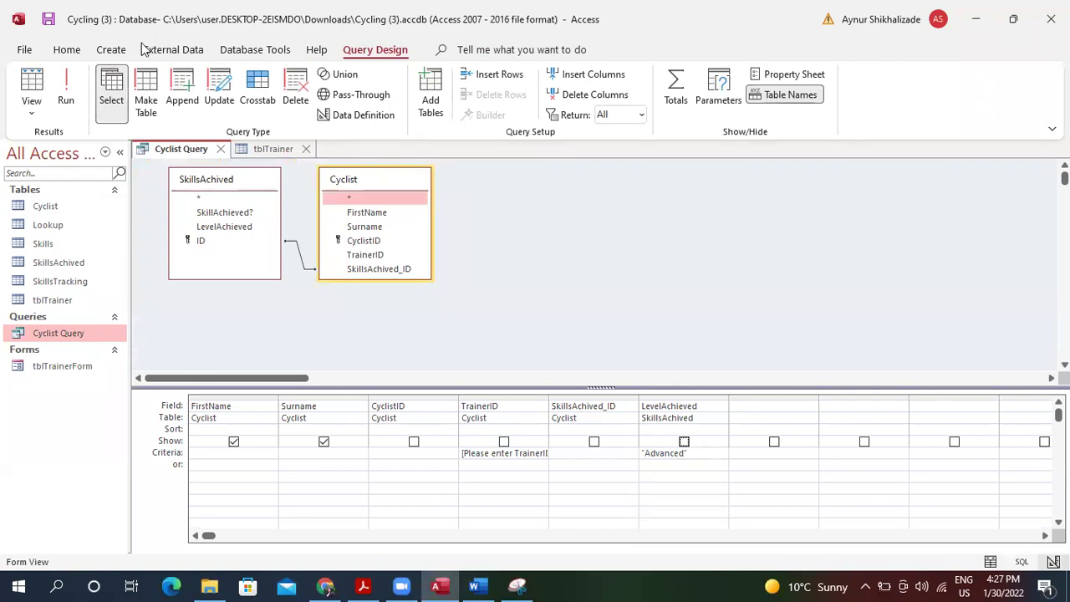
pyautogui.moveTo(133, 138); pyautogui.dragTo(756, 500)
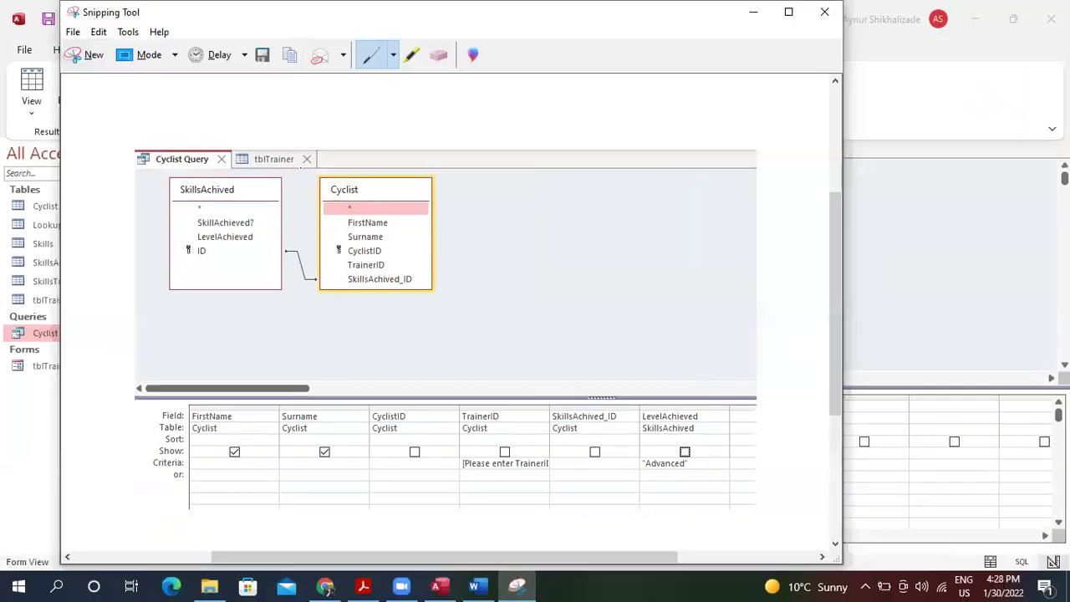
pyautogui.click(99, 32)
pyautogui.click(117, 47)
# Paste the design-view screenshot into the Word template's 2(a) design cell.
pyautogui.click(473, 585)
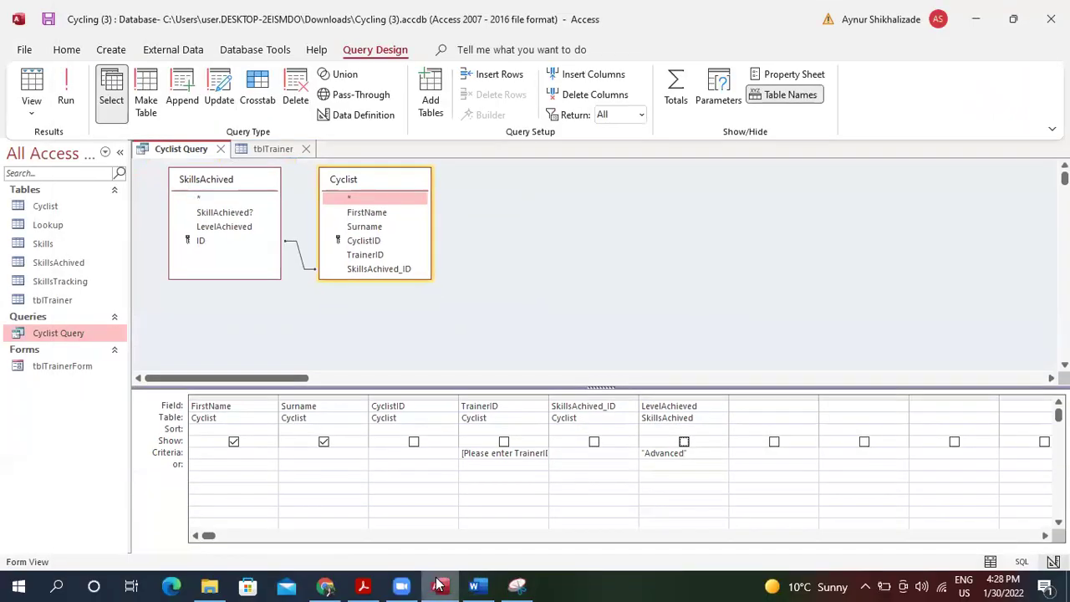
pyautogui.click(473, 585)
pyautogui.click(507, 534)
pyautogui.hotkey('ctrl', 'v')
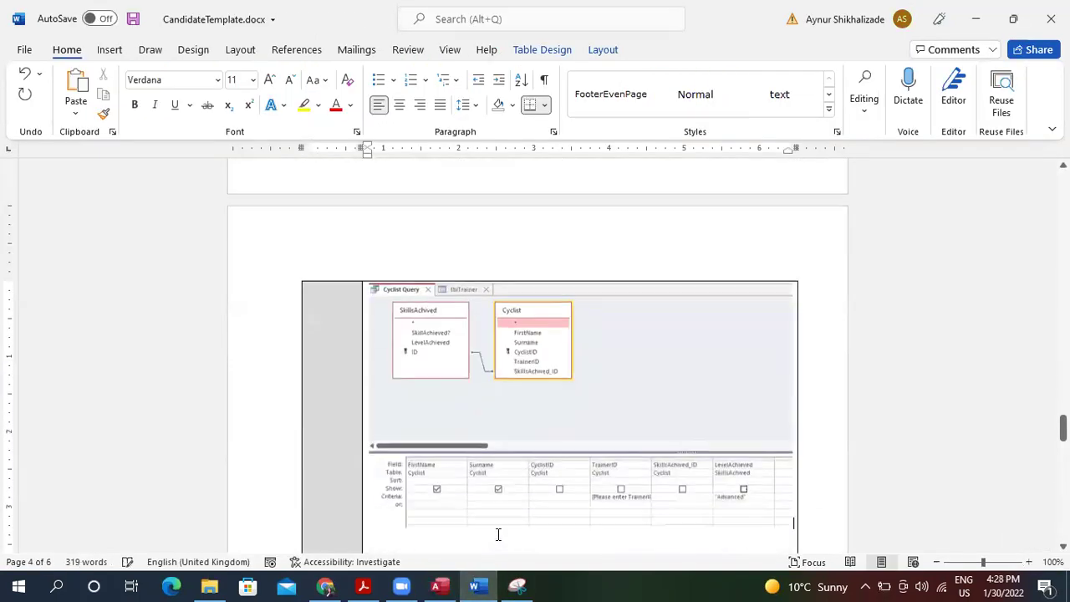
# Shrink the pasted design screenshot so it fits inside the 2(a) cell.
pyautogui.click(606, 414)
pyautogui.moveTo(795, 527); pyautogui.dragTo(663, 452)
pyautogui.moveTo(643, 394); pyautogui.dragTo(638, 387)
pyautogui.scroll(-3, 640, 396)
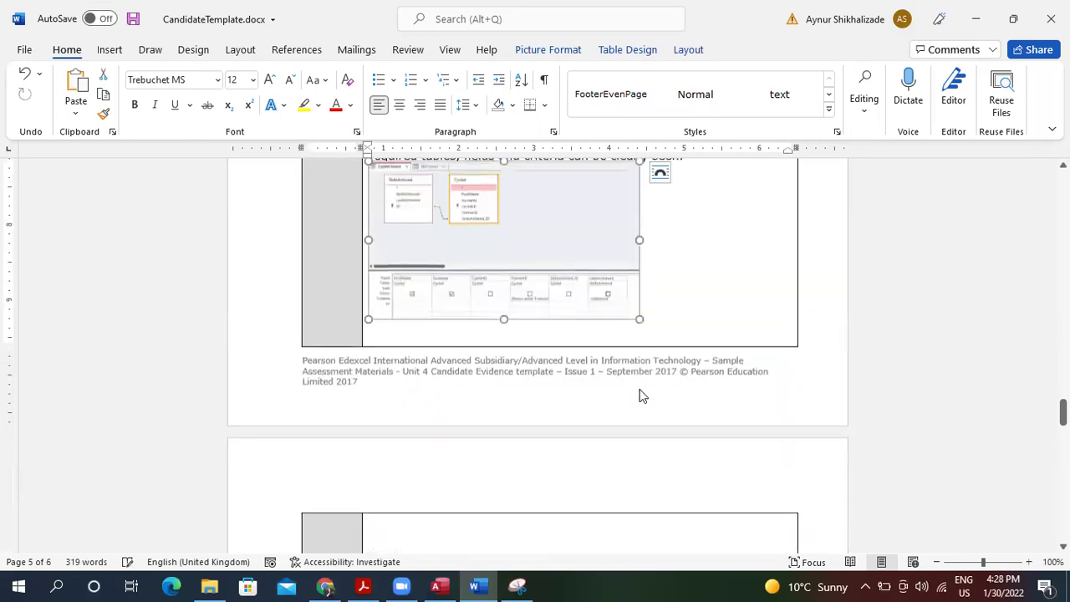
pyautogui.click(724, 375)
pyautogui.scroll(9, 724, 375)
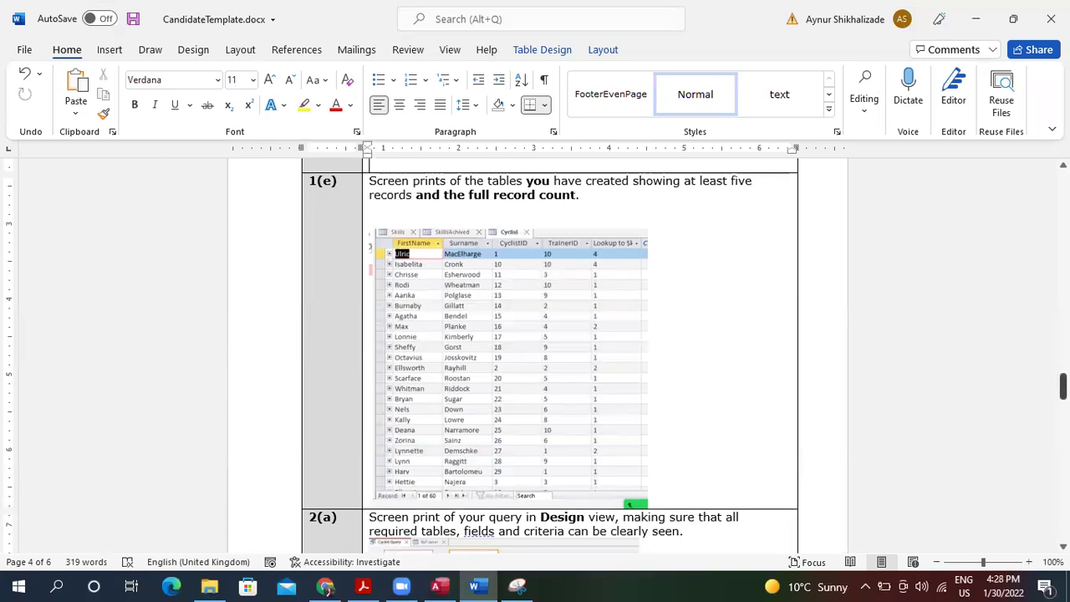
# Review the resized layout in the template, then minimise Word to reveal Access.
pyautogui.scroll(-15, 537, 355)
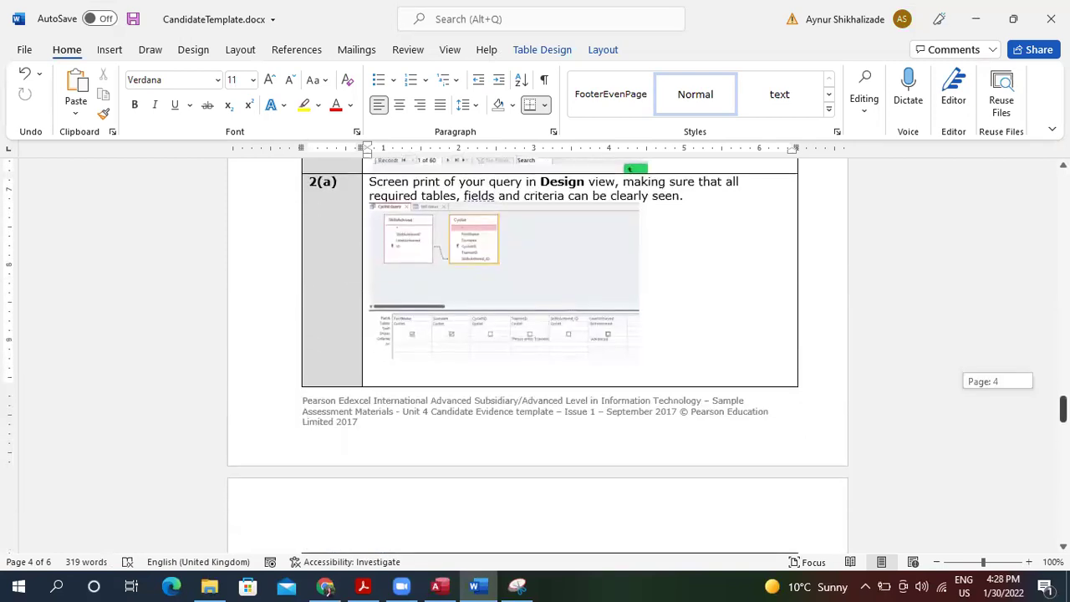
pyautogui.scroll(-5, 549, 351)
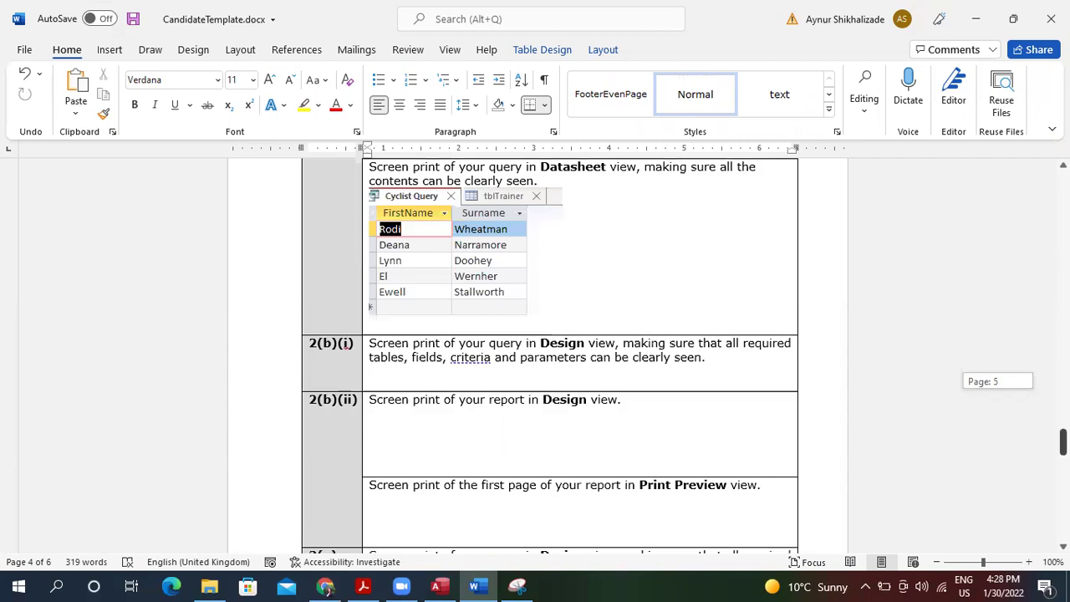
pyautogui.scroll(1, 550, 351)
pyautogui.scroll(2, 465, 208)
pyautogui.click(470, 206)
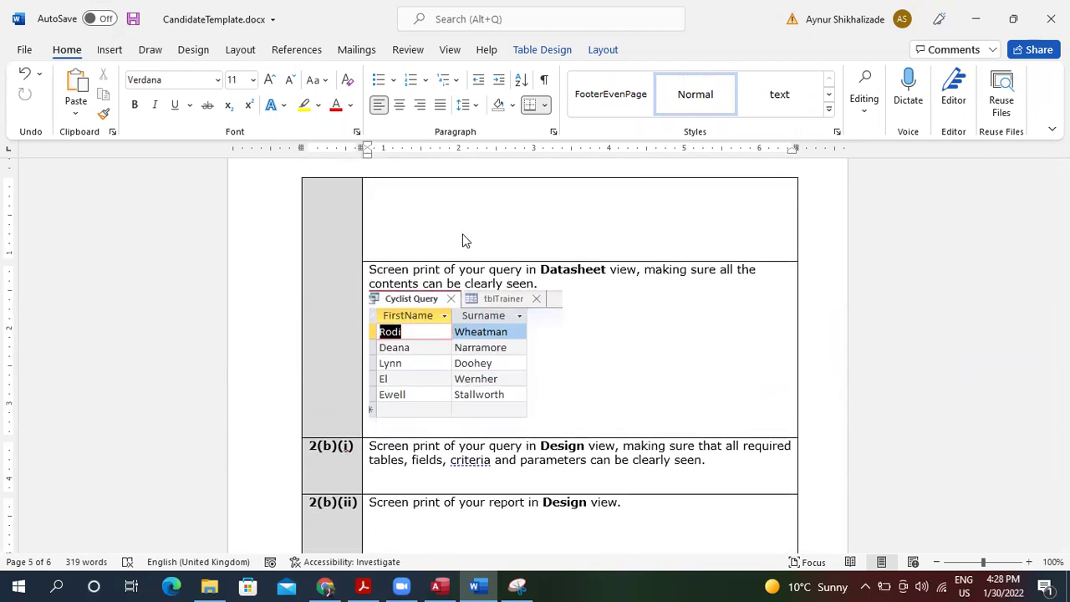
pyautogui.scroll(2, 463, 237)
pyautogui.moveTo(1063, 423)
pyautogui.mouseDown()
pyautogui.moveTo(1063, 410)
pyautogui.moveTo(1063, 437)
pyautogui.mouseUp()
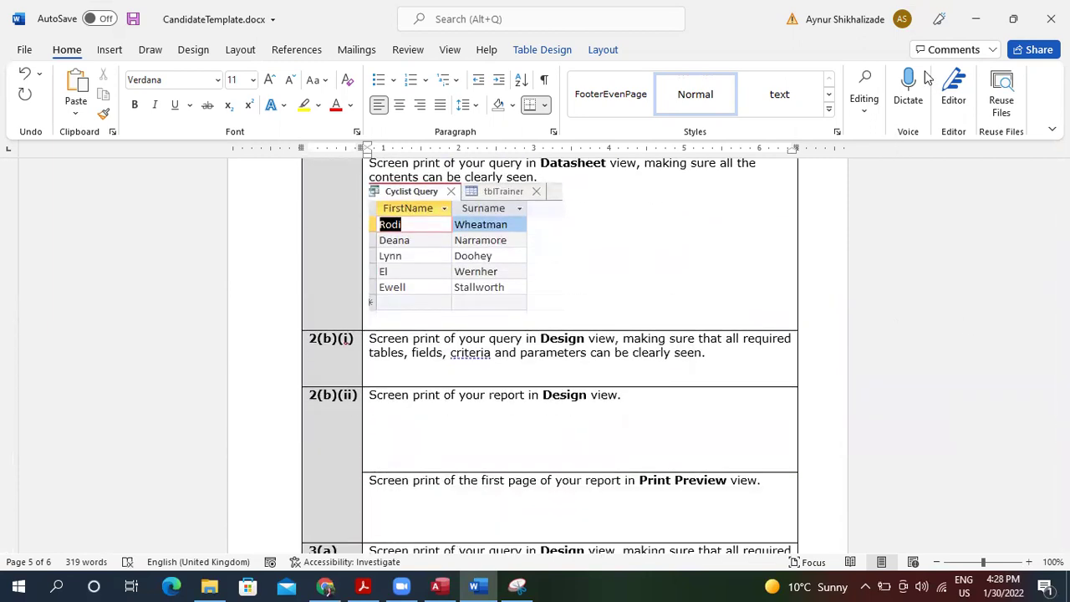
pyautogui.click(976, 19)
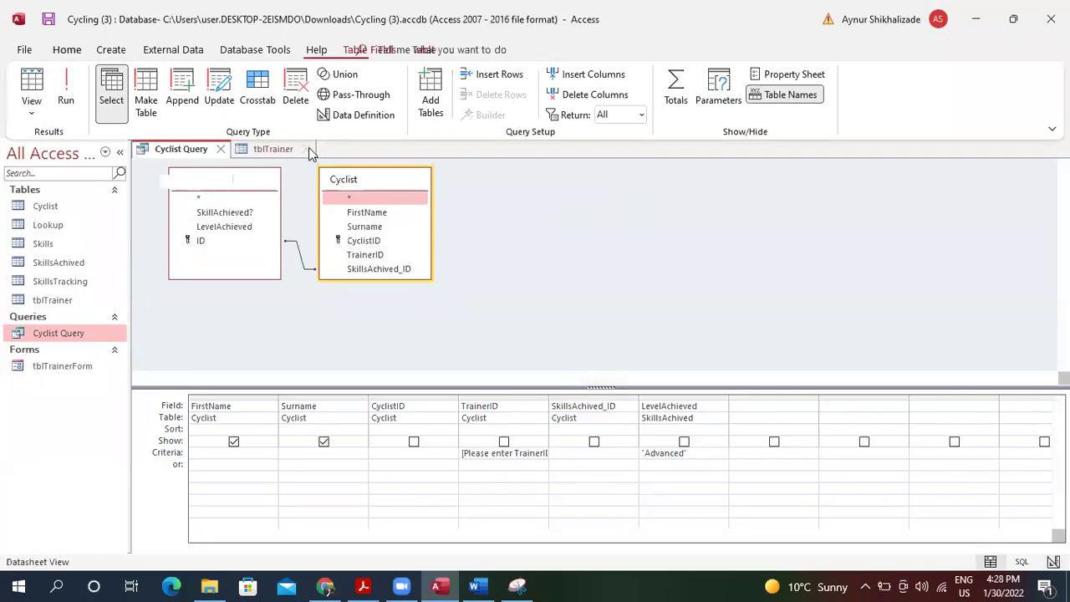
# Close tblTrainer and Cyclist Query saving changes, then open the Cyclist and Skills tables.
pyautogui.click(306, 149)
pyautogui.click(224, 149)
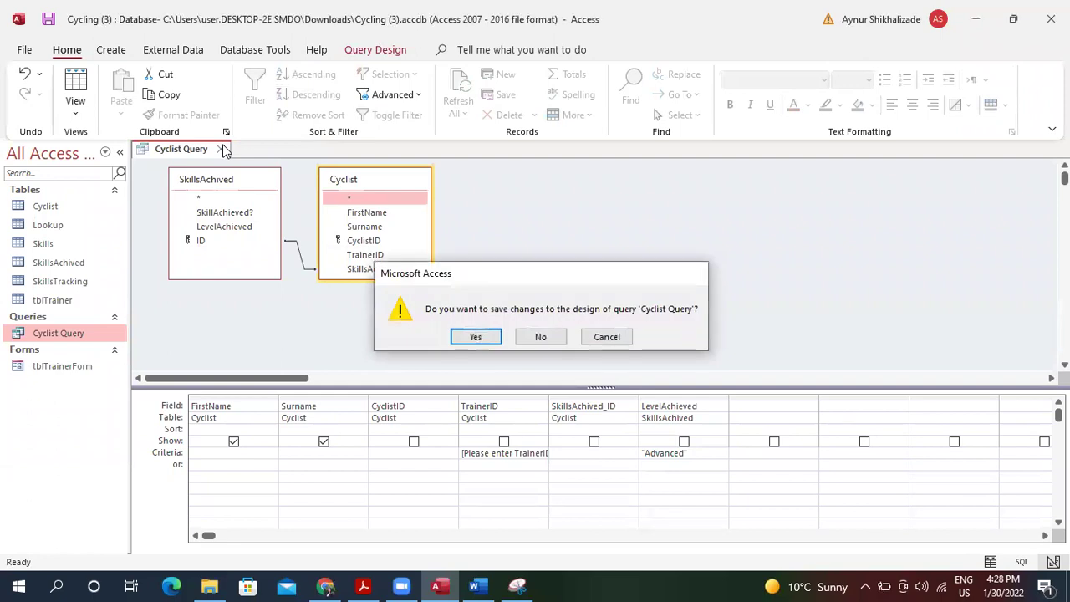
pyautogui.press('Return')
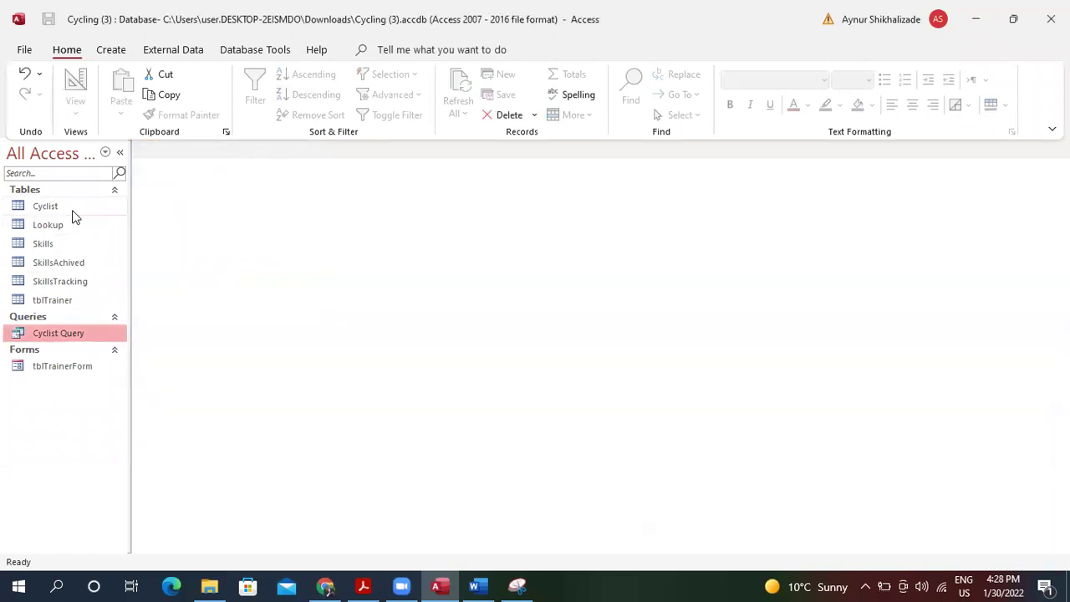
pyautogui.doubleClick(74, 208)
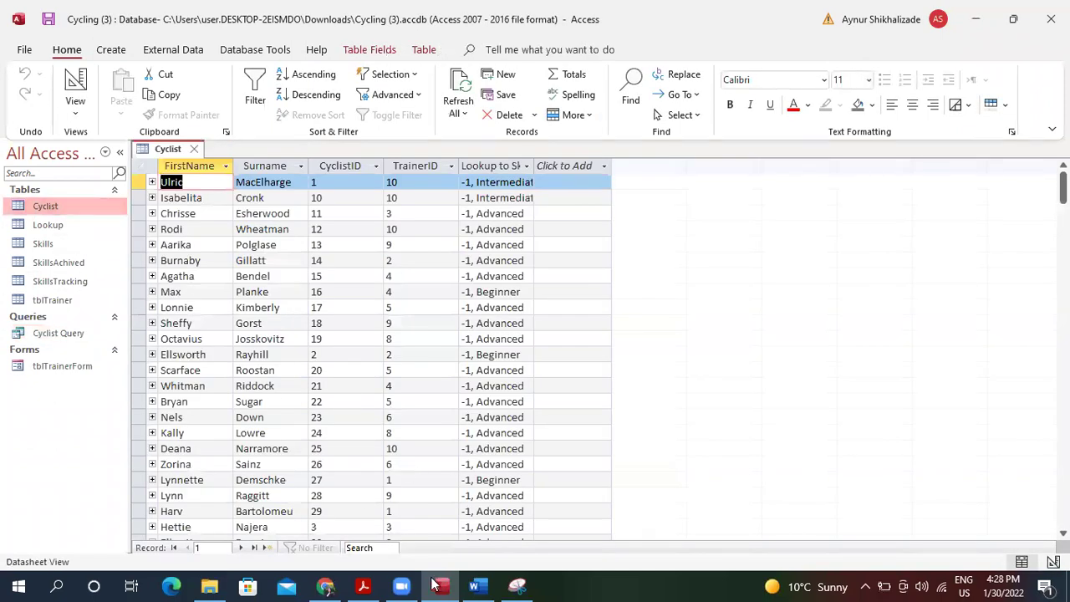
pyautogui.doubleClick(46, 242)
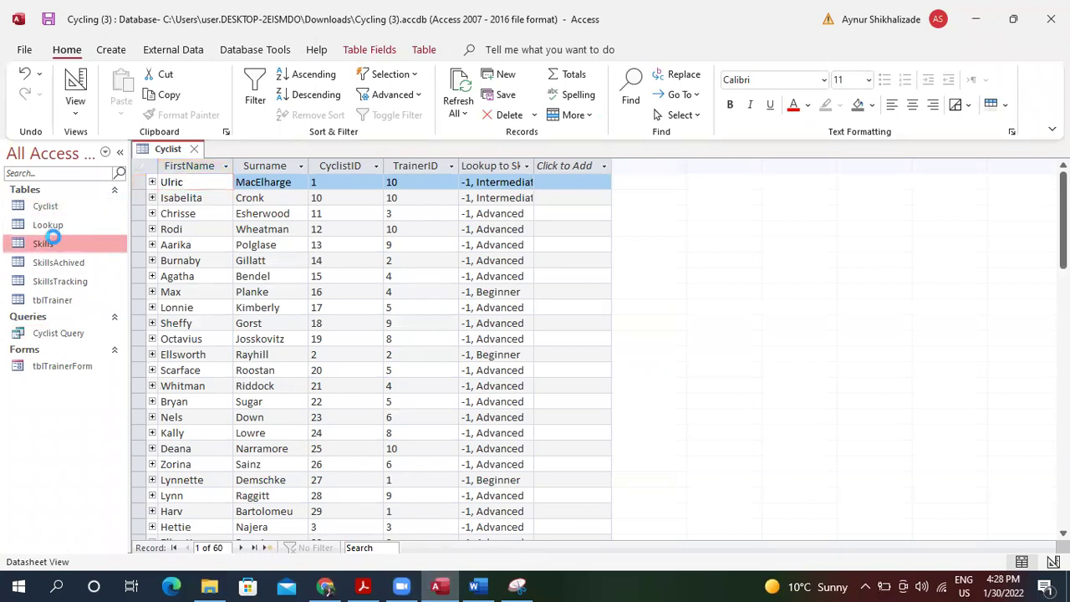
pyautogui.click(364, 585)
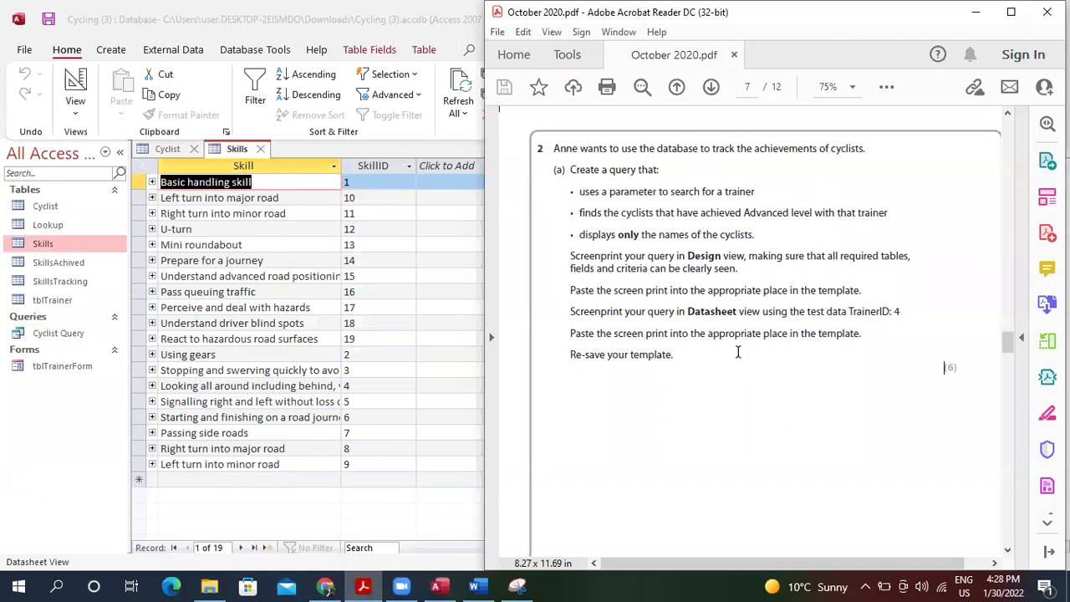
# Scroll the October 2020 exam paper down toward question 2(b)(i).
pyautogui.scroll(-5, 739, 352)
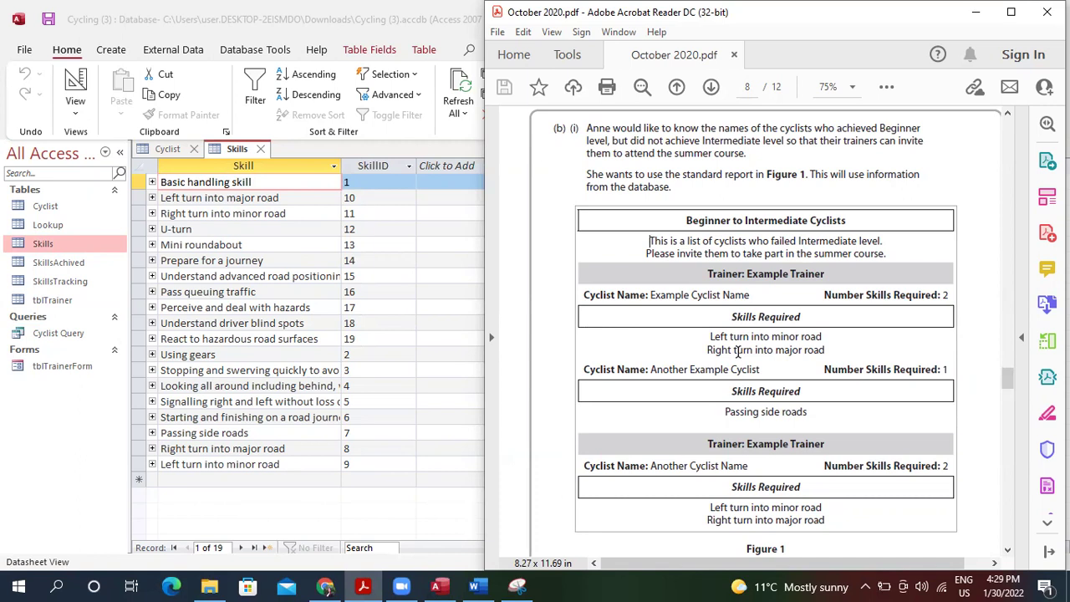
# Read the skill-level rules on page 3, go back to page 8, then return to the Skills table.
pyautogui.moveTo(1008, 376); pyautogui.dragTo(996, 207)
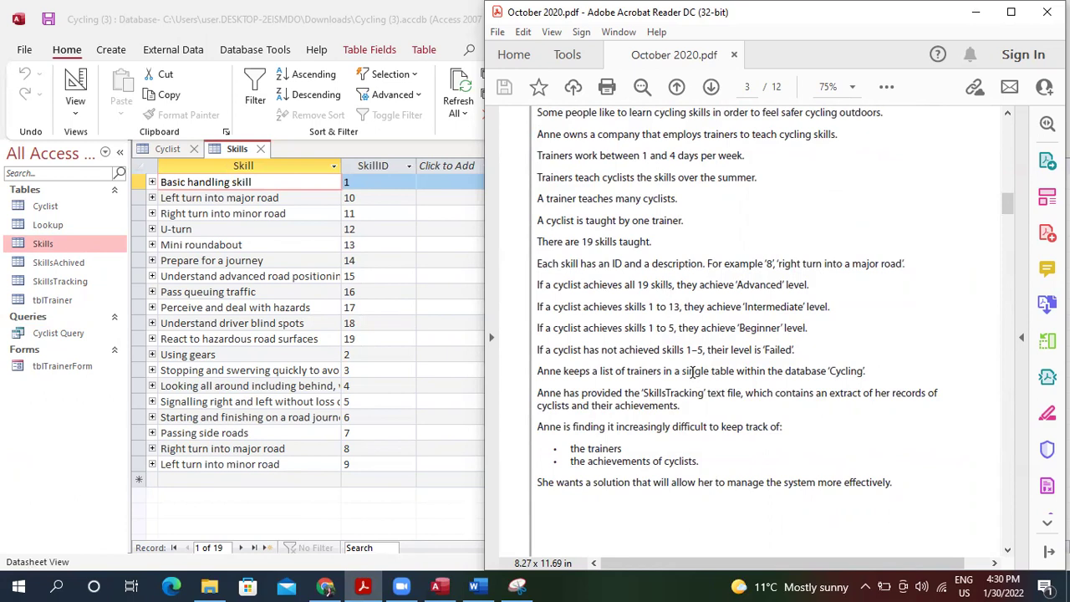
pyautogui.moveTo(1006, 208); pyautogui.dragTo(1003, 390)
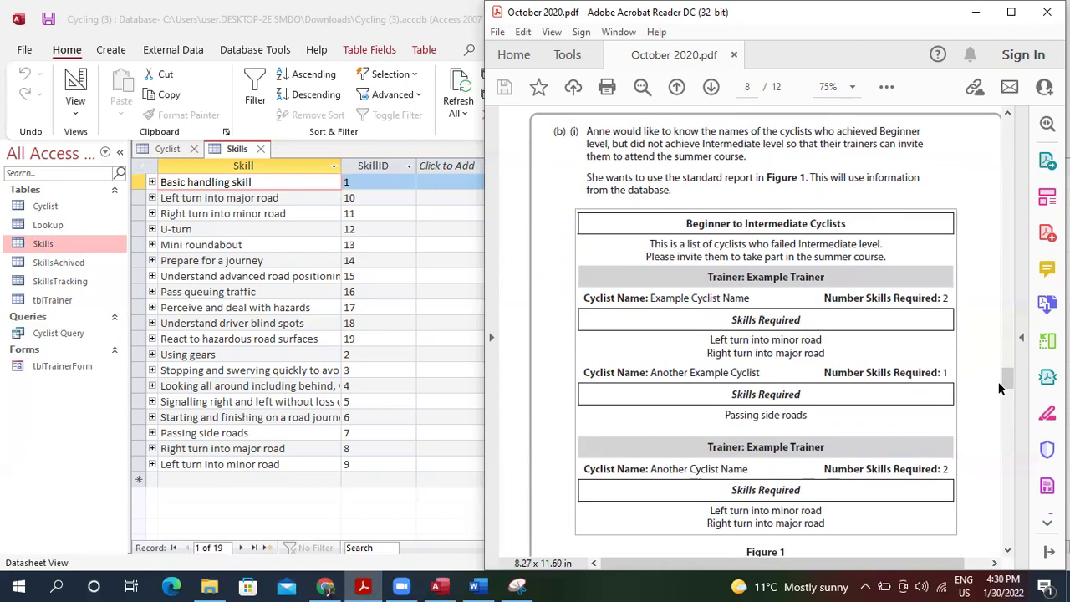
pyautogui.click(387, 324)
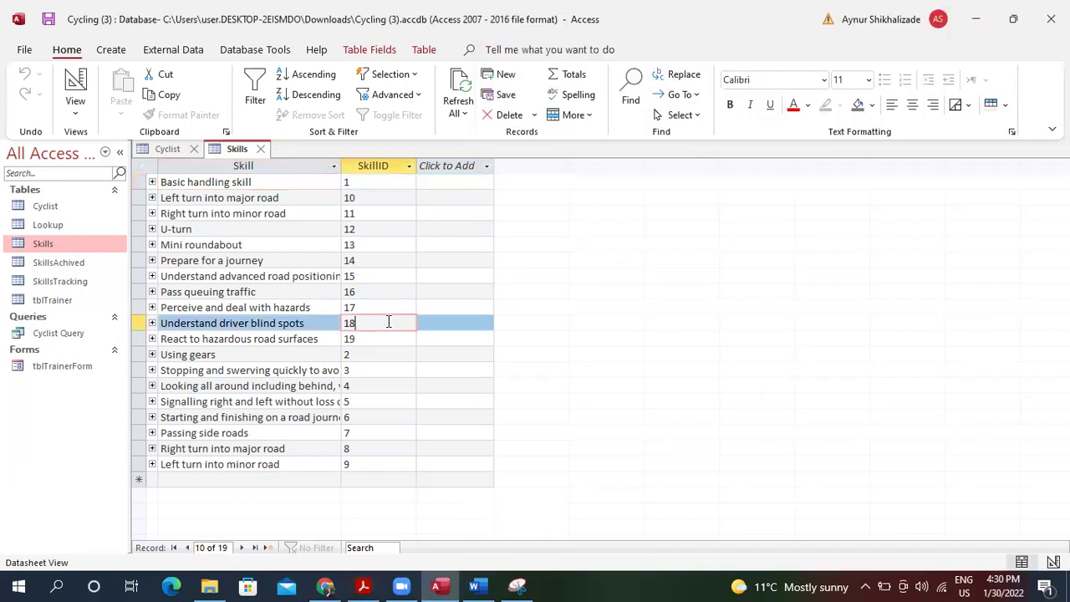
# Start the Simple Query Wizard and add CyclistID, FirstName and Surname from the Cyclist table.
pyautogui.click(121, 50)
pyautogui.click(235, 92)
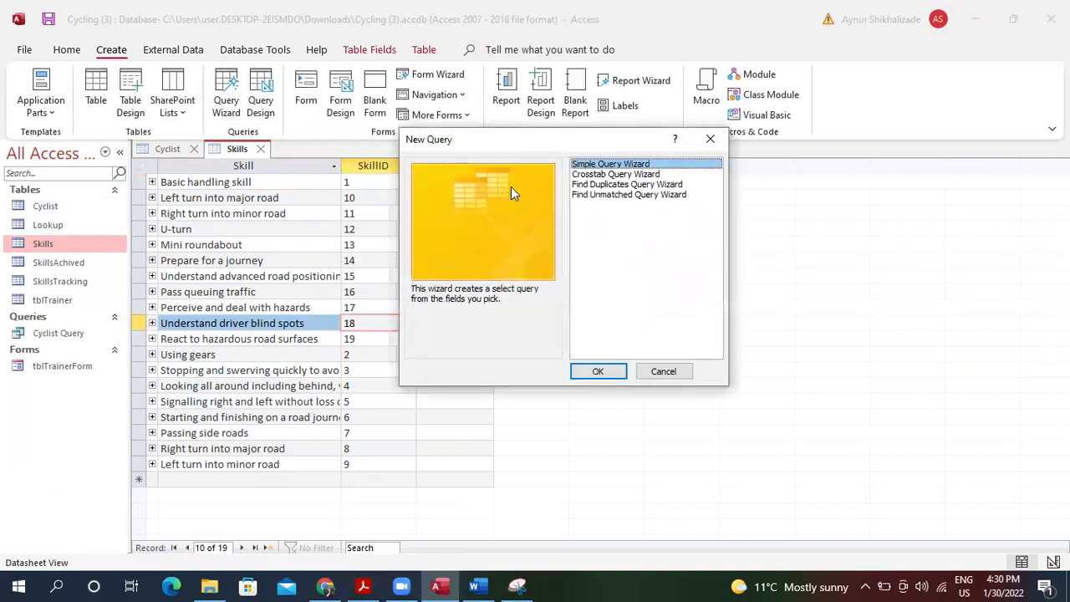
pyautogui.click(606, 370)
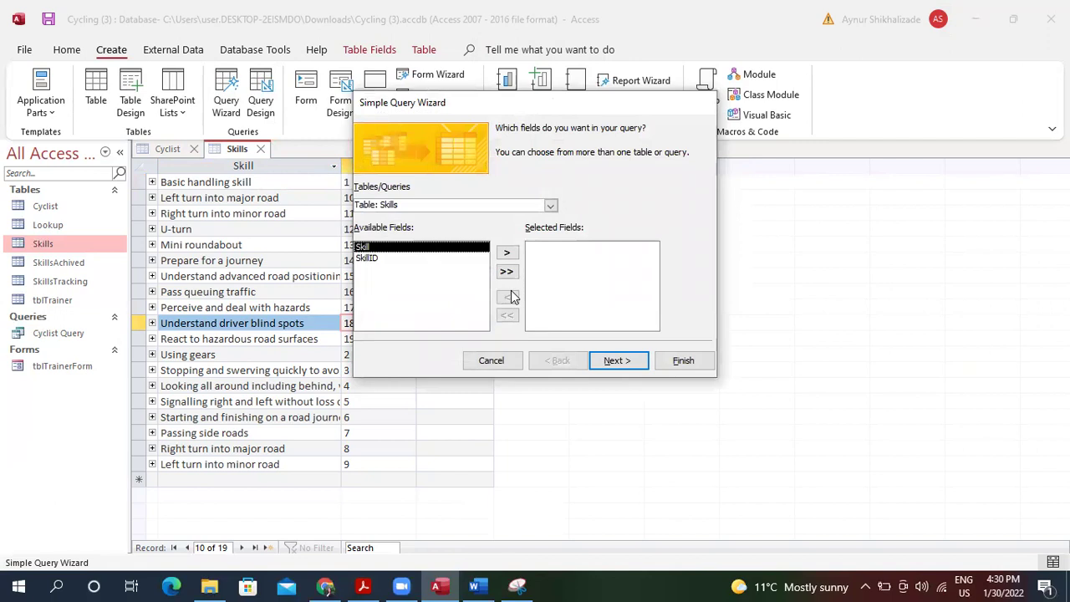
pyautogui.click(550, 206)
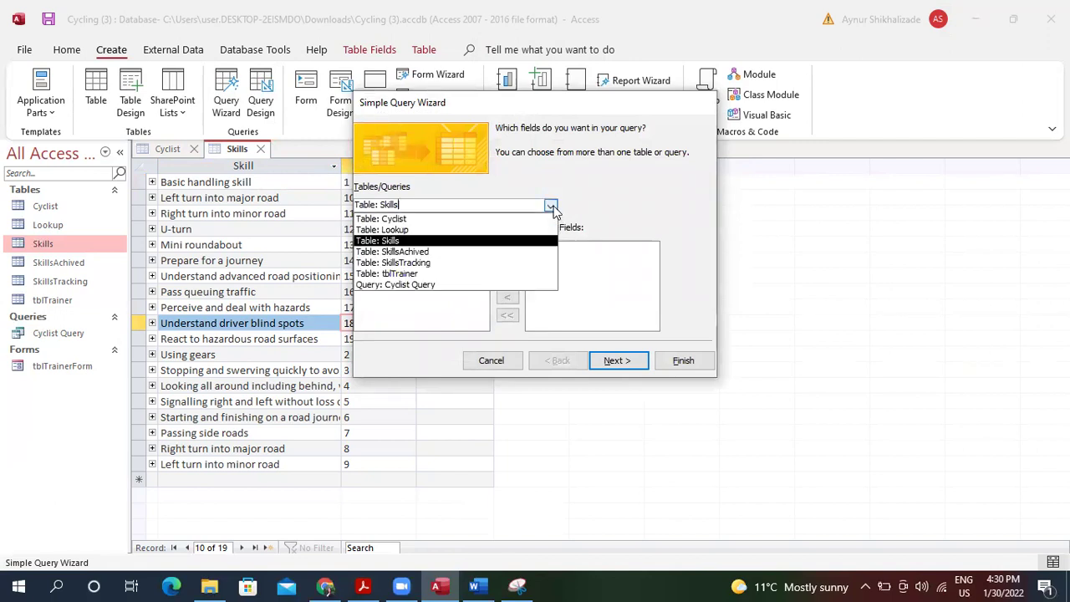
pyautogui.click(496, 219)
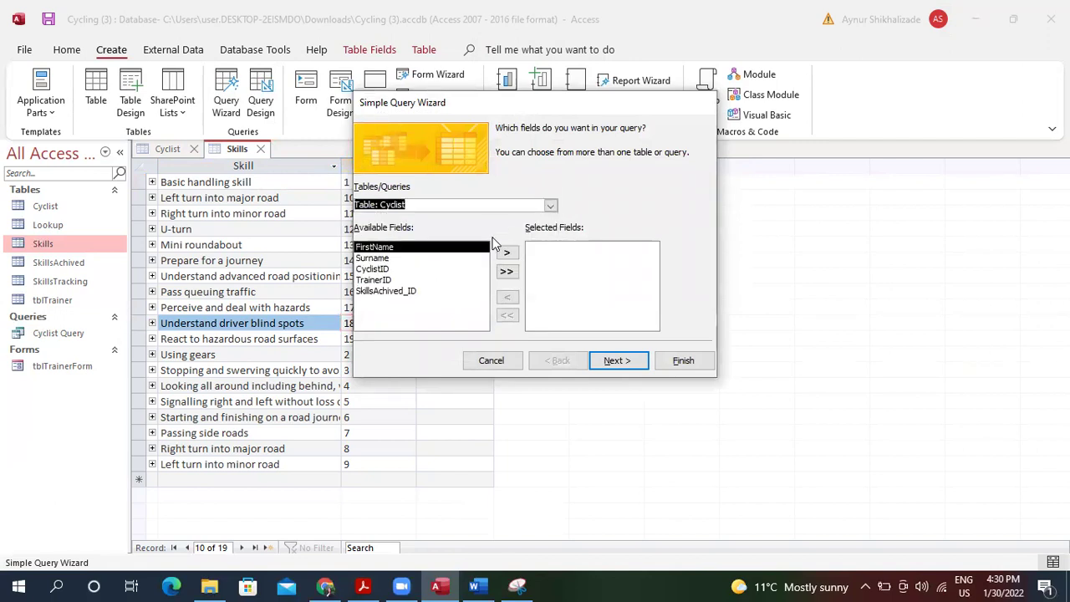
pyautogui.click(423, 270)
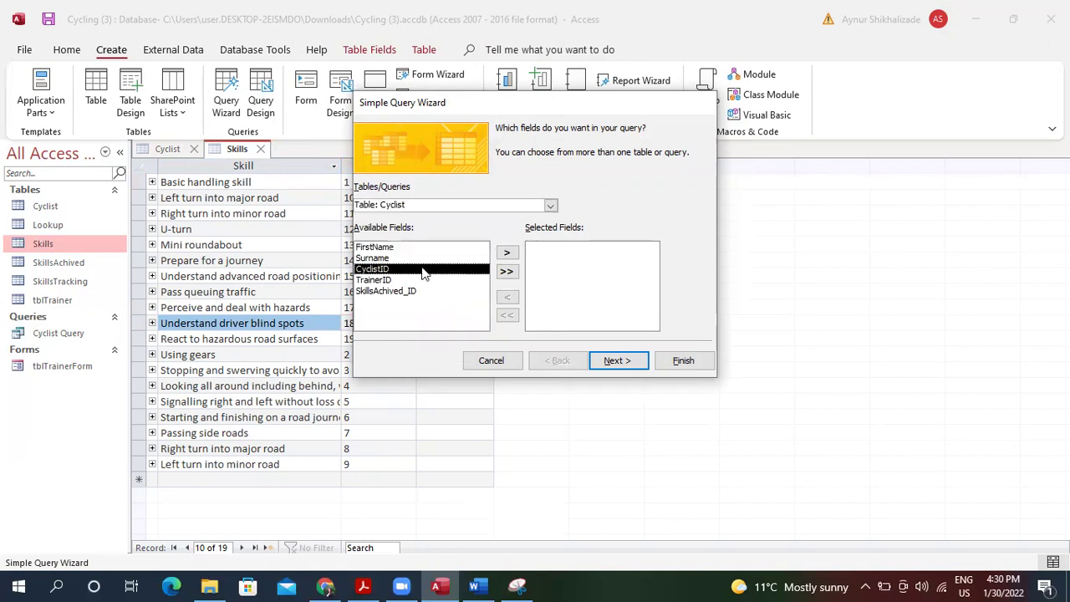
pyautogui.click(505, 253)
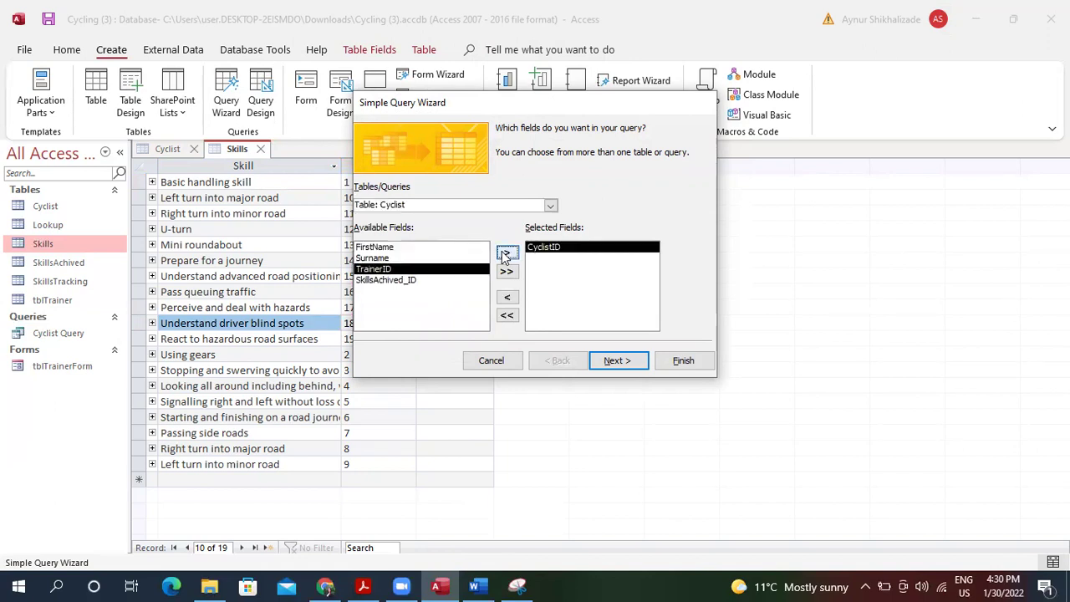
pyautogui.click(484, 247)
pyautogui.click(507, 254)
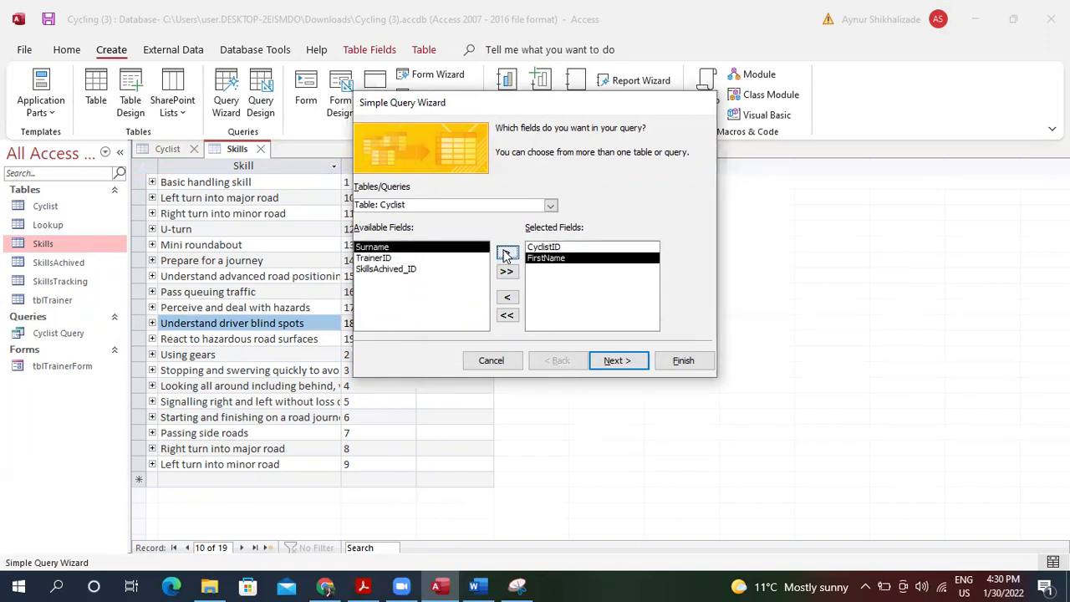
pyautogui.click(507, 254)
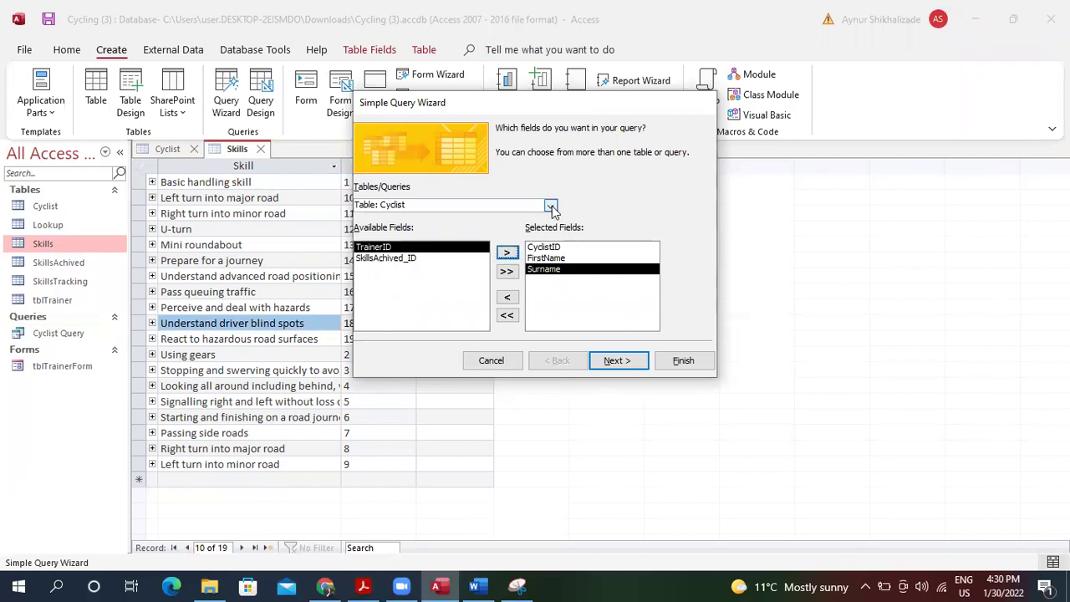
# Add LevelAchieved and SkillAchieved? from the SkillsAchived table.
pyautogui.click(550, 206)
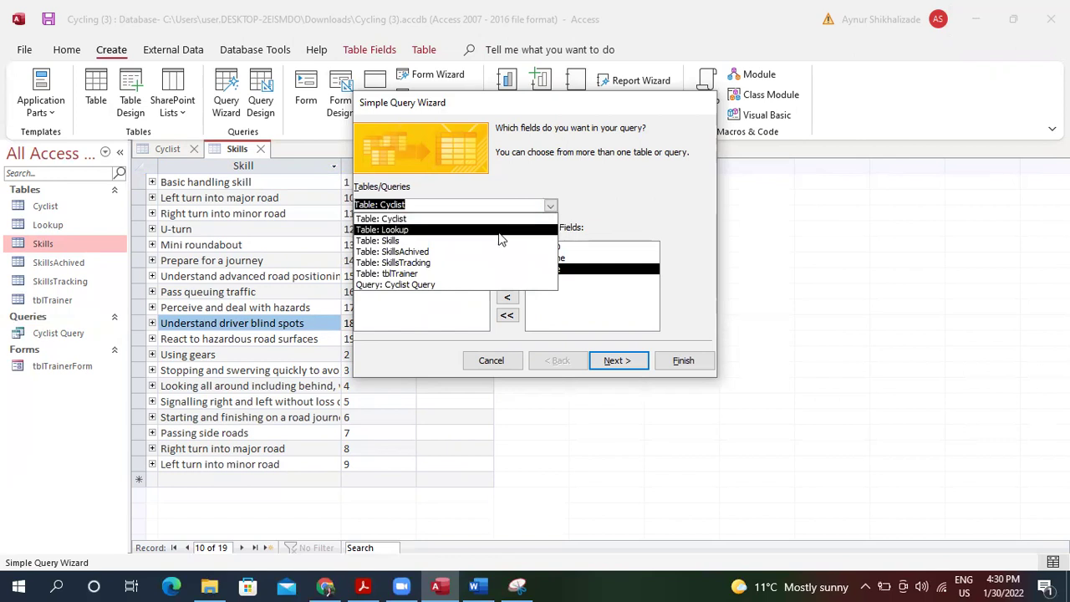
pyautogui.click(443, 252)
pyautogui.click(462, 259)
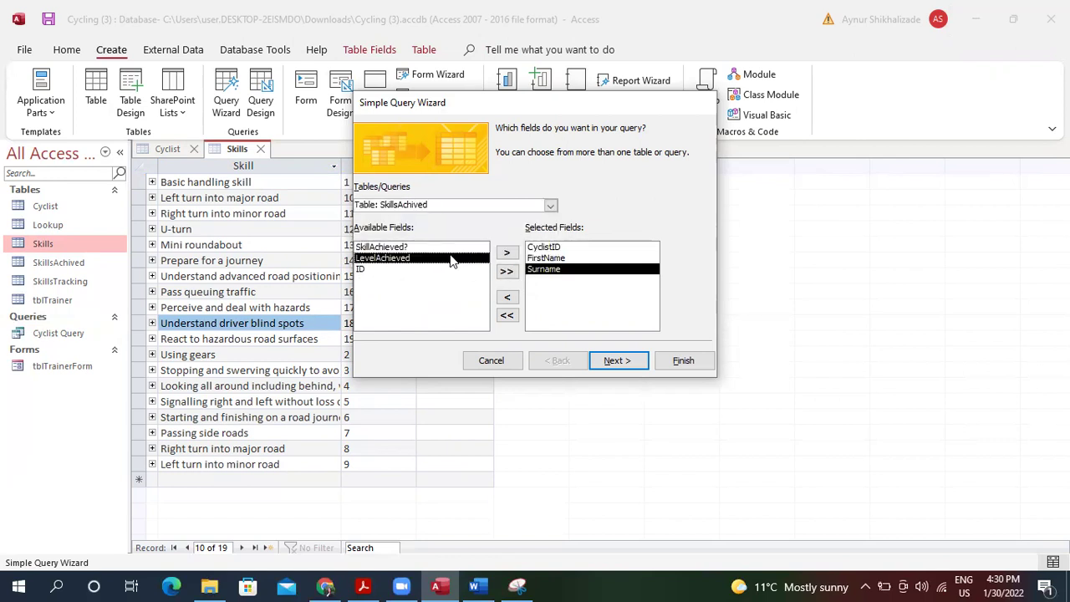
pyautogui.click(505, 253)
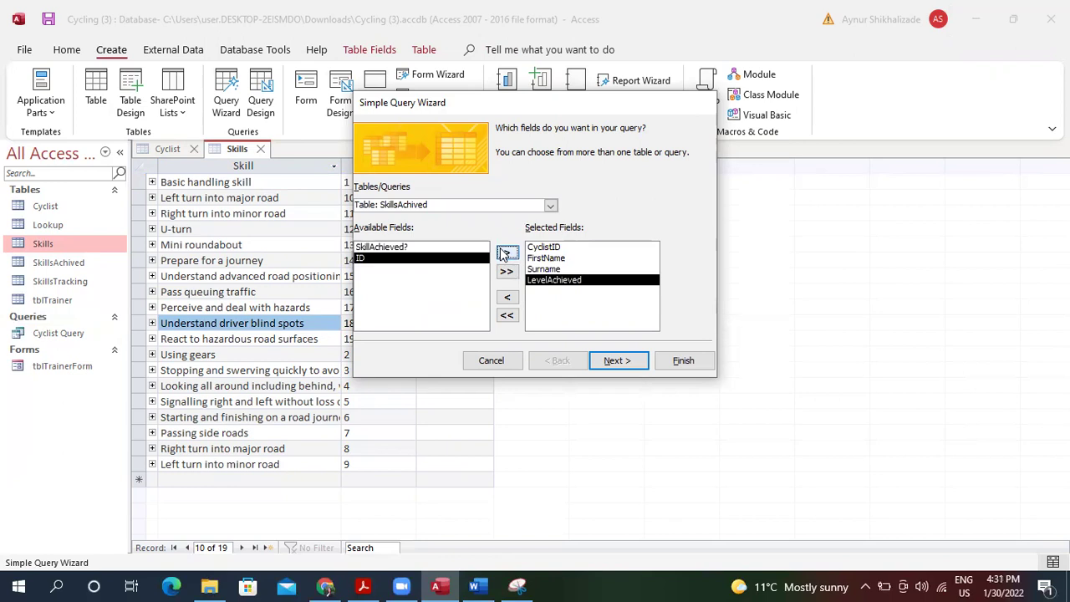
pyautogui.click(478, 248)
pyautogui.click(504, 253)
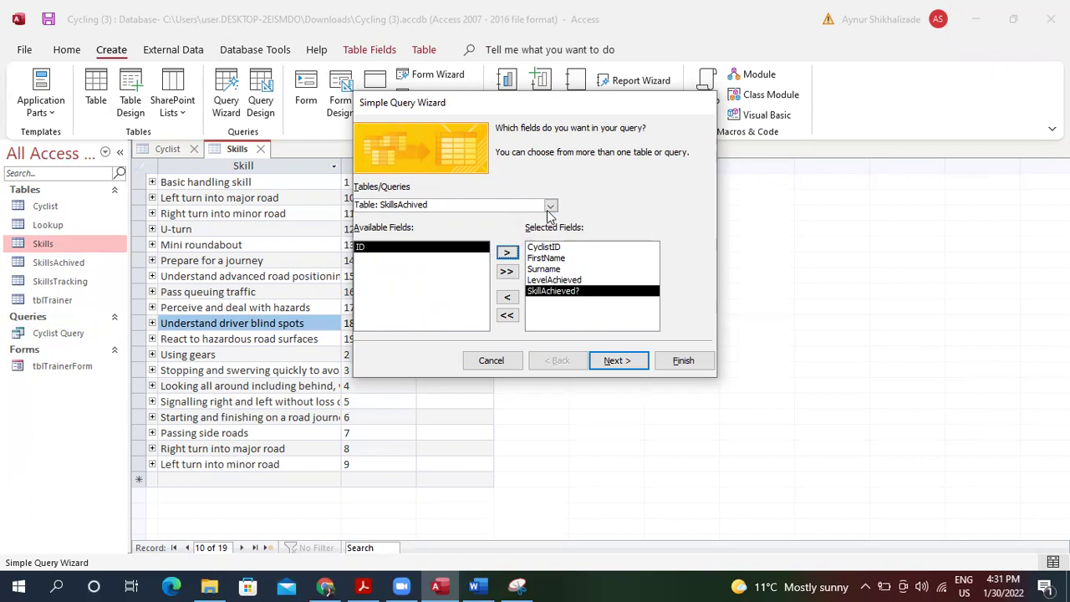
# Add SkillID and Skill from the Skills table to the query's chosen fields.
pyautogui.click(550, 207)
pyautogui.click(483, 241)
pyautogui.click(460, 258)
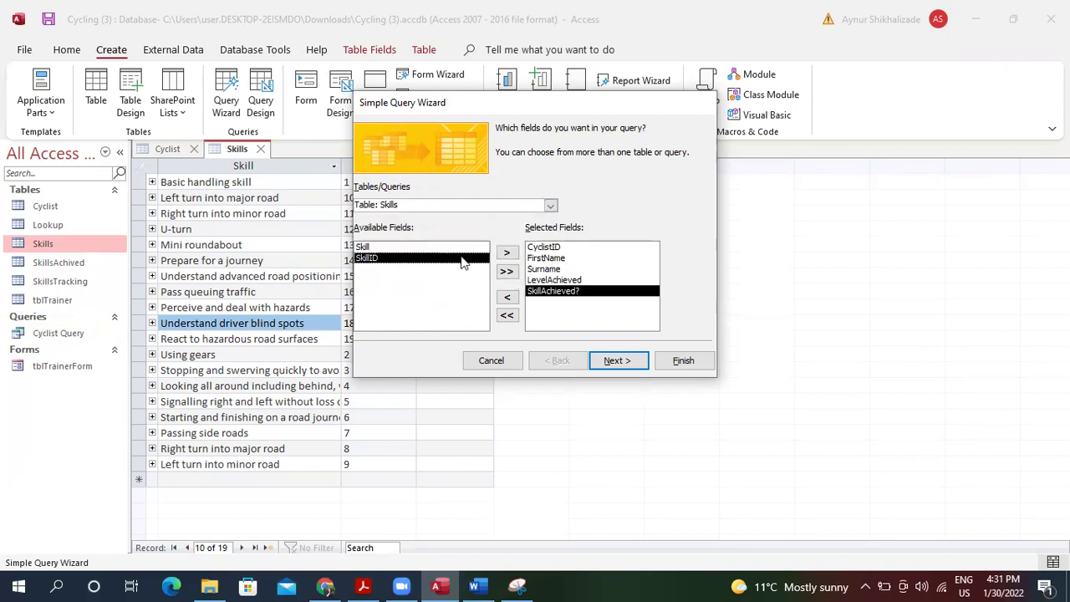
pyautogui.click(506, 255)
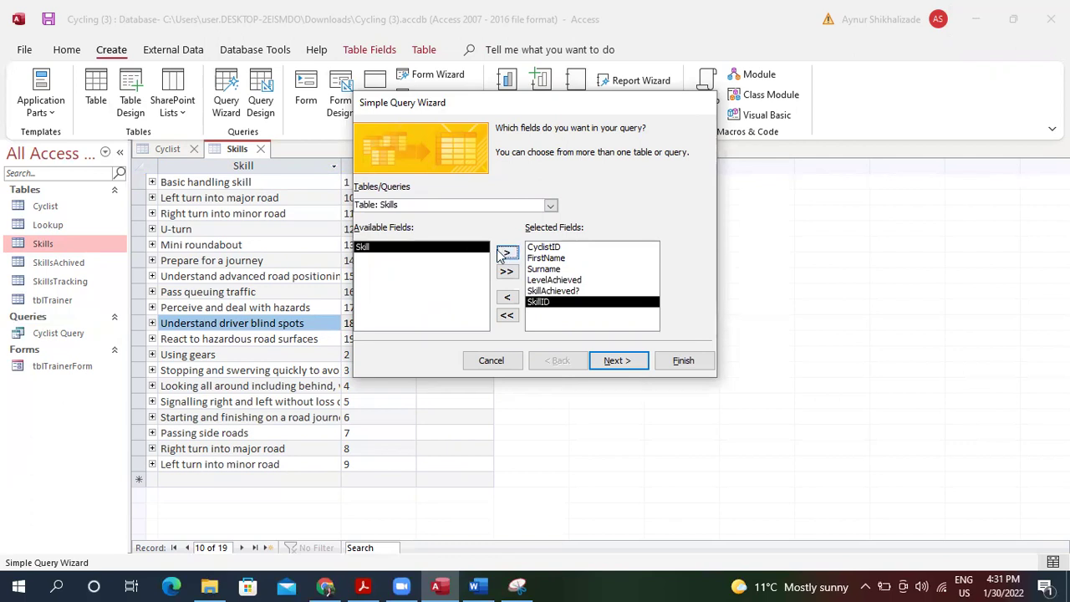
pyautogui.click(501, 255)
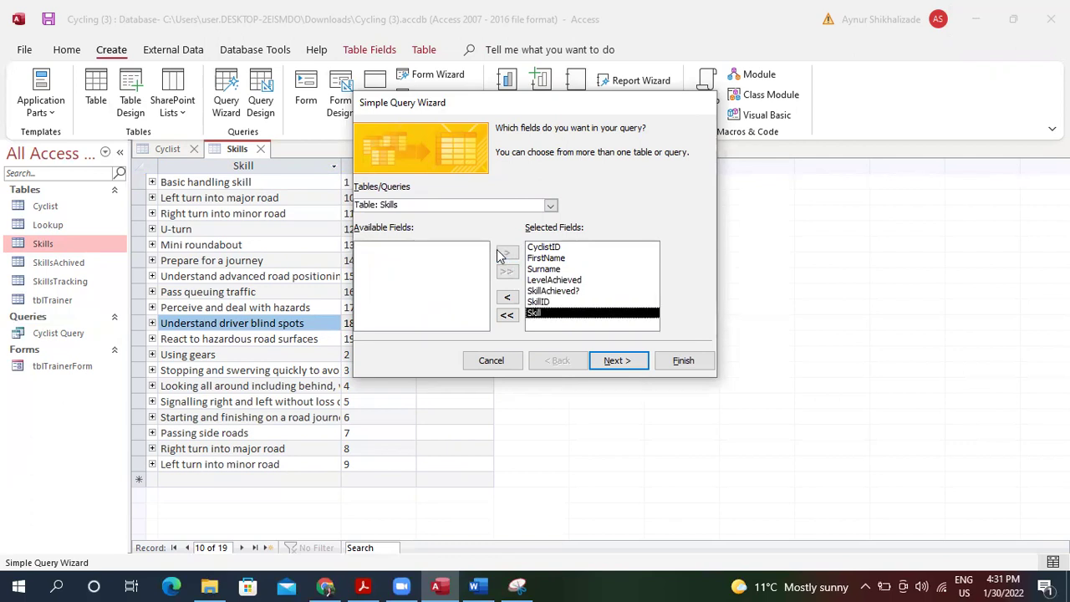
# Add TrainerID and TrainerName from tblTrainer, then finish the detail query wizard.
pyautogui.click(549, 205)
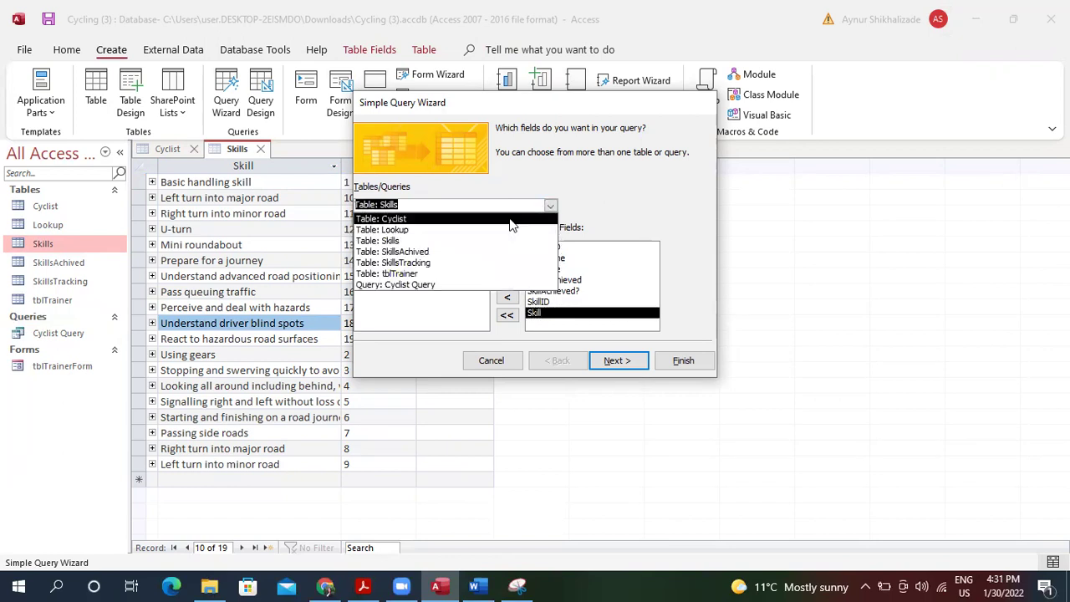
pyautogui.click(473, 276)
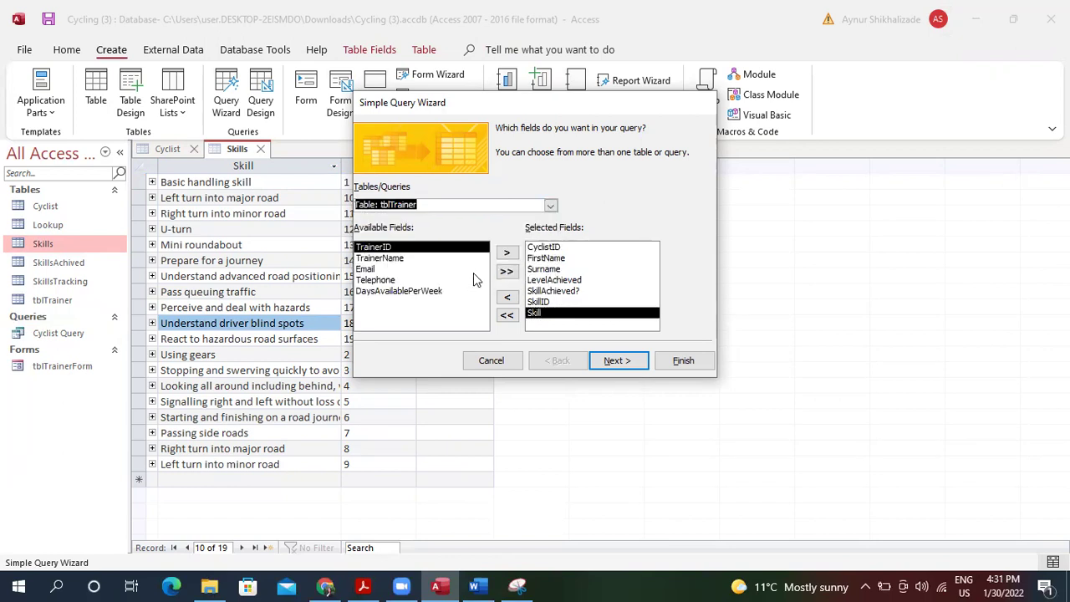
pyautogui.click(506, 254)
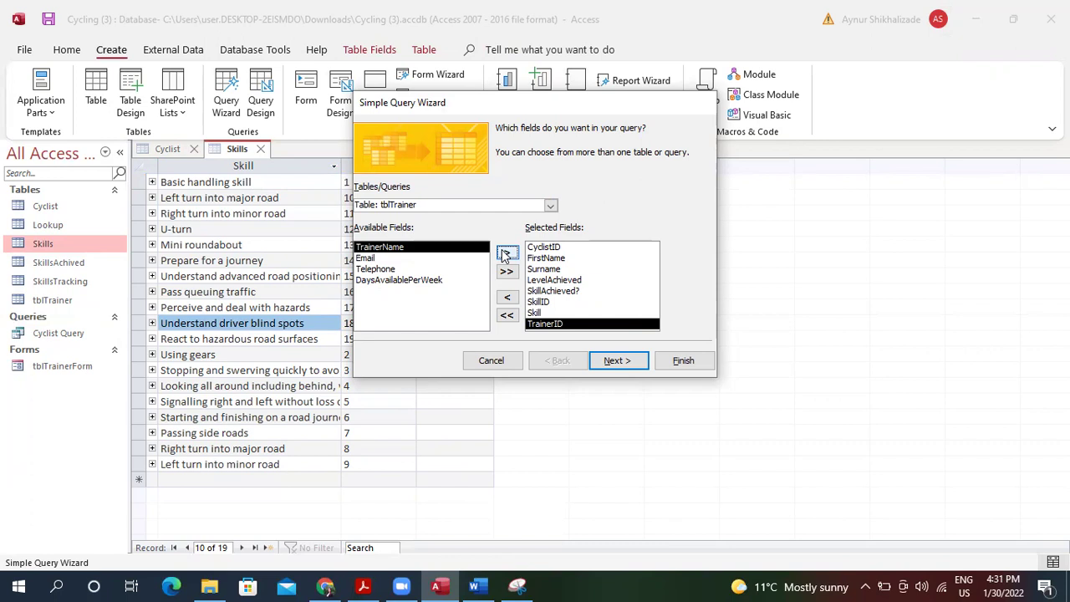
pyautogui.click(507, 254)
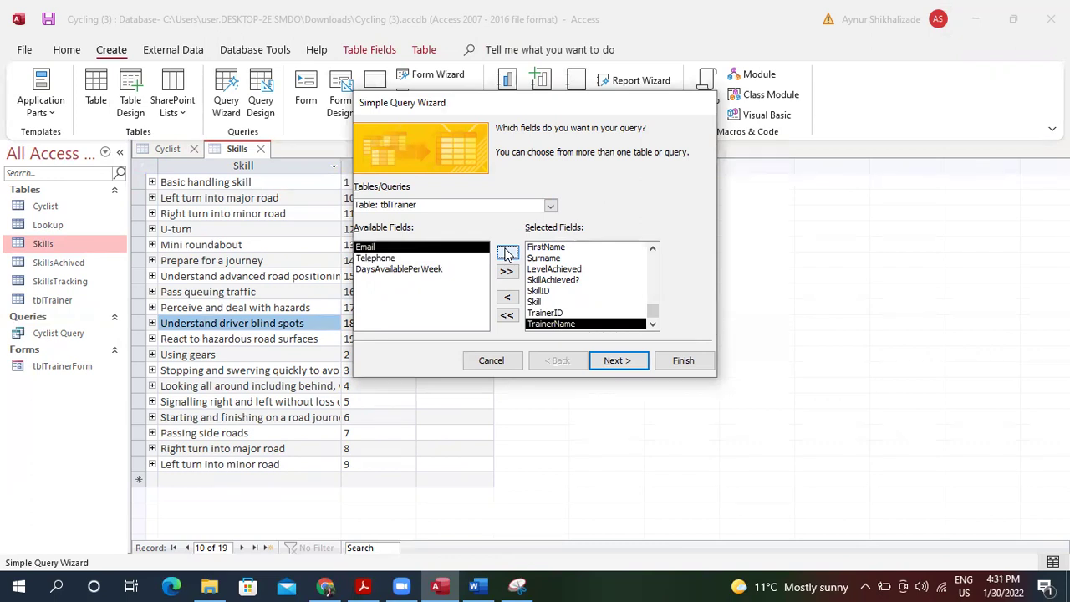
pyautogui.click(623, 361)
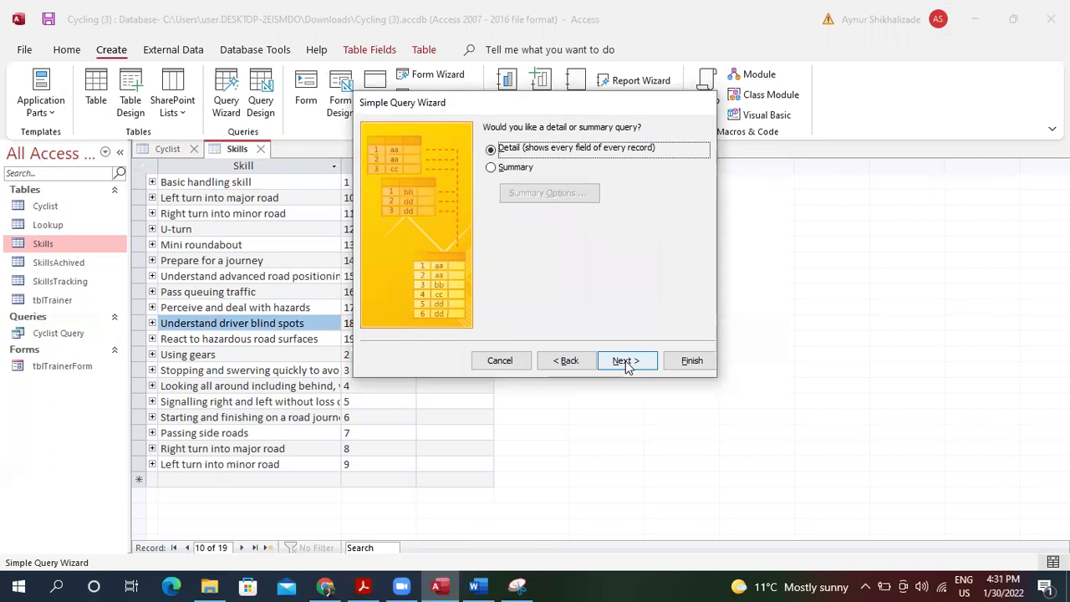
pyautogui.click(682, 363)
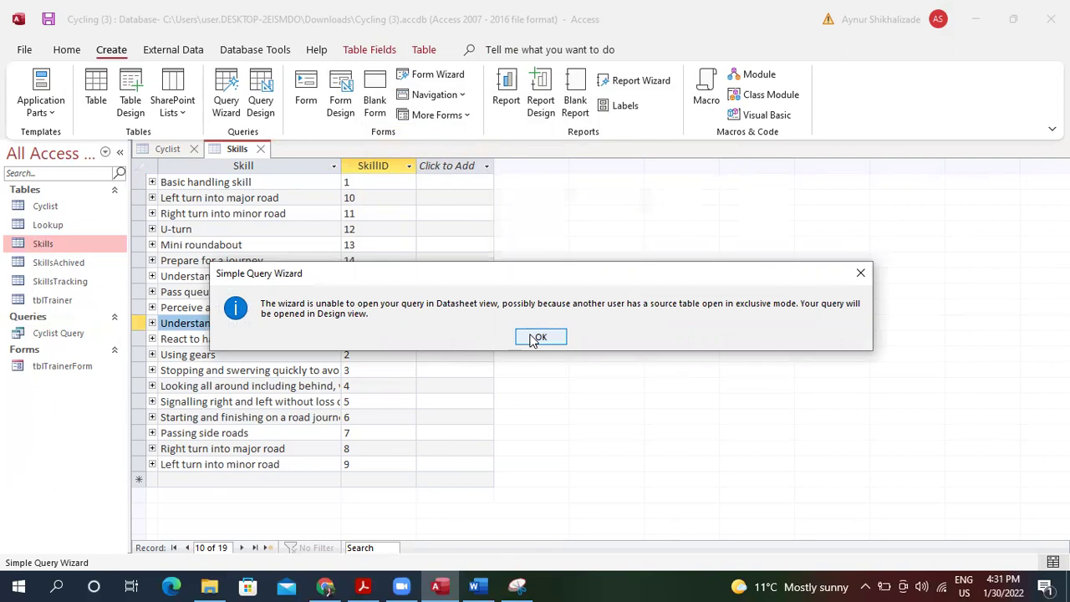
# Accept the Design view notice and set the SkillID criterion to Between 6 and 13.
pyautogui.click(536, 338)
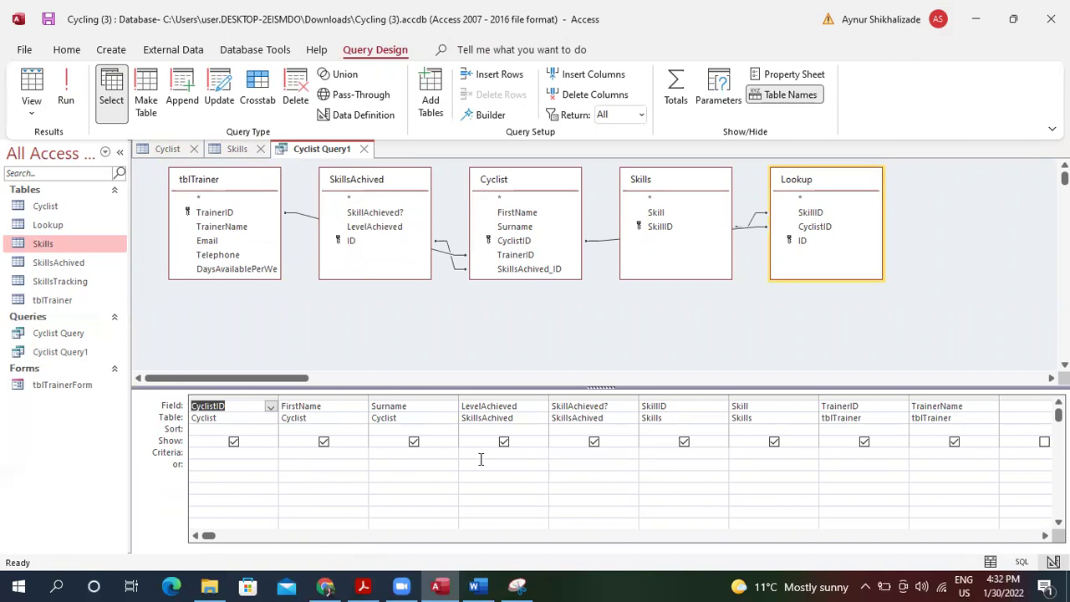
pyautogui.click(521, 454)
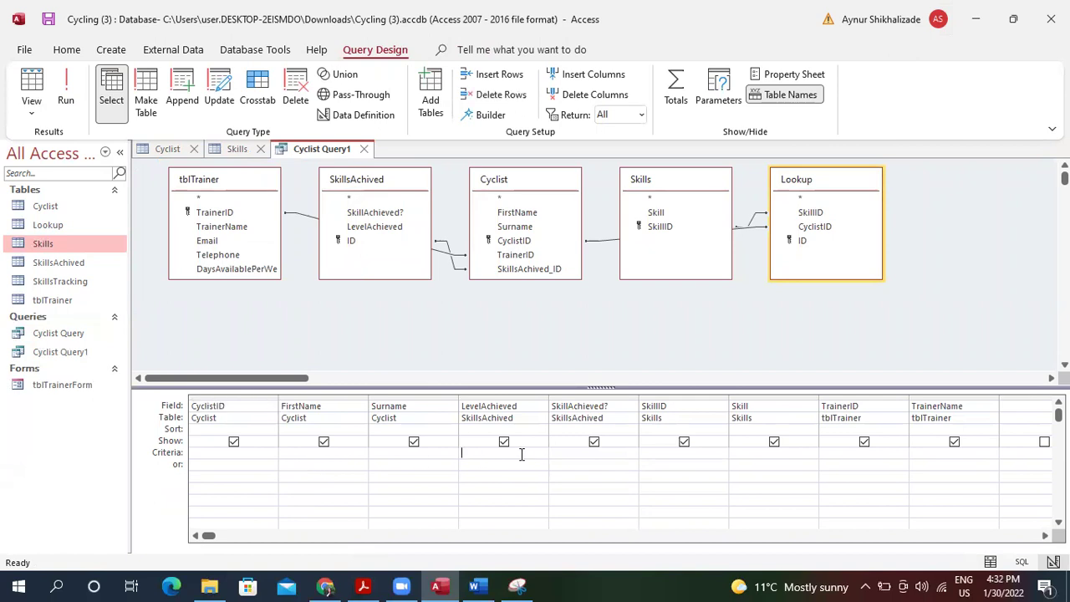
pyautogui.click(656, 454)
pyautogui.write('B')
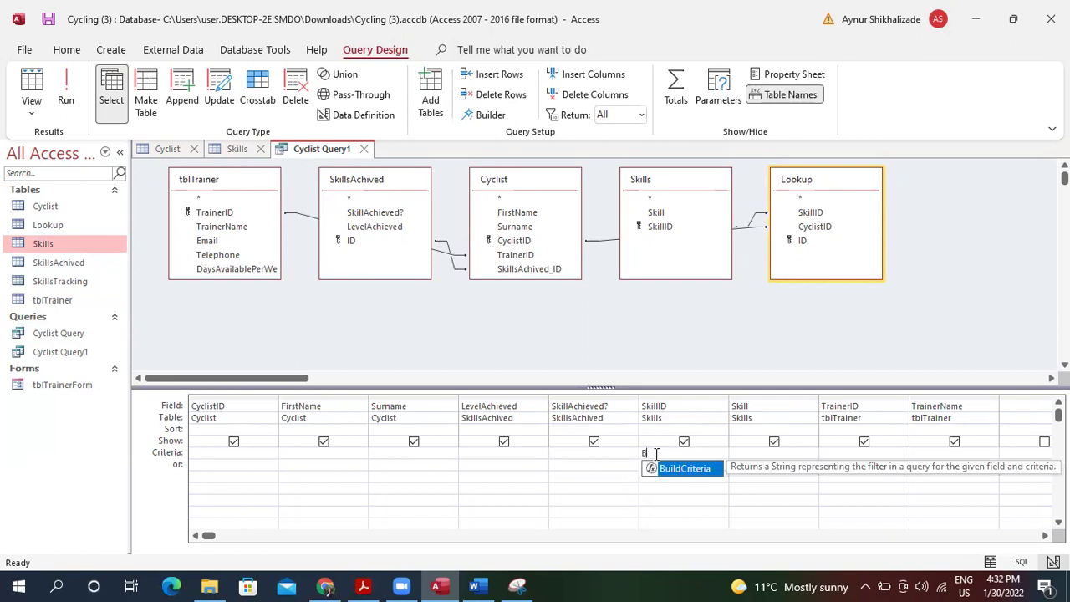
pyautogui.write('etwee')
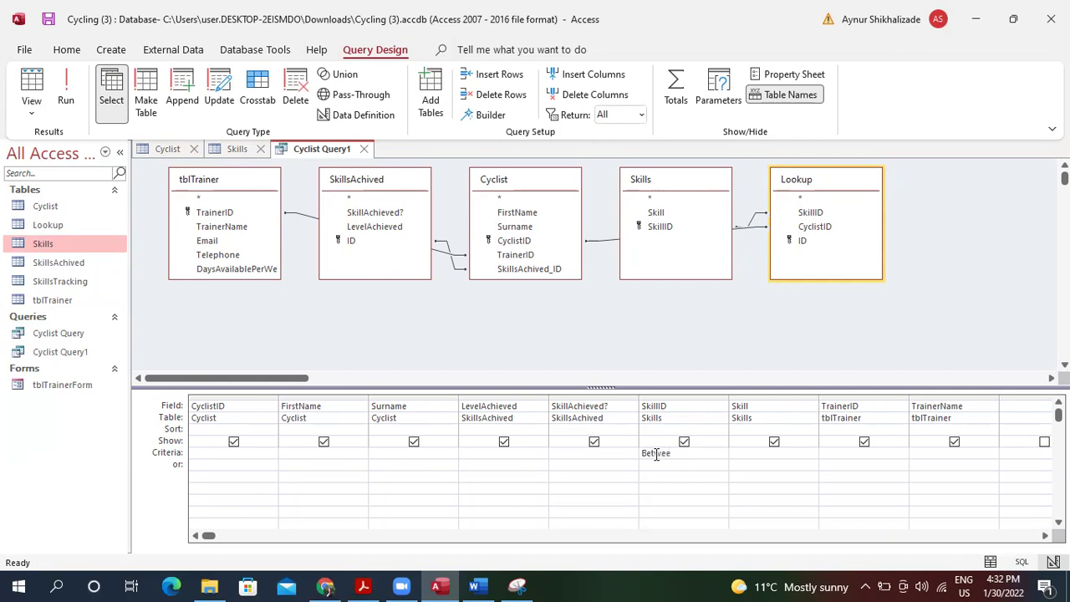
pyautogui.write('n 6 and 13')
pyautogui.press('Tab')
pyautogui.click(363, 586)
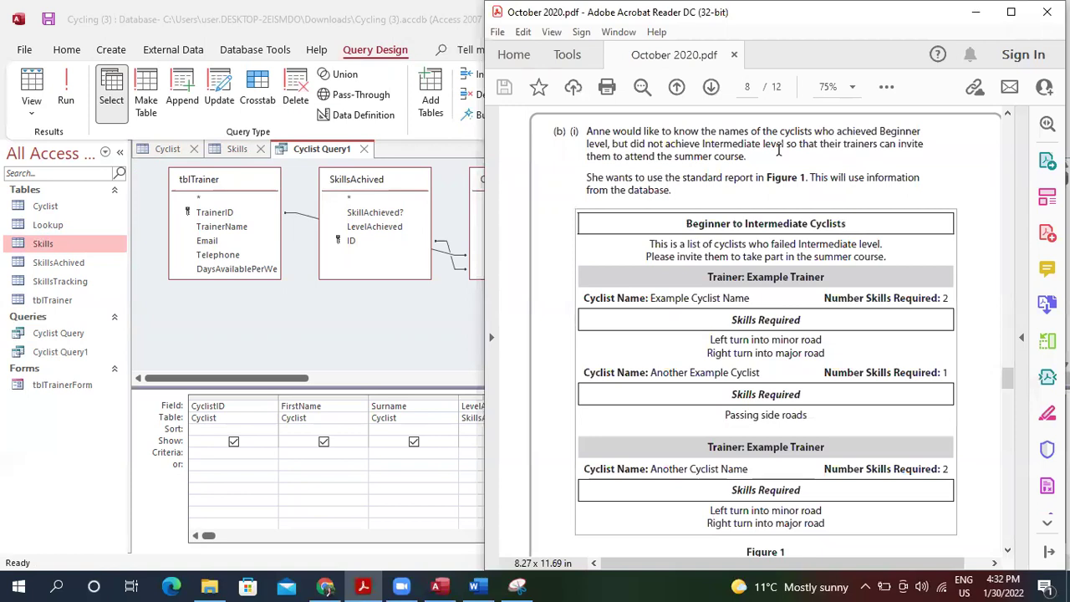
pyautogui.click(436, 498)
pyautogui.click(754, 451)
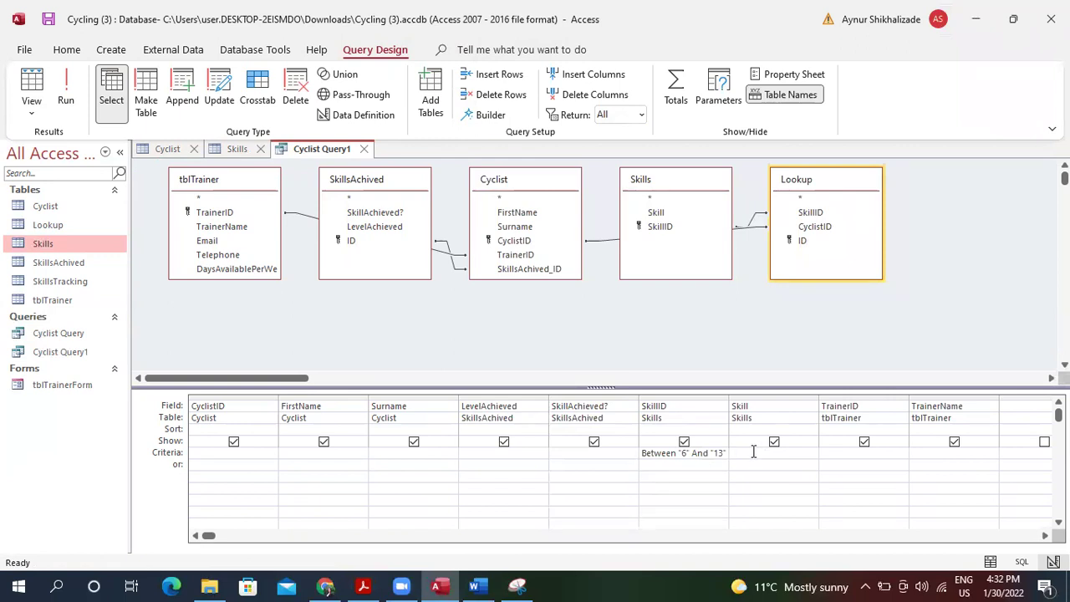
# Filter LevelAchieved to Beginner, run the query, and dismiss the Type mismatch error.
pyautogui.click(476, 452)
pyautogui.write('Beginner')
pyautogui.press('Tab')
pyautogui.click(36, 81)
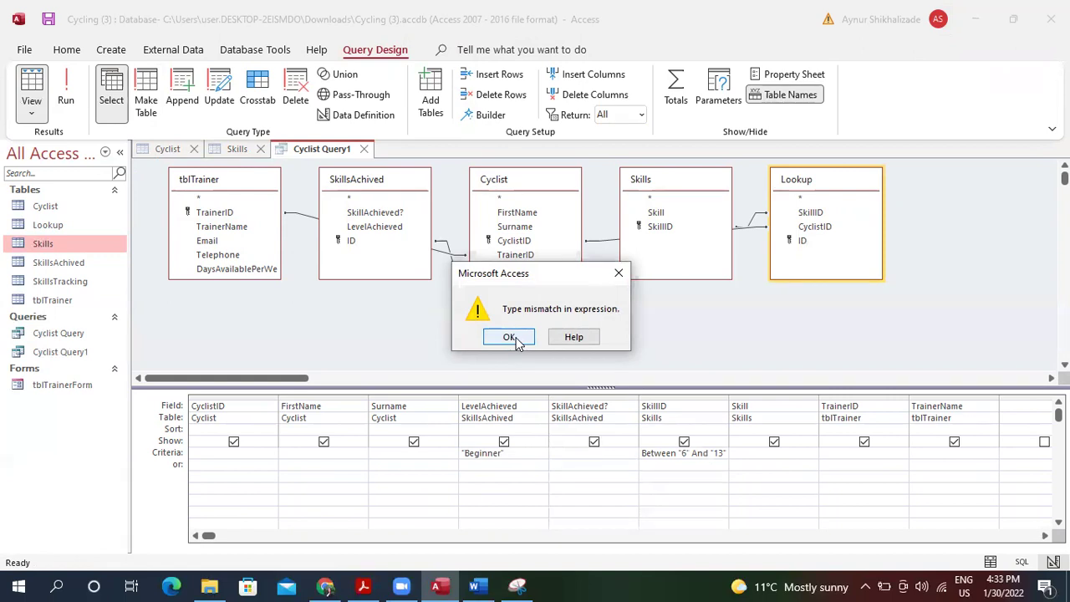
pyautogui.click(510, 337)
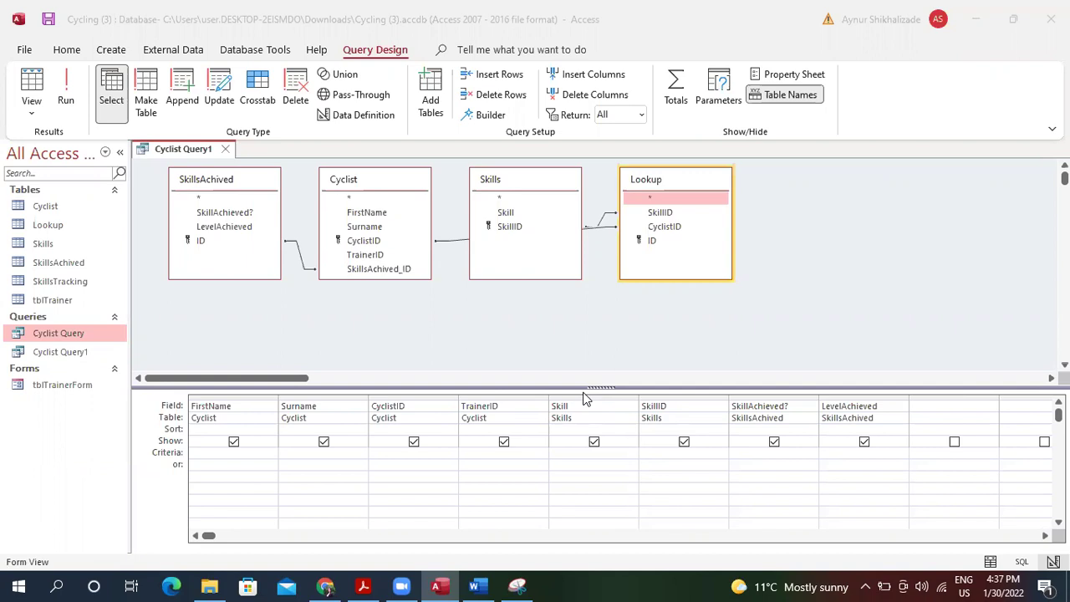
# Run Cyclist Query1 as a datasheet, then return it to Design view.
pyautogui.click(31, 84)
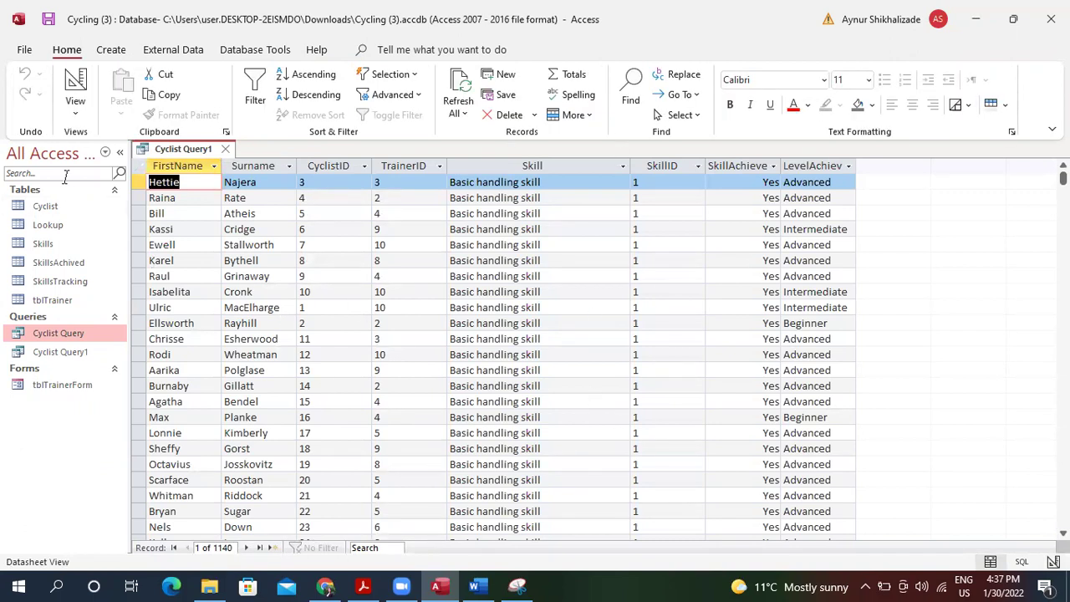
pyautogui.click(75, 113)
pyautogui.click(124, 221)
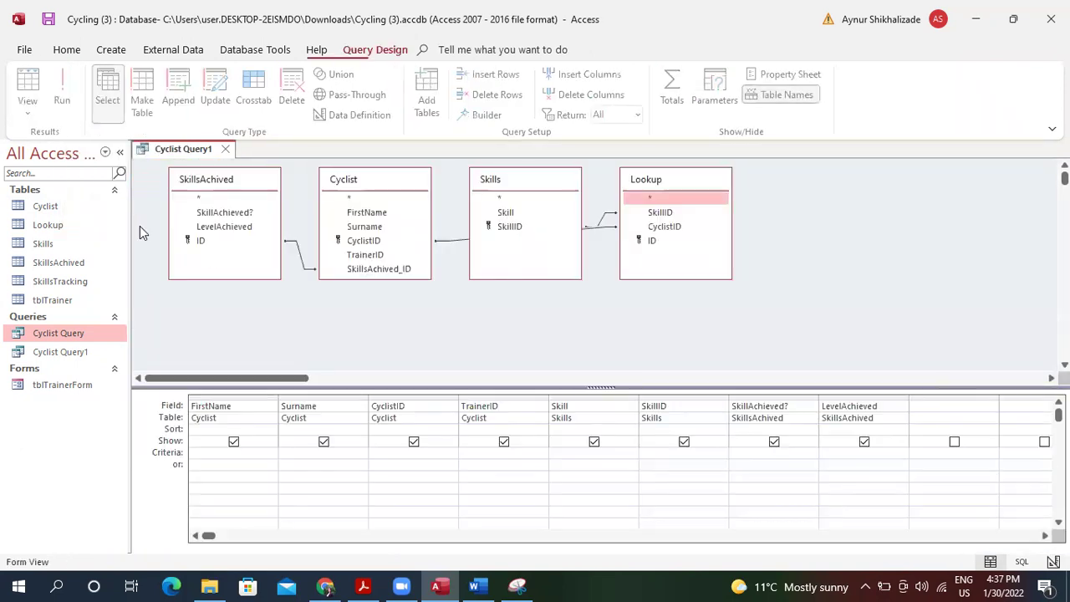
# Set the SkillAchieved? criterion to Yes and the LevelAchieved criterion to Beginner.
pyautogui.click(825, 457)
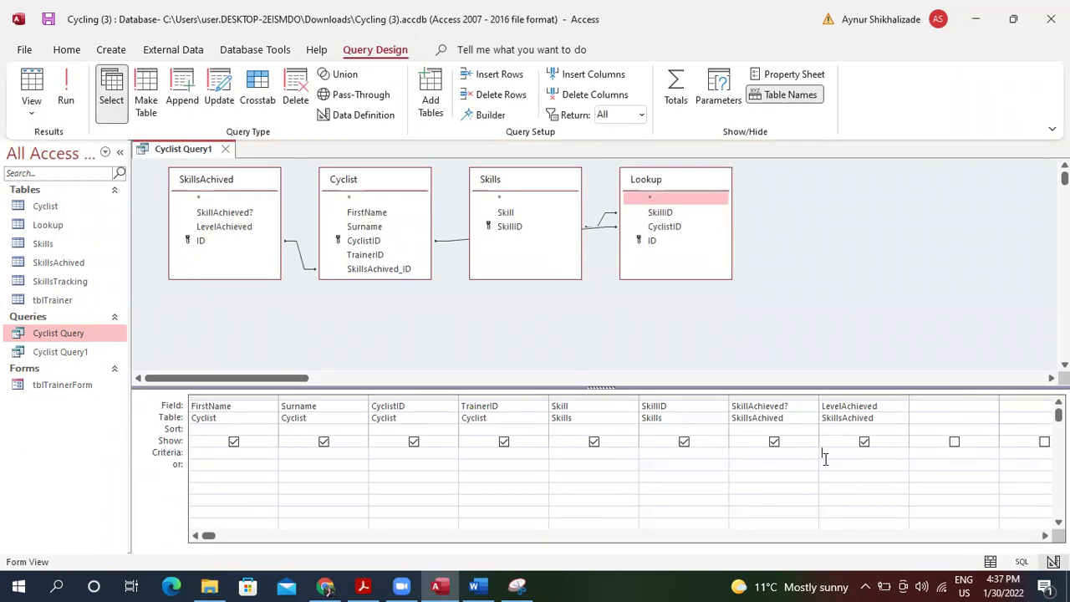
pyautogui.write('Advanced')
pyautogui.press('Tab')
pyautogui.click(783, 454)
pyautogui.write('Y')
pyautogui.click(892, 454)
pyautogui.press('BackSpace')
pyautogui.press('BackSpace')
pyautogui.press('BackSpace')
pyautogui.press('BackSpace')
pyautogui.press('BackSpace')
pyautogui.press('BackSpace')
pyautogui.press('BackSpace')
pyautogui.press('BackSpace')
pyautogui.press('BackSpace')
pyautogui.write('Be')
pyautogui.write('inner')
pyautogui.press('BackSpace')
pyautogui.press('BackSpace')
pyautogui.press('BackSpace')
pyautogui.press('BackSpace')
pyautogui.press('BackSpace')
pyautogui.write('gi')
pyautogui.write('Yes')
pyautogui.press('Tab')
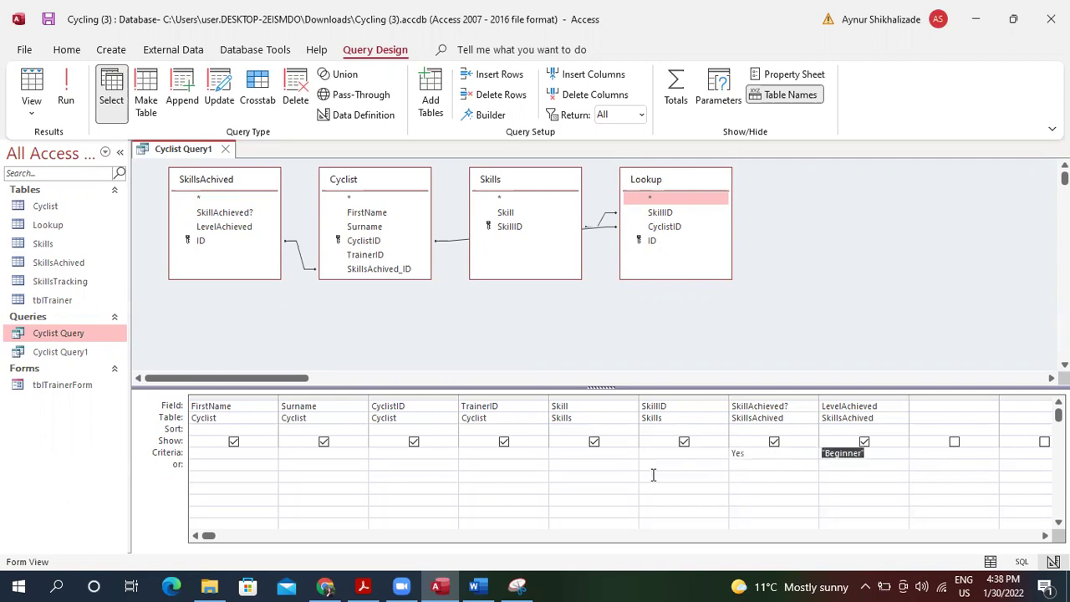
# Run the filtered Beginner query, then switch back to Design view.
pyautogui.click(31, 88)
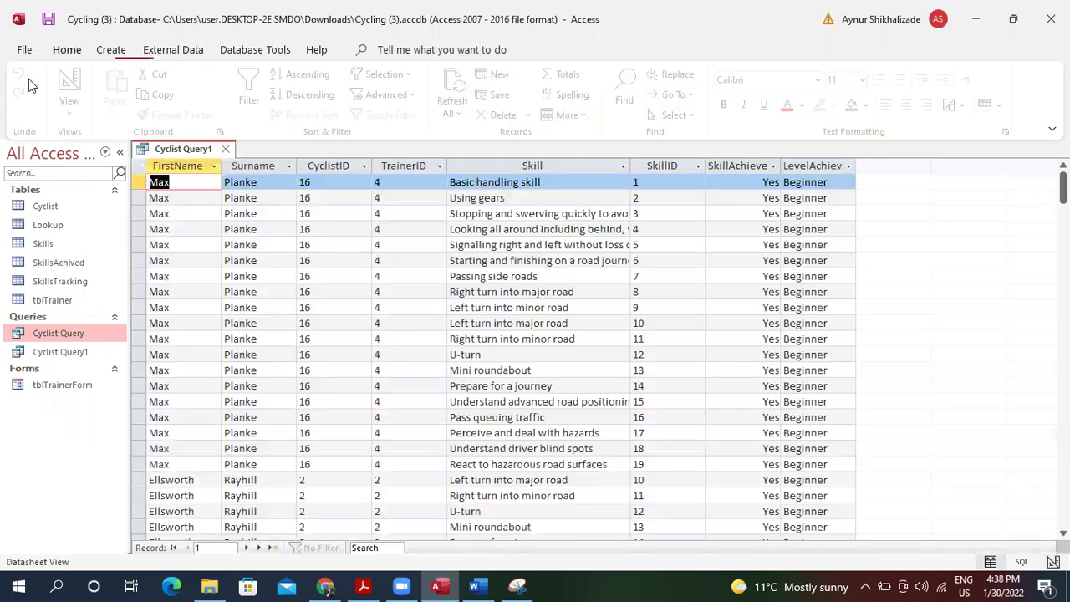
pyautogui.click(75, 98)
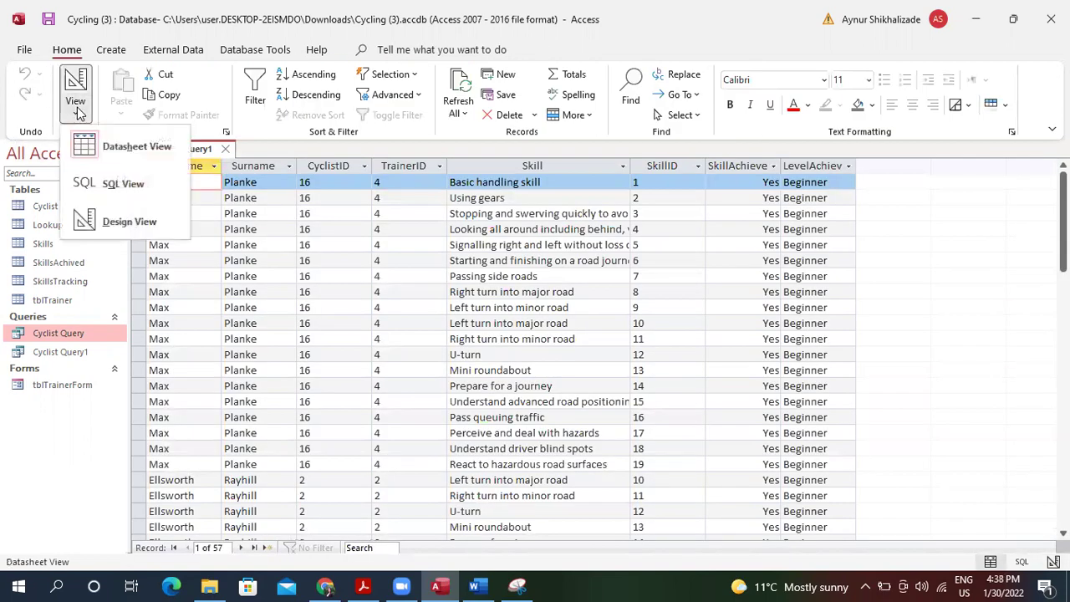
pyautogui.click(132, 221)
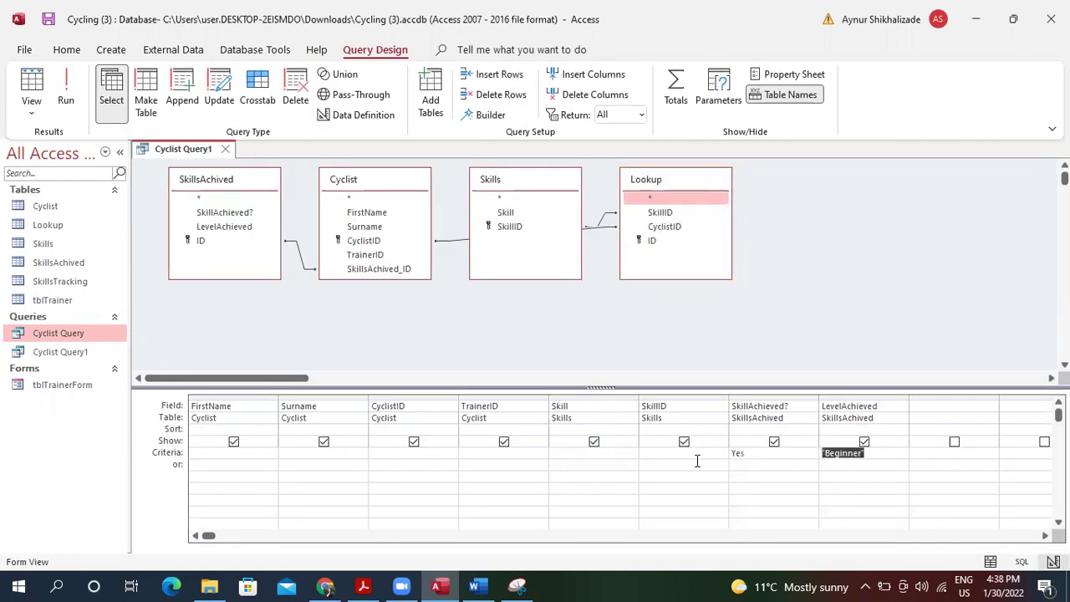
# Enter Between 6 and 13 as the SkillID criterion.
pyautogui.click(661, 455)
pyautogui.write('Between 6 and')
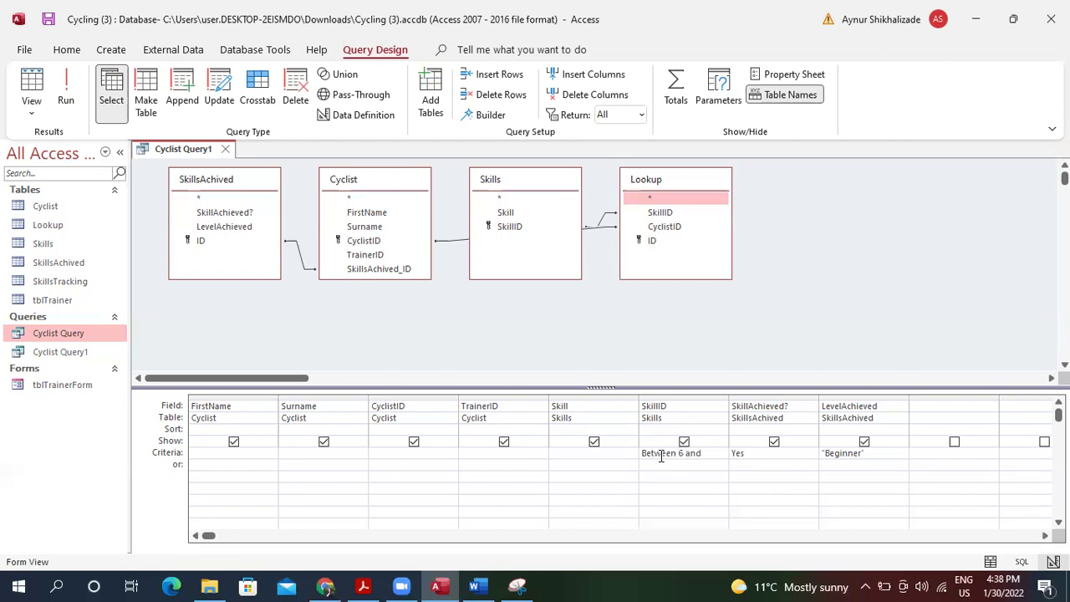
pyautogui.write('13')
pyautogui.press('Tab')
# Run the query to check its 36 Beginner rows, then return to Design view.
pyautogui.click(33, 80)
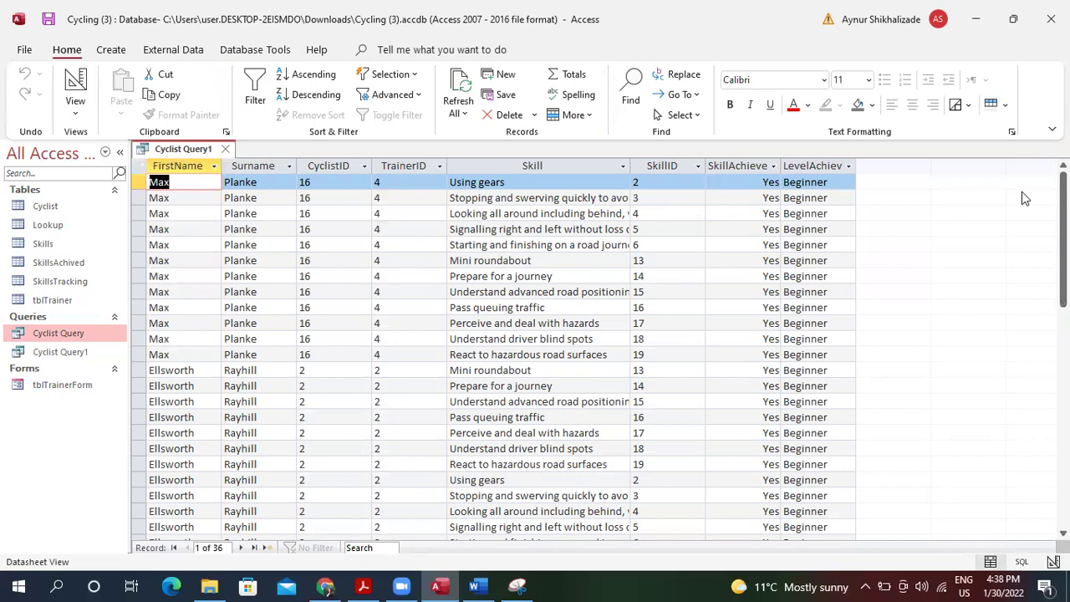
pyautogui.moveTo(1063, 235)
pyautogui.mouseDown()
pyautogui.moveTo(1063, 331)
pyautogui.moveTo(1063, 235)
pyautogui.mouseUp()
pyautogui.click(76, 107)
pyautogui.click(130, 222)
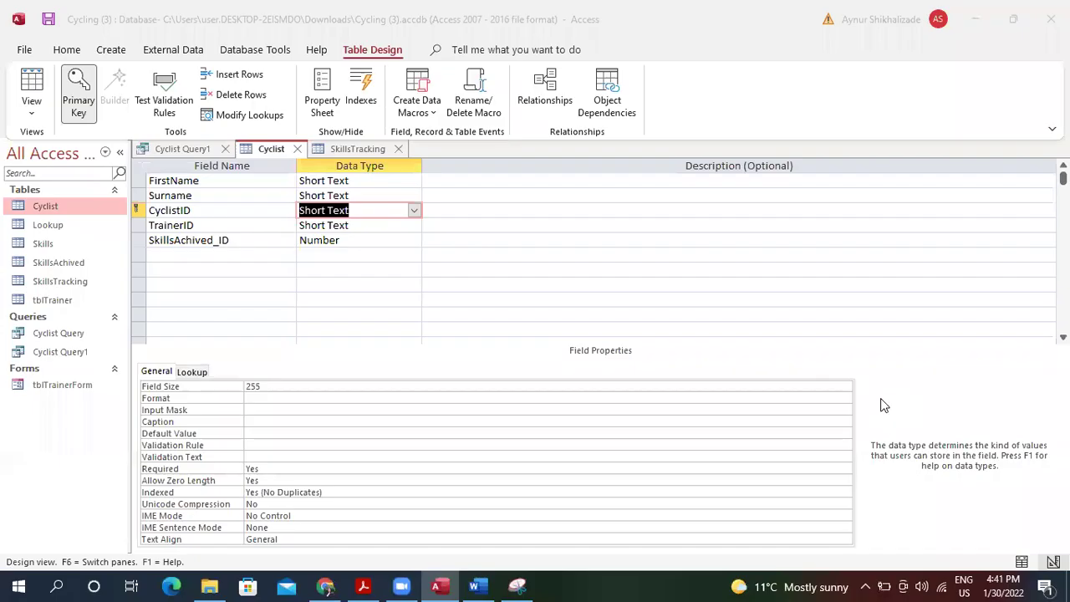
# Open Cyclist Query1 and try to run it, dismissing the table-in-use errors.
pyautogui.click(324, 585)
pyautogui.doubleClick(75, 349)
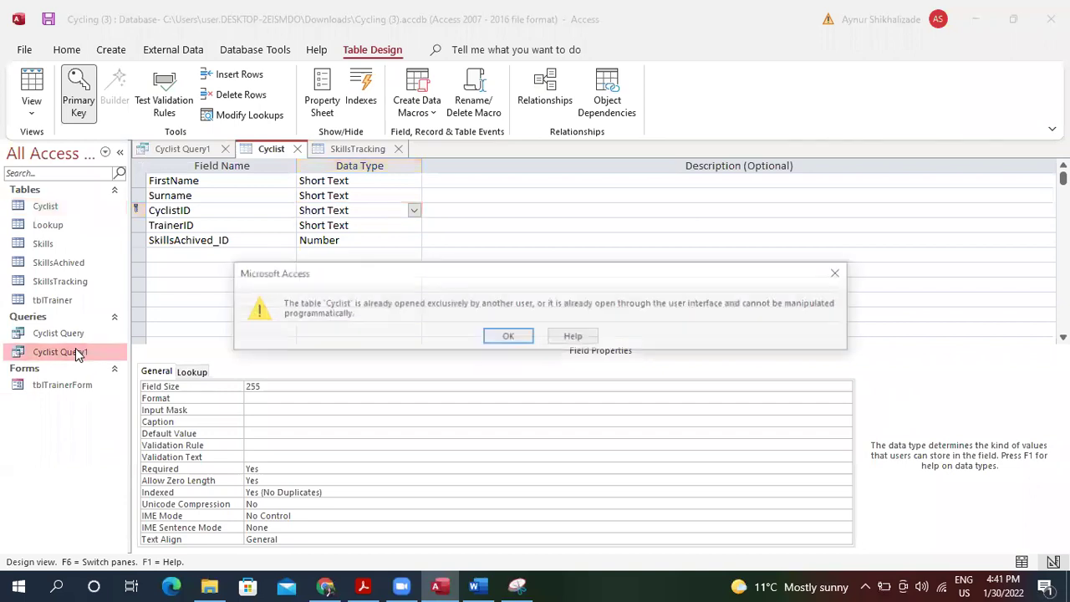
pyautogui.click(511, 337)
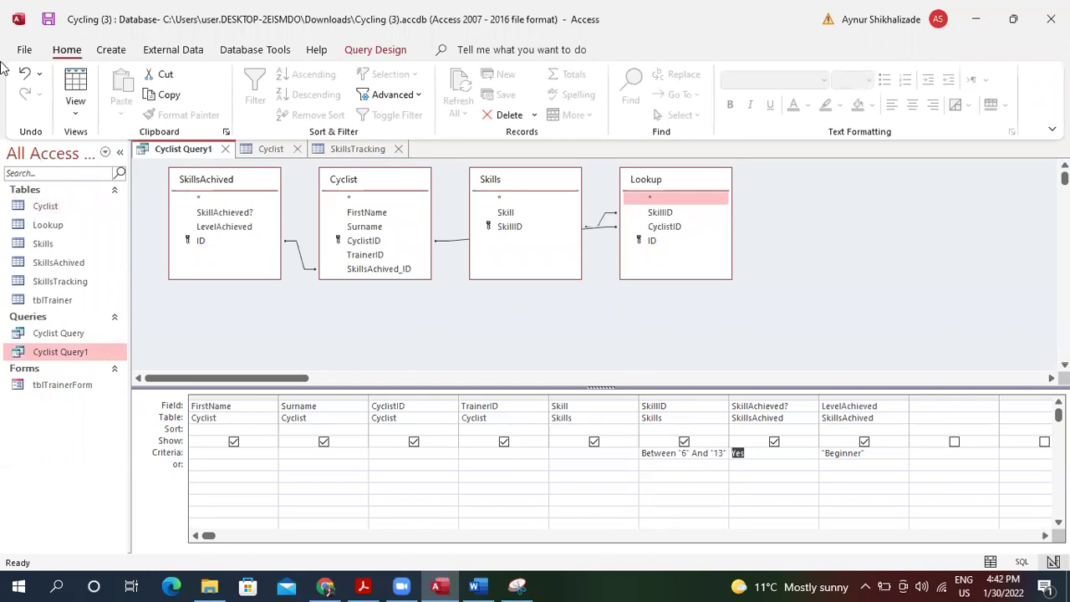
pyautogui.click(76, 84)
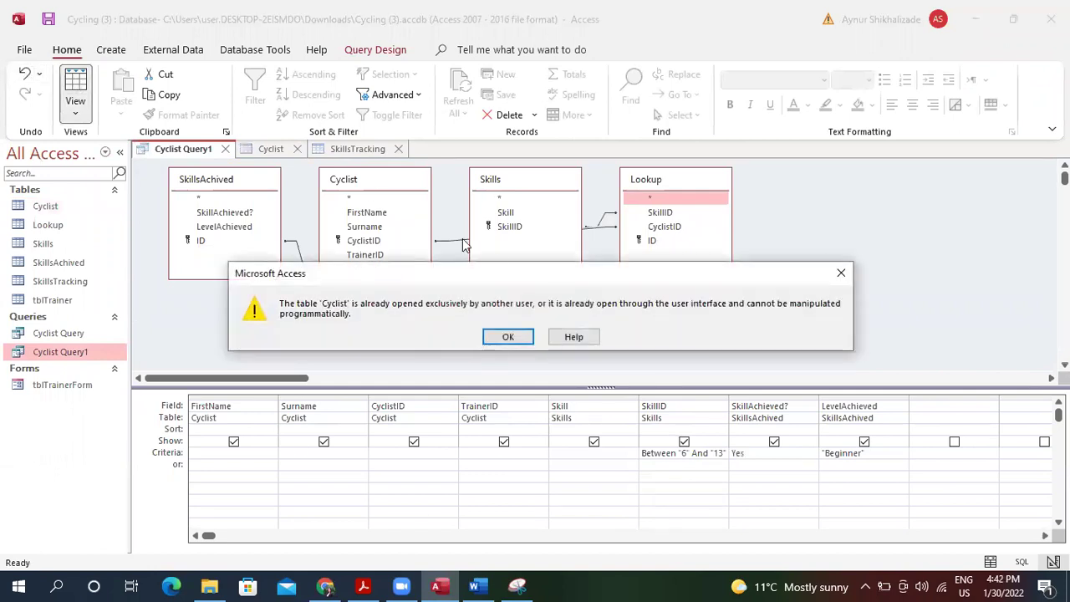
pyautogui.click(512, 336)
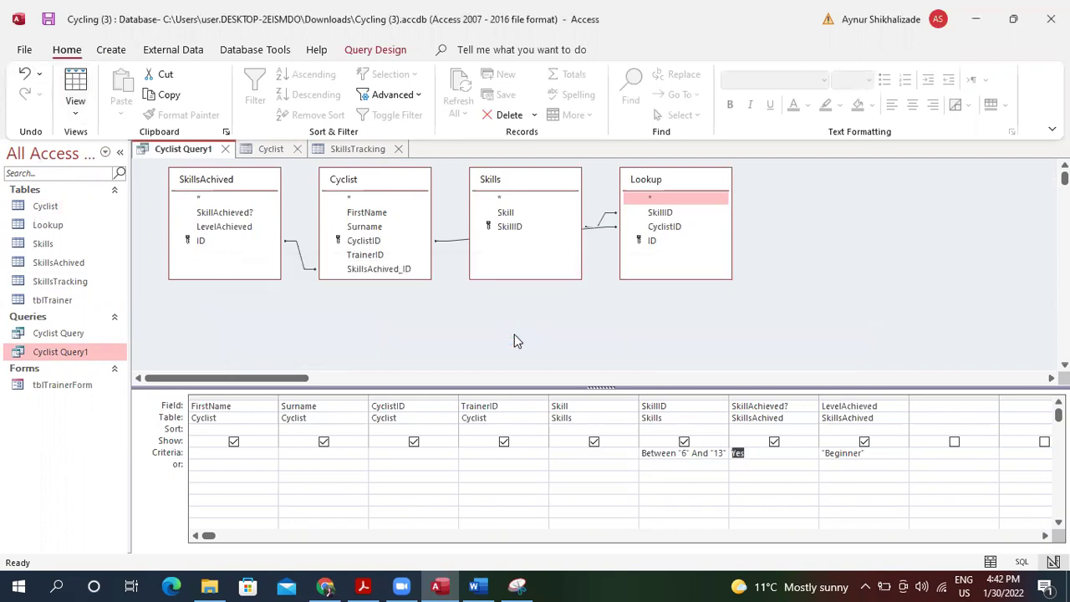
# Close the SkillsTracking table and close the Cyclist table design, saving its changes.
pyautogui.click(361, 149)
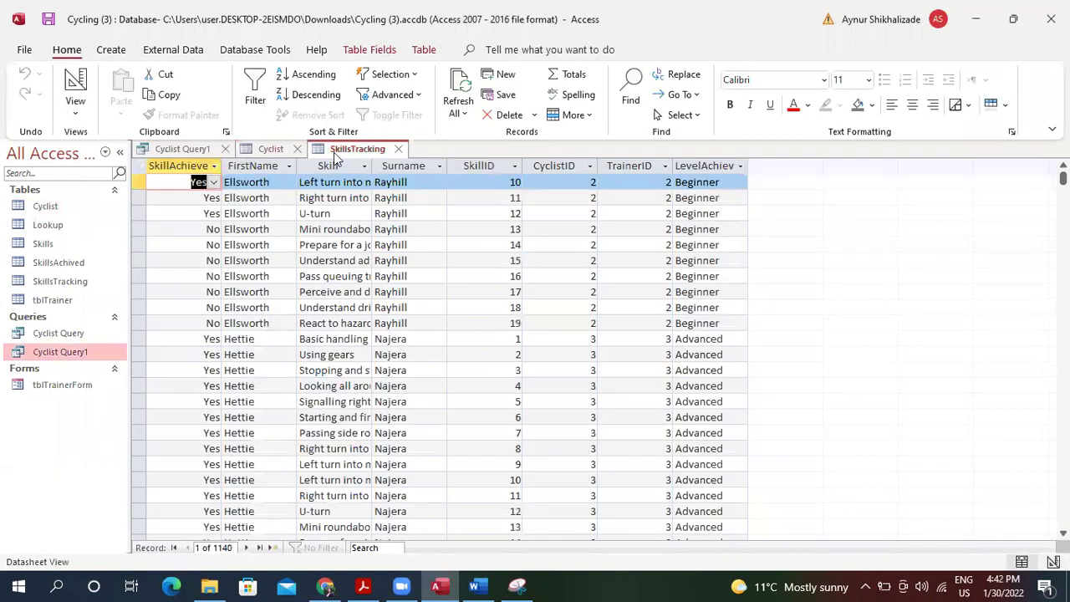
pyautogui.click(396, 151)
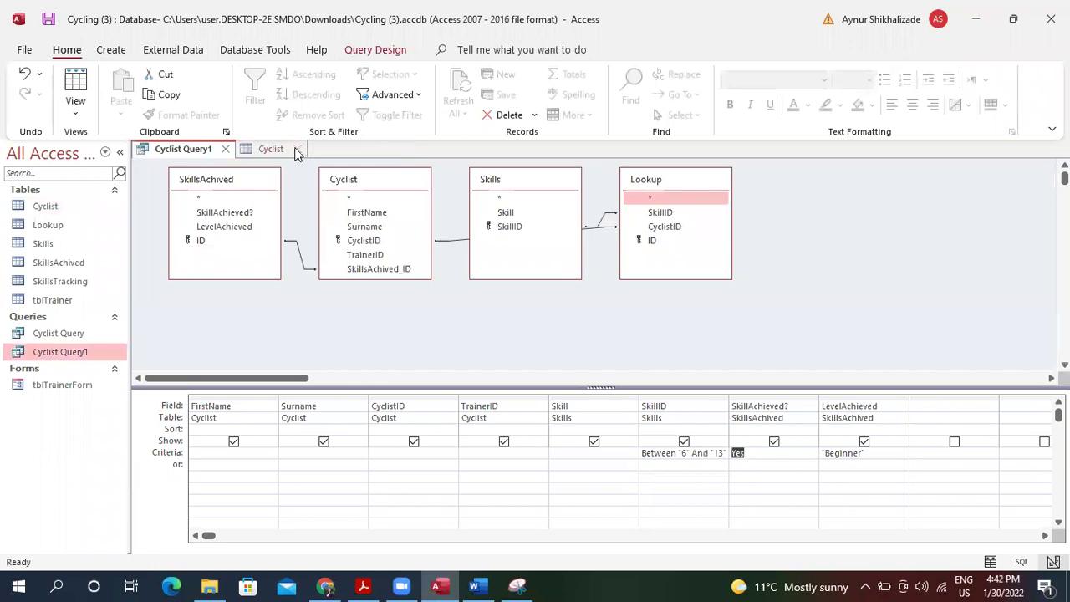
pyautogui.click(288, 151)
pyautogui.click(297, 150)
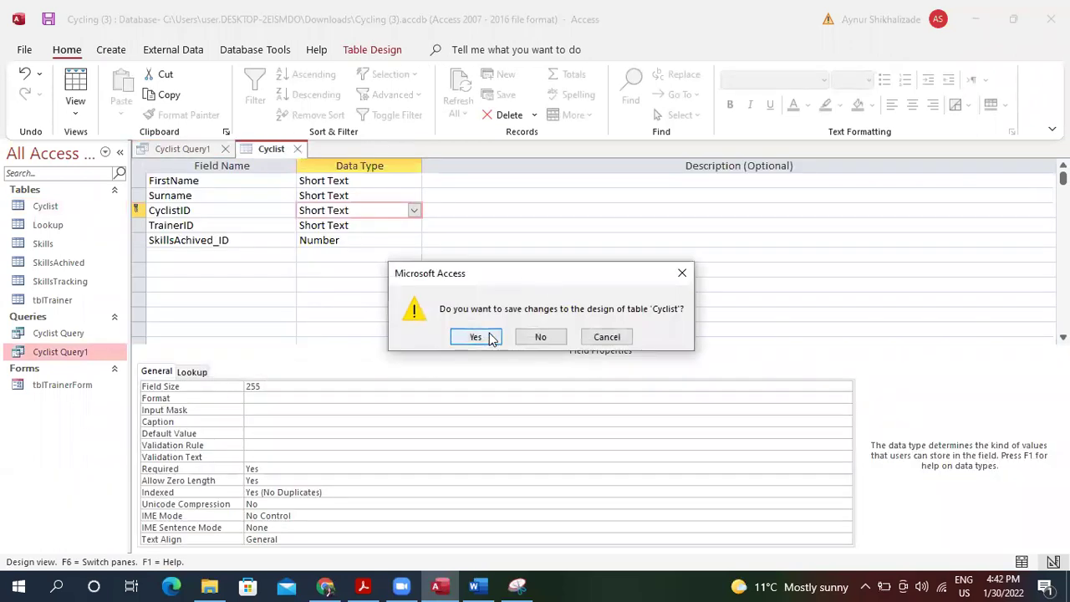
pyautogui.click(485, 338)
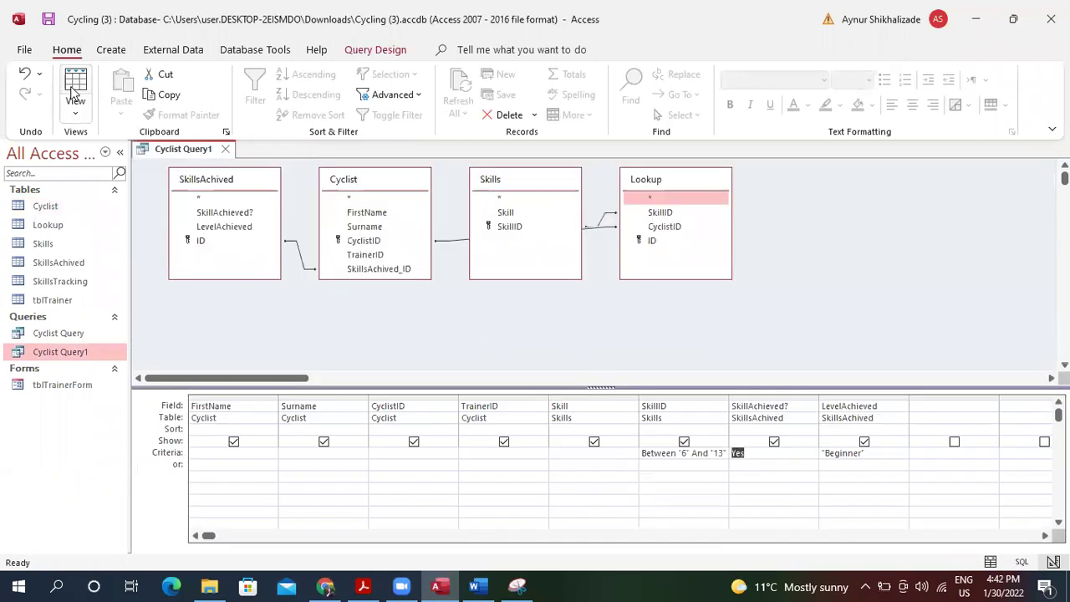
# Rerun the query, return to Design view, and inspect the SkillID Between 6 and 13 criterion.
pyautogui.click(73, 92)
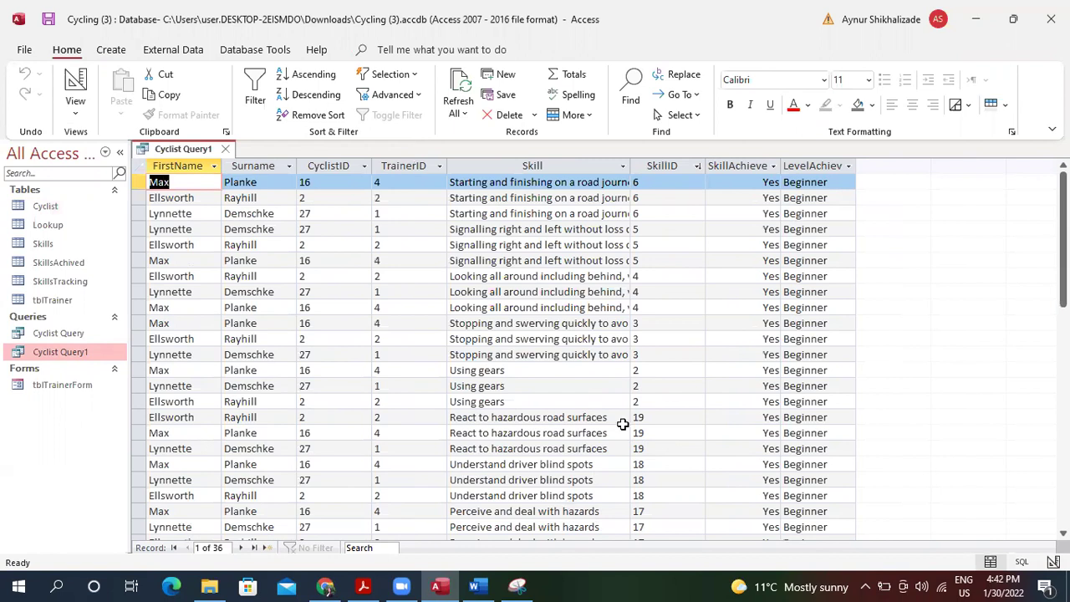
pyautogui.click(76, 110)
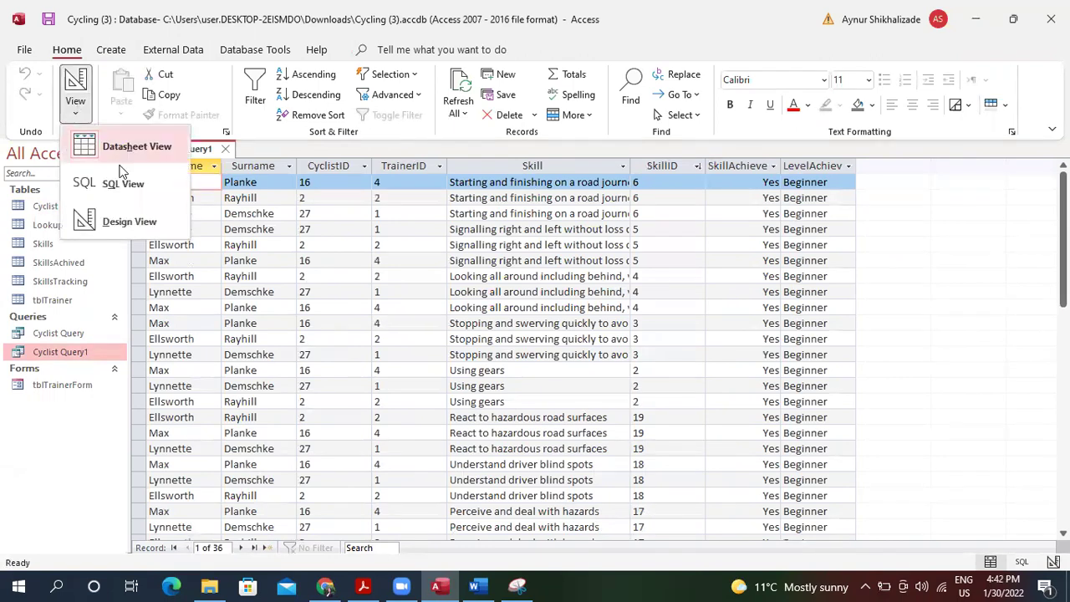
pyautogui.click(139, 210)
pyautogui.click(716, 453)
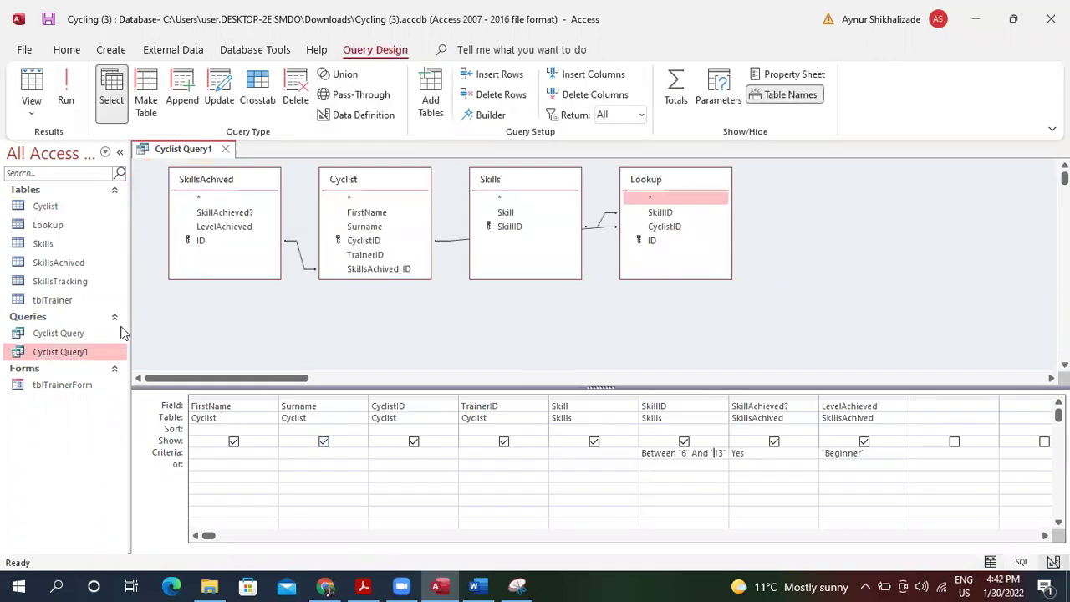
# Open the SkillsAchived, SkillsTracking and Skills tables.
pyautogui.doubleClick(96, 261)
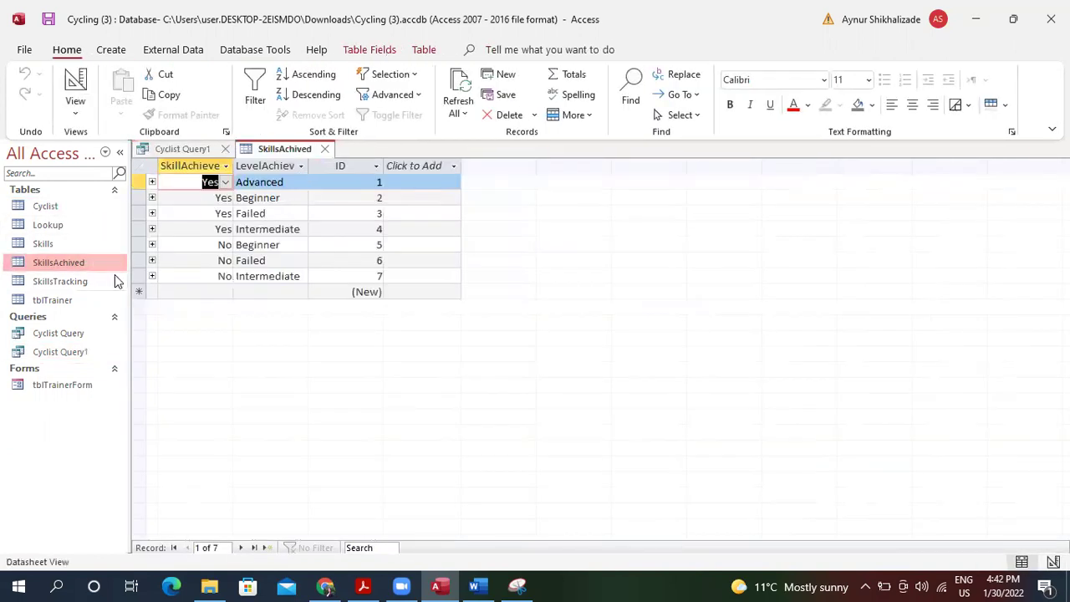
pyautogui.click(96, 283)
pyautogui.doubleClick(96, 282)
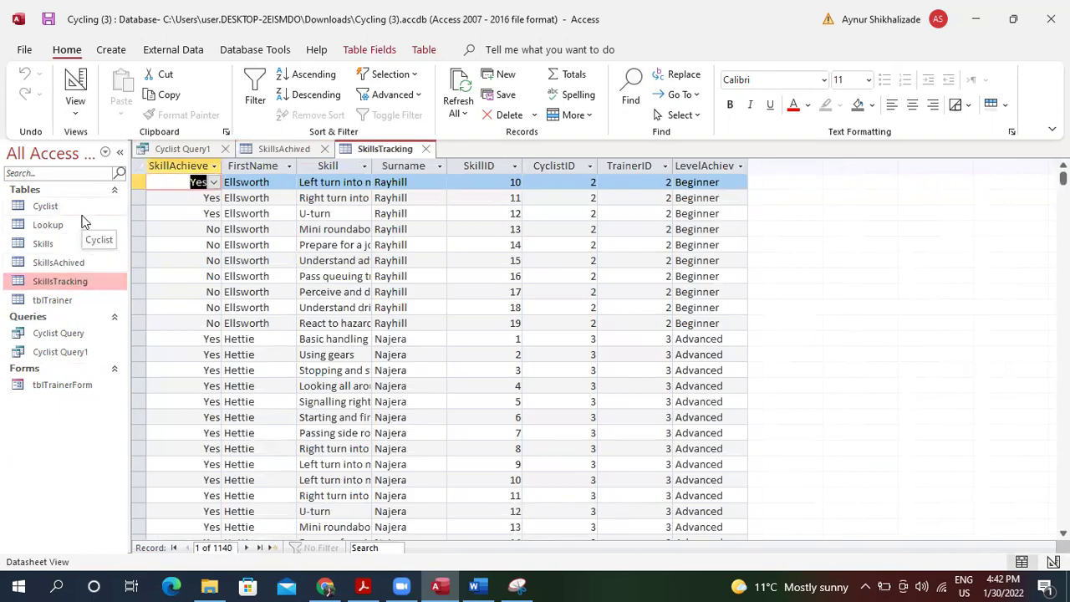
pyautogui.doubleClick(77, 243)
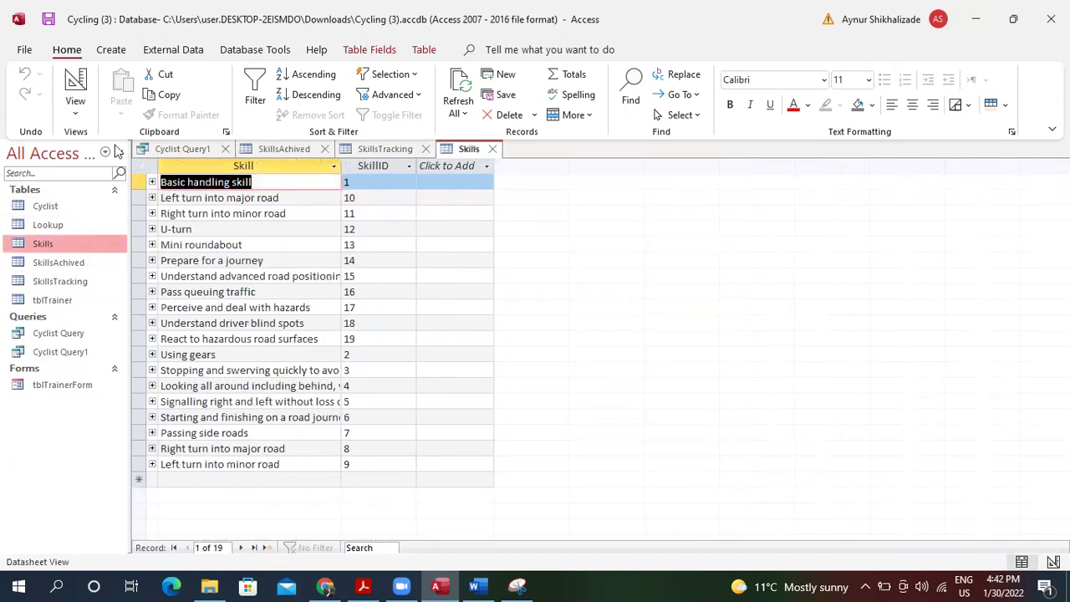
# Try changing Skills' SkillID data type to Number, accept the relationship warning, then show Relationships.
pyautogui.click(74, 109)
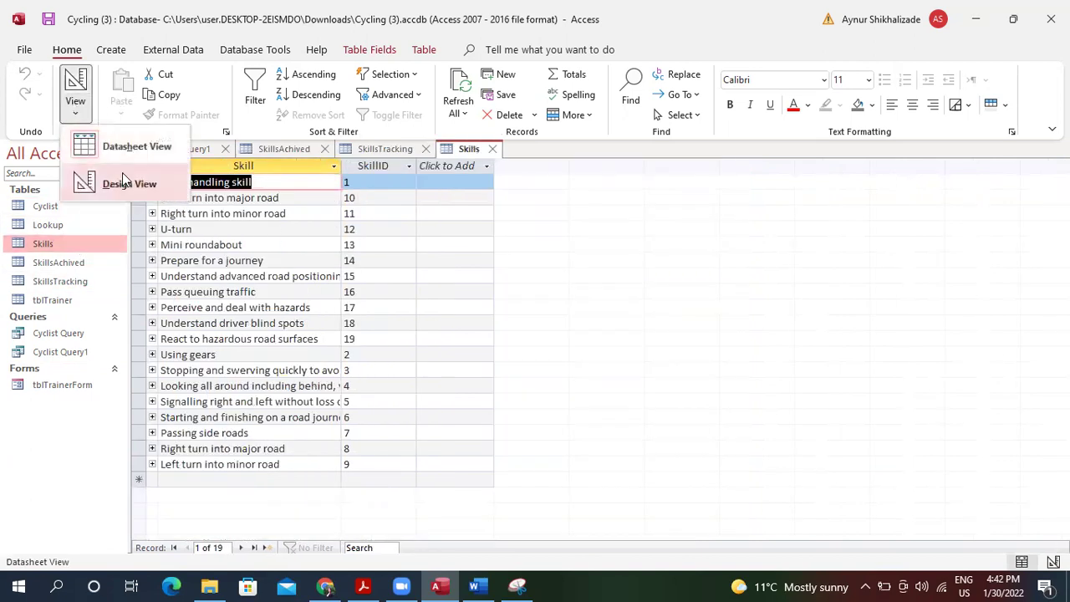
pyautogui.click(124, 180)
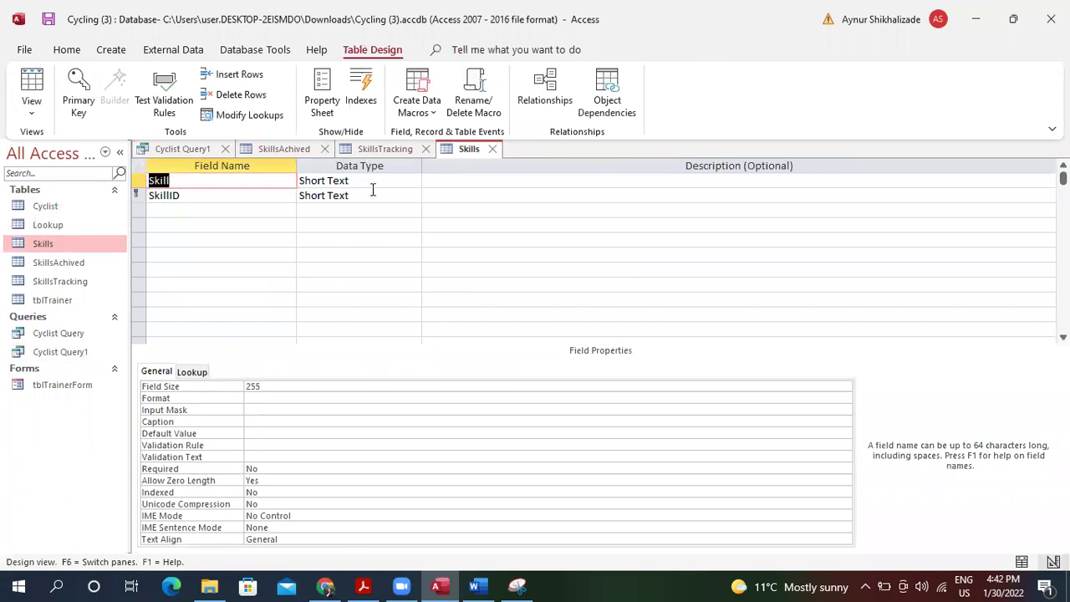
pyautogui.click(372, 195)
pyautogui.click(412, 198)
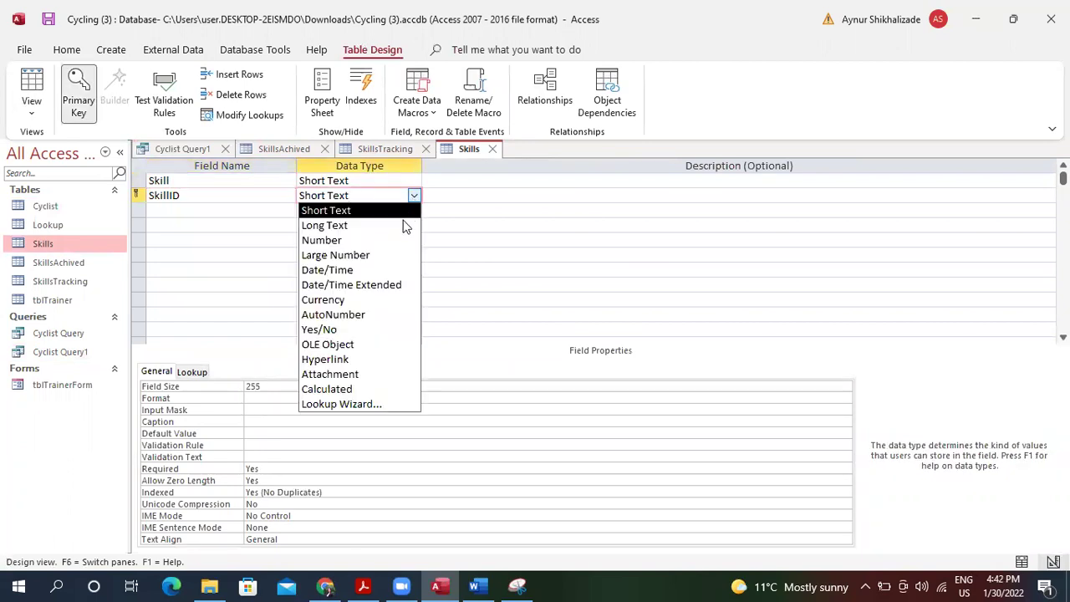
pyautogui.click(399, 242)
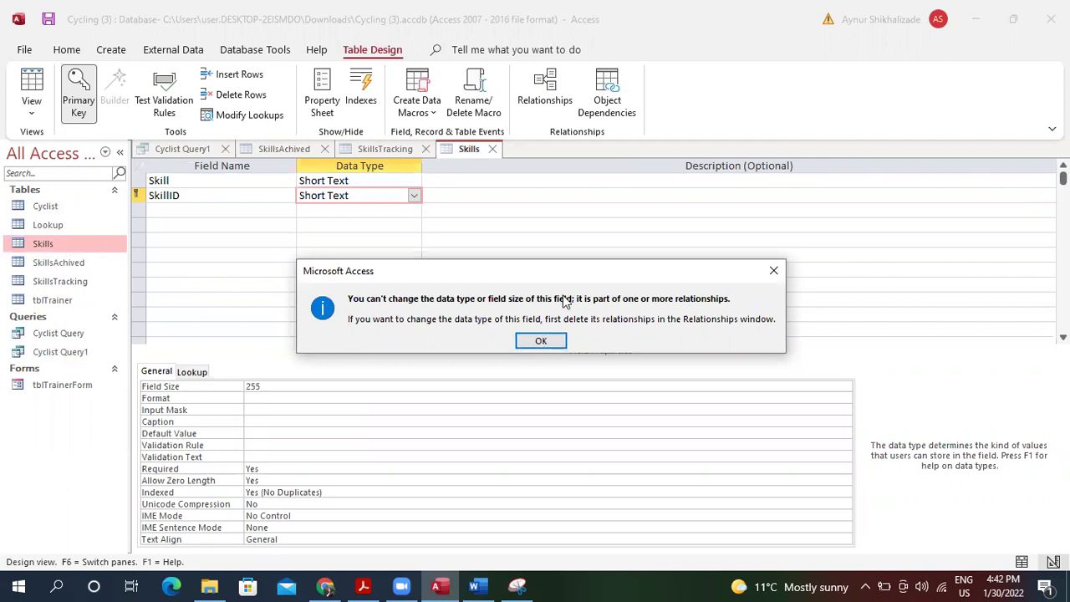
pyautogui.click(550, 341)
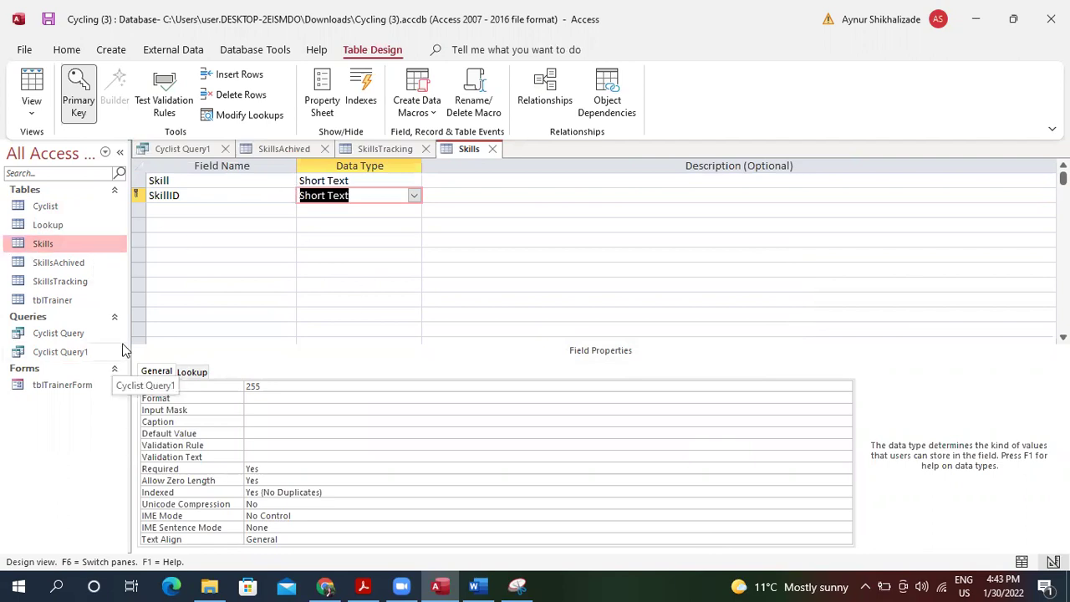
pyautogui.click(543, 90)
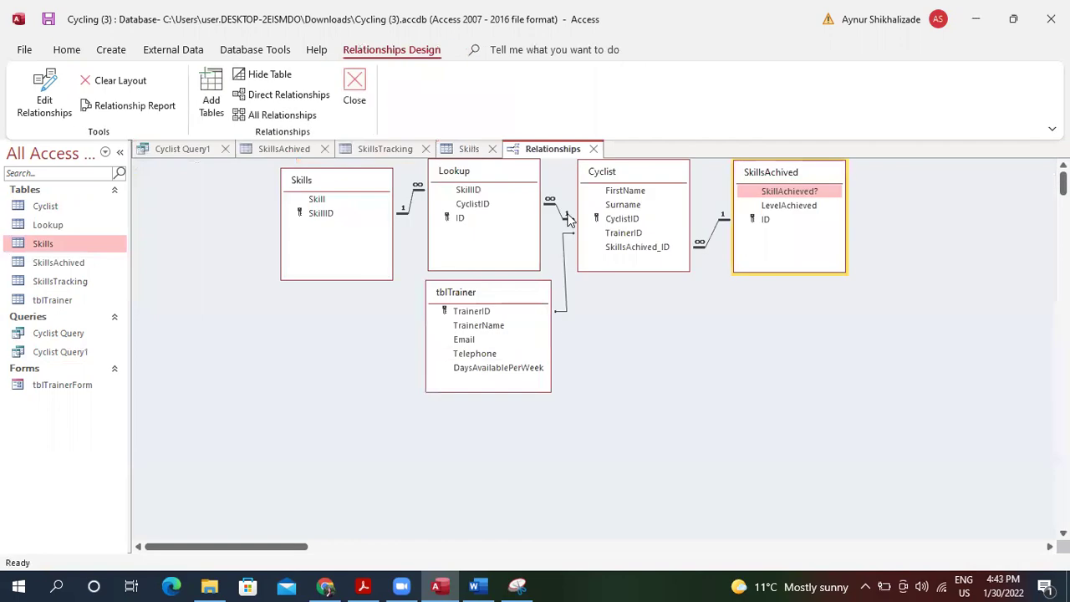
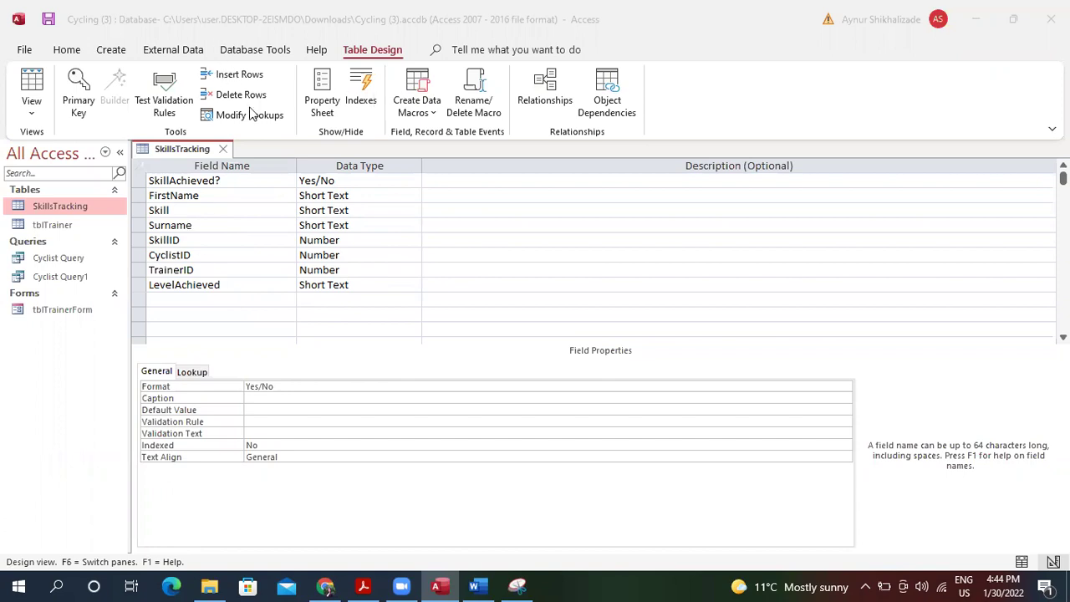
# Run Analyze Table, dismiss the wizard-in-use and missing-table errors, and cancel the wizard.
pyautogui.click(255, 50)
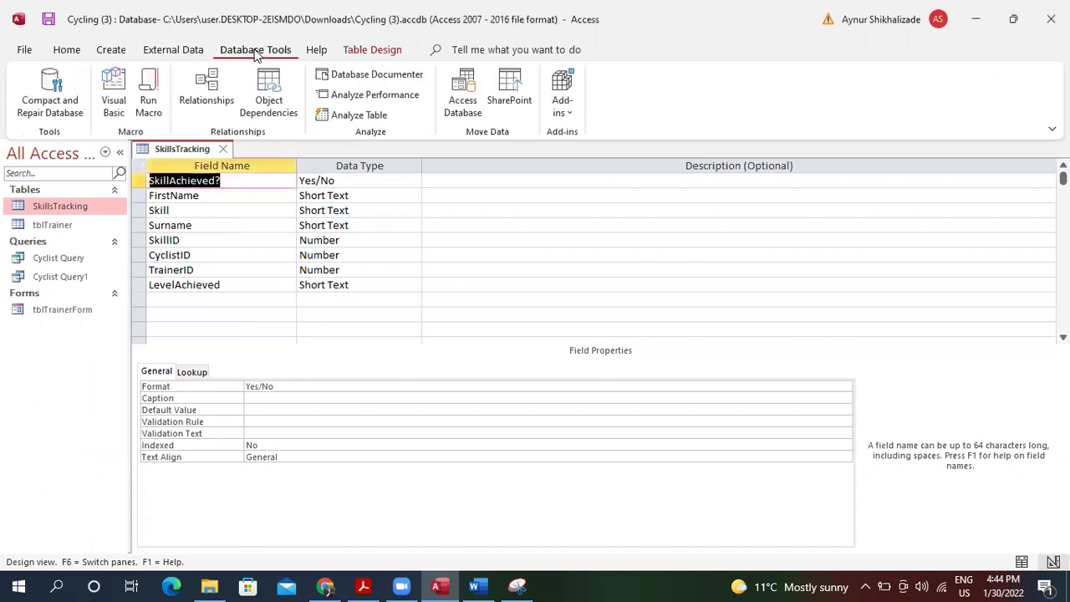
pyautogui.click(355, 115)
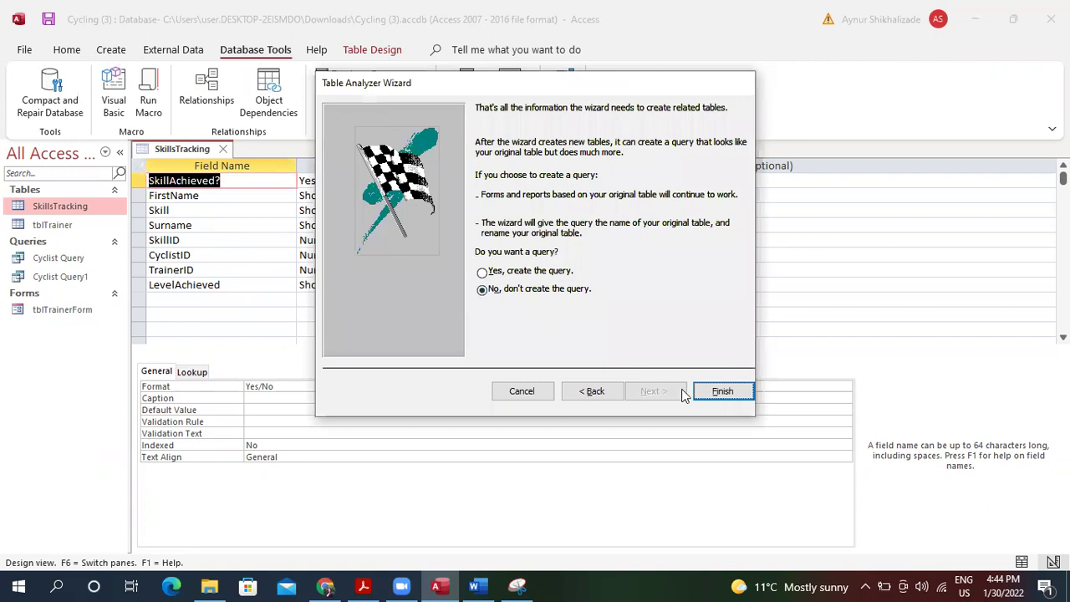
pyautogui.click(542, 272)
pyautogui.click(730, 394)
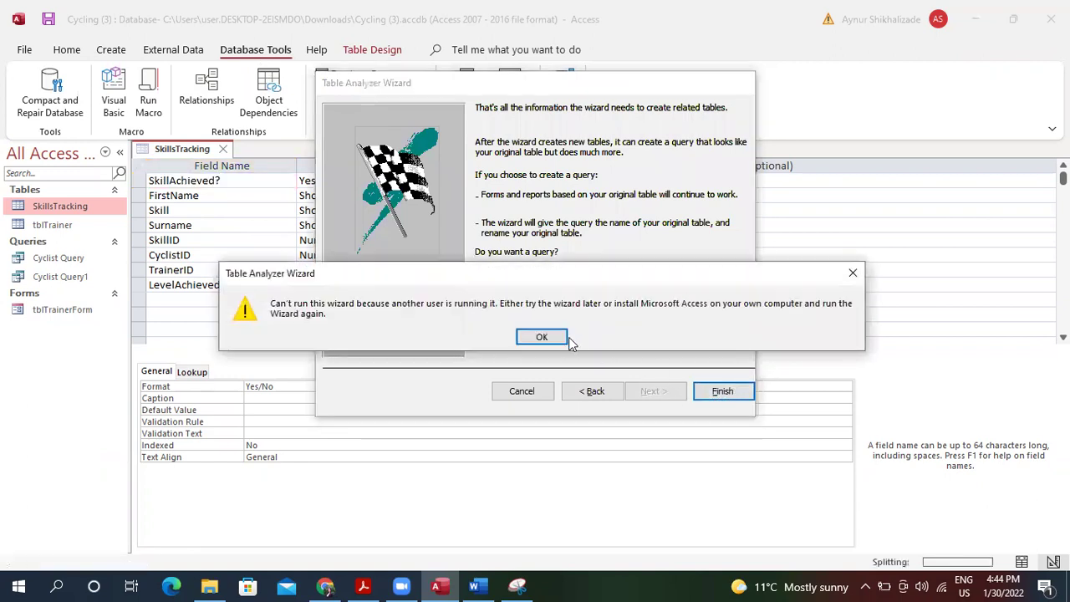
pyautogui.click(544, 337)
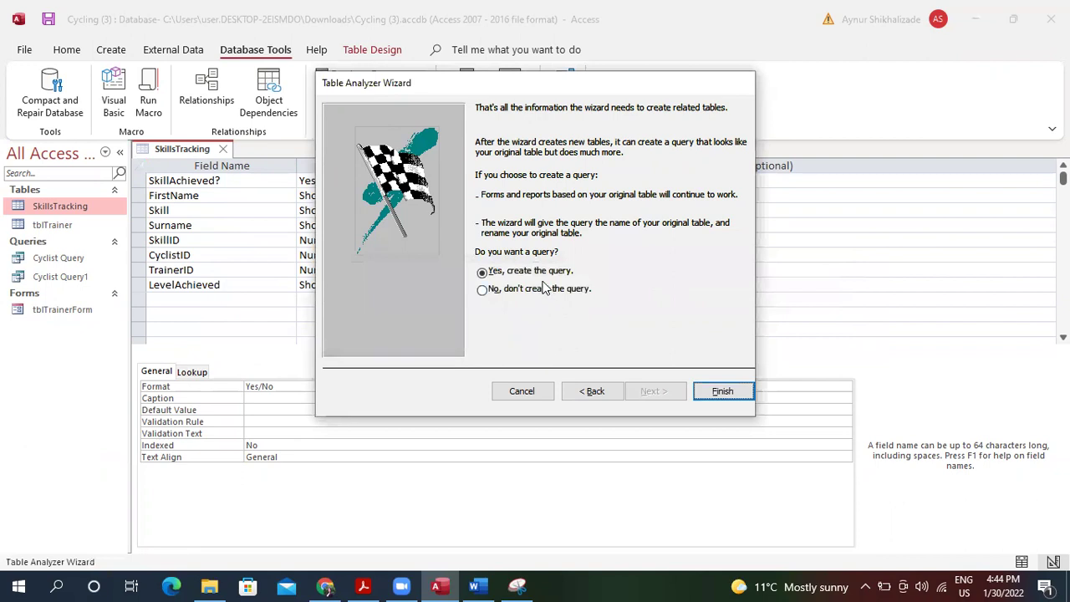
pyautogui.click(593, 391)
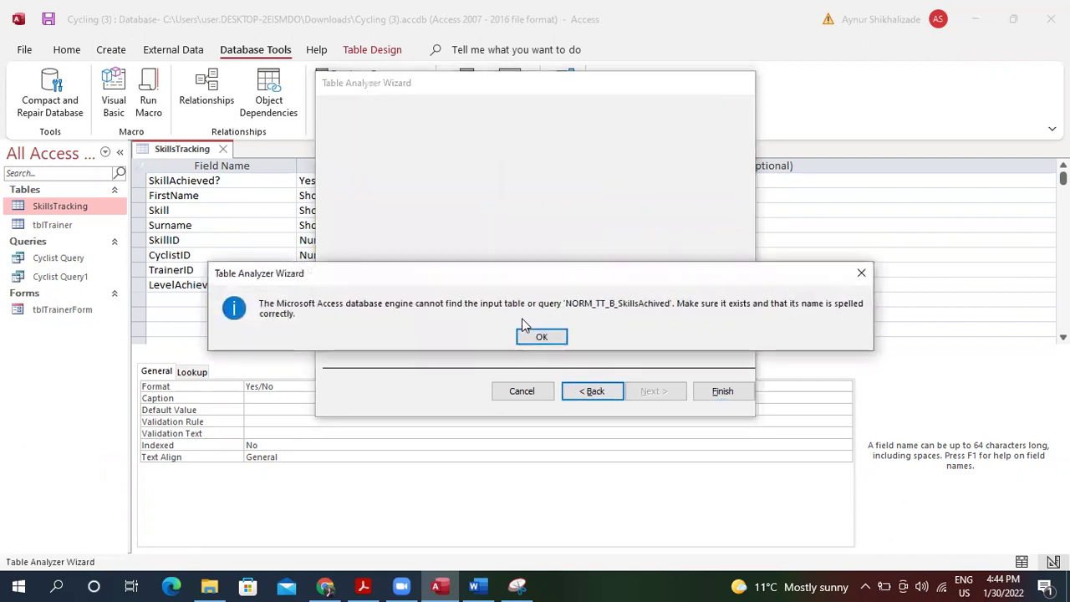
pyautogui.click(541, 335)
pyautogui.click(521, 391)
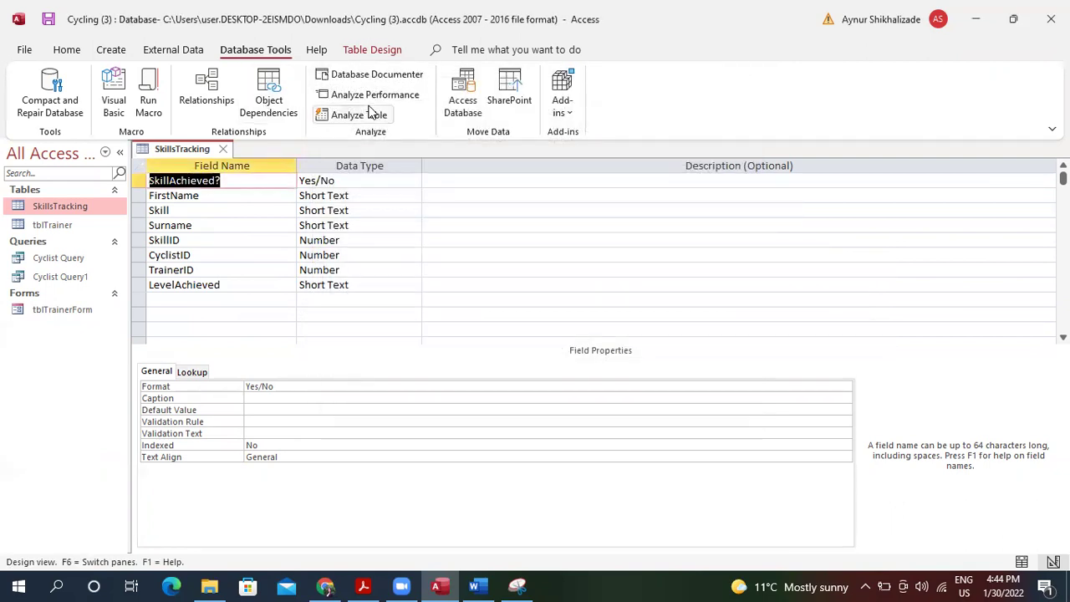
# Retry Analyze Table on SkillsTracking, dismiss the locked-table messages, cancel, and close its design.
pyautogui.click(364, 118)
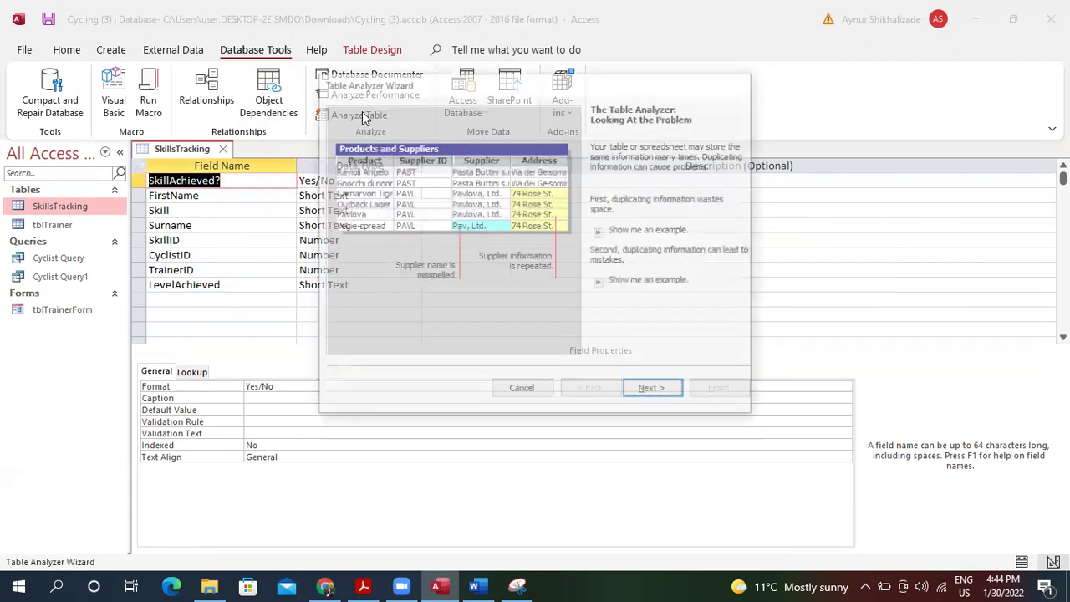
pyautogui.click(665, 391)
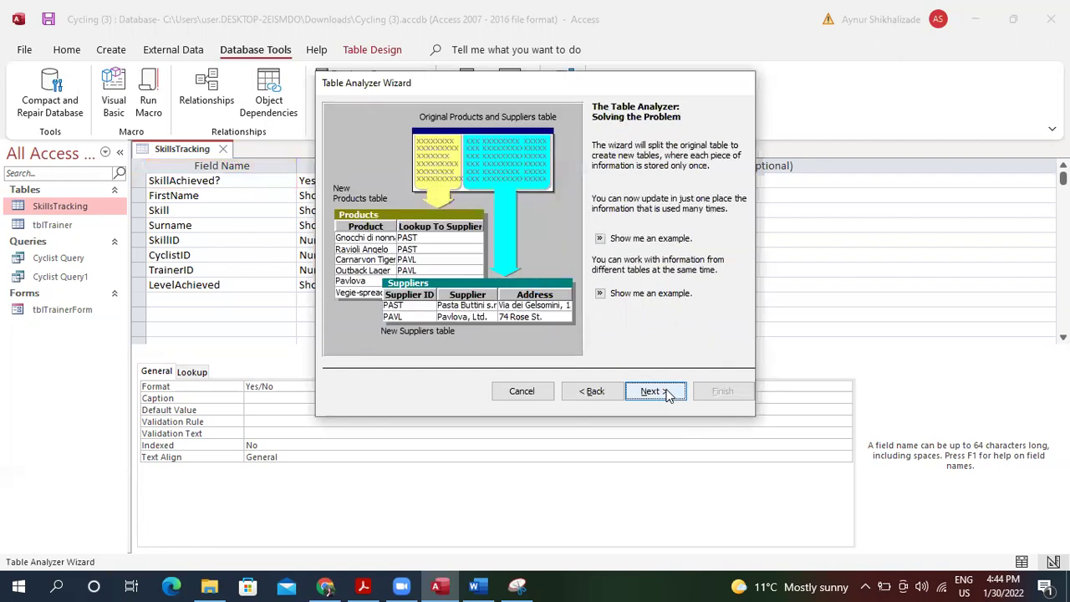
pyautogui.click(668, 391)
pyautogui.click(667, 393)
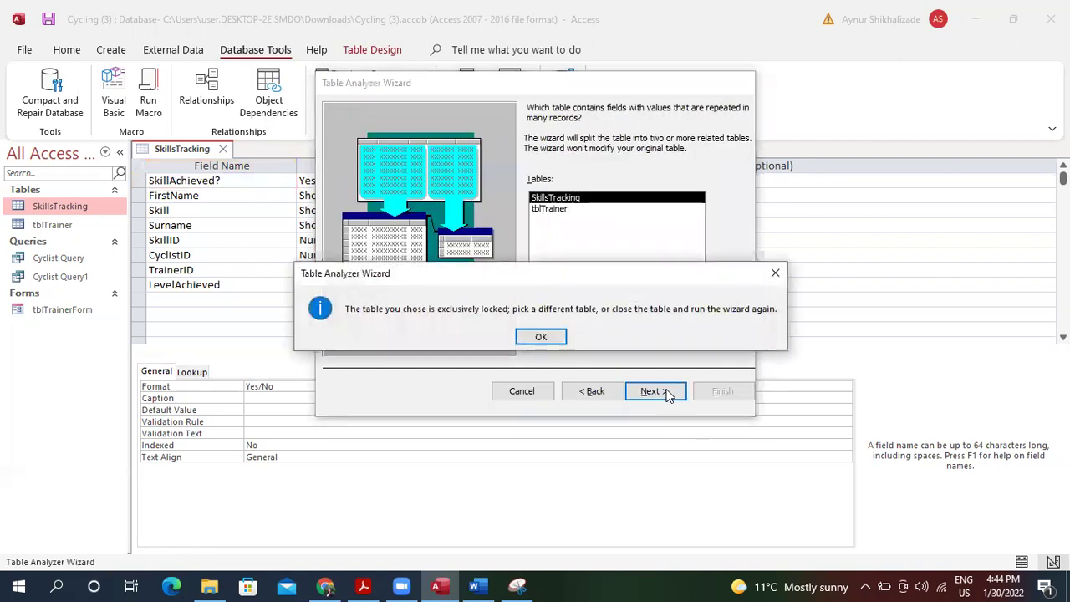
pyautogui.click(545, 337)
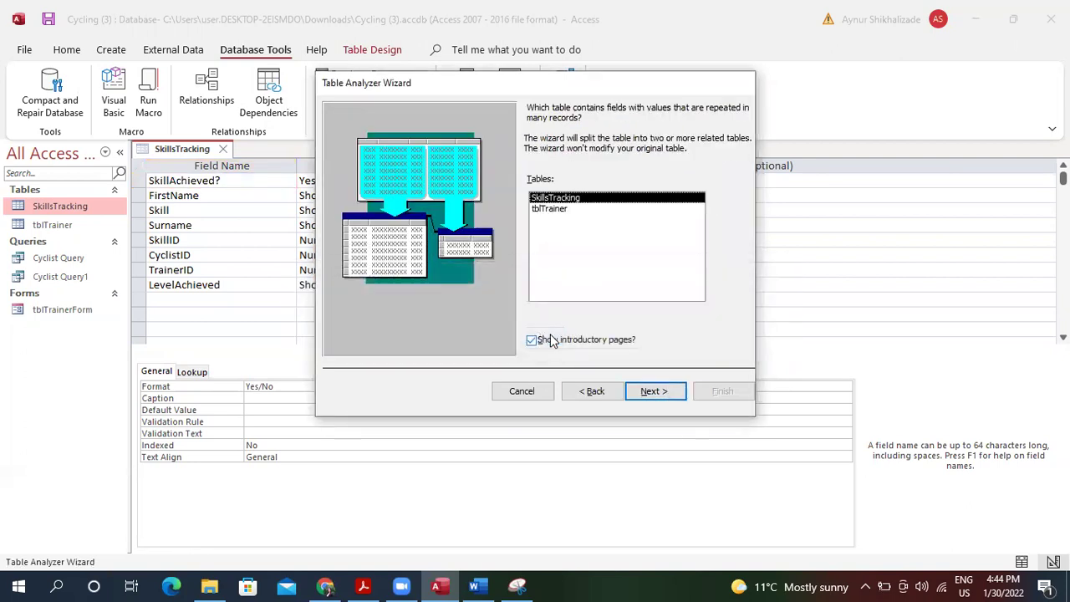
pyautogui.click(653, 392)
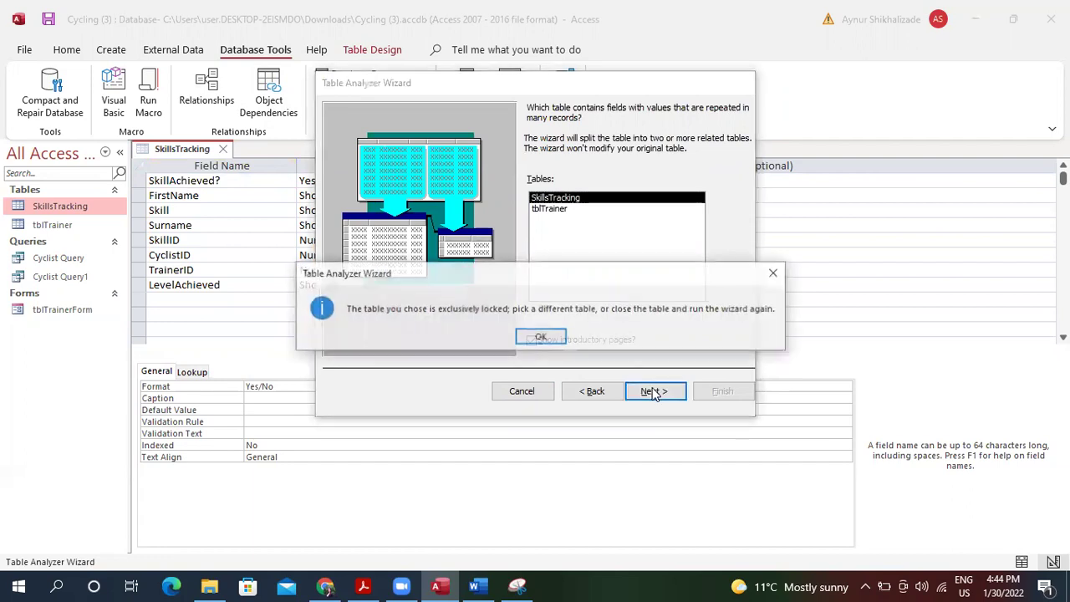
pyautogui.click(536, 337)
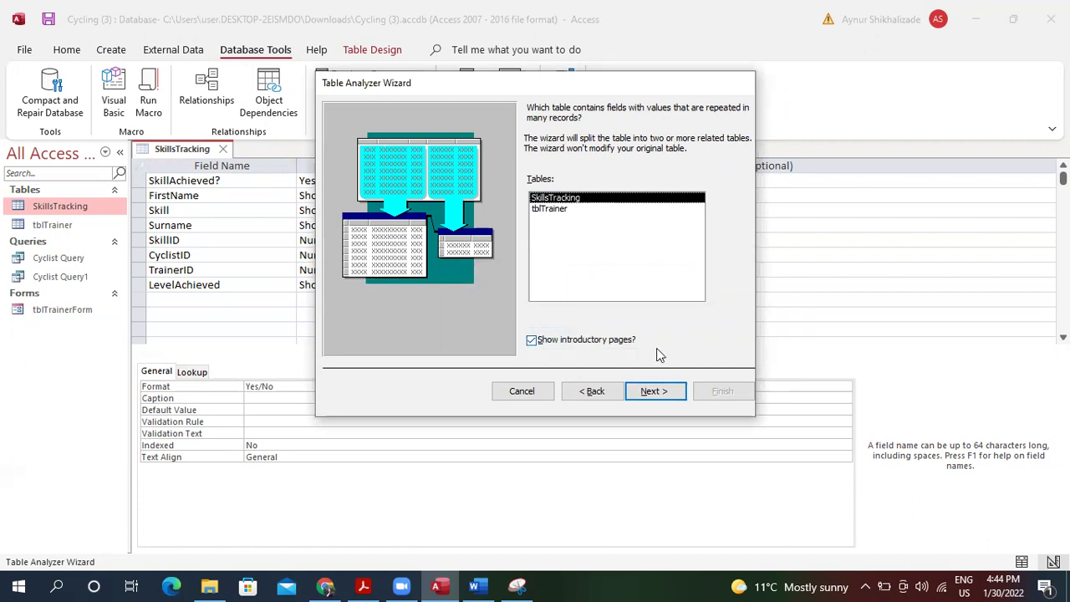
pyautogui.click(538, 391)
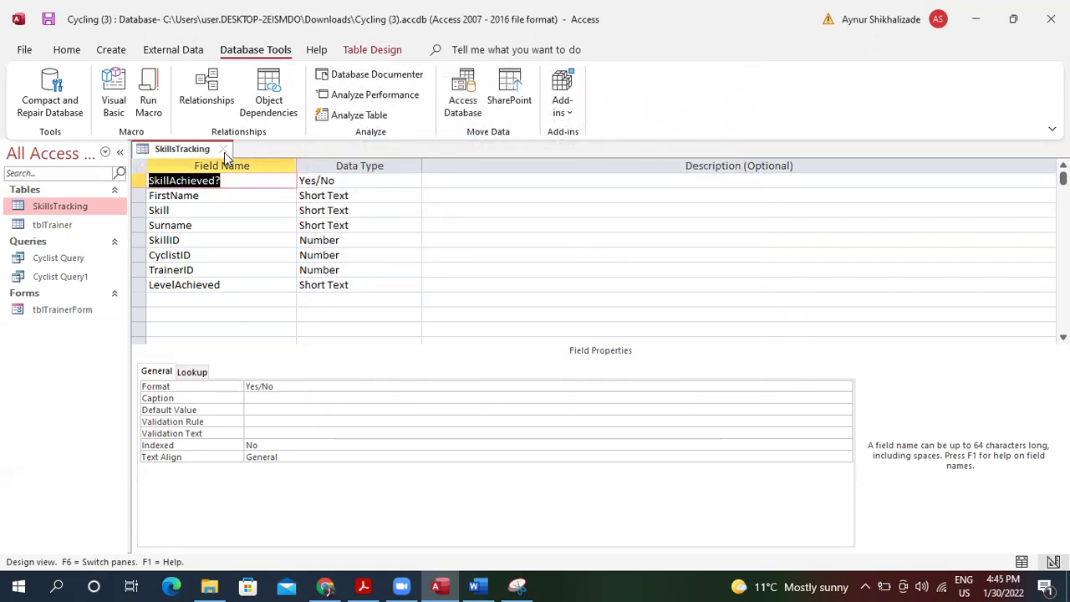
pyautogui.click(222, 150)
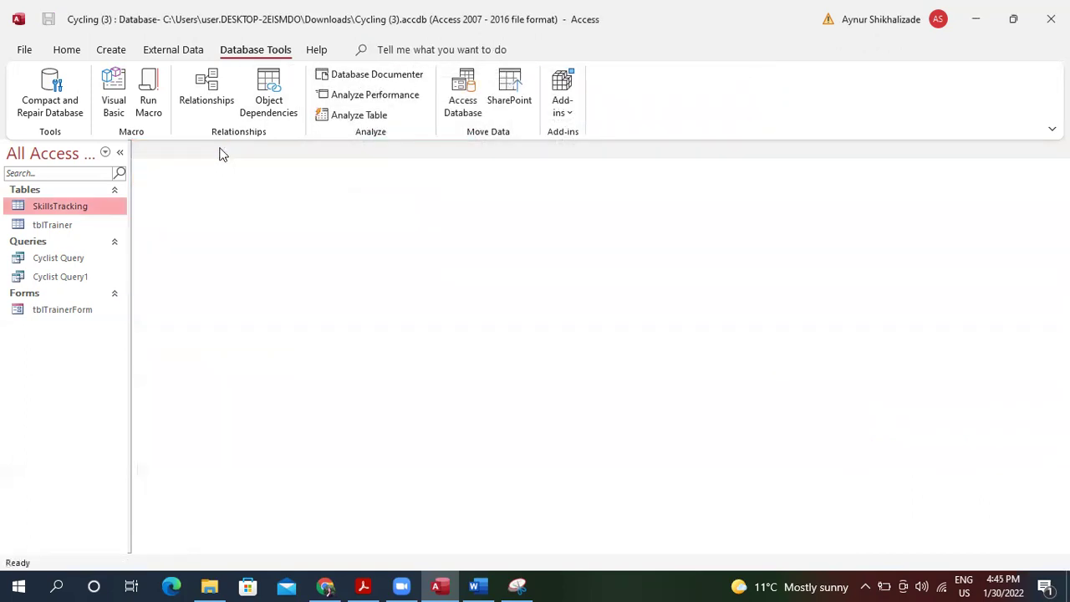
# Start Analyze Table on SkillsTracking and let the wizard propose the field split.
pyautogui.click(363, 108)
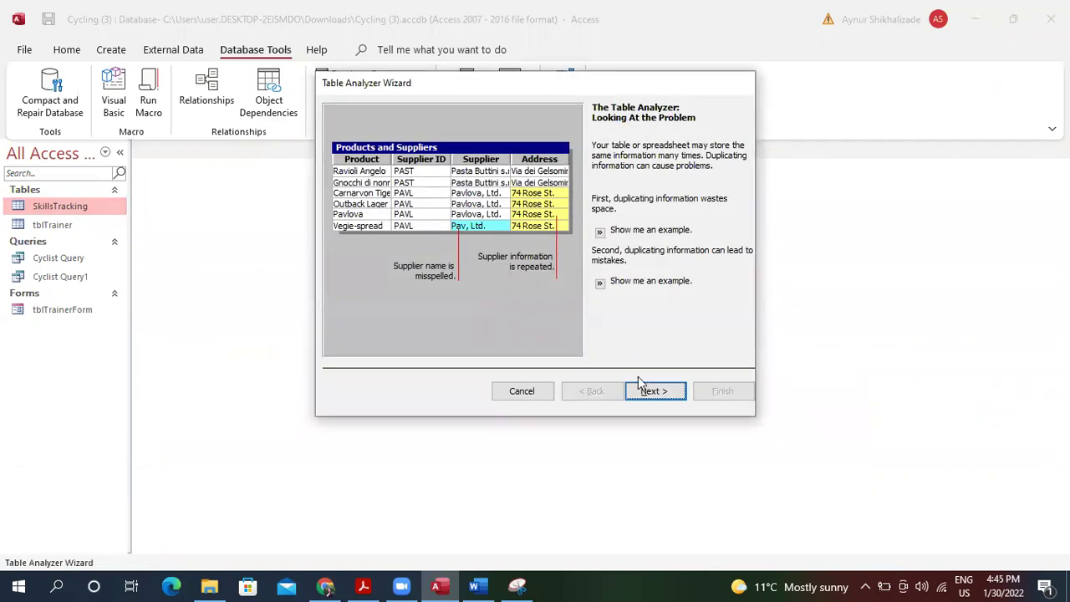
pyautogui.click(655, 391)
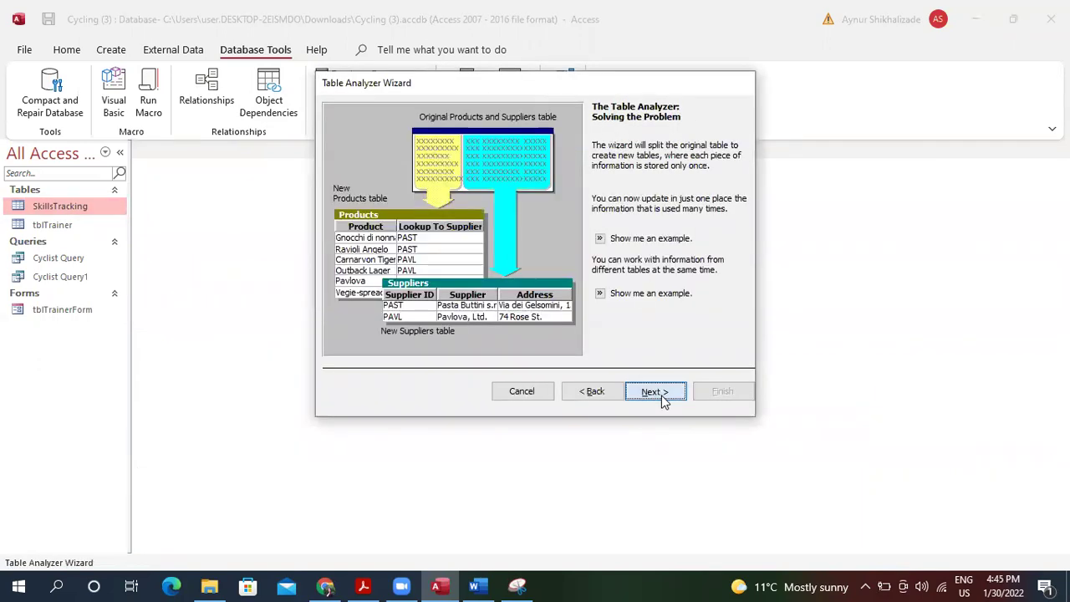
pyautogui.click(656, 391)
pyautogui.click(656, 392)
pyautogui.click(665, 401)
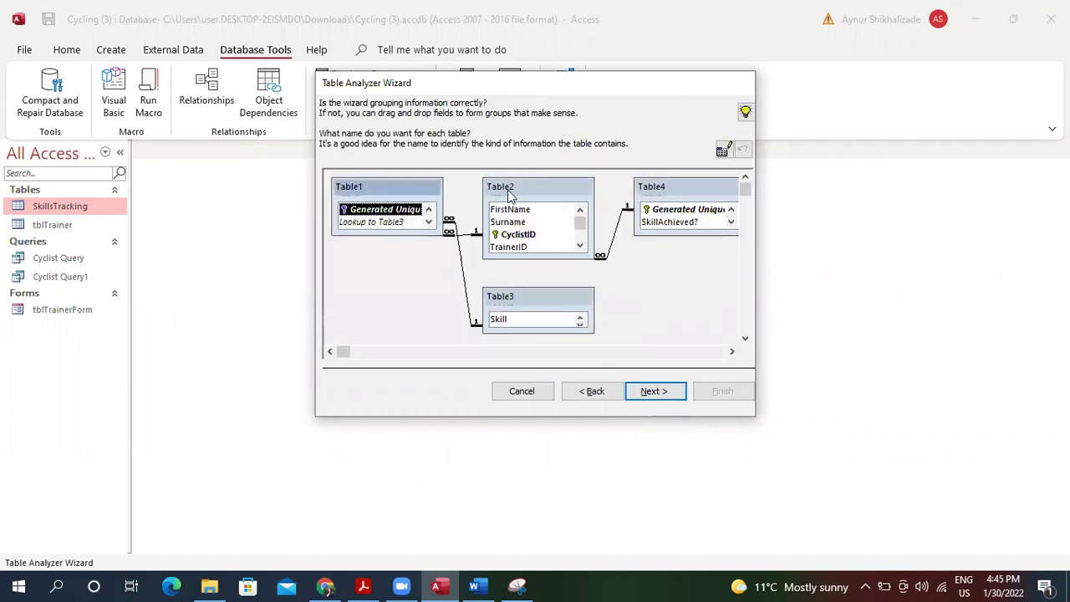
# Rename the proposed tables to Cyclist, Skills, SkillsAchived and Lookup.
pyautogui.doubleClick(512, 190)
pyautogui.write('Cyclist')
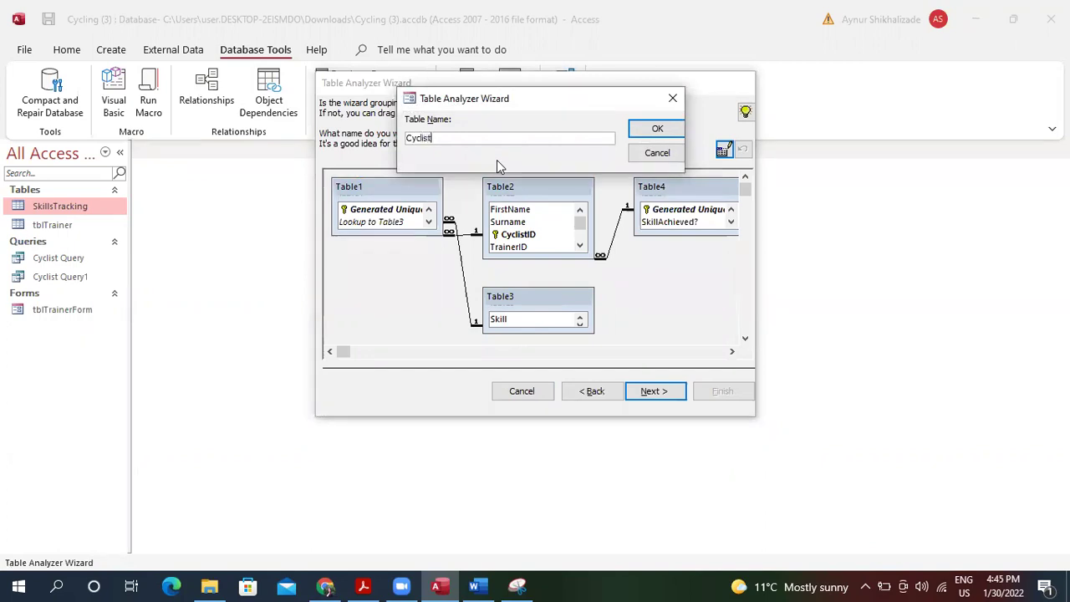
pyautogui.press('Return')
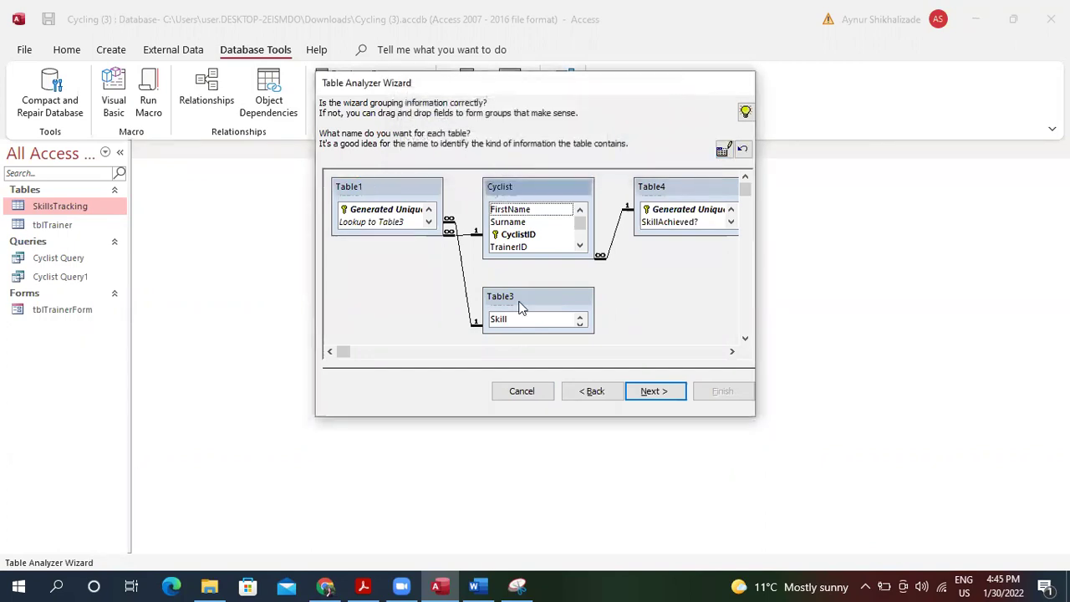
pyautogui.doubleClick(506, 299)
pyautogui.press('BackSpace')
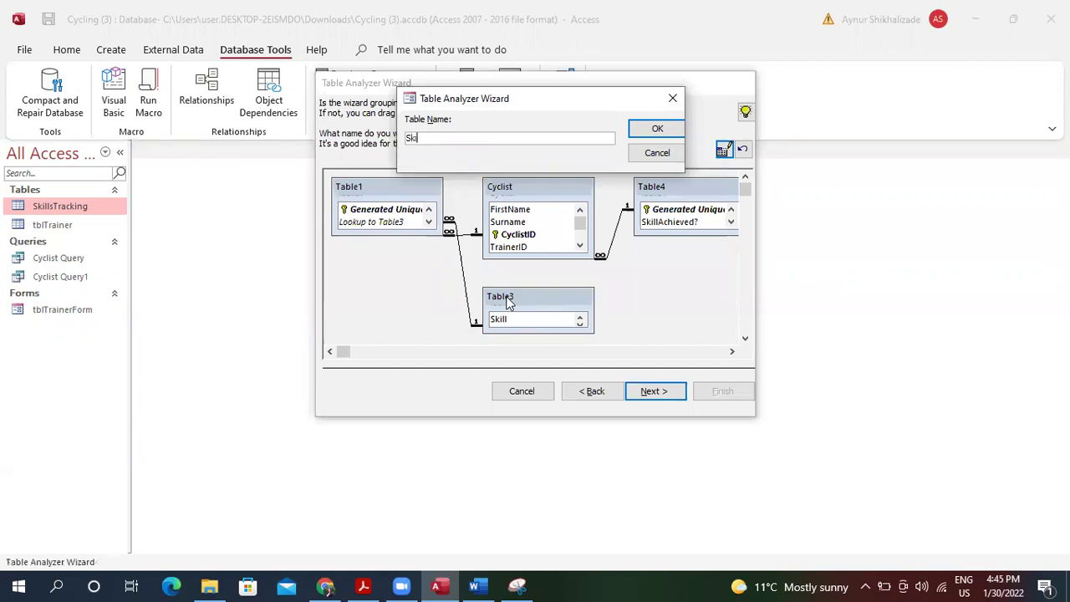
pyautogui.press('Return')
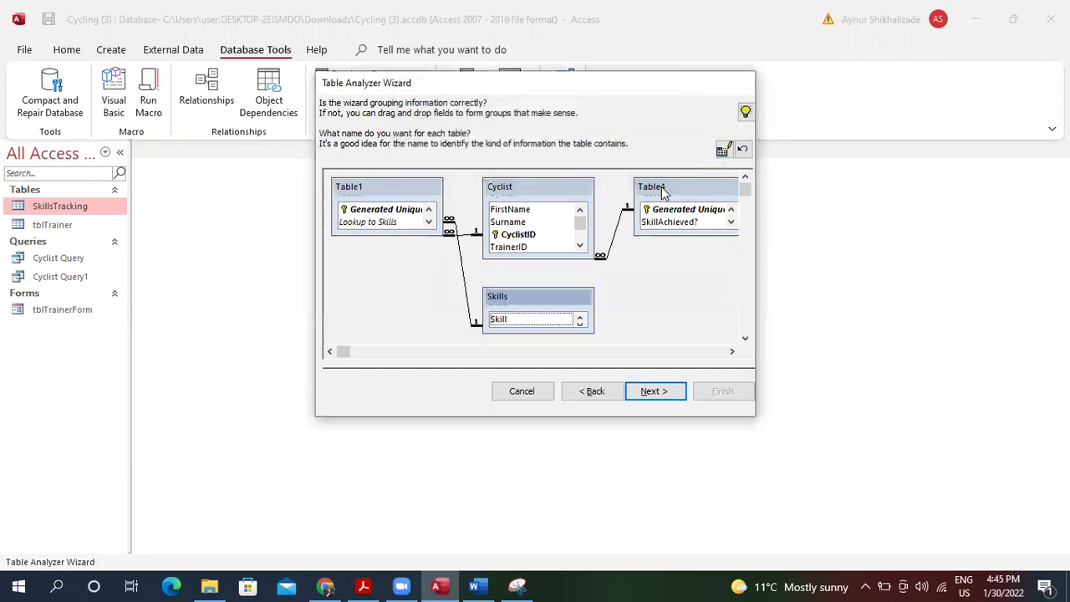
pyautogui.doubleClick(656, 191)
pyautogui.write('SkillsAchived')
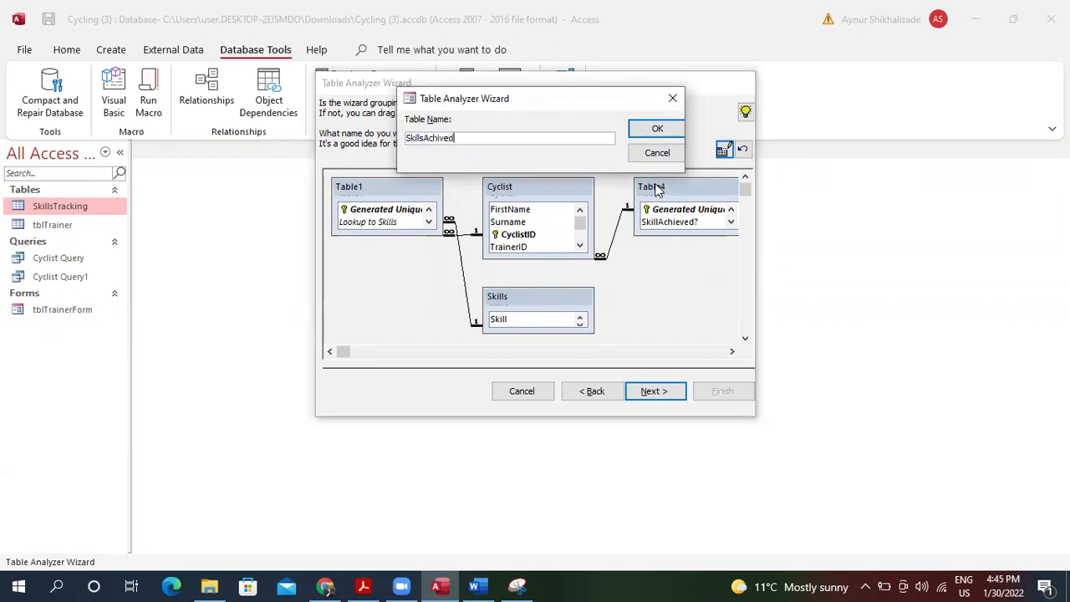
pyautogui.press('Return')
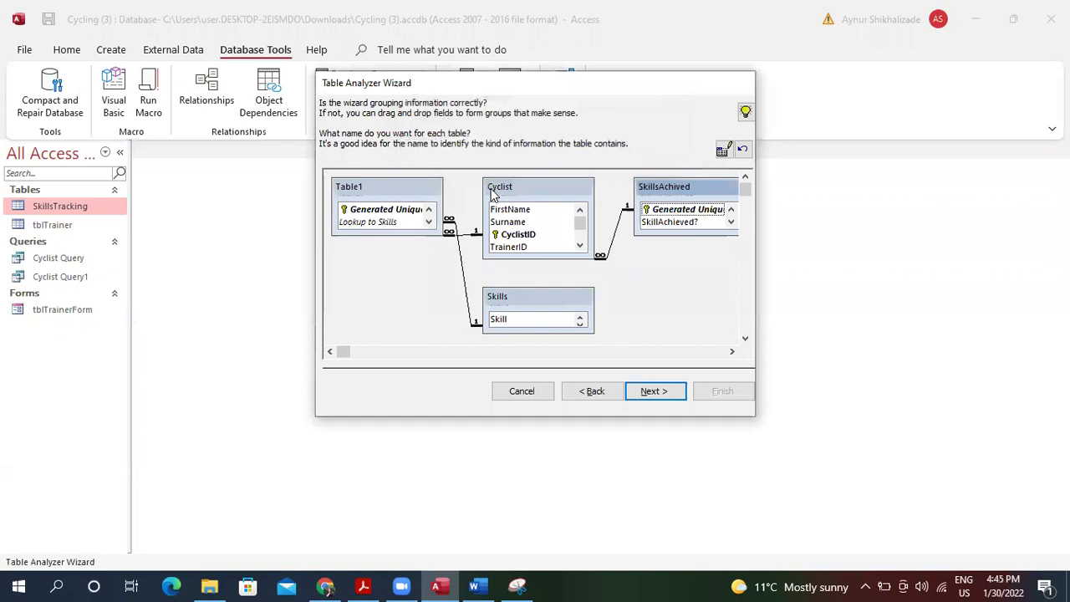
pyautogui.doubleClick(356, 187)
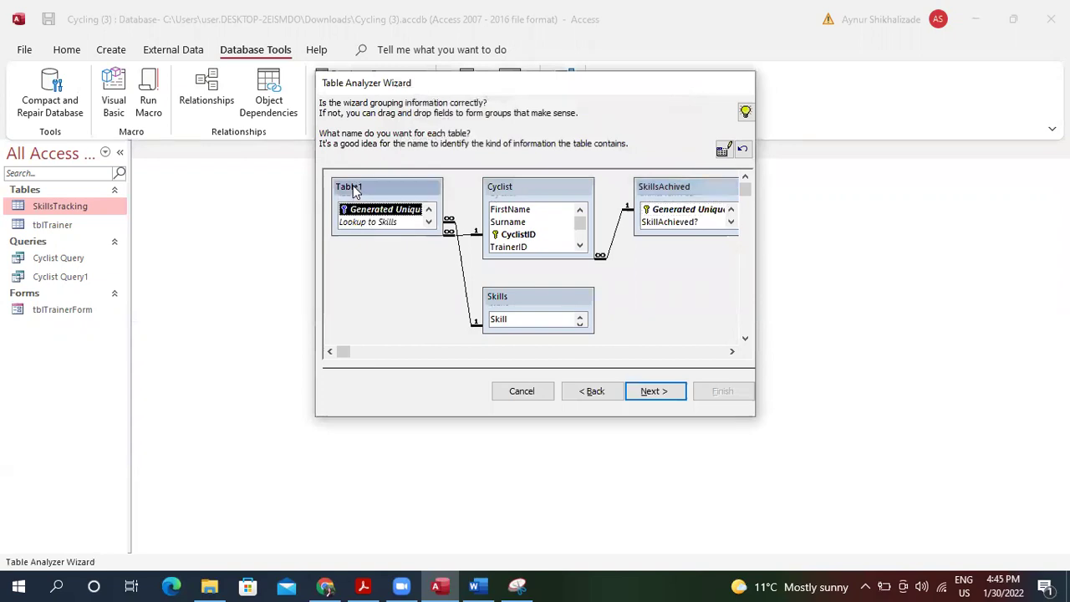
pyautogui.write('Lookup')
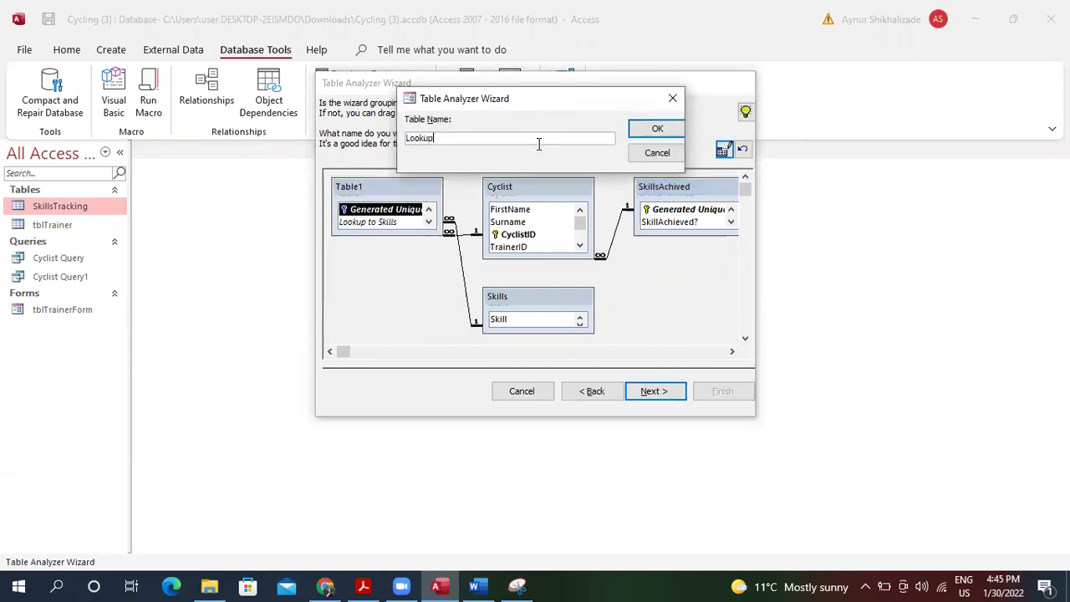
pyautogui.press('Return')
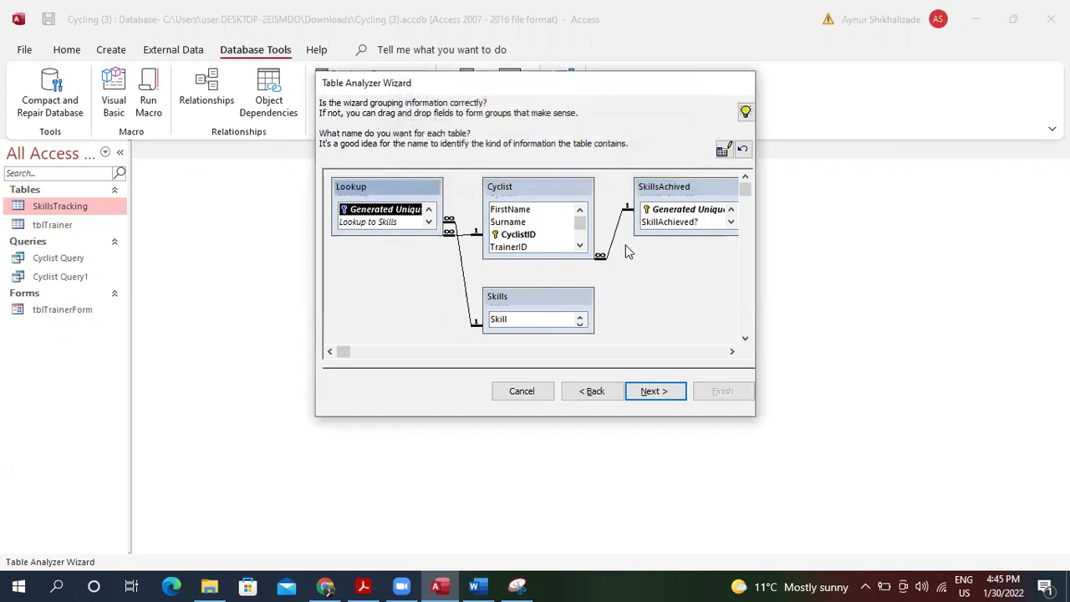
# Make SkillID the Skills key, skip typo corrections, and finish creating the query.
pyautogui.click(659, 397)
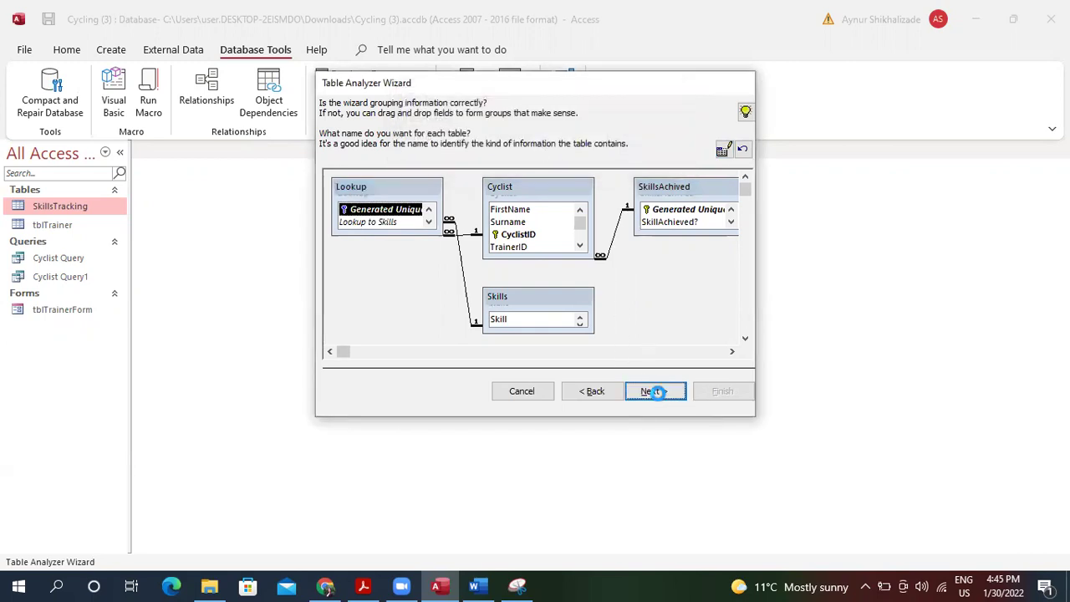
pyautogui.click(510, 322)
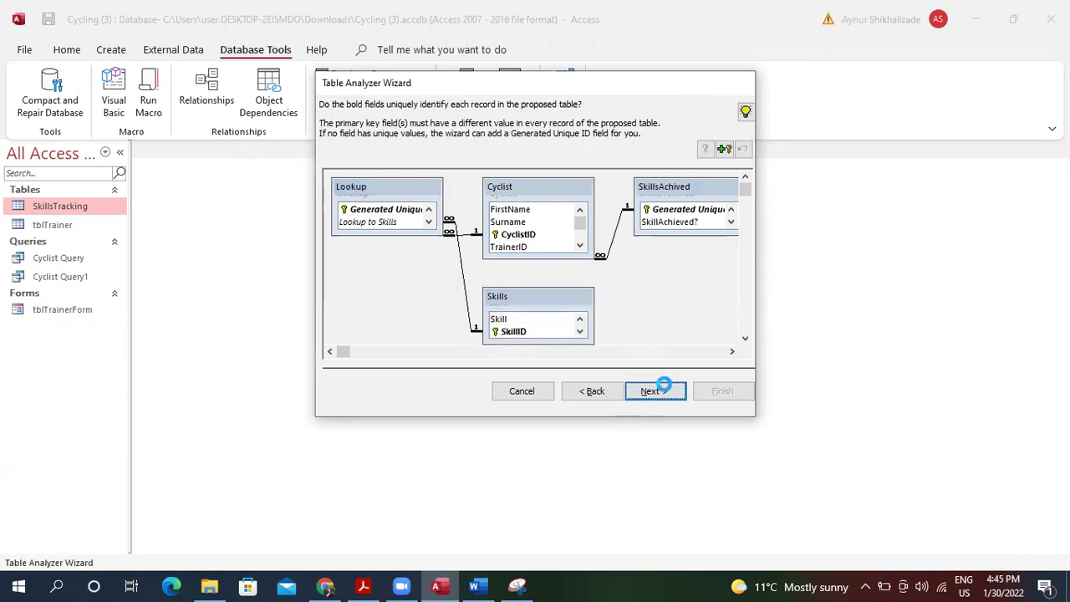
pyautogui.click(663, 388)
pyautogui.click(652, 391)
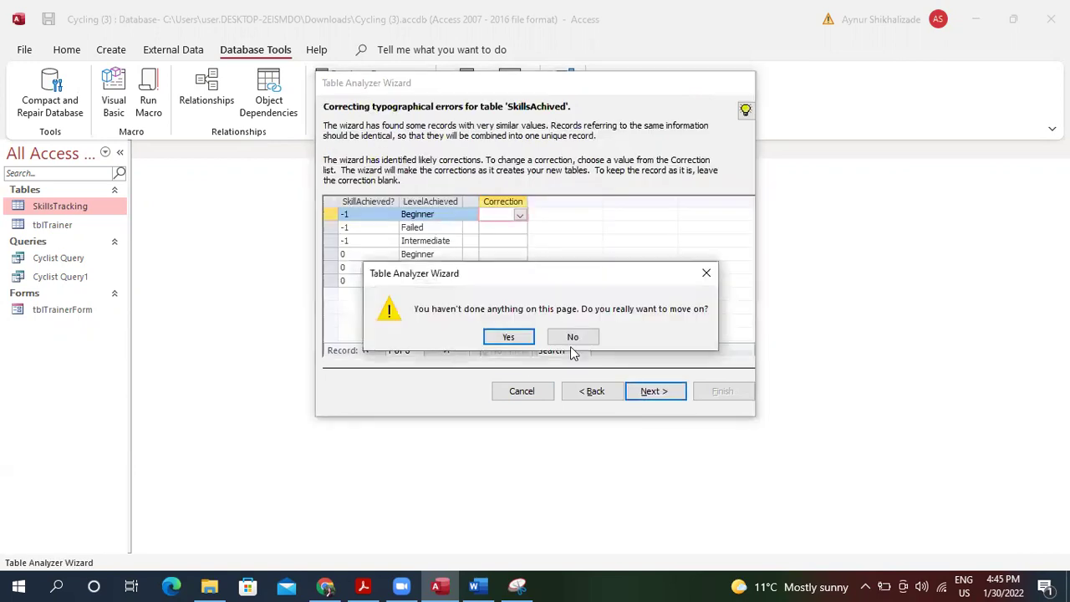
pyautogui.click(508, 338)
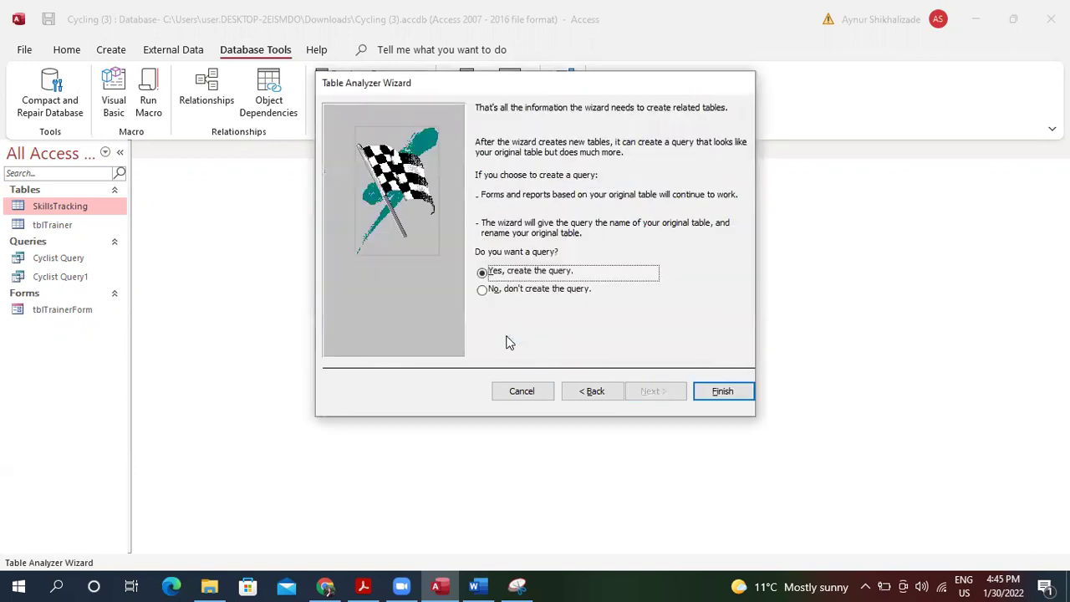
pyautogui.click(726, 395)
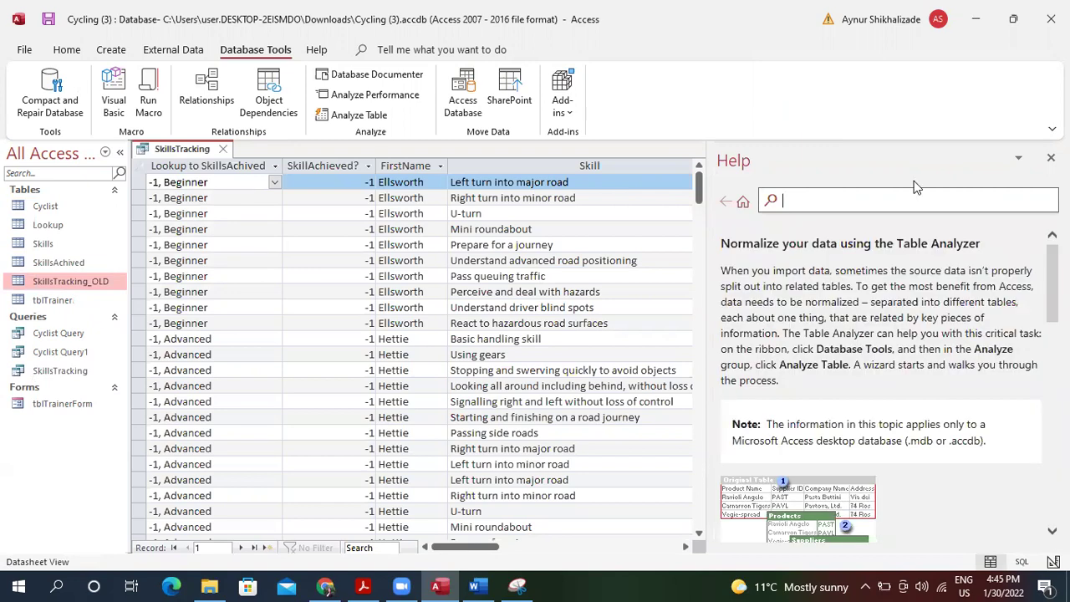
# Open the SkillsAchived table in Design view as read-only.
pyautogui.click(1051, 157)
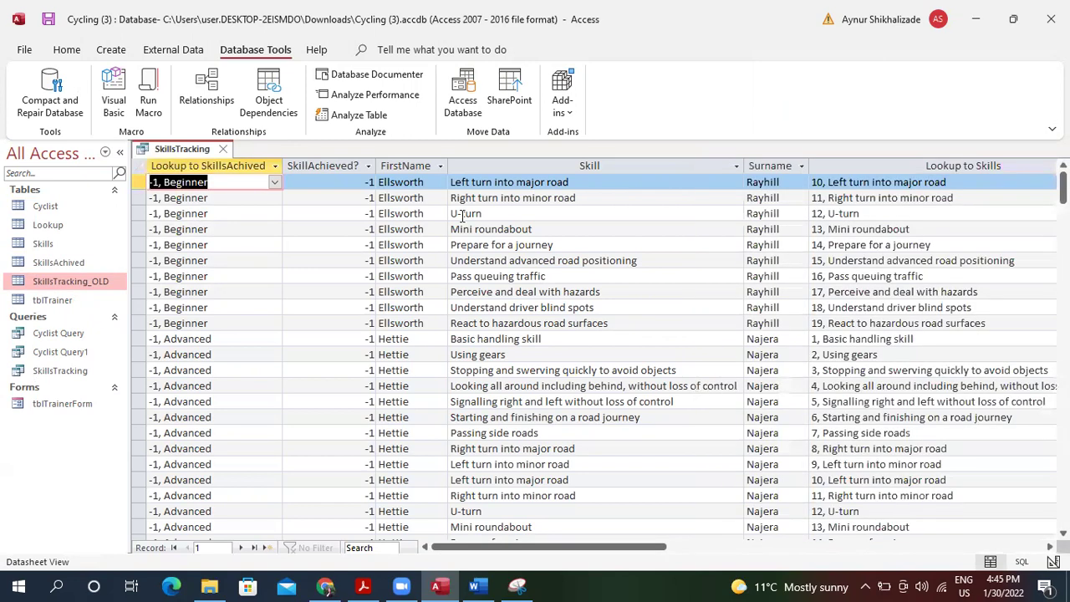
pyautogui.doubleClick(59, 266)
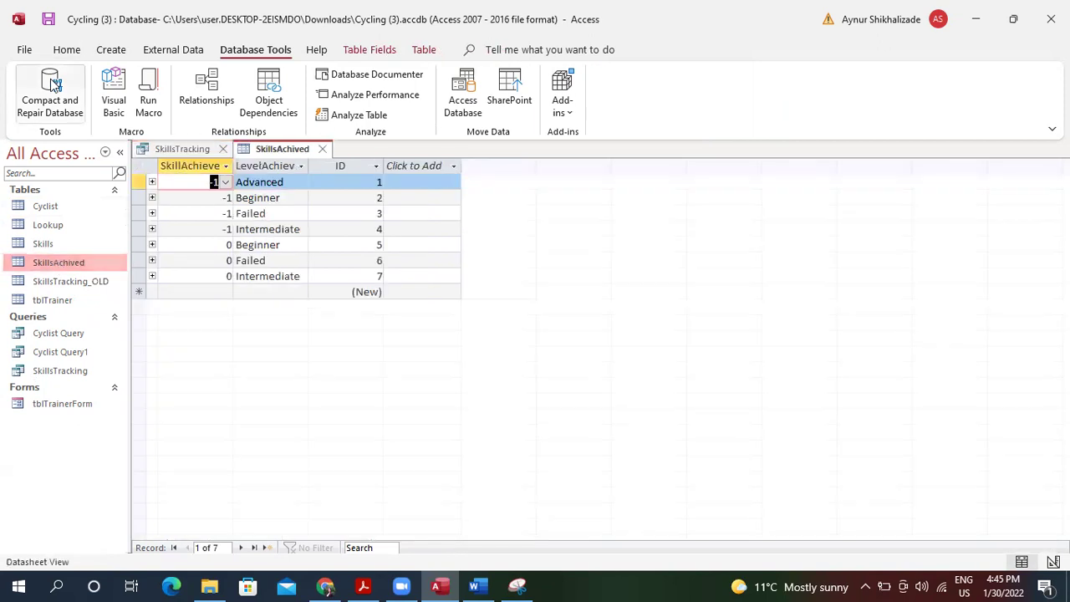
pyautogui.click(67, 49)
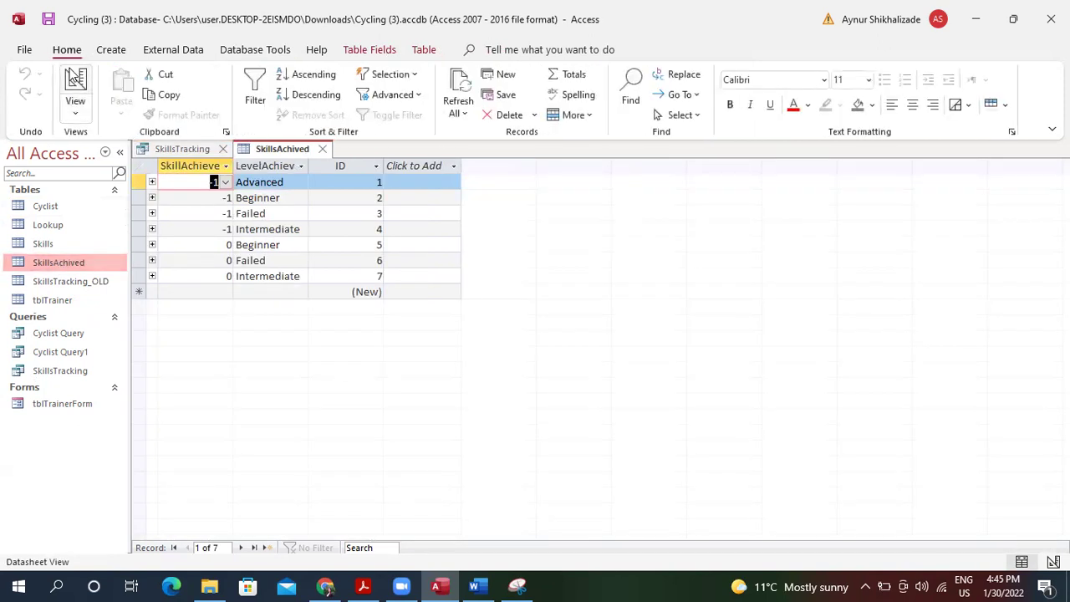
pyautogui.click(76, 84)
pyautogui.click(502, 352)
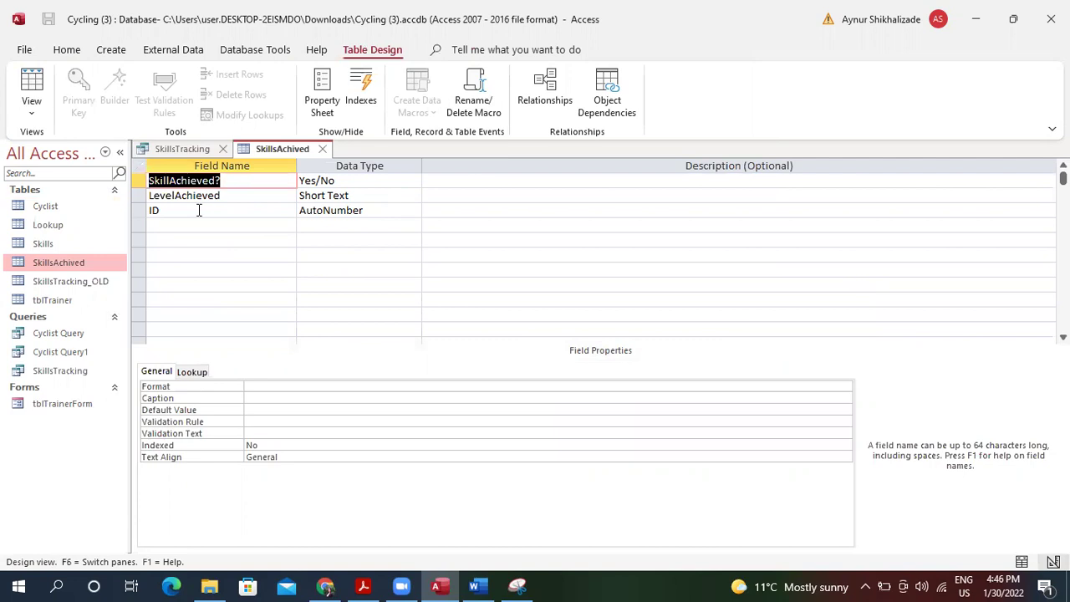
# Inspect the Format choices of the SkillAchieved? field without changing it.
pyautogui.click(387, 384)
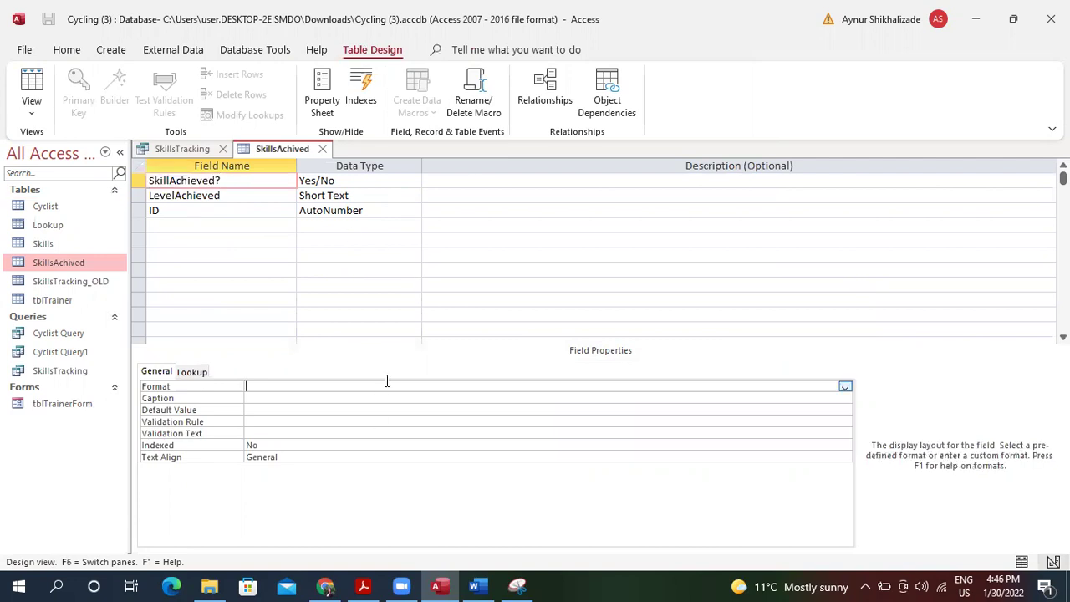
pyautogui.click(845, 387)
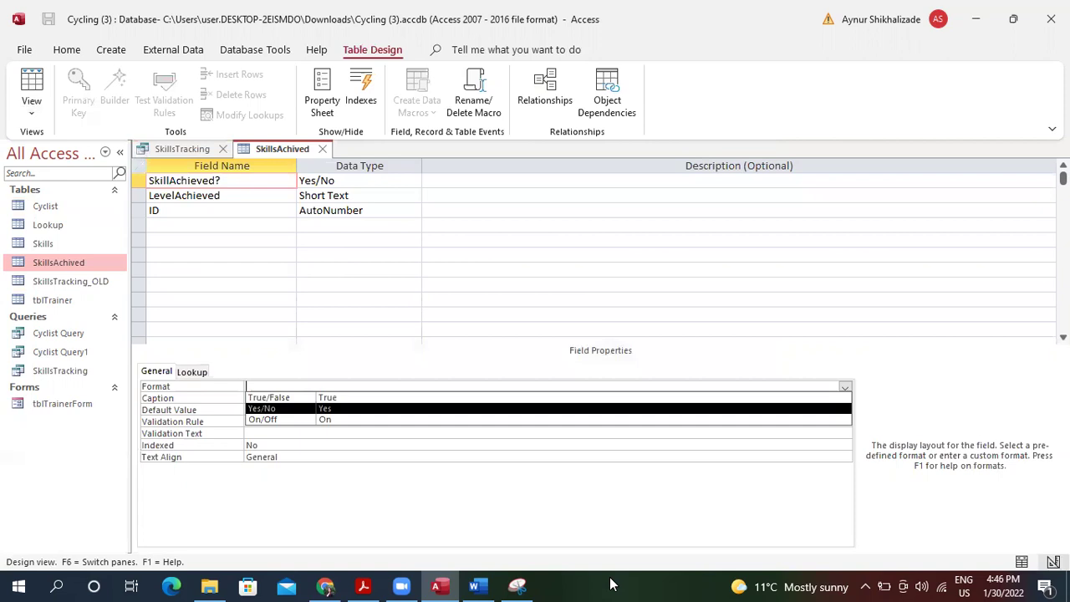
pyautogui.click(845, 387)
pyautogui.click(845, 386)
pyautogui.press('Tab')
pyautogui.click(298, 385)
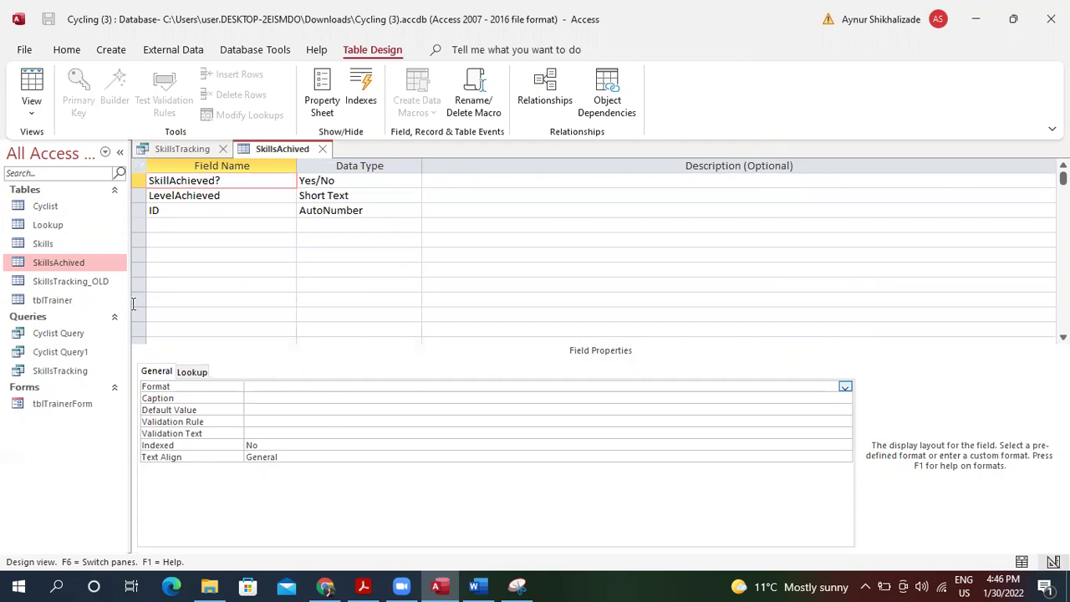
# Open the Cyclist and Skills tables in Design view as read-only.
pyautogui.doubleClick(62, 207)
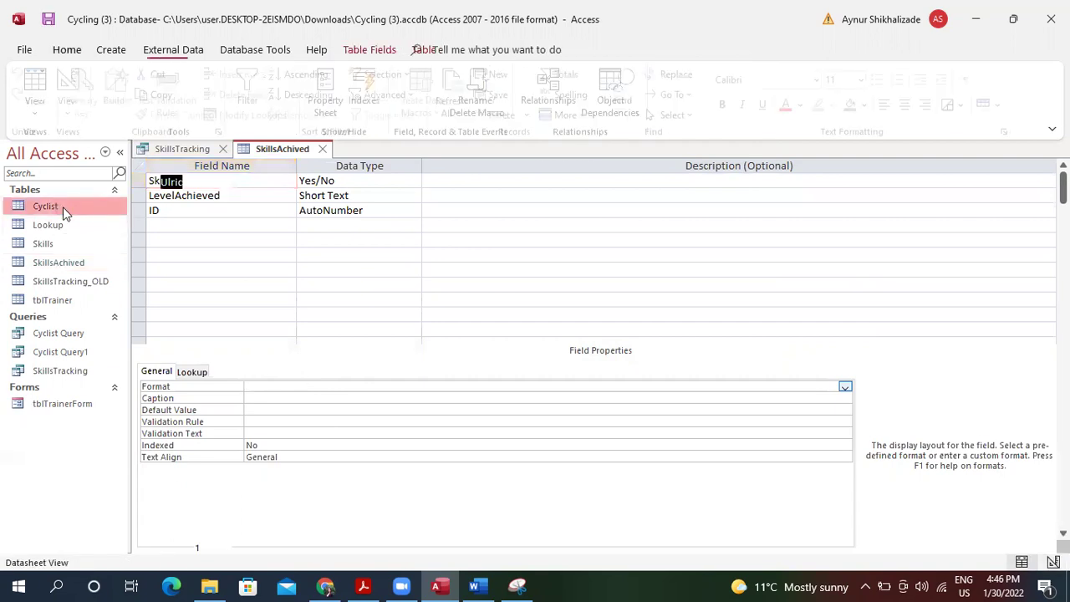
pyautogui.click(75, 88)
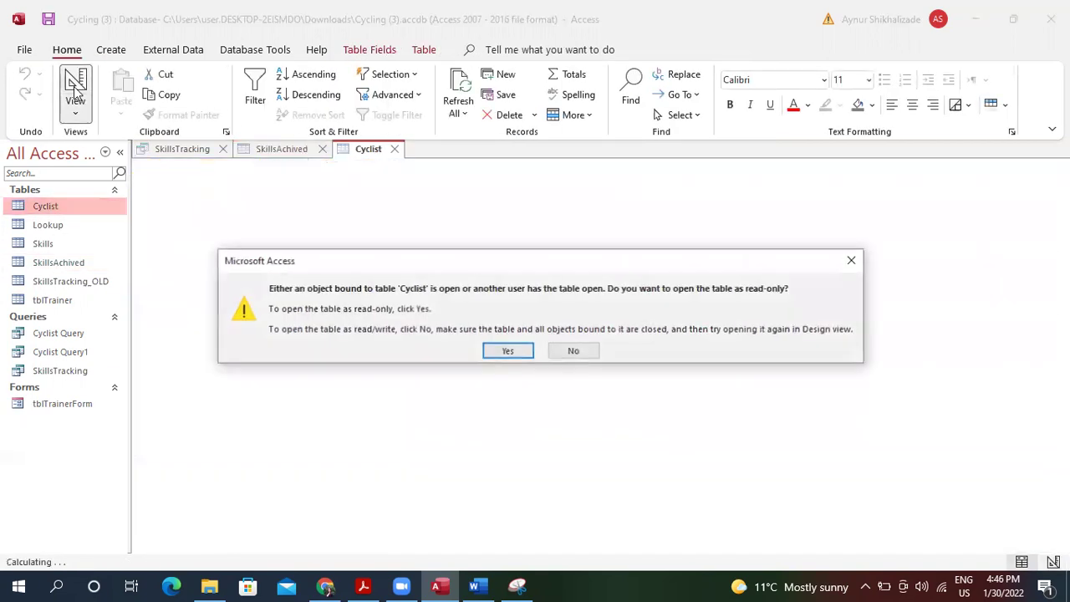
pyautogui.click(501, 351)
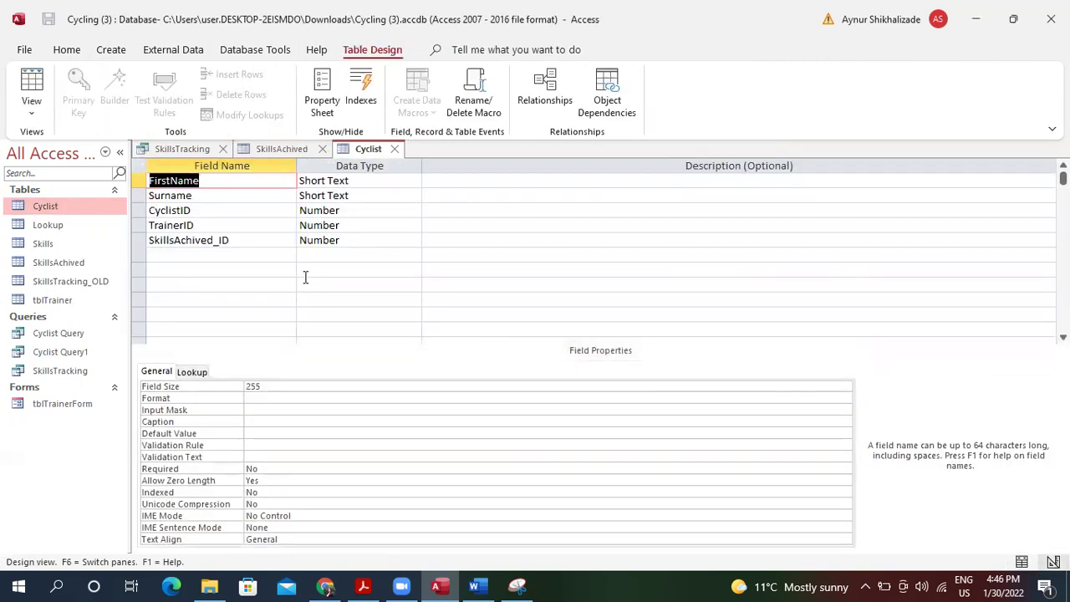
pyautogui.doubleClick(67, 245)
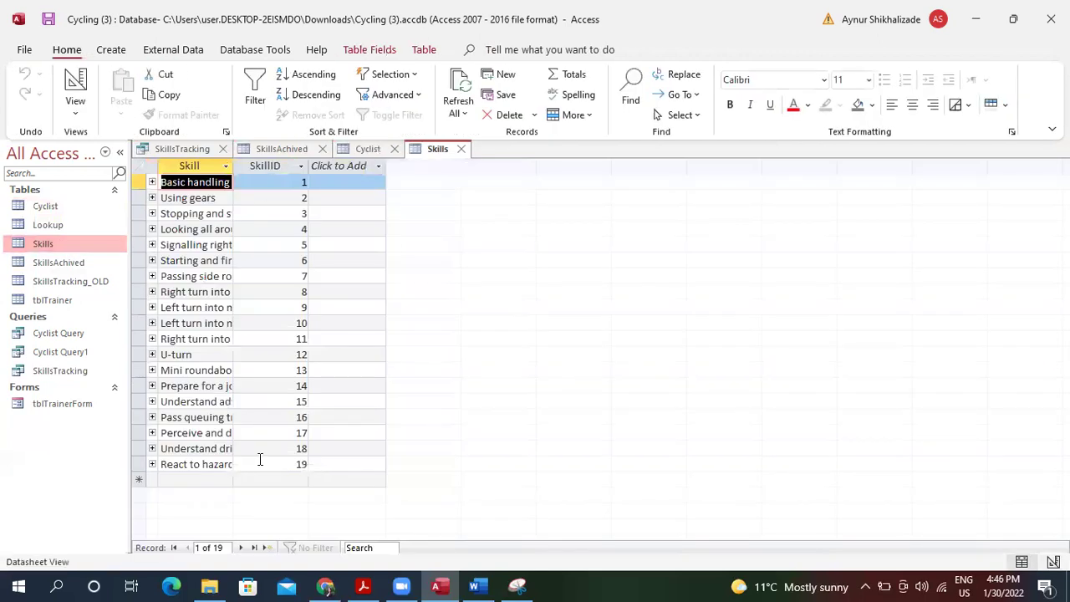
pyautogui.click(234, 153)
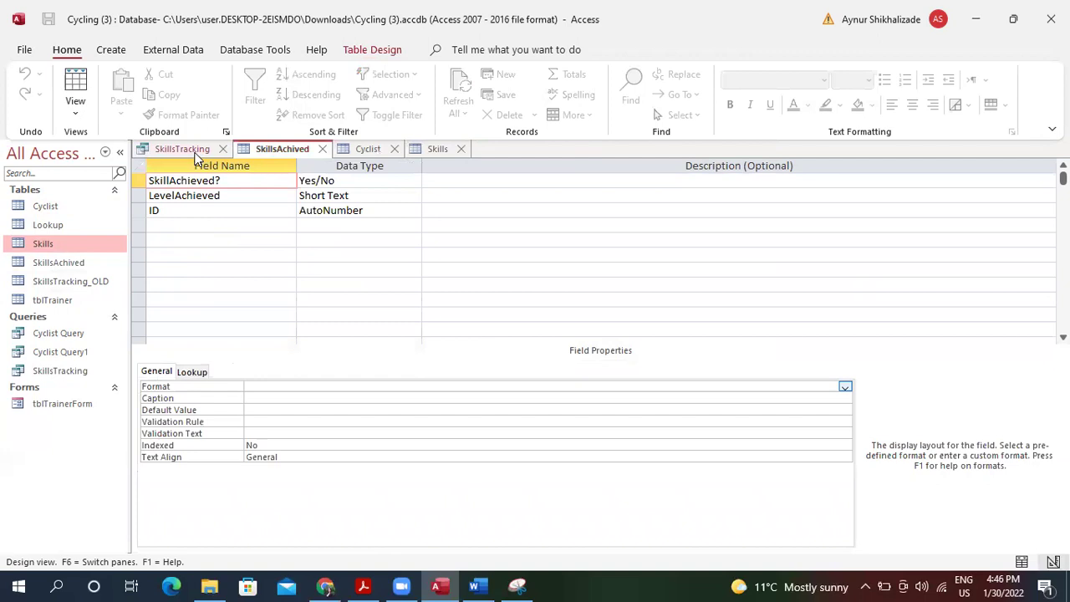
pyautogui.click(436, 148)
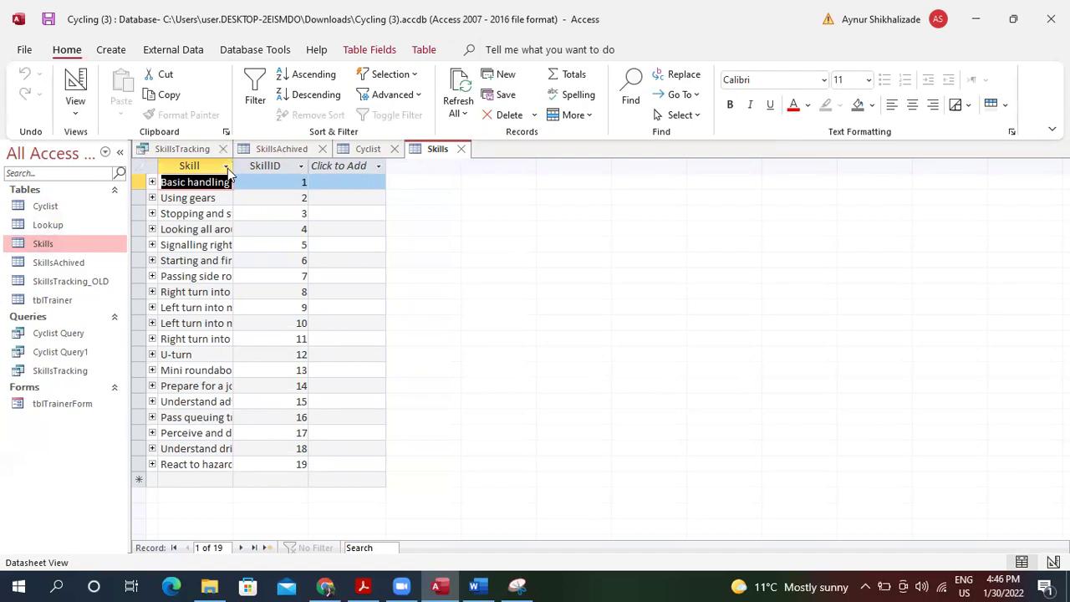
pyautogui.click(70, 83)
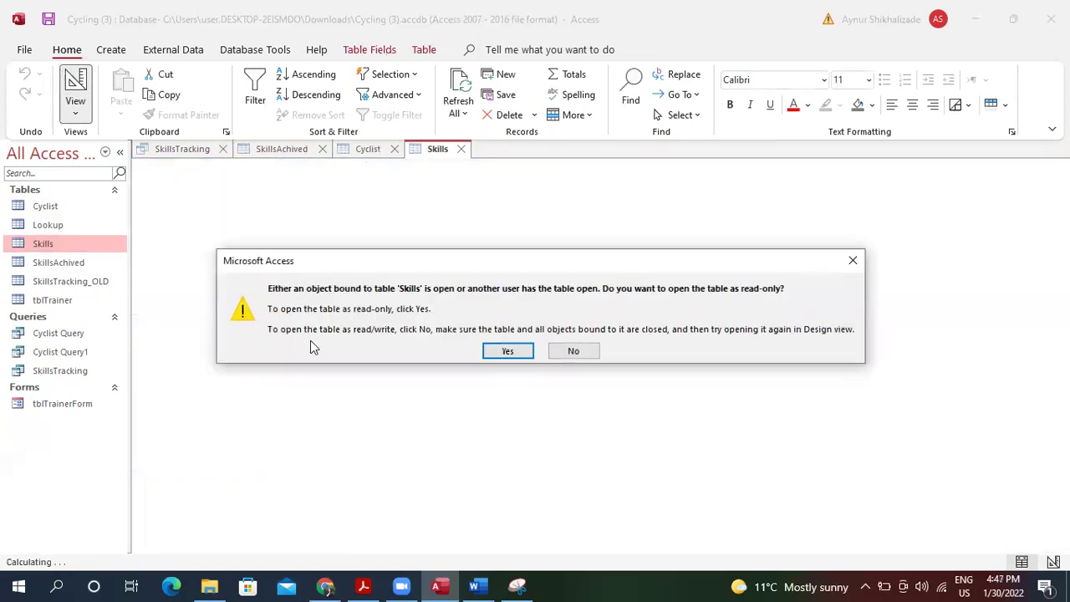
pyautogui.click(506, 351)
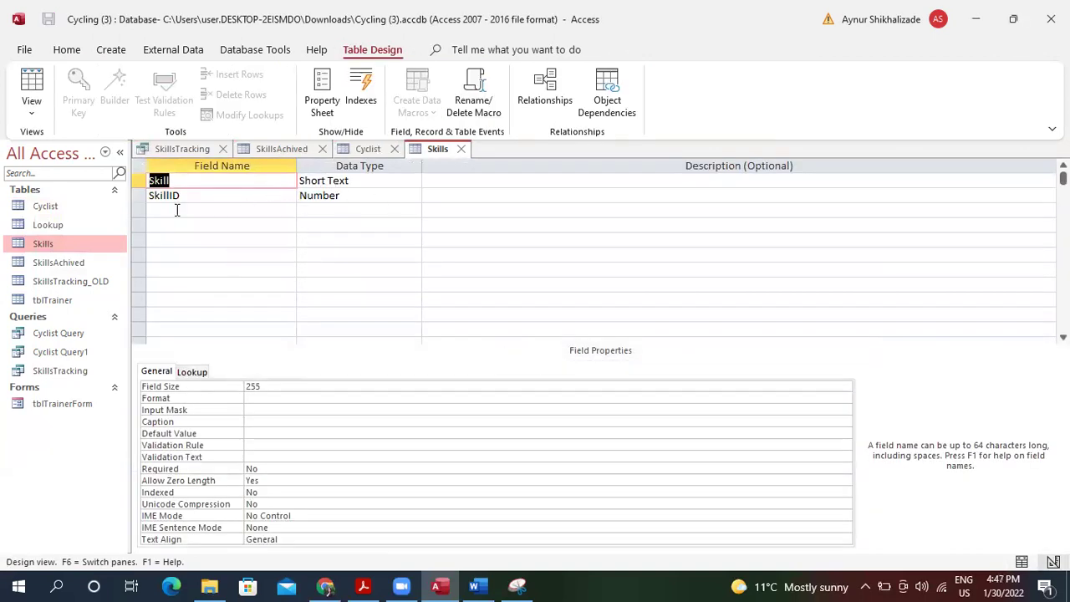
# Close the Skills, Cyclist, SkillsAchived and SkillsTracking tabs.
pyautogui.click(70, 263)
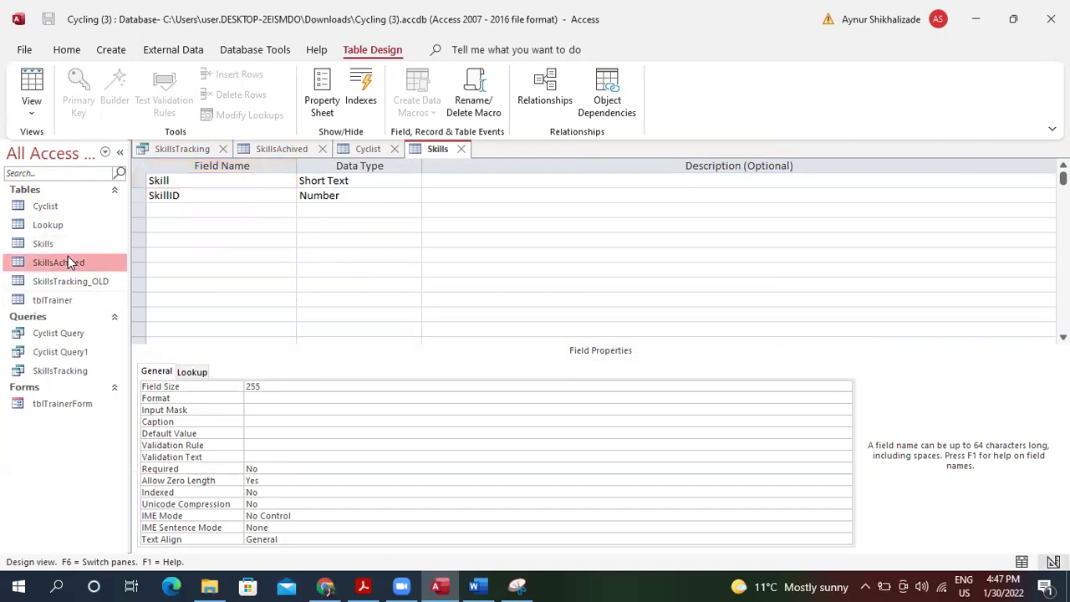
pyautogui.doubleClick(68, 256)
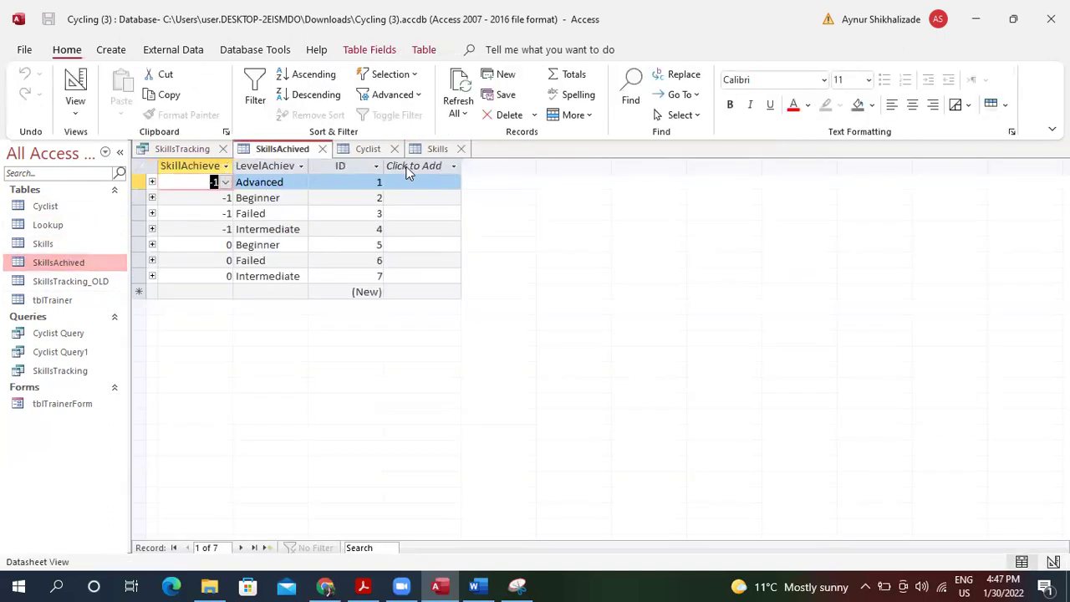
pyautogui.click(461, 149)
pyautogui.click(394, 149)
pyautogui.click(323, 149)
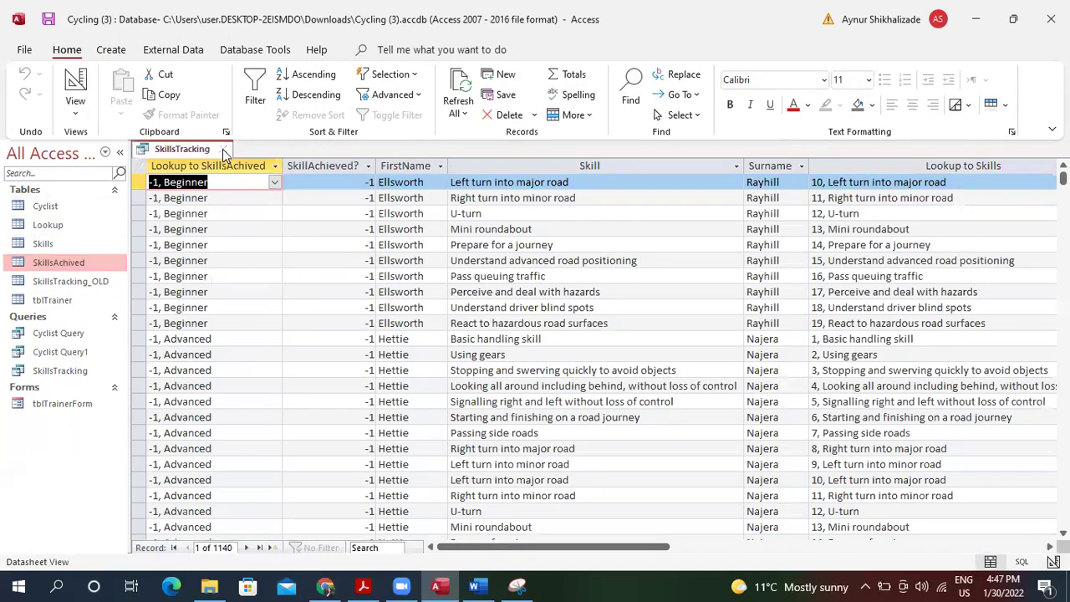
pyautogui.click(223, 149)
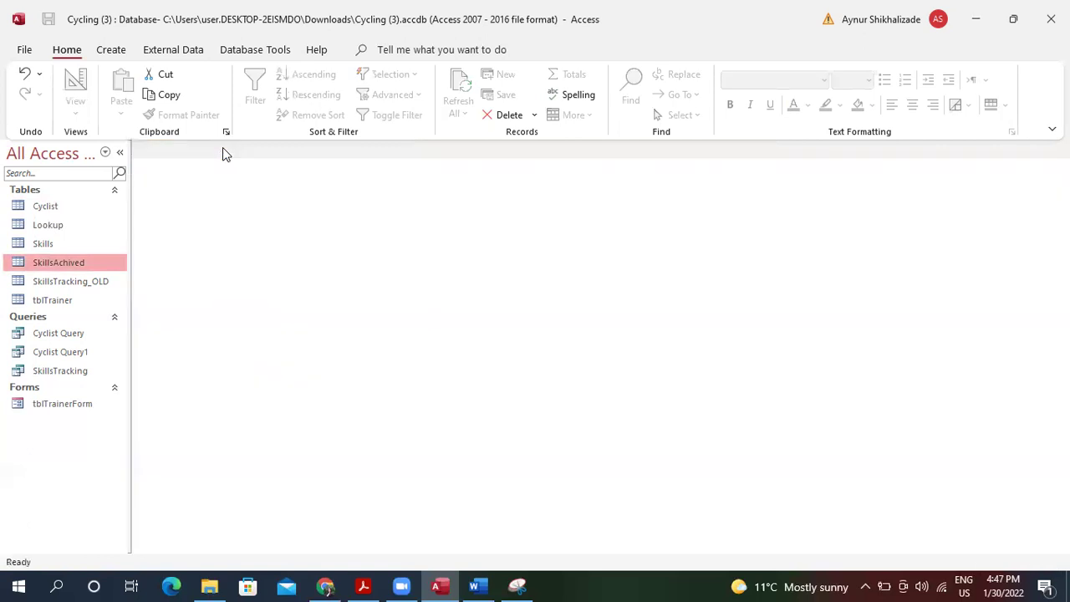
# Try running Cyclist Query and Cyclist Query1, dismissing the parameter prompt and type mismatch error.
pyautogui.doubleClick(86, 260)
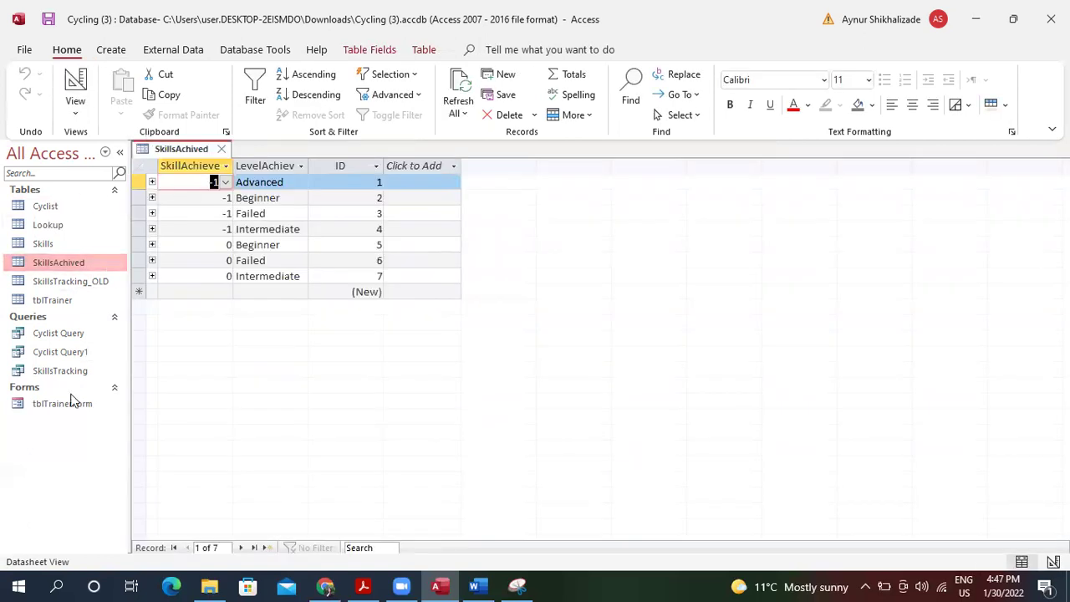
pyautogui.doubleClick(71, 334)
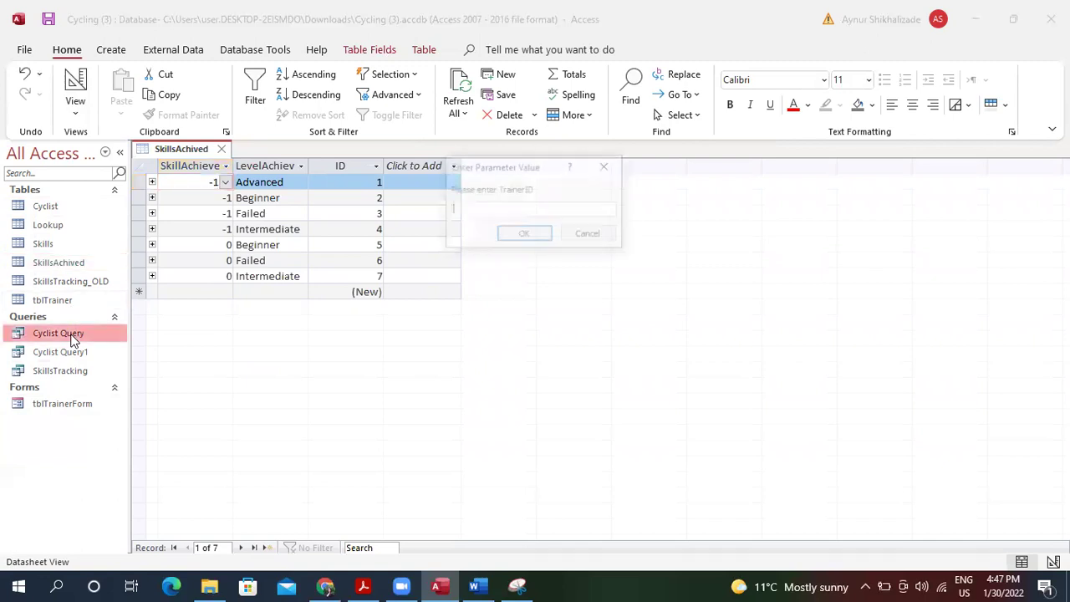
pyautogui.click(598, 236)
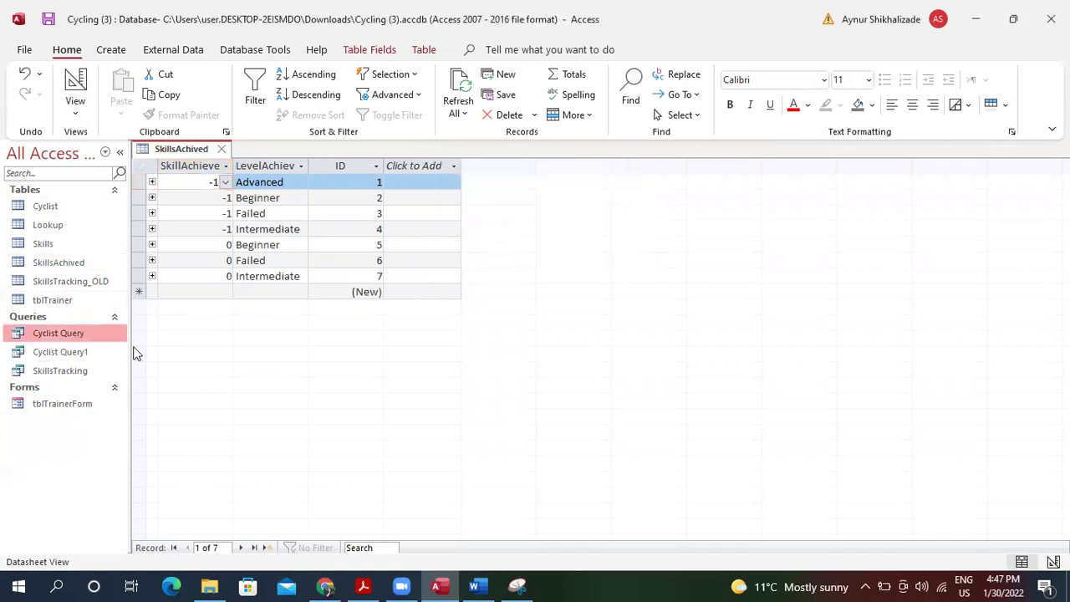
pyautogui.click(86, 351)
pyautogui.doubleClick(86, 352)
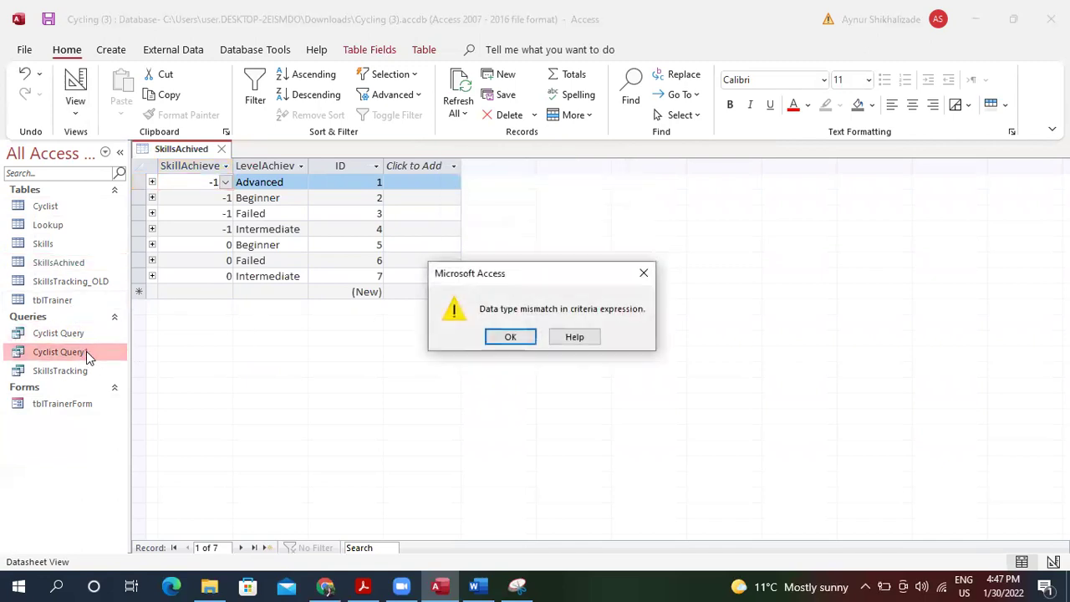
pyautogui.click(509, 339)
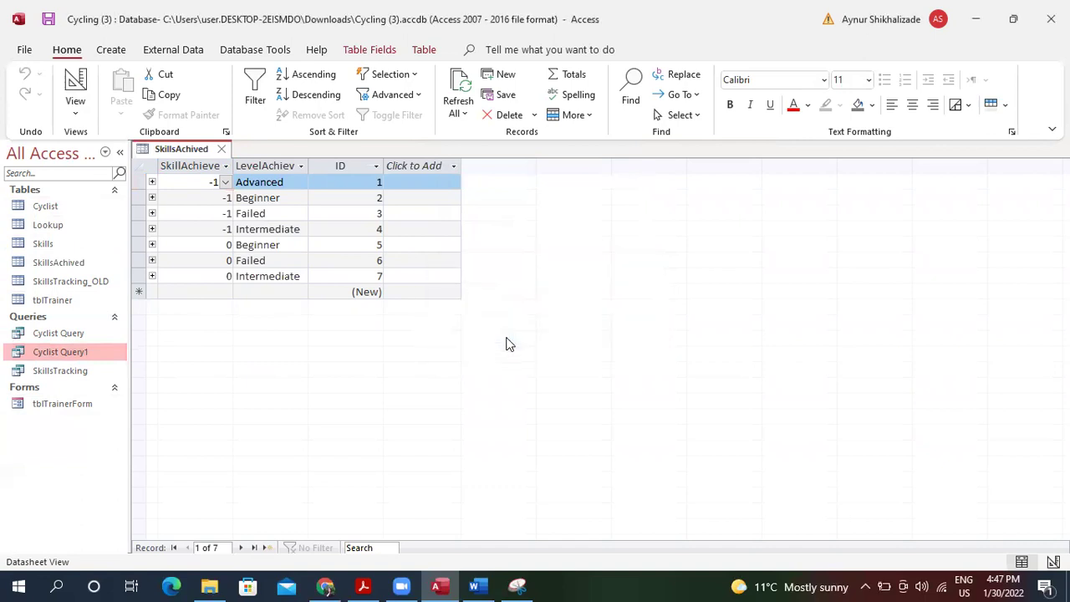
# Close the open tabs and choose Delete on the SkillsTracking query.
pyautogui.doubleClick(66, 373)
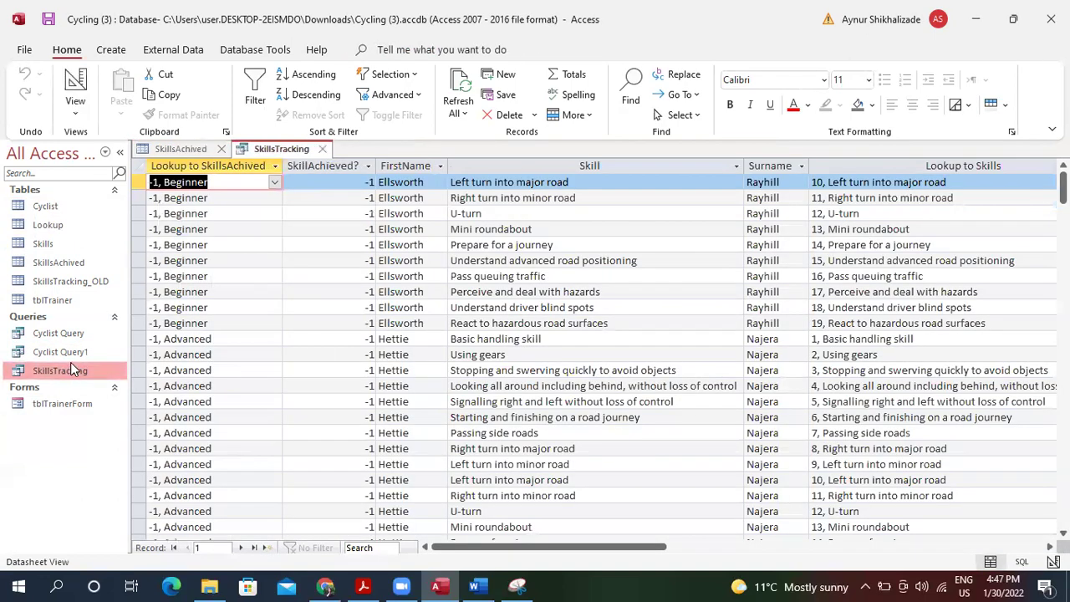
pyautogui.click(219, 151)
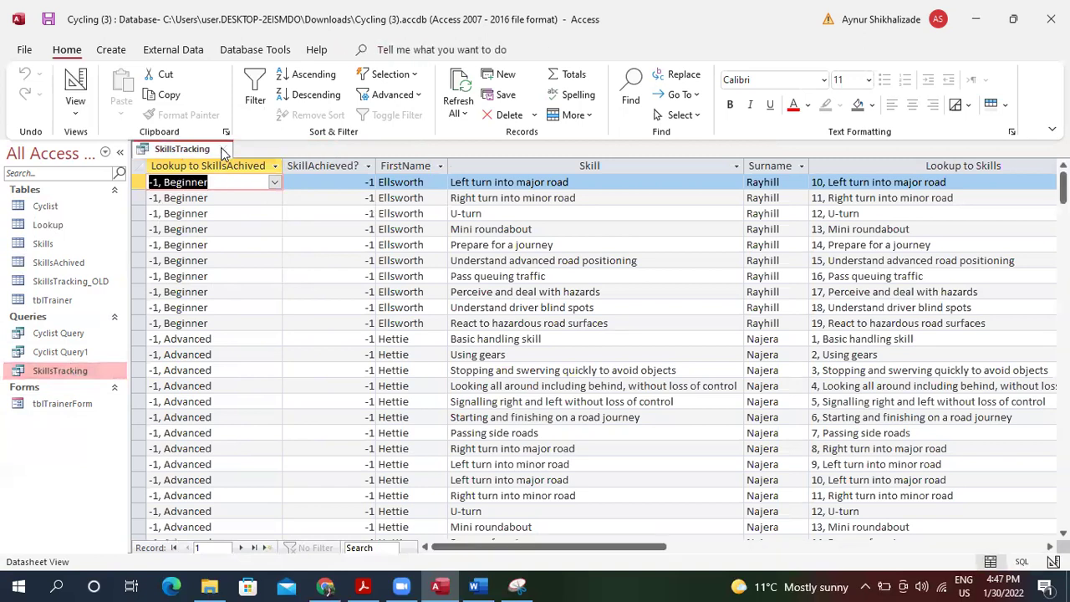
pyautogui.click(222, 148)
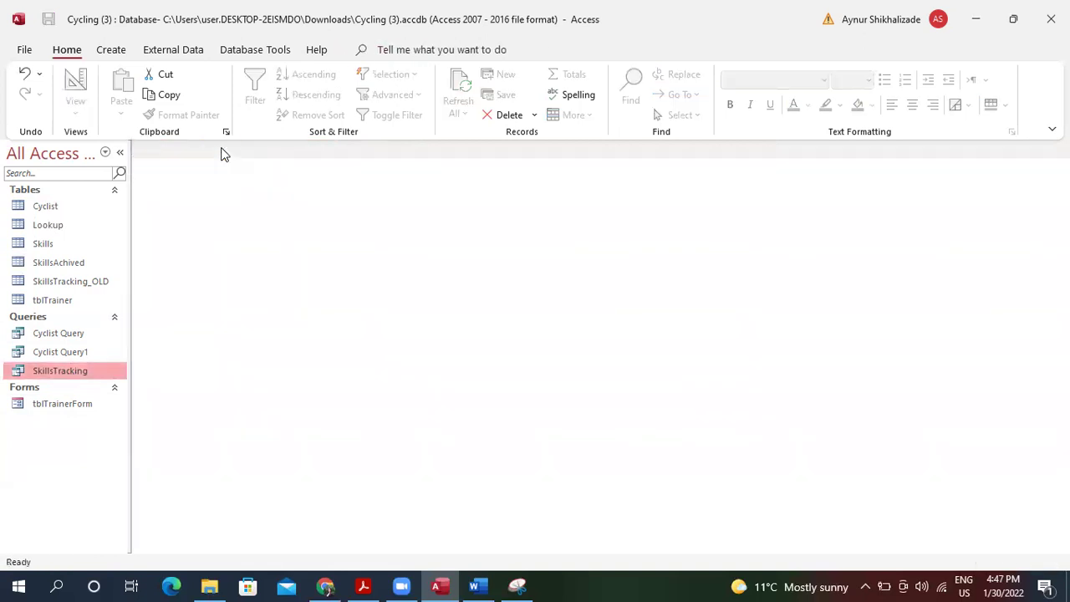
pyautogui.rightClick(104, 370)
pyautogui.click(156, 265)
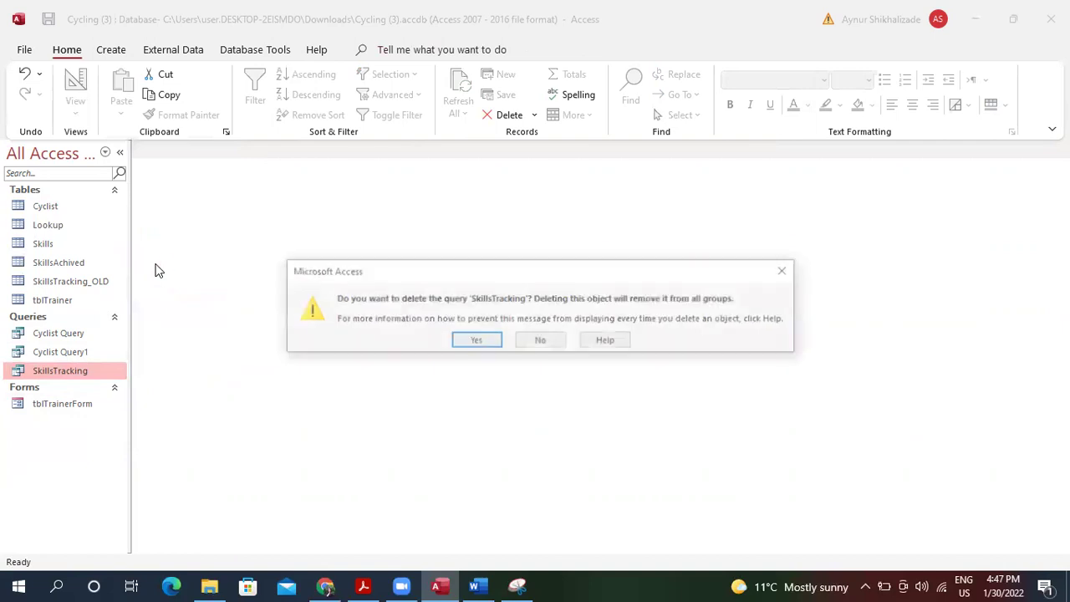
# Confirm deleting the SkillsTracking query and run Cyclist Query2.
pyautogui.click(478, 341)
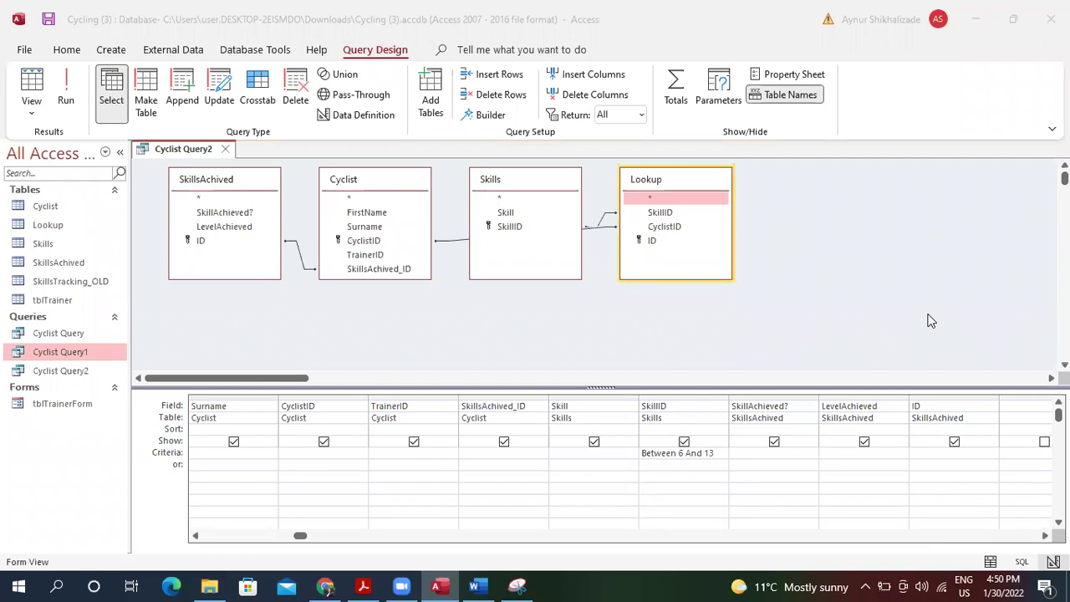
pyautogui.click(32, 78)
pyautogui.click(32, 78)
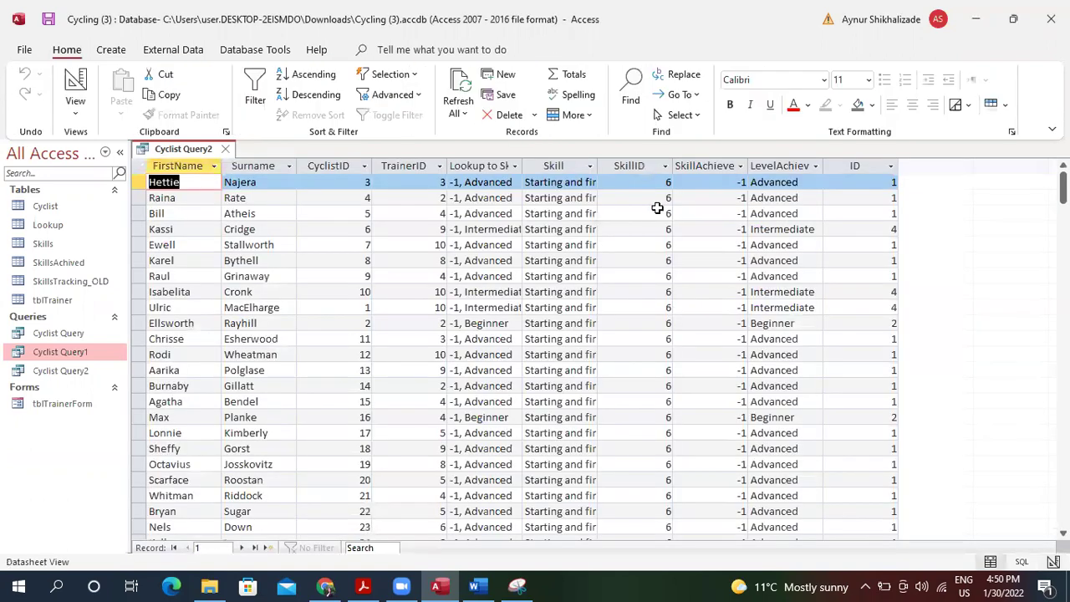
pyautogui.moveTo(1063, 180)
pyautogui.mouseDown()
pyautogui.moveTo(1062, 470)
pyautogui.moveTo(1062, 178)
pyautogui.mouseUp()
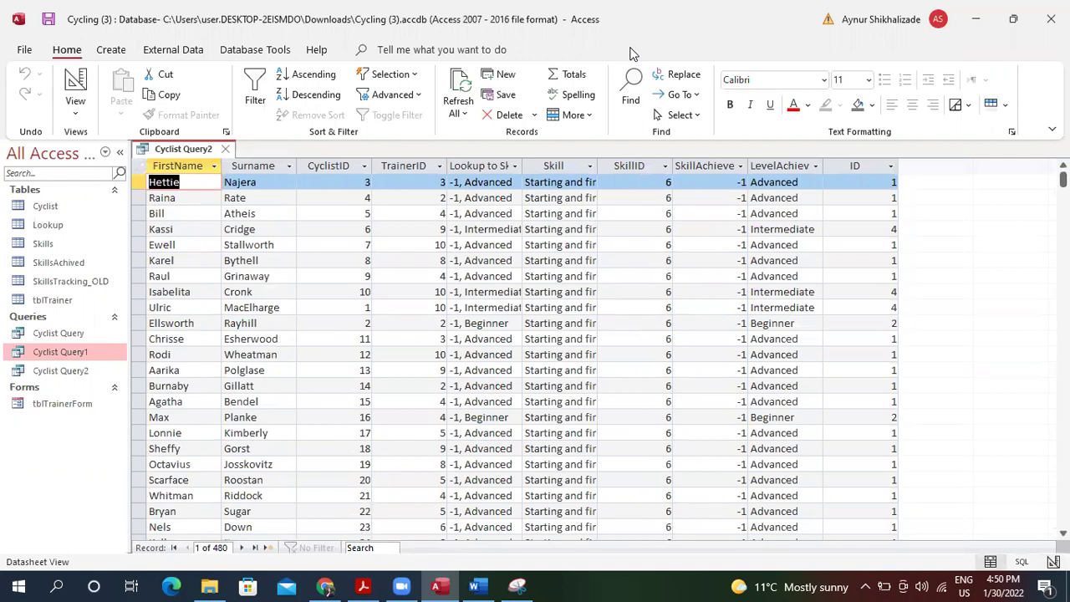
# In Design view, try a SkillAchieved? criterion, run the query, and return to design.
pyautogui.click(78, 112)
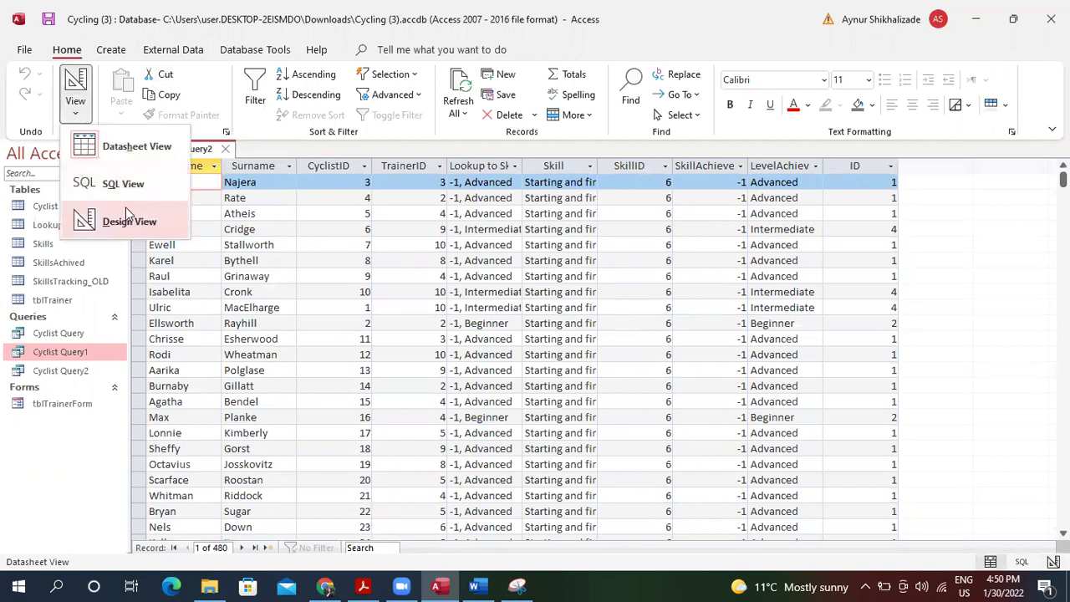
pyautogui.click(124, 221)
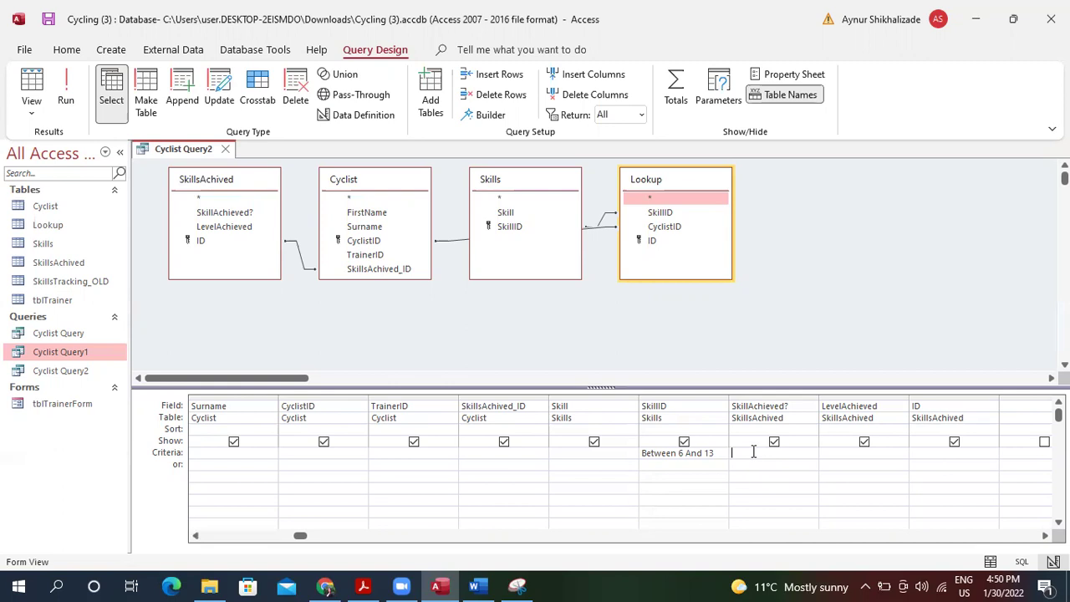
pyautogui.write('e')
pyautogui.click(32, 86)
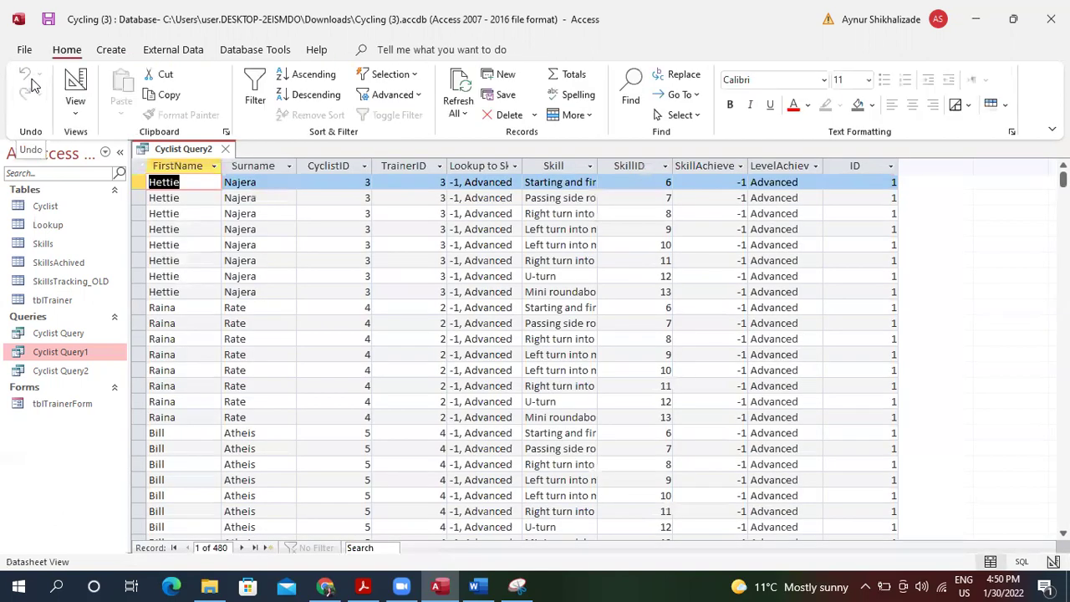
pyautogui.click(75, 107)
pyautogui.click(120, 224)
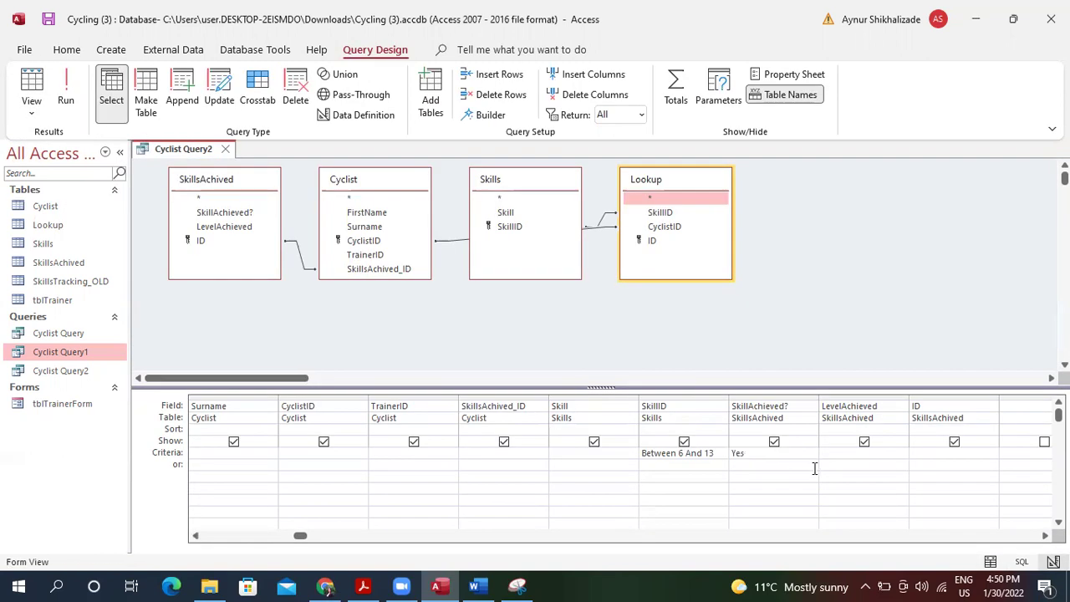
# Test a No criterion for SkillAchieved? and return to Design view.
pyautogui.click(753, 453)
pyautogui.write('No')
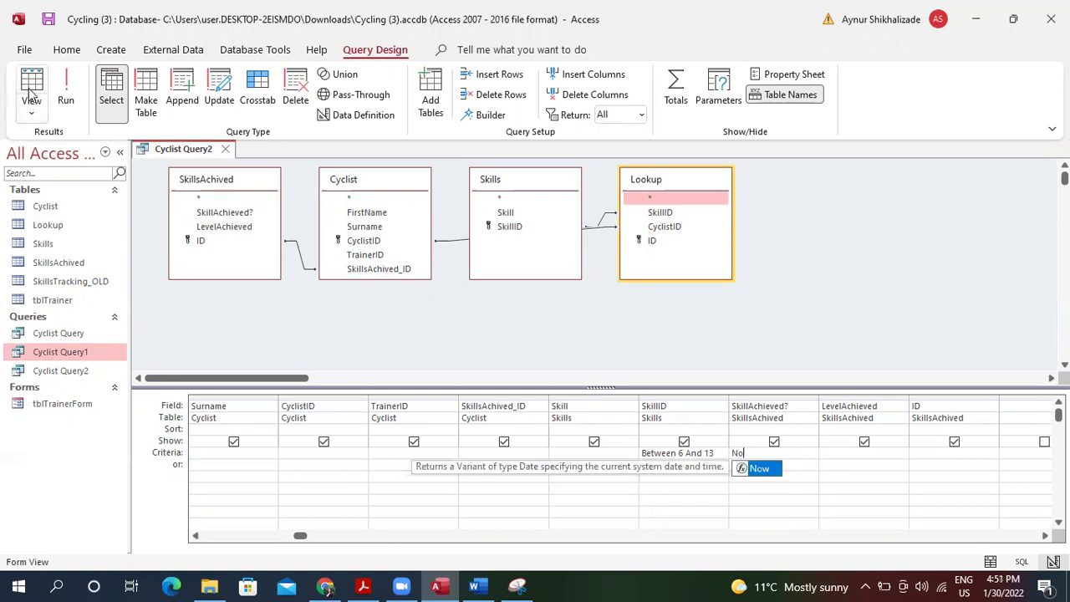
pyautogui.click(31, 88)
pyautogui.click(75, 111)
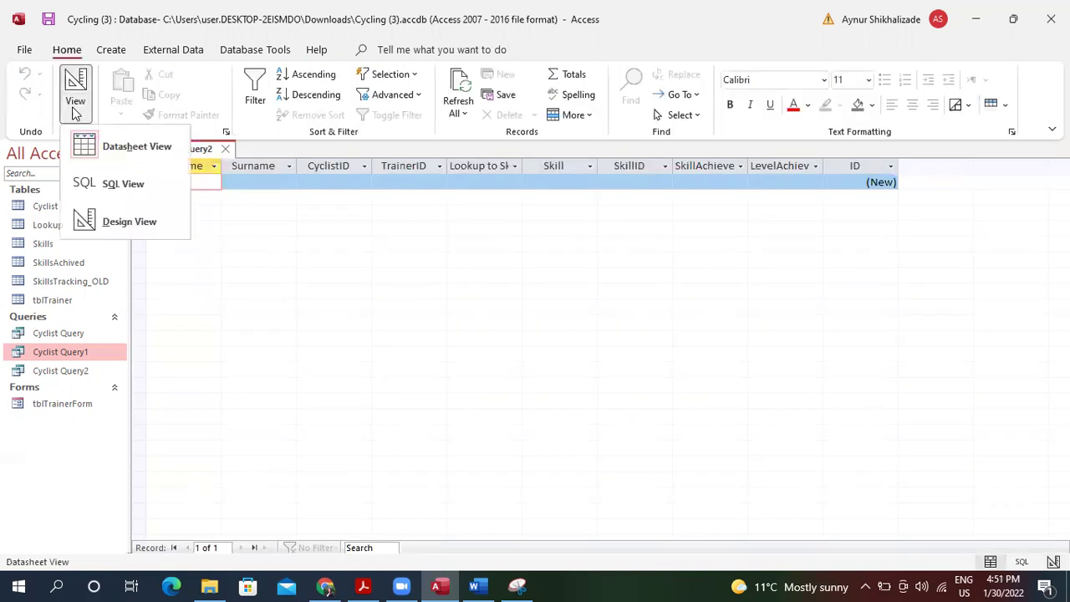
pyautogui.click(125, 220)
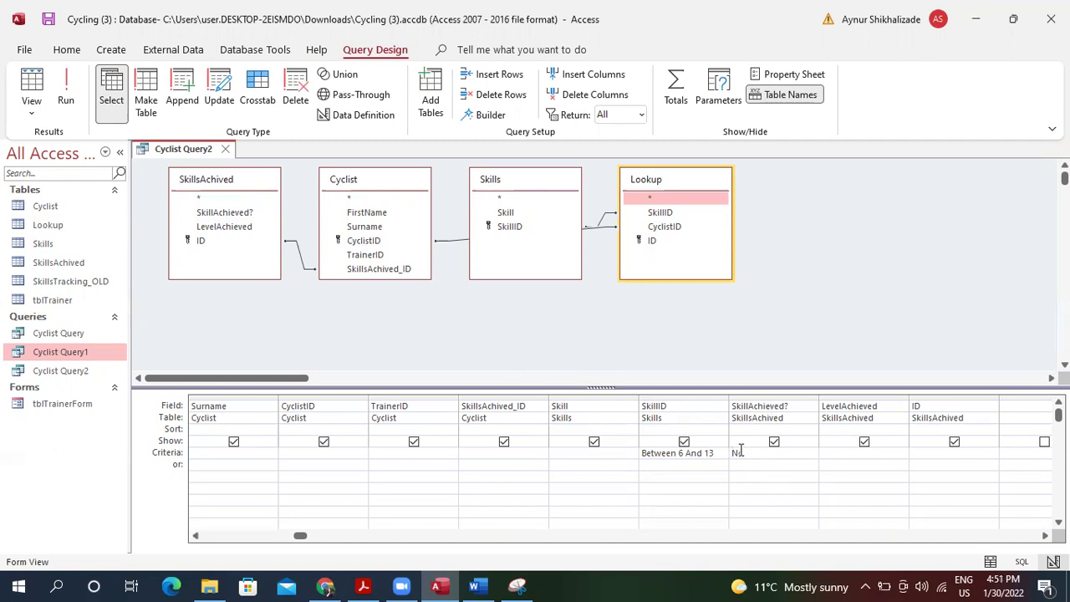
# Set SkillAchieved? to Yes and LevelAchieved to Beginner, hide SkillsAchived_ID, and run the query.
pyautogui.click(743, 452)
pyautogui.write('Yes')
pyautogui.click(899, 451)
pyautogui.write('beginner')
pyautogui.press('Tab')
pyautogui.click(831, 455)
pyautogui.click(504, 443)
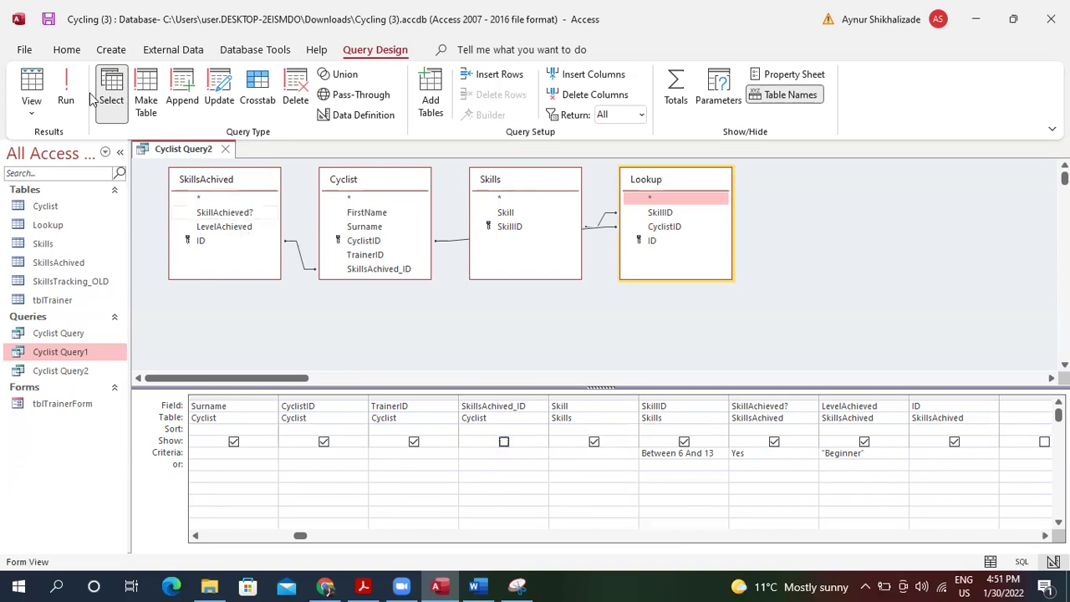
pyautogui.click(32, 80)
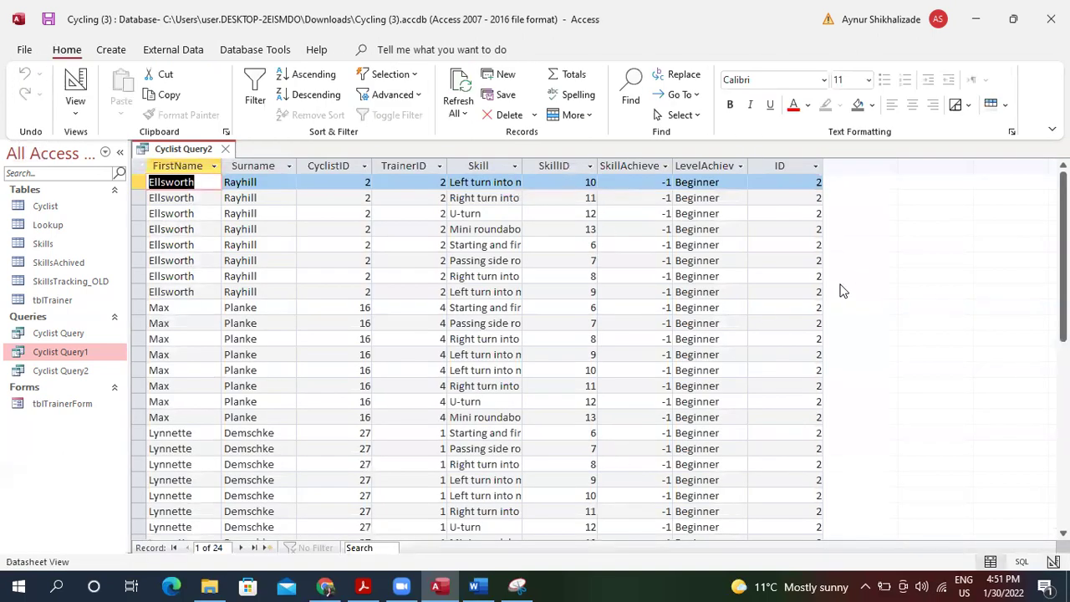
pyautogui.moveTo(1063, 243); pyautogui.dragTo(1063, 177)
# Switch to October 2020.pdf in Acrobat Reader to view the Figure 1 layout.
pyautogui.click(365, 585)
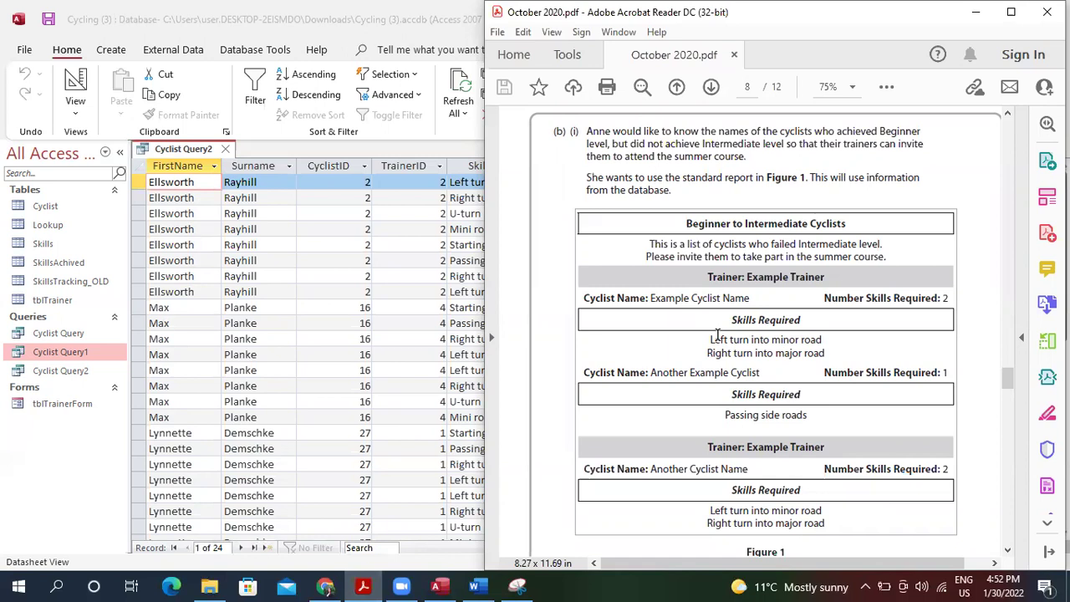
# Start a Report Wizard from Cyclist Query2 and add FirstName, Surname and Skill.
pyautogui.click(368, 234)
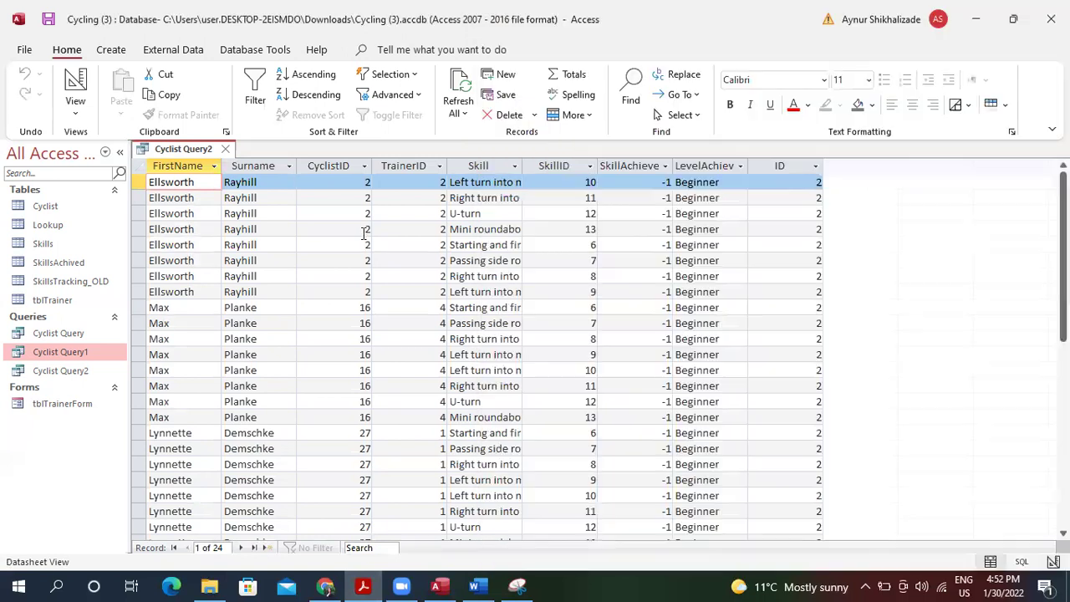
pyautogui.click(121, 52)
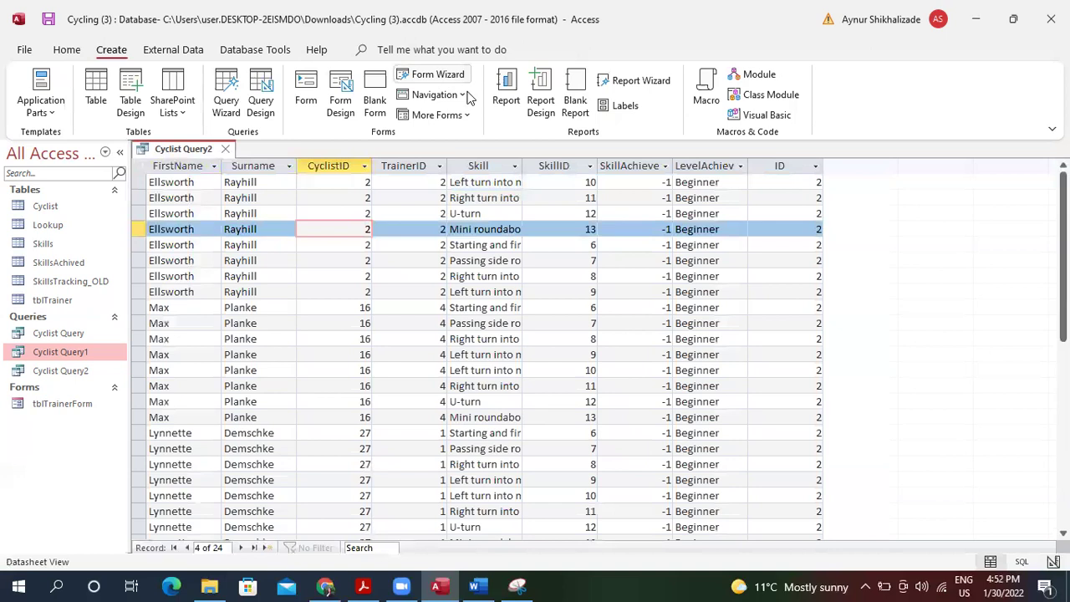
pyautogui.click(625, 84)
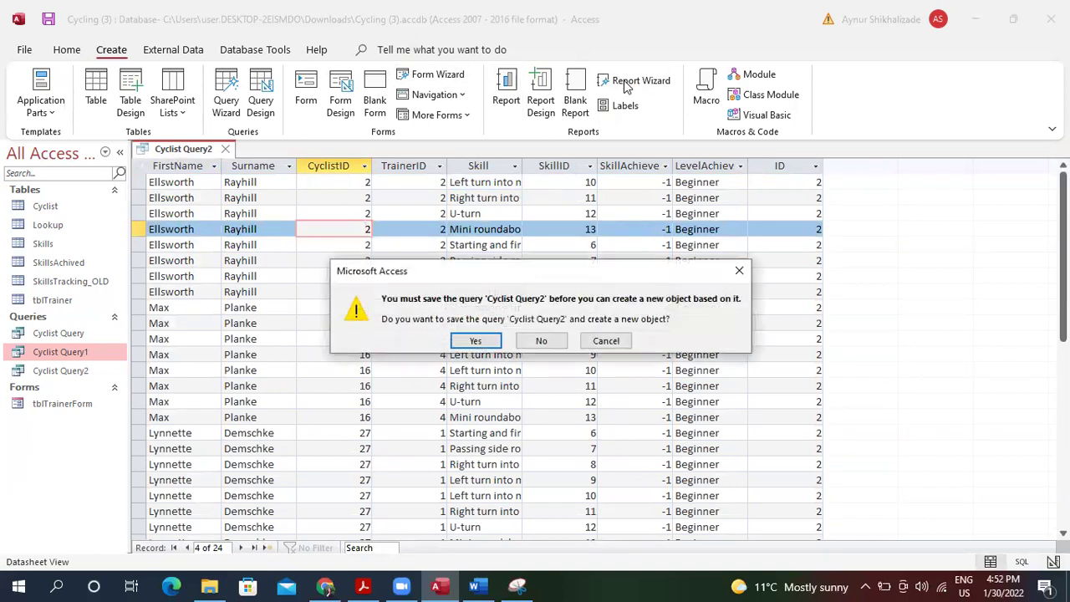
pyautogui.click(471, 340)
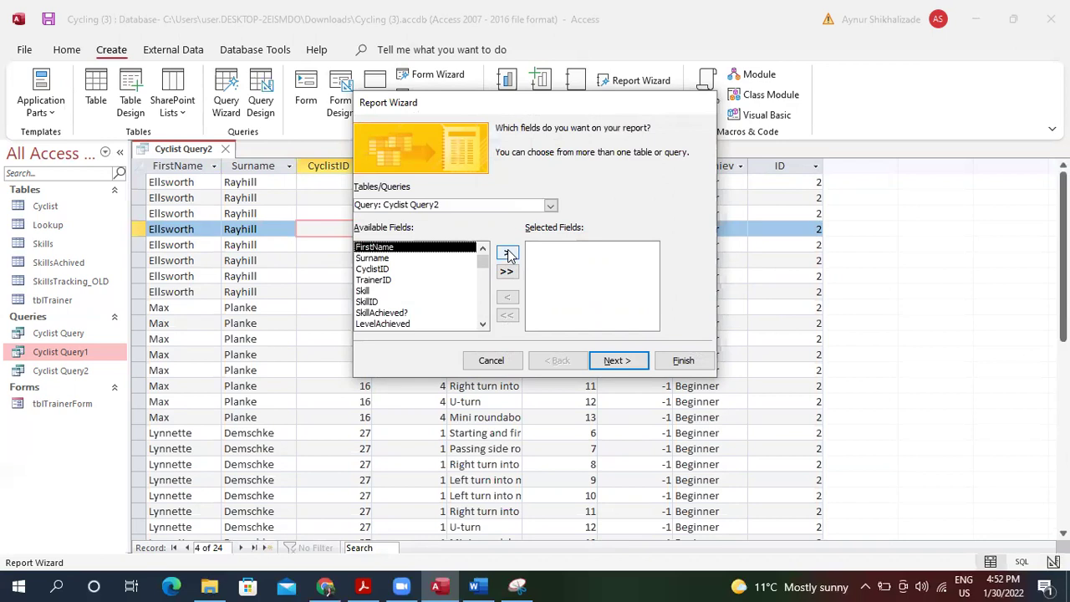
pyautogui.click(508, 255)
pyautogui.click(508, 255)
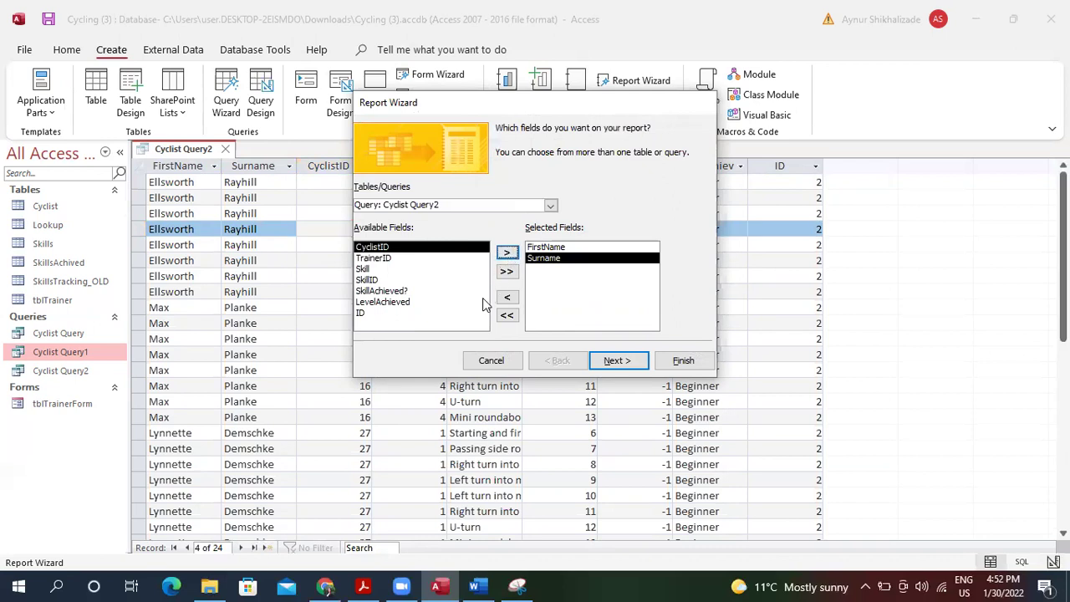
pyautogui.click(448, 281)
pyautogui.click(449, 270)
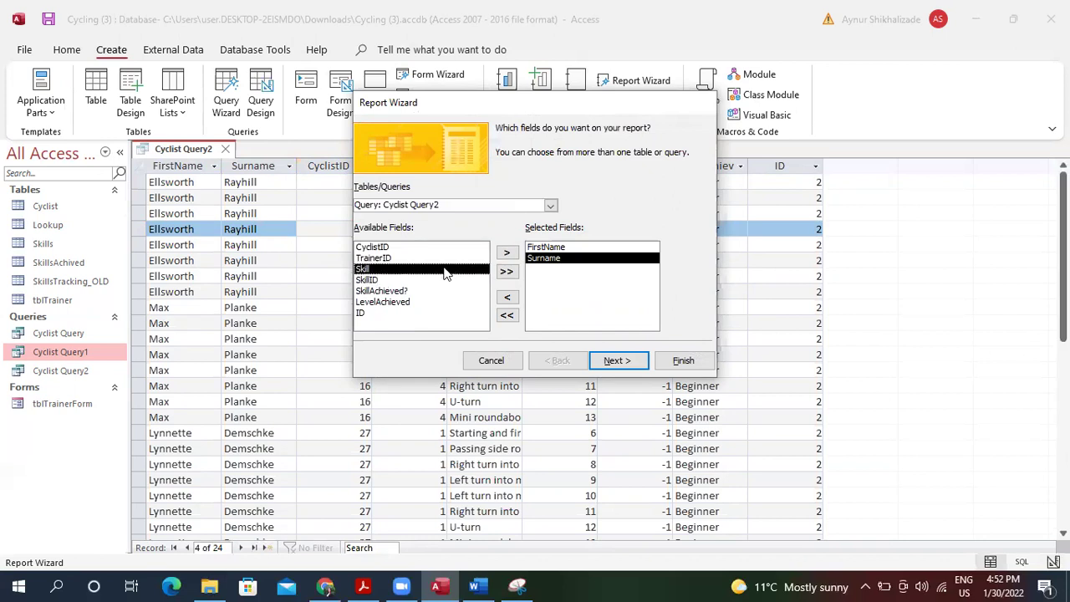
pyautogui.click(507, 253)
# Add TrainerName from tblTrainer, dismiss the record source error, cancel, and restart the Report Wizard.
pyautogui.click(550, 205)
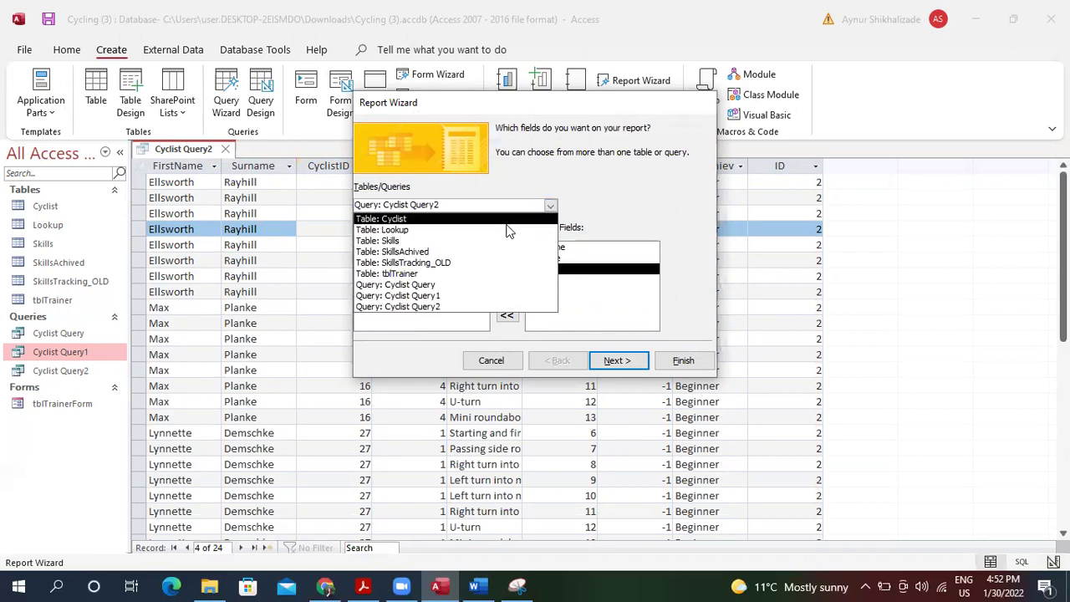
pyautogui.click(494, 274)
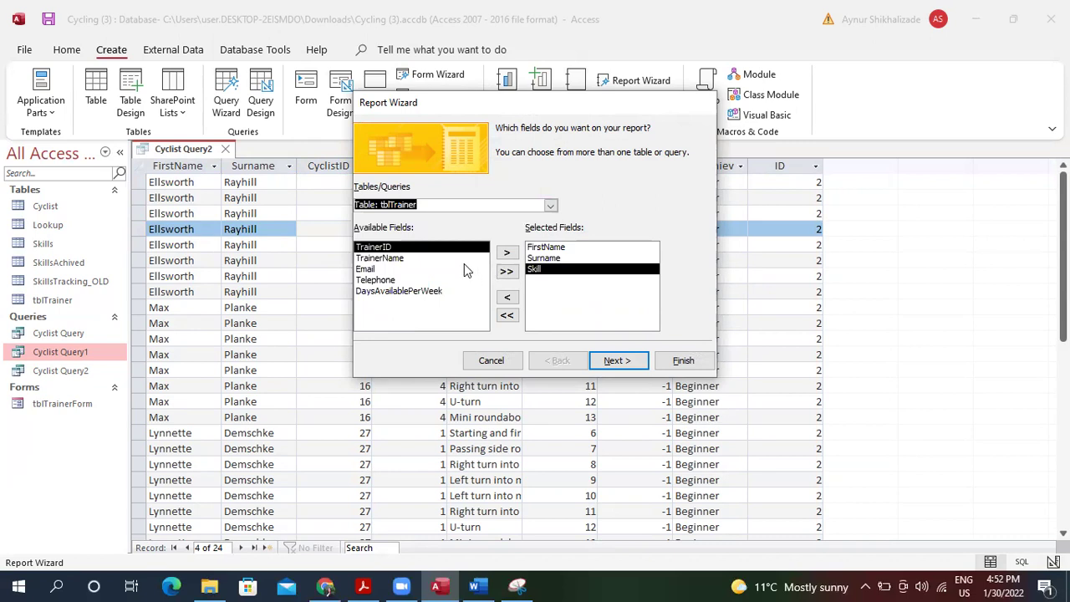
pyautogui.click(462, 259)
pyautogui.click(507, 254)
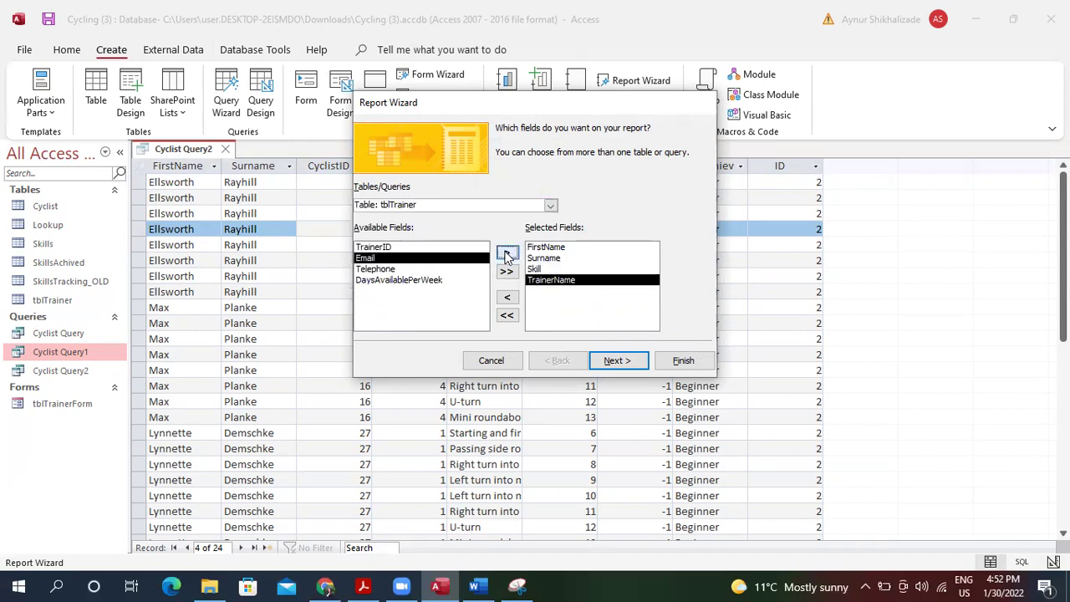
pyautogui.click(627, 361)
pyautogui.click(545, 336)
pyautogui.click(493, 362)
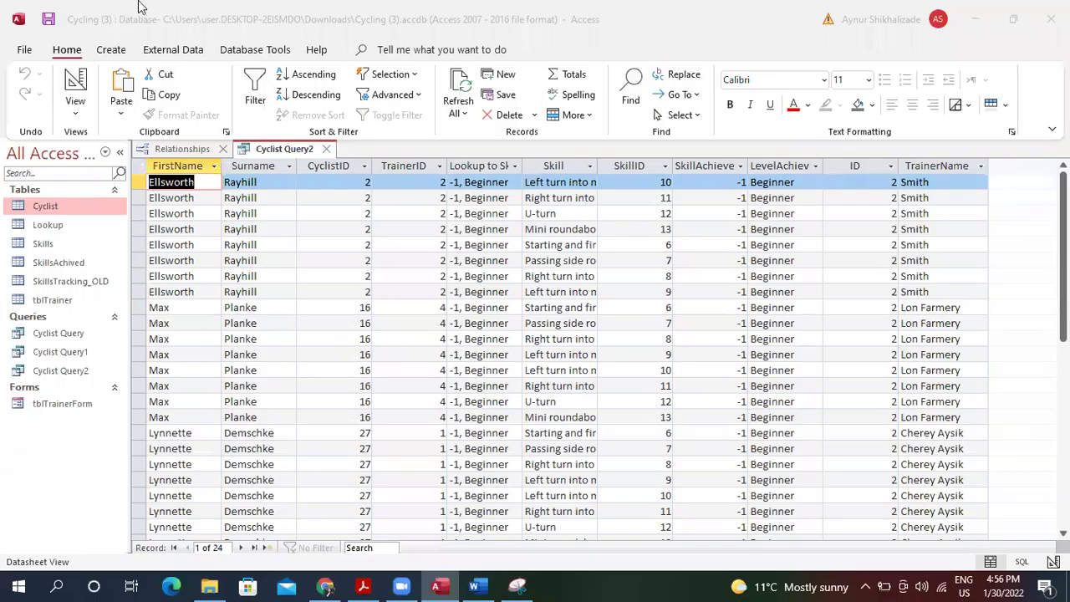
pyautogui.click(111, 50)
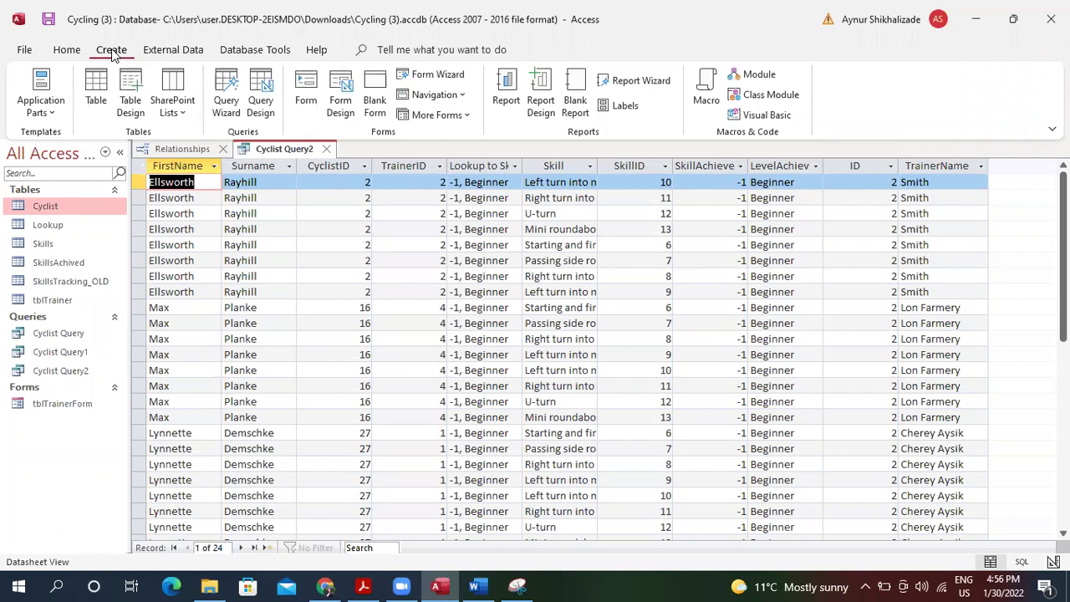
pyautogui.click(638, 81)
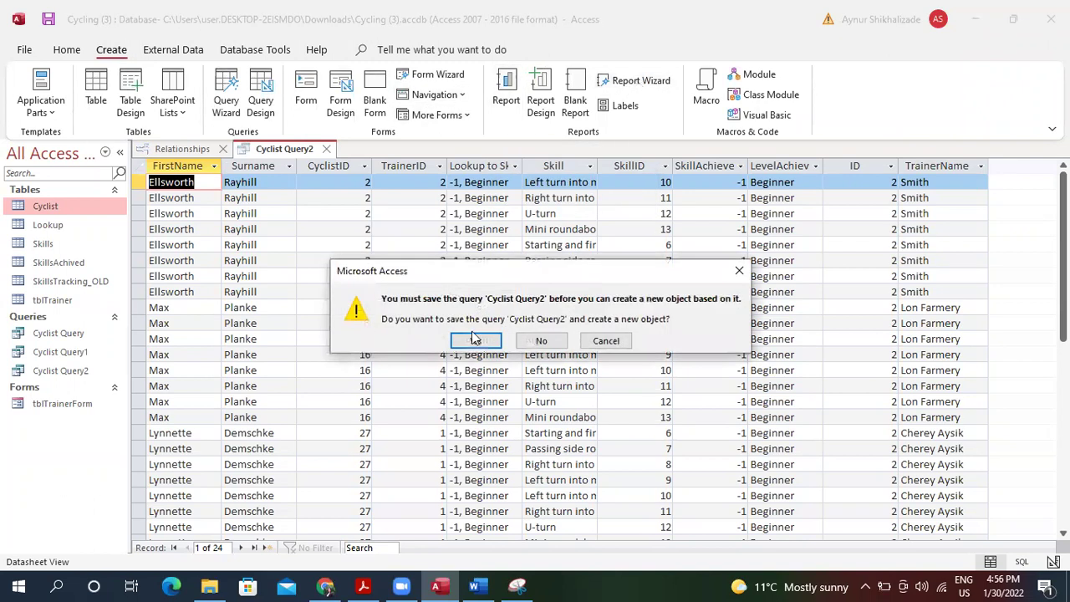
# Save the query and add FirstName, Surname, Skill and TrainerName from Cyclist Query2 to the report.
pyautogui.click(474, 339)
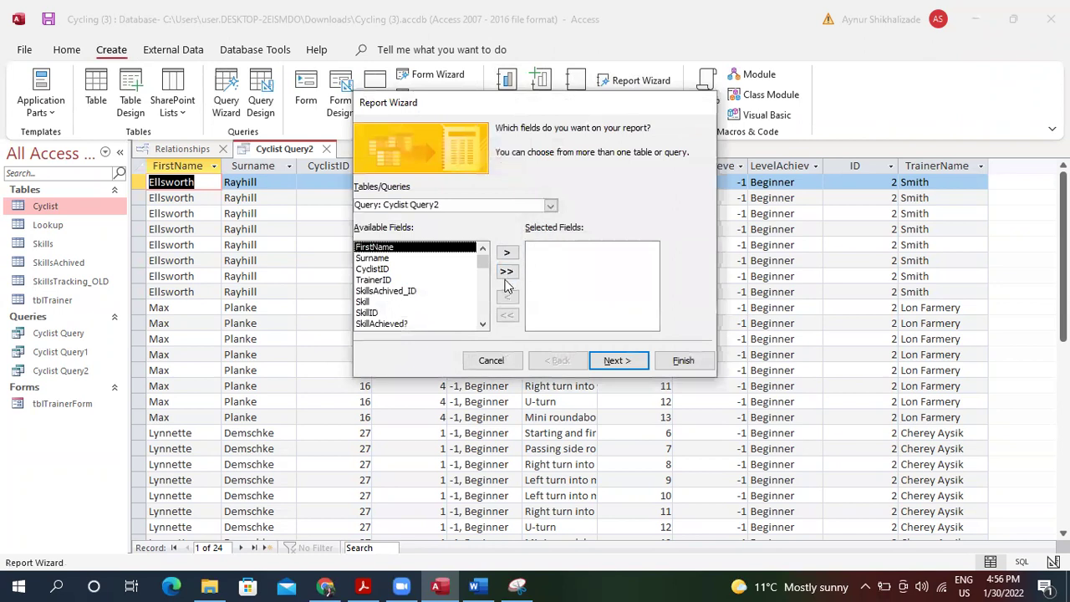
pyautogui.click(510, 253)
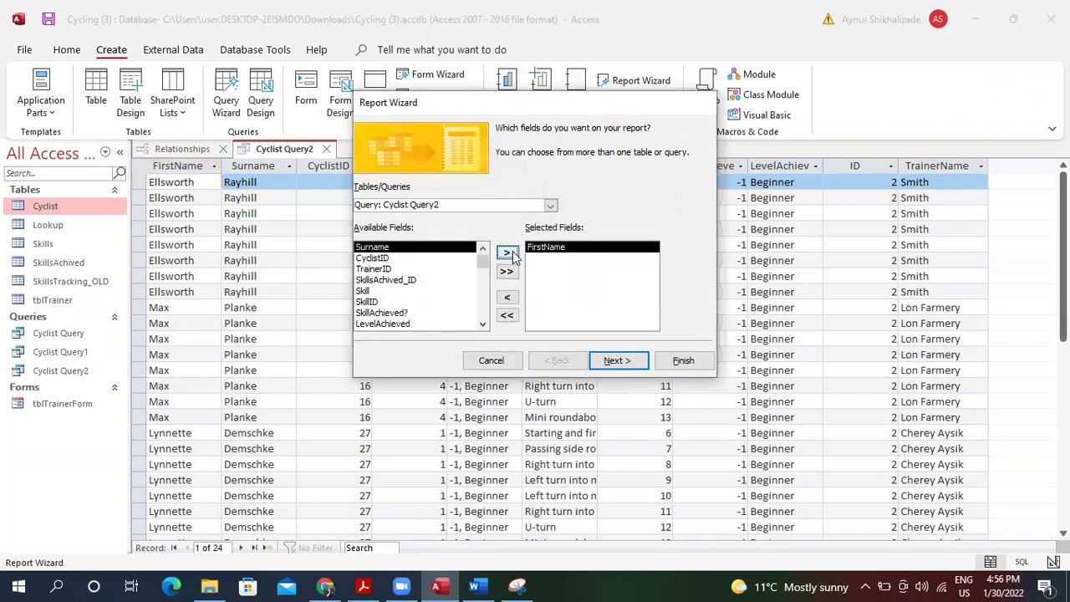
pyautogui.click(510, 254)
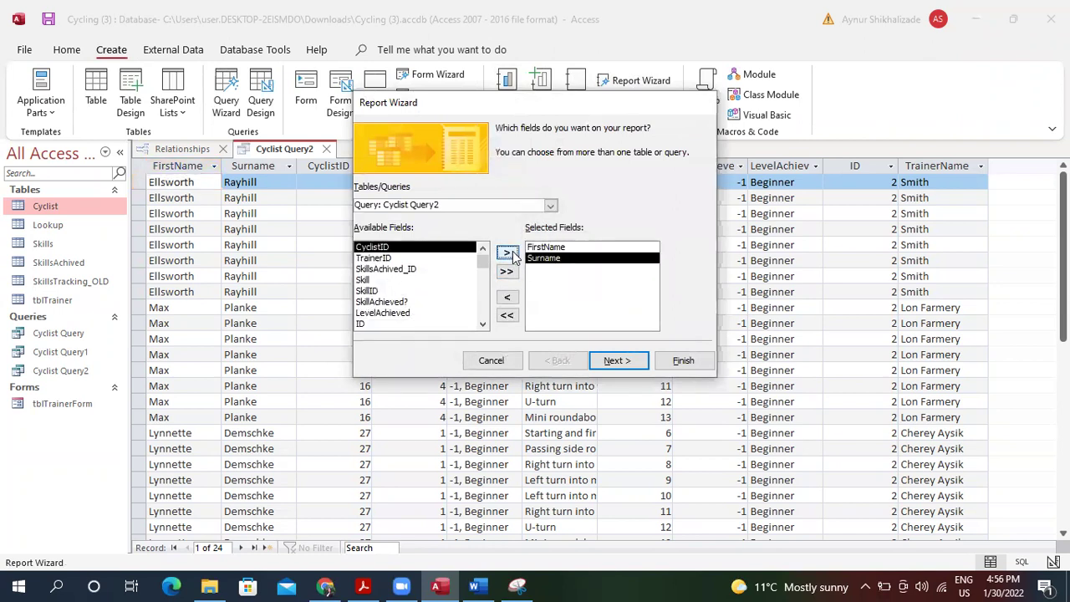
pyautogui.click(409, 282)
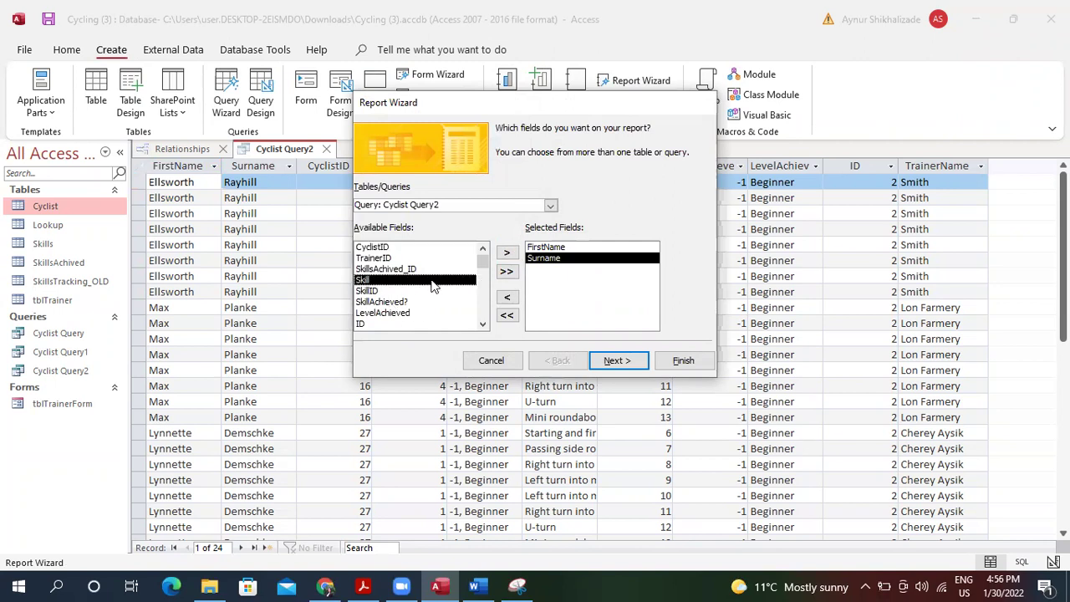
pyautogui.click(510, 254)
pyautogui.click(459, 323)
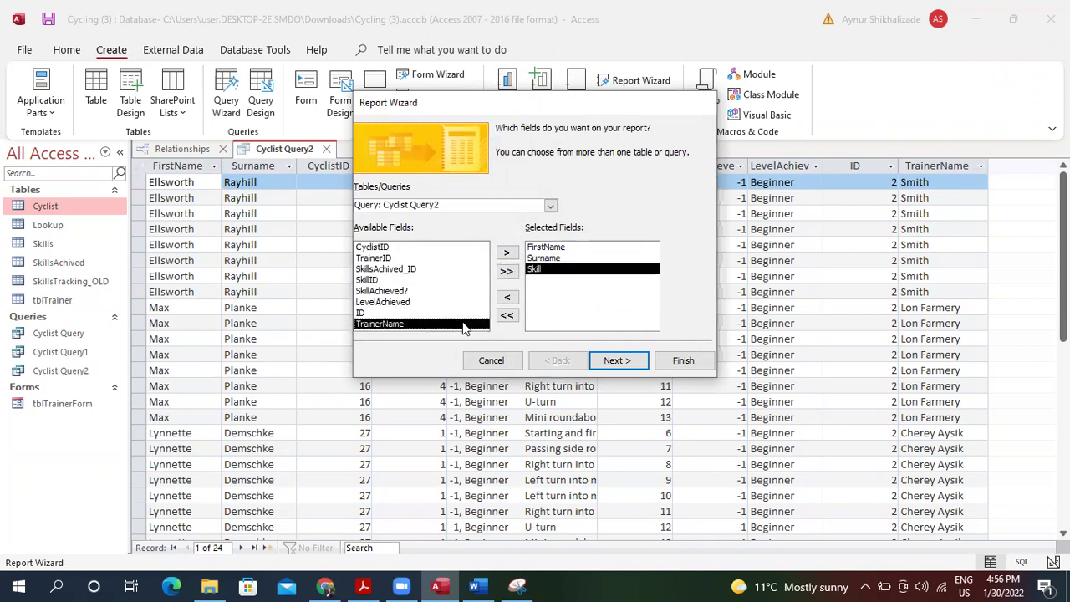
pyautogui.click(509, 255)
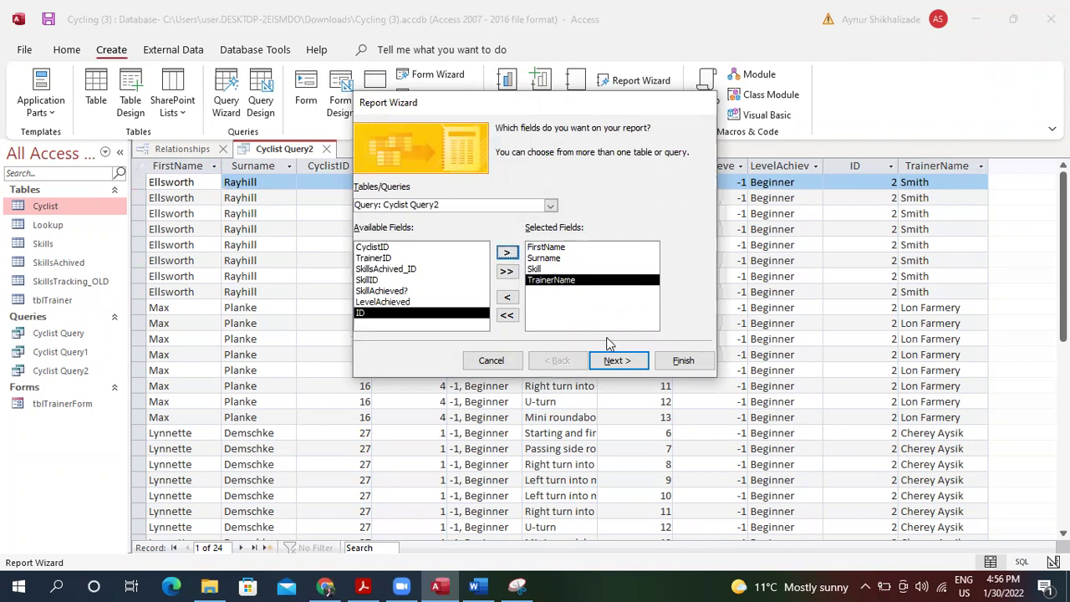
pyautogui.click(630, 361)
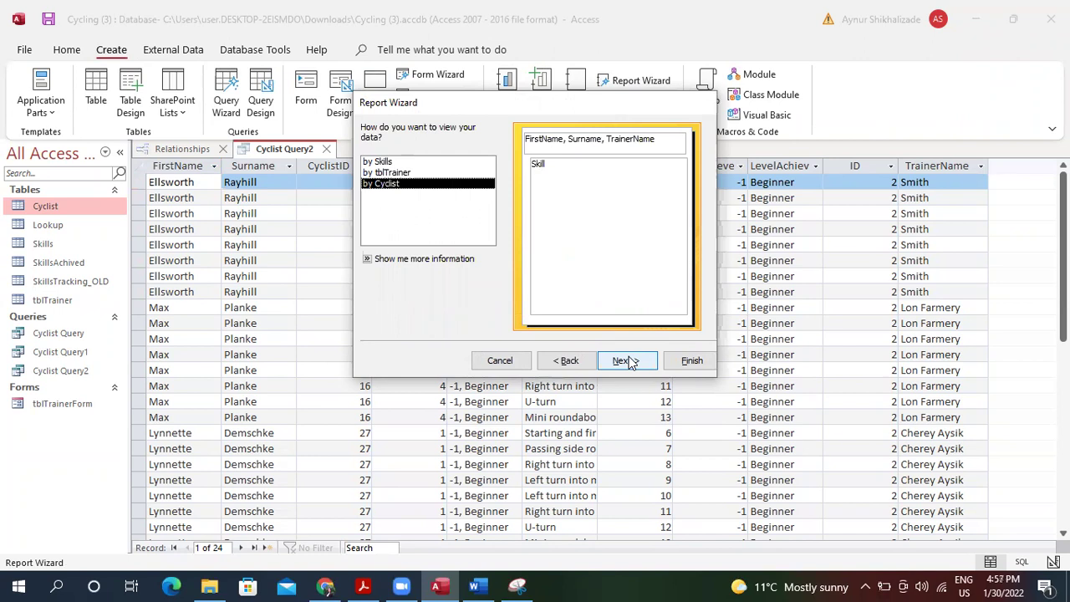
# Check the PDF layout, group the report by tblTrainer with no extra levels, and finish.
pyautogui.click(363, 586)
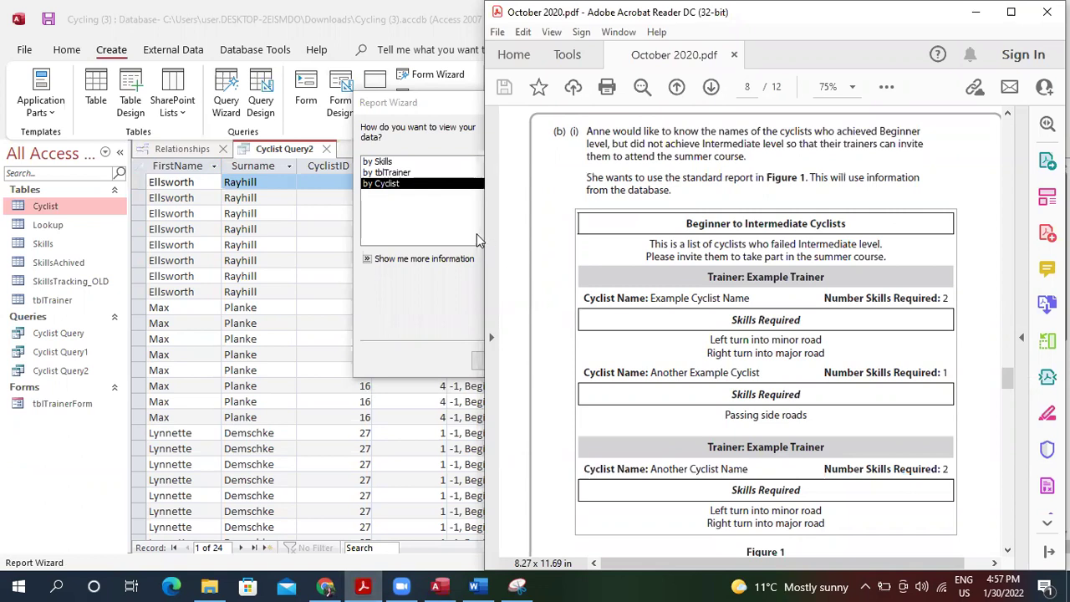
pyautogui.click(443, 219)
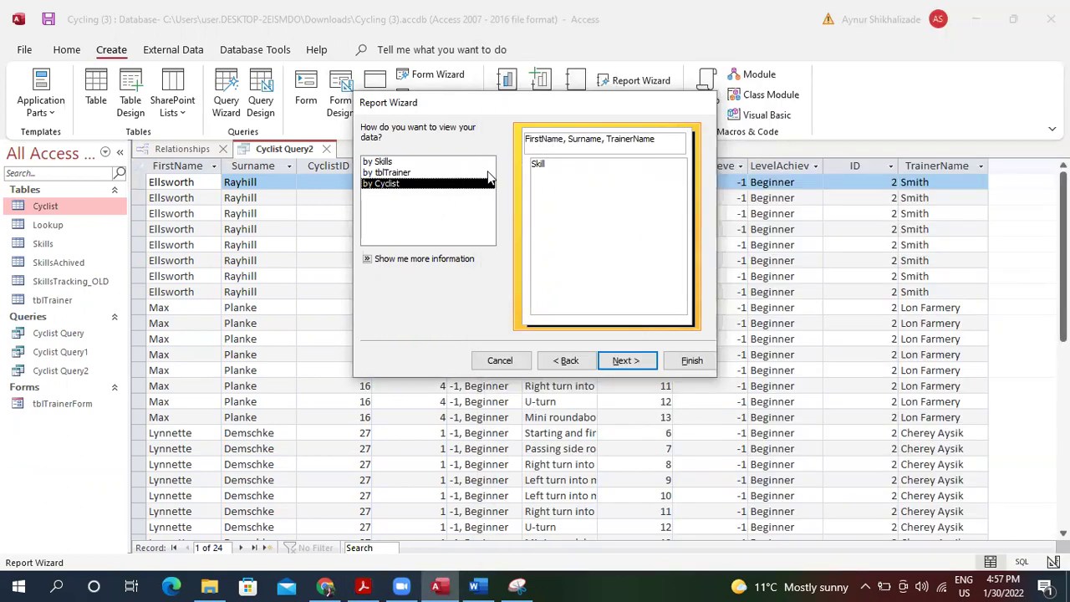
pyautogui.click(467, 173)
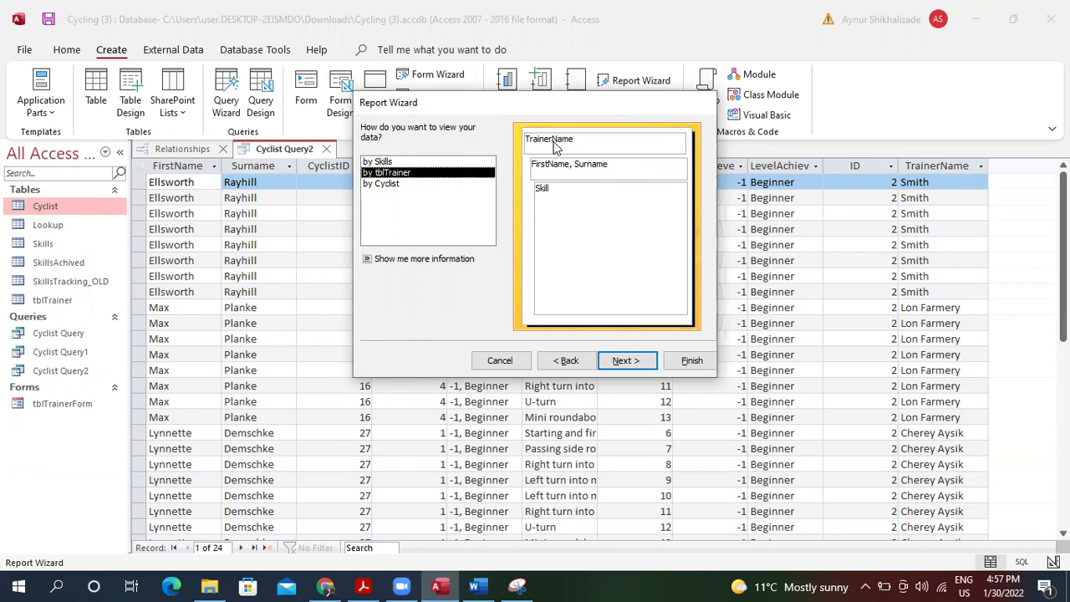
pyautogui.click(621, 364)
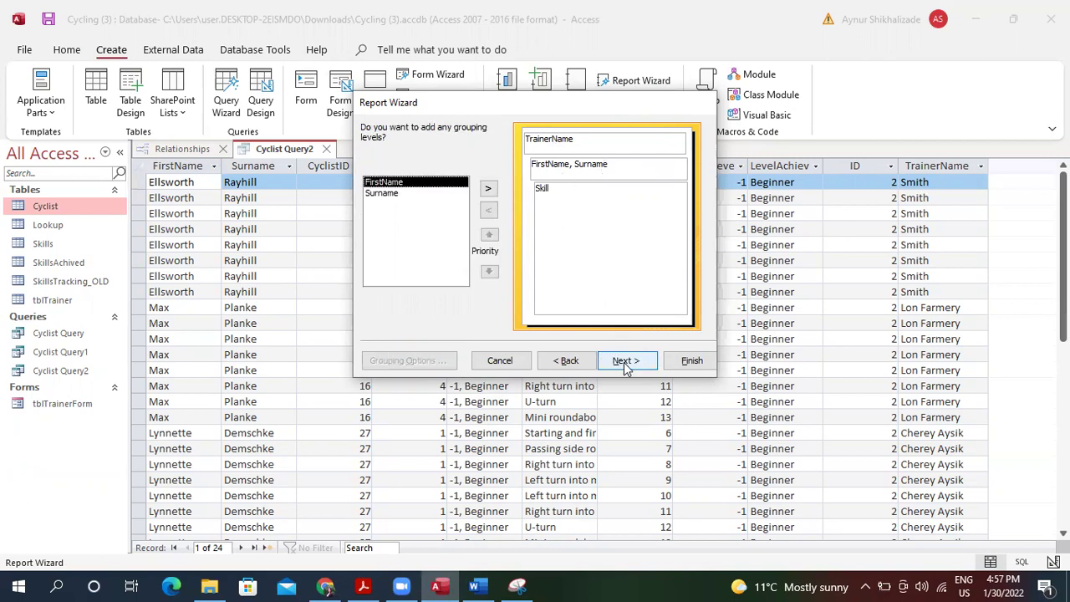
pyautogui.click(623, 365)
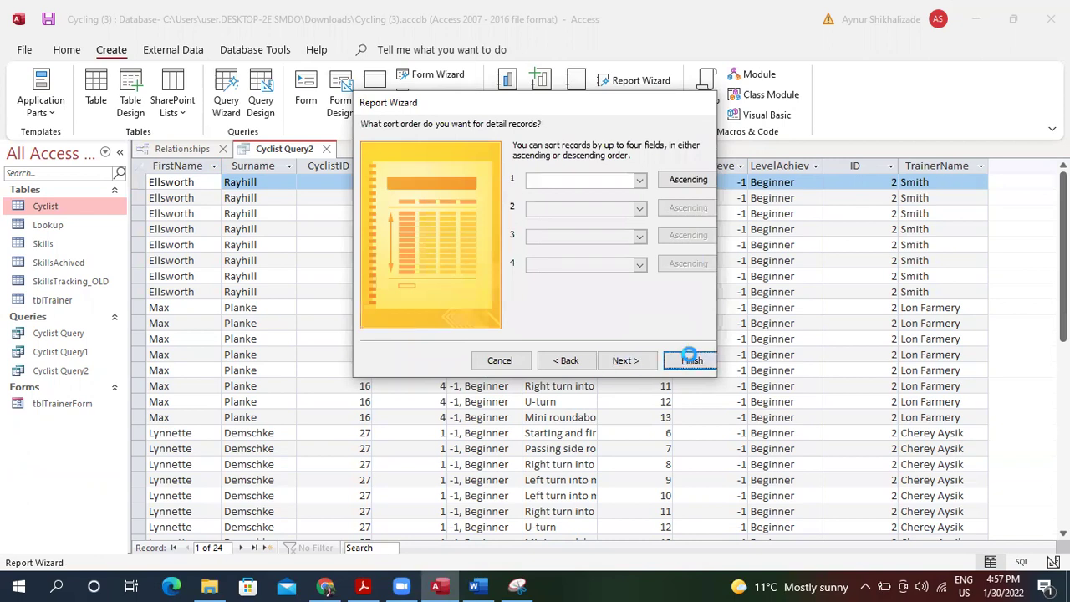
pyautogui.click(691, 357)
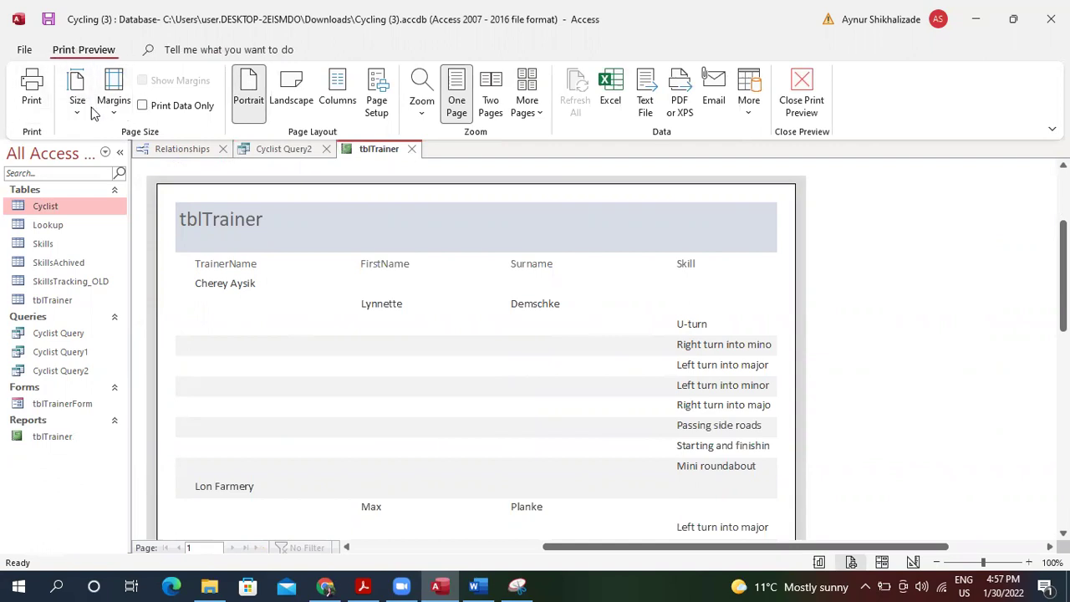
# Close Print Preview, select the FirstName field, and switch the report to Layout view.
pyautogui.click(802, 92)
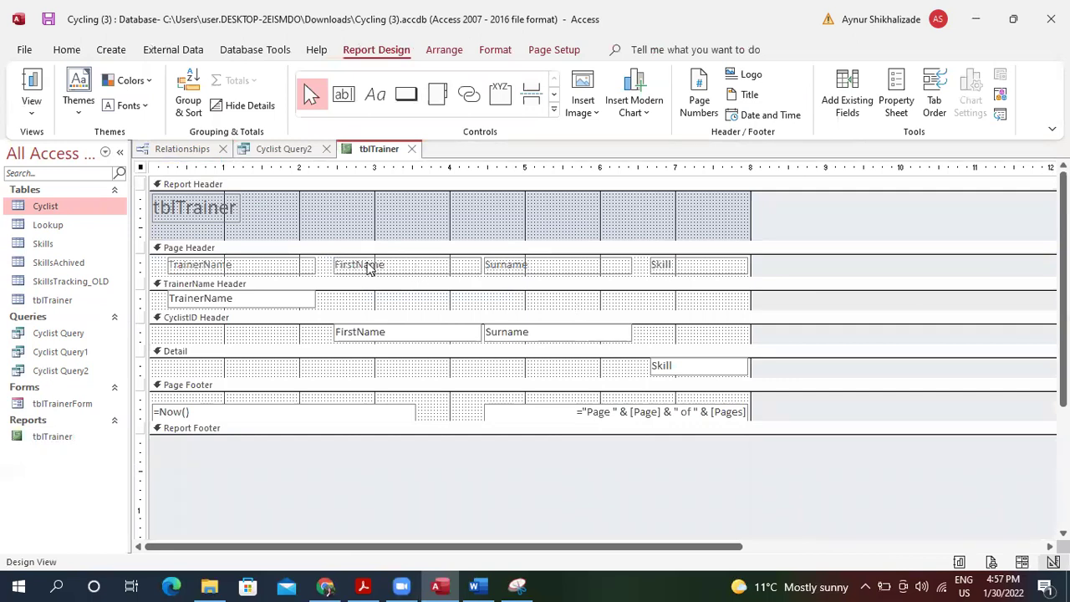
pyautogui.click(410, 332)
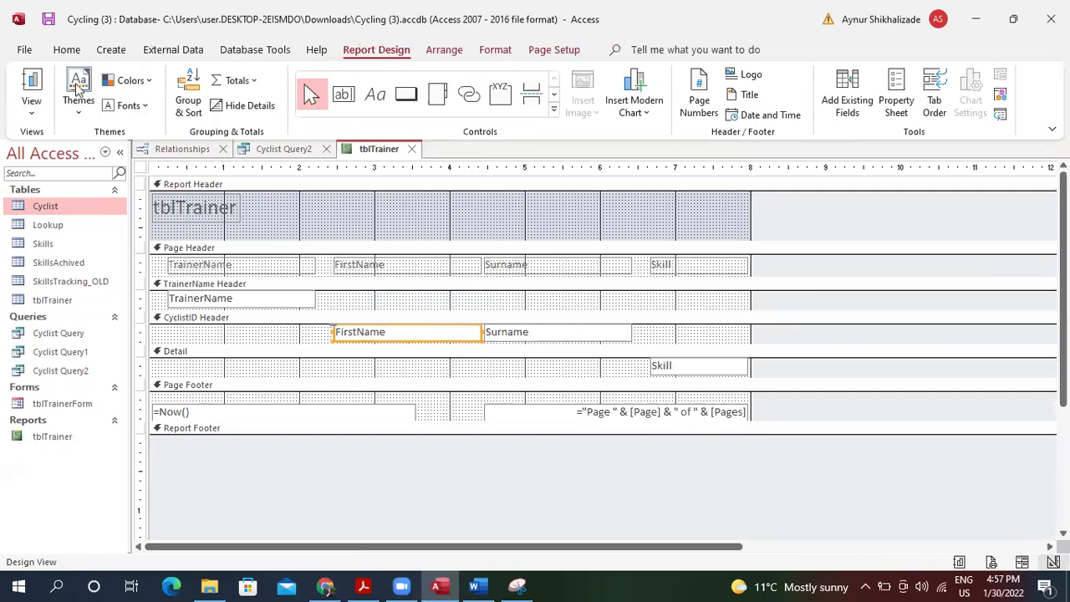
pyautogui.click(32, 105)
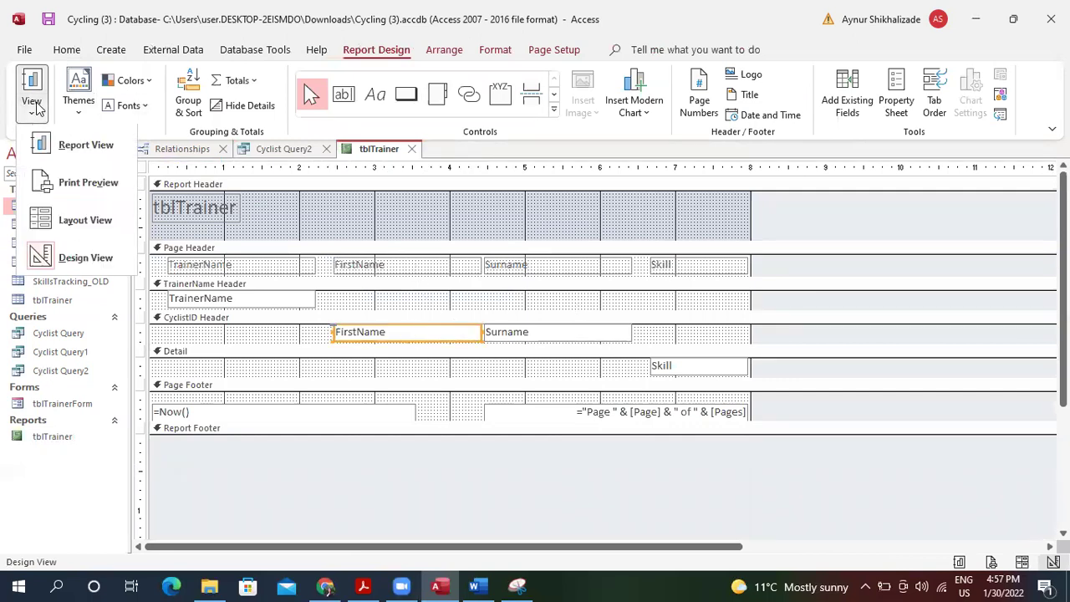
pyautogui.click(84, 220)
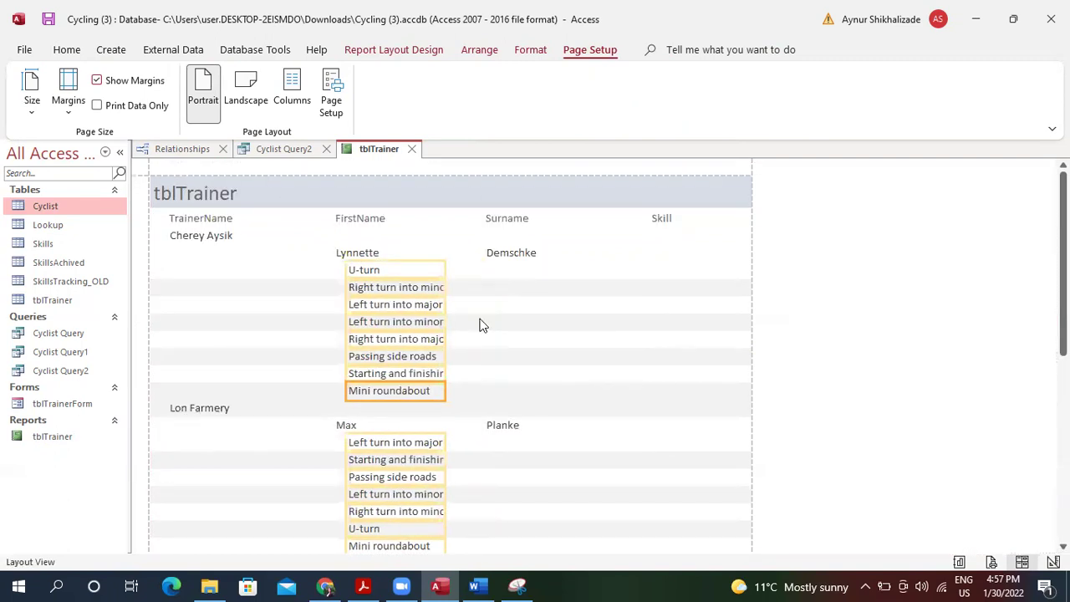
# Widen the Skill boxes so full names show and centre their text.
pyautogui.moveTo(445, 324); pyautogui.dragTo(567, 327)
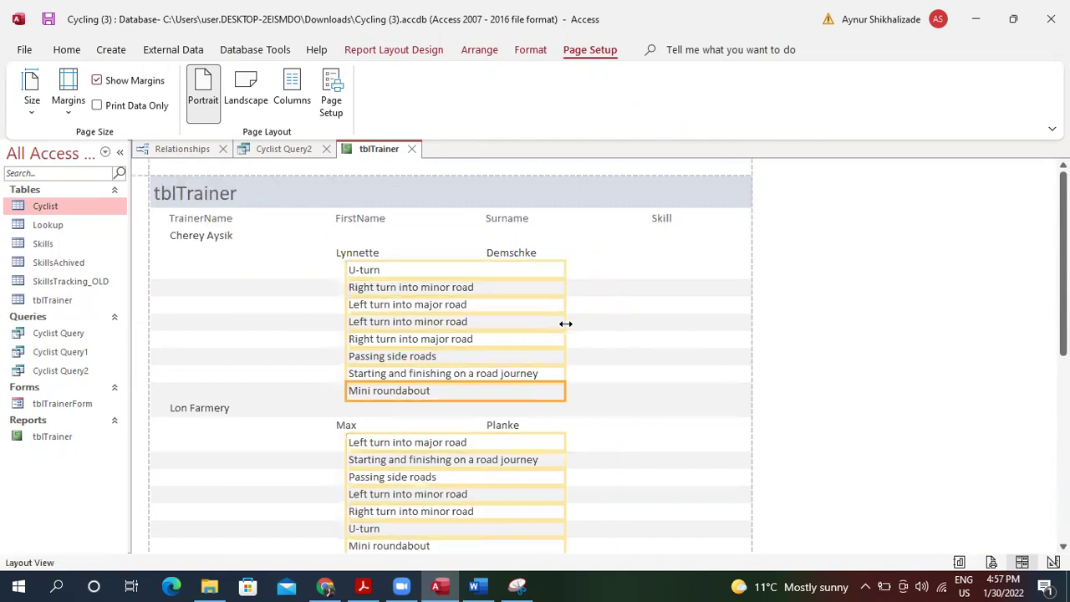
pyautogui.click(67, 49)
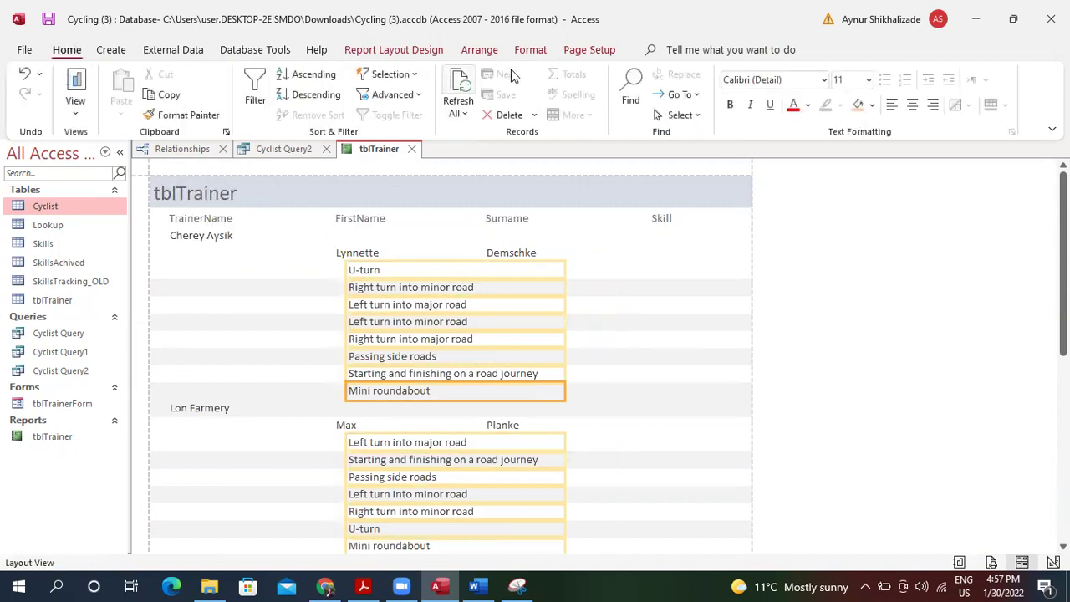
pyautogui.click(911, 108)
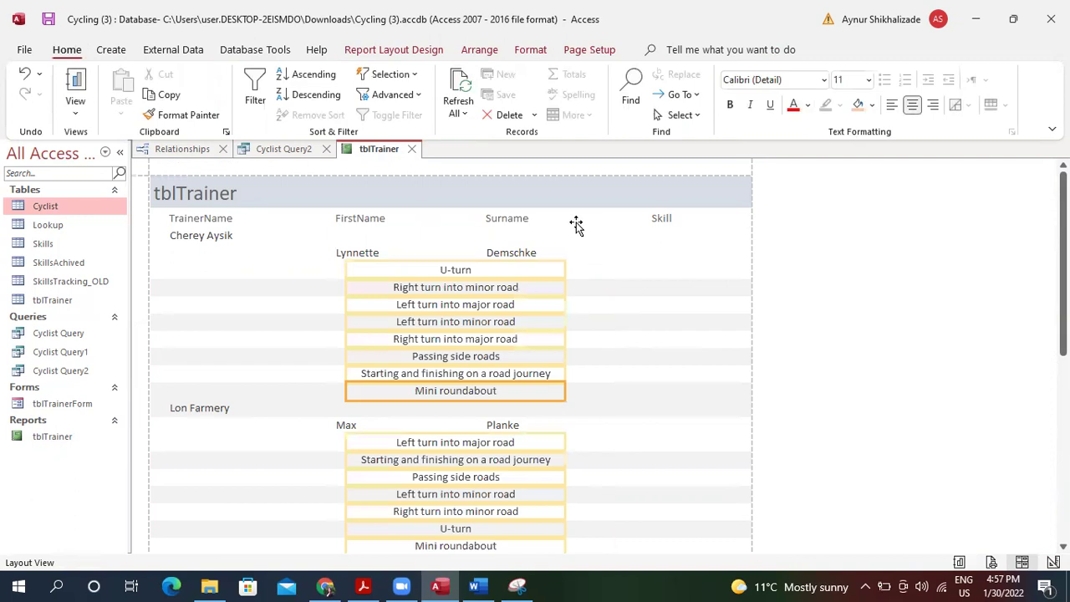
# Select the cyclist FirstName and Surname fields and nudge them left under the trainer.
pyautogui.click(519, 253)
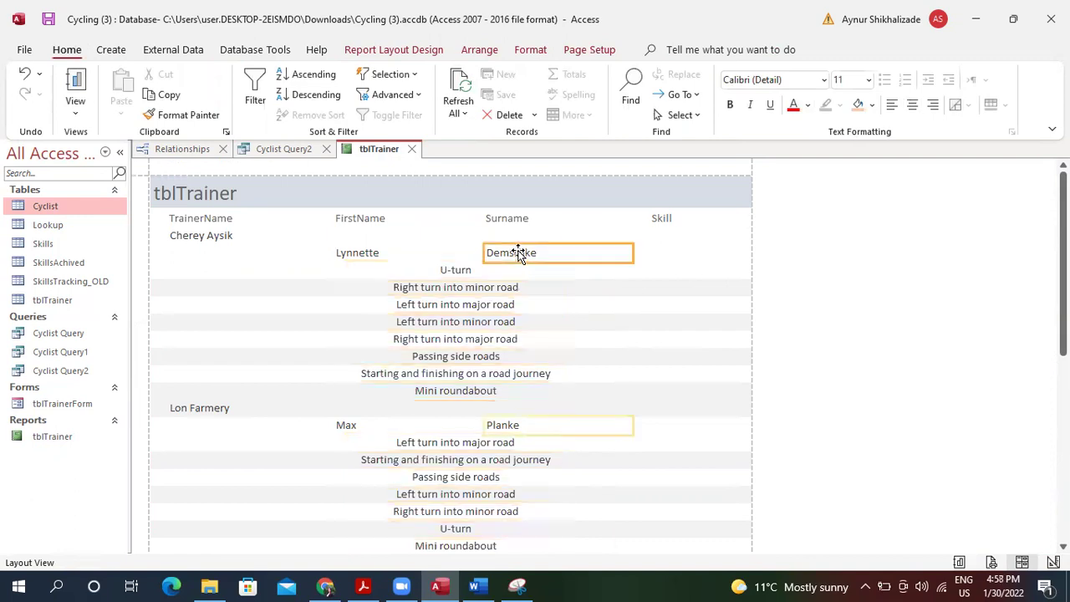
pyautogui.click(376, 251)
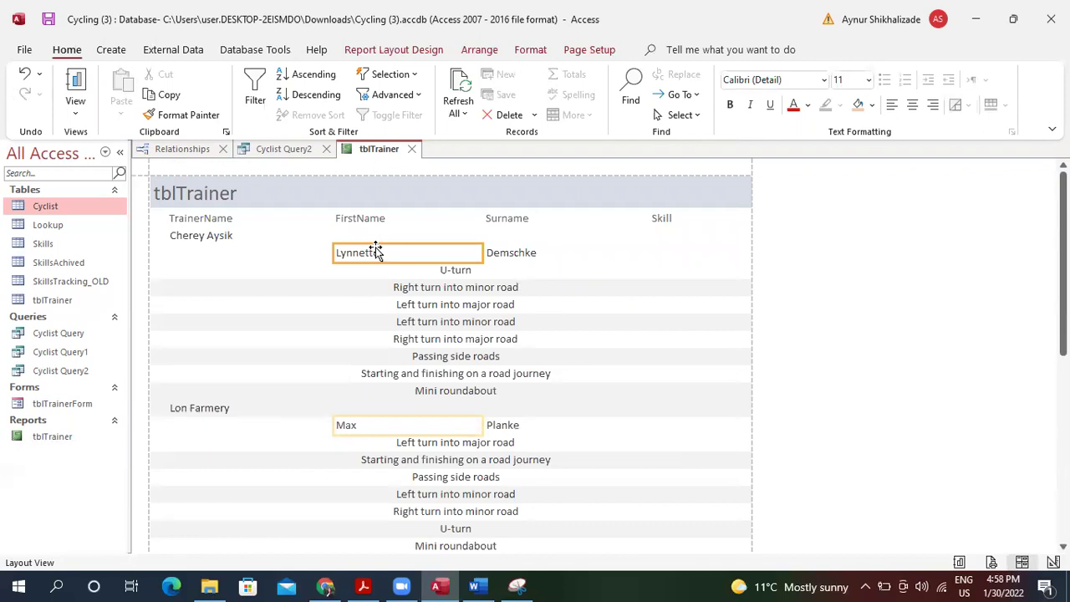
pyautogui.keyDown('shift'); pyautogui.click(501, 258); pyautogui.keyUp('shift')
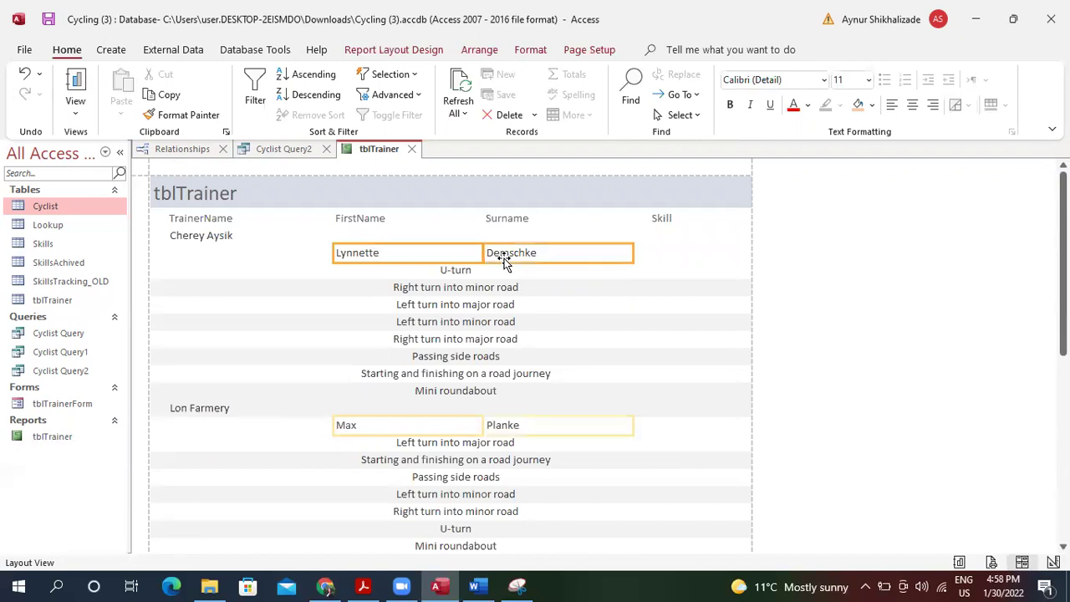
pyautogui.press('Left')
pyautogui.press('Left')
pyautogui.press('Left')
pyautogui.press('Left')
pyautogui.press('Left')
pyautogui.press('Left')
pyautogui.press('Left')
pyautogui.press('Left')
pyautogui.press('Left')
pyautogui.press('Left')
pyautogui.press('Left')
pyautogui.press('Left')
pyautogui.press('Left')
pyautogui.press('Left')
pyautogui.press('Left')
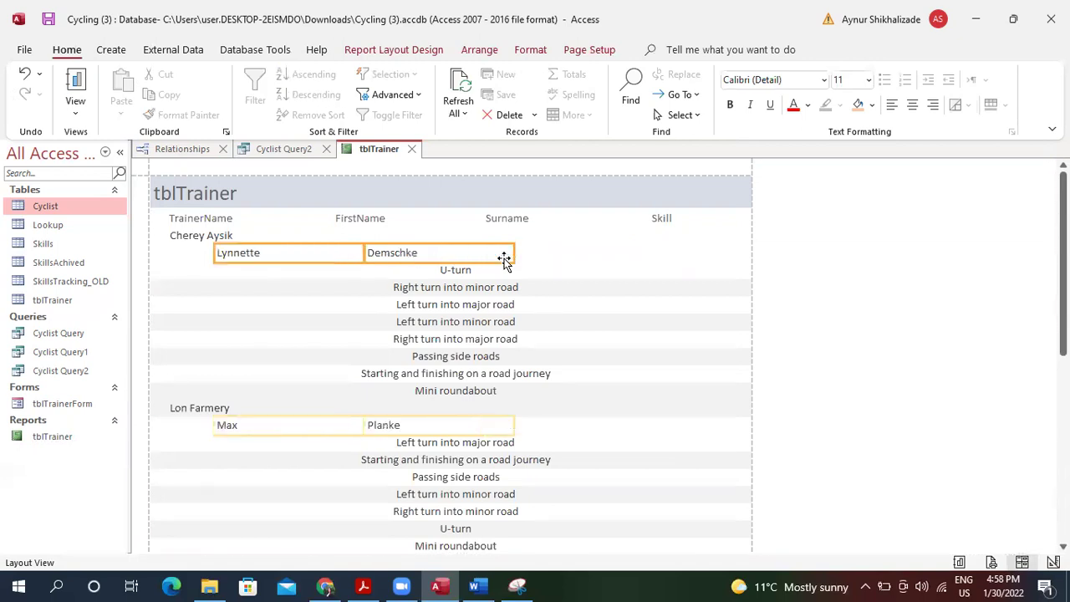
pyautogui.press('Left')
pyautogui.press('Left')
pyautogui.press('Left')
pyautogui.press('Left')
pyautogui.press('Left')
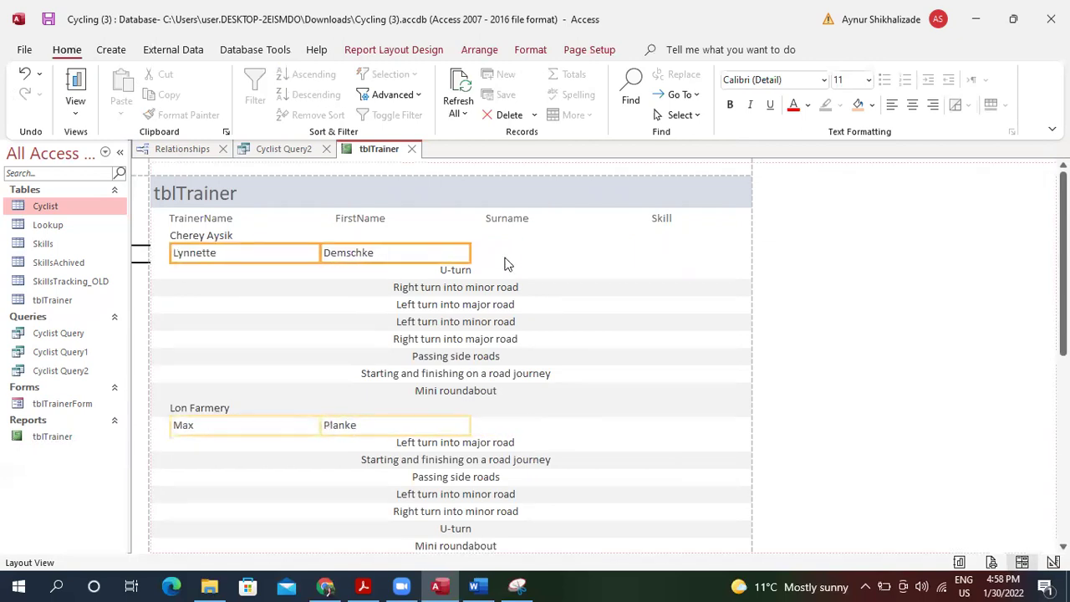
pyautogui.press('Left')
pyautogui.press('Left')
pyautogui.press('Left')
pyautogui.press('Right')
pyautogui.press('Right')
pyautogui.press('Right')
pyautogui.press('Right')
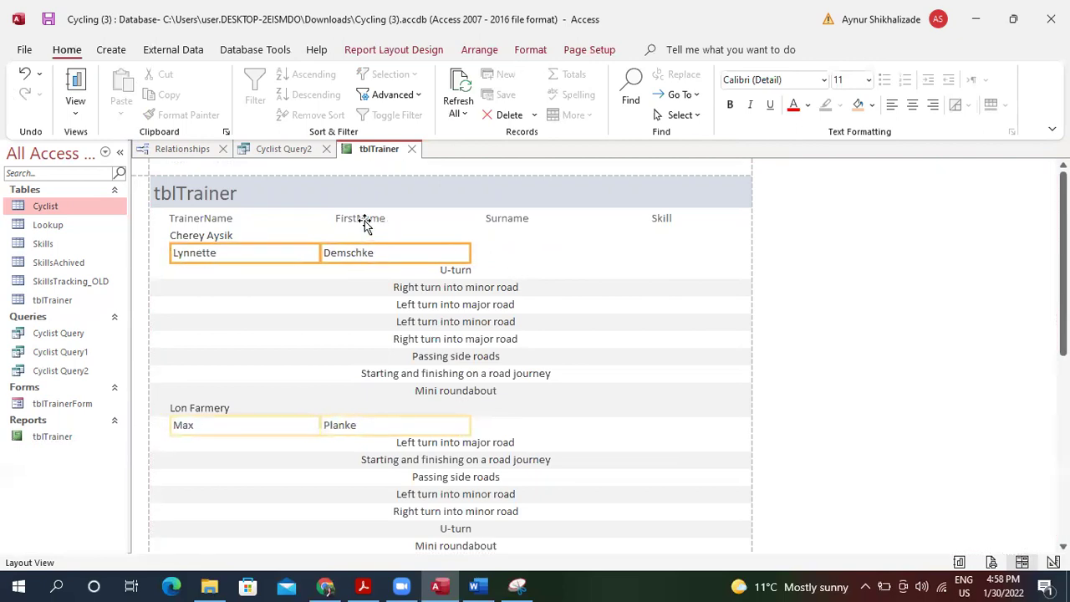
# Delete the text of the FirstName column heading, leaving a blank label.
pyautogui.click(364, 221)
pyautogui.click(398, 218)
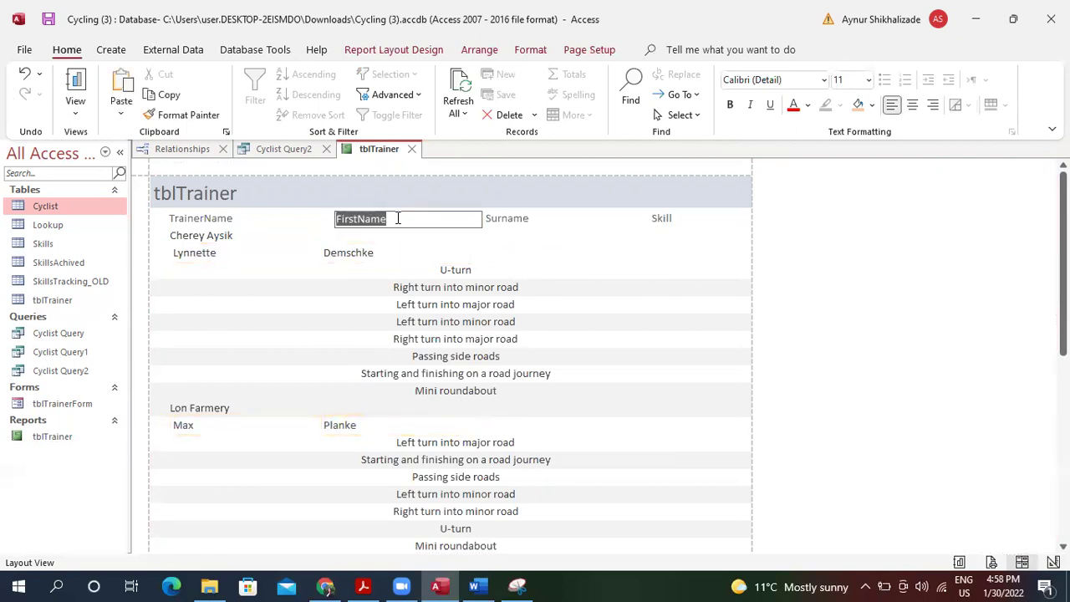
pyautogui.press('BackSpace')
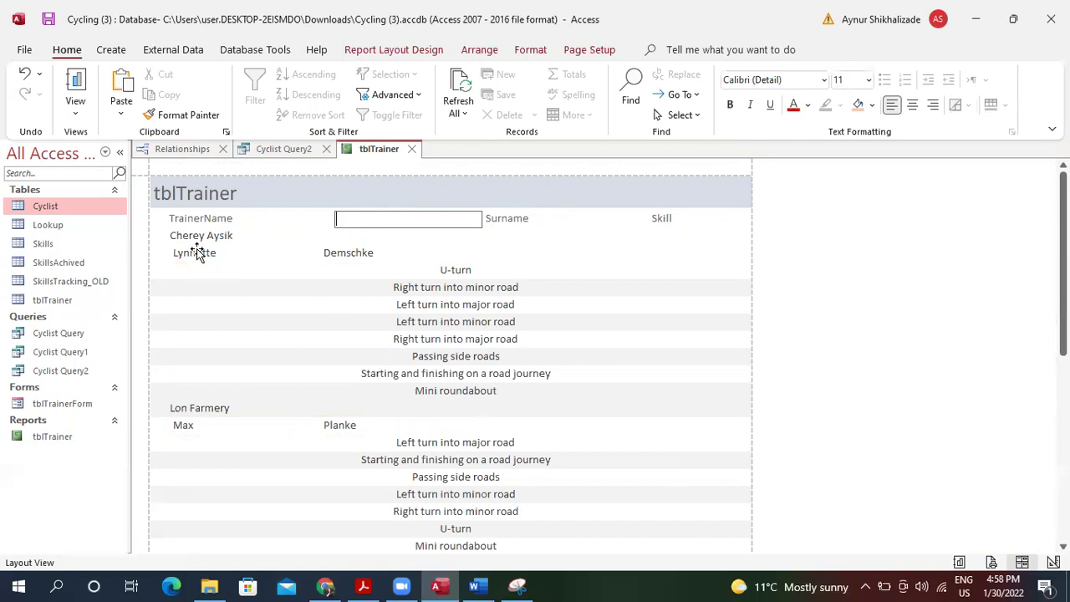
pyautogui.click(111, 50)
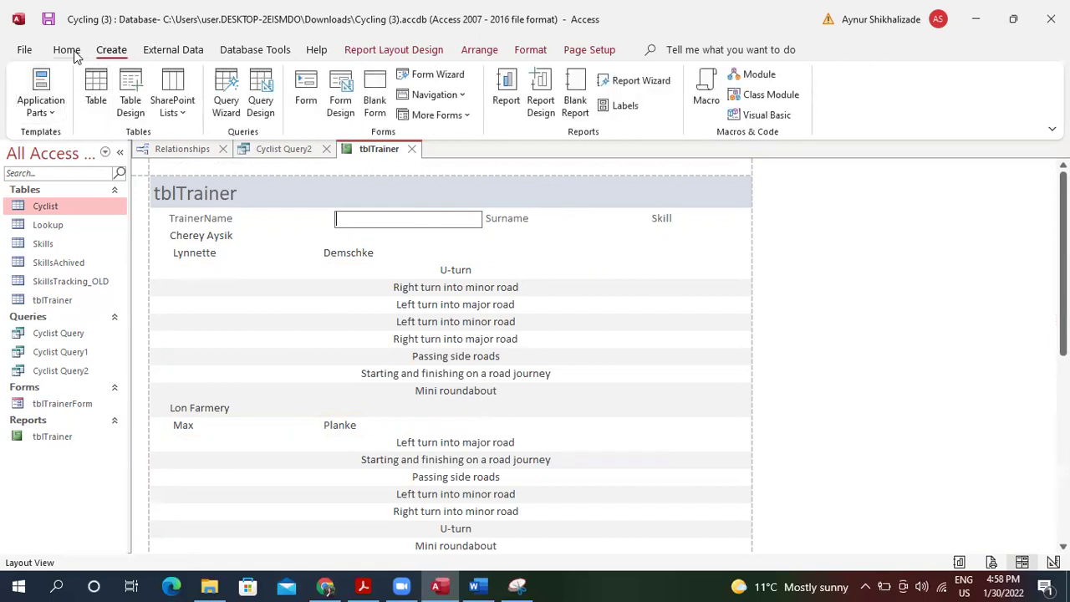
# Switch the tblTrainer report to Design View.
pyautogui.click(72, 52)
pyautogui.click(76, 105)
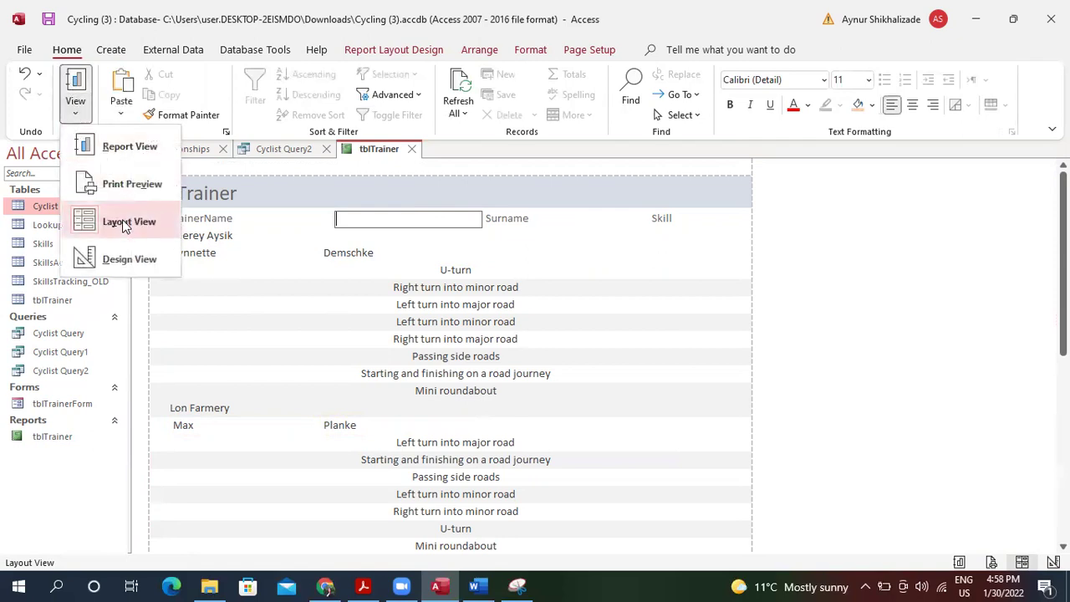
pyautogui.click(126, 250)
# Shift the cyclist FirstName and Surname boxes right in the CyclistID header.
pyautogui.click(249, 244)
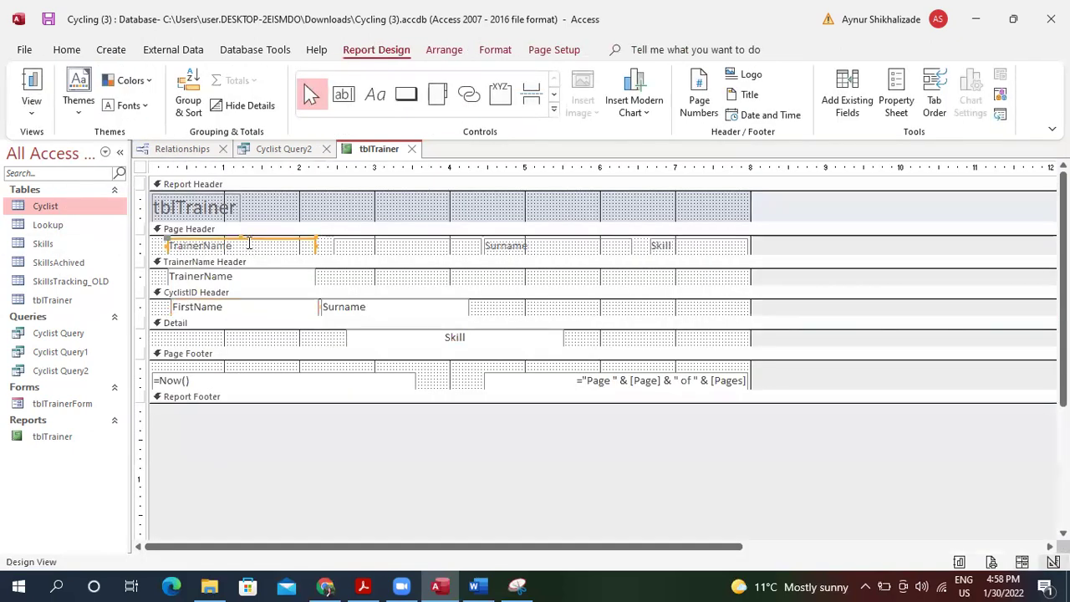
pyautogui.click(178, 309)
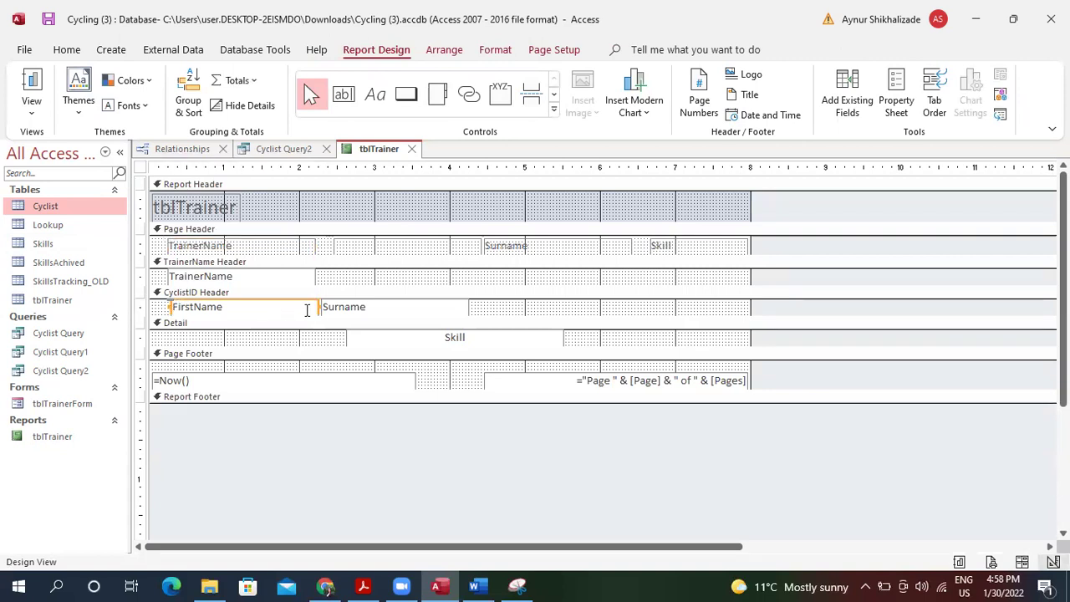
pyautogui.keyDown('shift'); pyautogui.click(340, 311); pyautogui.keyUp('shift')
pyautogui.moveTo(340, 311); pyautogui.dragTo(386, 311)
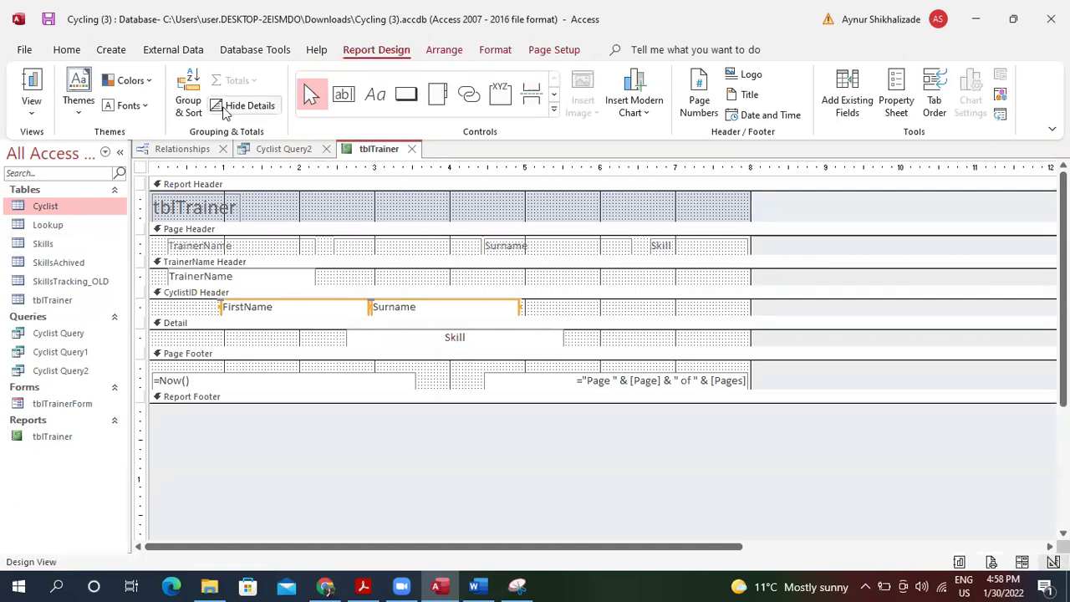
pyautogui.click(111, 52)
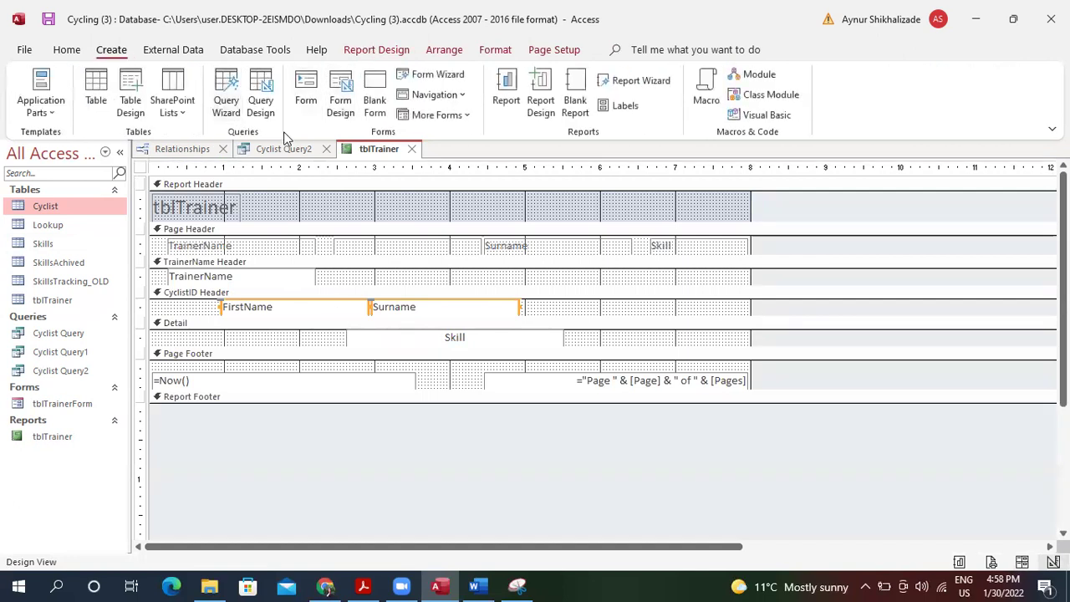
pyautogui.click(378, 50)
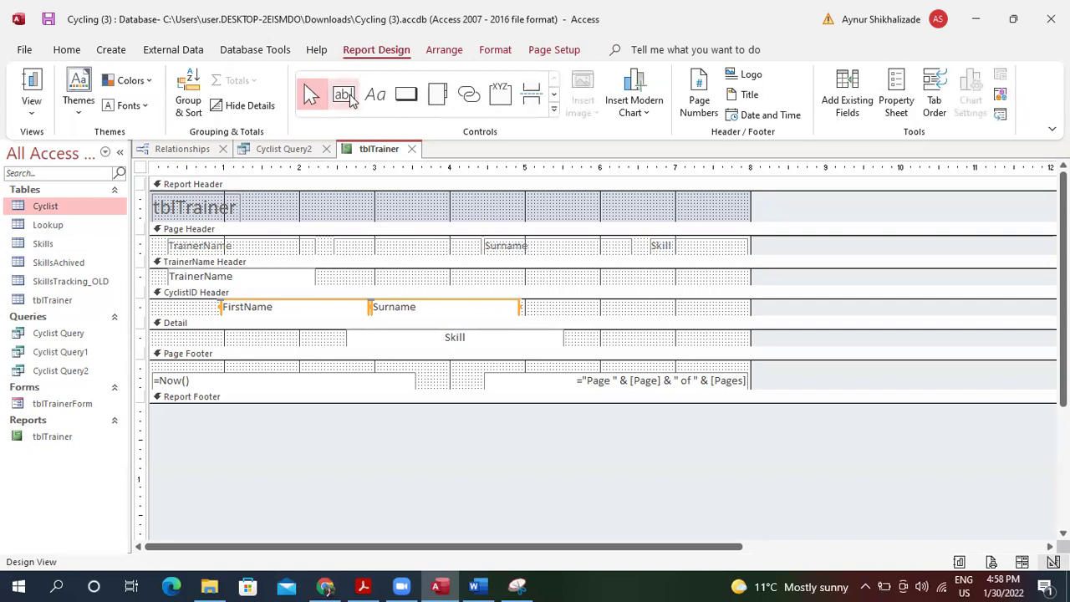
# Draw a label before the cyclist's first name reading 'Cyclist Name'.
pyautogui.click(375, 94)
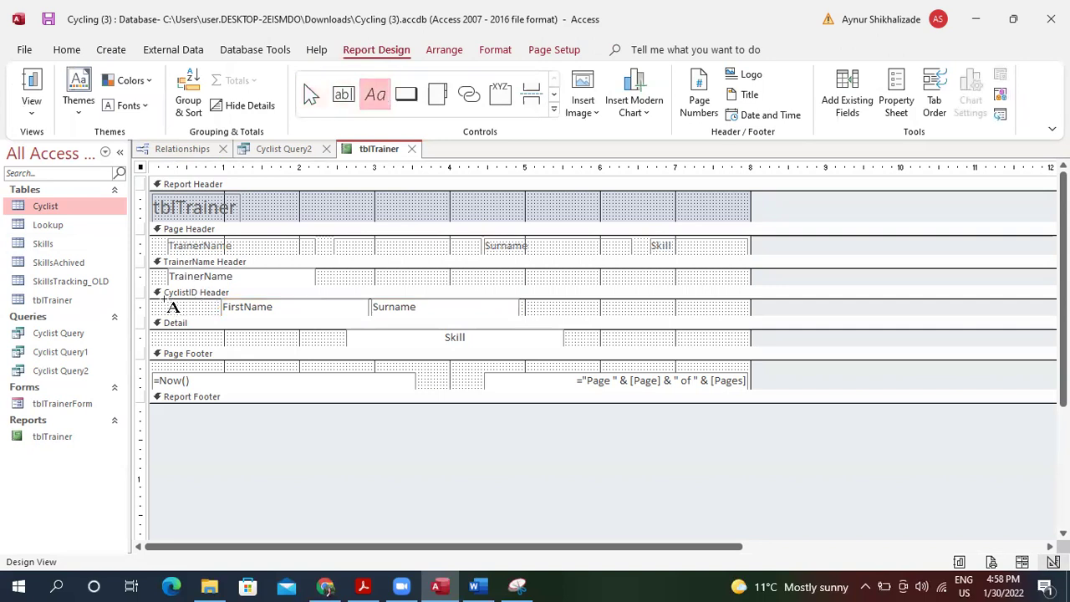
pyautogui.moveTo(162, 303); pyautogui.dragTo(217, 311)
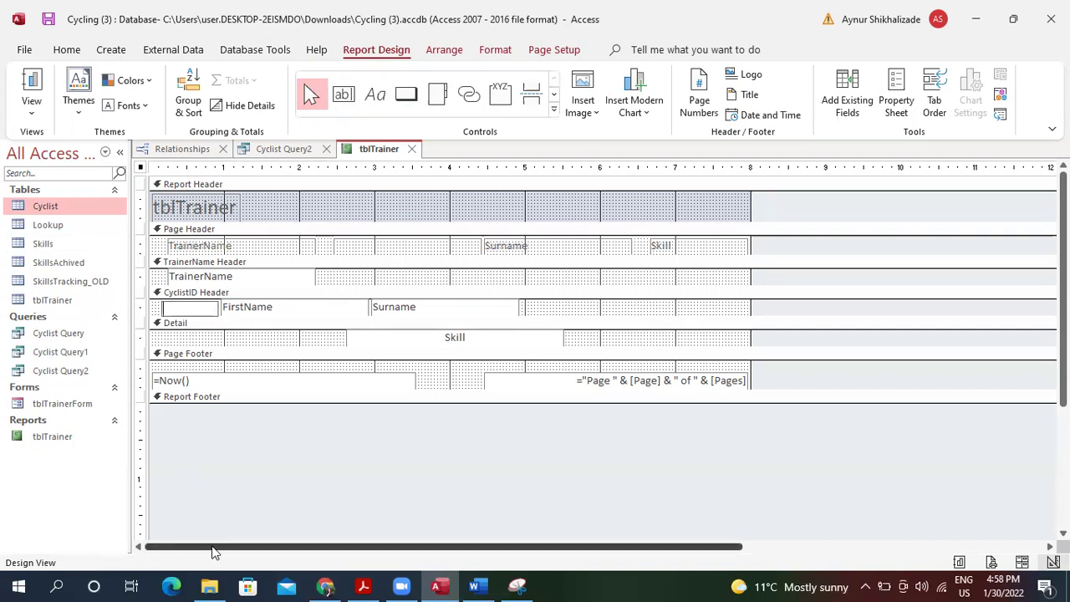
pyautogui.click(363, 585)
pyautogui.click(366, 585)
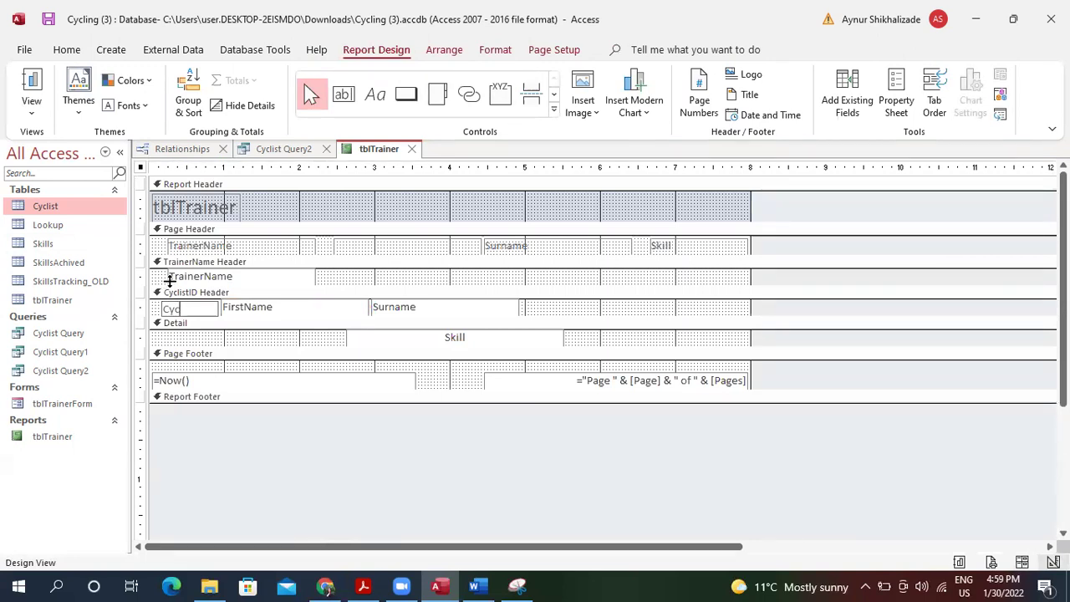
pyautogui.write('st')
pyautogui.write(' Nma')
pyautogui.press('BackSpace')
pyautogui.press('BackSpace')
pyautogui.write('ame:')
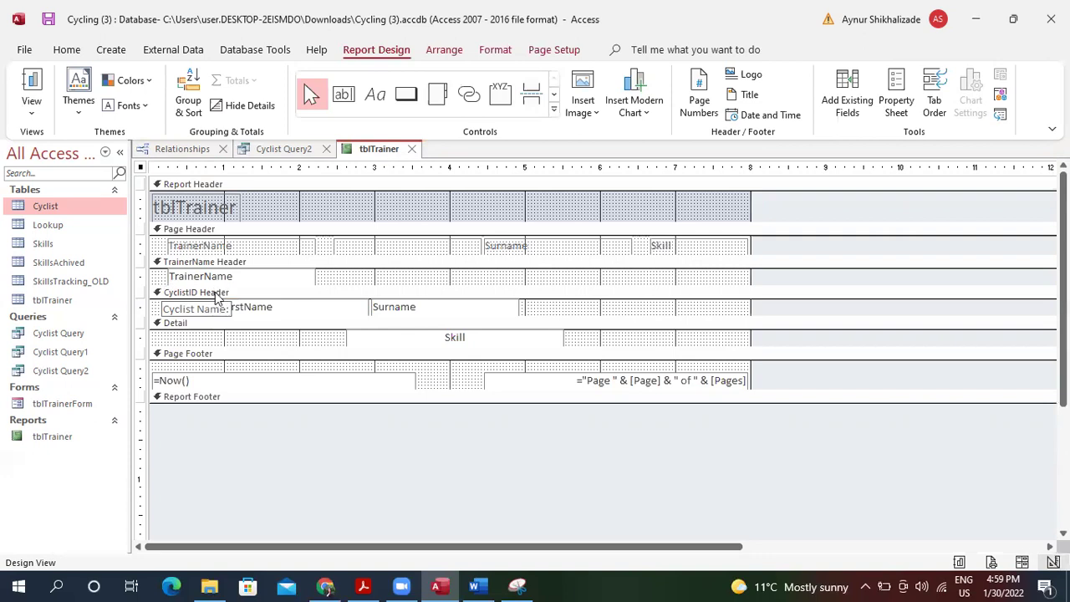
pyautogui.click(251, 277)
# Remove the last letter from the Page Header TrainerName label.
pyautogui.click(213, 246)
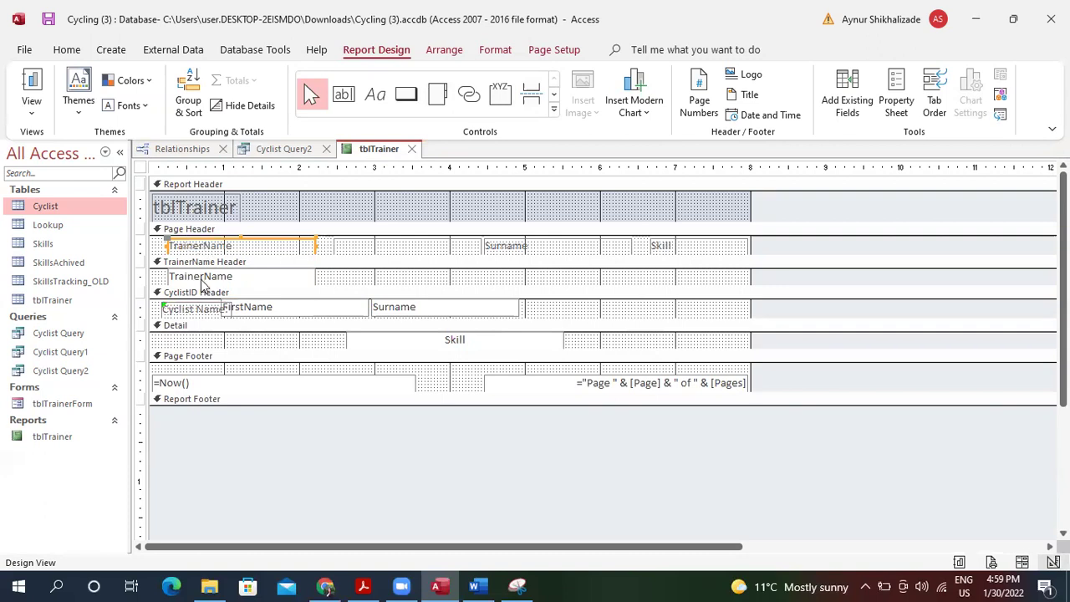
pyautogui.click(216, 243)
pyautogui.press('BackSpace')
pyautogui.click(318, 262)
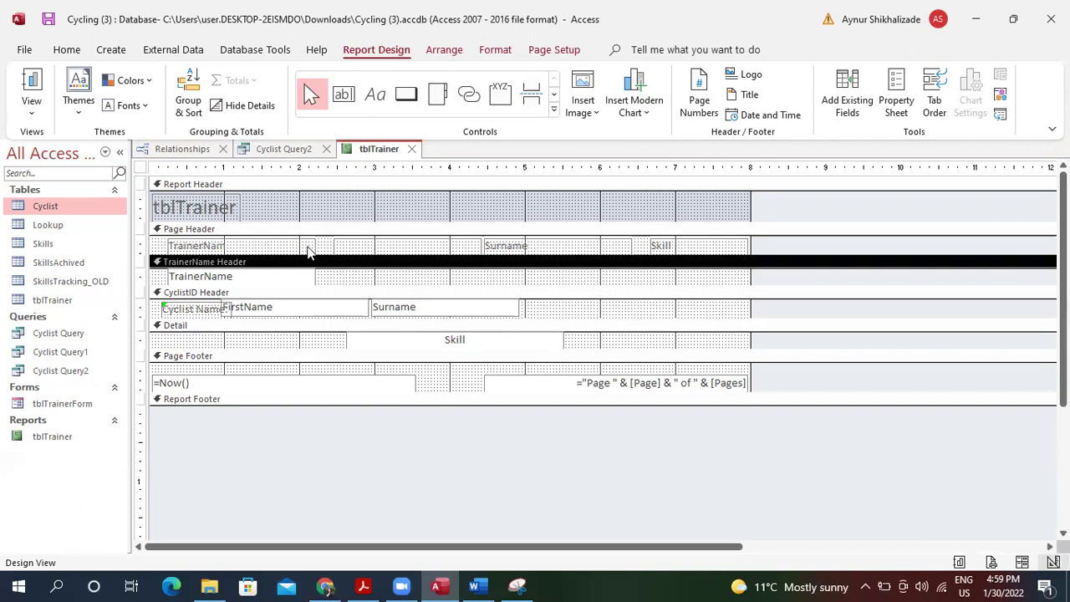
pyautogui.click(313, 241)
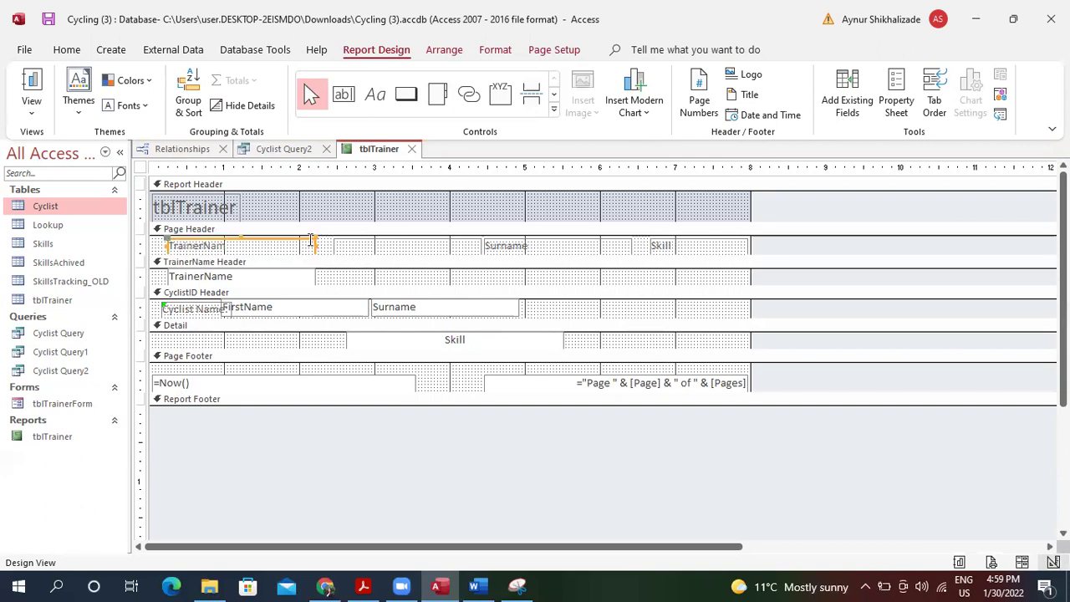
# Trim another letter from the trainer label and delete the empty Page Header control.
pyautogui.click(315, 243)
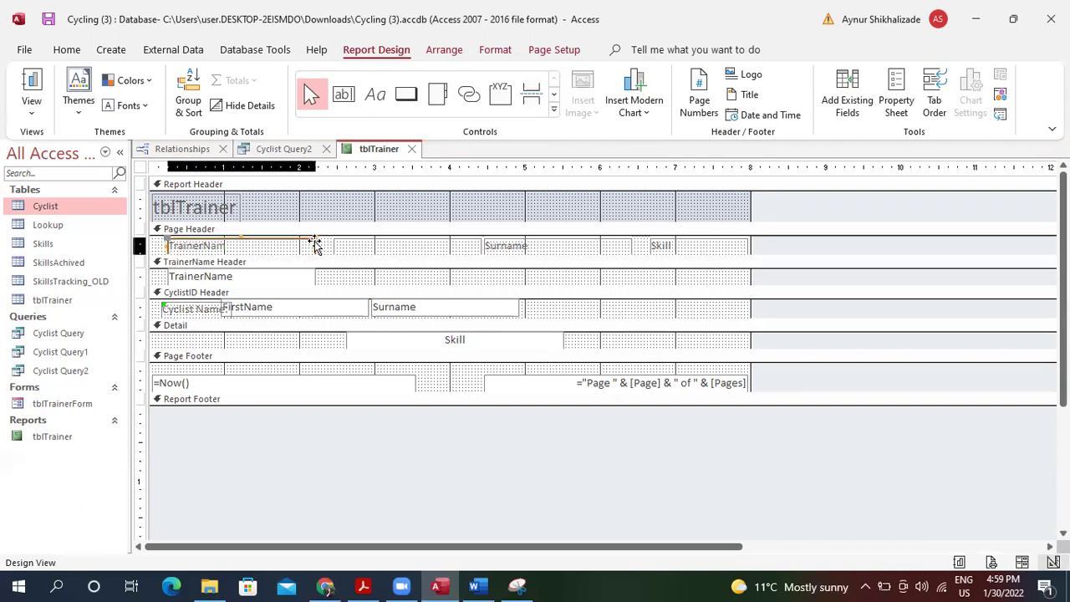
pyautogui.press('BackSpace')
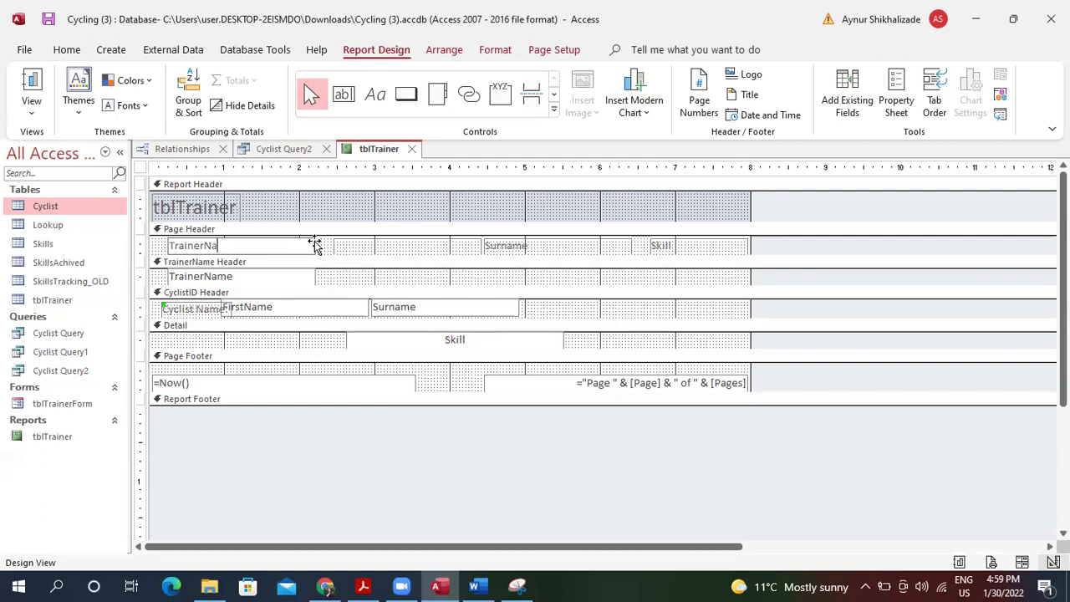
pyautogui.doubleClick(314, 243)
pyautogui.press('Return')
pyautogui.click(343, 244)
pyautogui.rightClick(348, 240)
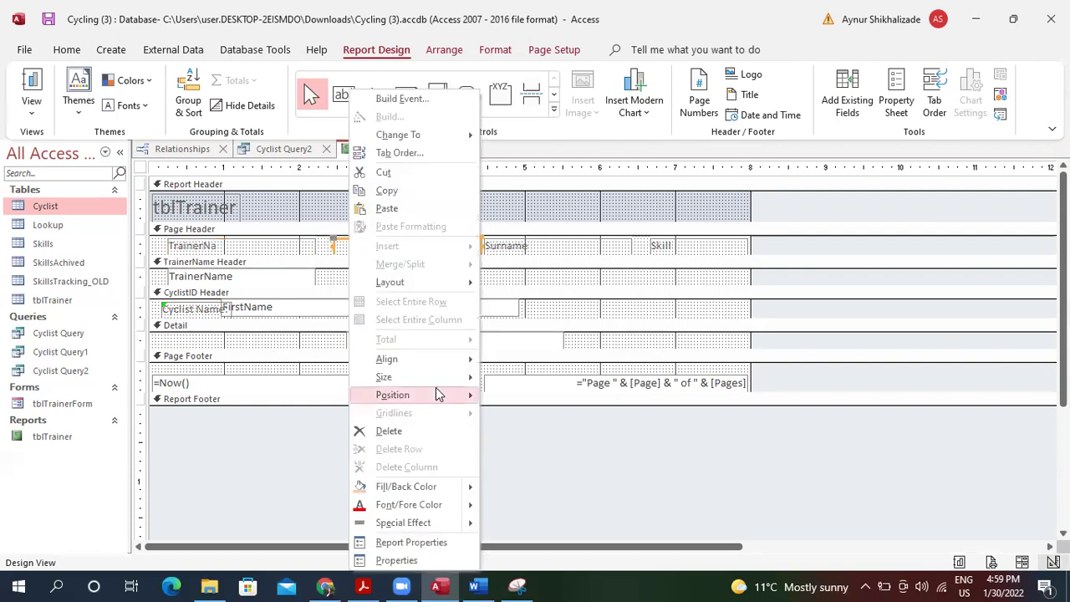
pyautogui.click(426, 432)
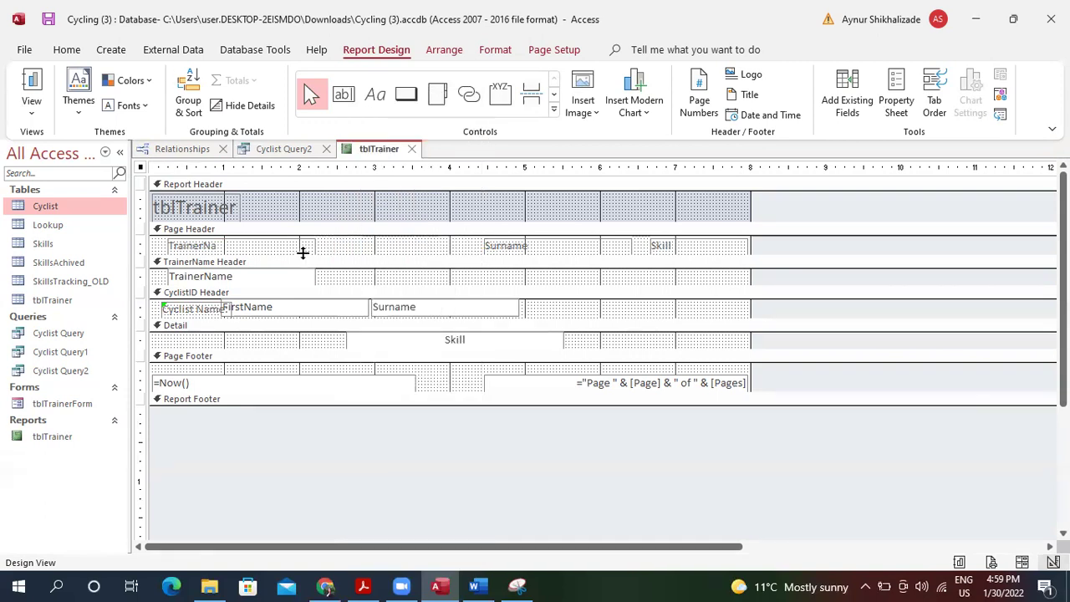
# Delete the TrainerNa and Surname labels from the Page Header.
pyautogui.click(310, 241)
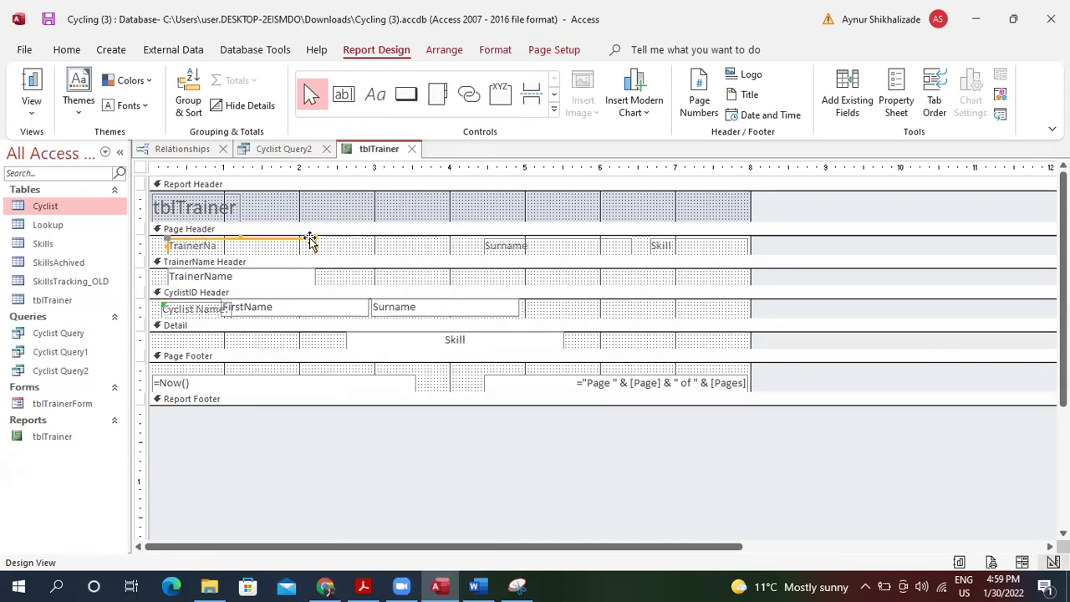
pyautogui.rightClick(309, 241)
pyautogui.click(365, 433)
pyautogui.click(526, 236)
pyautogui.click(526, 241)
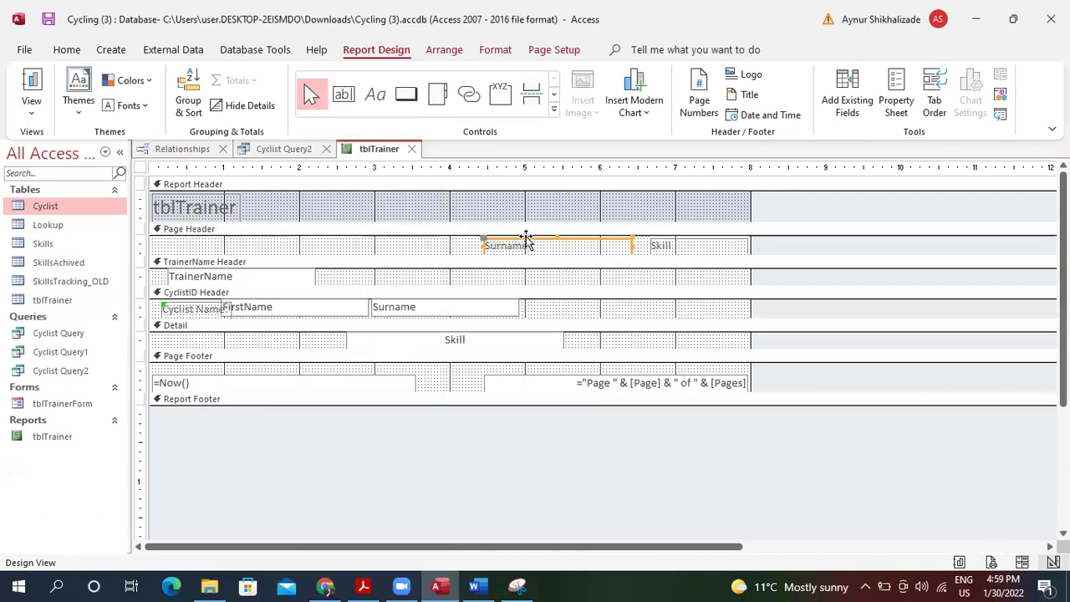
pyautogui.rightClick(526, 241)
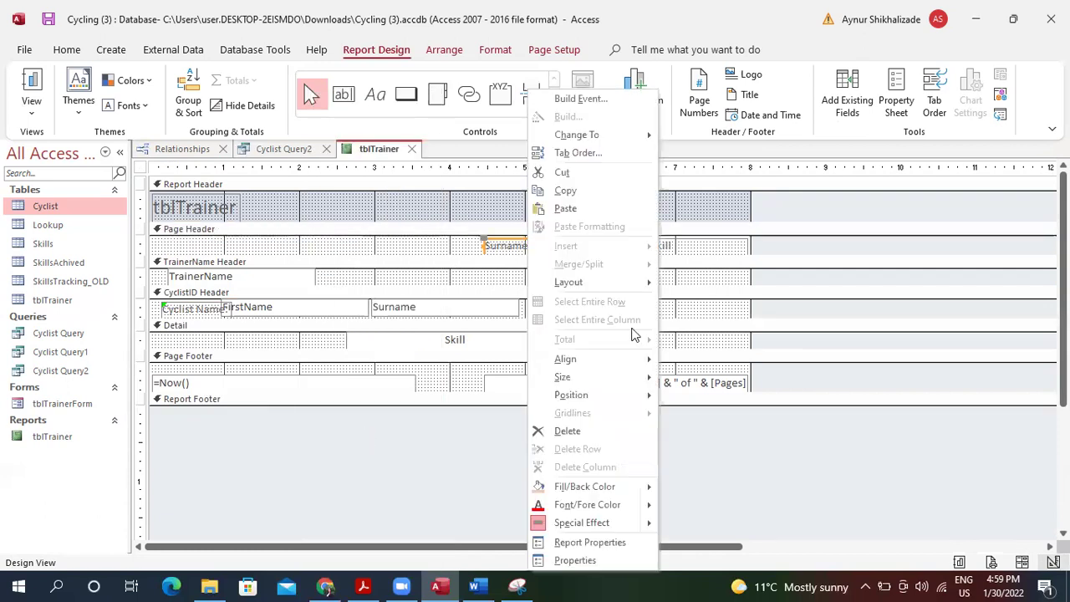
pyautogui.click(592, 430)
# Delete the Skill label, the last heading in the Page Header.
pyautogui.moveTo(388, 278); pyautogui.dragTo(197, 209)
pyautogui.click(663, 247)
pyautogui.click(667, 243)
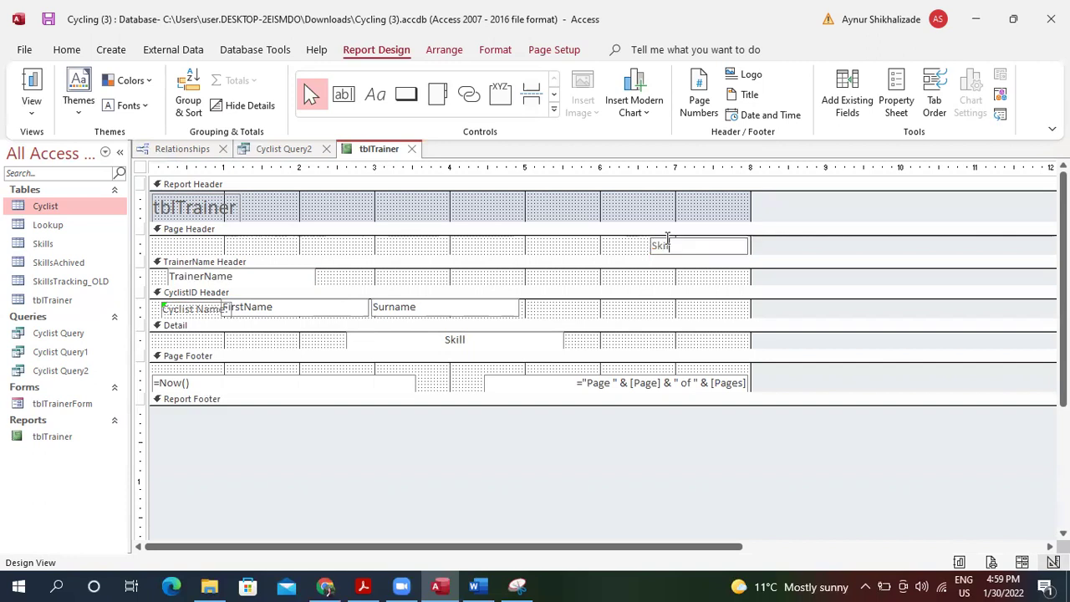
pyautogui.click(678, 240)
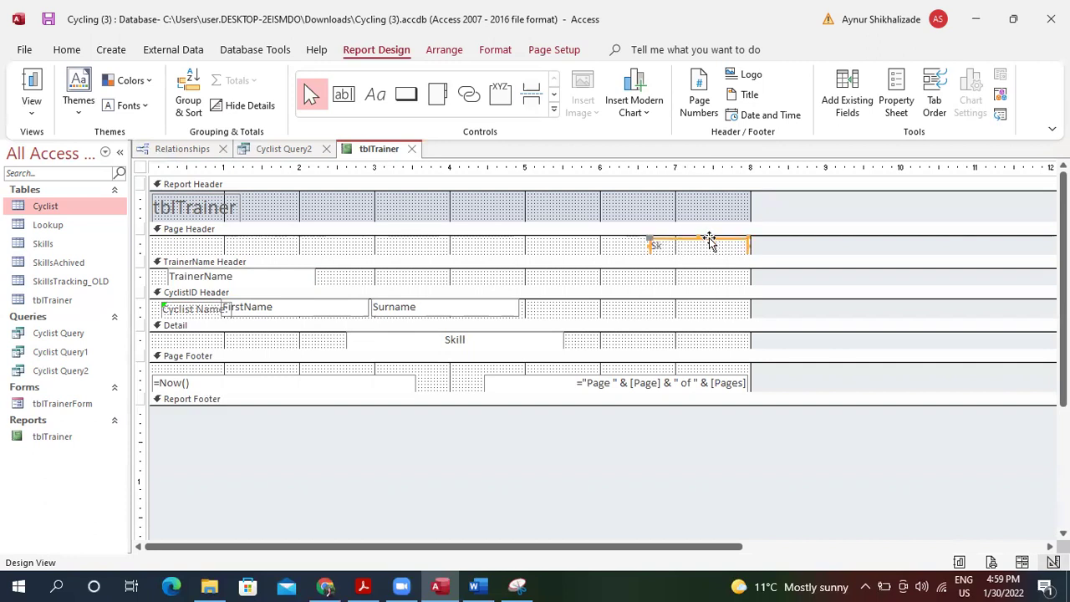
pyautogui.rightClick(709, 241)
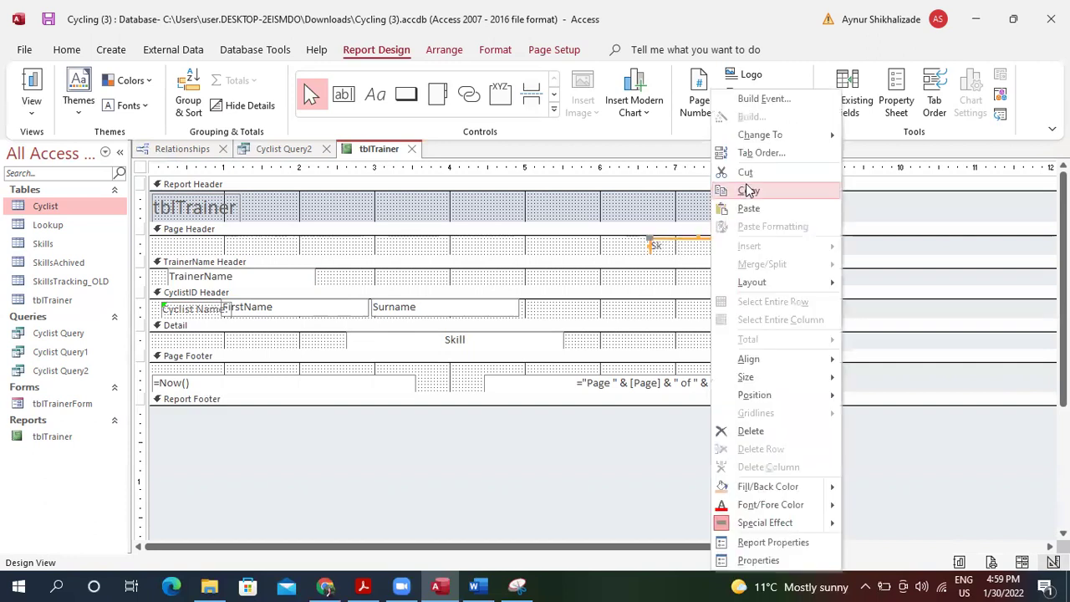
pyautogui.click(750, 432)
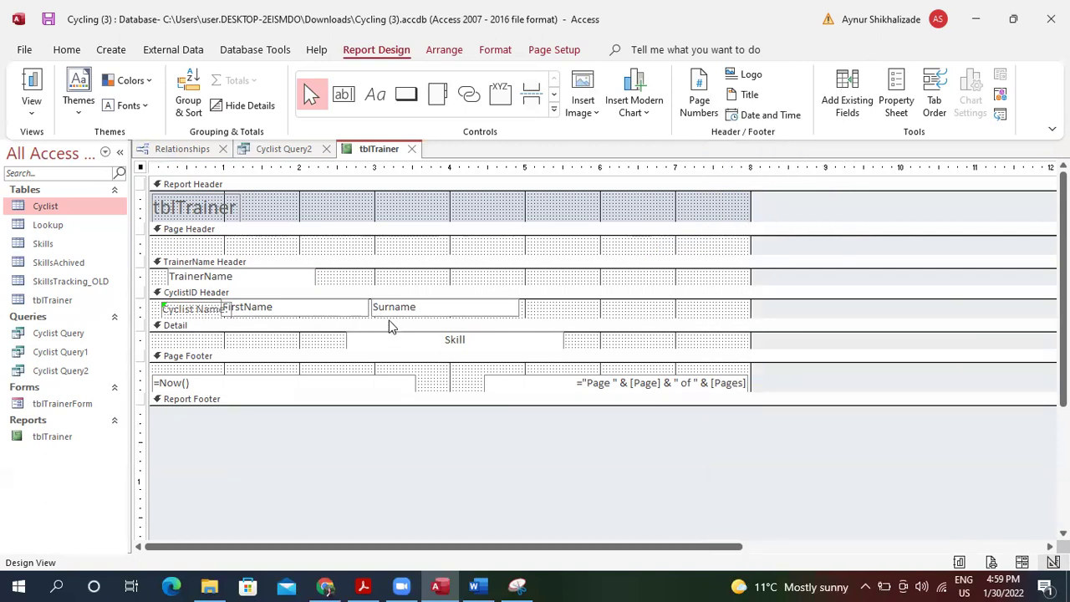
pyautogui.click(376, 94)
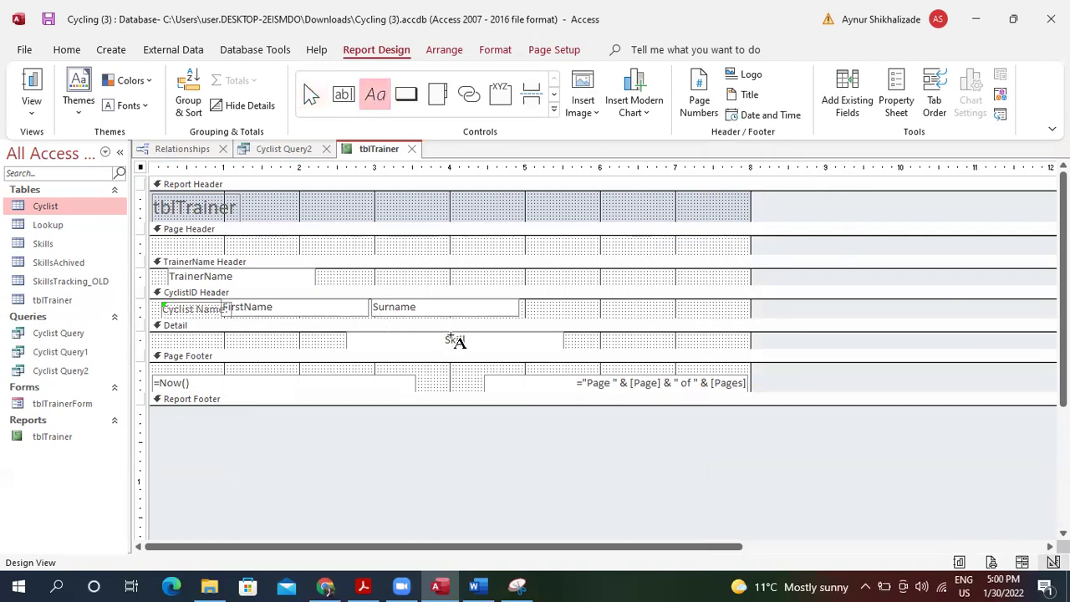
# Add a 'Skills Required' label in the Detail section beside the Skill field.
pyautogui.moveTo(293, 339); pyautogui.dragTo(332, 349)
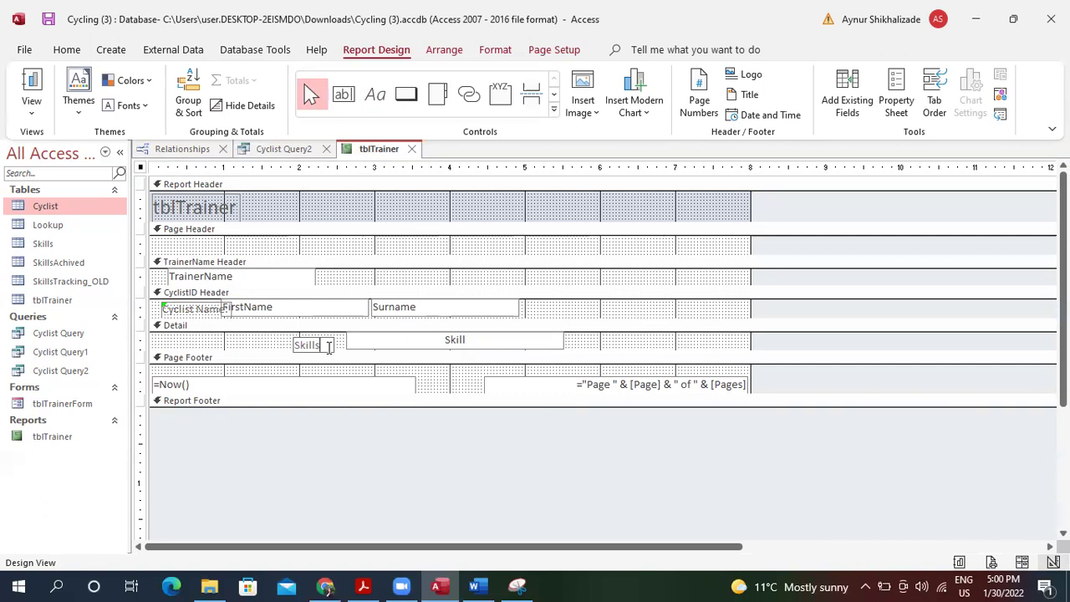
pyautogui.write('Skills Required')
pyautogui.click(387, 347)
pyautogui.moveTo(330, 341); pyautogui.dragTo(297, 339)
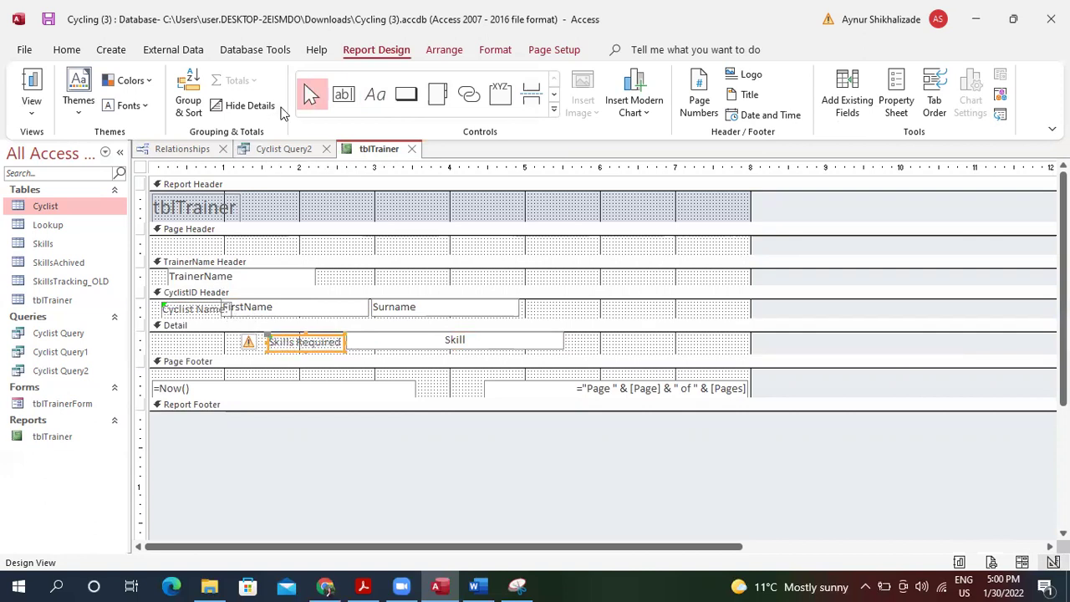
# Draw a text box in the TrainerName Header and type 'Trainer :' into it.
pyautogui.click(346, 95)
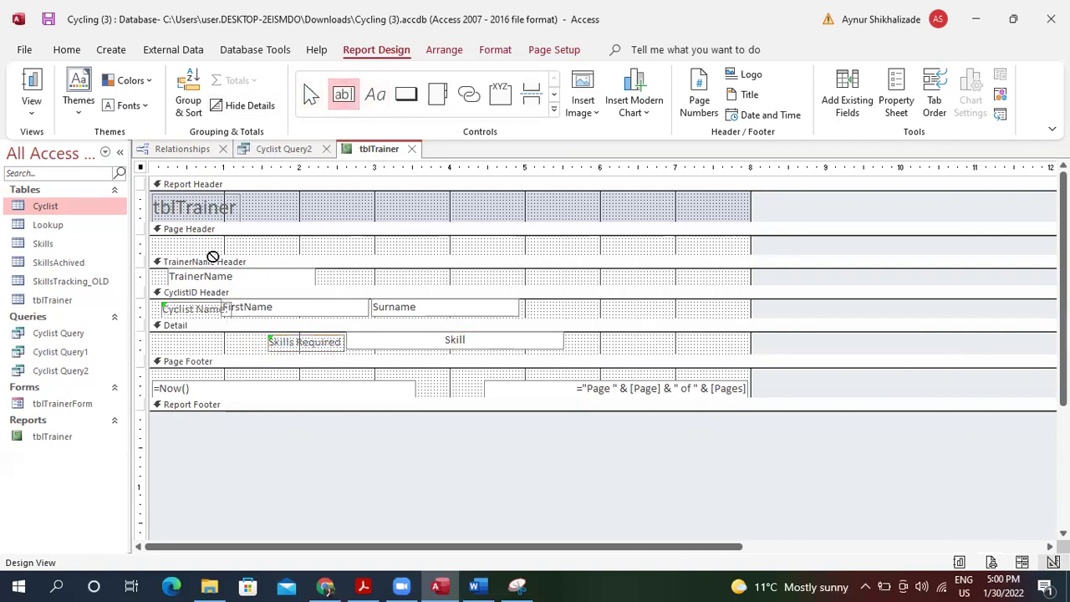
pyautogui.moveTo(156, 276); pyautogui.dragTo(265, 301)
pyautogui.write('Trainer')
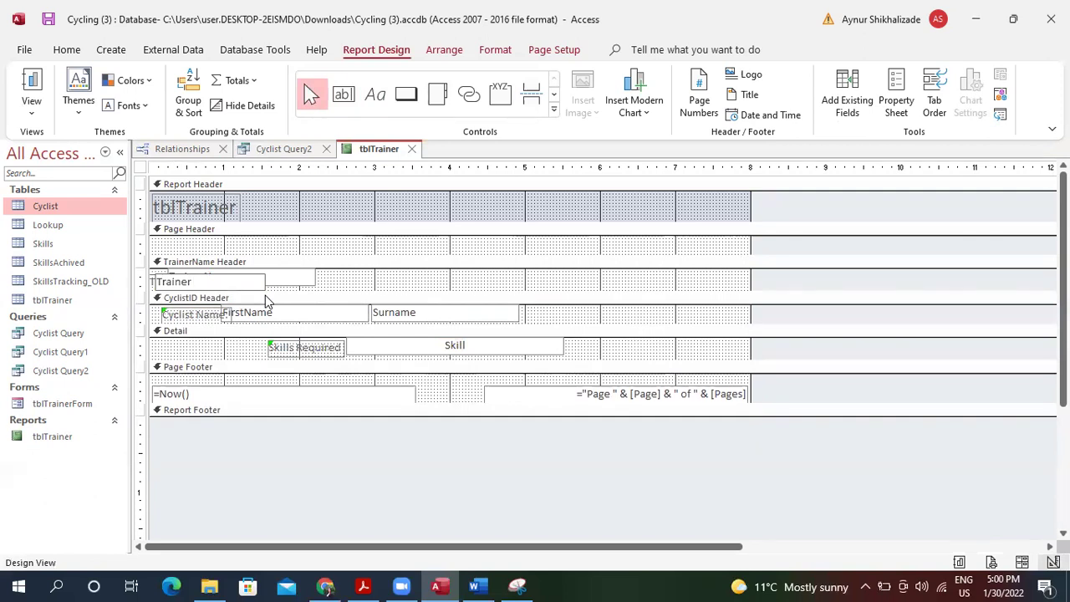
pyautogui.write(' Nma')
pyautogui.press('BackSpace')
pyautogui.press('BackSpace')
pyautogui.press('BackSpace')
pyautogui.press('BackSpace')
# Replace the tblTrainer title text with 'Beginner to internmediate cyclist'.
pyautogui.click(208, 281)
pyautogui.click(257, 222)
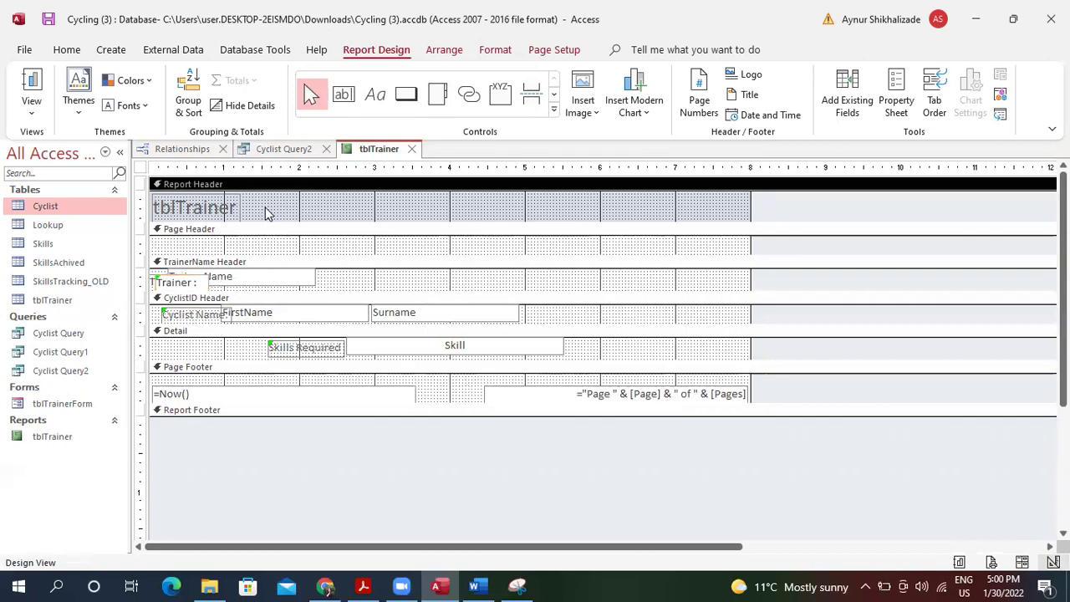
pyautogui.click(225, 207)
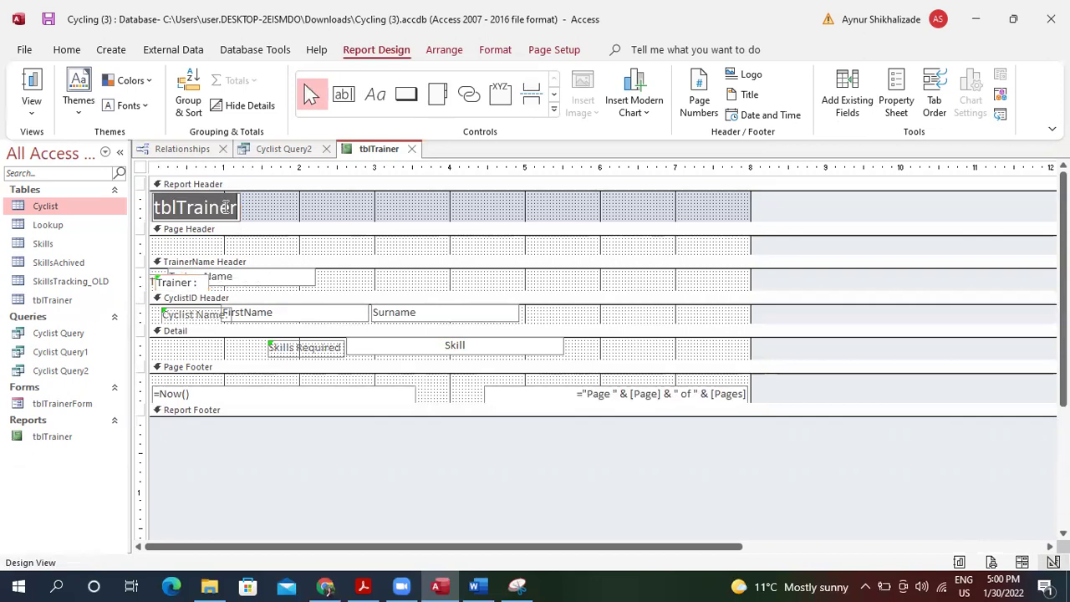
pyautogui.press('Delete')
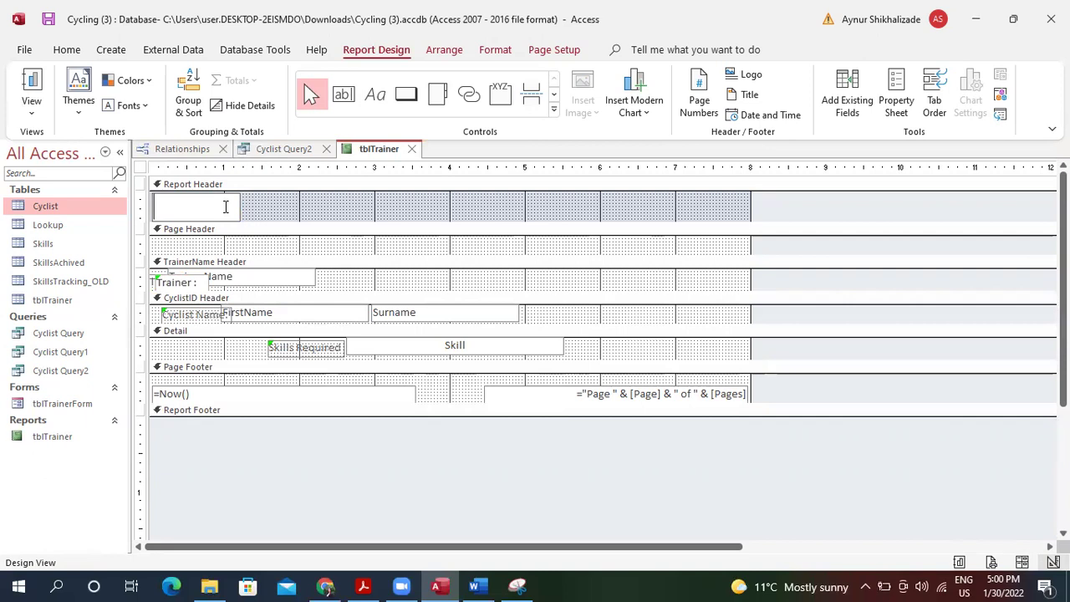
pyautogui.write('Beginner to intern')
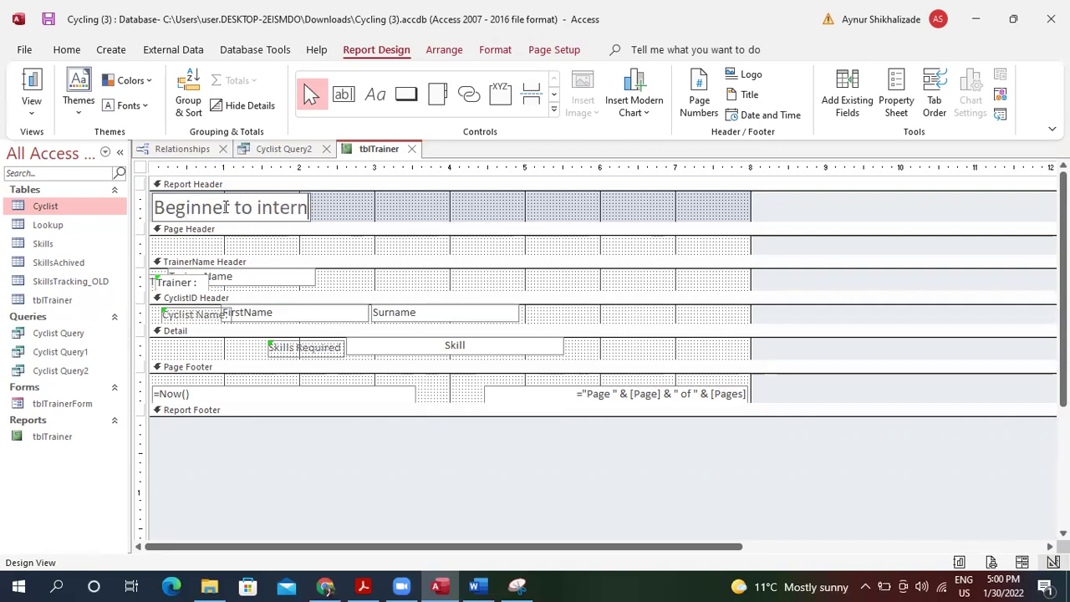
pyautogui.write('mediate cyc')
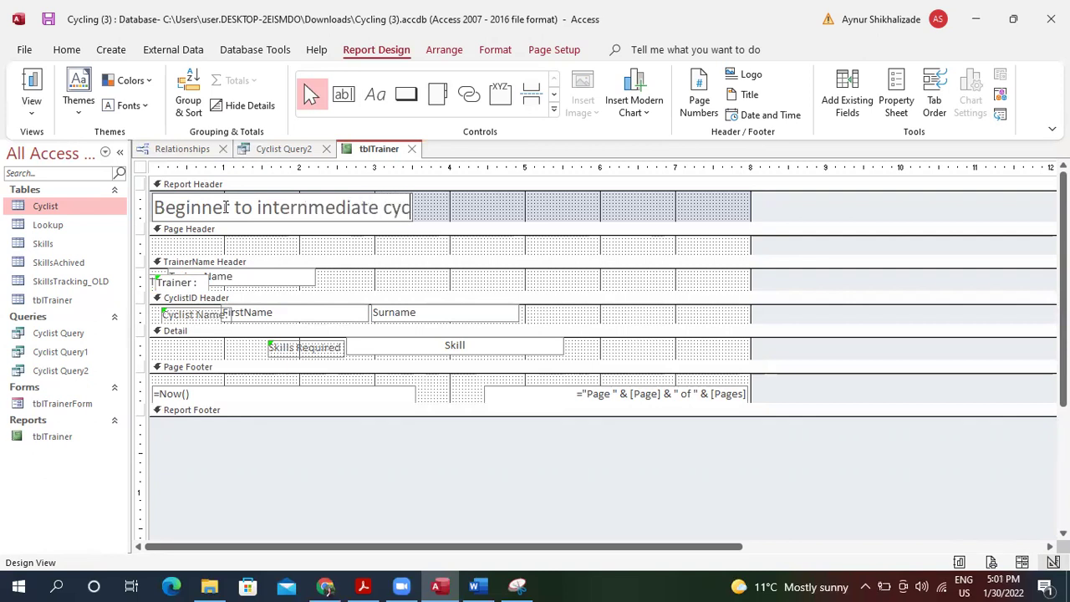
pyautogui.write('lis')
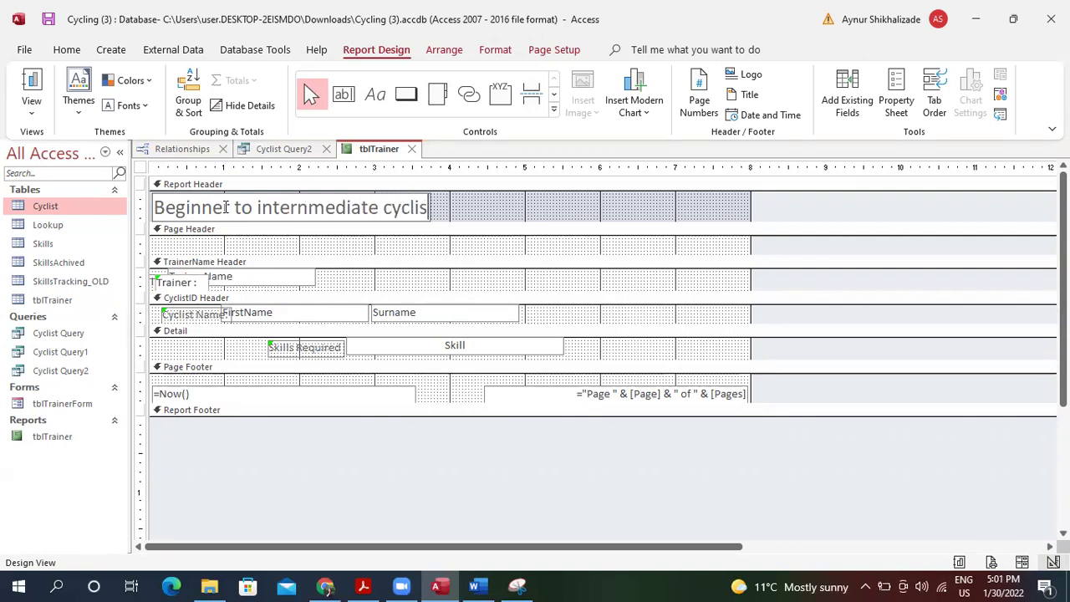
pyautogui.write('tt')
pyautogui.press('BackSpace')
# Draw a Page Header text box and type the note about failed intermediate cyclists and the summer course.
pyautogui.click(437, 210)
pyautogui.click(343, 94)
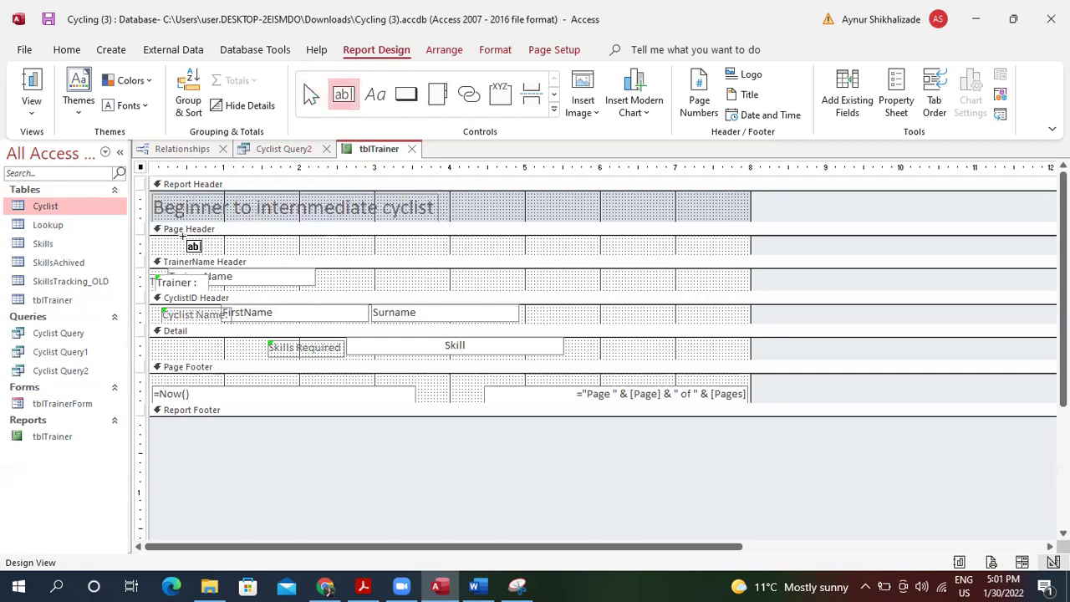
pyautogui.moveTo(168, 240); pyautogui.dragTo(574, 250)
pyautogui.write('This is a list of cu')
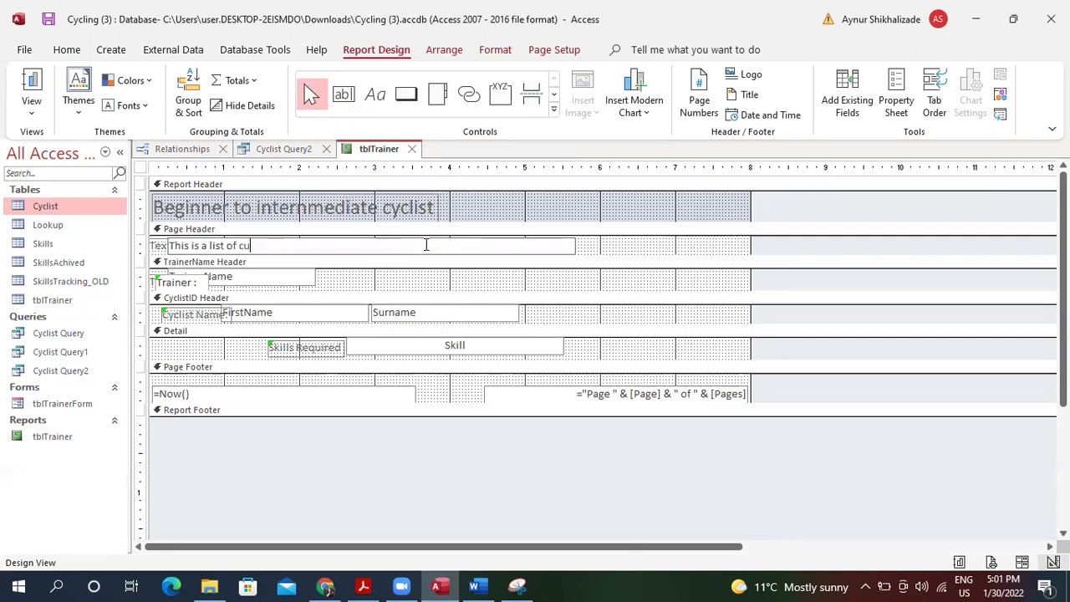
pyautogui.press('BackSpace')
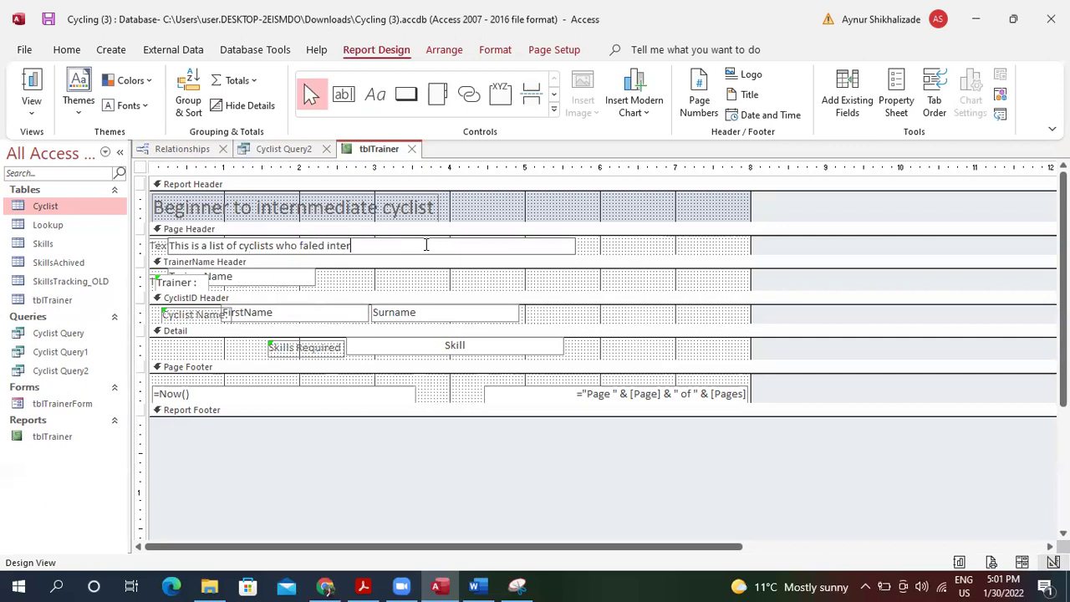
pyautogui.write('mediate level. Please invite t')
pyautogui.write('hem to t')
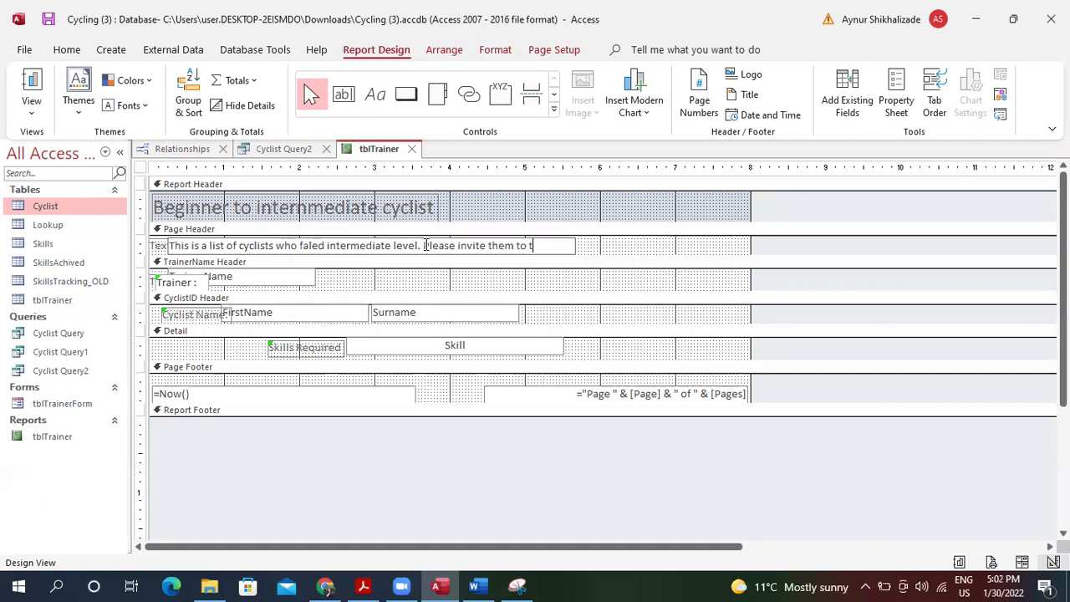
pyautogui.write('he summer course.')
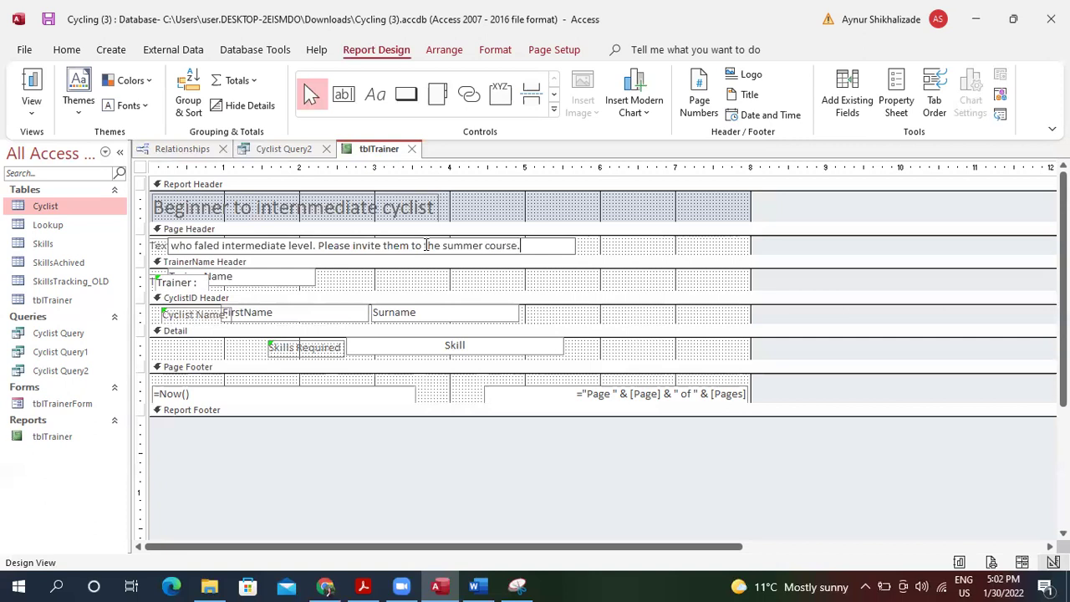
# Widen the sentence box and try Report View, cancelling the parameter prompt.
pyautogui.click(577, 244)
pyautogui.moveTo(577, 244); pyautogui.dragTo(665, 244)
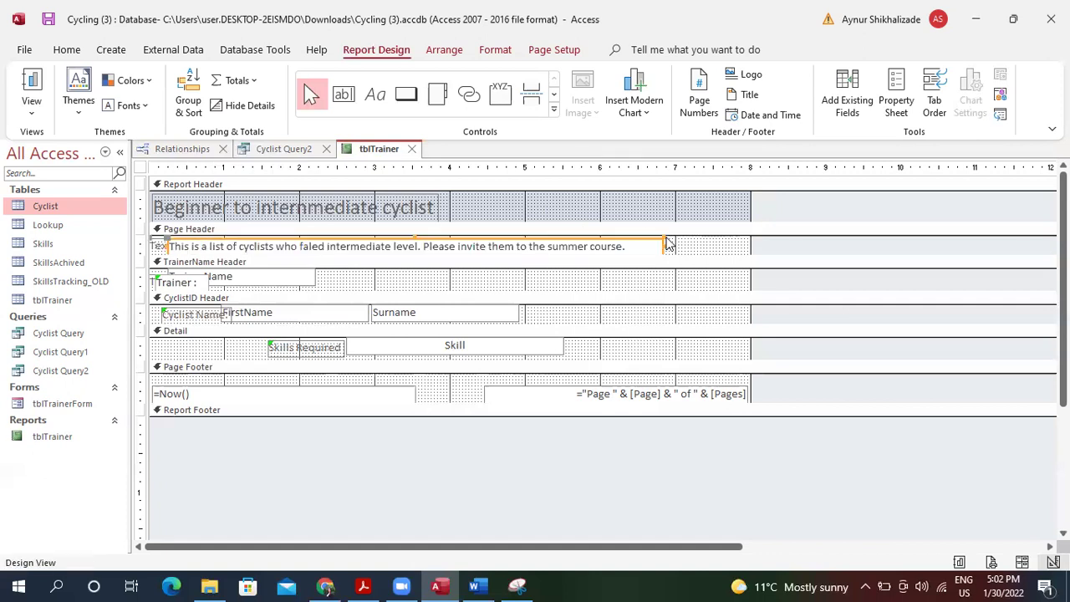
pyautogui.click(64, 51)
pyautogui.click(81, 78)
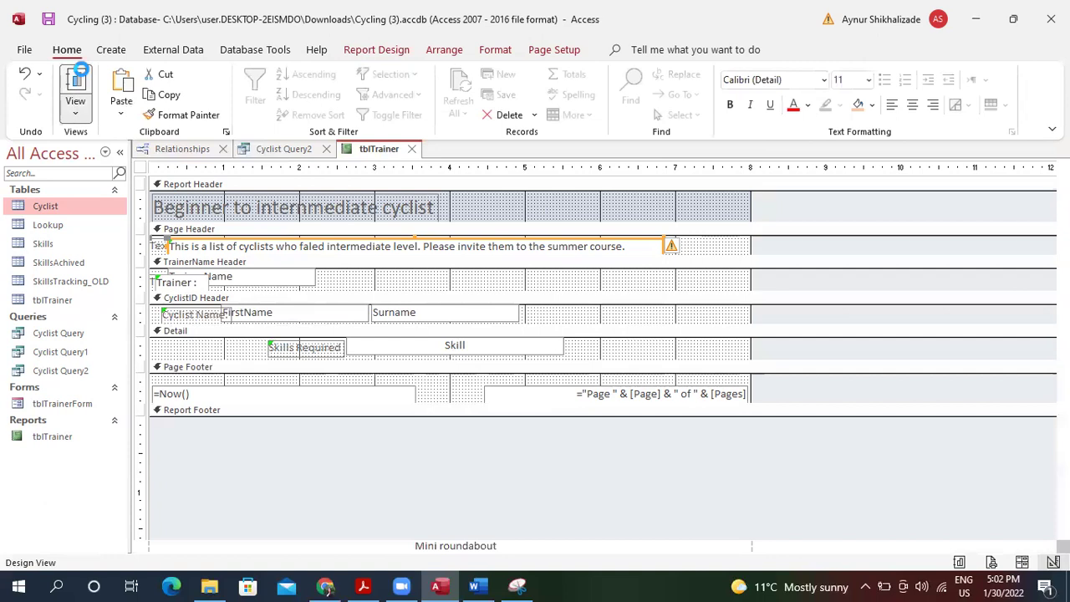
pyautogui.click(676, 235)
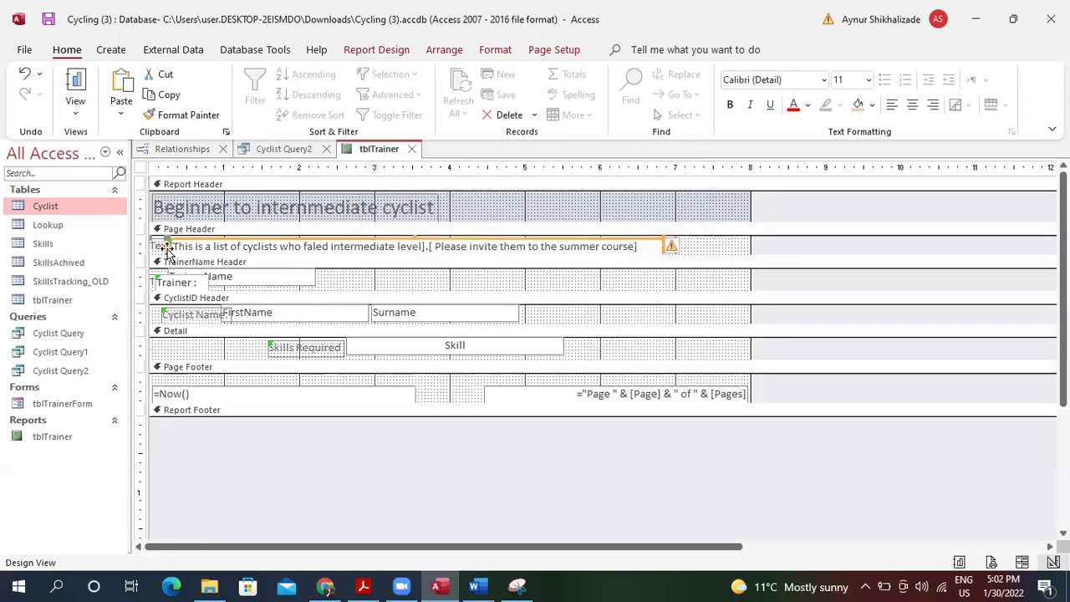
# Narrow the sentence box, select its text, then delete the Page Header text box and label.
pyautogui.moveTo(161, 245); pyautogui.dragTo(260, 246)
pyautogui.click(287, 246)
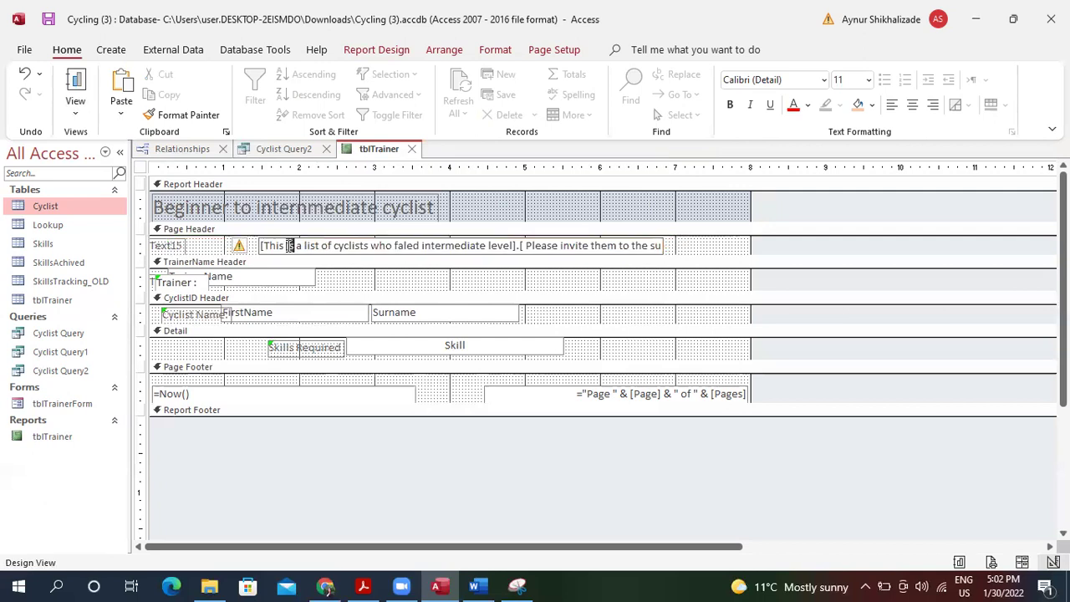
pyautogui.click(437, 246)
pyautogui.moveTo(652, 246); pyautogui.dragTo(548, 260)
pyautogui.hotkey('ctrl', 'c')
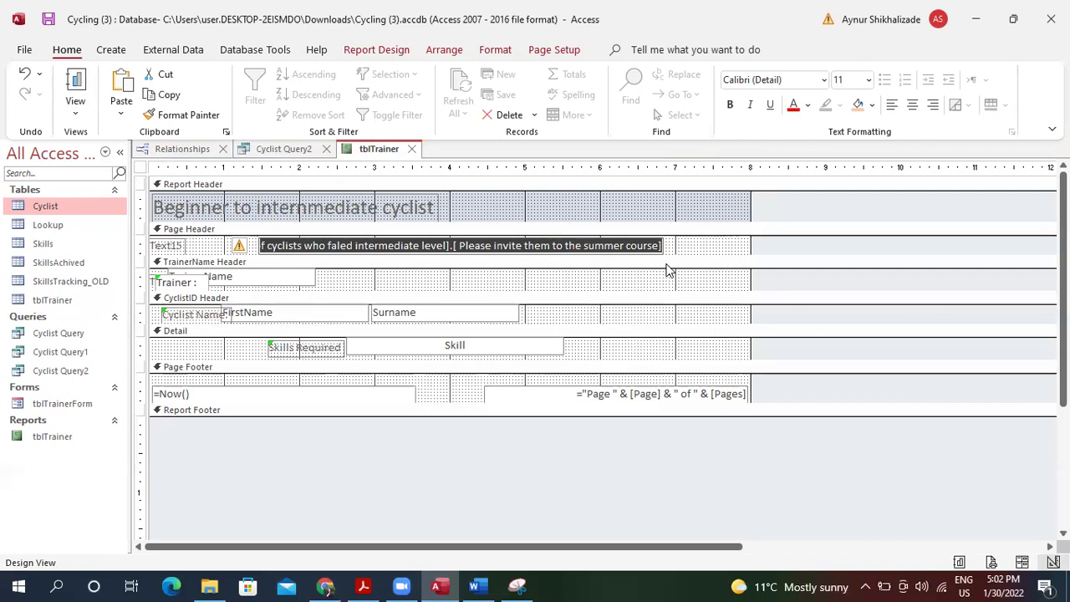
pyautogui.write('[')
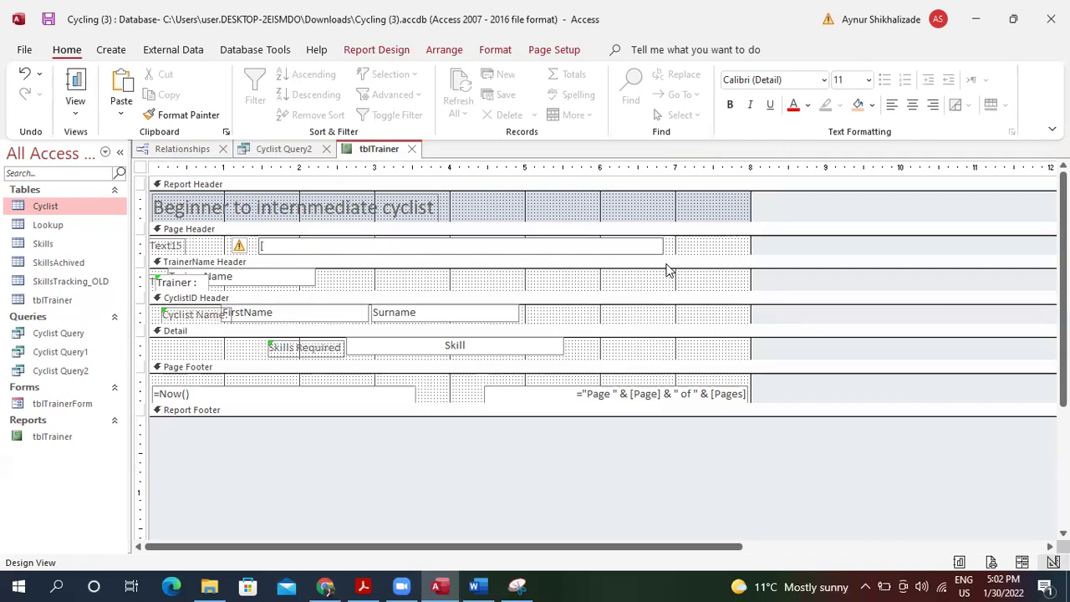
pyautogui.click(686, 246)
pyautogui.click(533, 239)
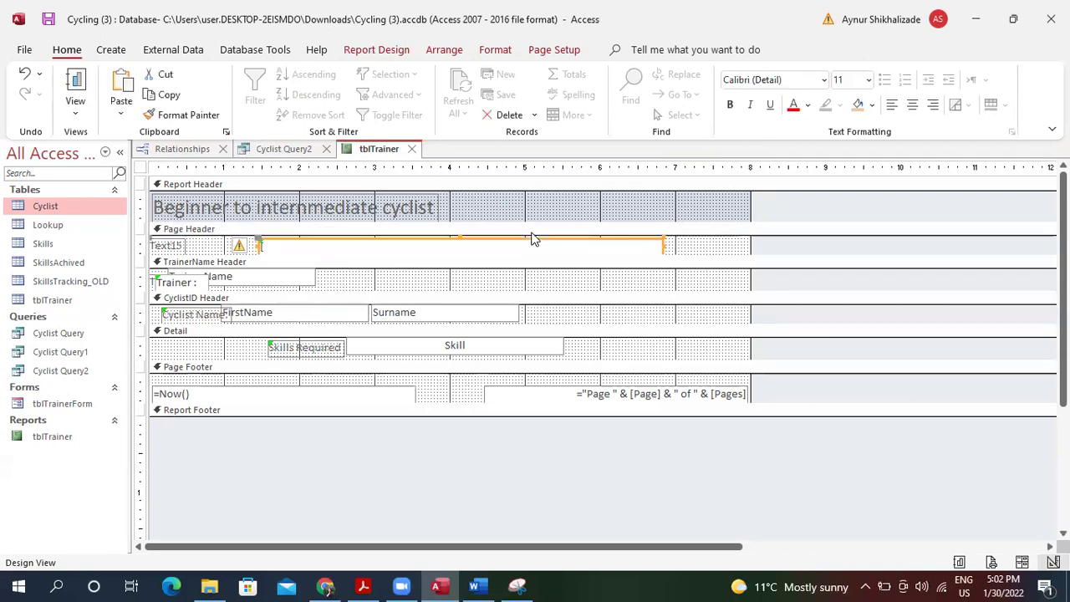
pyautogui.rightClick(286, 240)
pyautogui.click(342, 411)
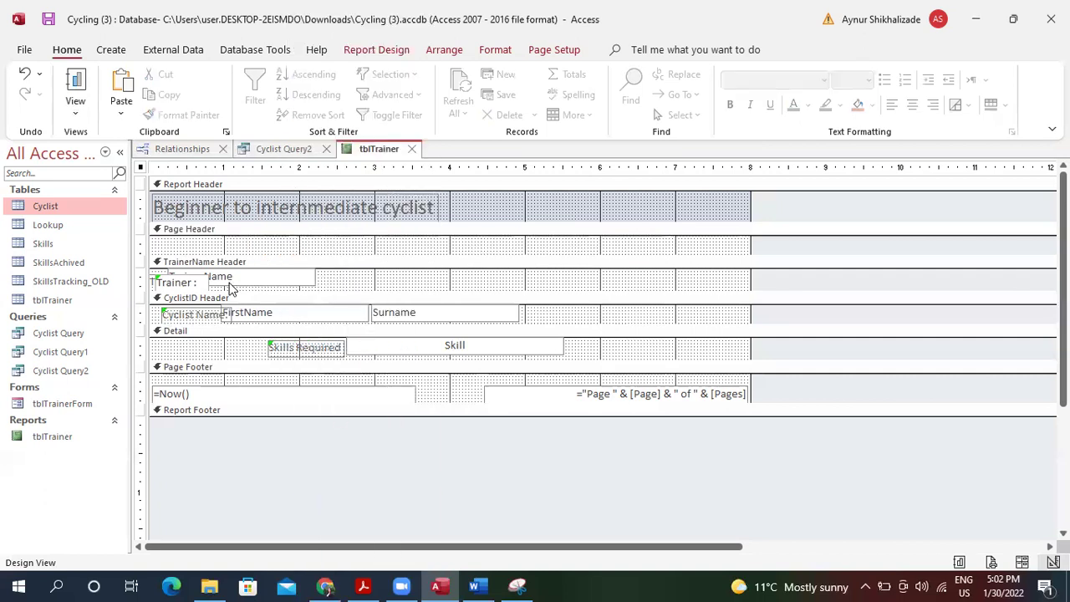
# Draw a new label across the Page Header and paste the sentence into it.
pyautogui.doubleClick(153, 28)
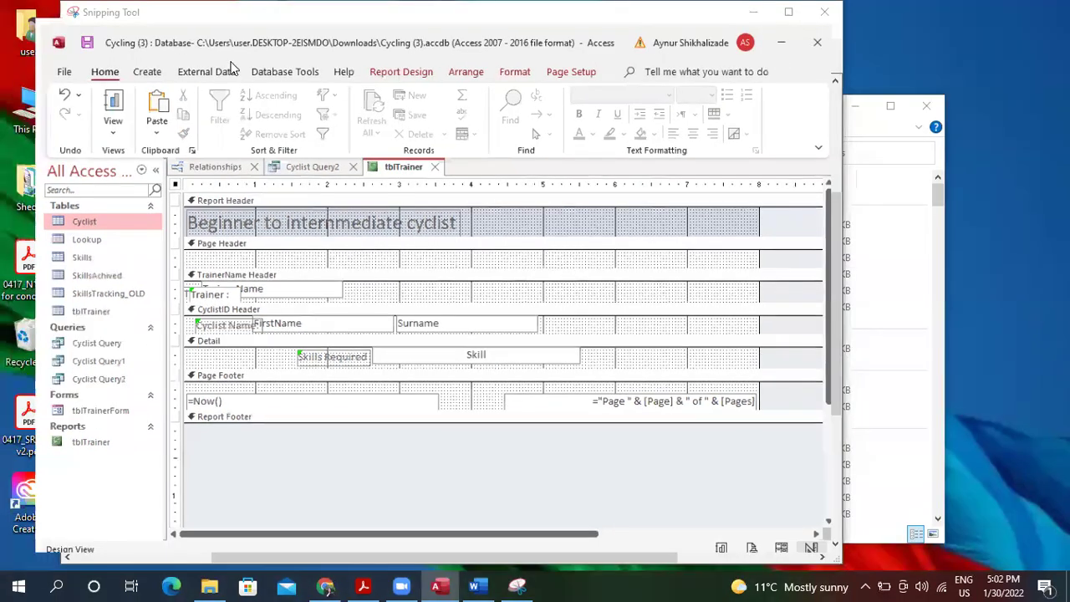
pyautogui.doubleClick(125, 46)
pyautogui.click(123, 49)
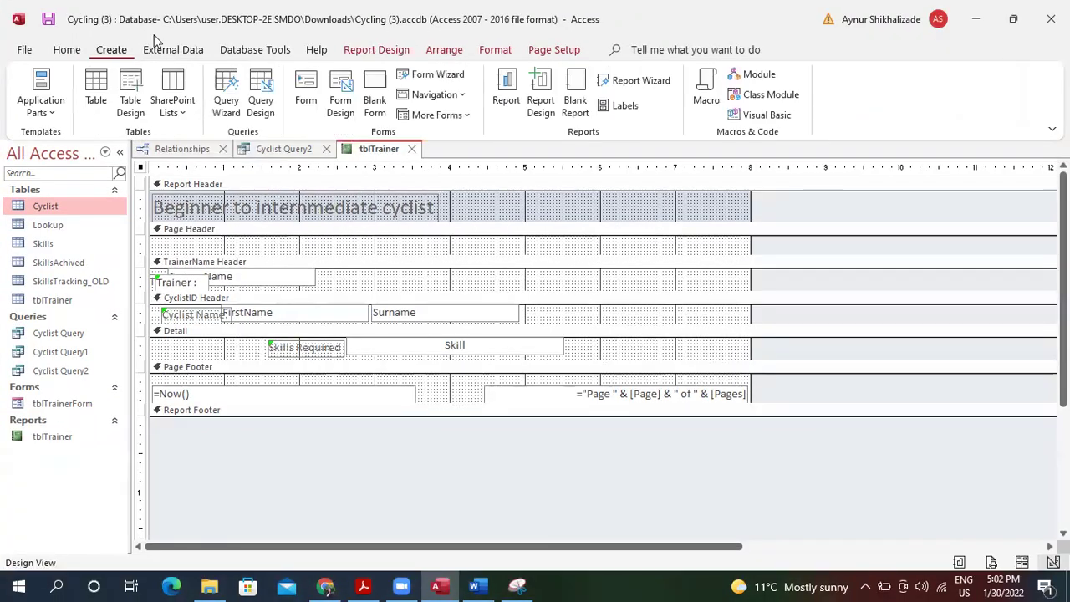
pyautogui.click(381, 50)
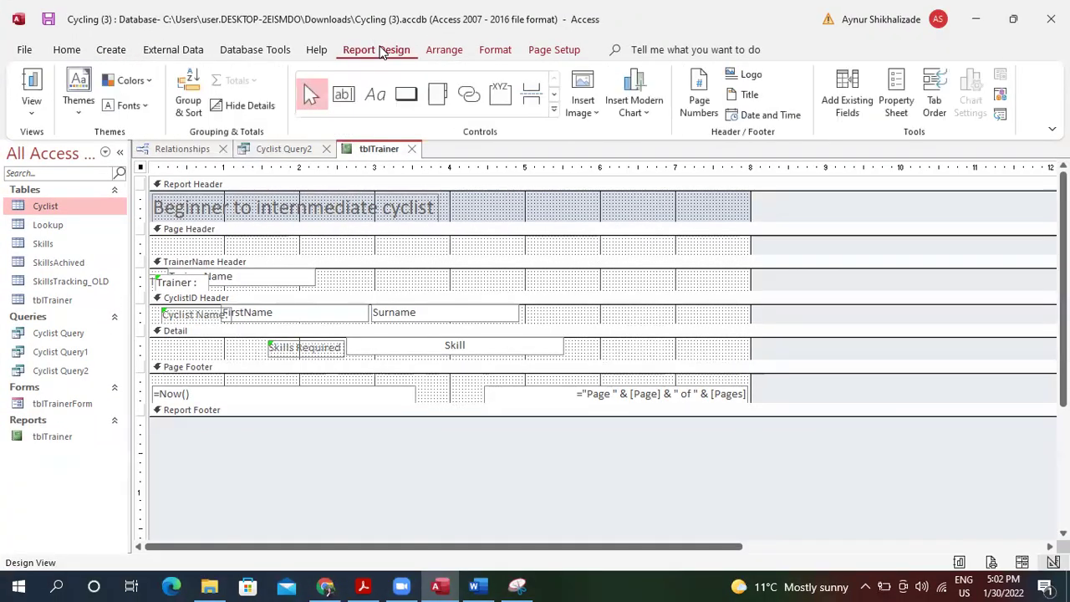
pyautogui.click(375, 96)
pyautogui.moveTo(199, 242); pyautogui.dragTo(539, 252)
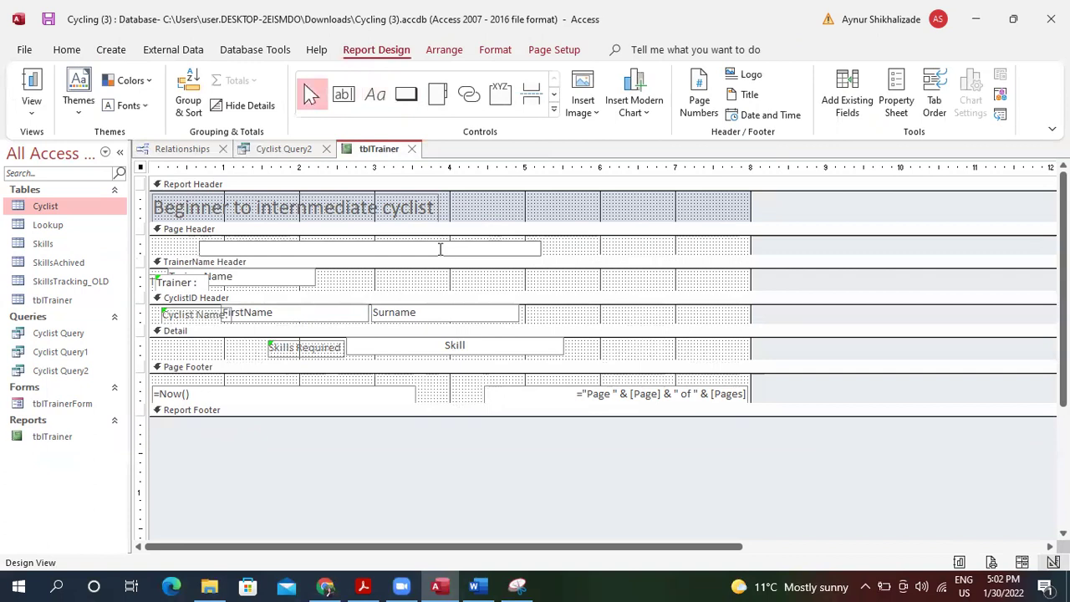
pyautogui.hotkey('ctrl', 'v')
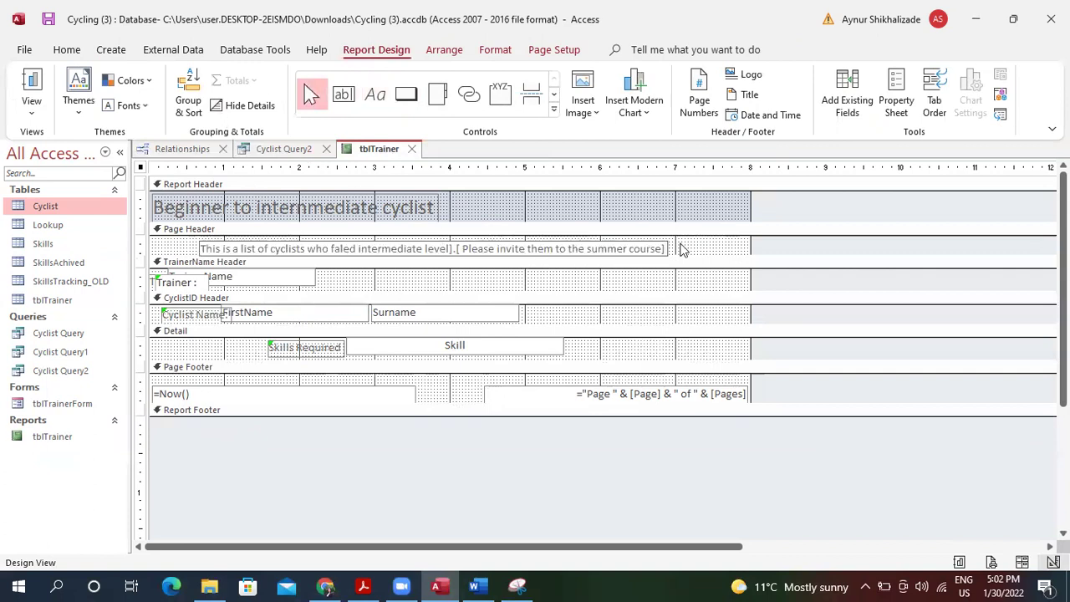
# Open Report View and dismiss the parameter prompt to see the data with the new sentence.
pyautogui.click(35, 84)
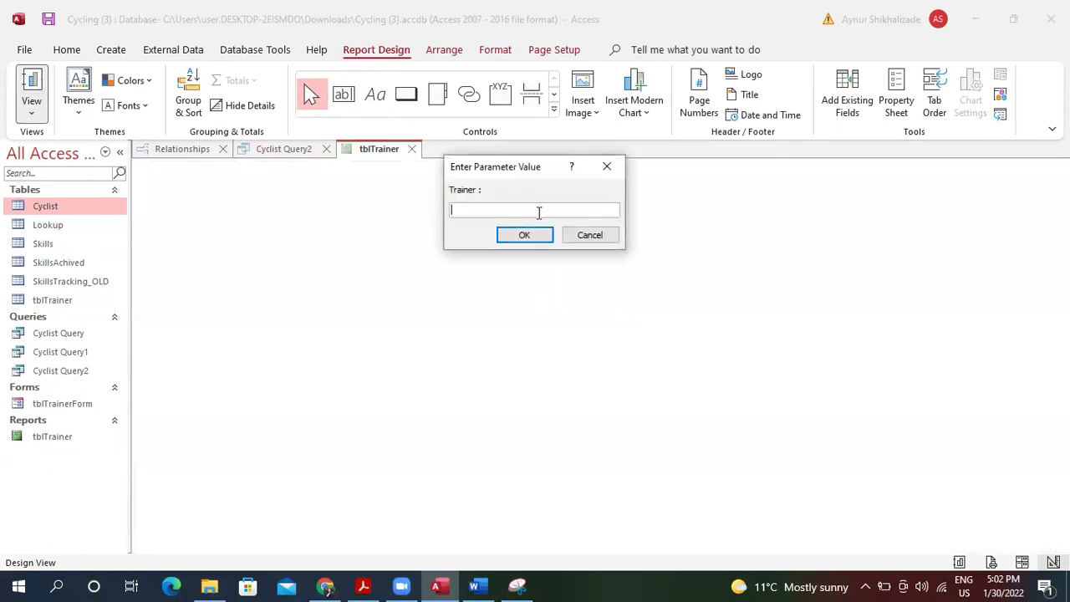
pyautogui.click(524, 235)
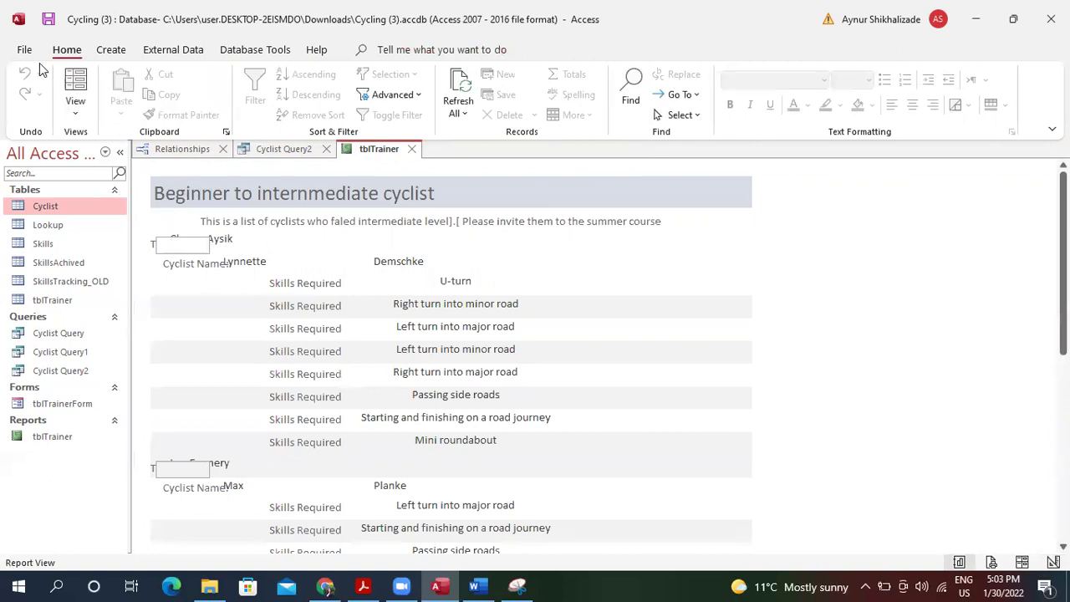
pyautogui.click(80, 121)
# In Design View, delete the broken trainer label and move the TrainerName box right.
pyautogui.click(125, 257)
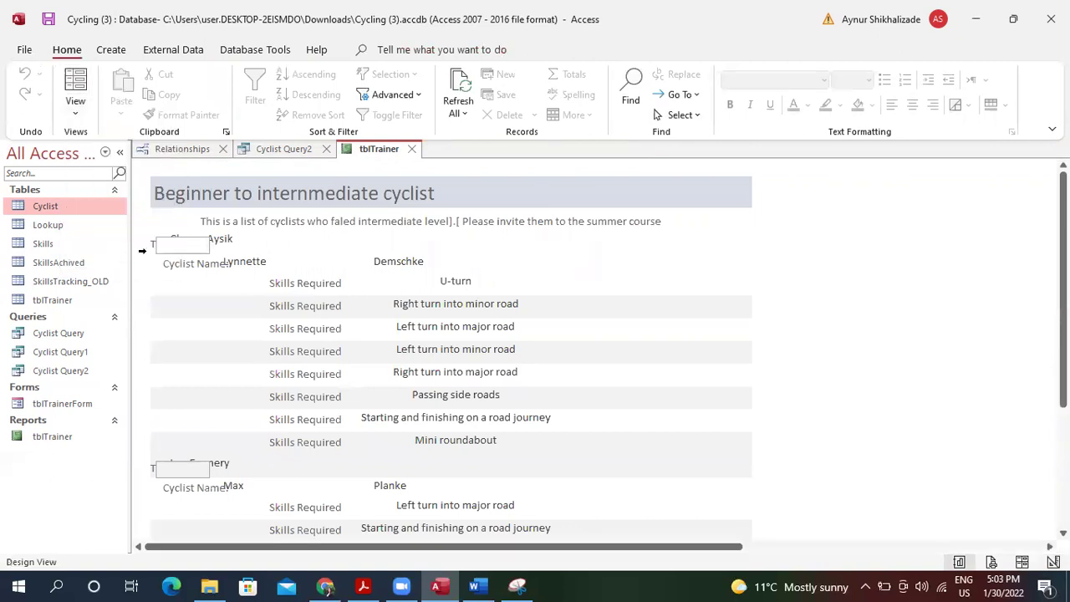
pyautogui.click(203, 286)
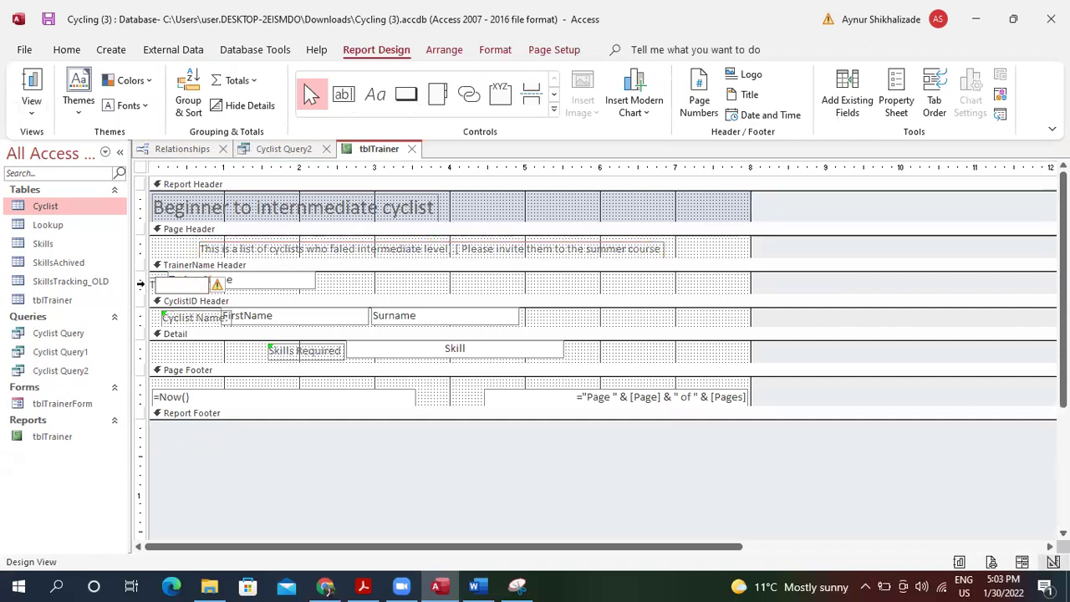
pyautogui.rightClick(173, 284)
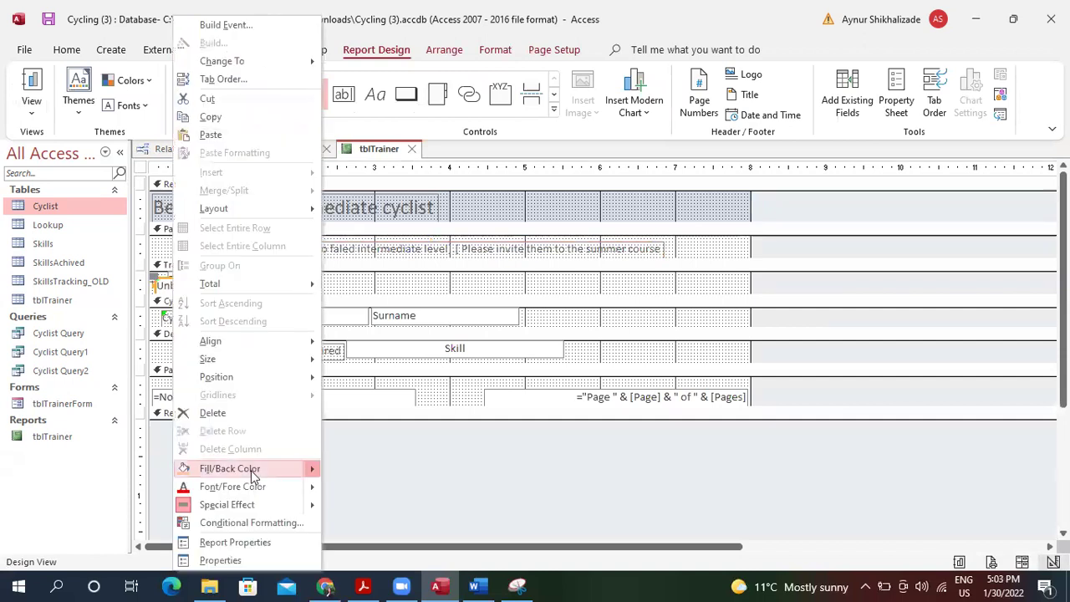
pyautogui.click(241, 413)
pyautogui.click(249, 281)
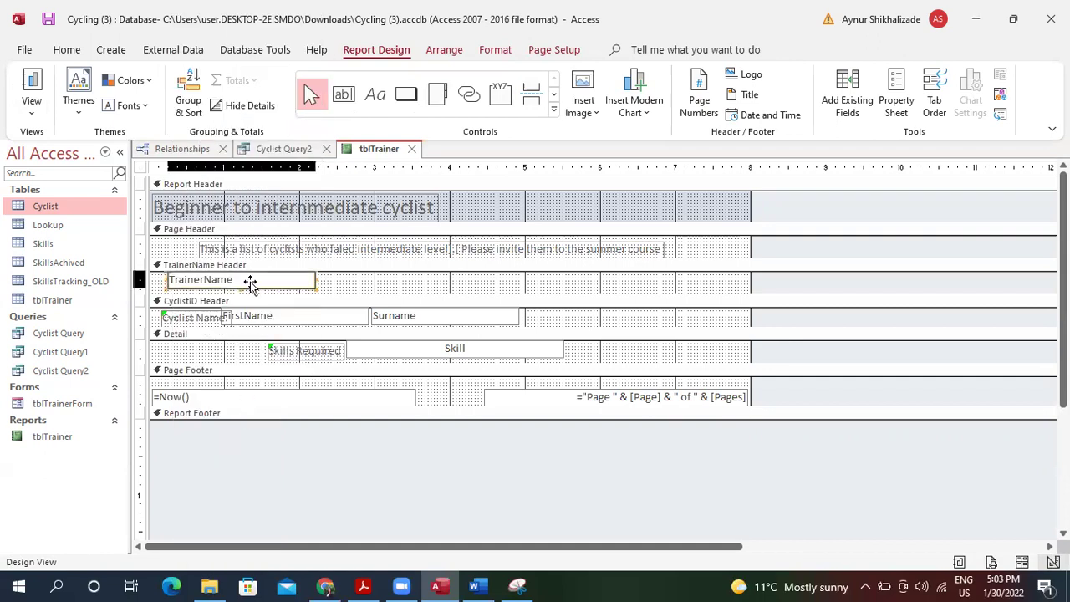
pyautogui.click(251, 282)
pyautogui.moveTo(251, 282); pyautogui.dragTo(318, 282)
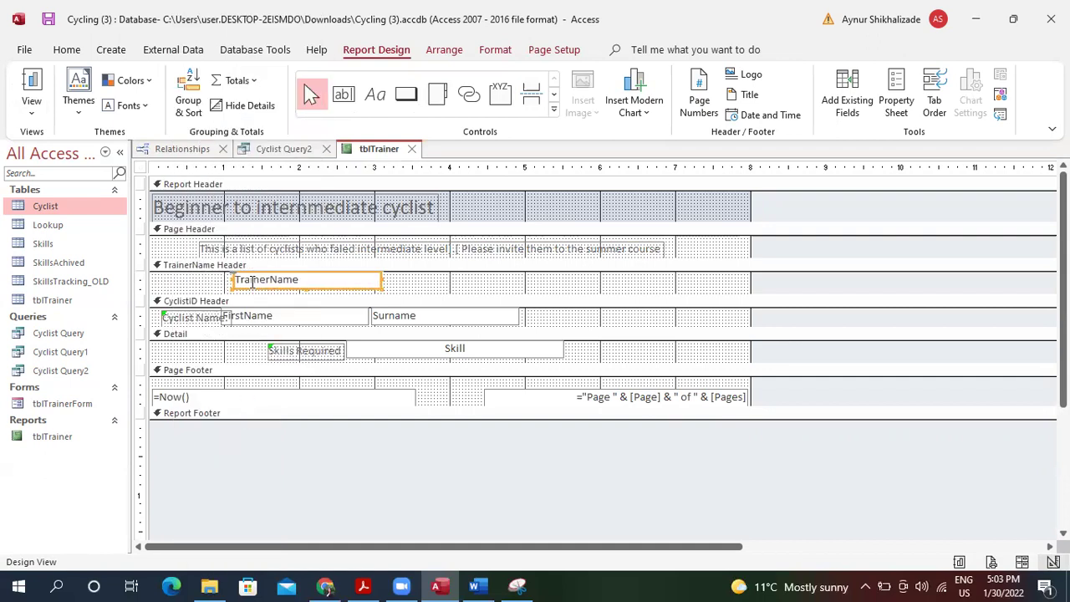
# Add a 'Trainer :' label left of the trainer's name and view the report.
pyautogui.click(375, 94)
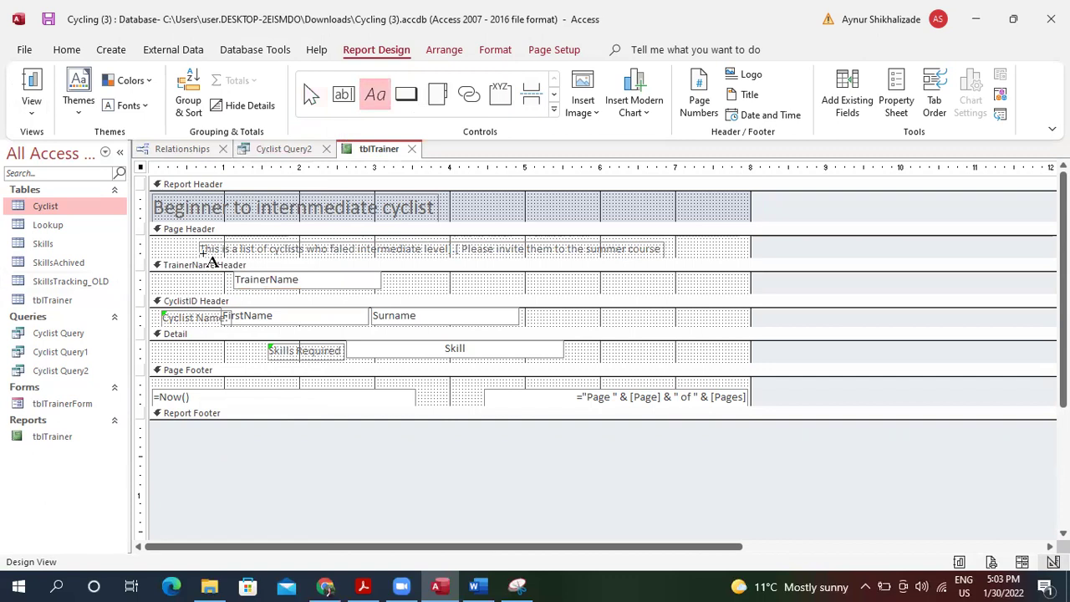
pyautogui.moveTo(163, 278); pyautogui.dragTo(222, 289)
pyautogui.click(214, 287)
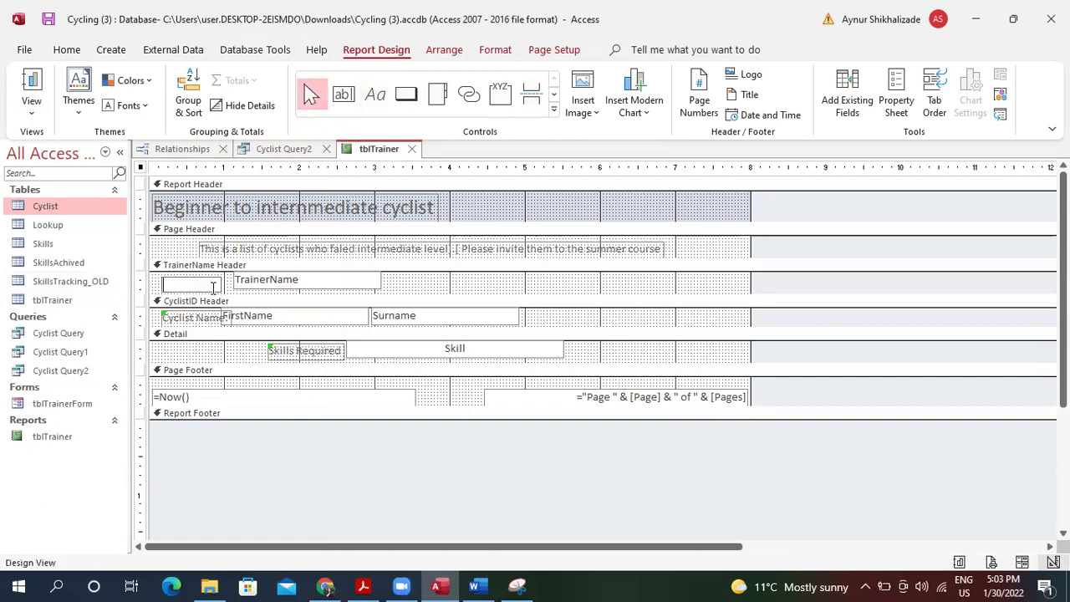
pyautogui.write('Trainer :')
pyautogui.click(260, 288)
pyautogui.click(30, 83)
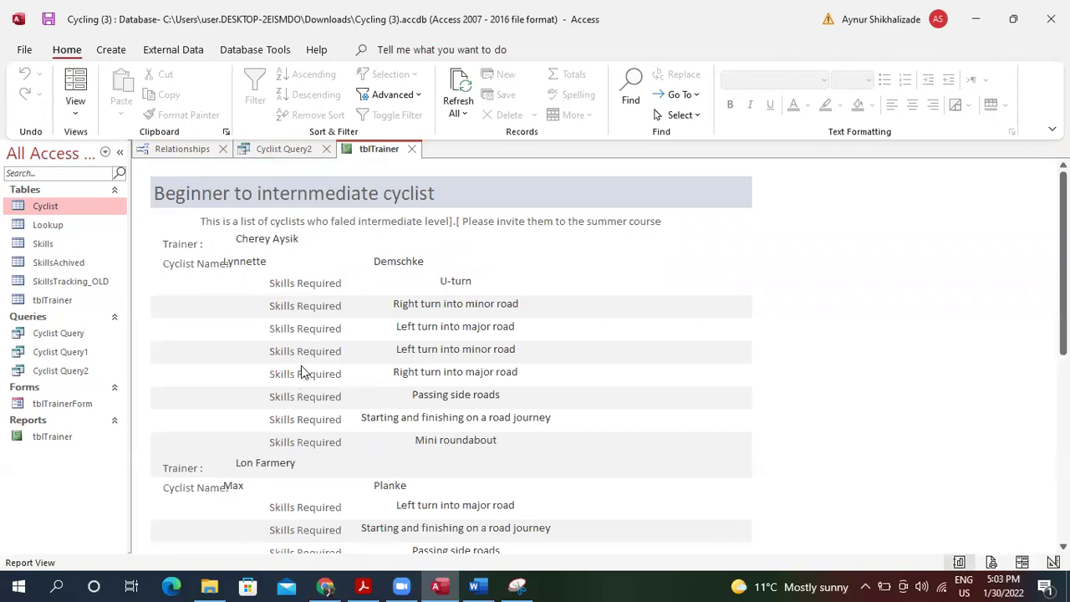
# In Design View, enlarge the CyclistID Header and move the Skills Required label into it, centred above the skills.
pyautogui.click(75, 110)
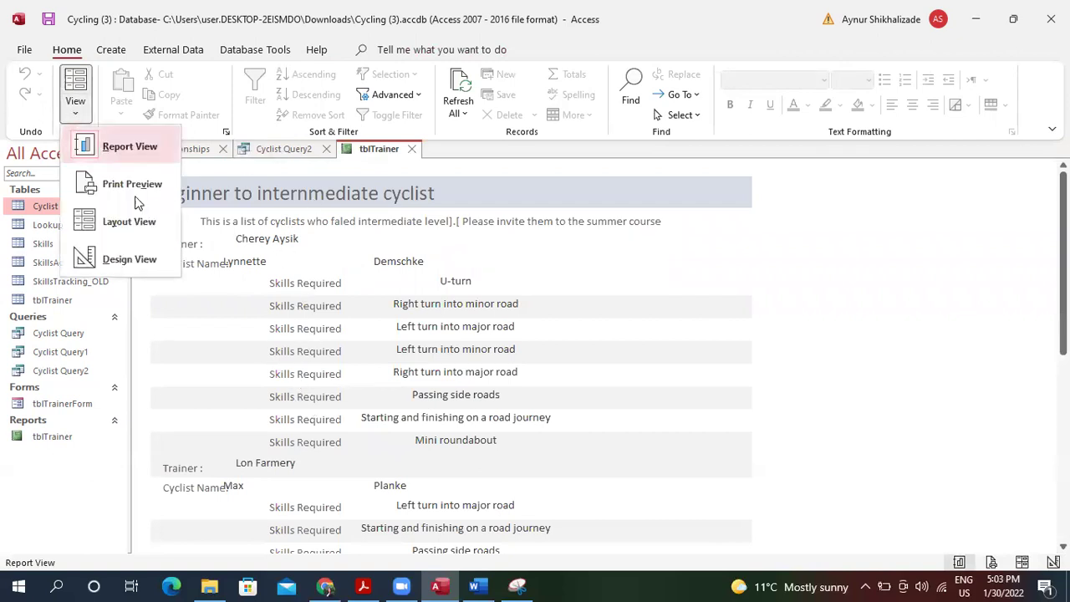
pyautogui.click(129, 259)
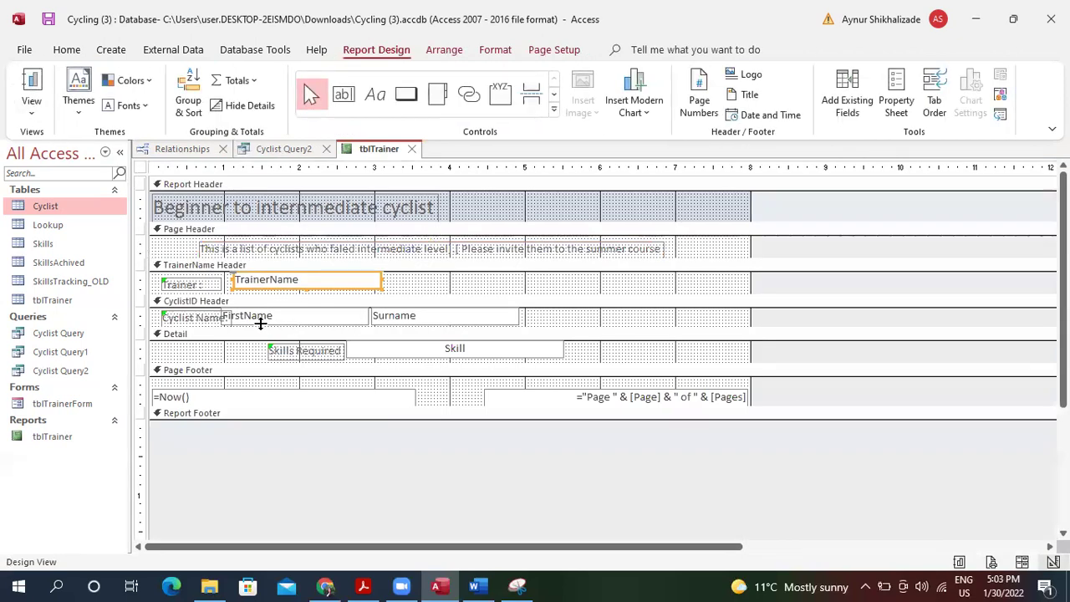
pyautogui.moveTo(246, 326); pyautogui.dragTo(256, 367)
pyautogui.click(326, 395)
pyautogui.moveTo(326, 393); pyautogui.dragTo(470, 353)
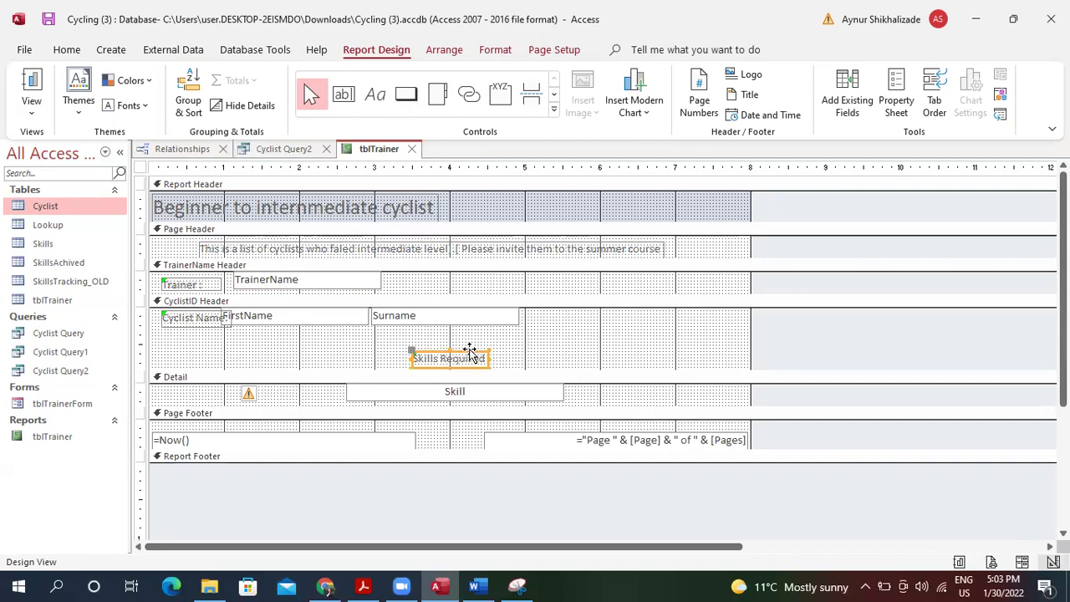
pyautogui.click(199, 343)
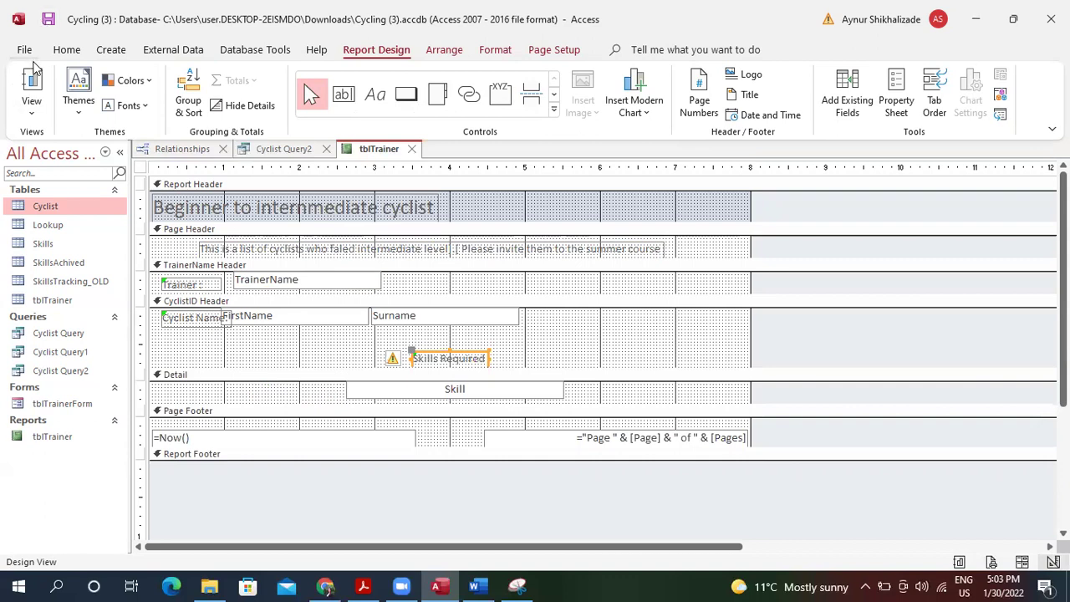
# Preview the report in Report View to check the Skills Required heading placement.
pyautogui.click(32, 91)
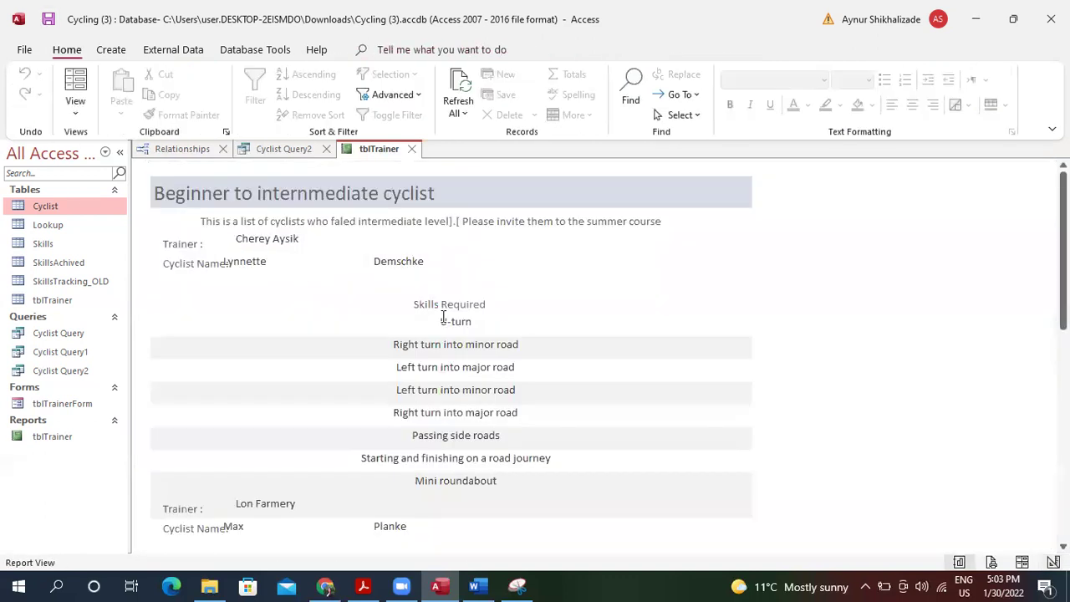
pyautogui.click(247, 261)
pyautogui.click(401, 262)
pyautogui.click(75, 104)
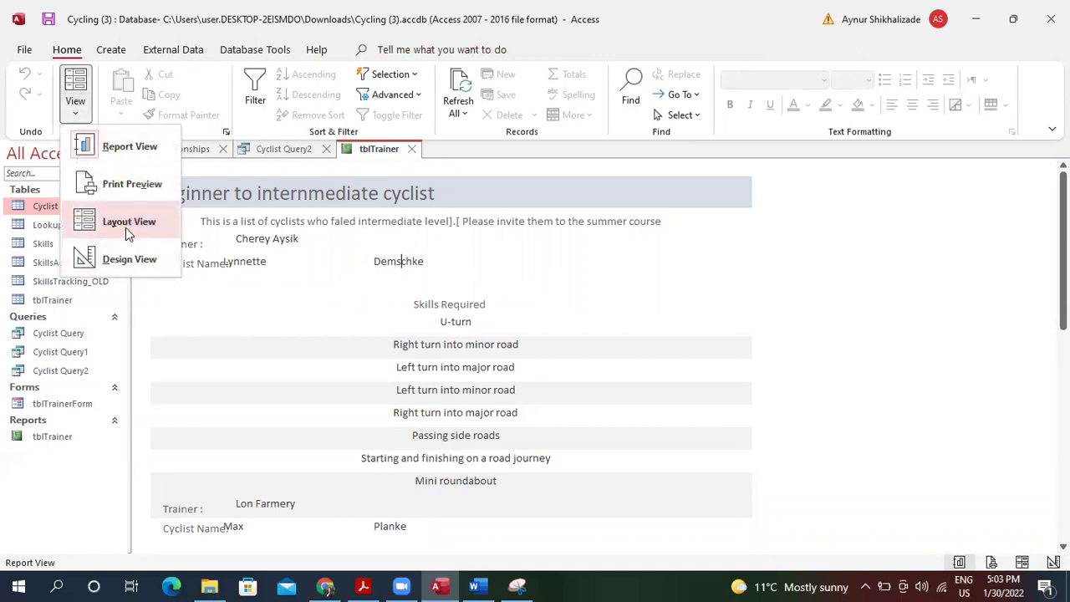
# In Layout View, narrow the first-name field and widen the Cyclist Name: label.
pyautogui.click(127, 225)
pyautogui.click(242, 266)
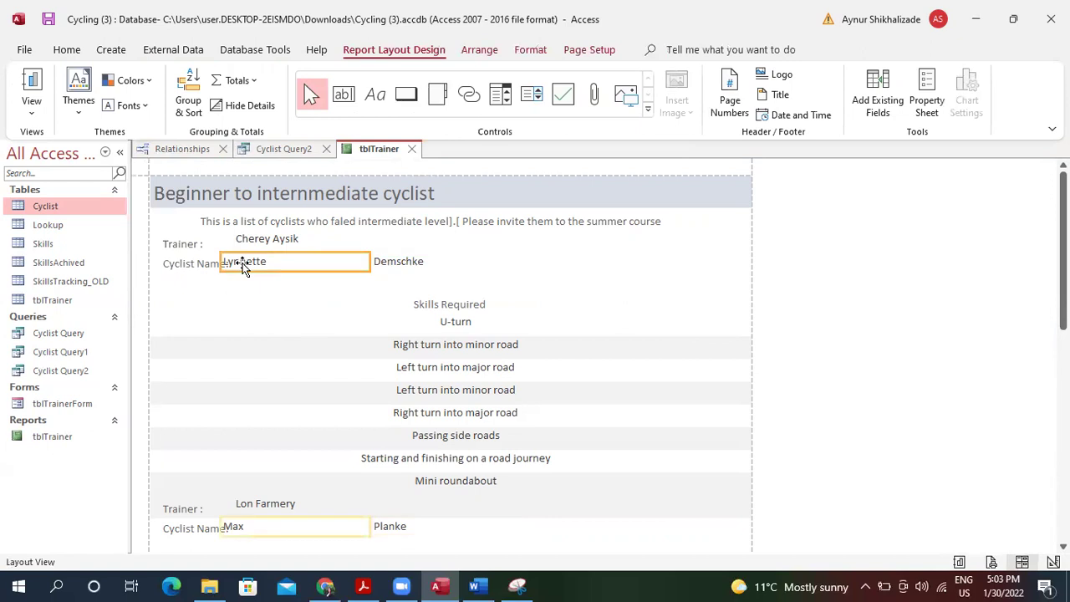
pyautogui.moveTo(220, 259); pyautogui.dragTo(299, 268)
pyautogui.click(224, 259)
pyautogui.moveTo(234, 260)
pyautogui.mouseDown()
pyautogui.moveTo(276, 261)
pyautogui.moveTo(231, 260)
pyautogui.mouseUp()
# Nudge the first- and last-name fields left beside the label and narrow the last-name field.
pyautogui.click(315, 256)
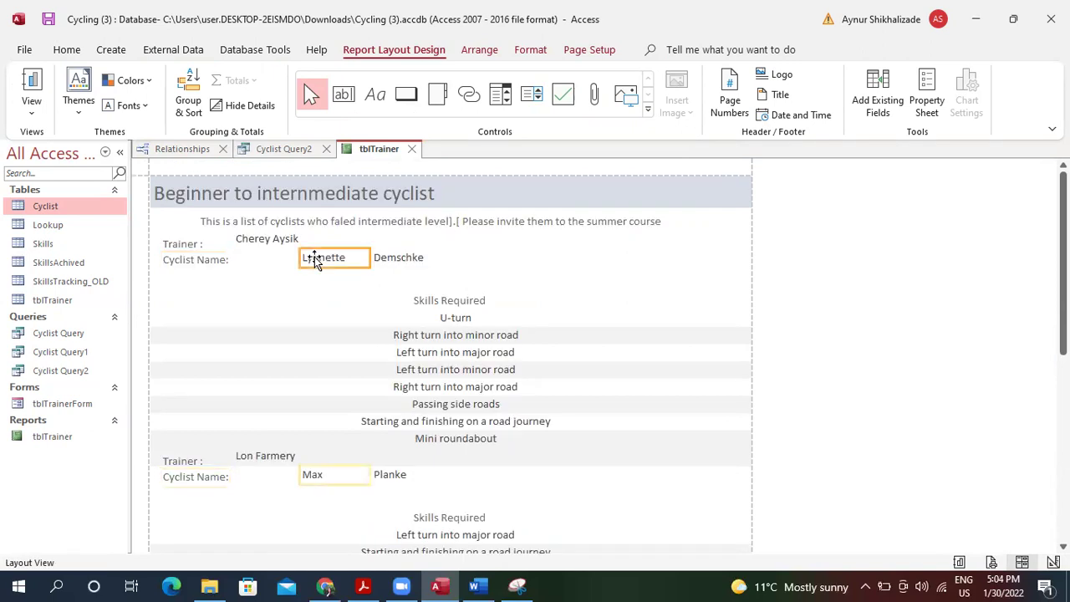
pyautogui.keyDown('shift'); pyautogui.click(397, 255); pyautogui.keyUp('shift')
pyautogui.press('Left')
pyautogui.press('Left')
pyautogui.press('Left')
pyautogui.press('Left')
pyautogui.press('Left')
pyautogui.press('Left')
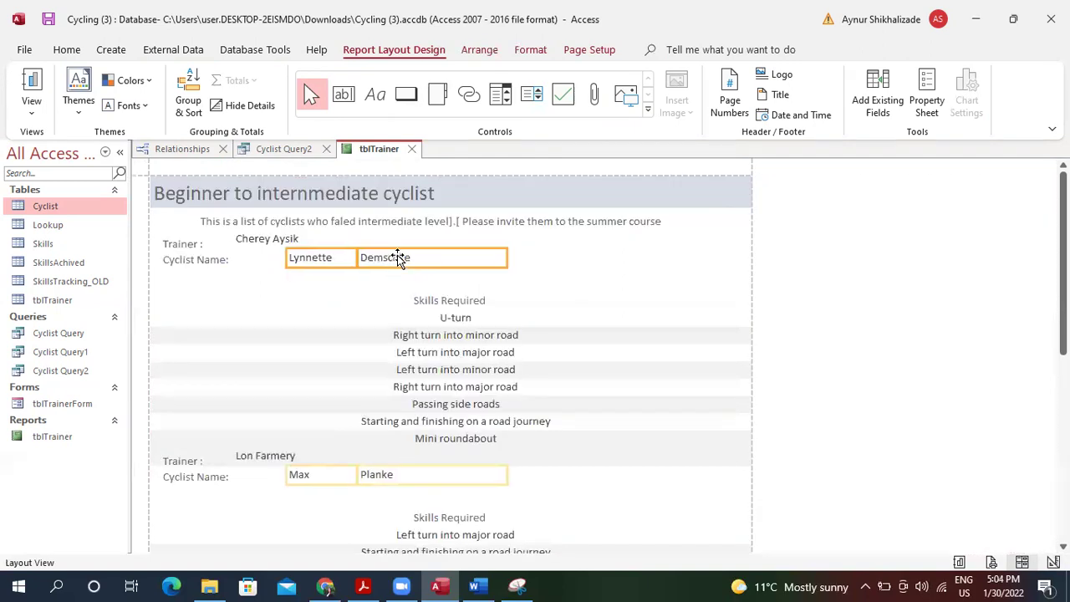
pyautogui.press('Left')
pyautogui.press('Left')
pyautogui.press('Left')
pyautogui.press('Left')
pyautogui.press('Left')
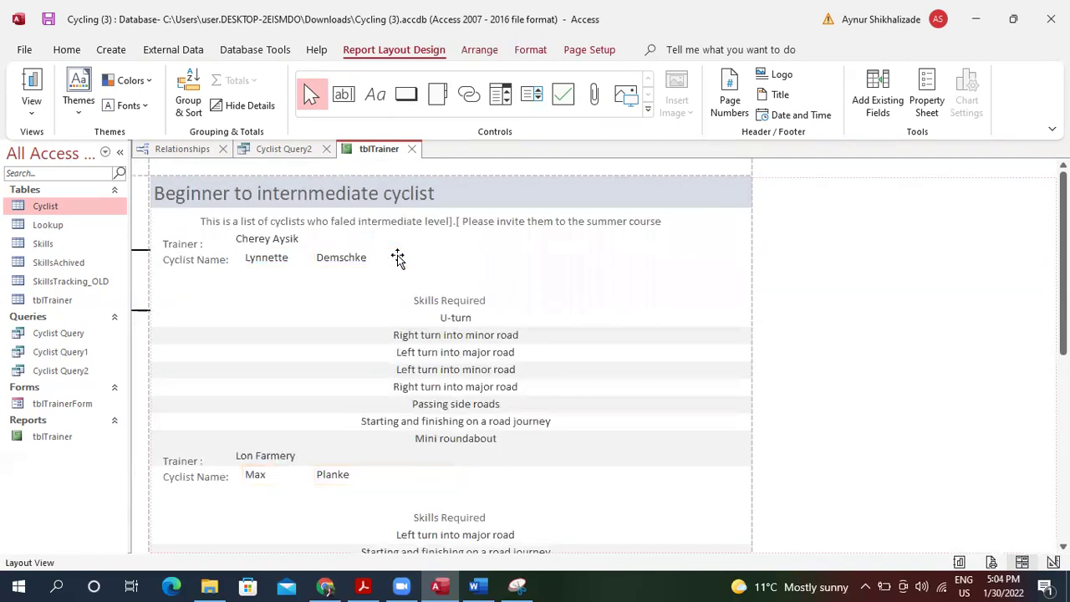
pyautogui.click(322, 263)
pyautogui.moveTo(376, 265)
pyautogui.mouseDown()
pyautogui.moveTo(454, 265)
pyautogui.moveTo(359, 256)
pyautogui.moveTo(368, 258)
pyautogui.mouseUp()
# Check the trainer, cyclist and skills controls, then place the cursor before 'Please' in the description.
pyautogui.click(264, 242)
pyautogui.click(328, 256)
pyautogui.click(385, 299)
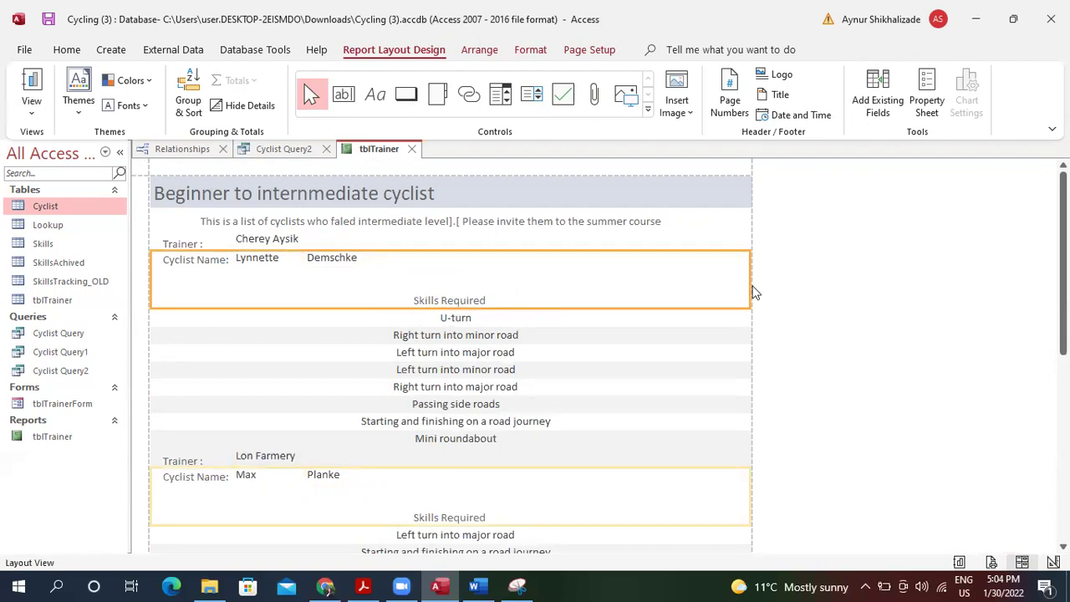
pyautogui.click(474, 368)
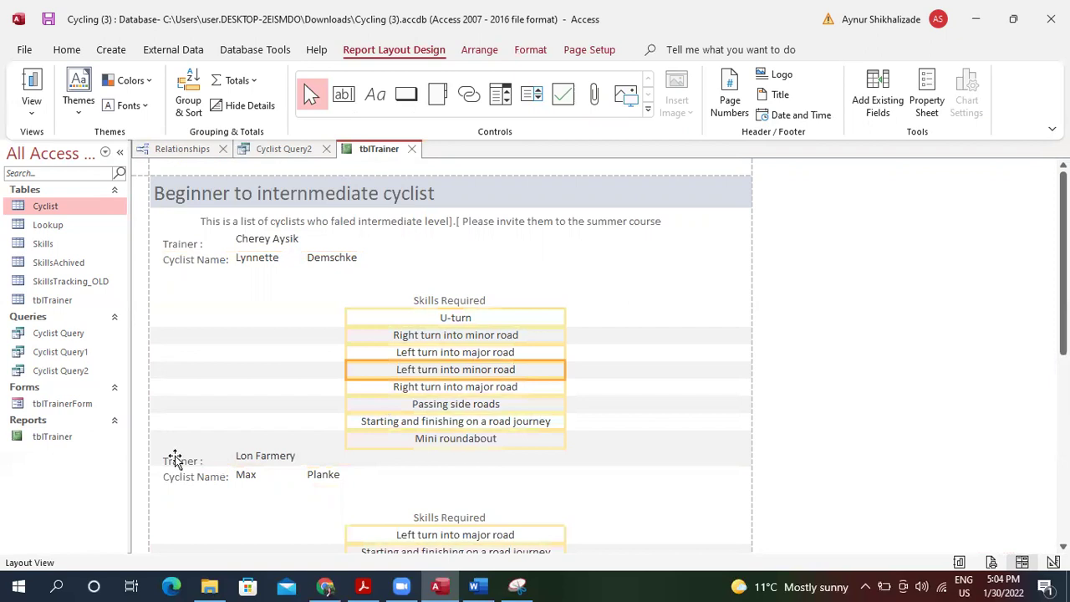
pyautogui.click(264, 241)
pyautogui.click(306, 222)
pyautogui.click(466, 223)
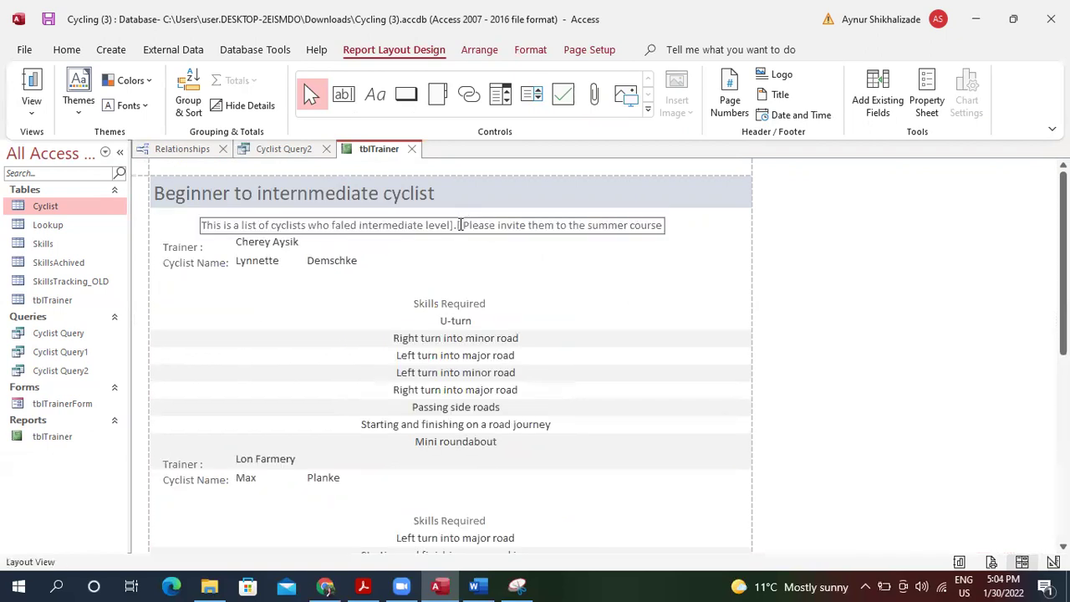
# Replace the stray brackets before 'Please' with a full stop in the description.
pyautogui.press('BackSpace')
pyautogui.press('BackSpace')
pyautogui.press('BackSpace')
pyautogui.press('BackSpace')
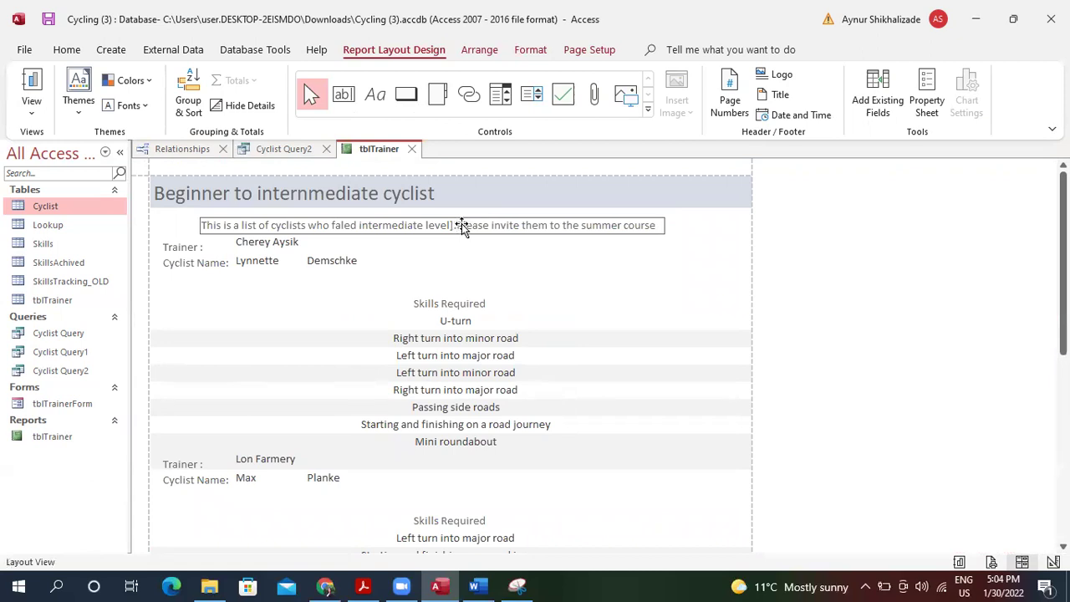
pyautogui.write('.')
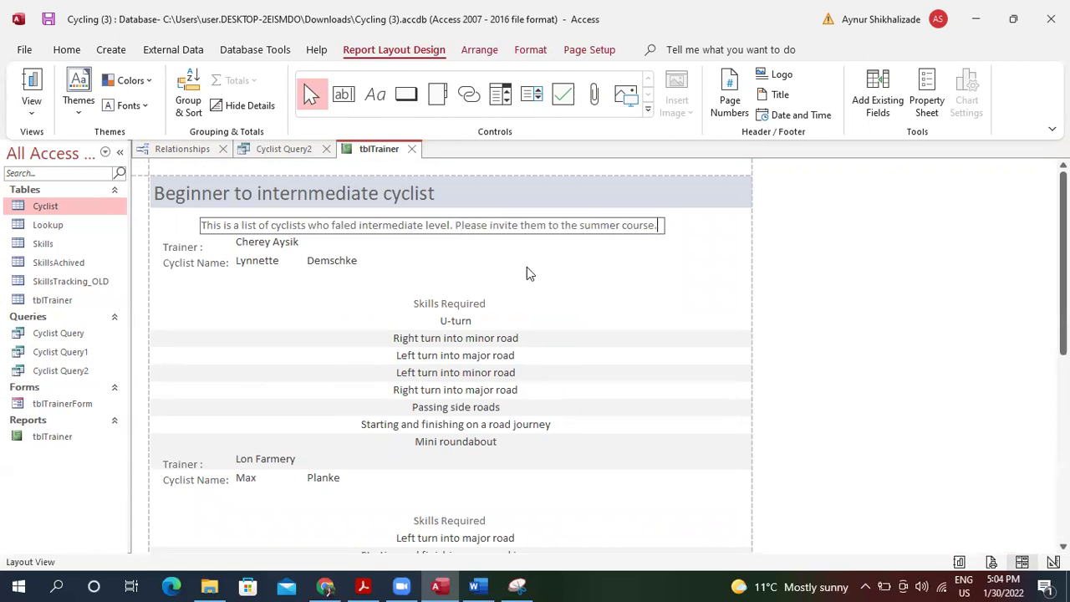
pyautogui.click(323, 246)
# Nudge the report title right so it is centred across the header.
pyautogui.click(314, 196)
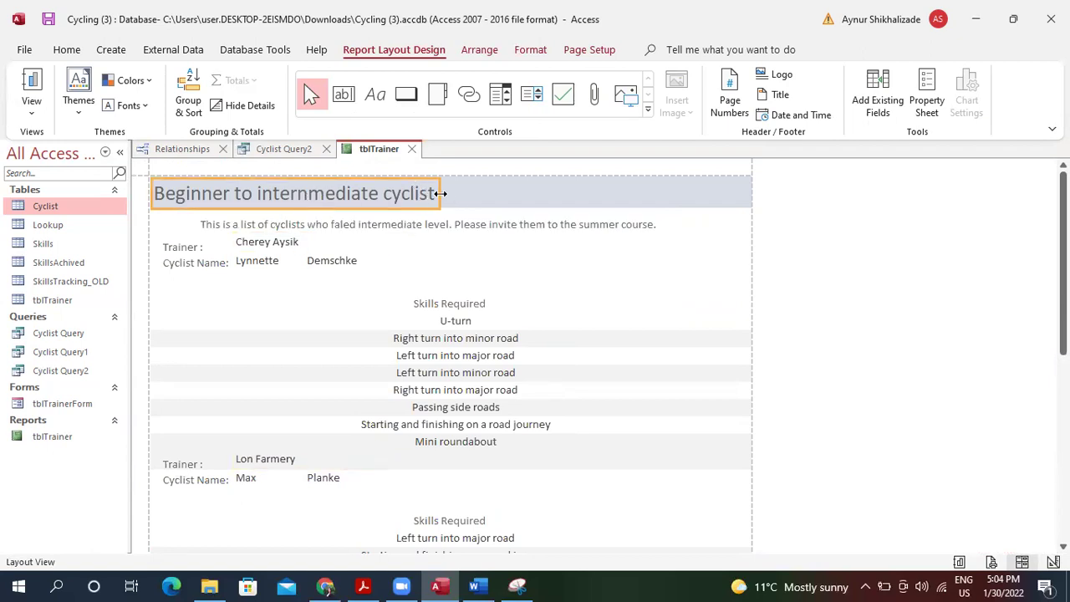
pyautogui.press('Right')
pyautogui.press('Right')
pyautogui.press('Right')
pyautogui.press('Right')
pyautogui.press('Right')
pyautogui.press('Right')
pyautogui.press('Right')
pyautogui.press('Right')
pyautogui.press('Right')
pyautogui.press('Right')
pyautogui.press('Right')
pyautogui.press('Right')
pyautogui.press('Right')
pyautogui.press('Right')
pyautogui.press('Right')
pyautogui.press('Right')
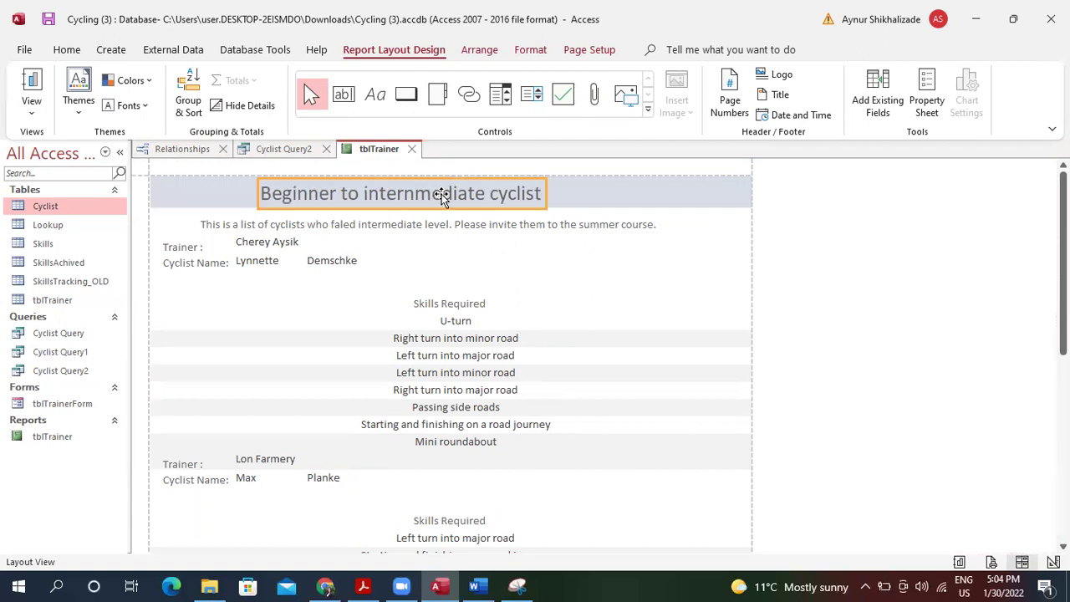
pyautogui.click(443, 194)
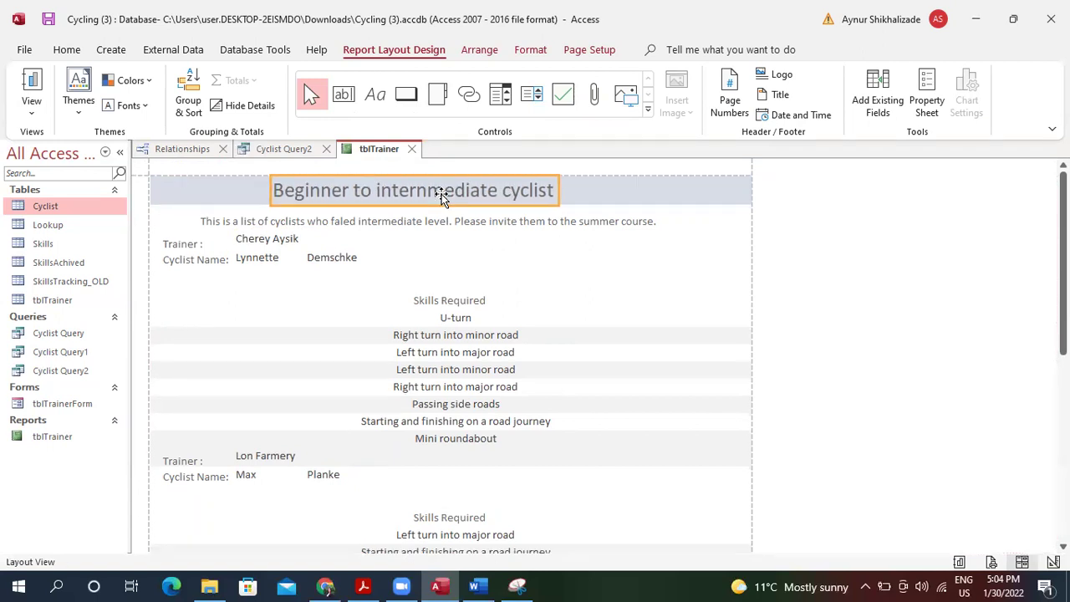
pyautogui.click(420, 305)
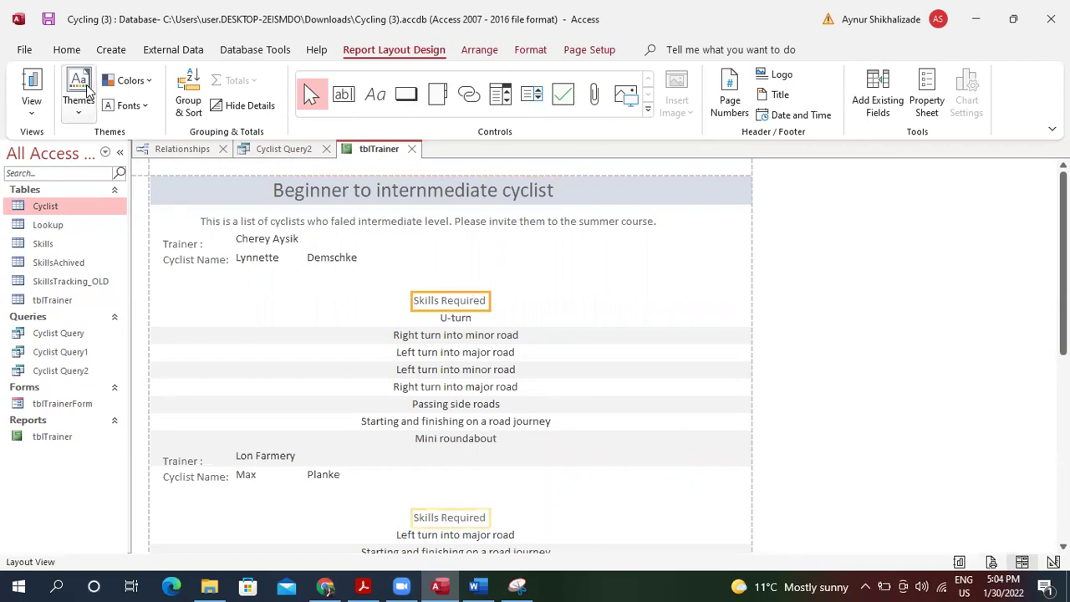
# Make the Skills Required headings bold italic 14 pt and widen them across the page.
pyautogui.click(67, 50)
pyautogui.click(731, 105)
pyautogui.click(752, 104)
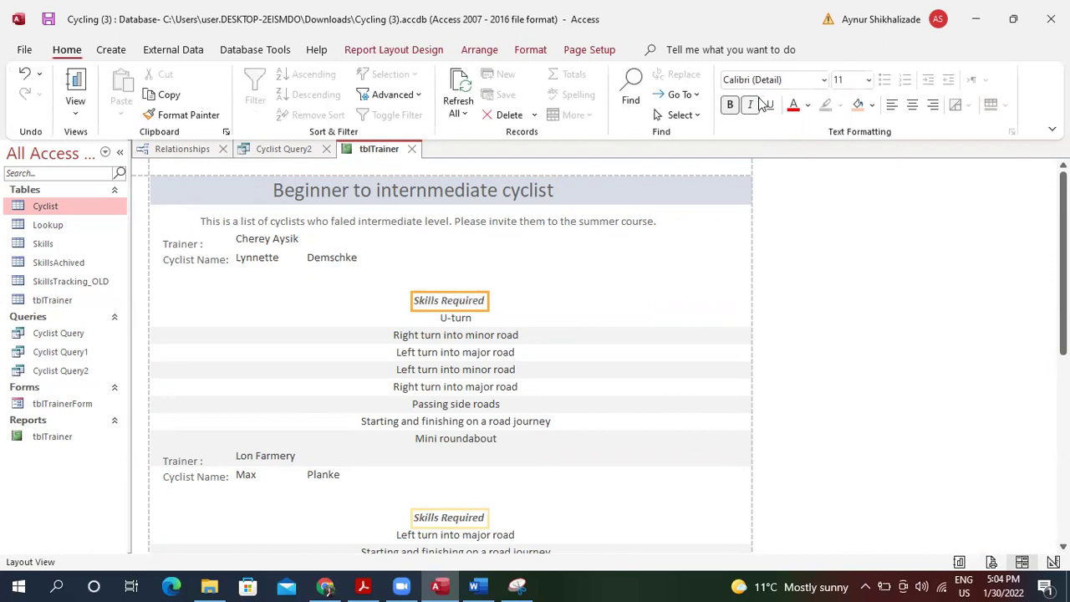
pyautogui.click(869, 80)
pyautogui.click(851, 198)
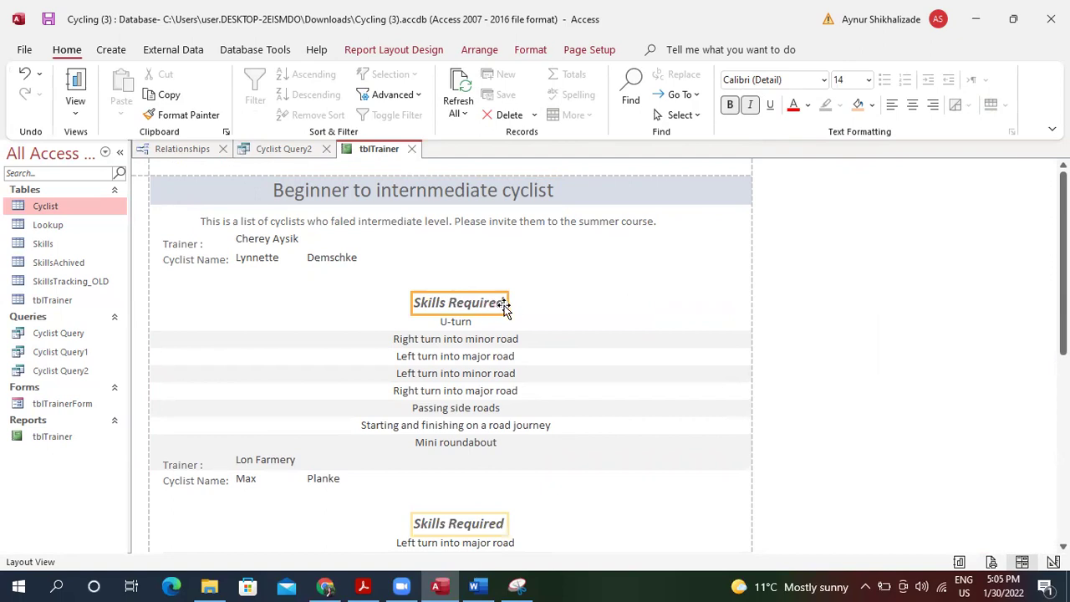
pyautogui.moveTo(418, 304); pyautogui.dragTo(153, 299)
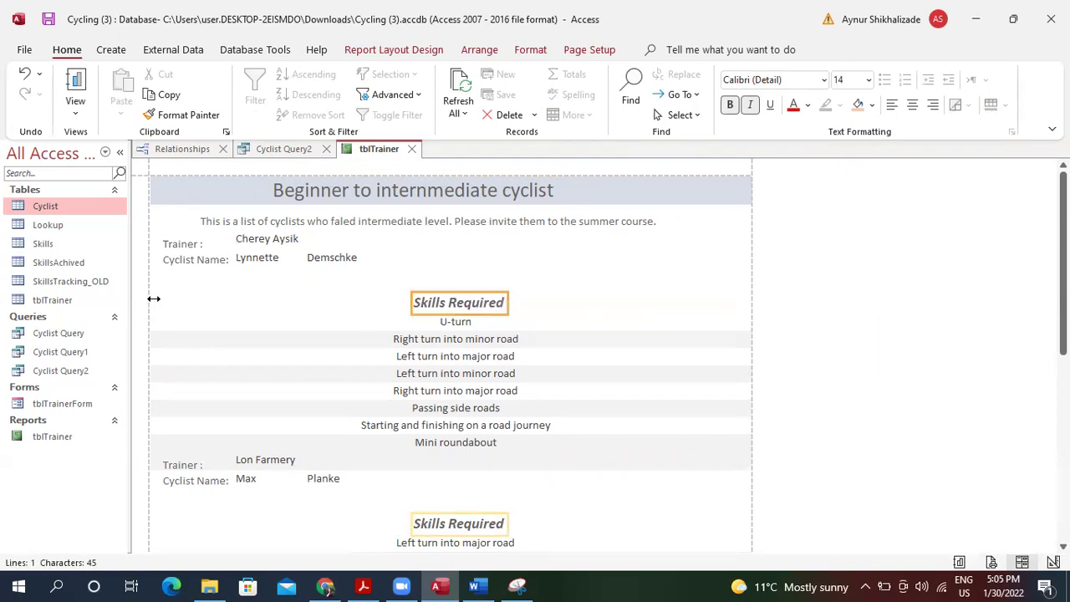
pyautogui.moveTo(508, 301); pyautogui.dragTo(747, 305)
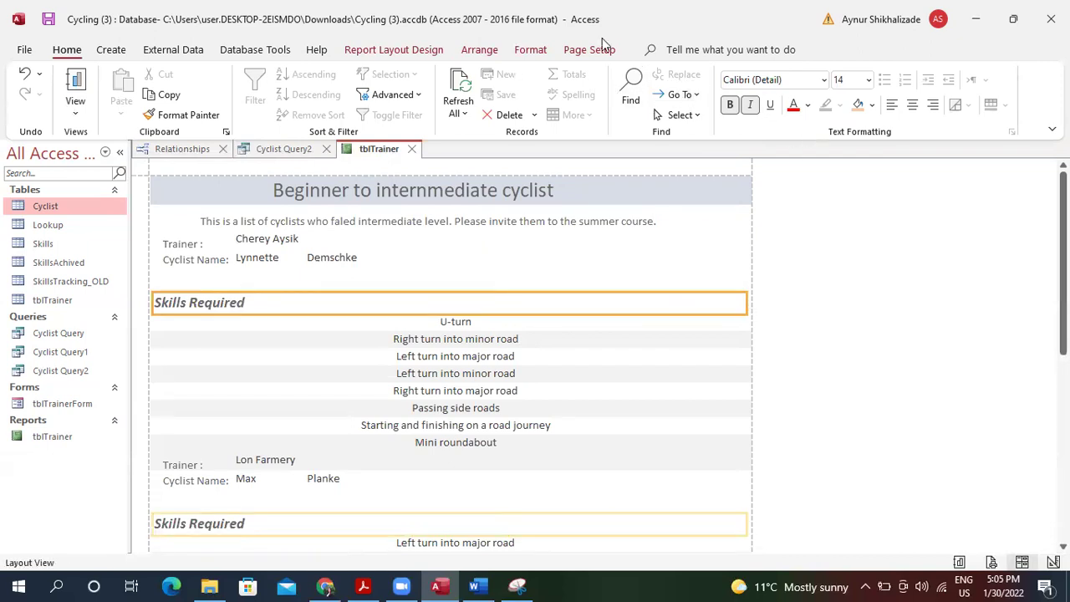
# Give the Skills Required headings a dark shape outline and centre their text.
pyautogui.click(530, 50)
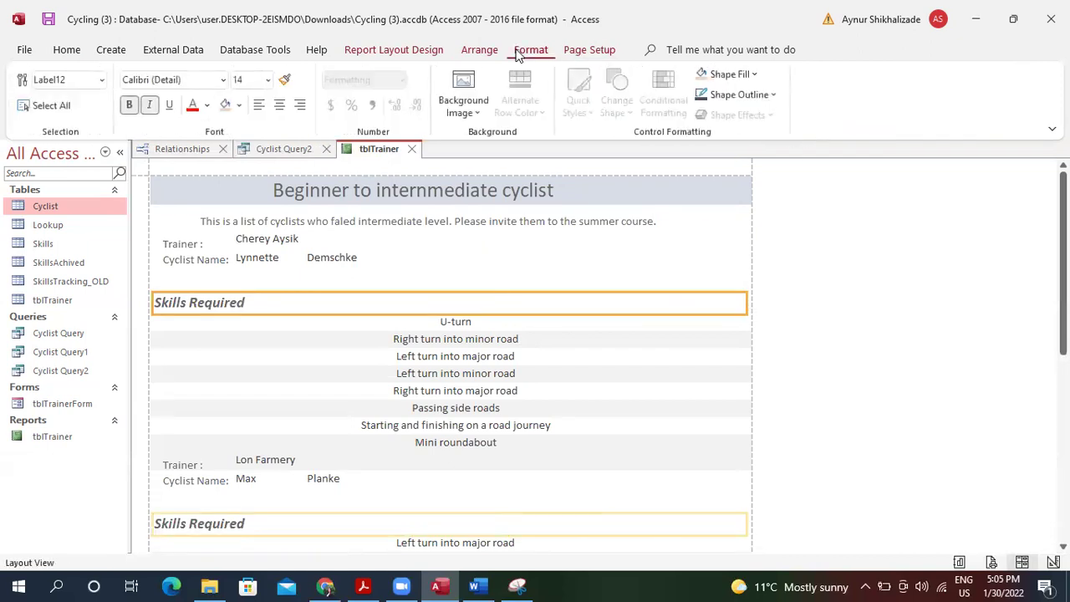
pyautogui.click(734, 94)
pyautogui.click(713, 119)
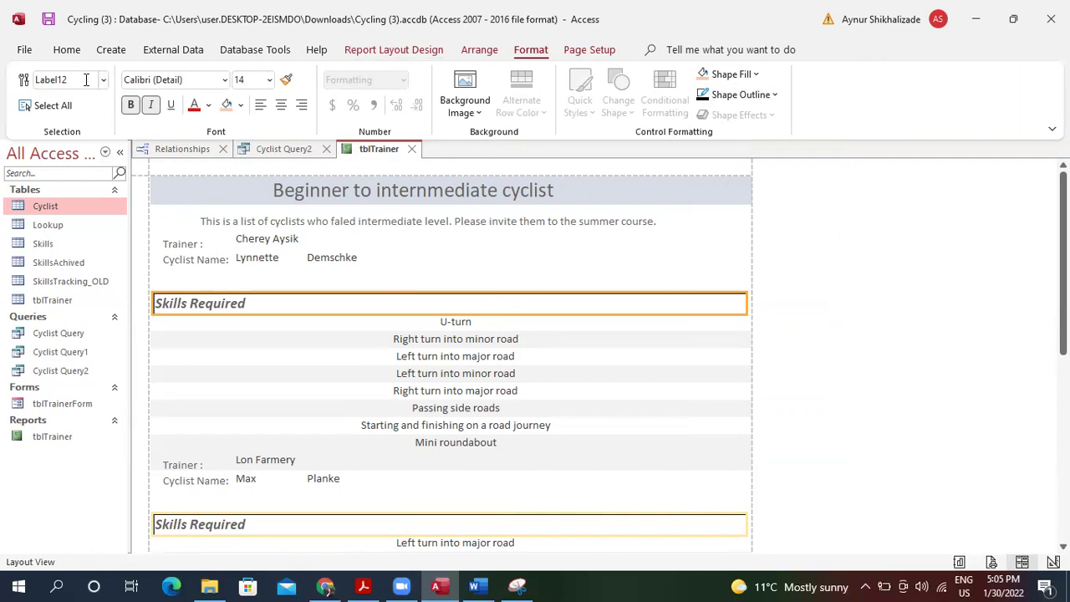
pyautogui.click(66, 52)
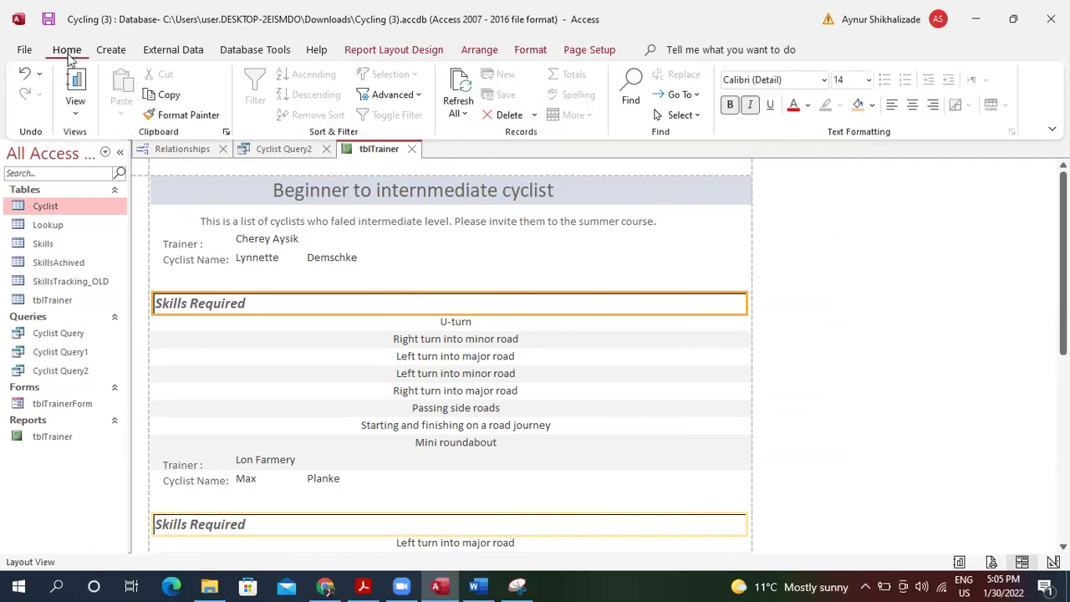
pyautogui.click(912, 105)
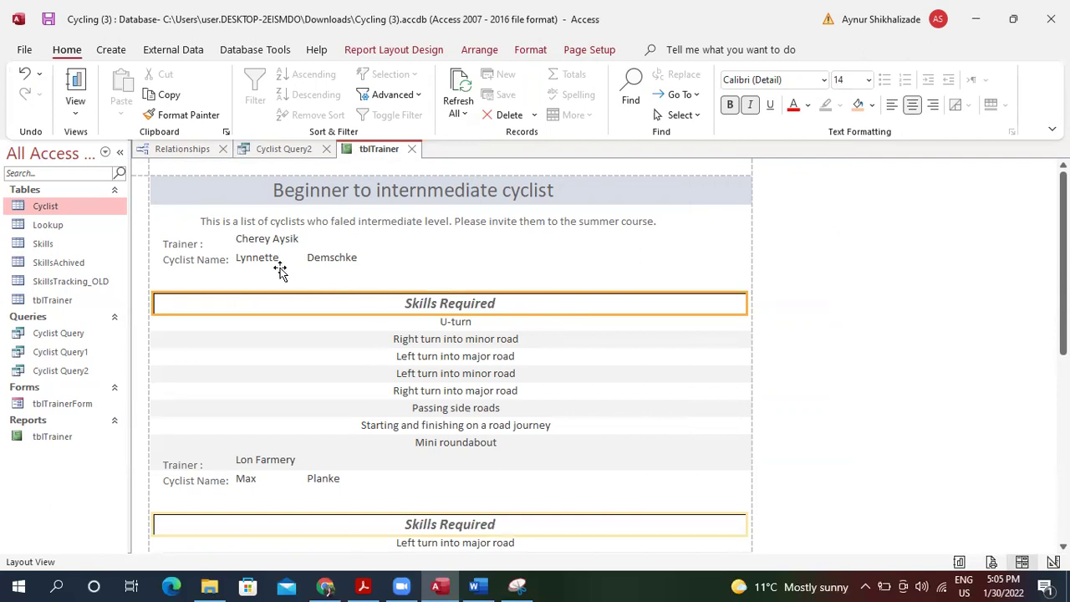
# Make the Cyclist Name: labels bold 14 pt and shift the name fields clear of them.
pyautogui.click(251, 258)
pyautogui.click(209, 260)
pyautogui.click(730, 104)
pyautogui.click(869, 80)
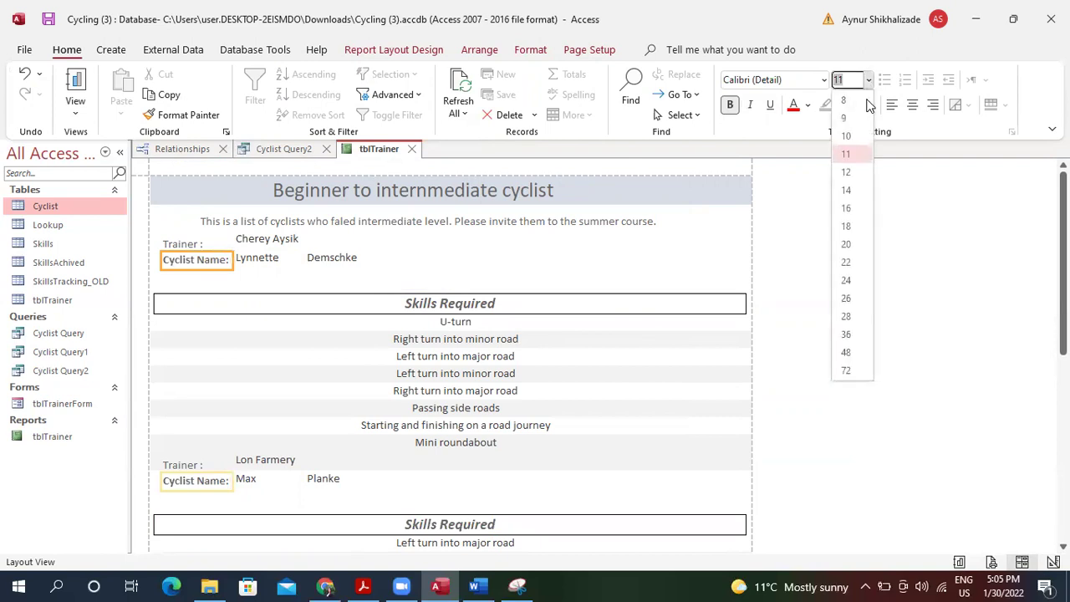
pyautogui.click(861, 192)
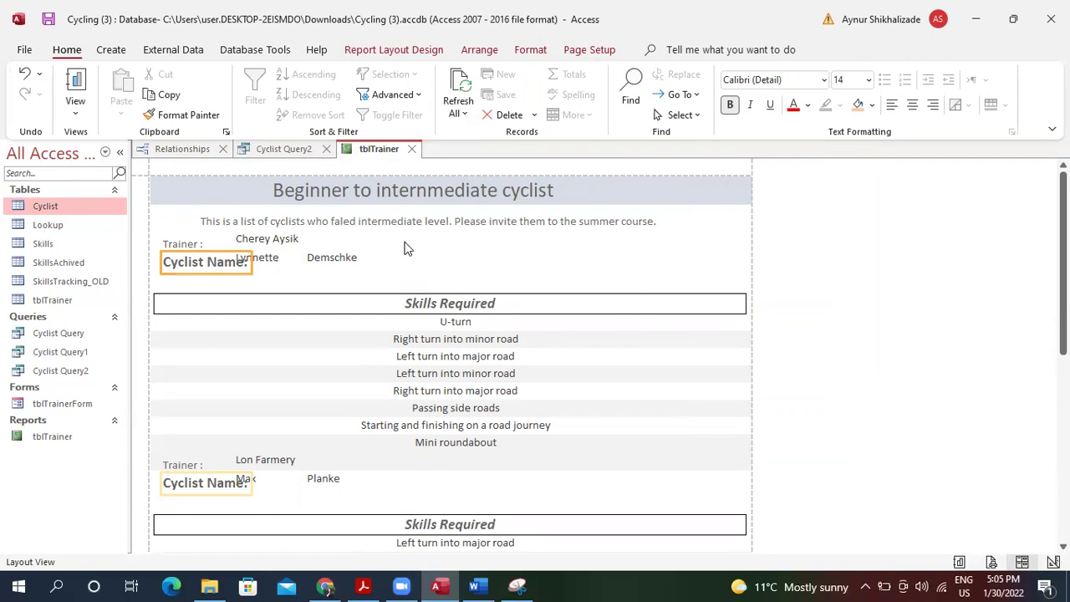
pyautogui.click(280, 264)
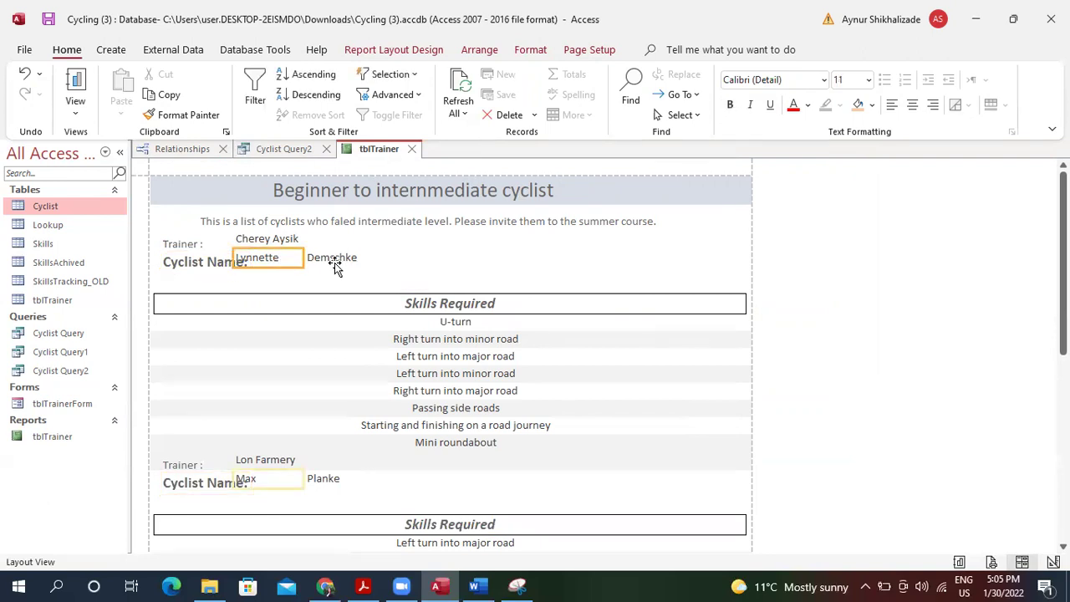
pyautogui.keyDown('ctrl'); pyautogui.click(336, 264); pyautogui.keyUp('ctrl')
pyautogui.click(335, 264)
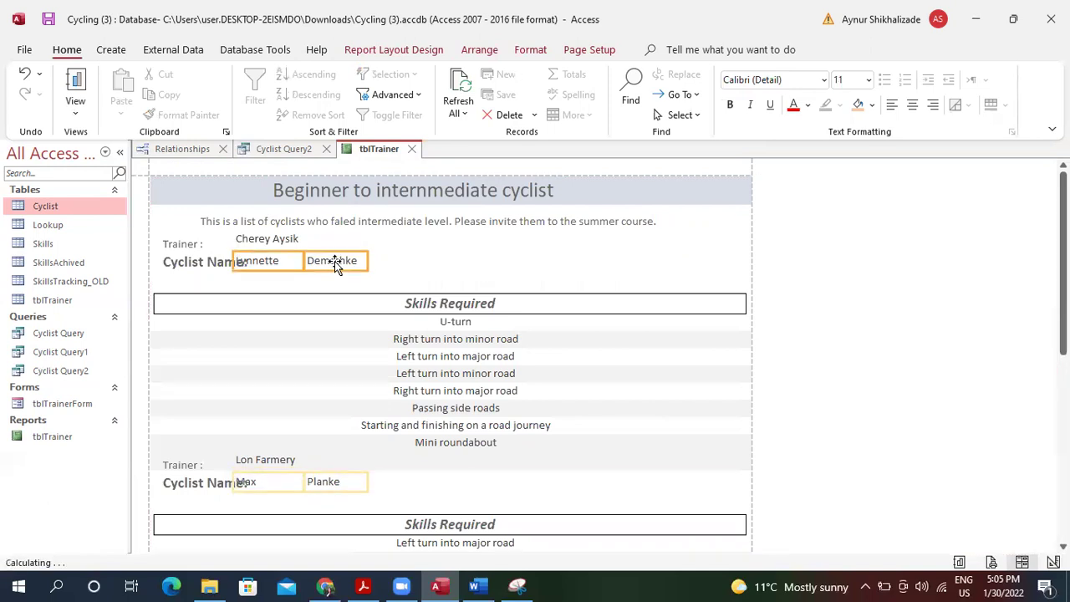
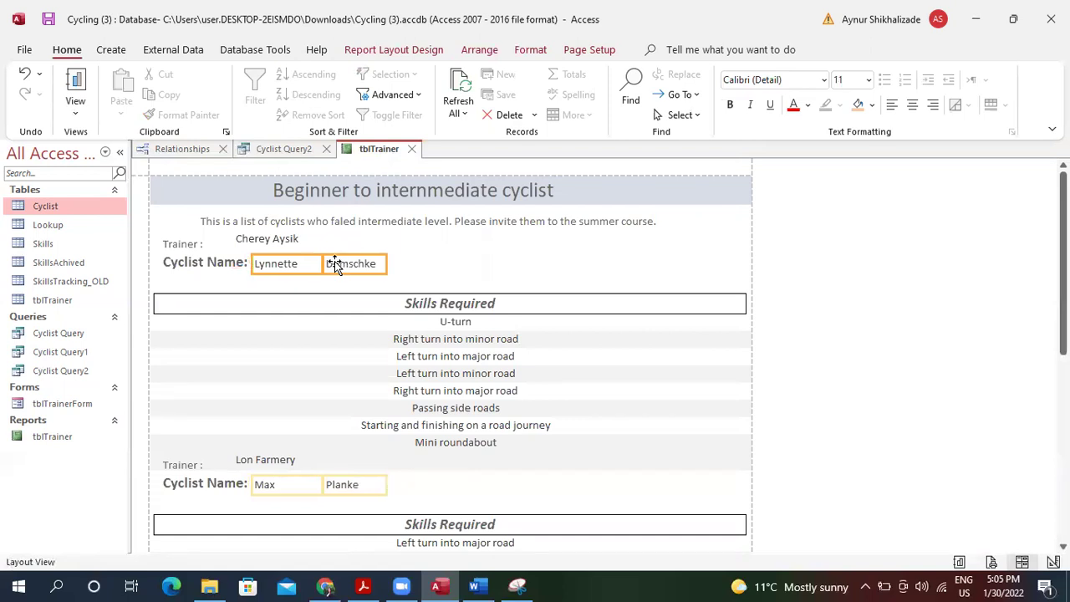
# Drop each trainer's name below the Trainer label and stretch that label across the report.
pyautogui.click(280, 242)
pyautogui.click(193, 246)
pyautogui.click(240, 243)
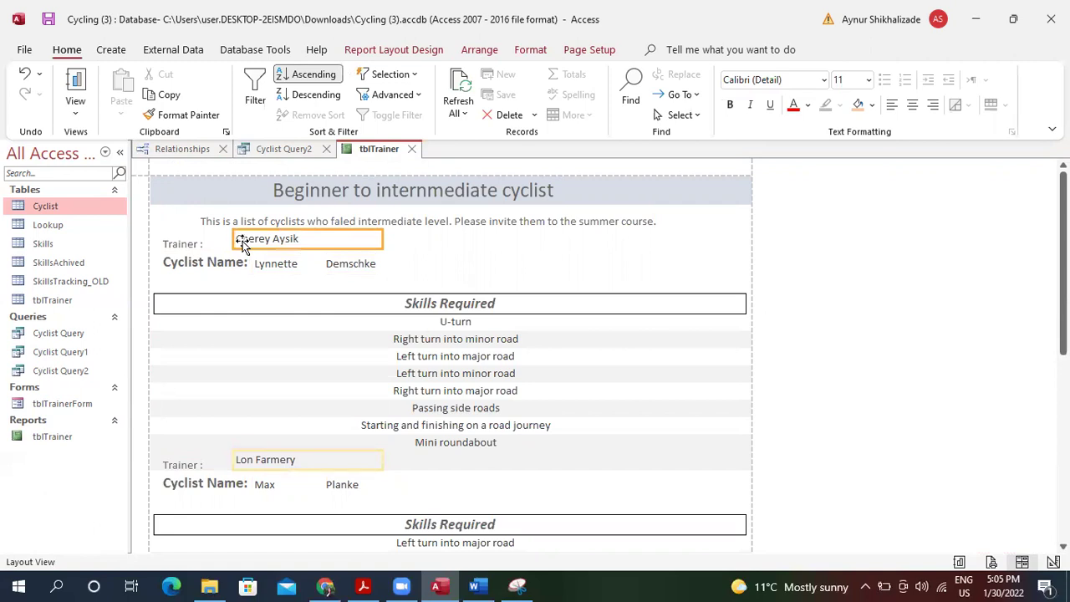
pyautogui.moveTo(333, 239); pyautogui.dragTo(335, 242)
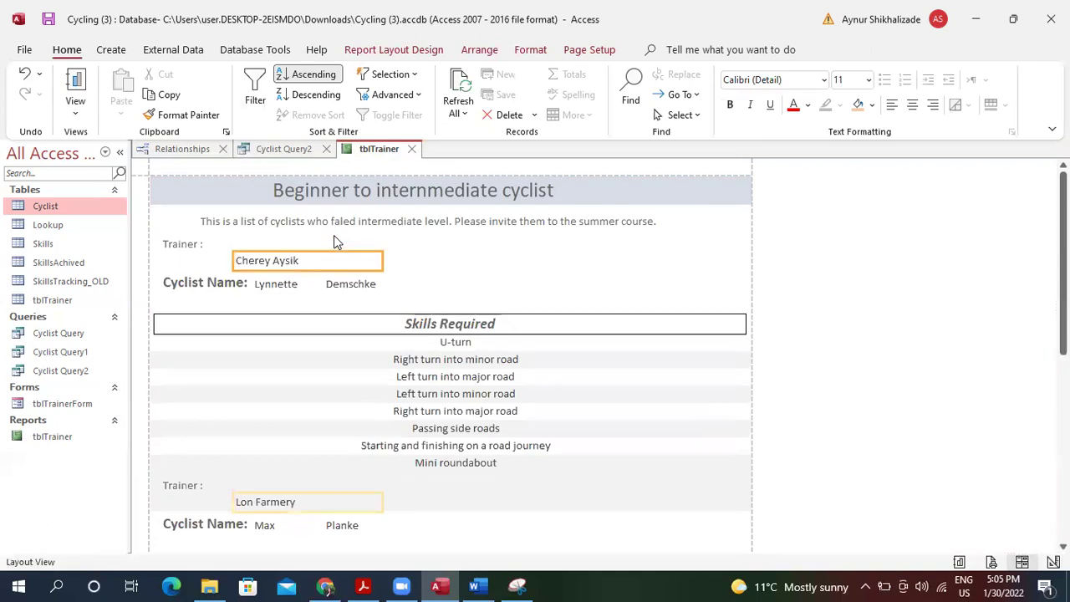
pyautogui.click(172, 245)
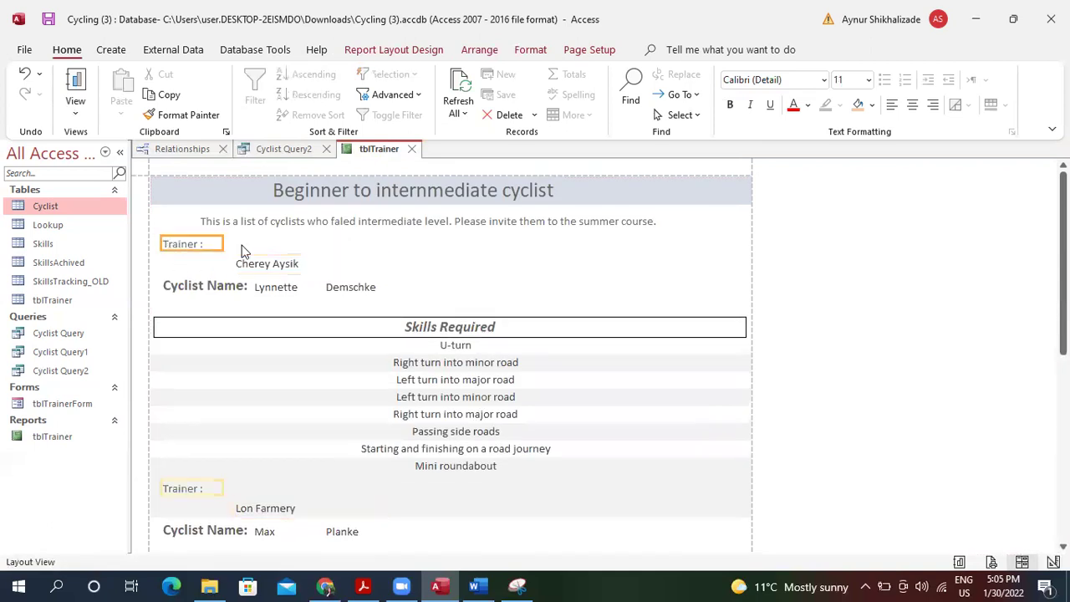
pyautogui.moveTo(224, 245); pyautogui.dragTo(394, 250)
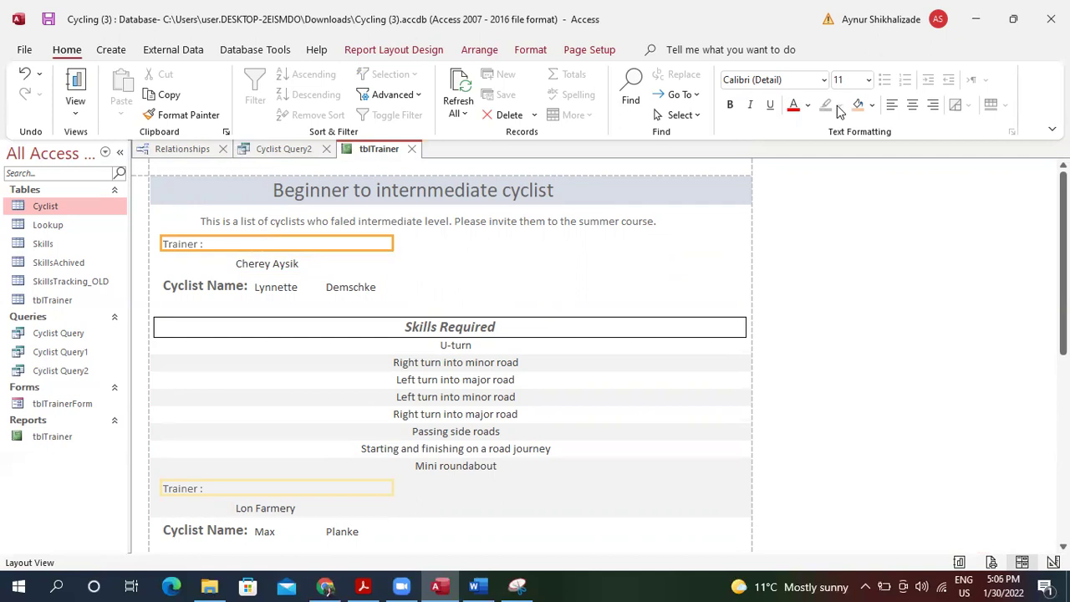
# Give the Trainer labels a light grey background, bold text and font size 14.
pyautogui.click(871, 105)
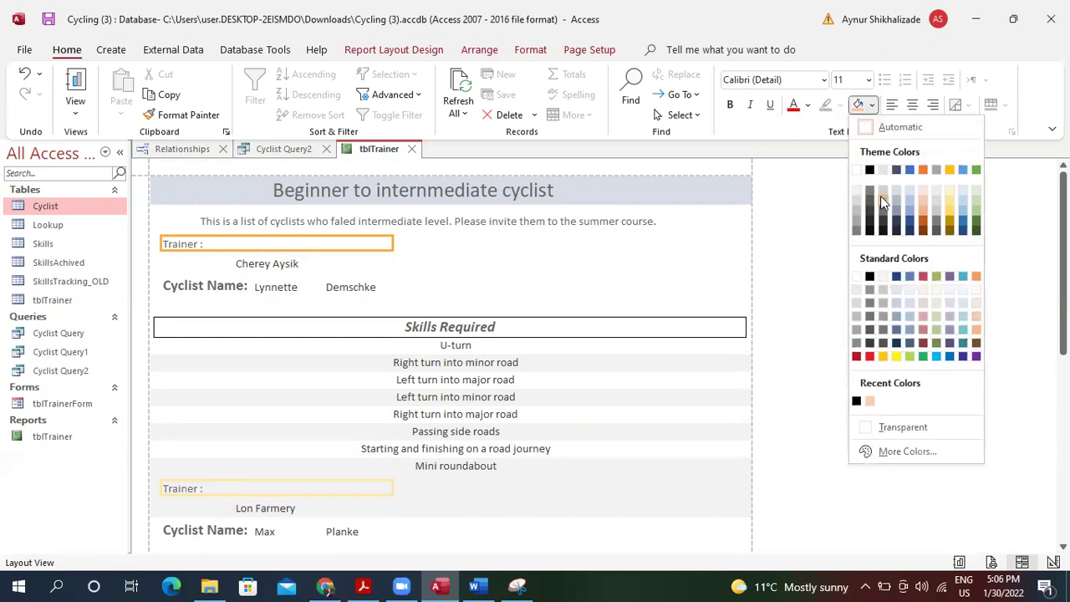
pyautogui.click(883, 193)
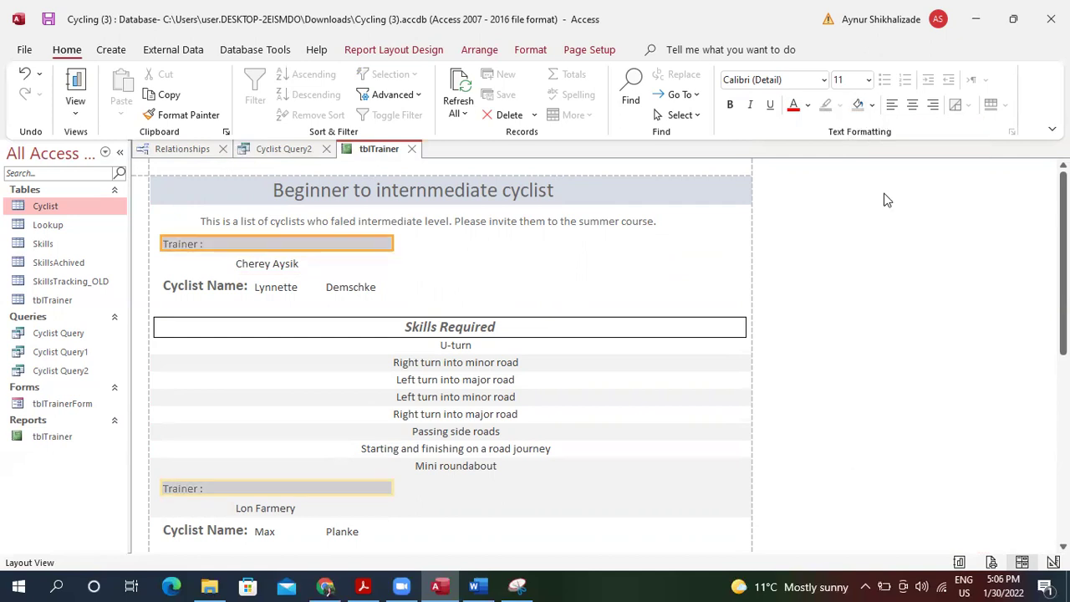
pyautogui.click(730, 104)
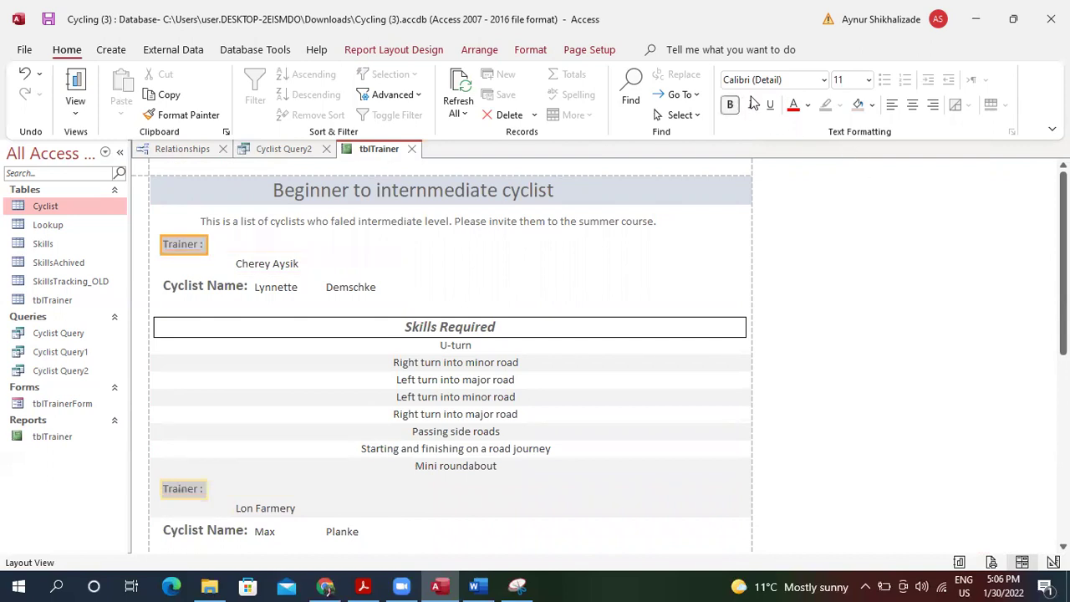
pyautogui.click(869, 80)
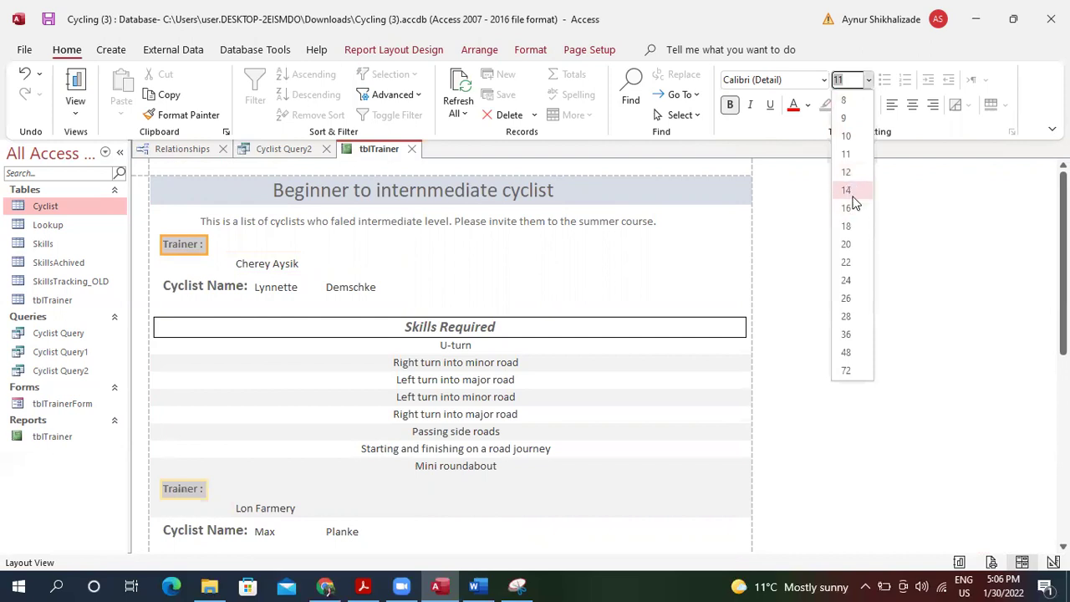
pyautogui.click(854, 197)
# Copy the Trainer label's formatting onto the trainer name textbox with Format Painter.
pyautogui.click(259, 266)
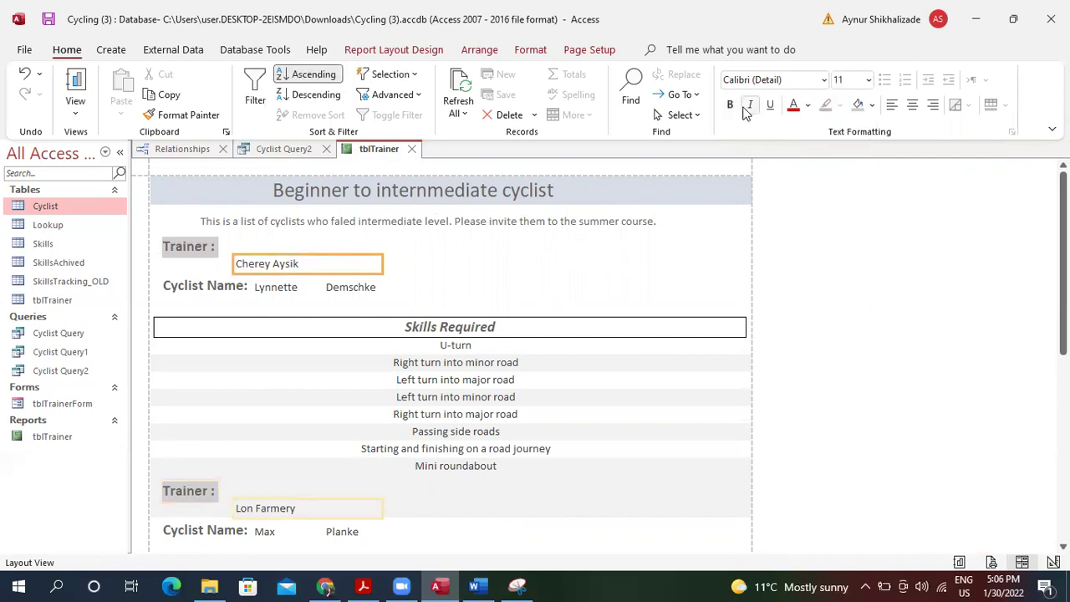
pyautogui.click(195, 243)
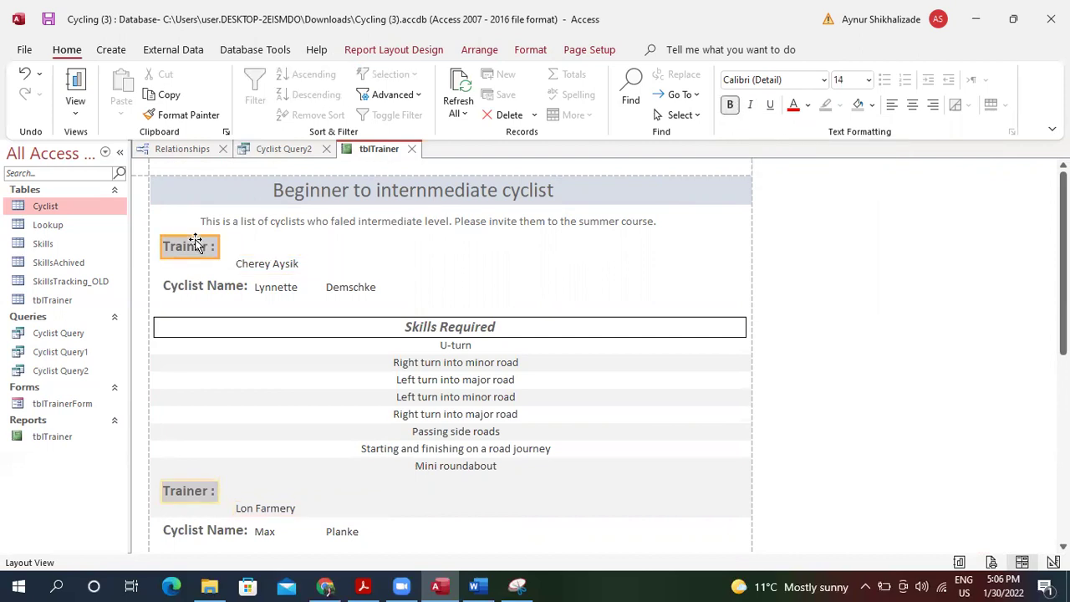
pyautogui.click(186, 115)
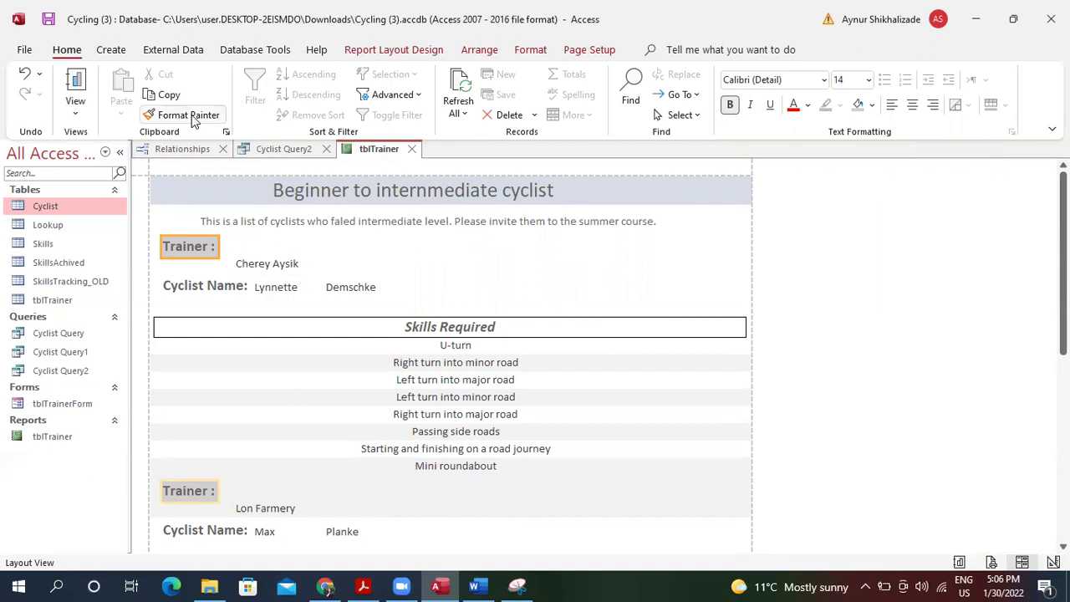
pyautogui.click(287, 264)
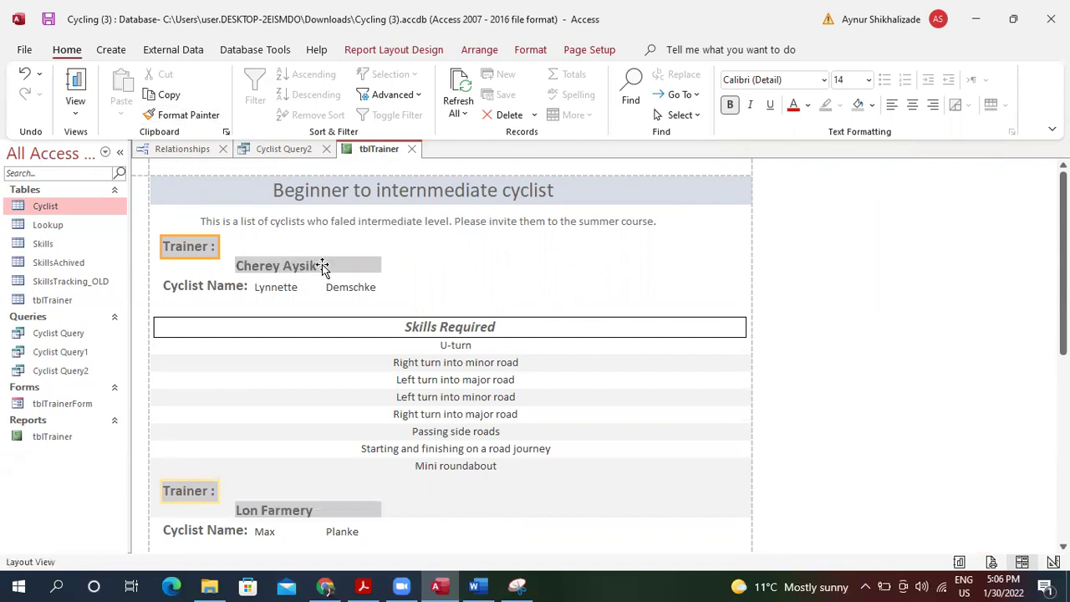
pyautogui.click(318, 267)
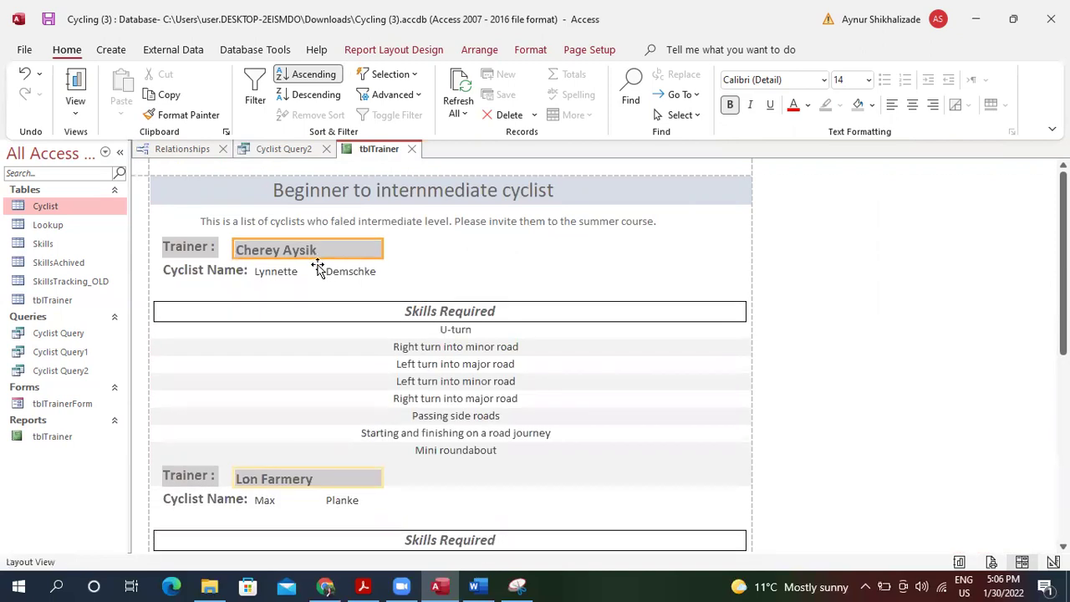
# Stretch the Trainer label across the left half of the row and right-align its text.
pyautogui.press('Right')
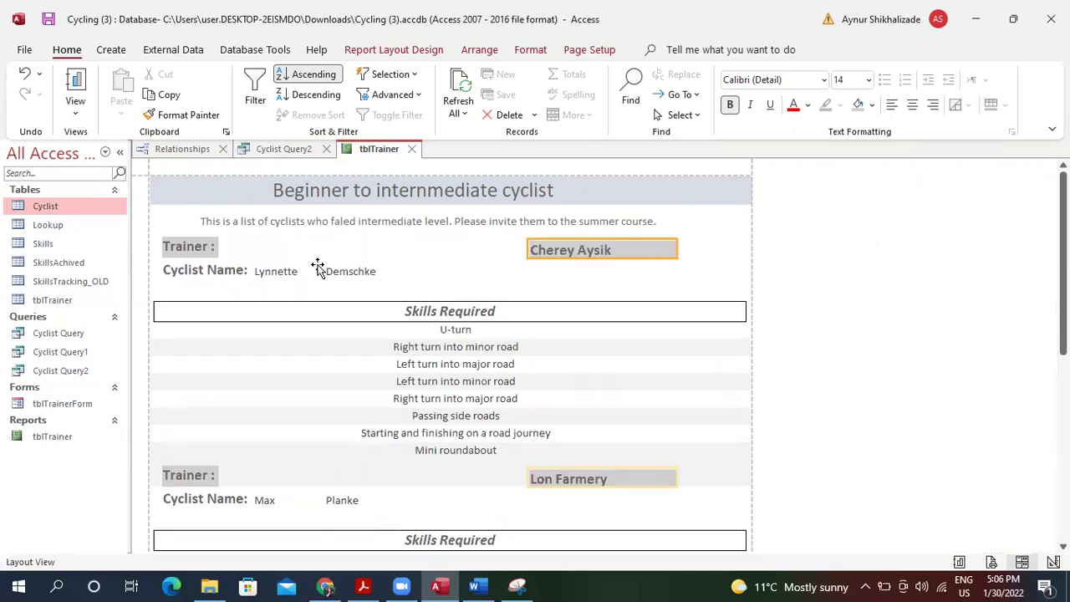
pyautogui.moveTo(170, 251); pyautogui.dragTo(194, 259)
pyautogui.moveTo(260, 246); pyautogui.dragTo(437, 244)
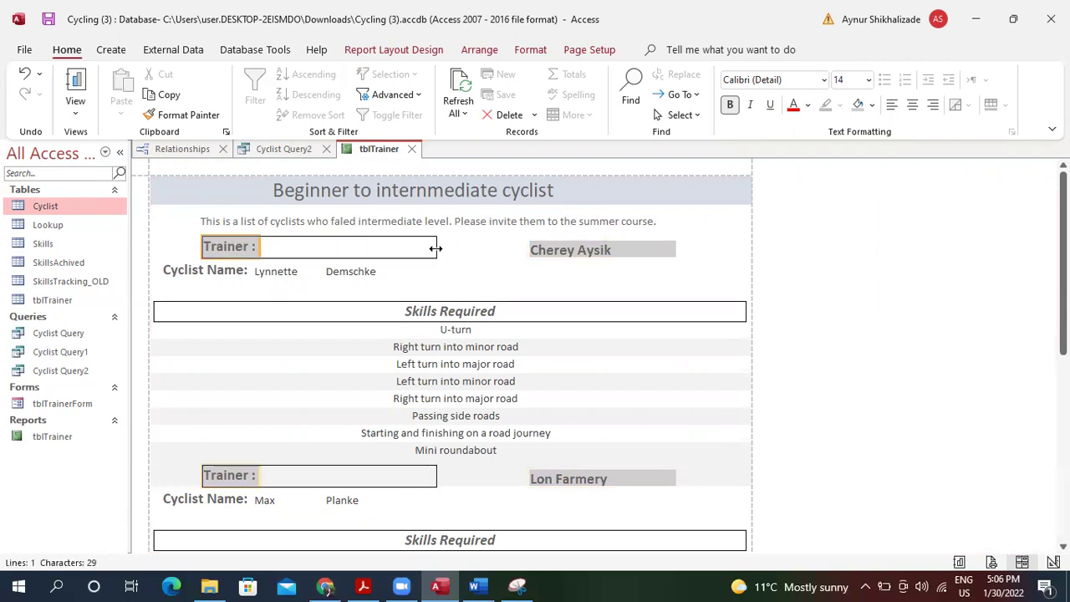
pyautogui.moveTo(199, 246); pyautogui.dragTo(148, 244)
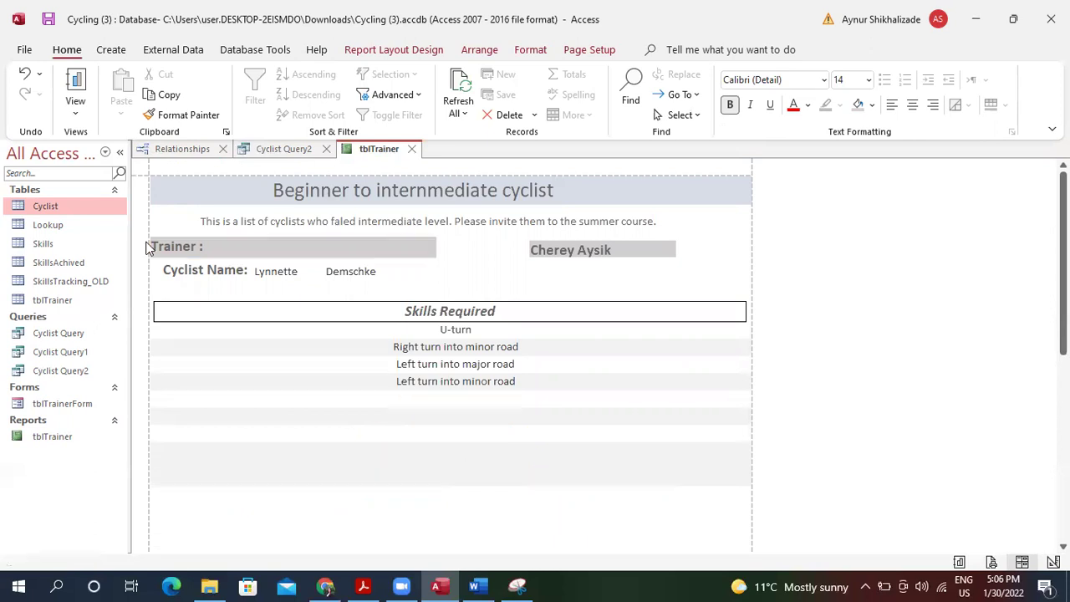
pyautogui.click(913, 107)
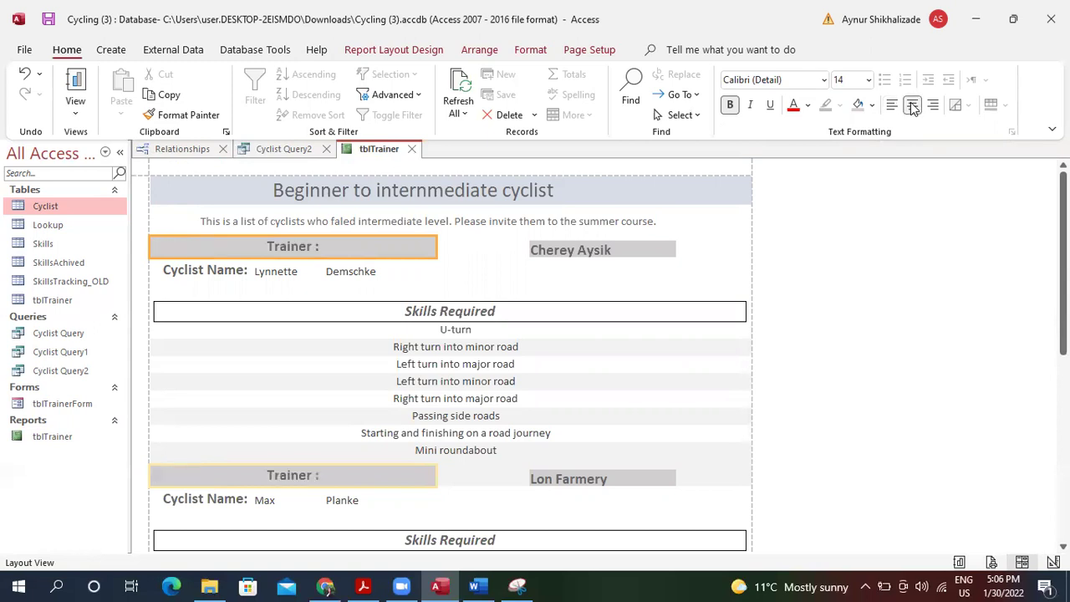
pyautogui.click(933, 107)
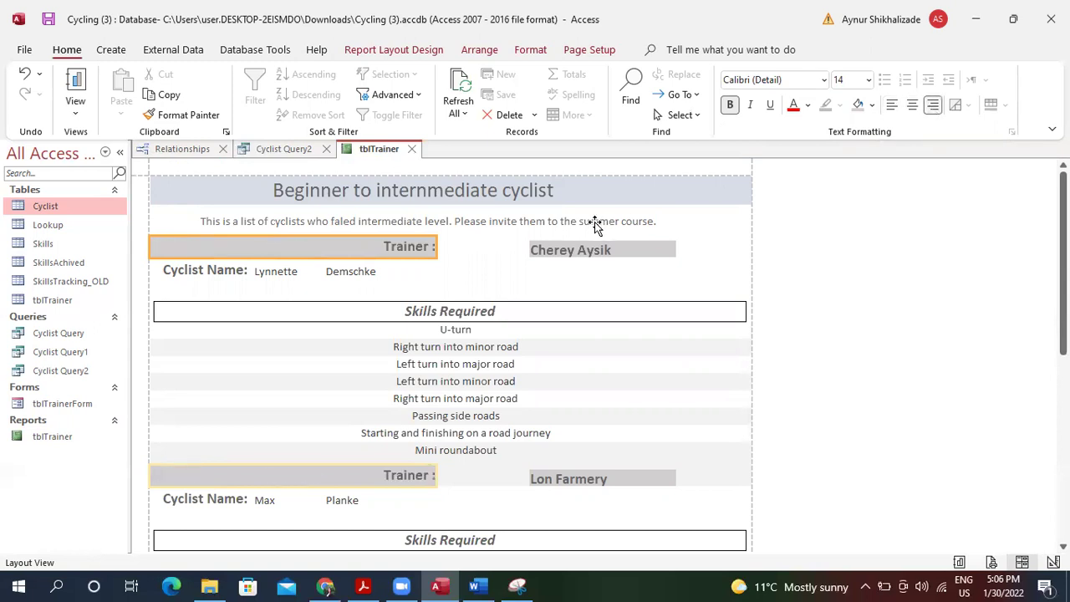
# Resize the trainer name box to fill the rest of the row, keeping the 'Trainer :' colon visible.
pyautogui.click(572, 257)
pyautogui.moveTo(529, 250); pyautogui.dragTo(433, 244)
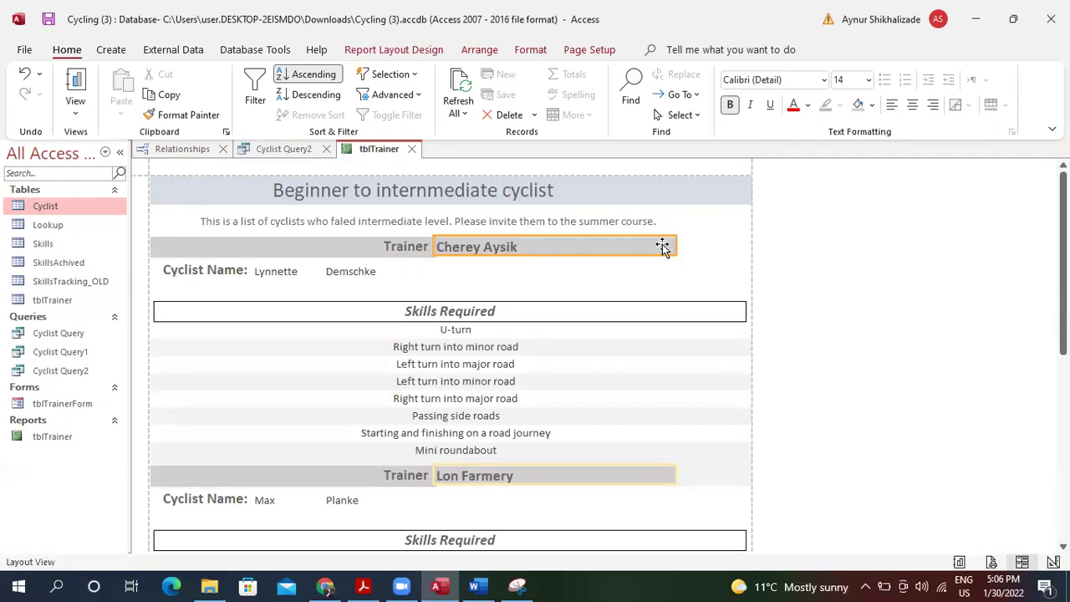
pyautogui.click(618, 255)
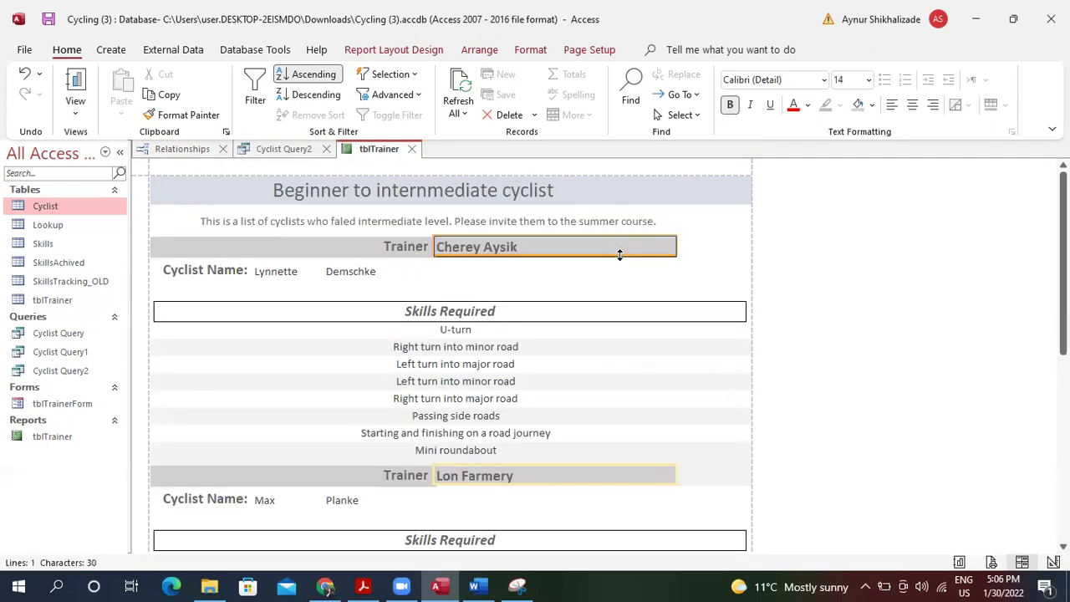
pyautogui.moveTo(620, 256); pyautogui.dragTo(743, 250)
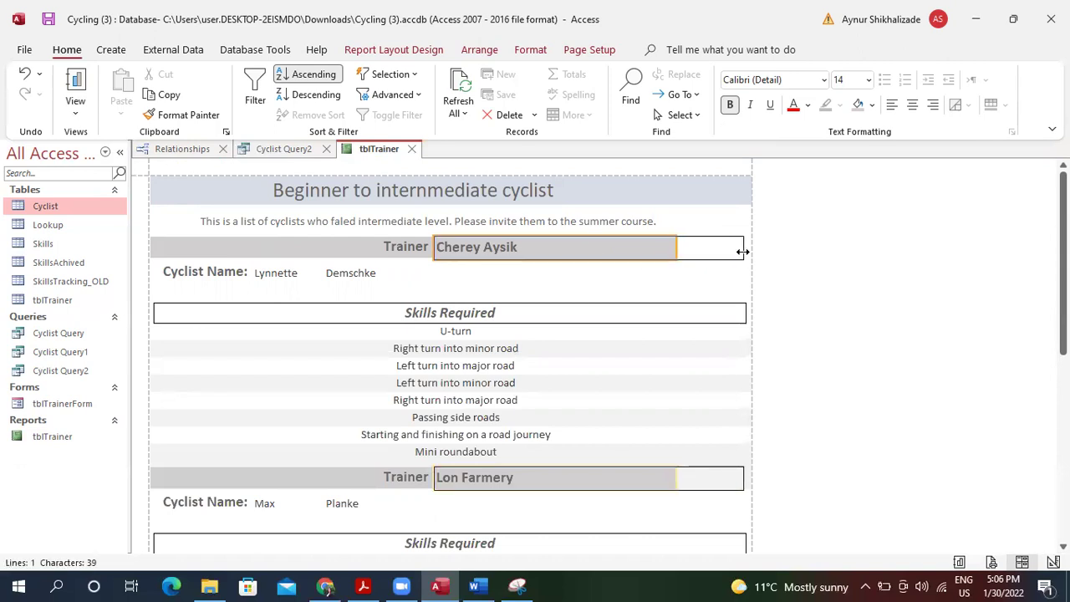
pyautogui.click(466, 291)
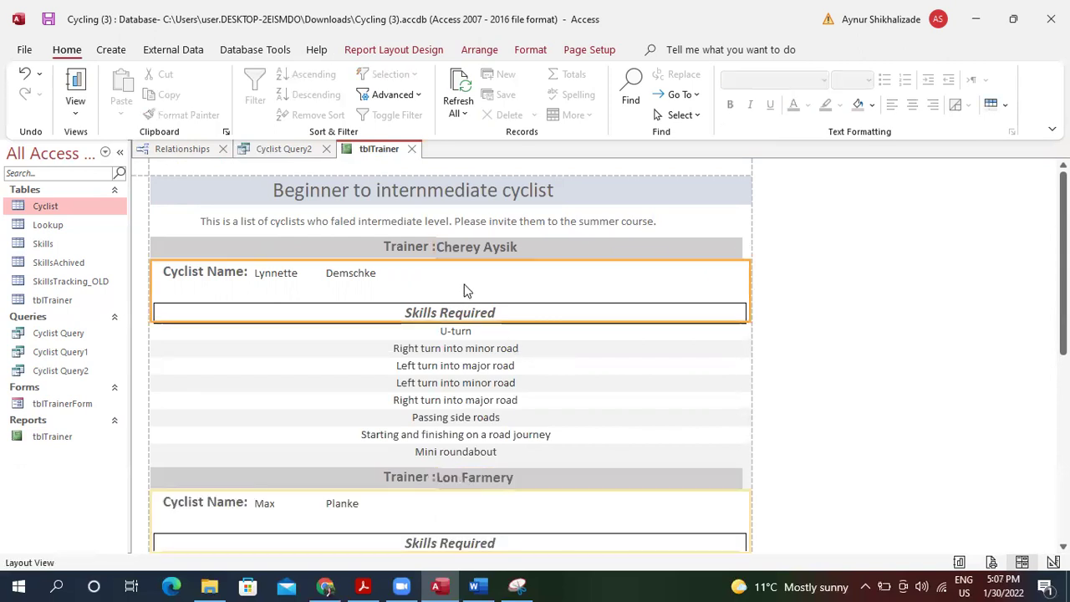
pyautogui.click(468, 250)
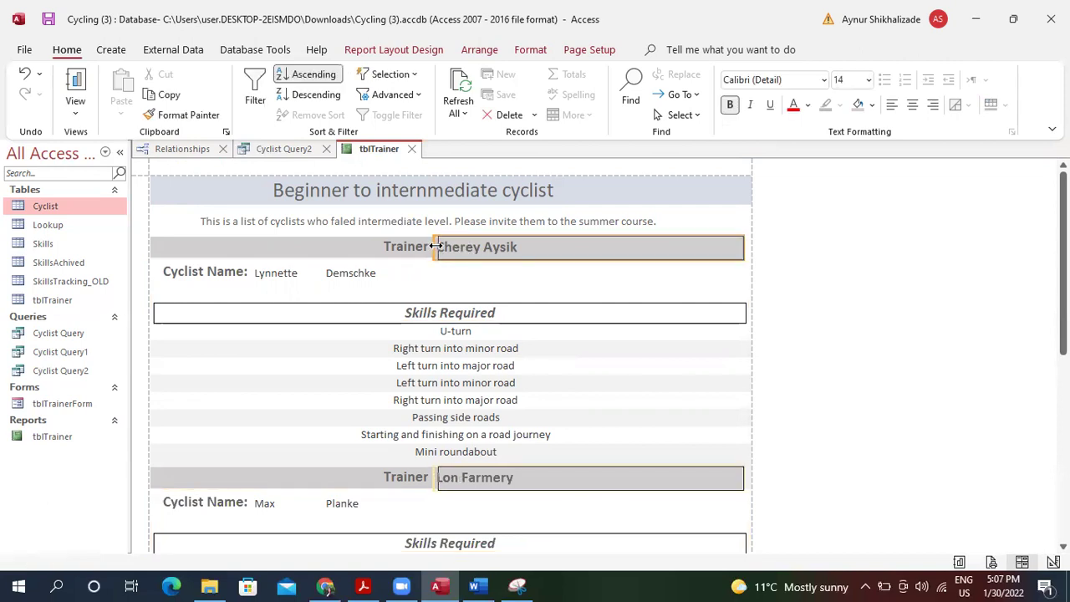
pyautogui.moveTo(437, 249); pyautogui.dragTo(437, 248)
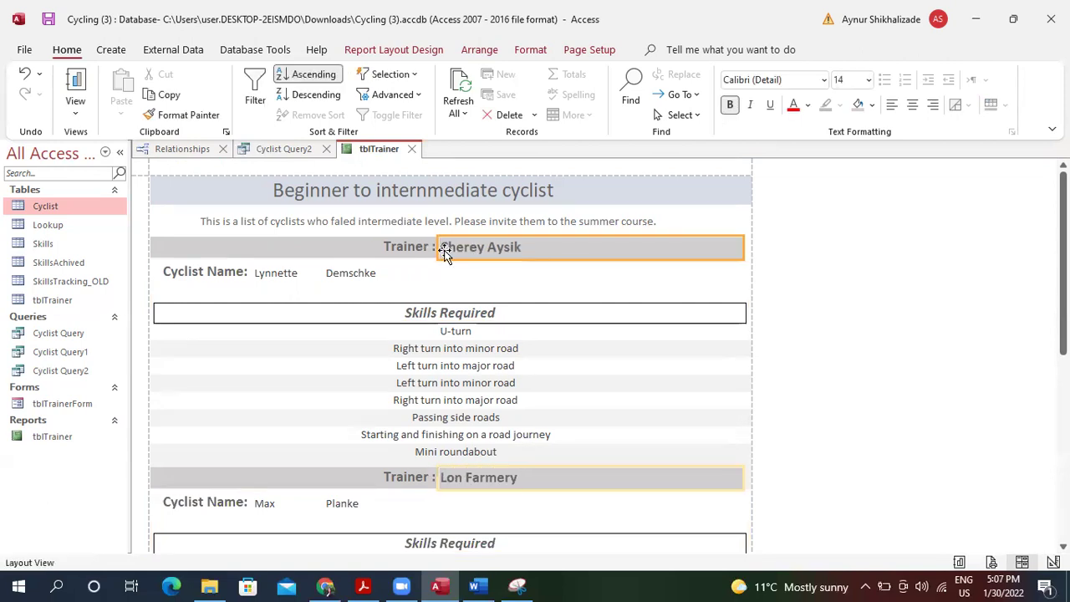
pyautogui.click(496, 190)
# Nudge the first-name fields right and up and widen them slightly.
pyautogui.click(282, 281)
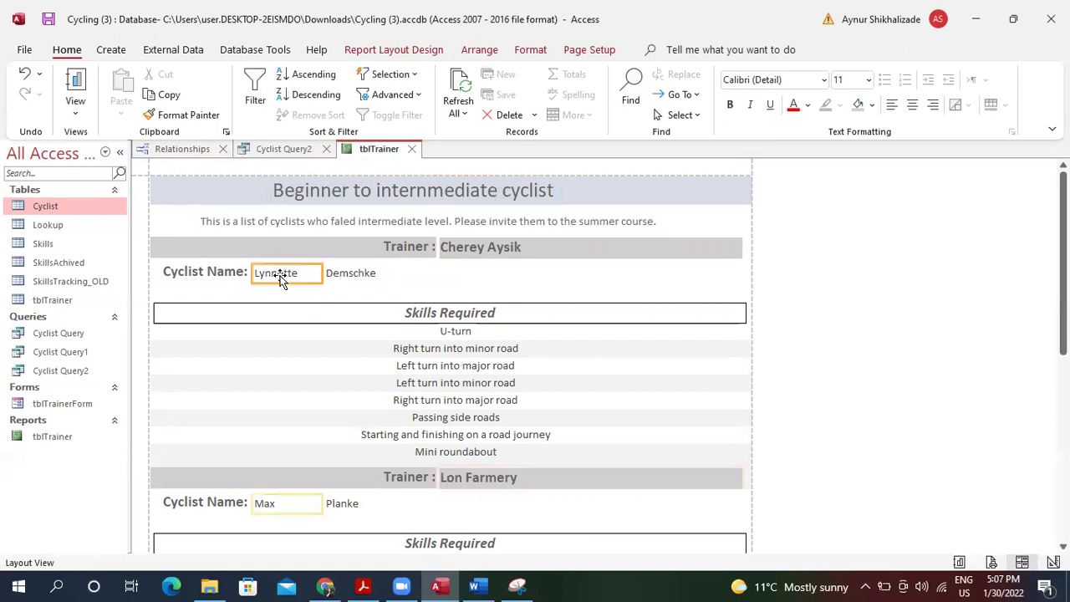
pyautogui.press('Right')
pyautogui.press('Right')
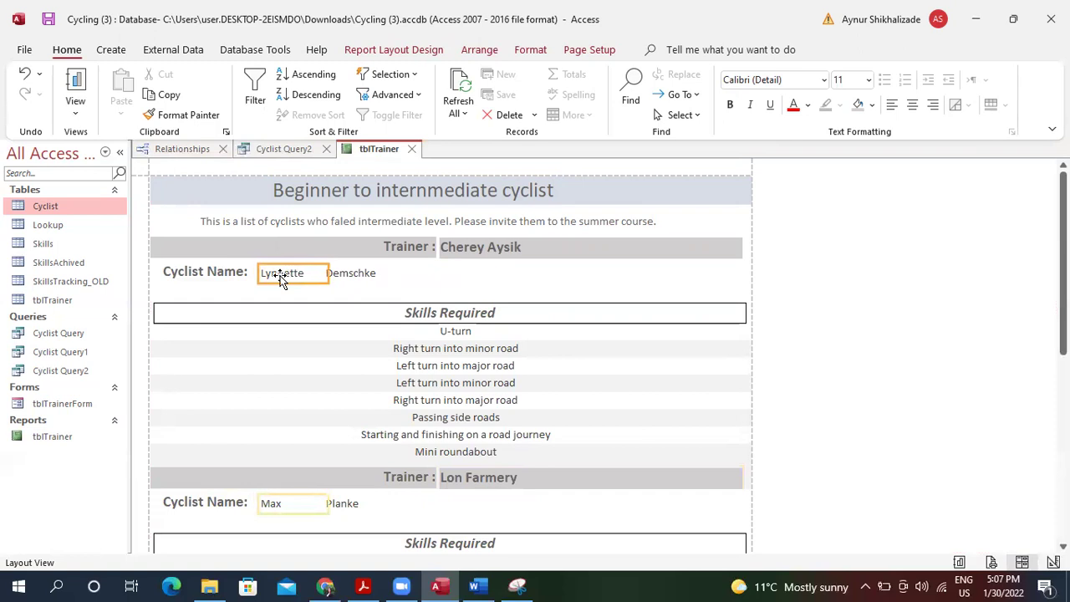
pyautogui.press('Up')
pyautogui.click(340, 277)
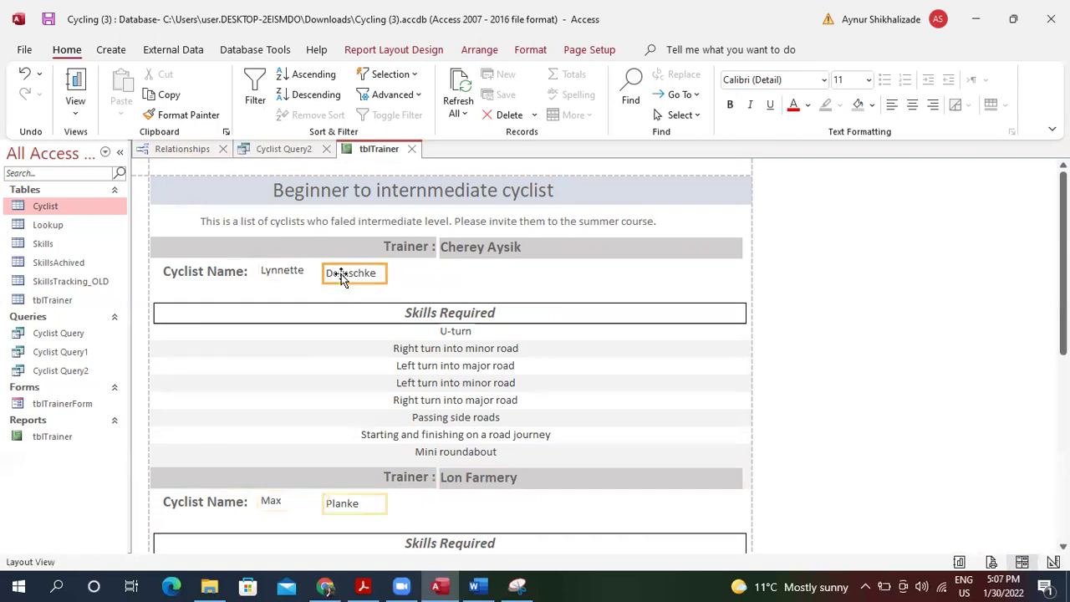
pyautogui.moveTo(311, 276); pyautogui.dragTo(329, 276)
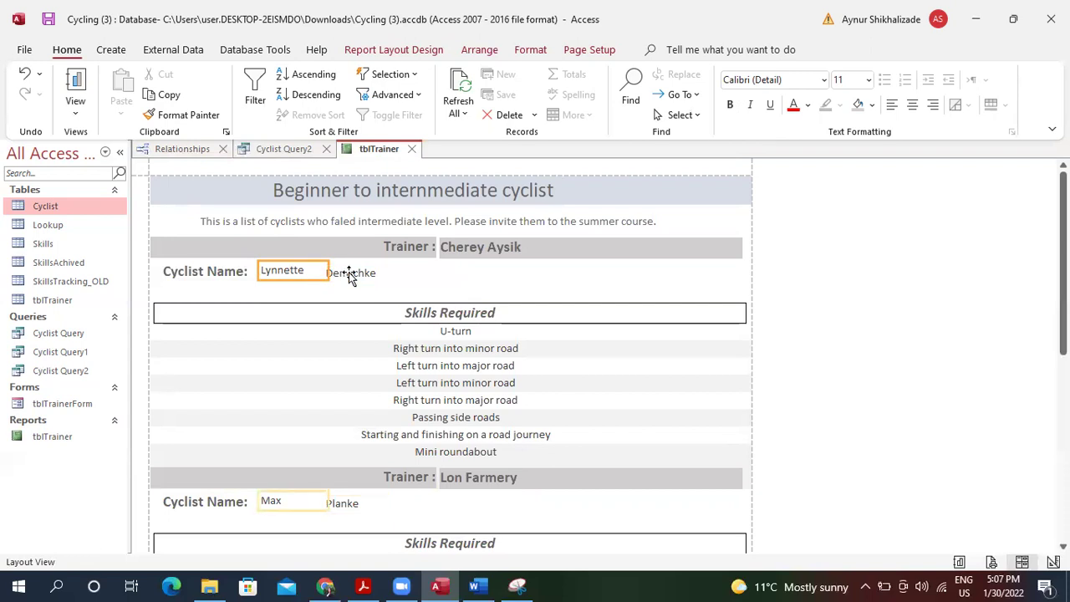
# Put the first and last name fields into a Tabular layout so they sit side by side.
pyautogui.keyDown('shift'); pyautogui.click(350, 278); pyautogui.keyUp('shift')
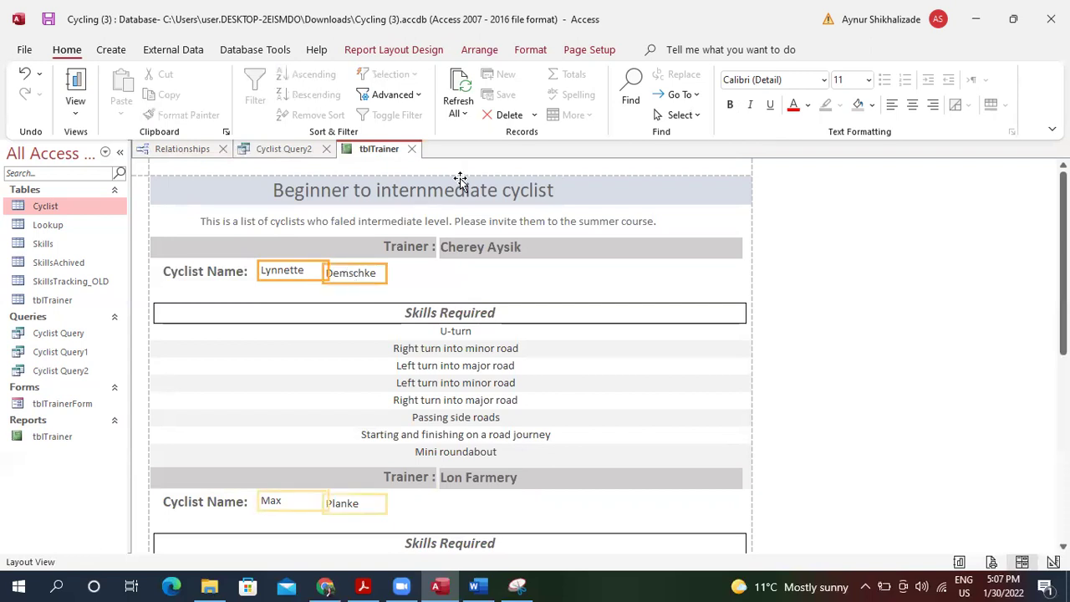
pyautogui.click(579, 56)
pyautogui.click(543, 50)
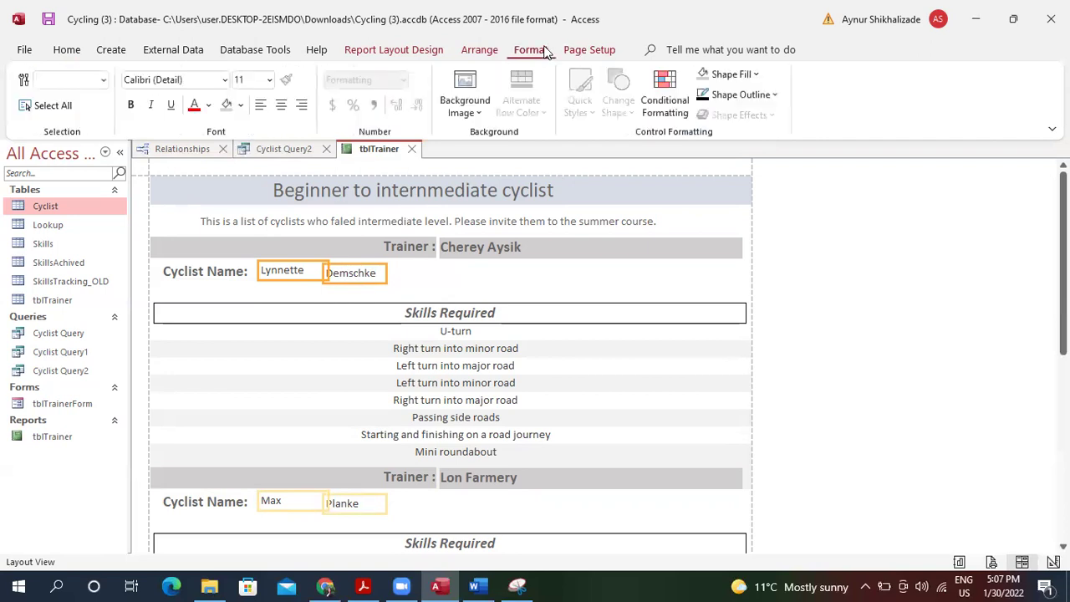
pyautogui.click(489, 49)
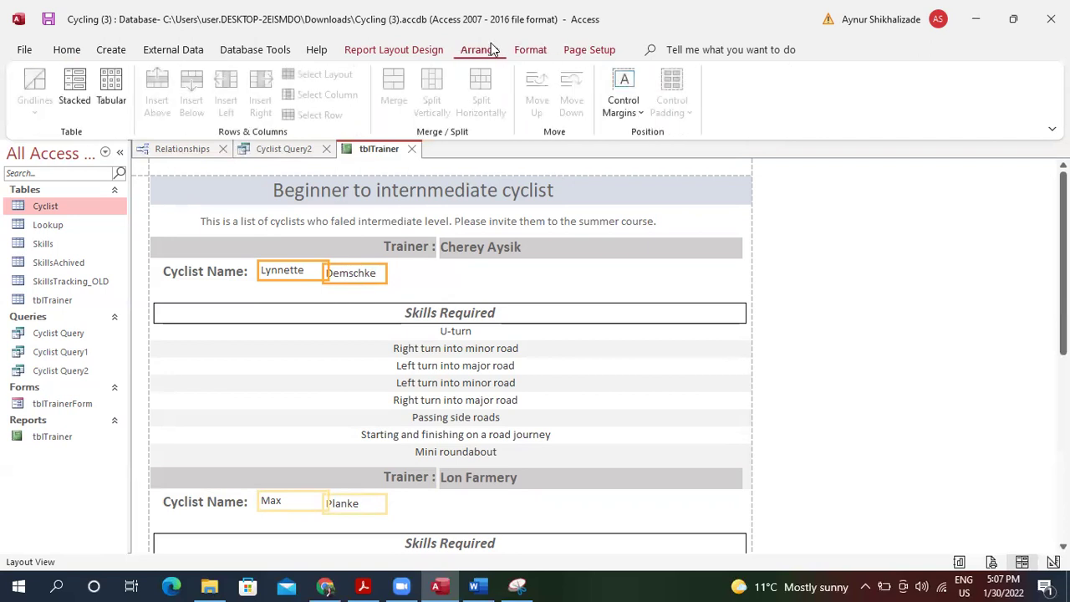
pyautogui.click(77, 78)
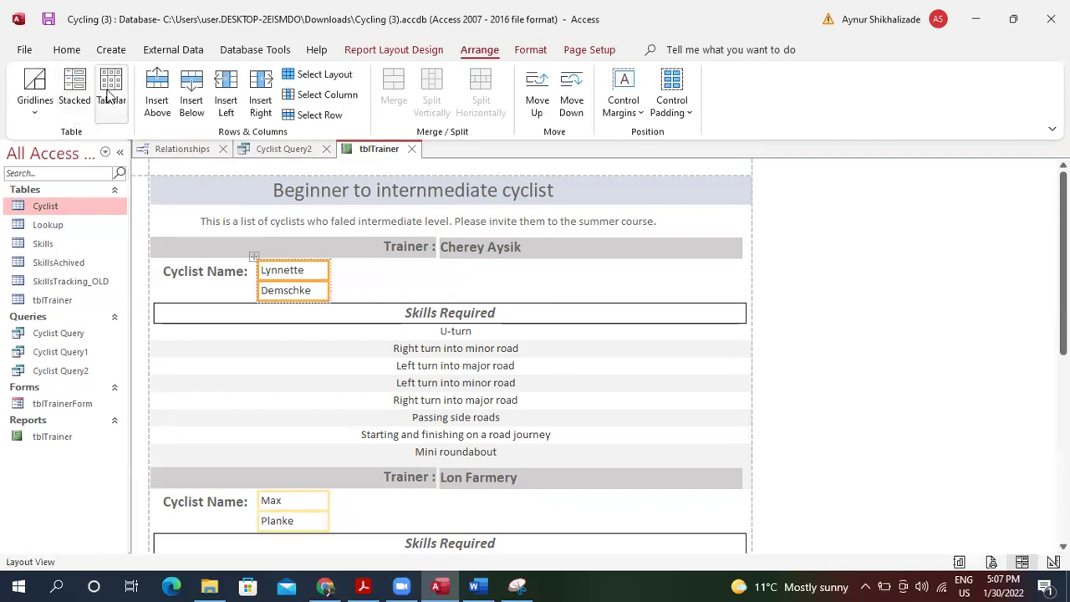
pyautogui.click(111, 90)
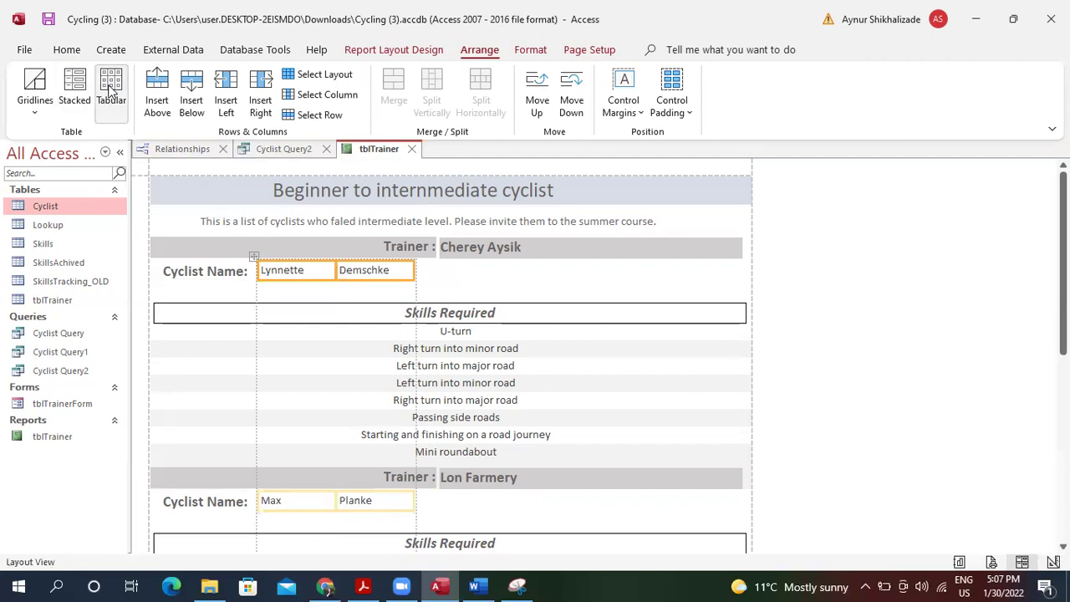
pyautogui.click(444, 288)
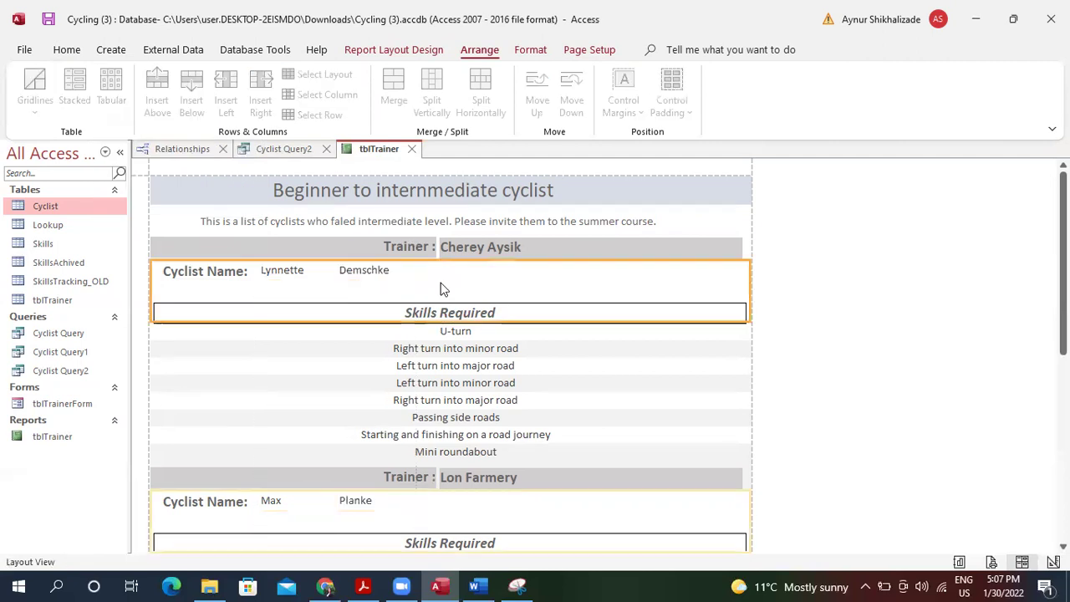
pyautogui.click(357, 366)
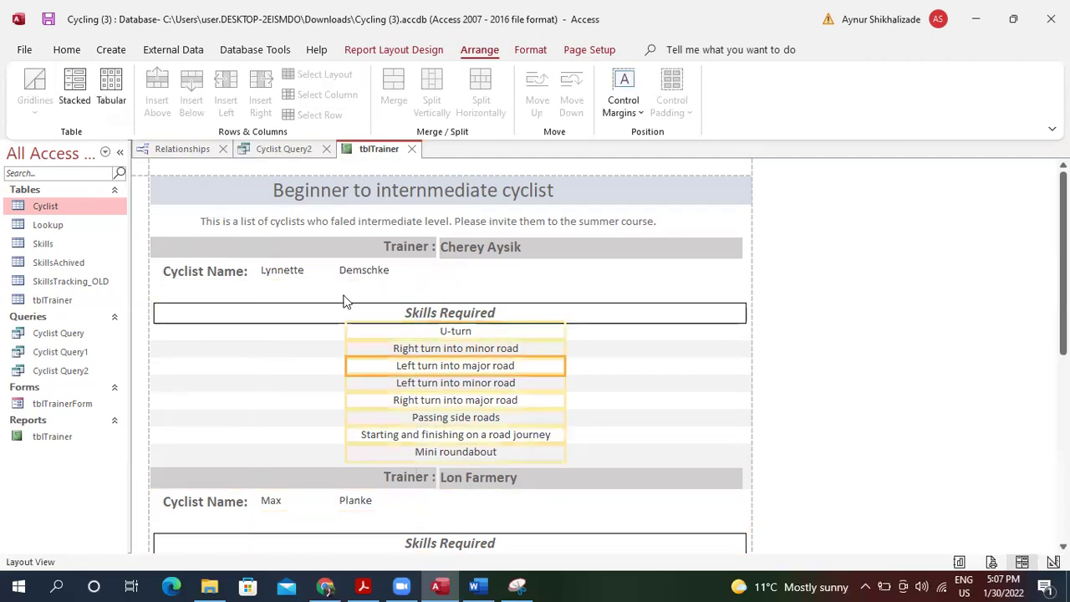
pyautogui.click(389, 221)
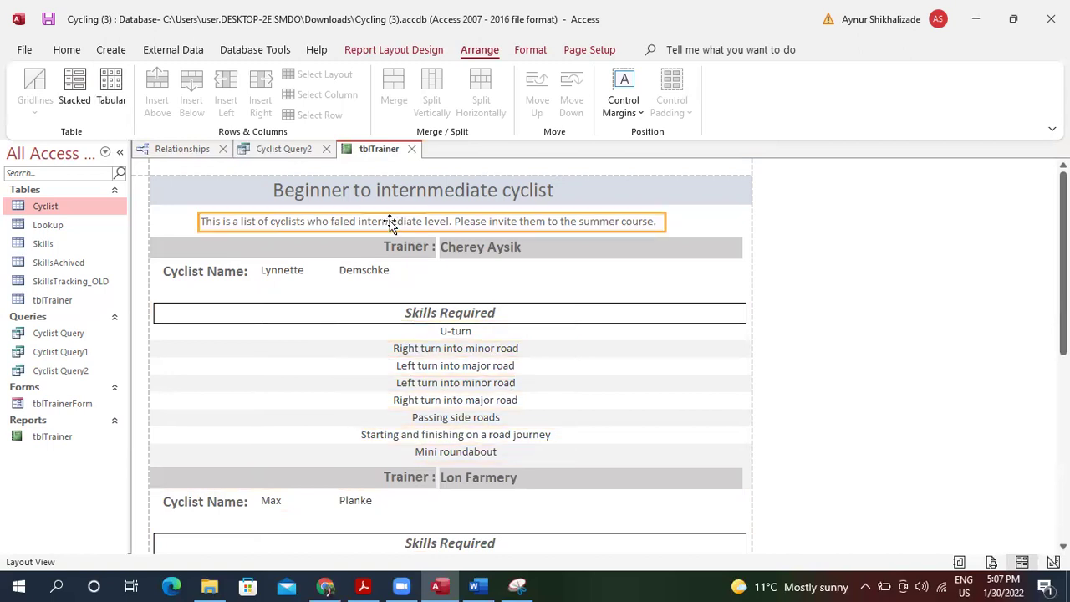
# Set the whole description sentence to font size 14, undoing a trial of size 16.
pyautogui.doubleClick(390, 221)
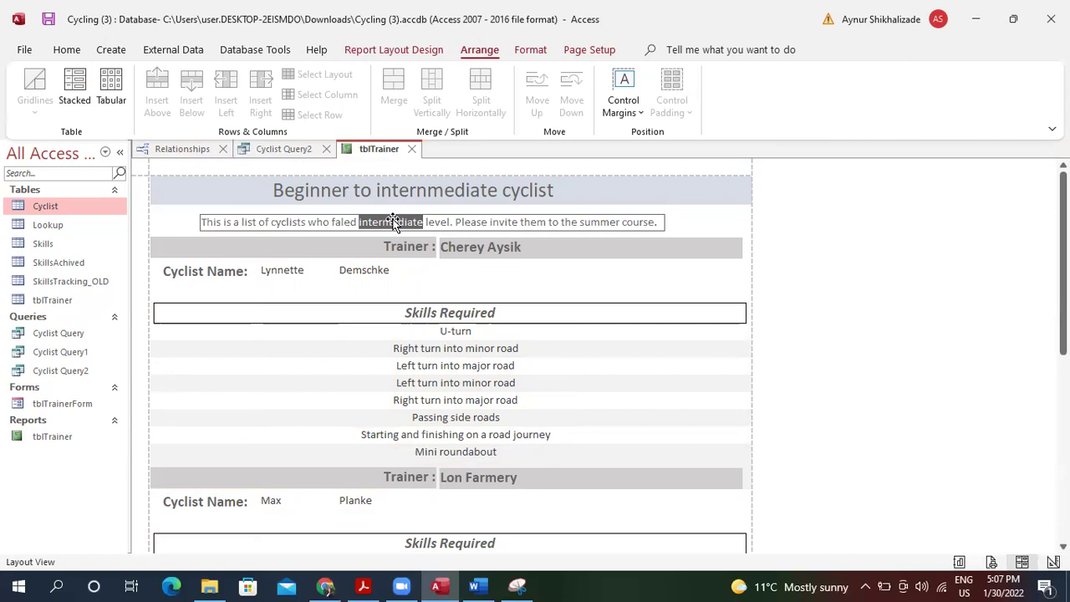
pyautogui.click(66, 49)
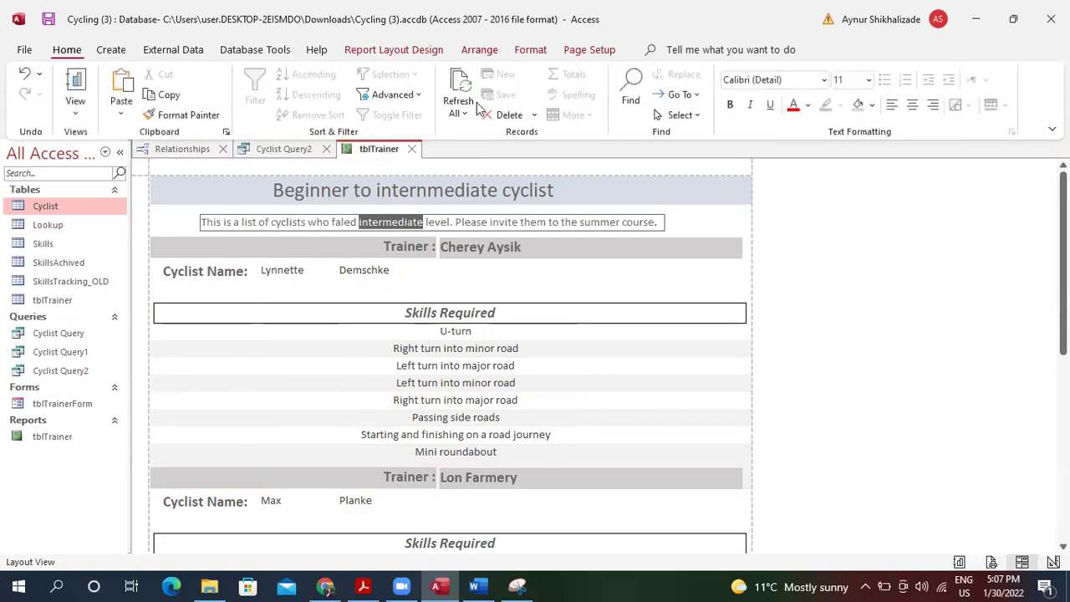
pyautogui.moveTo(661, 222); pyautogui.dragTo(190, 210)
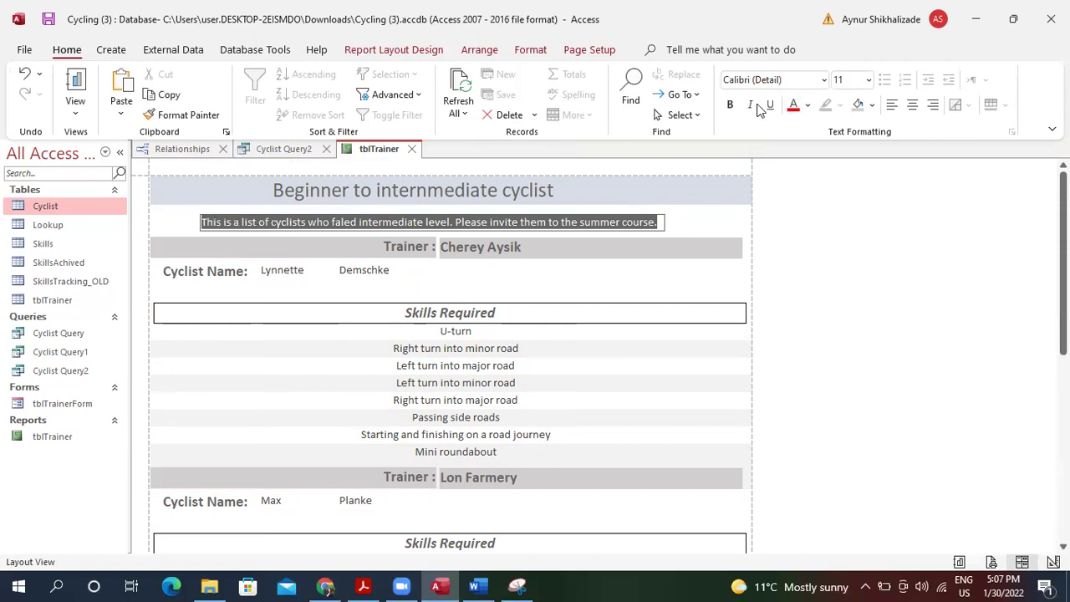
pyautogui.click(869, 81)
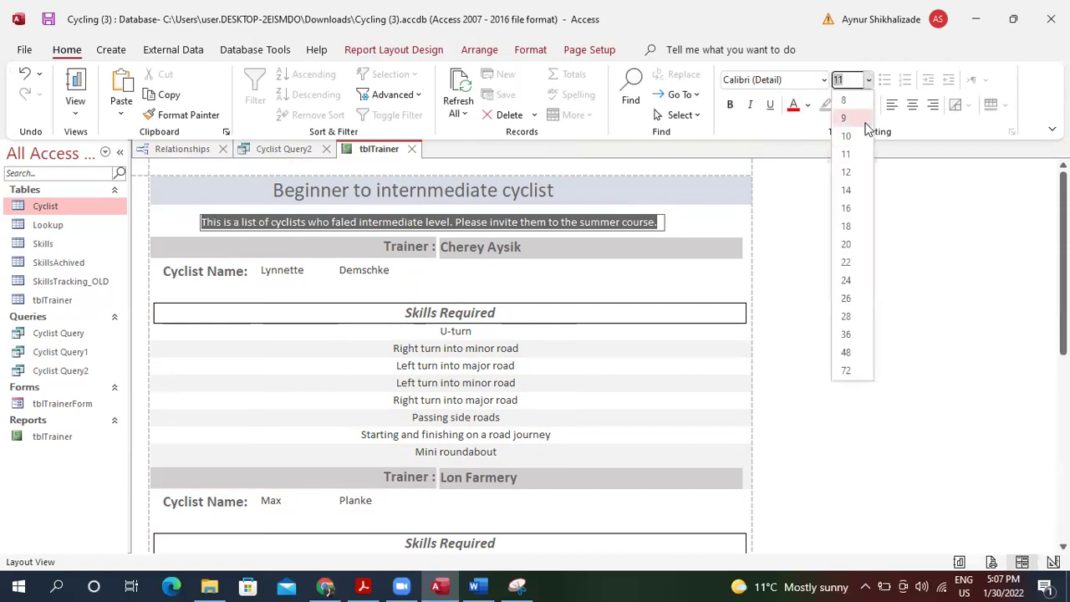
pyautogui.click(851, 192)
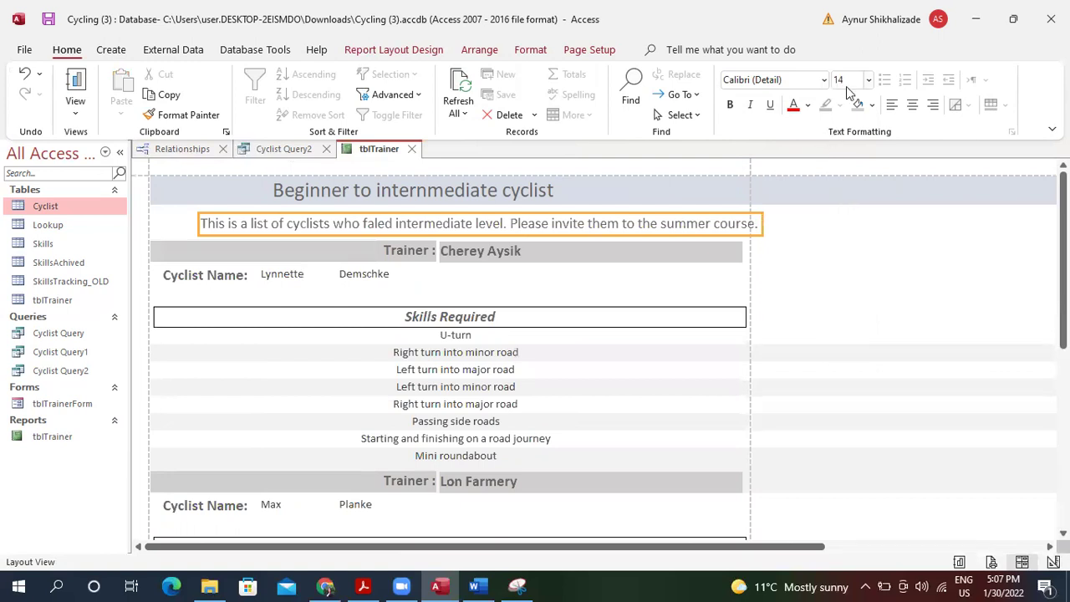
pyautogui.click(868, 81)
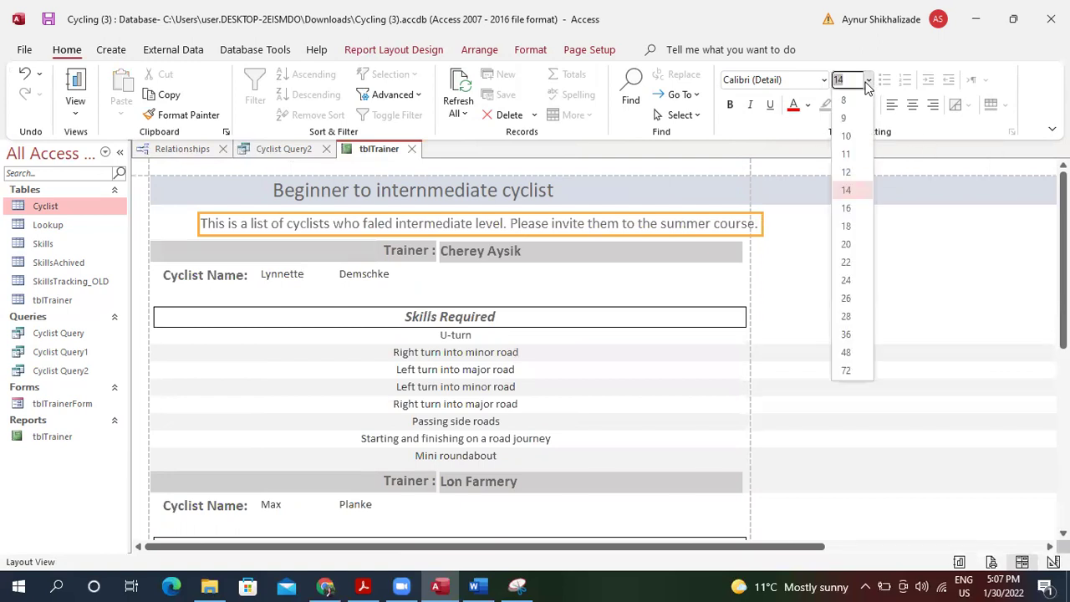
pyautogui.click(846, 208)
pyautogui.hotkey('ctrl', 'z')
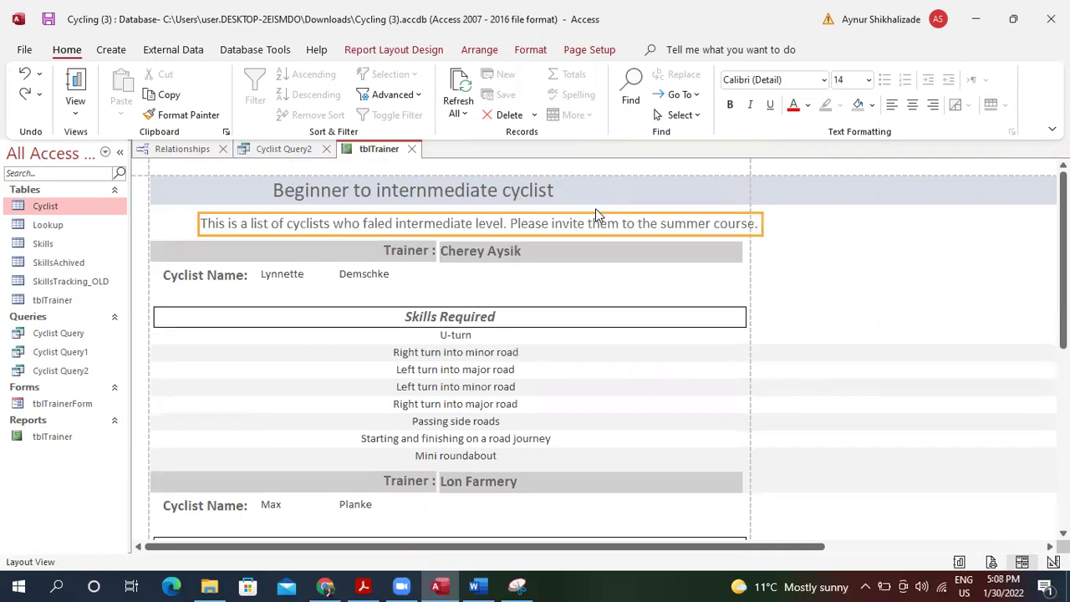
# Leave text editing of the description and look through the Format and Arrange options.
pyautogui.click(510, 226)
pyautogui.doubleClick(510, 226)
pyautogui.press('Escape')
pyautogui.click(510, 226)
pyautogui.press('Escape')
pyautogui.click(535, 50)
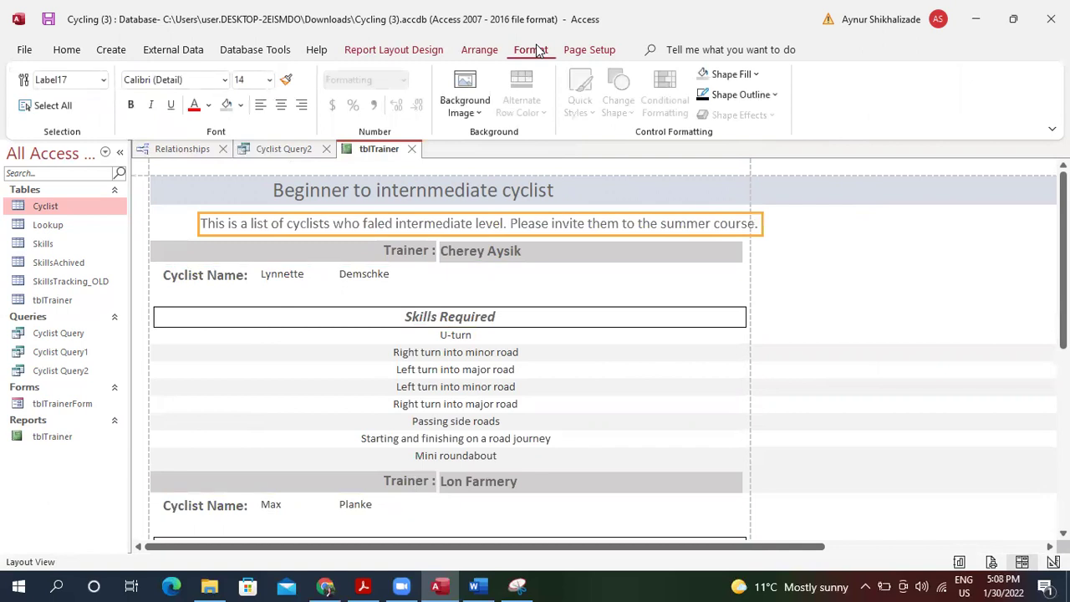
pyautogui.click(470, 52)
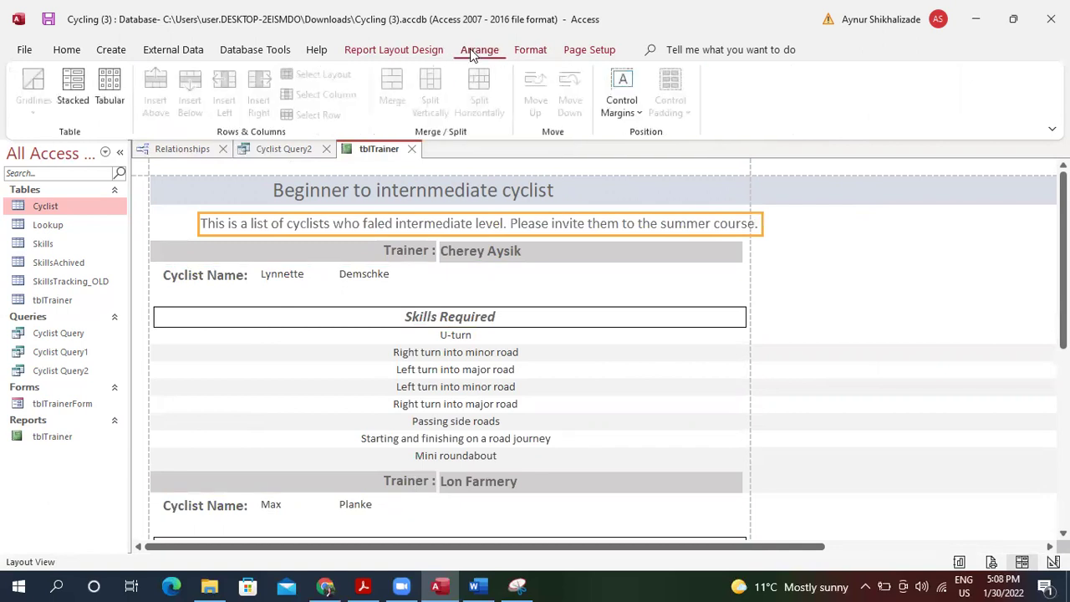
pyautogui.click(67, 50)
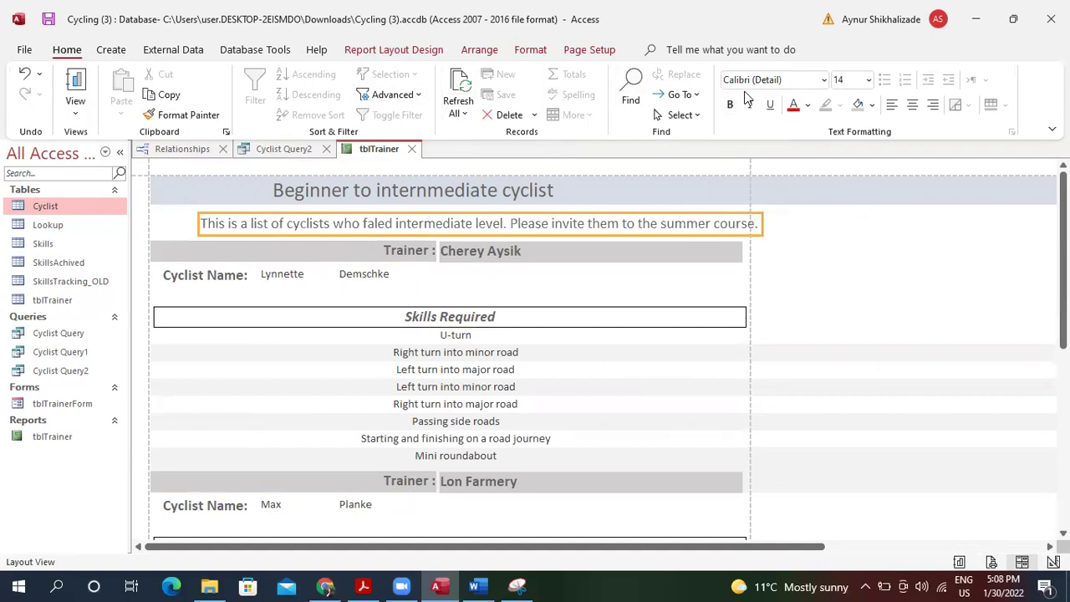
pyautogui.click(695, 96)
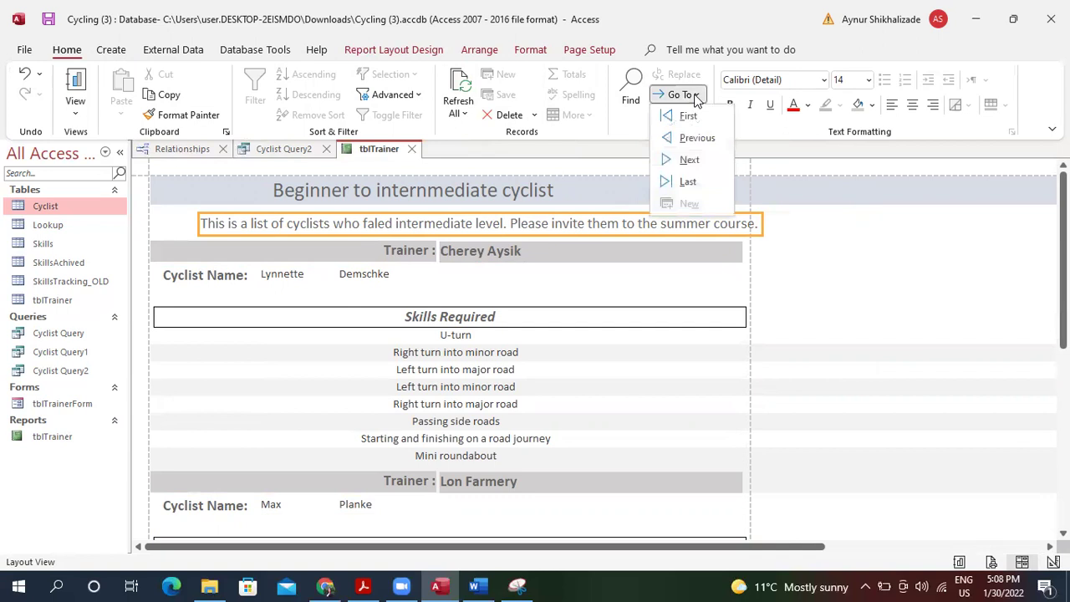
pyautogui.click(700, 162)
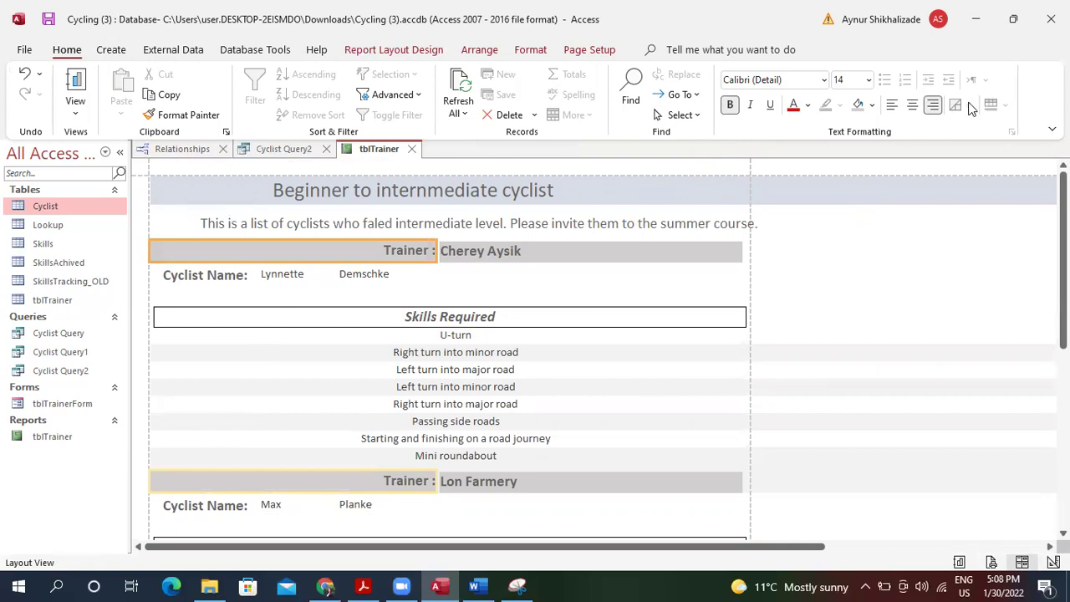
# Move the description box to the left edge and widen it so 'summer course.' shows fully.
pyautogui.click(580, 229)
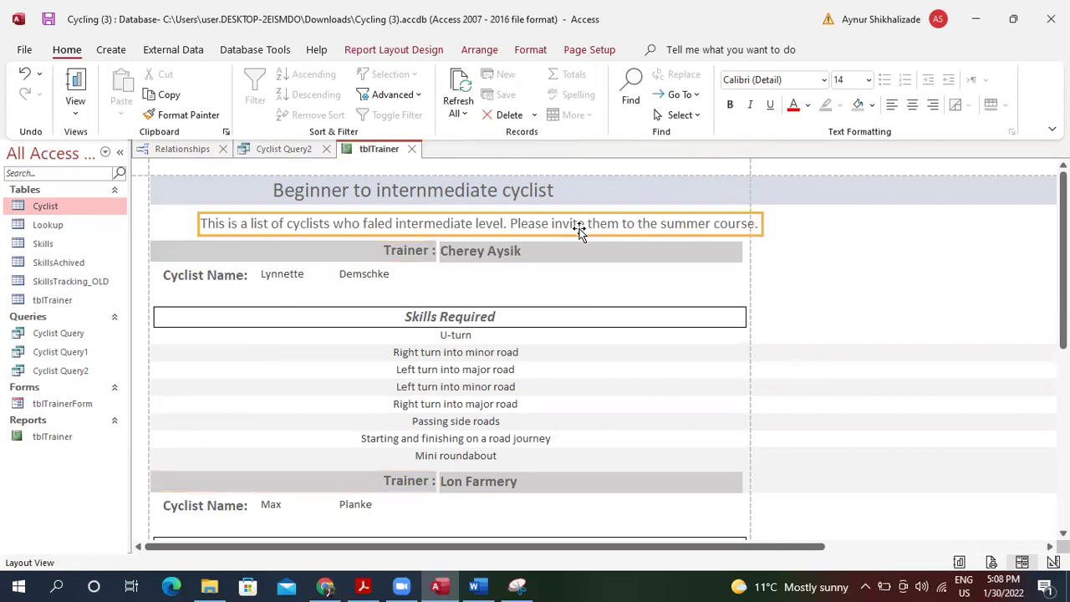
pyautogui.rightClick(580, 231)
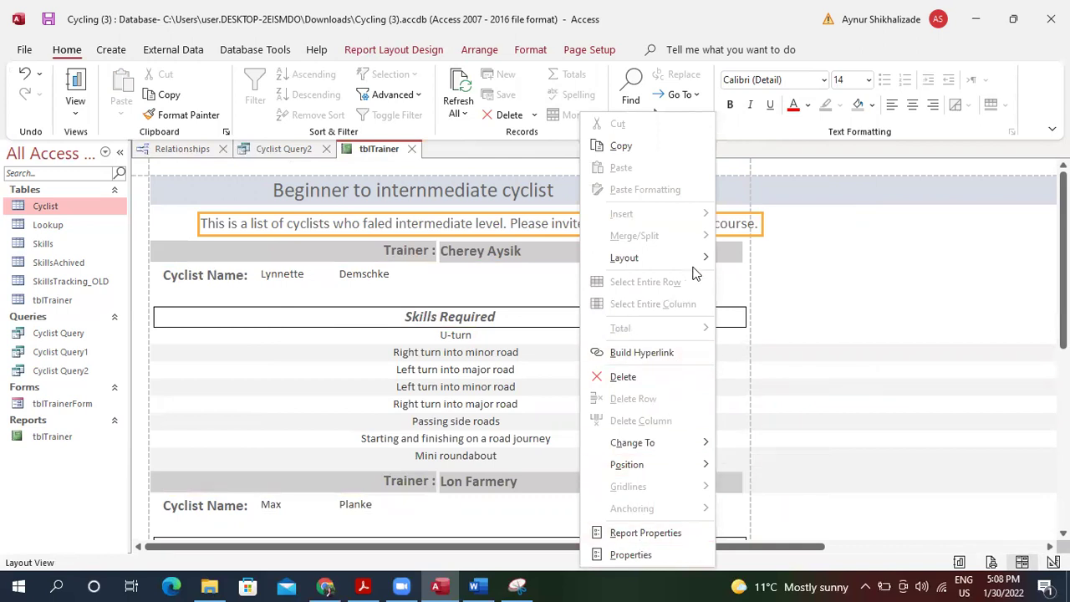
pyautogui.moveTo(701, 261)
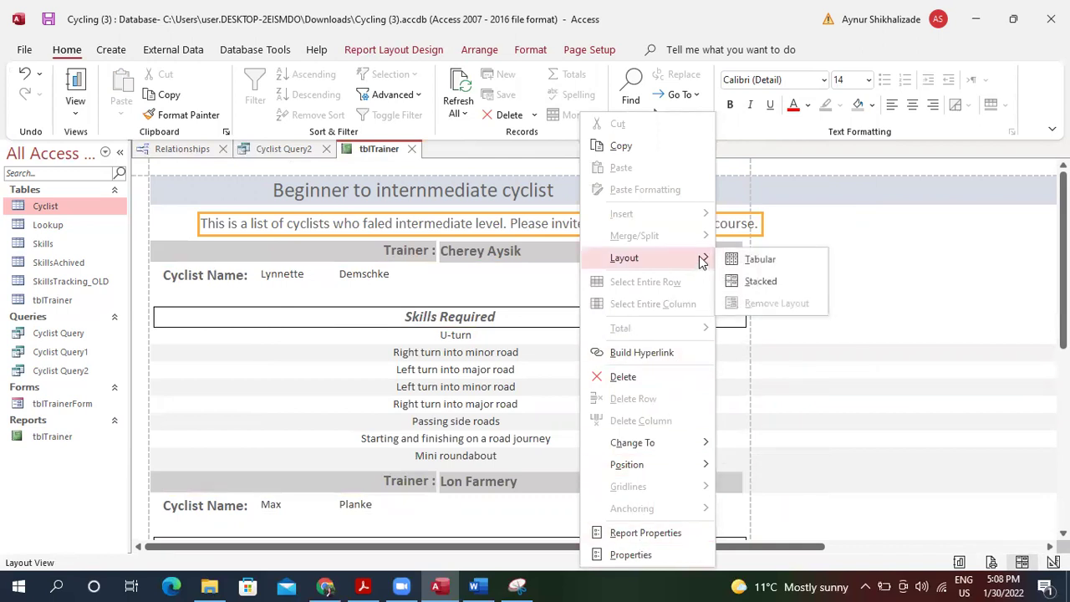
pyautogui.click(451, 201)
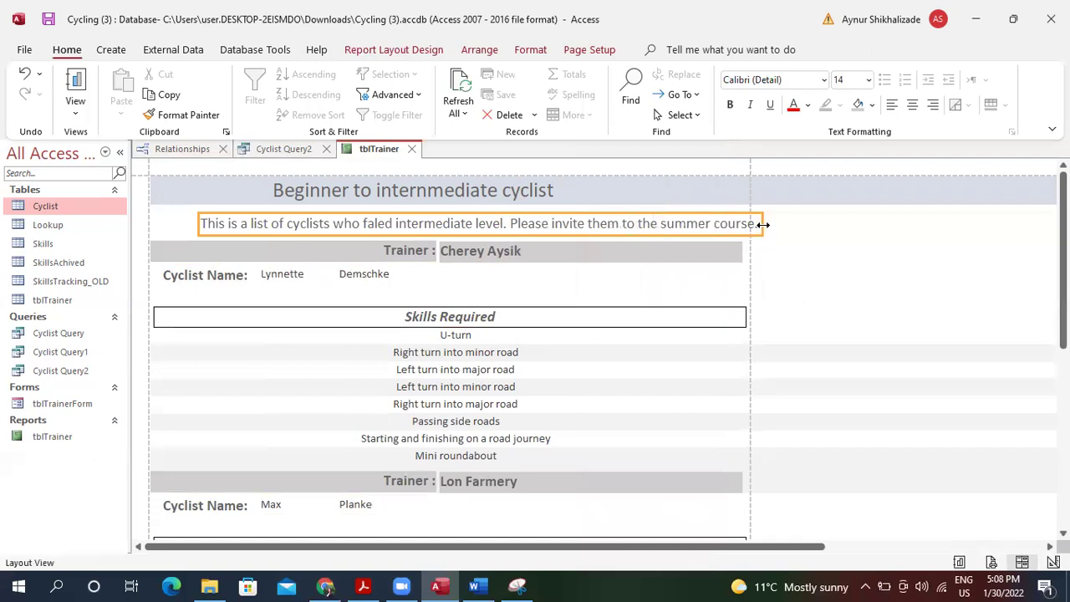
pyautogui.moveTo(742, 224); pyautogui.dragTo(742, 224)
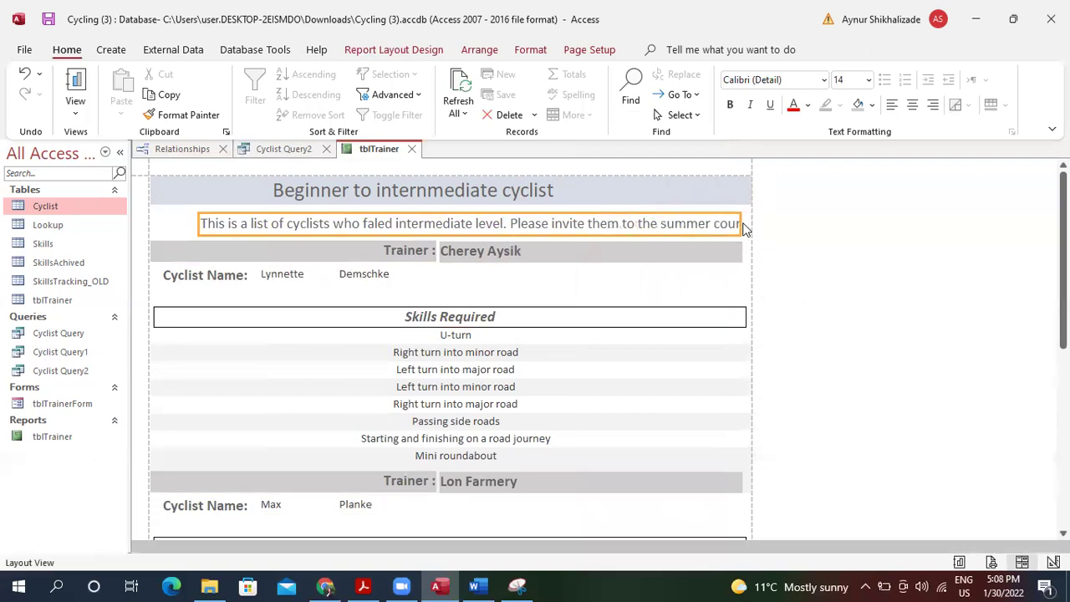
pyautogui.moveTo(551, 221); pyautogui.dragTo(549, 223)
pyautogui.press('Left')
pyautogui.press('Left')
pyautogui.press('Left')
pyautogui.press('Left')
pyautogui.press('Left')
pyautogui.press('Left')
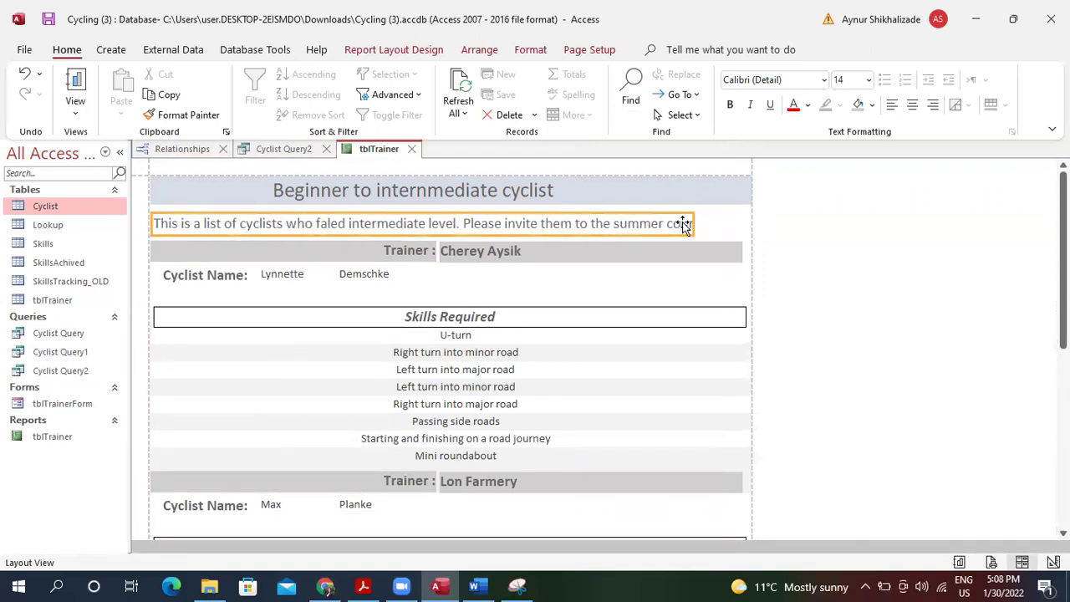
pyautogui.moveTo(692, 223); pyautogui.dragTo(746, 223)
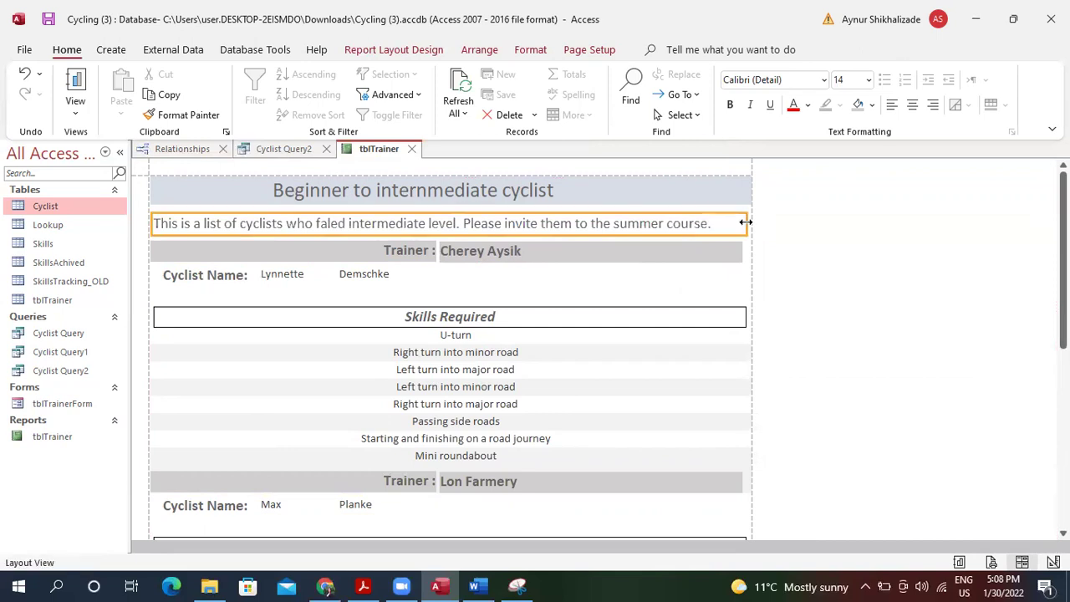
pyautogui.click(564, 192)
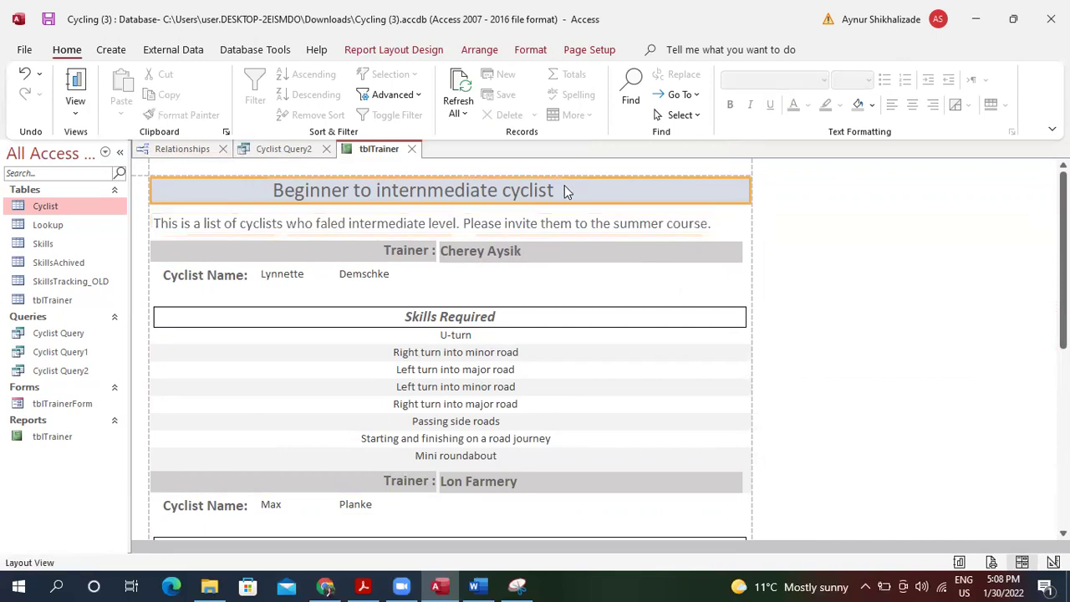
# Give the title a white background and widen its box to both sides.
pyautogui.click(859, 106)
pyautogui.click(872, 105)
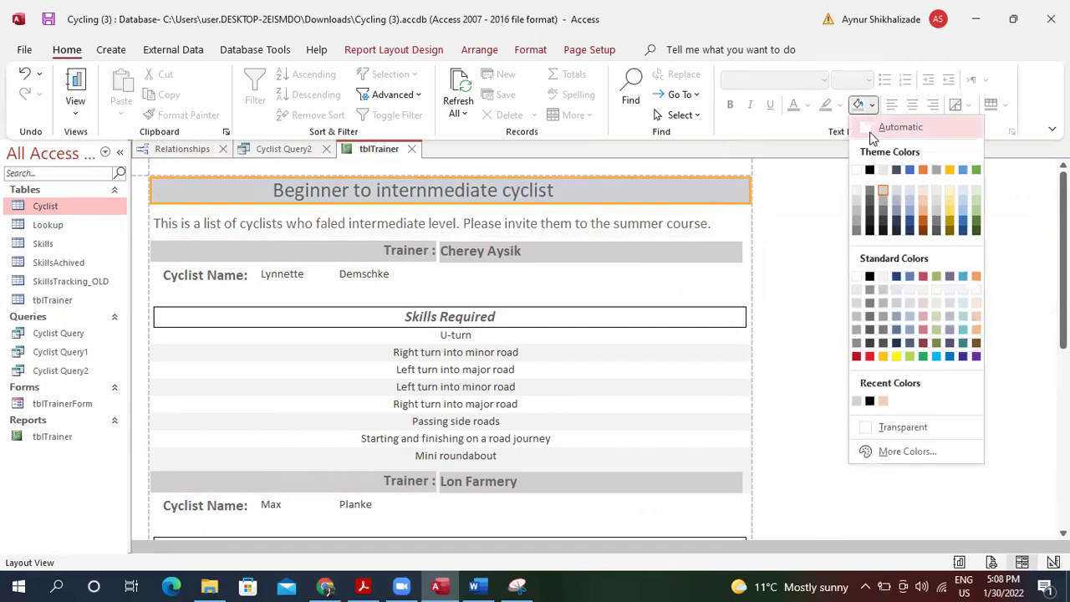
pyautogui.click(869, 128)
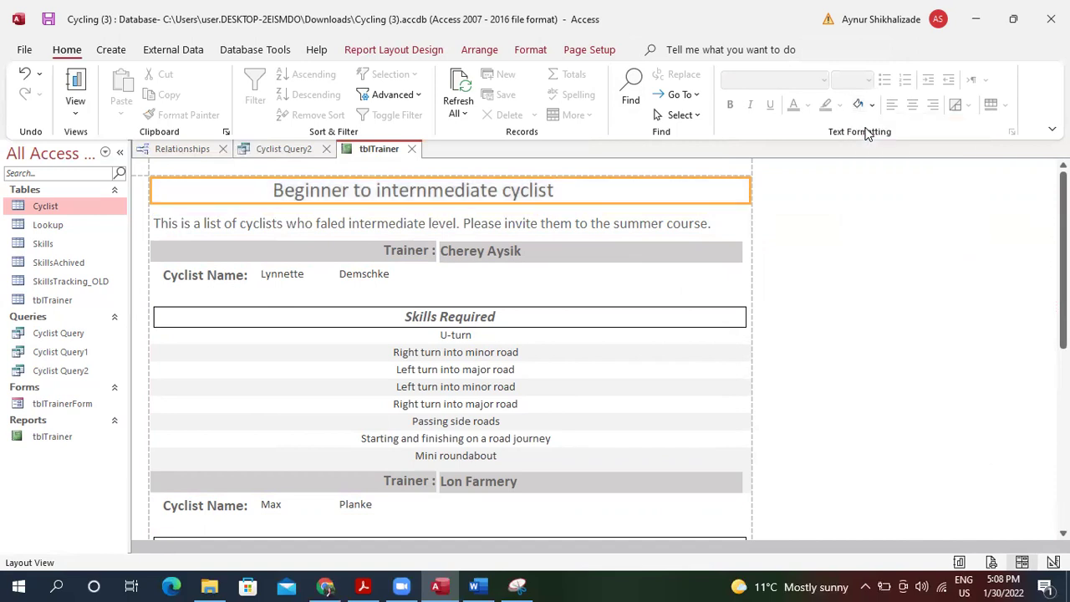
pyautogui.click(555, 198)
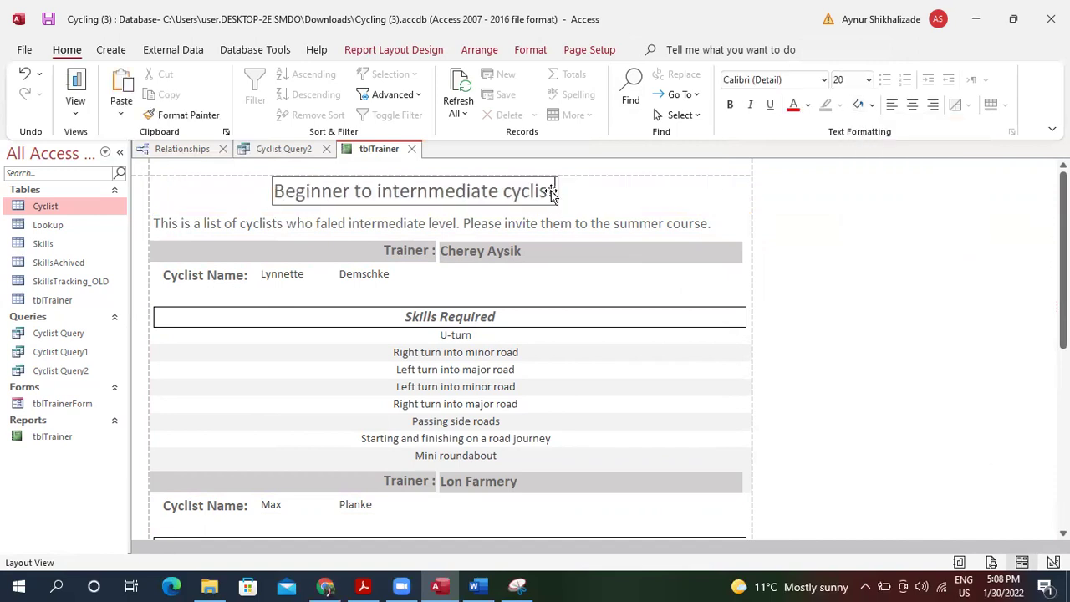
pyautogui.moveTo(559, 191); pyautogui.dragTo(743, 185)
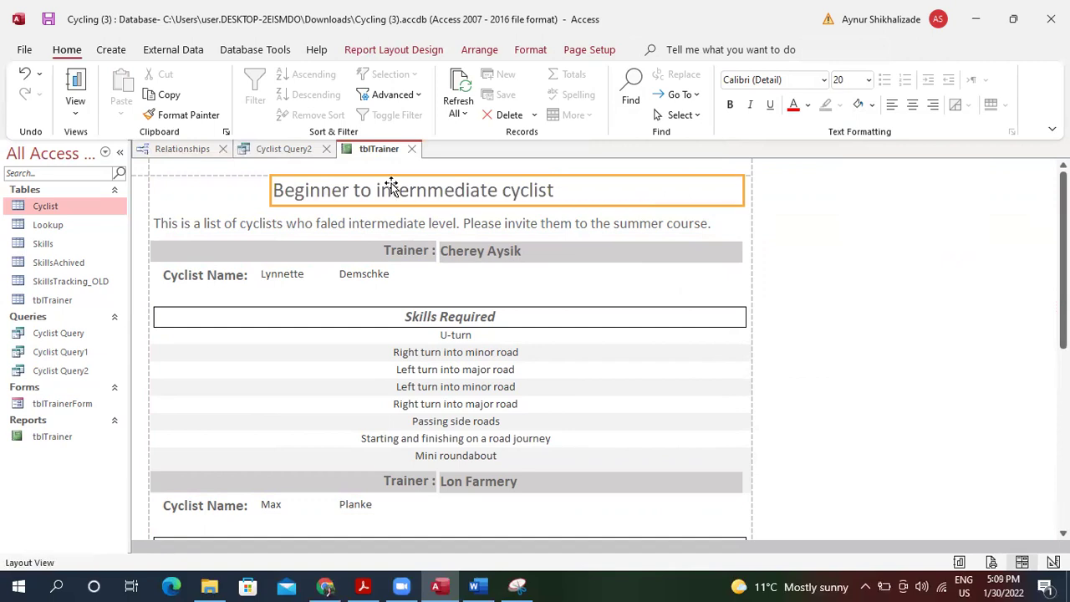
pyautogui.moveTo(269, 187); pyautogui.dragTo(151, 188)
# Make the title text bold and centred, stretch its right edge, and correct the typo.
pyautogui.click(311, 191)
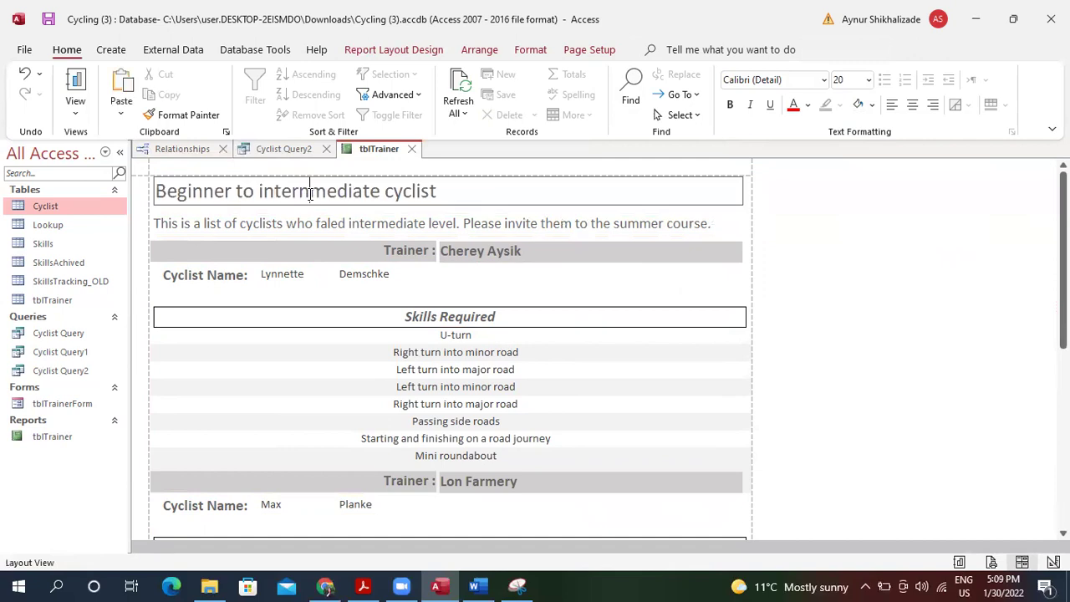
pyautogui.doubleClick(310, 191)
pyautogui.moveTo(466, 198); pyautogui.dragTo(151, 171)
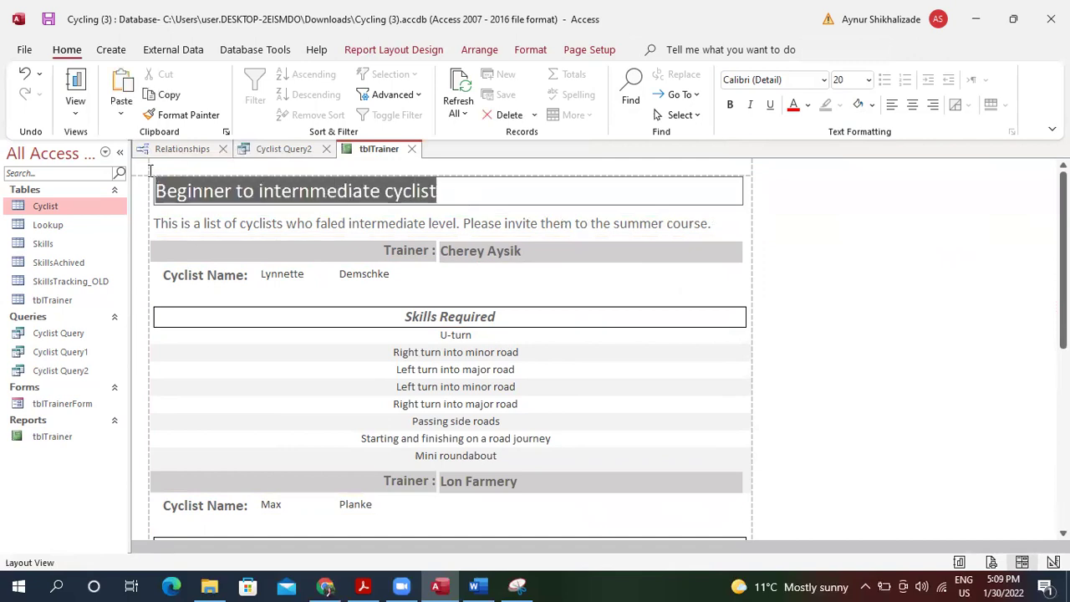
pyautogui.click(730, 106)
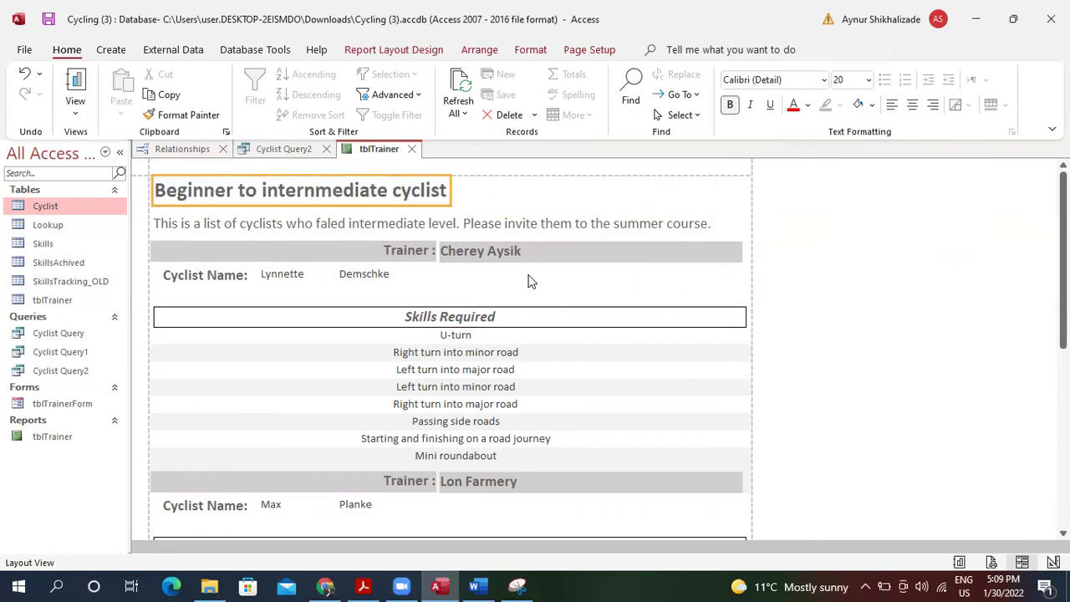
pyautogui.moveTo(450, 193); pyautogui.dragTo(745, 214)
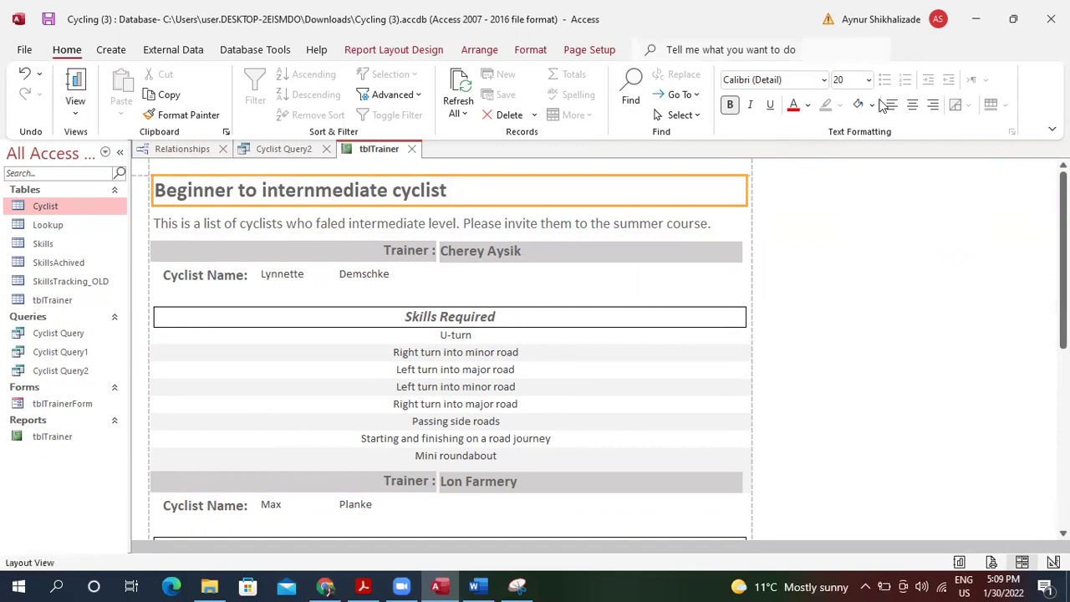
pyautogui.click(912, 106)
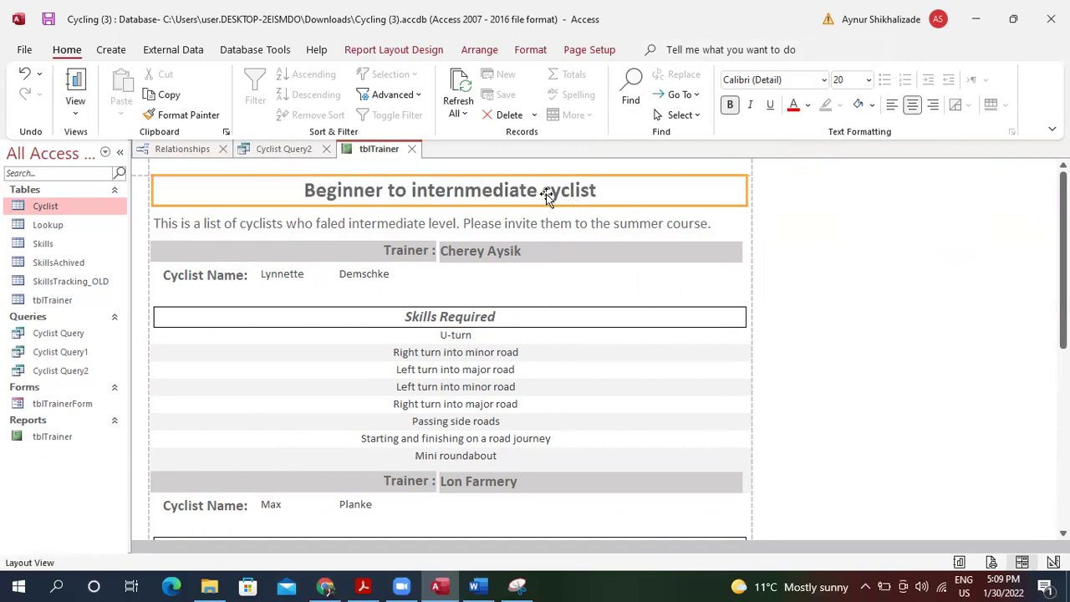
pyautogui.click(476, 189)
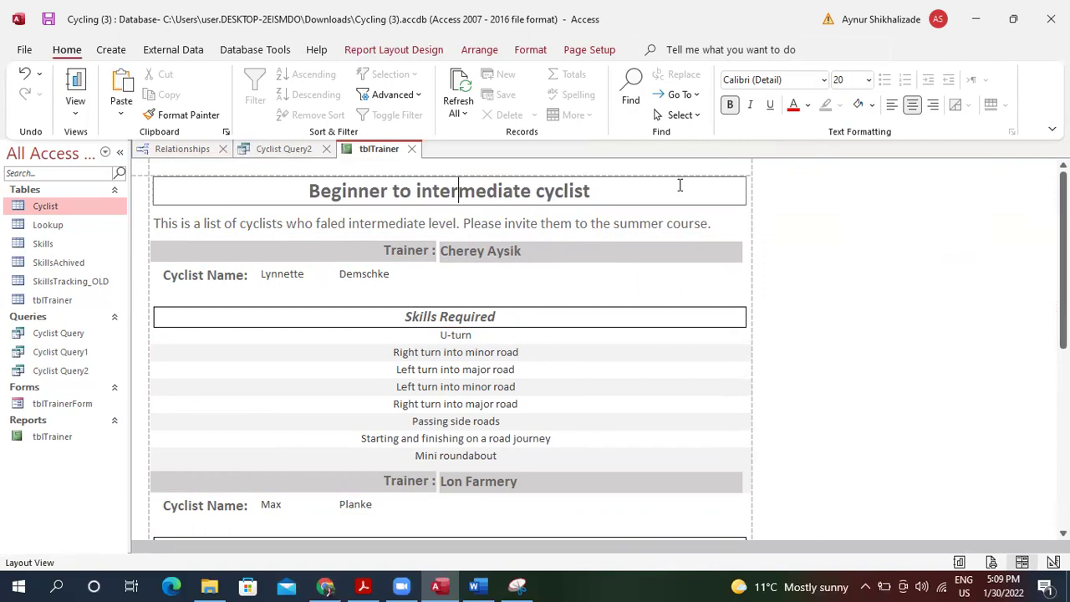
# Set the title's Shape Outline to Automatic, undoing an accidental deletion of the header labels.
pyautogui.click(530, 50)
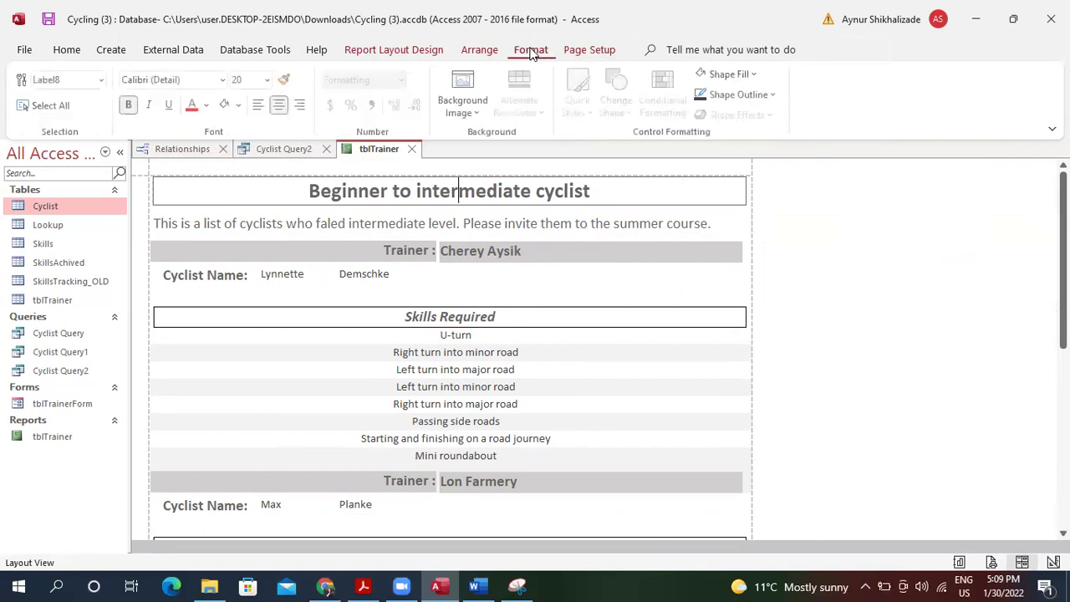
pyautogui.click(761, 94)
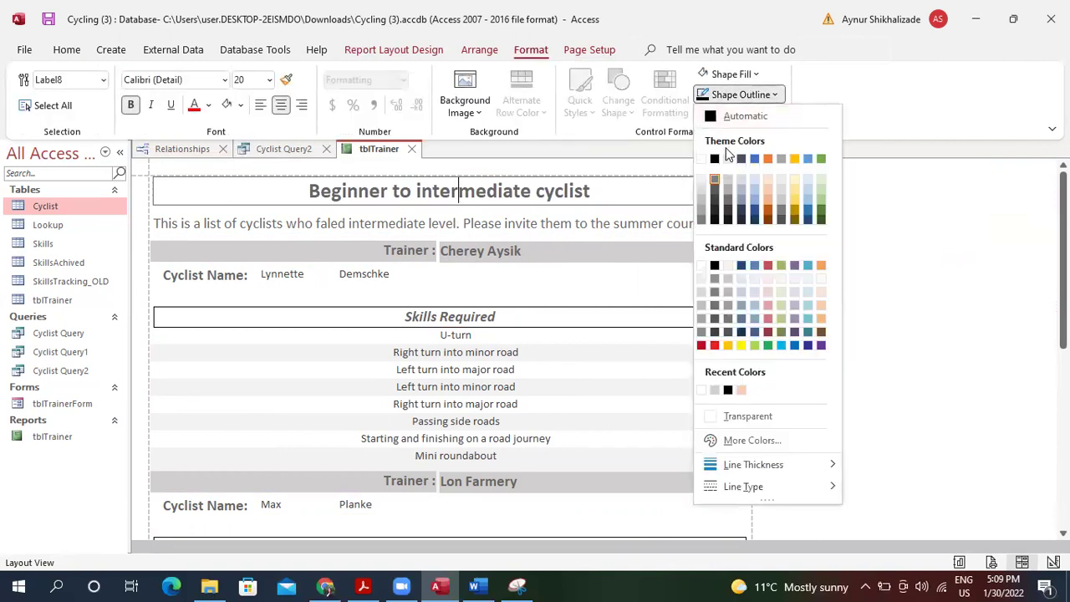
pyautogui.click(715, 118)
pyautogui.click(597, 196)
pyautogui.press('Delete')
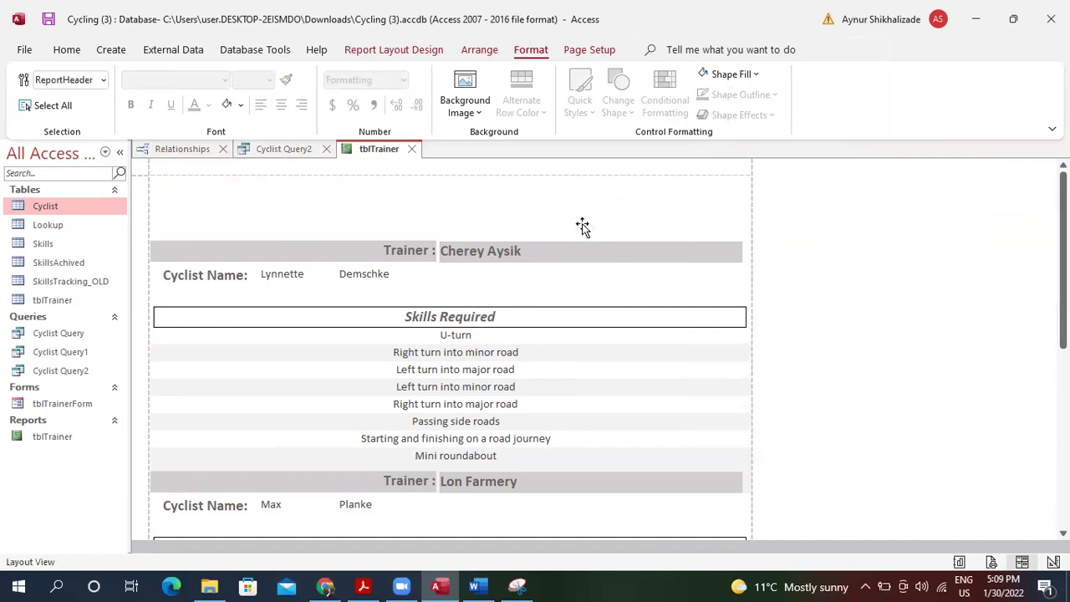
pyautogui.hotkey('ctrl', 'z')
# Drag the title box's left and right edges out to the report margins.
pyautogui.click(591, 194)
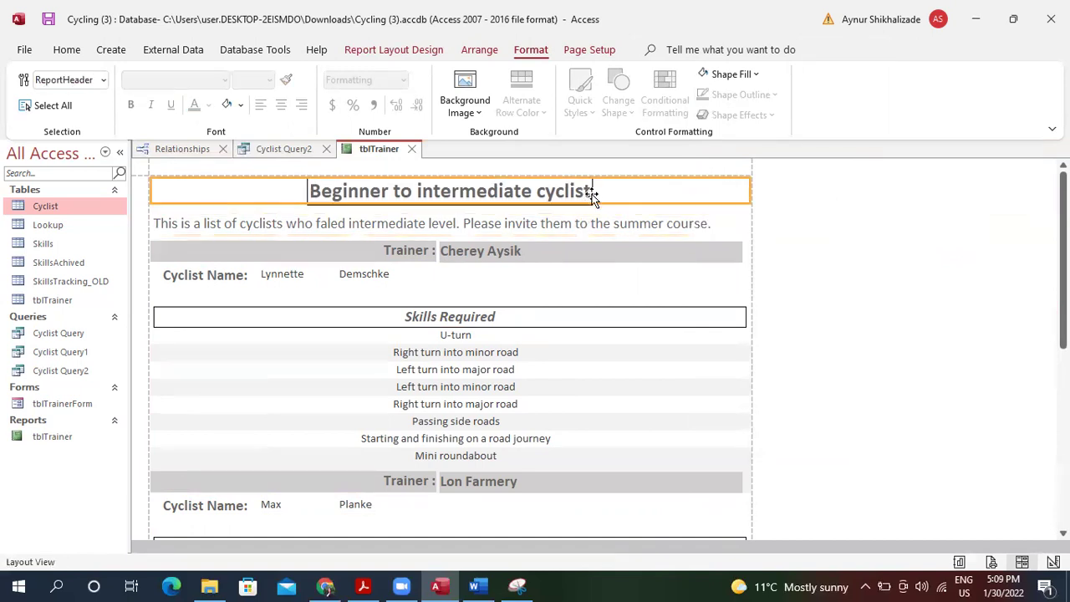
pyautogui.click(510, 234)
pyautogui.click(462, 198)
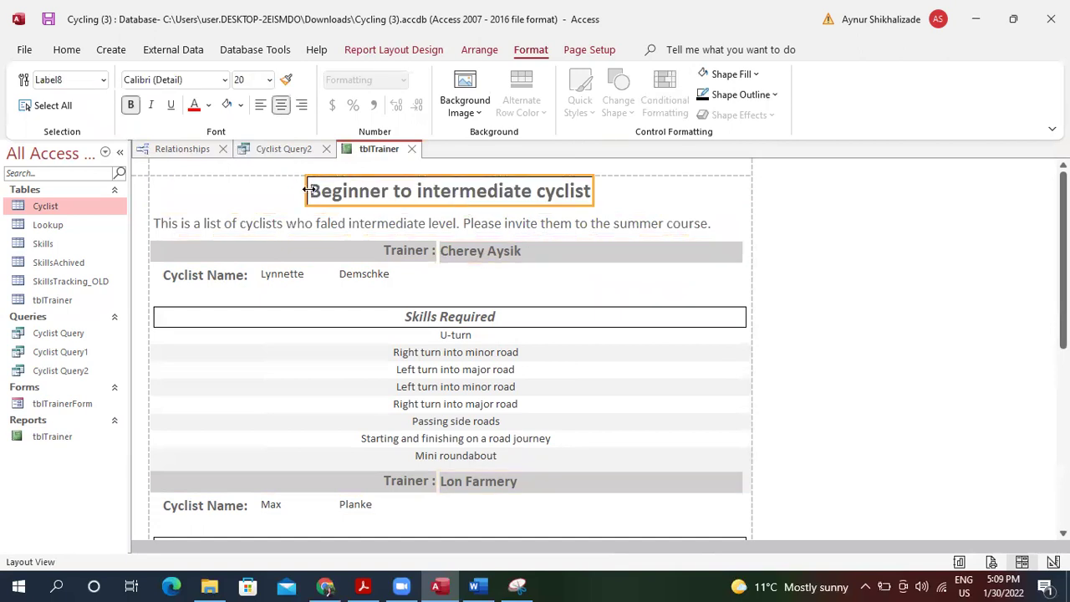
pyautogui.moveTo(306, 190); pyautogui.dragTo(152, 184)
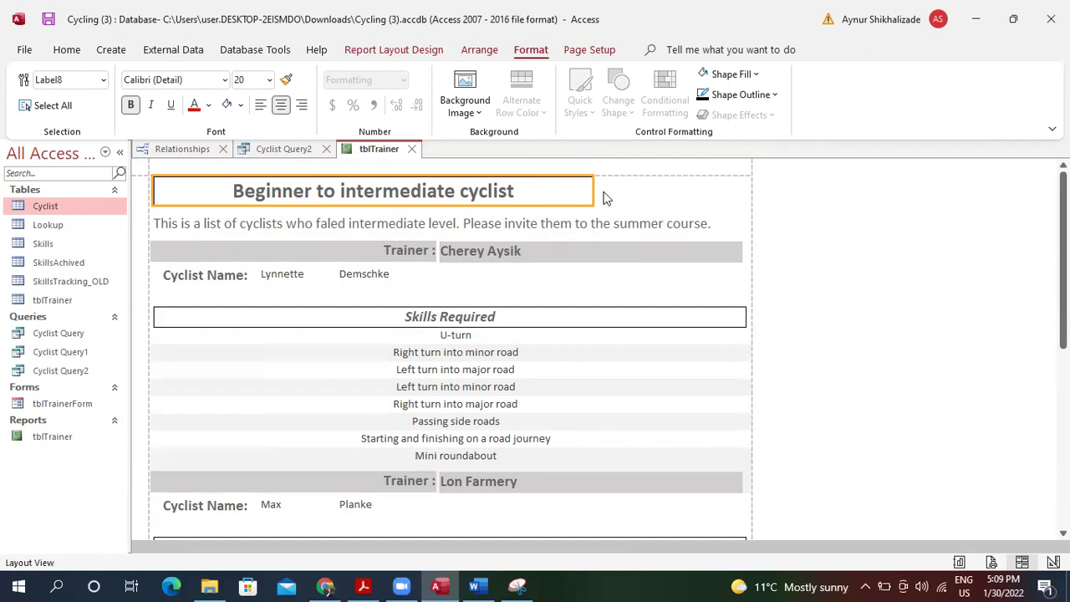
pyautogui.moveTo(594, 191); pyautogui.dragTo(744, 186)
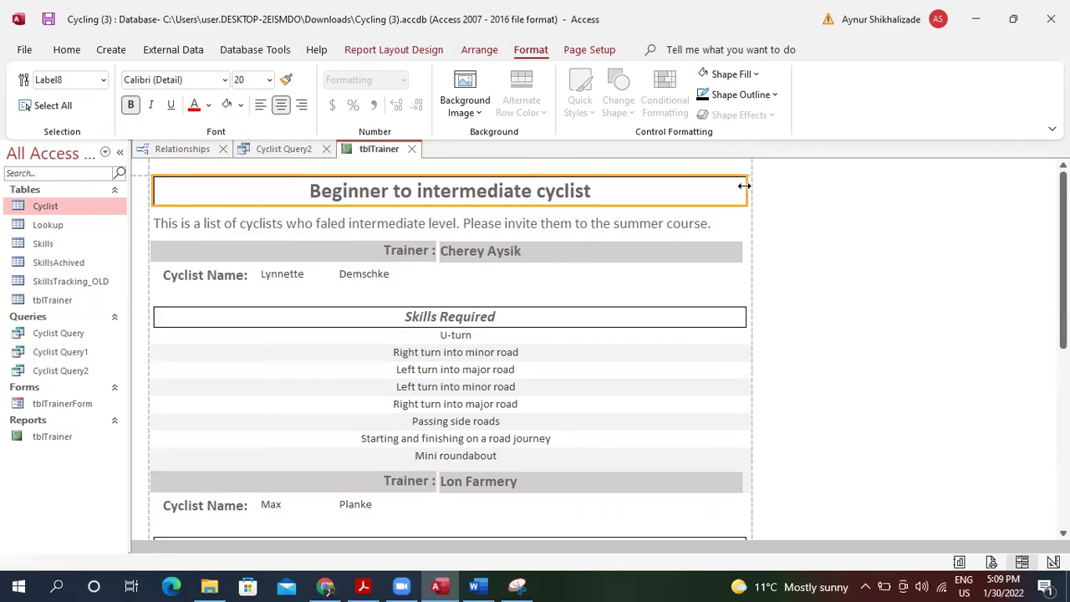
pyautogui.click(470, 286)
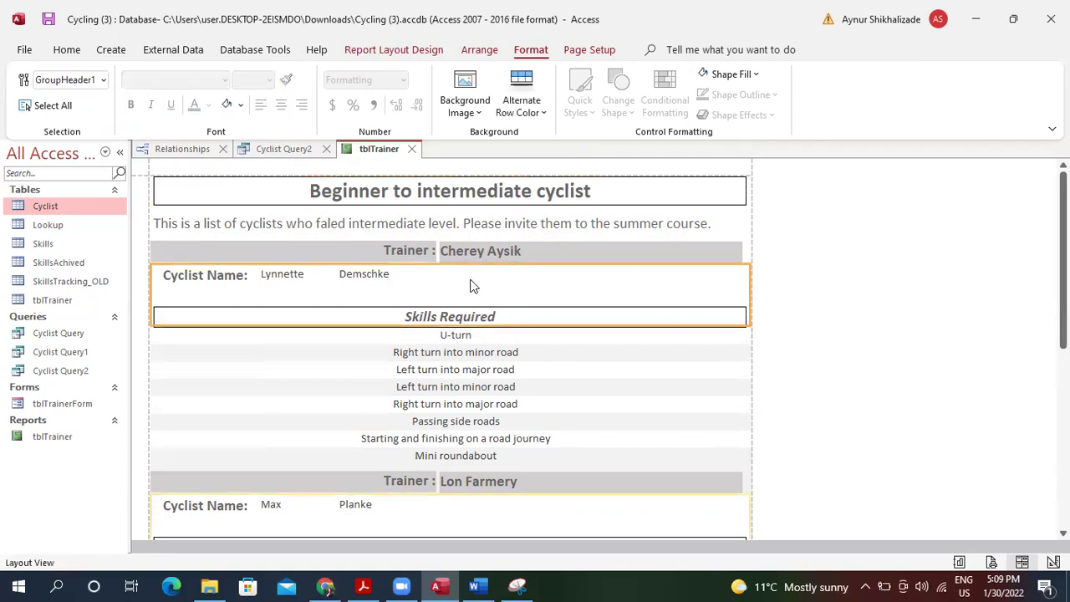
# Set the cyclist first name and surname controls to 12 pt.
pyautogui.click(346, 276)
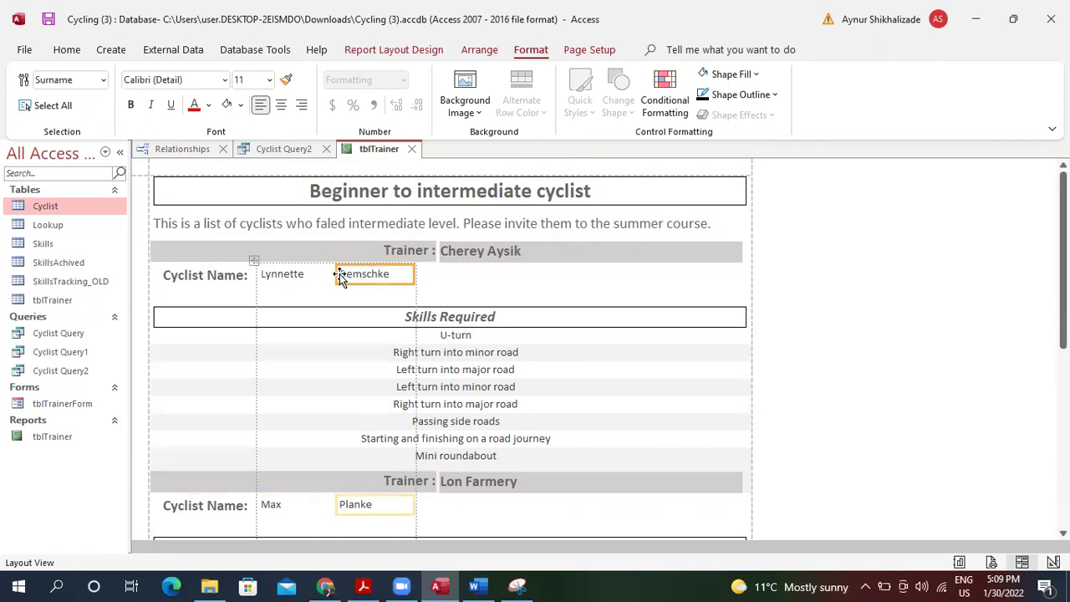
pyautogui.keyDown('shift'); pyautogui.click(288, 276); pyautogui.keyUp('shift')
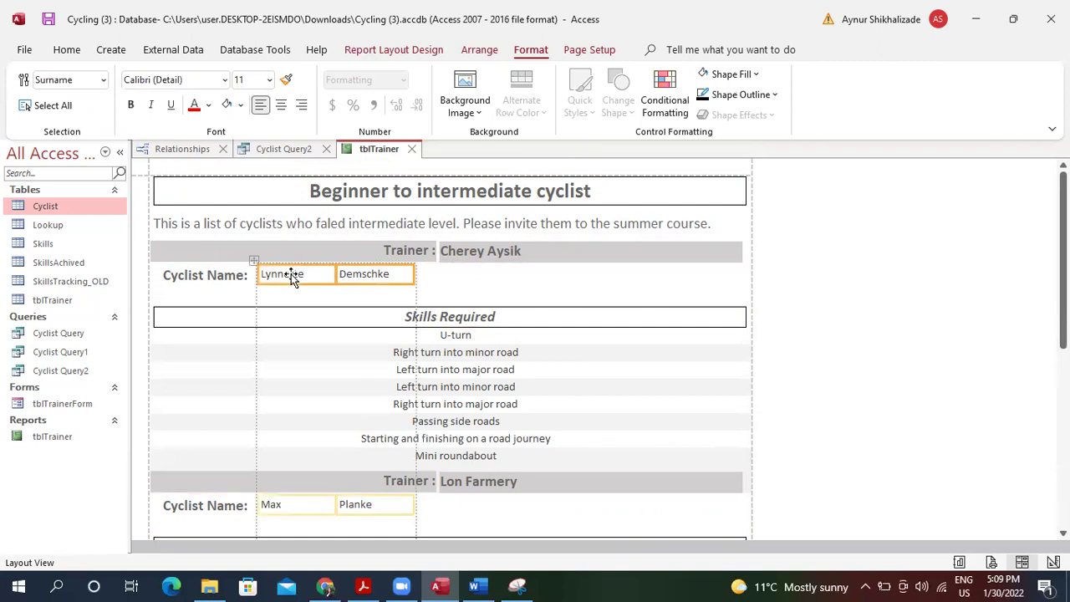
pyautogui.click(71, 52)
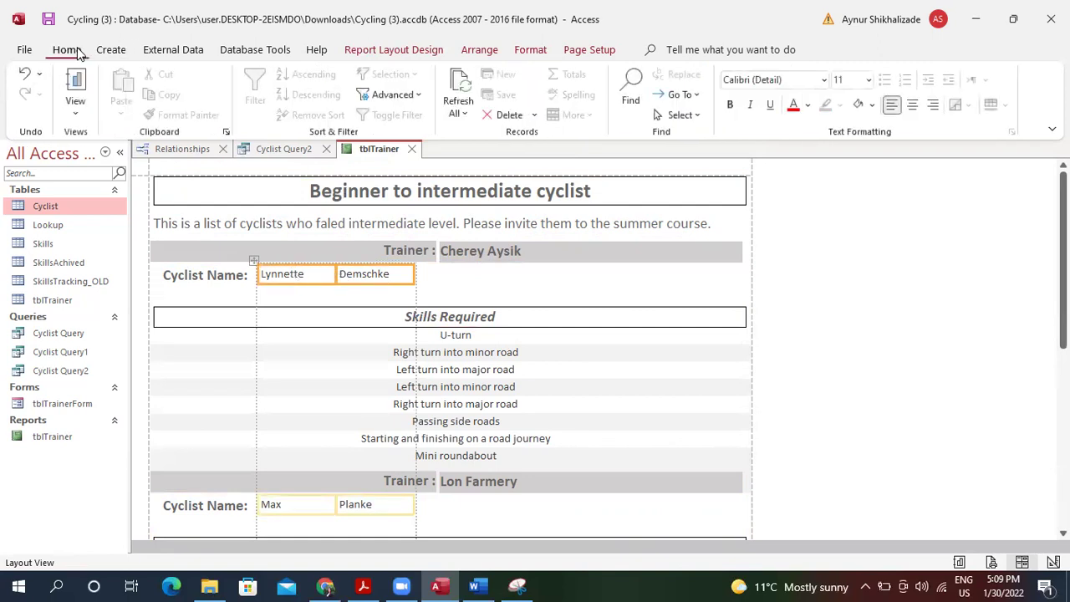
pyautogui.click(869, 79)
pyautogui.click(862, 172)
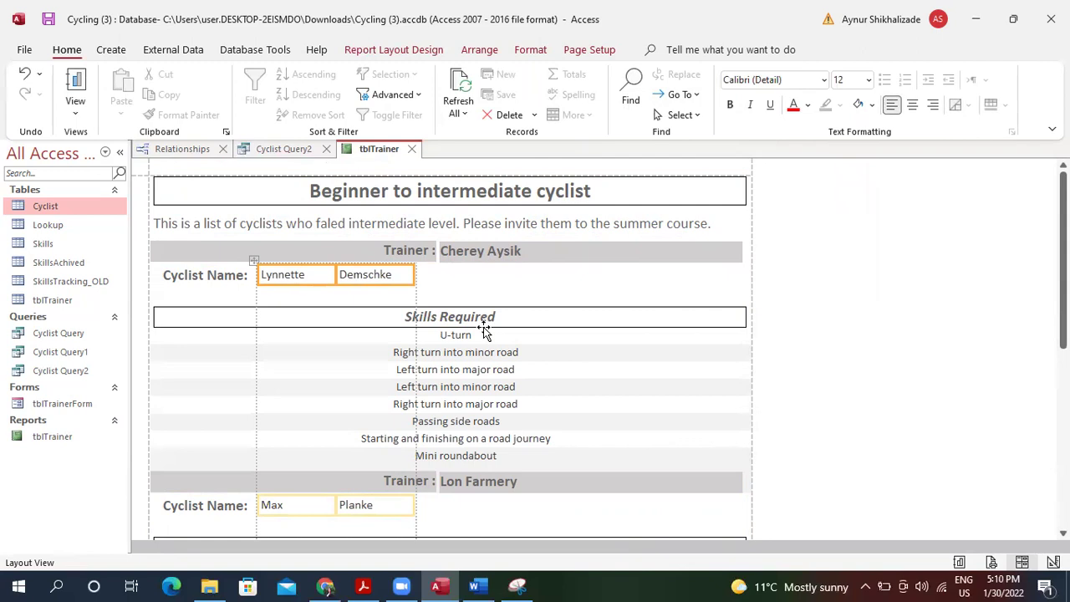
# Set the Skills rows' fill to Automatic and widen the trainer name box to the right edge.
pyautogui.click(532, 355)
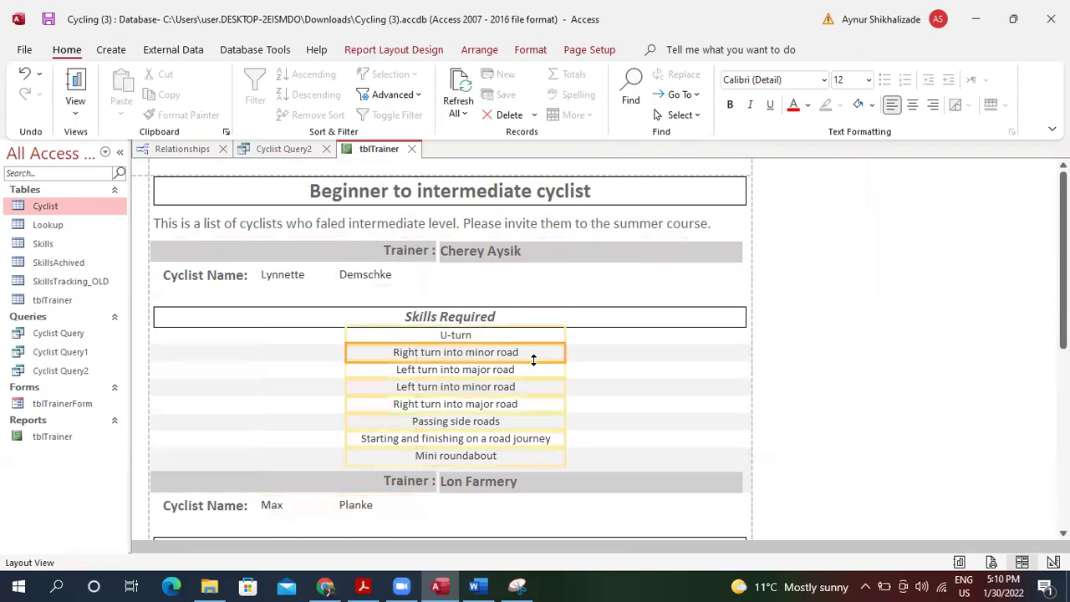
pyautogui.click(572, 288)
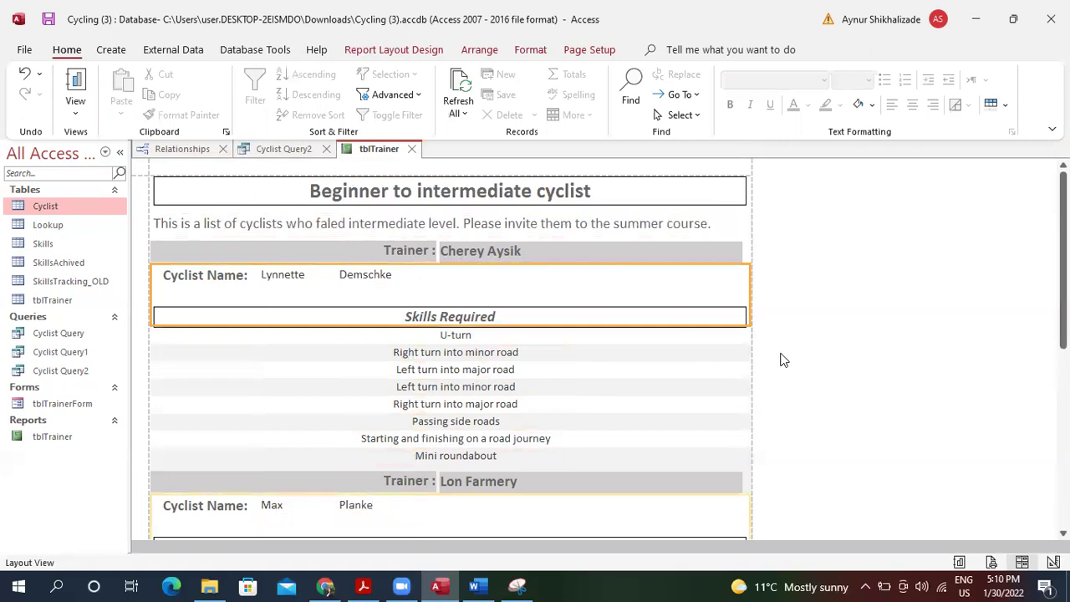
pyautogui.click(604, 360)
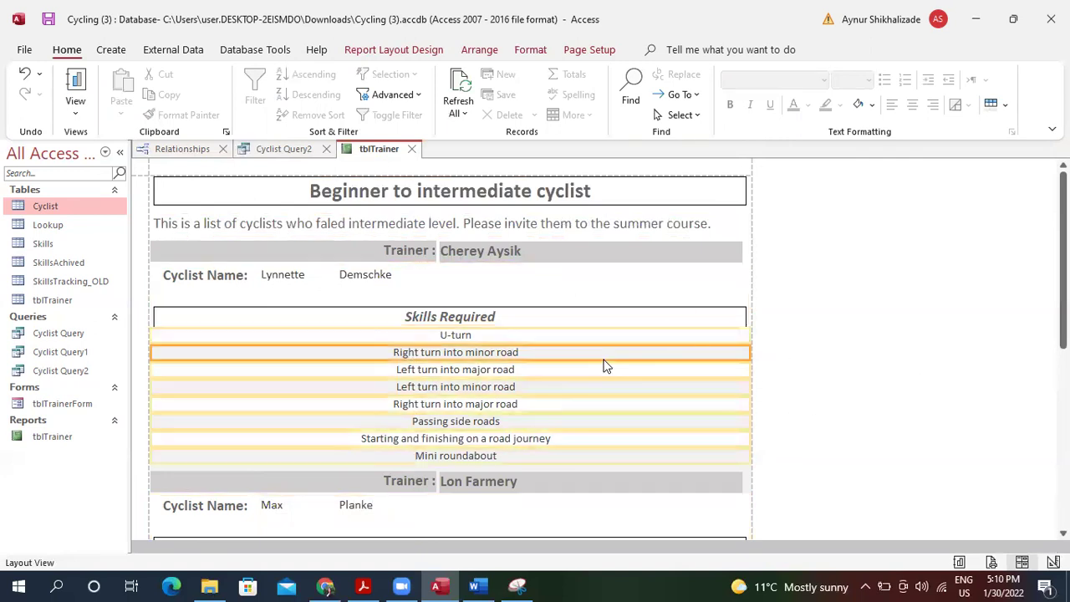
pyautogui.click(872, 106)
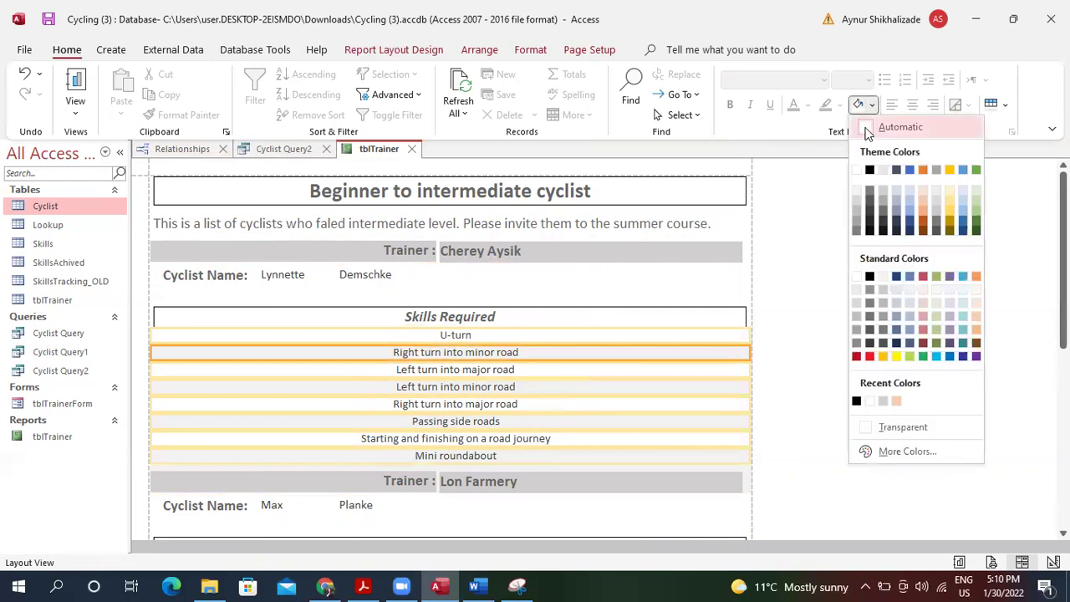
pyautogui.click(867, 130)
pyautogui.click(693, 376)
pyautogui.press('Down')
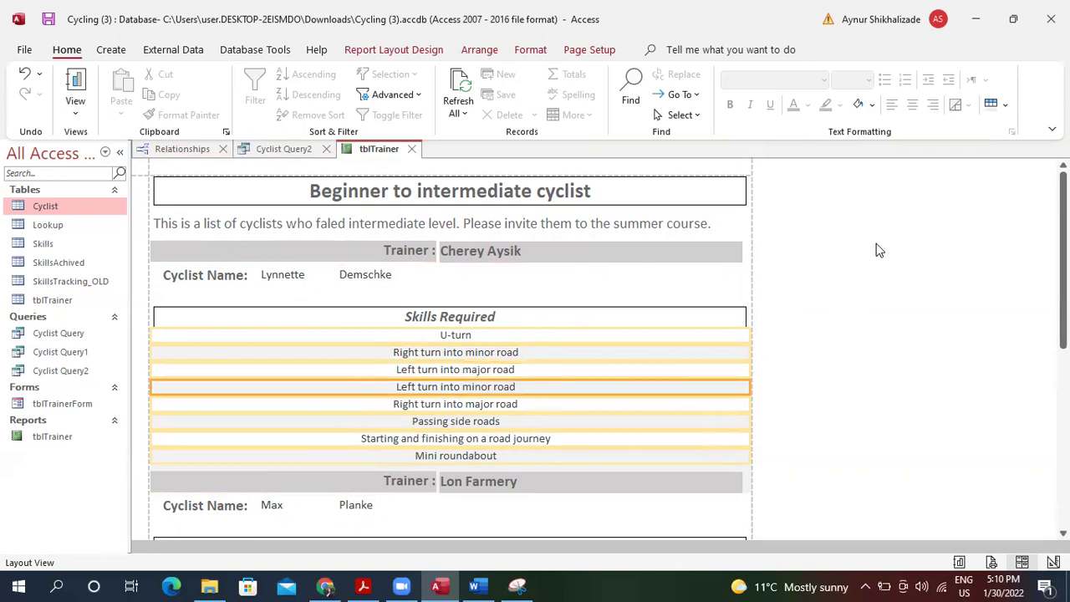
pyautogui.click(721, 255)
pyautogui.moveTo(743, 250); pyautogui.dragTo(748, 250)
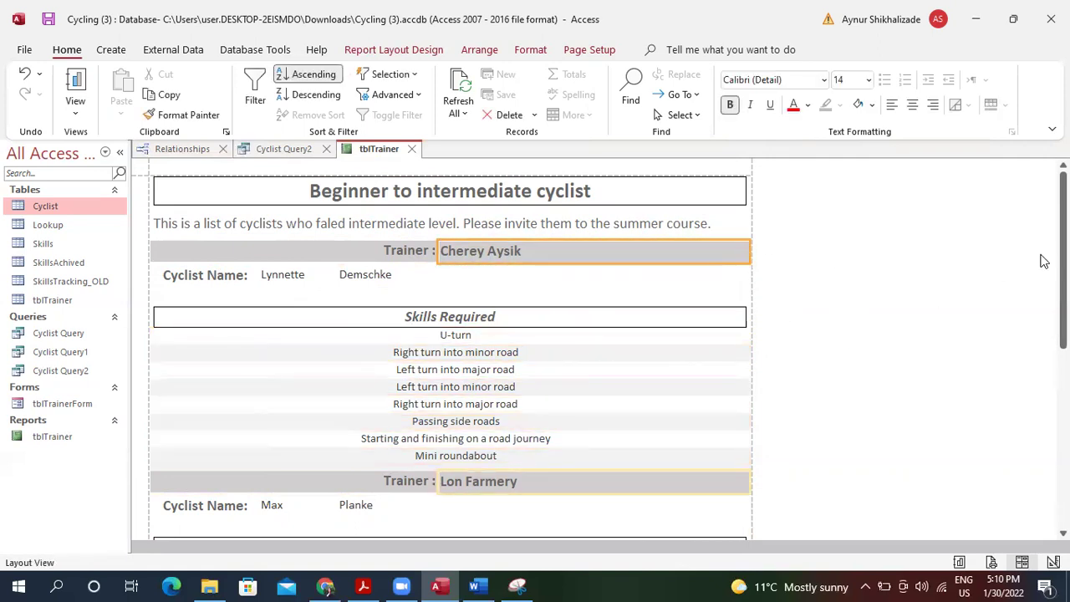
# Scroll through the tblTrainer report, then display it in Print Preview.
pyautogui.moveTo(1062, 261); pyautogui.dragTo(1063, 449)
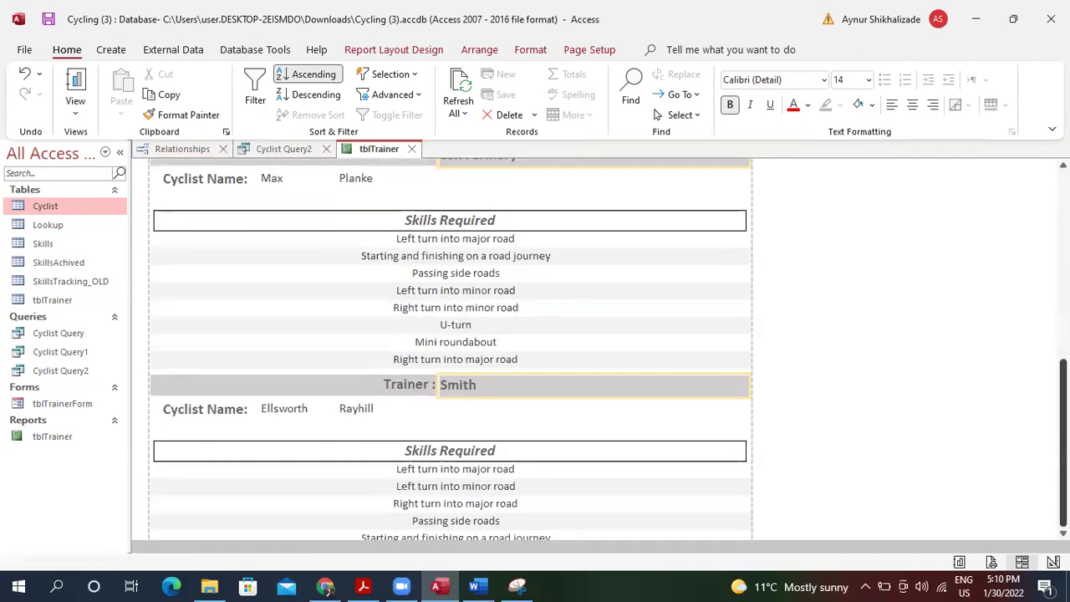
pyautogui.scroll(-3, 451, 352)
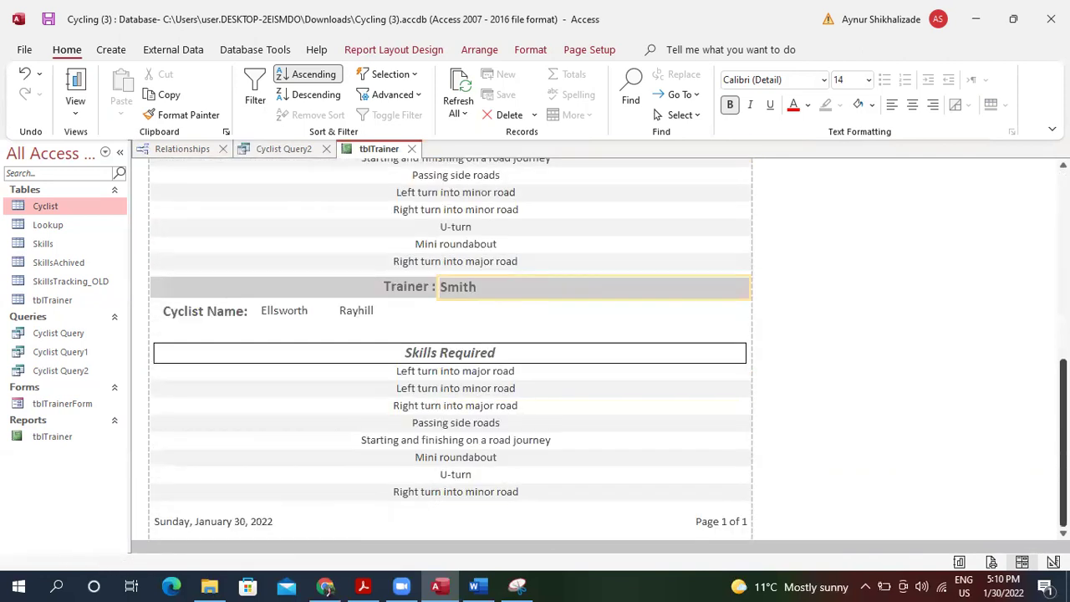
pyautogui.scroll(15, 1040, 290)
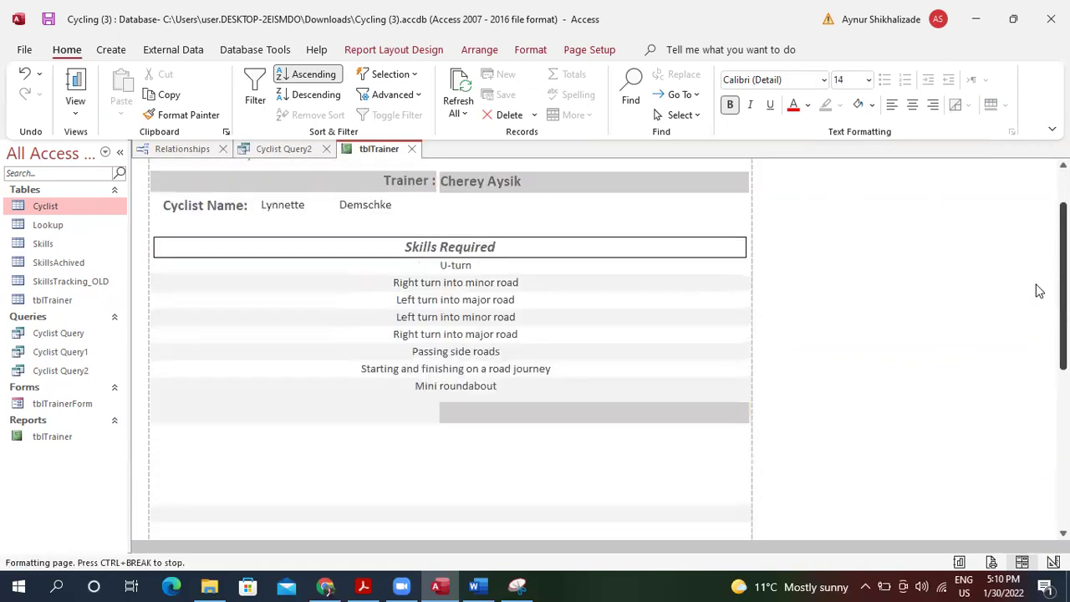
pyautogui.scroll(3, 1037, 280)
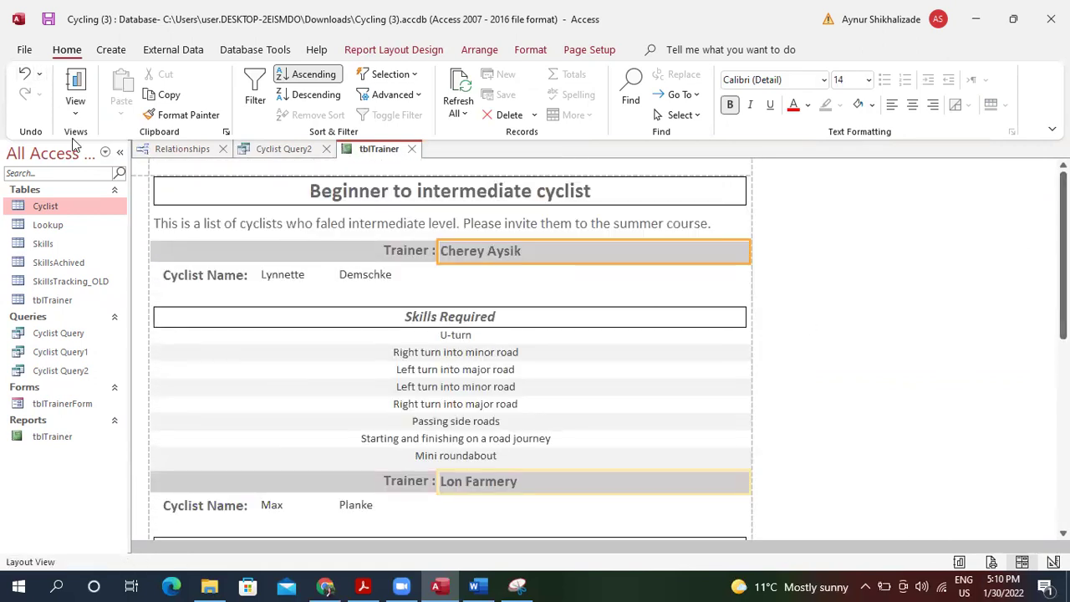
pyautogui.click(76, 105)
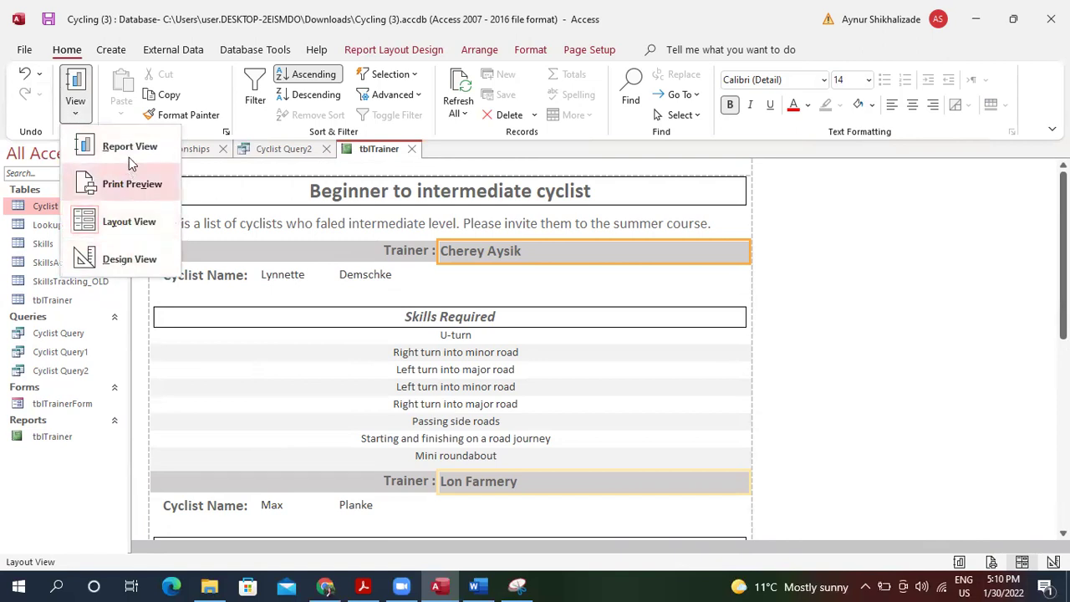
pyautogui.click(138, 184)
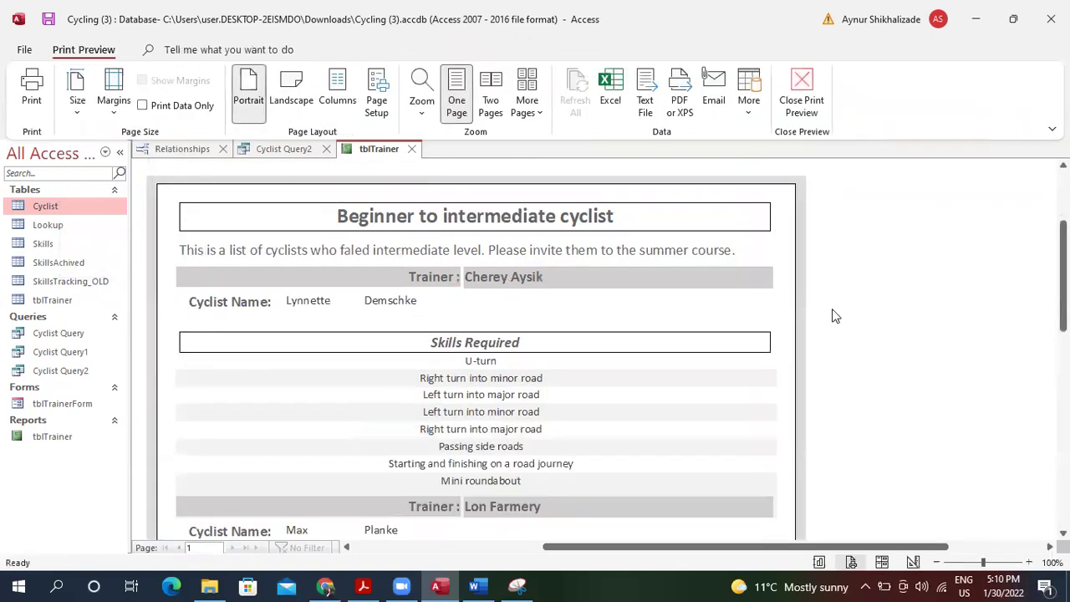
# Review the printed page, close Print Preview and switch the report to Design View.
pyautogui.moveTo(1063, 276)
pyautogui.mouseDown()
pyautogui.moveTo(1063, 468)
pyautogui.moveTo(1063, 266)
pyautogui.mouseUp()
pyautogui.scroll(-10, 1035, 234)
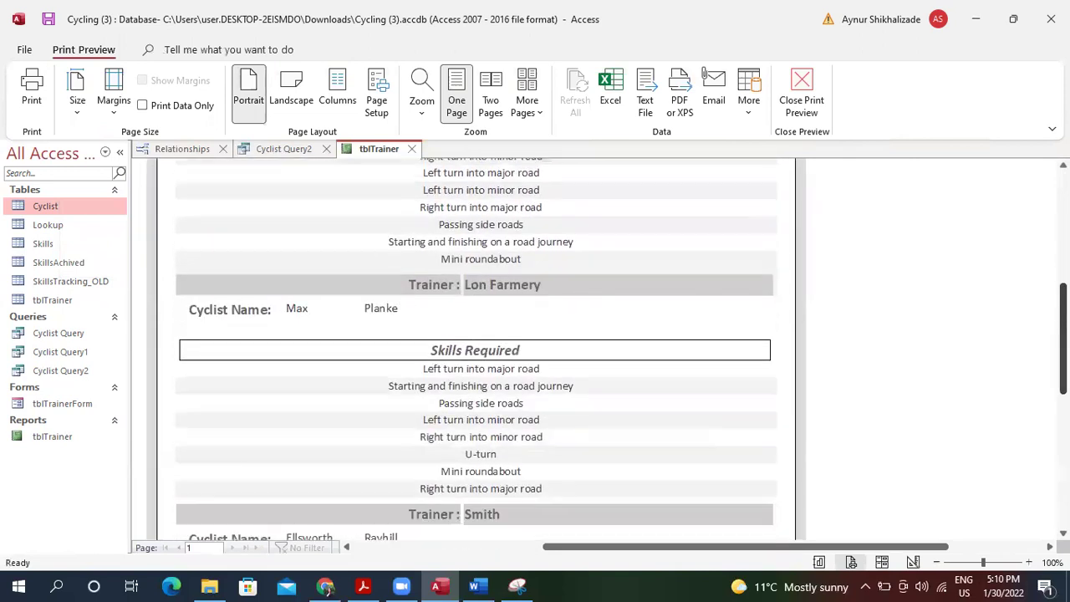
pyautogui.scroll(3, 1036, 234)
pyautogui.scroll(8, 1036, 234)
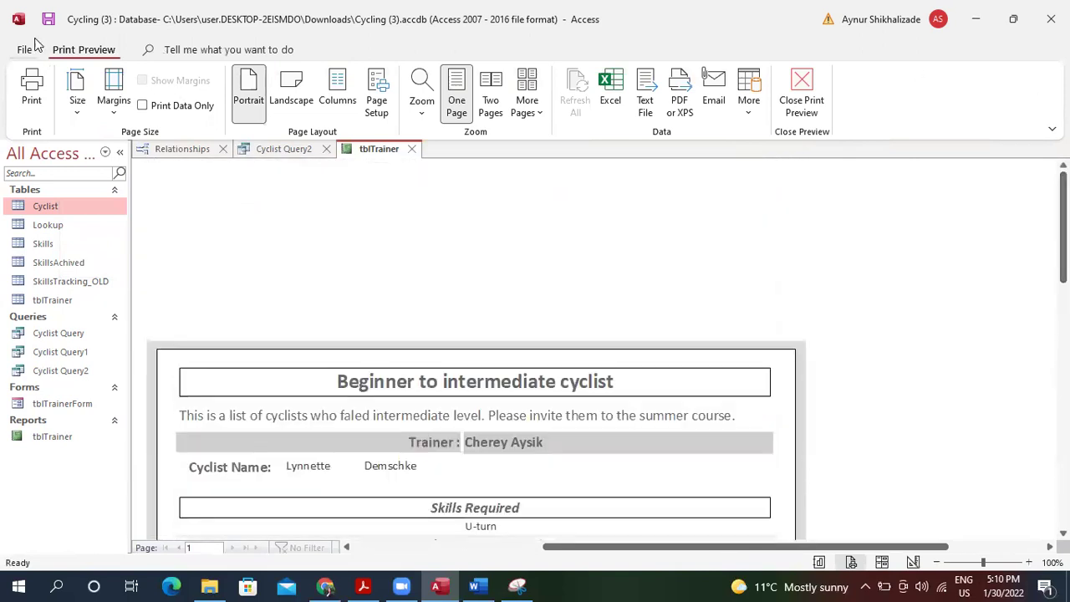
pyautogui.click(803, 83)
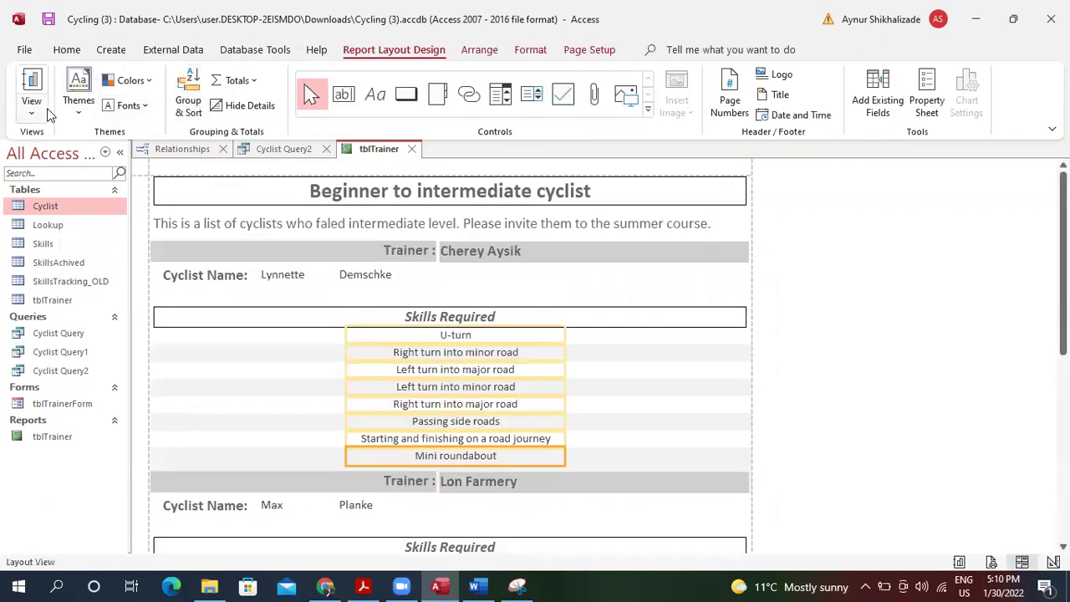
pyautogui.click(35, 111)
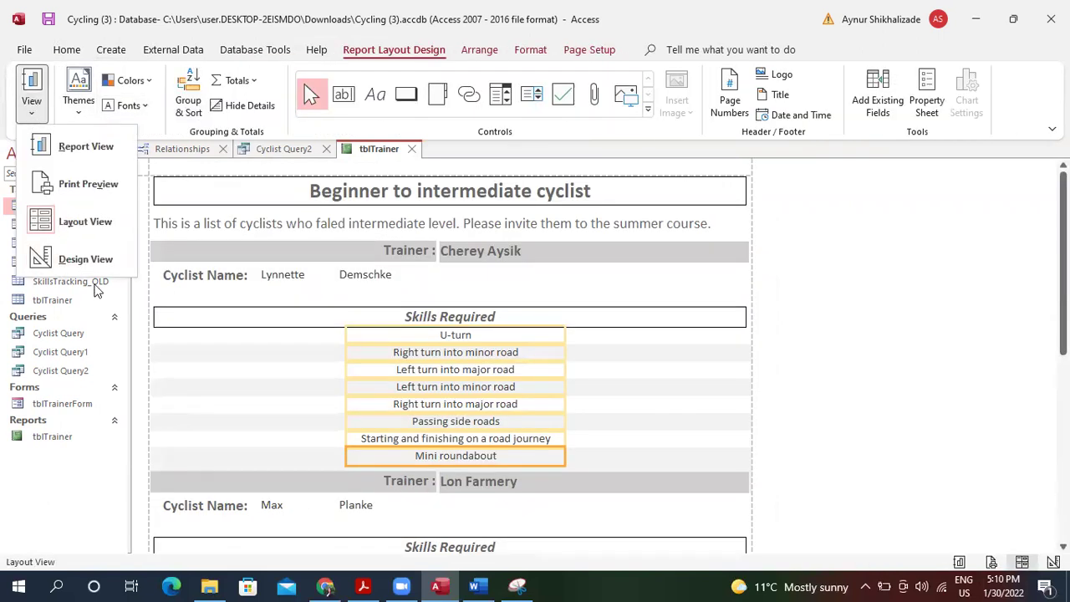
pyautogui.click(87, 258)
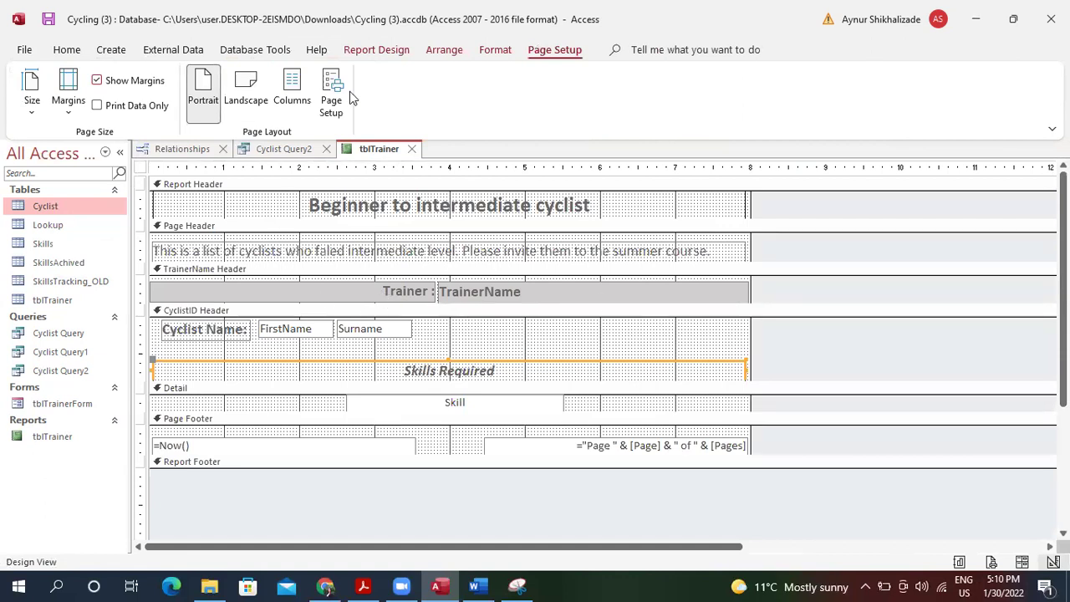
pyautogui.click(107, 46)
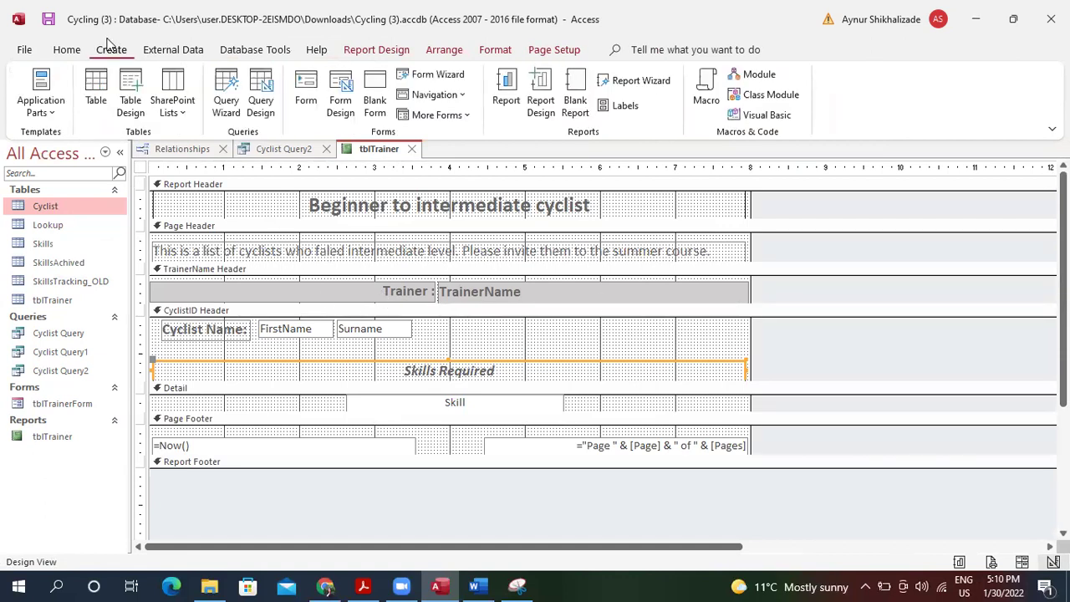
# Remove the stray Command25 button from the CyclistID Header.
pyautogui.click(363, 49)
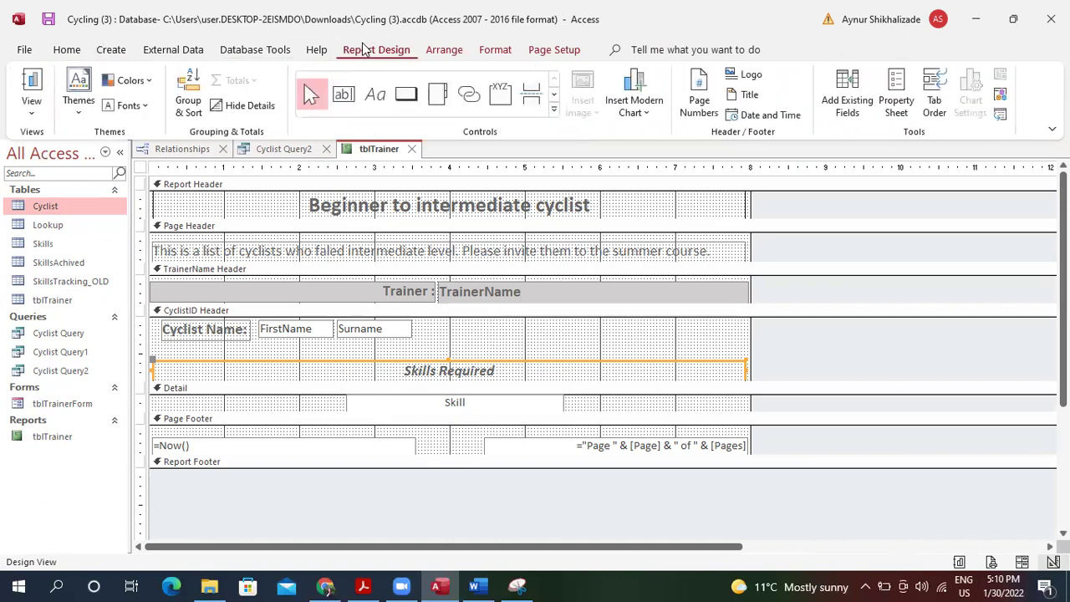
pyautogui.click(398, 100)
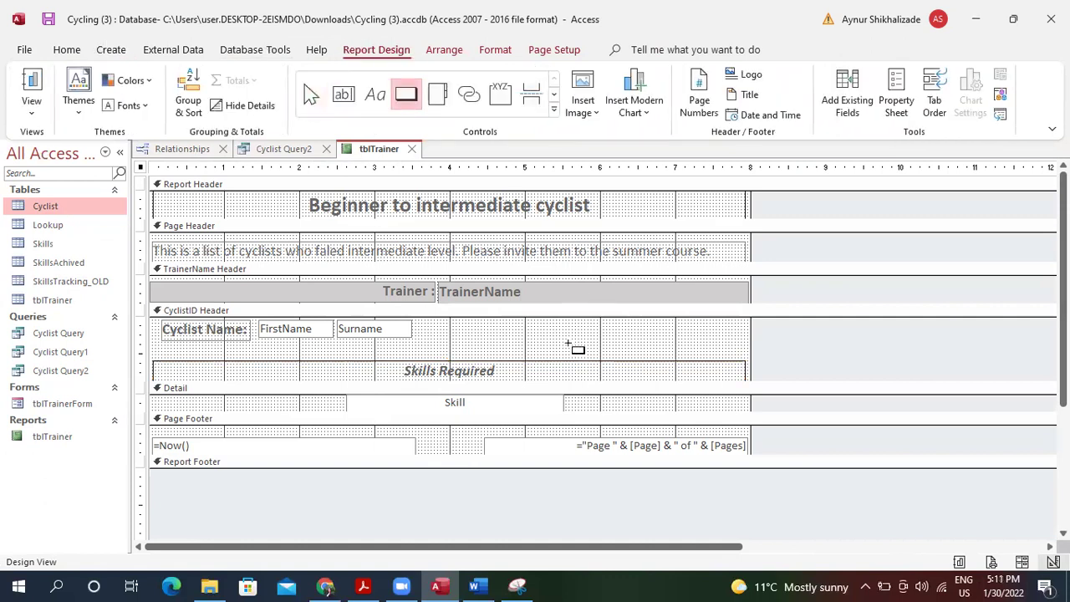
pyautogui.moveTo(550, 322); pyautogui.dragTo(671, 339)
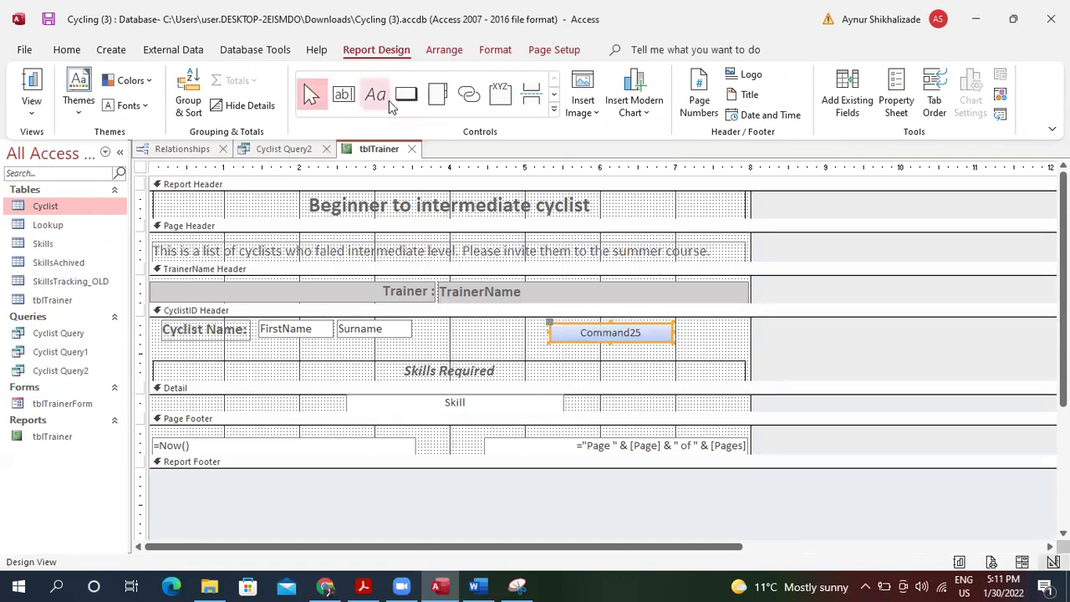
pyautogui.press('Delete')
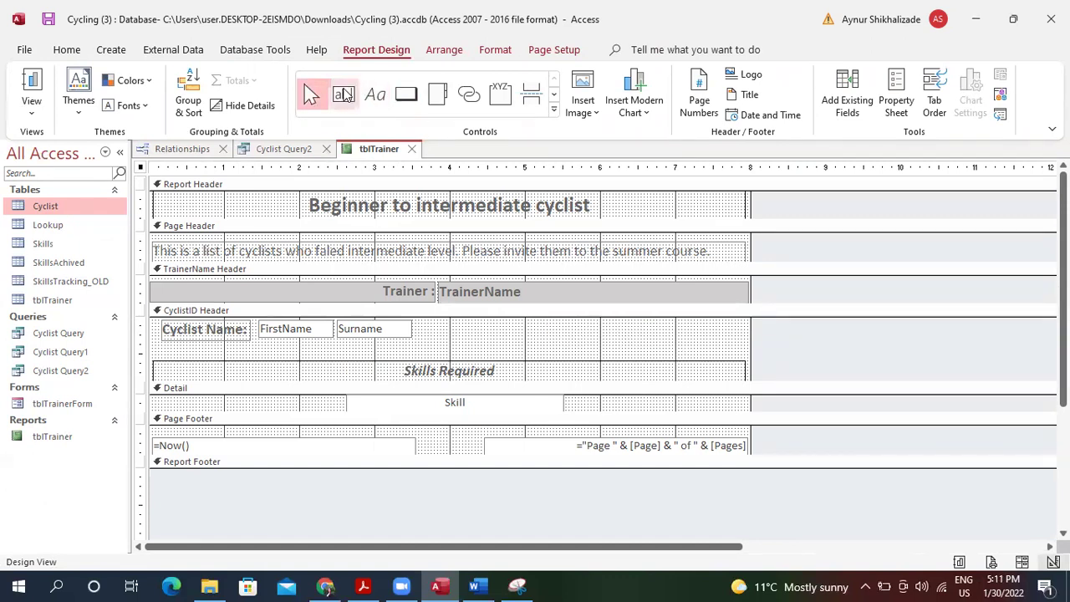
# Add a text box with =Count([Skill]) in the cyclist header and label it 'Number of Skills'.
pyautogui.click(345, 93)
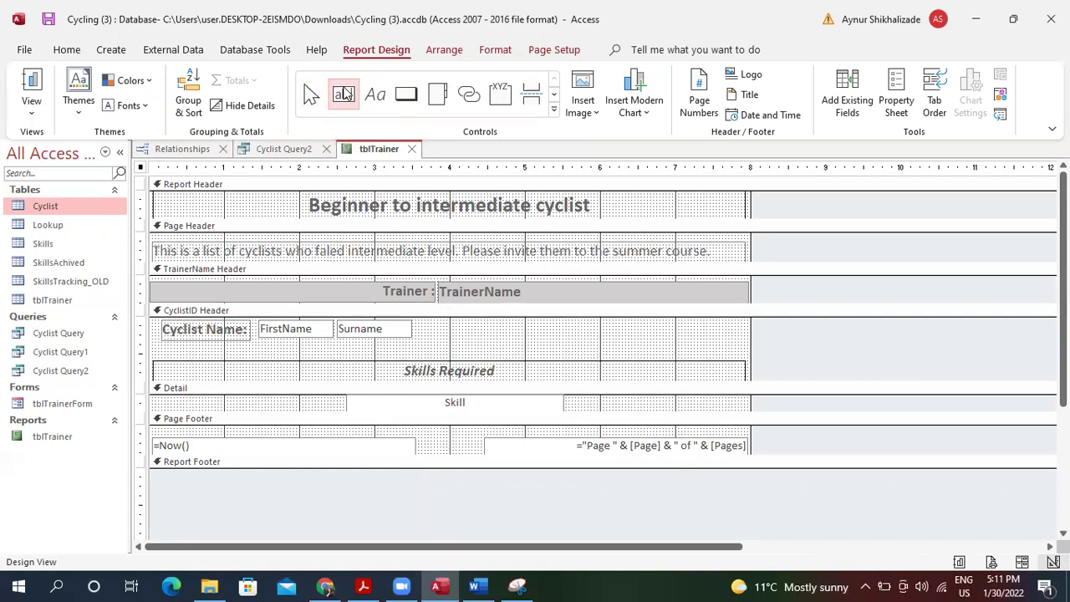
pyautogui.moveTo(552, 324); pyautogui.dragTo(692, 343)
pyautogui.click(635, 336)
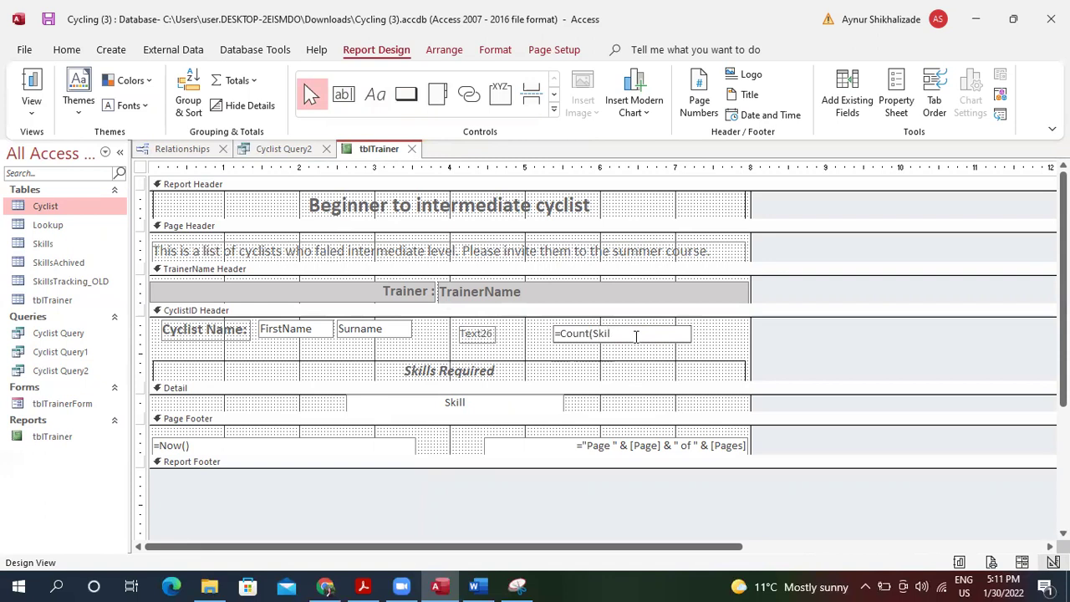
pyautogui.press('Return')
pyautogui.click(486, 332)
pyautogui.doubleClick(486, 332)
pyautogui.press('BackSpace')
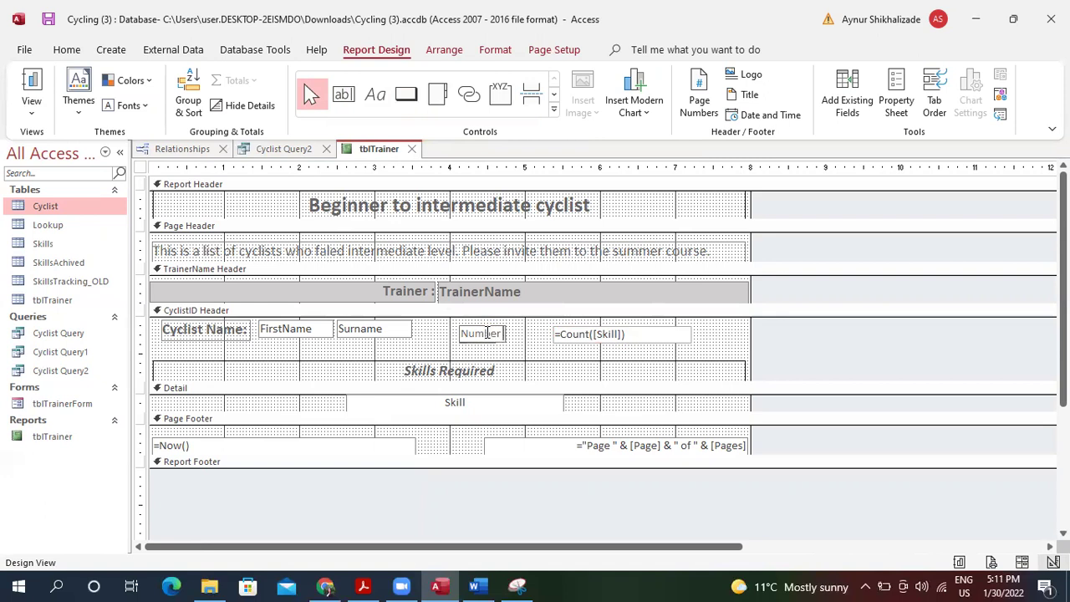
pyautogui.write('Number of Skills Required')
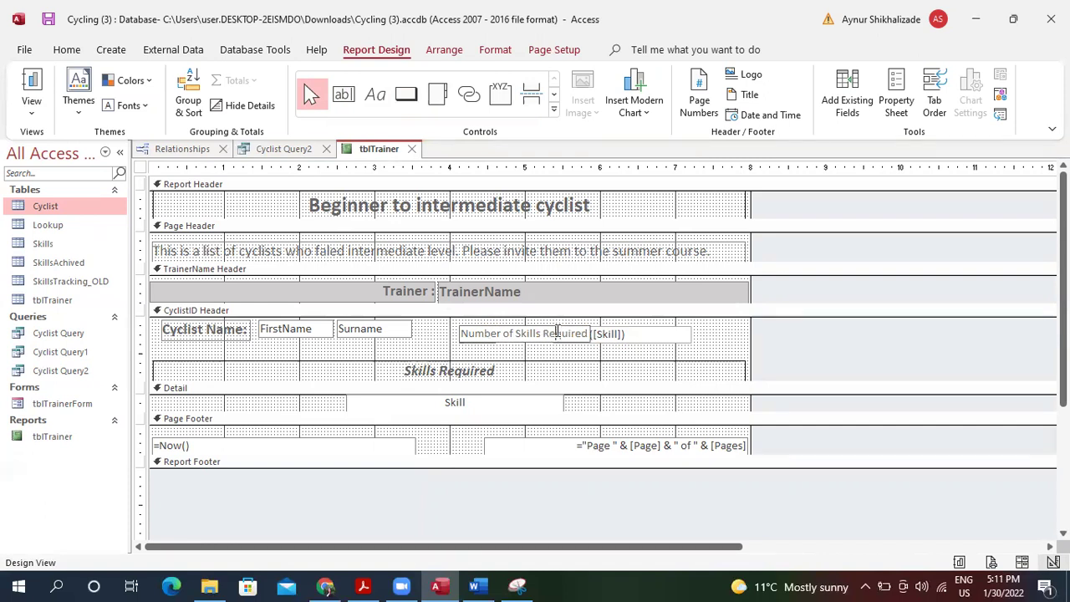
pyautogui.moveTo(464, 334); pyautogui.dragTo(583, 332)
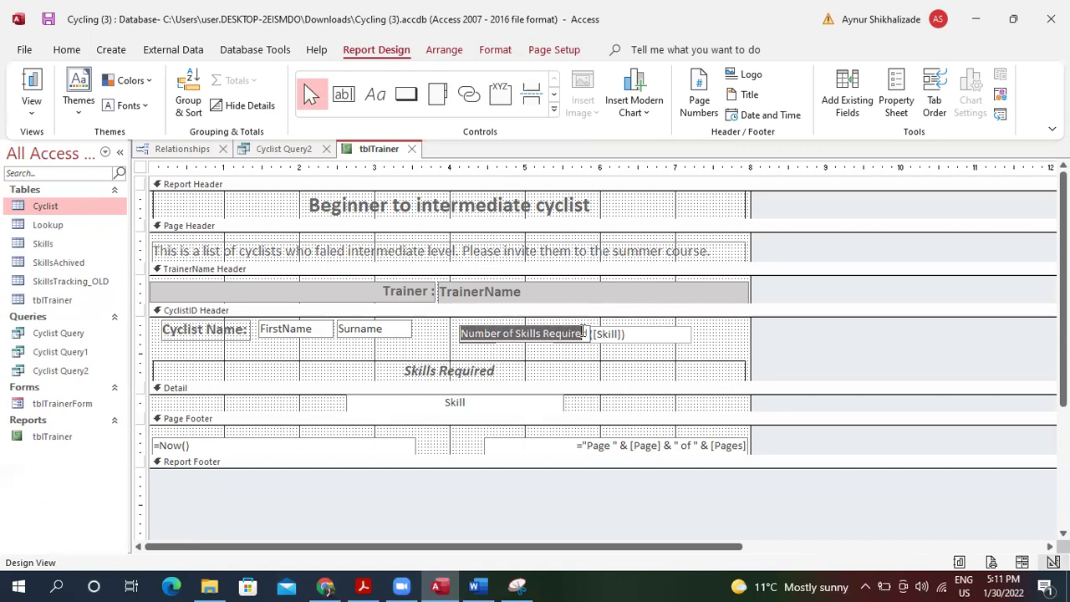
# Shrink the skills count box and shift it right so the Number of Skills Required label fits.
pyautogui.click(67, 50)
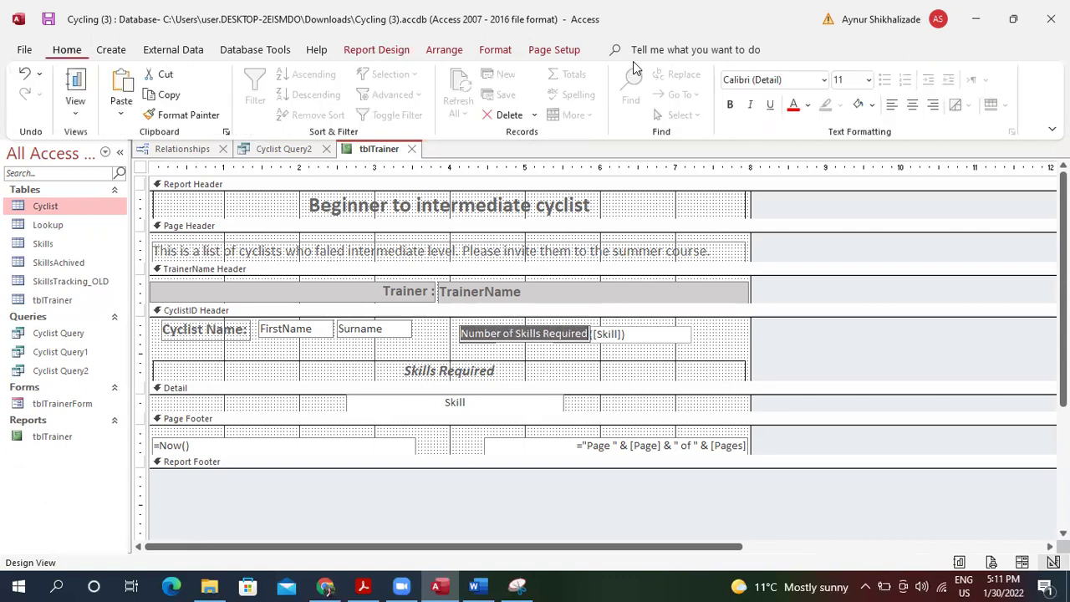
pyautogui.click(869, 80)
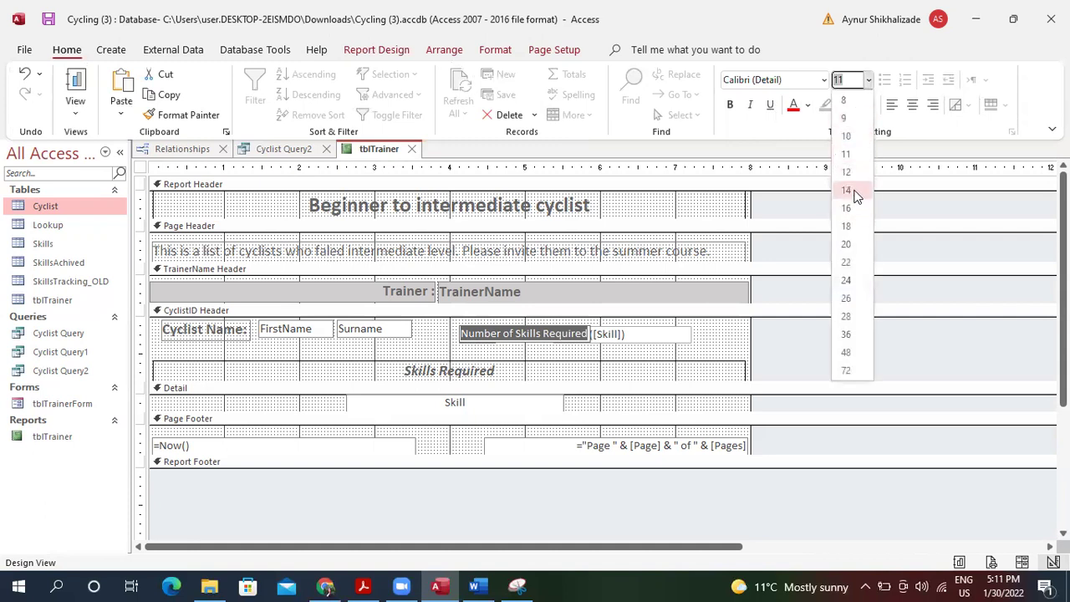
pyautogui.click(728, 107)
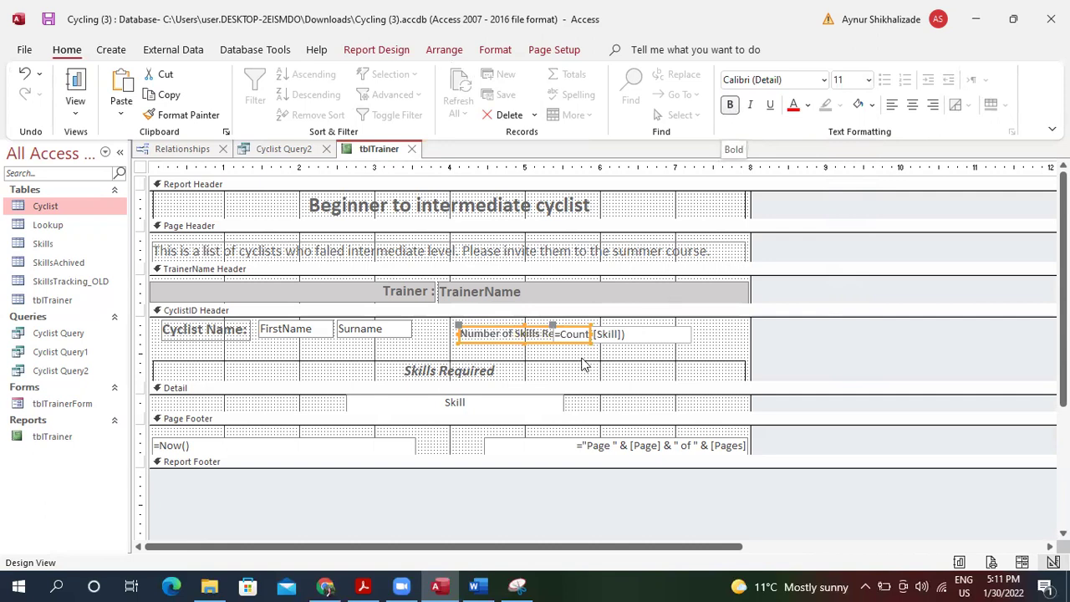
pyautogui.click(622, 336)
pyautogui.moveTo(552, 333); pyautogui.dragTo(581, 333)
pyautogui.press('Right')
pyautogui.press('Right')
pyautogui.press('Right')
pyautogui.press('Right')
pyautogui.press('Right')
pyautogui.press('Right')
pyautogui.press('Right')
pyautogui.press('Right')
pyautogui.press('Right')
pyautogui.press('Right')
pyautogui.press('Right')
pyautogui.press('Right')
pyautogui.press('Right')
pyautogui.press('Right')
pyautogui.press('Right')
pyautogui.press('Right')
pyautogui.press('Right')
pyautogui.press('Right')
pyautogui.press('Right')
pyautogui.press('Right')
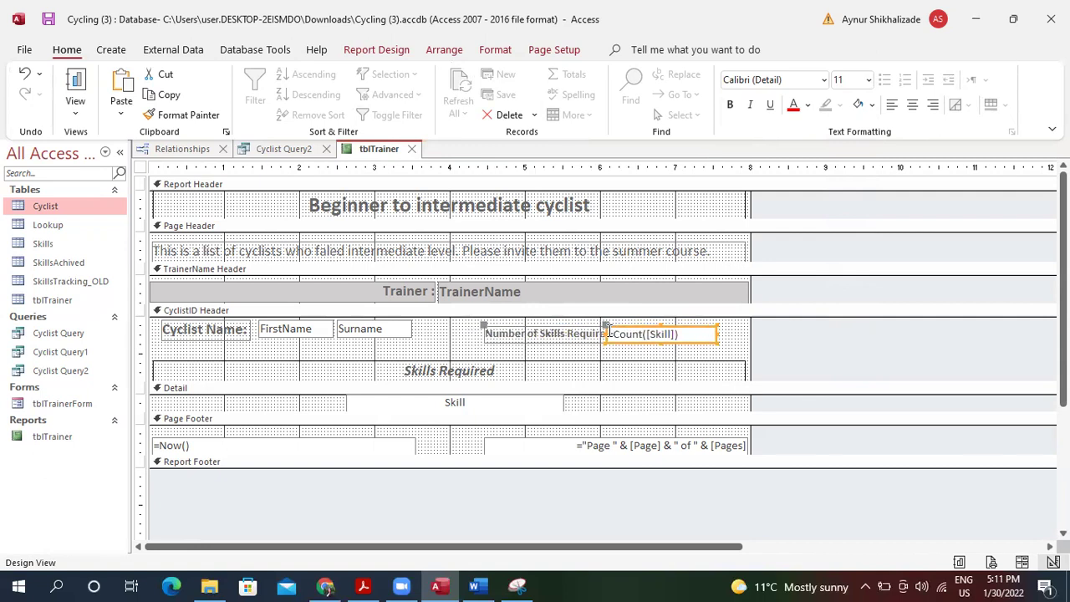
pyautogui.moveTo(608, 333); pyautogui.dragTo(624, 333)
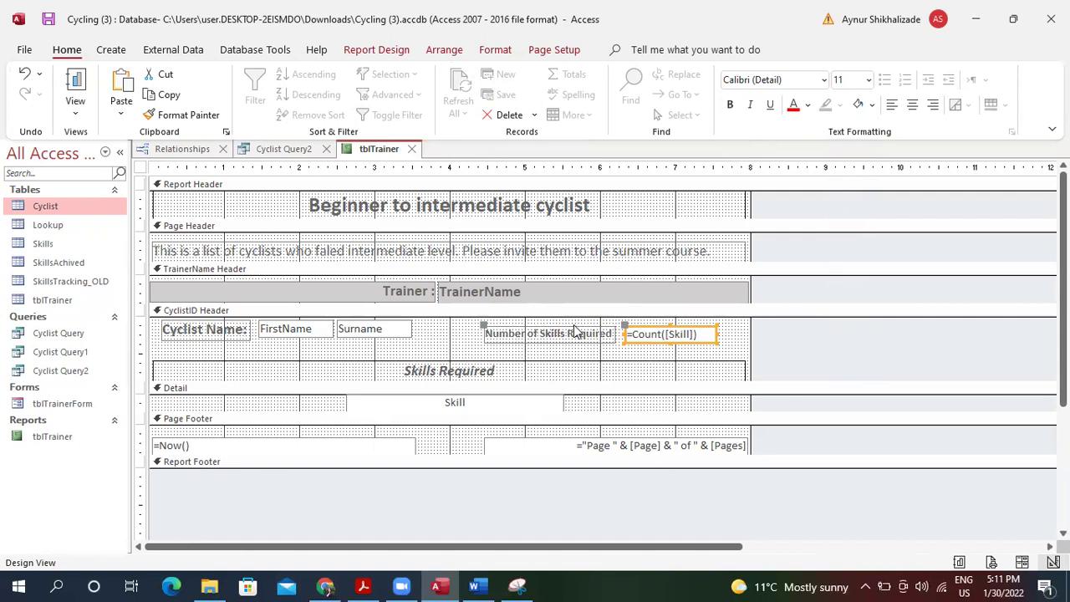
# Format-paint the bold Cyclist Name: style onto the skills label and preview the report.
pyautogui.click(226, 331)
pyautogui.click(186, 115)
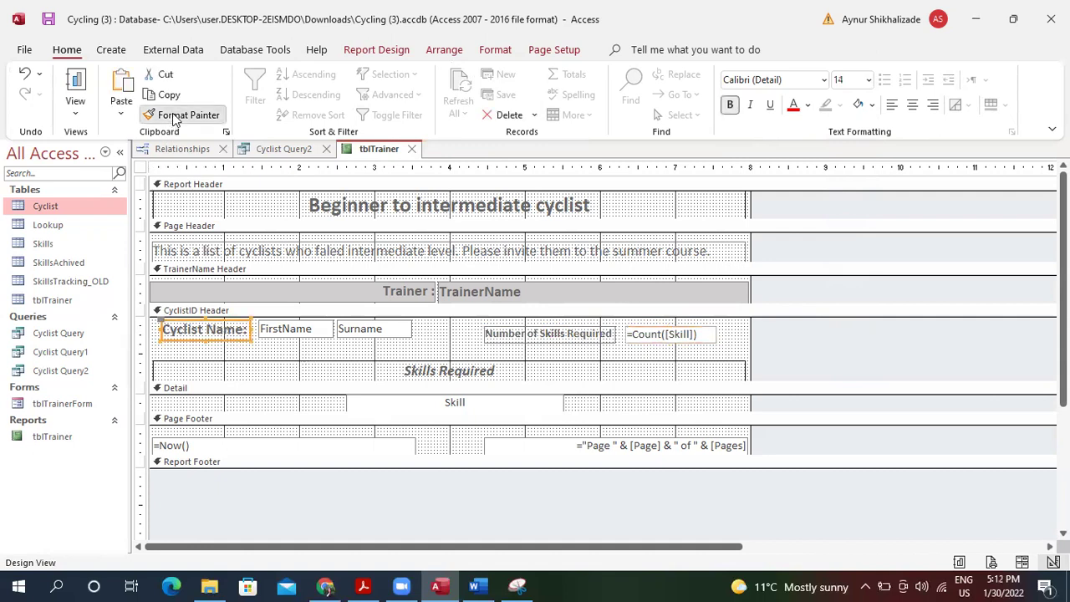
pyautogui.click(592, 334)
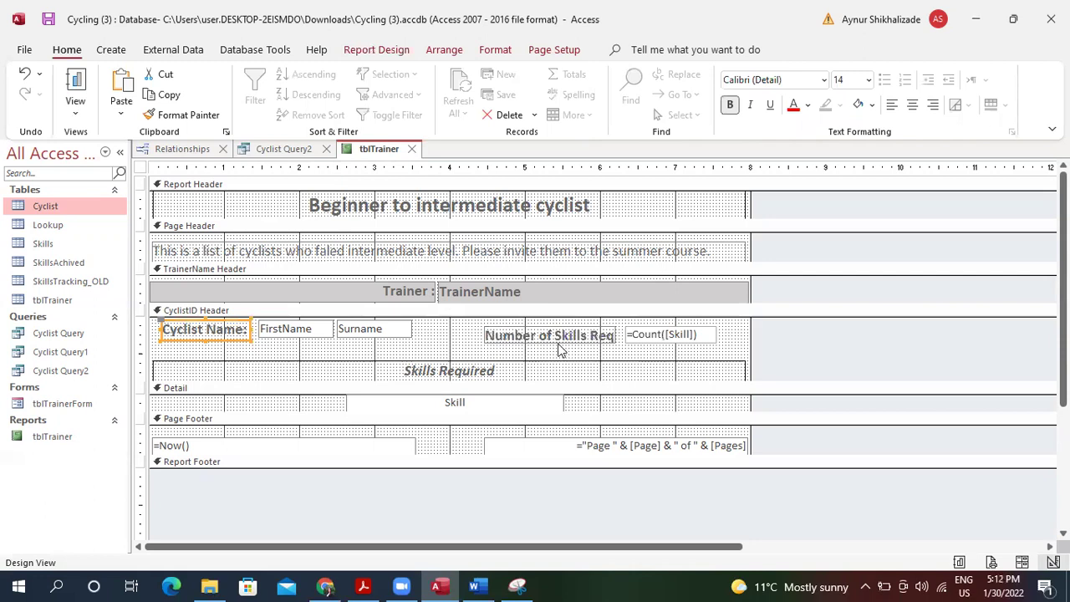
pyautogui.click(75, 81)
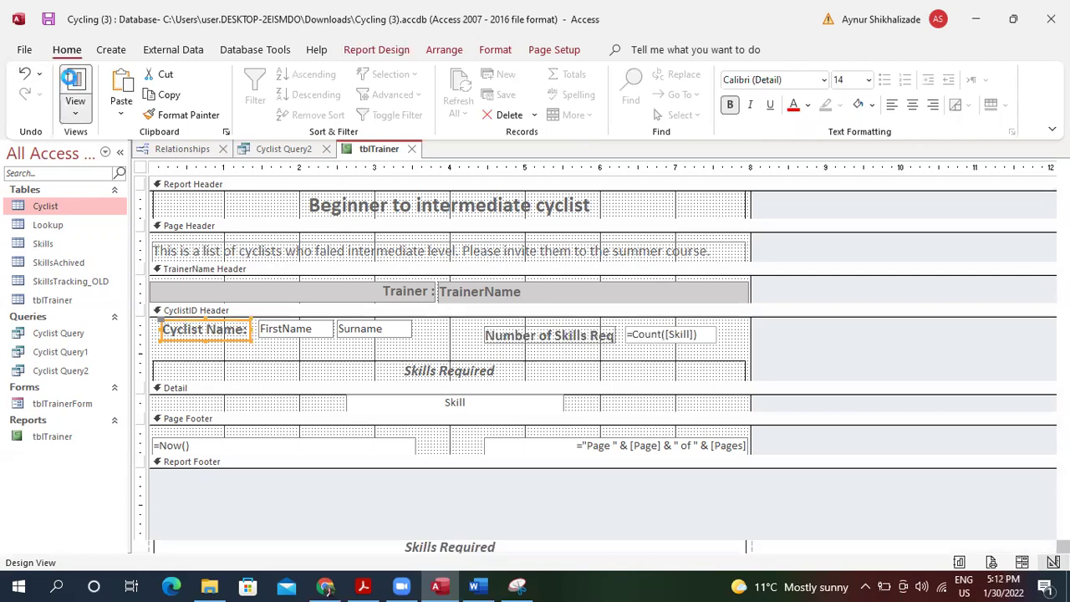
pyautogui.click(588, 283)
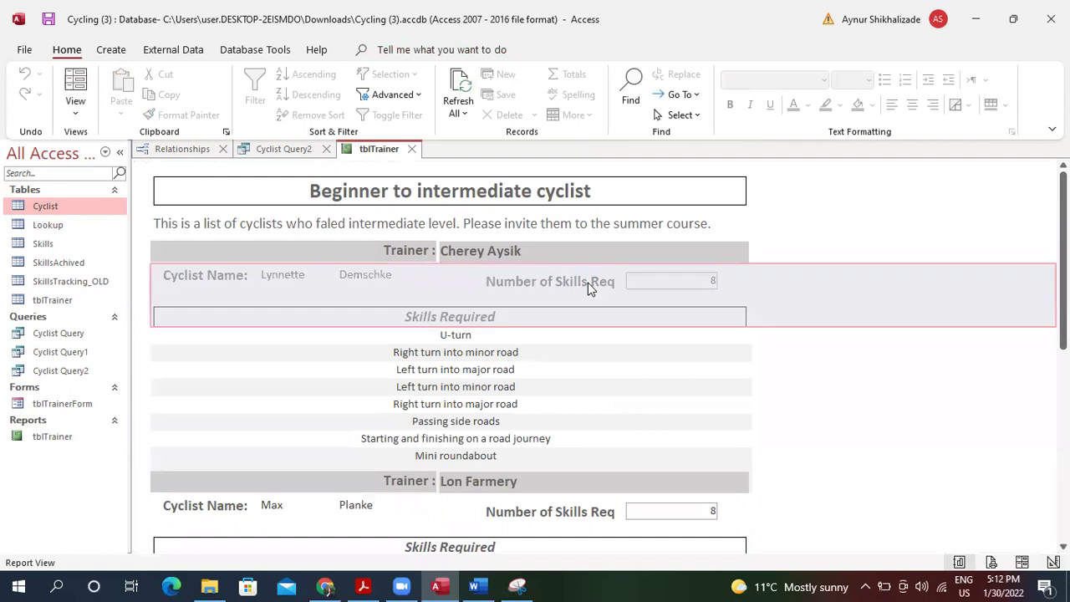
# In Layout view, widen the Number of Skills Required label leftward and narrow the 8 count box.
pyautogui.click(75, 112)
pyautogui.click(127, 220)
pyautogui.click(527, 281)
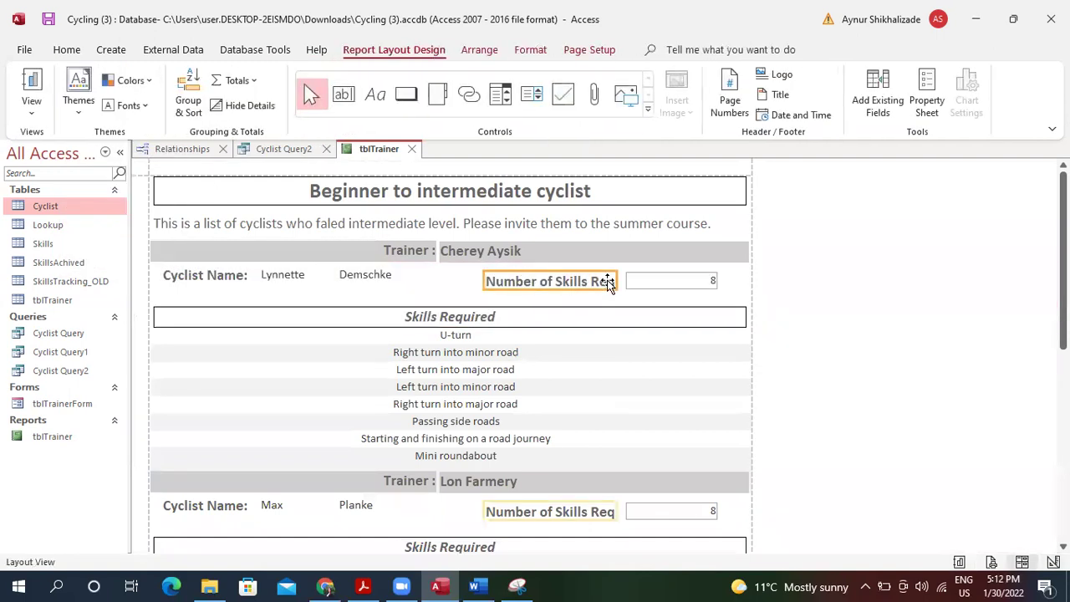
pyautogui.moveTo(483, 281); pyautogui.dragTo(444, 275)
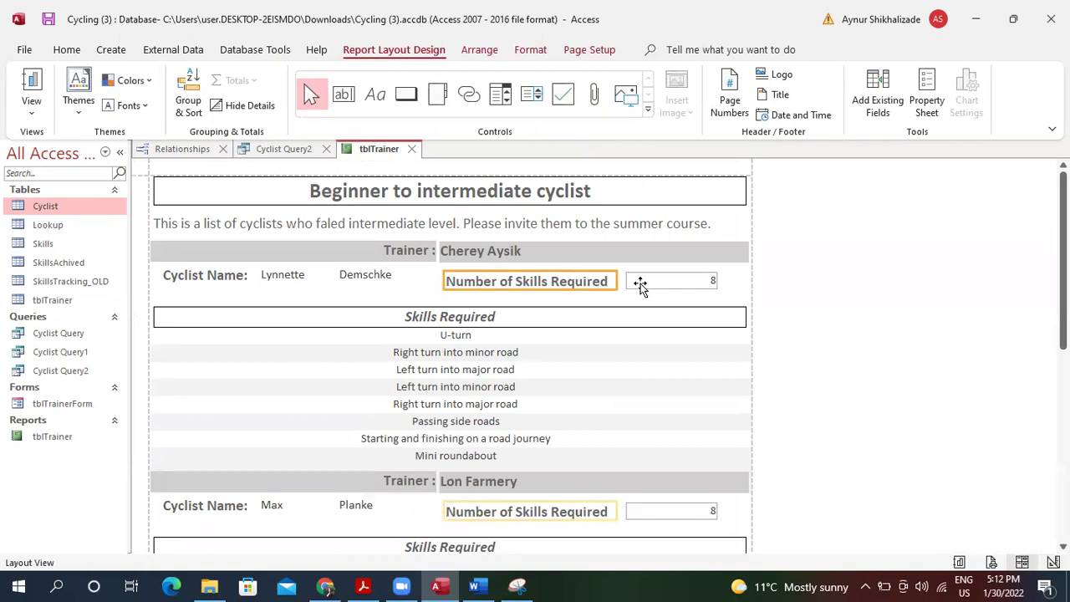
pyautogui.click(669, 280)
pyautogui.moveTo(627, 280); pyautogui.dragTo(699, 280)
# Nudge the Number of Skills Required label right into position beside the count.
pyautogui.click(534, 277)
pyautogui.press('Right')
pyautogui.press('Right')
pyautogui.press('Right')
pyautogui.press('Right')
pyautogui.press('Right')
pyautogui.press('Right')
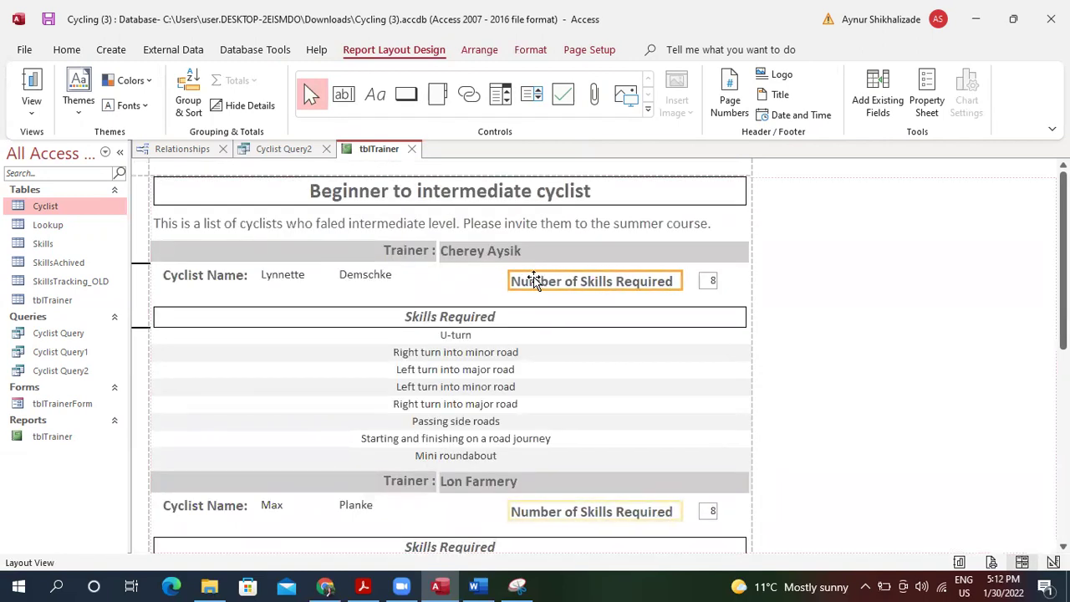
pyautogui.press('Right')
pyautogui.press('Up')
pyautogui.press('Right')
pyautogui.press('Down')
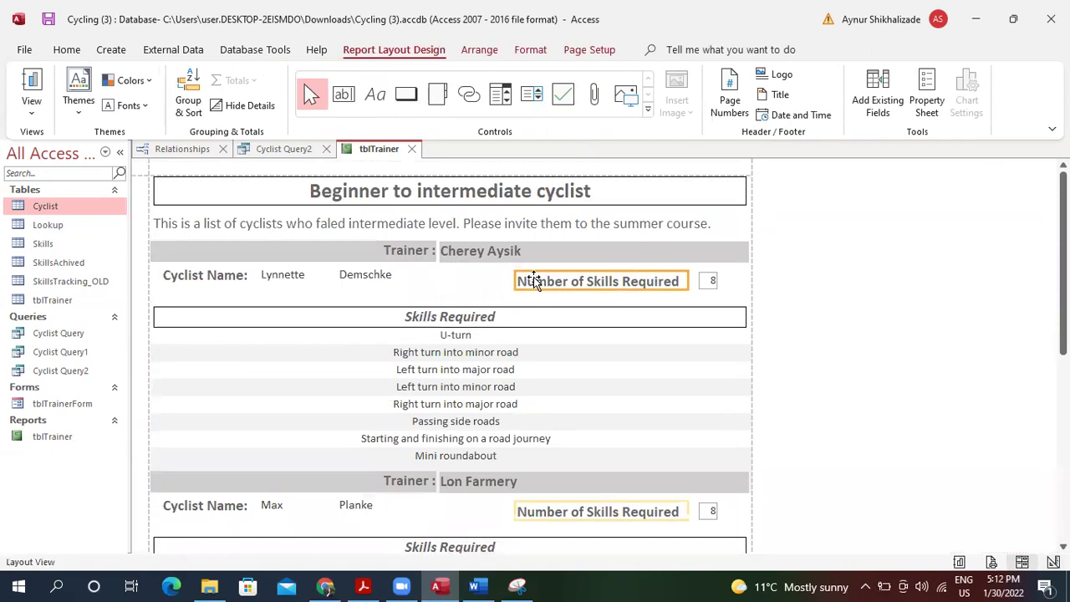
pyautogui.click(615, 282)
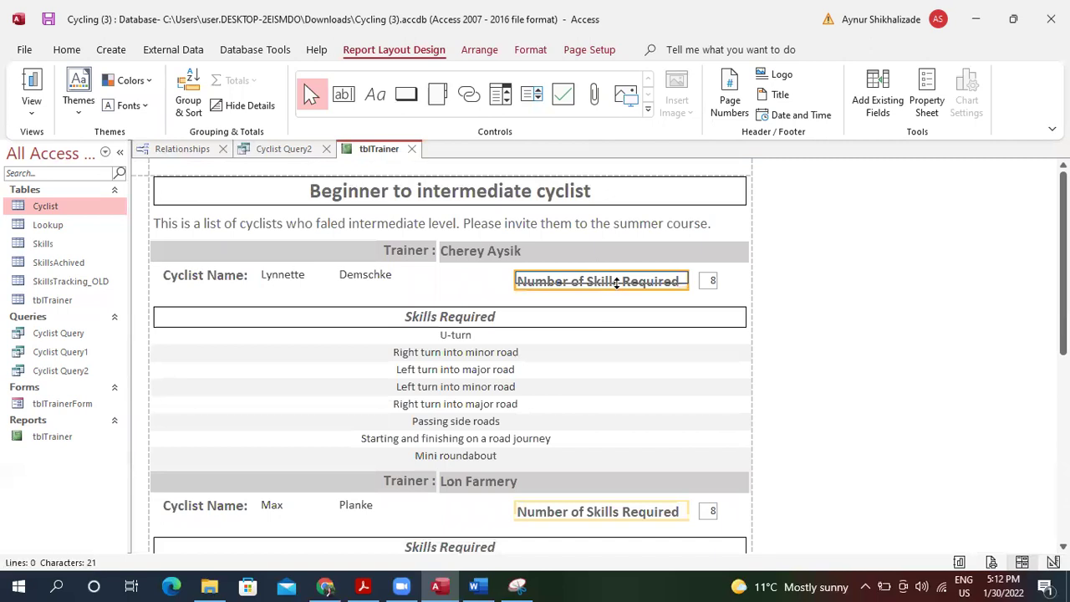
pyautogui.click(618, 285)
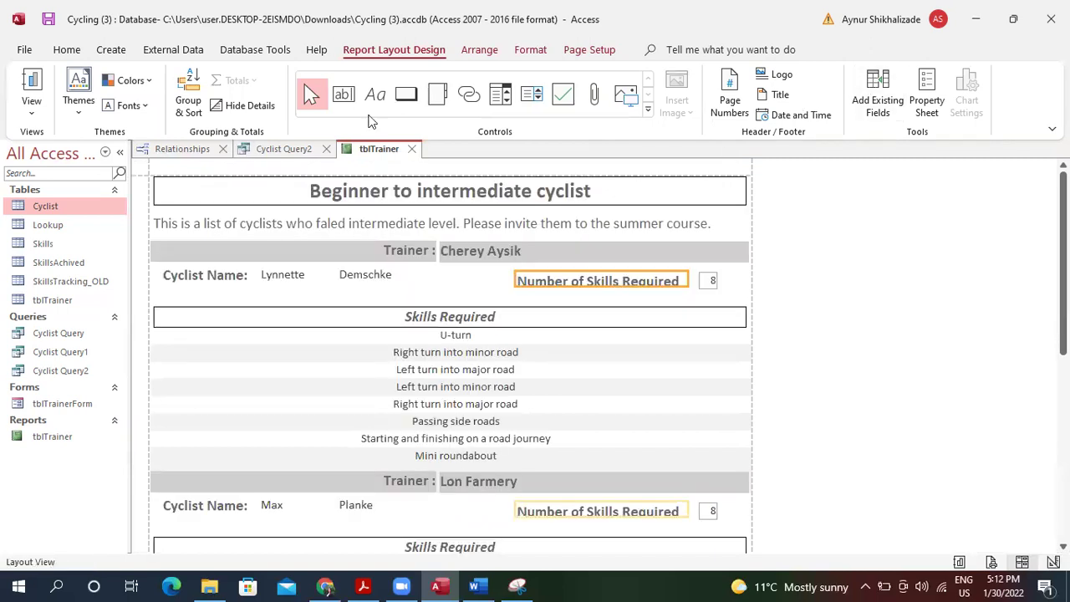
# Set the skills label's font size to 12 and move it next to the count.
pyautogui.click(77, 50)
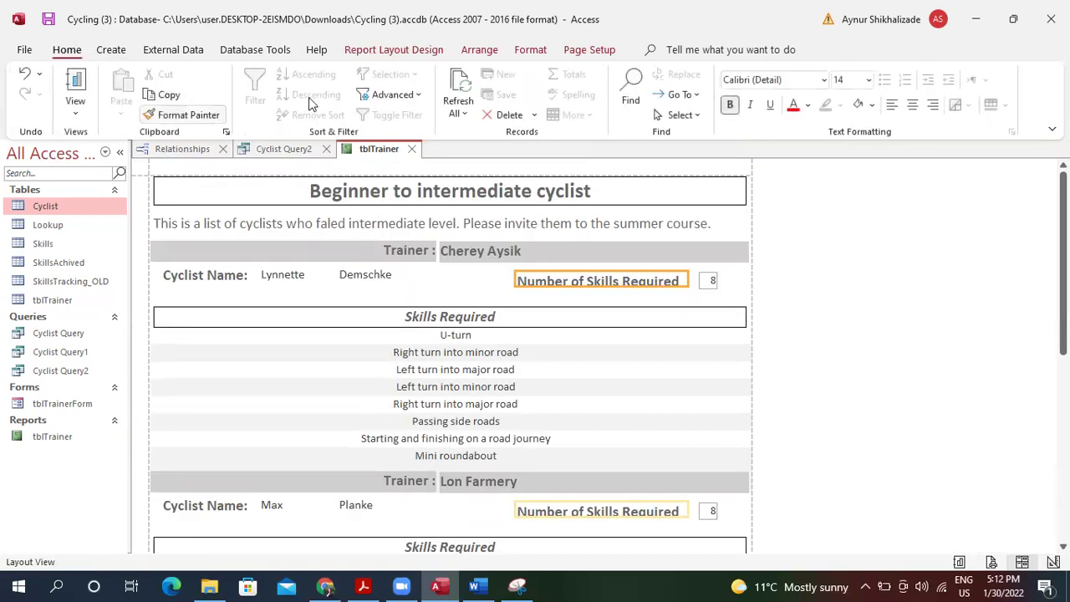
pyautogui.click(869, 79)
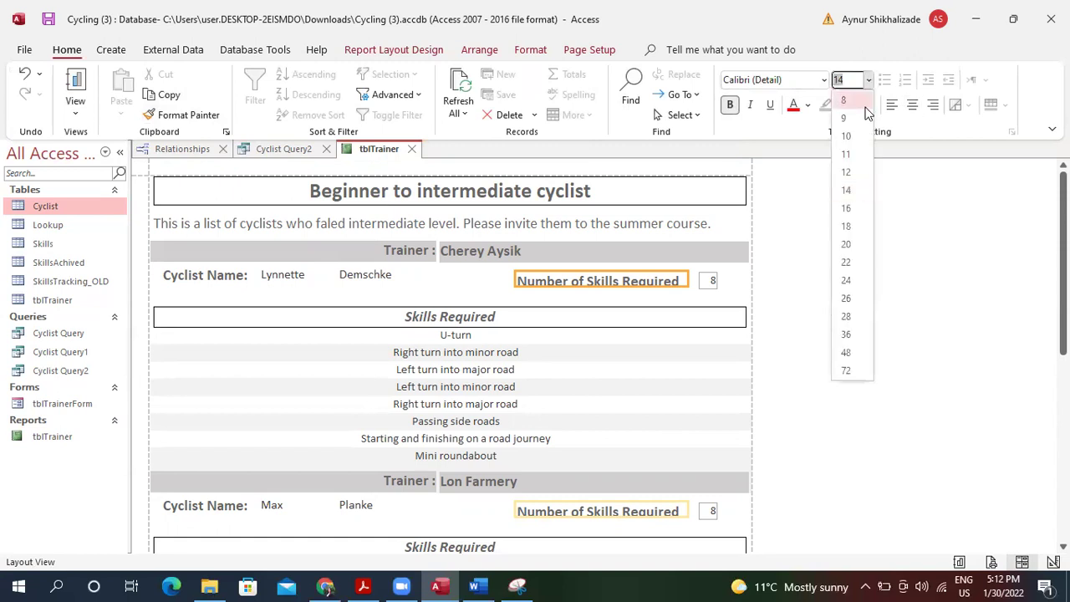
pyautogui.click(848, 172)
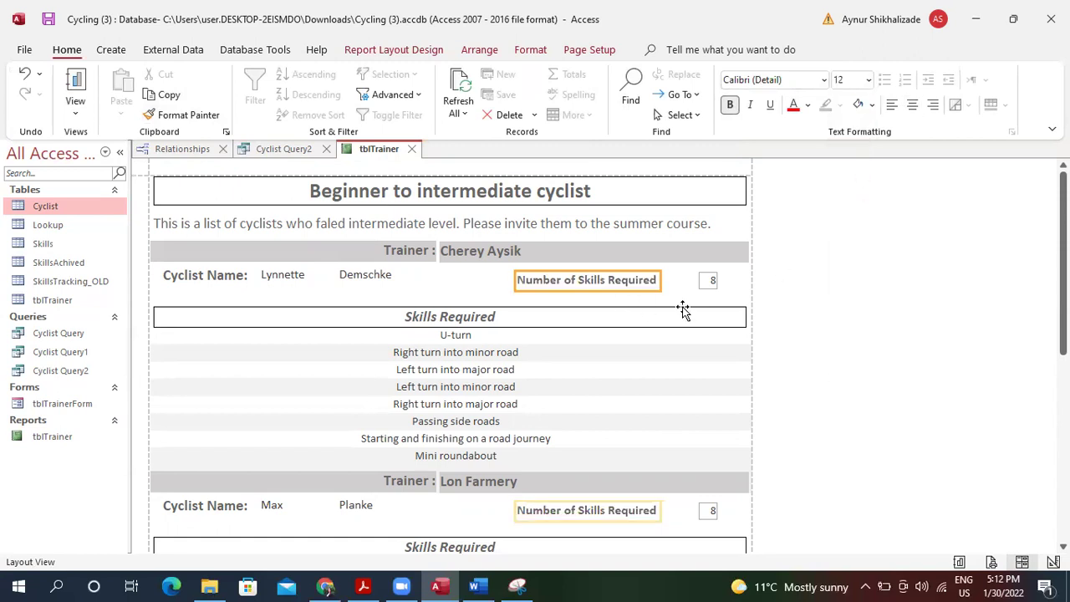
pyautogui.moveTo(660, 278); pyautogui.dragTo(661, 280)
# Change the 8 count box's outline colour so it no longer shows a box.
pyautogui.click(717, 281)
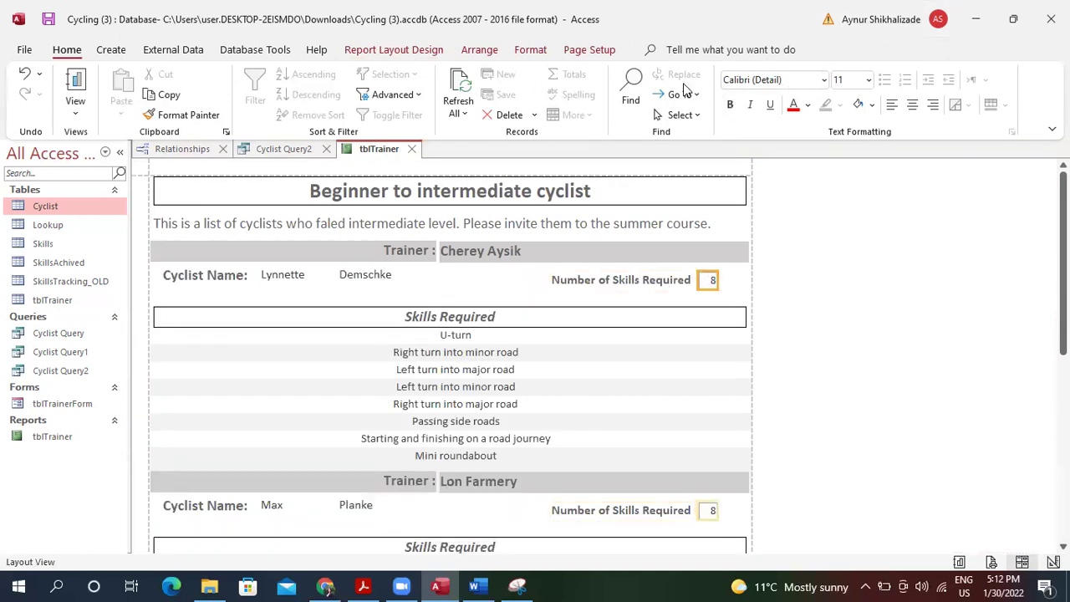
pyautogui.click(527, 52)
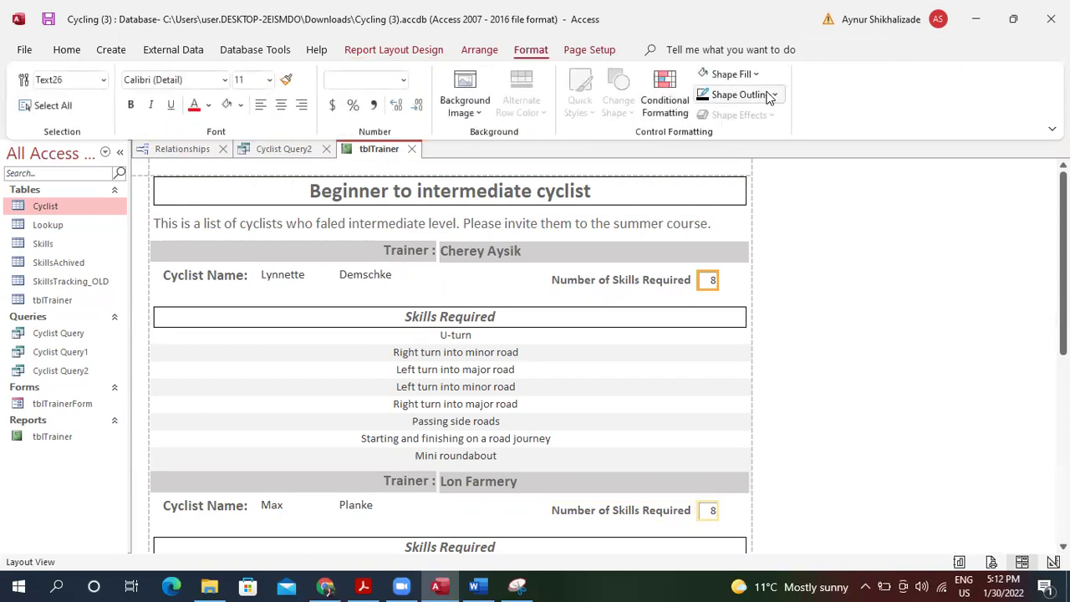
pyautogui.click(770, 95)
pyautogui.click(704, 159)
pyautogui.click(657, 310)
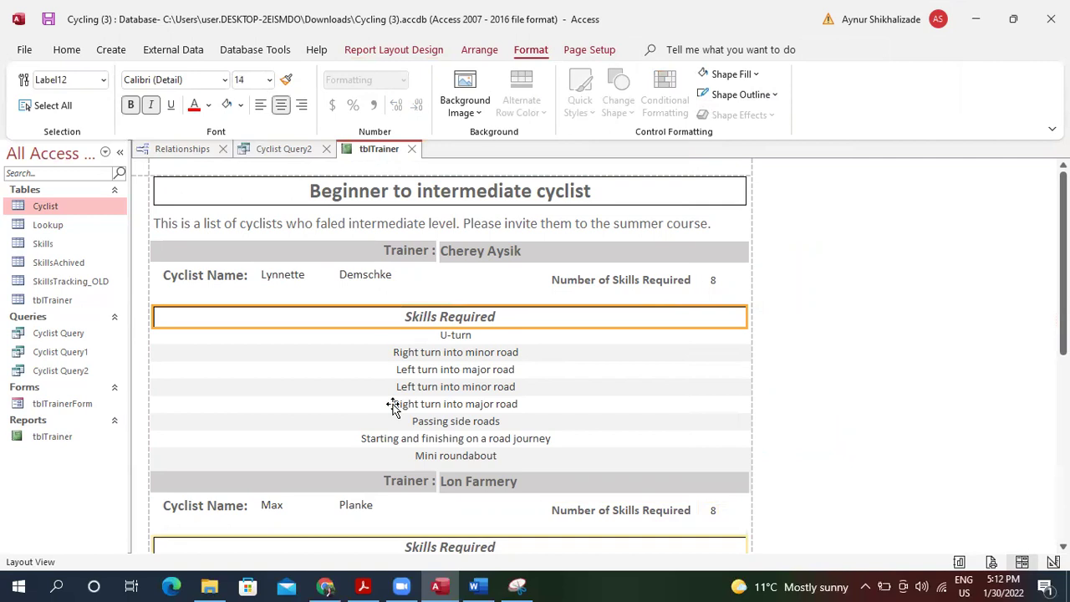
# Stretch the trainer name box leftward so it sits beside the Trainer label.
pyautogui.click(431, 250)
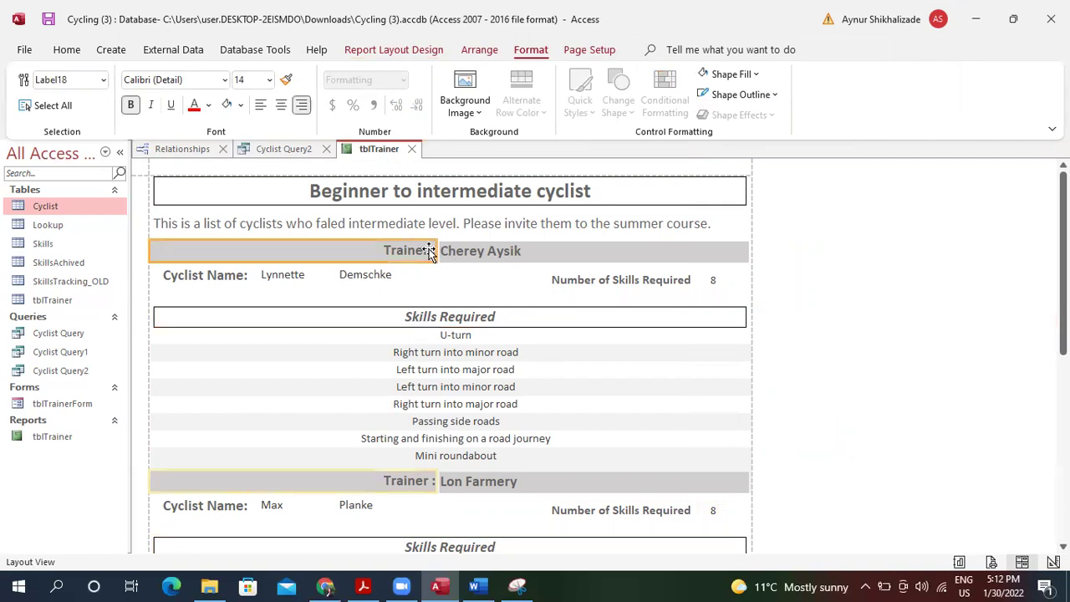
pyautogui.click(442, 250)
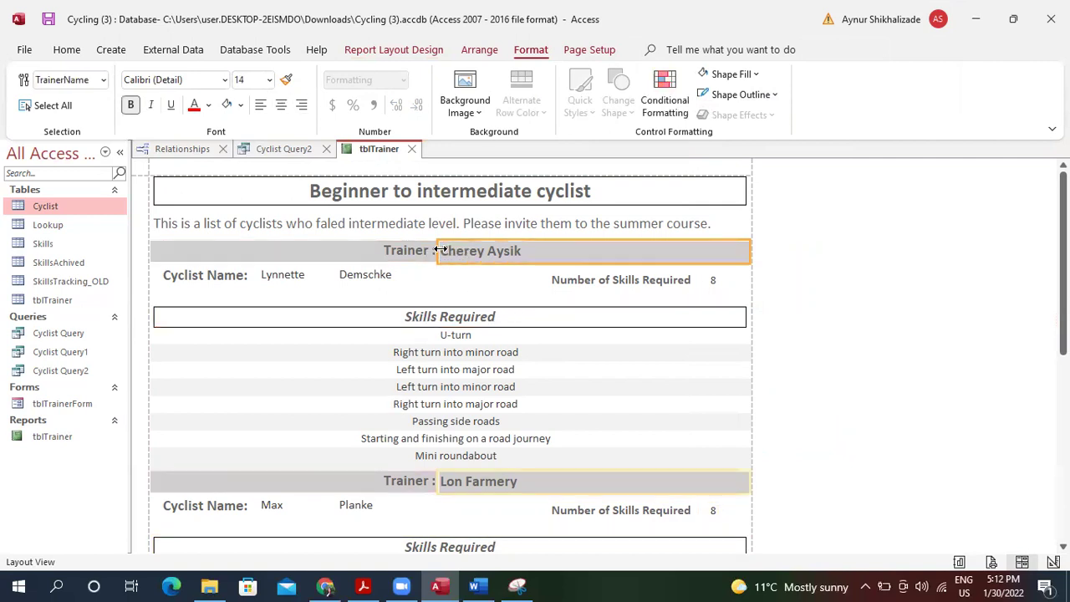
pyautogui.moveTo(438, 250); pyautogui.dragTo(434, 250)
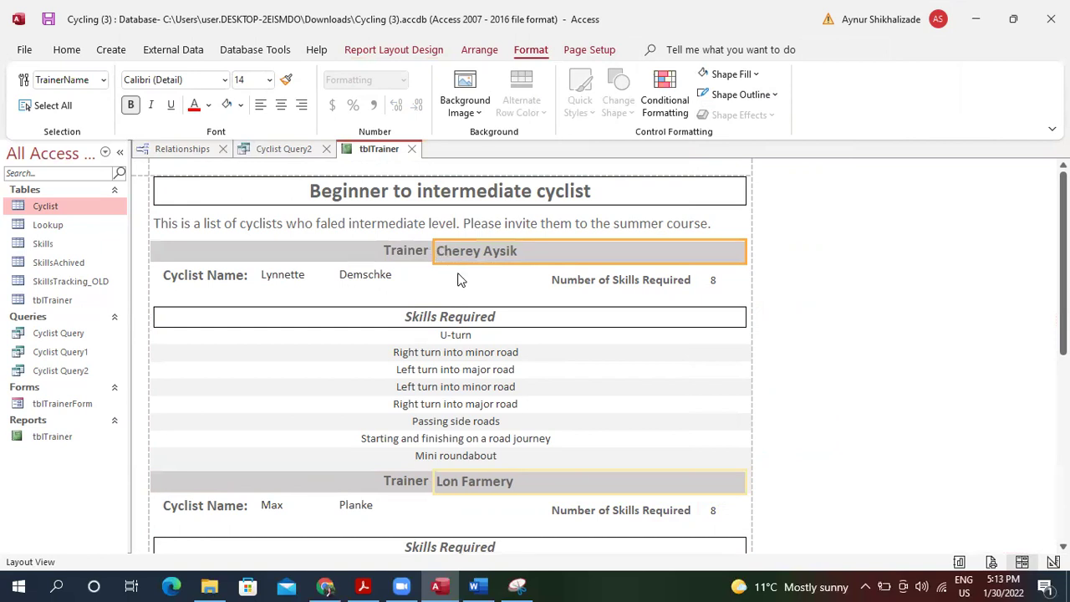
pyautogui.click(462, 281)
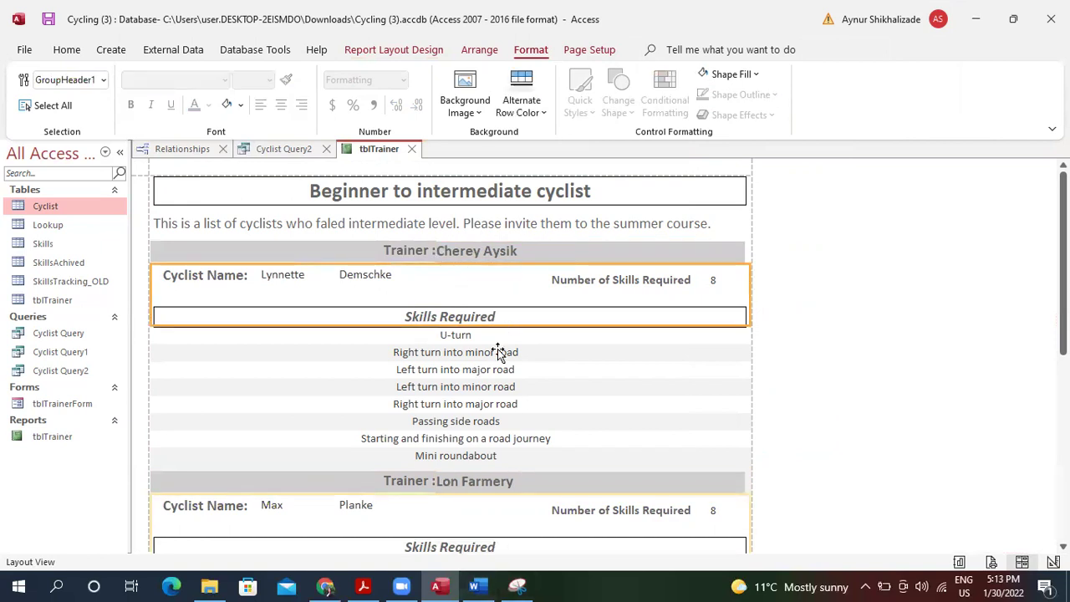
pyautogui.click(65, 50)
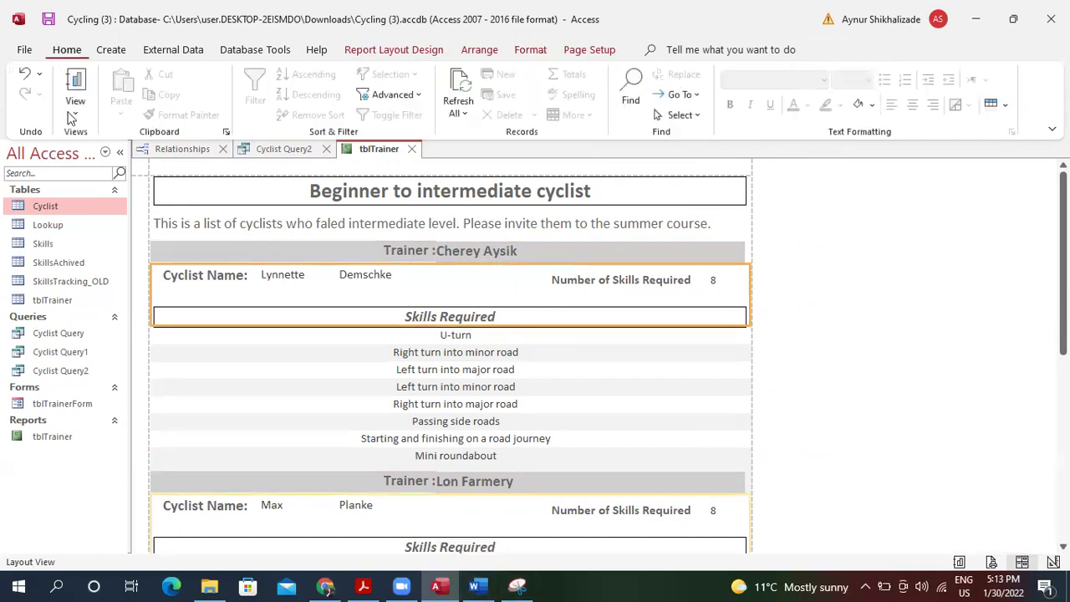
pyautogui.click(76, 109)
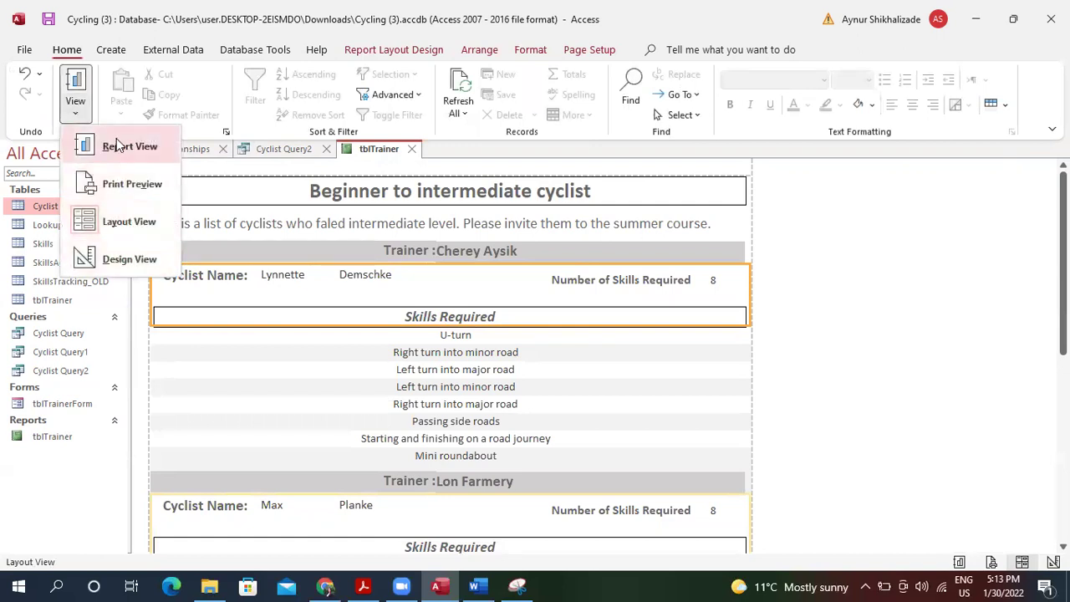
pyautogui.click(122, 186)
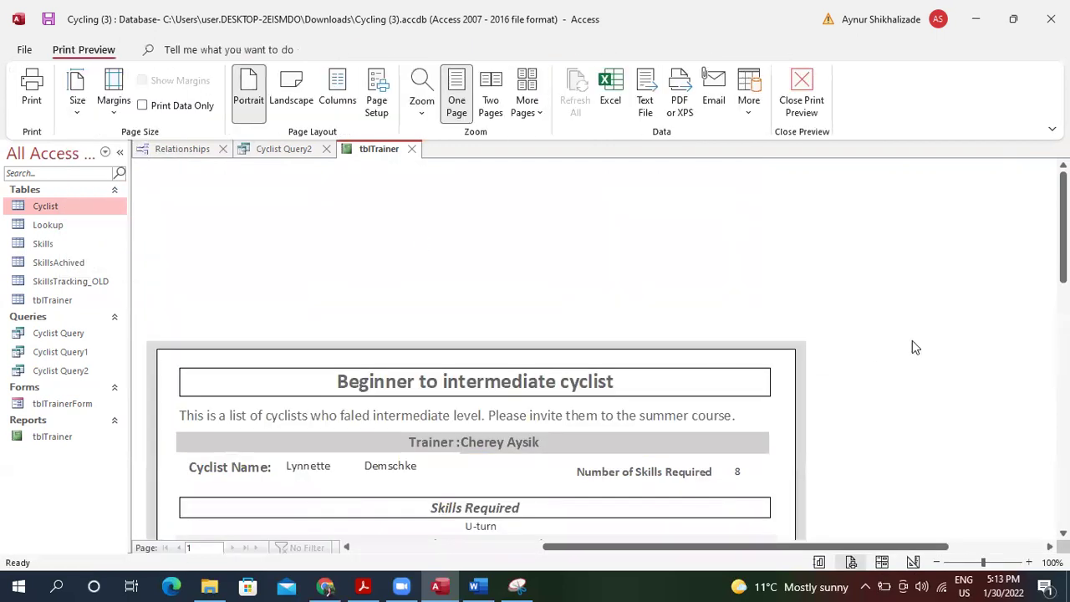
pyautogui.scroll(-4, 475, 351)
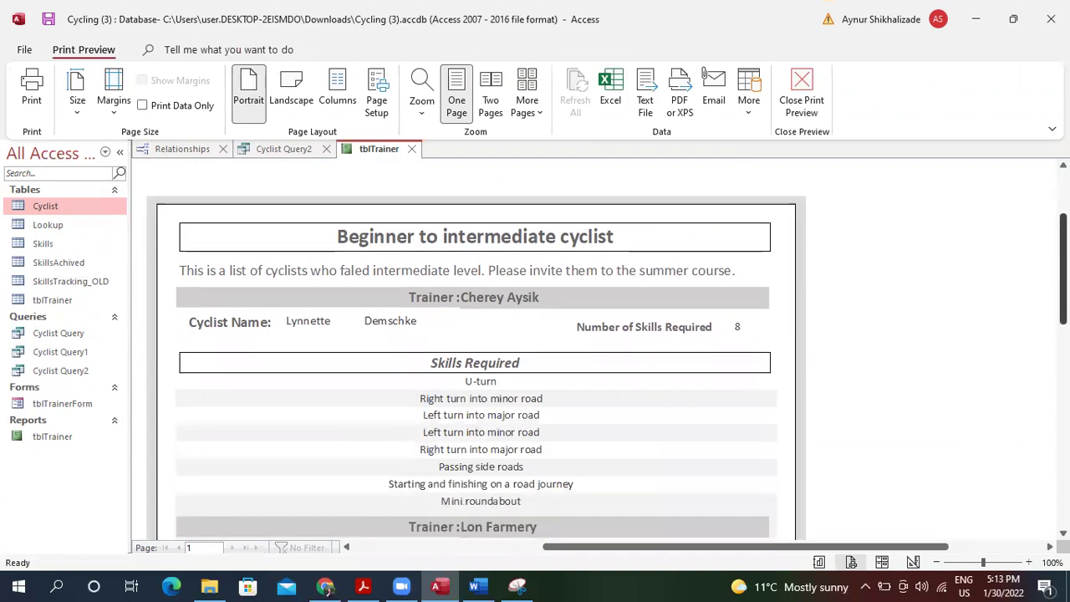
pyautogui.scroll(-3, 475, 351)
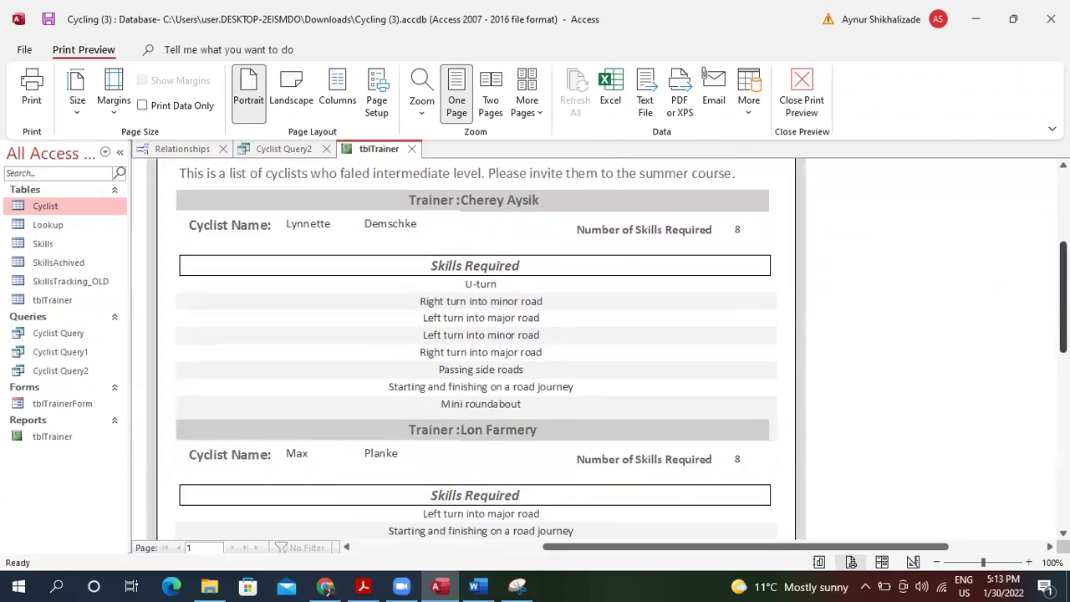
pyautogui.scroll(-8, 475, 351)
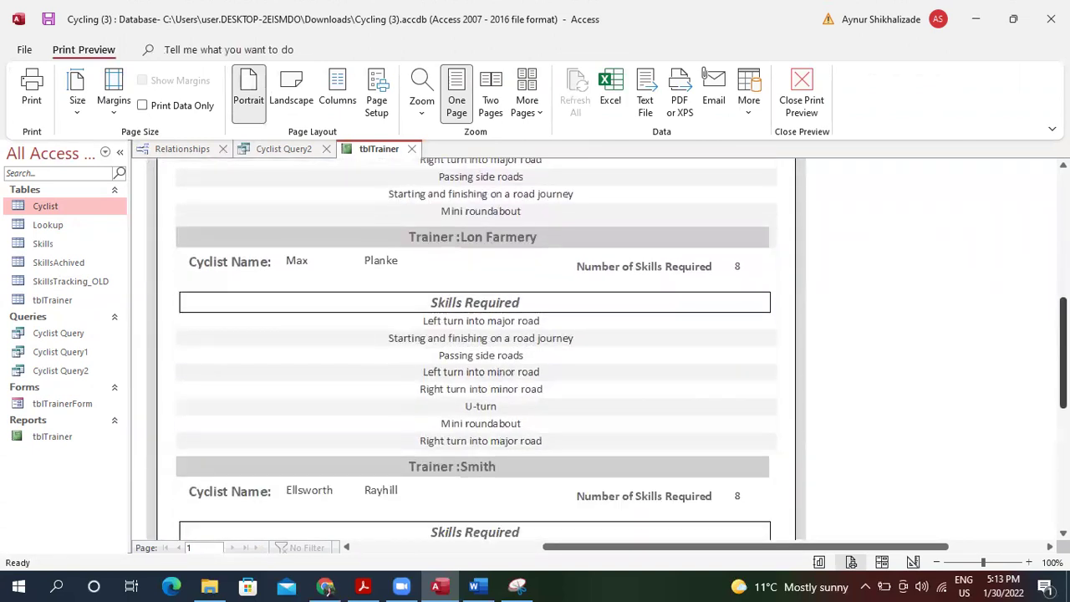
pyautogui.scroll(-4, 475, 351)
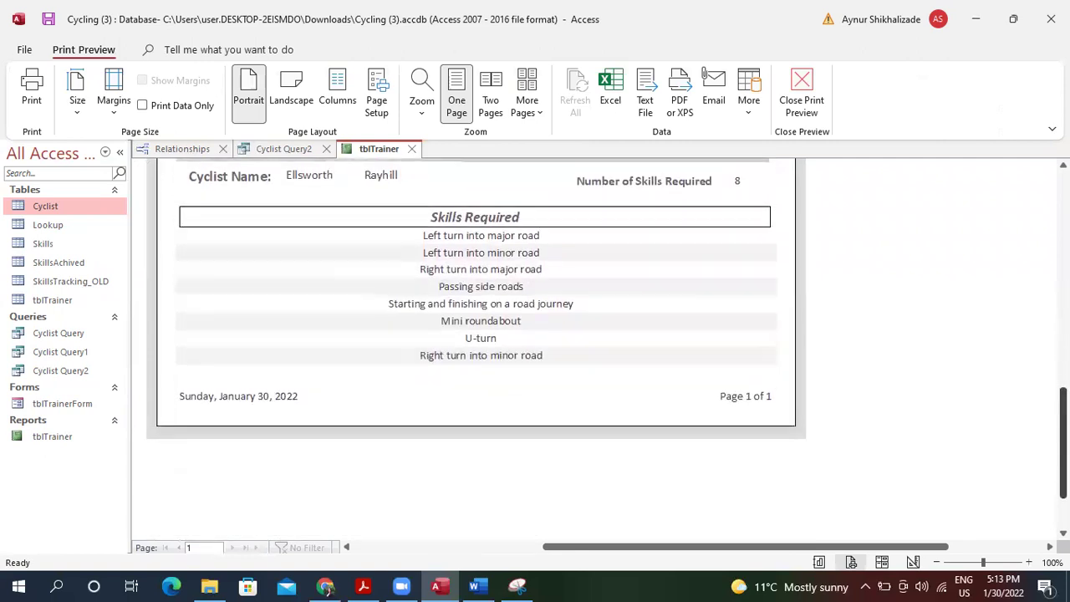
pyautogui.scroll(9, 475, 351)
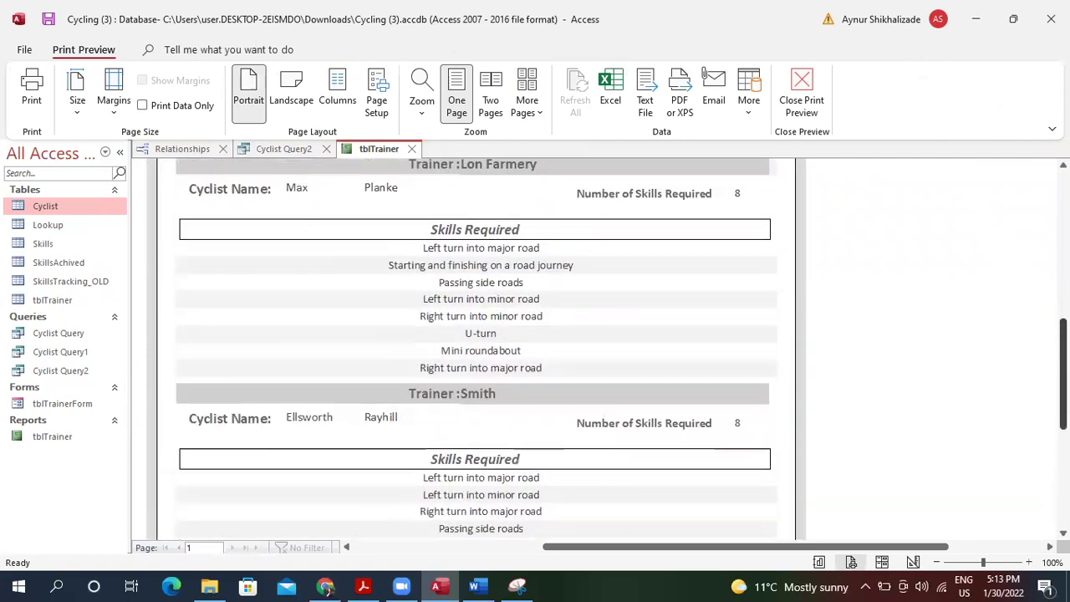
pyautogui.scroll(6, 475, 351)
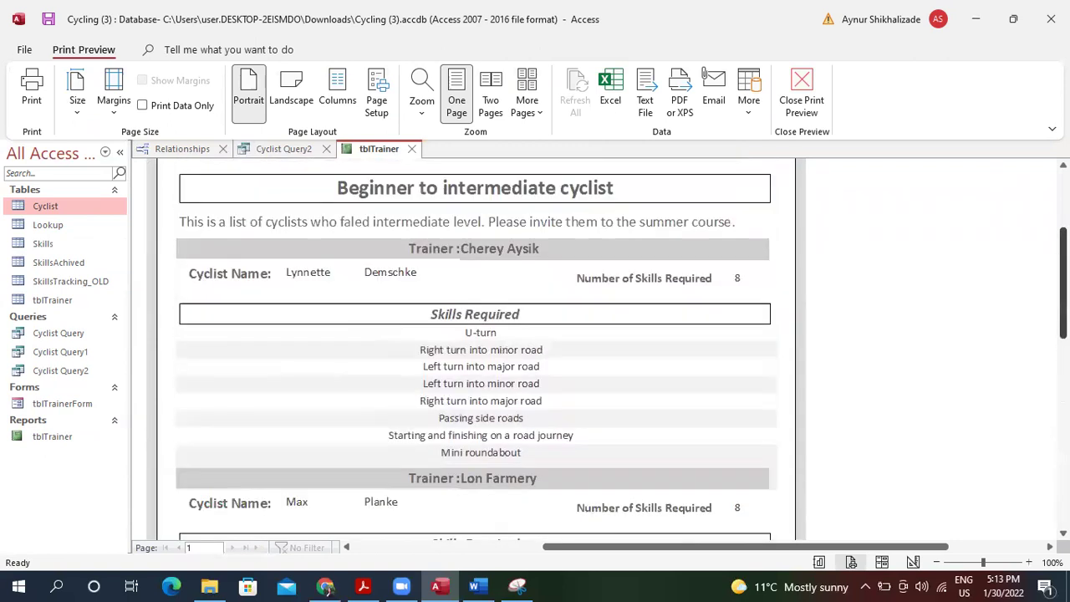
pyautogui.scroll(2, 475, 351)
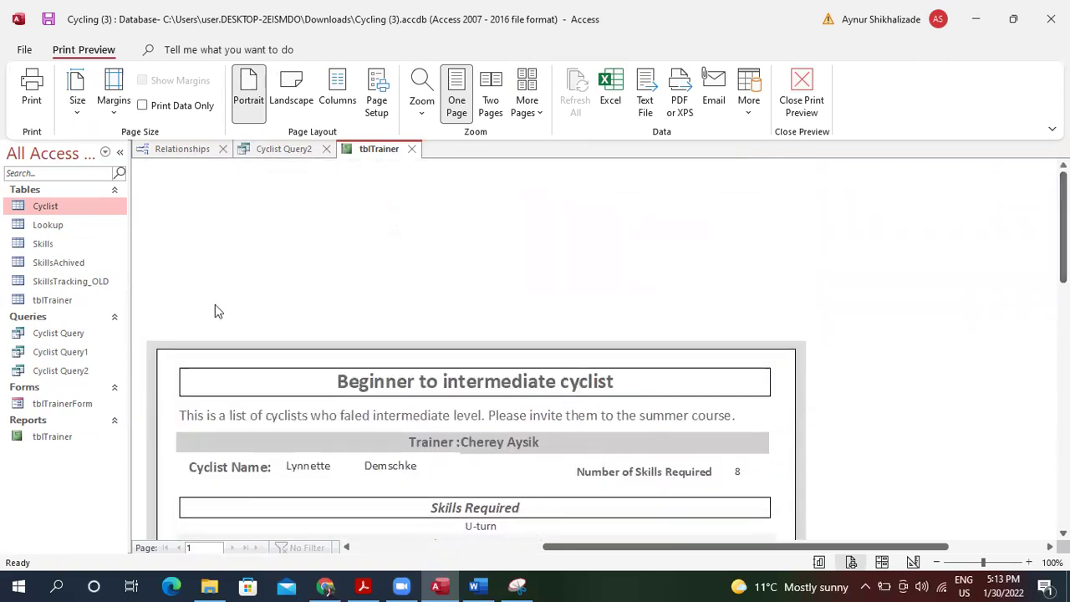
pyautogui.click(802, 91)
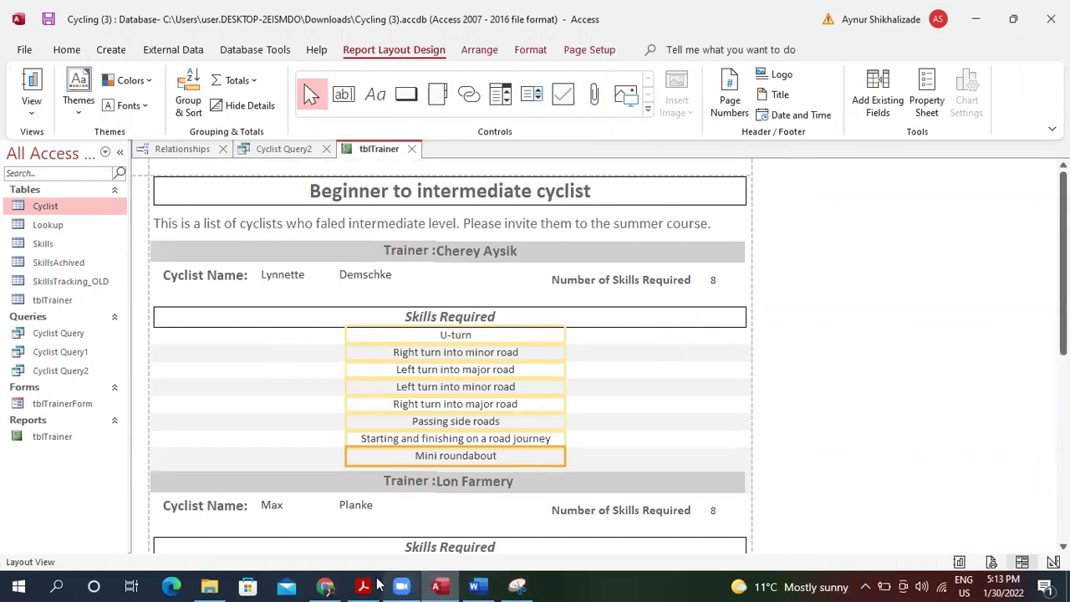
pyautogui.click(363, 585)
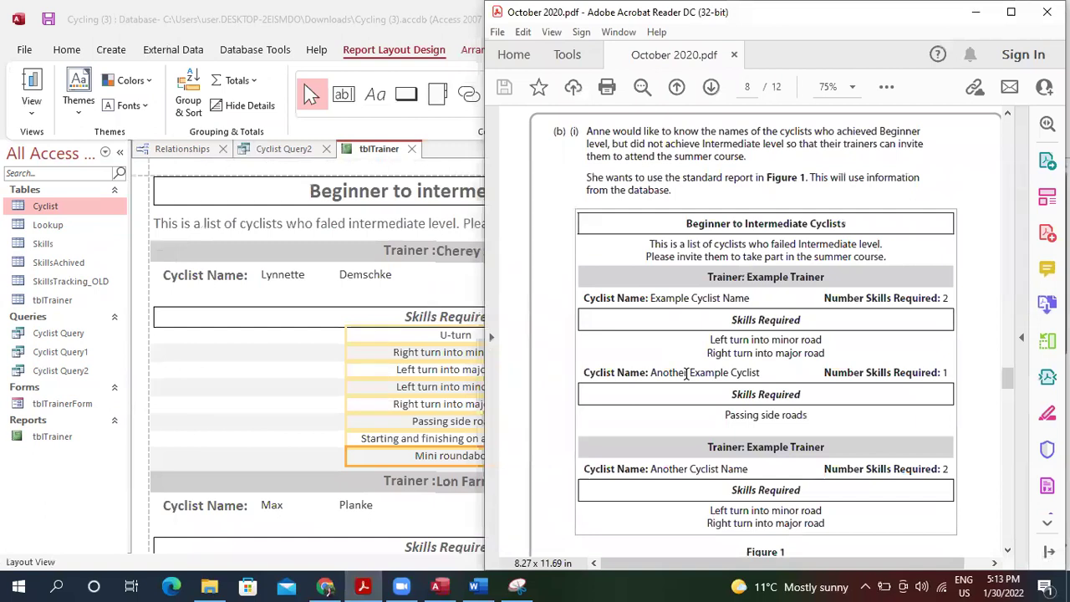
# Read question (b)(i) in the exam PDF, then open Cyclist Query2 in Access.
pyautogui.scroll(-10, 687, 377)
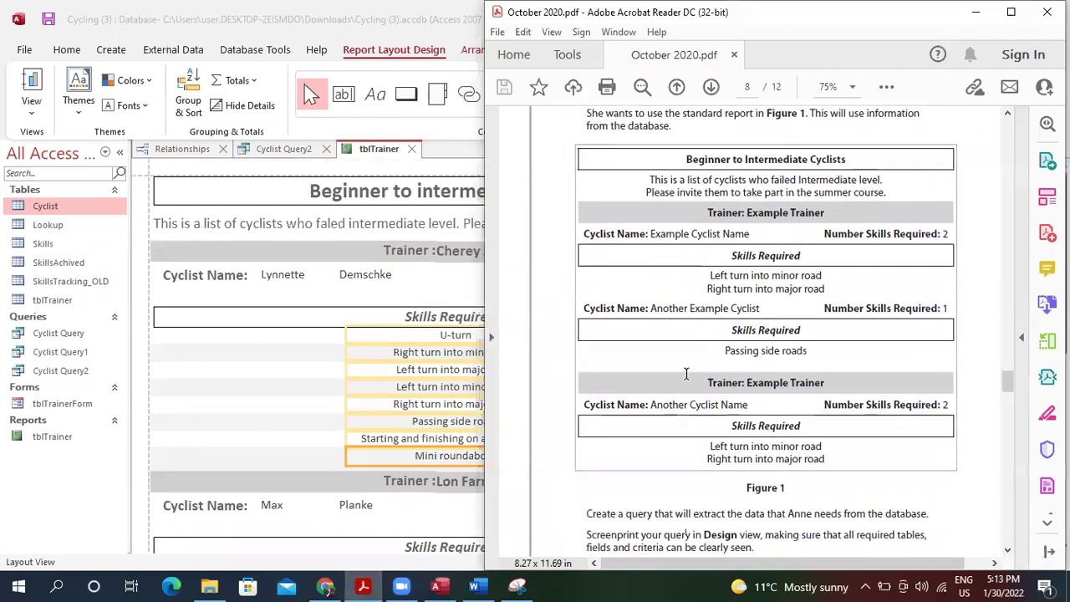
pyautogui.scroll(-5, 687, 377)
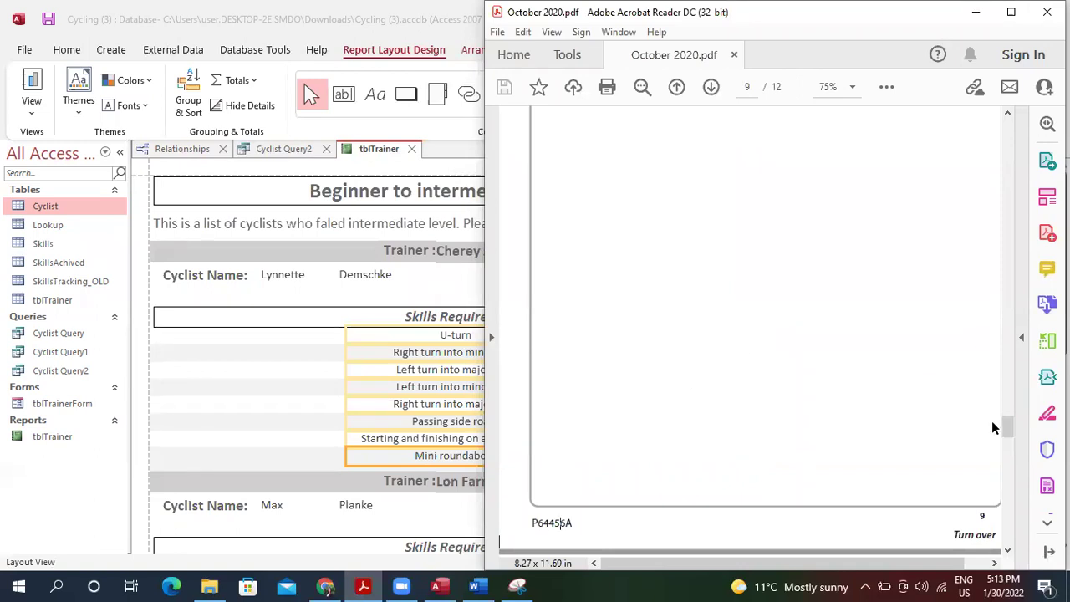
pyautogui.moveTo(1007, 427); pyautogui.dragTo(1005, 403)
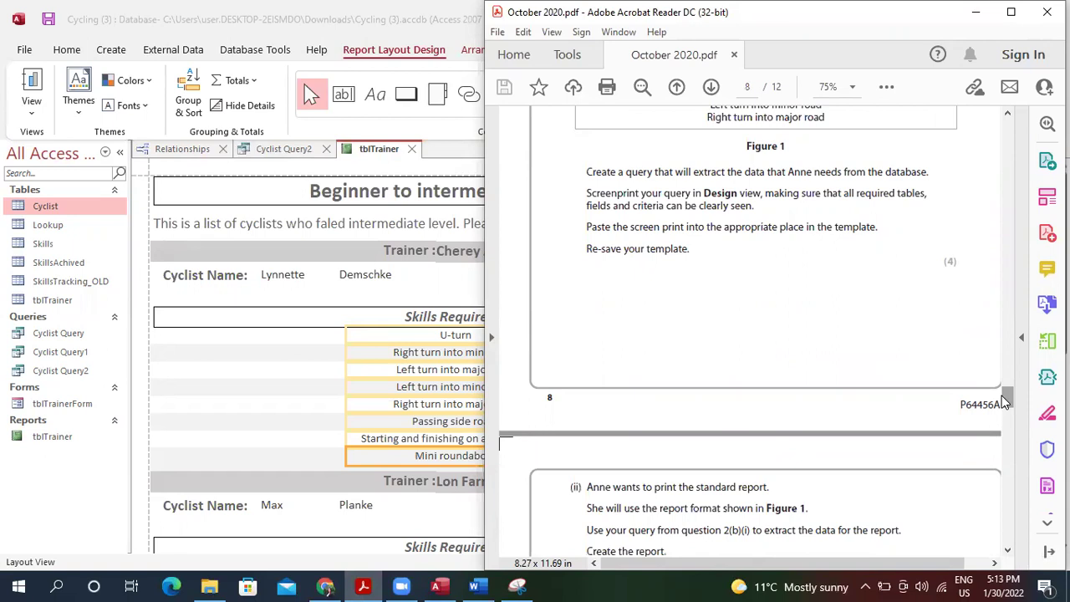
pyautogui.click(261, 365)
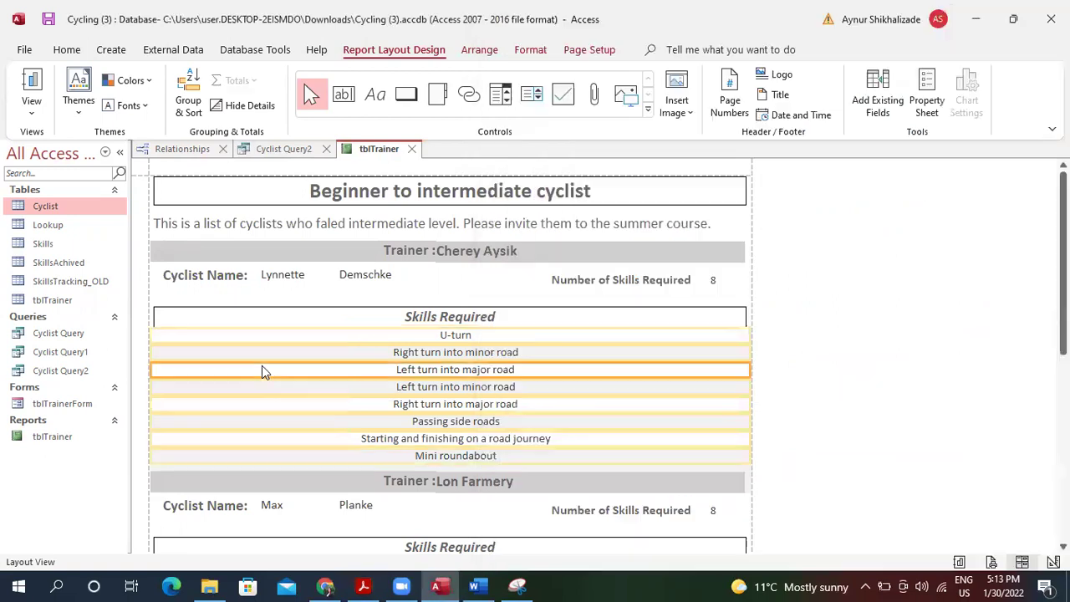
pyautogui.doubleClick(62, 371)
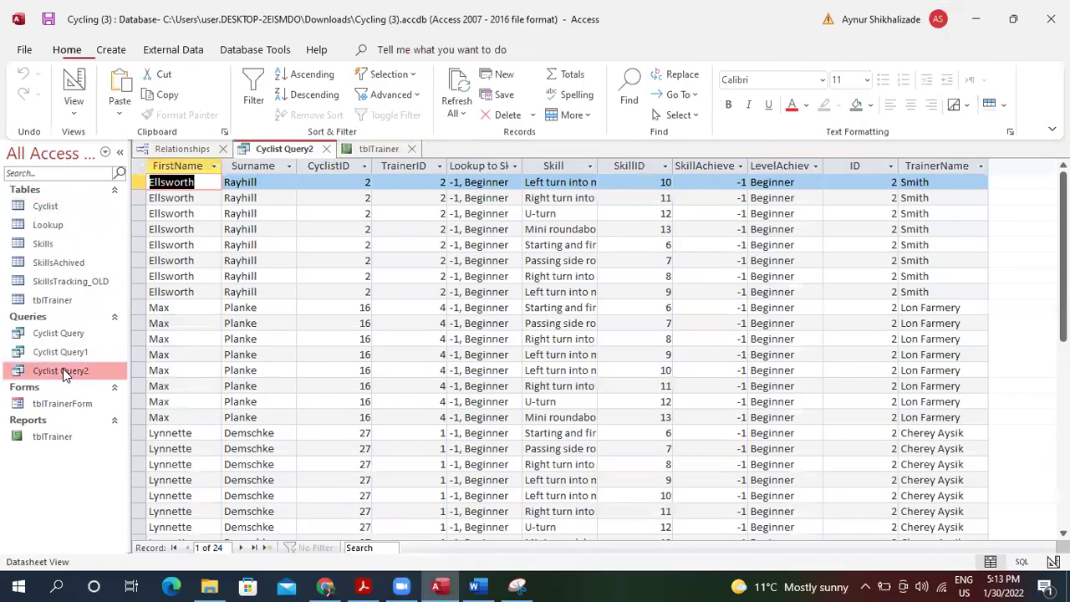
# Show Cyclist Query2 in Design view and copy a snip of its tables and criteria grid.
pyautogui.click(73, 111)
pyautogui.click(121, 221)
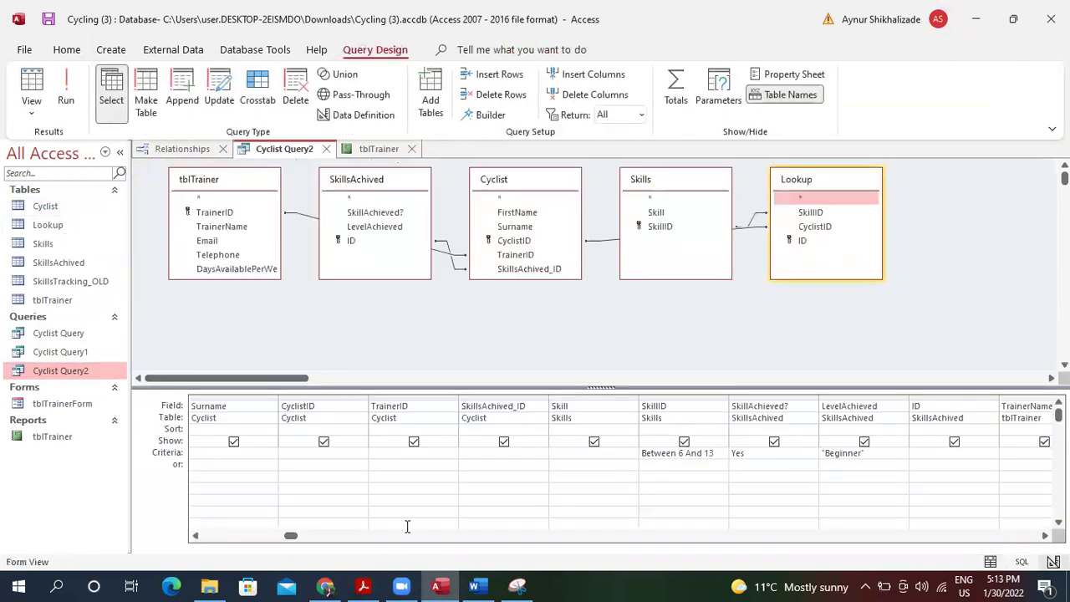
pyautogui.click(520, 586)
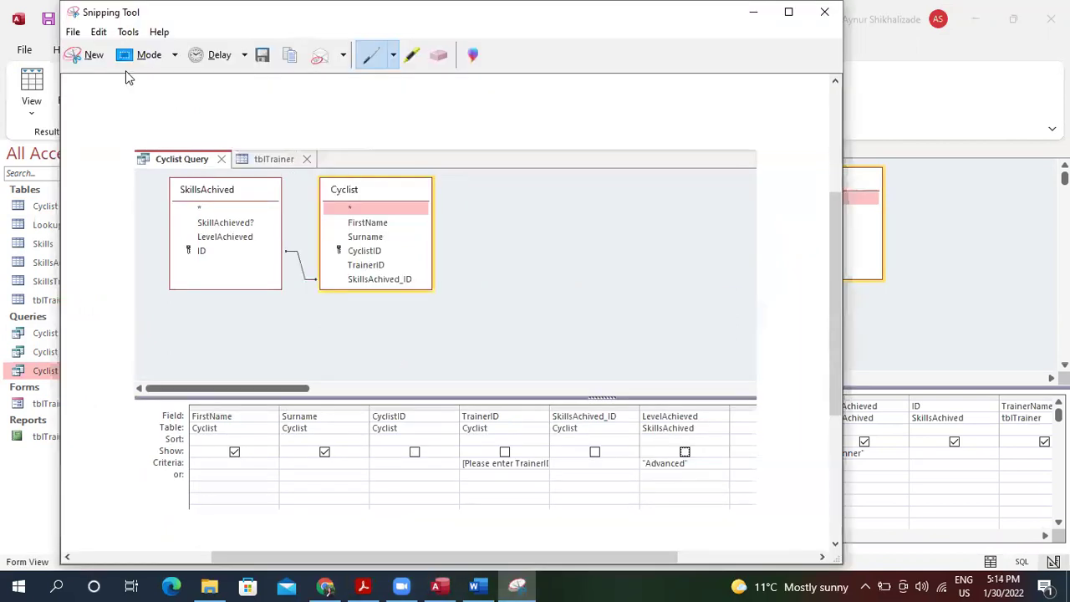
pyautogui.click(92, 55)
pyautogui.moveTo(134, 131); pyautogui.dragTo(1059, 501)
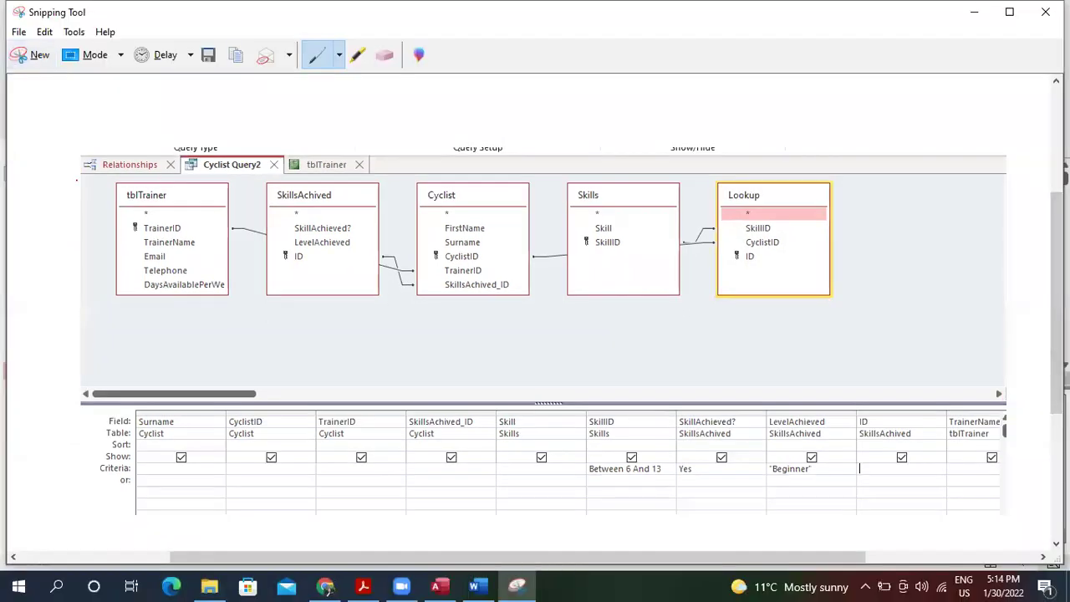
pyautogui.click(44, 32)
pyautogui.click(71, 46)
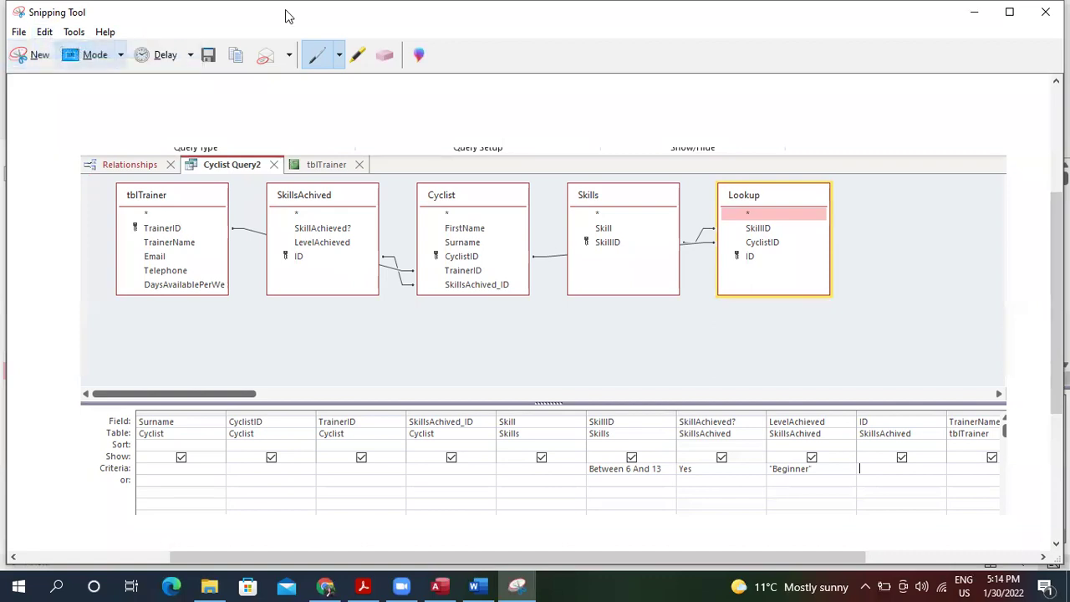
pyautogui.click(1045, 12)
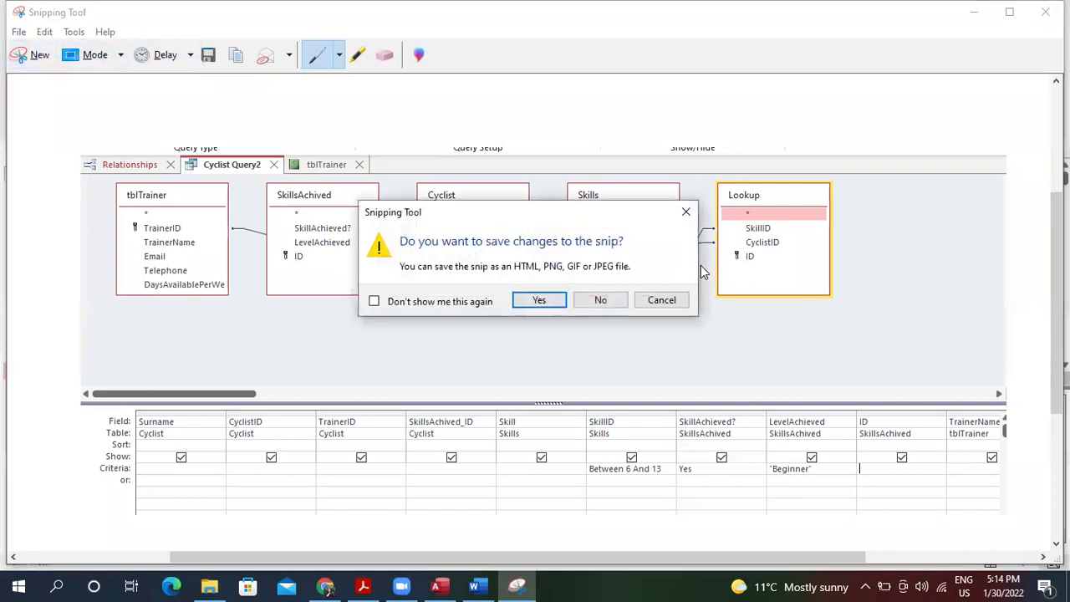
pyautogui.click(606, 300)
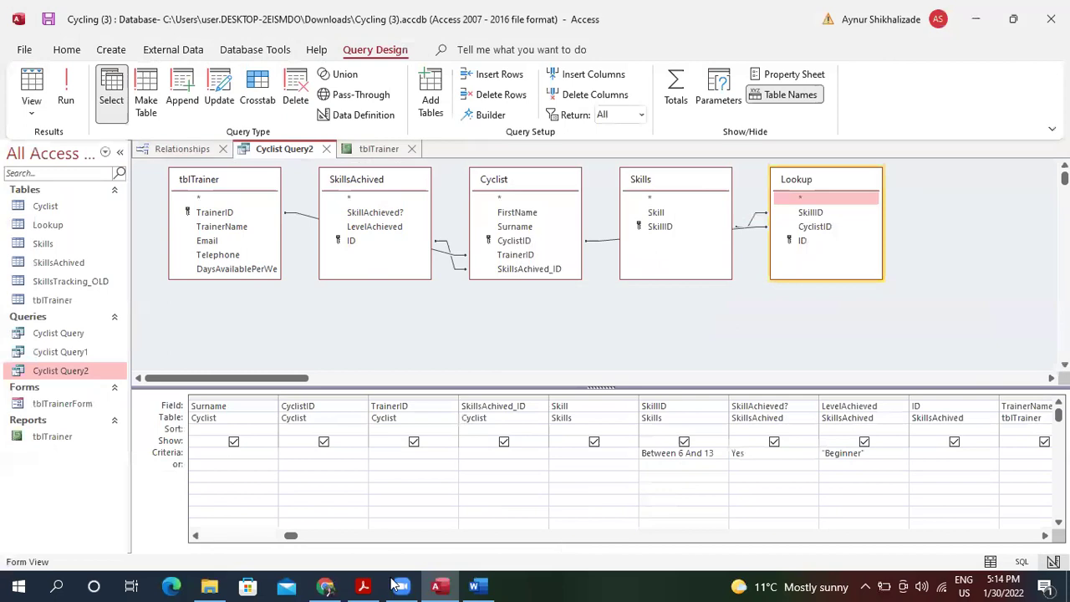
pyautogui.click(365, 585)
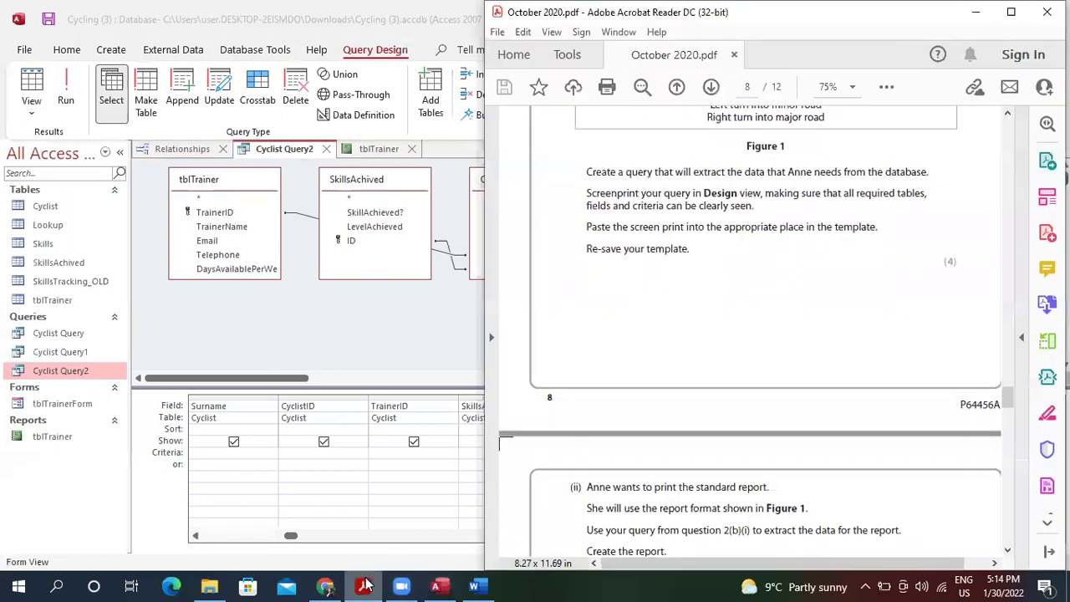
# Paste the Cyclist Query2 design snip on a new line below the 2(b)(i) instruction.
pyautogui.click(474, 585)
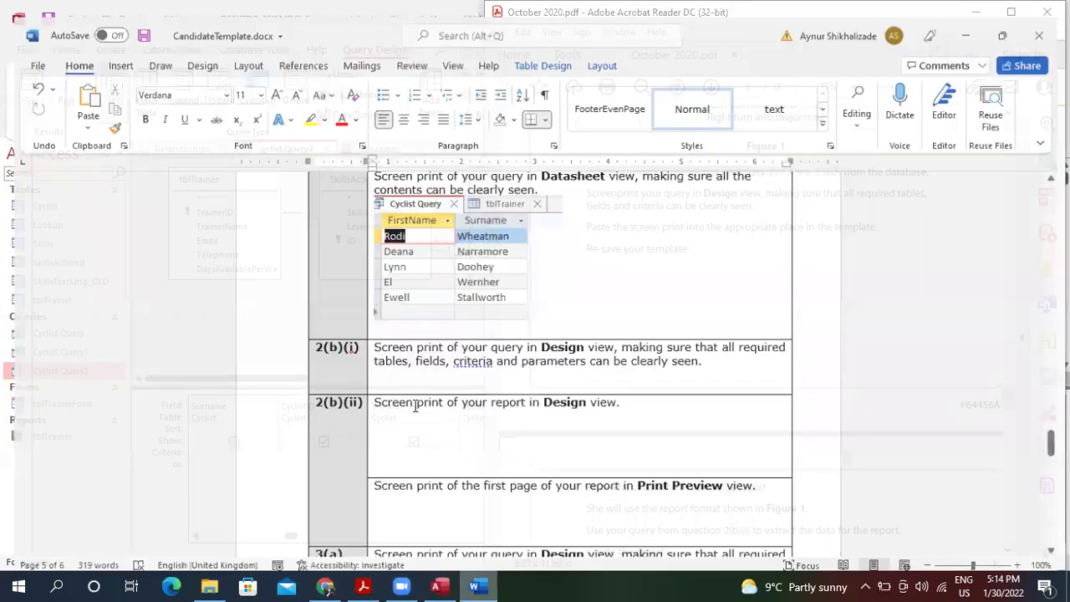
pyautogui.click(568, 373)
pyautogui.press('Return')
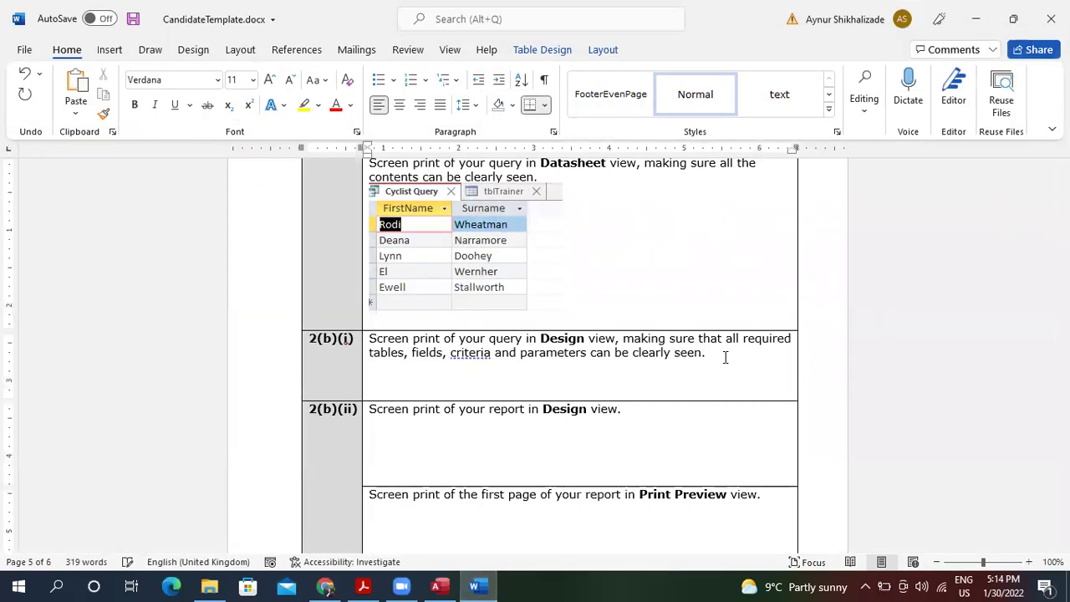
pyautogui.hotkey('ctrl', 'v')
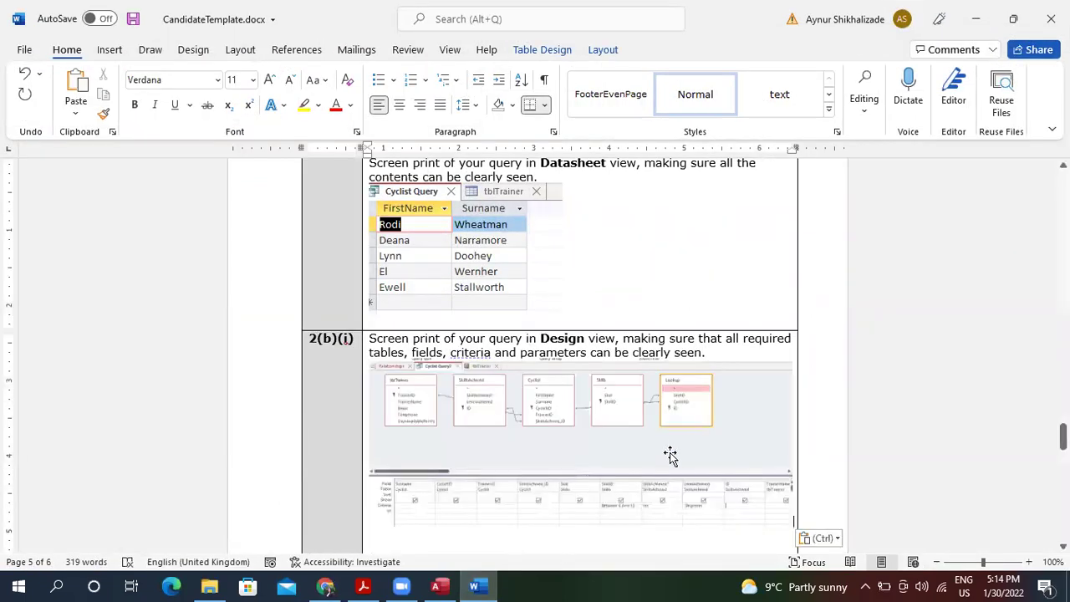
pyautogui.moveTo(1063, 437); pyautogui.dragTo(1063, 451)
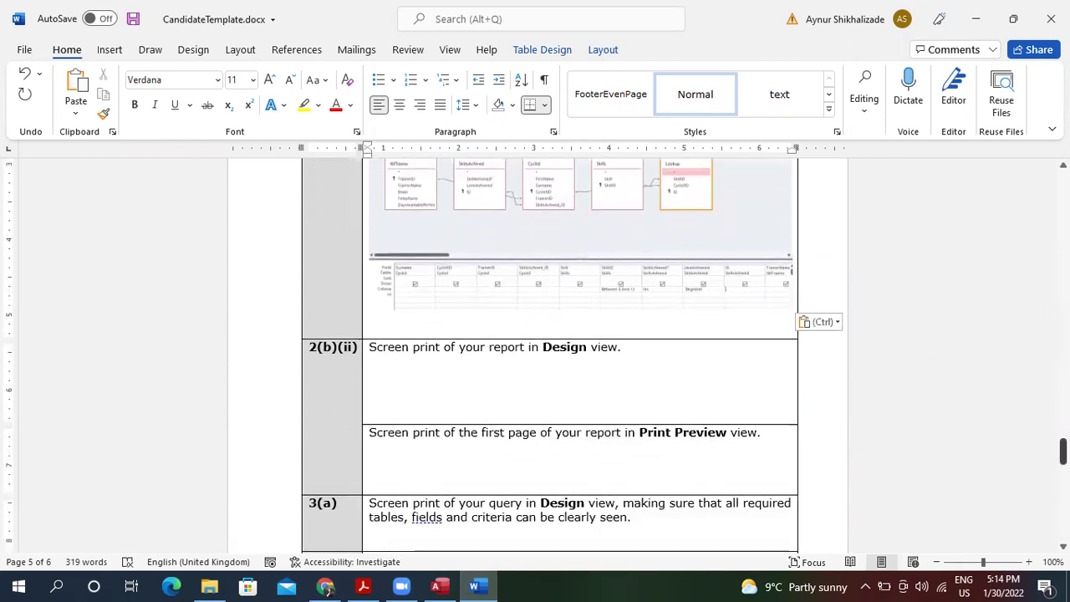
pyautogui.click(442, 585)
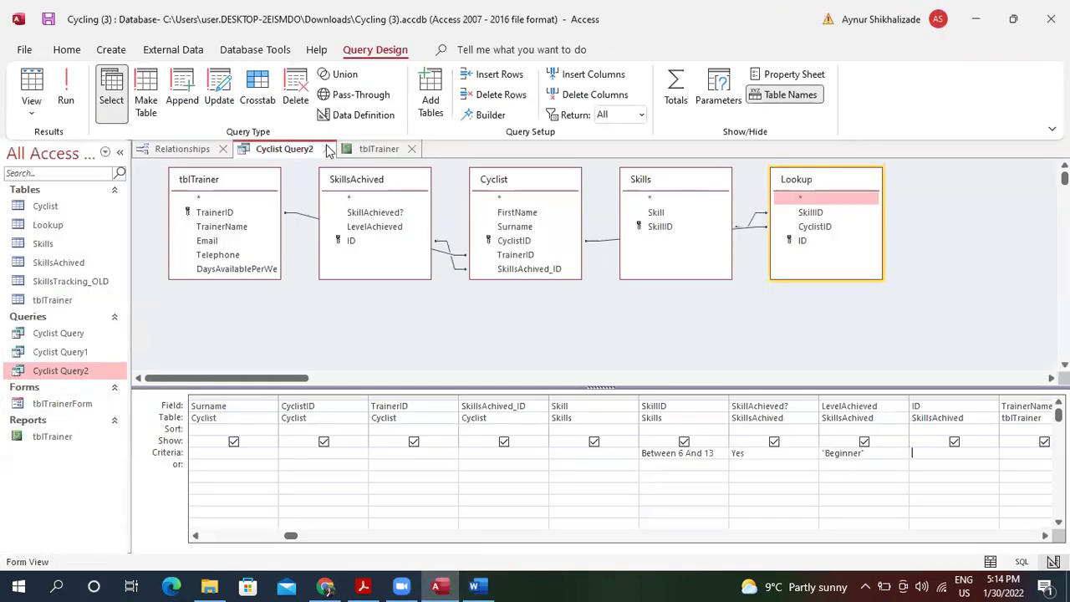
# Close Cyclist Query2 and widen the report's =Count([Skill]) box in Design view.
pyautogui.click(326, 149)
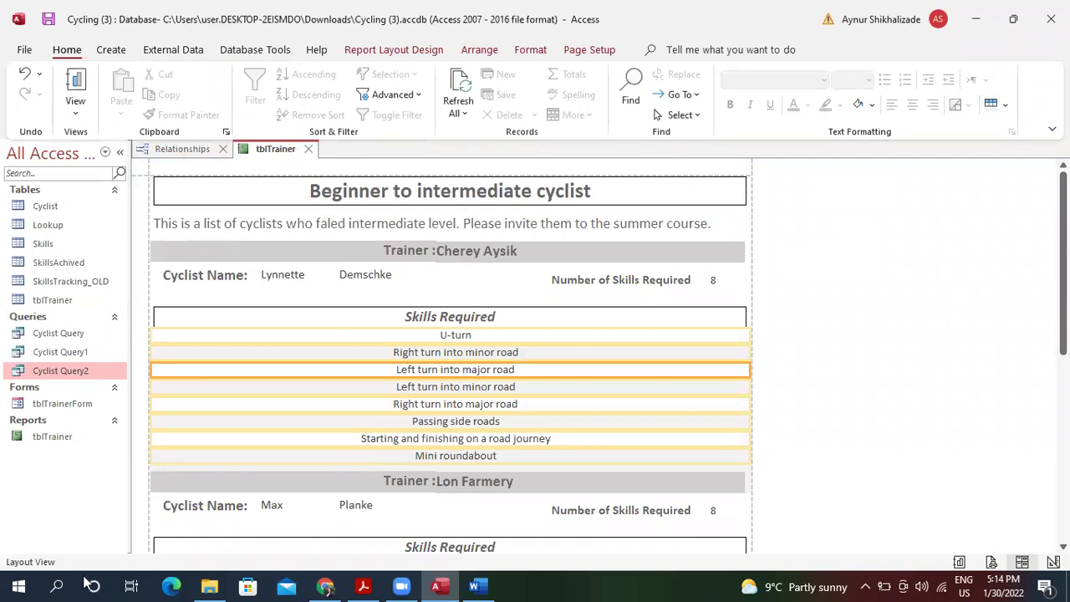
pyautogui.click(74, 110)
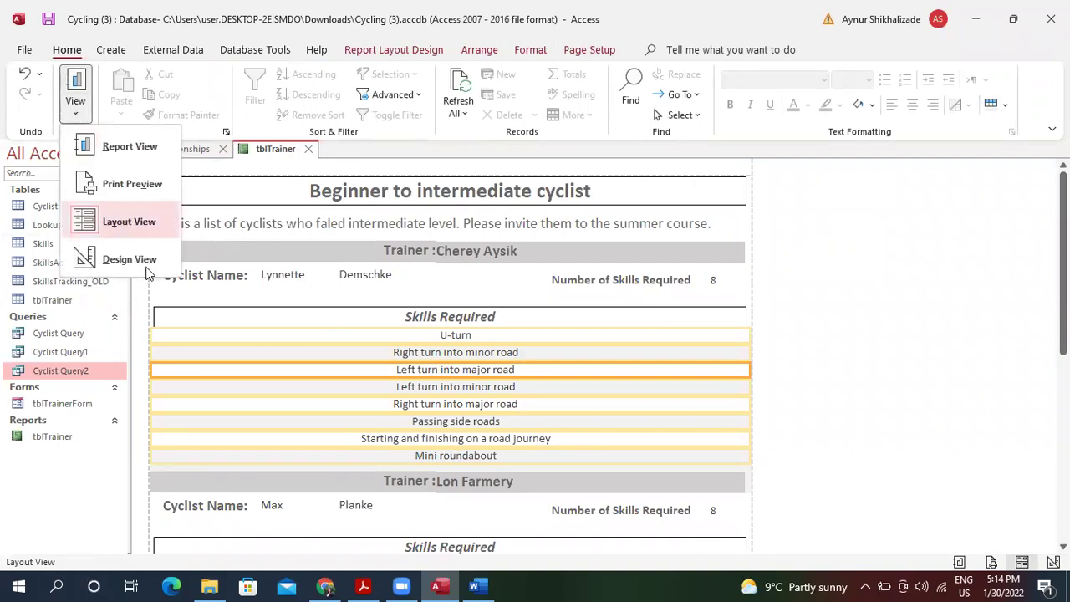
pyautogui.click(138, 257)
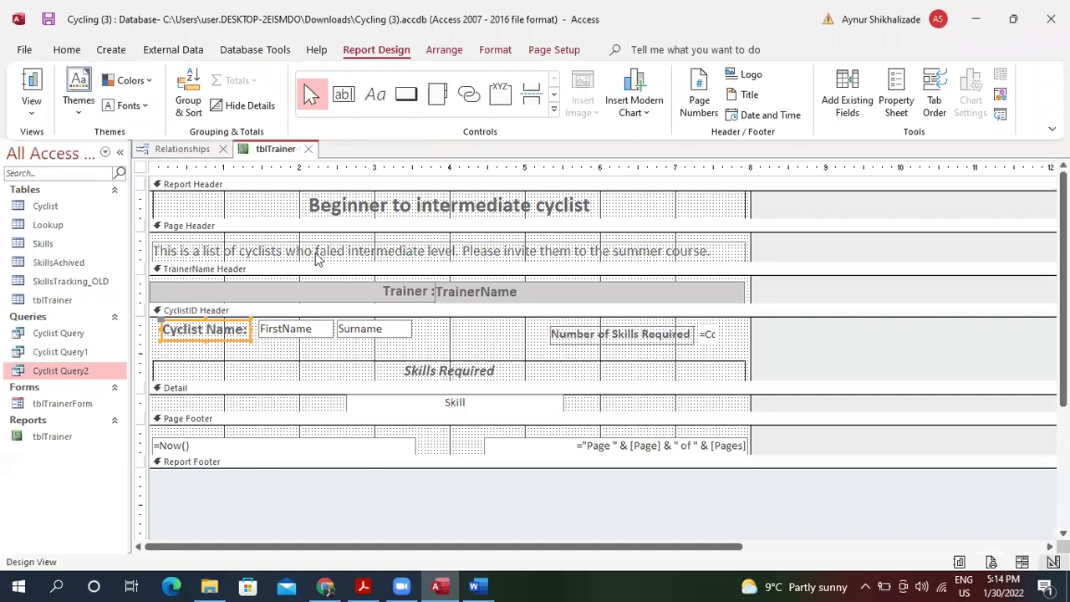
pyautogui.click(707, 333)
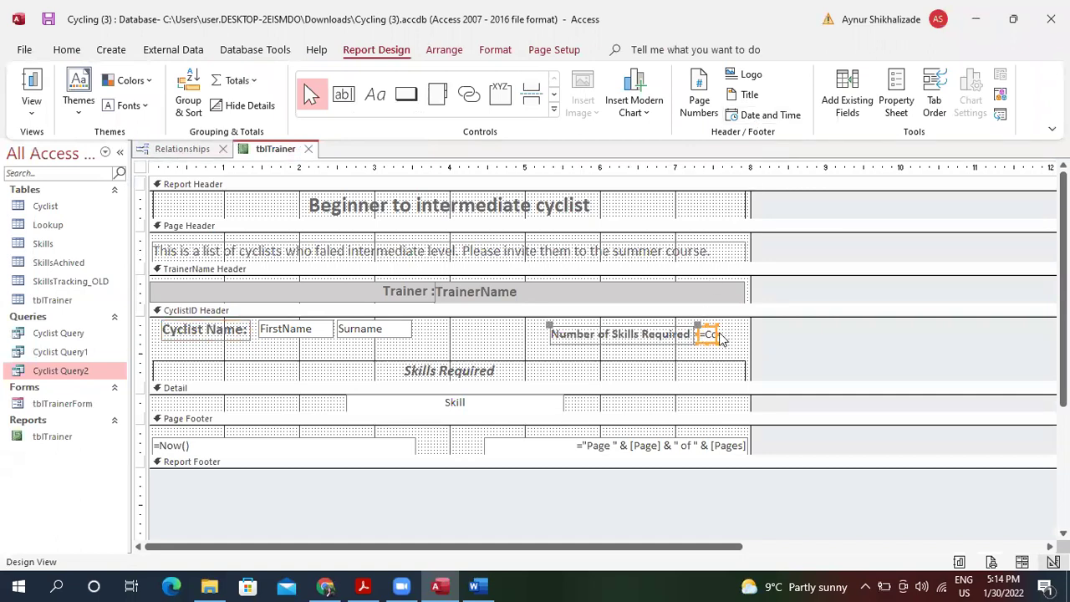
pyautogui.moveTo(715, 334); pyautogui.dragTo(777, 333)
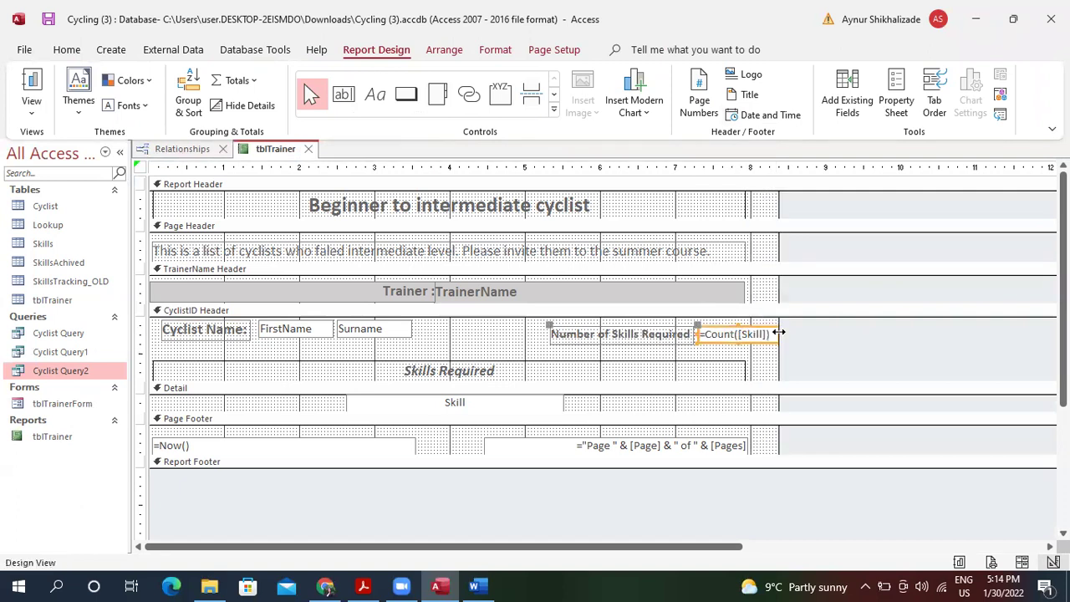
pyautogui.click(34, 110)
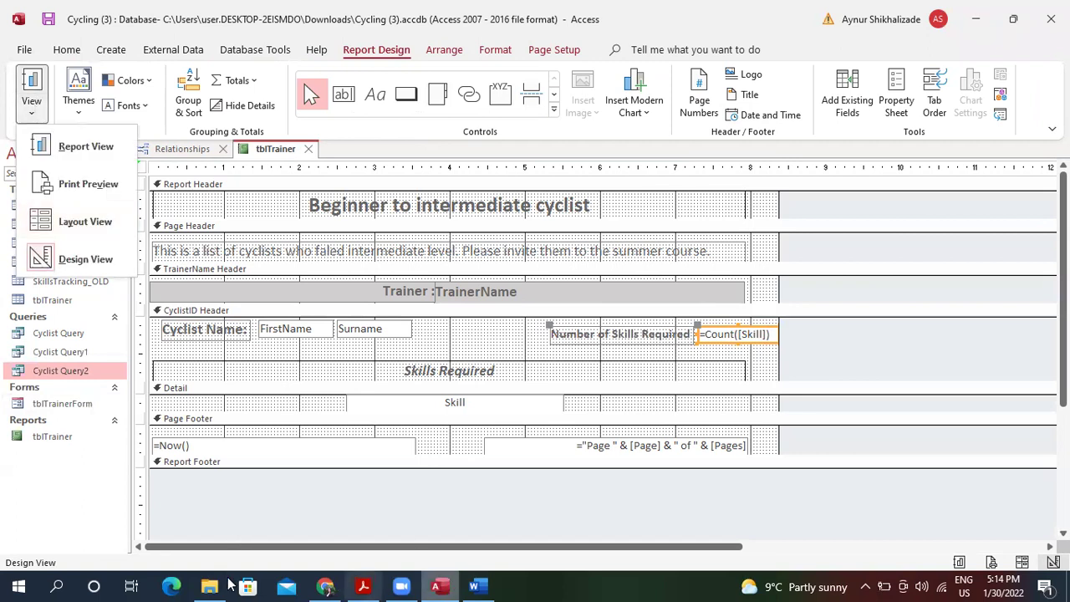
# Snip the report's Design-view layout, copy it, and close Snipping Tool without saving.
pyautogui.click(56, 586)
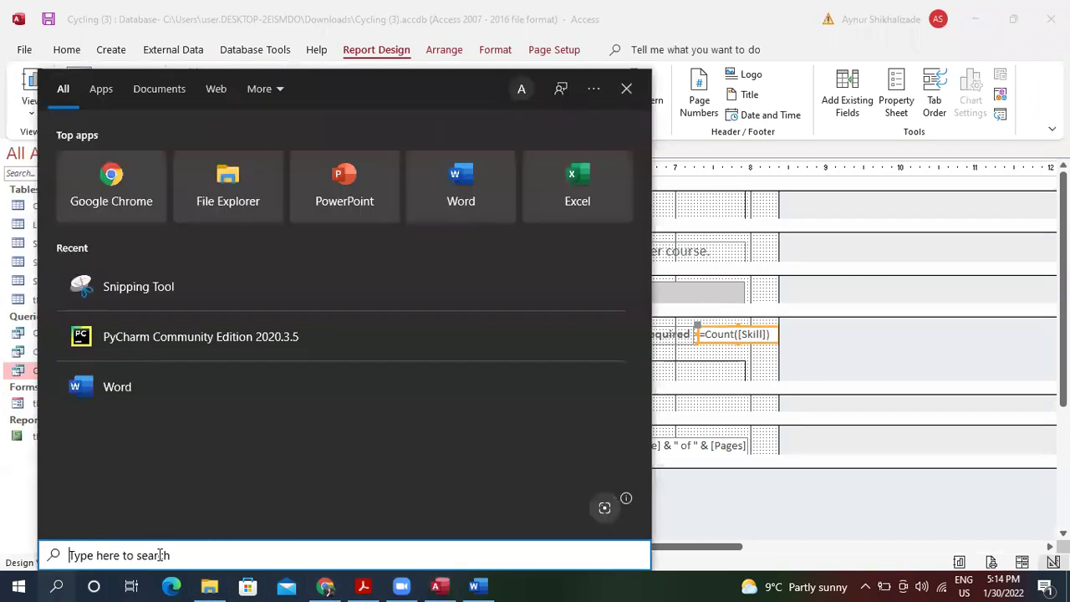
pyautogui.write('sn')
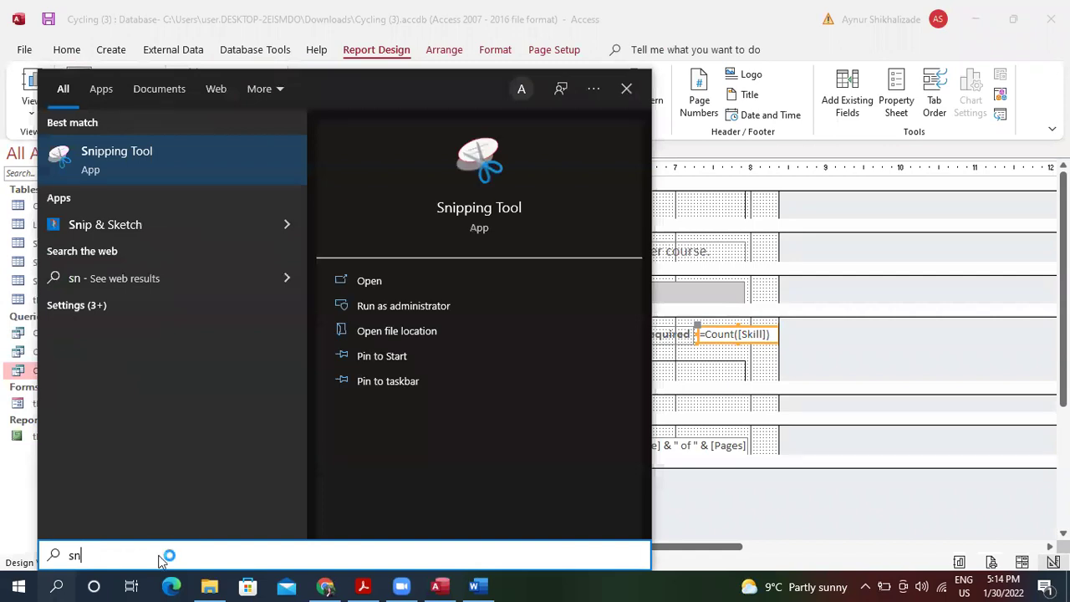
pyautogui.press('Return')
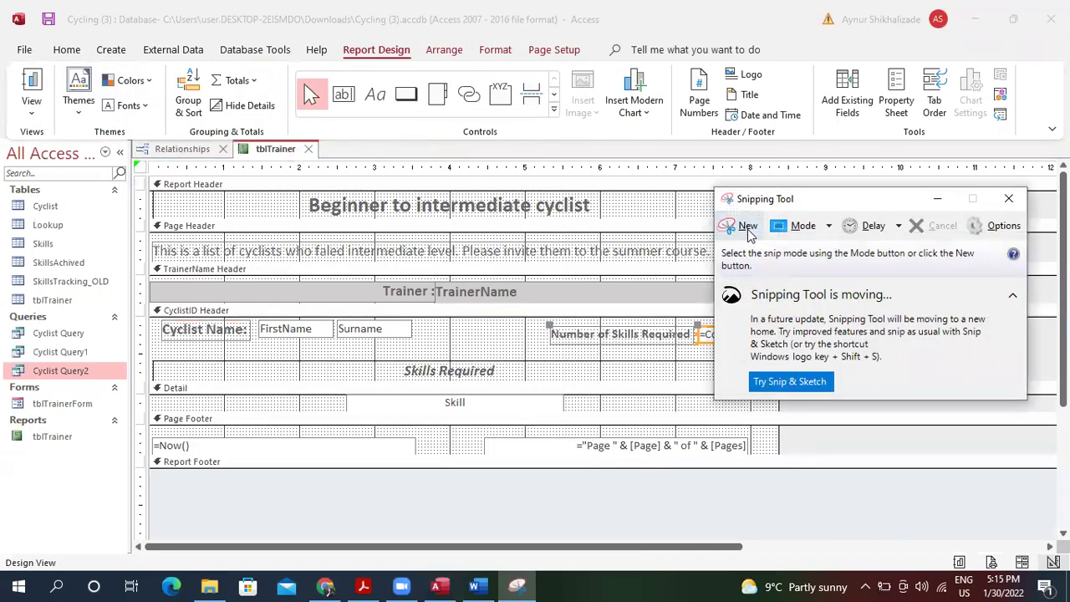
pyautogui.click(734, 226)
pyautogui.moveTo(148, 172); pyautogui.dragTo(779, 469)
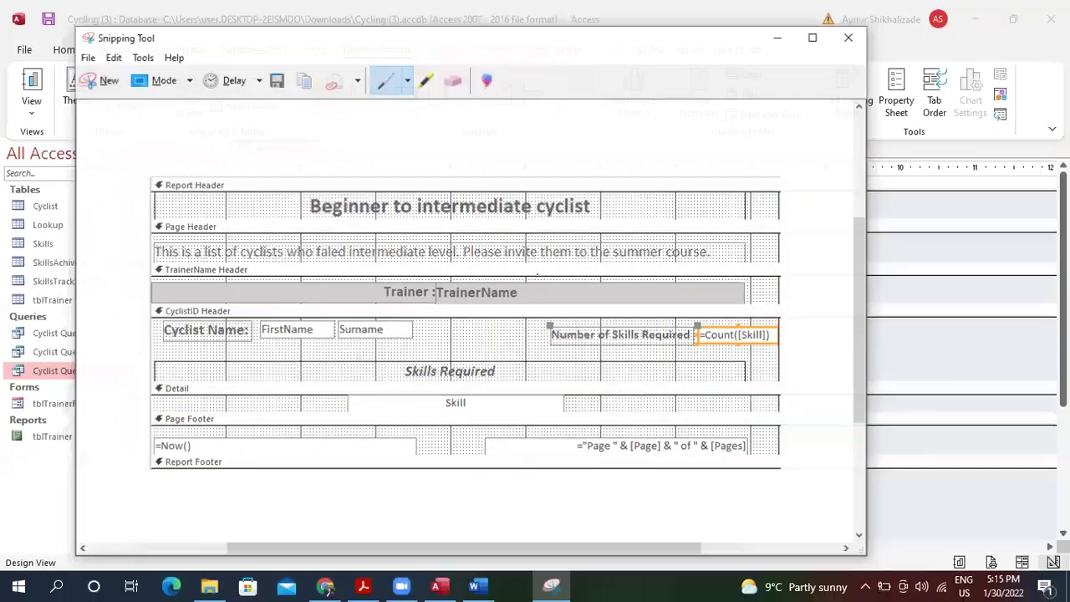
pyautogui.click(112, 57)
pyautogui.click(112, 57)
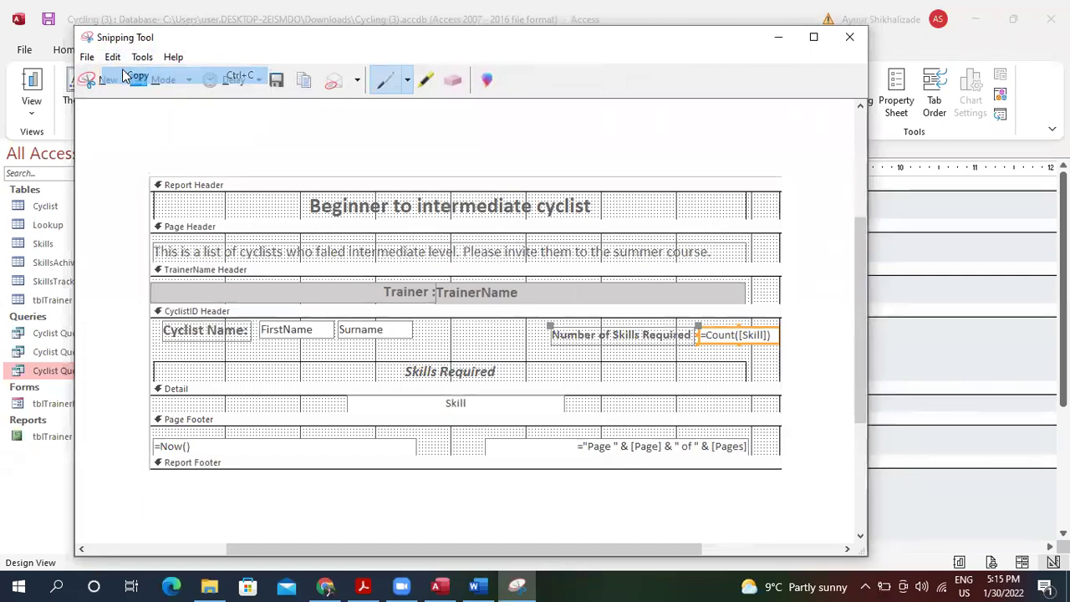
pyautogui.click(846, 39)
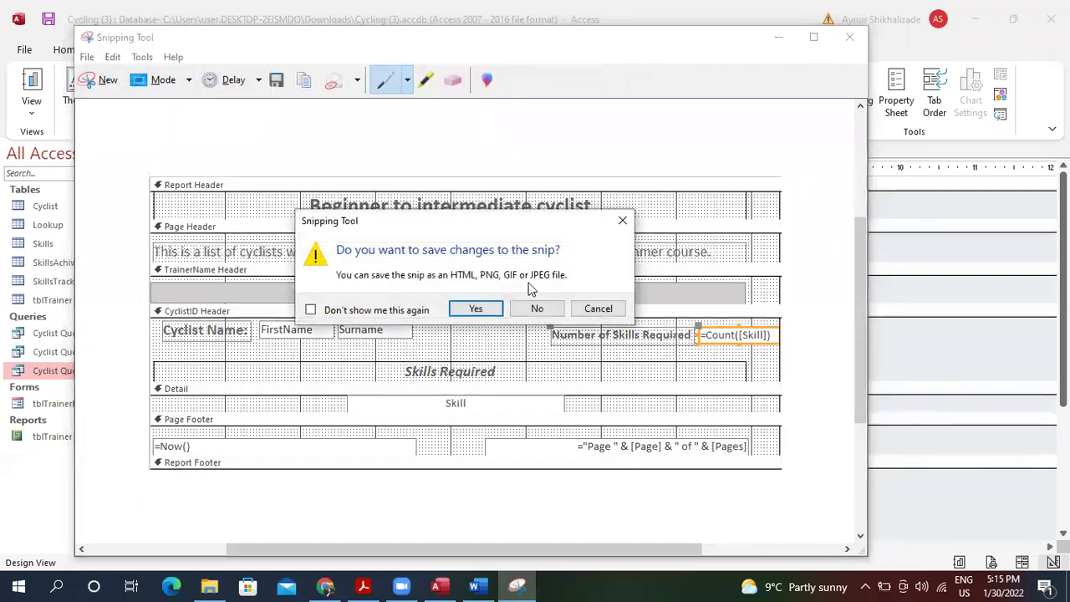
pyautogui.click(536, 309)
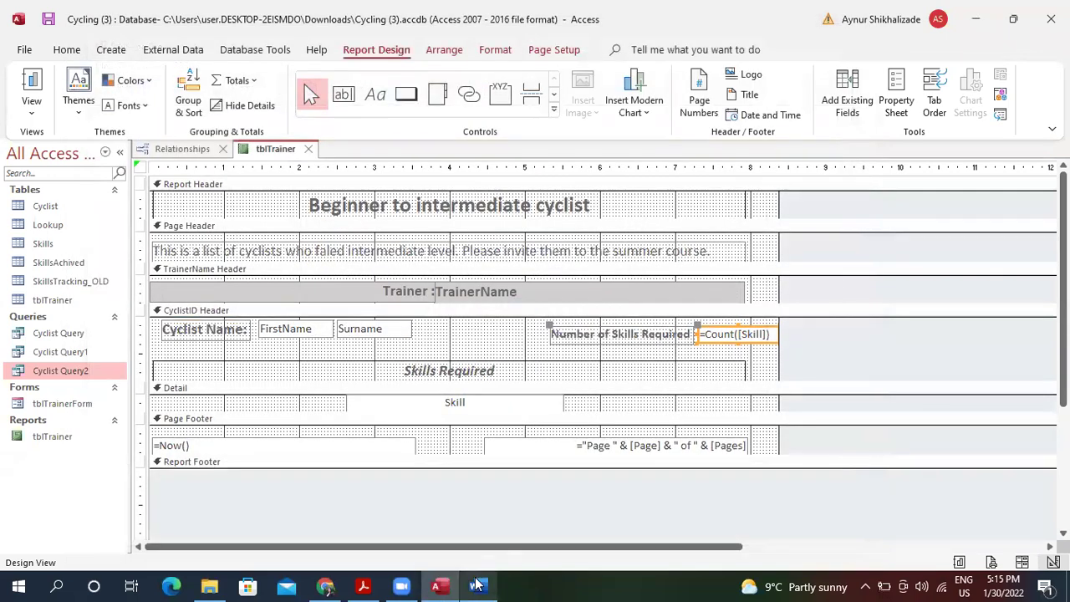
pyautogui.click(474, 586)
# Paste the report design screenshot into the 2(b)(ii) cell and shrink it slightly.
pyautogui.click(519, 395)
pyautogui.press('BackSpace')
pyautogui.press('BackSpace')
pyautogui.press('BackSpace')
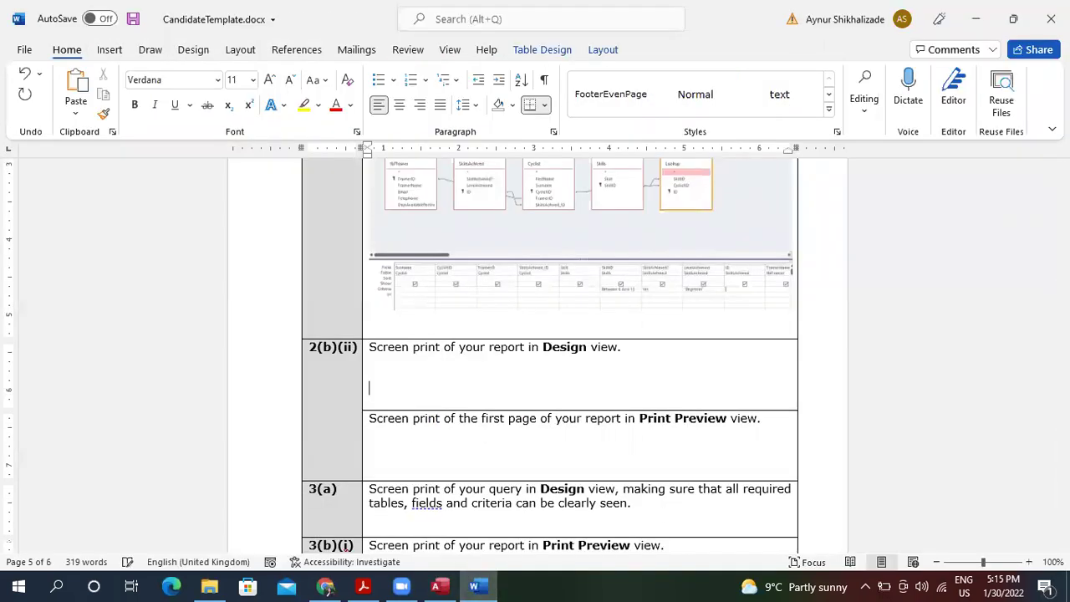
pyautogui.hotkey('ctrl', 'v')
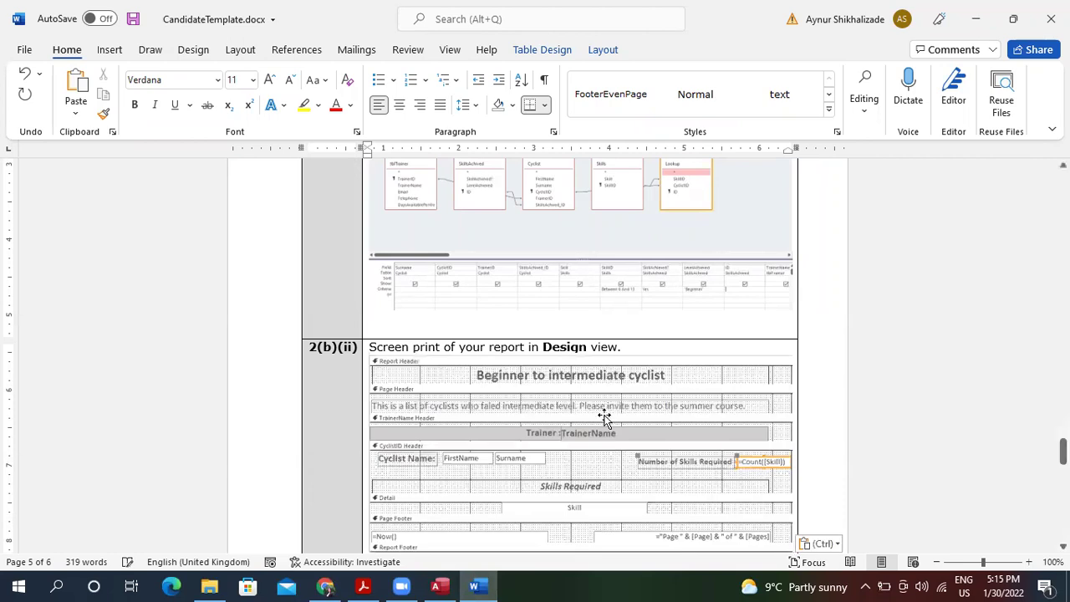
pyautogui.click(644, 437)
pyautogui.moveTo(369, 353); pyautogui.dragTo(438, 413)
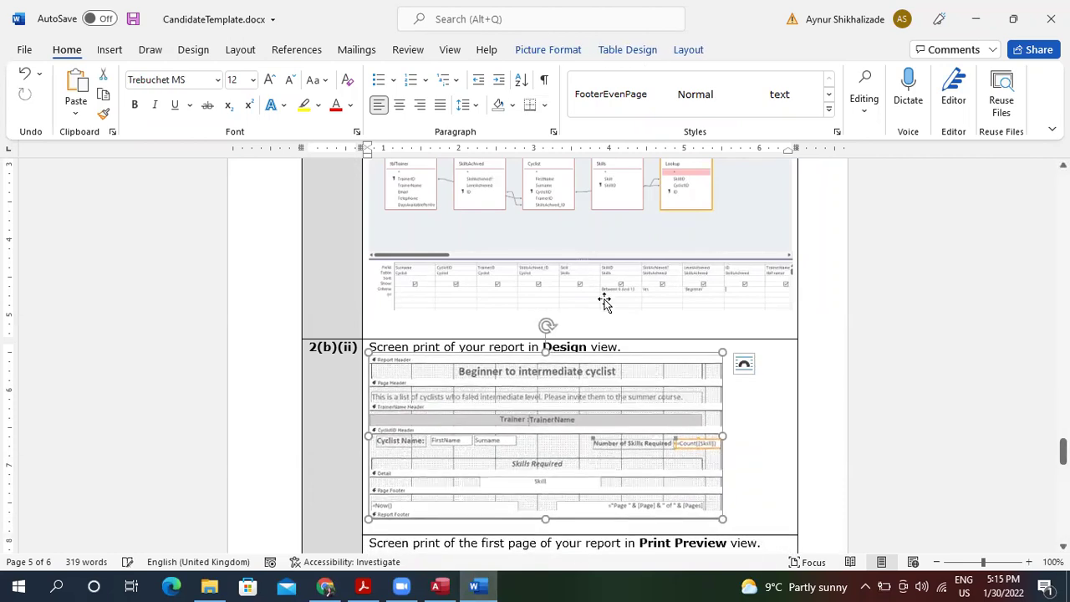
# Shrink the query-design picture above and place the cursor in the empty page 6 cell.
pyautogui.click(693, 262)
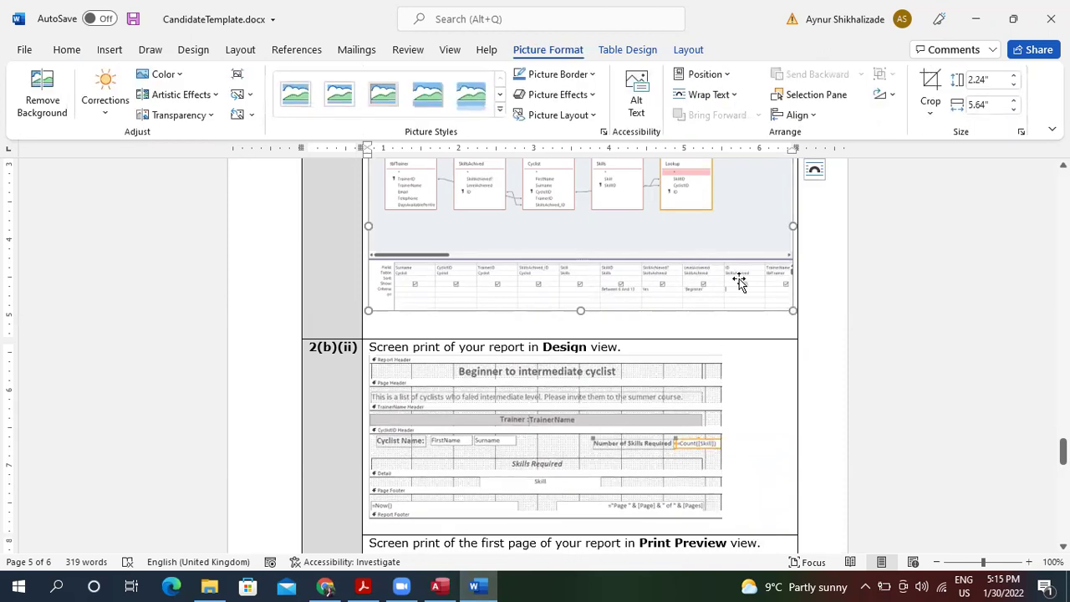
pyautogui.moveTo(790, 308); pyautogui.dragTo(704, 279)
pyautogui.click(652, 539)
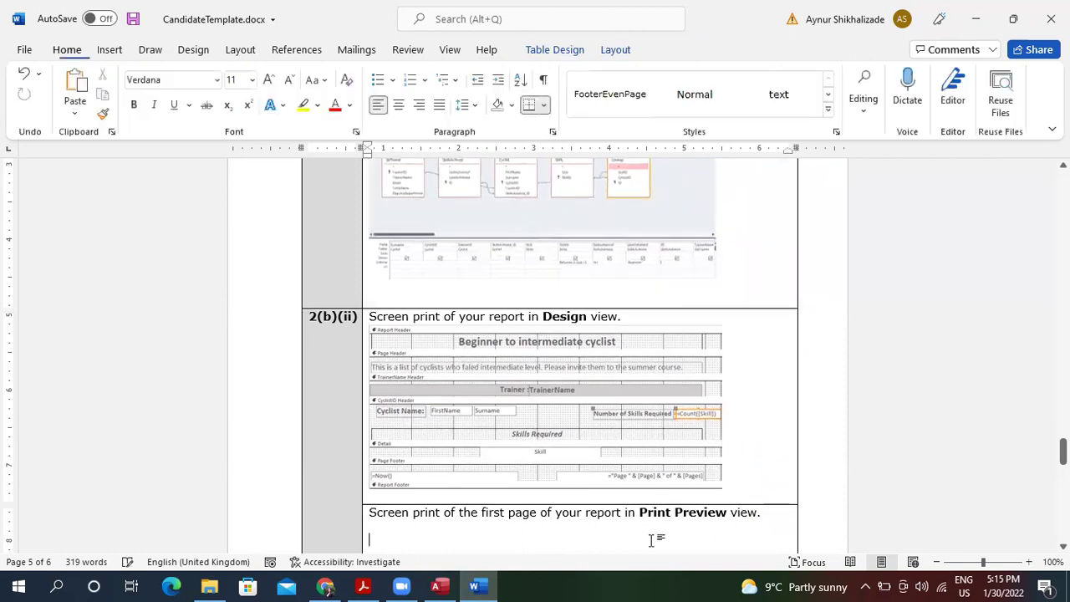
pyautogui.scroll(-3, 652, 540)
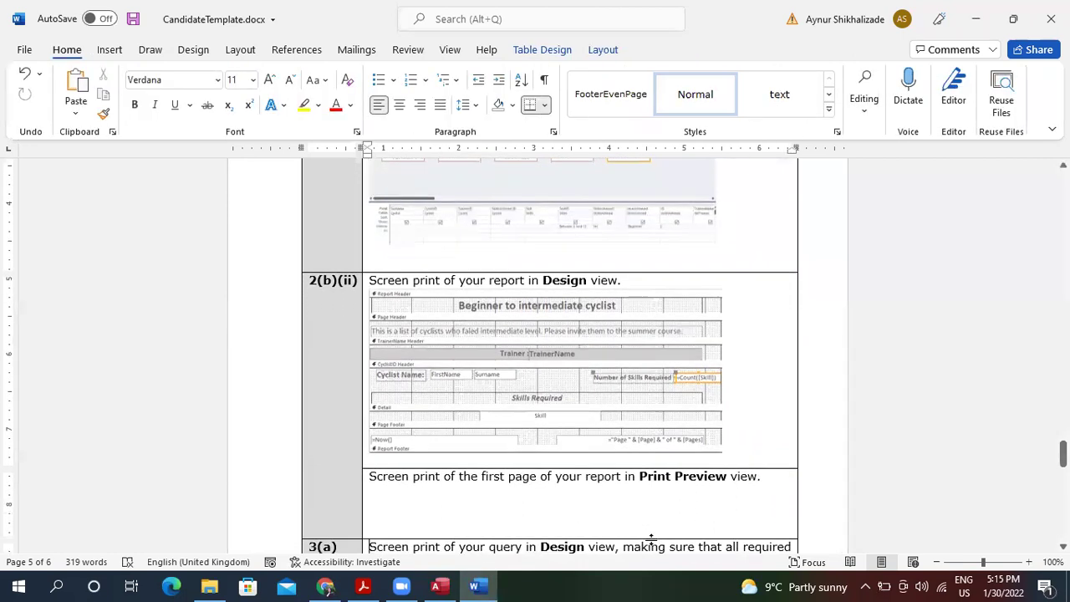
pyautogui.scroll(-6, 652, 540)
pyautogui.click(652, 540)
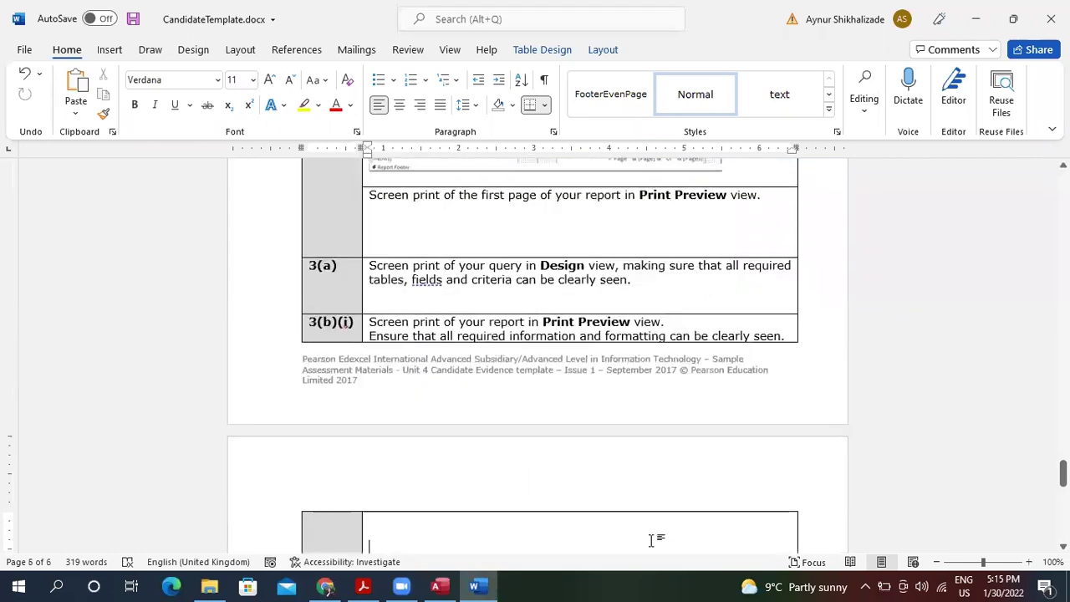
pyautogui.click(440, 585)
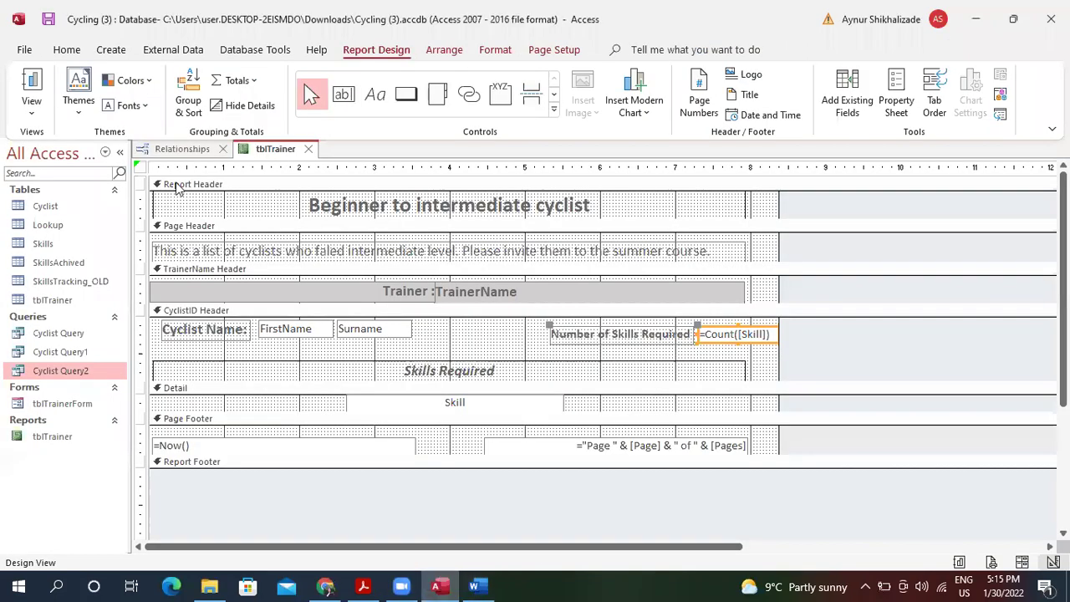
# Switch the tblTrainer report to Print Preview.
pyautogui.click(35, 109)
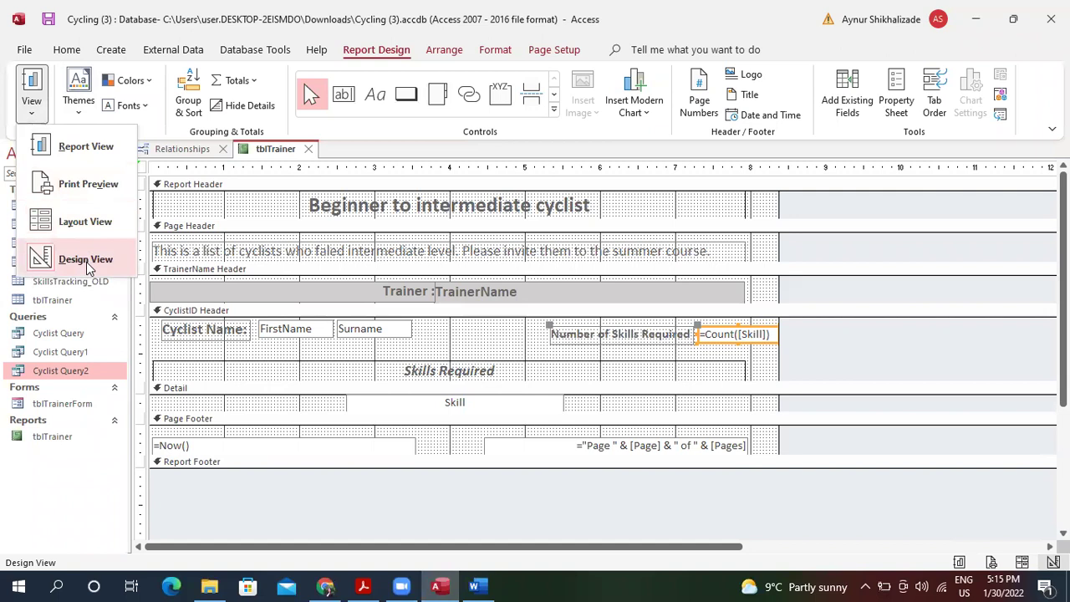
pyautogui.click(99, 185)
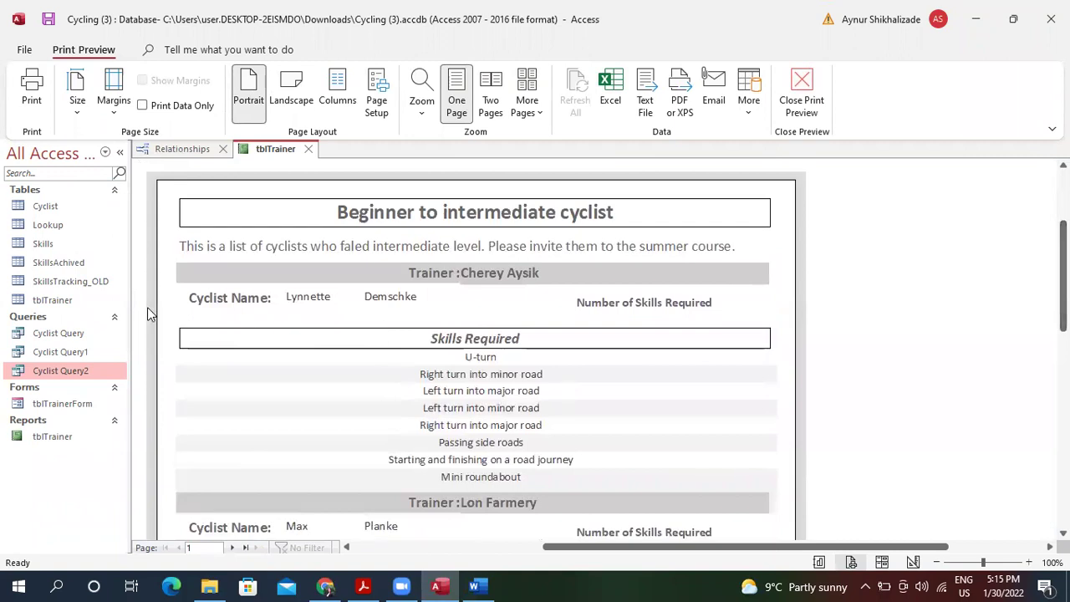
pyautogui.click(56, 585)
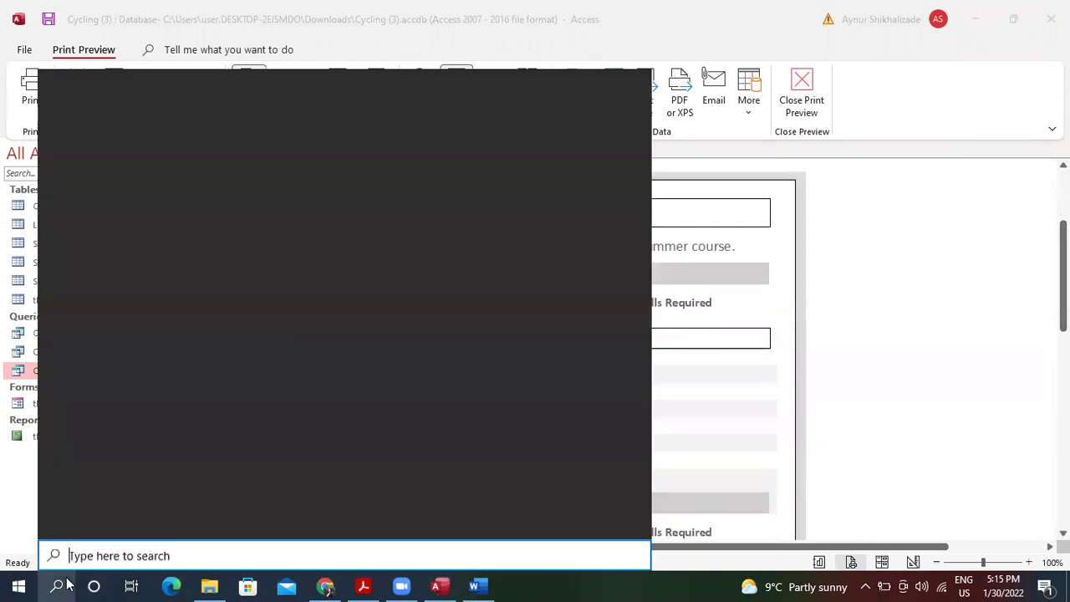
pyautogui.click(891, 291)
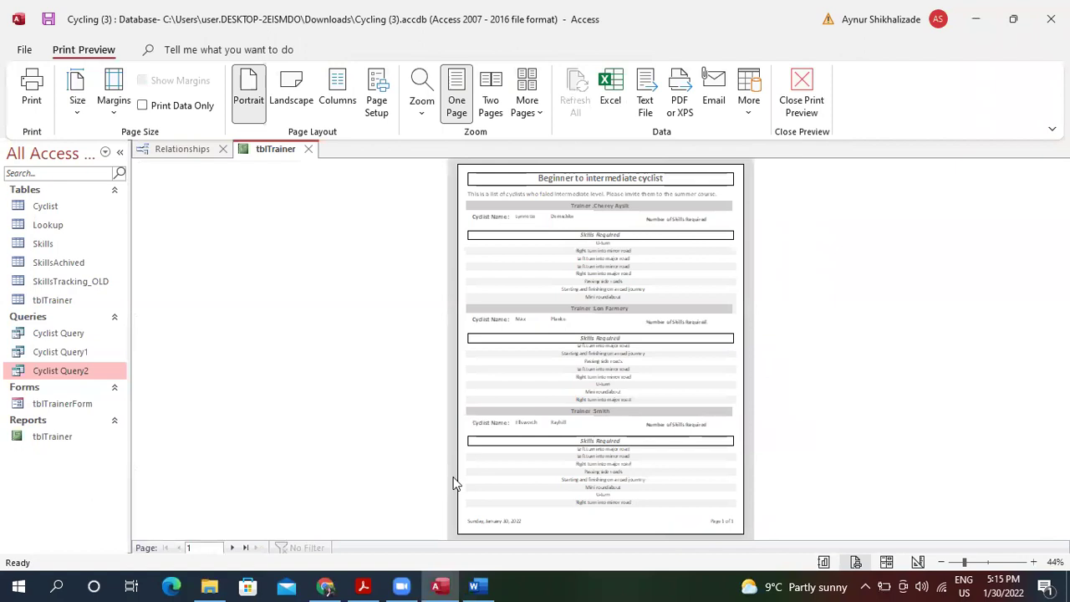
# Snip the whole previewed report page and copy it to the clipboard.
pyautogui.click(59, 585)
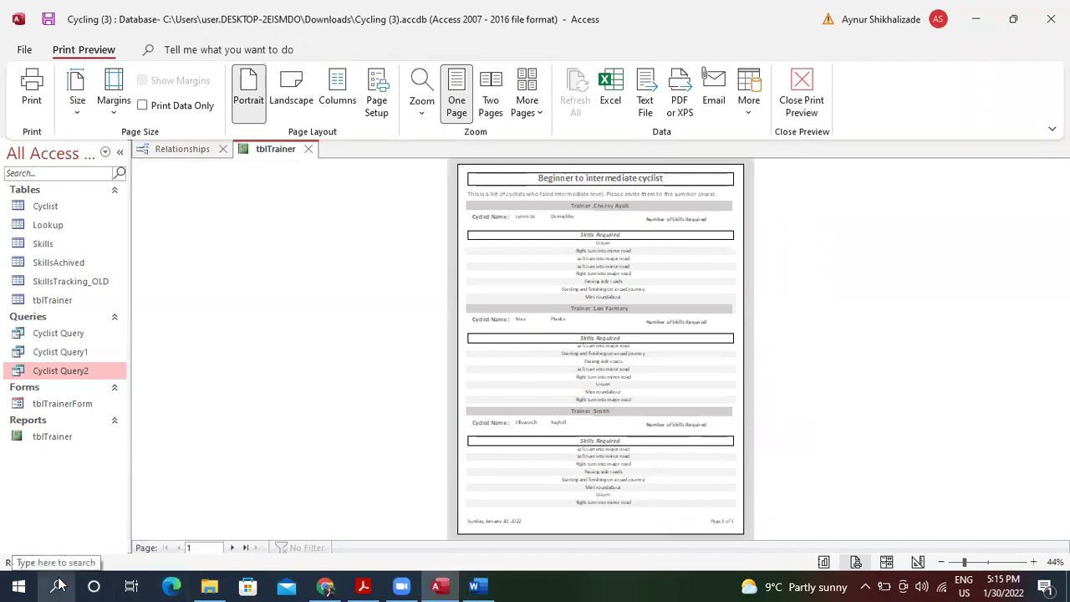
pyautogui.write('sn')
pyautogui.press('Return')
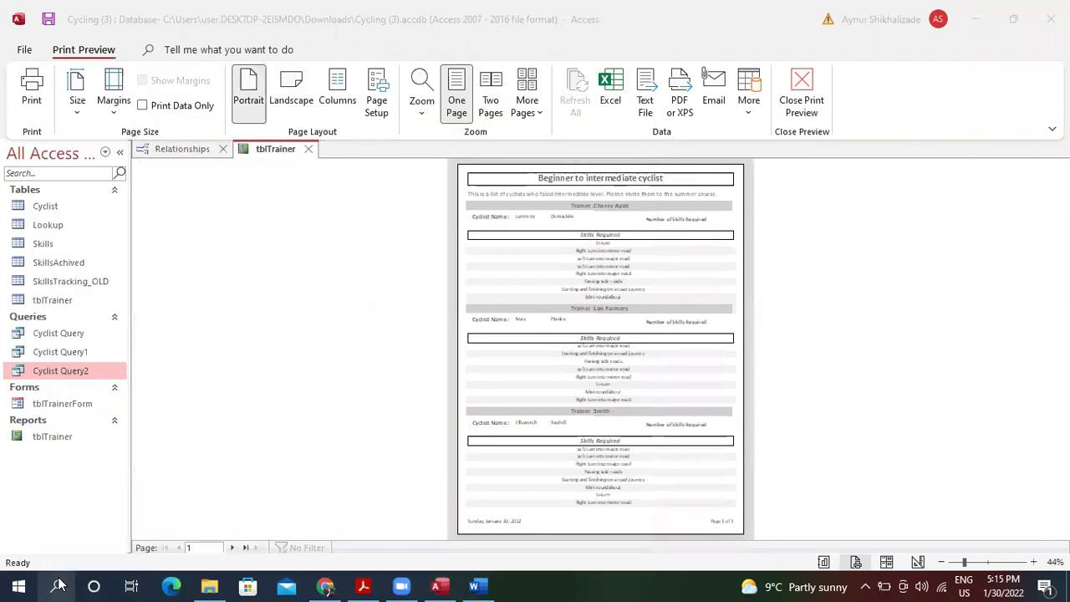
pyautogui.click(735, 220)
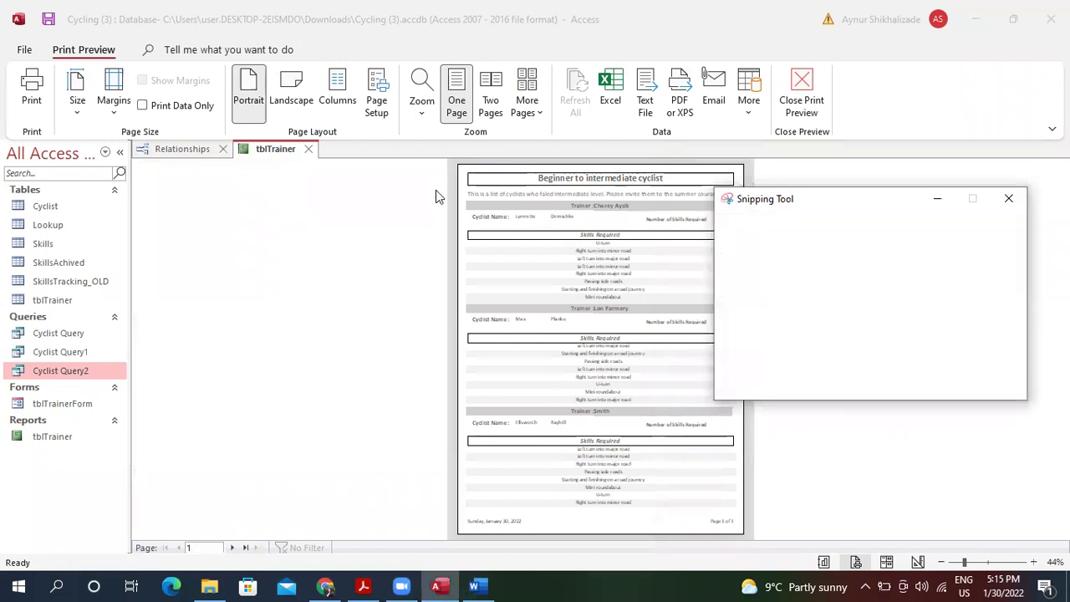
pyautogui.moveTo(447, 157); pyautogui.dragTo(747, 529)
pyautogui.click(410, 32)
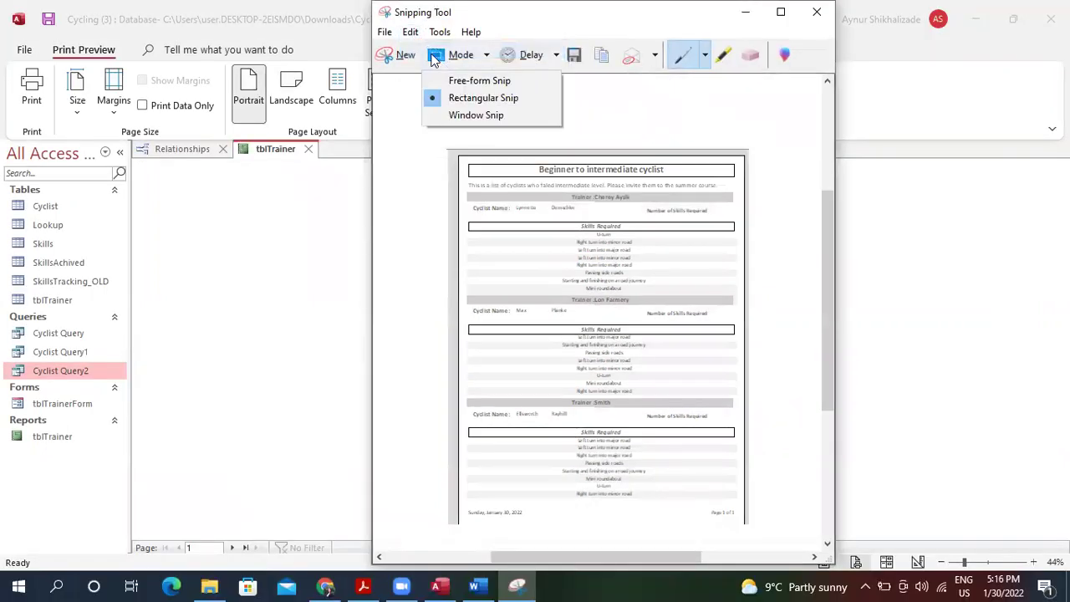
pyautogui.click(435, 52)
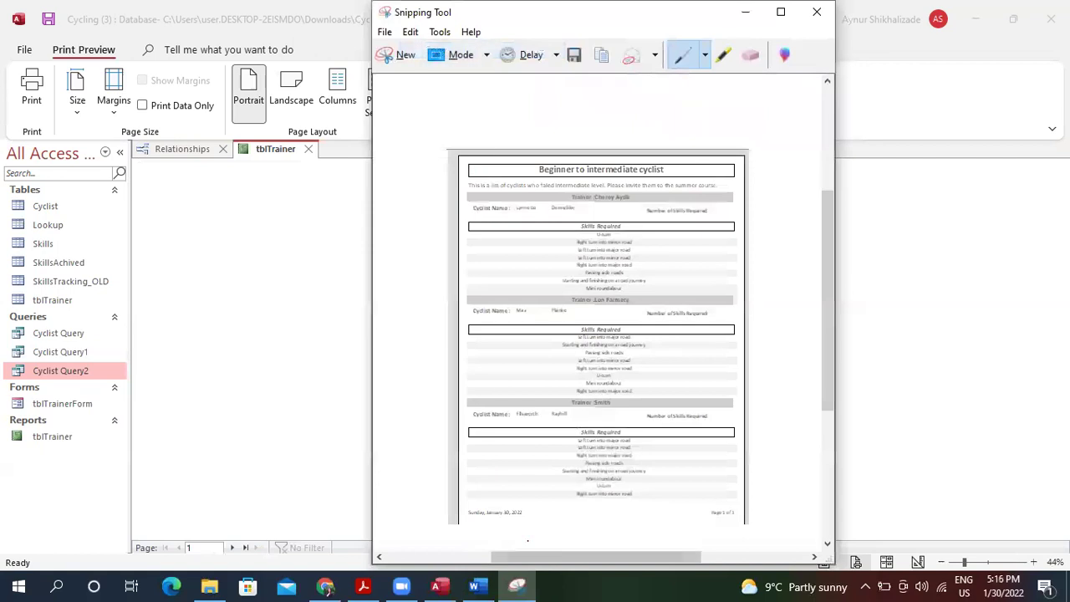
pyautogui.click(436, 585)
pyautogui.click(475, 585)
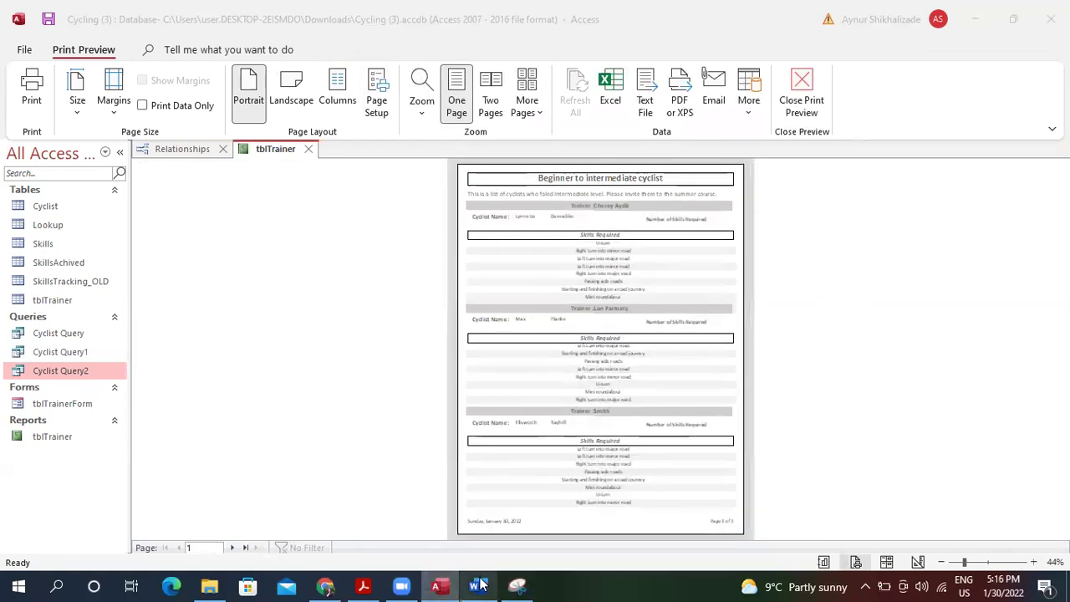
# Paste the Print Preview screenshot into the empty page 6 cell and shrink it.
pyautogui.click(424, 540)
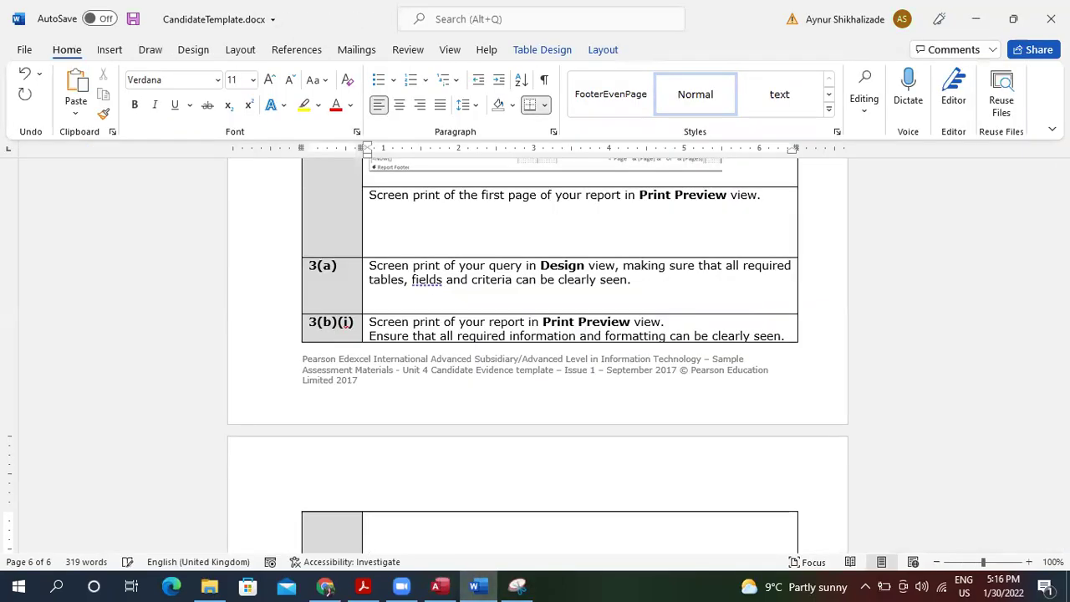
pyautogui.hotkey('ctrl', 'v')
pyautogui.click(555, 385)
pyautogui.moveTo(671, 531); pyautogui.dragTo(599, 367)
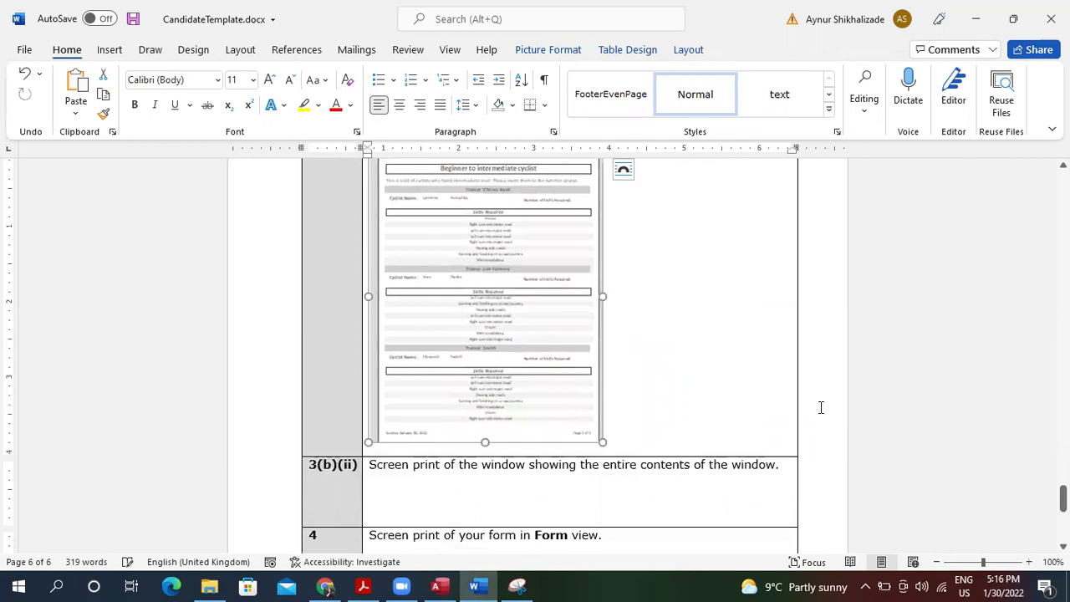
pyautogui.moveTo(1062, 498); pyautogui.dragTo(1063, 477)
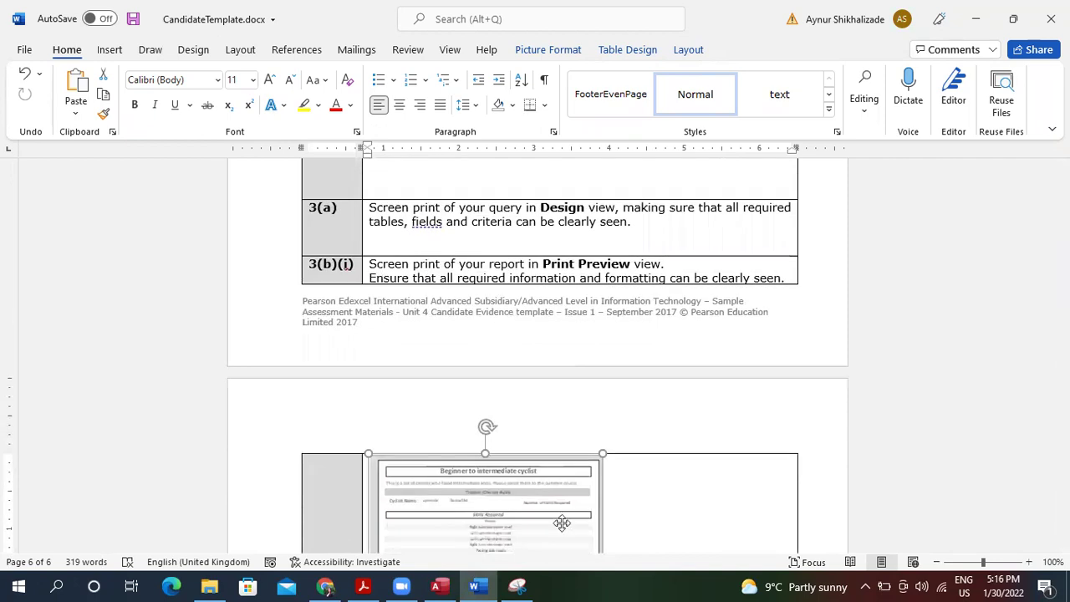
# Move the report screenshot into the empty cell above the 3(a) question.
pyautogui.press('Delete')
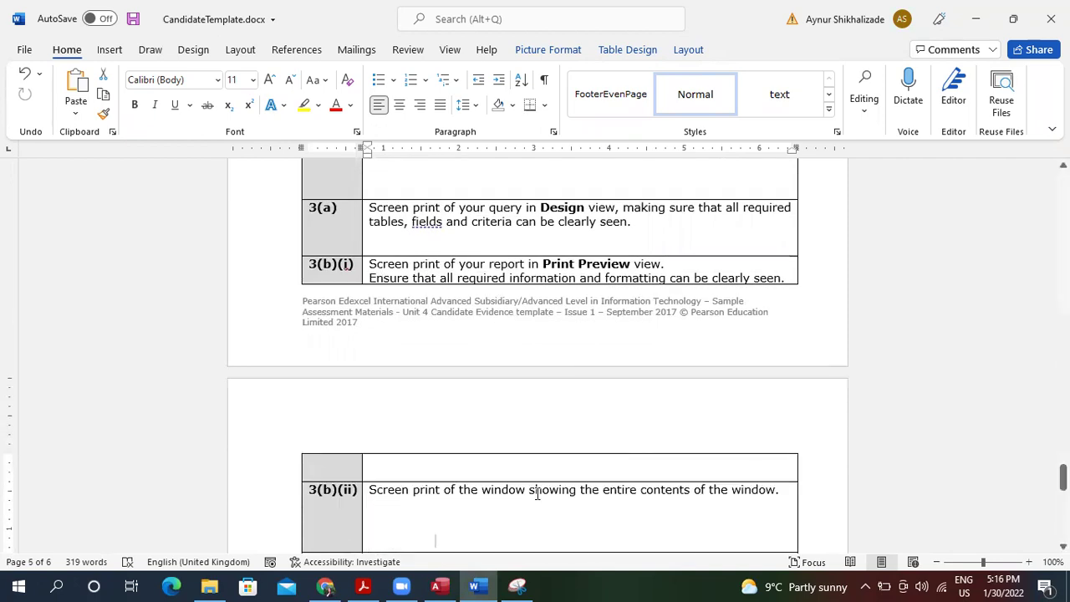
pyautogui.click(556, 190)
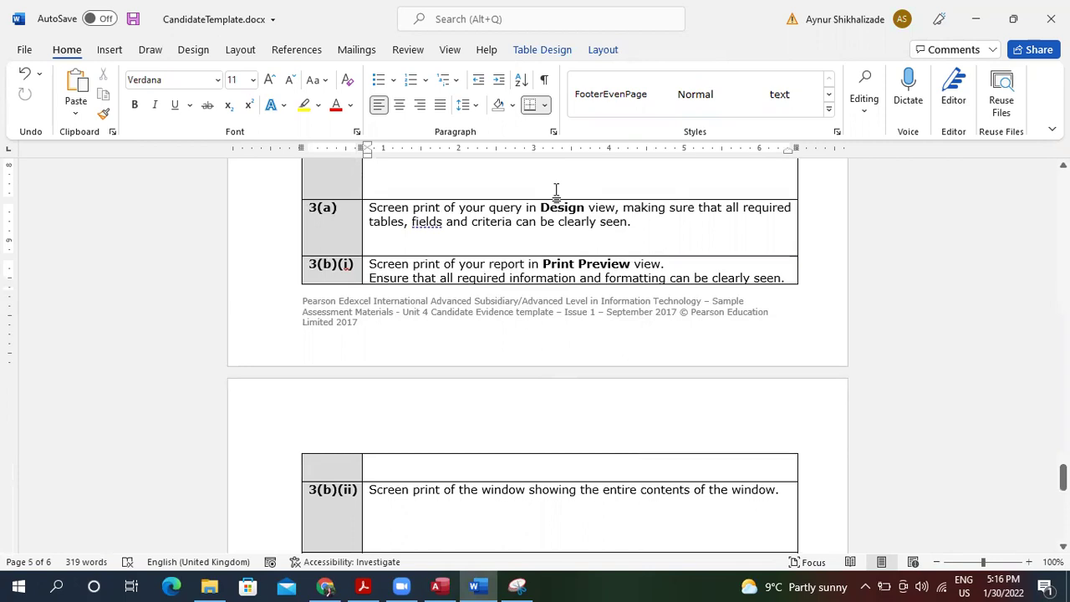
pyautogui.hotkey('ctrl', 'v')
pyautogui.moveTo(1063, 492); pyautogui.dragTo(1062, 489)
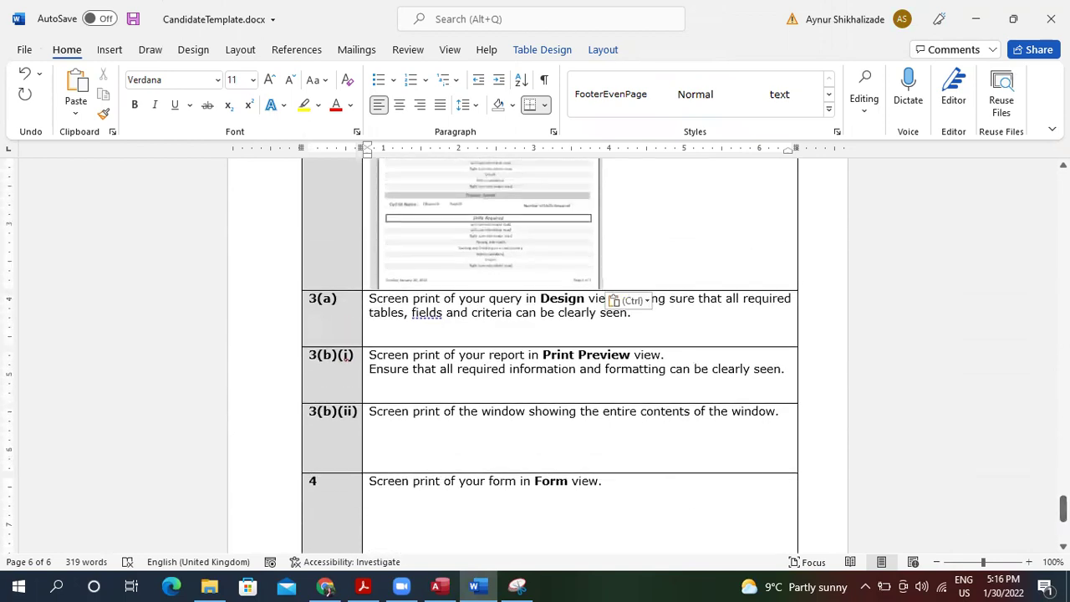
pyautogui.click(657, 329)
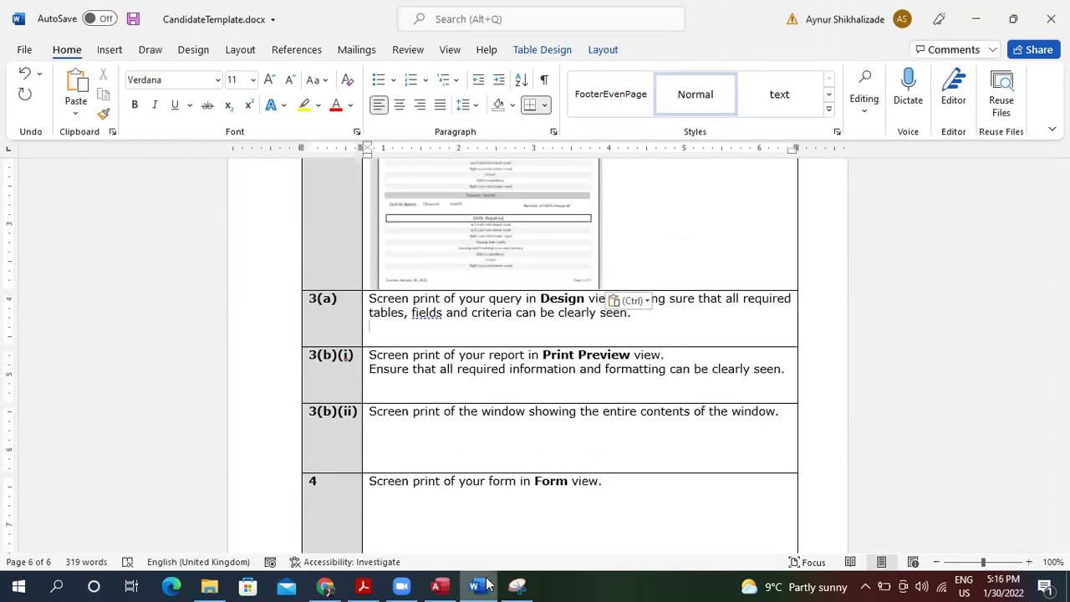
# Close Snipping Tool without saving and close Print Preview of the tblTrainer report.
pyautogui.click(522, 586)
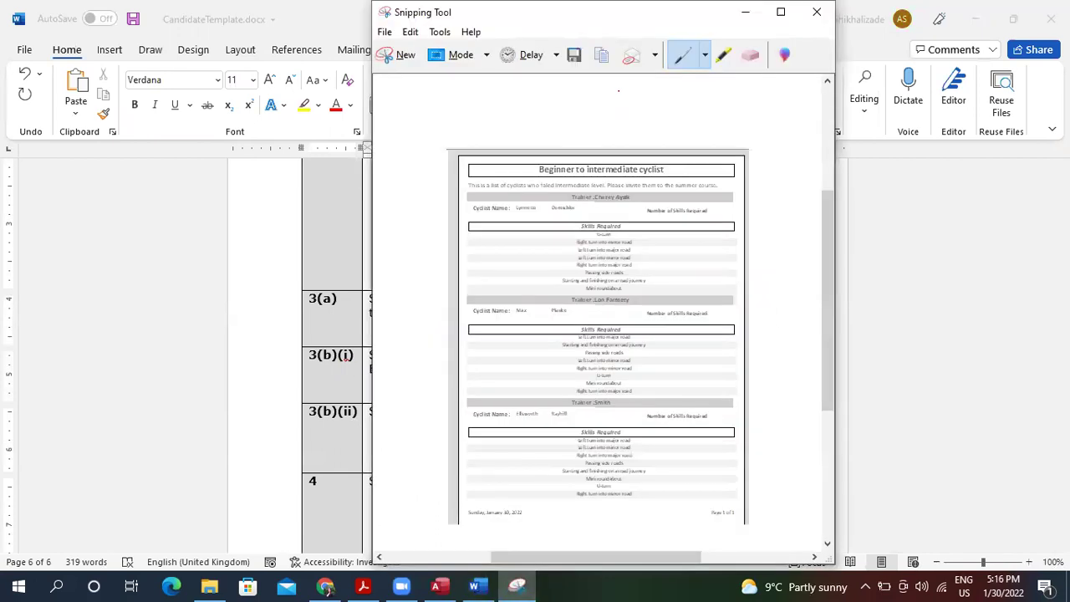
pyautogui.click(817, 14)
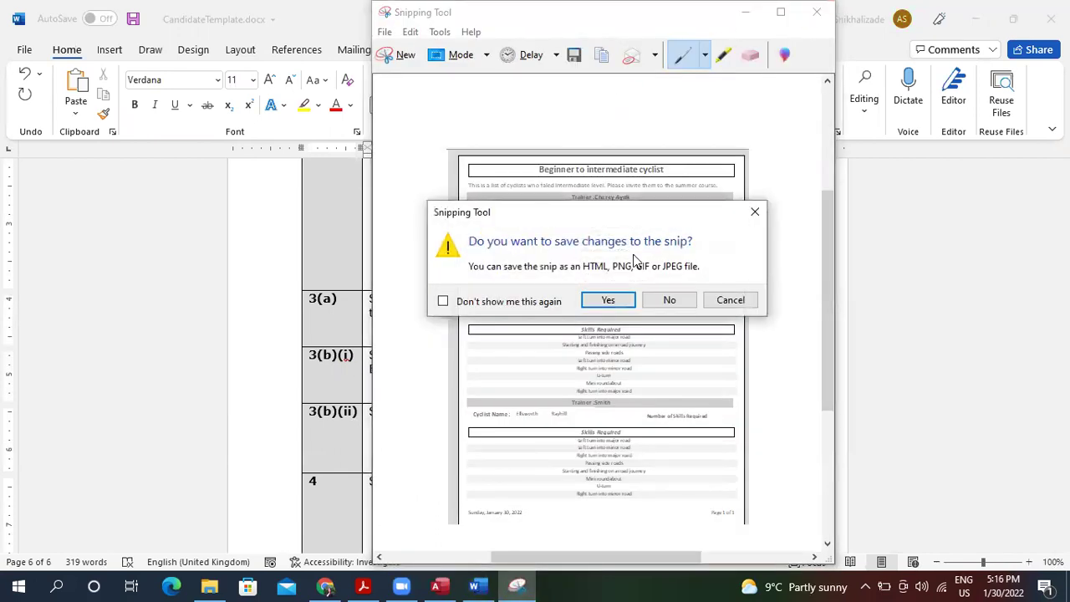
pyautogui.click(669, 300)
pyautogui.click(435, 586)
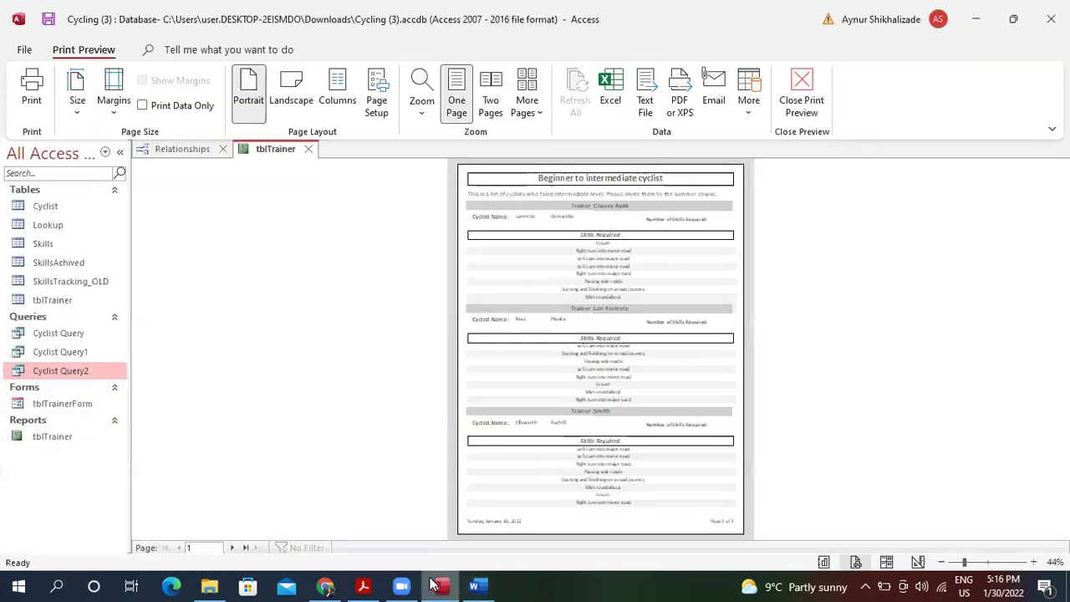
pyautogui.click(812, 107)
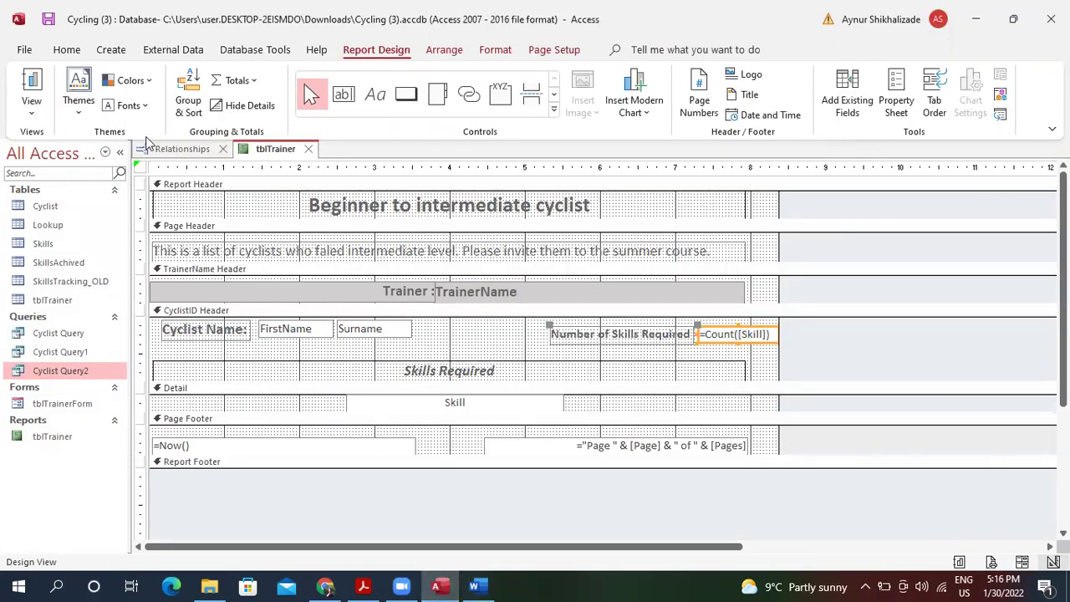
pyautogui.click(363, 586)
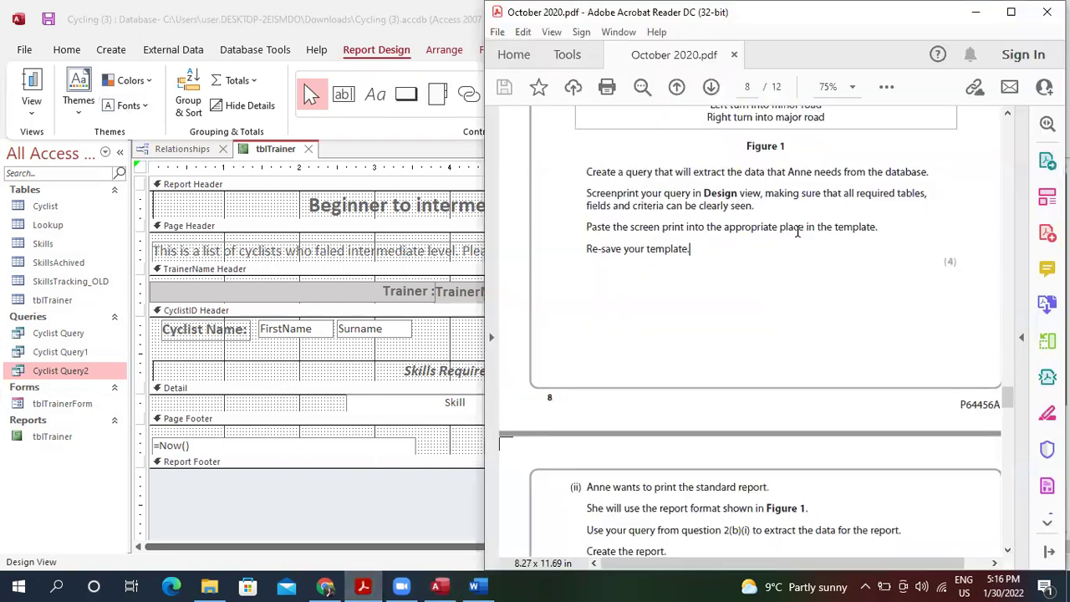
# Scroll October 2020.pdf to question 3(a) on page 10, then switch back to Access.
pyautogui.scroll(-5, 798, 231)
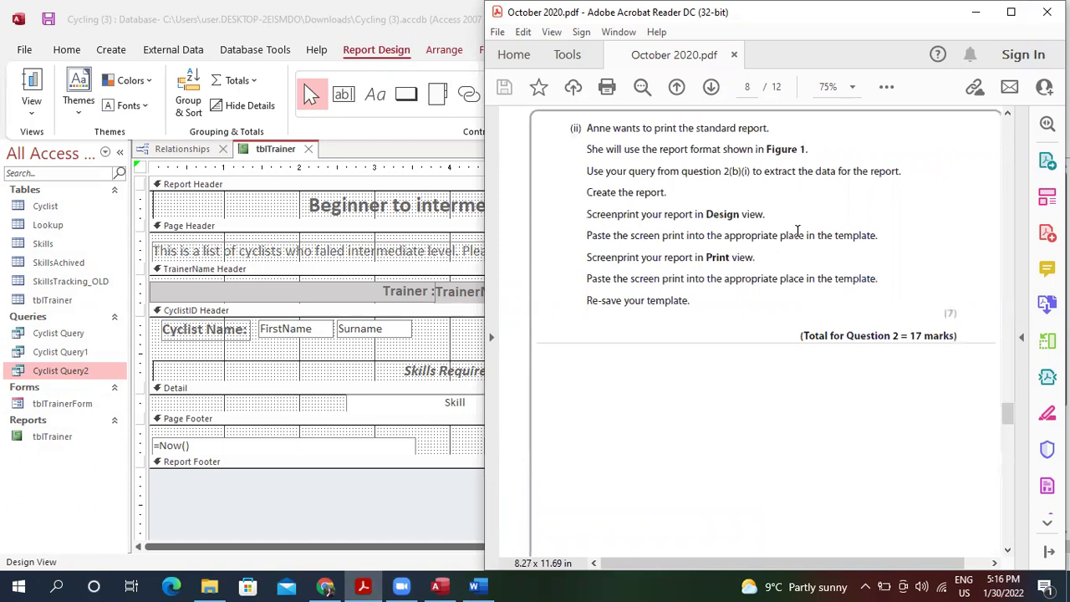
pyautogui.scroll(5, 798, 232)
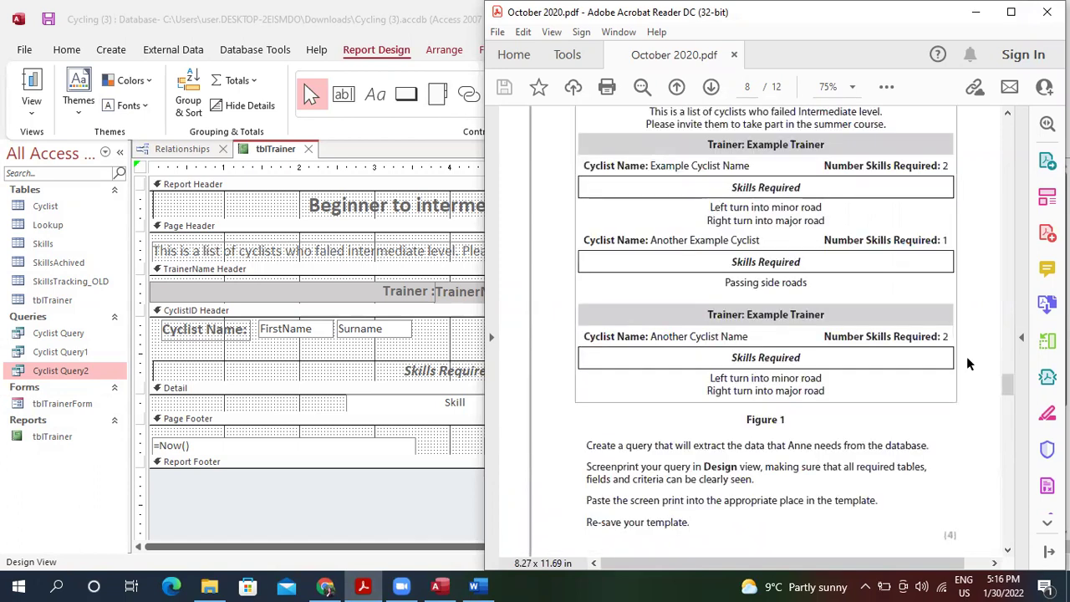
pyautogui.moveTo(1008, 382); pyautogui.dragTo(1013, 446)
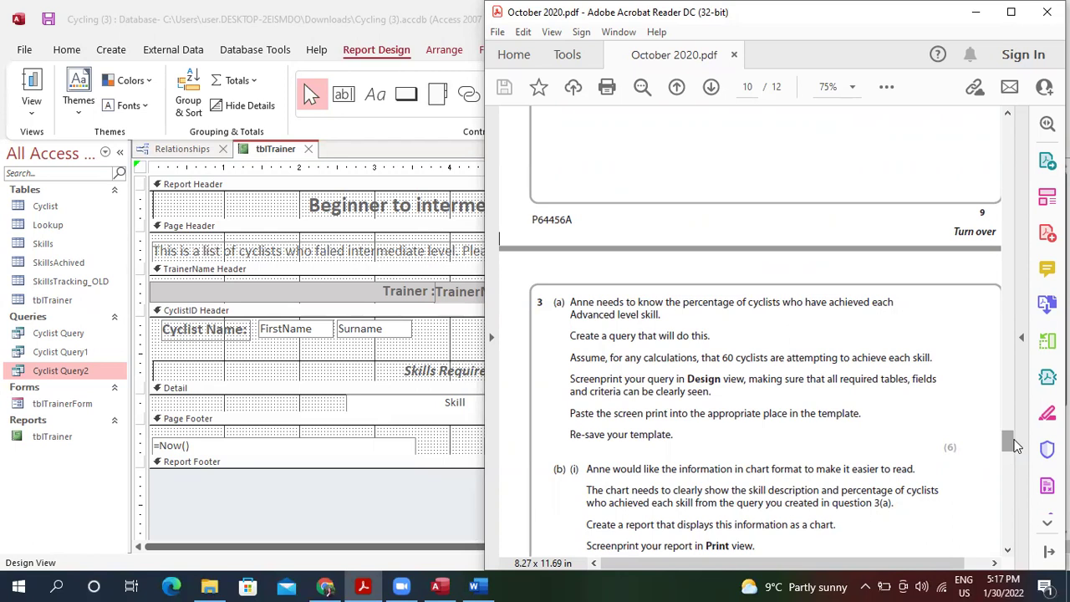
pyautogui.click(334, 384)
# Start the Simple Query Wizard and add Skill and SkillID from the Skills table.
pyautogui.click(112, 52)
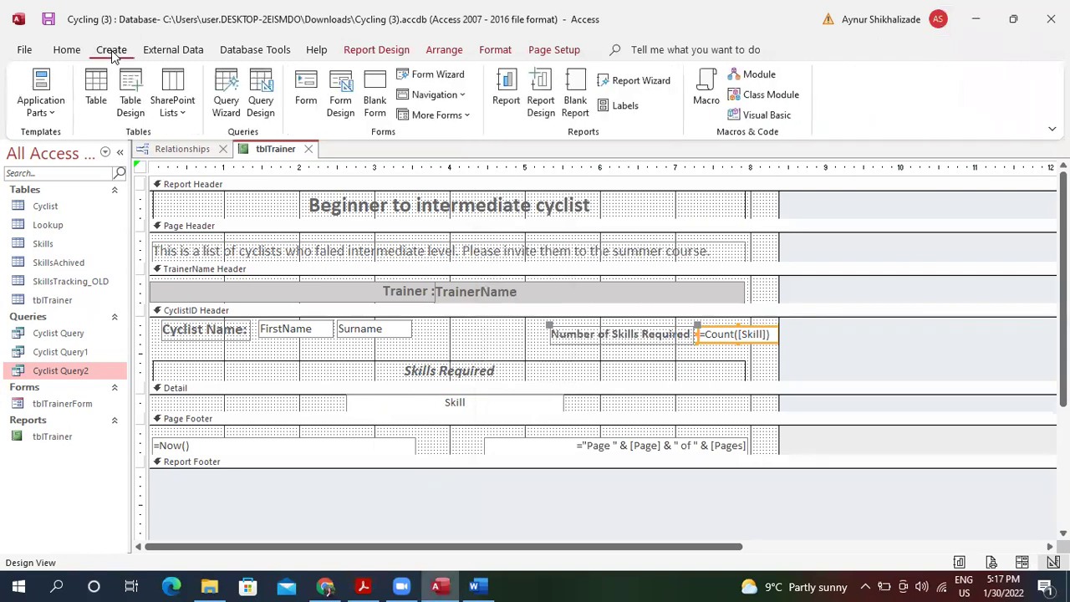
pyautogui.click(229, 100)
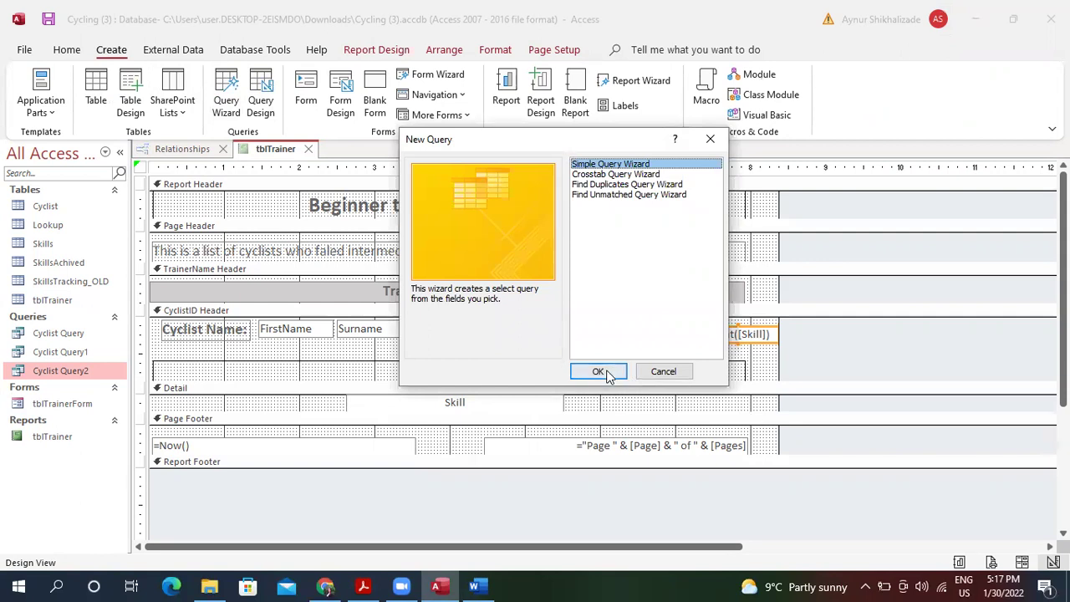
pyautogui.click(607, 372)
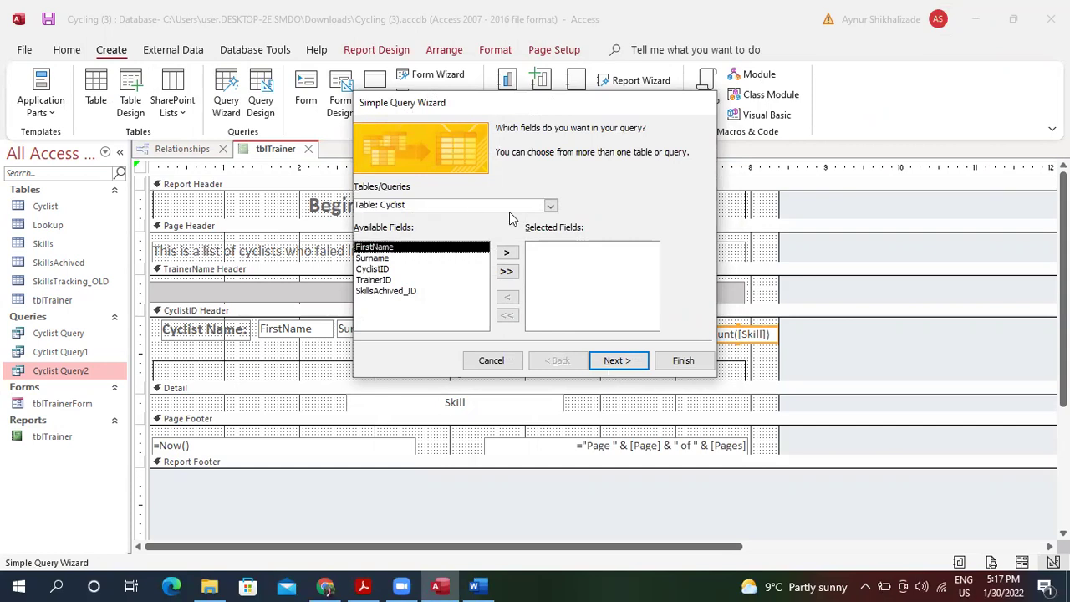
pyautogui.click(550, 205)
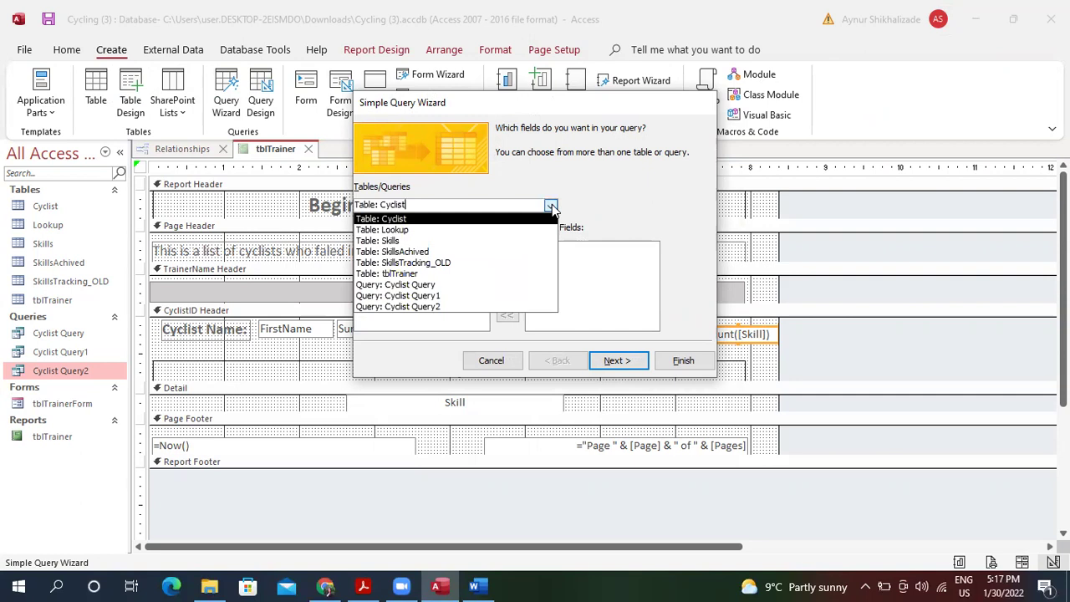
pyautogui.click(423, 241)
pyautogui.click(507, 253)
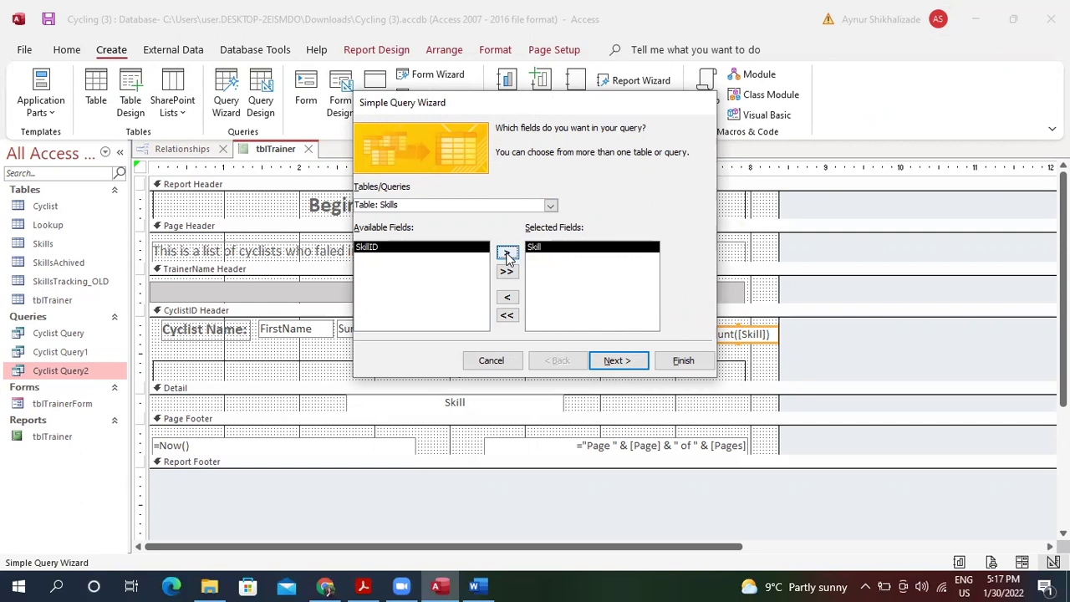
pyautogui.click(508, 255)
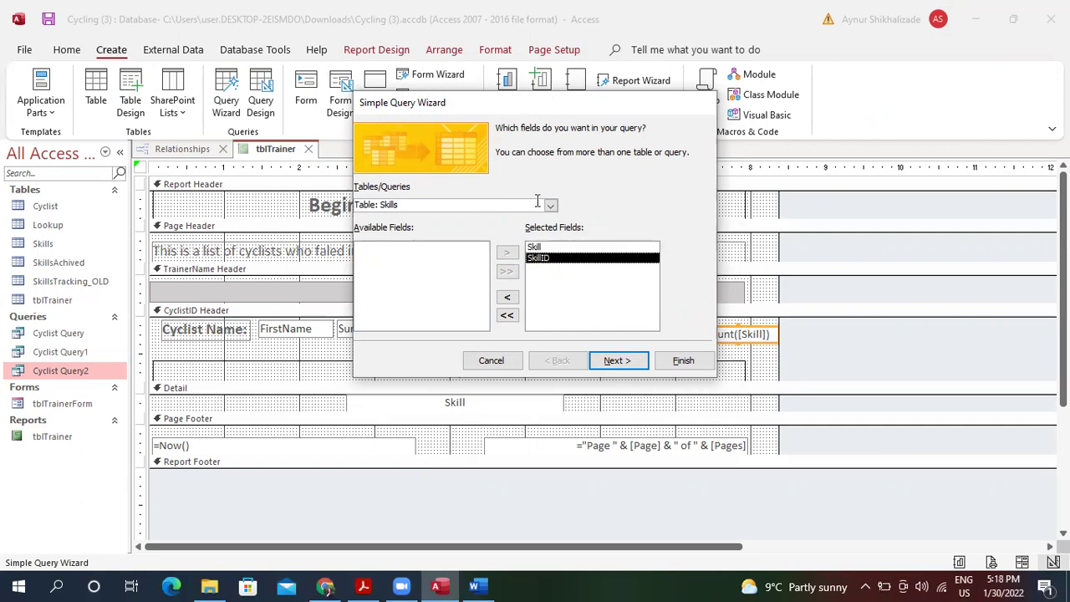
# Add SkillAchieved? and ID from SkillsAchived and finish the wizard as a detail Skills Query.
pyautogui.click(551, 206)
pyautogui.click(496, 260)
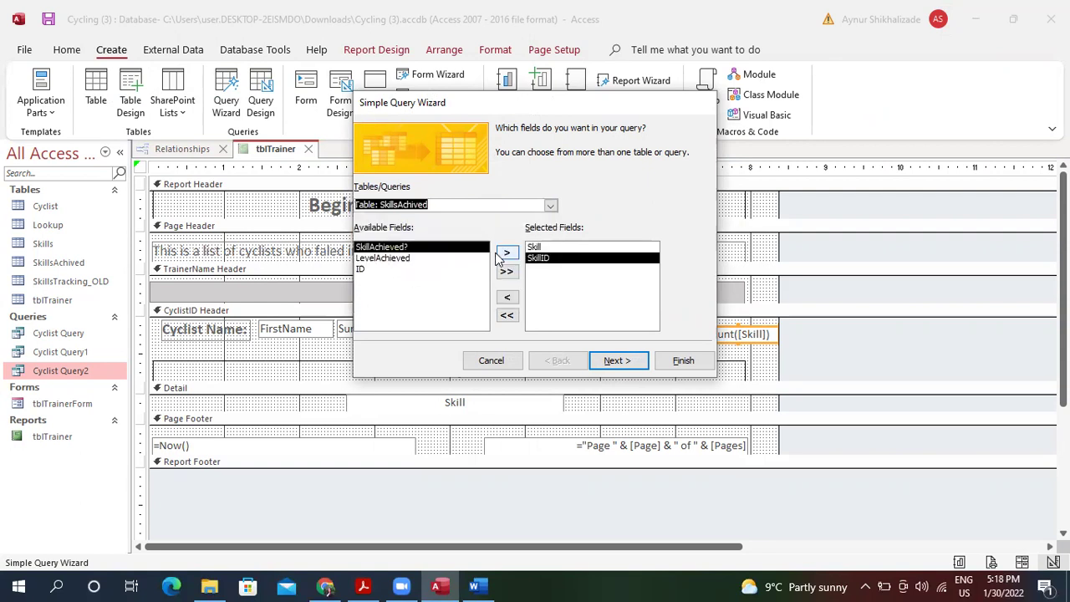
pyautogui.click(507, 254)
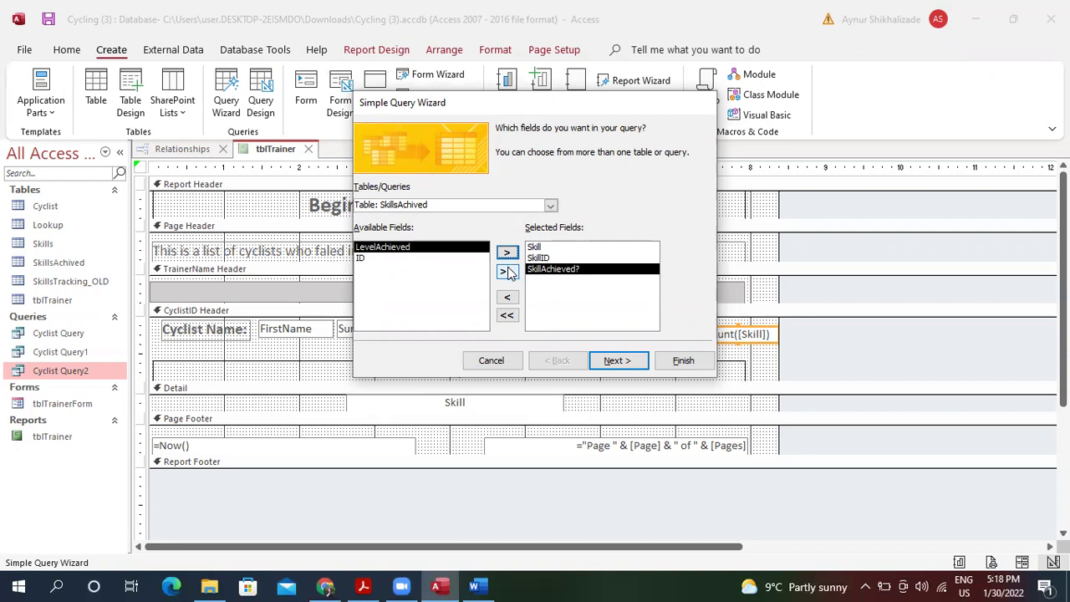
pyautogui.click(457, 259)
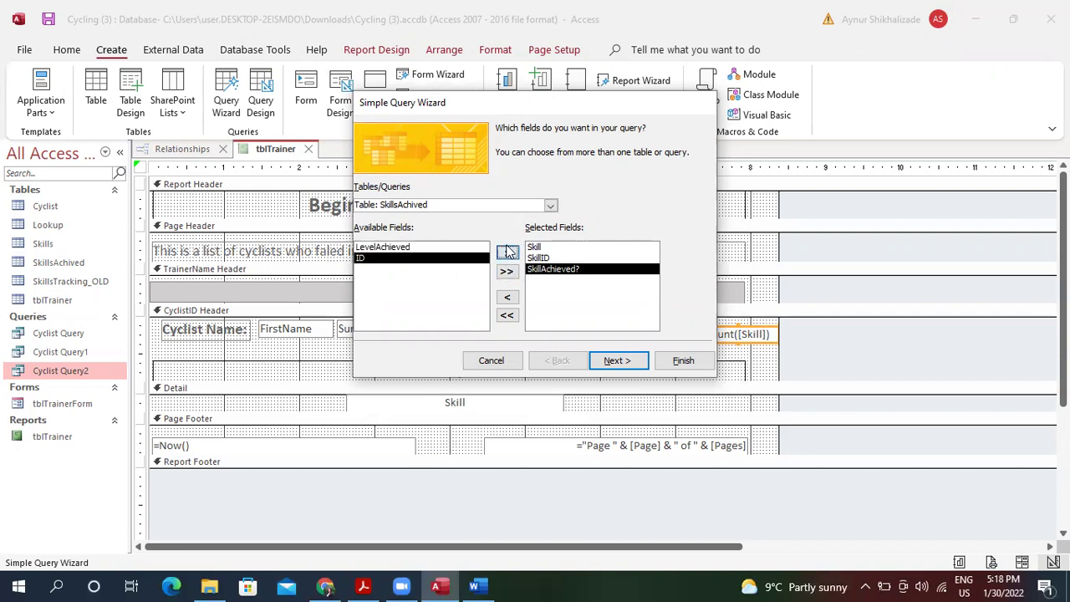
pyautogui.click(508, 251)
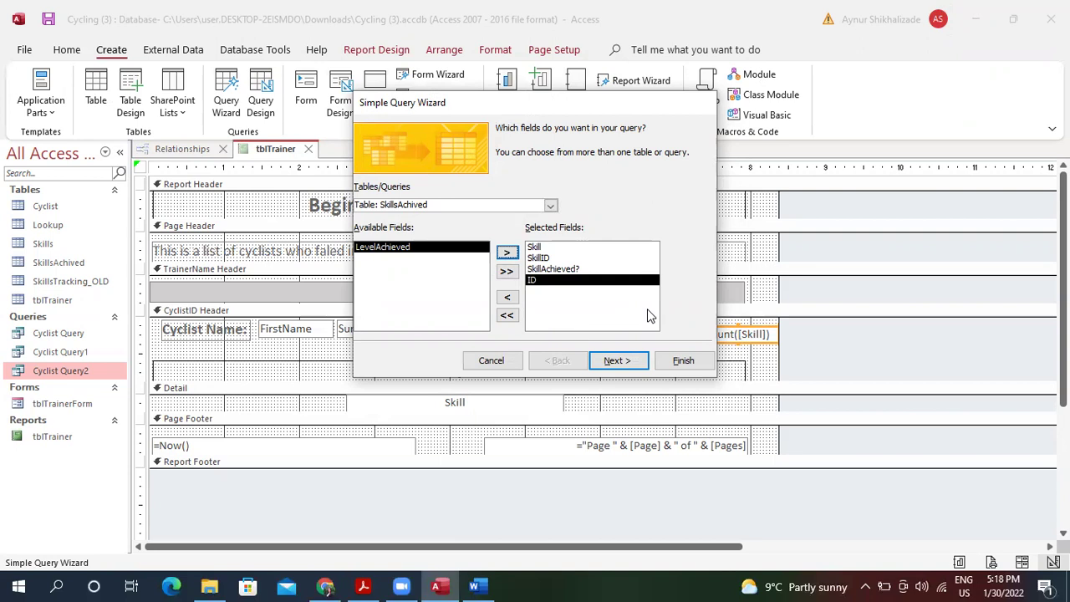
pyautogui.click(617, 361)
pyautogui.click(629, 360)
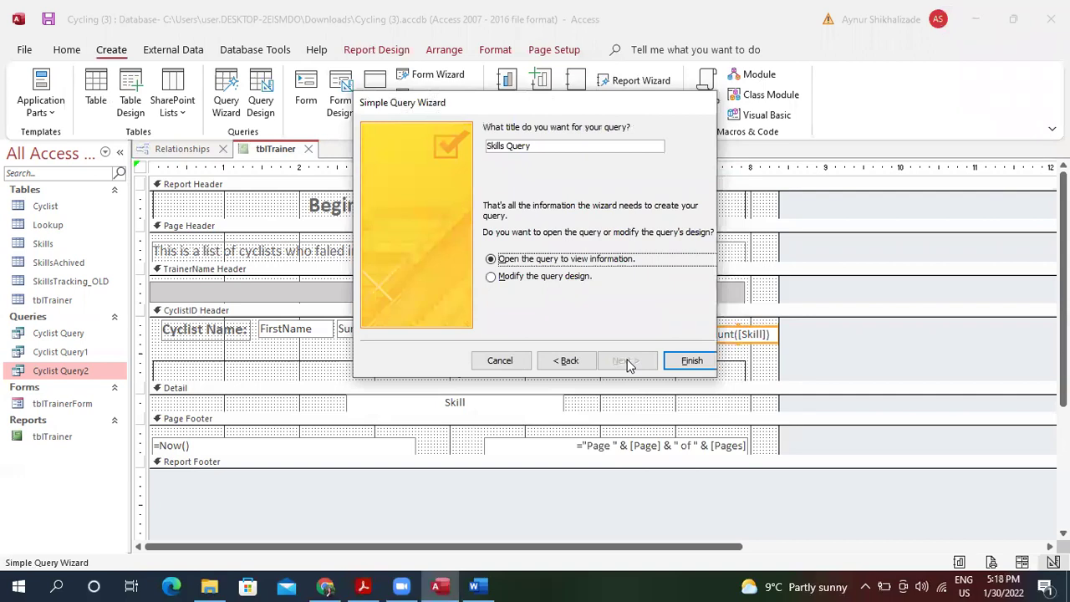
pyautogui.click(698, 361)
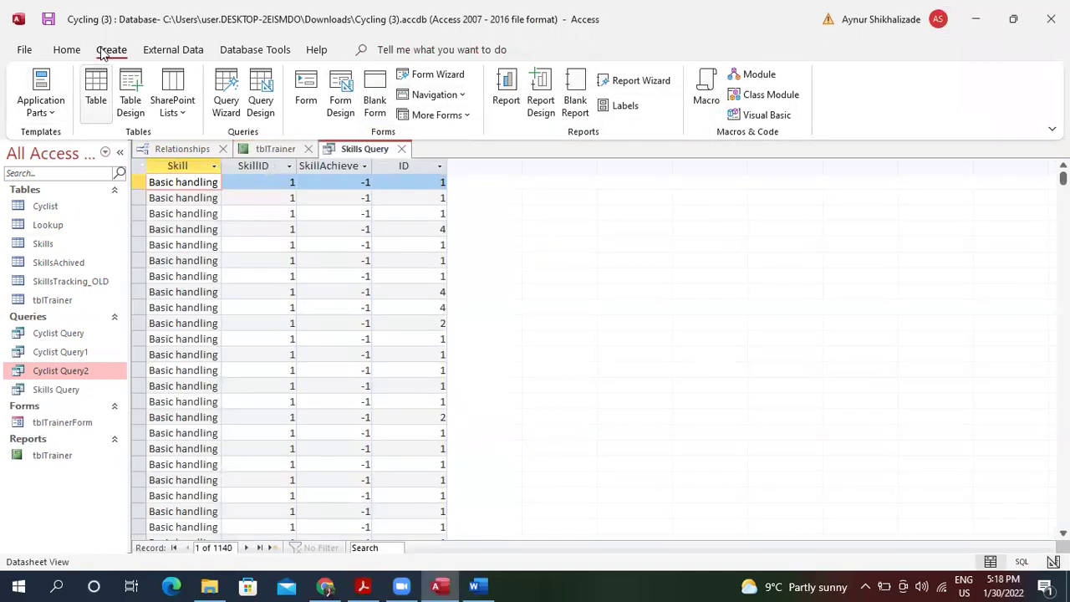
# Open the Skills Query in Design view.
pyautogui.click(52, 111)
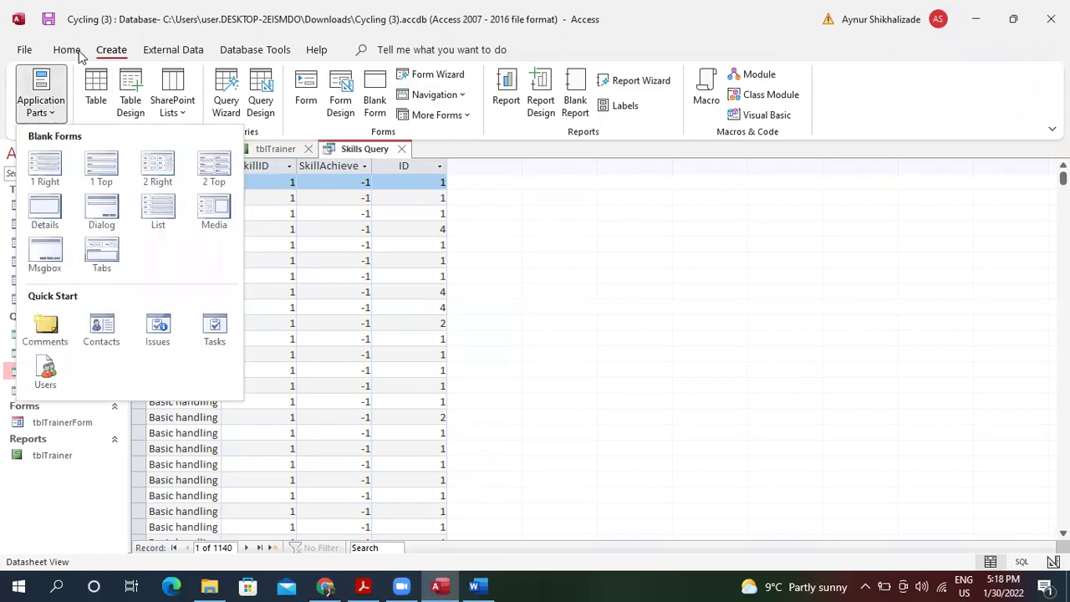
pyautogui.click(78, 50)
pyautogui.click(75, 85)
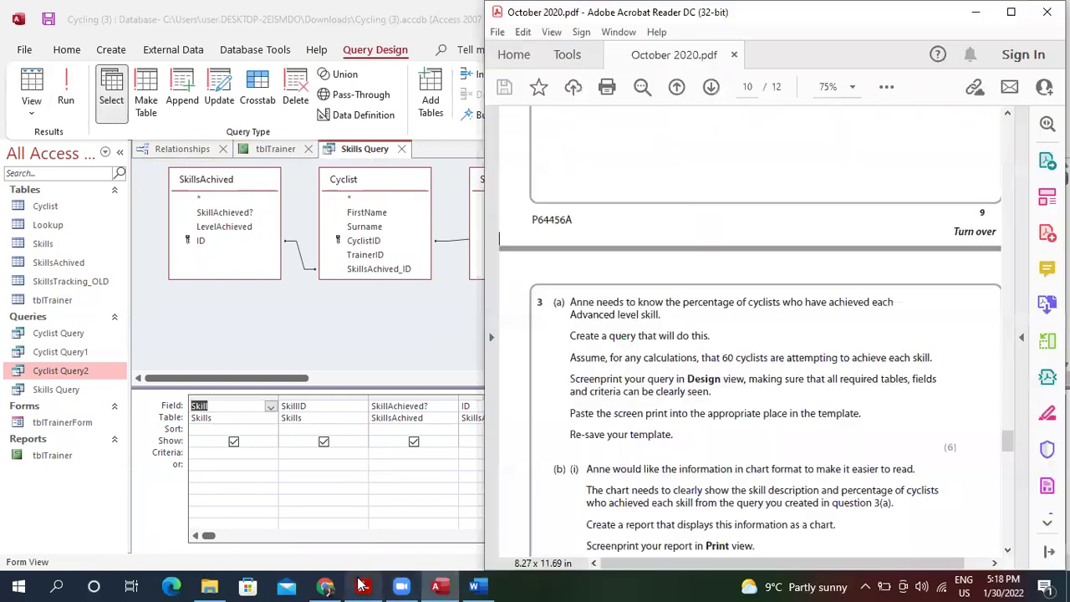
# Reread question 3(a) in the exam PDF, then click the SkillAchieved? criteria cell in Access.
pyautogui.click(363, 585)
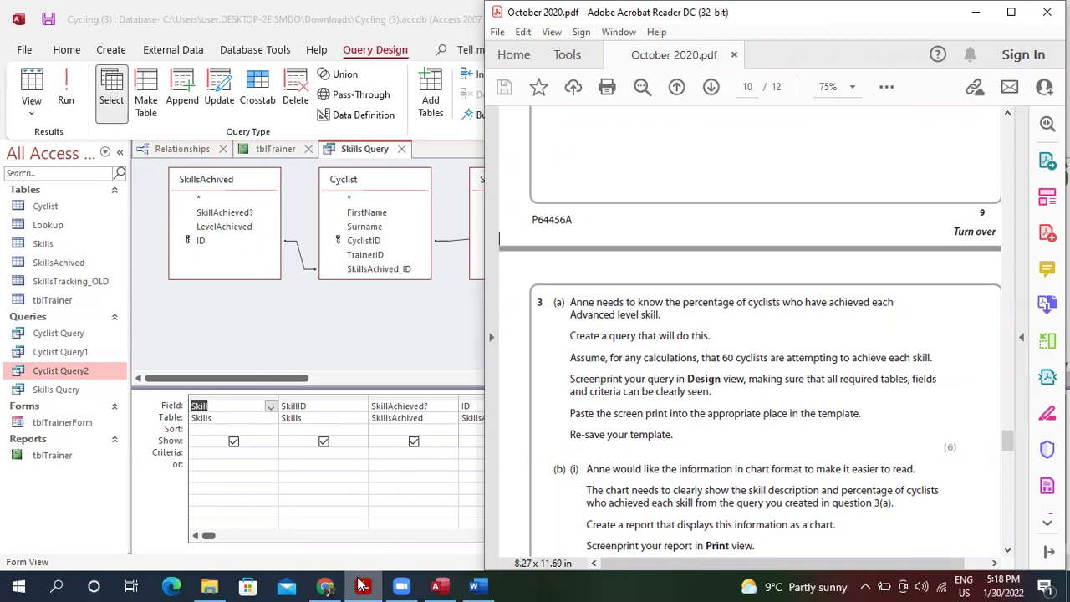
pyautogui.click(373, 462)
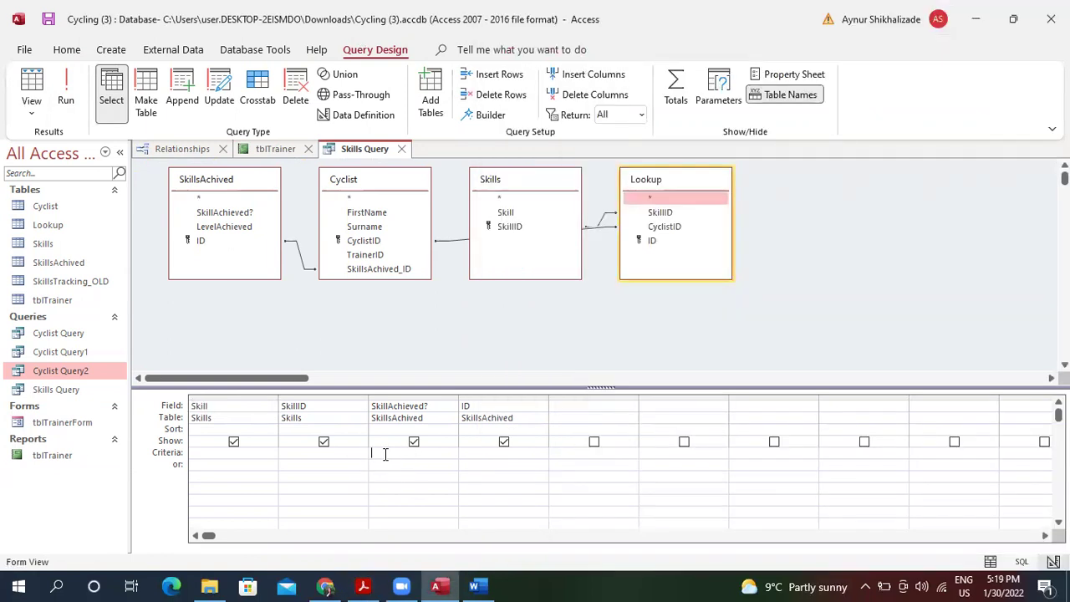
# Enter Yes as the SkillAchieved? criterion and test-run the query.
pyautogui.write('Yes')
pyautogui.click(31, 84)
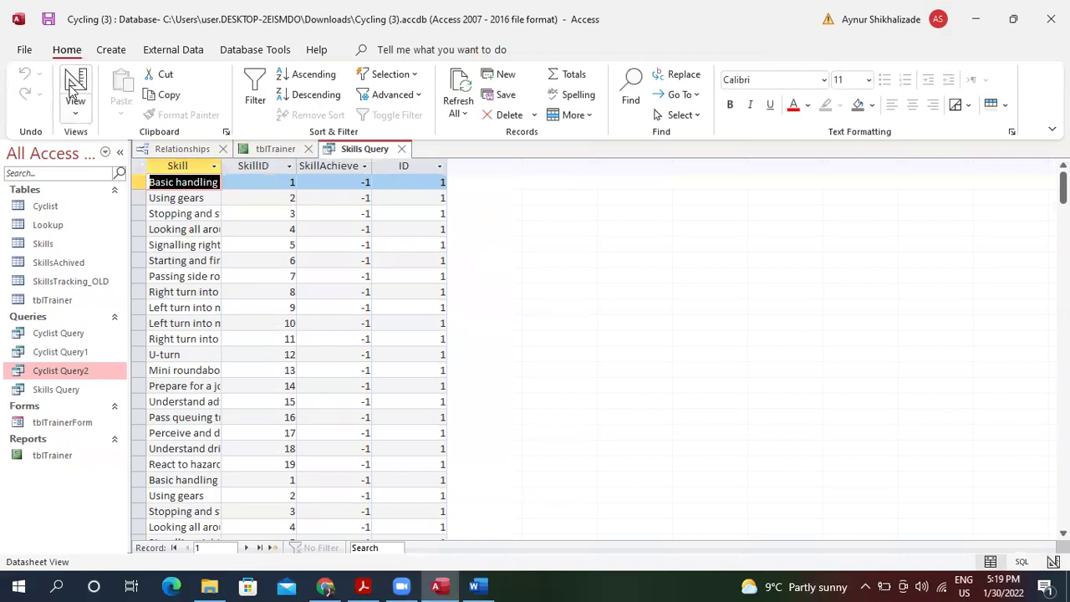
pyautogui.click(75, 88)
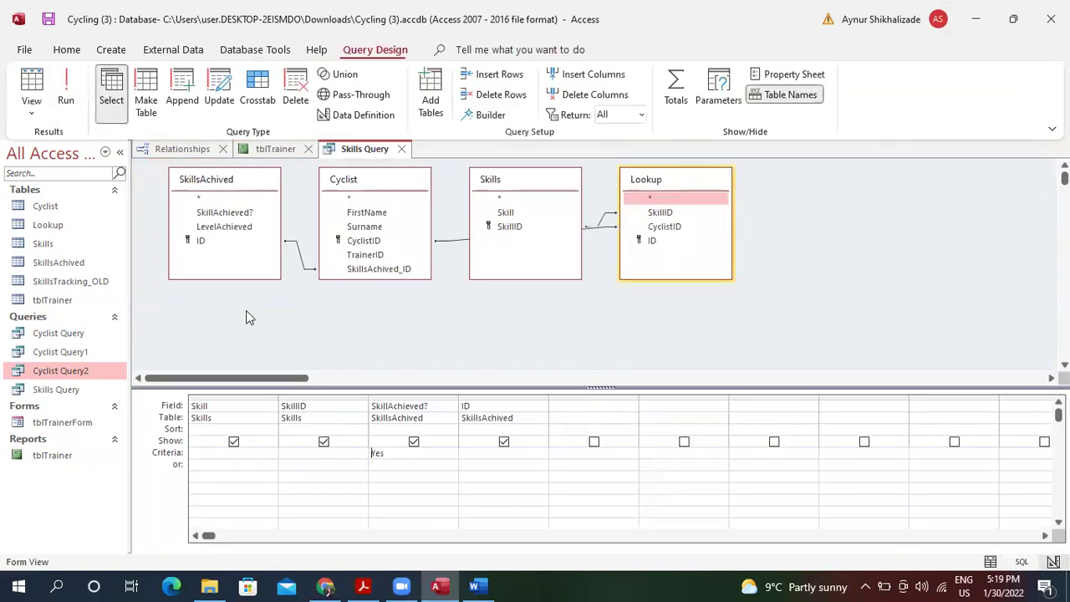
# Restrict SkillID to Between 14 And 19 and check the 360 resulting records.
pyautogui.click(296, 452)
pyautogui.write('B')
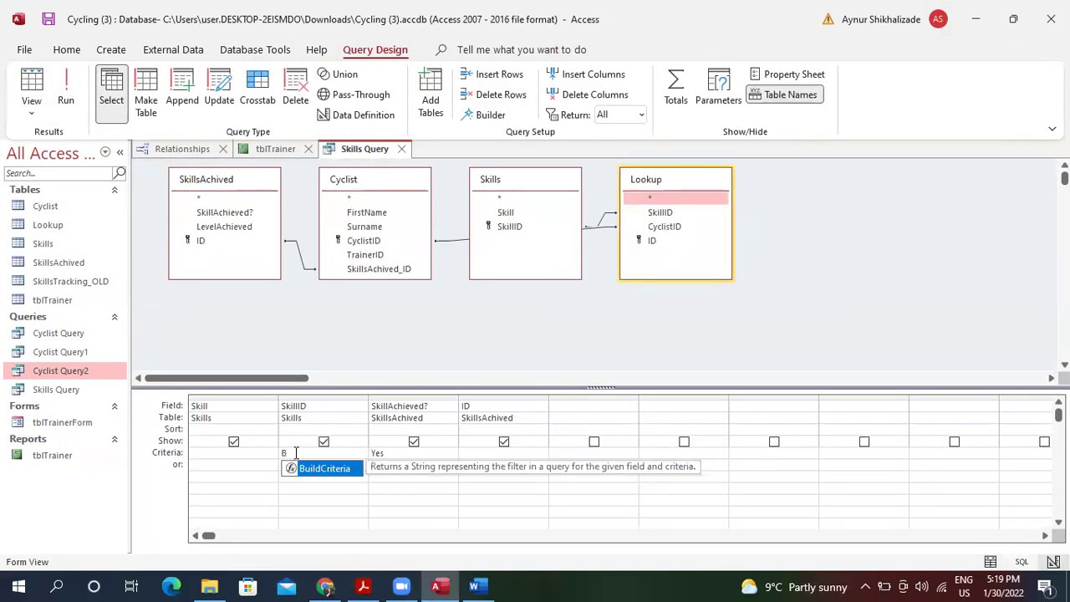
pyautogui.write('etween ')
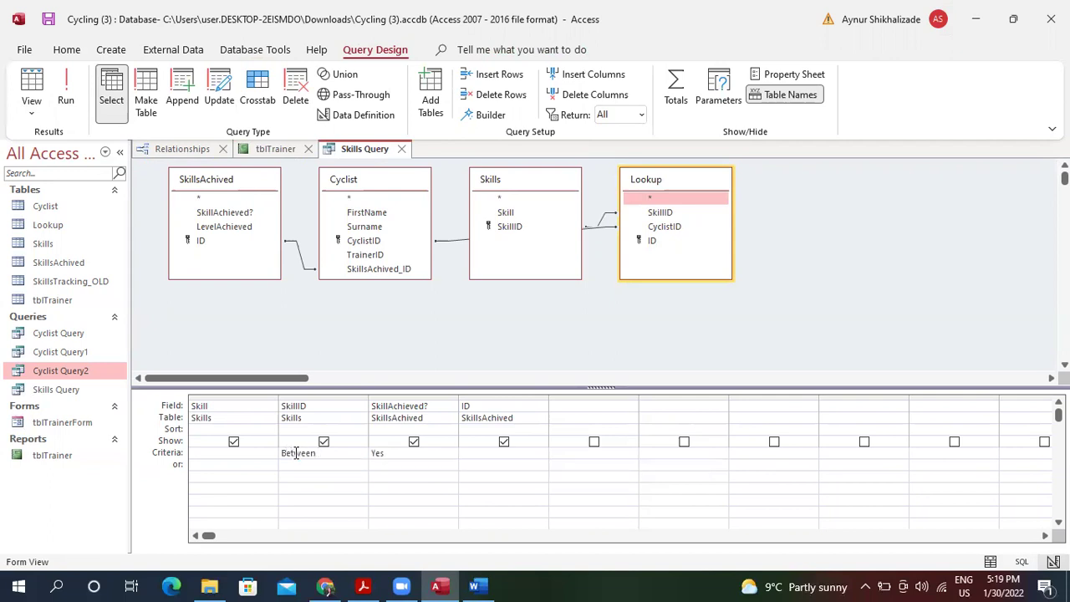
pyautogui.write('13')
pyautogui.press('BackSpace')
pyautogui.write('4 and19')
pyautogui.press('Tab')
pyautogui.click(57, 89)
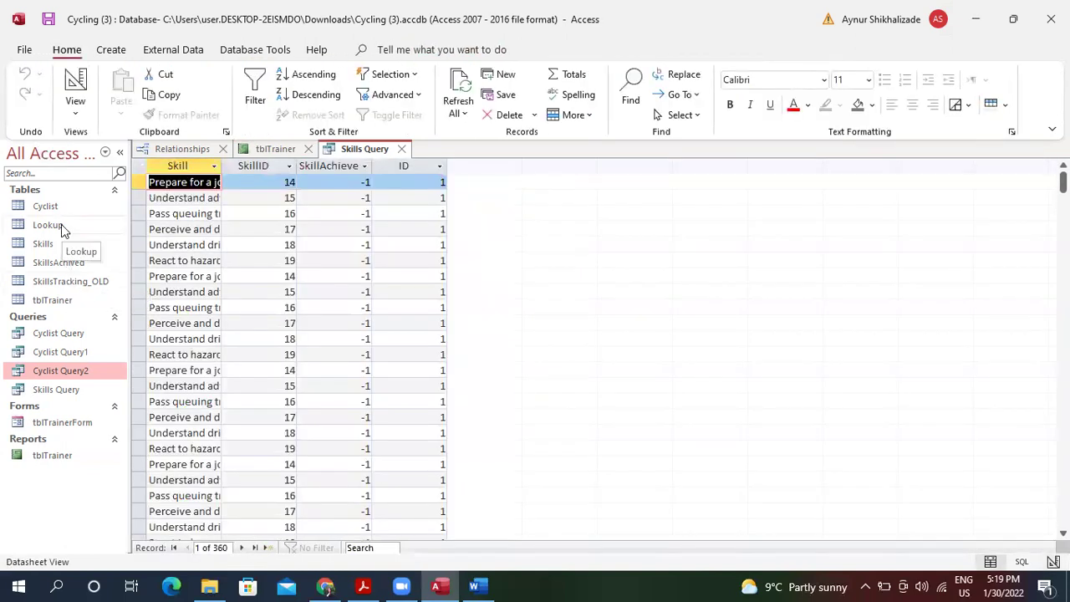
pyautogui.click(75, 90)
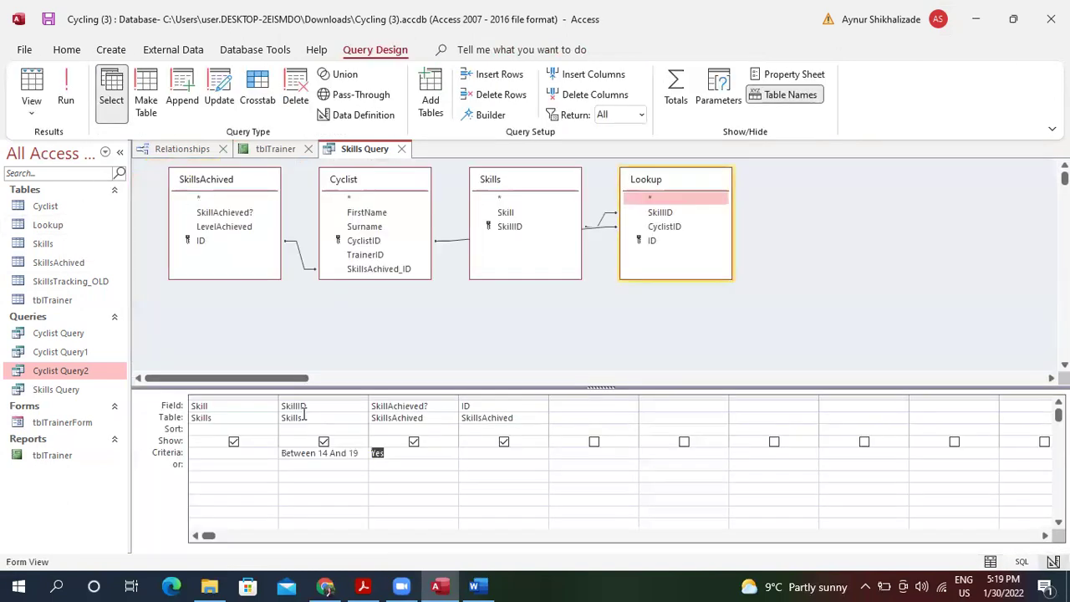
pyautogui.click(572, 405)
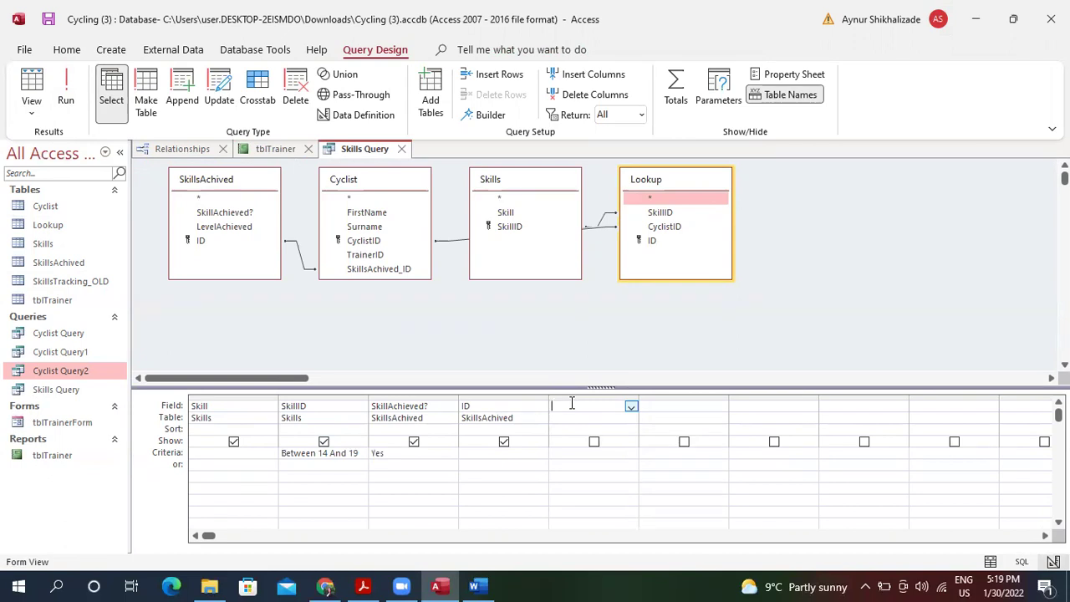
# Add a NumAchived: [Cyclist] field, turn on Totals, and set its Total to Count.
pyautogui.write('Num')
pyautogui.write('Achived')
pyautogui.write(': [C')
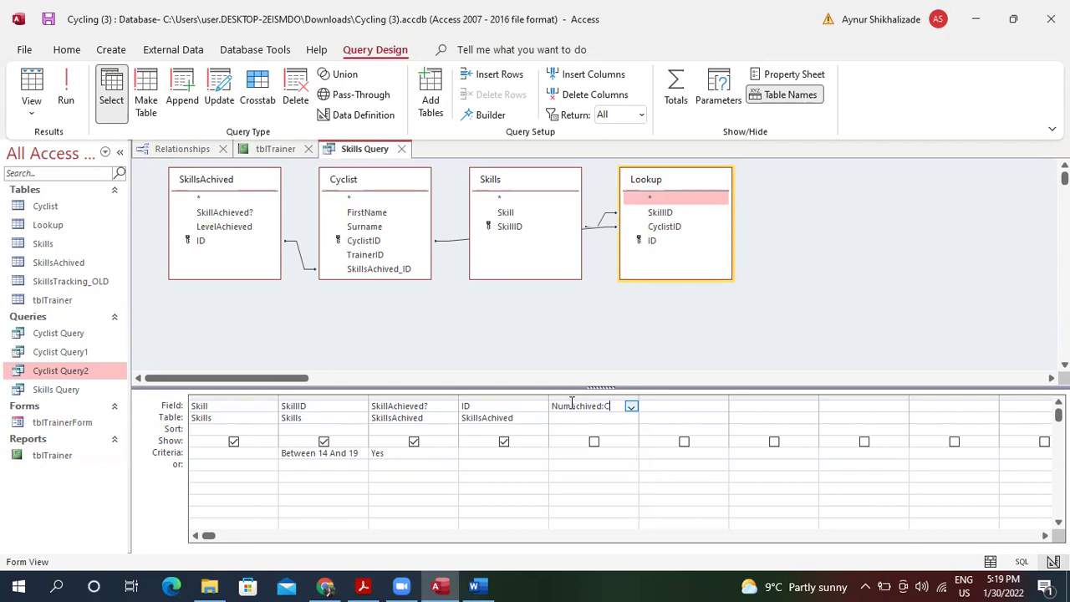
pyautogui.write('yclist')
pyautogui.press('Tab')
pyautogui.click(557, 429)
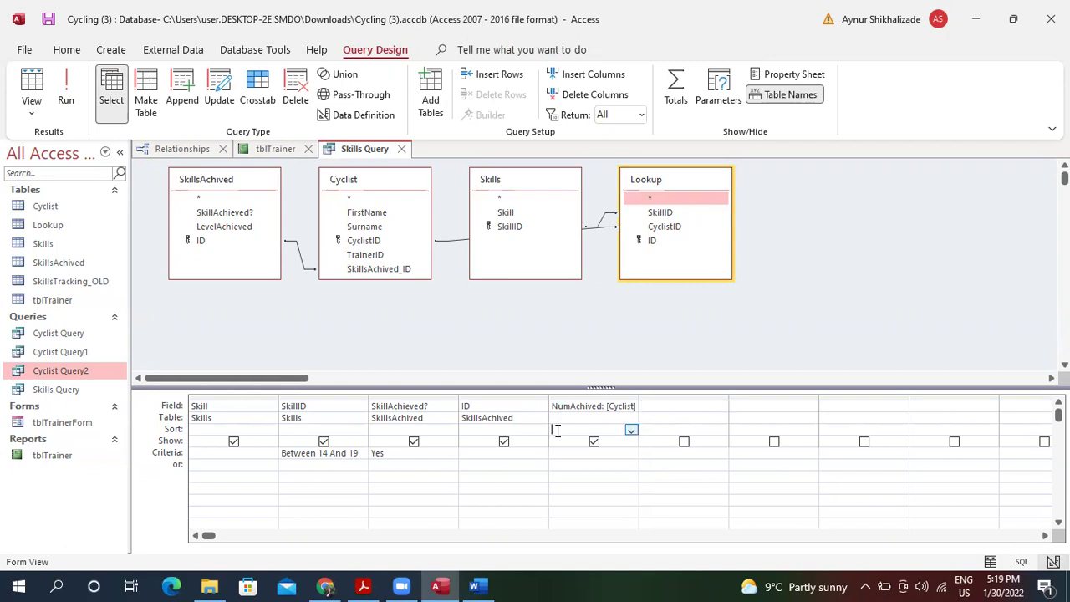
pyautogui.rightClick(620, 415)
pyautogui.click(658, 424)
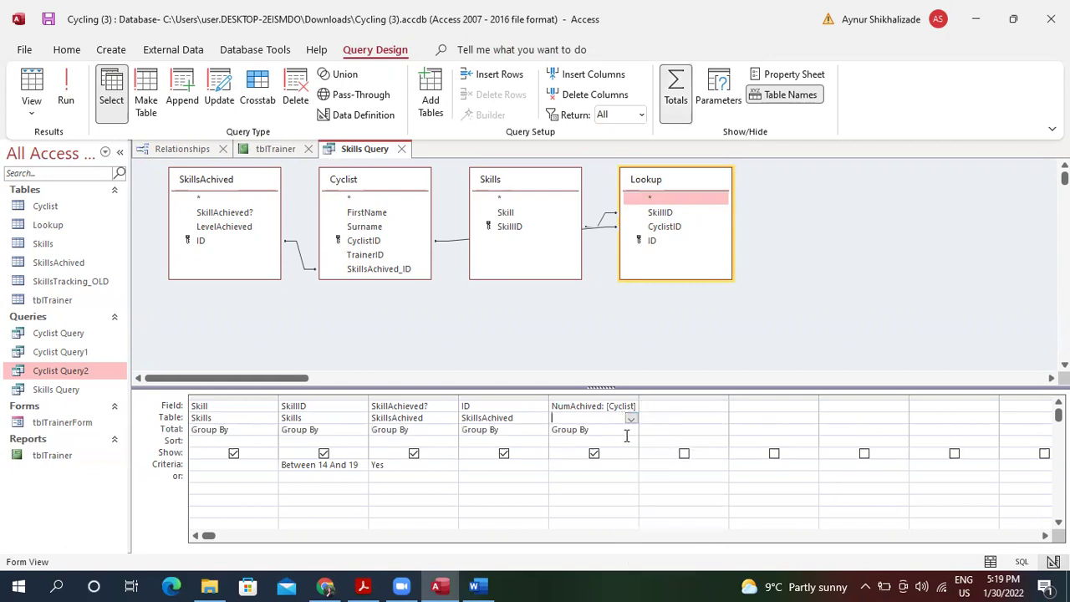
pyautogui.click(630, 430)
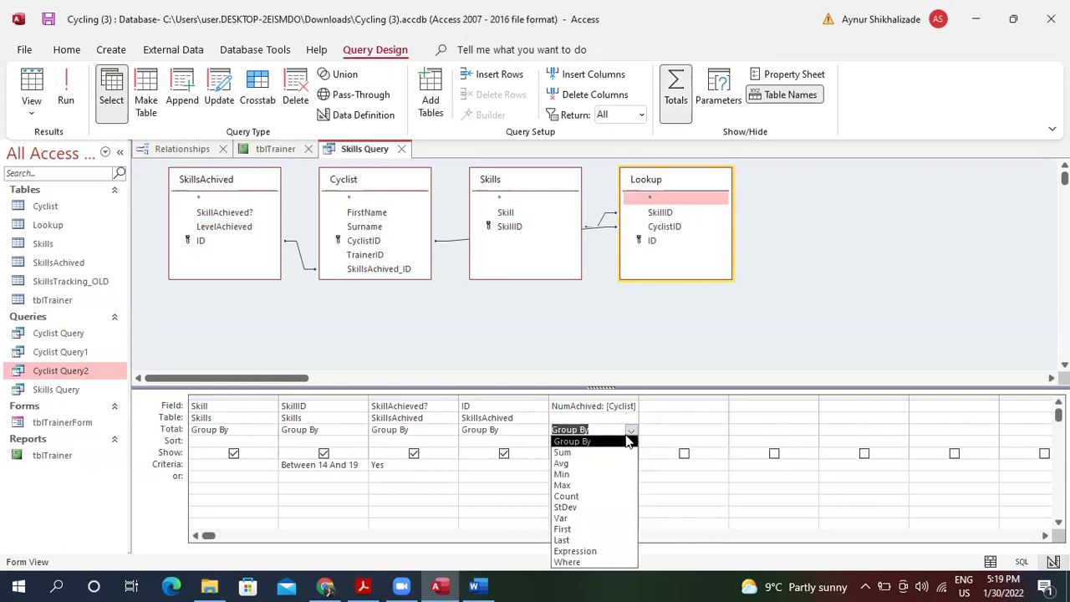
pyautogui.click(597, 495)
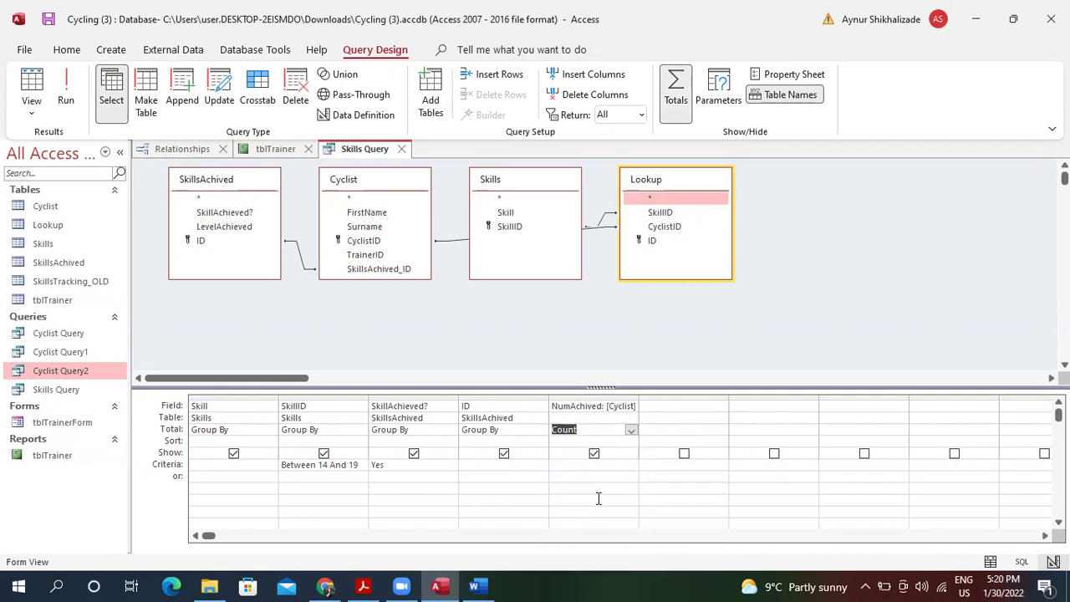
# Check the NumAchived expression in the builder, then test-run and dismiss the Cyclist parameter prompt.
pyautogui.click(606, 407)
pyautogui.click(470, 121)
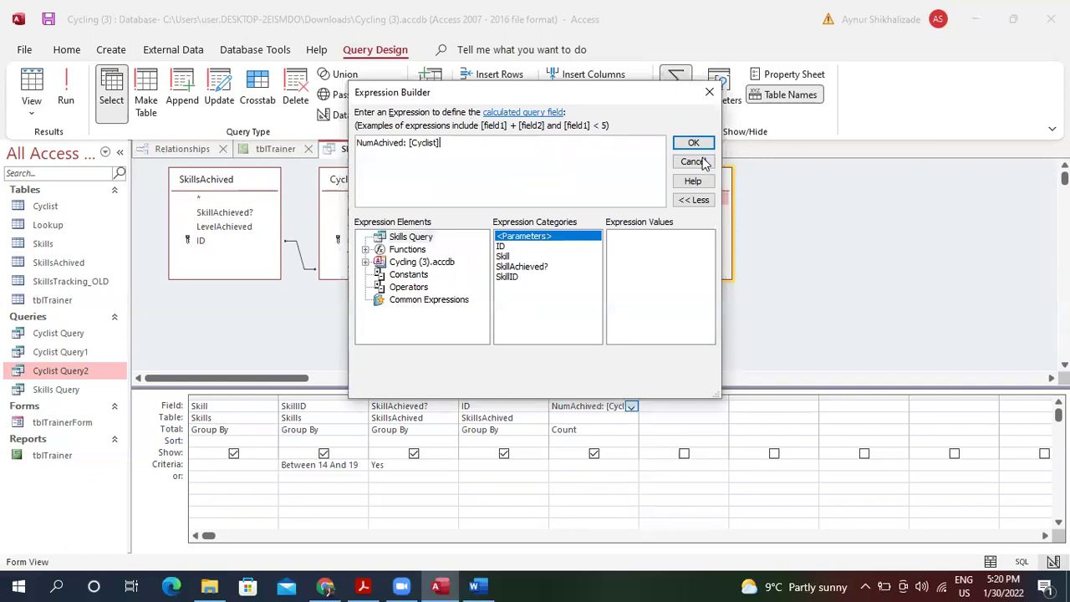
pyautogui.click(709, 93)
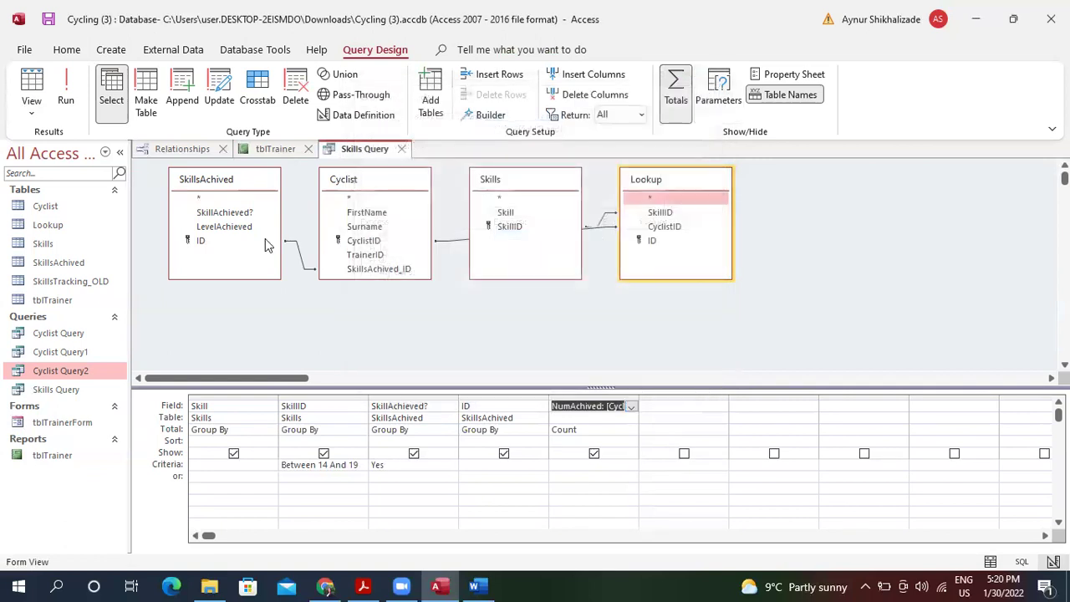
pyautogui.click(31, 84)
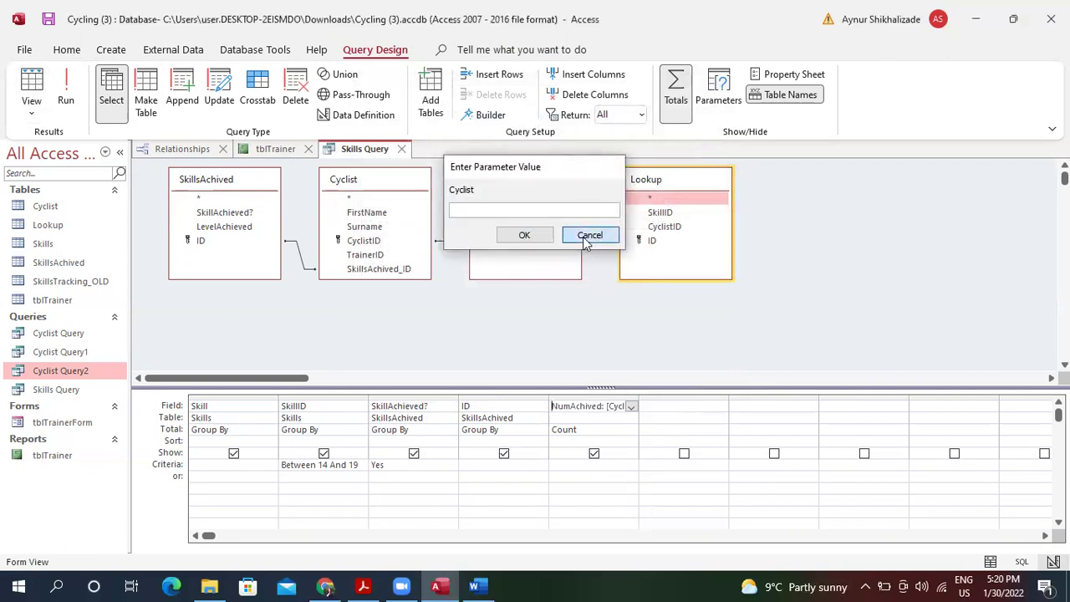
pyautogui.click(589, 235)
# Correct the reference to [CyclistID], run to see 24 grouped counts, and widen the columns.
pyautogui.moveTo(640, 394); pyautogui.dragTo(670, 409)
pyautogui.click(637, 408)
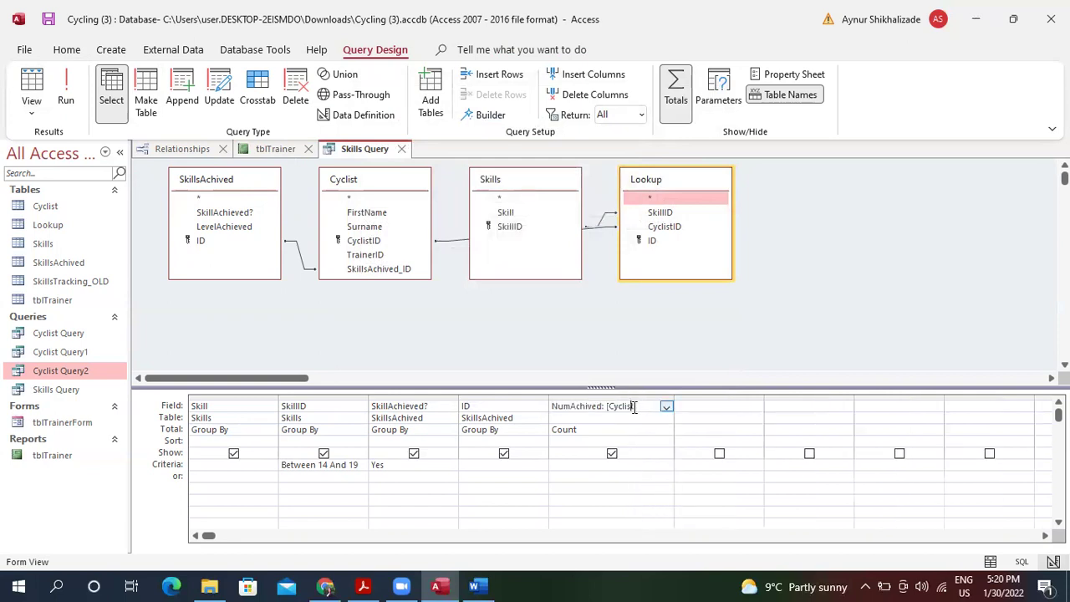
pyautogui.write('ID')
pyautogui.press('Tab')
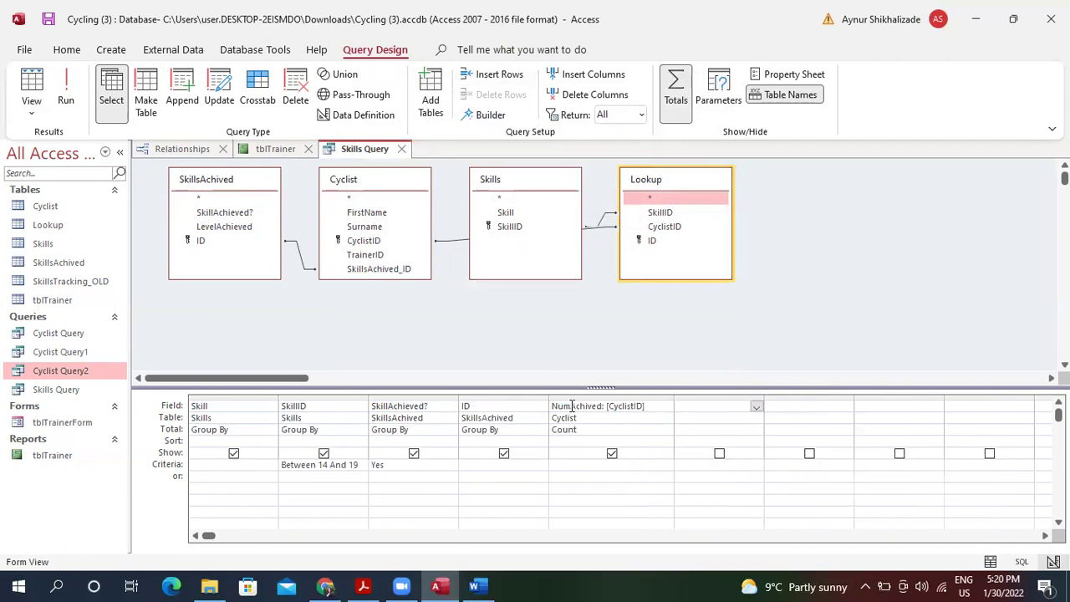
pyautogui.click(41, 80)
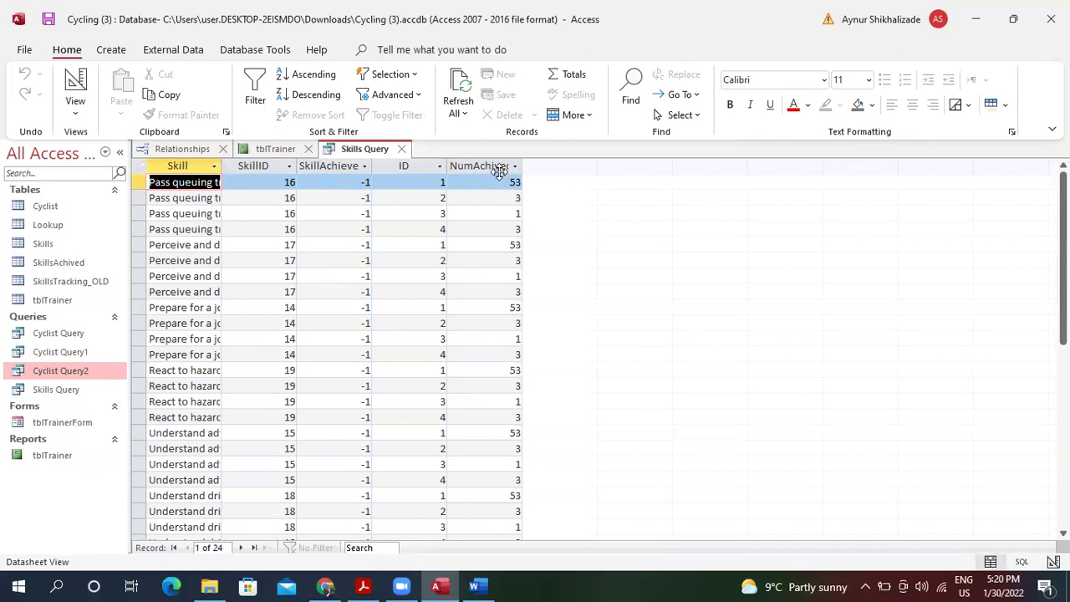
pyautogui.moveTo(523, 163); pyautogui.dragTo(564, 164)
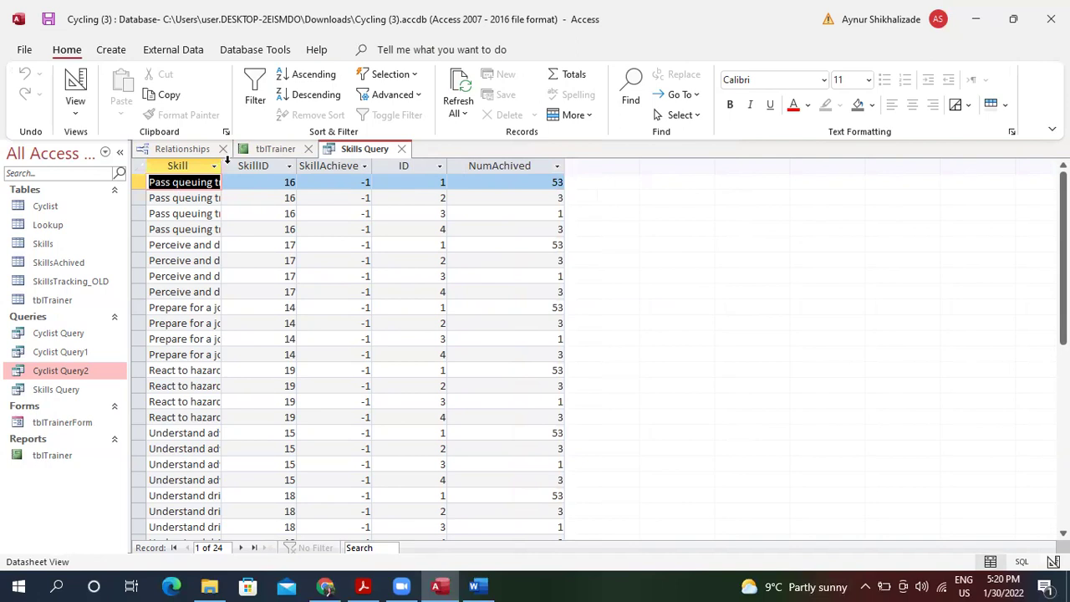
pyautogui.moveTo(226, 161); pyautogui.dragTo(291, 162)
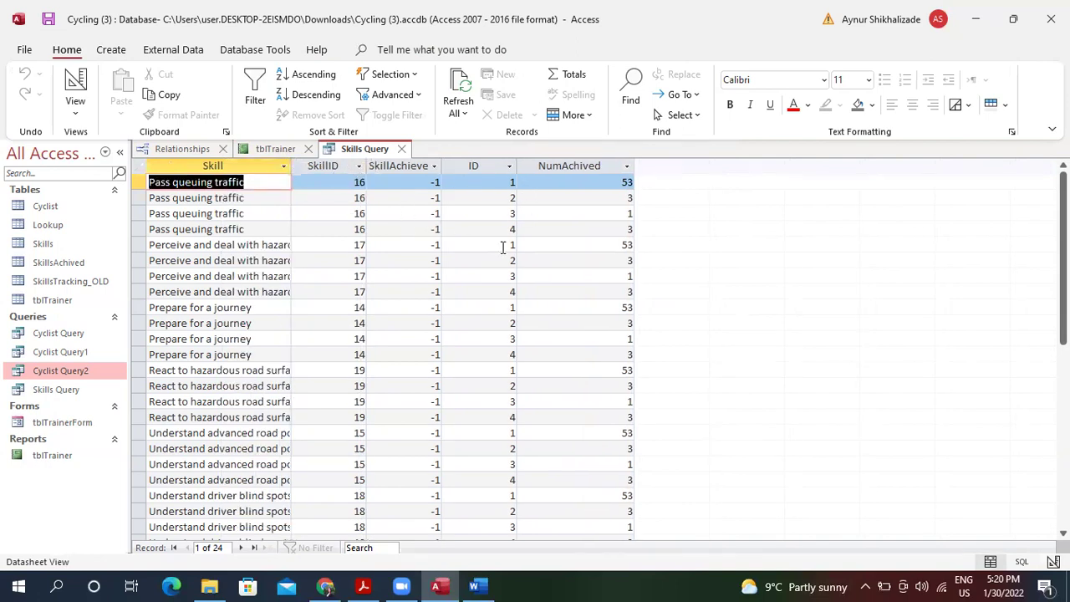
pyautogui.click(72, 84)
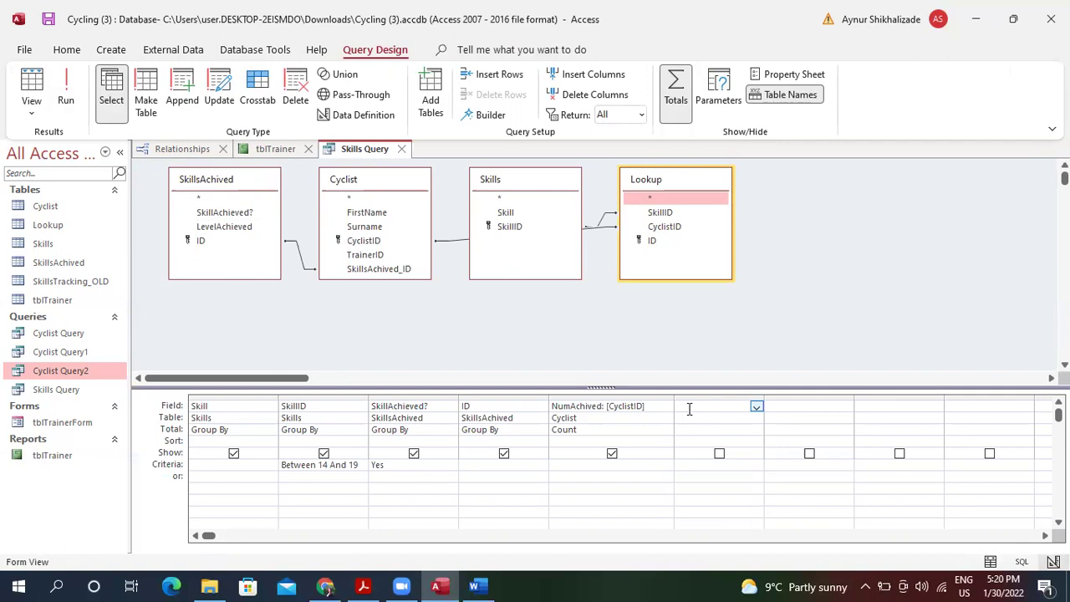
# Add an Achivement: Numachived*60/100 field and test-run it, dismissing the parameter prompt.
pyautogui.write('Achivement')
pyautogui.write(':')
pyautogui.write('Num')
pyautogui.write('achived')
pyautogui.write('*')
pyautogui.write('60')
pyautogui.write('/100')
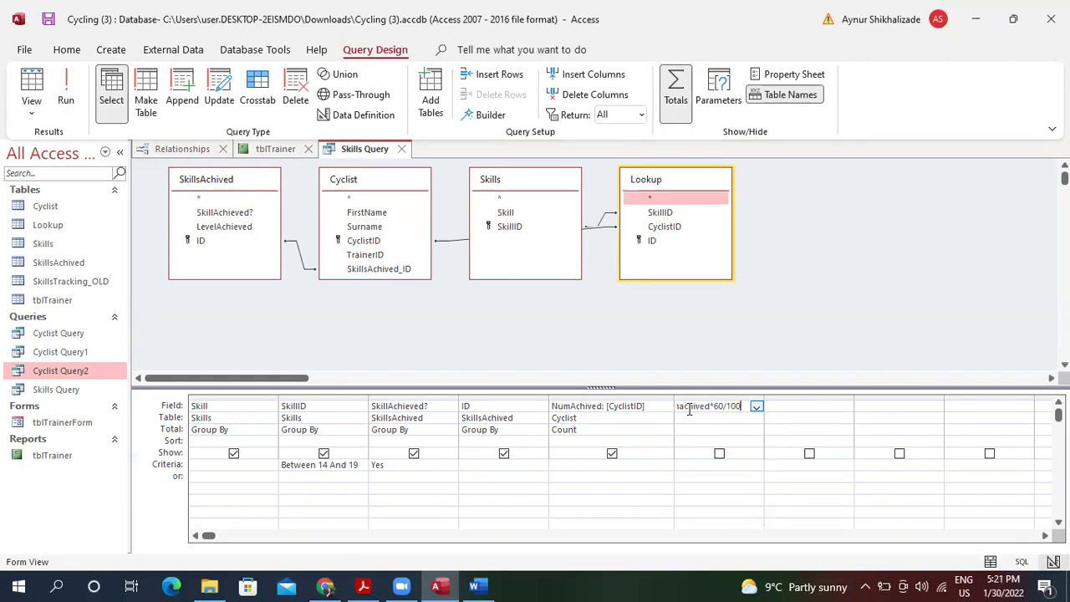
pyautogui.press('Return')
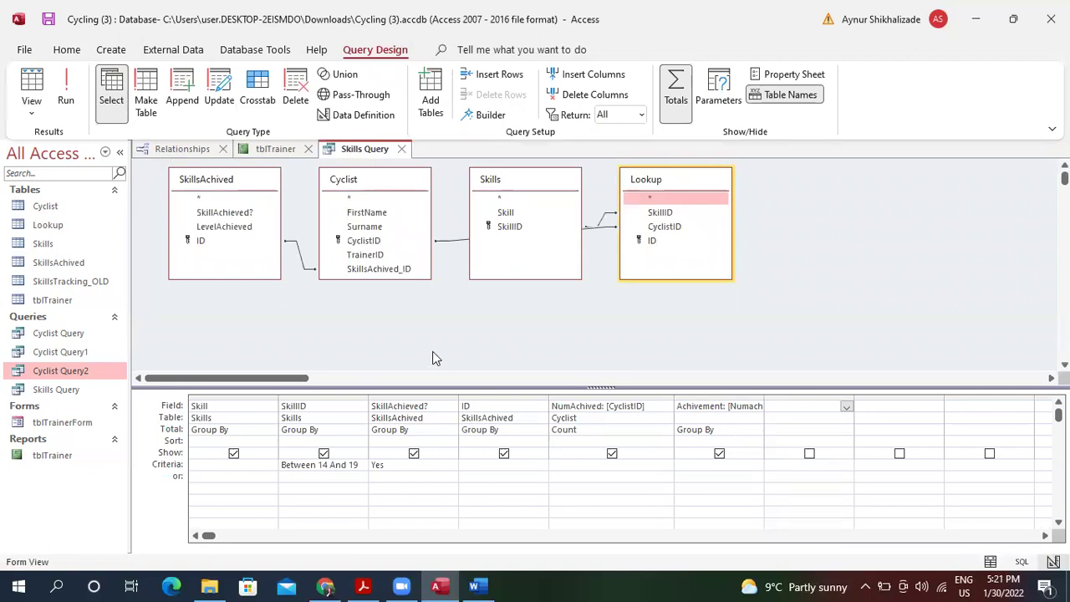
pyautogui.click(33, 81)
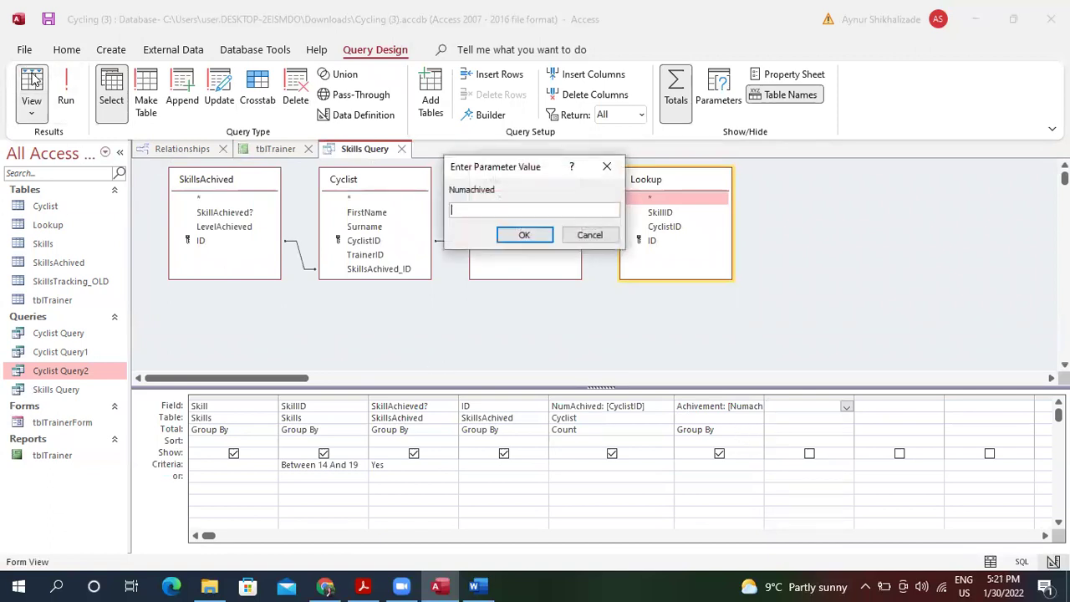
pyautogui.click(607, 239)
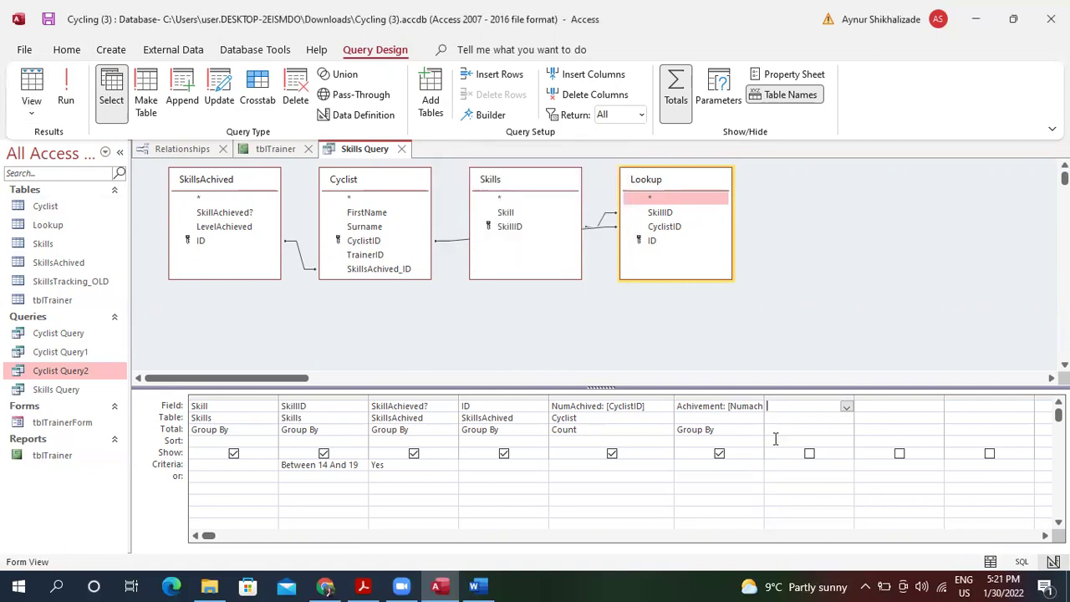
# Correct the spelling to NumAchived in the Achivement expression, rerun, and return to Design view.
pyautogui.moveTo(765, 399); pyautogui.dragTo(831, 407)
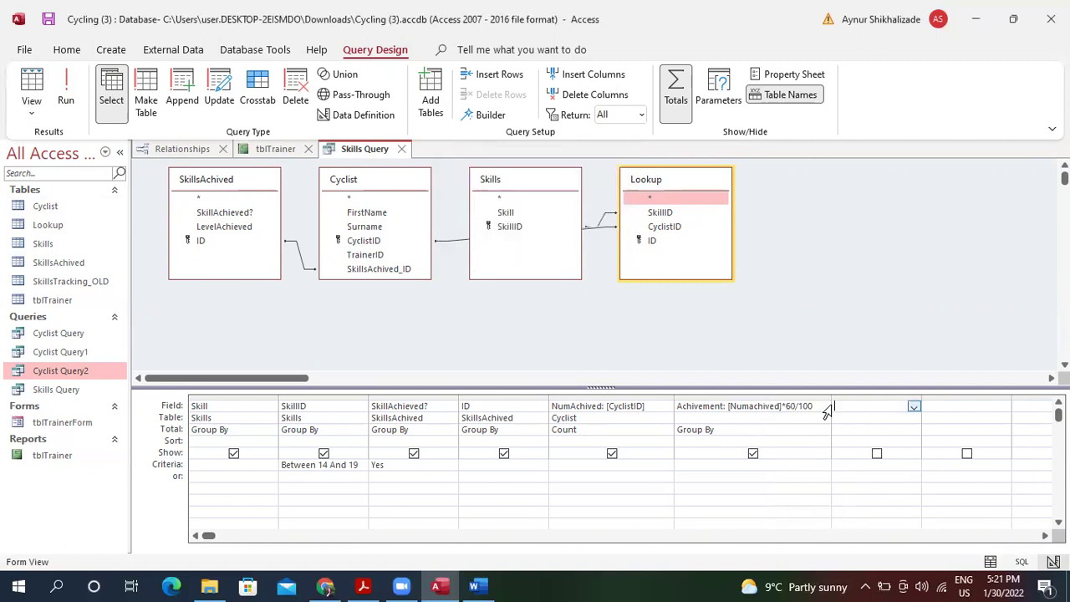
pyautogui.click(748, 431)
pyautogui.click(757, 408)
pyautogui.press('BackSpace')
pyautogui.write('A')
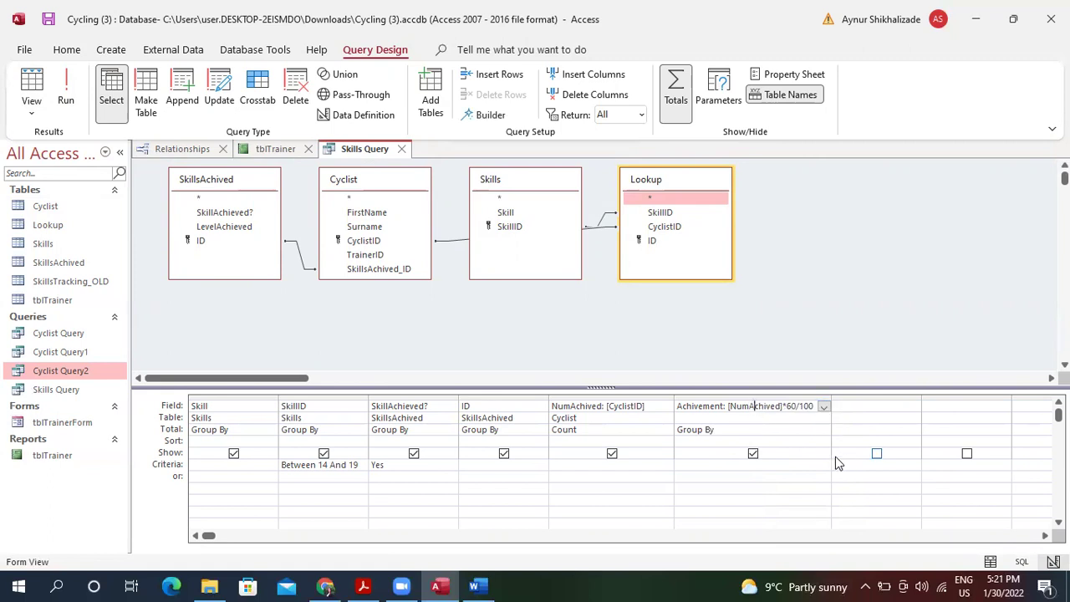
pyautogui.click(781, 430)
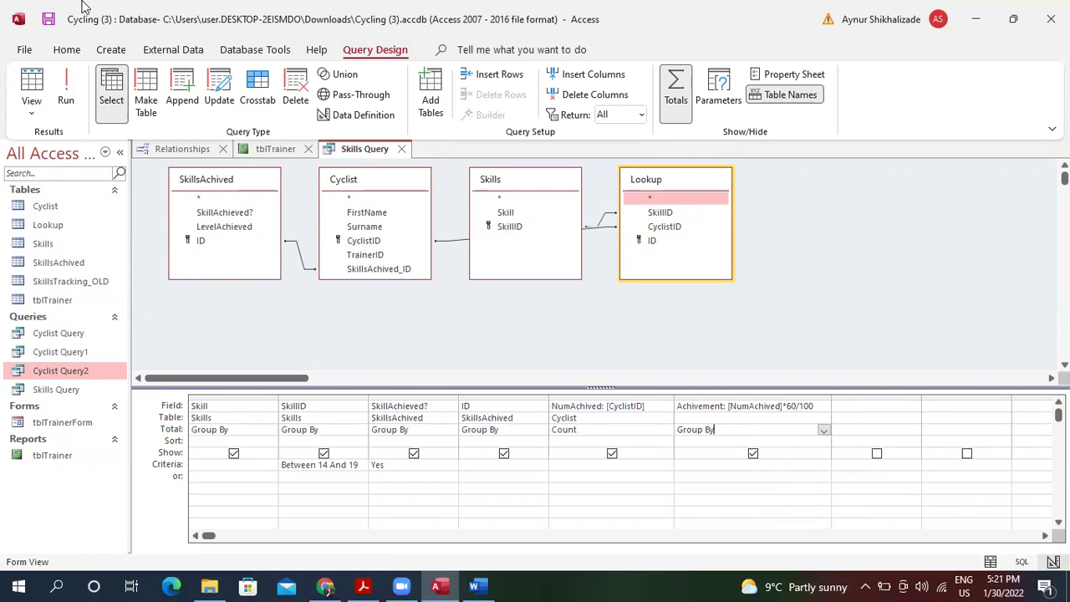
pyautogui.click(34, 83)
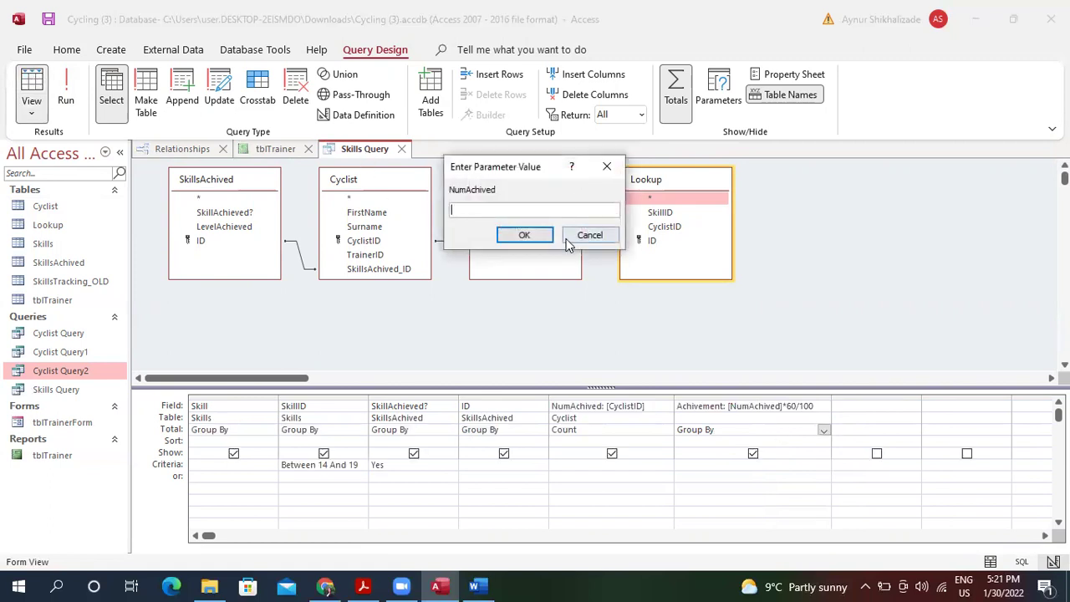
pyautogui.click(535, 235)
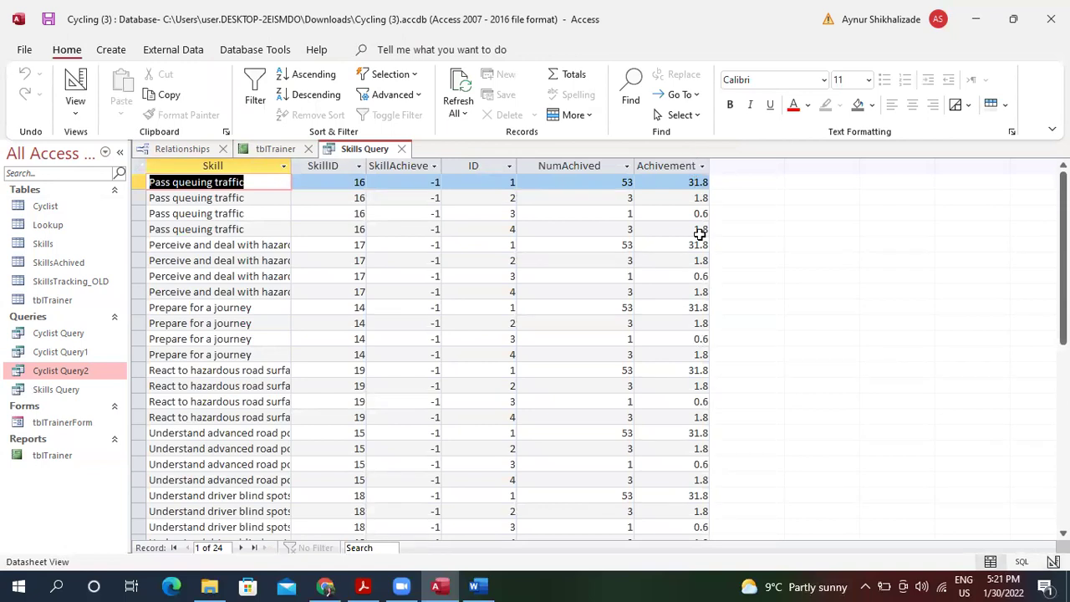
pyautogui.click(73, 115)
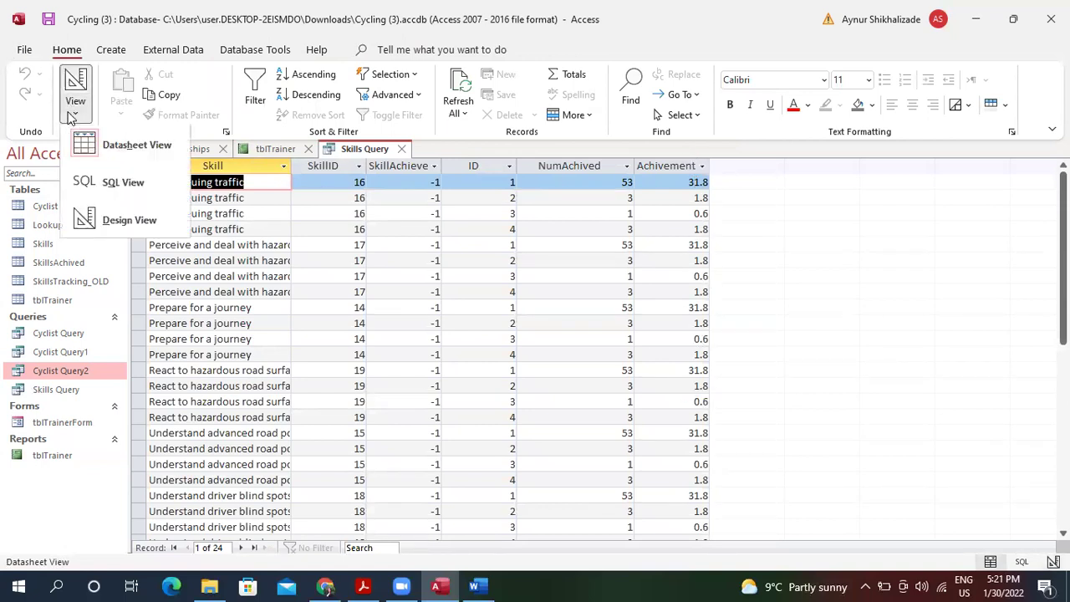
pyautogui.click(151, 220)
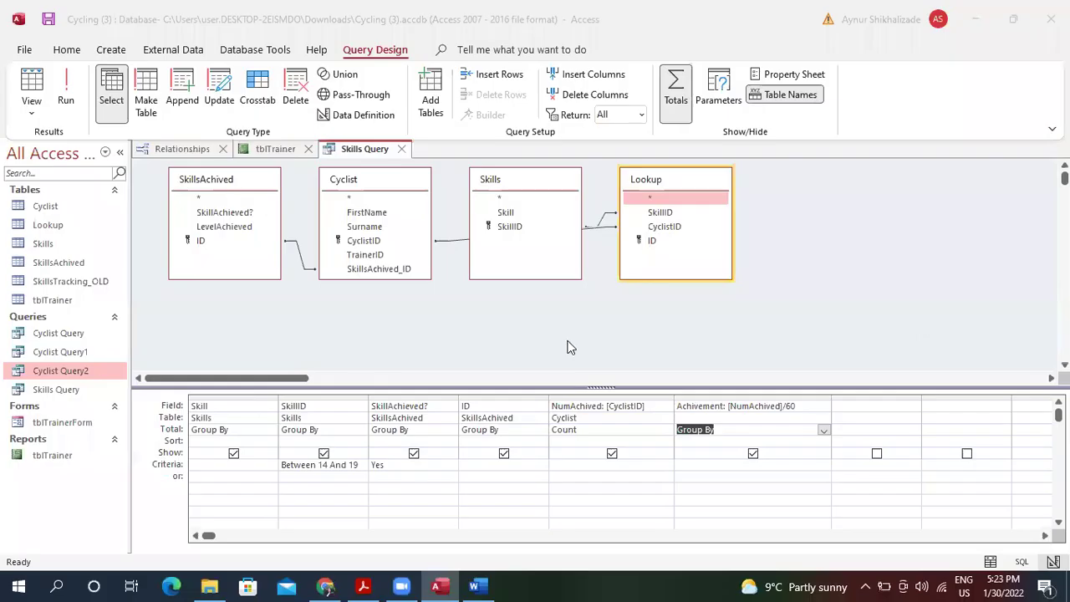
# Run the query, then set the Achivement column's Total to Expression.
pyautogui.click(35, 91)
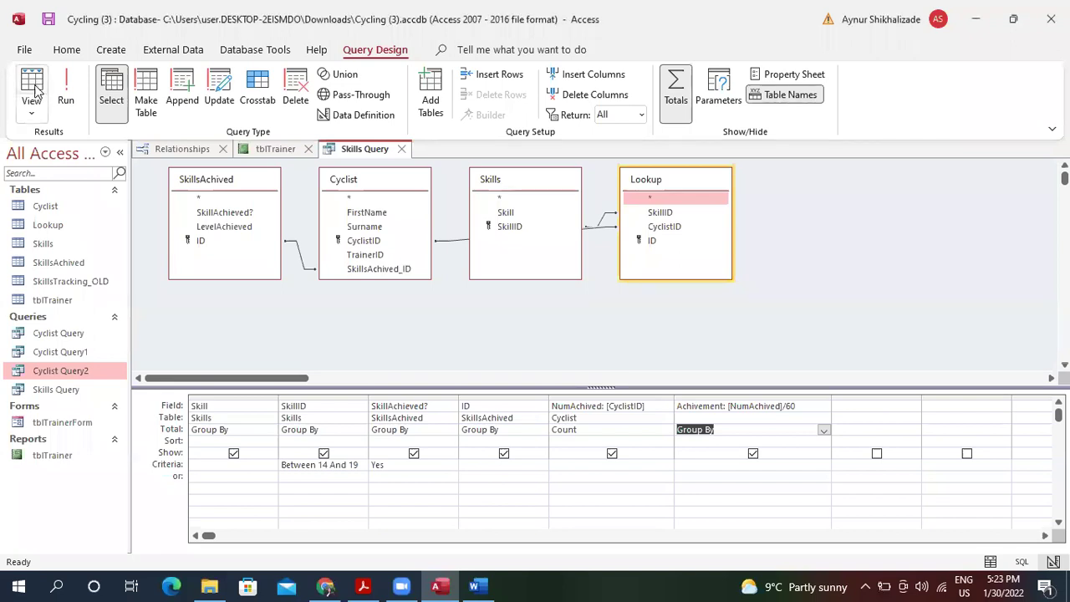
pyautogui.click(35, 91)
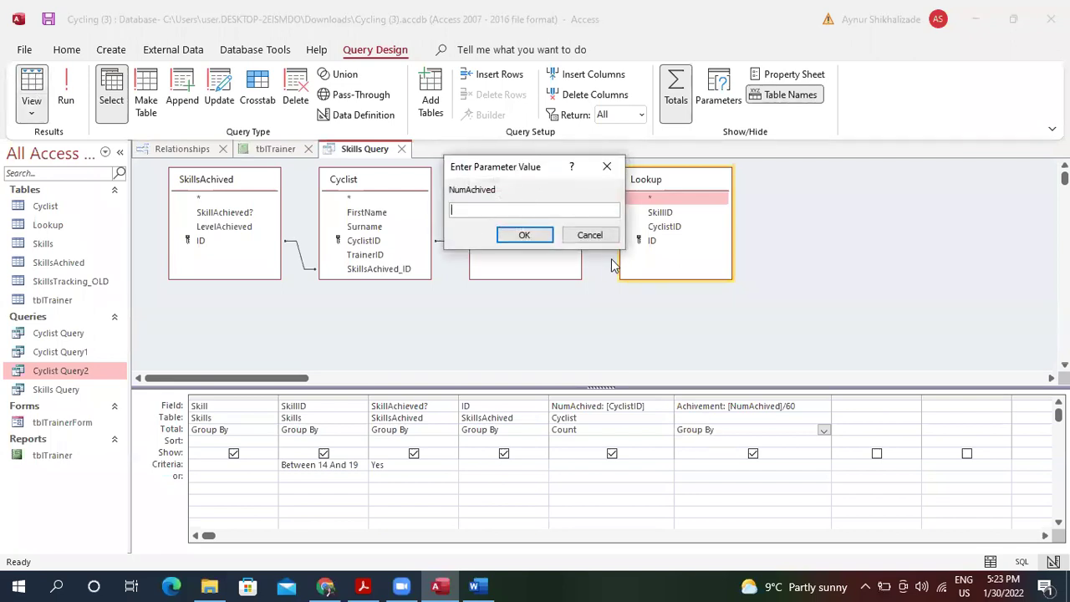
pyautogui.click(600, 235)
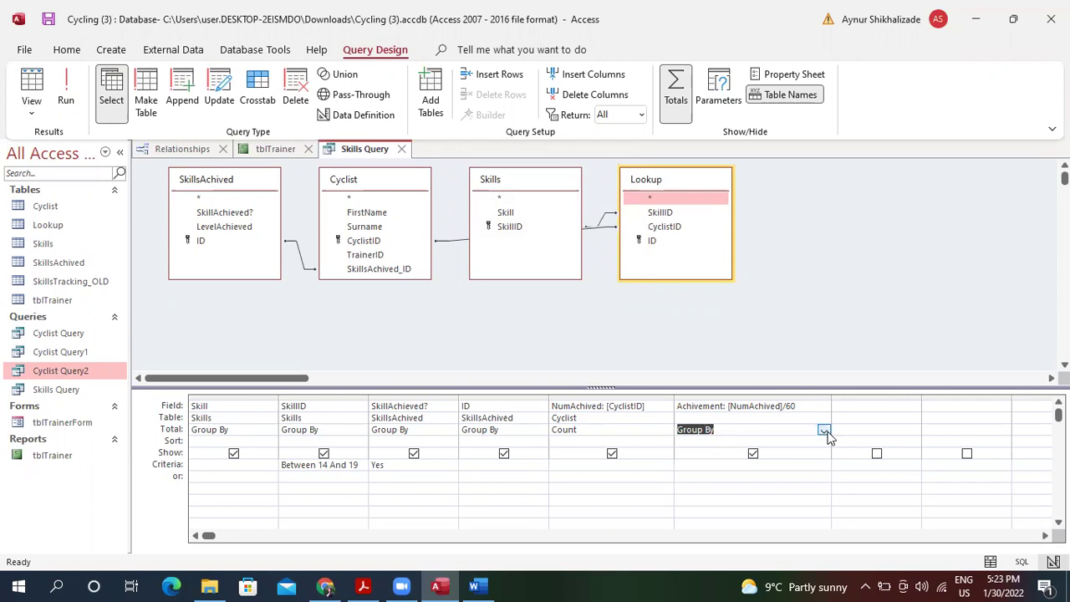
pyautogui.click(825, 430)
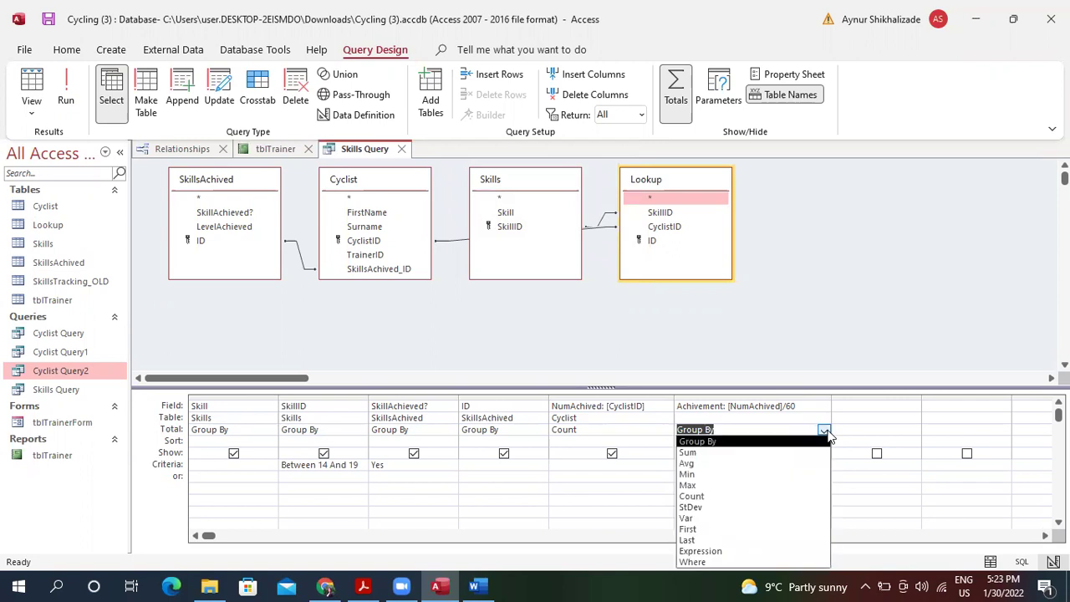
pyautogui.click(766, 550)
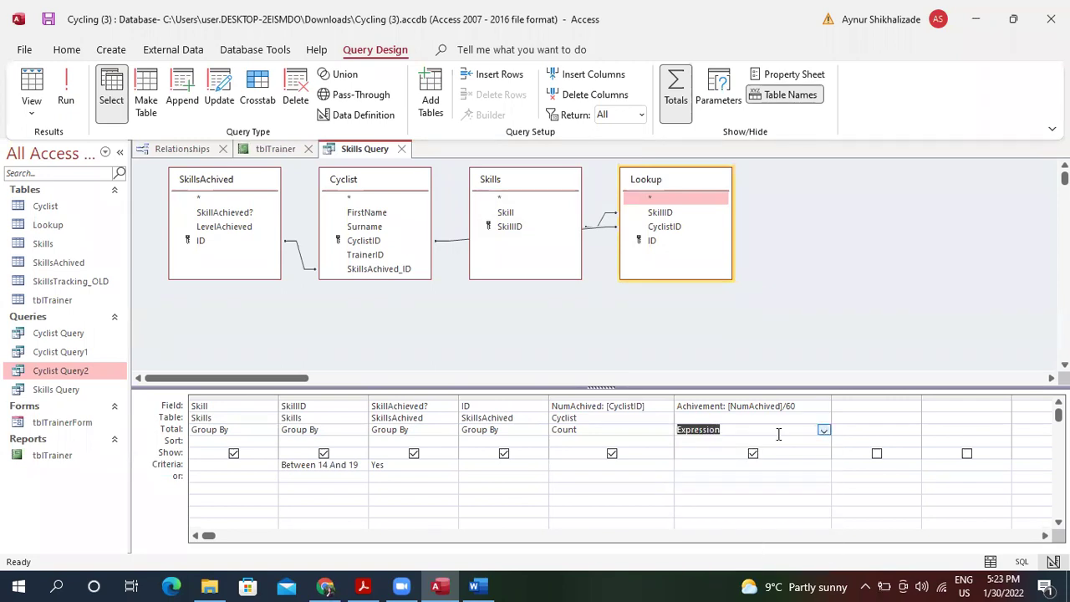
# Format Achivement as Percent with 2 decimal places and check the results.
pyautogui.click(800, 408)
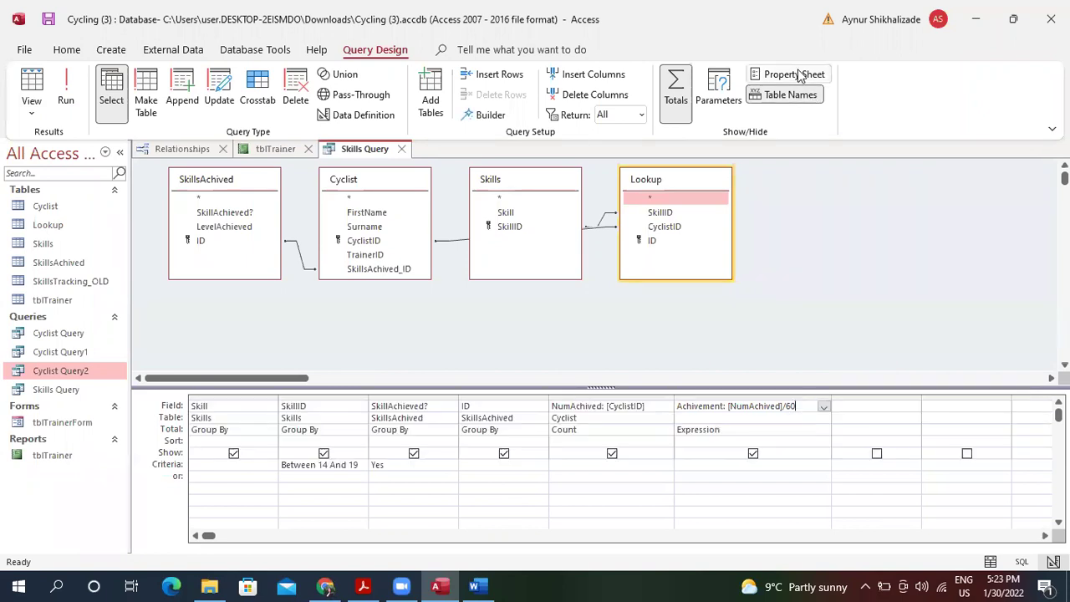
pyautogui.click(795, 74)
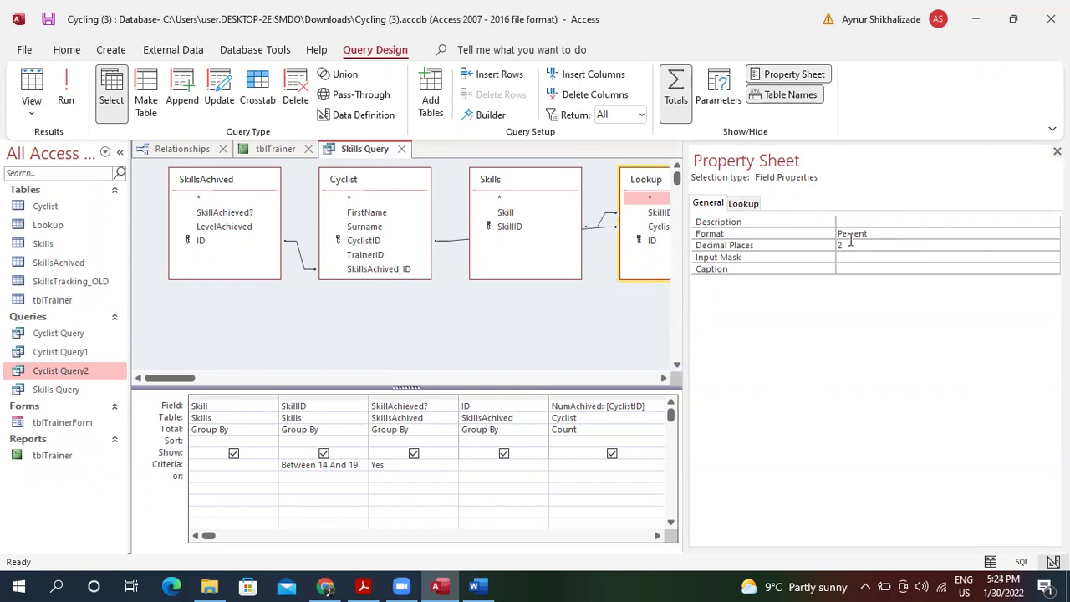
pyautogui.click(37, 81)
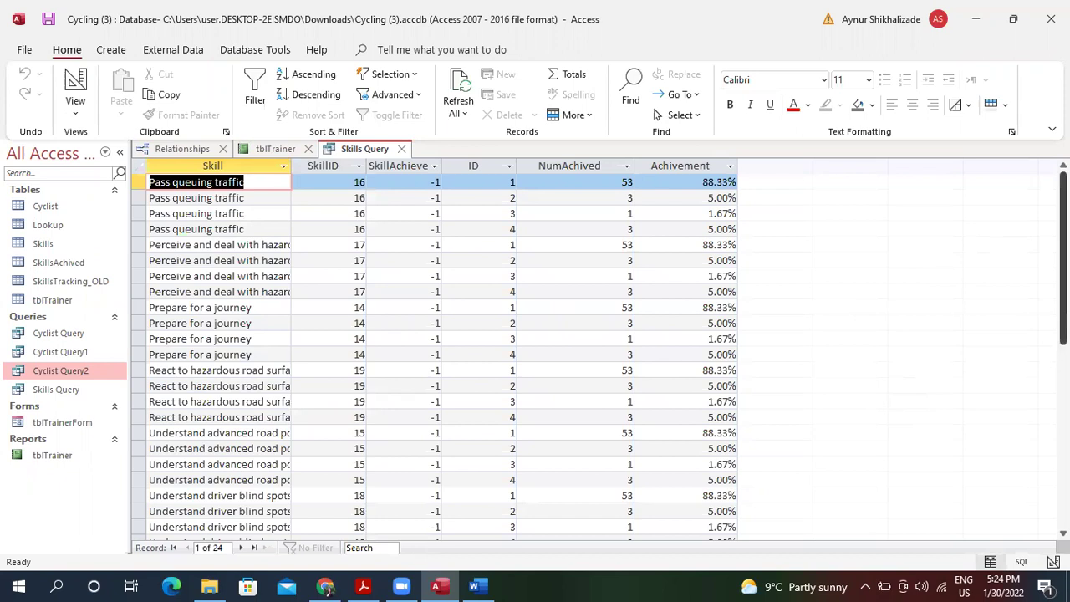
pyautogui.moveTo(1062, 251); pyautogui.dragTo(1063, 205)
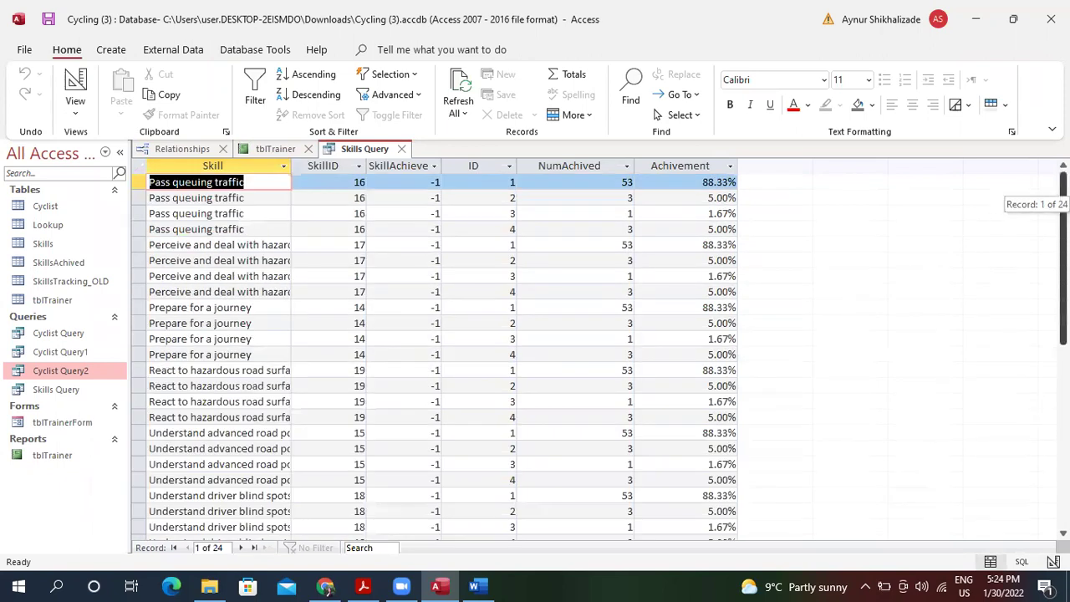
pyautogui.click(75, 84)
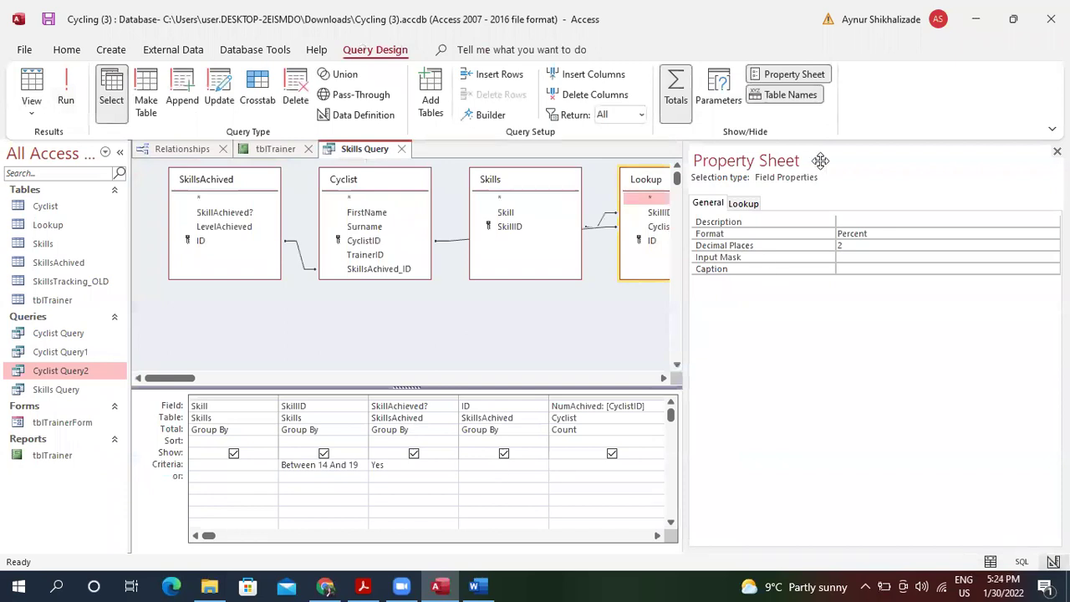
pyautogui.hotkey('alt', 'Return')
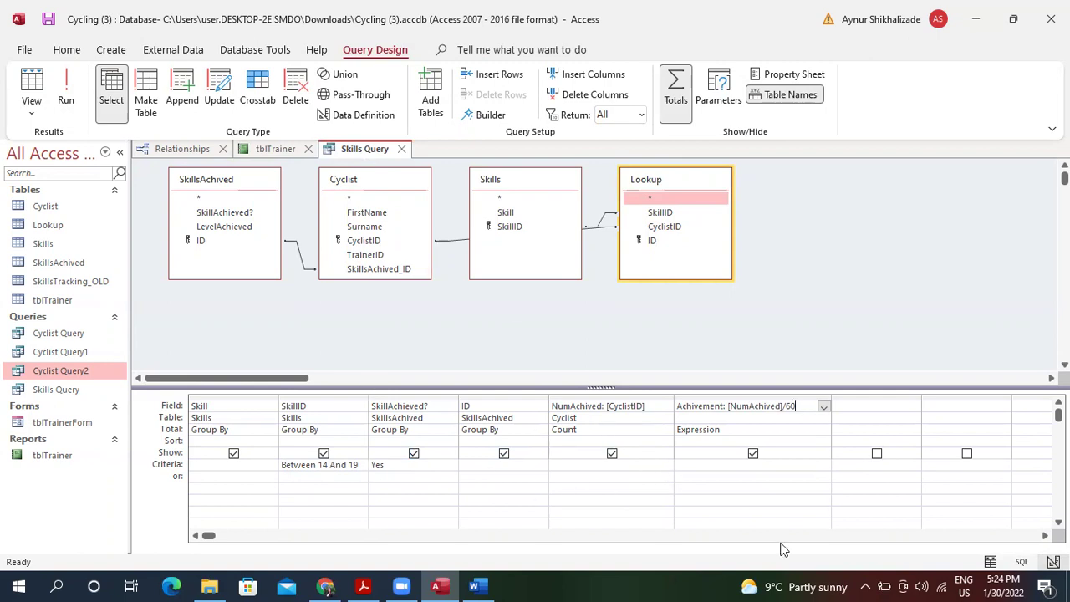
# Recheck question 3(a), then confirm six skills show 100% with a count of 60 each.
pyautogui.click(363, 586)
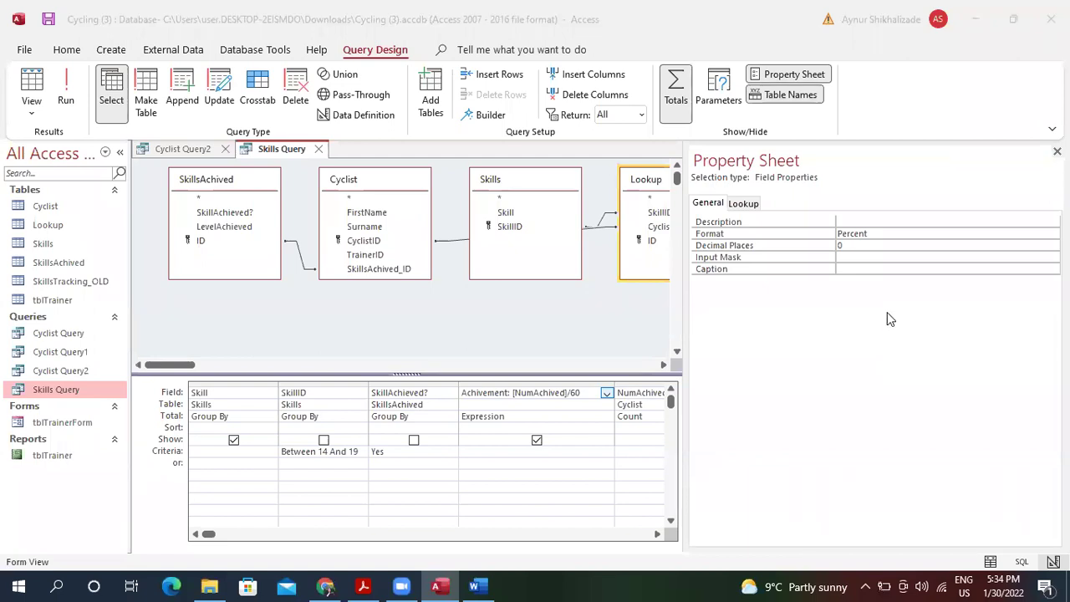
pyautogui.click(514, 357)
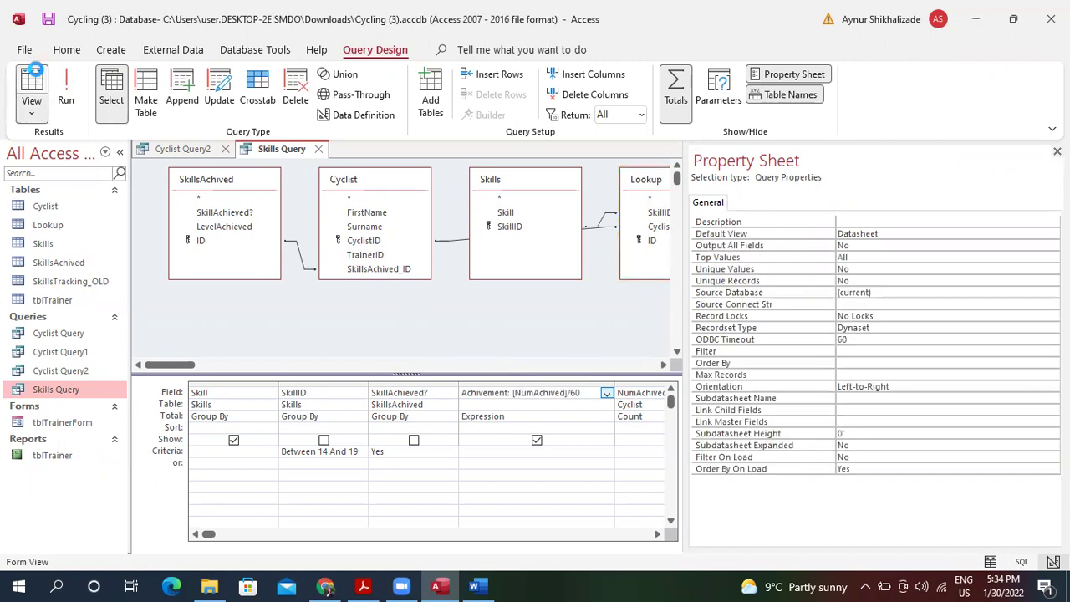
pyautogui.click(34, 71)
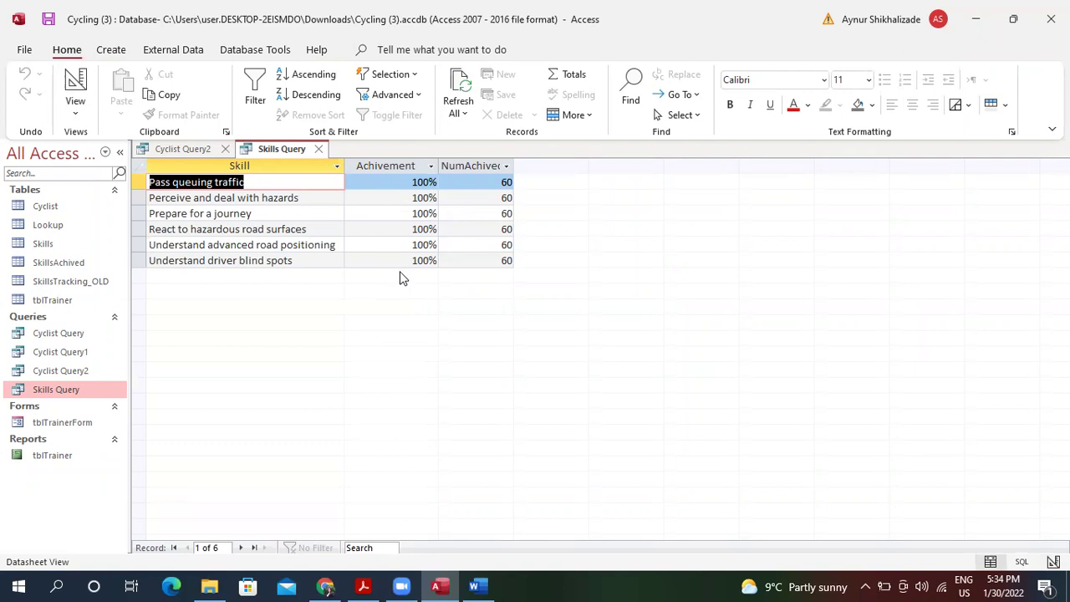
pyautogui.click(75, 113)
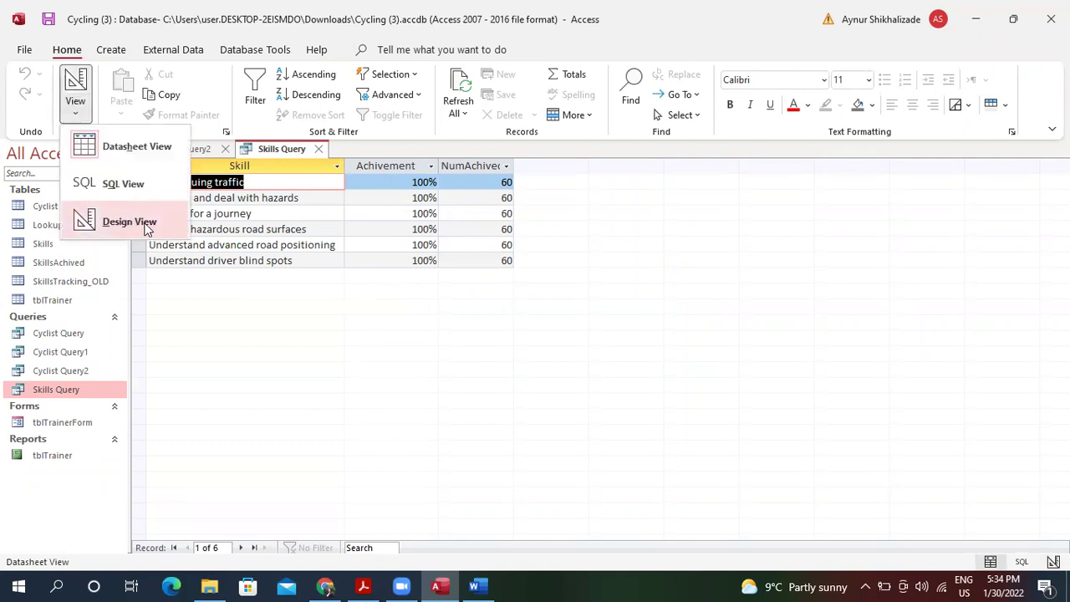
pyautogui.click(146, 226)
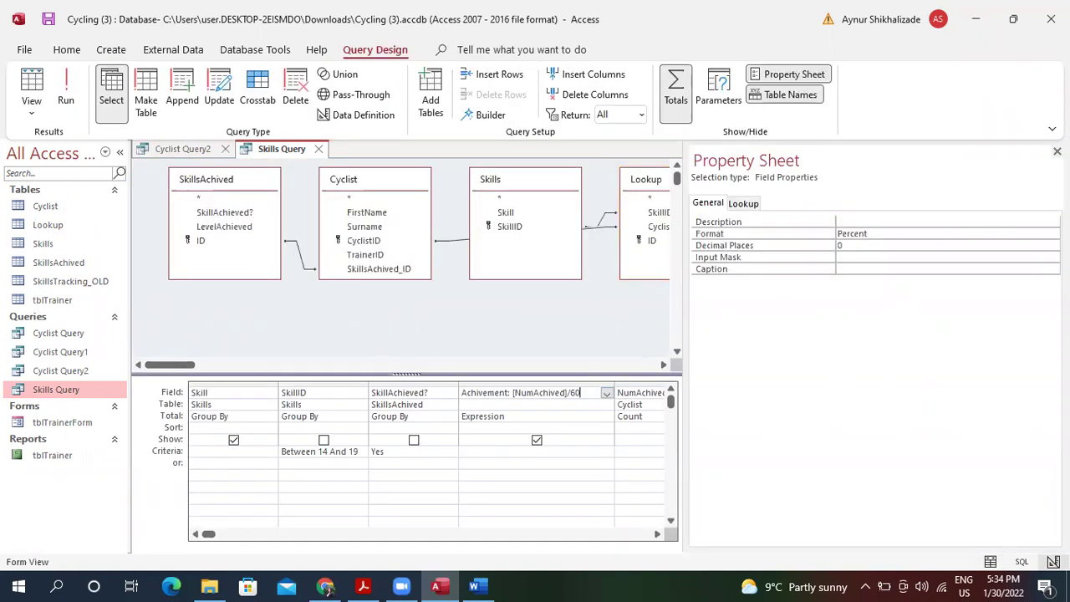
pyautogui.press('F4')
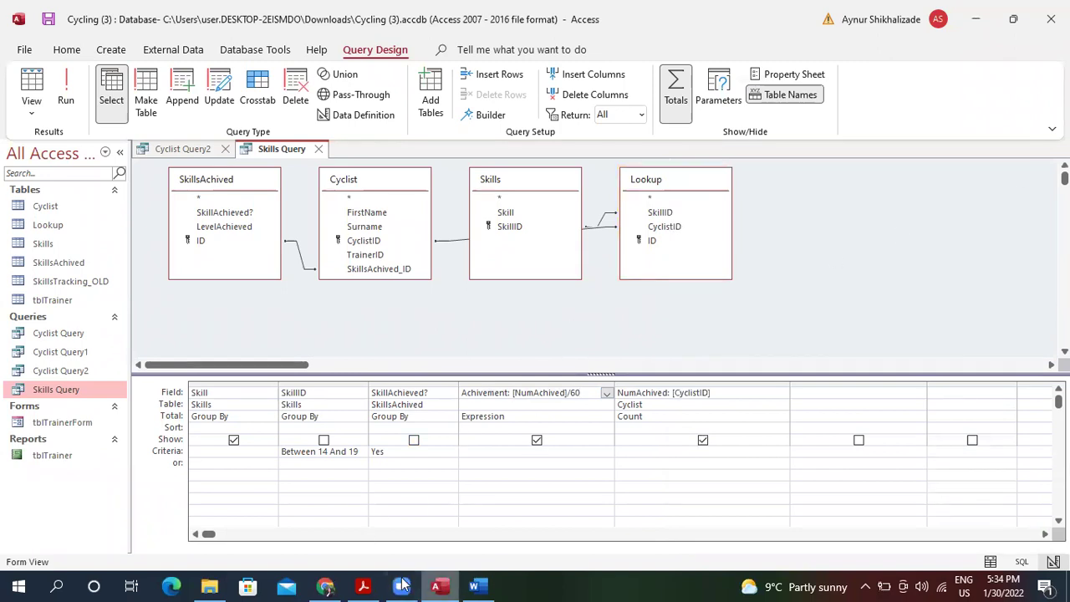
pyautogui.click(364, 586)
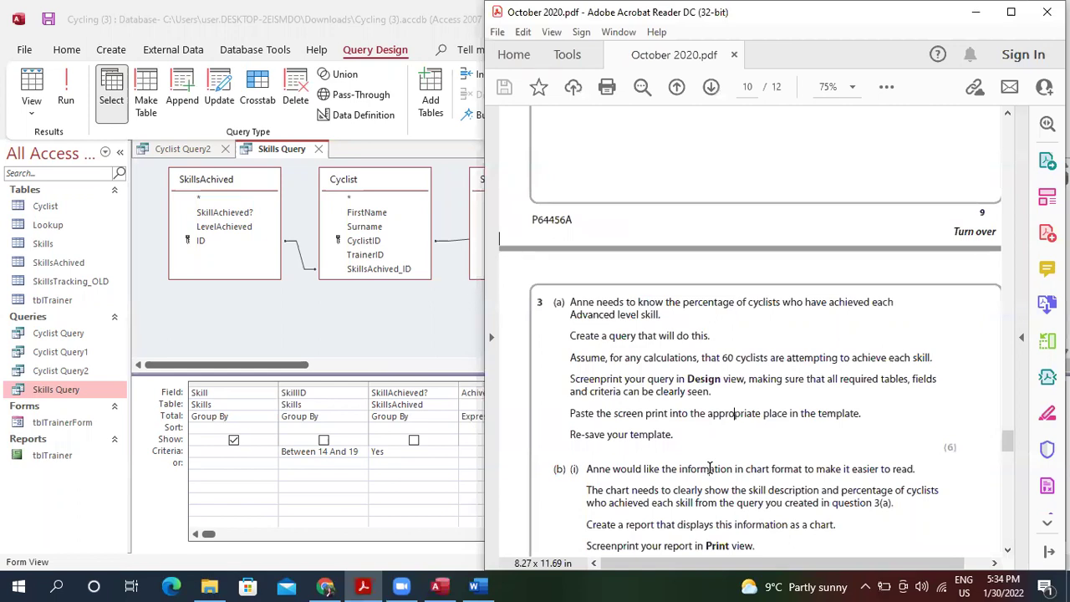
# Snip the Skills Query design area with Snipping Tool, copy it, and bring up the Word template.
pyautogui.click(334, 306)
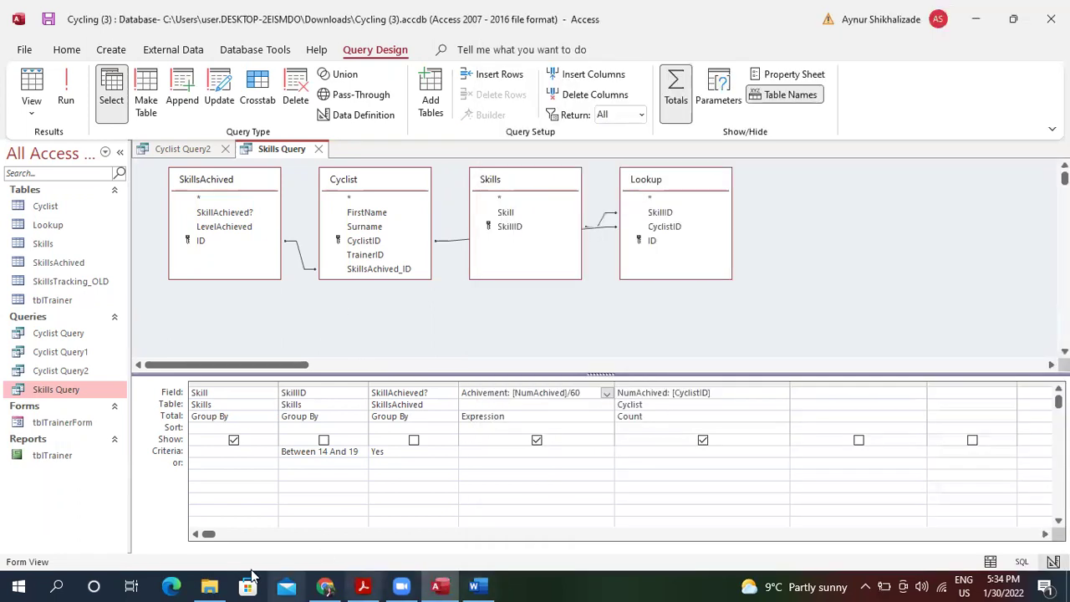
pyautogui.click(57, 586)
pyautogui.write('sn')
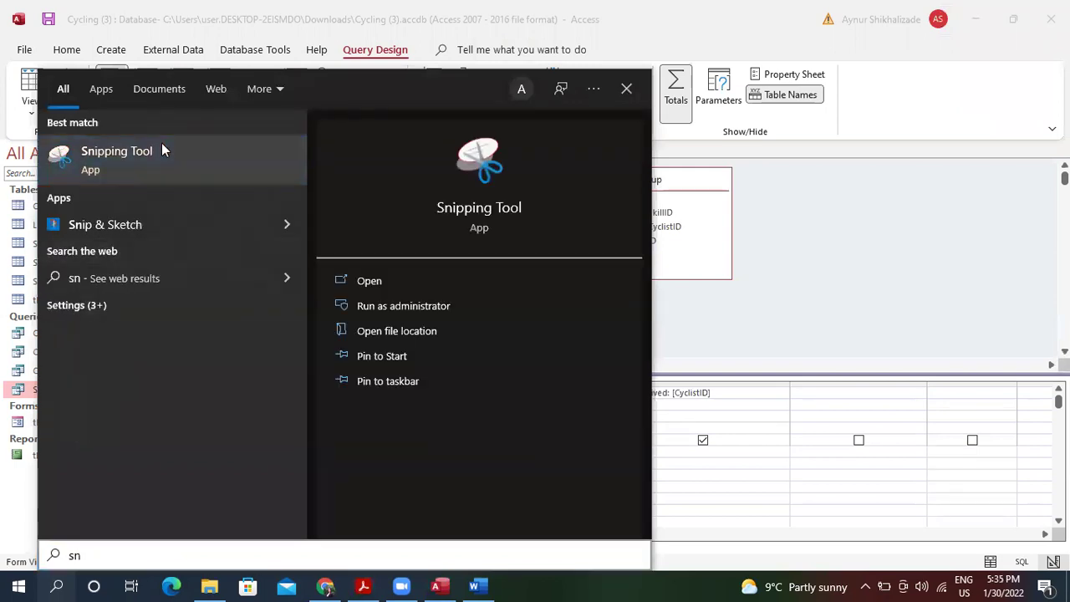
pyautogui.click(163, 147)
pyautogui.click(741, 226)
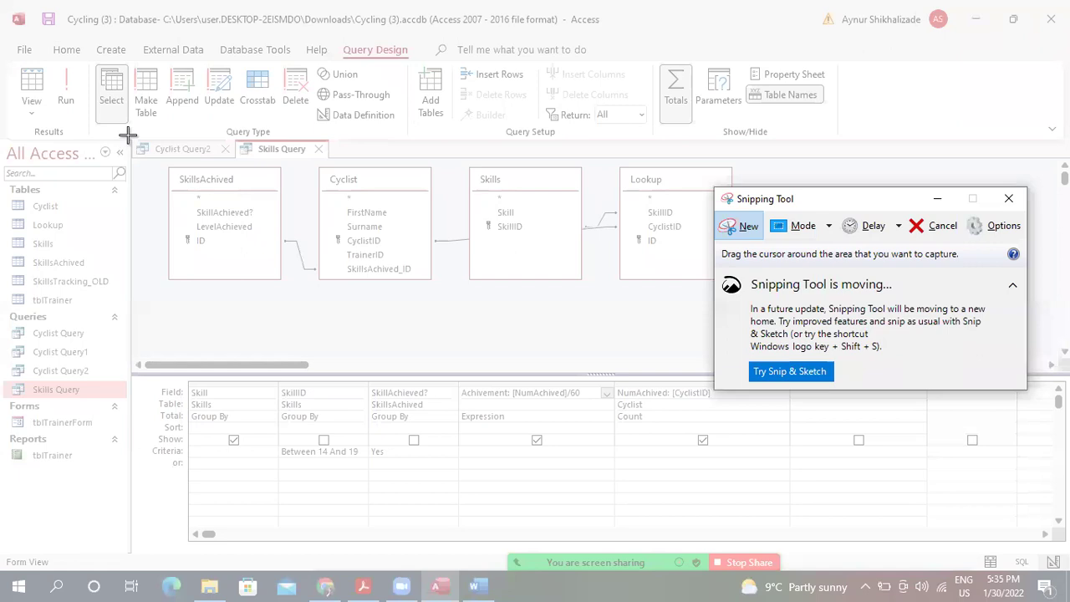
pyautogui.moveTo(129, 138); pyautogui.dragTo(775, 495)
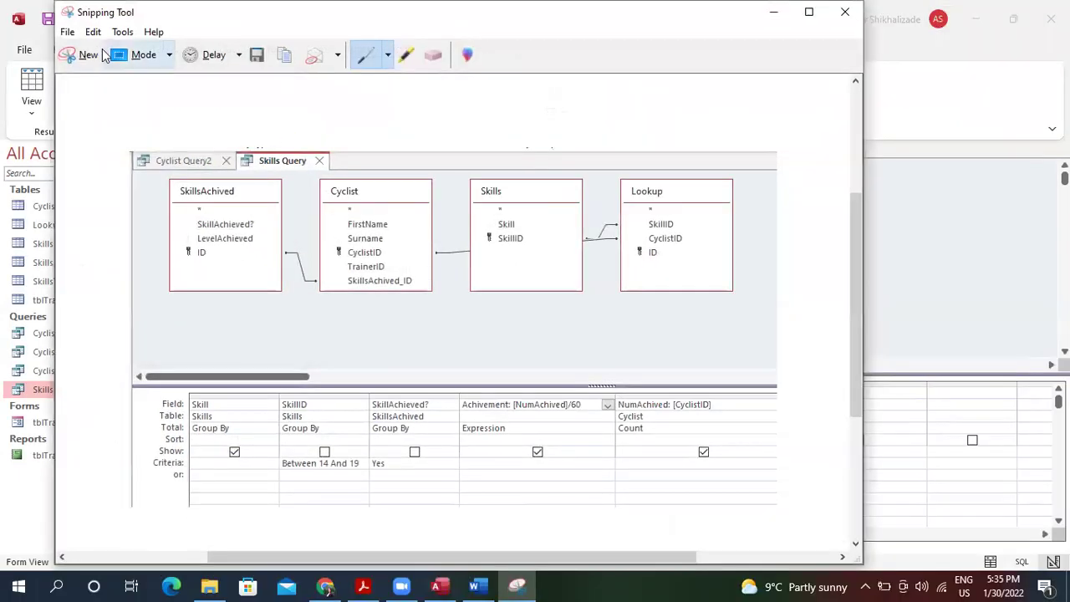
pyautogui.click(93, 32)
pyautogui.click(126, 49)
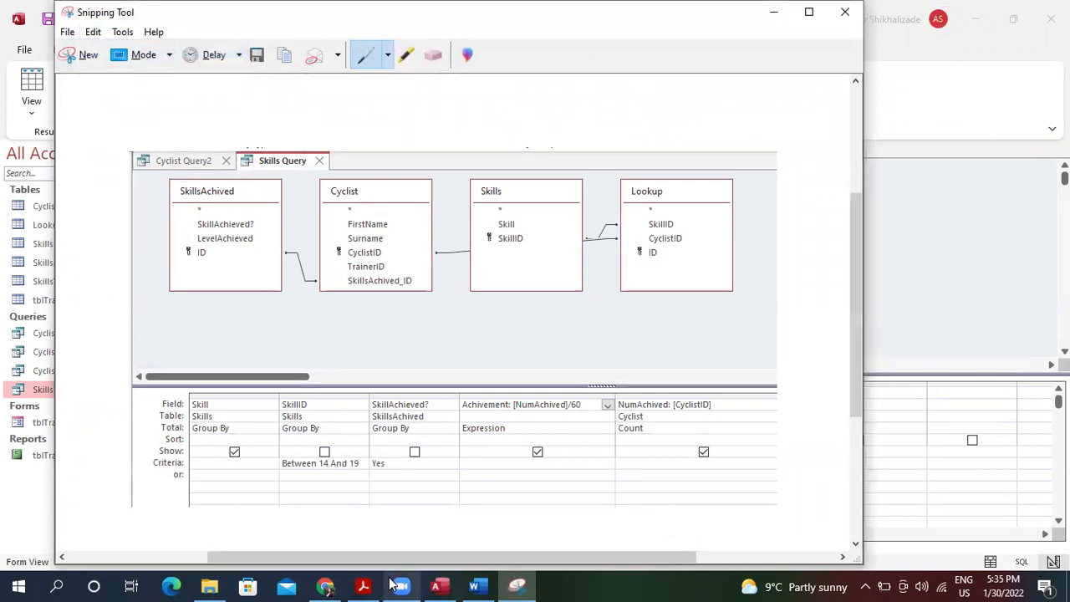
pyautogui.click(438, 586)
pyautogui.click(475, 585)
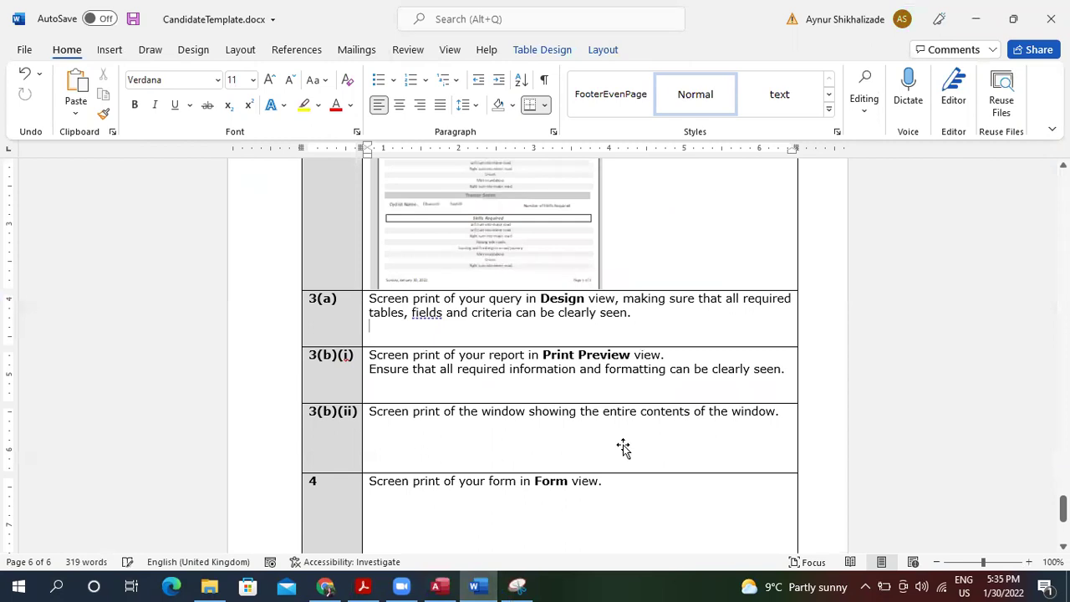
# Paste the query screenshot into cell 3(a) and shrink it by dragging a corner.
pyautogui.hotkey('ctrl', 'v')
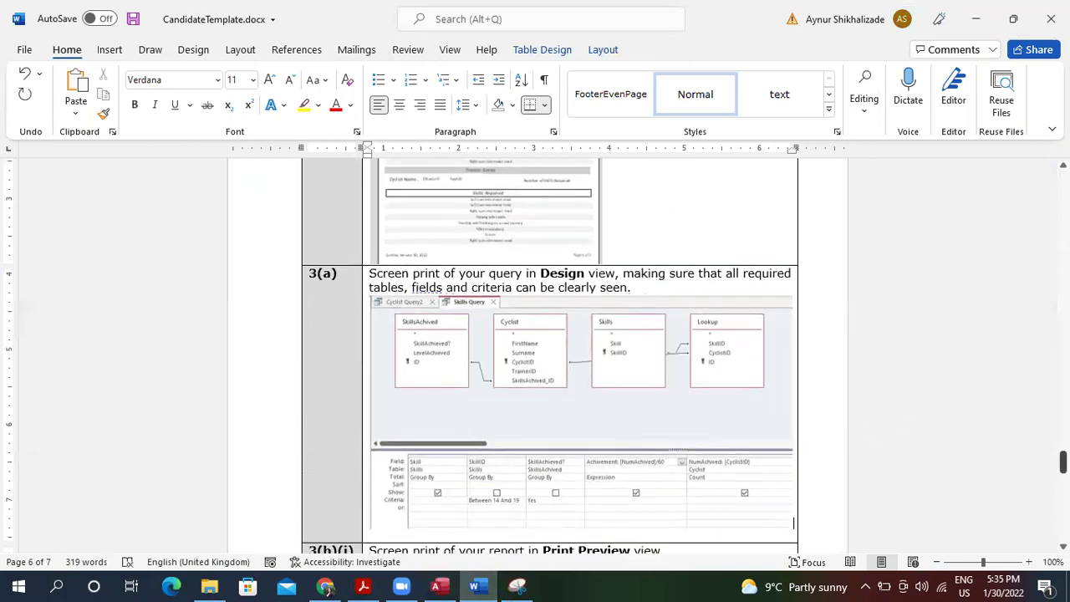
pyautogui.scroll(-3, 973, 452)
pyautogui.click(712, 375)
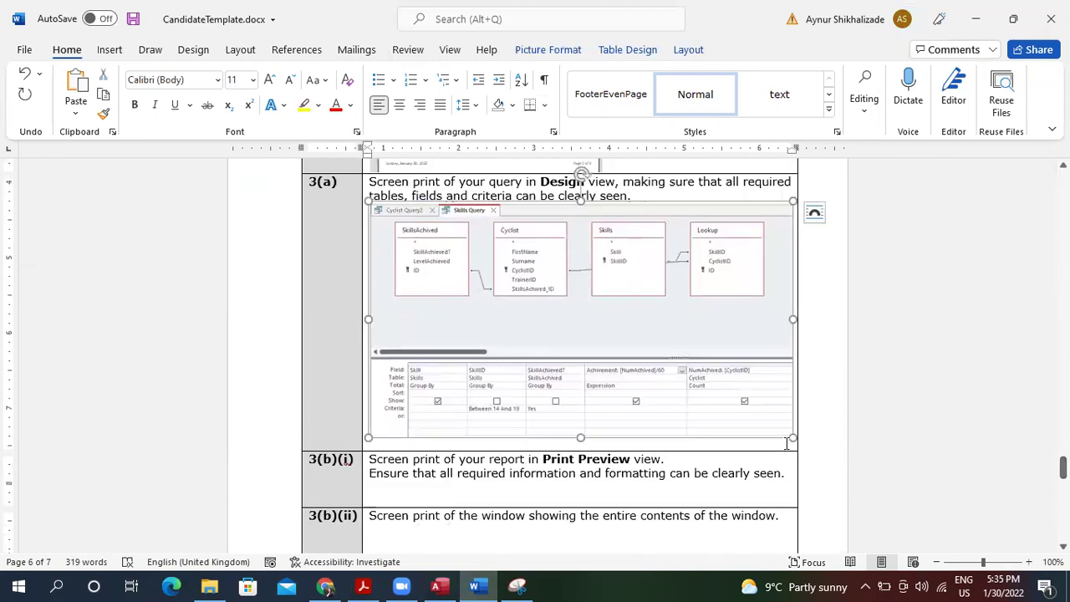
pyautogui.moveTo(791, 438); pyautogui.dragTo(666, 365)
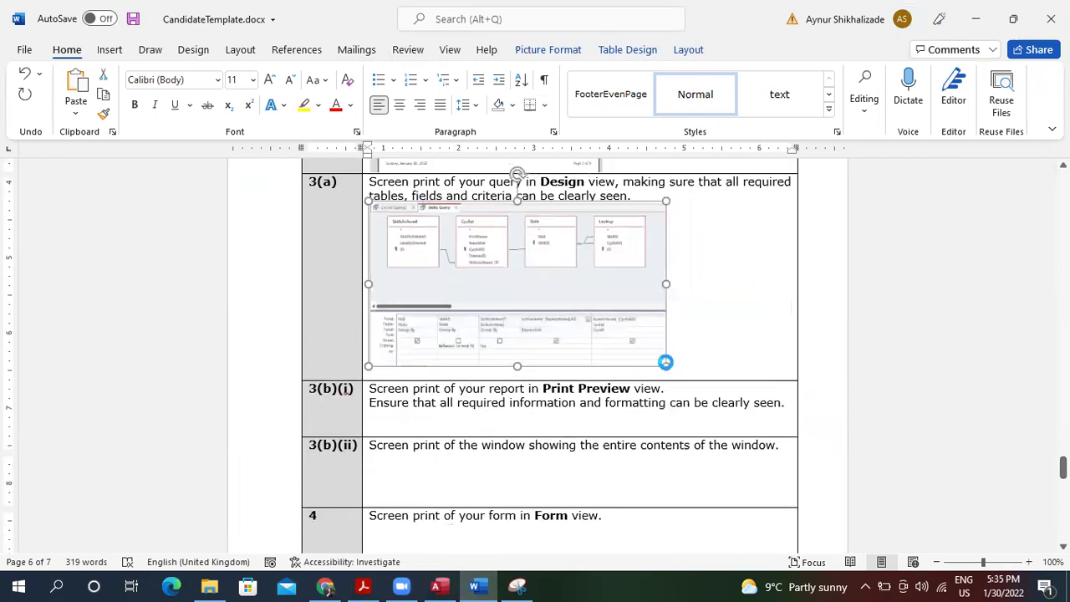
pyautogui.click(660, 414)
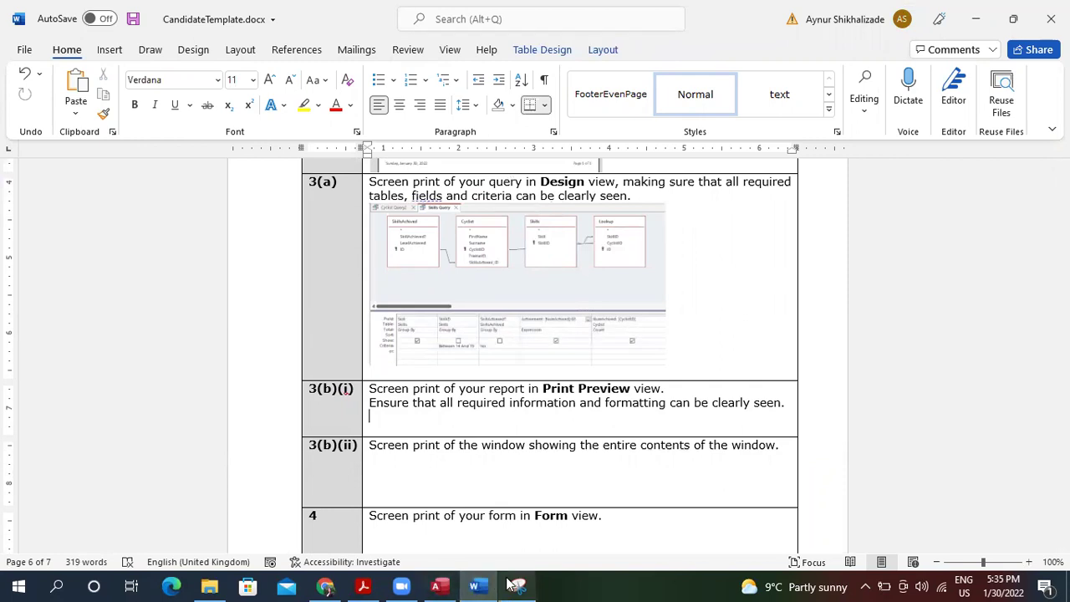
# Switch back to Access and bring up the exam PDF at question 3(b).
pyautogui.moveTo(514, 583)
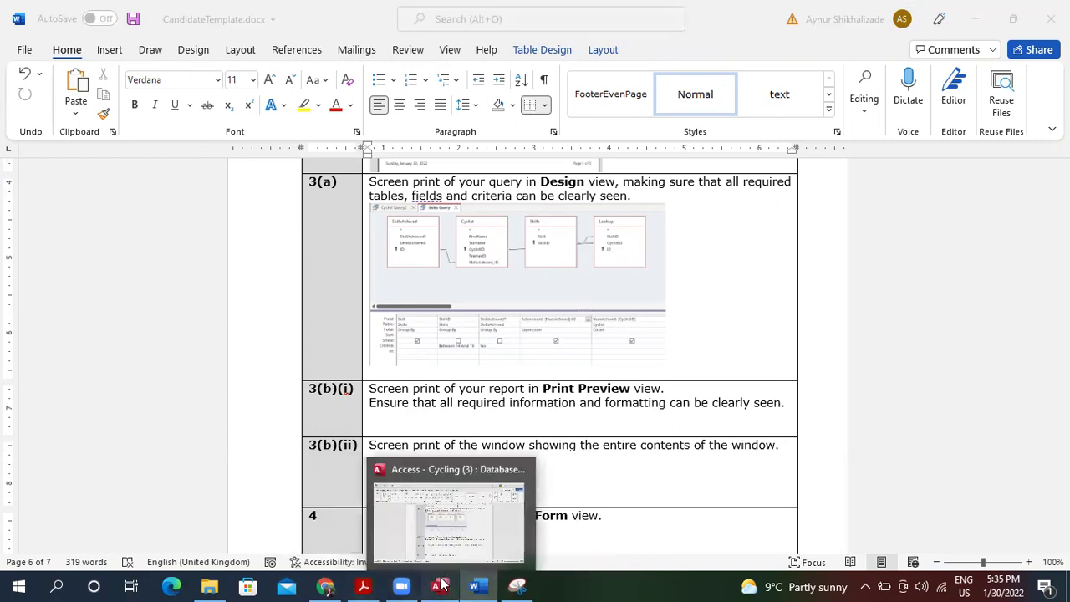
pyautogui.click(515, 496)
pyautogui.click(362, 586)
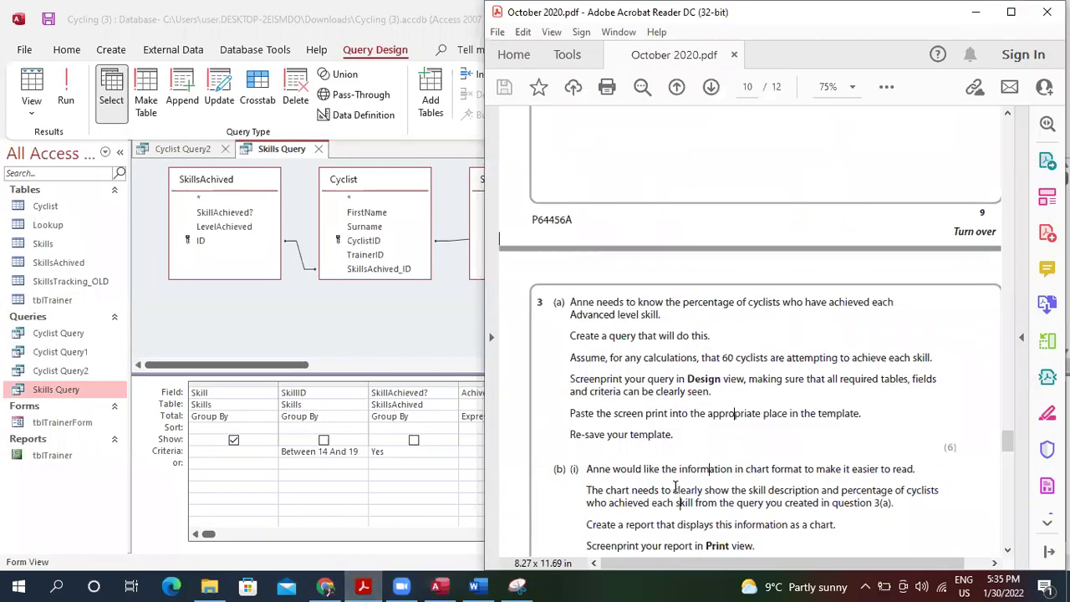
# Scroll the October 2020 exam paper to read question 3(b)'s chart-report and PDF instructions.
pyautogui.scroll(-3, 676, 487)
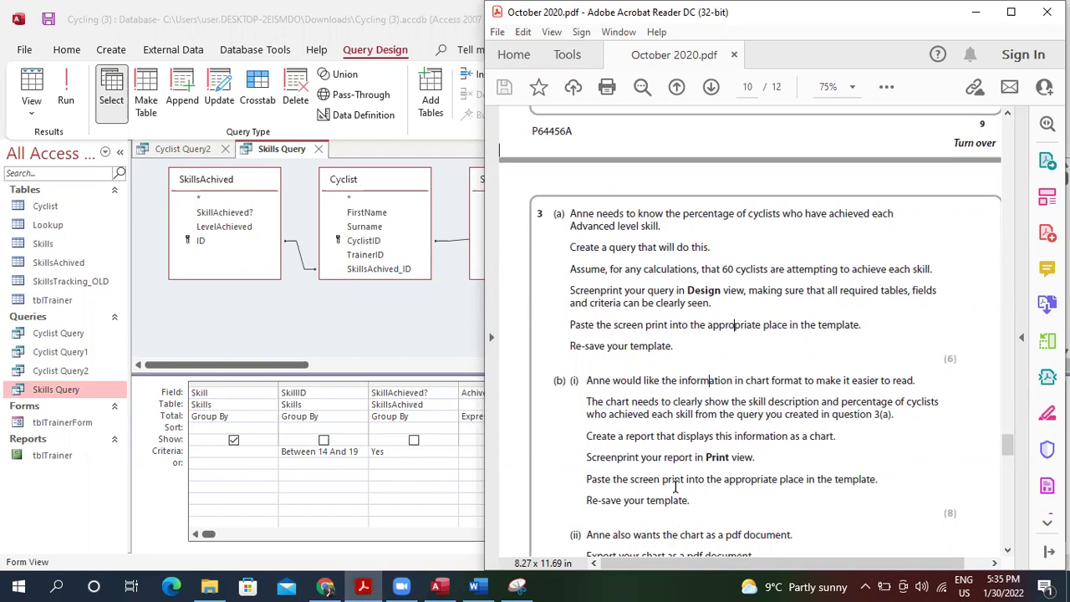
# Scroll the exam PDF to part (ii) on exporting the chart as PDF, then return to Access.
pyautogui.scroll(-3, 676, 487)
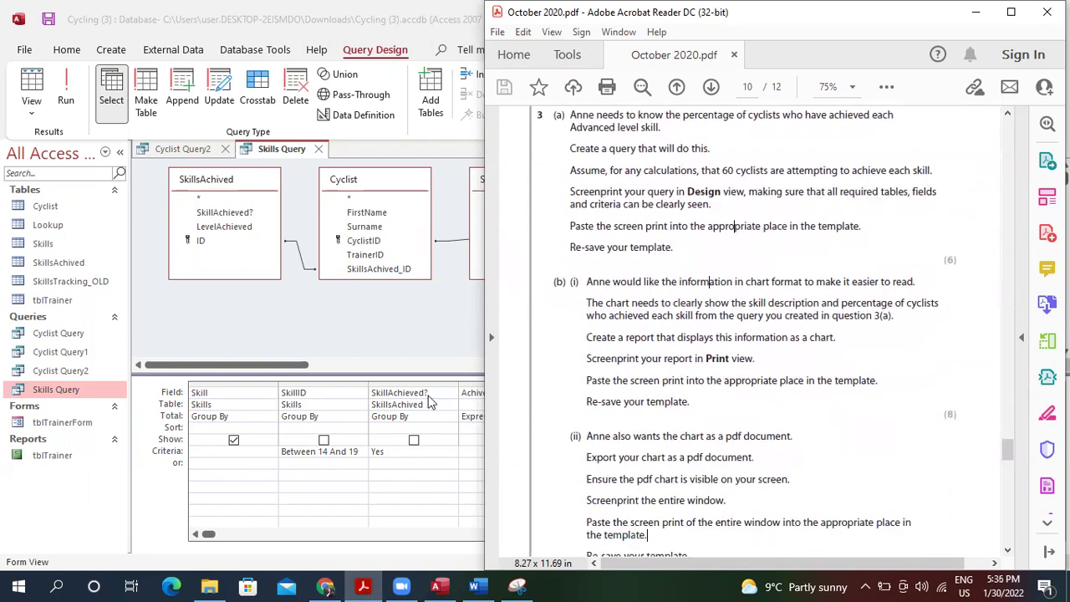
pyautogui.click(385, 330)
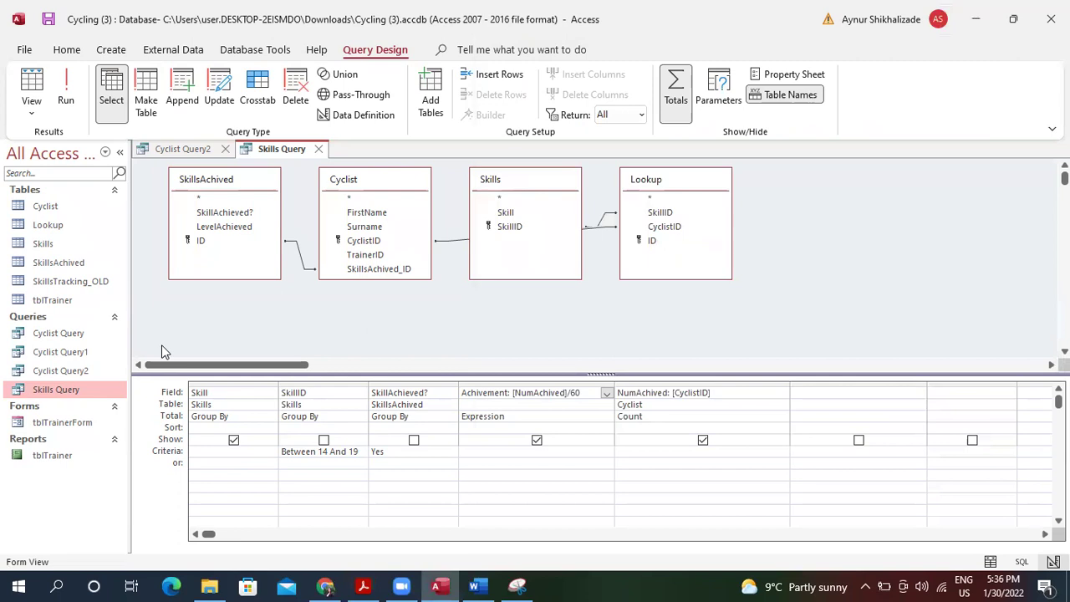
# After a blocked form attempt, save and close Skills Query and close Cyclist Query2.
pyautogui.click(110, 49)
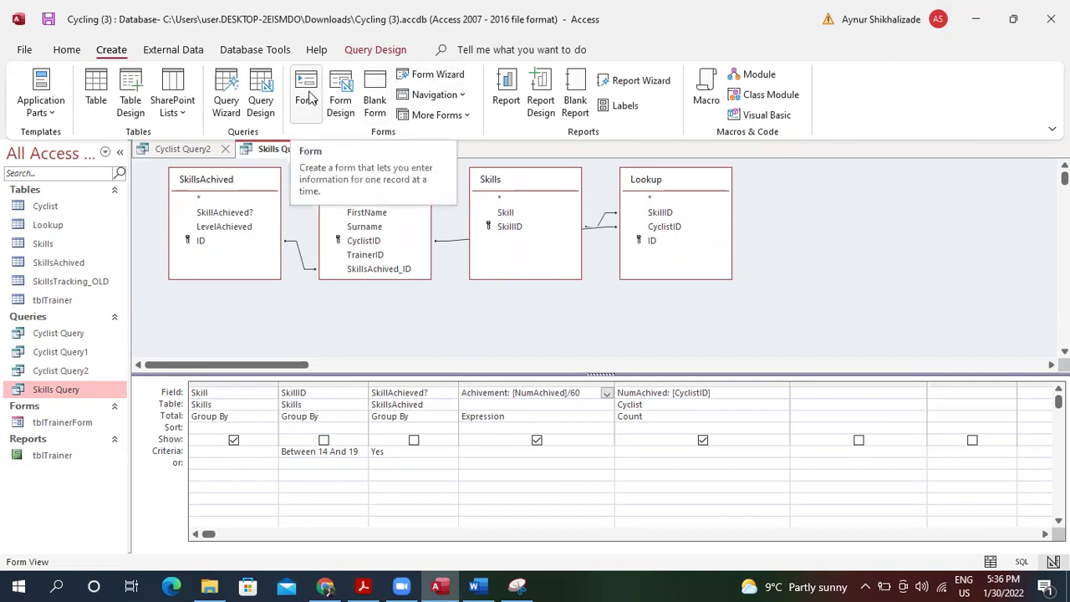
pyautogui.click(308, 96)
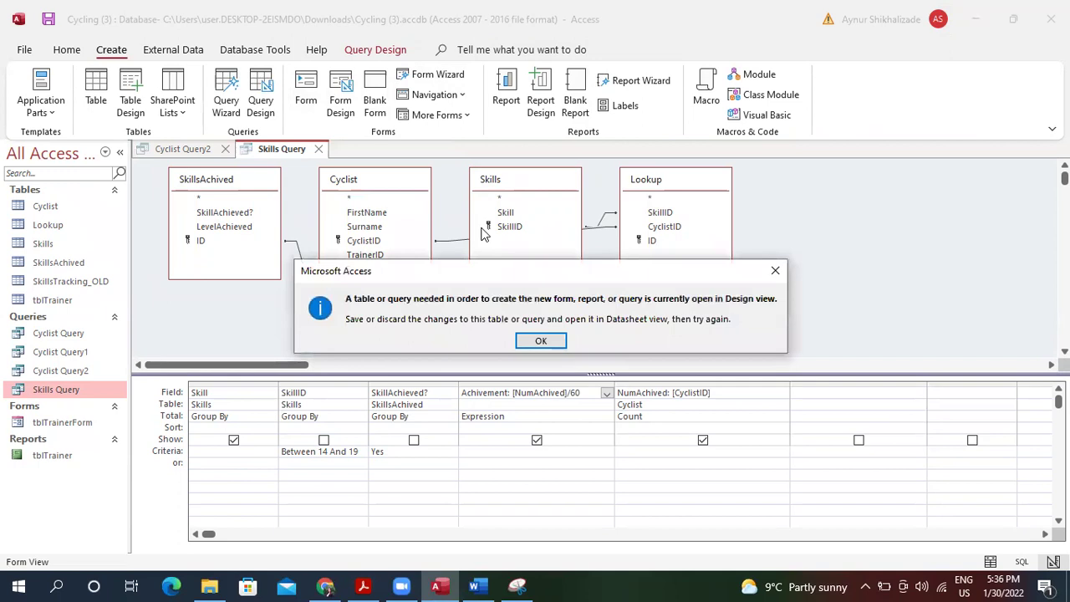
pyautogui.click(554, 347)
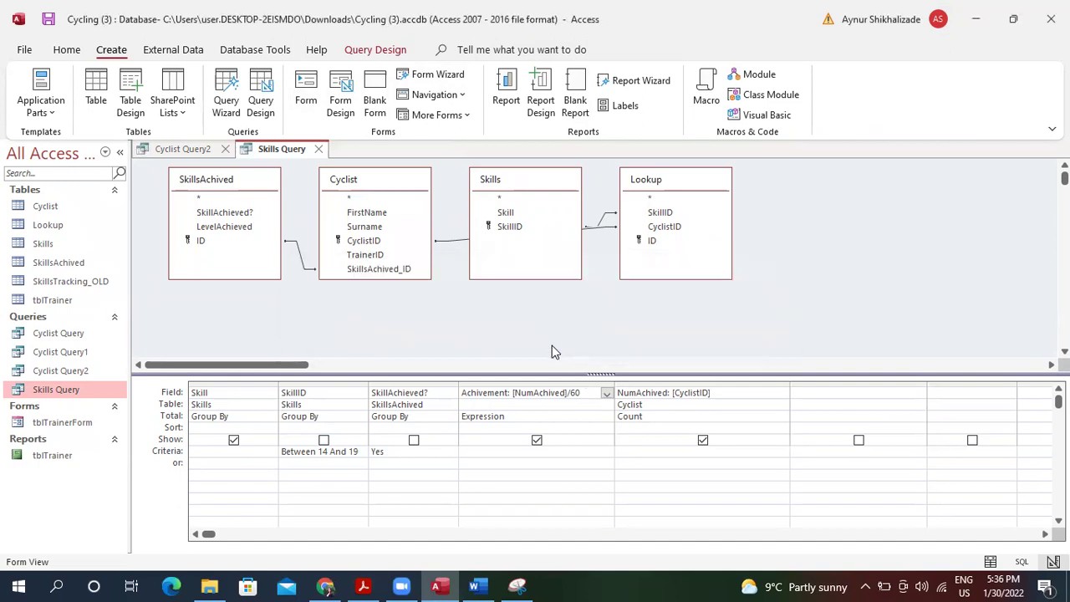
pyautogui.click(317, 150)
pyautogui.click(476, 337)
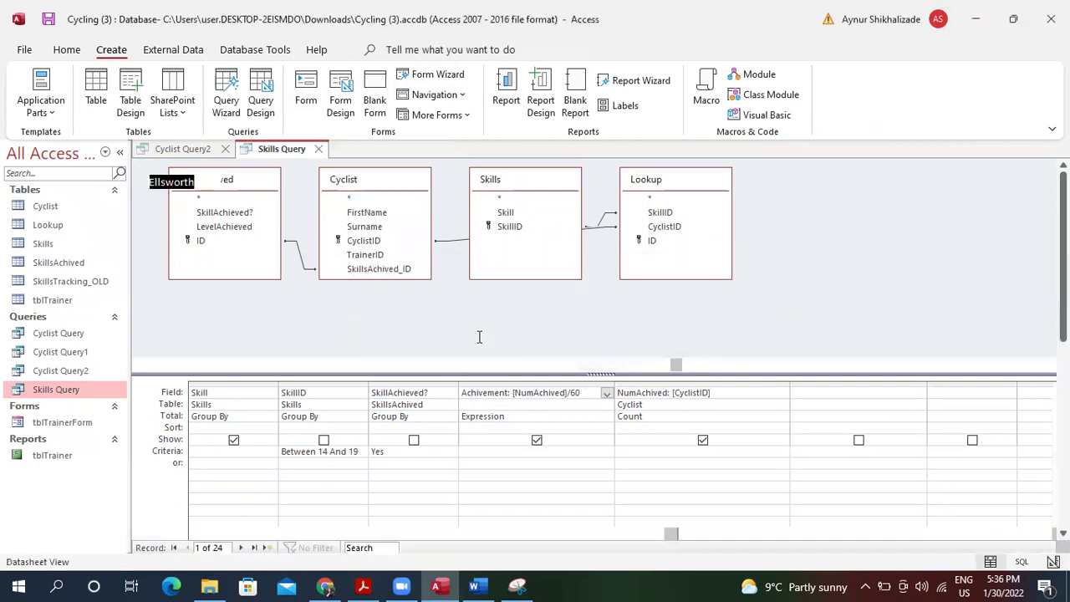
pyautogui.click(224, 149)
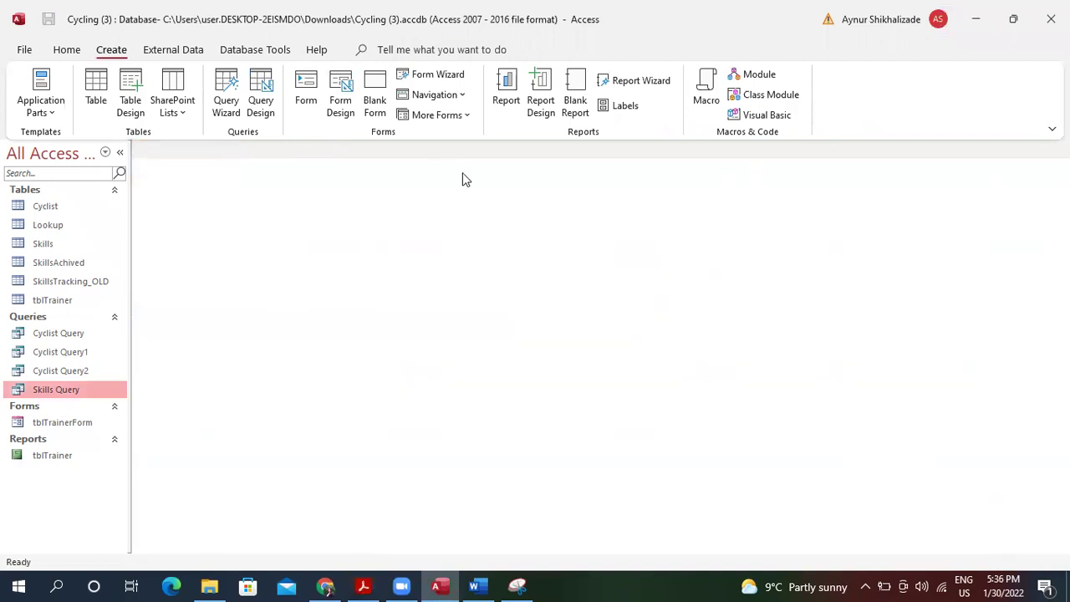
# Make a trial quick form from Skills Query, discard it unsaved, and start a Blank Report.
pyautogui.click(303, 93)
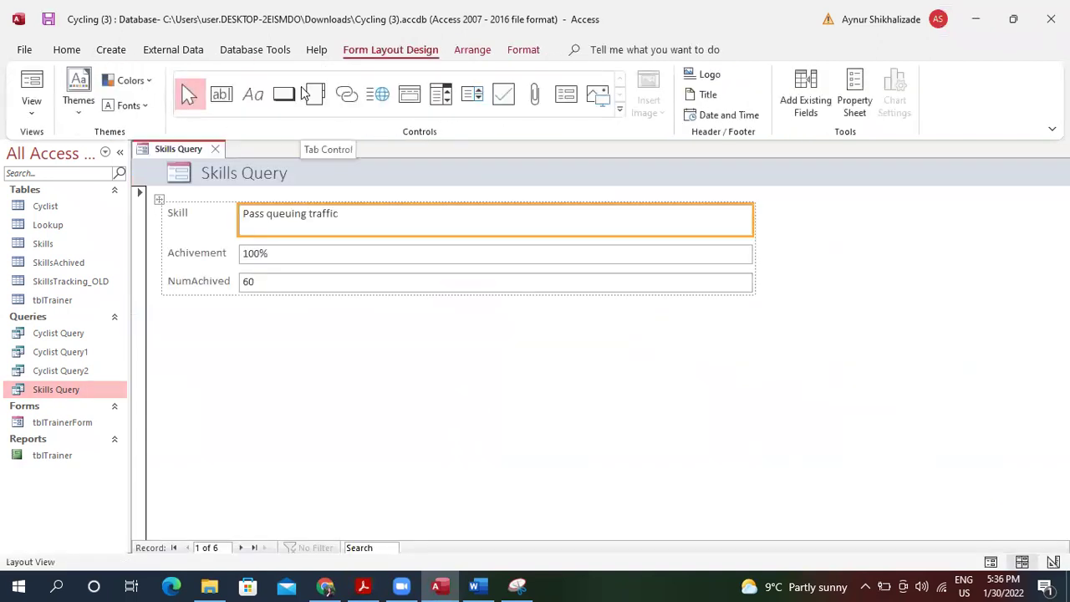
pyautogui.click(215, 149)
pyautogui.click(533, 339)
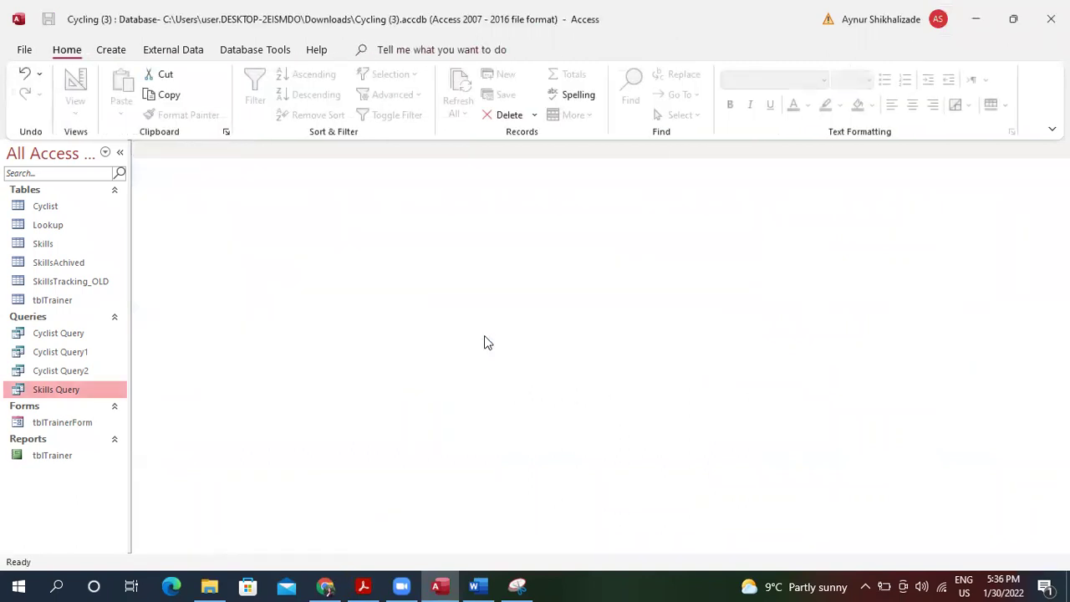
pyautogui.click(111, 50)
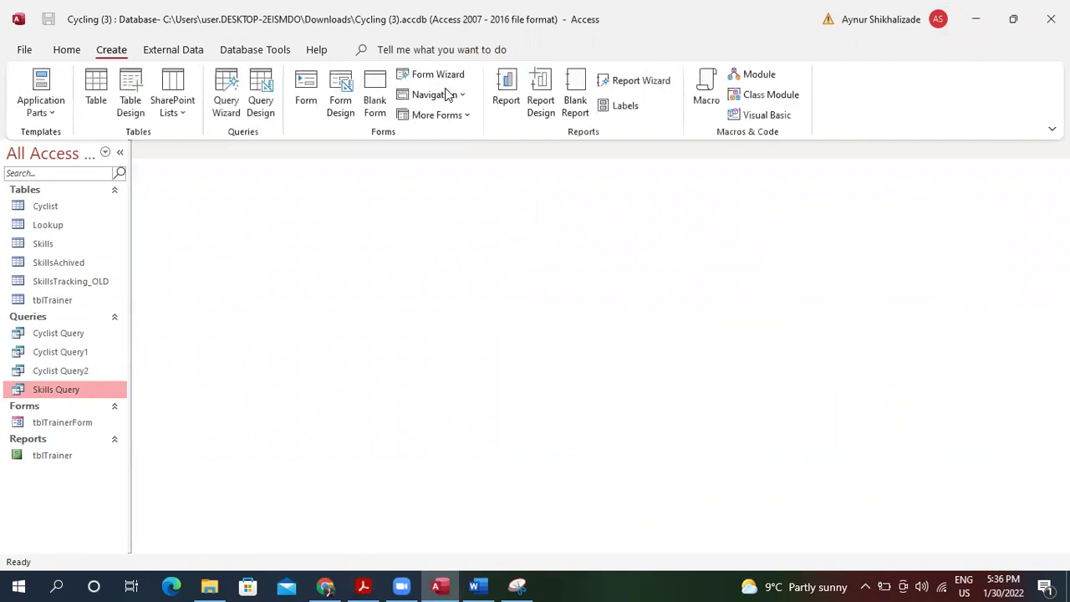
pyautogui.click(576, 92)
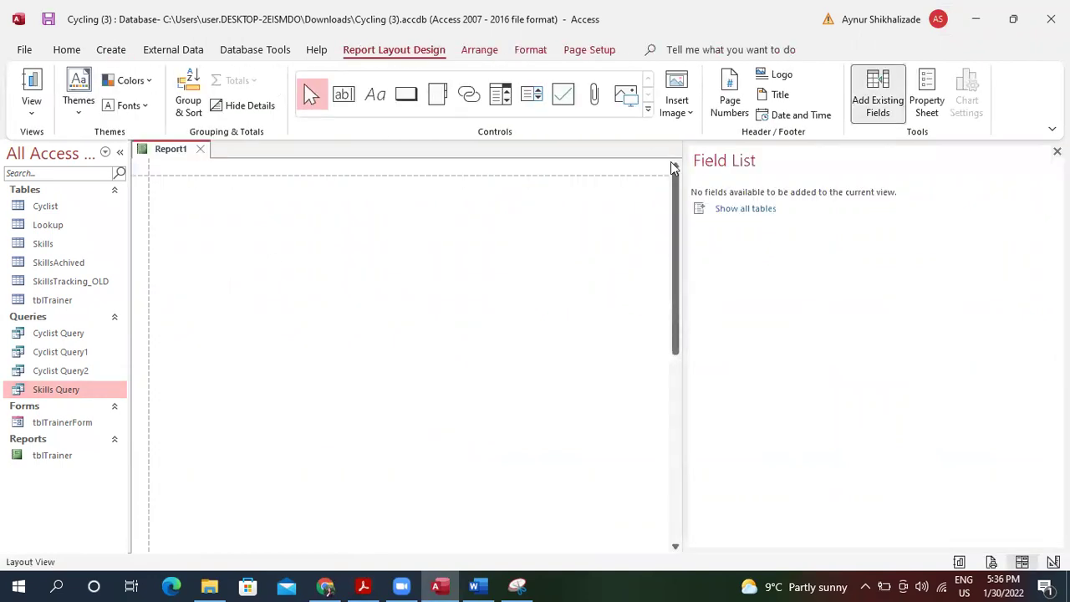
# Switch the new Report1 into Design view.
pyautogui.click(483, 51)
pyautogui.click(402, 50)
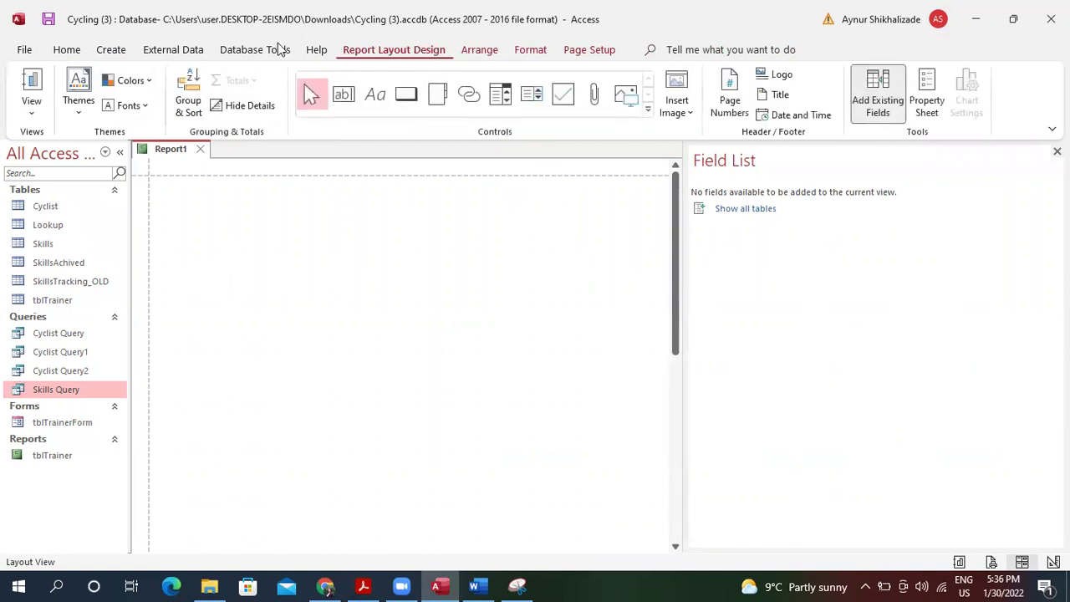
pyautogui.click(115, 52)
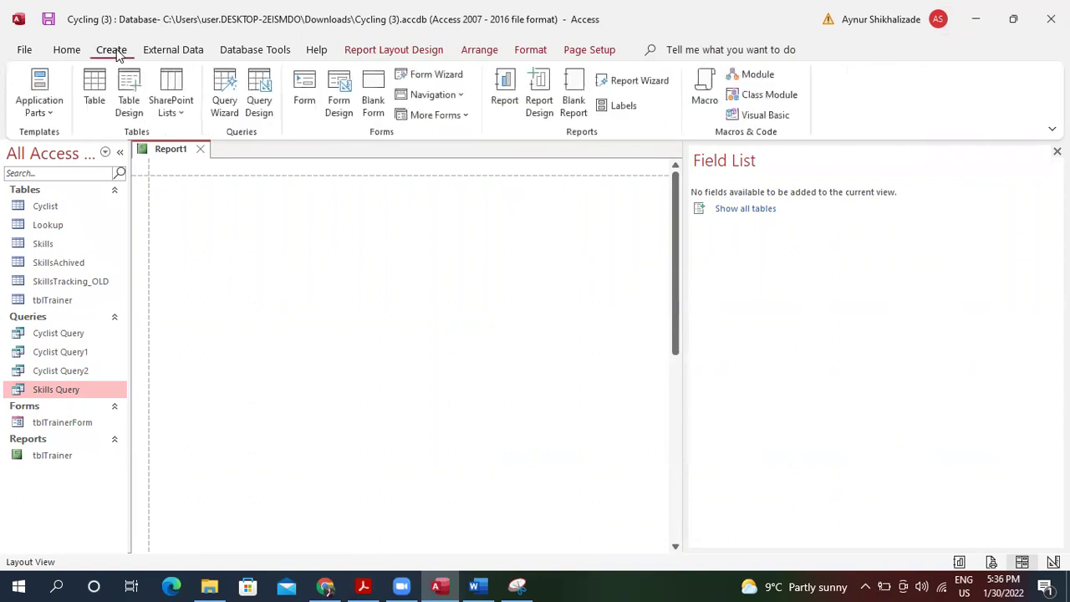
pyautogui.click(383, 52)
pyautogui.click(34, 92)
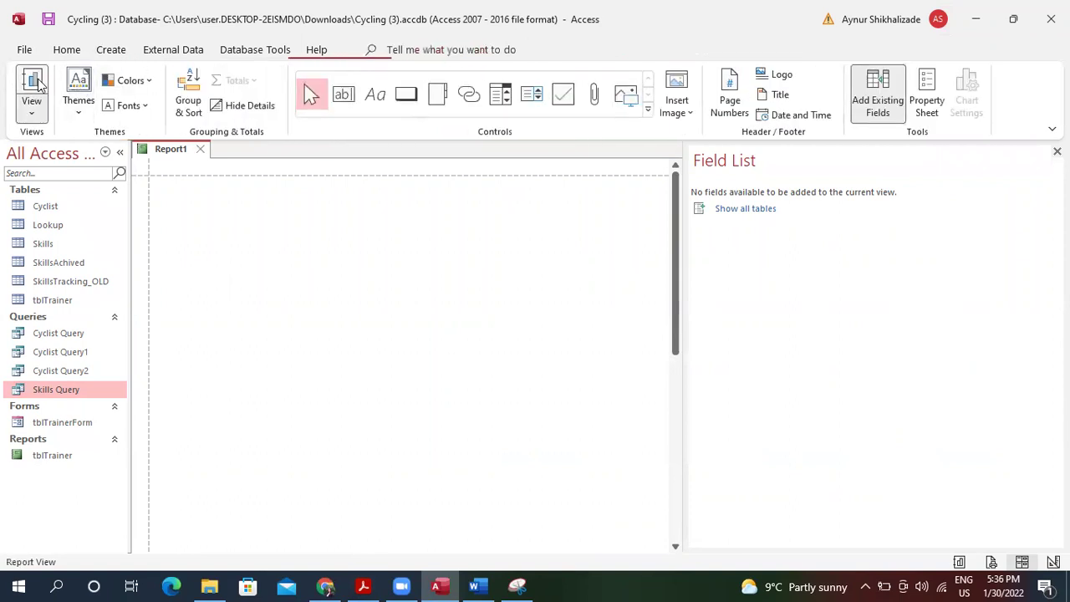
pyautogui.click(83, 102)
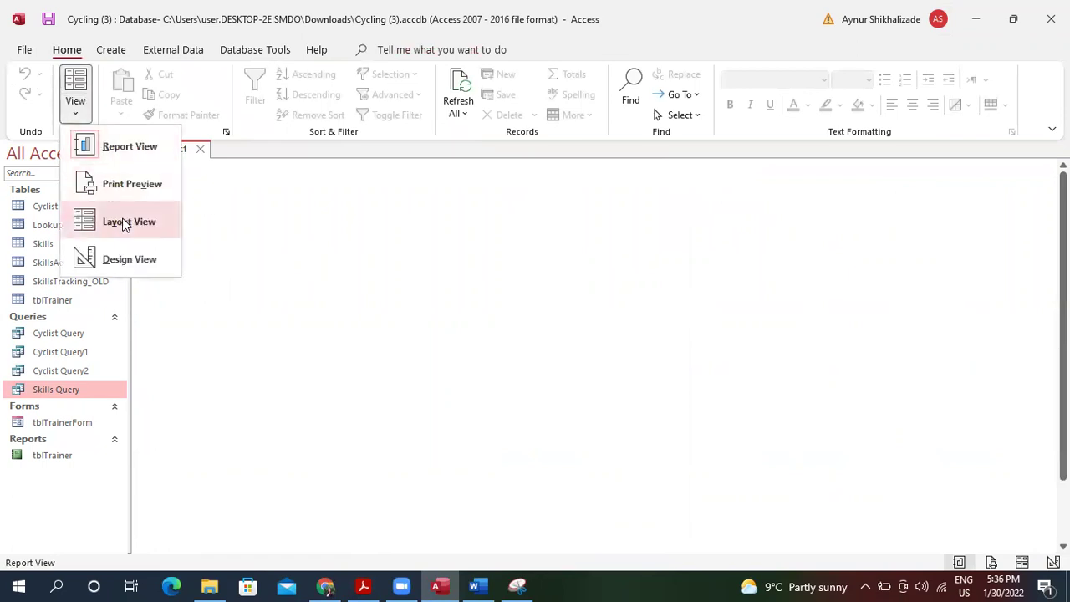
pyautogui.click(113, 256)
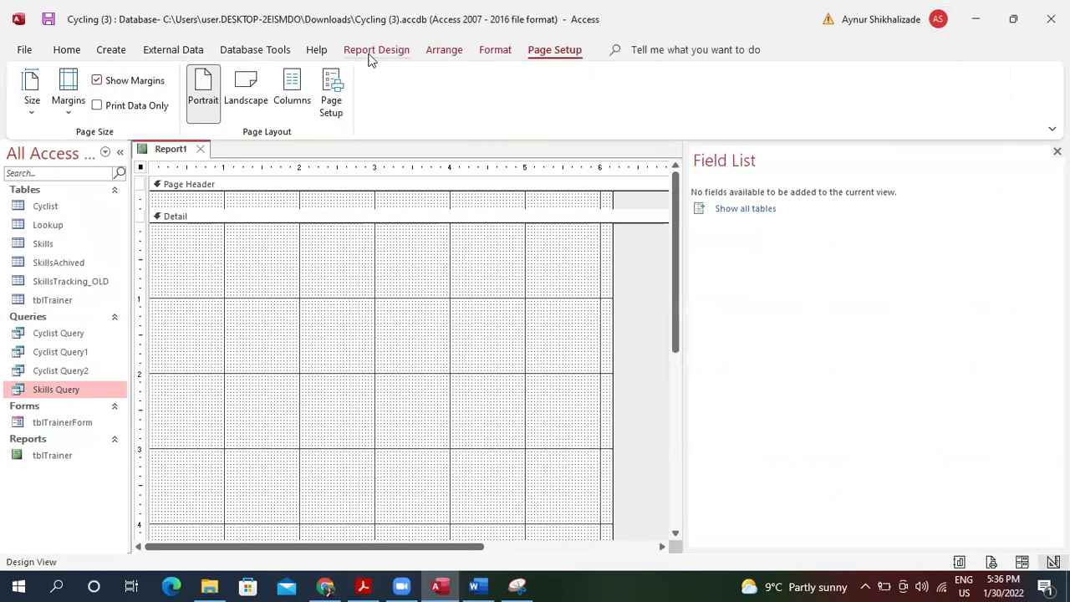
# Draw a Clustered Column modern chart across the report's Detail section.
pyautogui.click(368, 53)
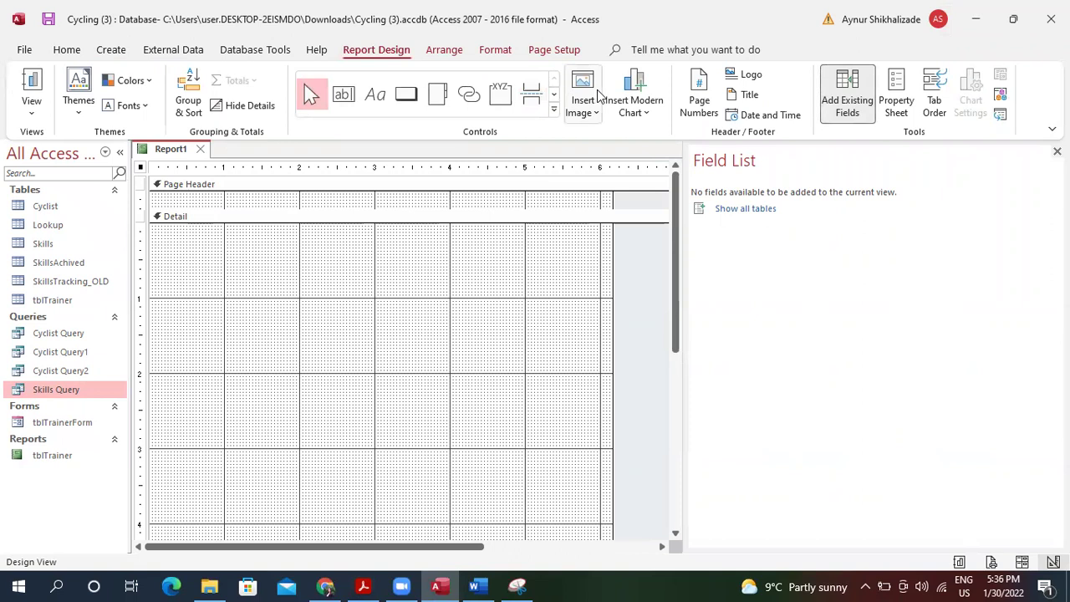
pyautogui.click(634, 105)
pyautogui.moveTo(651, 148)
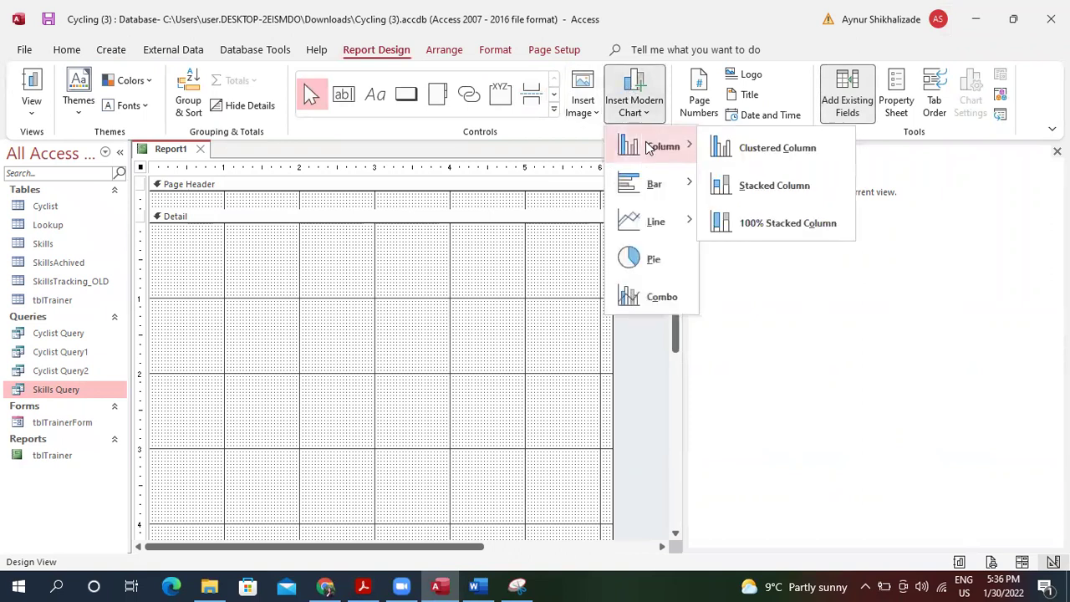
pyautogui.click(761, 148)
pyautogui.moveTo(203, 242); pyautogui.dragTo(566, 508)
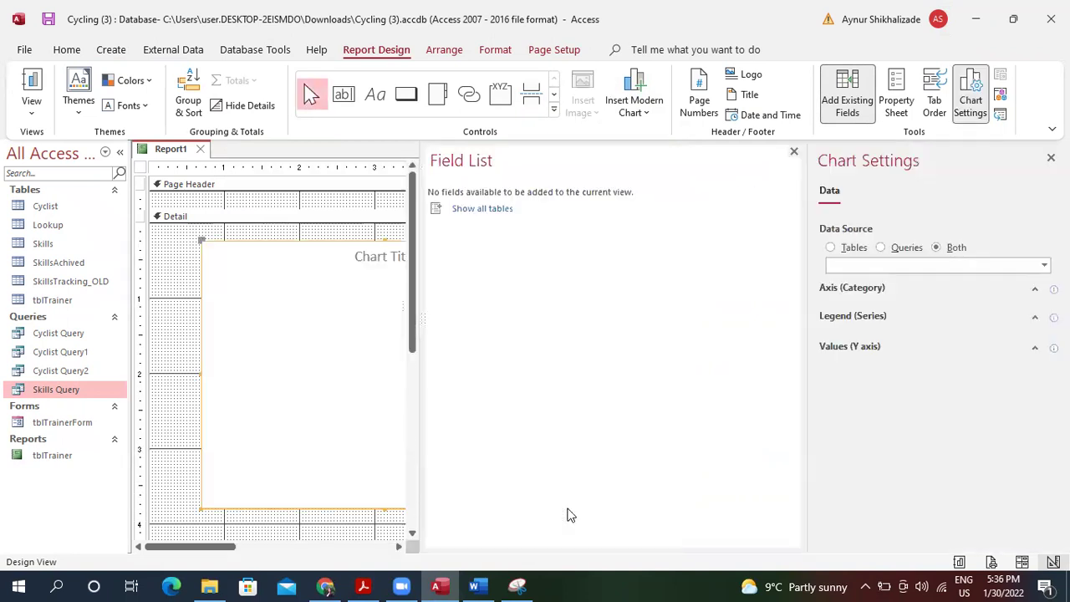
# Set the chart's data source to Skills Query with Skill and Achivement on the axis.
pyautogui.click(893, 250)
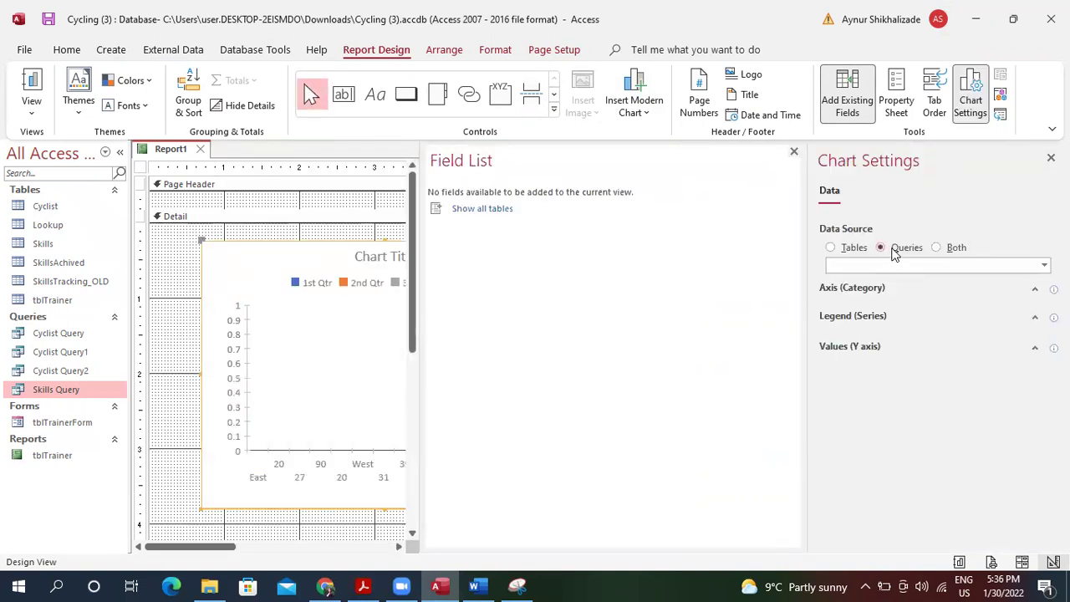
pyautogui.click(925, 263)
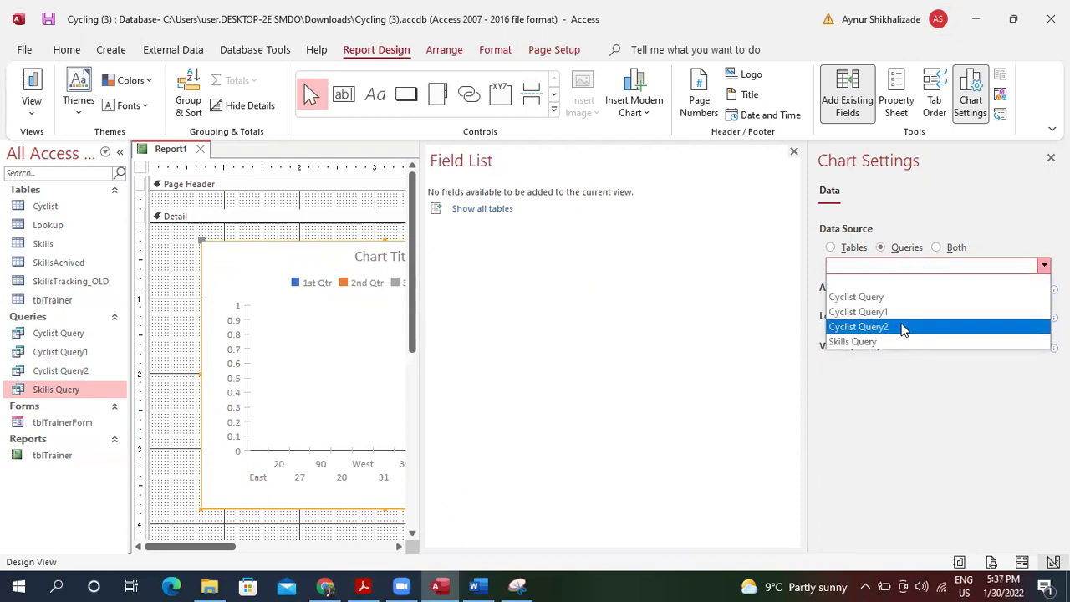
pyautogui.click(903, 329)
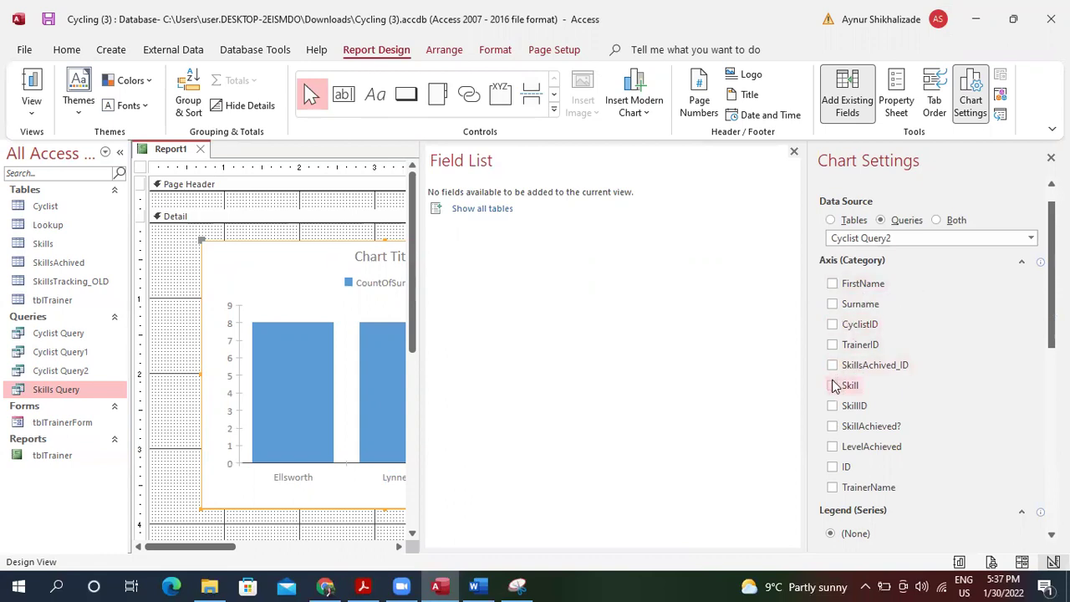
pyautogui.click(947, 238)
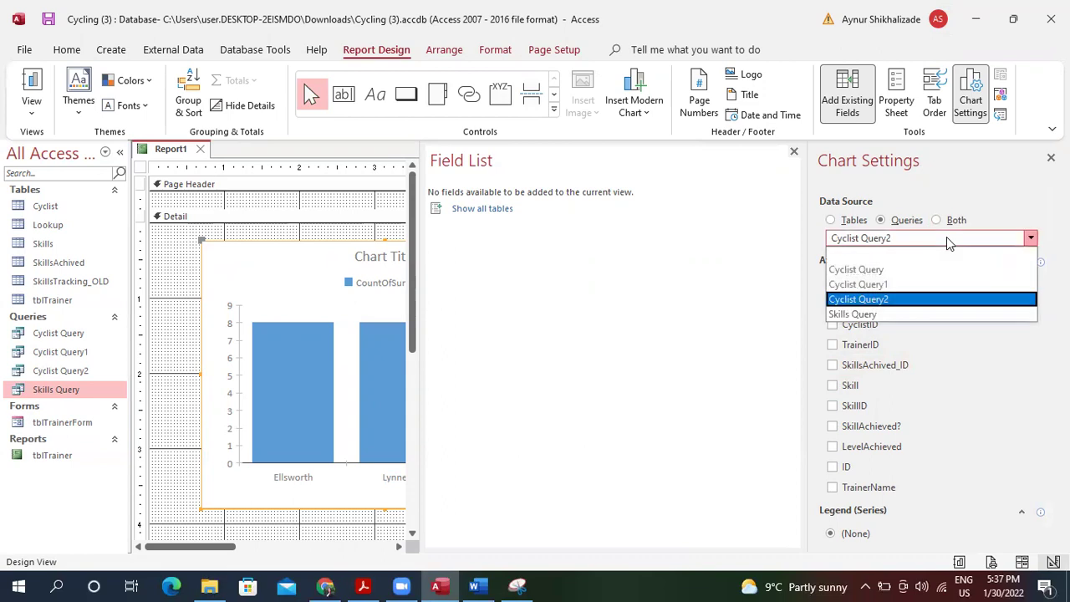
pyautogui.click(929, 314)
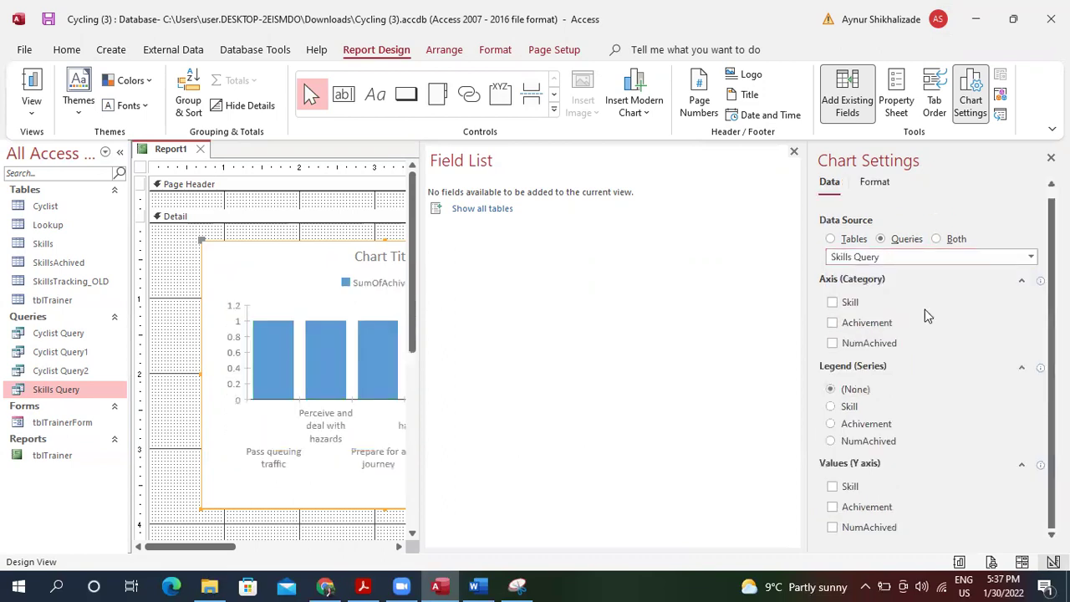
pyautogui.click(833, 302)
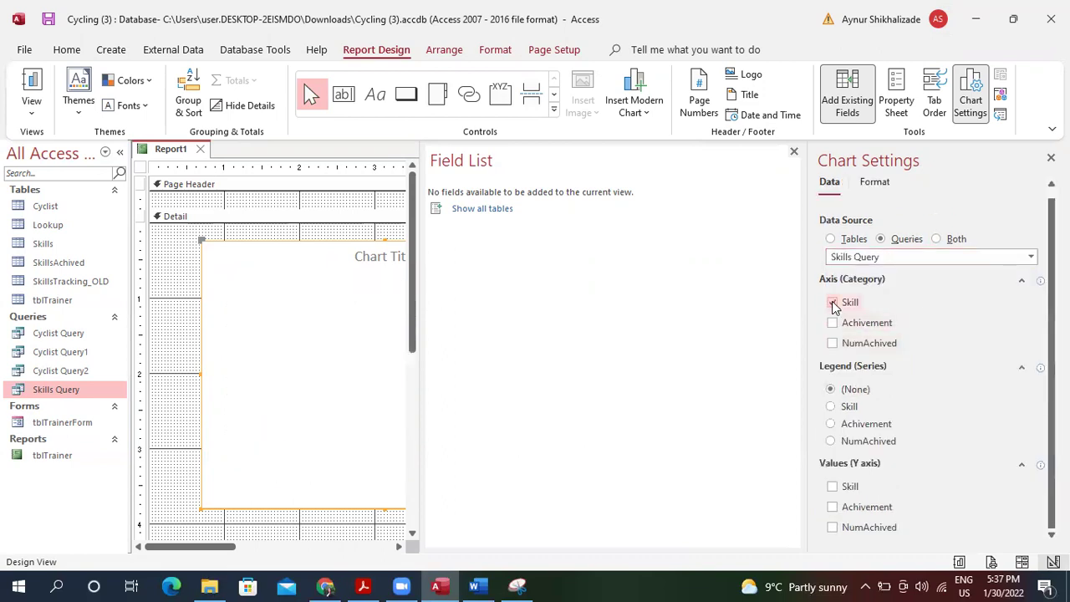
pyautogui.click(833, 323)
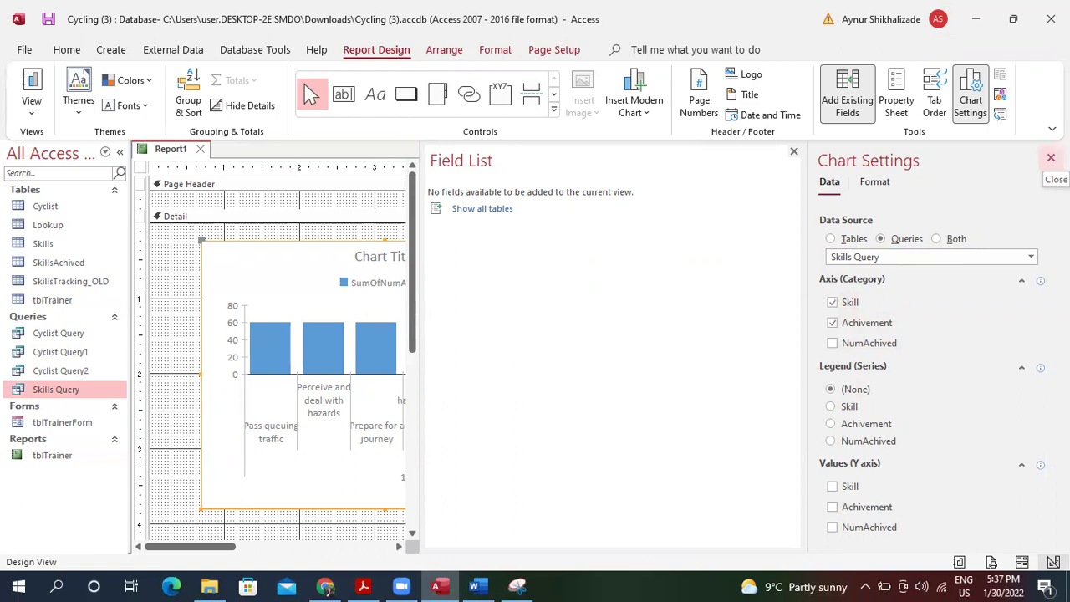
# Close Chart Settings, widen the chart so all six skill bars fit, and reposition it.
pyautogui.click(1051, 158)
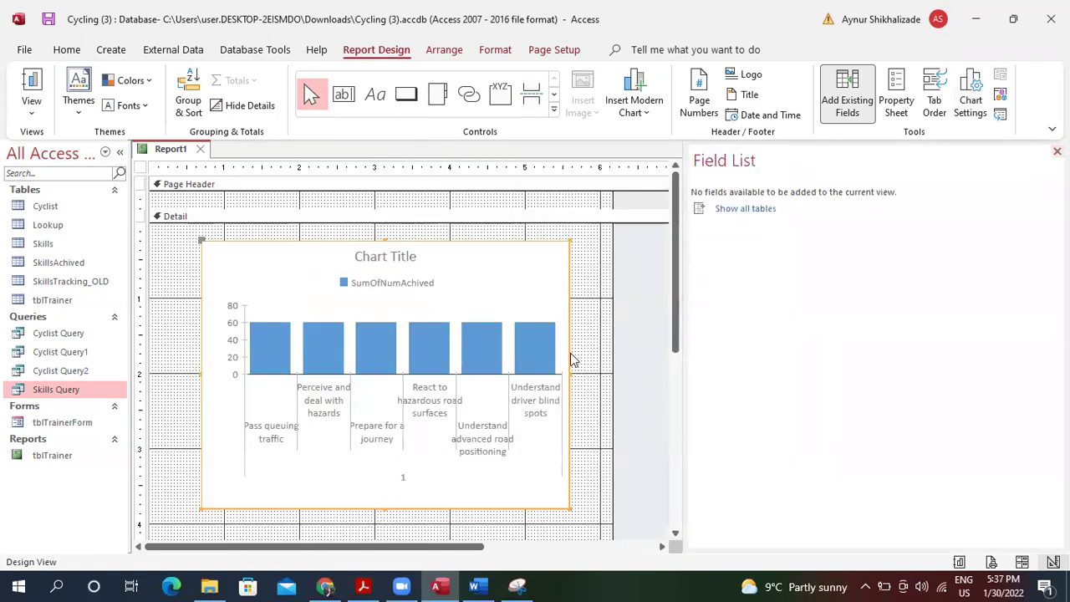
pyautogui.click(577, 376)
pyautogui.click(554, 379)
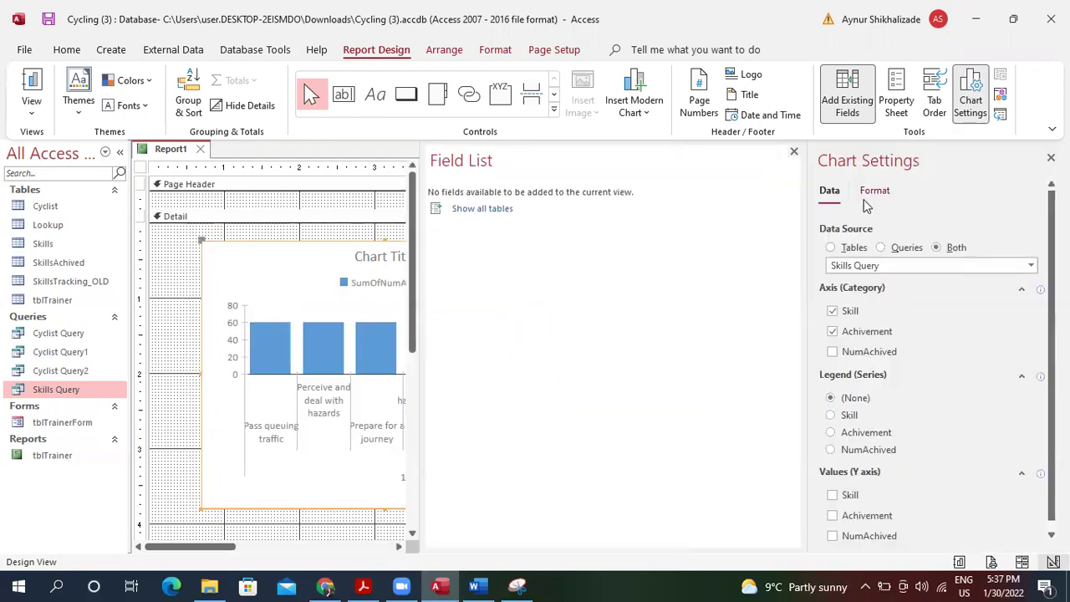
pyautogui.click(1051, 158)
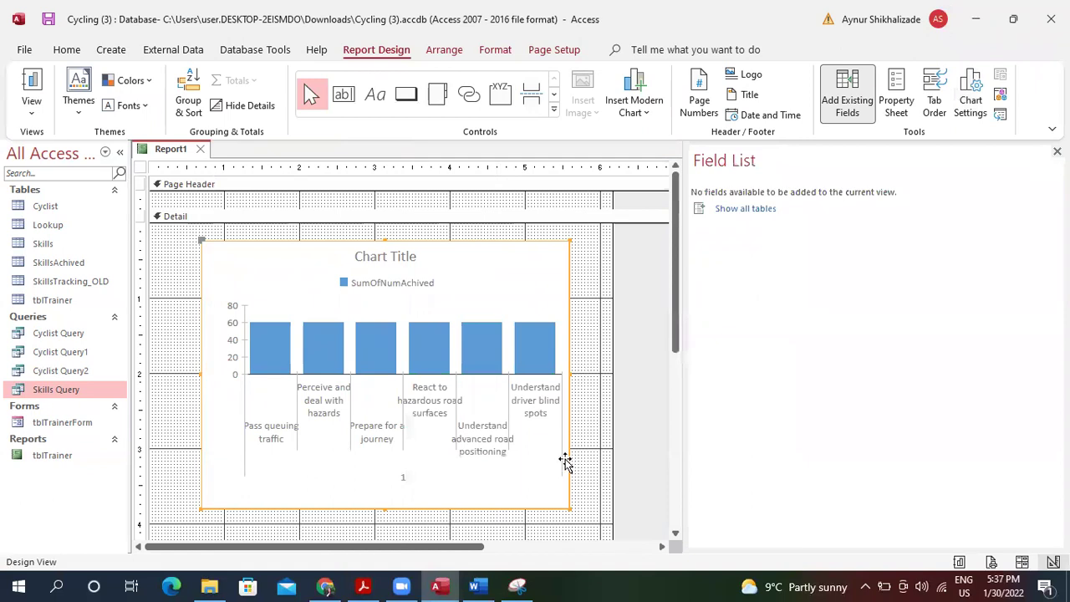
pyautogui.moveTo(569, 507); pyautogui.dragTo(602, 507)
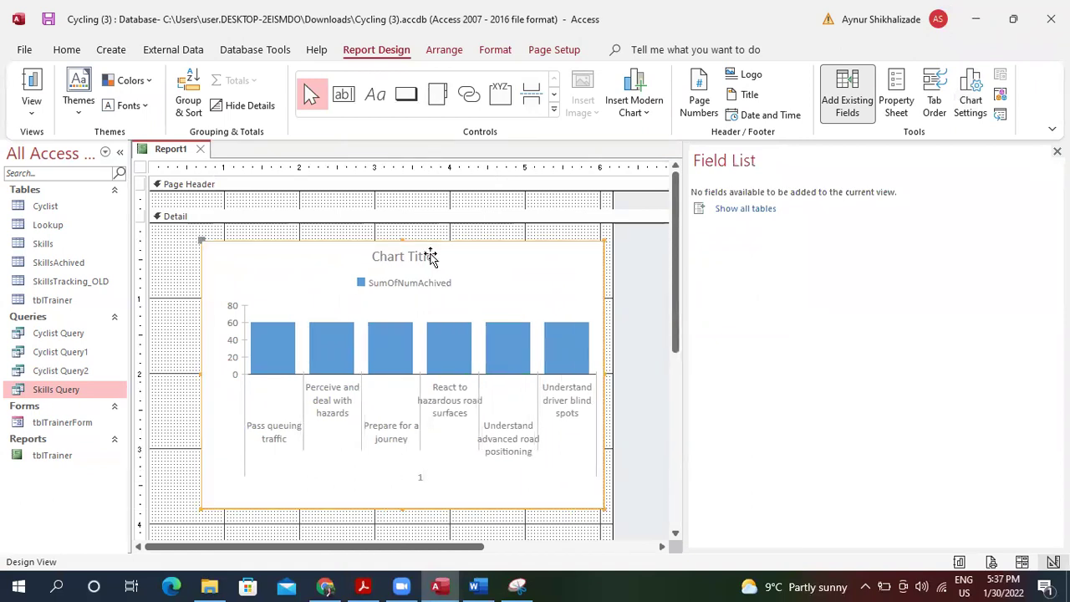
pyautogui.click(495, 49)
pyautogui.moveTo(528, 255); pyautogui.dragTo(527, 256)
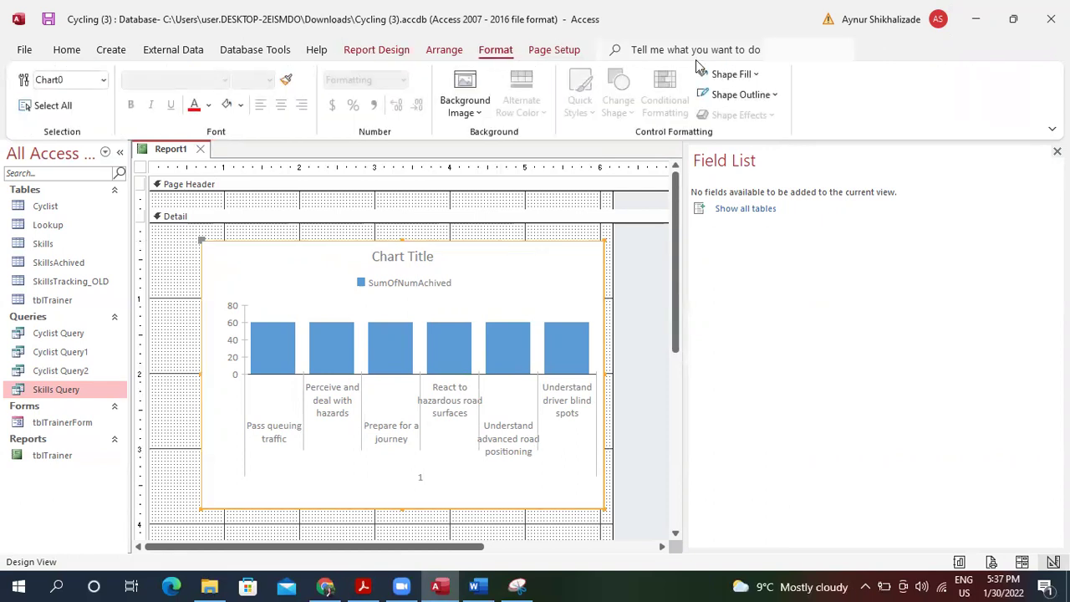
# In the chart's All properties, replace Chart Title with 'Skills achved in Advanced level'.
pyautogui.rightClick(515, 268)
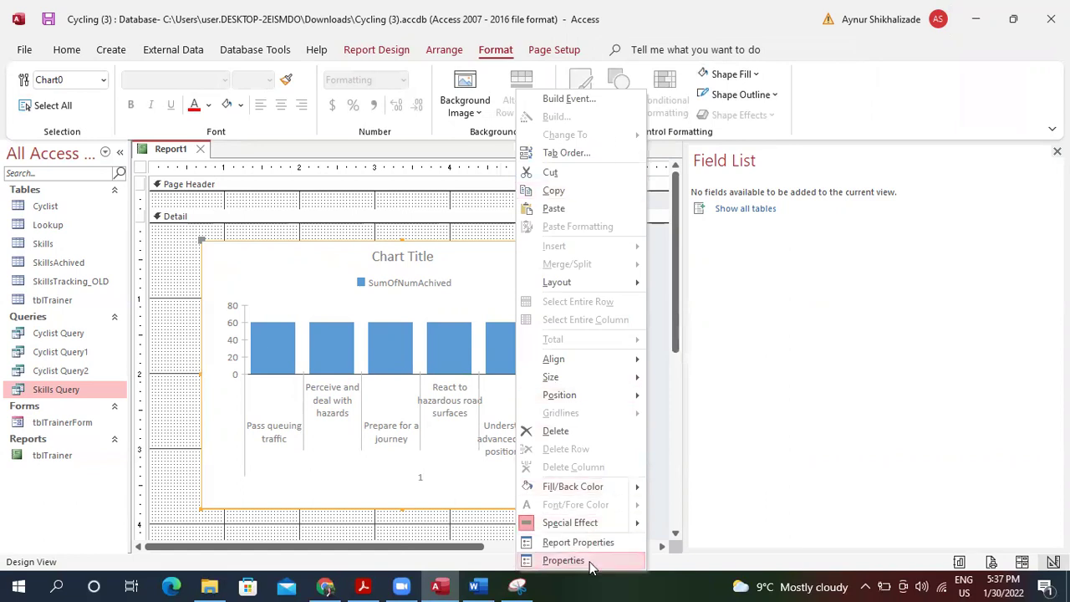
pyautogui.press('F4')
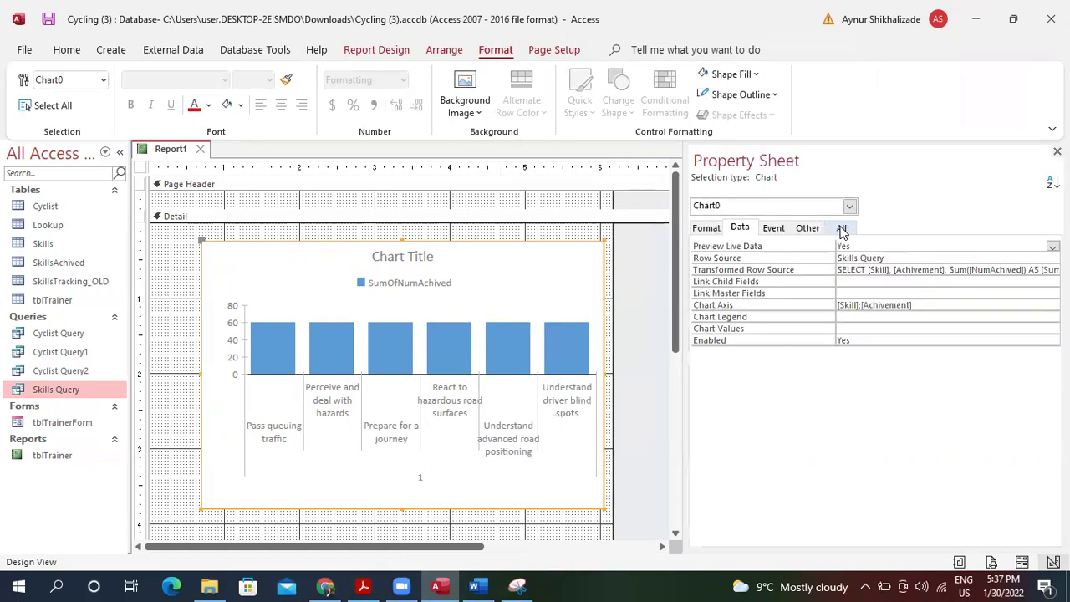
pyautogui.click(841, 227)
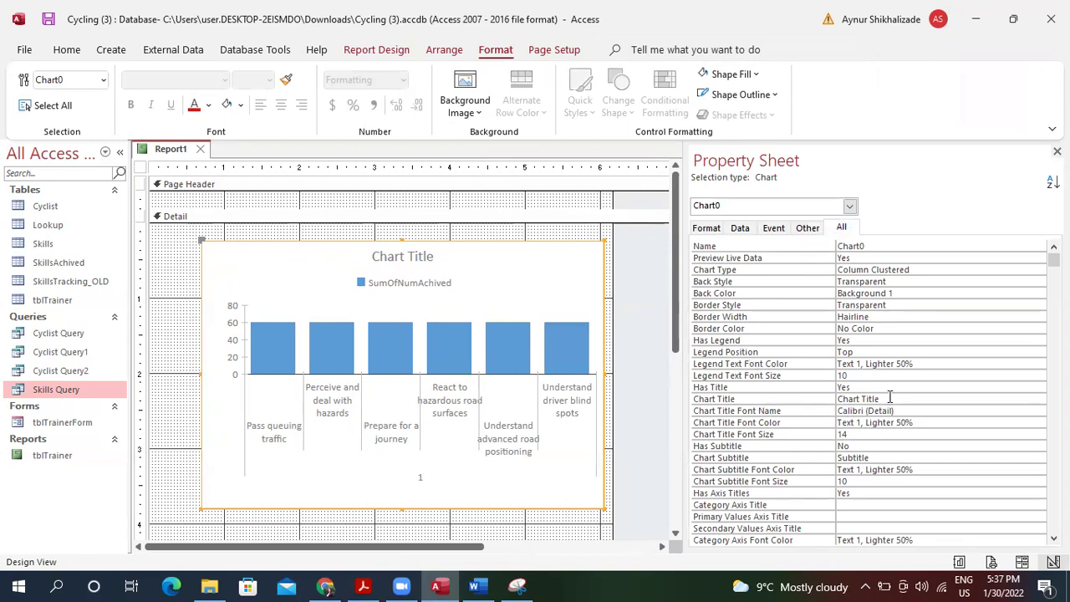
pyautogui.click(833, 399)
pyautogui.press('Delete')
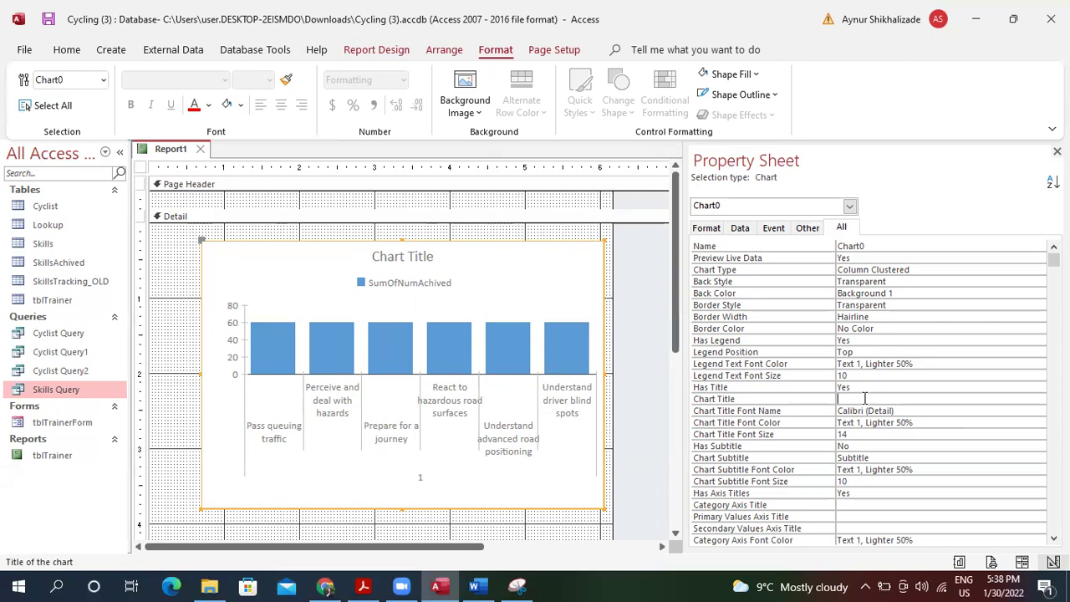
pyautogui.write('Advan')
pyautogui.press('BackSpace')
pyautogui.press('BackSpace')
pyautogui.press('BackSpace')
pyautogui.press('BackSpace')
pyautogui.press('BackSpace')
pyautogui.write('Ski')
pyautogui.write('lls ')
pyautogui.write('achived in')
pyautogui.write(' Advnace')
pyautogui.write('d')
pyautogui.press('BackSpace')
pyautogui.press('BackSpace')
pyautogui.press('BackSpace')
pyautogui.press('BackSpace')
pyautogui.press('BackSpace')
pyautogui.press('BackSpace')
pyautogui.press('BackSpace')
pyautogui.write('vanced level')
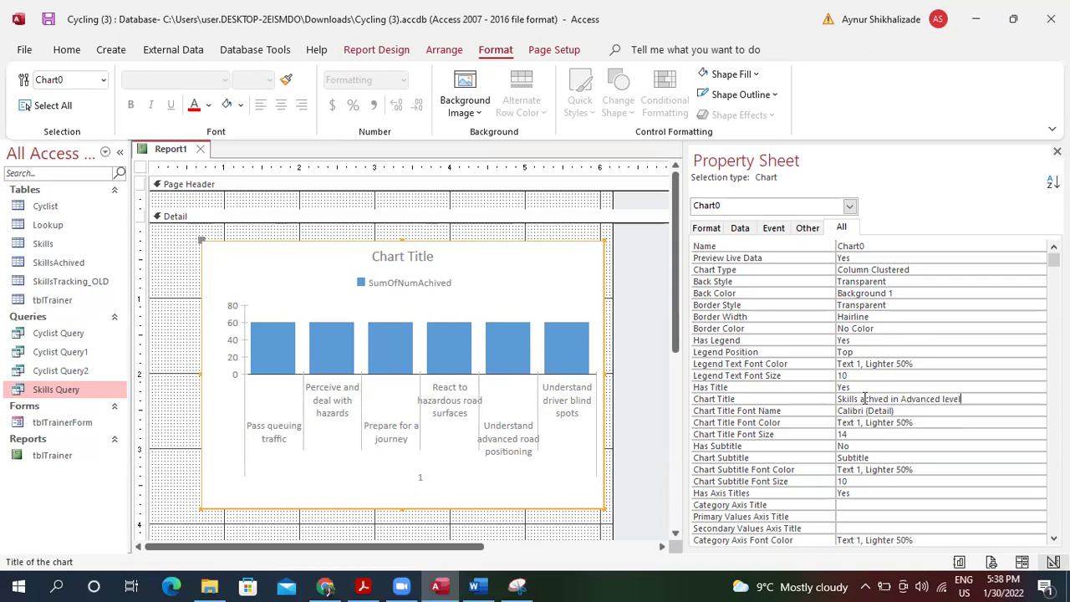
pyautogui.press('Return')
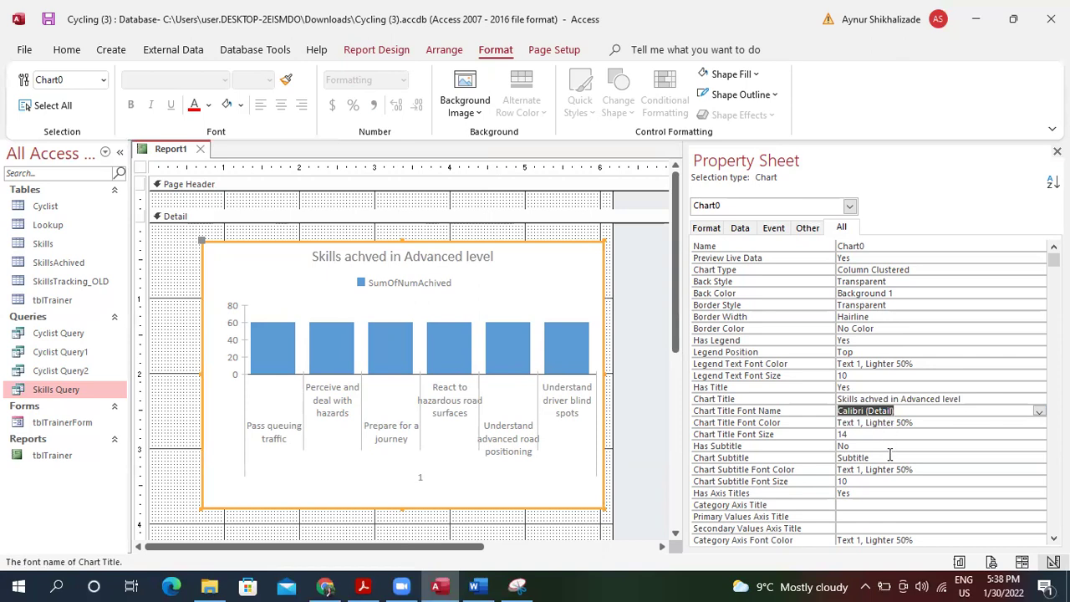
# Set the Primary Values Axis Title to 'Skills'.
pyautogui.click(871, 517)
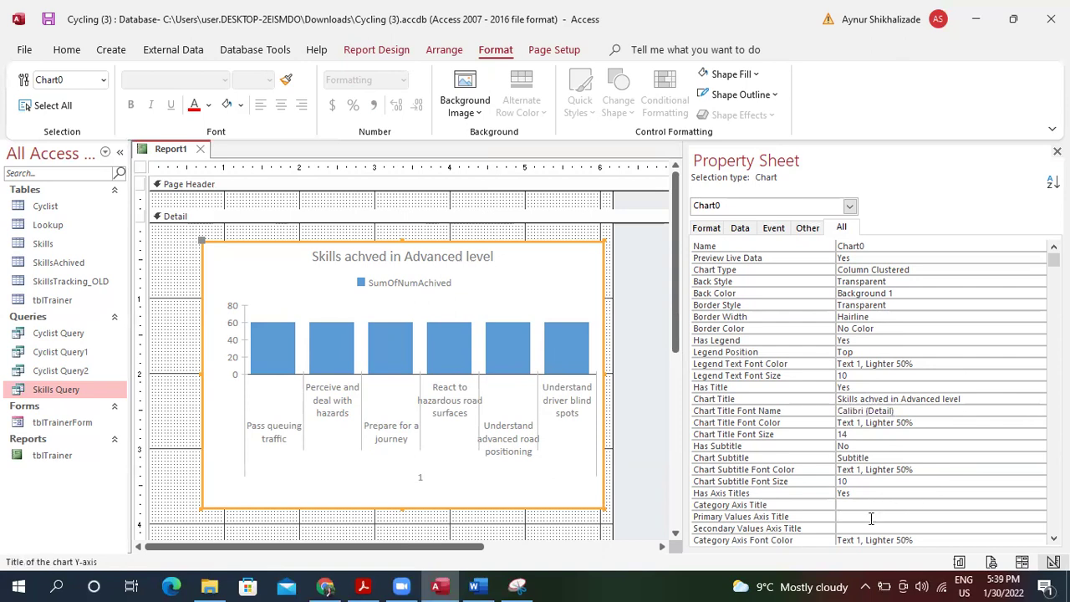
pyautogui.write('Skills')
pyautogui.press('Return')
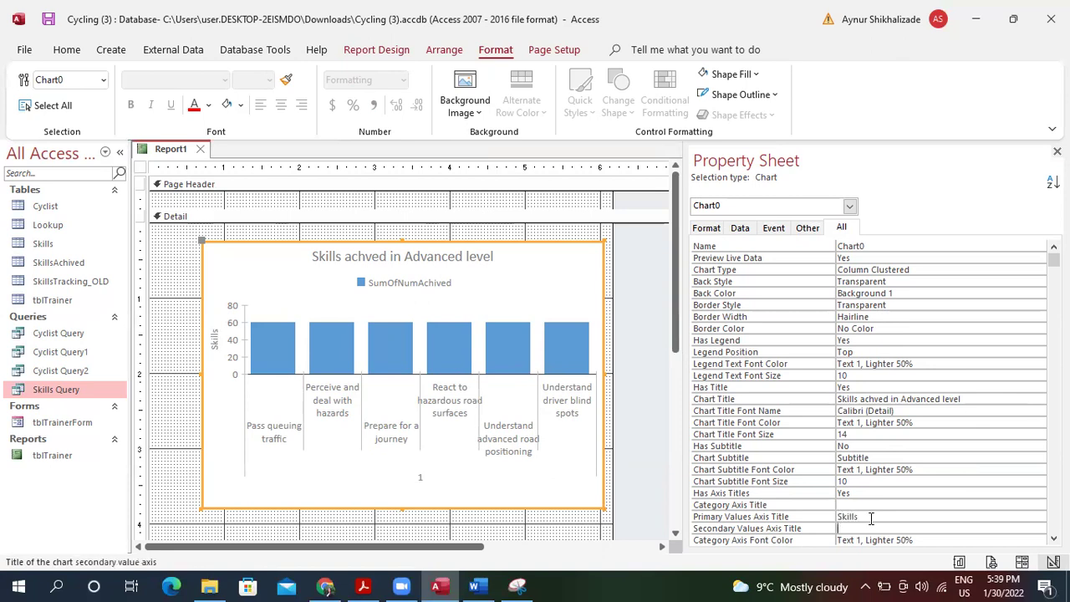
# Change the Primary Values Axis Title from 'Skills' to 'Achieved'.
pyautogui.click(871, 518)
pyautogui.press('BackSpace')
pyautogui.press('BackSpace')
pyautogui.press('BackSpace')
pyautogui.press('BackSpace')
pyautogui.press('BackSpace')
pyautogui.press('BackSpace')
pyautogui.write('Per')
pyautogui.press('BackSpace')
pyautogui.press('BackSpace')
pyautogui.press('BackSpace')
pyautogui.write('Achin')
pyautogui.press('BackSpace')
pyautogui.write('v')
pyautogui.press('BackSpace')
pyautogui.write('eved')
pyautogui.click(885, 529)
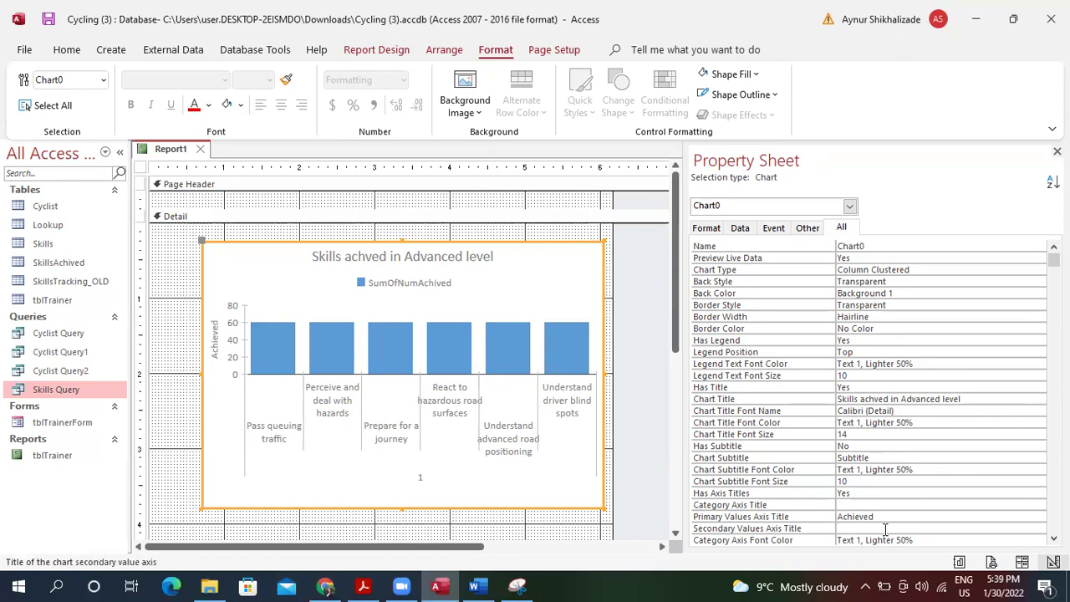
pyautogui.press('Down')
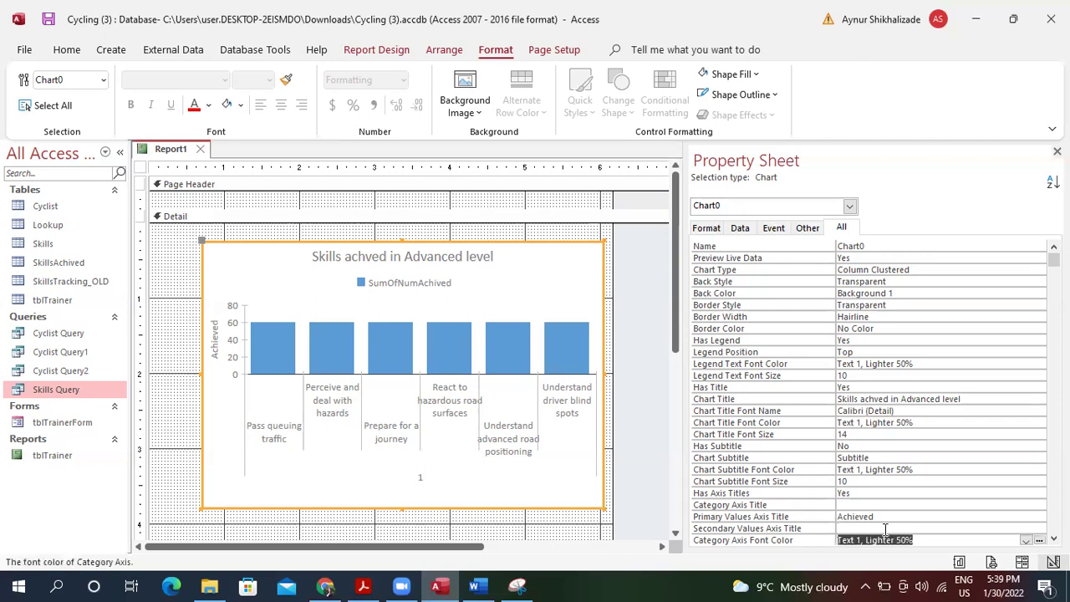
pyautogui.press('Down')
pyautogui.press('Down')
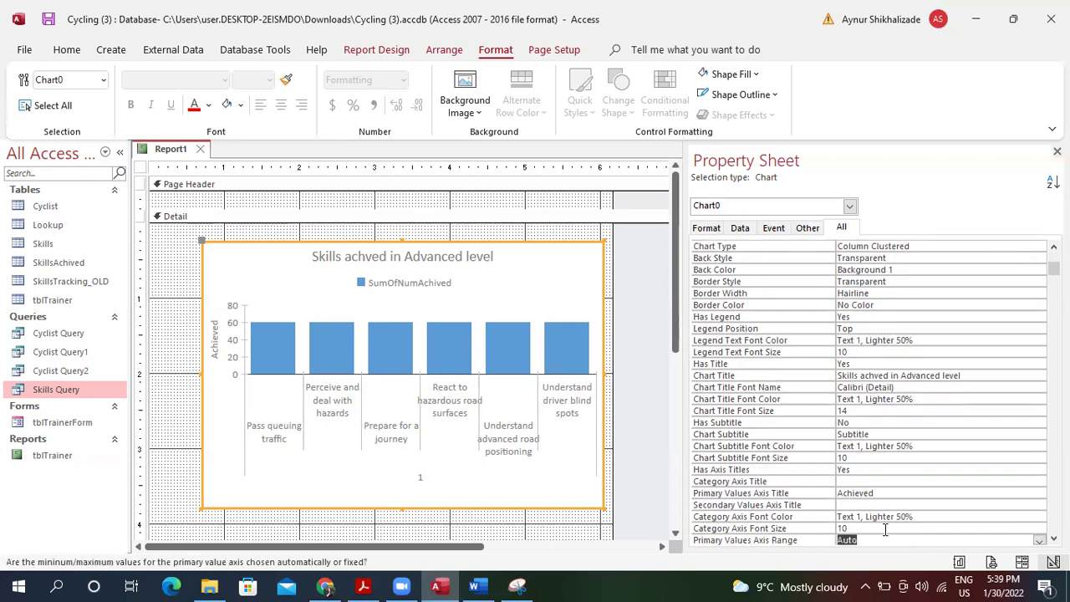
pyautogui.press('Delete')
pyautogui.write('Skills Achived')
pyautogui.press('Return')
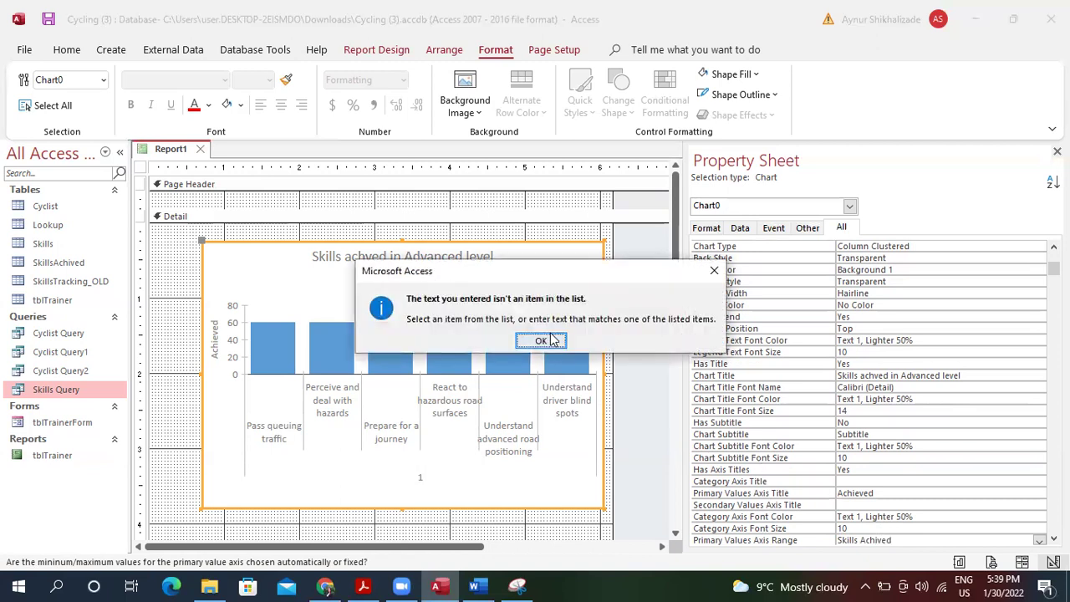
pyautogui.click(542, 341)
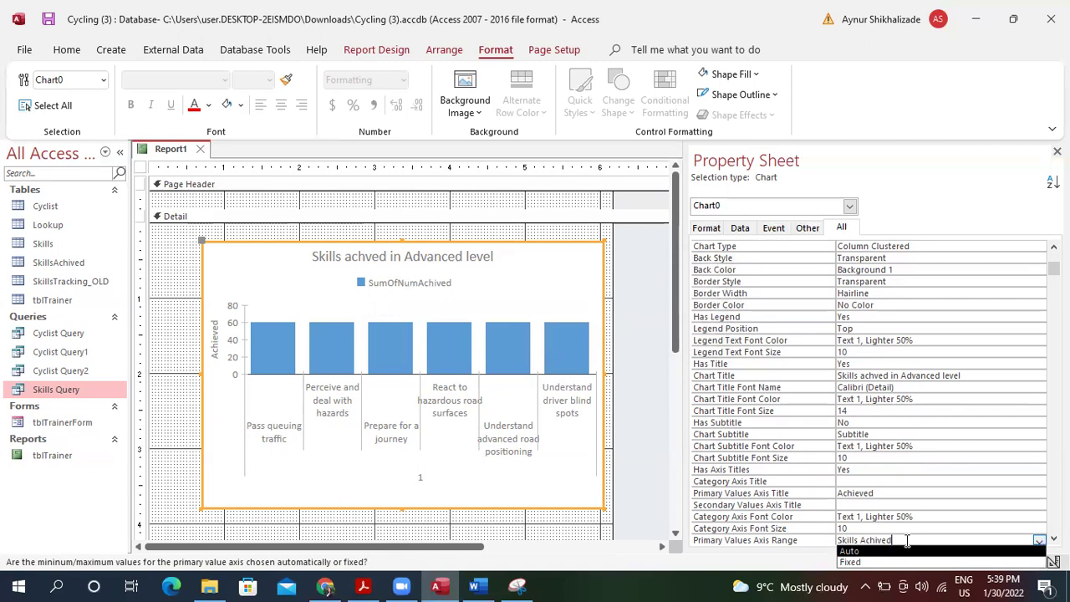
pyautogui.press('BackSpace')
pyautogui.press('BackSpace')
pyautogui.press('BackSpace')
pyautogui.press('BackSpace')
pyautogui.press('BackSpace')
pyautogui.press('BackSpace')
pyautogui.press('BackSpace')
pyautogui.press('BackSpace')
pyautogui.press('Return')
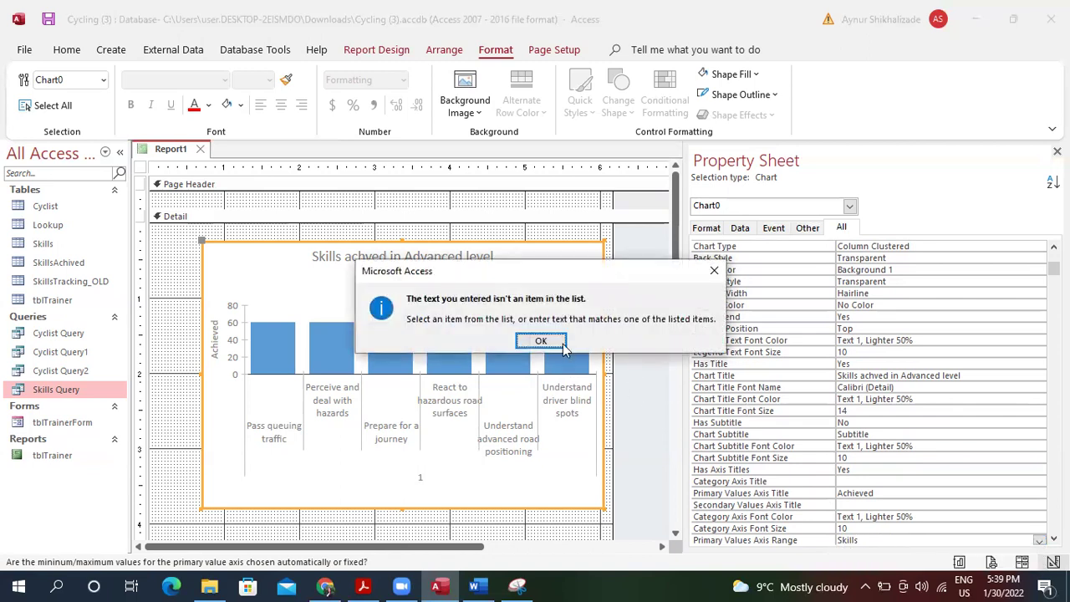
pyautogui.click(541, 340)
pyautogui.press('BackSpace')
pyautogui.press('BackSpace')
pyautogui.press('BackSpace')
pyautogui.press('BackSpace')
pyautogui.press('BackSpace')
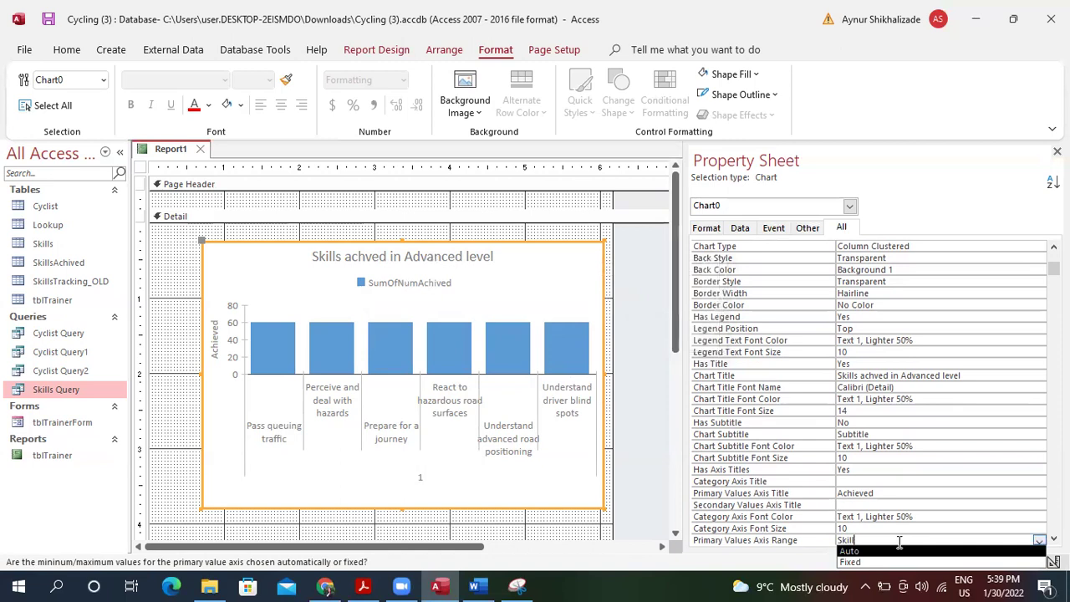
pyautogui.press('BackSpace')
pyautogui.click(870, 500)
pyautogui.click(545, 338)
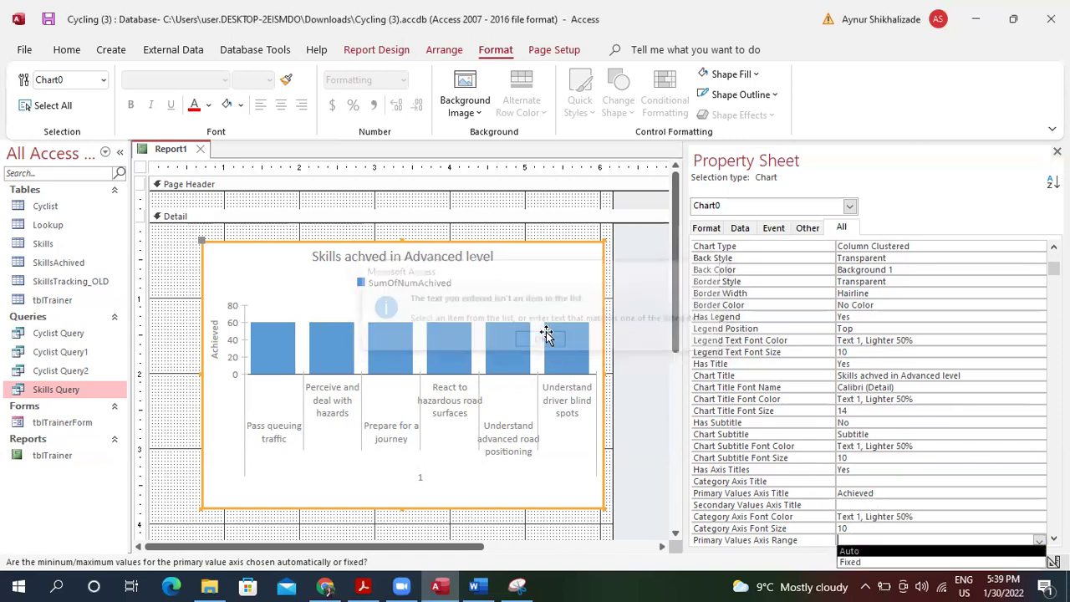
pyautogui.click(948, 547)
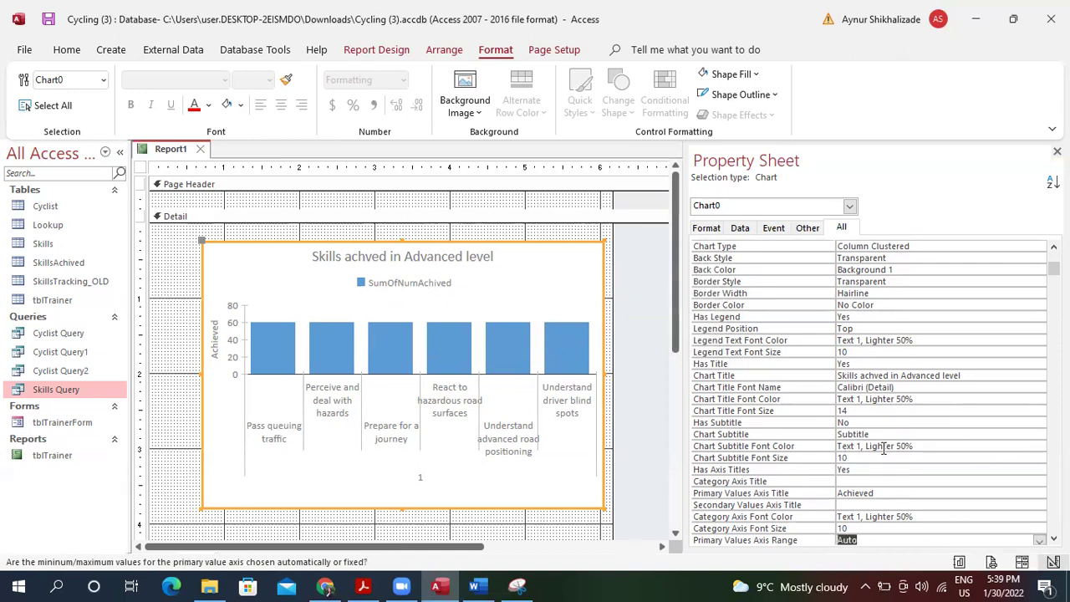
# Set the Category Axis Title to 'Skills Achieved'.
pyautogui.press('Tab')
pyautogui.press('Tab')
pyautogui.press('Tab')
pyautogui.press('Tab')
pyautogui.press('Tab')
pyautogui.press('Tab')
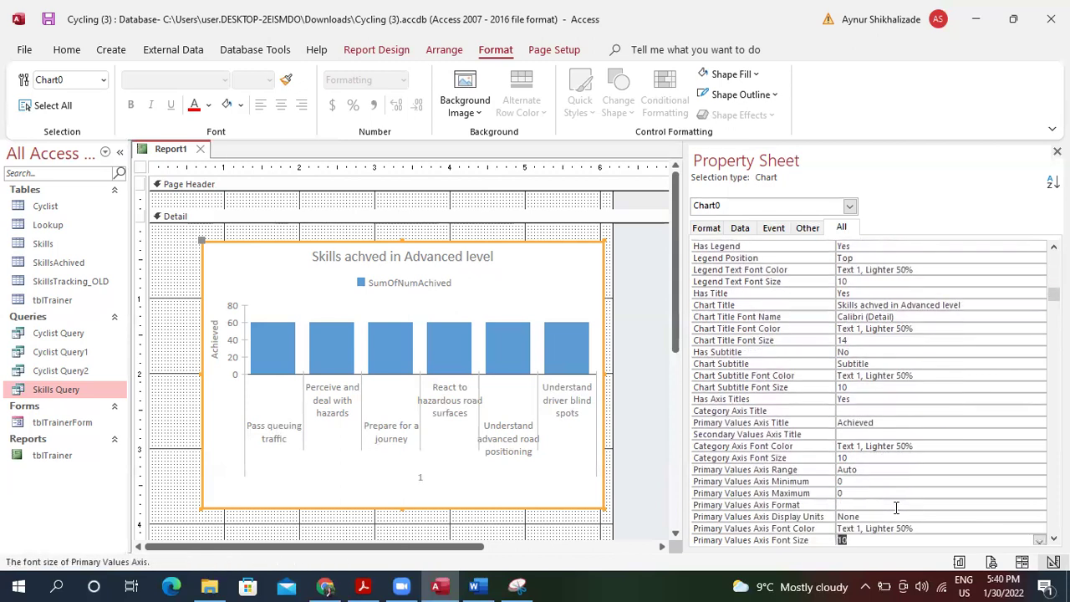
pyautogui.press('Tab')
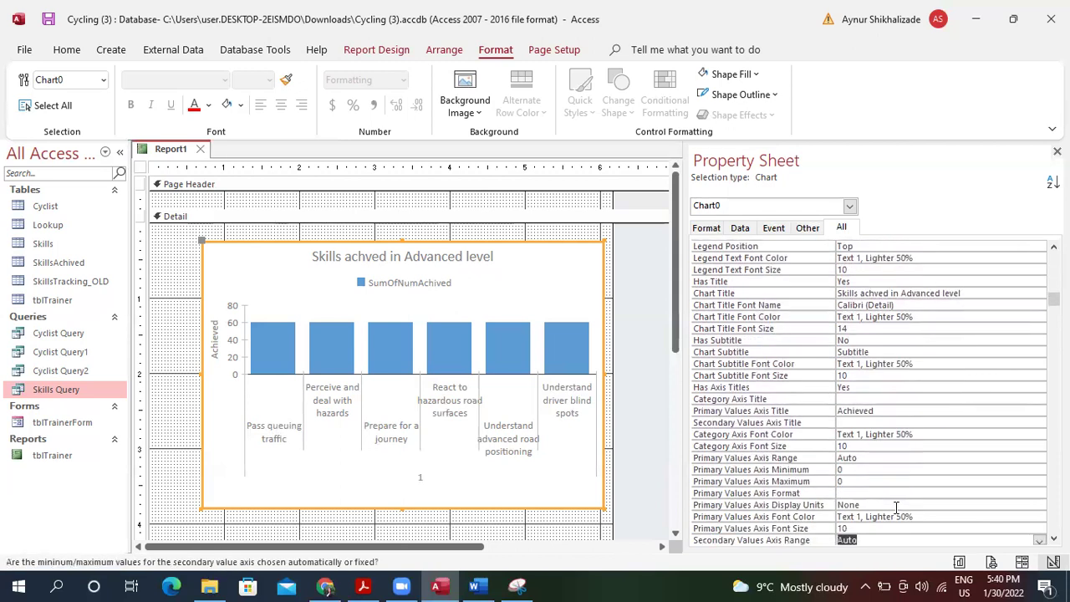
pyautogui.hotkey('shift', 'Tab')
pyautogui.hotkey('shift', 'Tab')
pyautogui.hotkey('shift', 'Tab')
pyautogui.hotkey('shift', 'Tab')
pyautogui.hotkey('shift', 'Tab')
pyautogui.hotkey('shift', 'Tab')
pyautogui.hotkey('shift', 'Tab')
pyautogui.hotkey('shift', 'Tab')
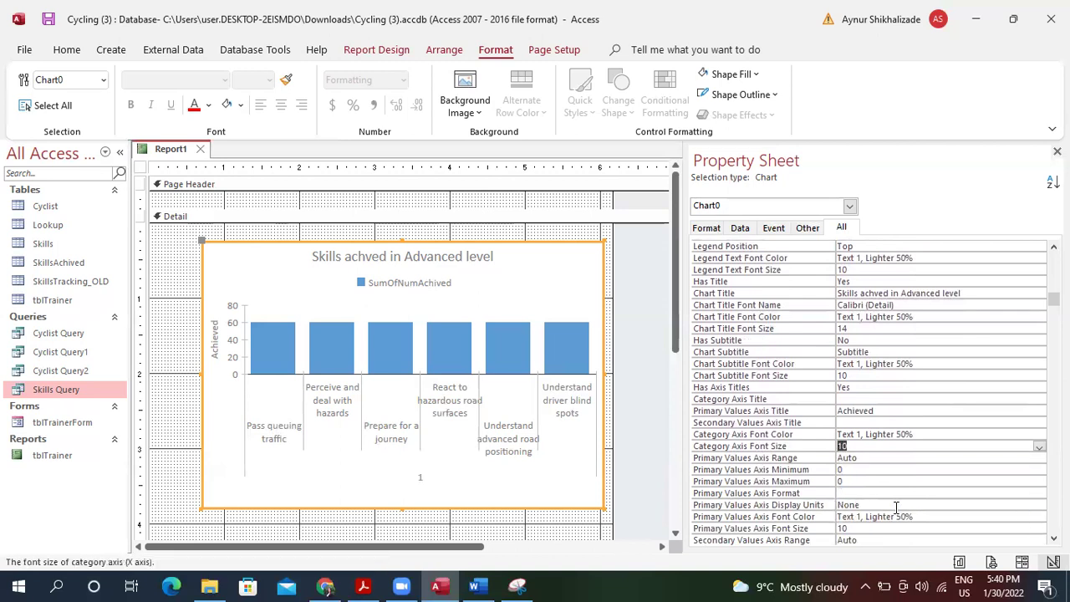
pyautogui.hotkey('shift', 'Tab')
pyautogui.hotkey('shift', 'Tab')
pyautogui.hotkey('shift', 'Tab')
pyautogui.hotkey('shift', 'Tab')
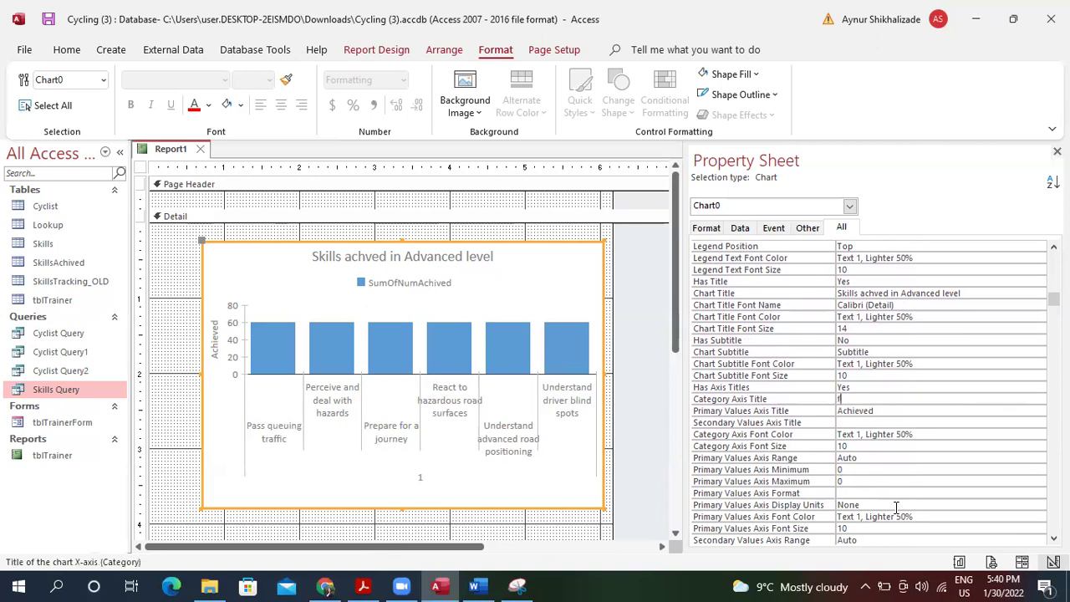
pyautogui.press('Tab')
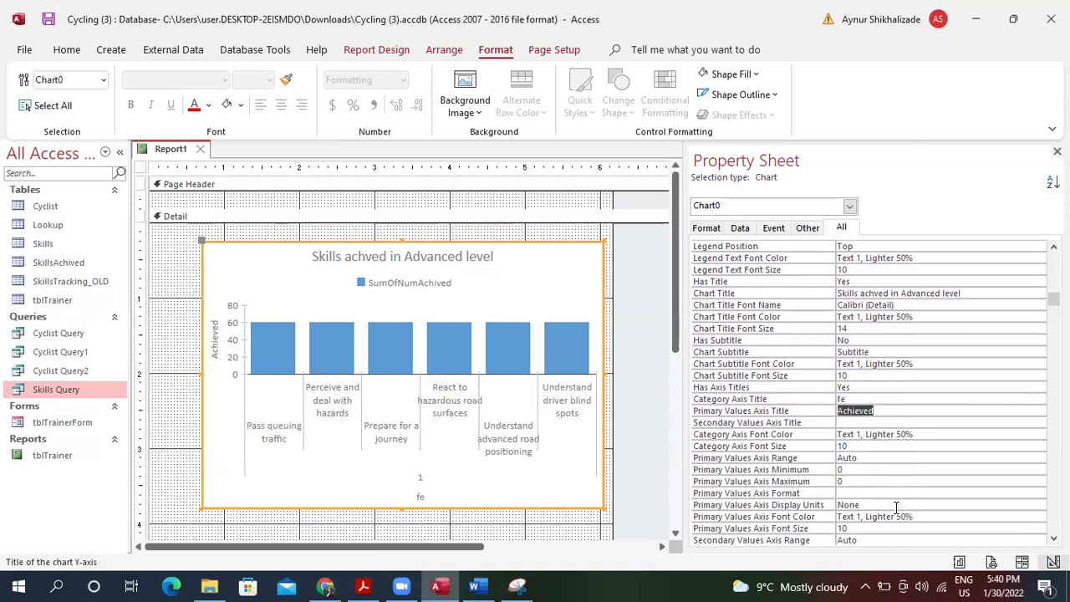
pyautogui.click(877, 400)
pyautogui.press('BackSpace')
pyautogui.press('BackSpace')
pyautogui.write('Skills')
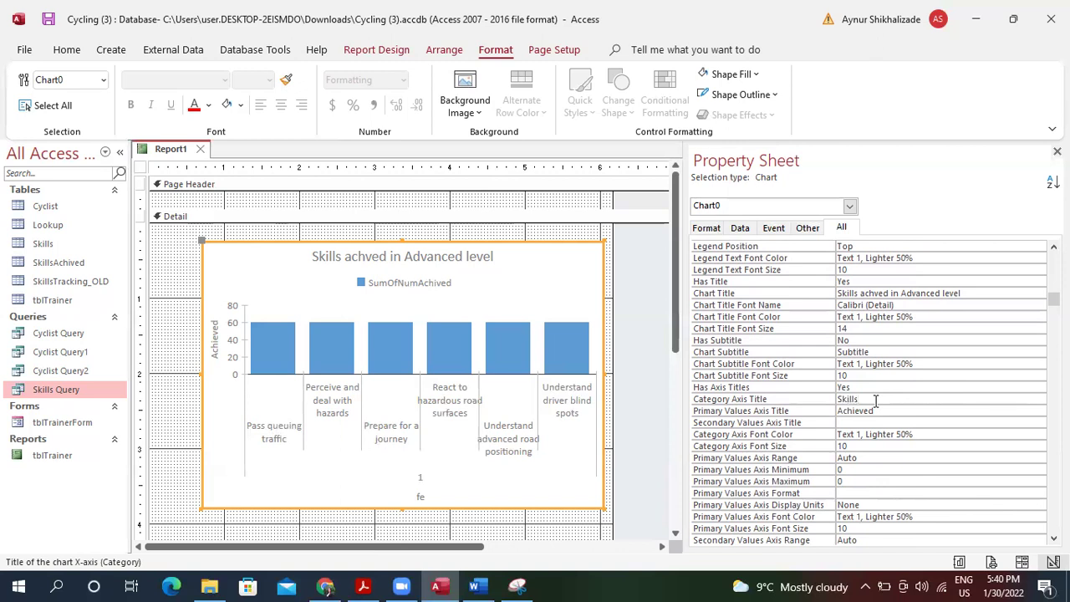
pyautogui.write(' Achieved')
pyautogui.click(877, 397)
pyautogui.write('e')
pyautogui.click(928, 388)
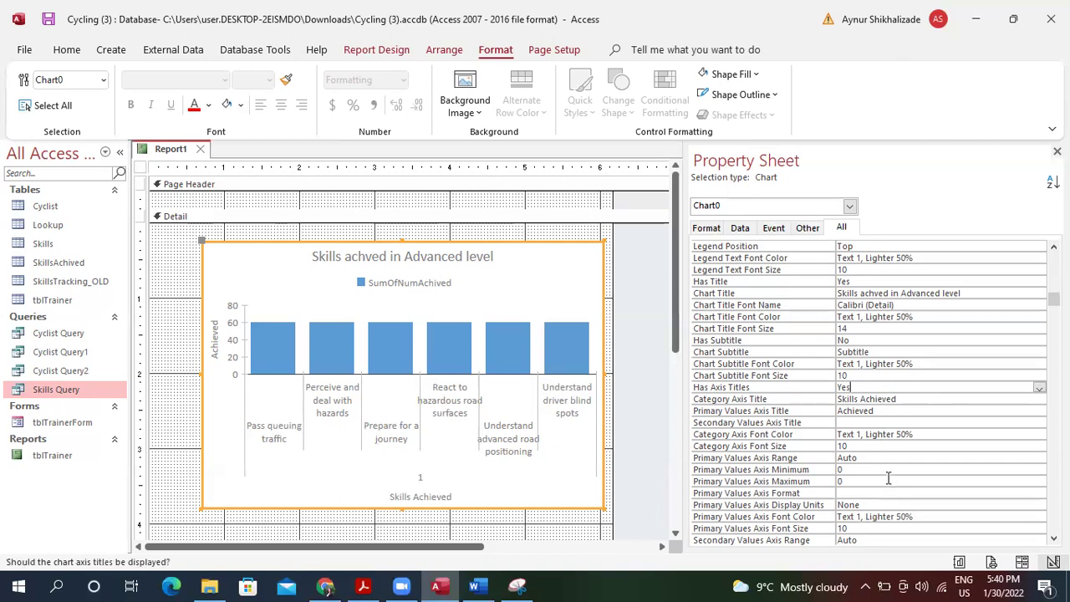
# Extend the value-axis title from 'Achieved' to 'Achievement'.
pyautogui.click(873, 411)
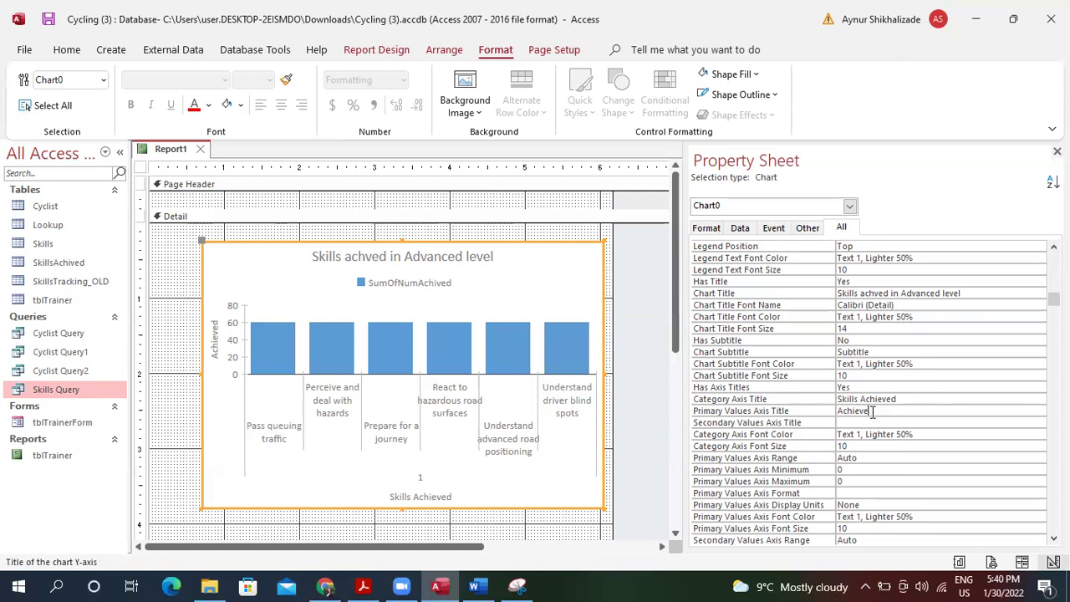
pyautogui.write('ement')
pyautogui.click(962, 433)
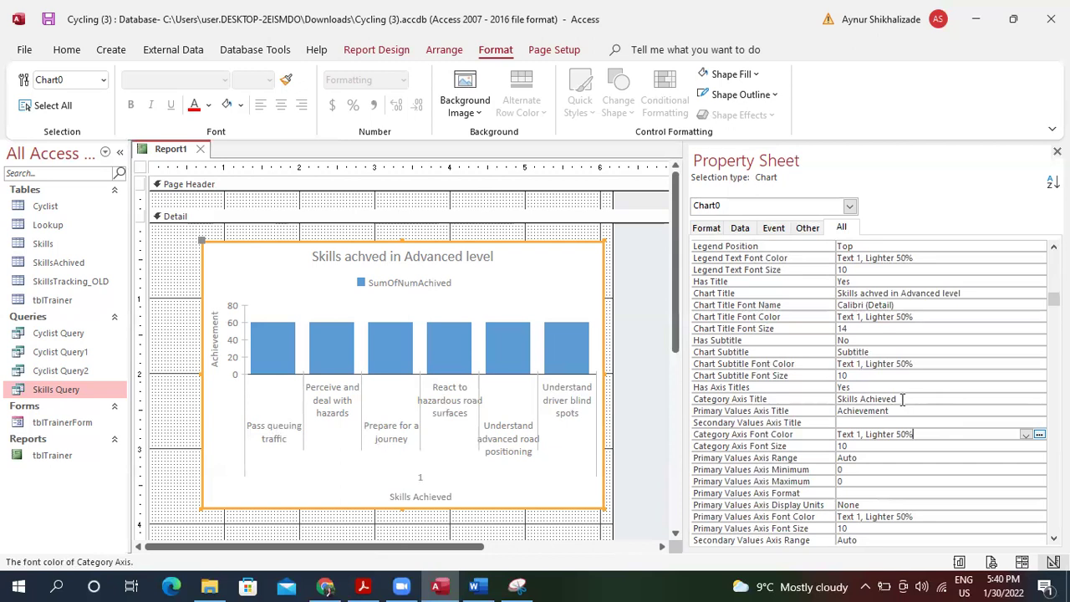
pyautogui.press('Up')
pyautogui.press('Up')
pyautogui.press('Up')
pyautogui.press('Up')
pyautogui.press('Up')
pyautogui.press('Up')
pyautogui.press('Up')
pyautogui.press('Up')
pyautogui.press('Up')
pyautogui.press('Up')
pyautogui.press('Up')
pyautogui.press('Up')
pyautogui.press('Up')
pyautogui.press('Up')
pyautogui.press('Up')
pyautogui.press('Up')
pyautogui.press('Up')
pyautogui.press('Up')
pyautogui.press('Up')
pyautogui.press('Up')
pyautogui.press('Up')
pyautogui.press('Up')
pyautogui.press('Up')
pyautogui.press('Up')
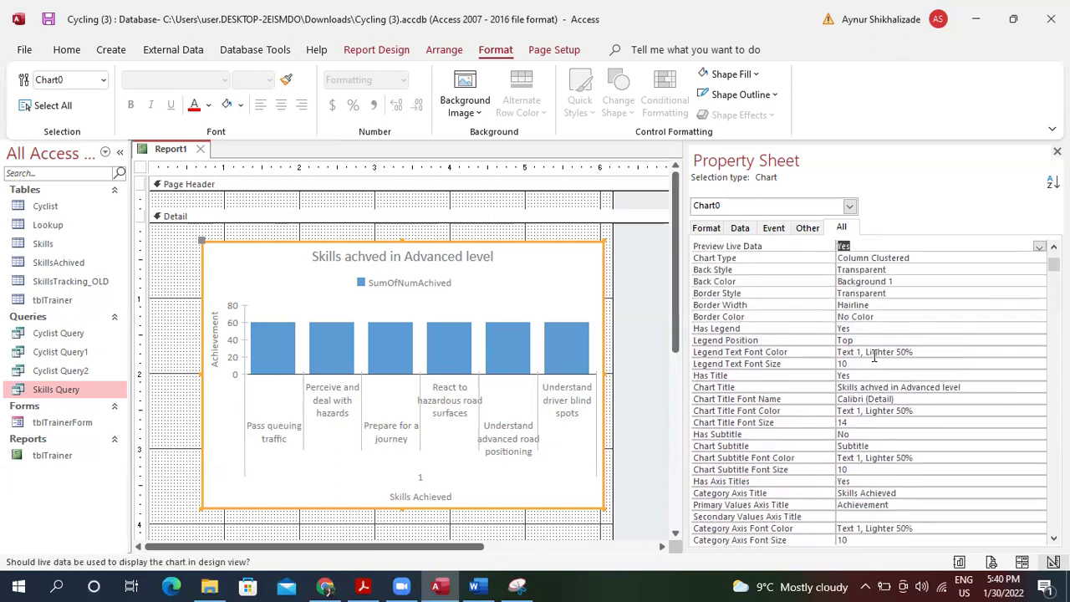
# Fix the Chart Title spelling and capitalisation to 'Skills Achieved in Advanced level'.
pyautogui.press('Up')
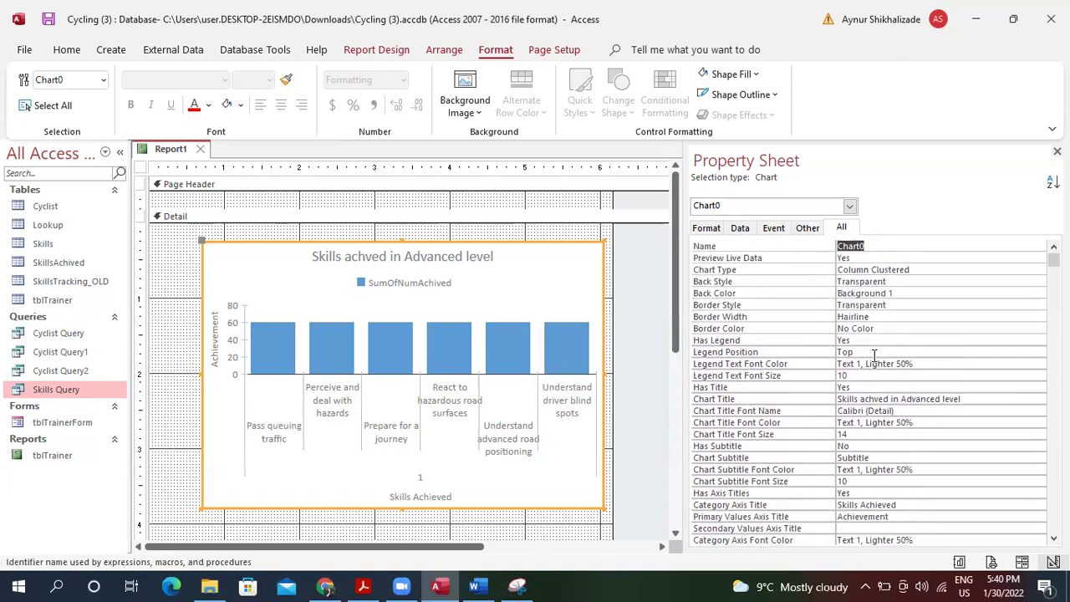
pyautogui.press('Down')
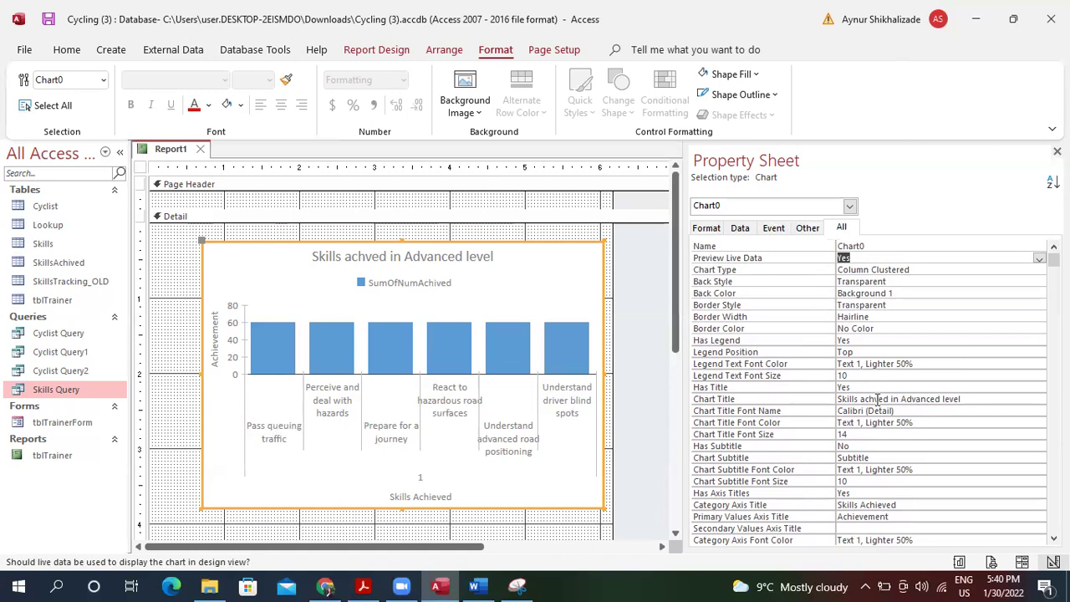
pyautogui.click(878, 399)
pyautogui.write('ei')
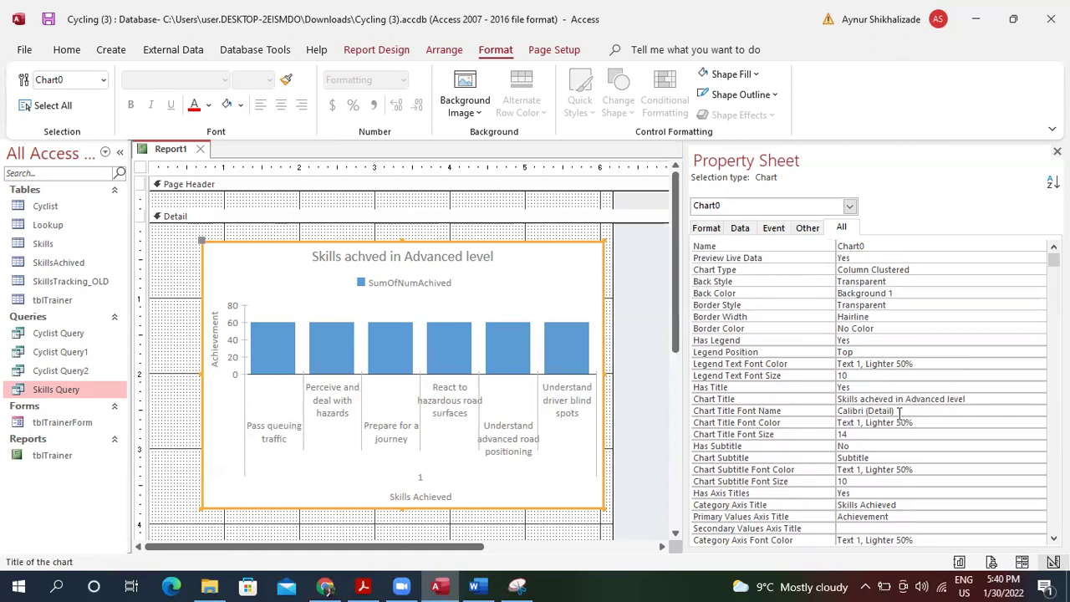
pyautogui.press('Left')
pyautogui.write('i')
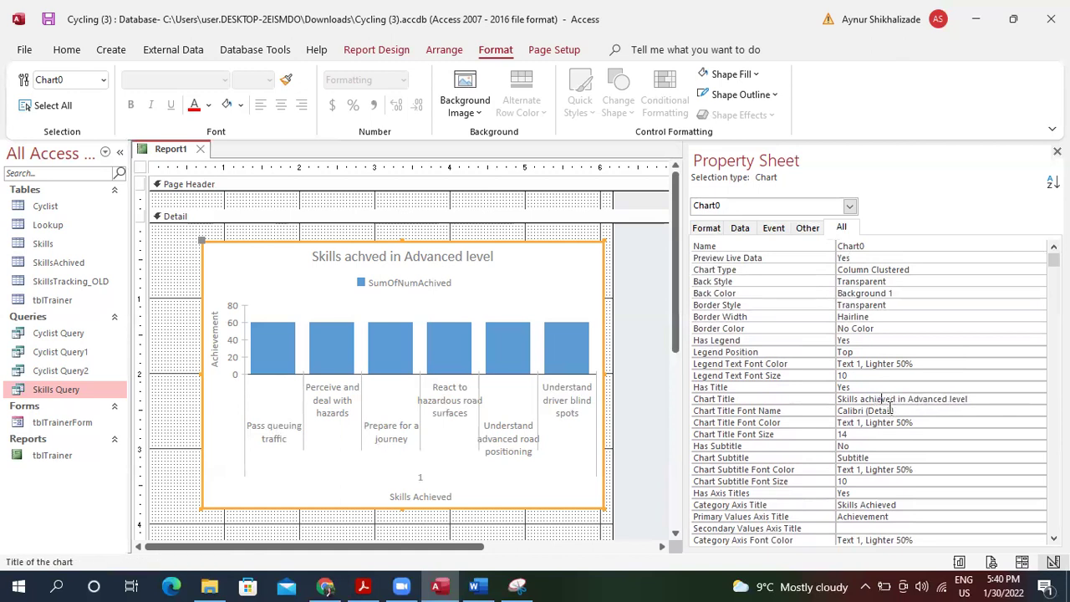
pyautogui.click(864, 399)
pyautogui.press('BackSpace')
pyautogui.write('A')
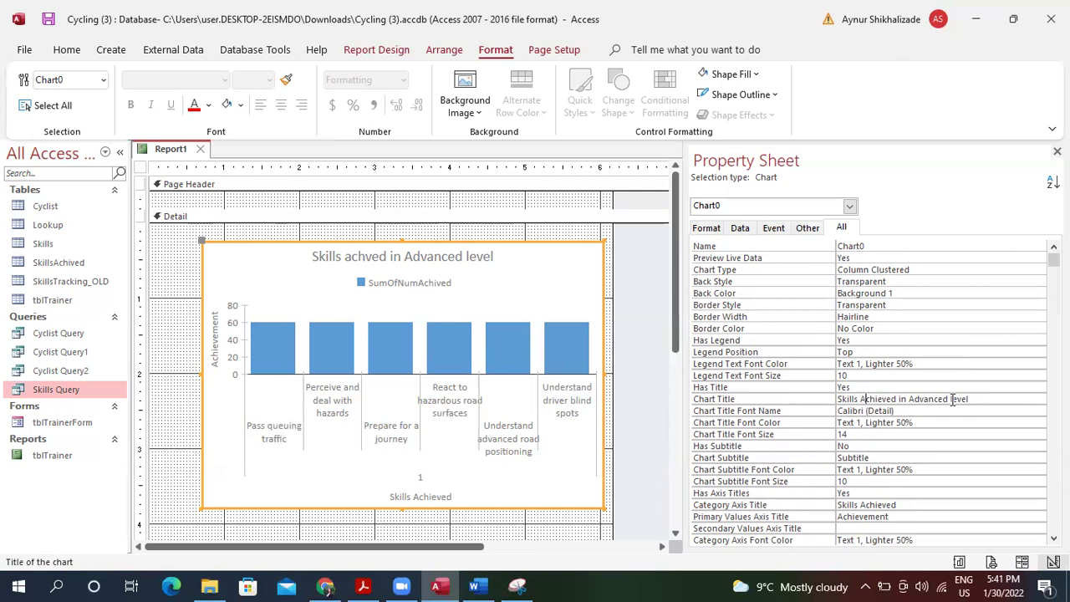
pyautogui.click(935, 434)
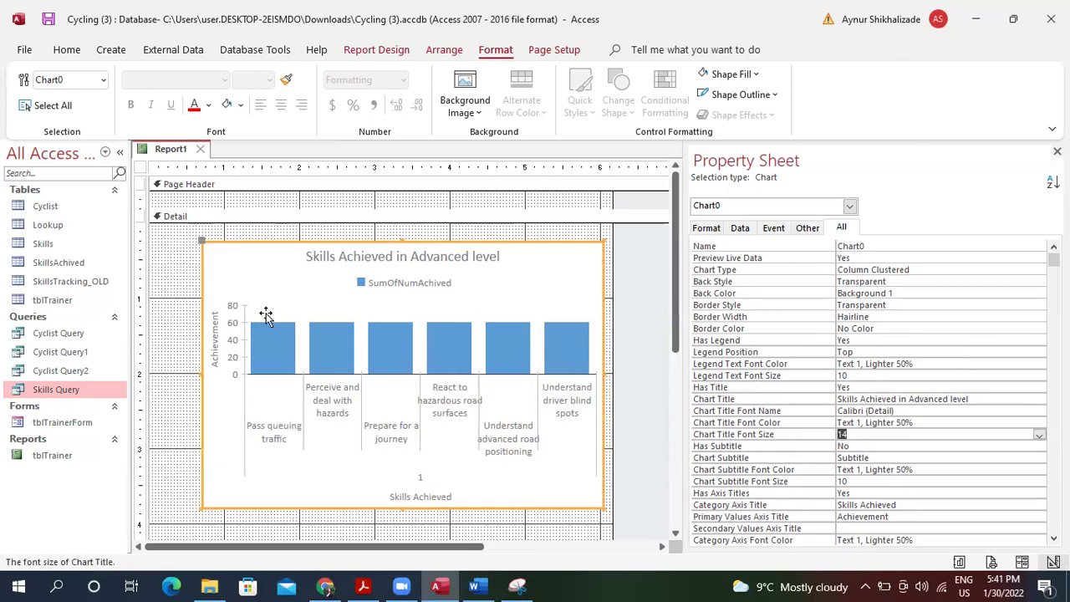
pyautogui.click(446, 289)
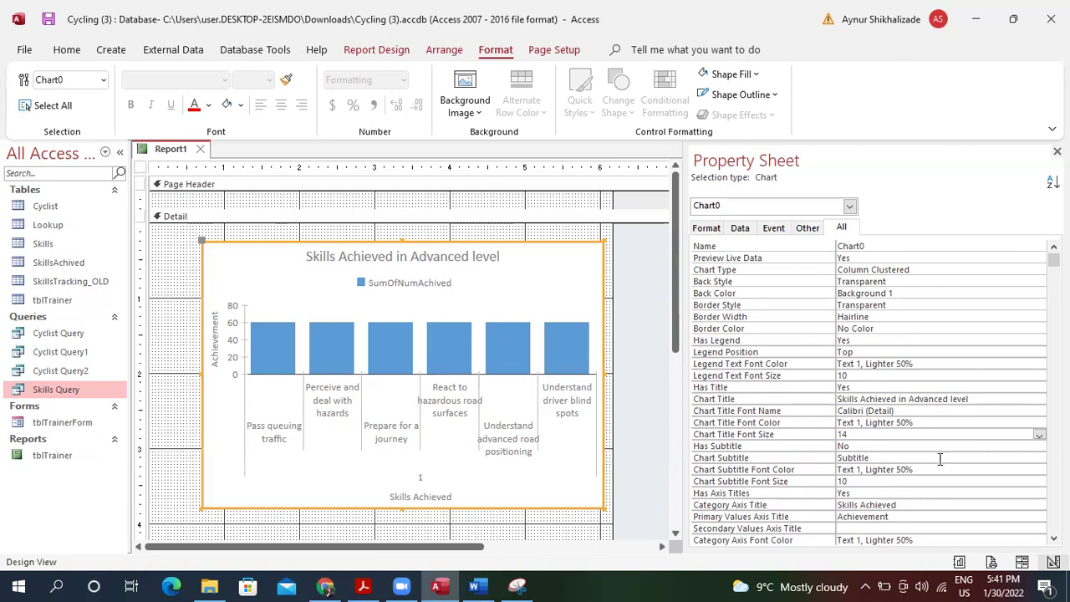
# Set the chart's Has Legend property to No to hide the SumOfNumAchived legend.
pyautogui.click(1055, 260)
pyautogui.moveTo(1055, 259); pyautogui.dragTo(1009, 294)
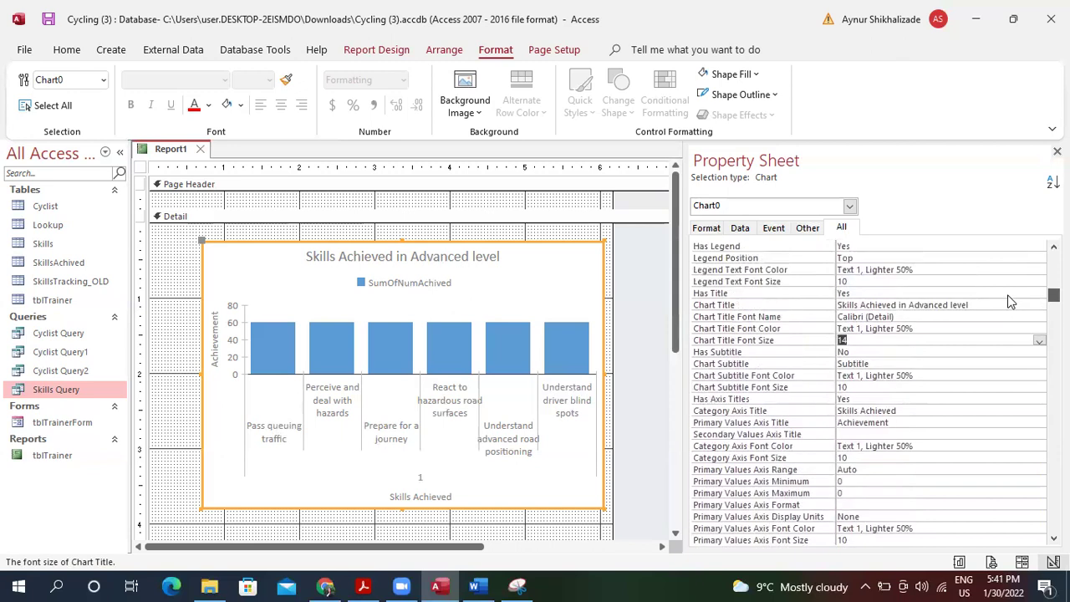
pyautogui.click(929, 258)
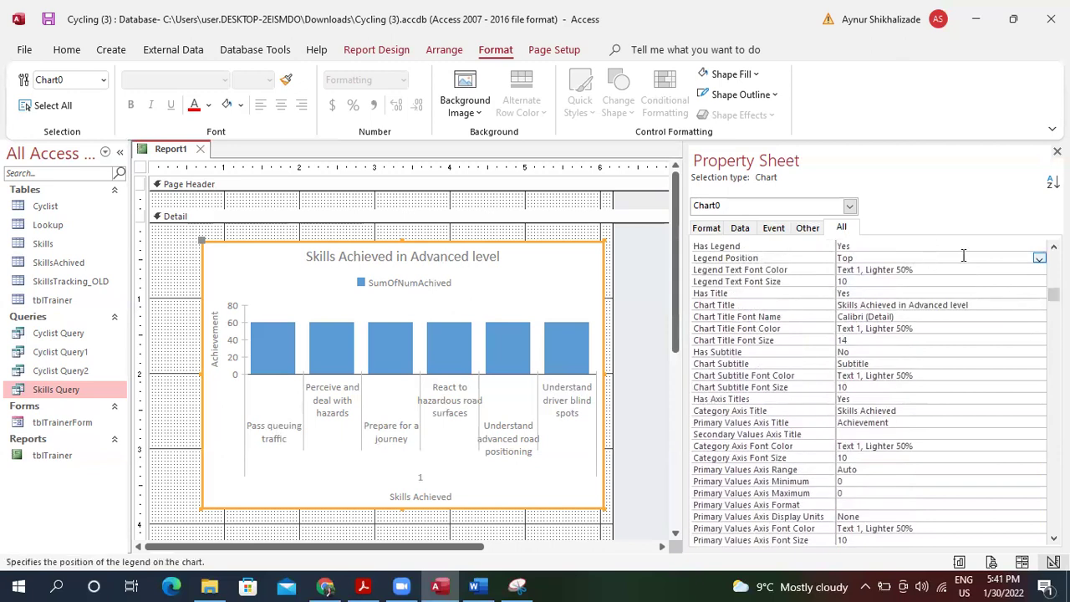
pyautogui.click(959, 246)
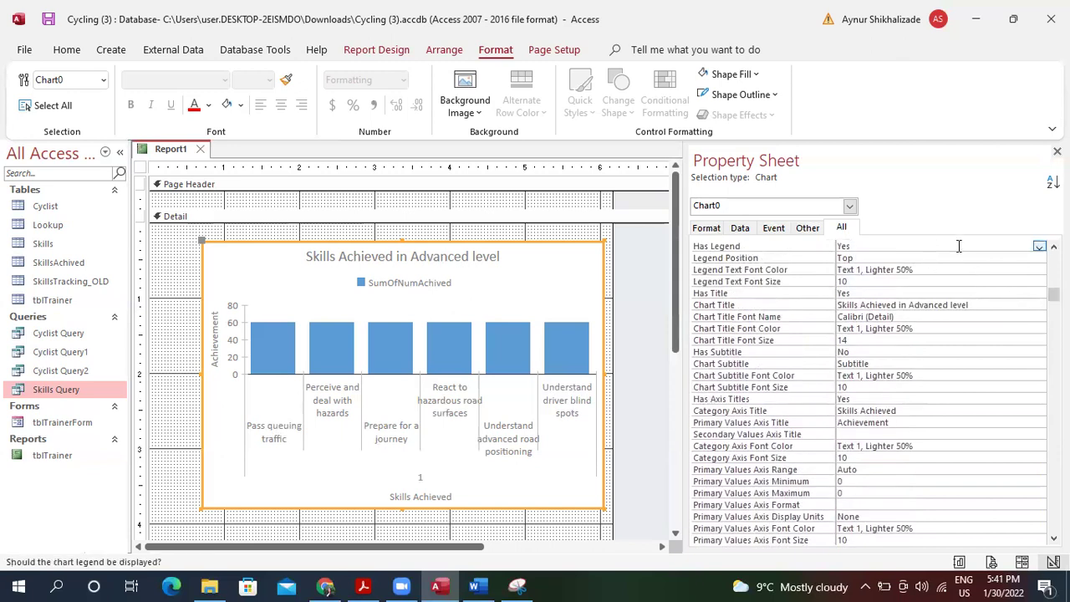
pyautogui.click(1039, 246)
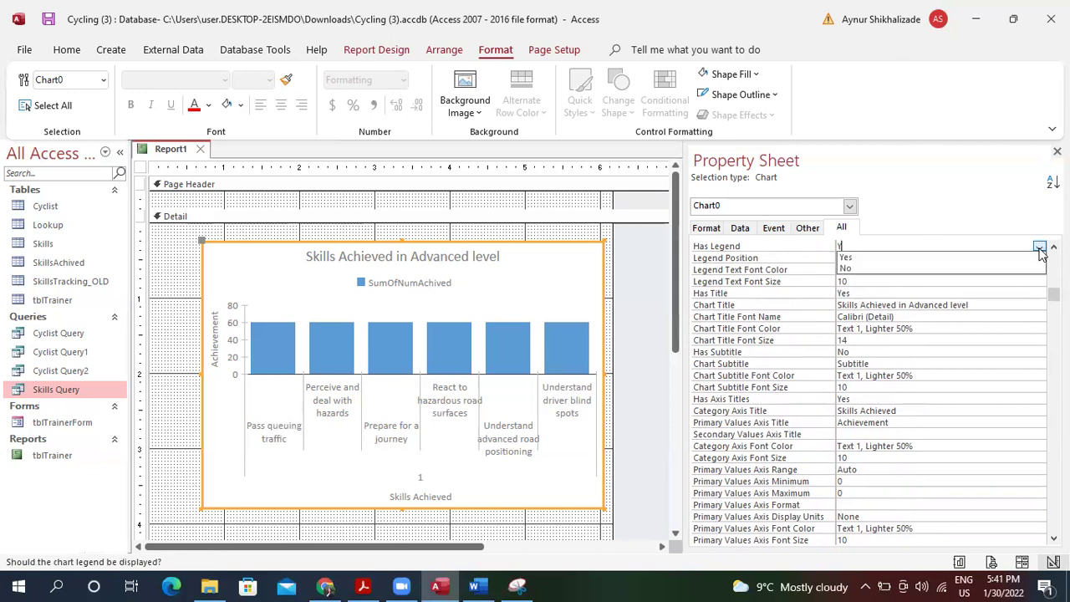
pyautogui.click(1019, 268)
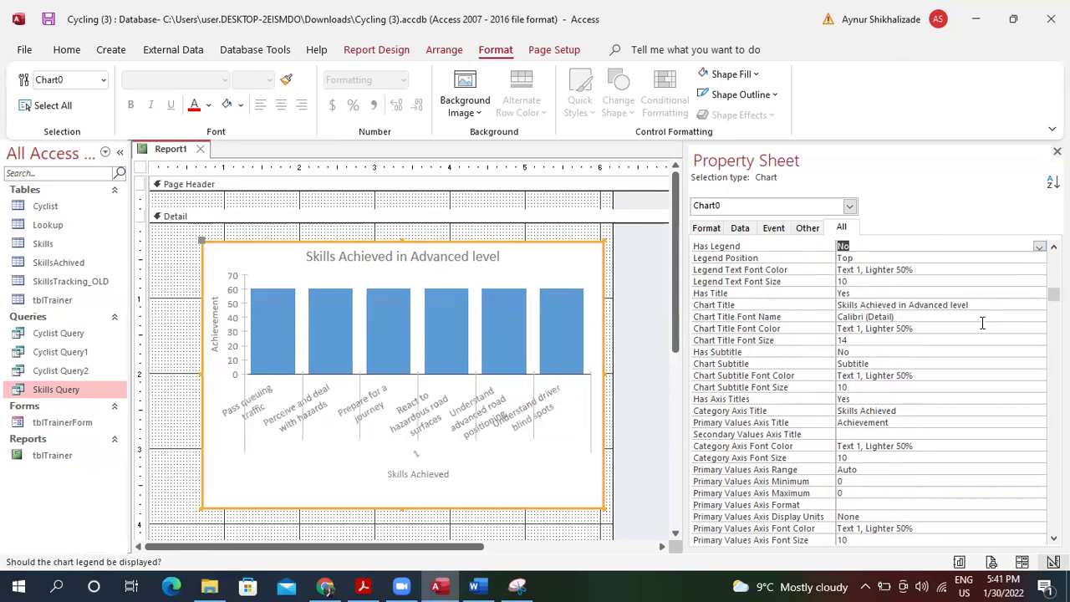
# Widen the chart to the right, nudge it slightly left, and close the Property Sheet.
pyautogui.click(516, 413)
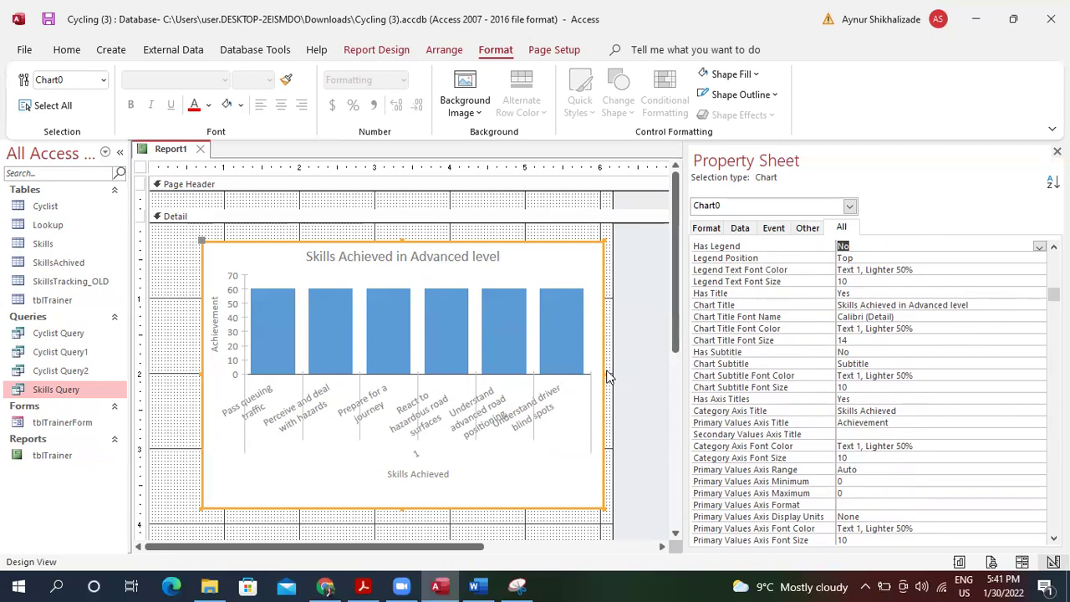
pyautogui.moveTo(603, 371); pyautogui.dragTo(632, 373)
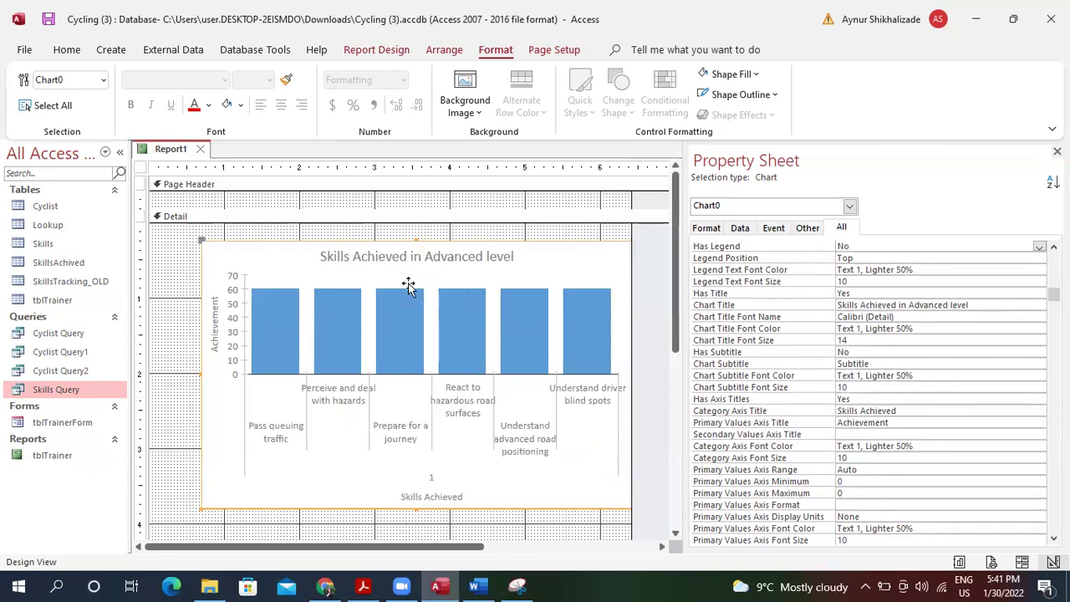
pyautogui.click(386, 251)
pyautogui.moveTo(386, 251); pyautogui.dragTo(354, 247)
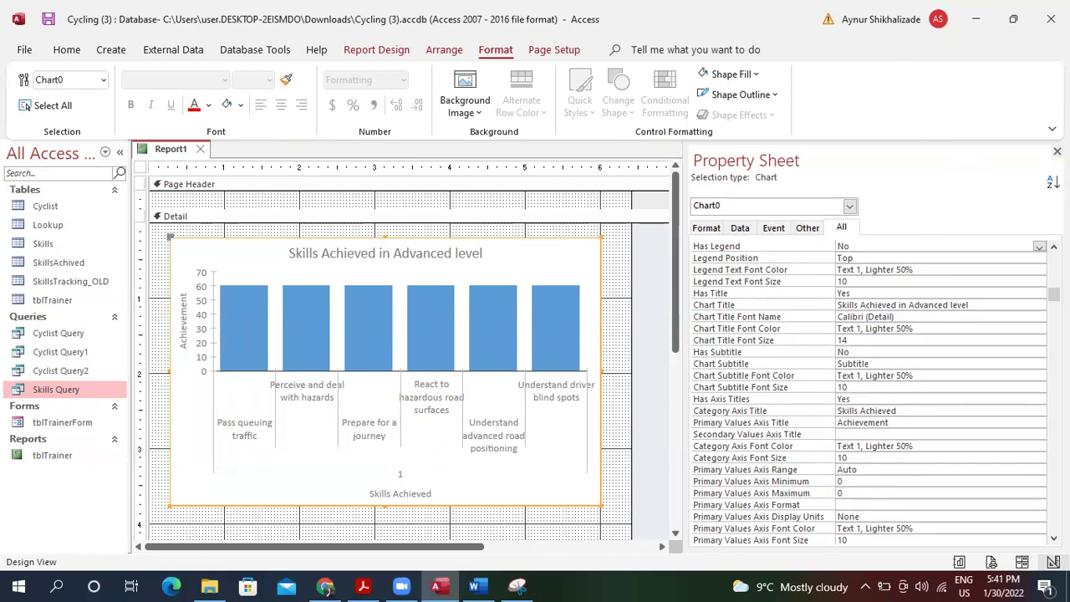
pyautogui.click(1057, 152)
# Save Report1 as 'Skilles achieved in advanced level' with Ctrl+S and close the report.
pyautogui.hotkey('ctrl', 's')
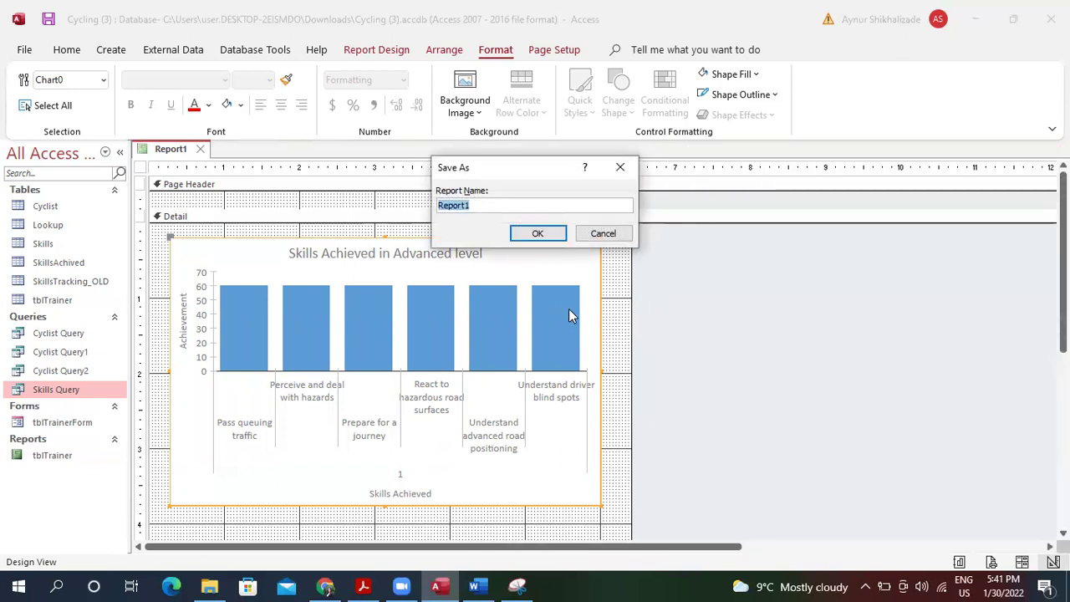
pyautogui.press('BackSpace')
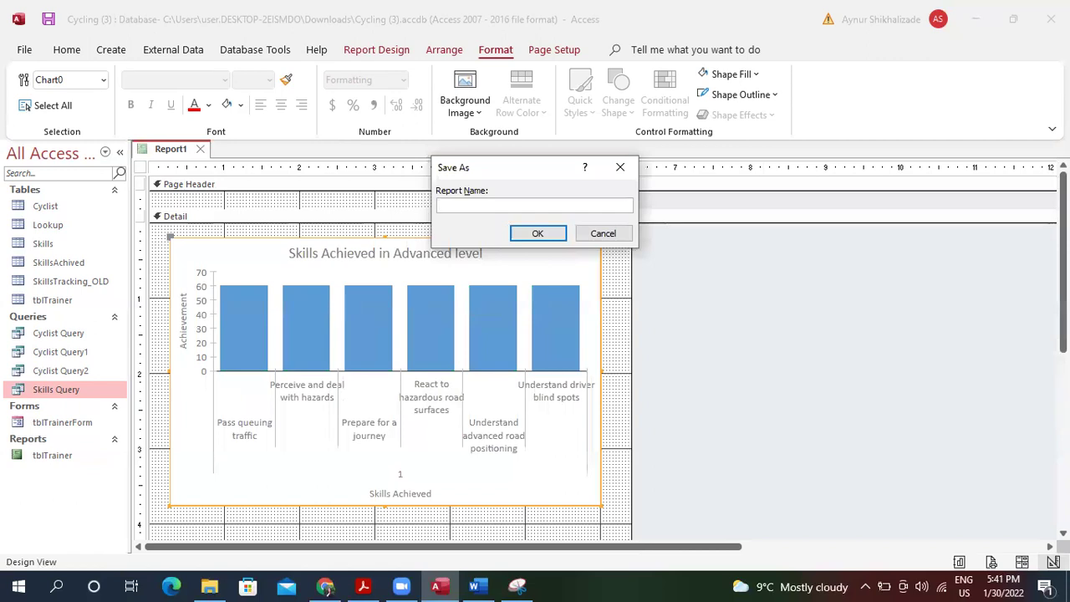
pyautogui.write('S')
pyautogui.press('BackSpace')
pyautogui.write('Kills')
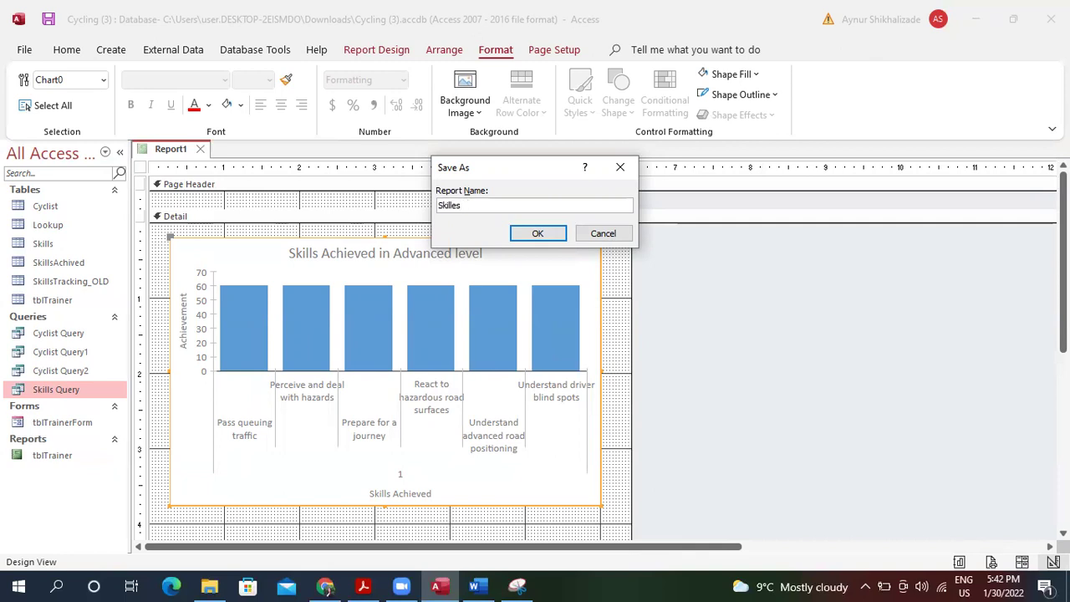
pyautogui.write('ed')
pyautogui.press('BackSpace')
pyautogui.press('BackSpace')
pyautogui.press('BackSpace')
pyautogui.write('ieved in advanced level')
pyautogui.press('Return')
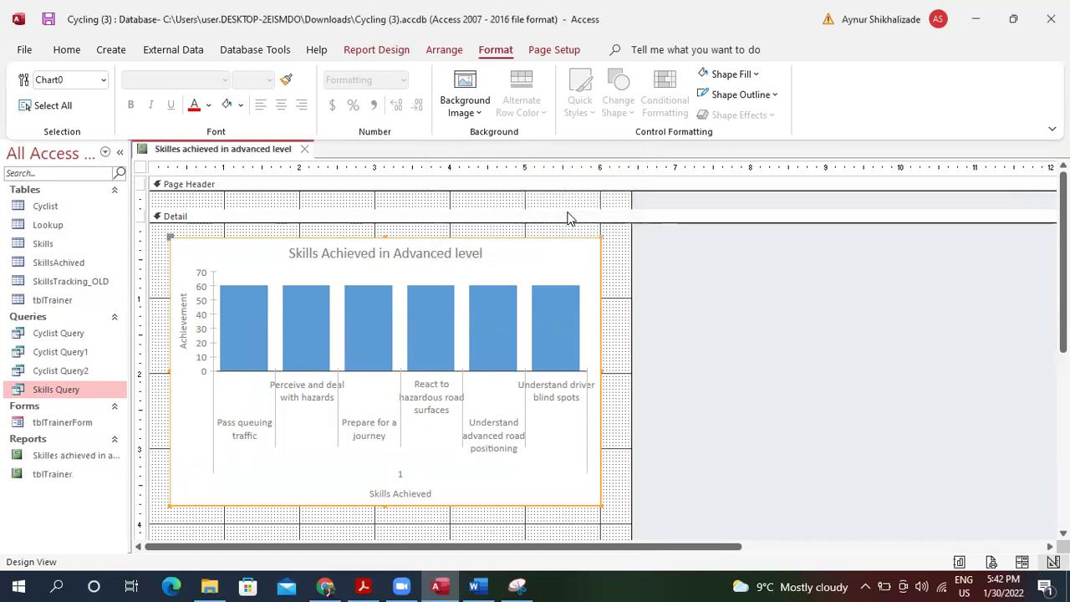
pyautogui.click(306, 149)
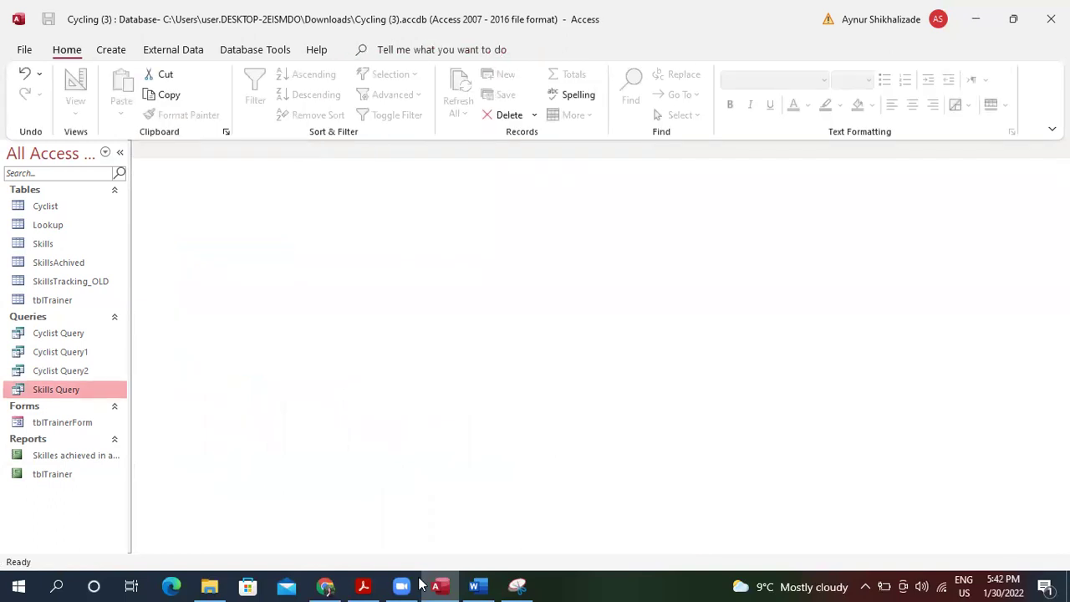
# Read Question 3(b)'s chart requirements in the exam PDF, then reopen the Skilles achieved in advanced level report.
pyautogui.click(373, 585)
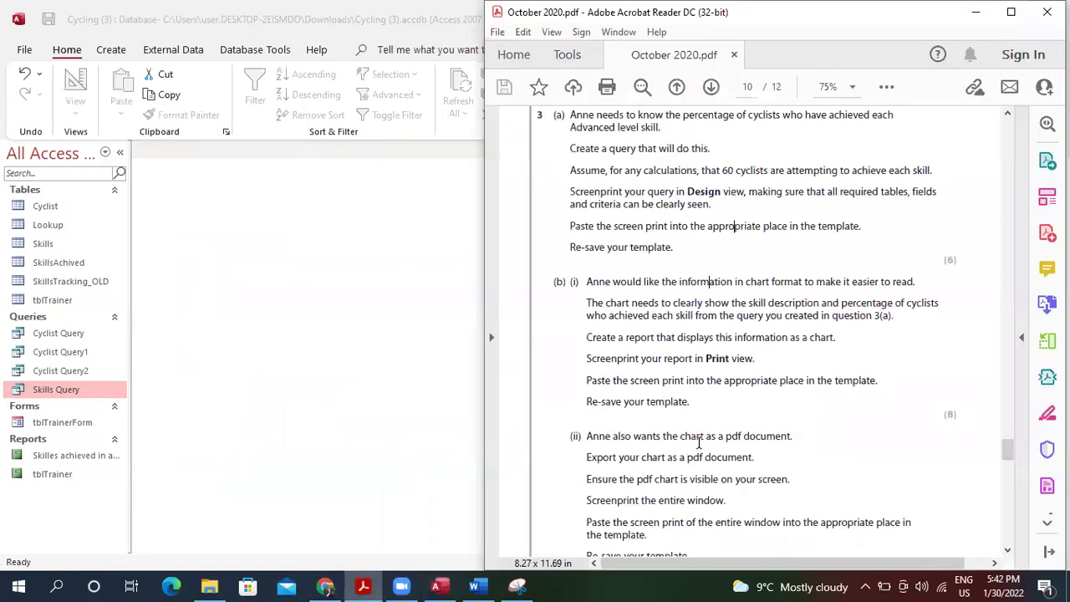
pyautogui.scroll(-1, 699, 444)
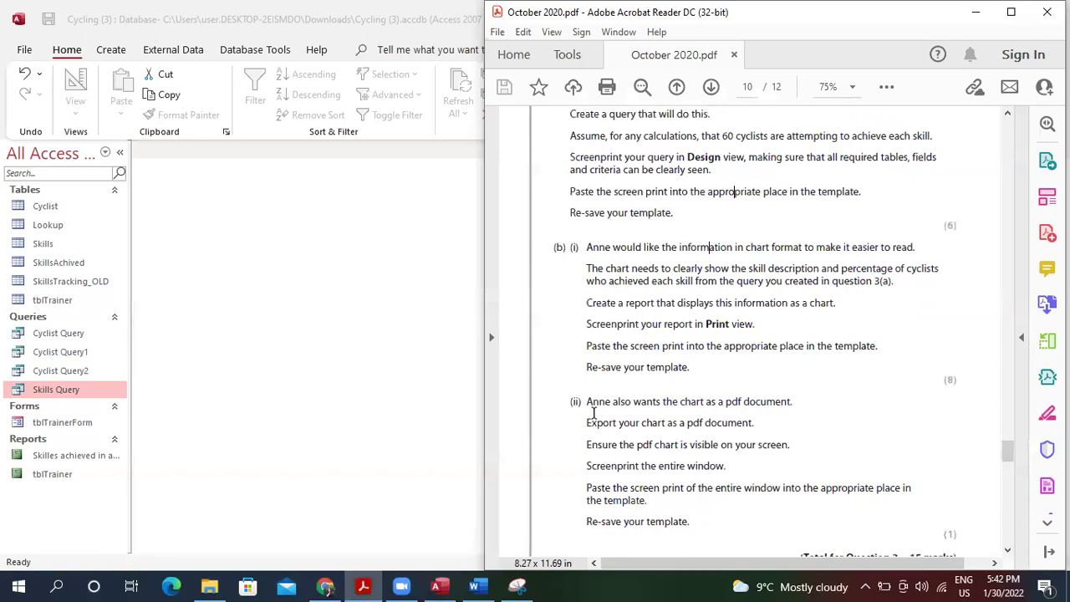
pyautogui.doubleClick(73, 456)
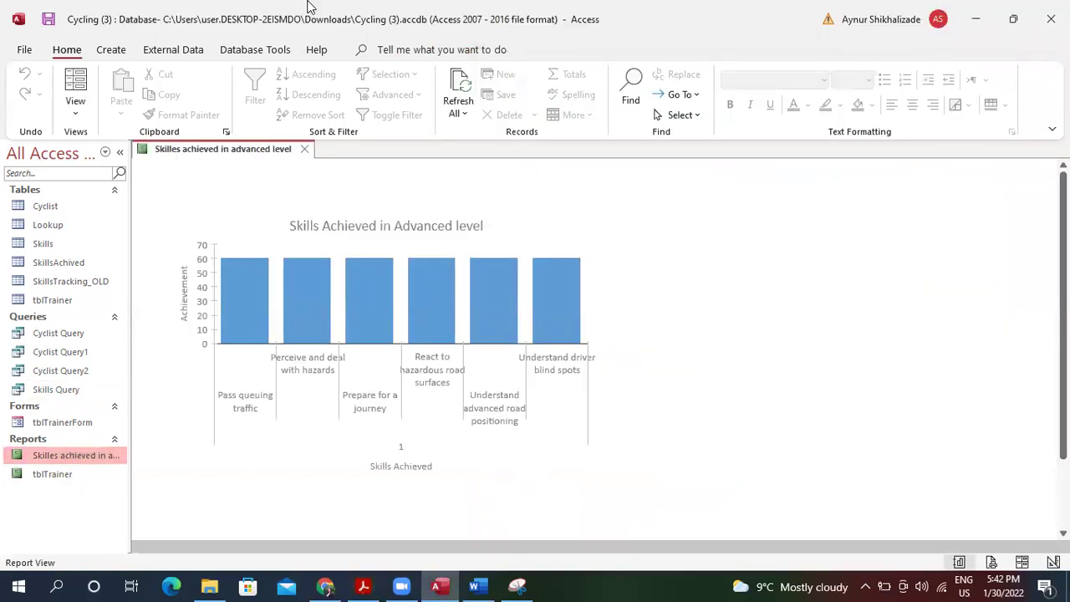
# Start the External Data PDF or XPS export for the Skilles achieved in advanced level report.
pyautogui.click(256, 49)
pyautogui.click(173, 50)
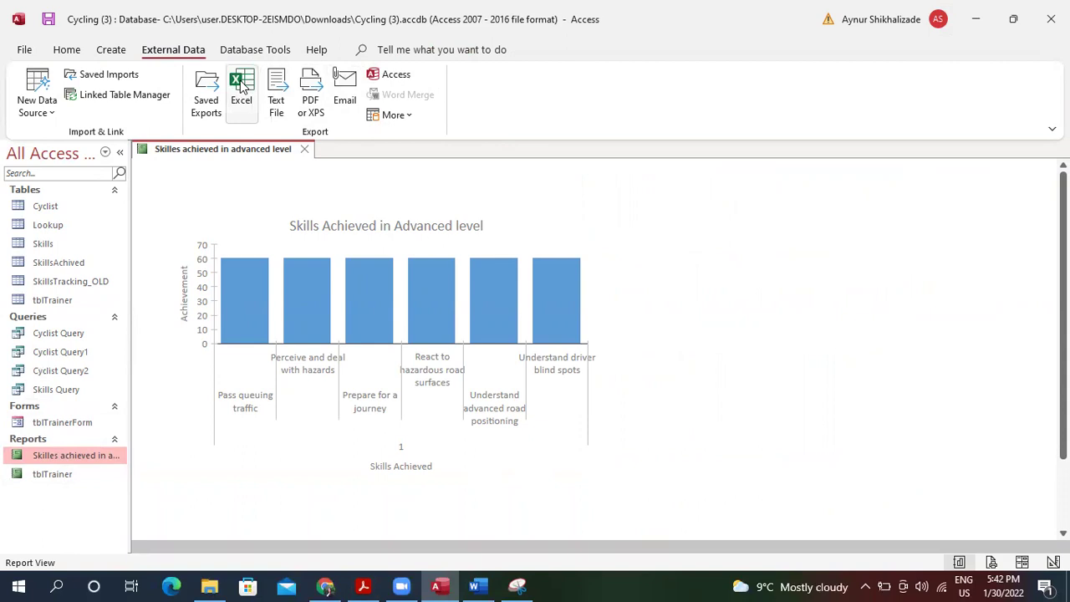
pyautogui.click(316, 94)
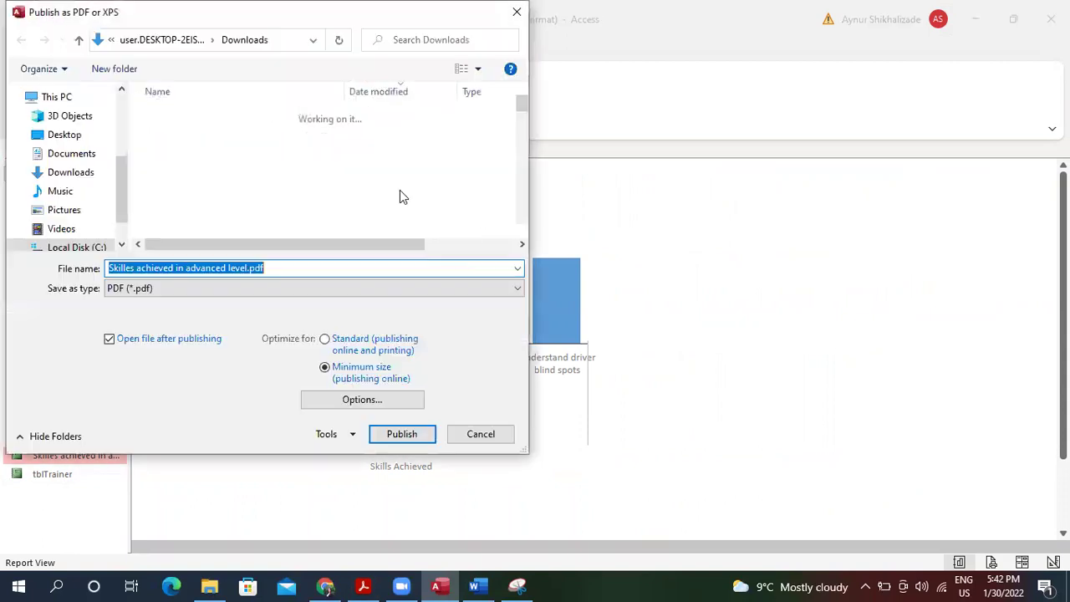
# Publish Skilles achieved in advanced level.pdf to Downloads, close the opened PDF, and skip saving export steps.
pyautogui.click(404, 434)
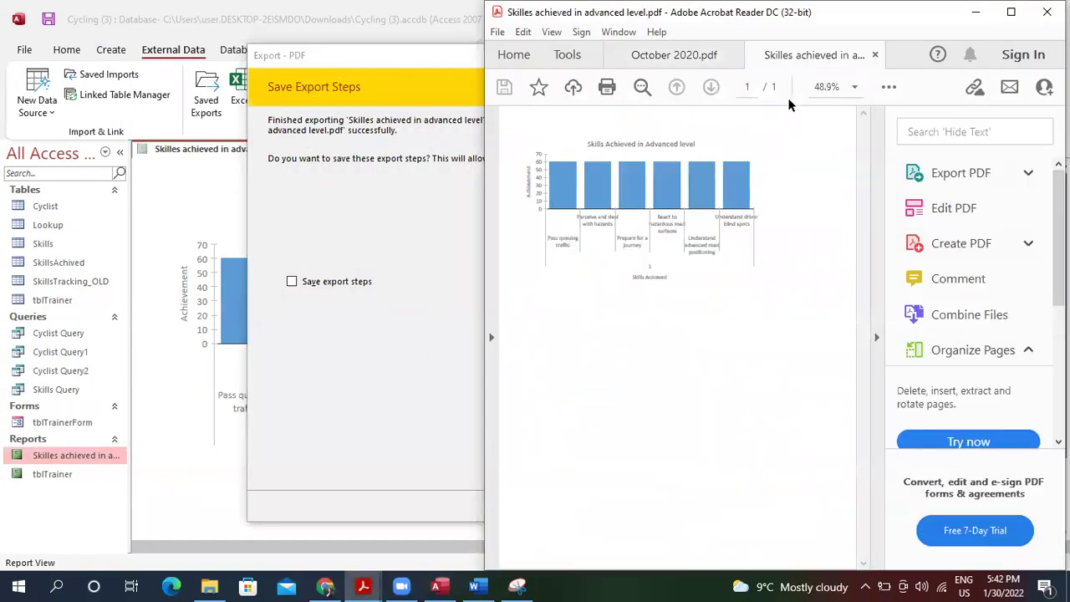
pyautogui.click(876, 56)
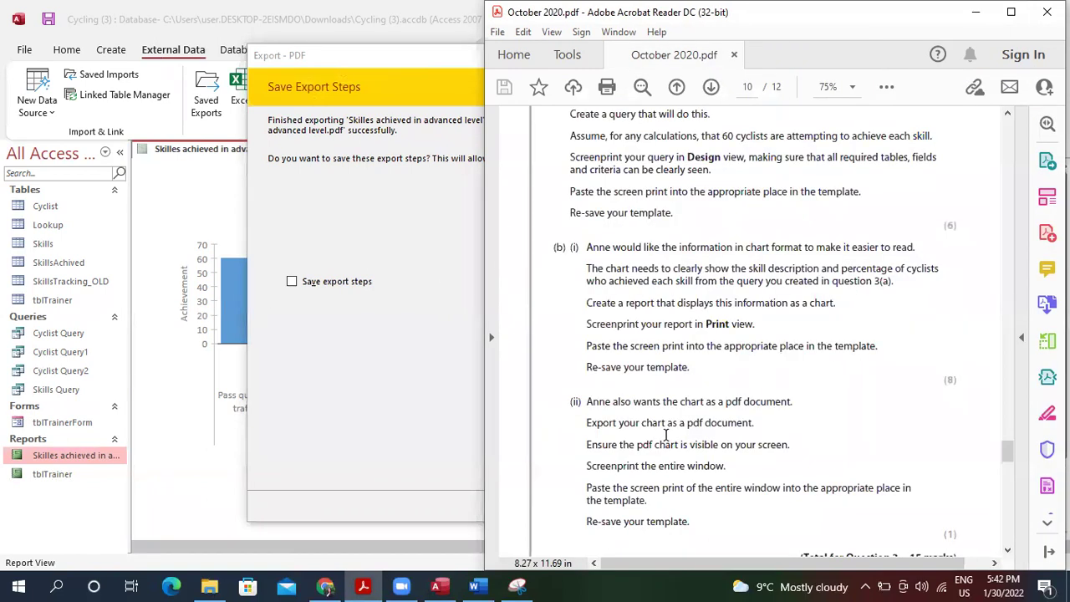
pyautogui.click(407, 169)
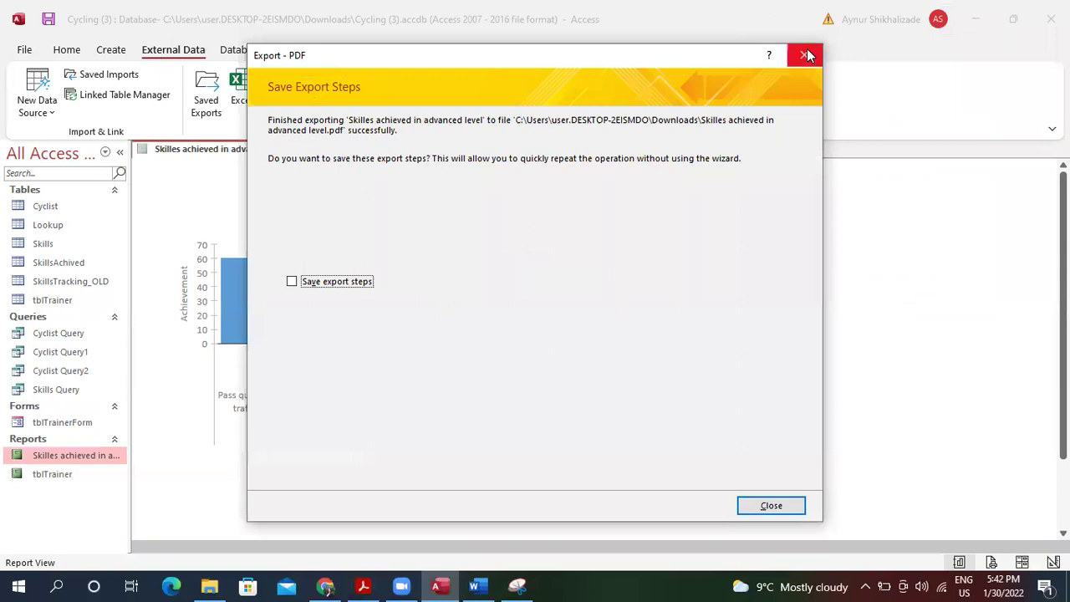
pyautogui.click(807, 55)
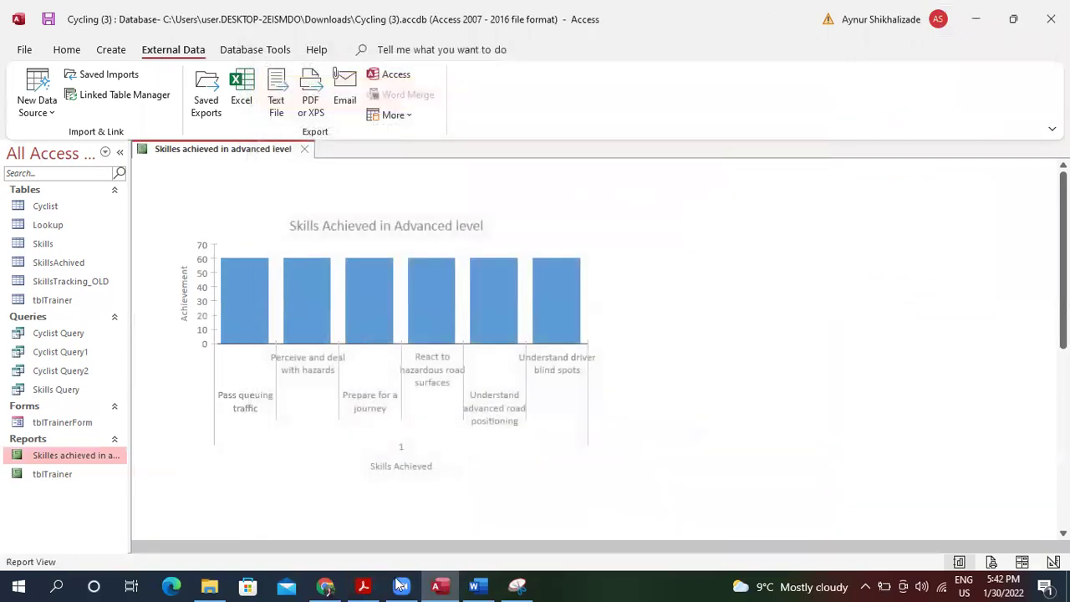
pyautogui.click(365, 586)
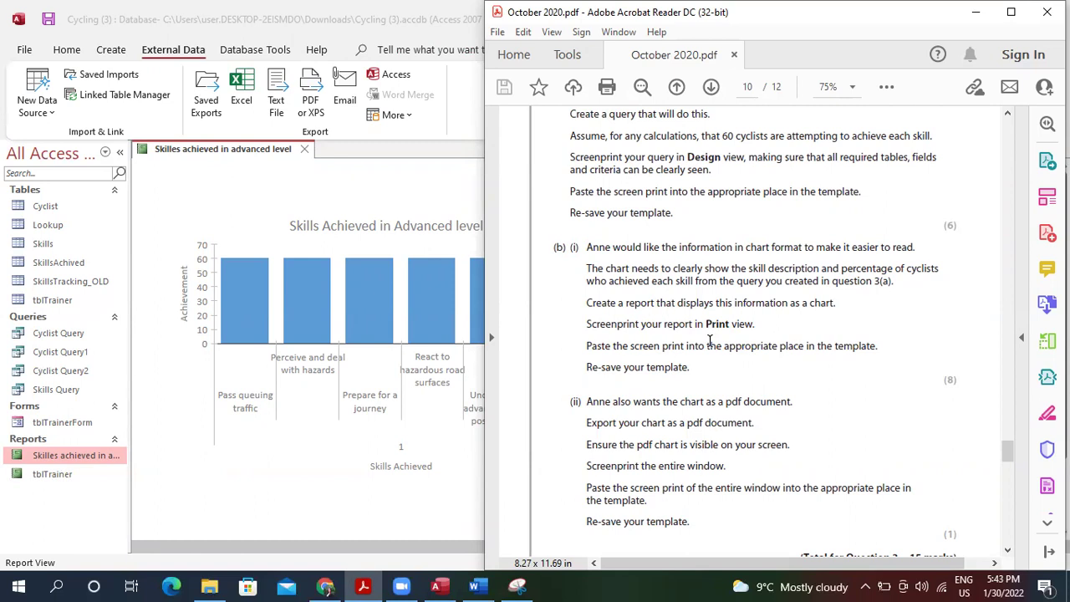
# Reread Question 3(b) in the exam PDF, then show the Skilles achieved chart report in Print Preview.
pyautogui.scroll(-10, 710, 341)
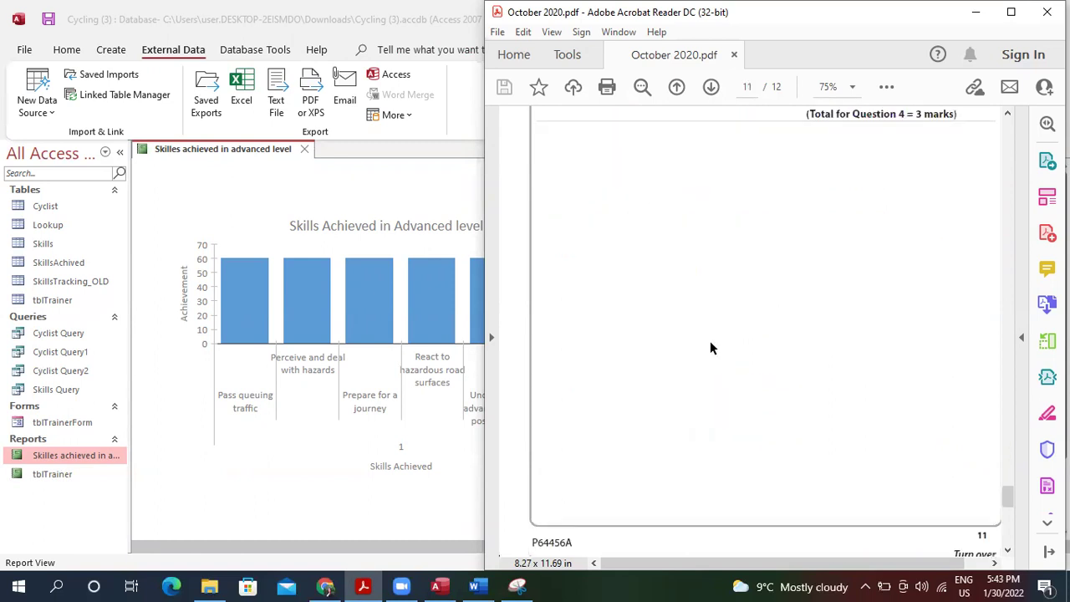
pyautogui.scroll(10, 710, 340)
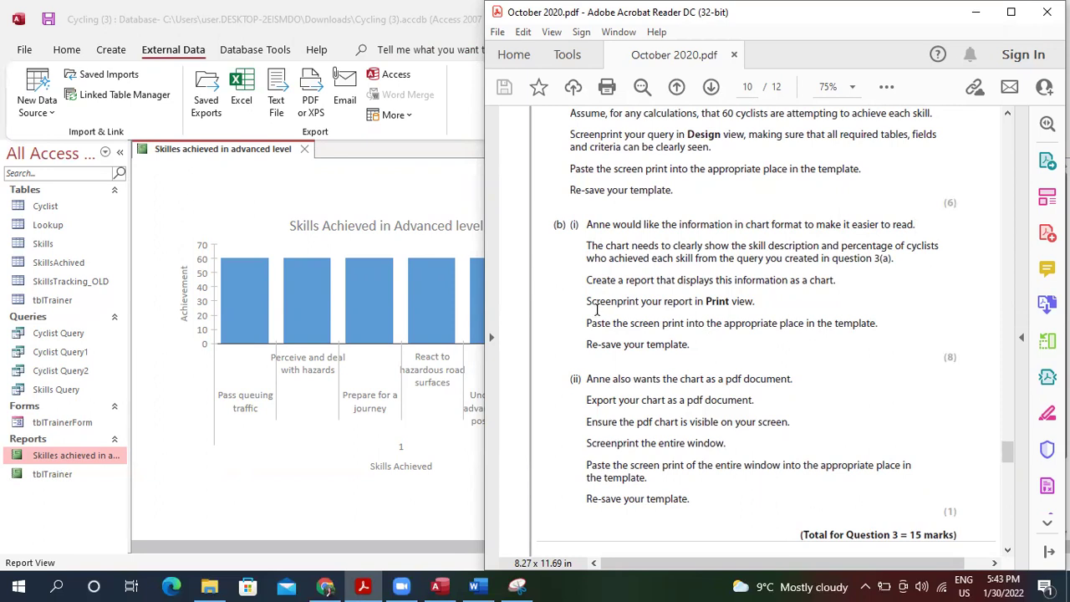
pyautogui.click(266, 301)
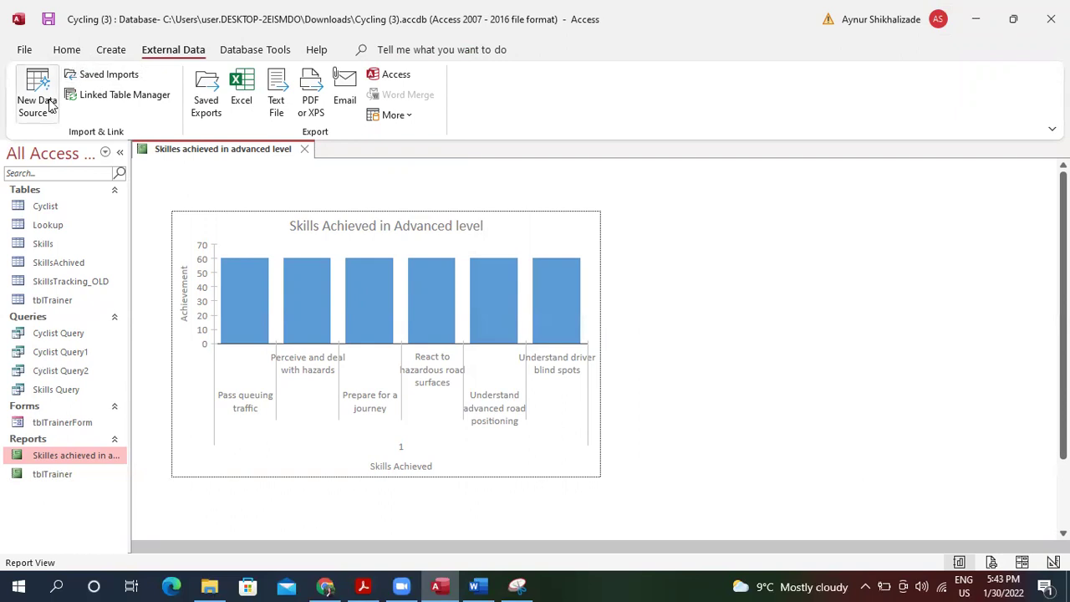
pyautogui.click(67, 51)
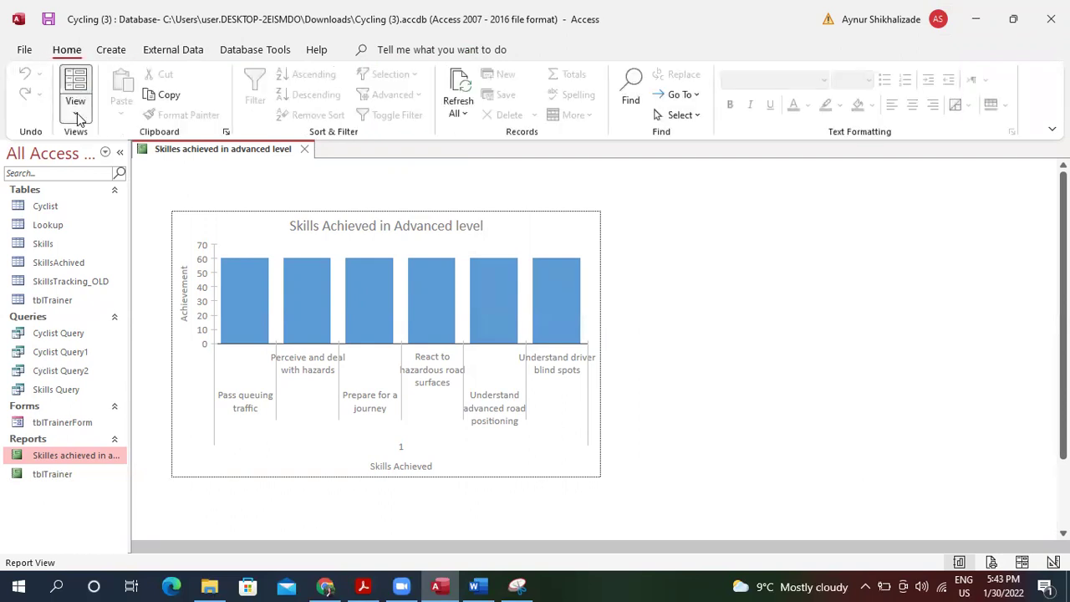
pyautogui.click(76, 105)
pyautogui.click(115, 185)
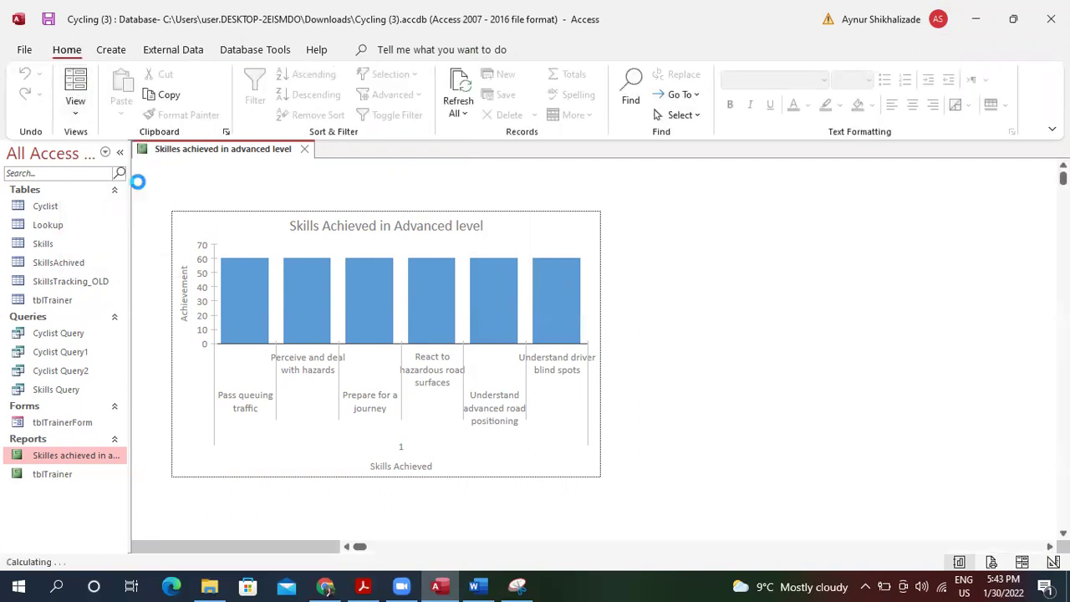
# Snip the Skills Achieved chart from the report's Print Preview and copy the capture.
pyautogui.click(517, 587)
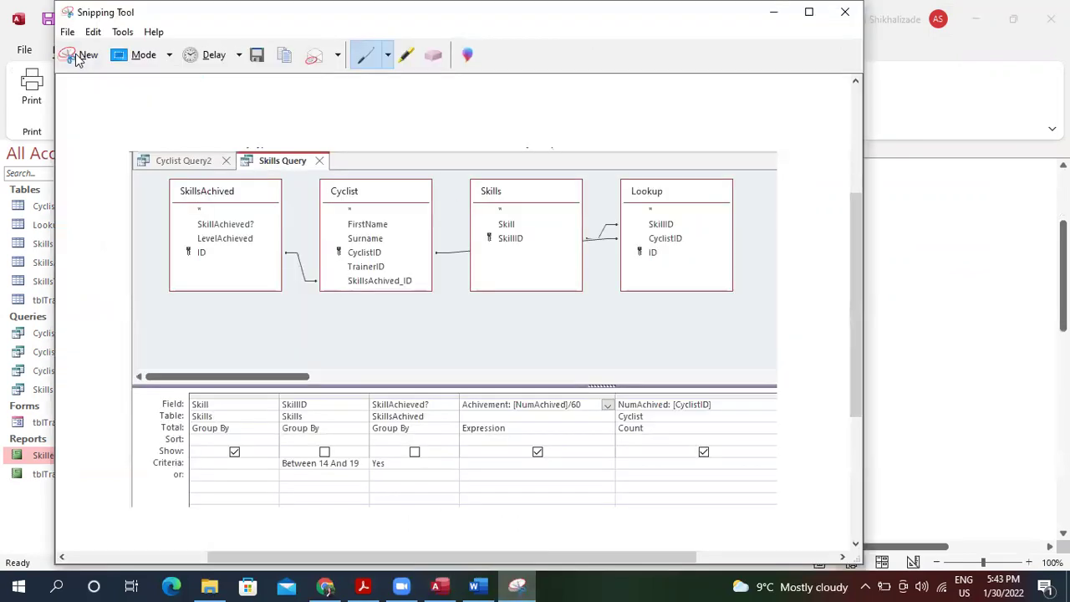
pyautogui.click(84, 54)
pyautogui.moveTo(181, 206); pyautogui.dragTo(698, 524)
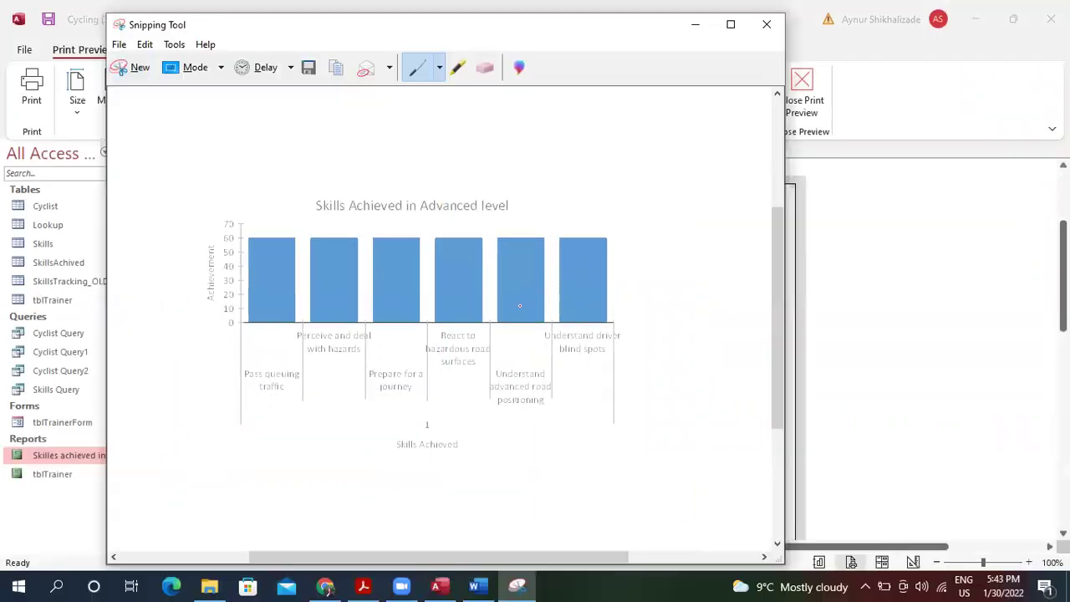
pyautogui.click(150, 47)
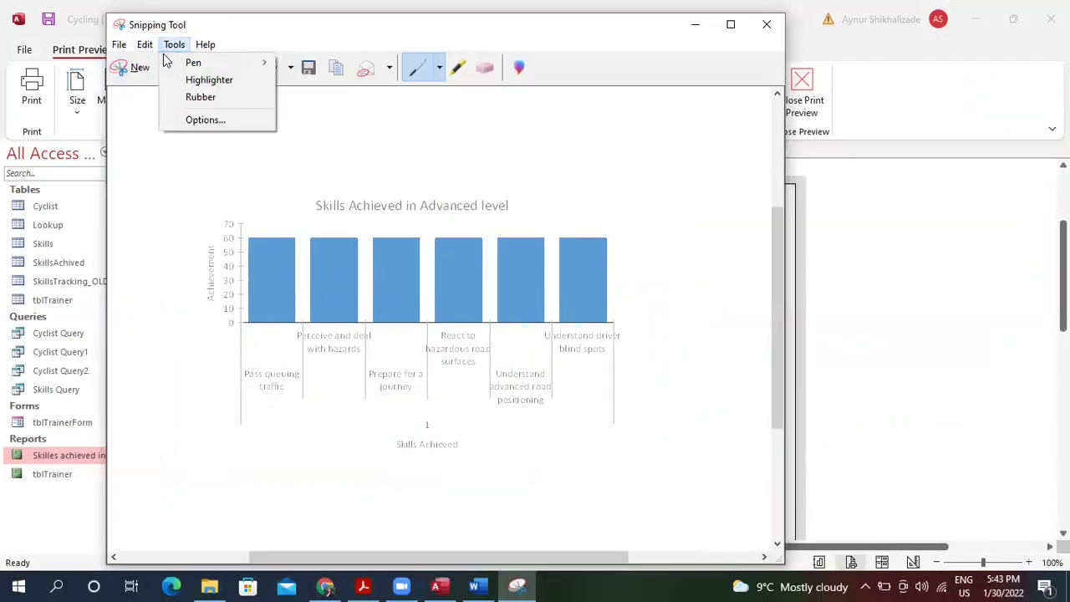
pyautogui.click(163, 65)
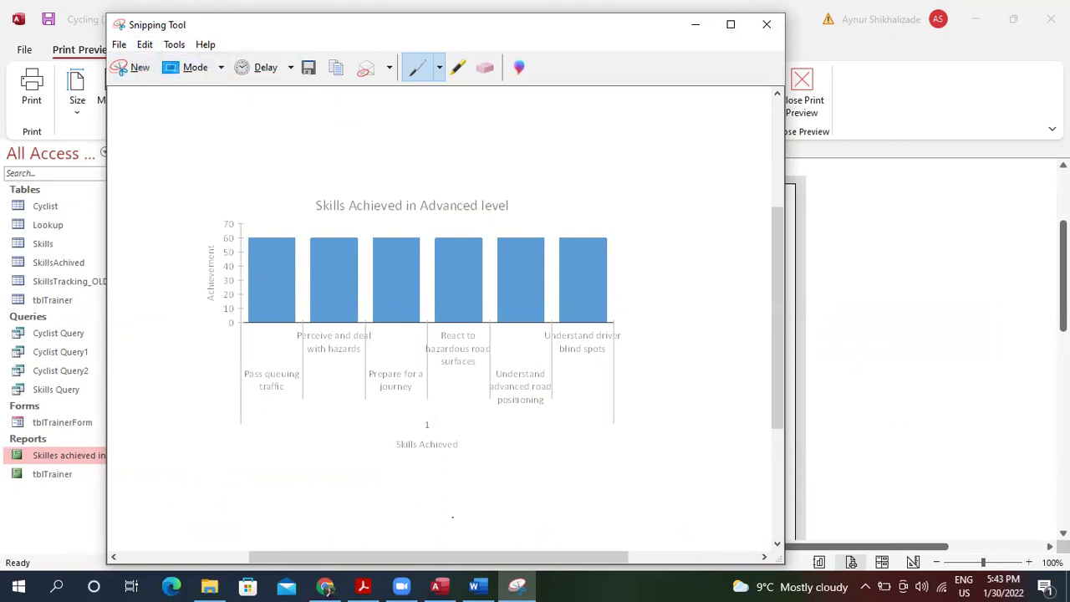
pyautogui.click(474, 588)
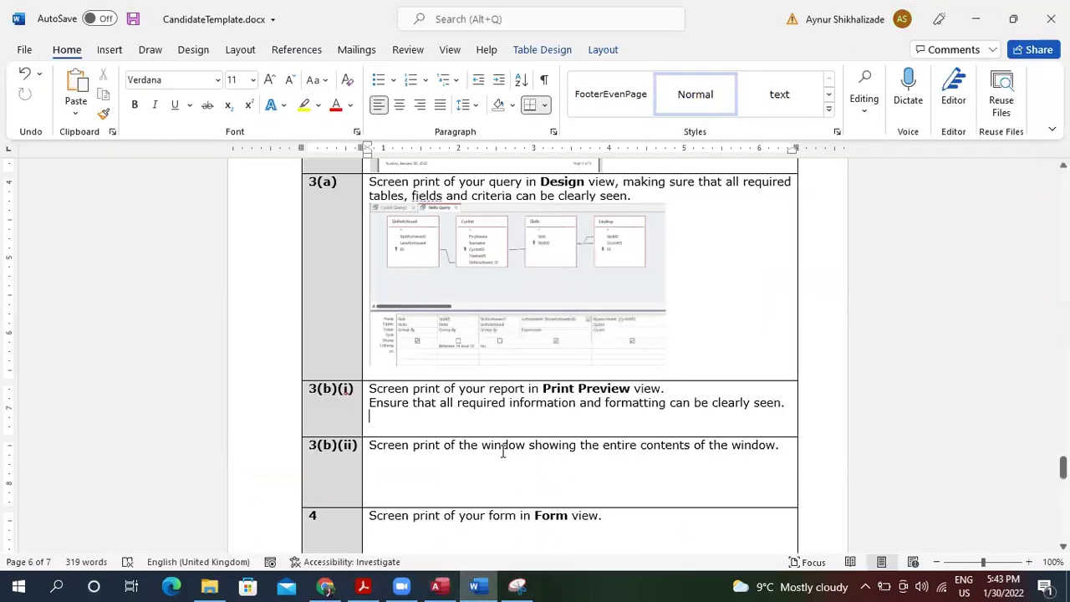
# Paste the chart capture into Word's 3(b)(i) answer cell and shrink it by its corner handle.
pyautogui.hotkey('ctrl', 'v')
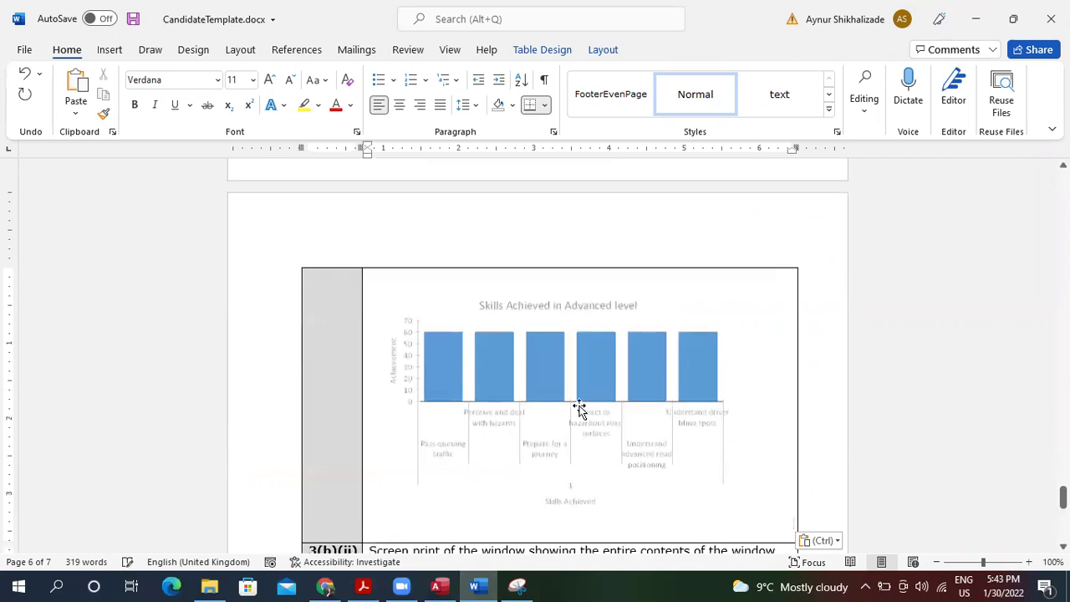
pyautogui.click(749, 477)
pyautogui.moveTo(793, 527); pyautogui.dragTo(540, 338)
pyautogui.scroll(-3, 699, 382)
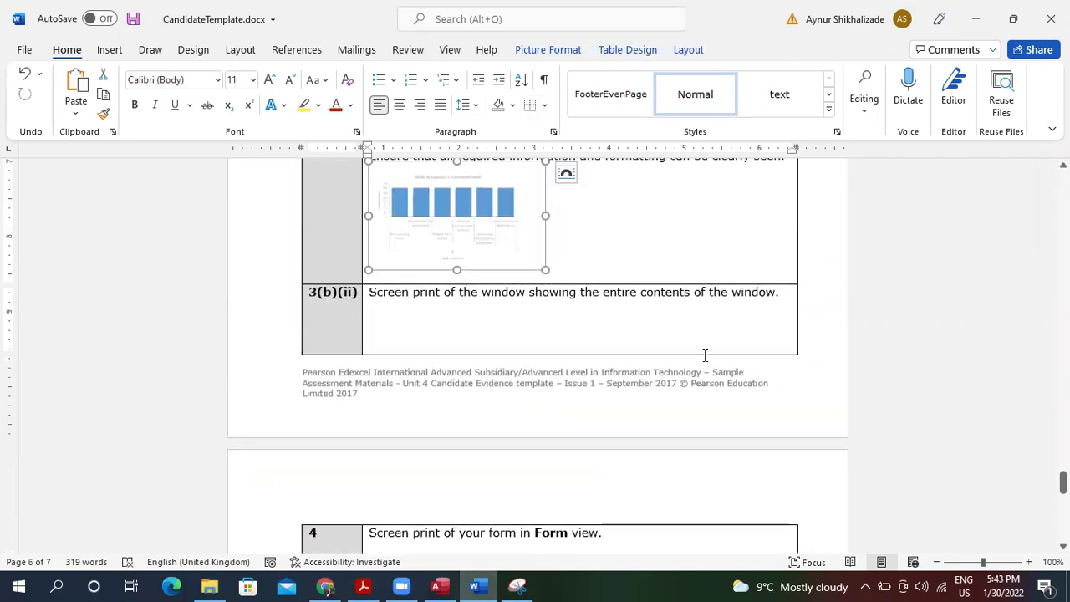
pyautogui.click(784, 299)
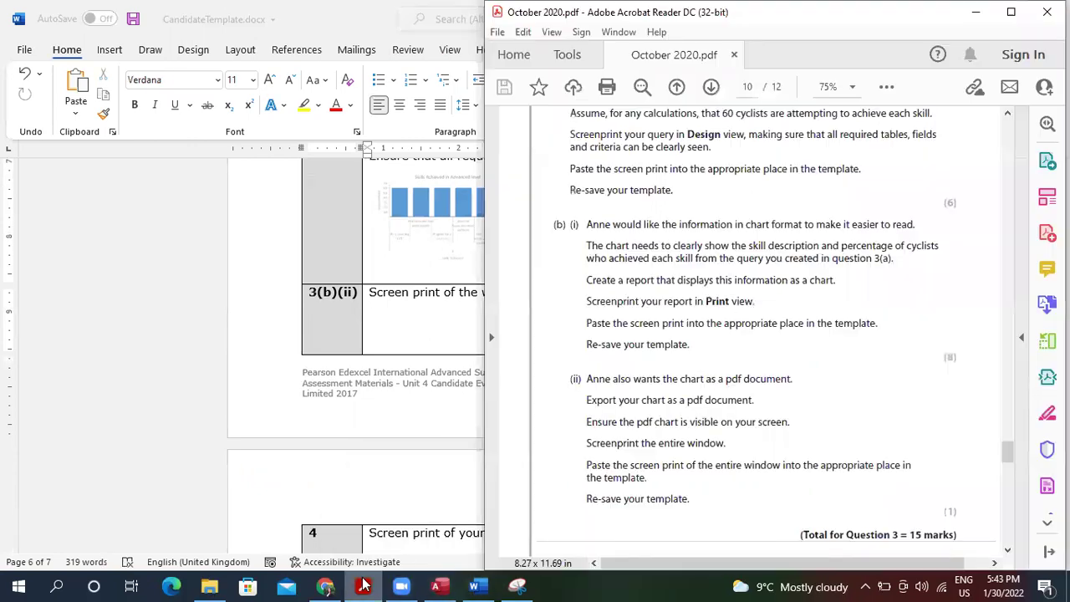
pyautogui.click(364, 586)
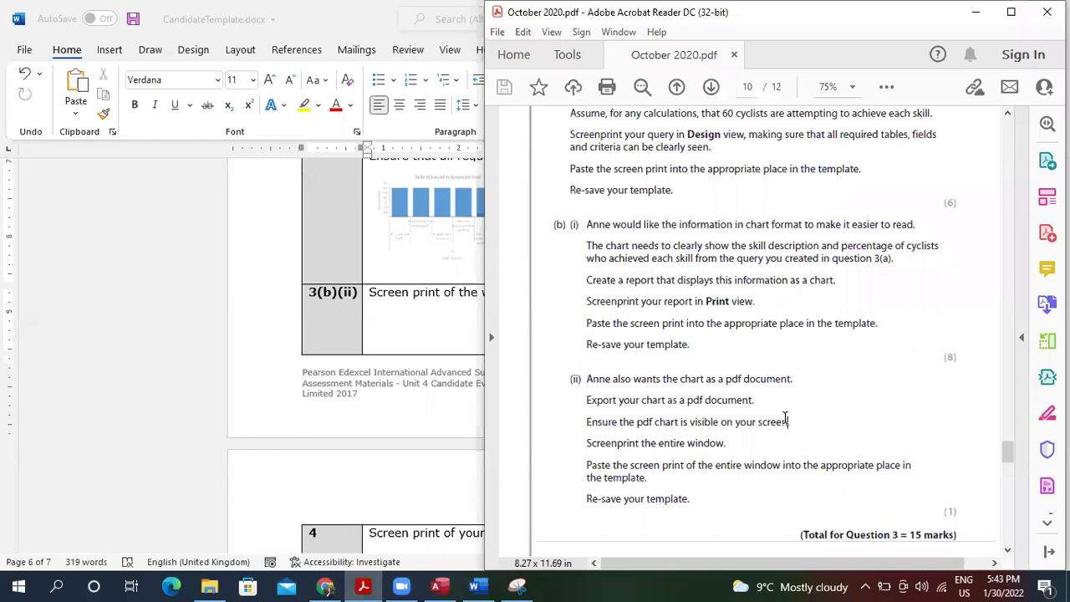
# Scroll the exam PDF down to Question 4's dashboard task on page 11.
pyautogui.scroll(-10, 785, 418)
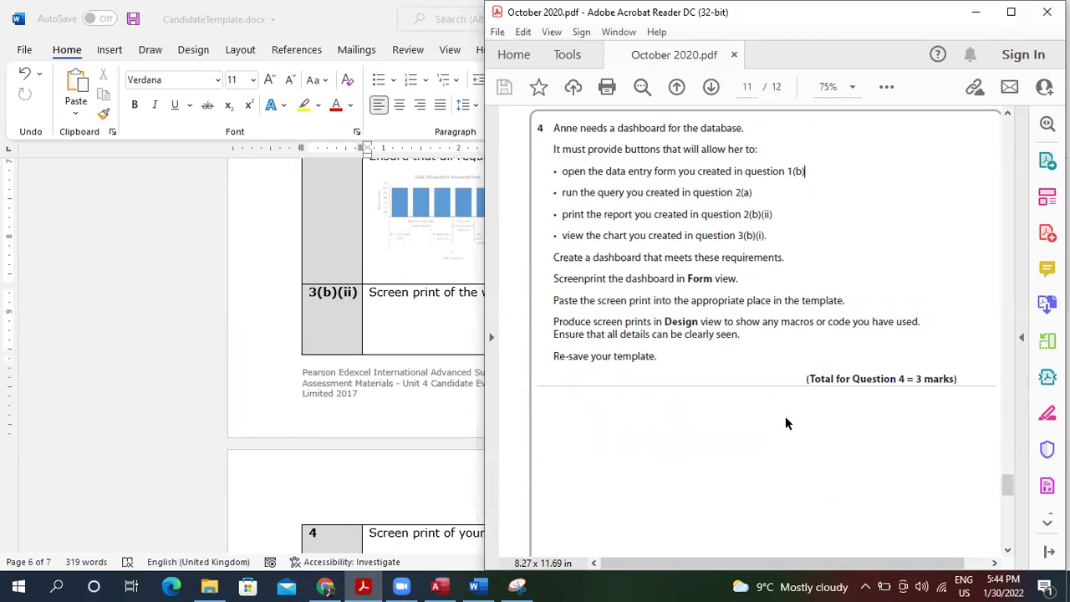
pyautogui.click(373, 408)
# Close the Skilles achieved chart report and return the Access window to full screen.
pyautogui.click(435, 587)
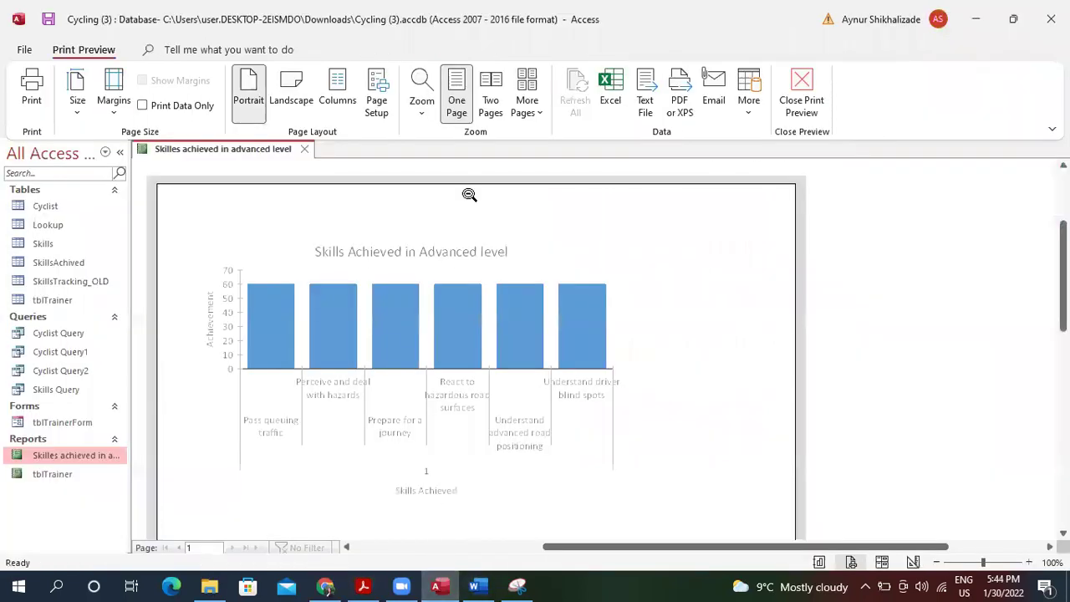
pyautogui.click(303, 151)
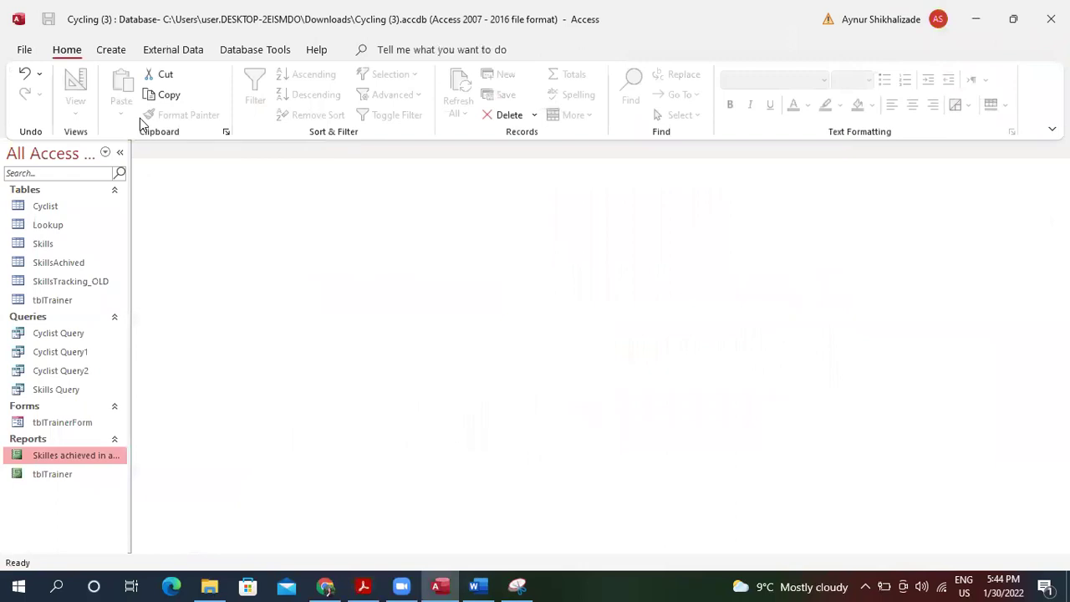
pyautogui.doubleClick(106, 32)
pyautogui.click(106, 49)
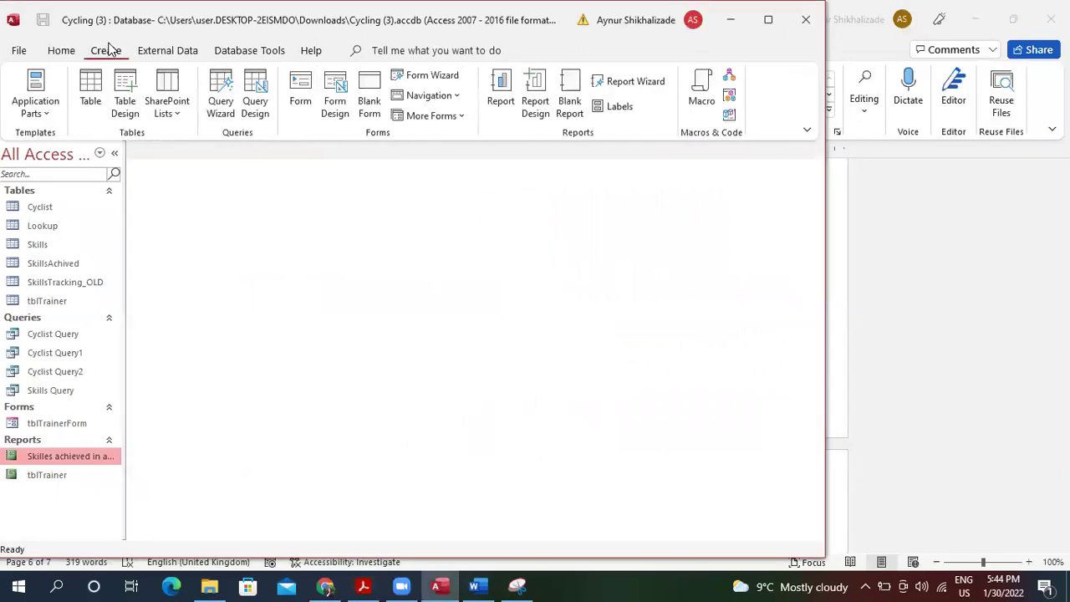
pyautogui.click(769, 19)
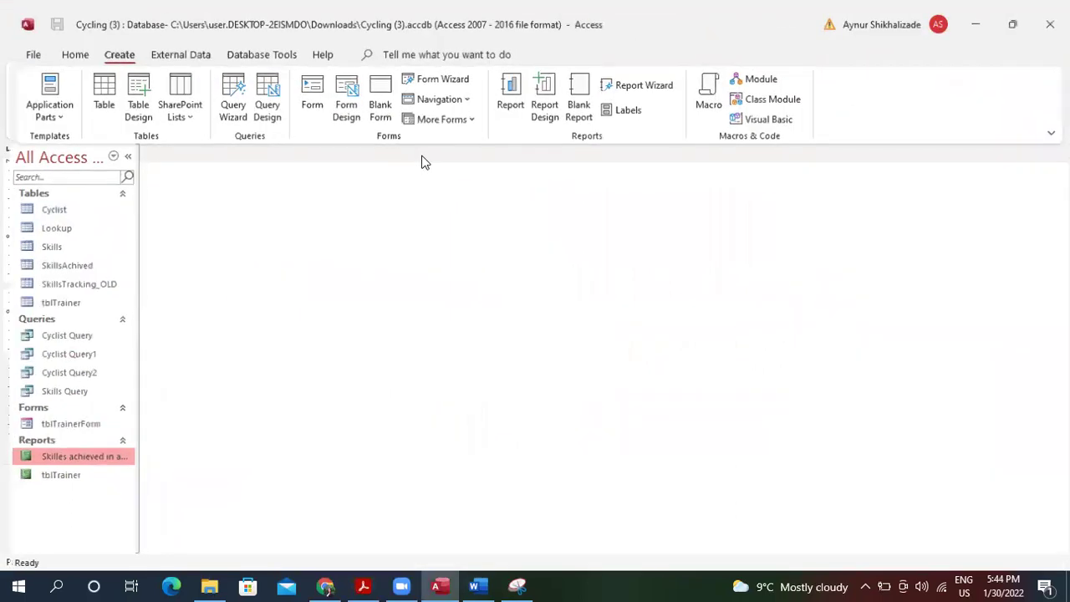
# Look over the Database Tools and External Data commands, try command search, then open Access Options.
pyautogui.click(266, 48)
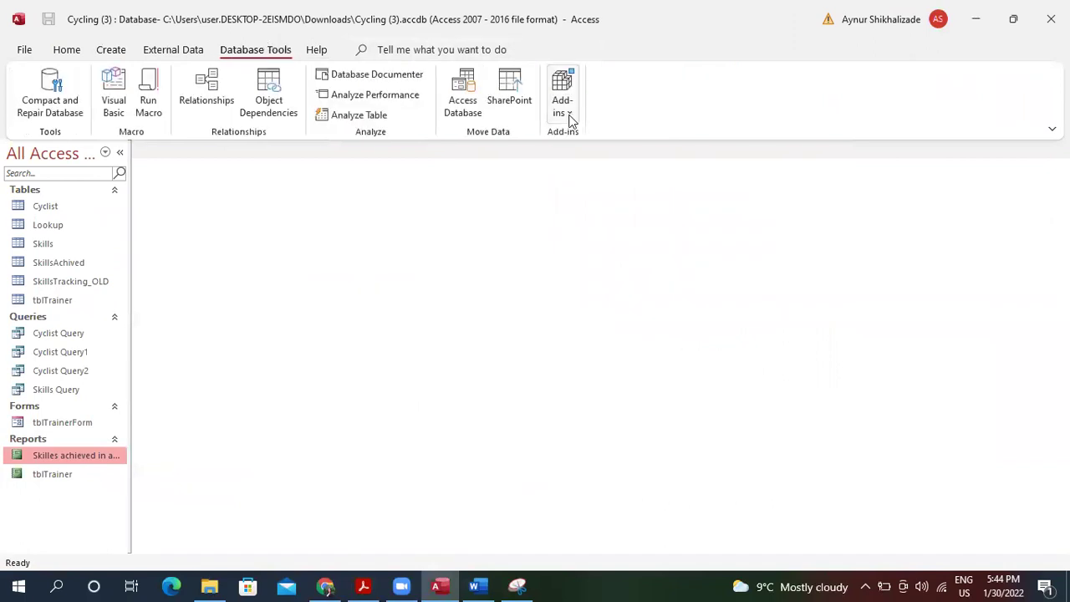
pyautogui.click(185, 49)
pyautogui.click(251, 50)
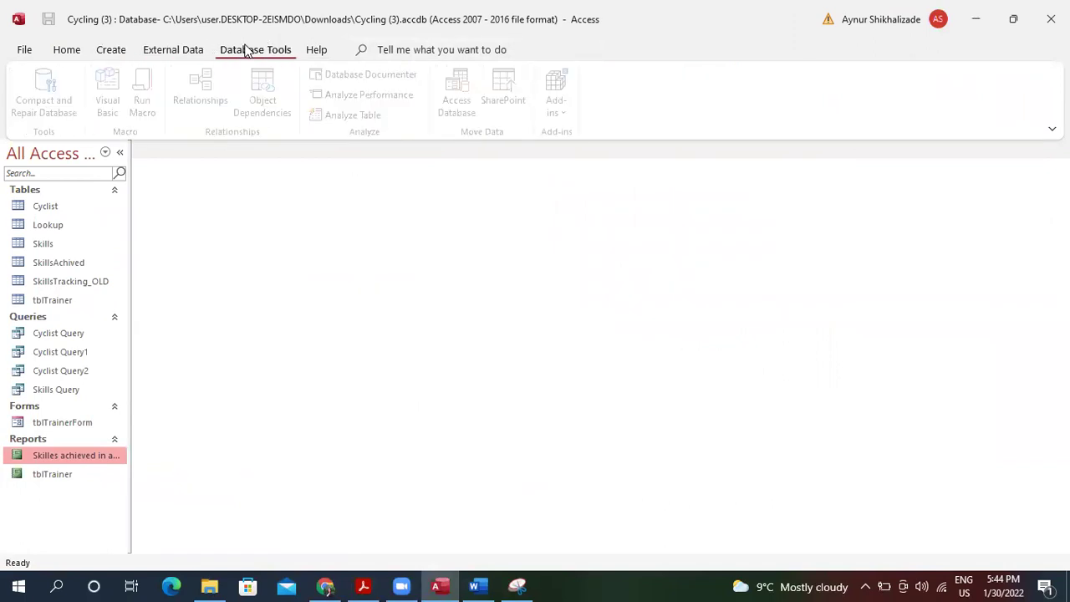
pyautogui.click(446, 47)
pyautogui.write('S')
pyautogui.press('BackSpace')
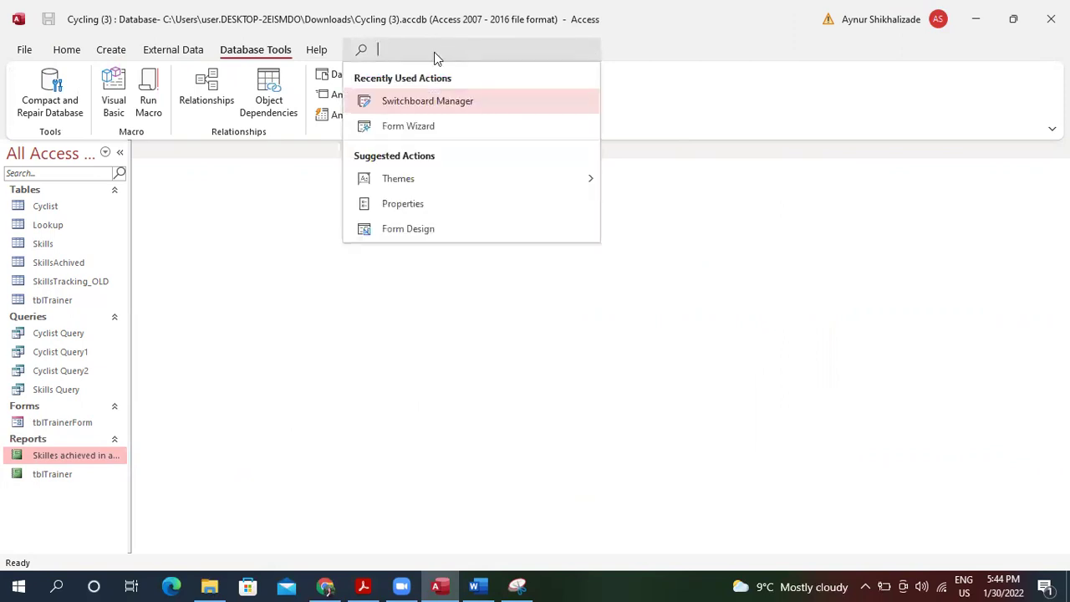
pyautogui.click(269, 222)
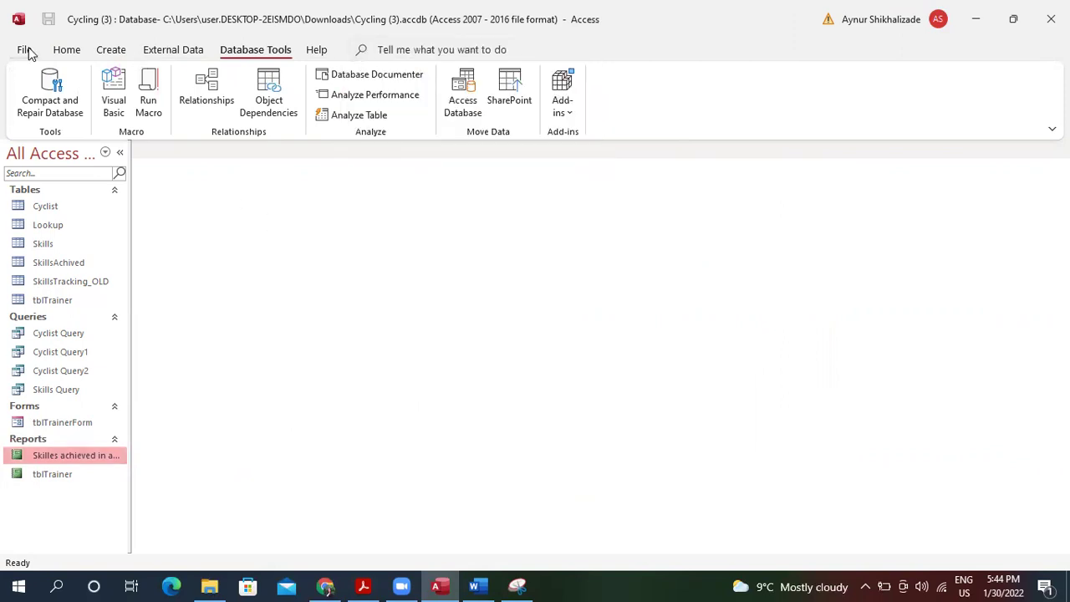
pyautogui.click(28, 50)
pyautogui.press('Escape')
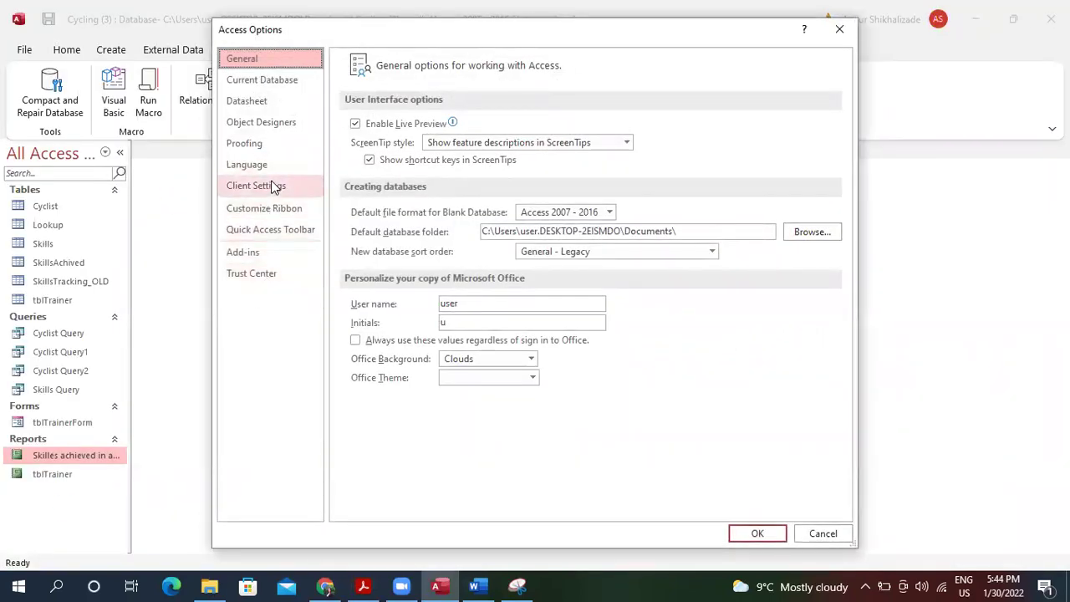
pyautogui.click(292, 207)
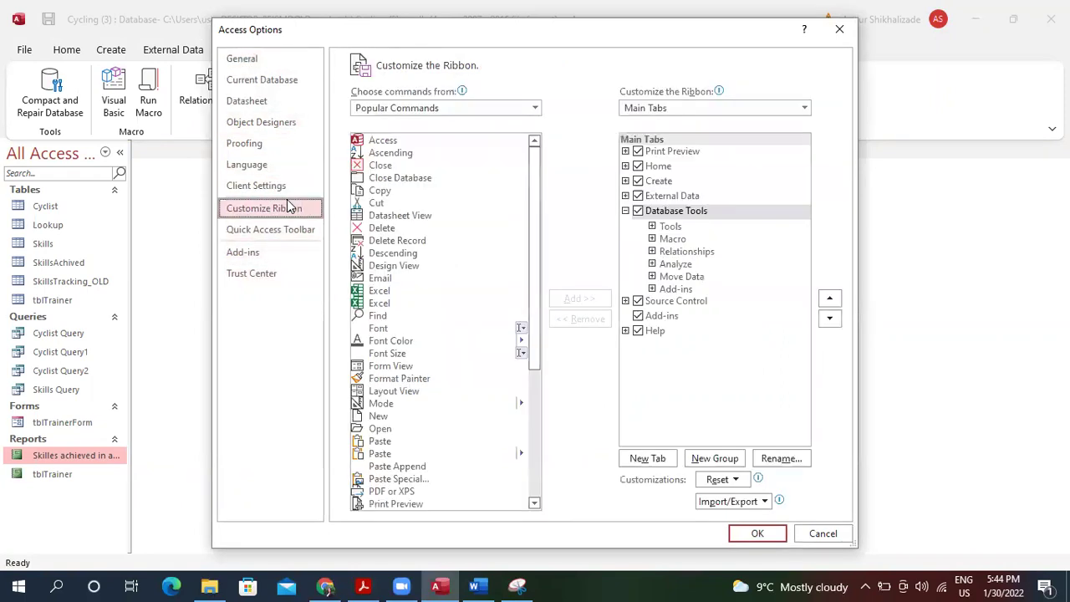
pyautogui.click(511, 109)
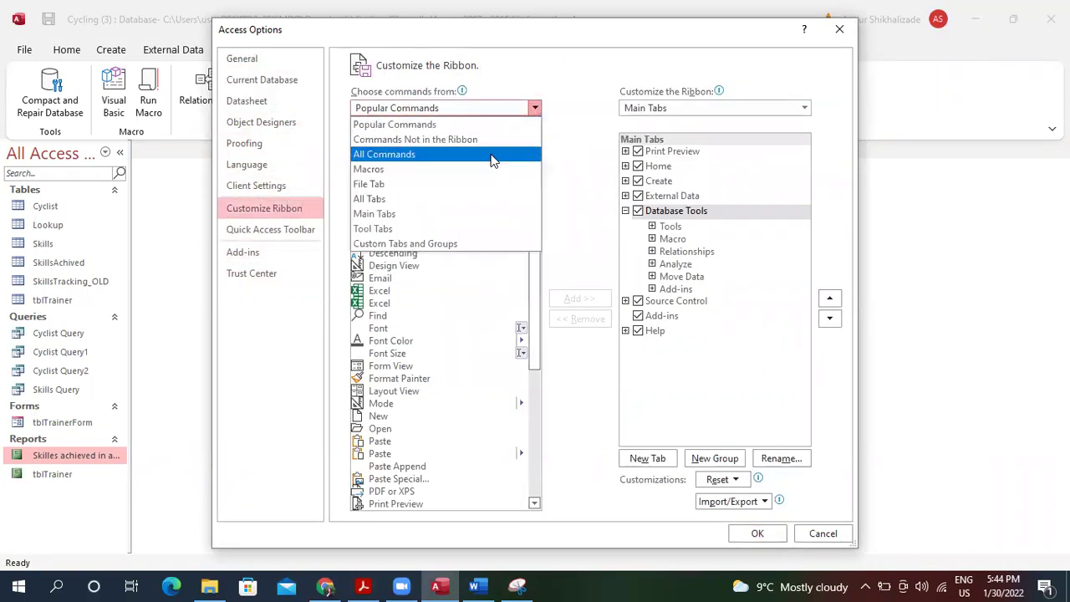
pyautogui.click(485, 124)
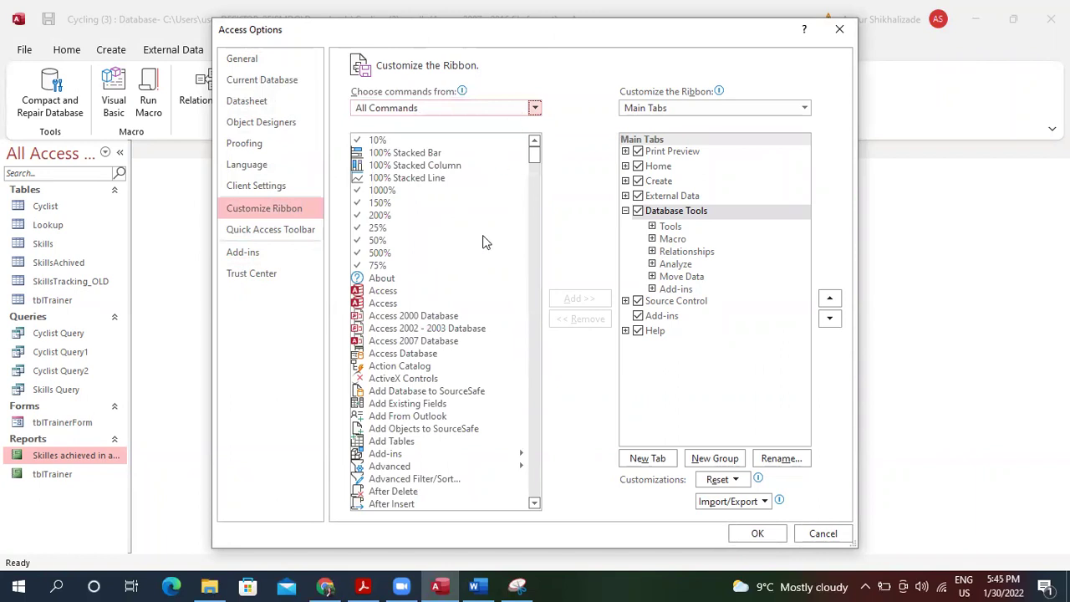
pyautogui.click(482, 408)
pyautogui.write('save')
pyautogui.press('Down')
pyautogui.press('Down')
pyautogui.press('Down')
pyautogui.press('Down')
pyautogui.press('Down')
pyautogui.press('Down')
pyautogui.press('Down')
pyautogui.press('Down')
pyautogui.press('Down')
pyautogui.press('Down')
pyautogui.press('Down')
pyautogui.press('Down')
pyautogui.press('Down')
pyautogui.press('Down')
pyautogui.press('Down')
pyautogui.press('Down')
pyautogui.press('Down')
pyautogui.press('Down')
pyautogui.press('Down')
pyautogui.press('Down')
pyautogui.press('Down')
pyautogui.press('Down')
pyautogui.press('Down')
pyautogui.press('Down')
pyautogui.press('Down')
pyautogui.press('Down')
pyautogui.press('Down')
pyautogui.press('Down')
pyautogui.press('Down')
pyautogui.press('Down')
pyautogui.press('Down')
pyautogui.press('Down')
pyautogui.press('Down')
pyautogui.press('Down')
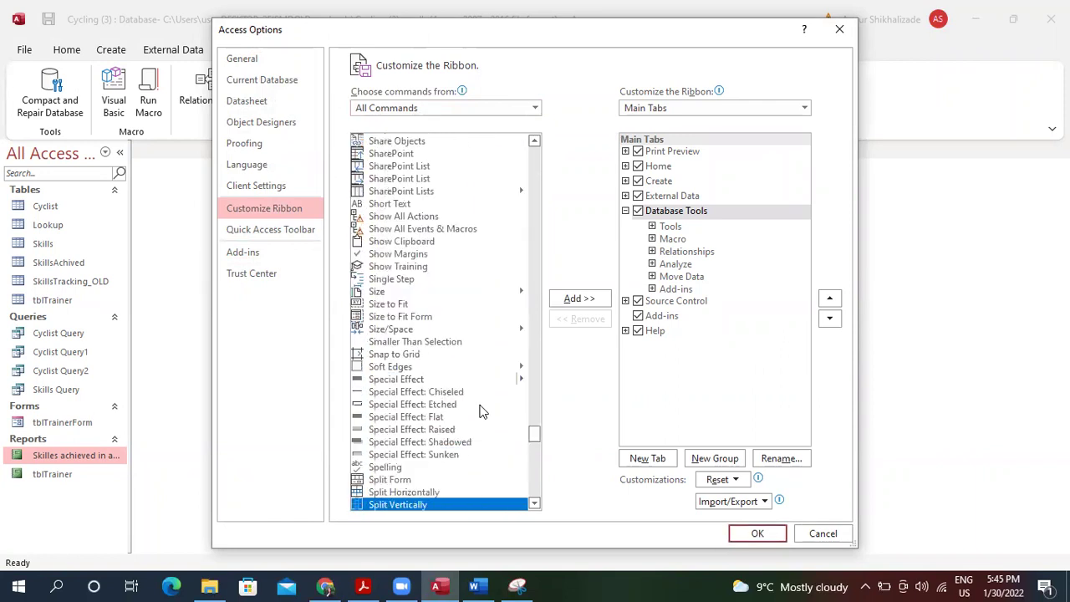
pyautogui.press('Down')
pyautogui.press('Down')
pyautogui.press('Down')
pyautogui.press('Down')
pyautogui.press('Down')
pyautogui.press('Down')
pyautogui.press('Down')
pyautogui.press('Down')
pyautogui.write('save as')
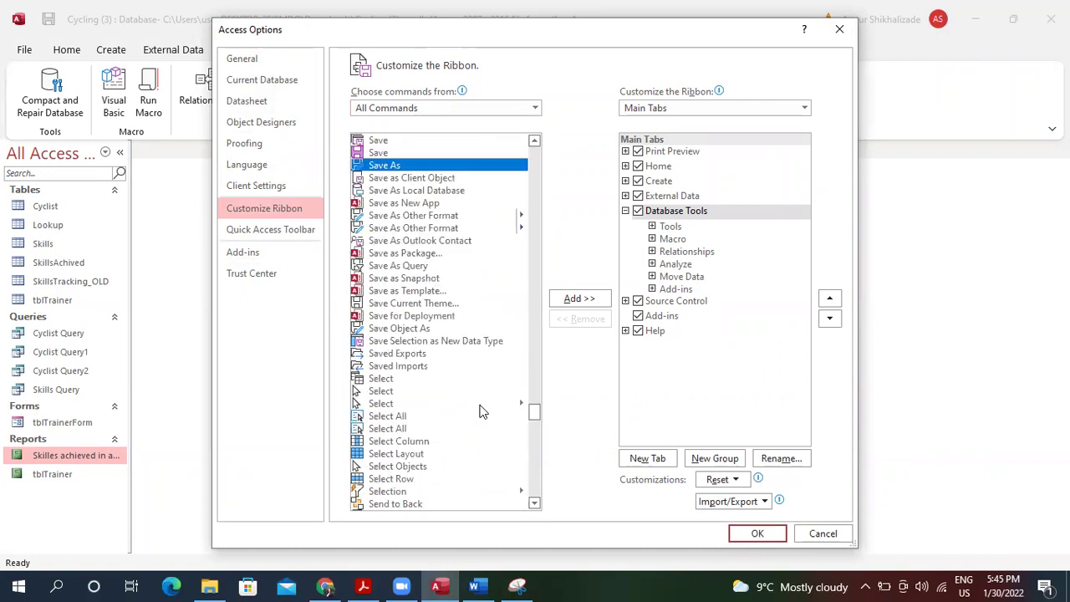
pyautogui.press('Down')
pyautogui.press('Down')
pyautogui.press('Down')
pyautogui.press('Down')
pyautogui.press('Down')
pyautogui.press('Down')
pyautogui.press('Down')
pyautogui.press('Down')
pyautogui.press('Down')
pyautogui.press('Down')
pyautogui.press('Down')
pyautogui.moveTo(535, 414); pyautogui.dragTo(533, 449)
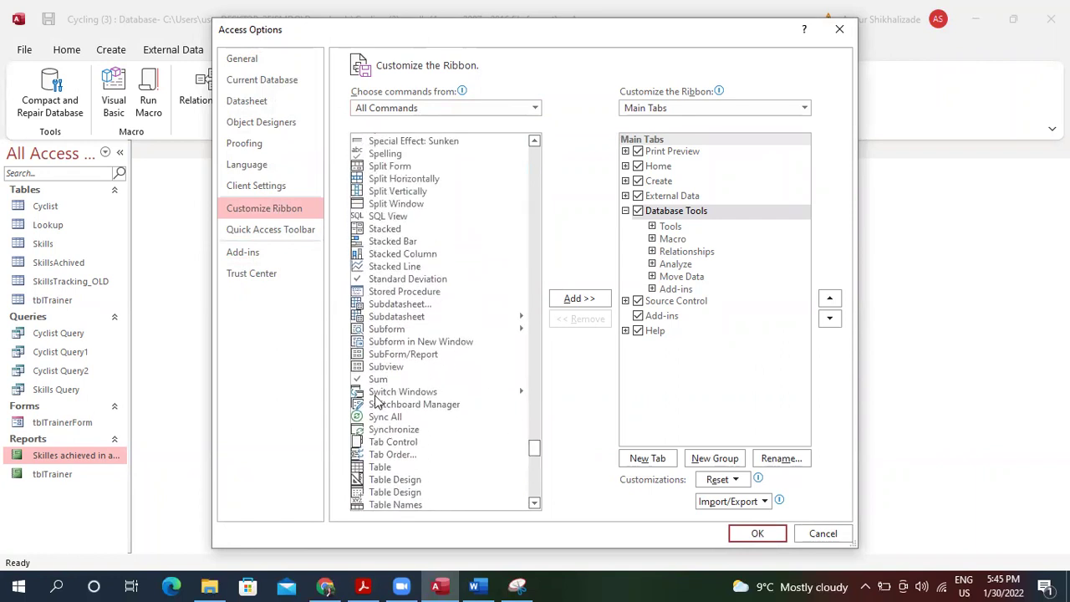
pyautogui.click(431, 408)
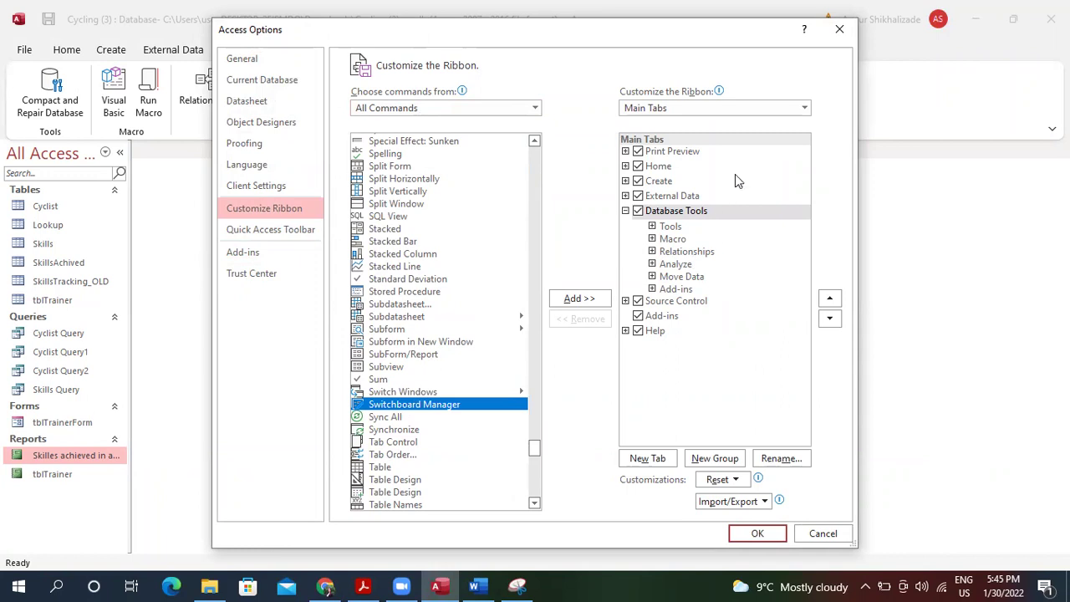
pyautogui.click(823, 534)
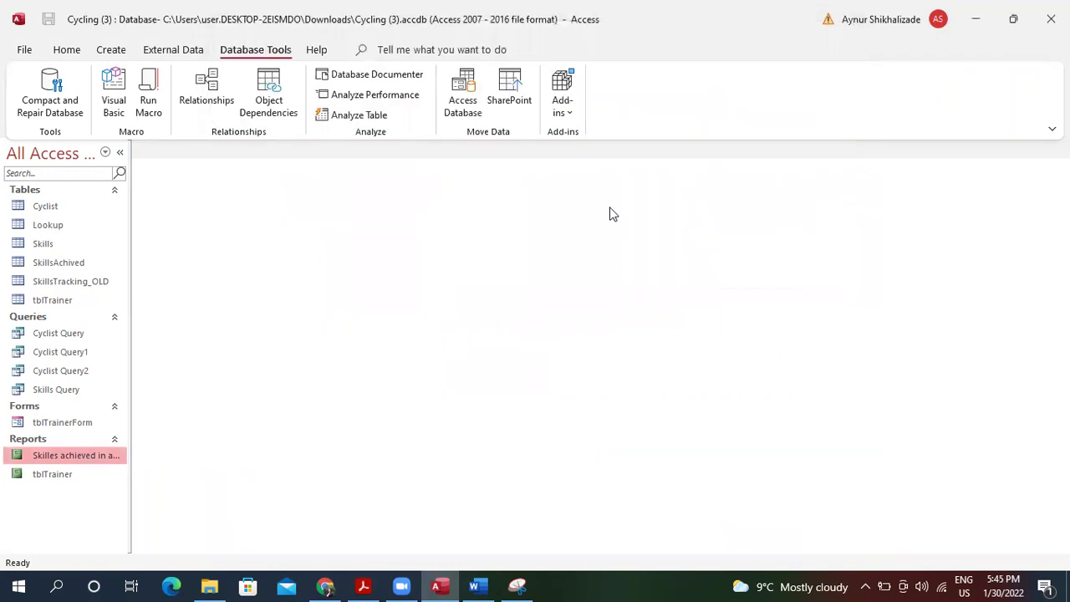
# Launch the Switchboard Manager and agree to create a new switchboard.
pyautogui.click(358, 50)
pyautogui.write('S')
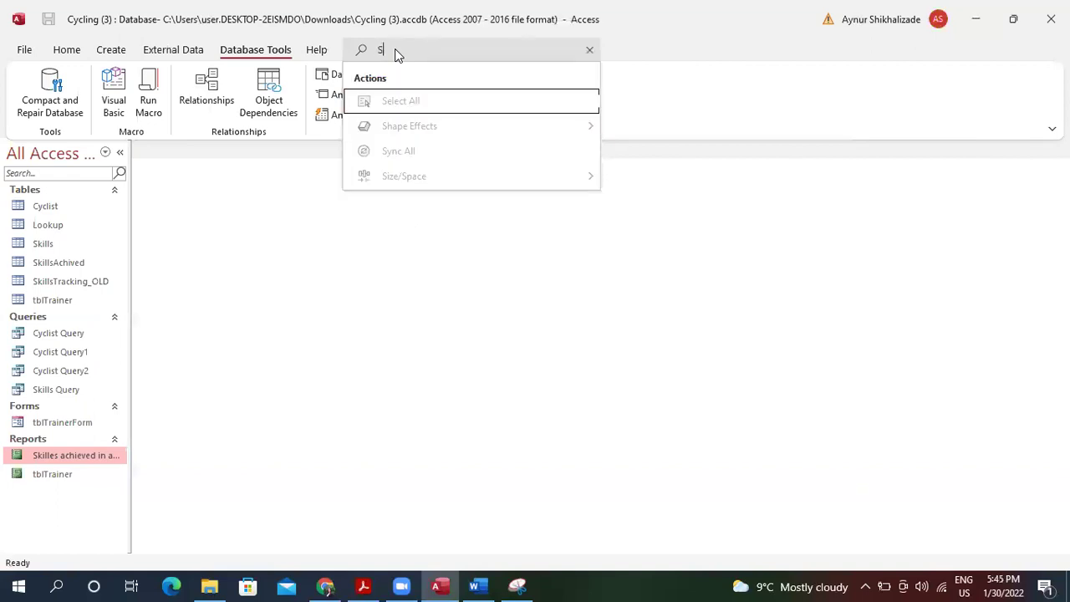
pyautogui.press('BackSpace')
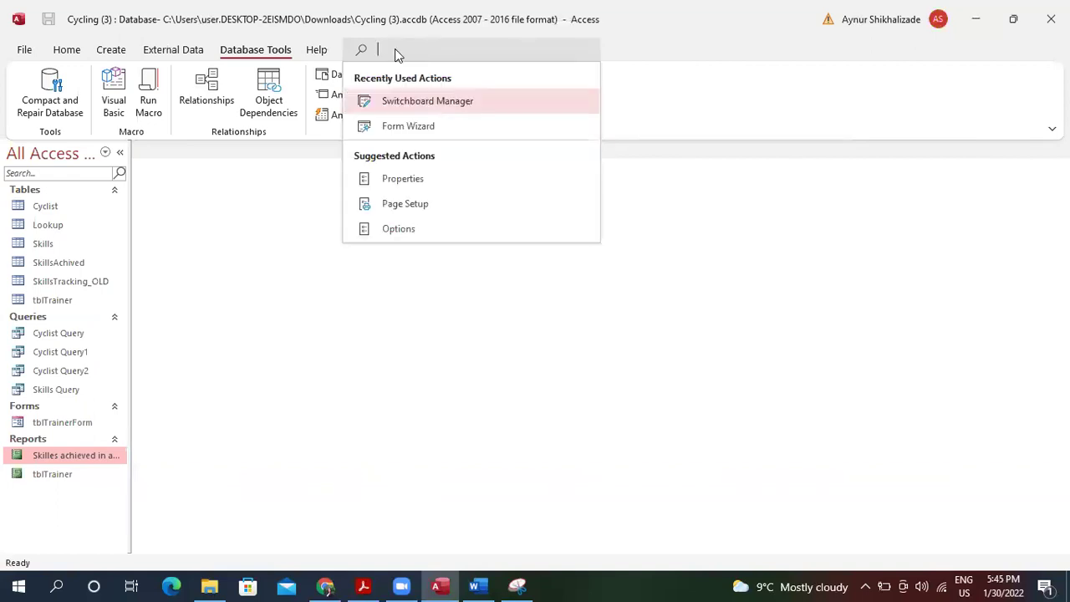
pyautogui.click(446, 102)
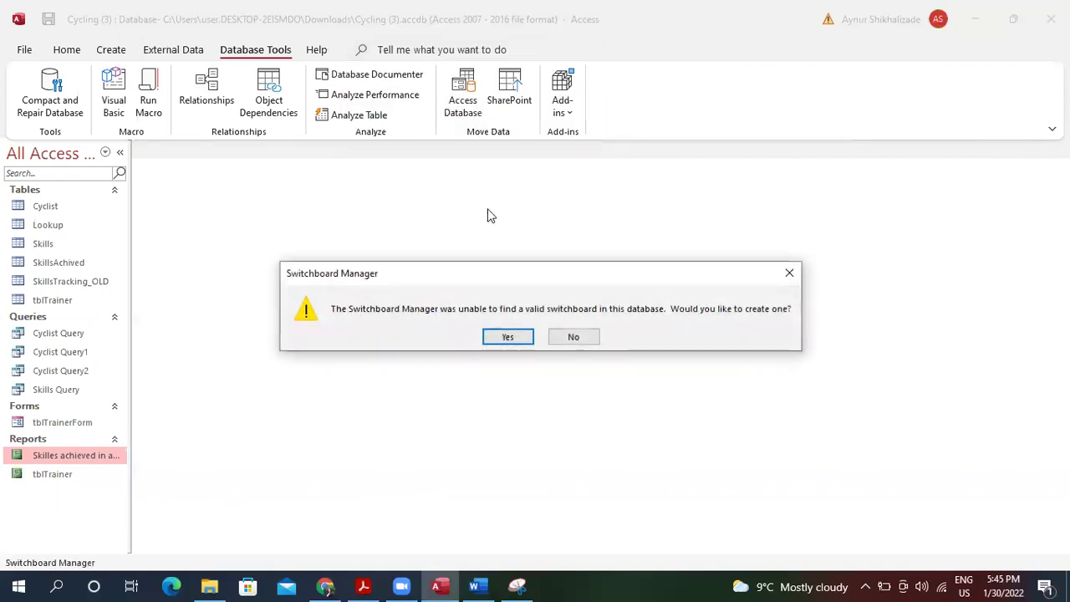
pyautogui.click(503, 336)
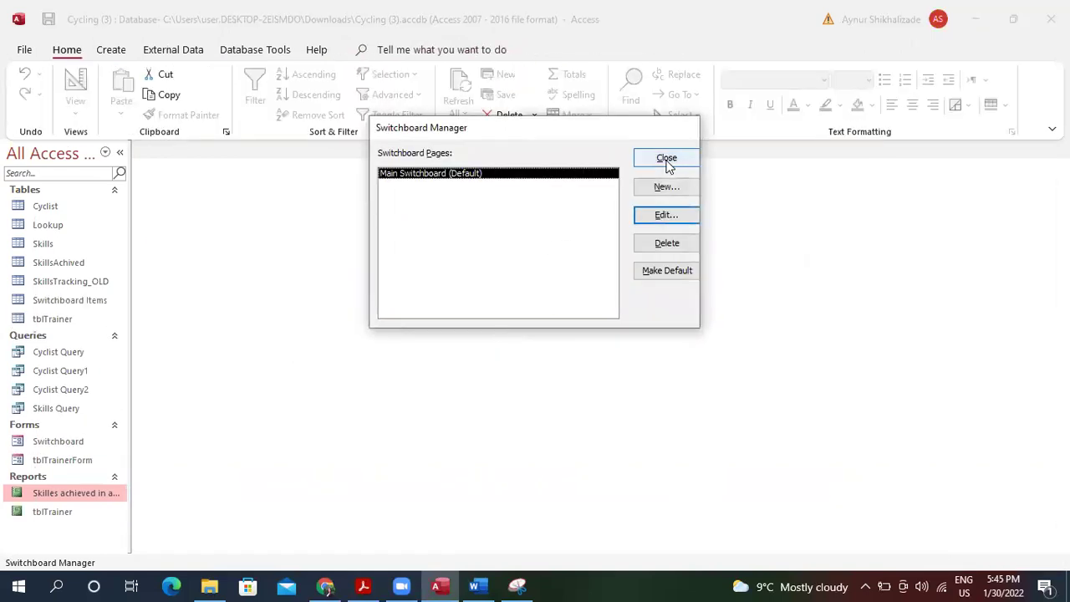
# Add a switchboard page named Dashboard, make it the default, and close the manager.
pyautogui.click(662, 189)
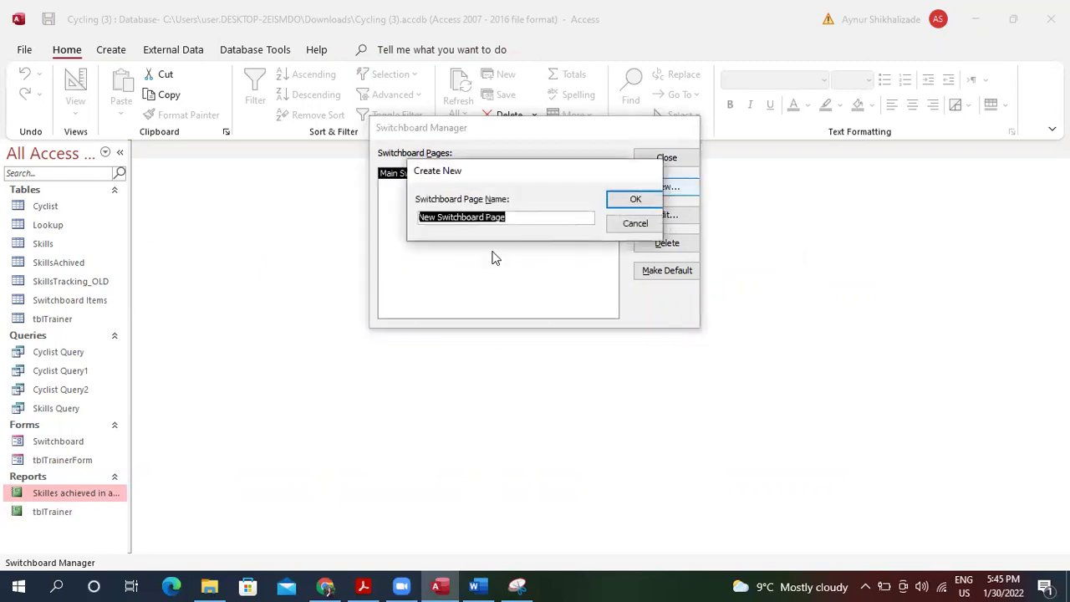
pyautogui.write('M')
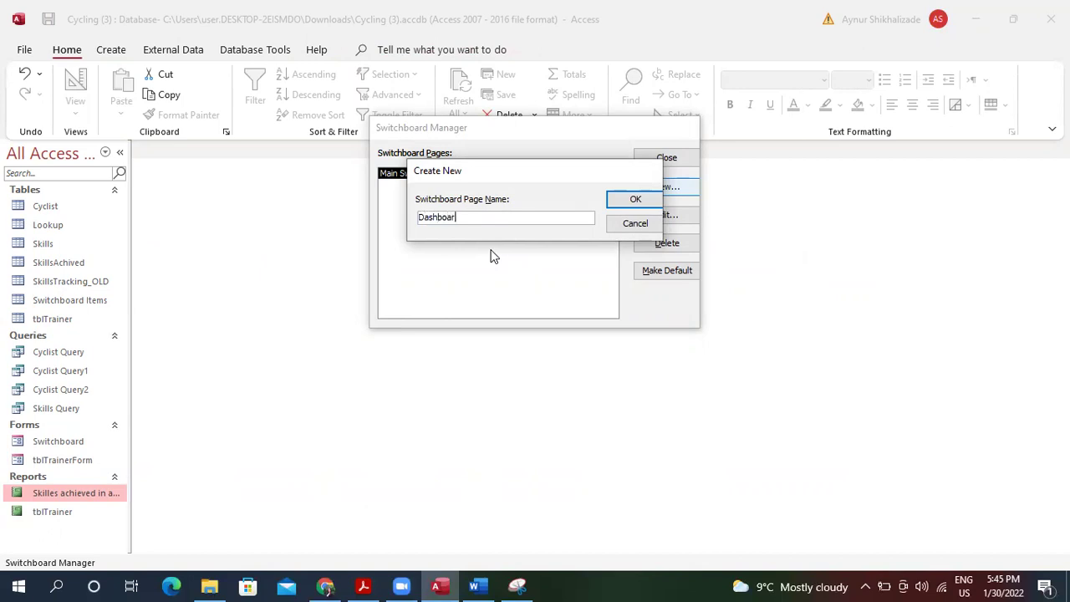
pyautogui.press('Return')
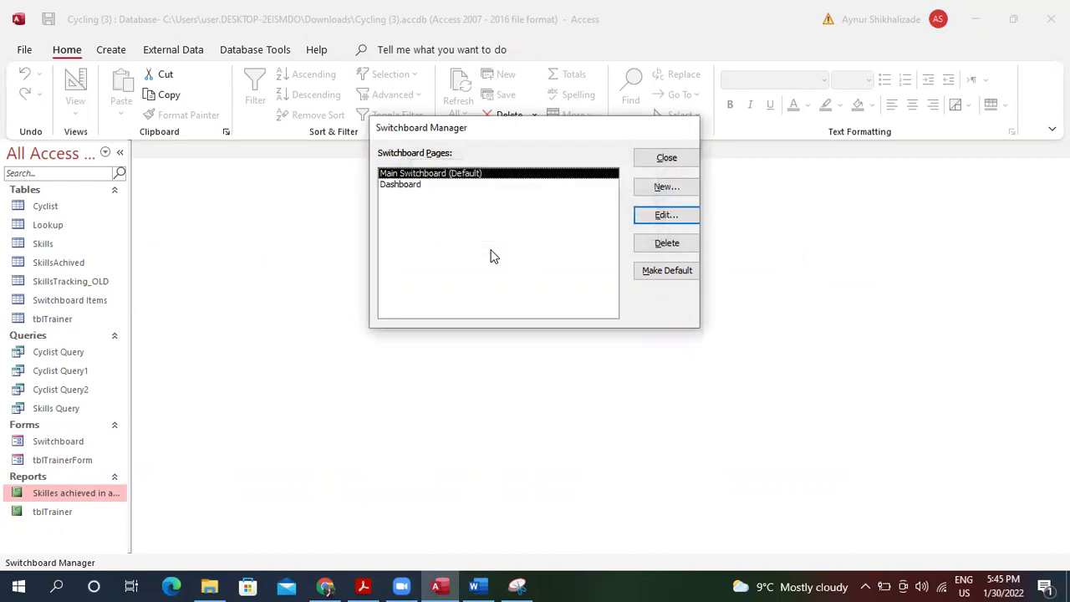
pyautogui.click(518, 185)
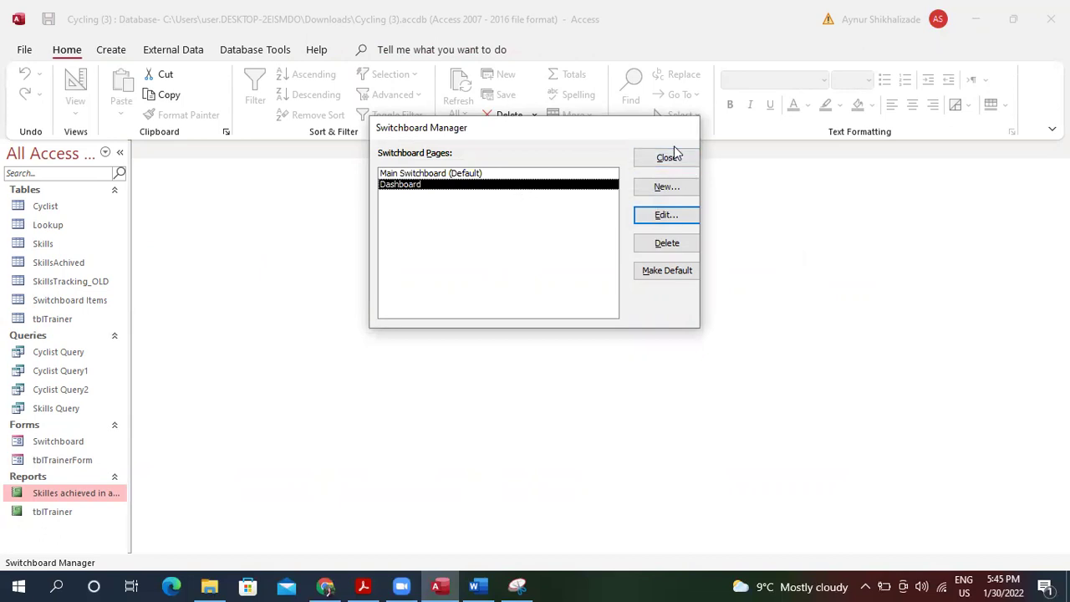
pyautogui.click(656, 189)
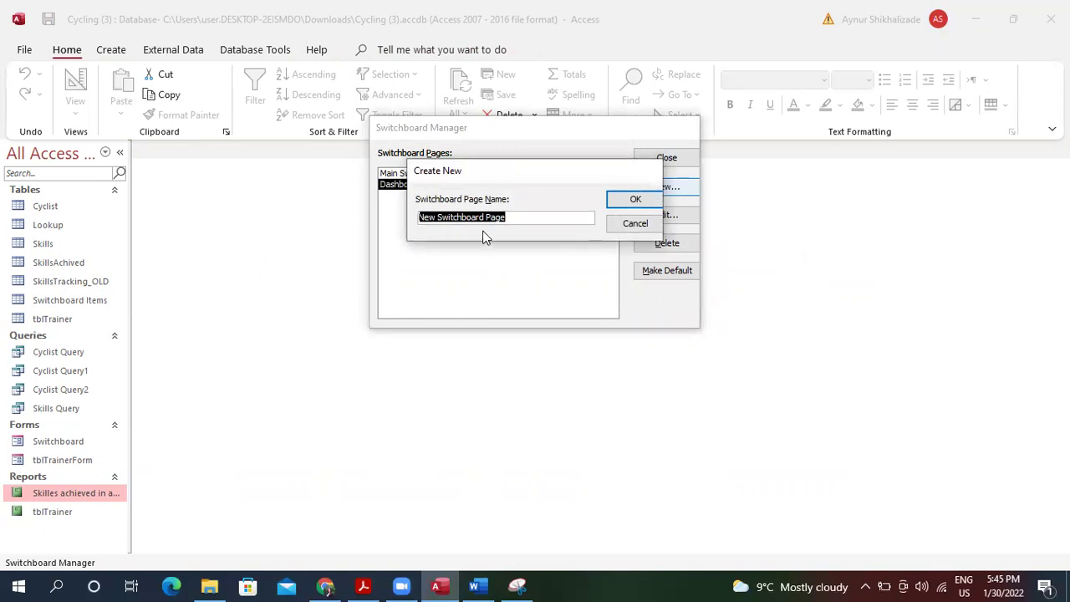
pyautogui.click(619, 228)
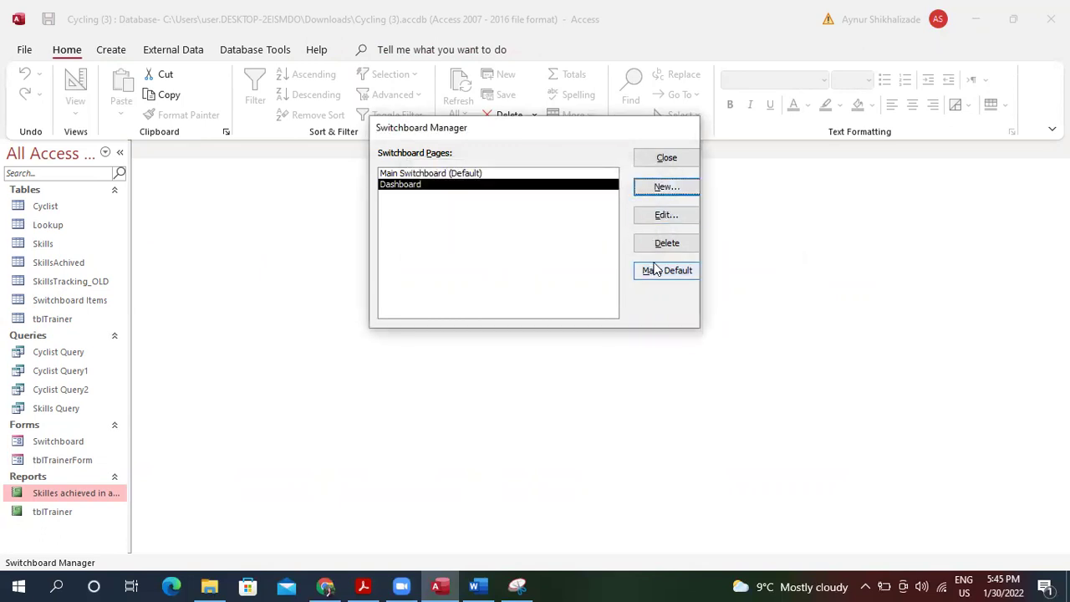
pyautogui.click(649, 271)
pyautogui.click(674, 159)
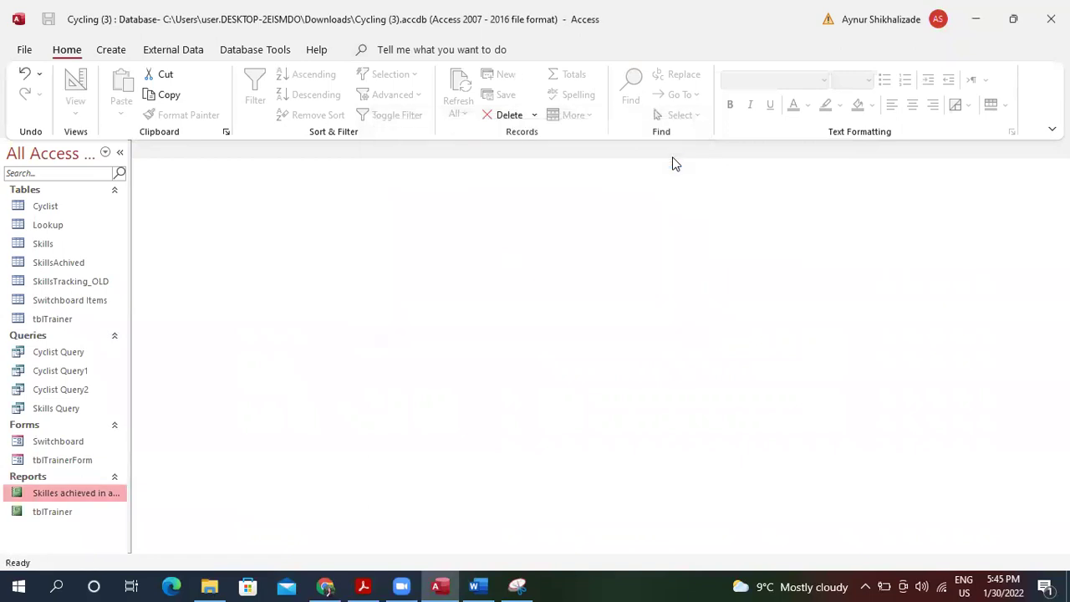
# Open the Switchboard form in Design view and make its Form Footer and Detail sections taller.
pyautogui.doubleClick(65, 442)
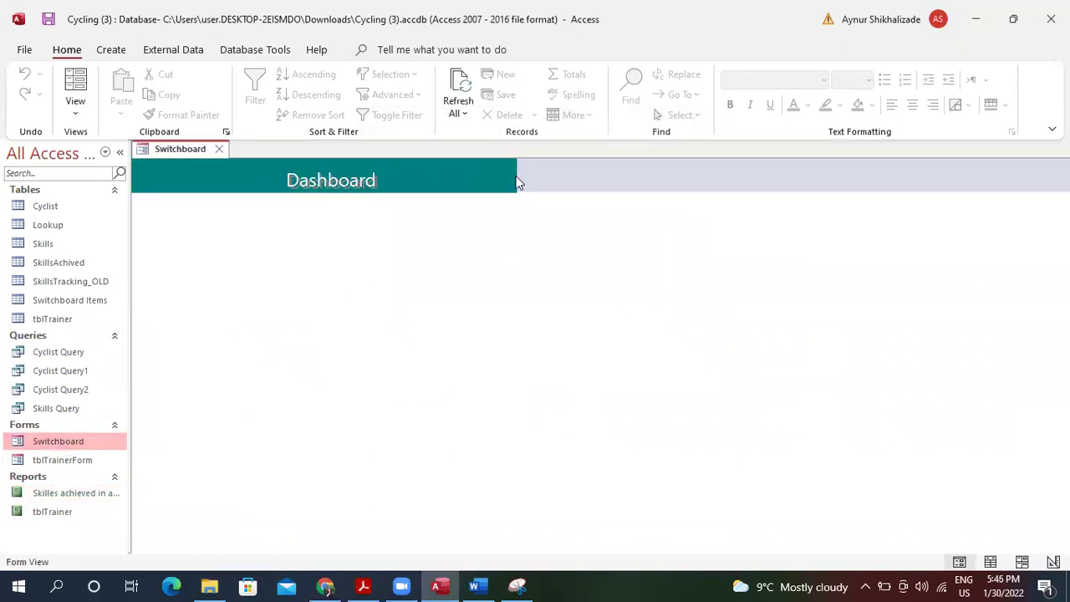
pyautogui.click(75, 102)
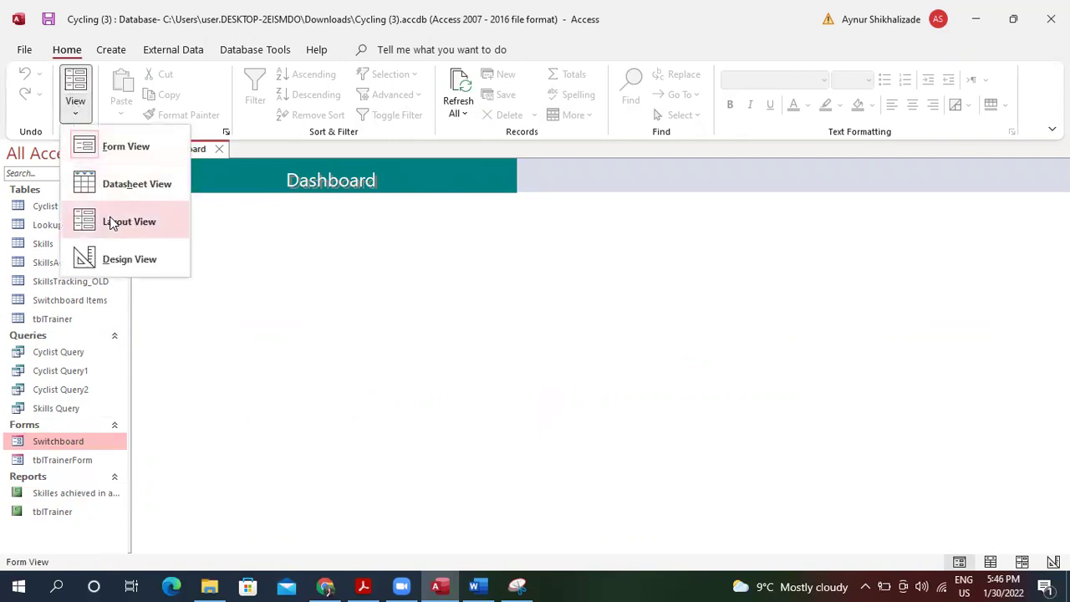
pyautogui.click(127, 259)
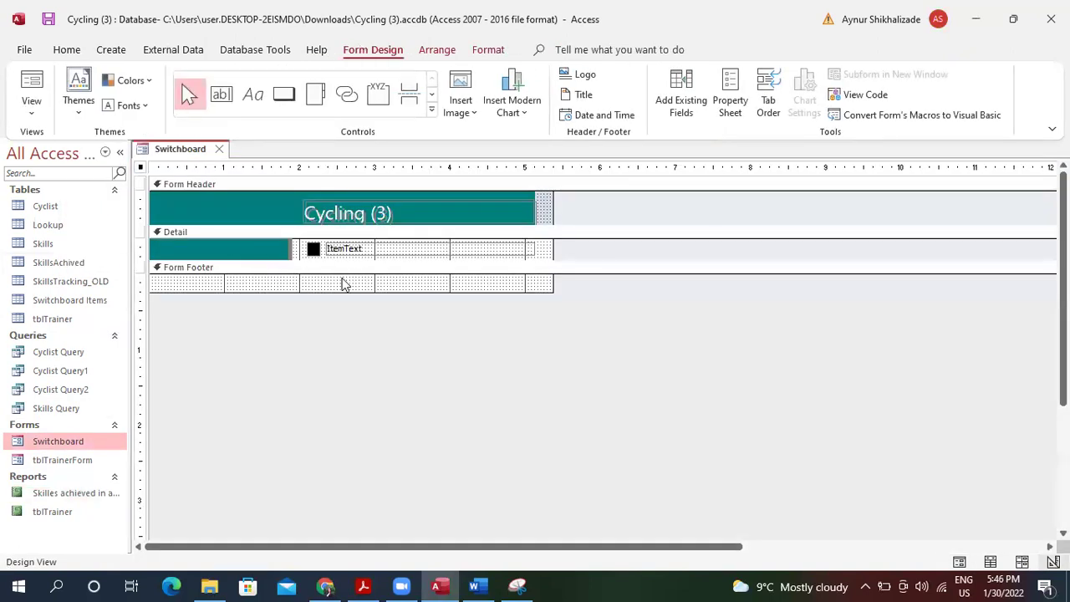
pyautogui.moveTo(339, 289); pyautogui.dragTo(340, 342)
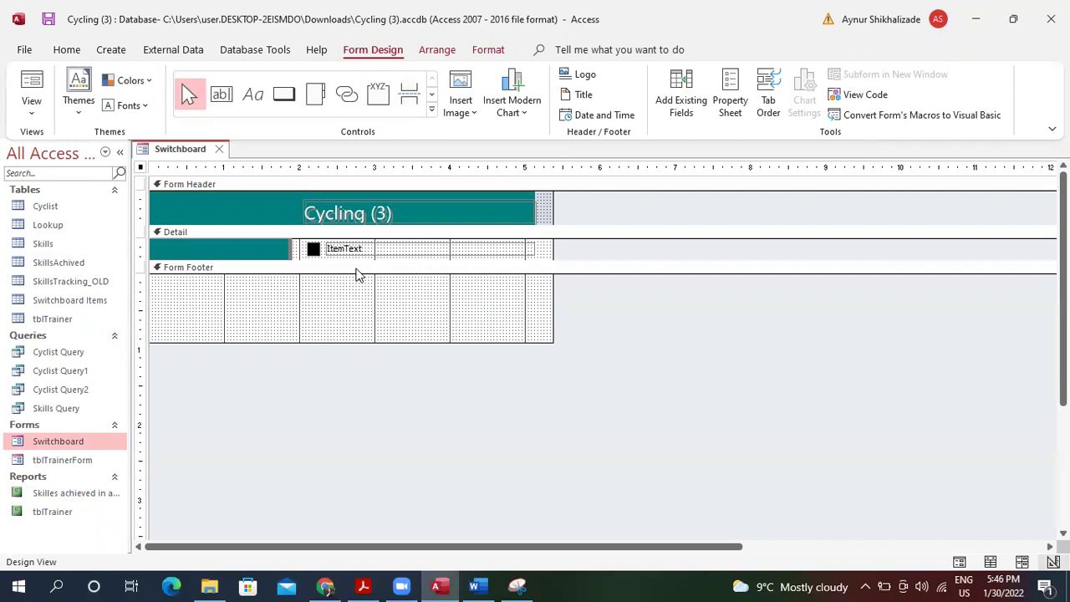
pyautogui.moveTo(354, 255); pyautogui.dragTo(371, 308)
# Delete the ItemText control and its item button from the Detail section.
pyautogui.click(351, 249)
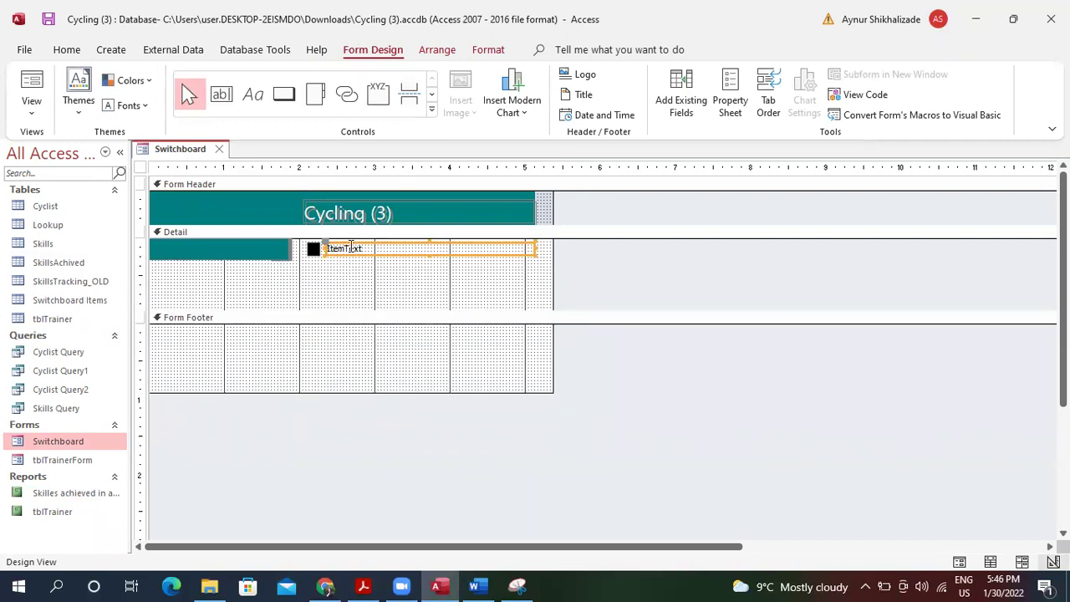
pyautogui.moveTo(304, 246); pyautogui.dragTo(499, 265)
pyautogui.rightClick(490, 248)
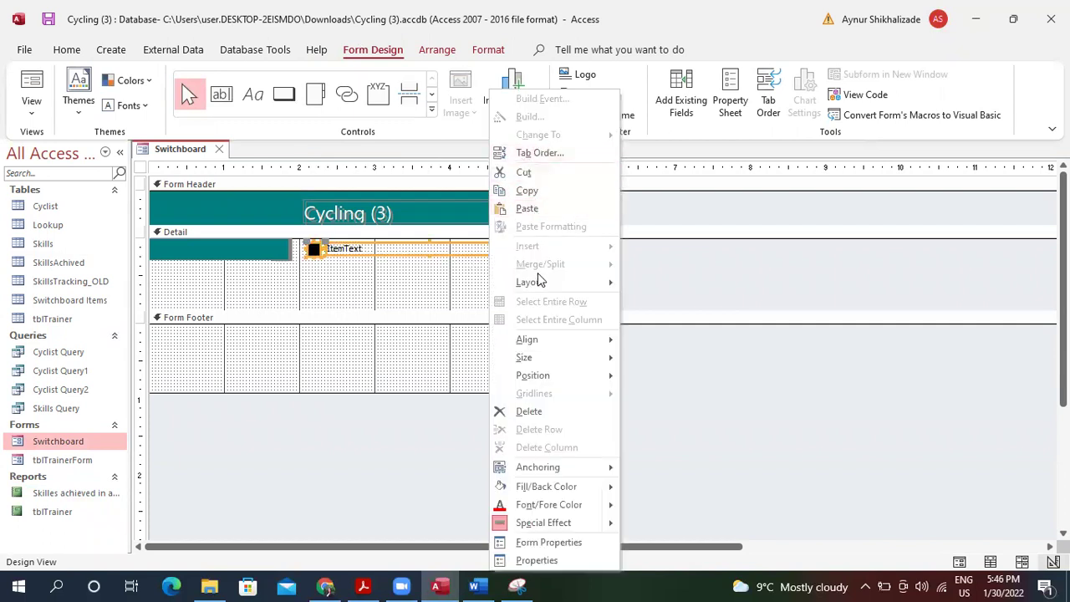
pyautogui.click(532, 411)
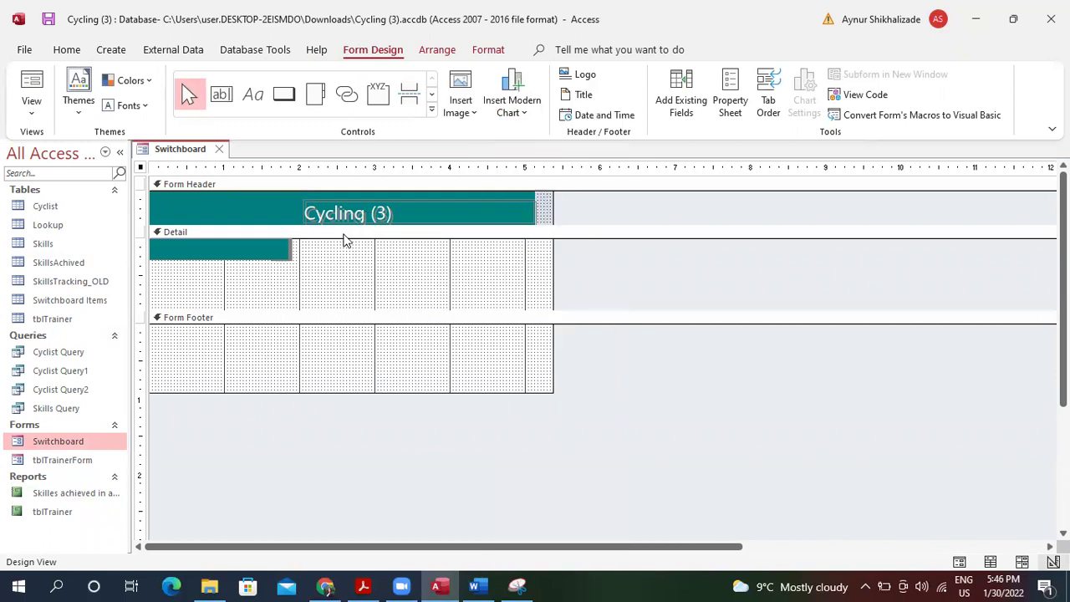
# Draw a new command button in the Detail section.
pyautogui.click(323, 250)
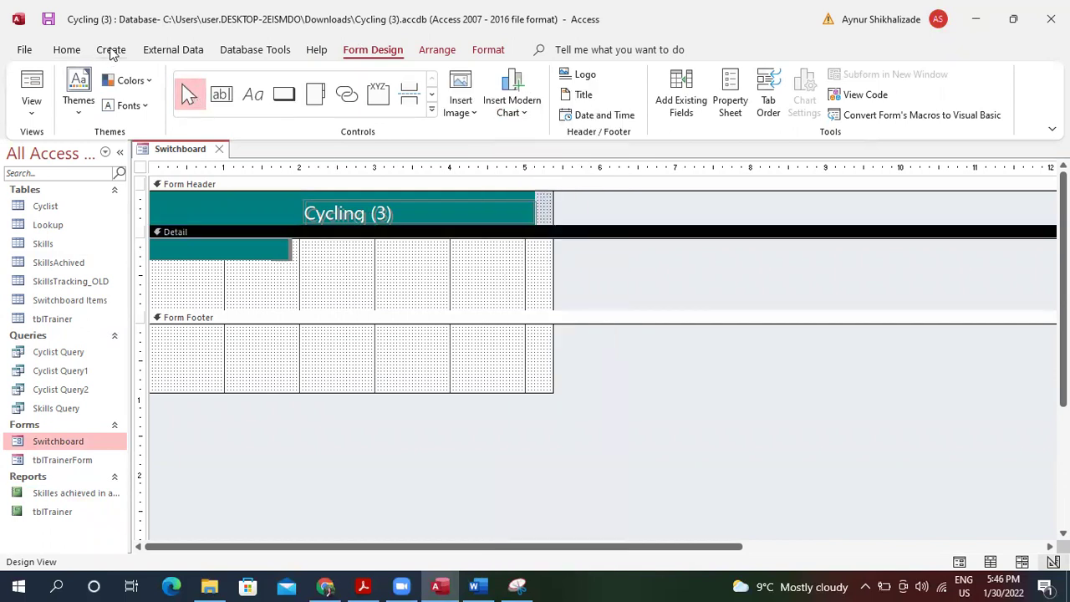
pyautogui.click(285, 93)
pyautogui.moveTo(312, 242); pyautogui.dragTo(527, 265)
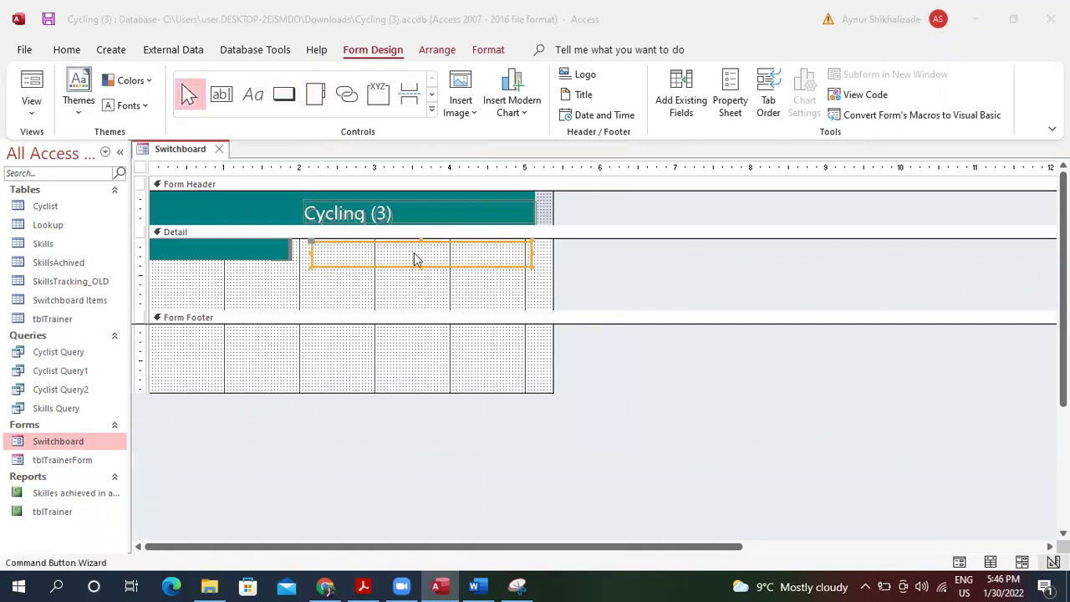
# Build a picture button that opens tblTrainerForm showing all records.
pyautogui.click(364, 585)
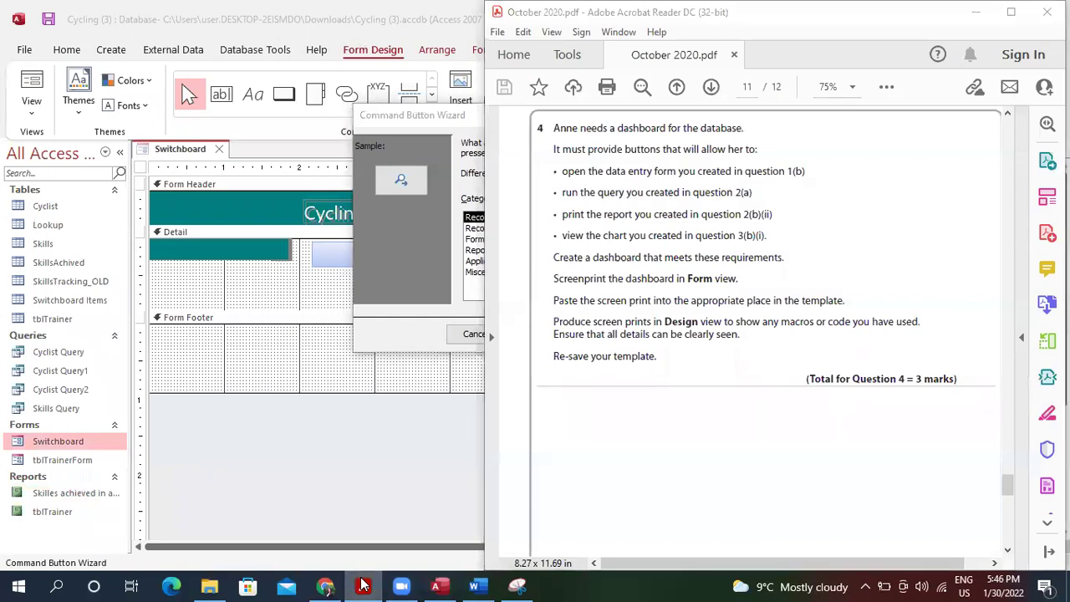
pyautogui.click(364, 585)
pyautogui.click(511, 231)
pyautogui.click(516, 241)
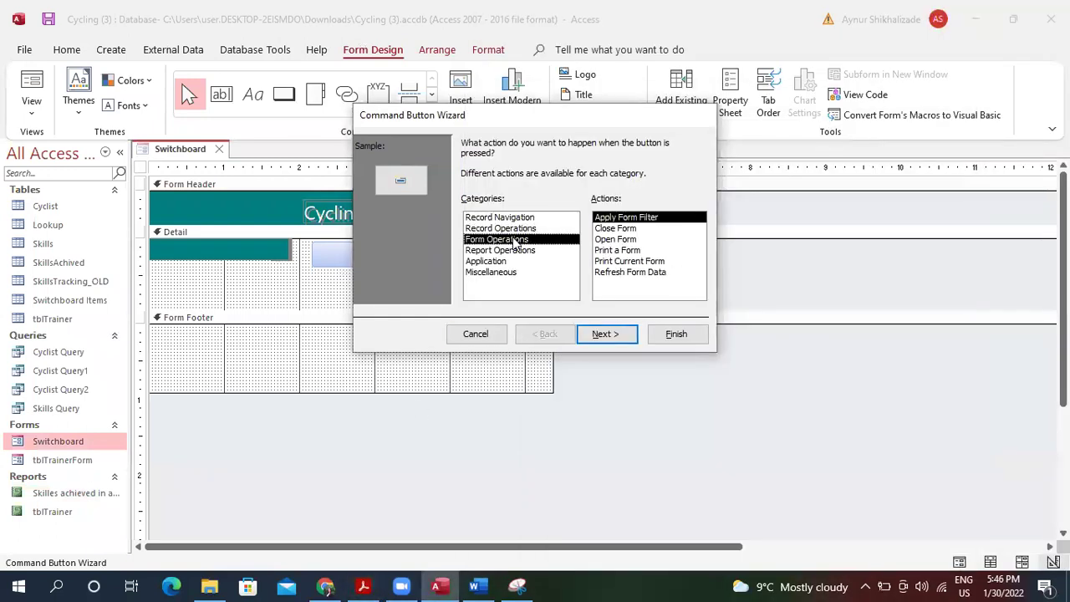
pyautogui.click(618, 335)
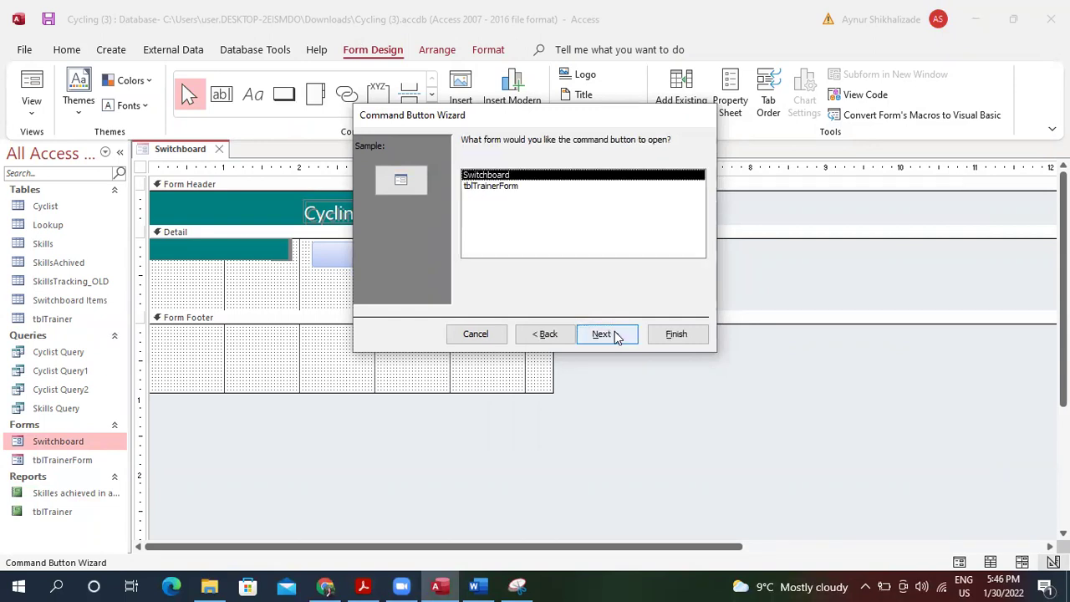
pyautogui.click(512, 187)
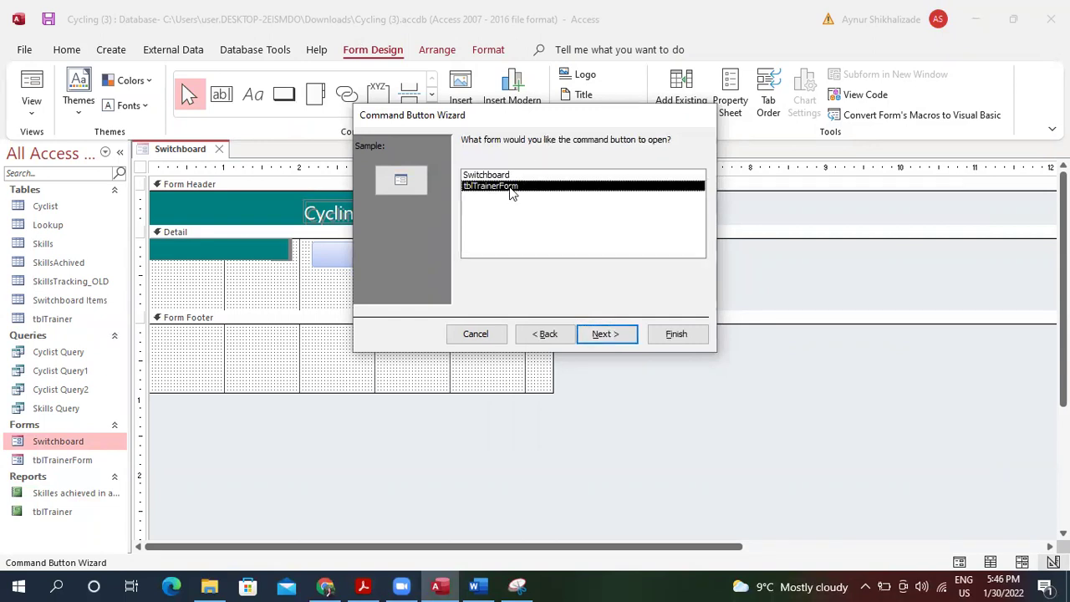
pyautogui.click(609, 334)
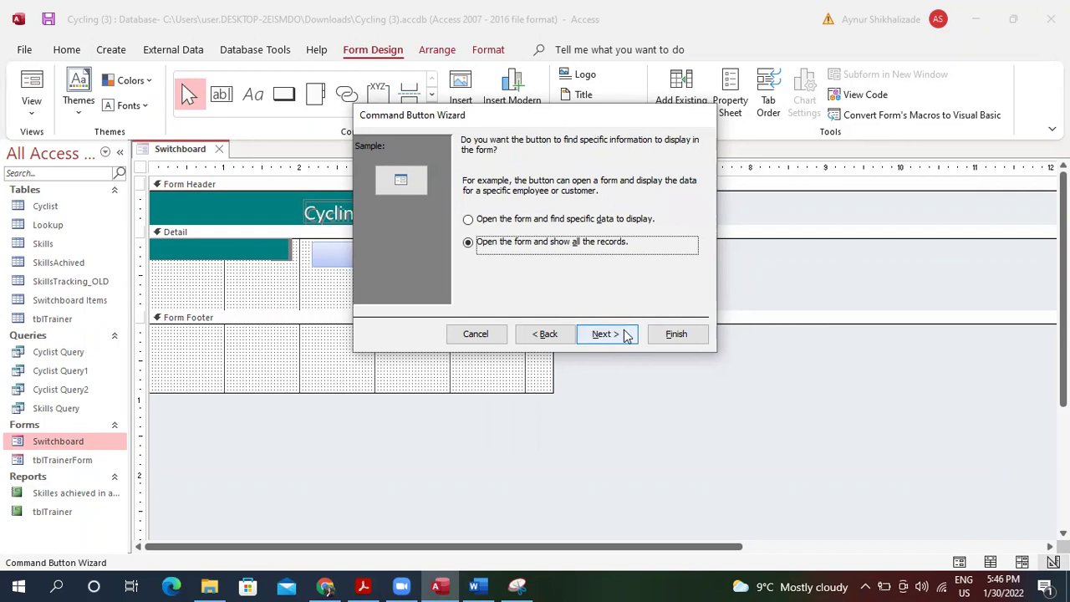
pyautogui.click(626, 335)
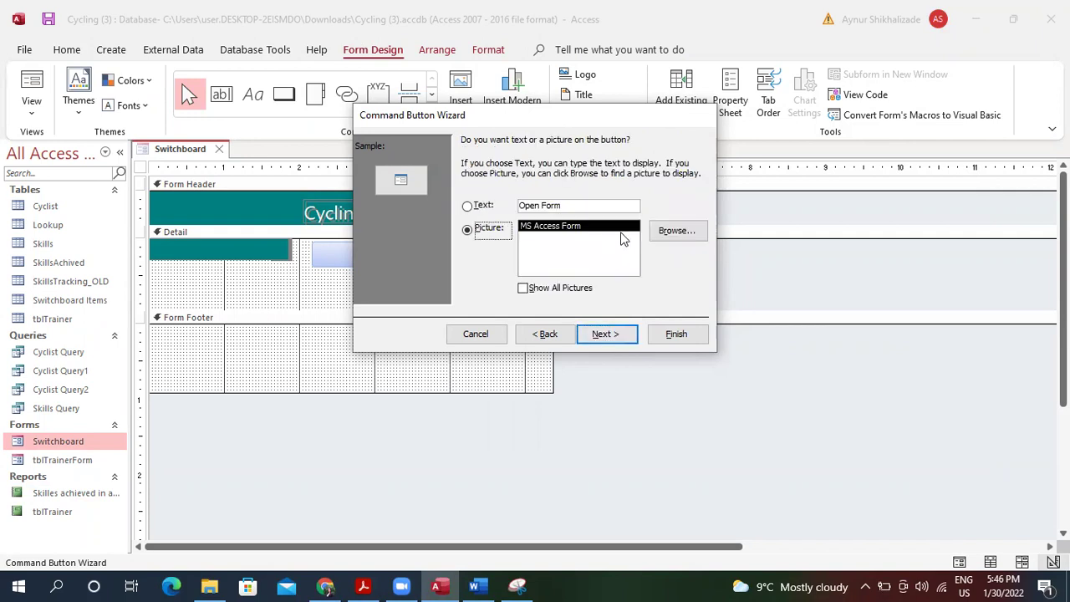
pyautogui.click(607, 336)
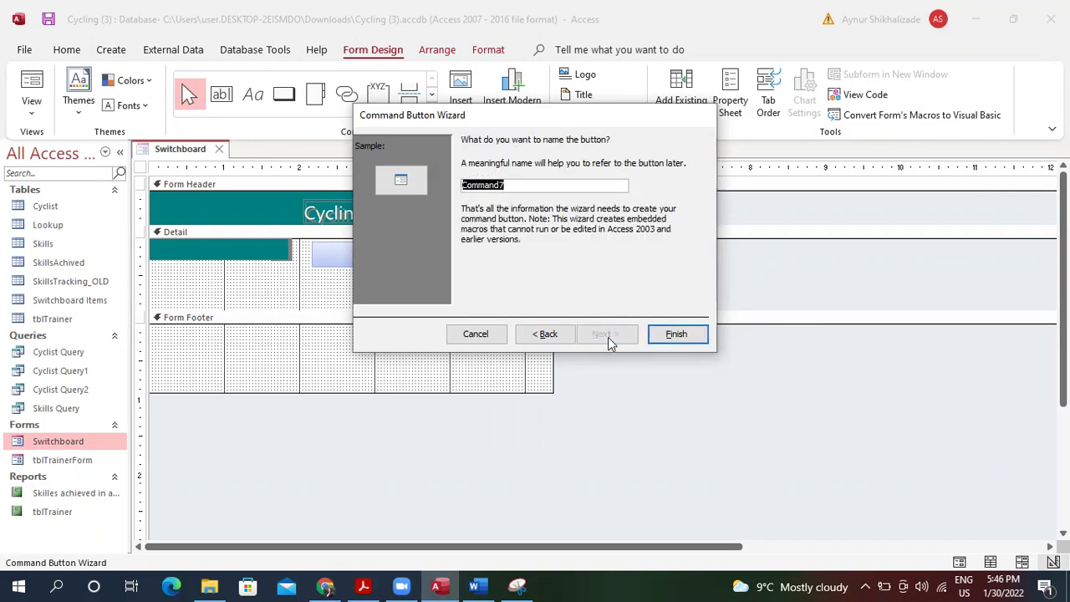
pyautogui.click(676, 333)
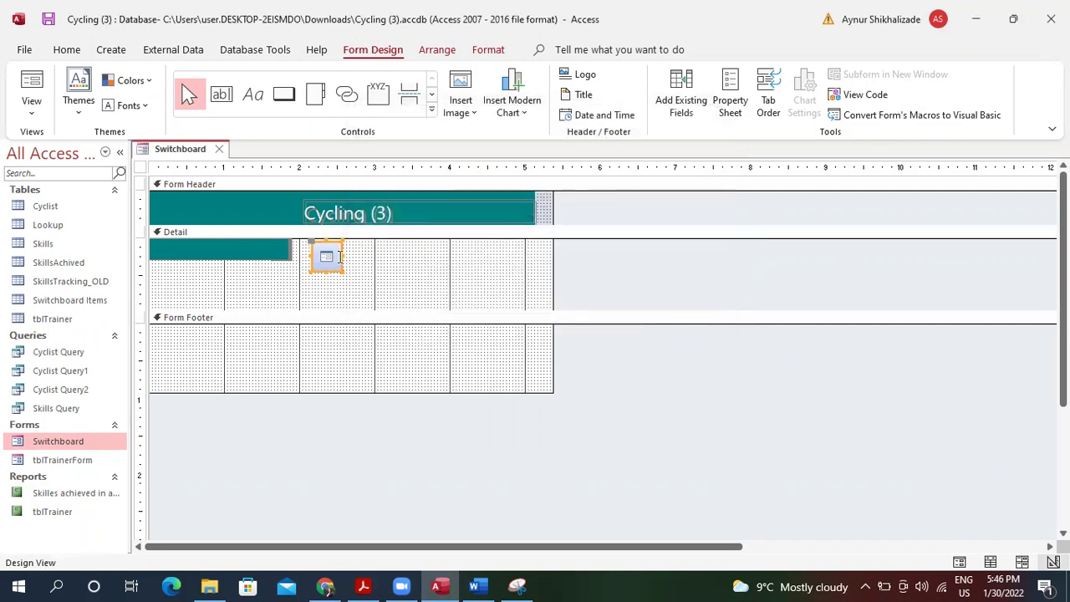
# Delete the new picture button so the Detail section is empty again.
pyautogui.click(313, 250)
pyautogui.rightClick(309, 250)
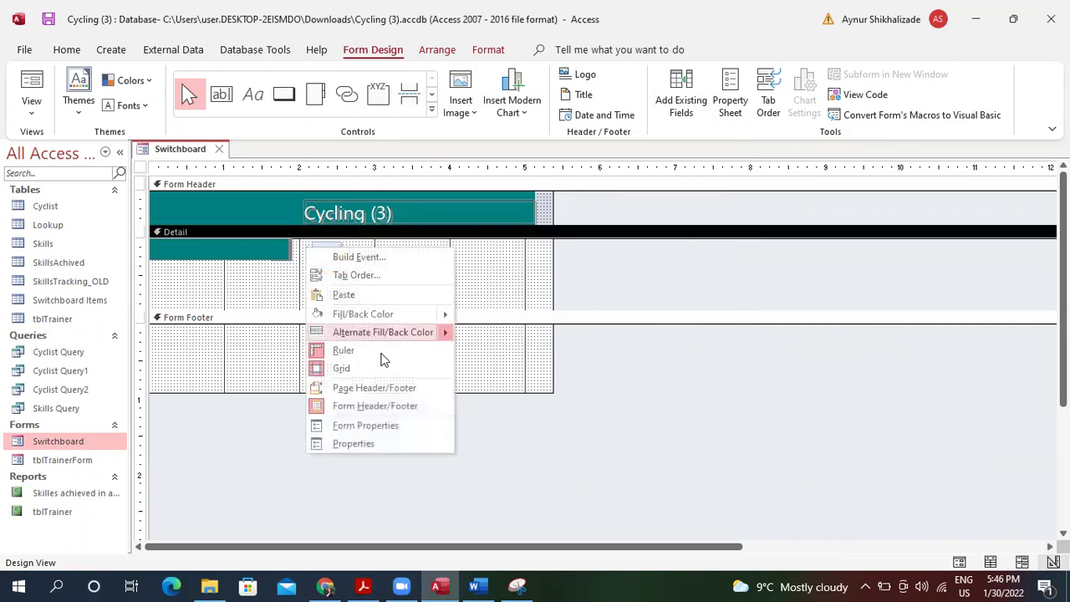
pyautogui.click(485, 300)
pyautogui.click(317, 255)
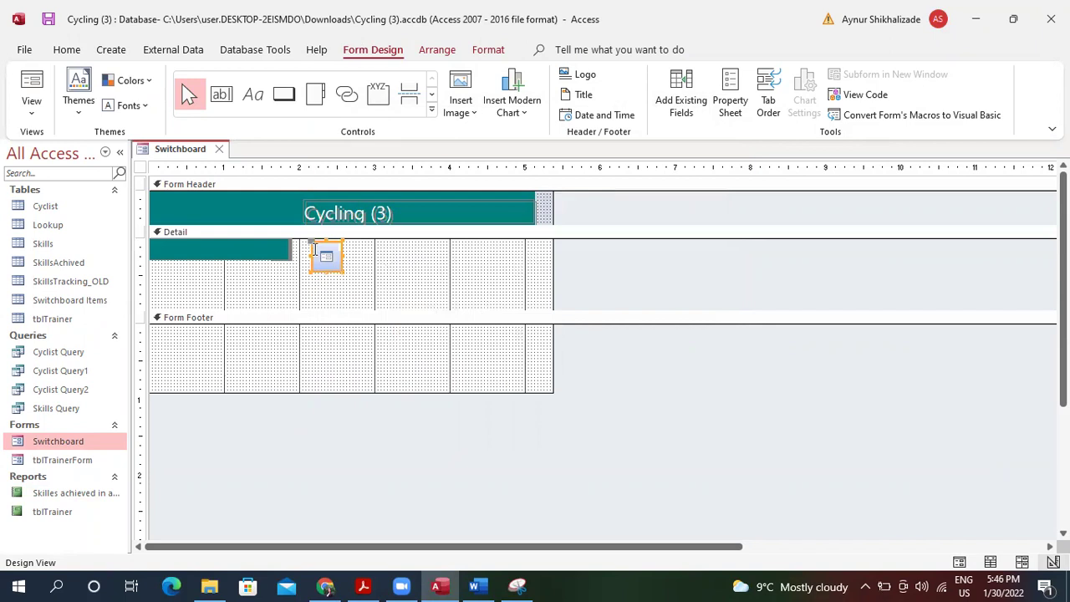
pyautogui.rightClick(318, 254)
pyautogui.click(373, 411)
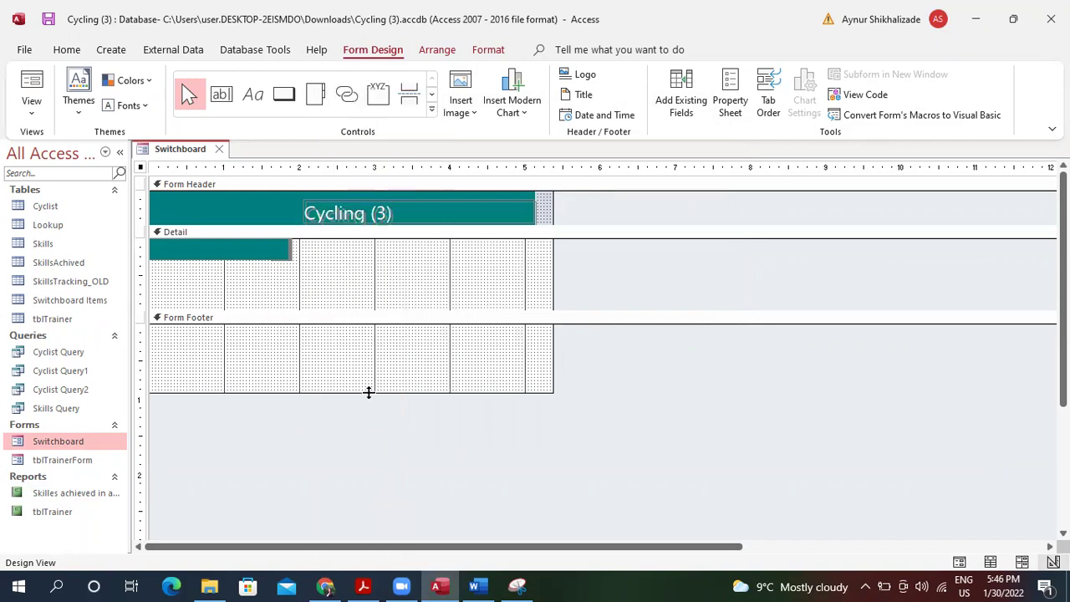
# Draw a text button 'Open Form' that opens tblTrainerForm showing all records.
pyautogui.click(278, 97)
pyautogui.moveTo(310, 241); pyautogui.dragTo(521, 263)
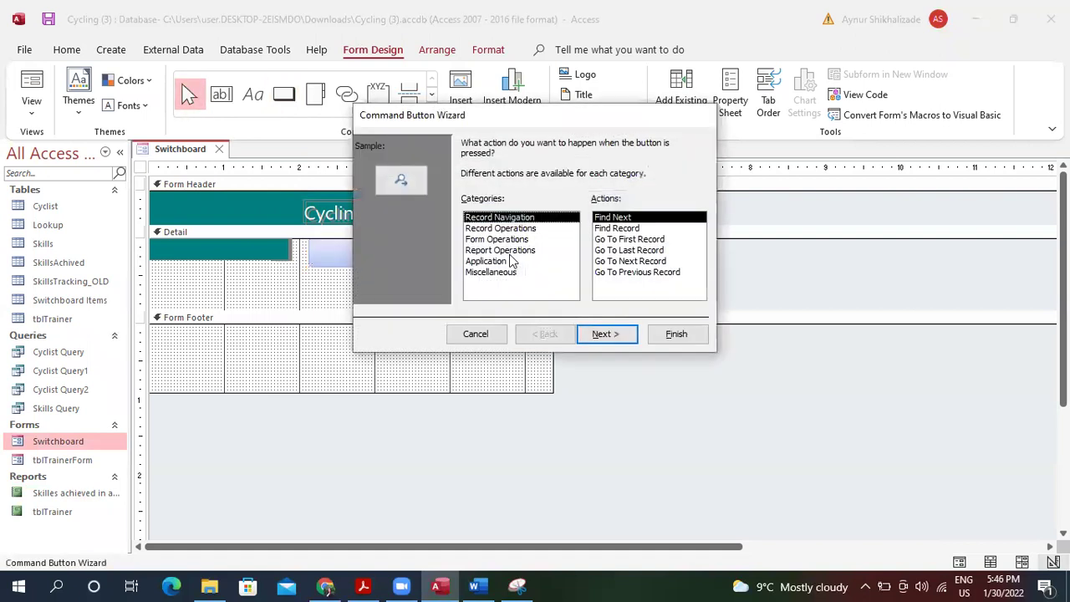
pyautogui.click(519, 240)
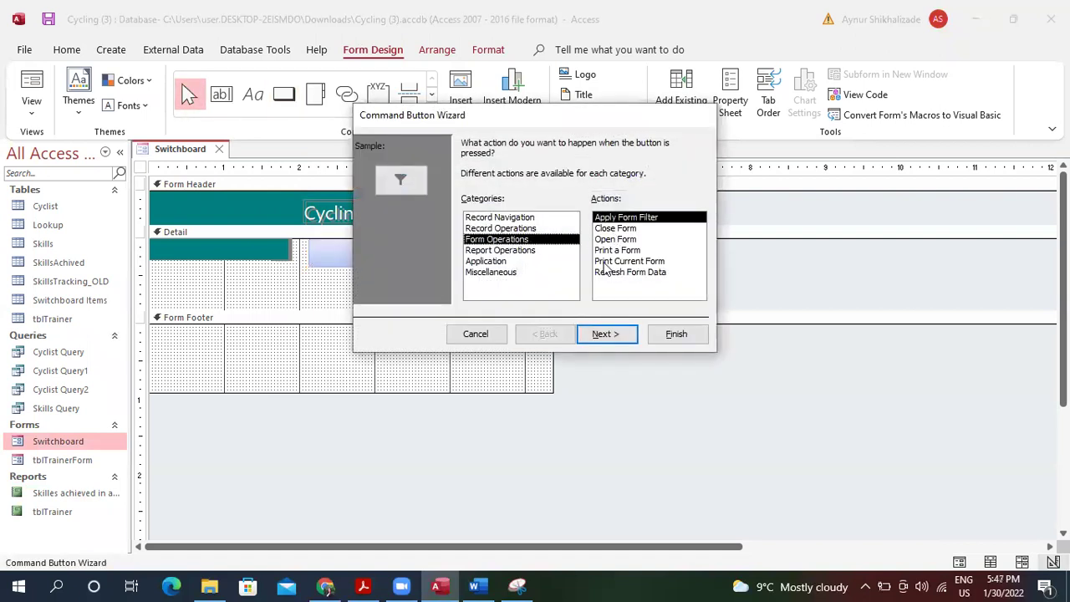
pyautogui.click(621, 240)
pyautogui.click(617, 334)
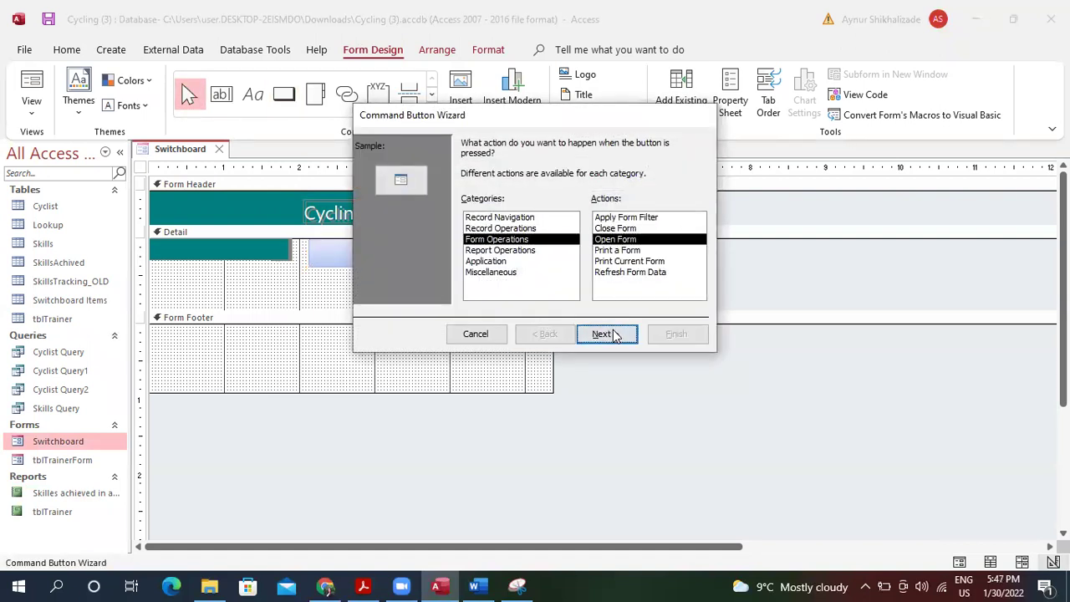
pyautogui.click(545, 334)
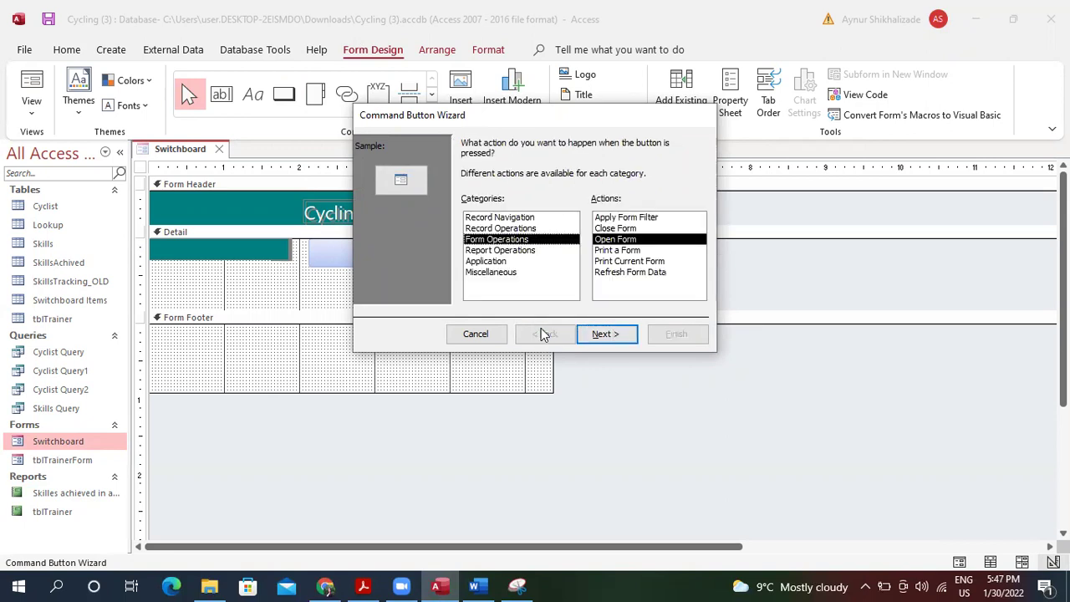
pyautogui.click(605, 335)
pyautogui.click(536, 186)
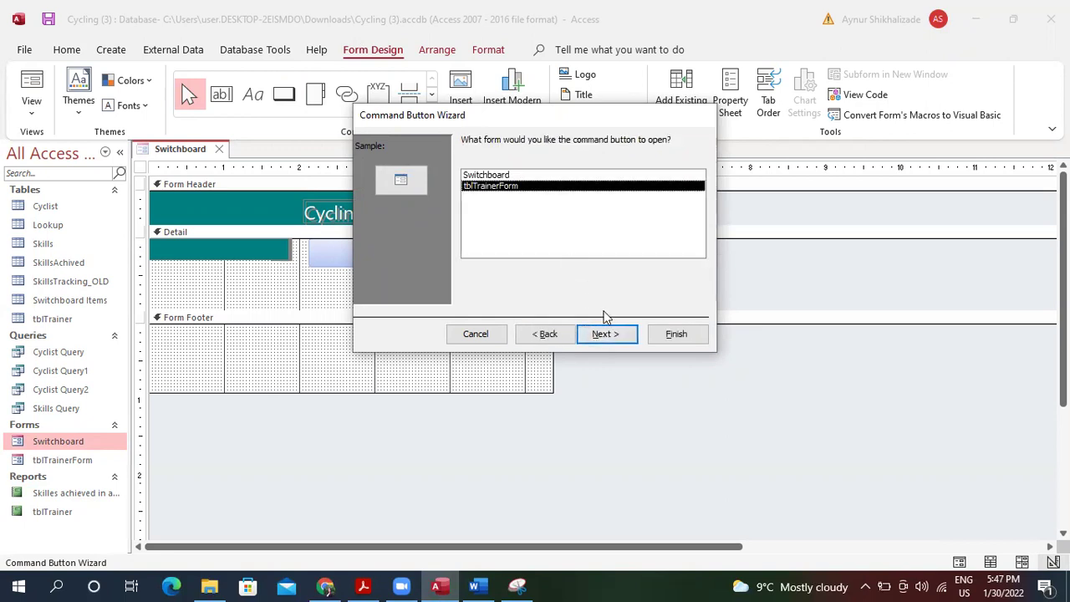
pyautogui.click(616, 334)
pyautogui.click(542, 226)
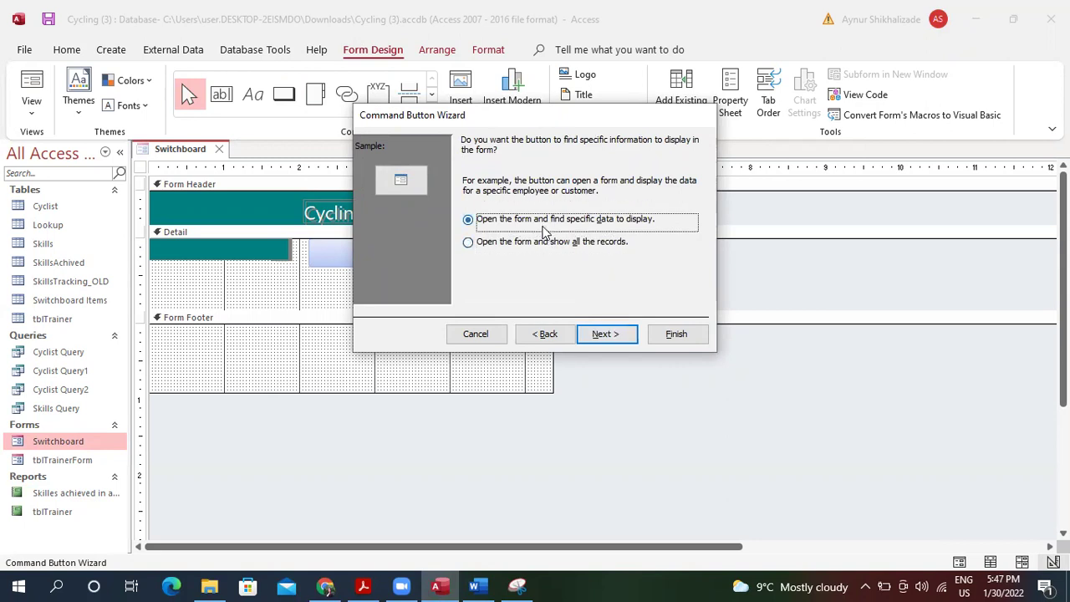
pyautogui.click(552, 242)
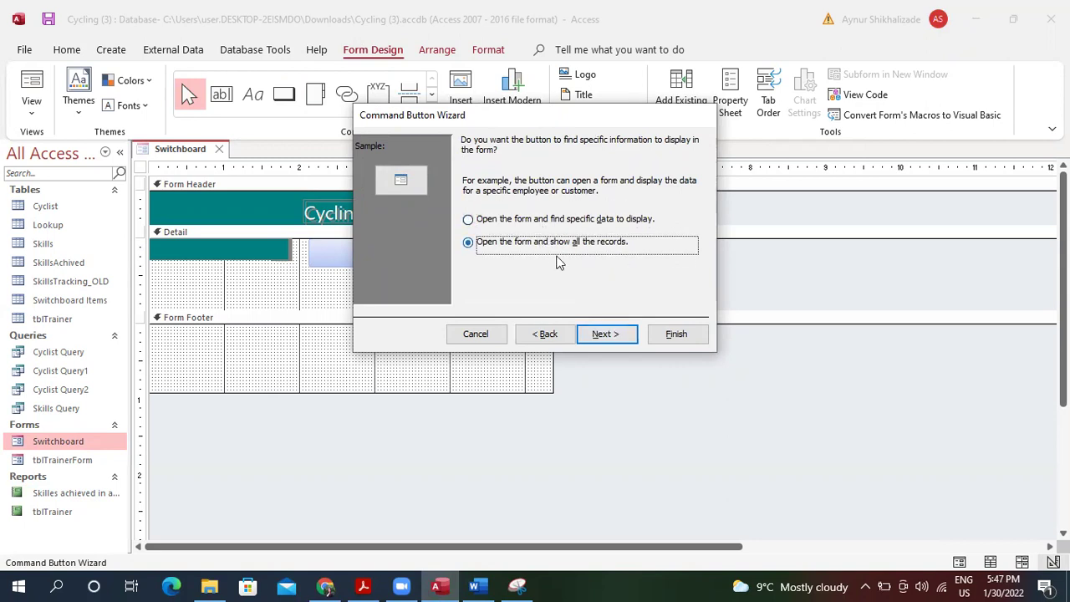
pyautogui.click(607, 335)
pyautogui.click(583, 206)
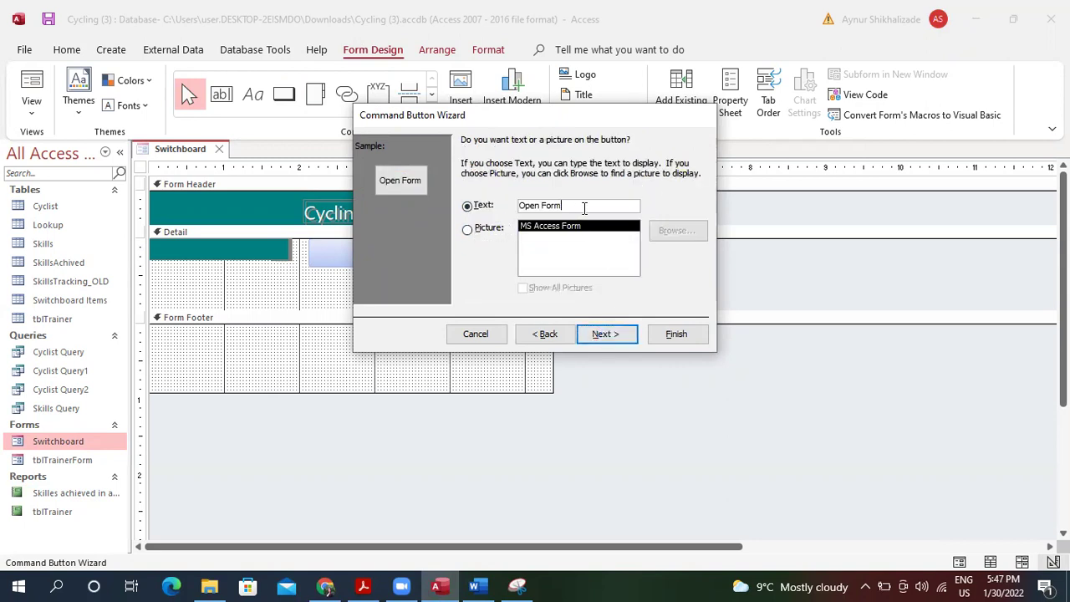
pyautogui.click(613, 334)
pyautogui.click(674, 335)
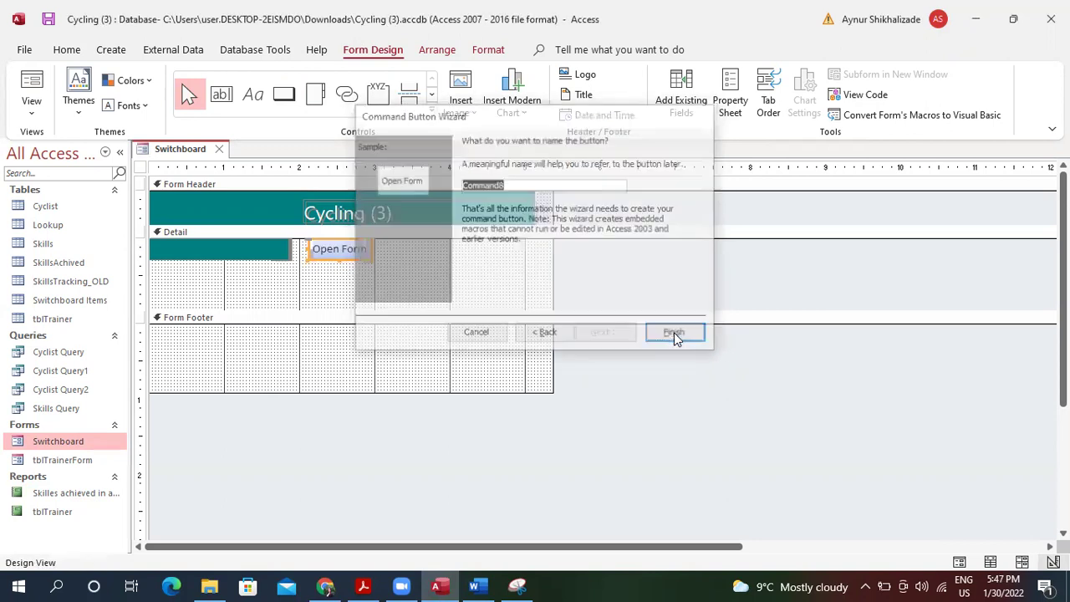
# Widen the Open Form button to match the title's width.
pyautogui.click(374, 251)
pyautogui.click(424, 258)
pyautogui.click(374, 249)
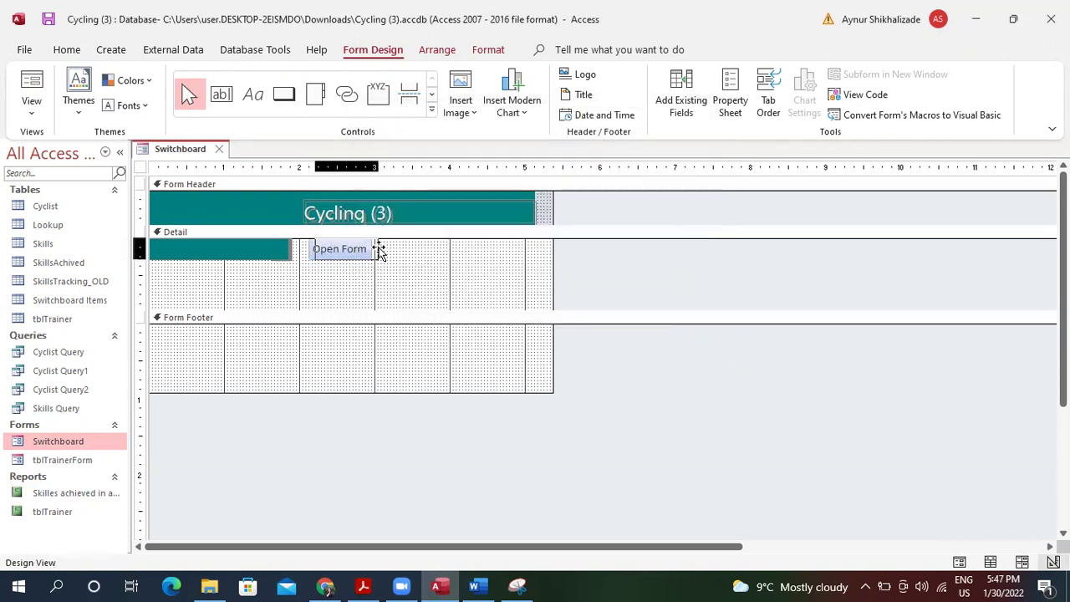
pyautogui.click(369, 248)
pyautogui.moveTo(369, 250); pyautogui.dragTo(532, 256)
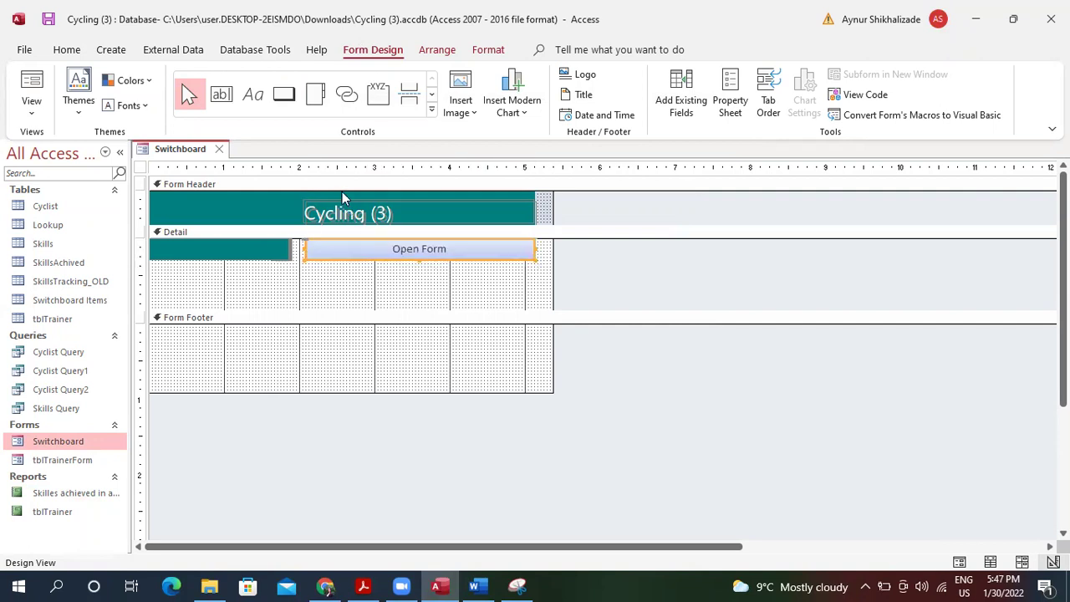
# Draw a second button below Open Form and cancel the wizard, leaving a blank Command9.
pyautogui.click(284, 93)
pyautogui.moveTo(305, 264)
pyautogui.mouseDown()
pyautogui.moveTo(516, 299)
pyautogui.moveTo(543, 292)
pyautogui.moveTo(533, 285)
pyautogui.mouseUp()
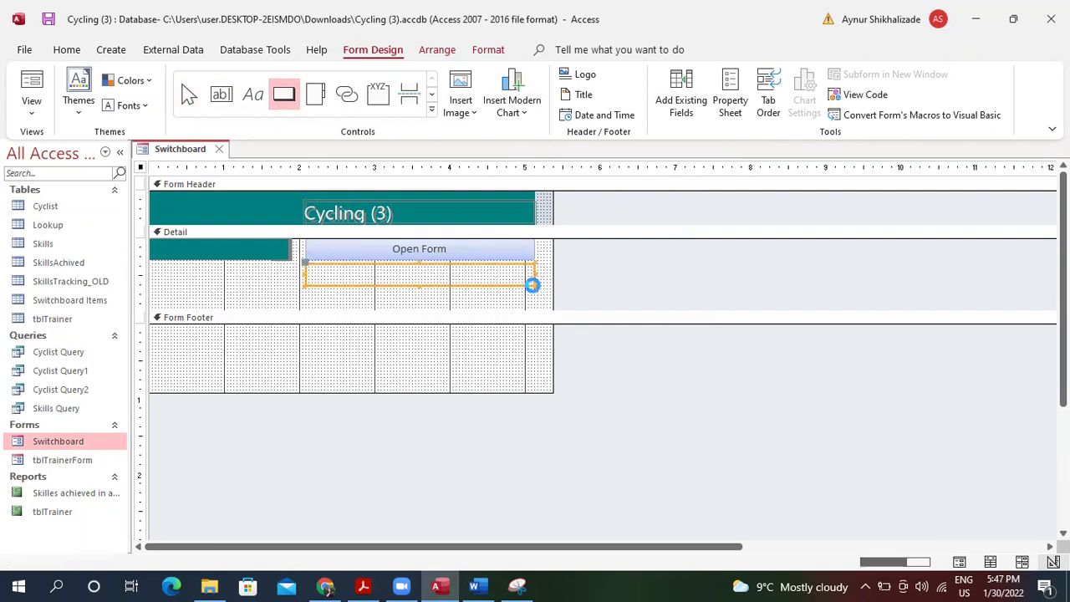
pyautogui.click(364, 586)
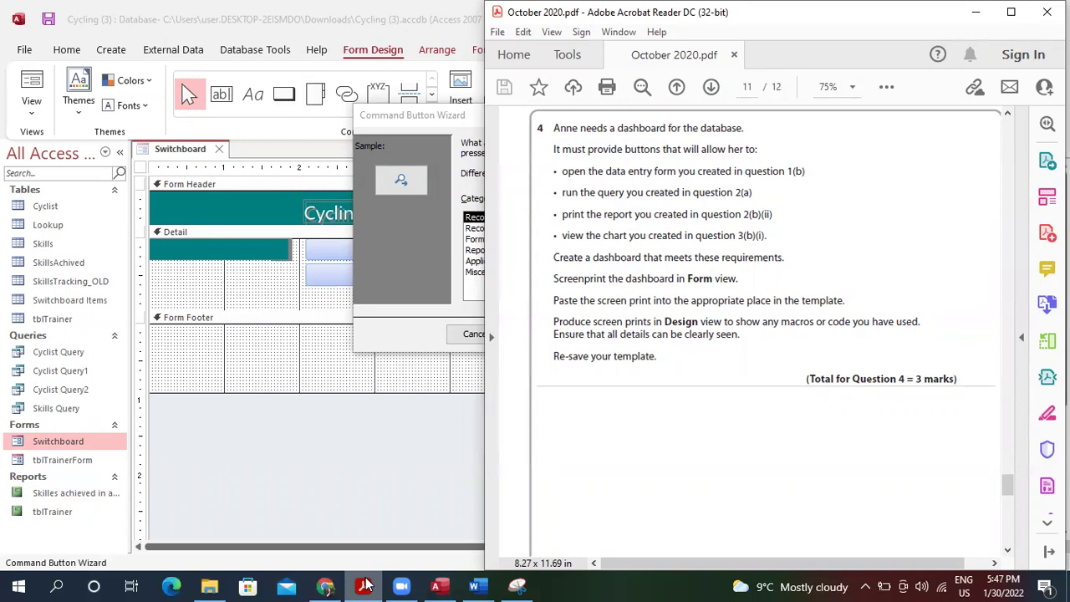
pyautogui.click(390, 321)
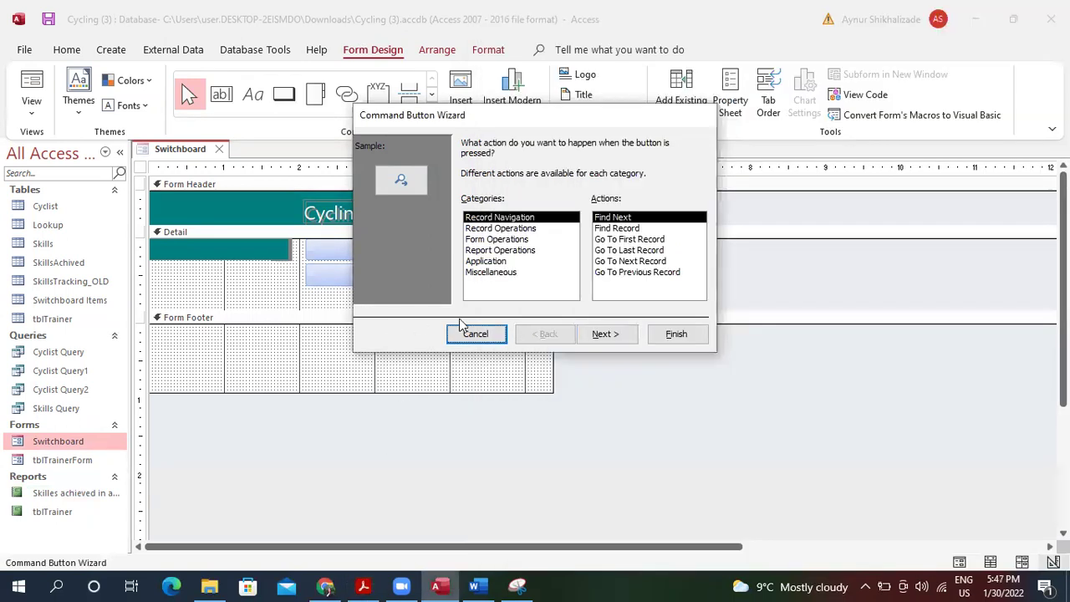
pyautogui.click(472, 334)
# Change the new button's caption from Command9 to 'Run Query'.
pyautogui.rightClick(454, 275)
pyautogui.click(449, 273)
pyautogui.moveTo(449, 273); pyautogui.dragTo(368, 274)
pyautogui.press('BackSpace')
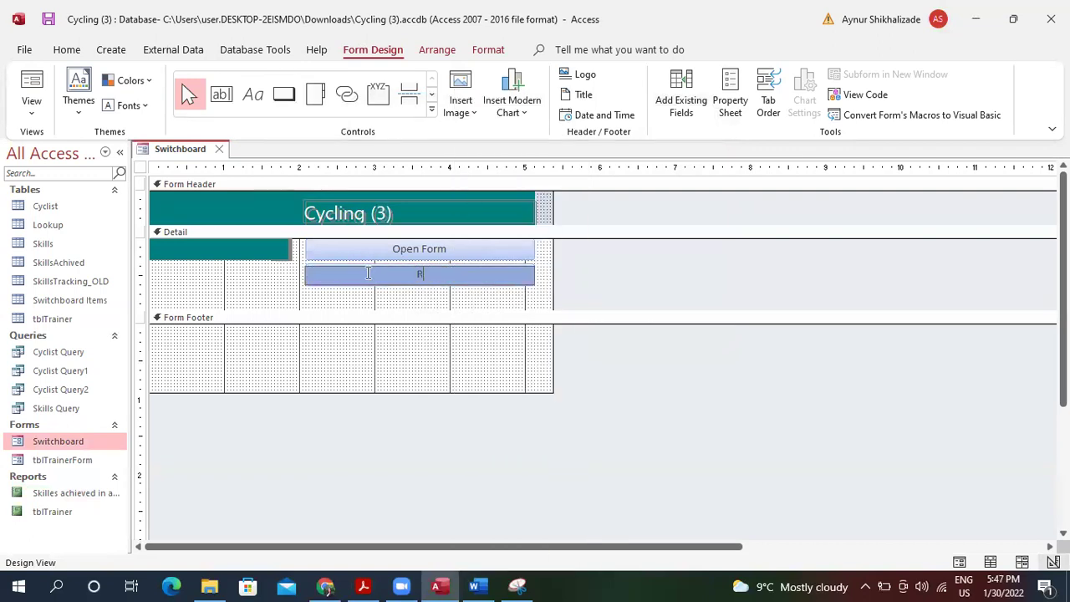
pyautogui.write('Run Query')
pyautogui.click(426, 276)
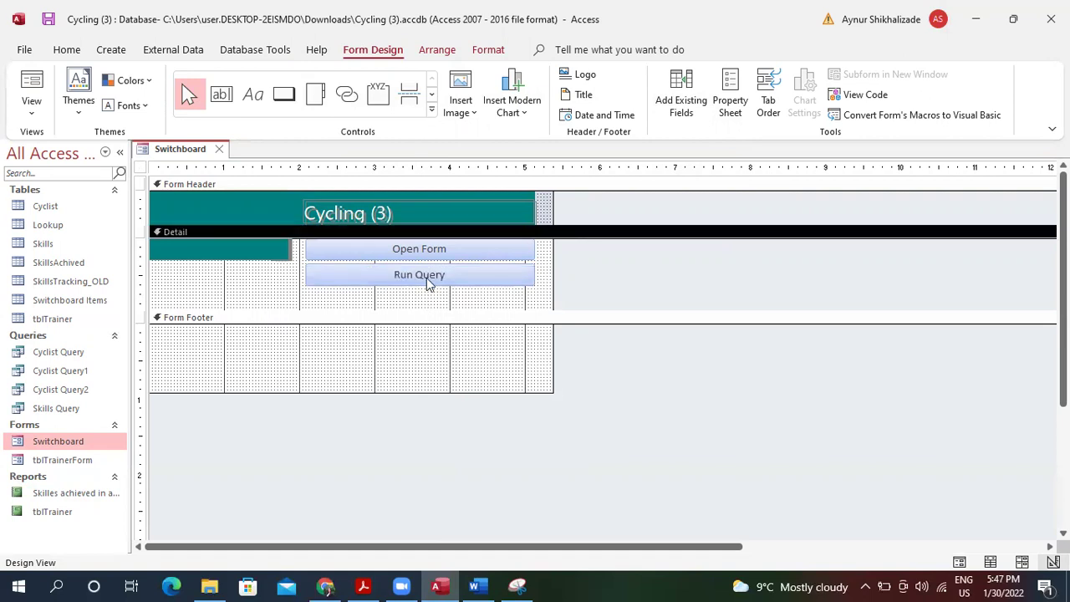
pyautogui.rightClick(425, 273)
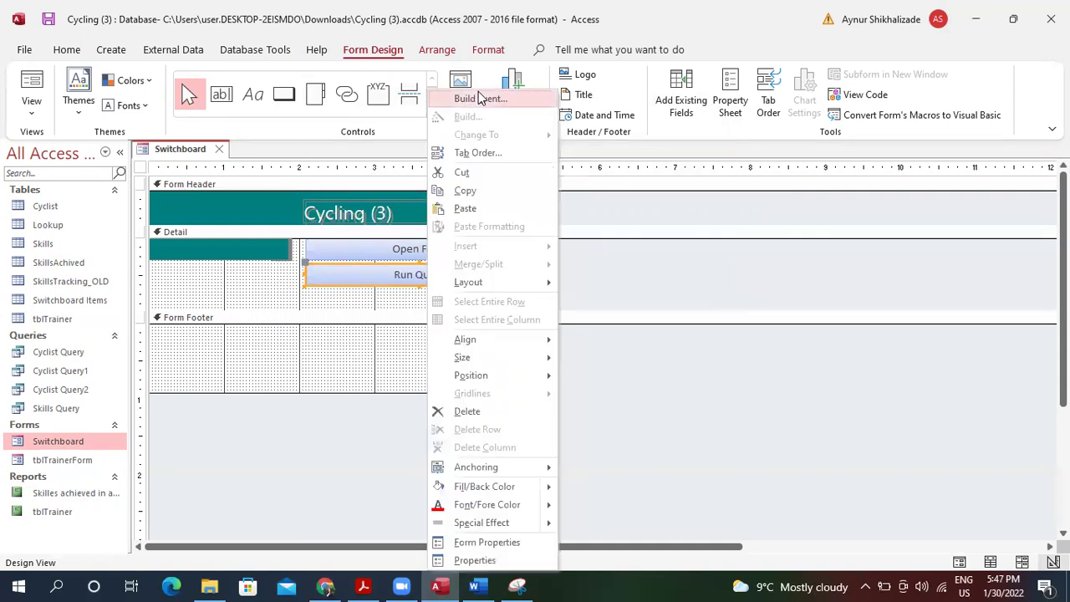
# Build Run Query's On Click event as a macro and search the action list for a query action.
pyautogui.click(481, 97)
pyautogui.click(525, 316)
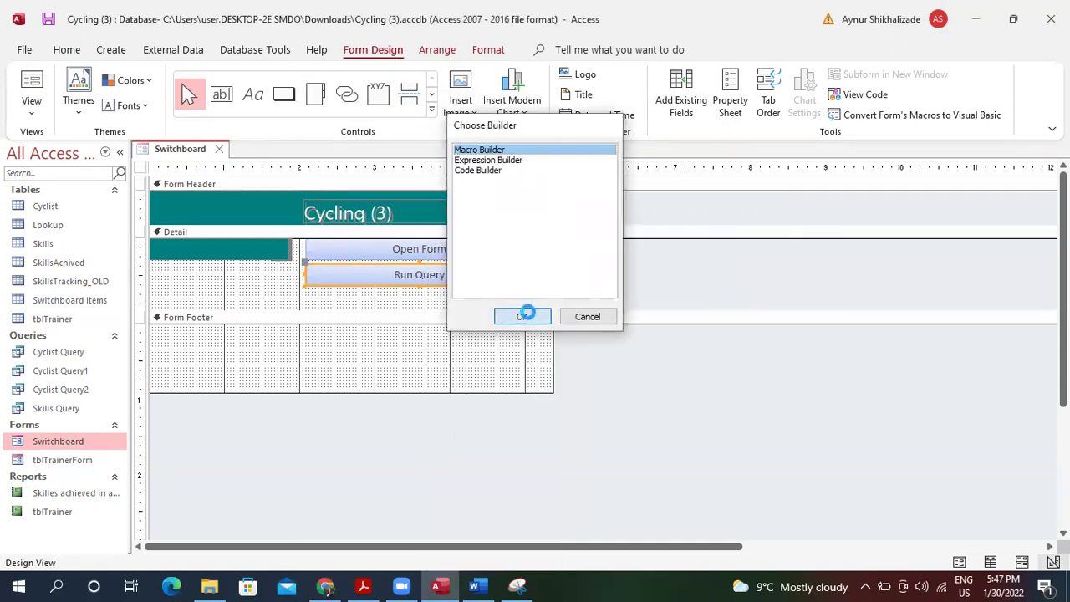
pyautogui.click(206, 180)
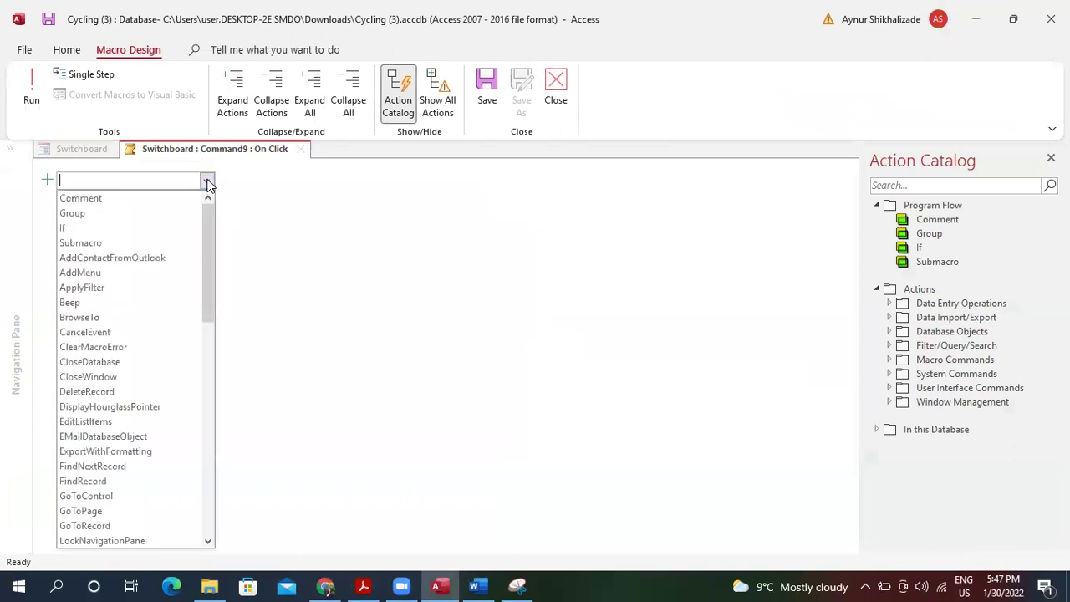
pyautogui.write('q')
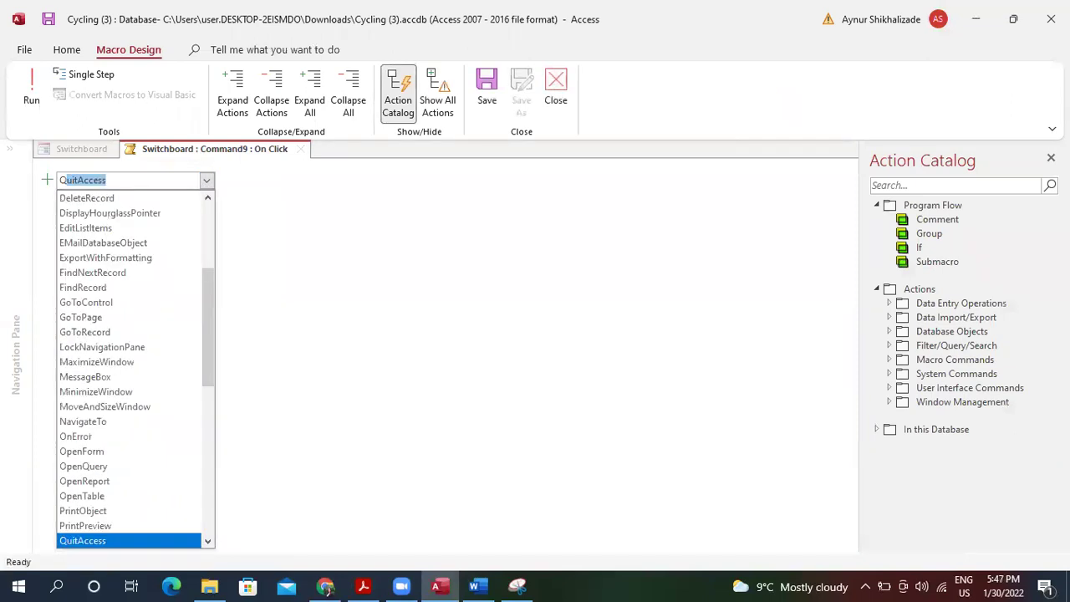
pyautogui.press('BackSpace')
pyautogui.press('BackSpace')
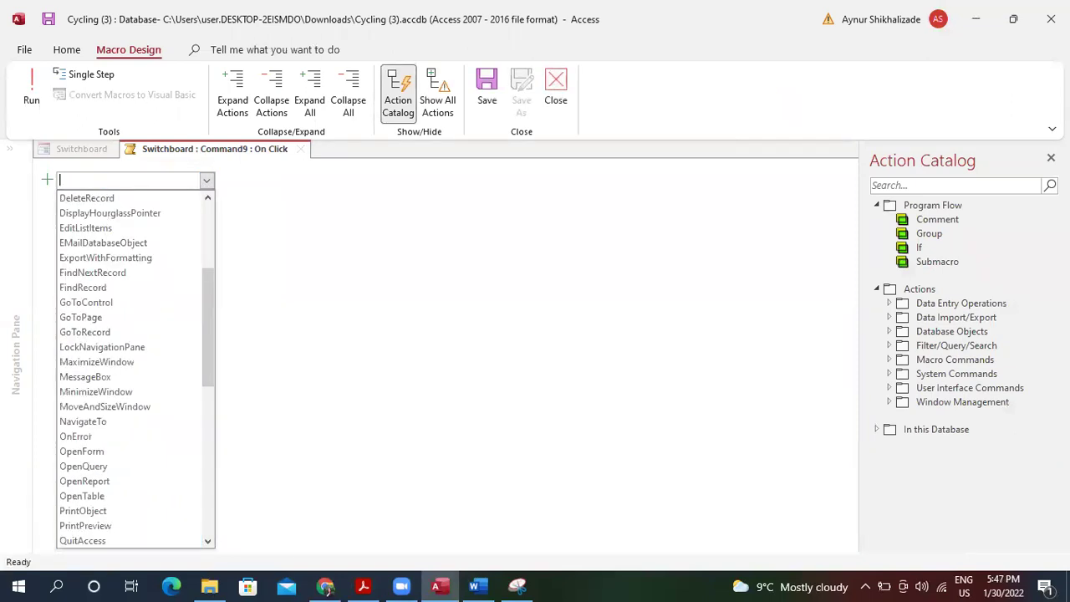
pyautogui.write('ry')
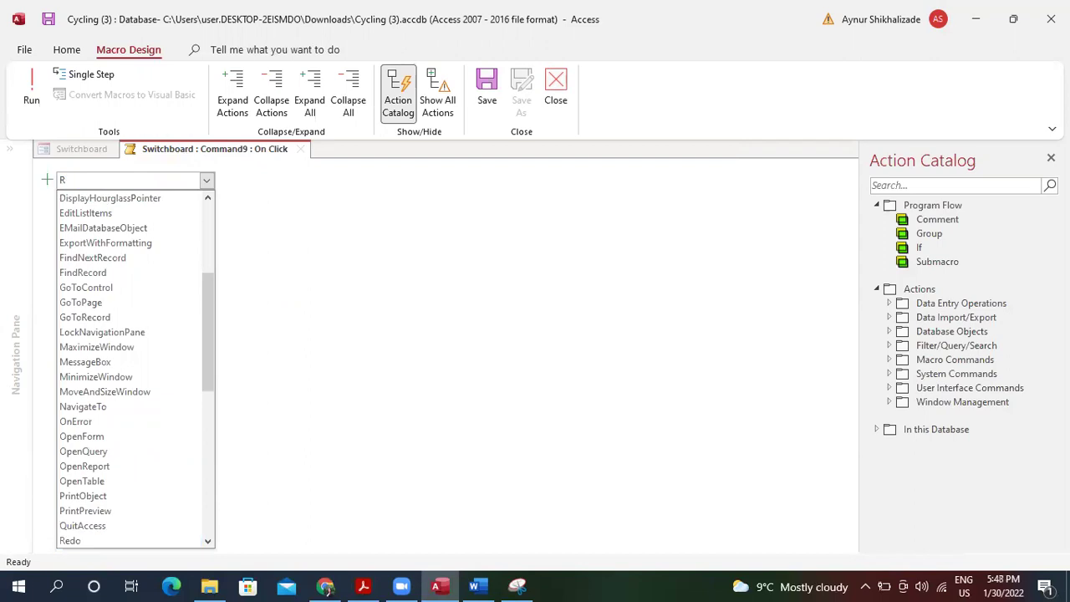
pyautogui.write('unCode')
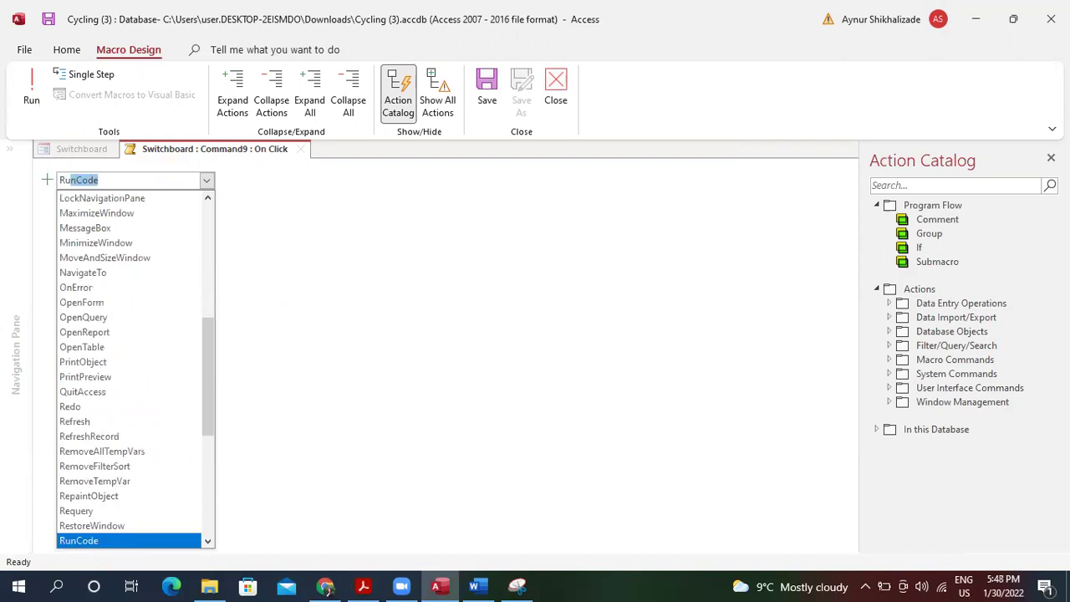
pyautogui.moveTo(211, 394); pyautogui.dragTo(199, 485)
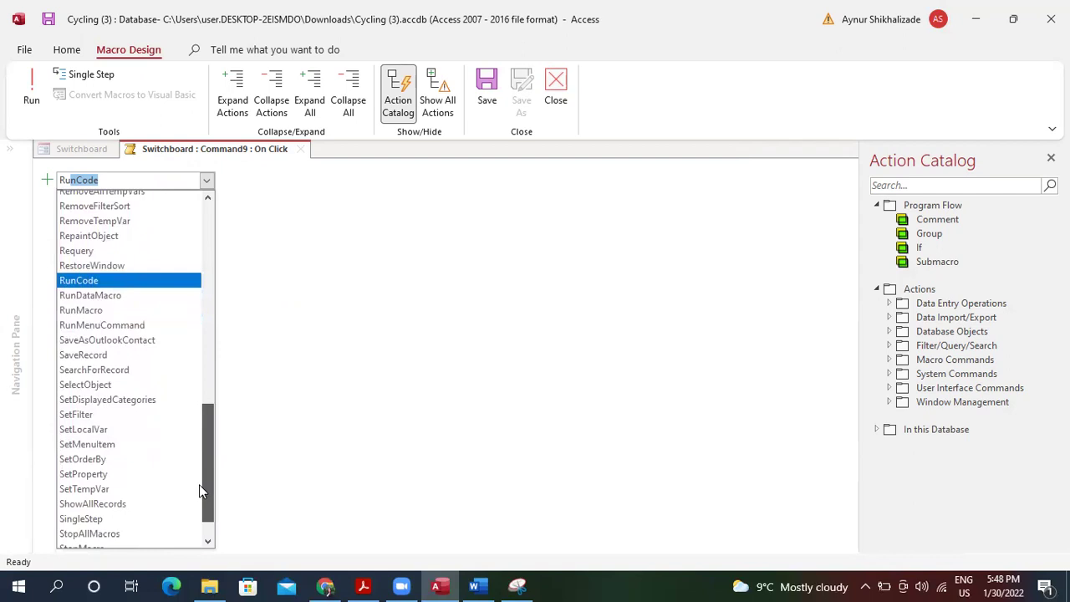
pyautogui.moveTo(199, 485); pyautogui.dragTo(199, 484)
pyautogui.press('BackSpace')
pyautogui.press('BackSpace')
pyautogui.press('BackSpace')
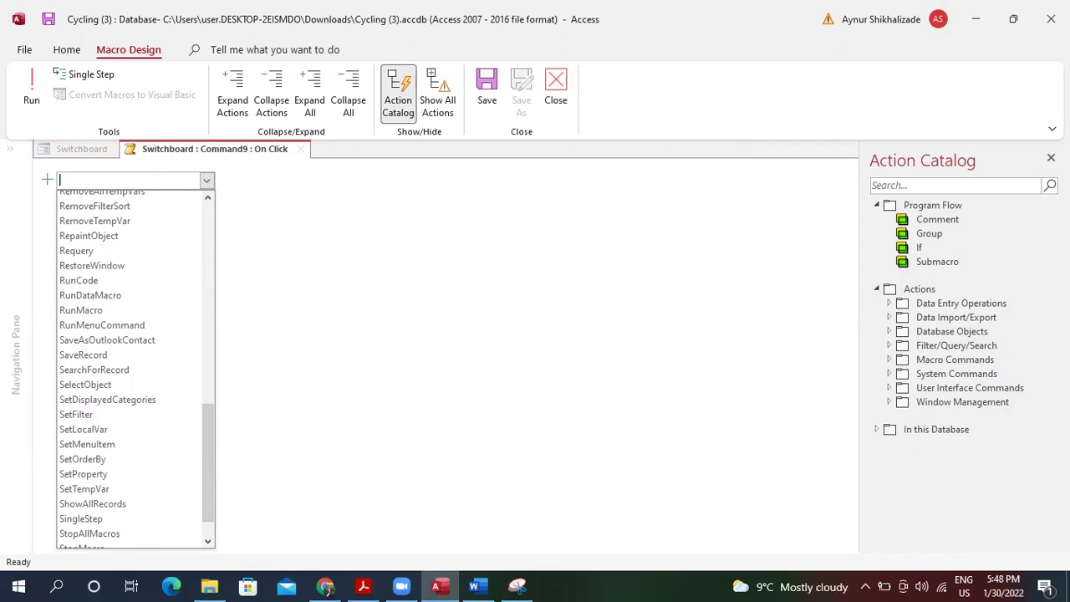
pyautogui.write('Q')
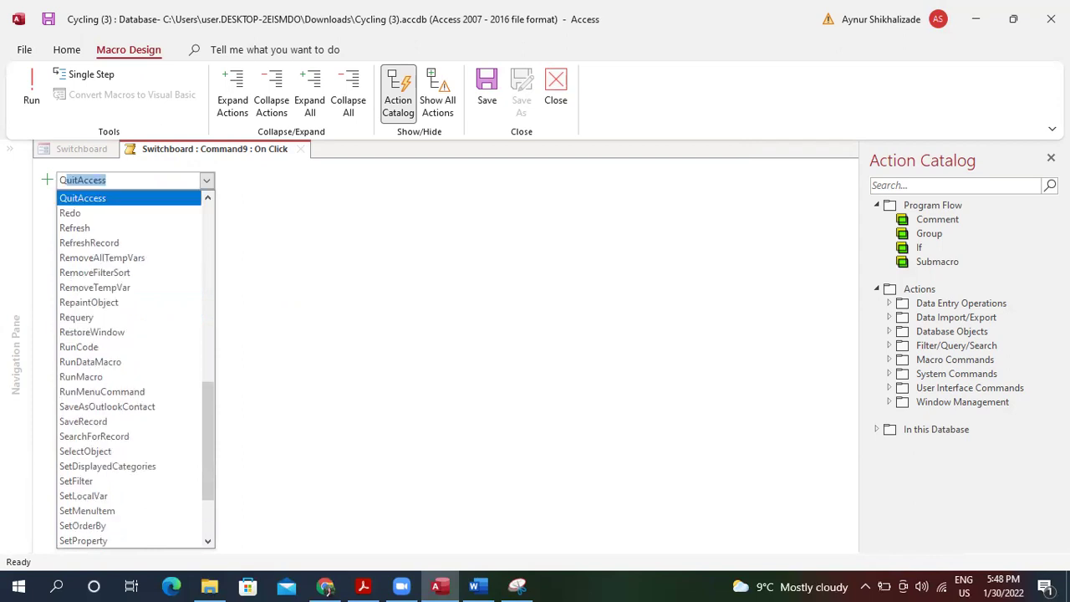
pyautogui.write('uer')
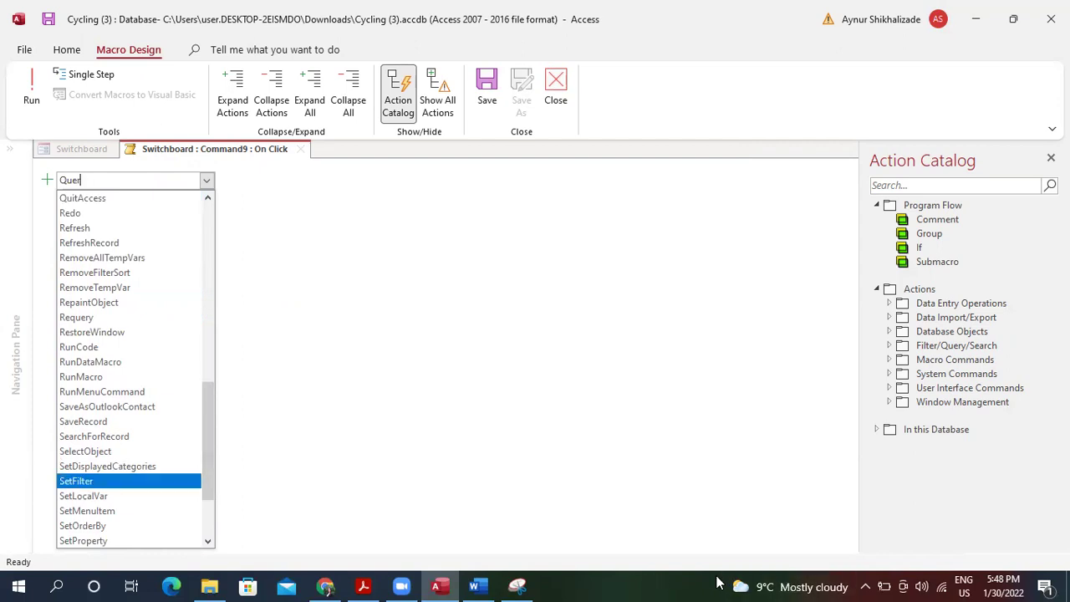
# Reopen the macro action list and pick OpenQuery.
pyautogui.press('Escape')
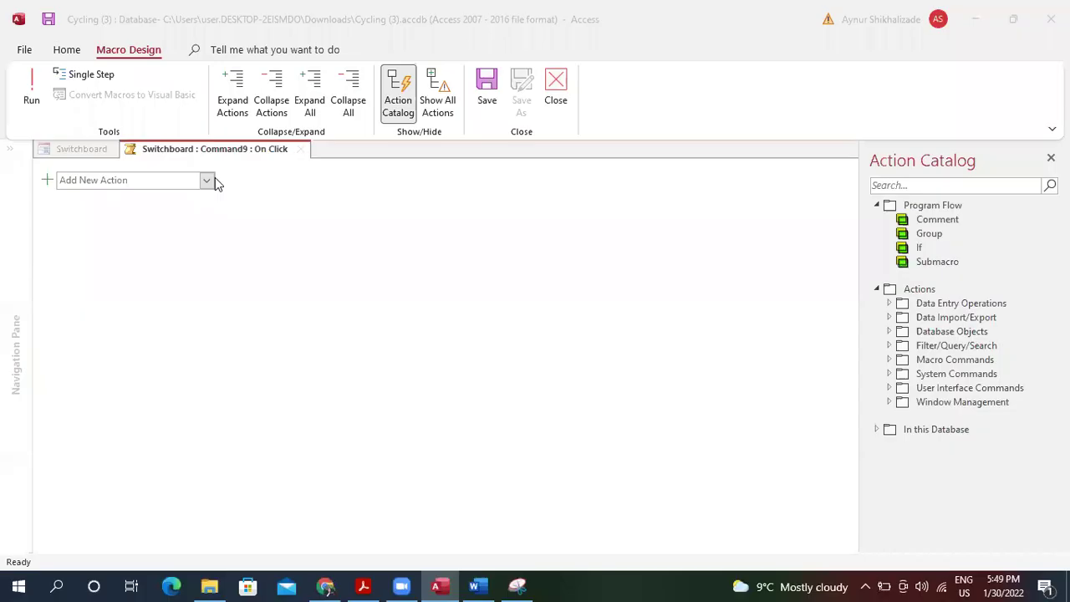
pyautogui.click(206, 181)
pyautogui.write('O')
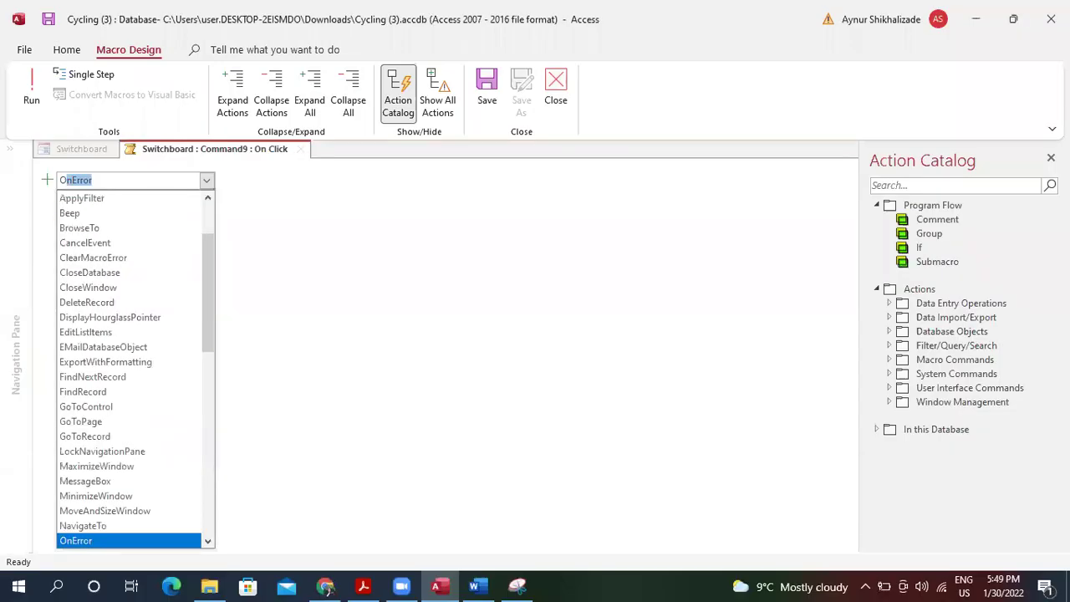
pyautogui.write('penForm')
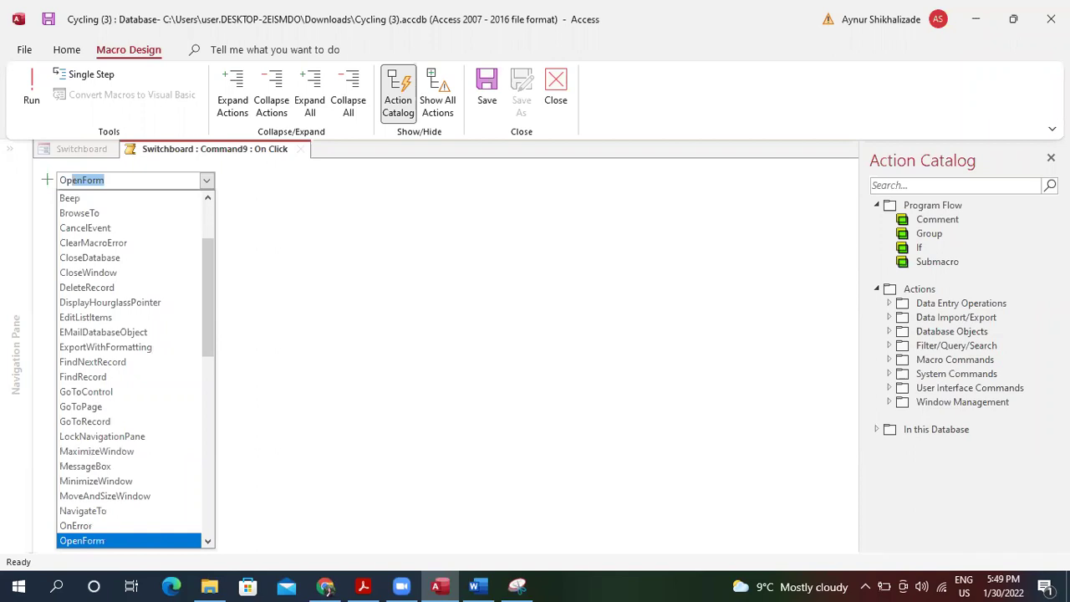
pyautogui.moveTo(213, 294); pyautogui.dragTo(200, 349)
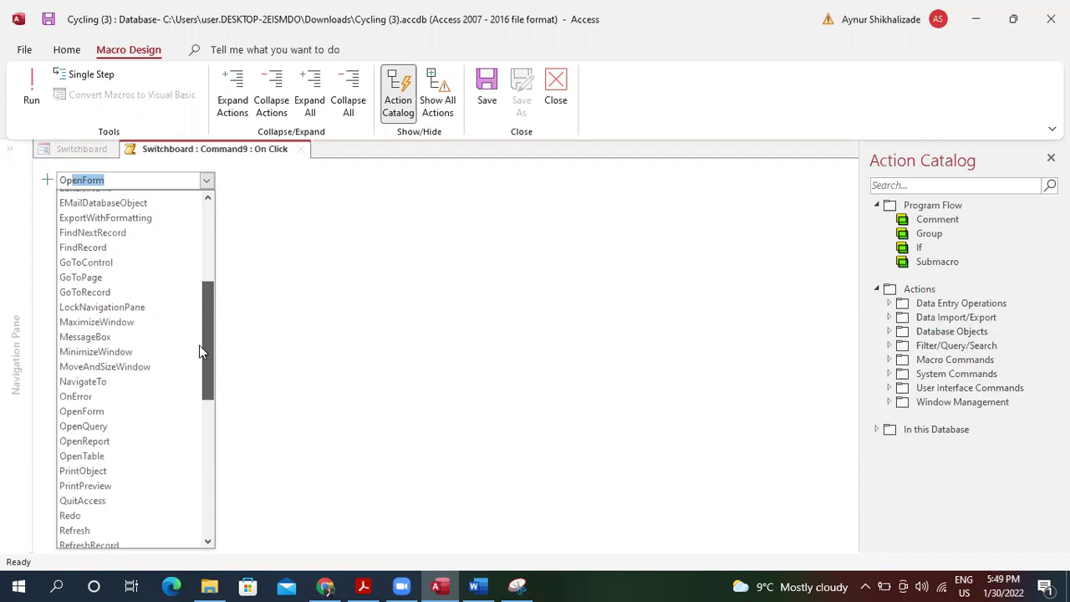
# Add OpenQuery on Cyclist Query1 in Datasheet view and close the macro.
pyautogui.click(136, 428)
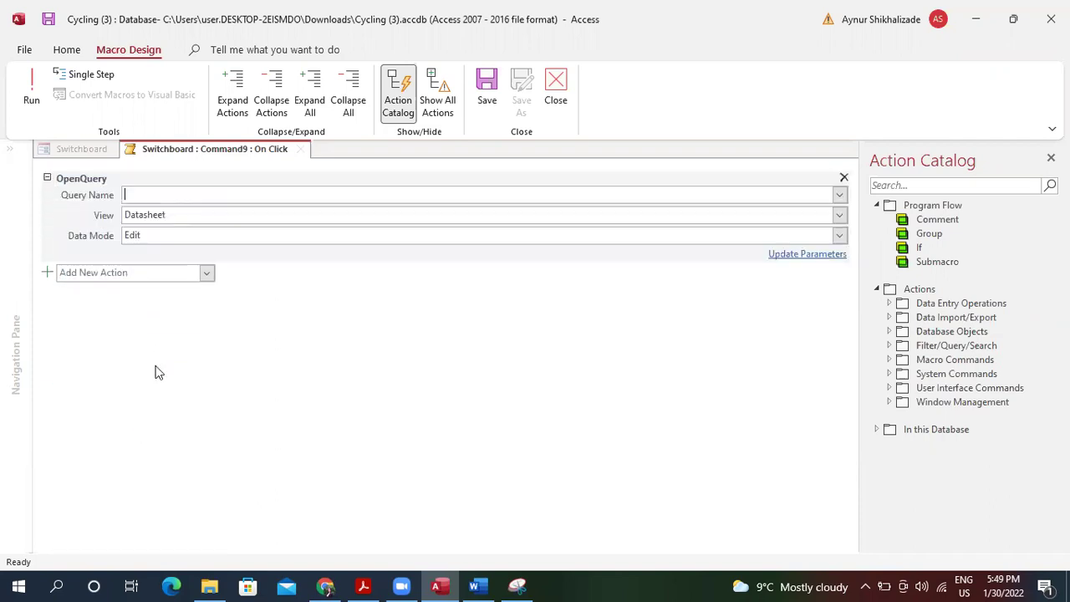
pyautogui.click(838, 194)
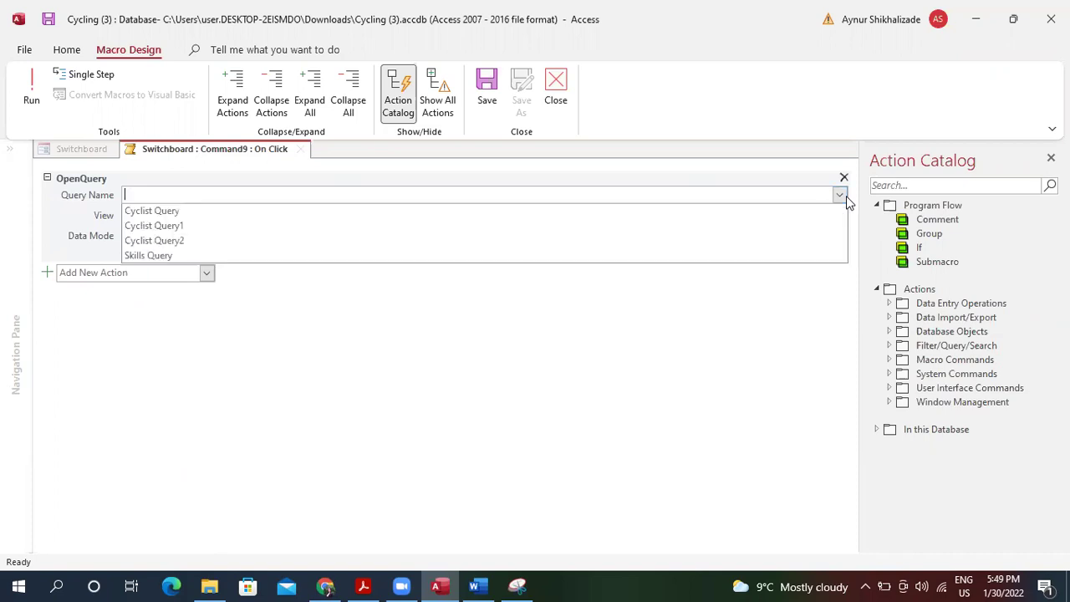
pyautogui.click(507, 227)
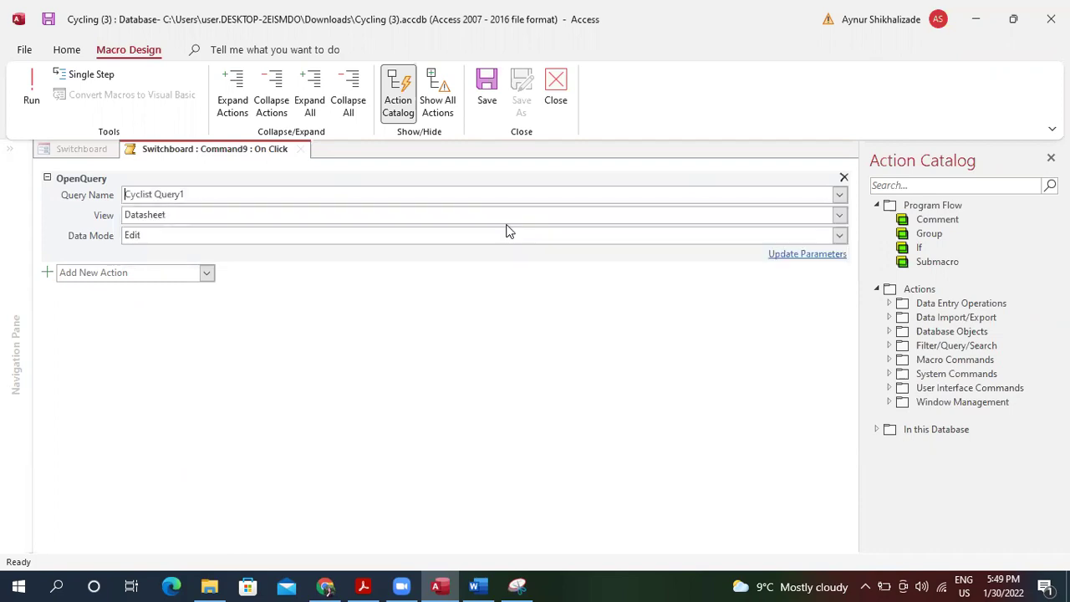
pyautogui.doubleClick(208, 215)
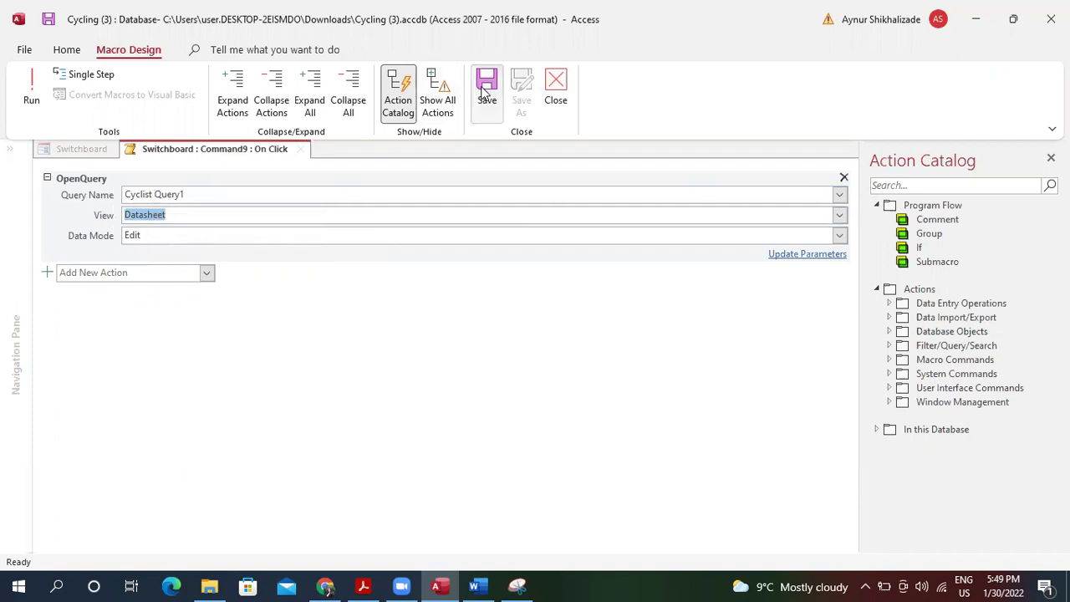
pyautogui.click(555, 88)
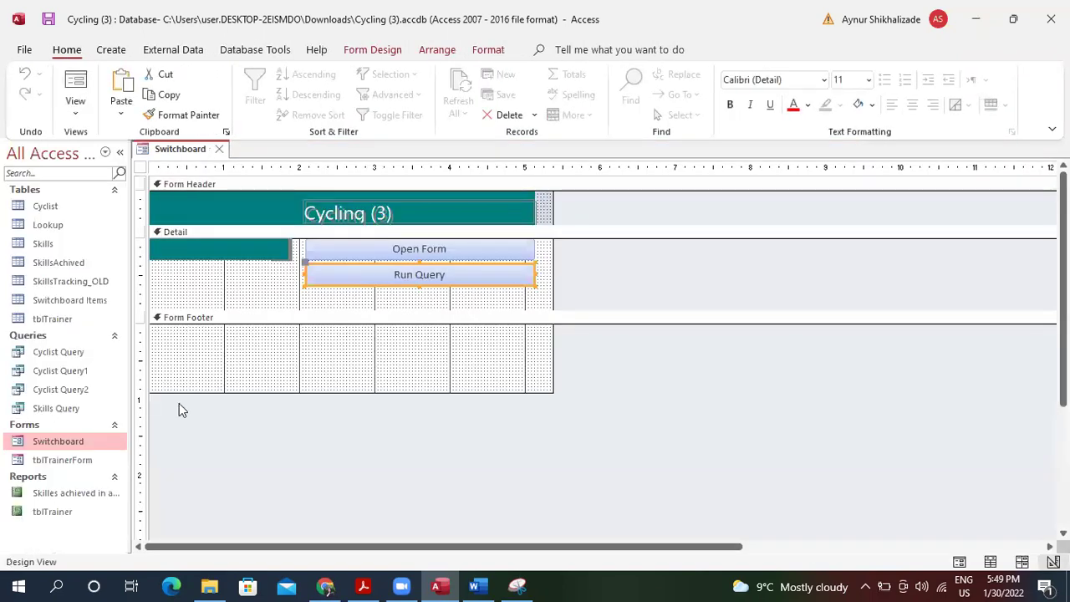
# Check Cyclist Query, then switch the macro's query to Cyclist Query and save it.
pyautogui.doubleClick(84, 352)
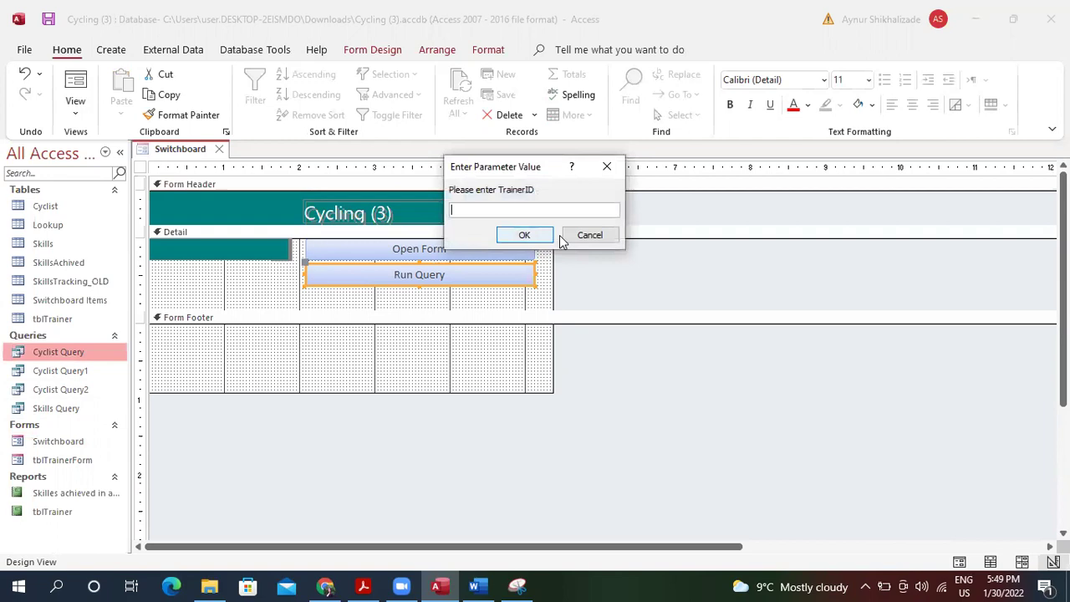
pyautogui.click(590, 235)
pyautogui.rightClick(429, 279)
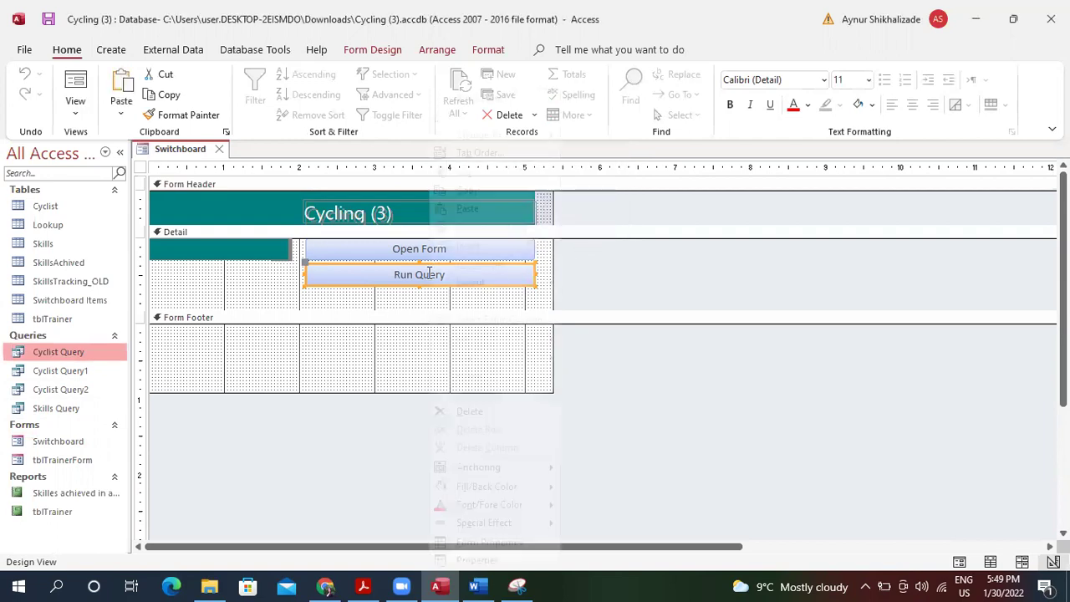
pyautogui.click(483, 99)
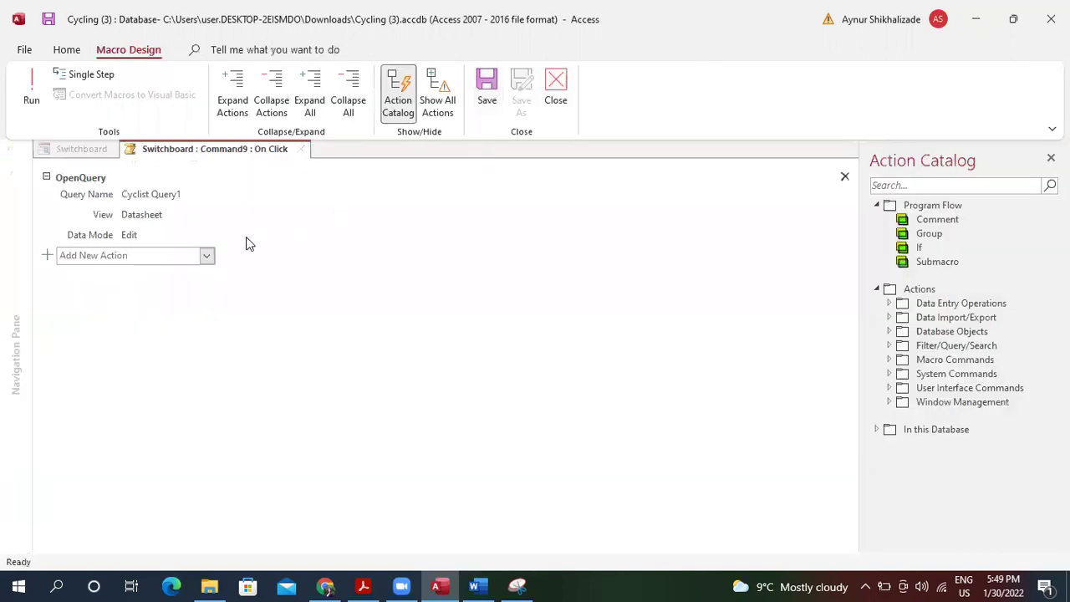
pyautogui.click(177, 201)
pyautogui.click(315, 198)
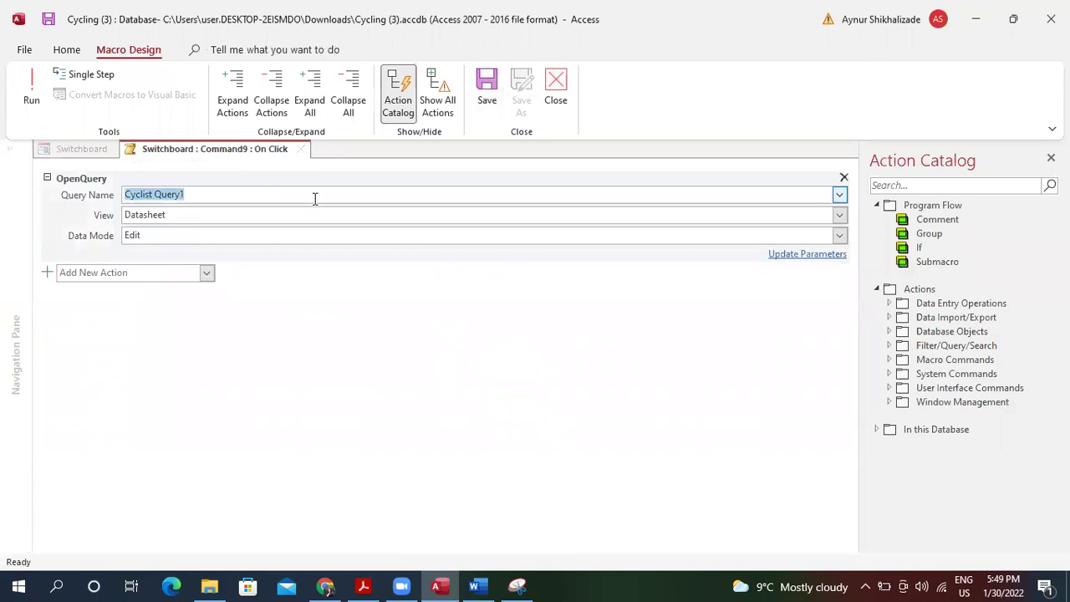
pyautogui.click(840, 195)
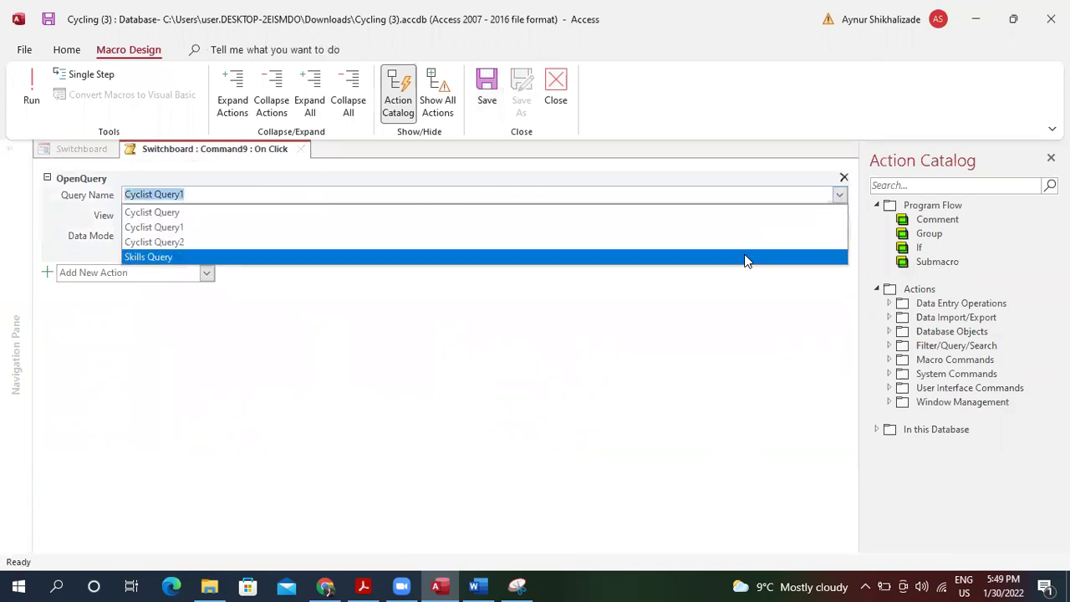
pyautogui.click(758, 218)
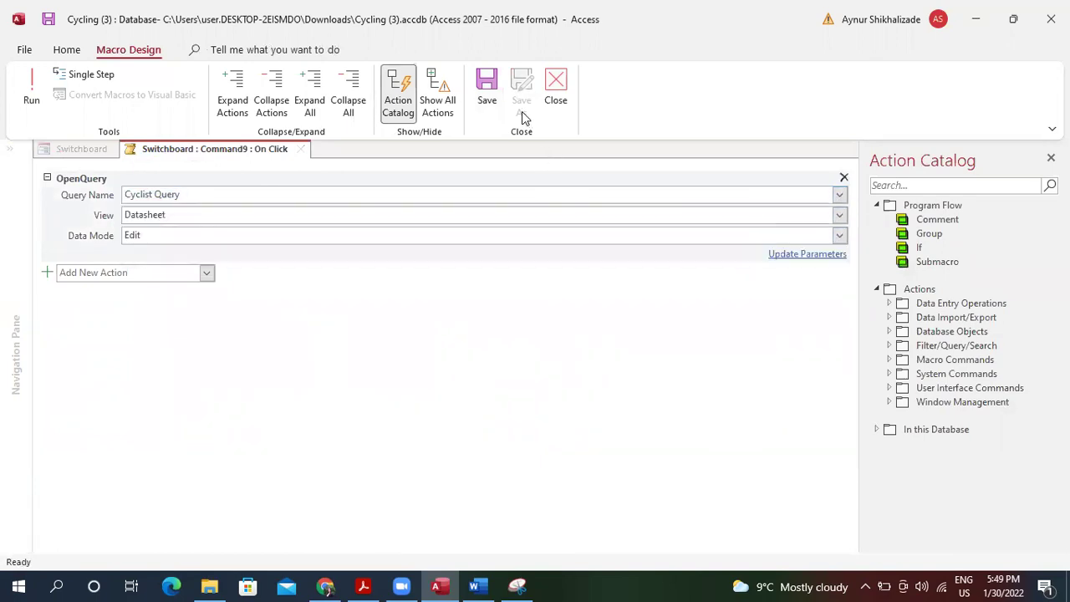
pyautogui.click(487, 87)
pyautogui.click(555, 88)
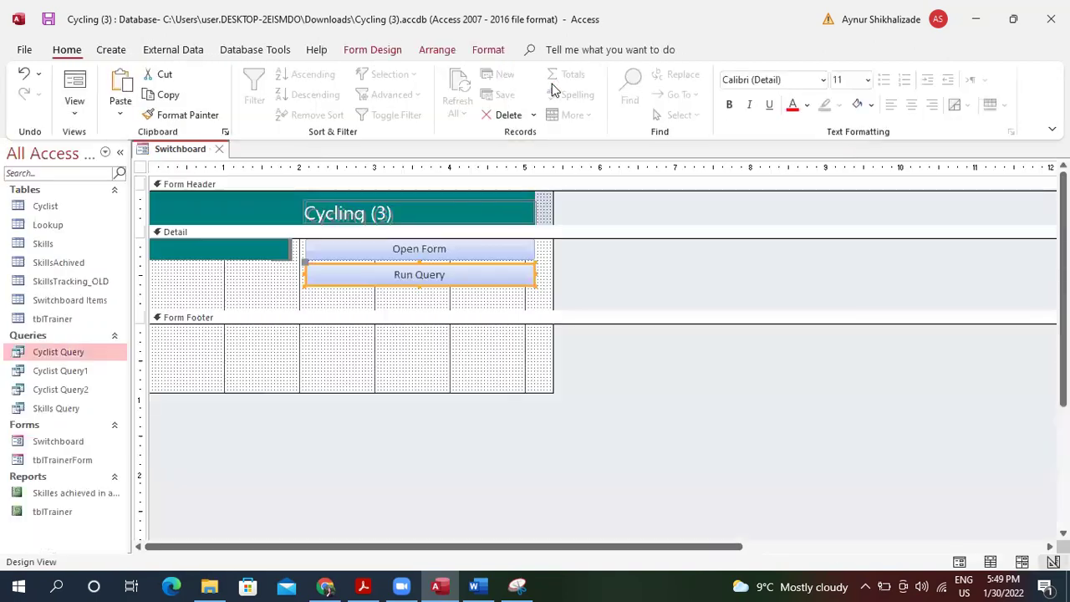
pyautogui.click(368, 301)
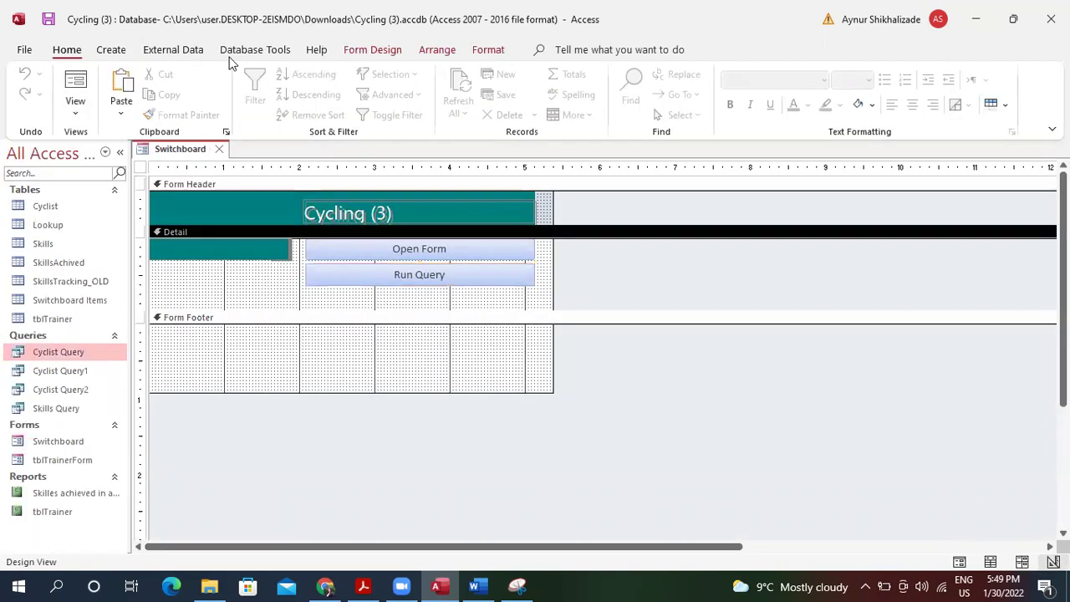
# Draw a new command button below Run Query in the form design.
pyautogui.click(173, 50)
pyautogui.click(111, 49)
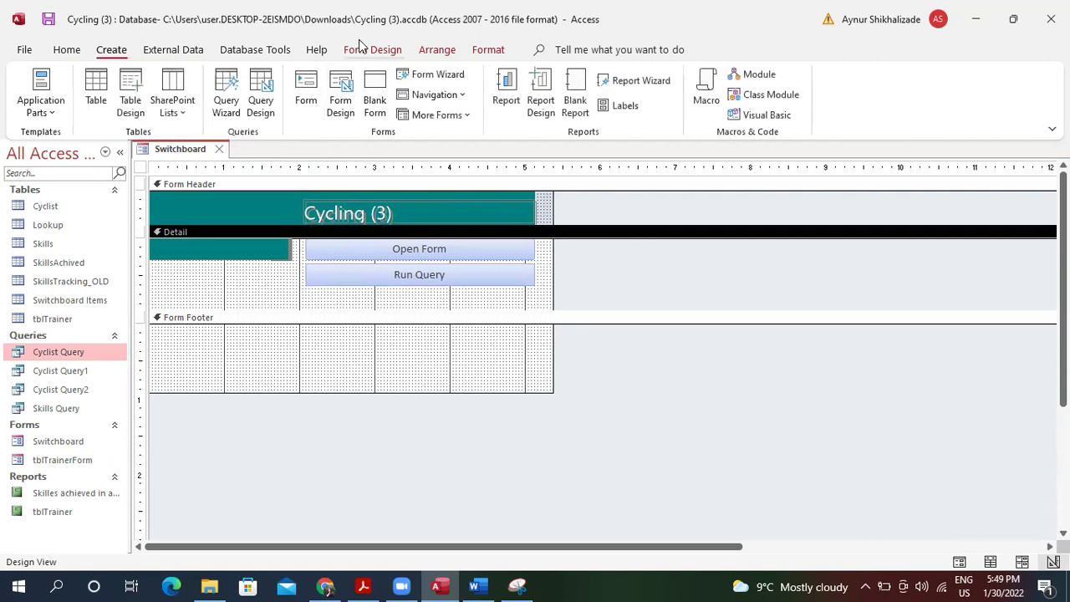
pyautogui.click(361, 48)
pyautogui.click(283, 94)
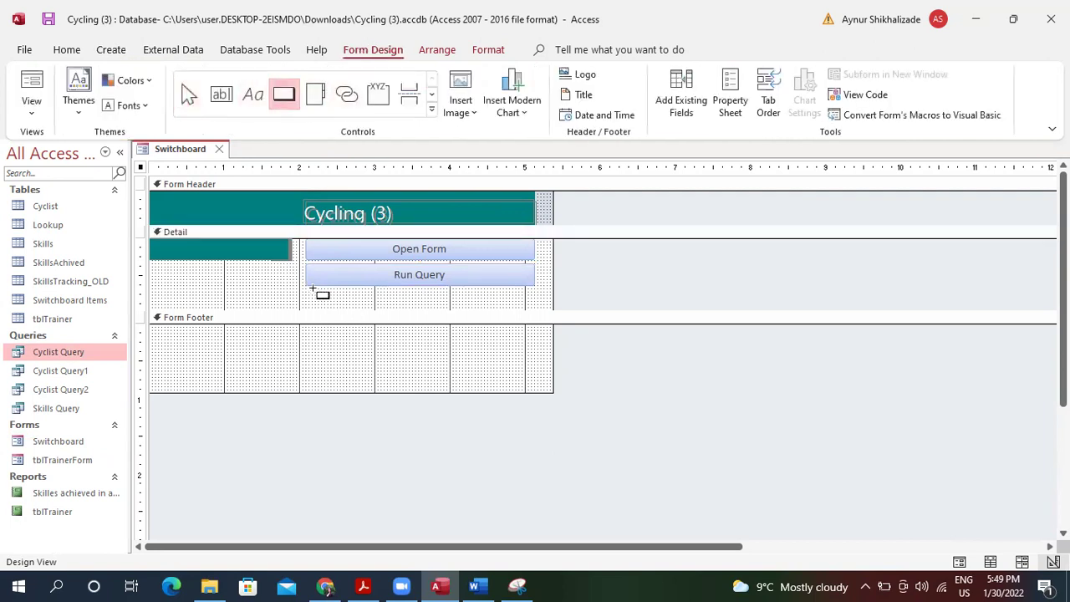
pyautogui.moveTo(310, 288); pyautogui.dragTo(532, 305)
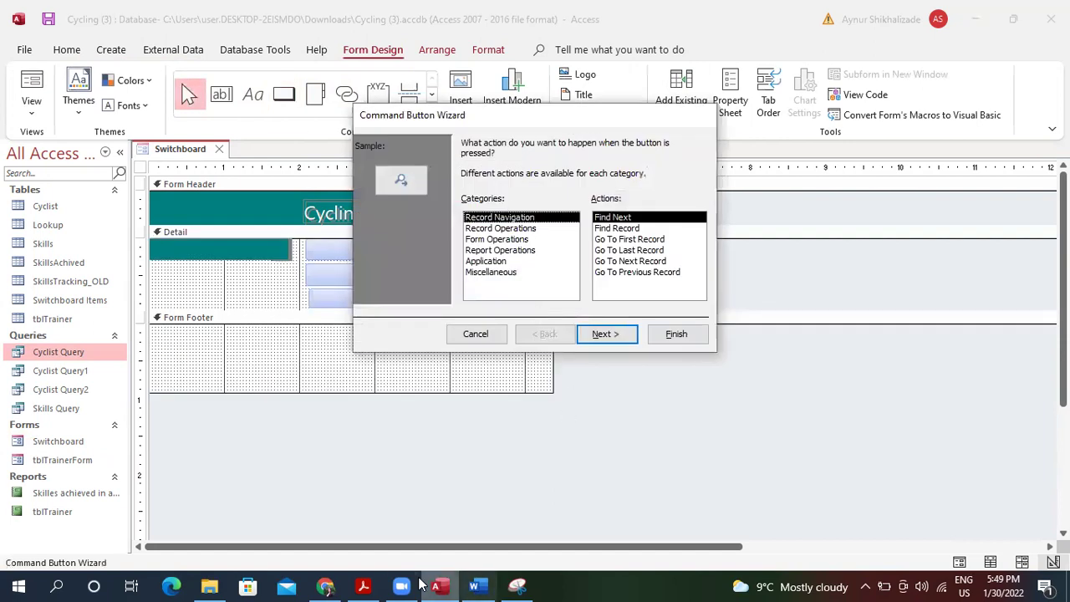
pyautogui.click(365, 586)
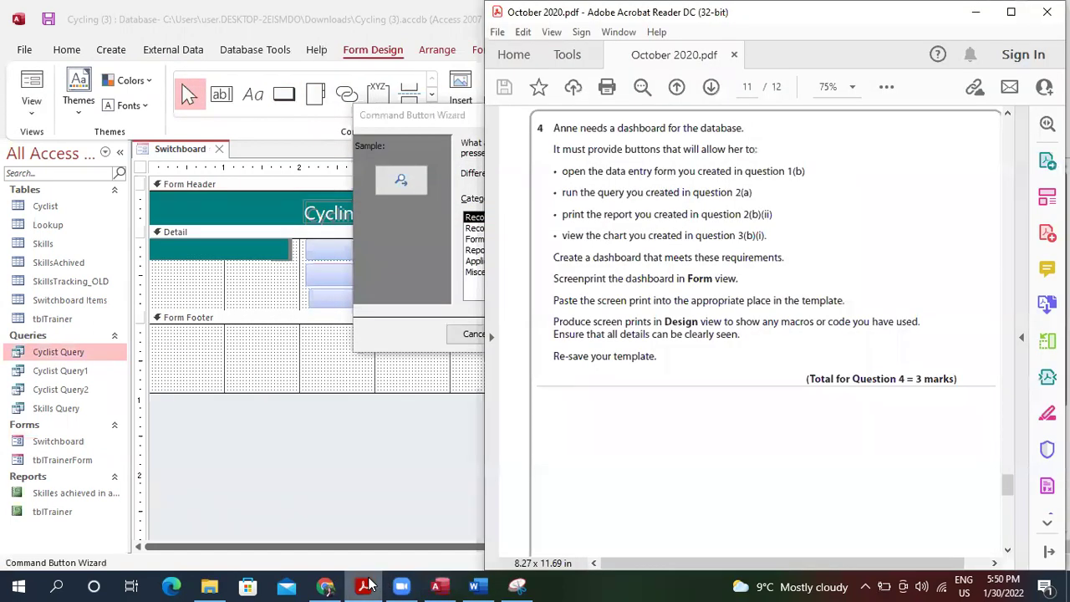
pyautogui.click(406, 276)
# Make the button print the tblTrainer report, with a text label.
pyautogui.click(512, 228)
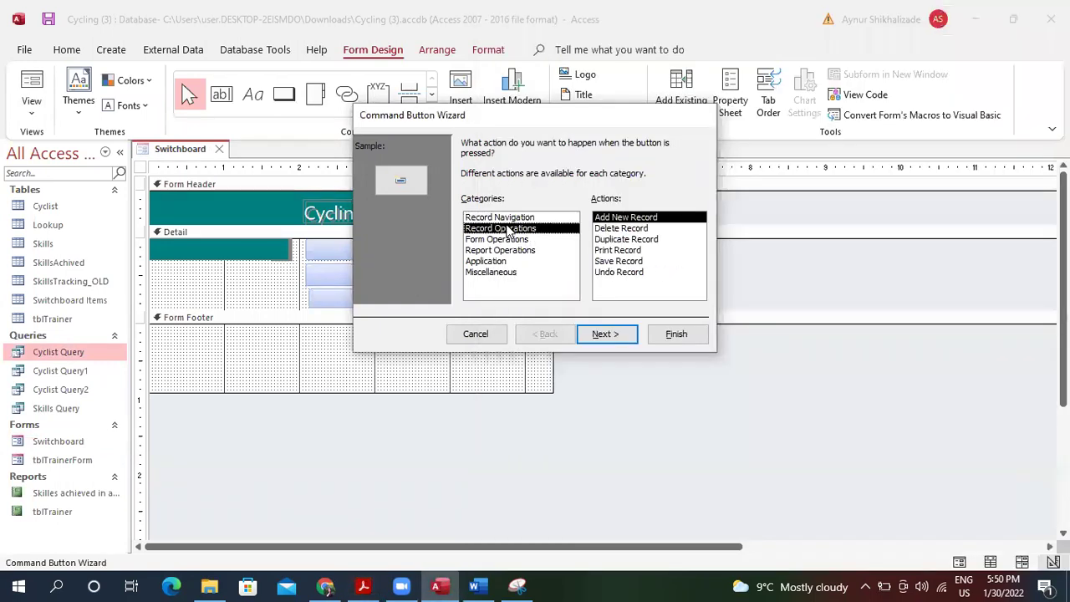
pyautogui.click(525, 250)
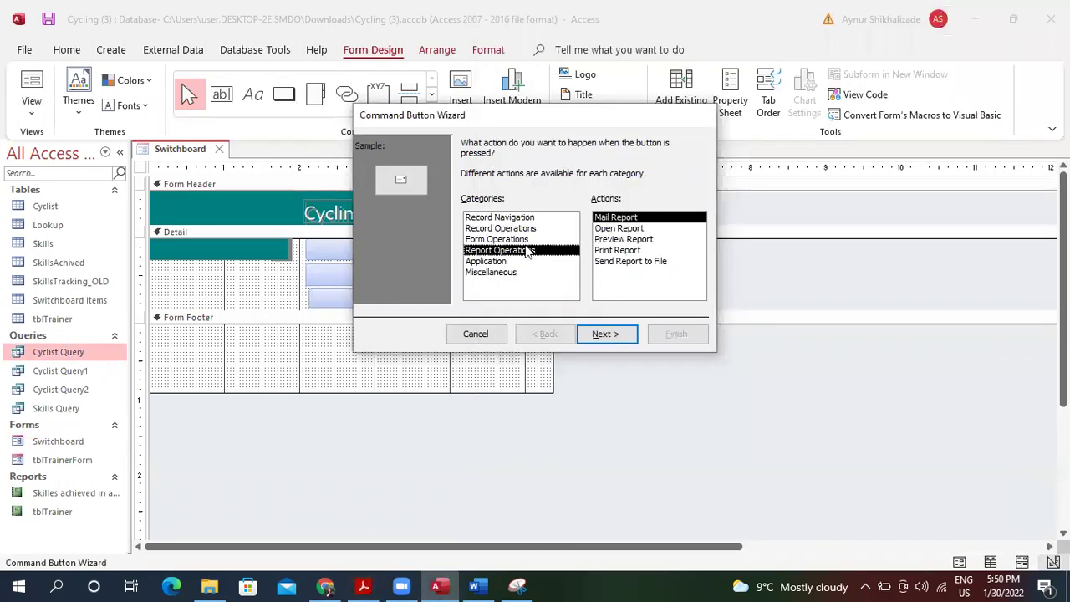
pyautogui.click(627, 252)
pyautogui.click(606, 333)
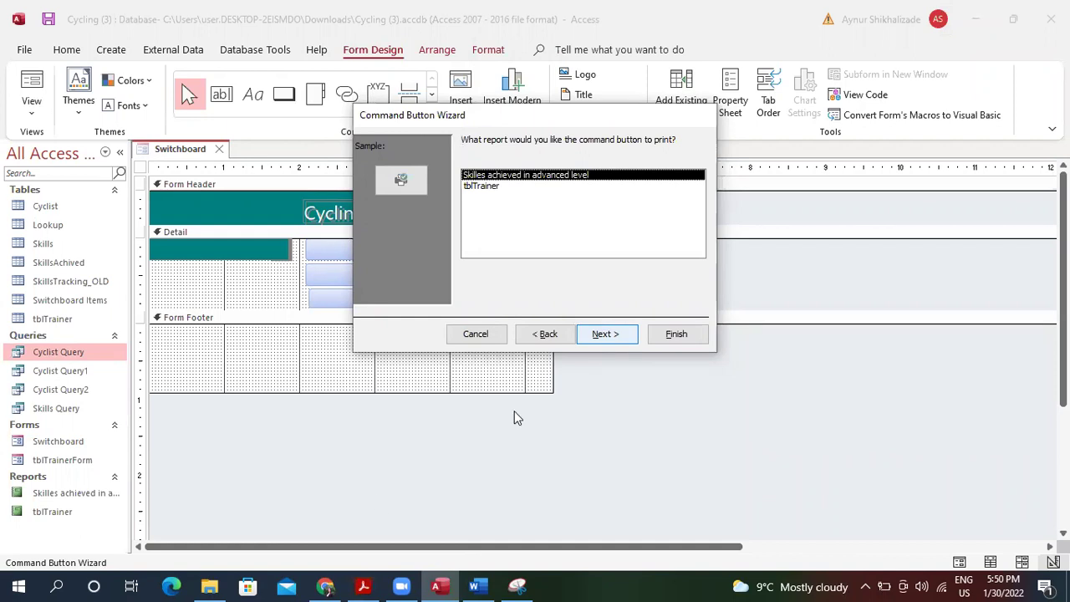
pyautogui.click(365, 585)
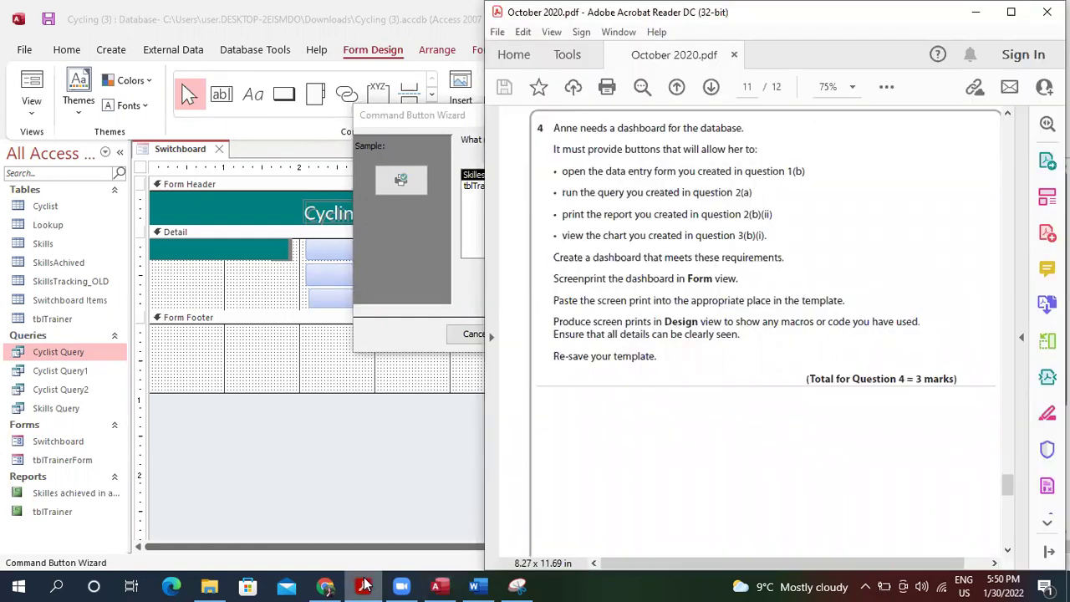
pyautogui.click(365, 586)
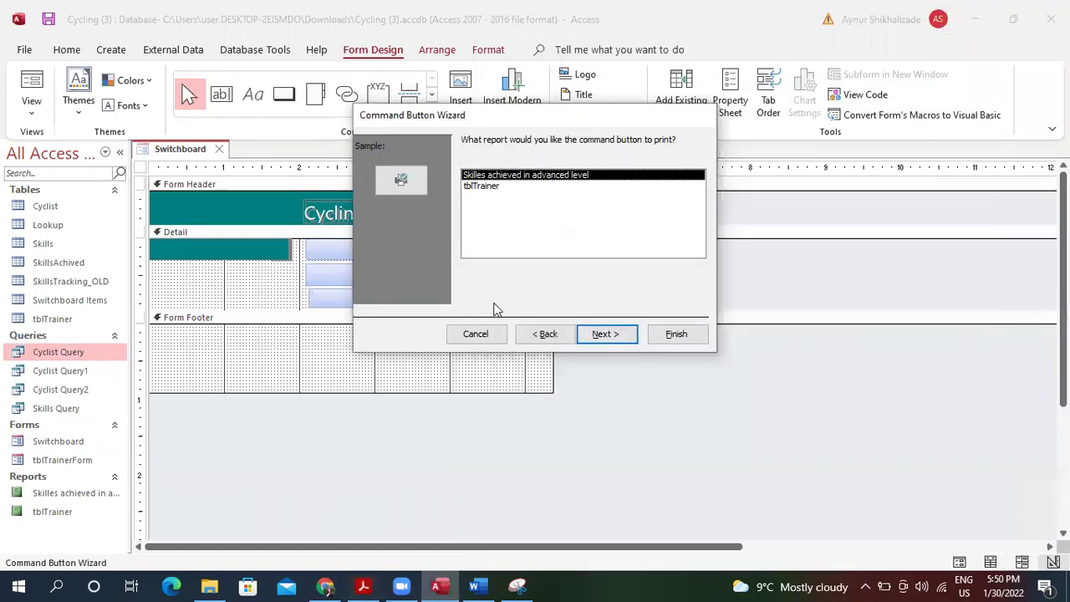
pyautogui.click(527, 190)
pyautogui.click(606, 335)
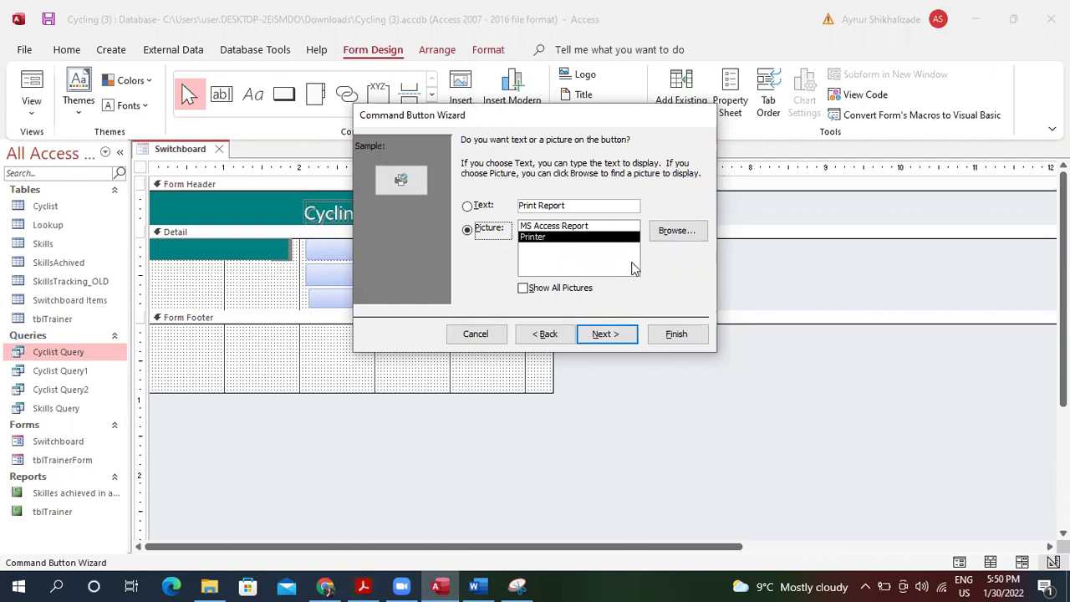
pyautogui.click(478, 206)
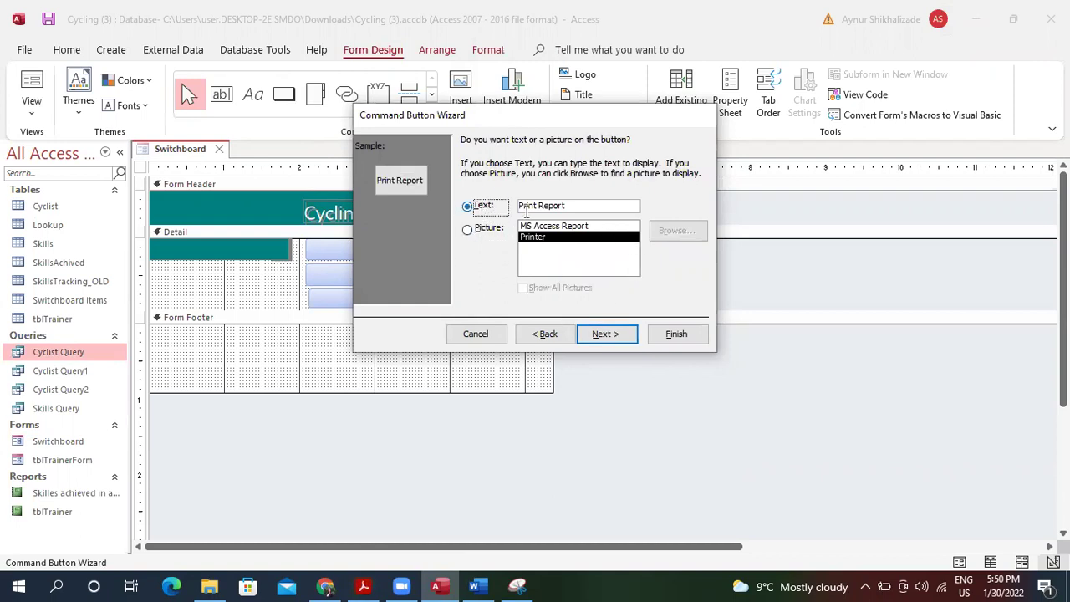
pyautogui.click(606, 335)
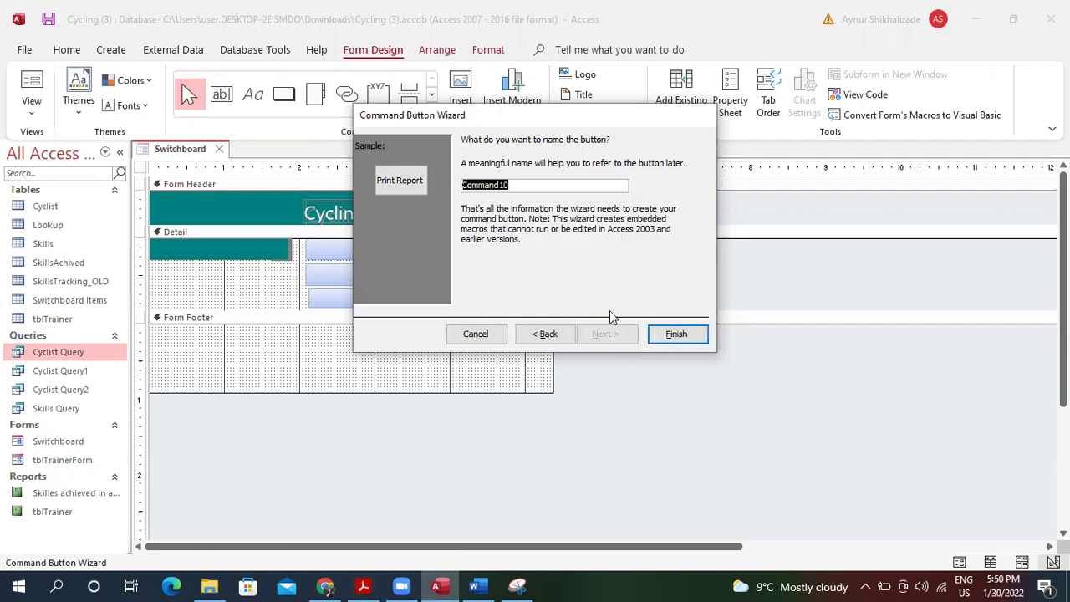
pyautogui.click(656, 332)
# Widen the Print Report button to match the buttons above.
pyautogui.moveTo(373, 299); pyautogui.dragTo(534, 302)
pyautogui.click(360, 586)
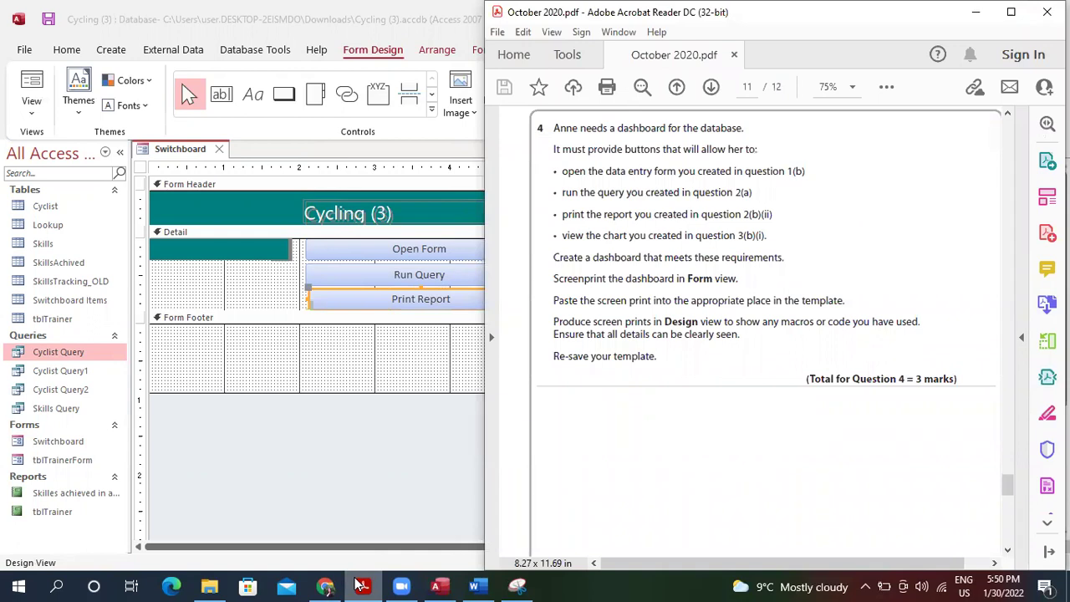
pyautogui.click(361, 321)
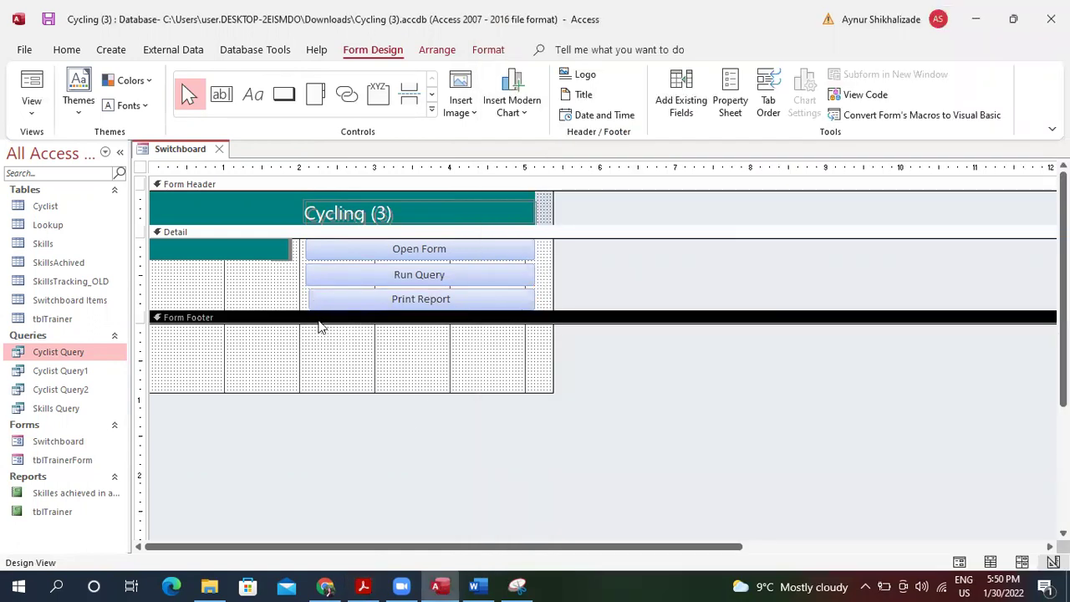
# Enlarge the Detail section and draw a fourth button that opens a report.
pyautogui.moveTo(319, 312); pyautogui.dragTo(319, 349)
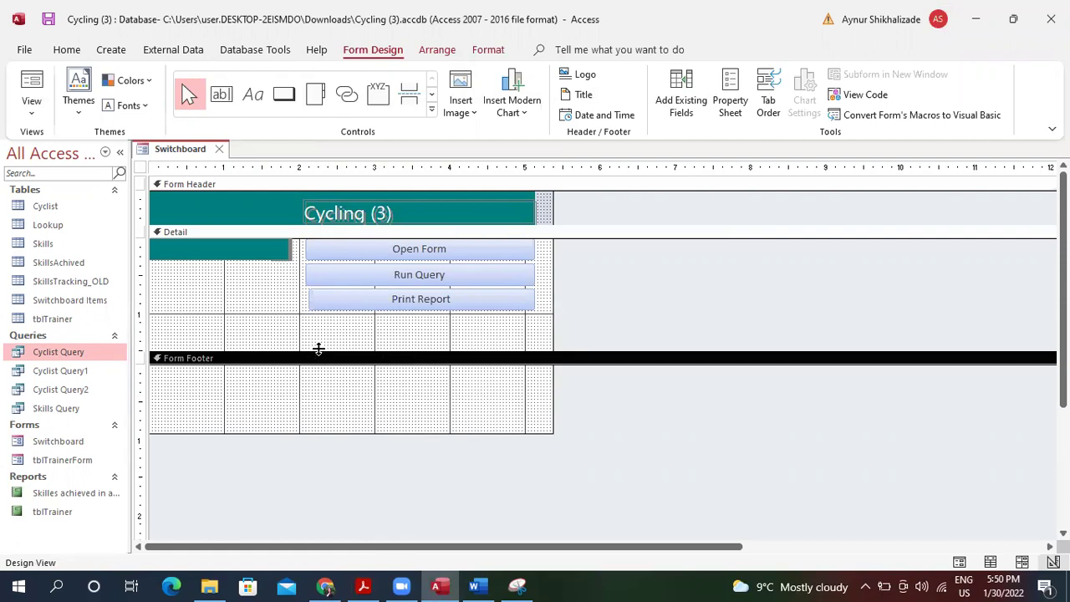
pyautogui.click(284, 93)
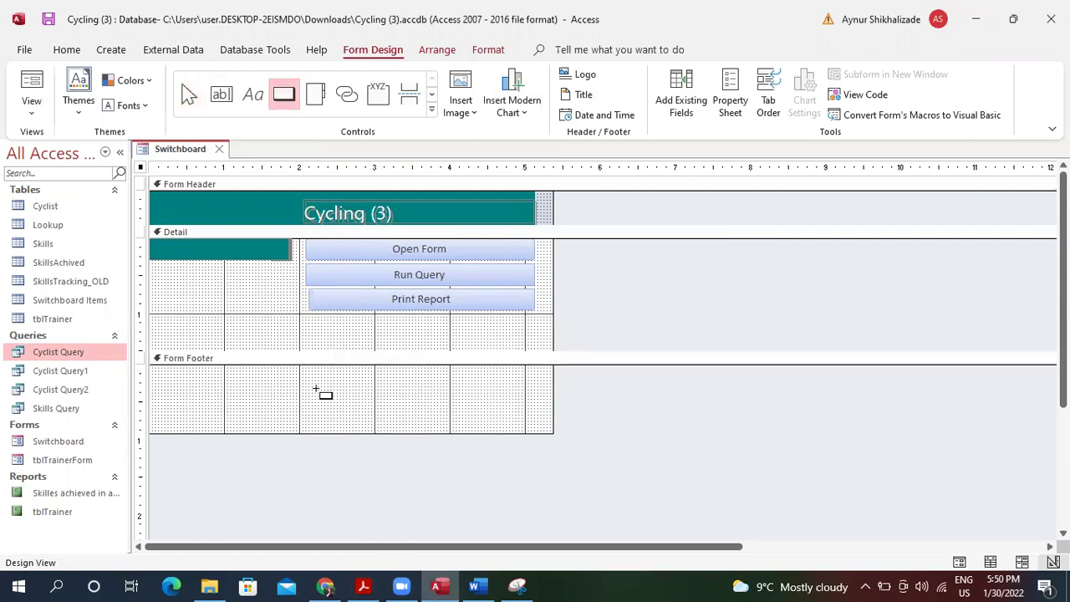
pyautogui.moveTo(307, 318)
pyautogui.mouseDown()
pyautogui.moveTo(502, 363)
pyautogui.moveTo(544, 348)
pyautogui.moveTo(533, 337)
pyautogui.mouseUp()
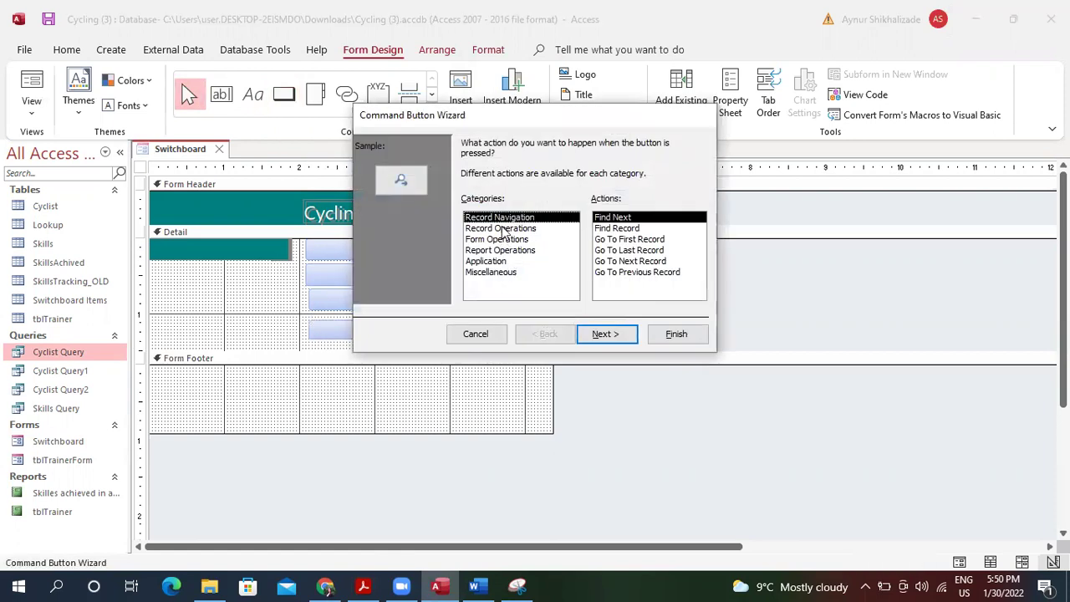
pyautogui.click(502, 250)
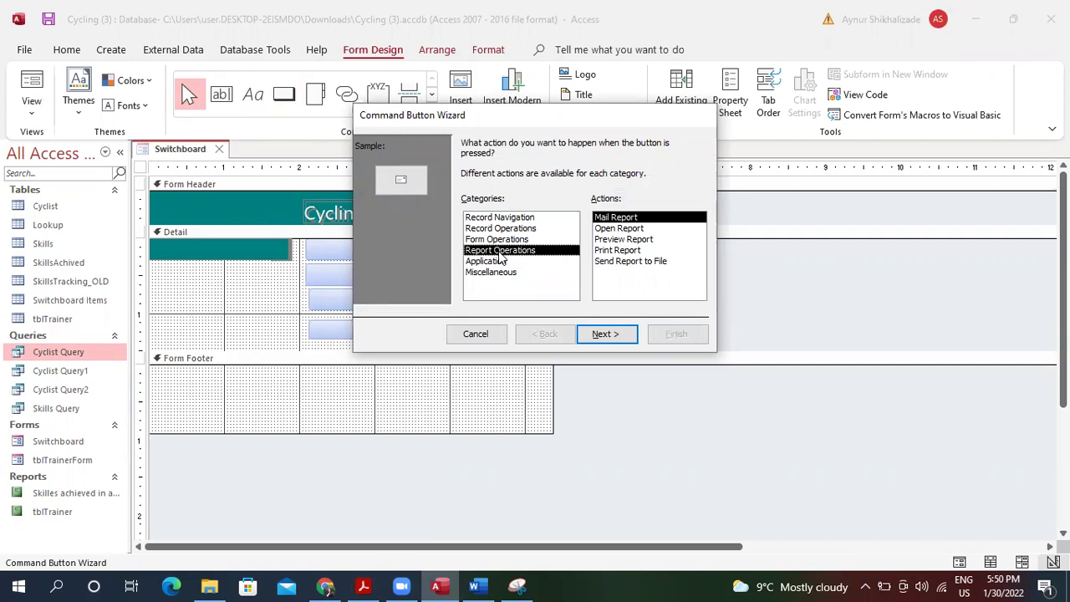
pyautogui.click(633, 229)
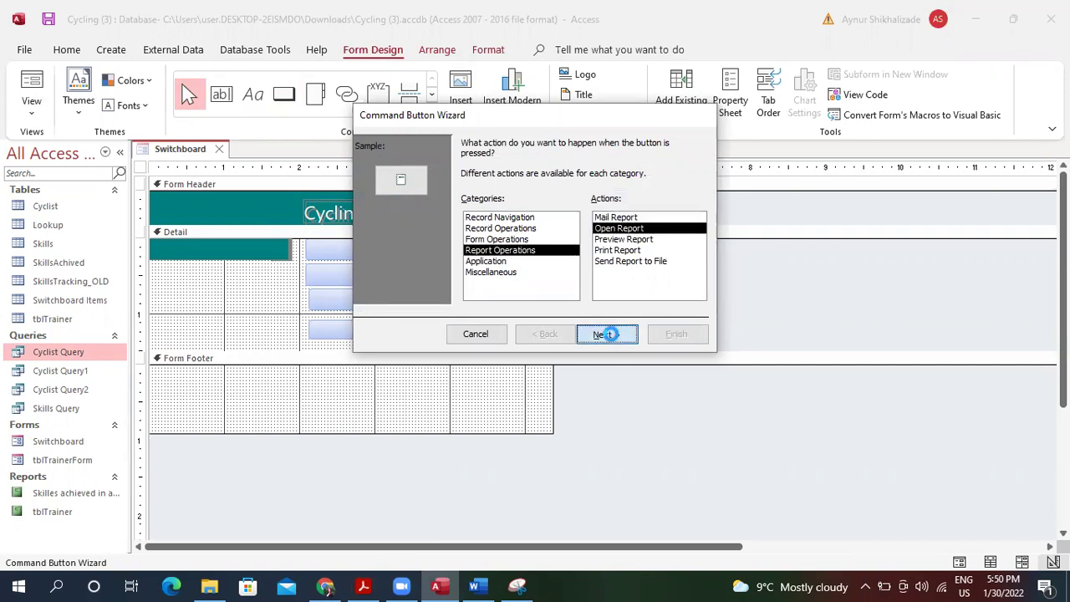
pyautogui.click(608, 333)
pyautogui.click(603, 334)
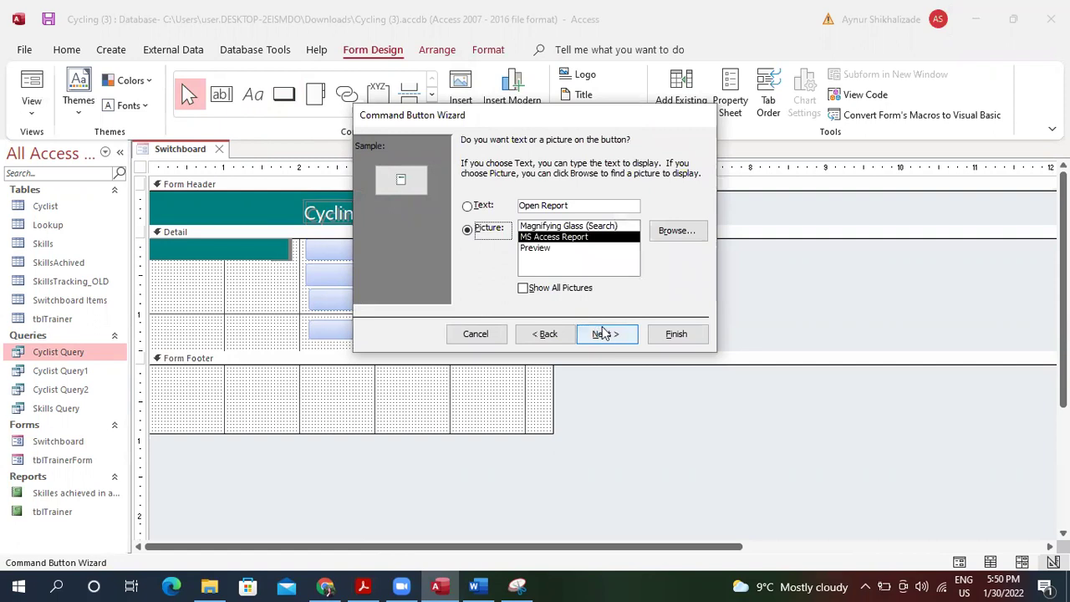
# Label the button 'View Chart' and complete the wizard.
pyautogui.click(571, 206)
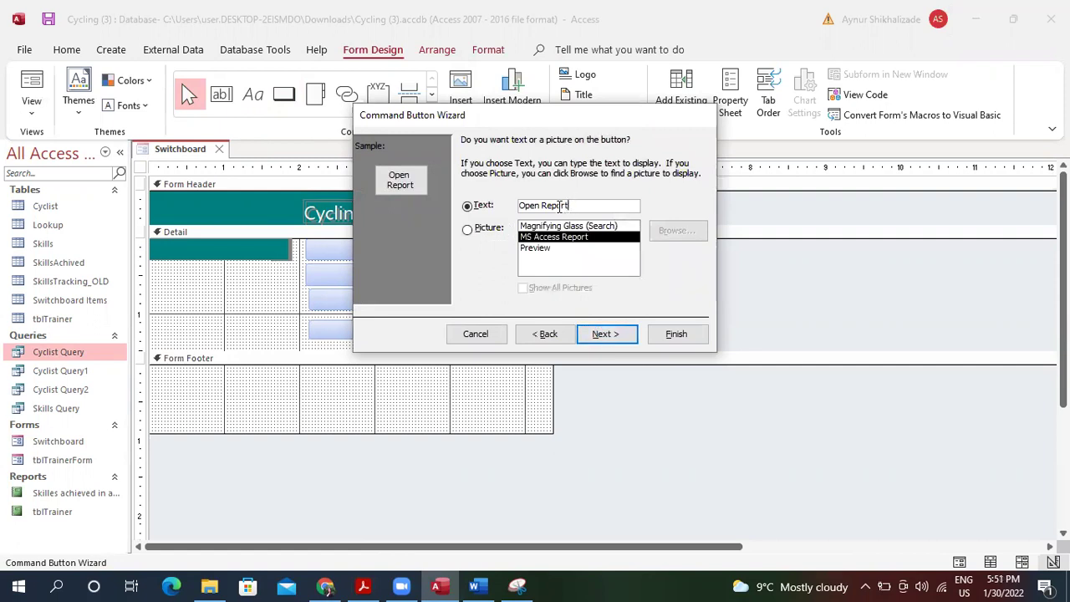
pyautogui.moveTo(539, 205); pyautogui.dragTo(499, 208)
pyautogui.press('BackSpace')
pyautogui.write('View')
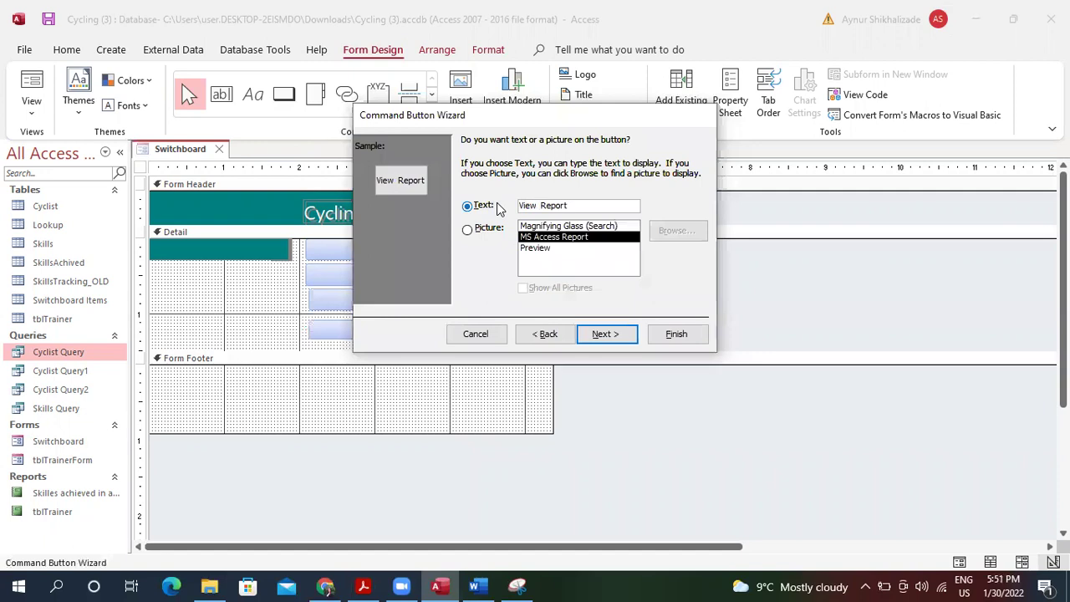
pyautogui.write(' Chart')
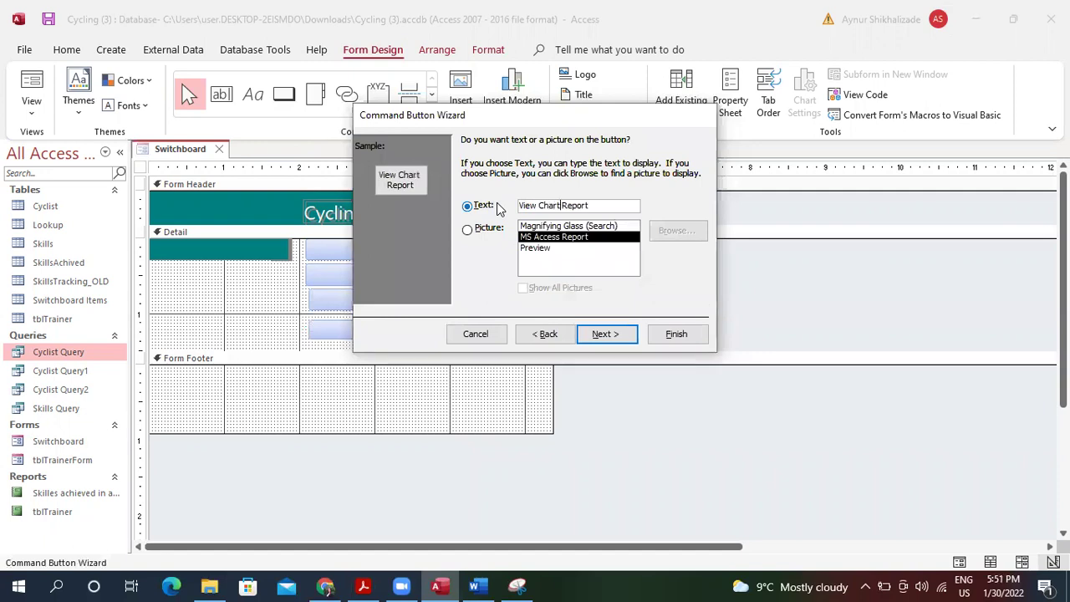
pyautogui.press('BackSpace')
pyautogui.press('BackSpace')
pyautogui.press('BackSpace')
pyautogui.press('BackSpace')
pyautogui.press('BackSpace')
pyautogui.press('BackSpace')
pyautogui.click(607, 334)
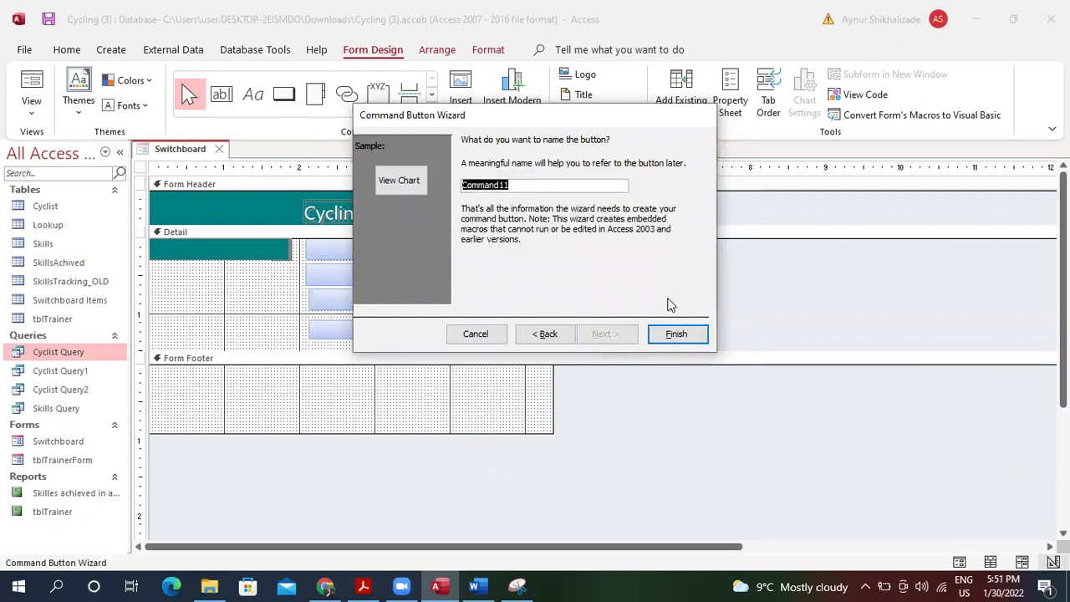
pyautogui.click(669, 333)
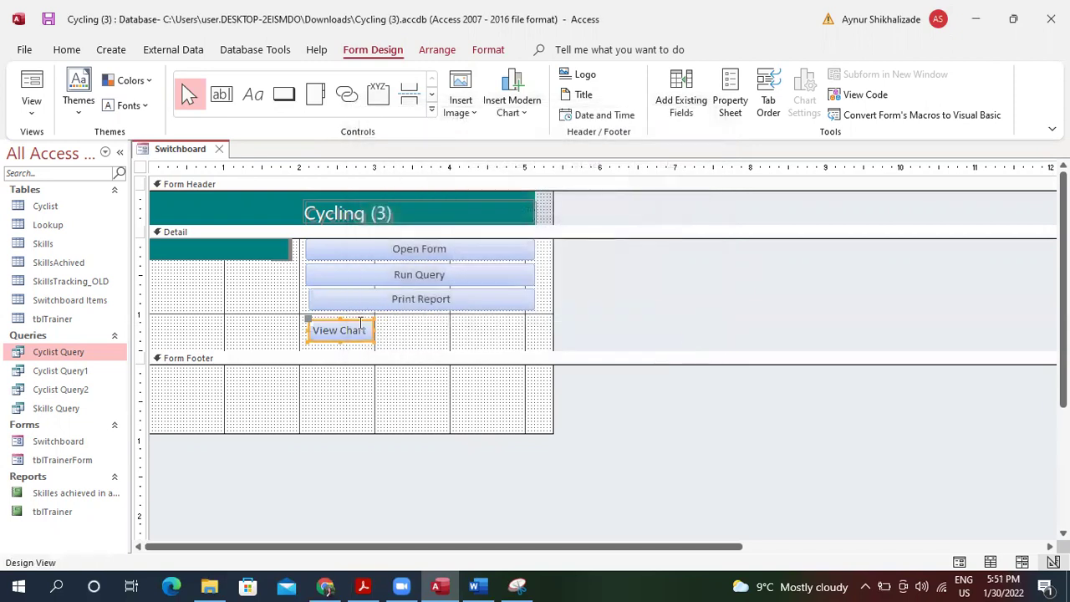
# Widen View Chart to match the others and check the form in Layout view.
pyautogui.moveTo(373, 330); pyautogui.dragTo(533, 324)
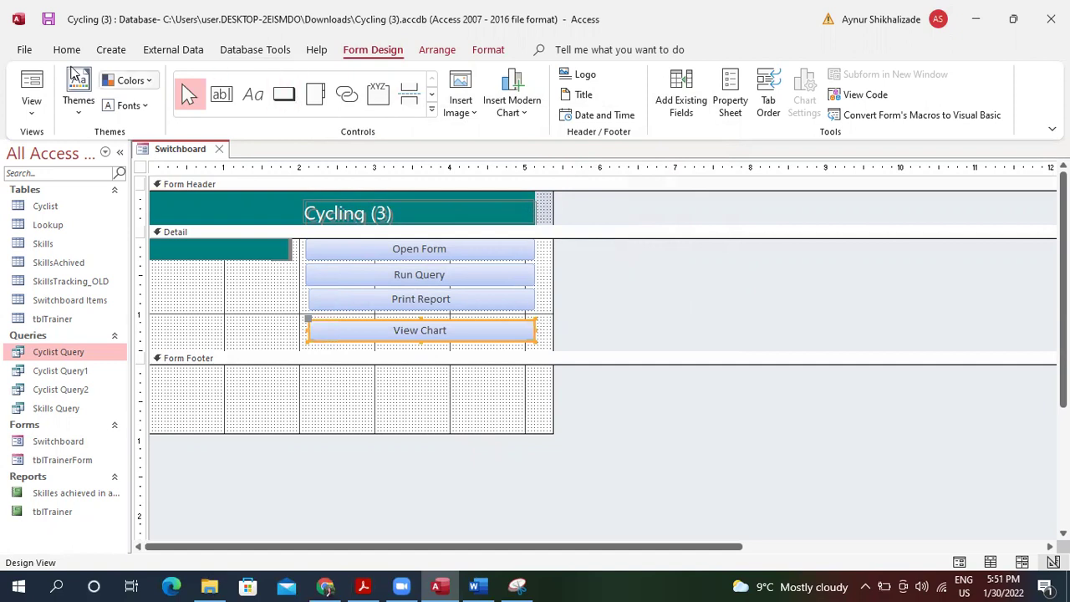
pyautogui.click(32, 78)
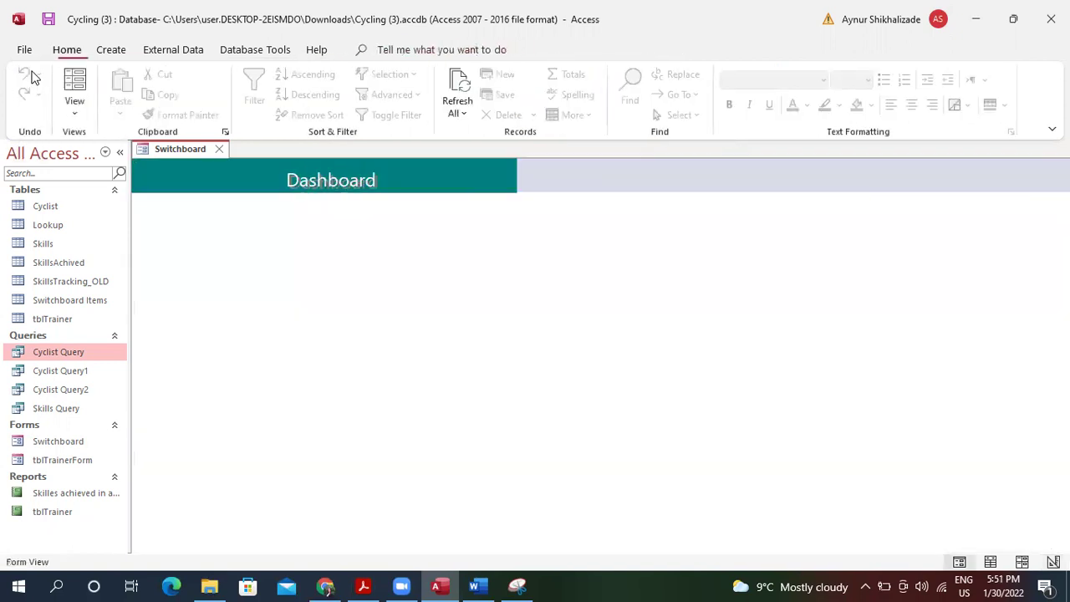
pyautogui.click(75, 106)
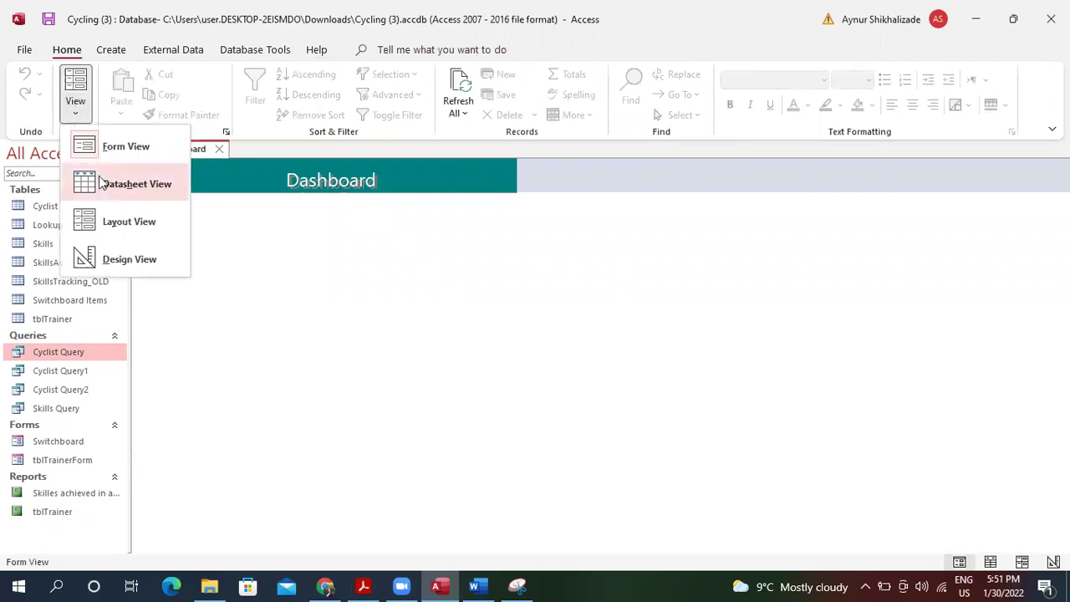
pyautogui.click(126, 151)
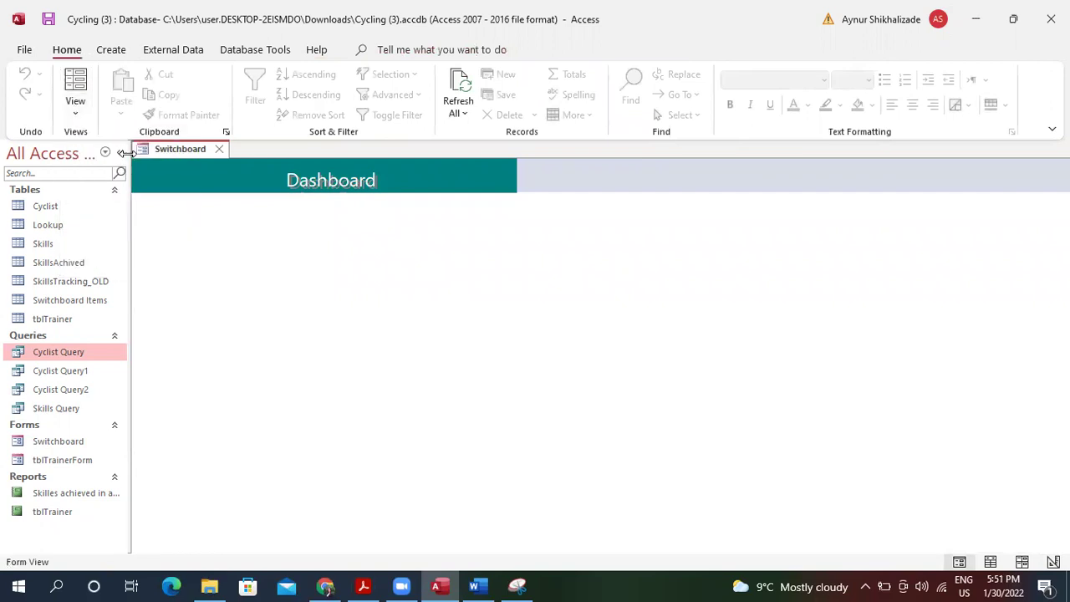
pyautogui.click(77, 109)
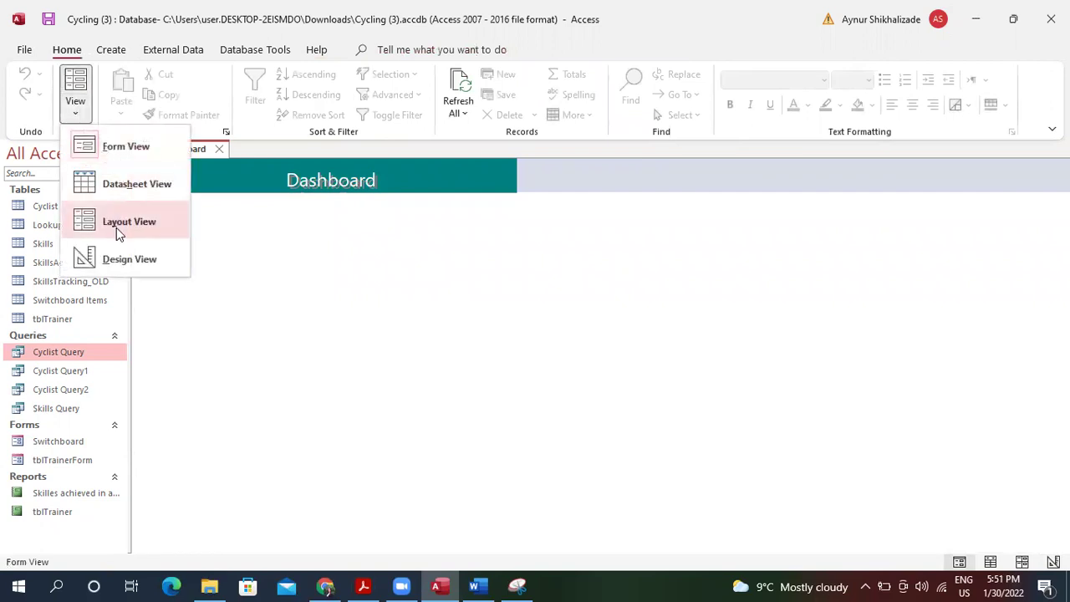
pyautogui.click(116, 228)
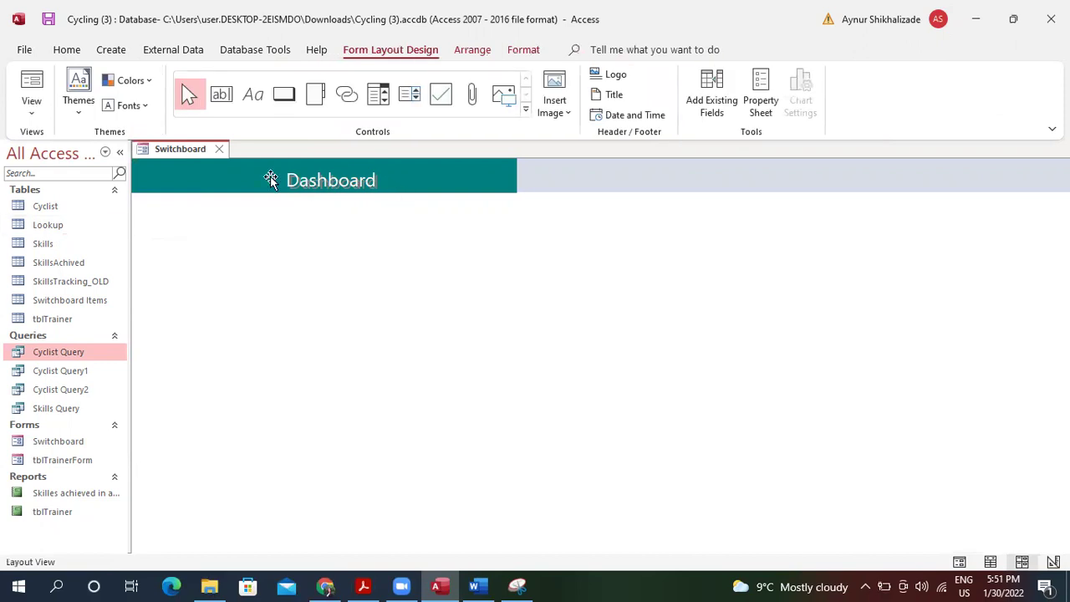
# Return to Design view, make the Form Header taller, and select the Detail buttons.
pyautogui.click(32, 101)
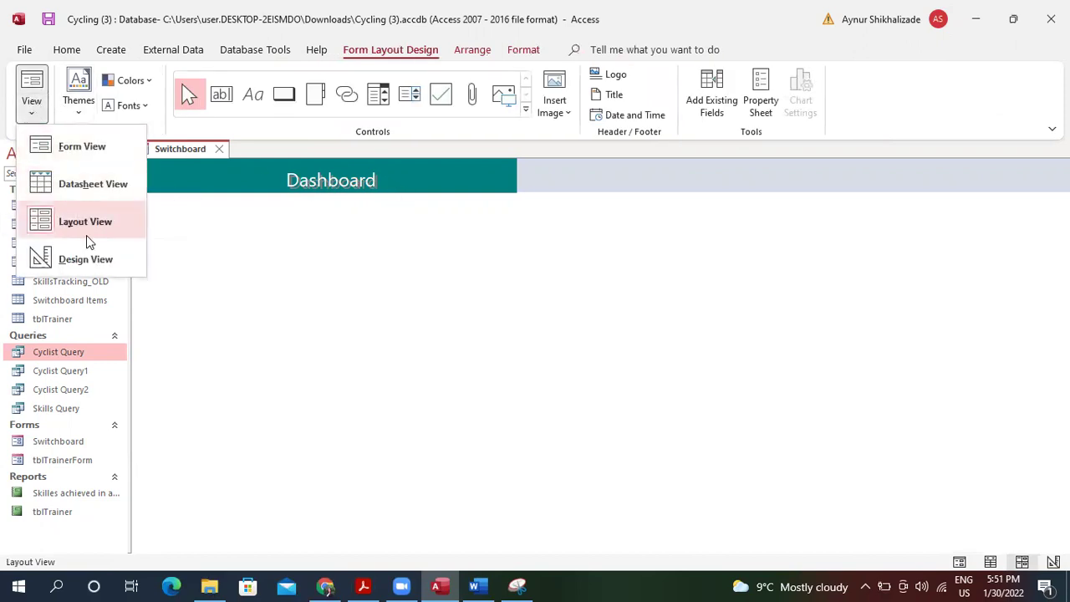
pyautogui.click(75, 256)
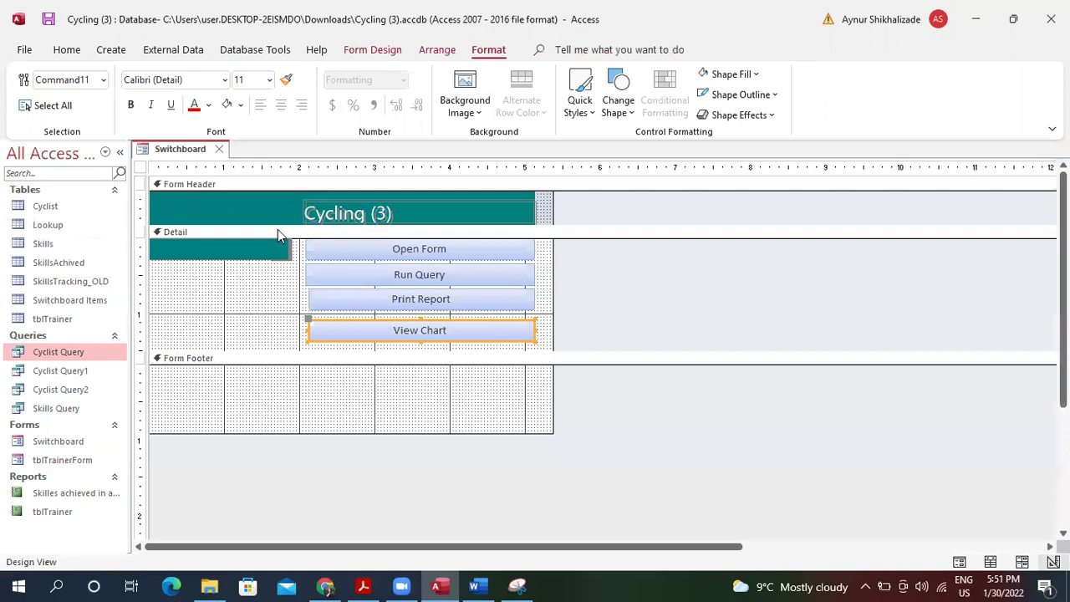
pyautogui.moveTo(274, 225); pyautogui.dragTo(271, 317)
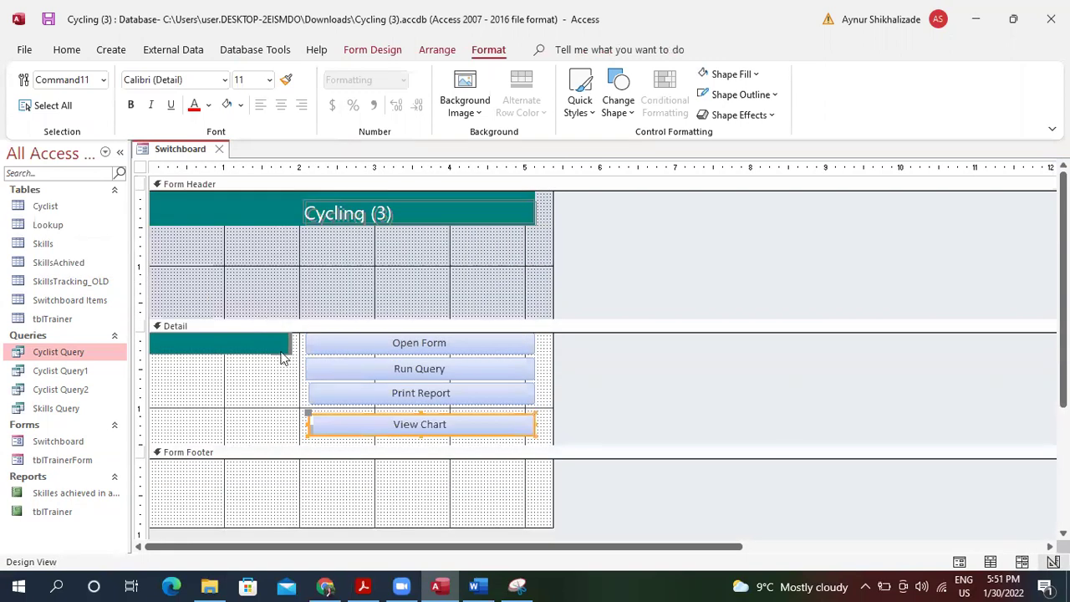
pyautogui.moveTo(265, 375); pyautogui.dragTo(359, 332)
# Move the four buttons from Detail into the Form Header below the Cycling (3) title.
pyautogui.press('Delete')
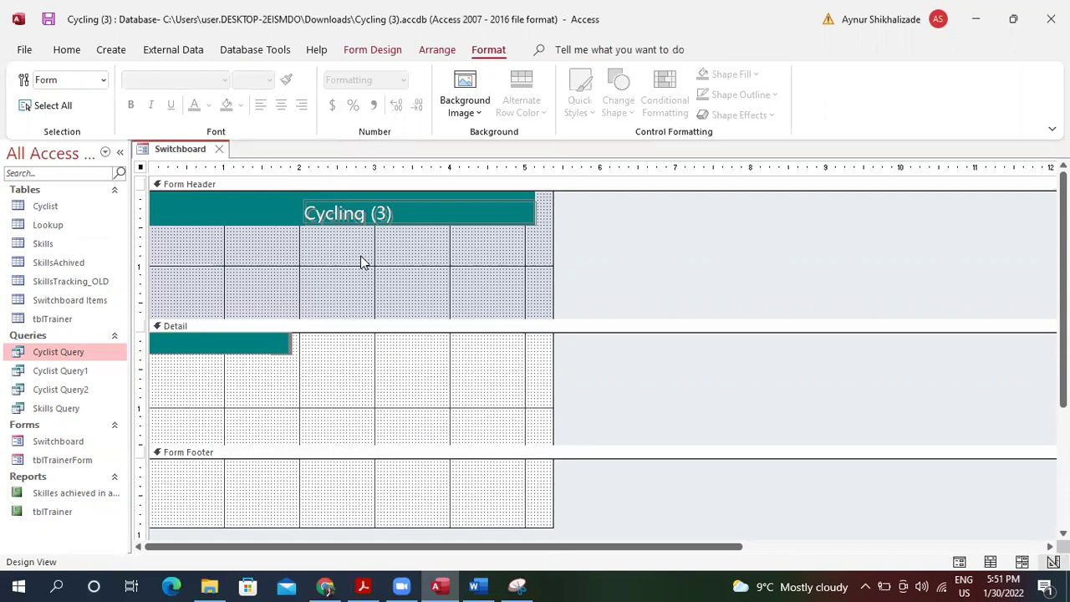
pyautogui.click(360, 259)
pyautogui.hotkey('ctrl', 'v')
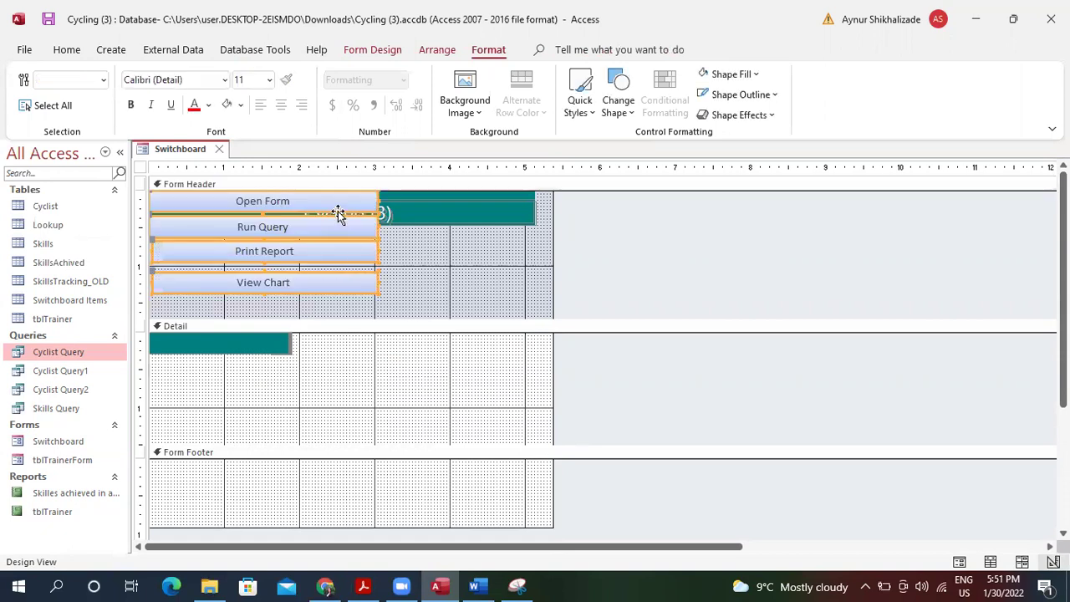
pyautogui.moveTo(332, 204); pyautogui.dragTo(337, 234)
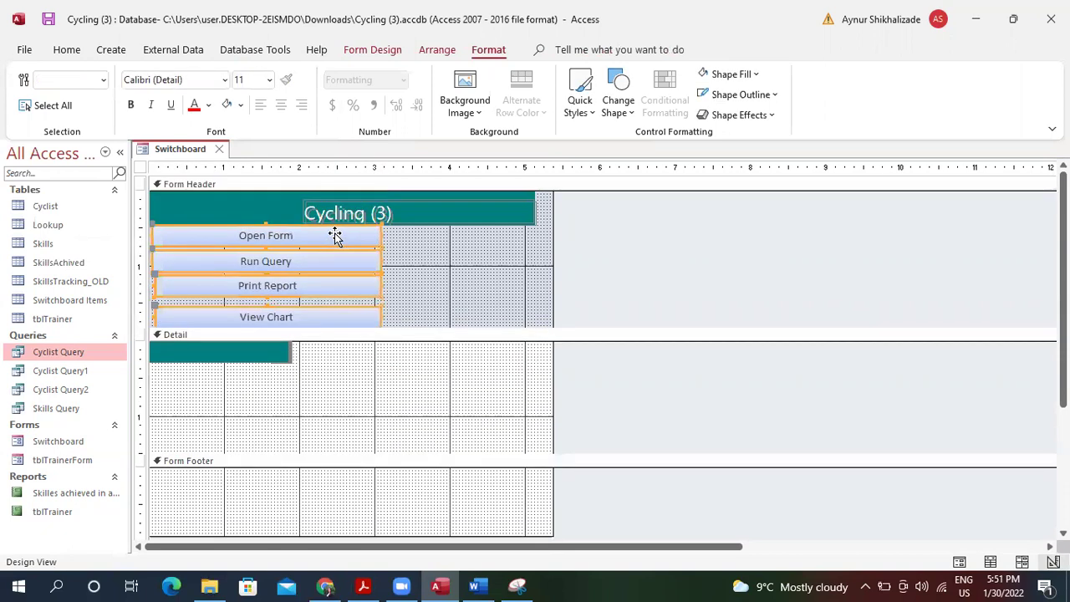
# Collapse Detail and Footer, fit the header around the buttons, and show Form view.
pyautogui.moveTo(307, 452); pyautogui.dragTo(330, 363)
pyautogui.moveTo(323, 445); pyautogui.dragTo(336, 373)
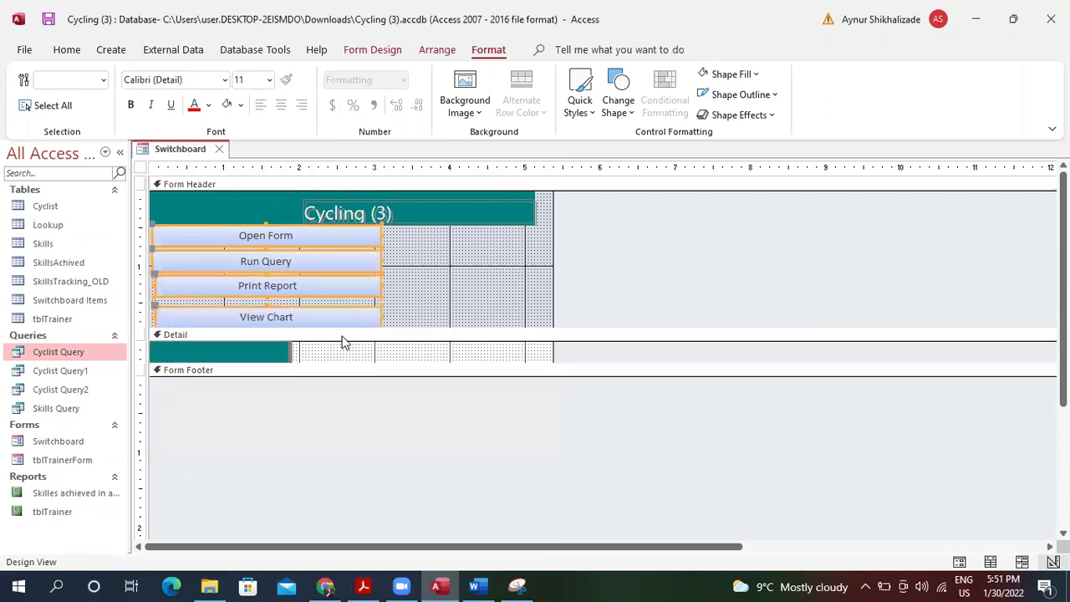
pyautogui.moveTo(340, 328); pyautogui.dragTo(342, 346)
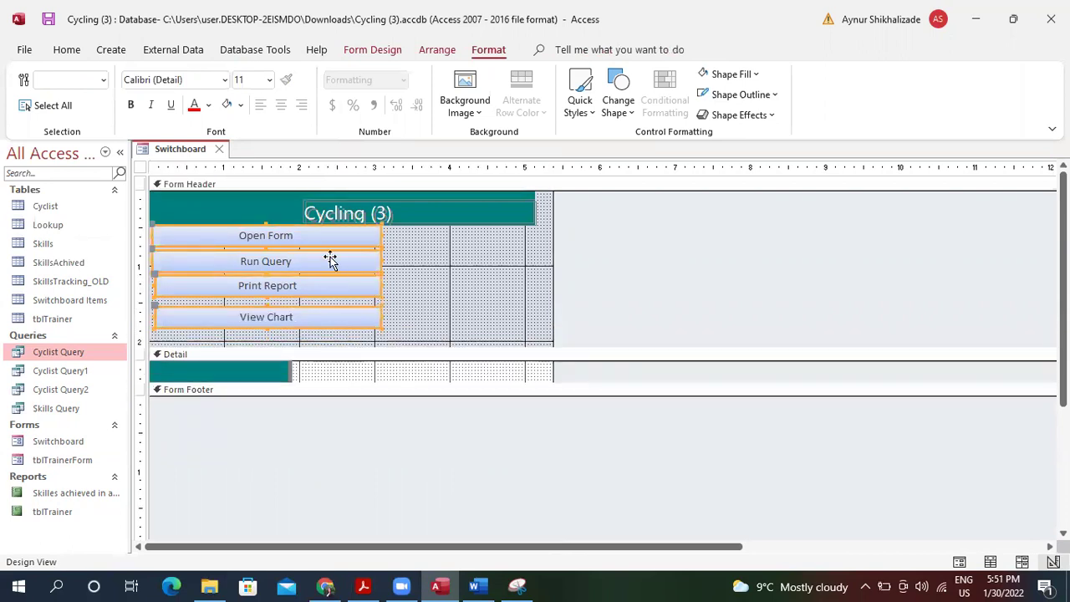
pyautogui.moveTo(313, 235); pyautogui.dragTo(313, 244)
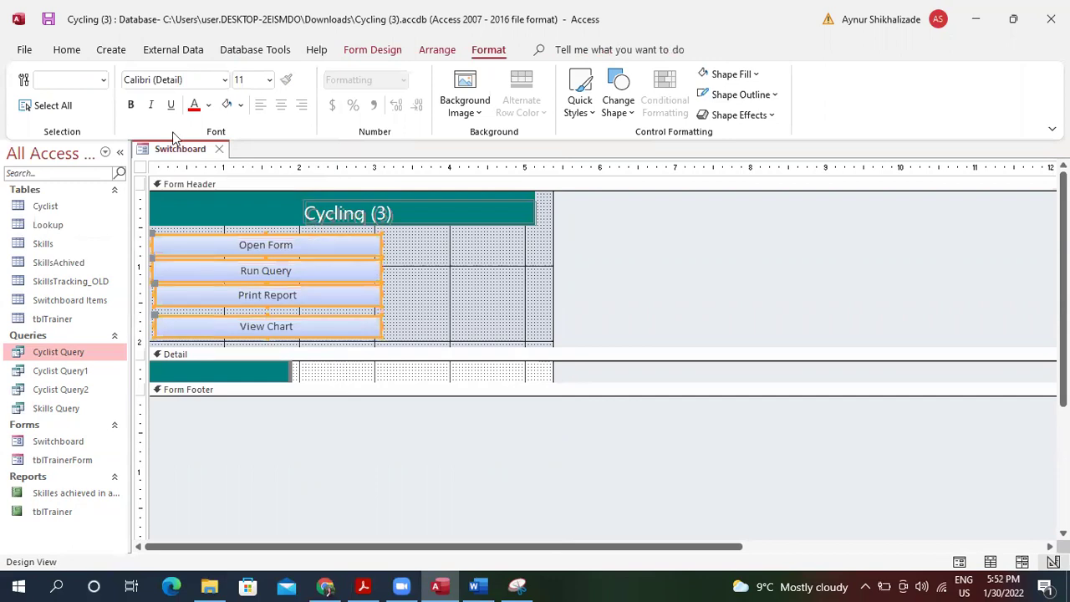
pyautogui.click(69, 49)
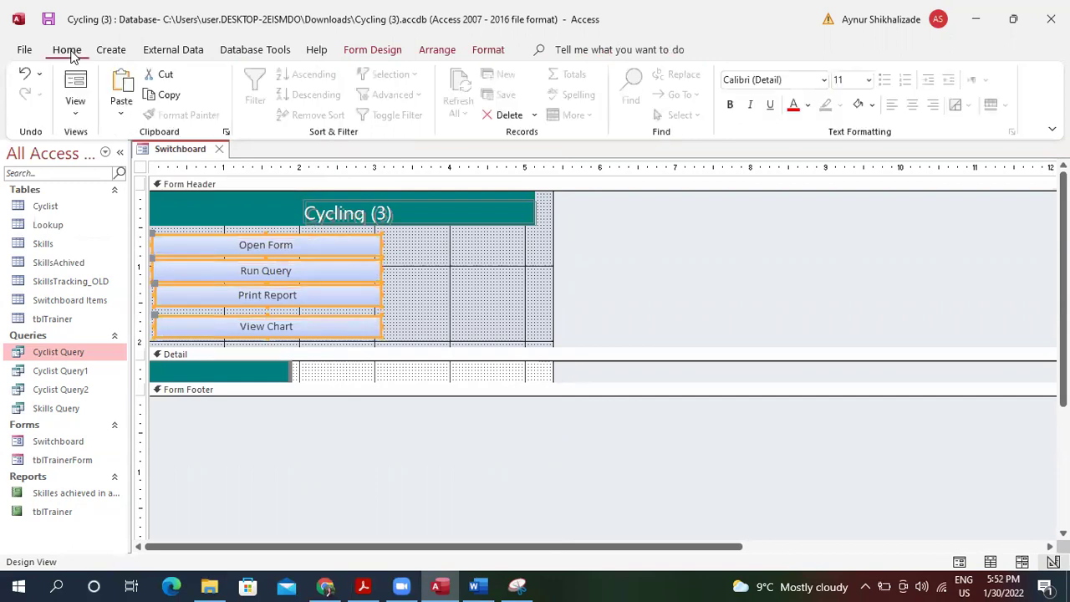
pyautogui.click(77, 82)
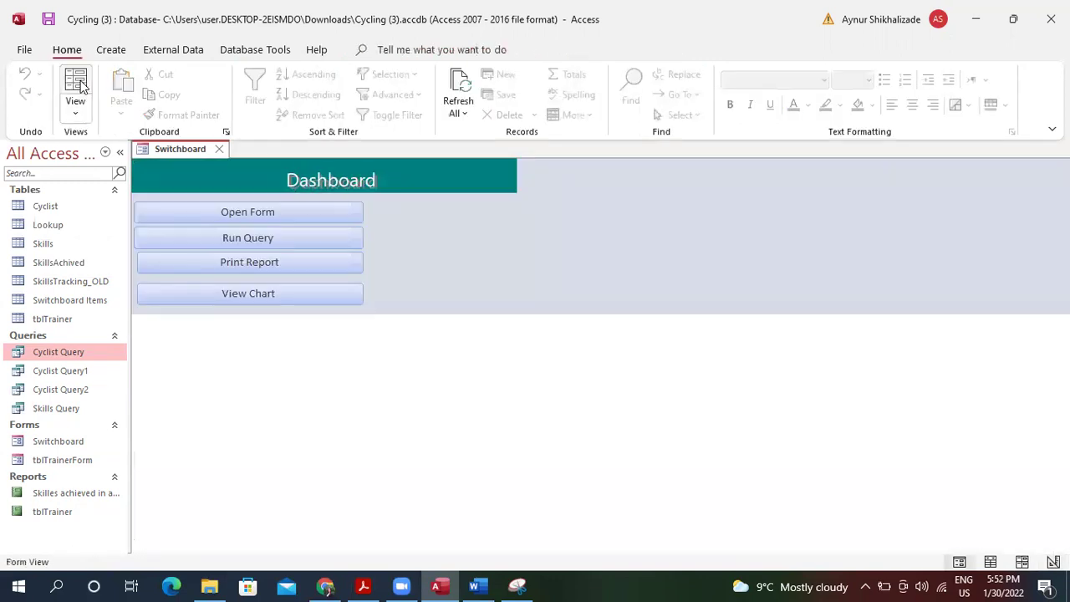
# Test Open Form and Run Query, then print the tblTrainer report via Print Report.
pyautogui.click(308, 212)
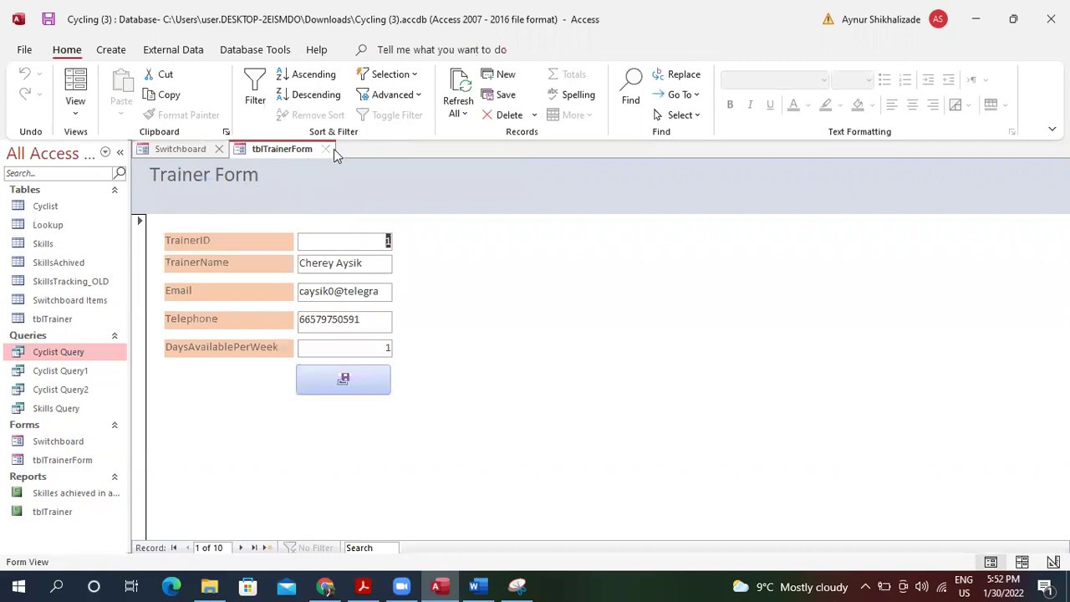
pyautogui.click(326, 149)
pyautogui.click(308, 243)
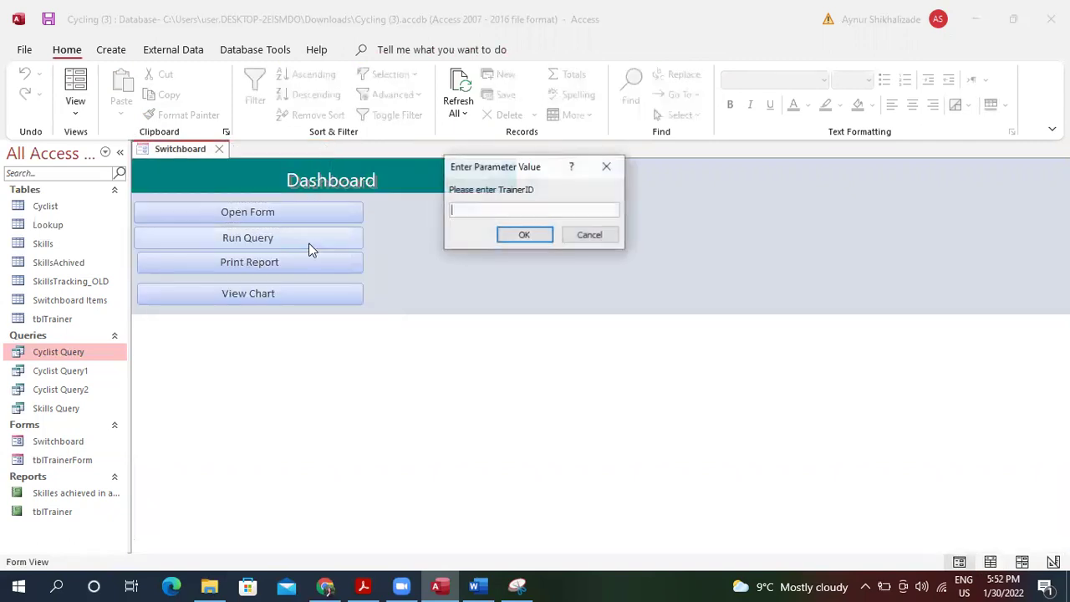
pyautogui.click(589, 234)
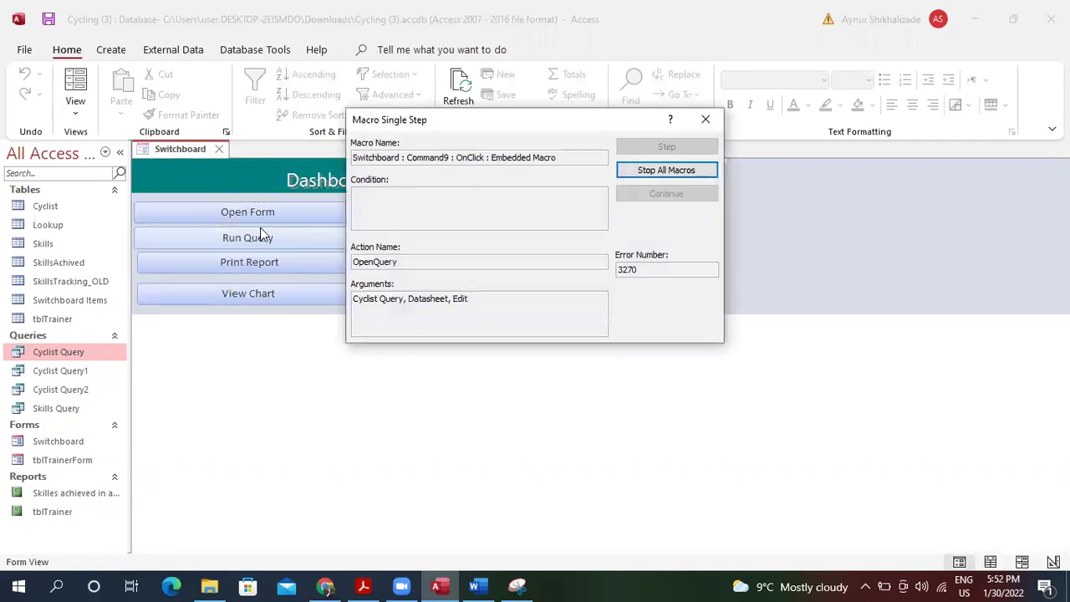
pyautogui.click(705, 119)
pyautogui.click(319, 258)
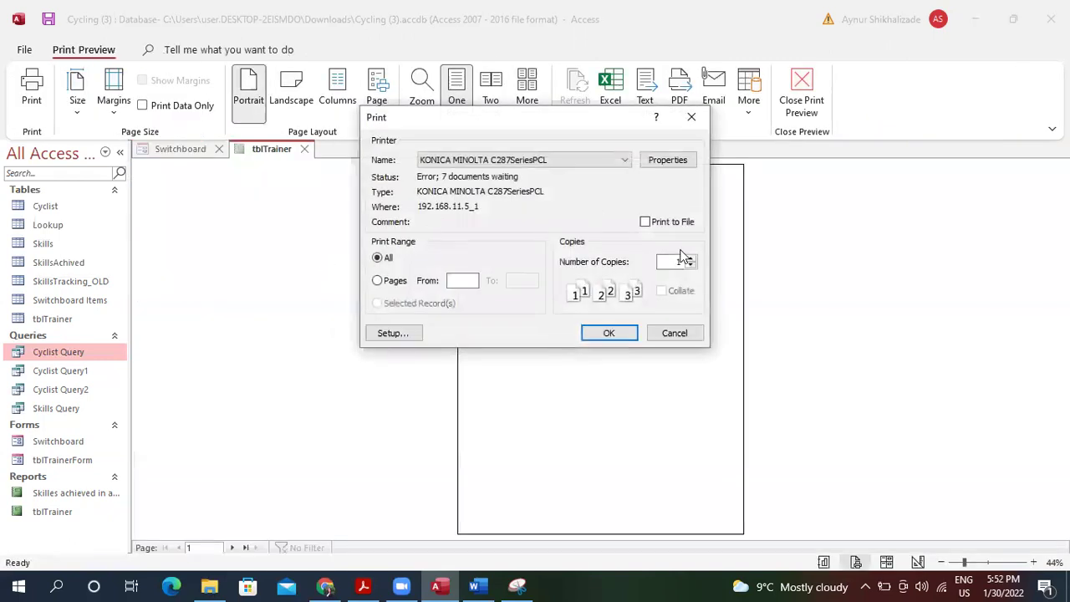
pyautogui.click(619, 336)
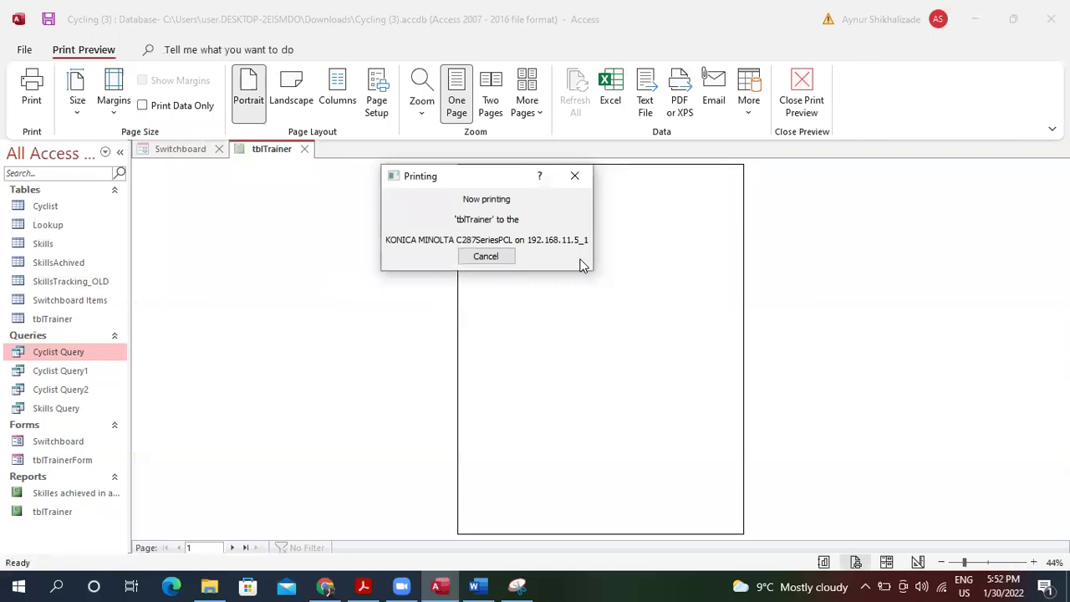
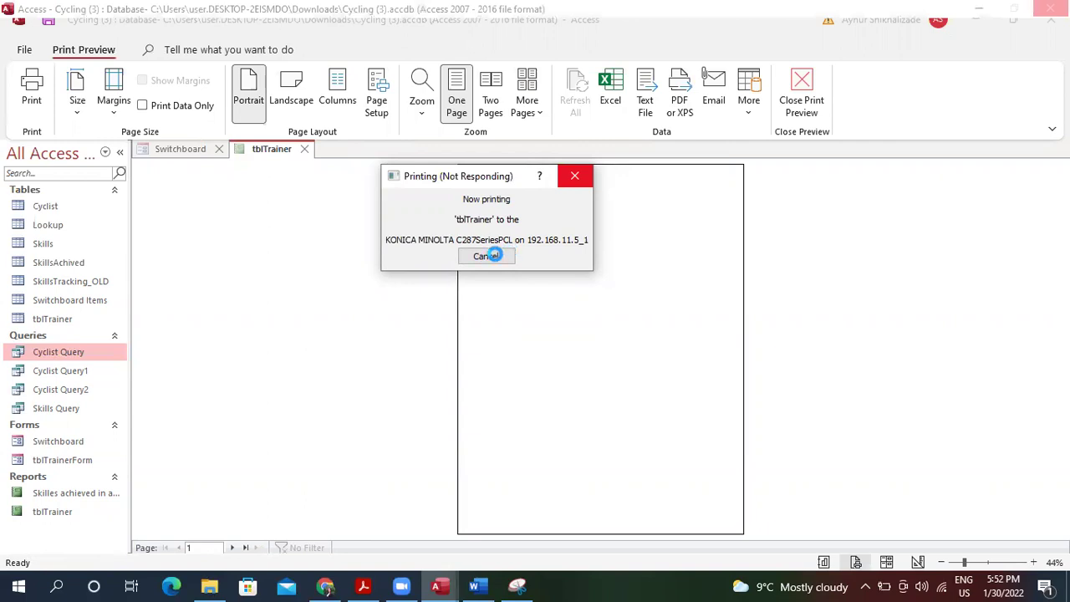
# Close the tblTrainer print preview and confirm View Chart opens the skills chart.
pyautogui.click(578, 176)
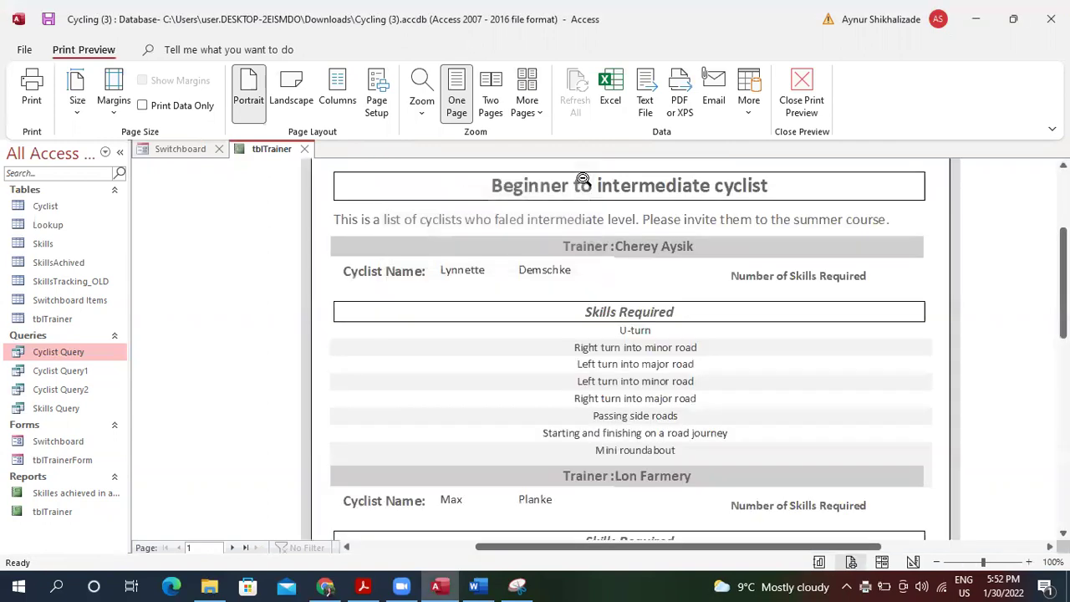
pyautogui.click(796, 91)
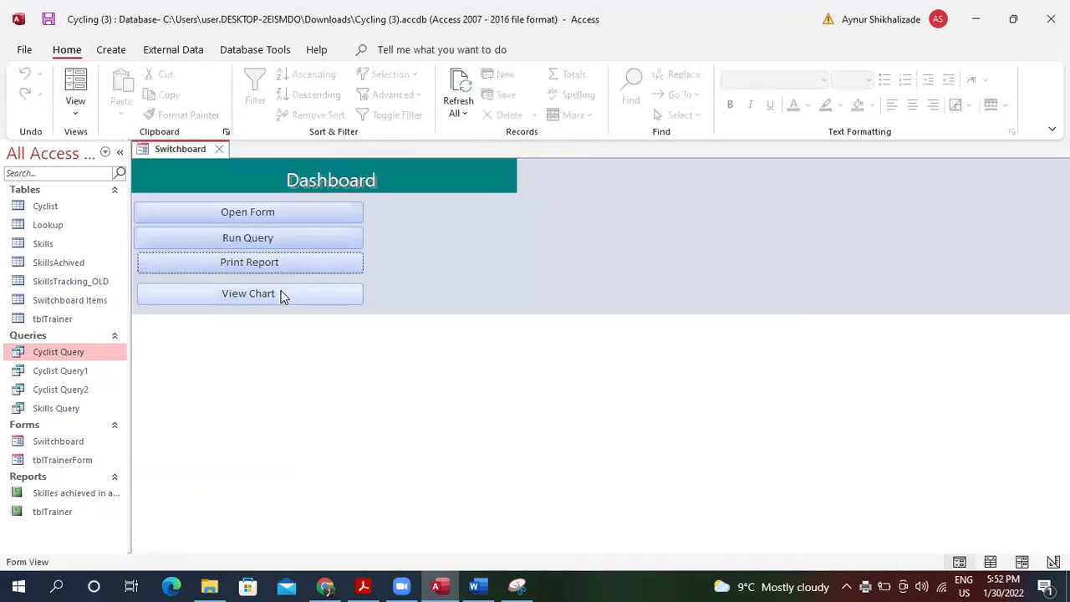
pyautogui.click(282, 292)
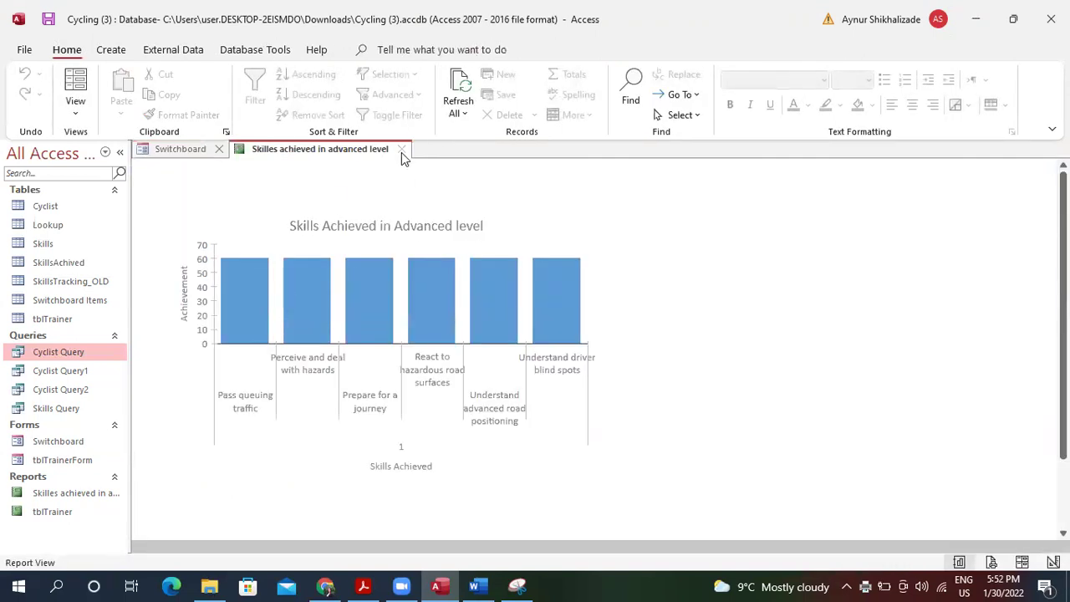
pyautogui.click(402, 151)
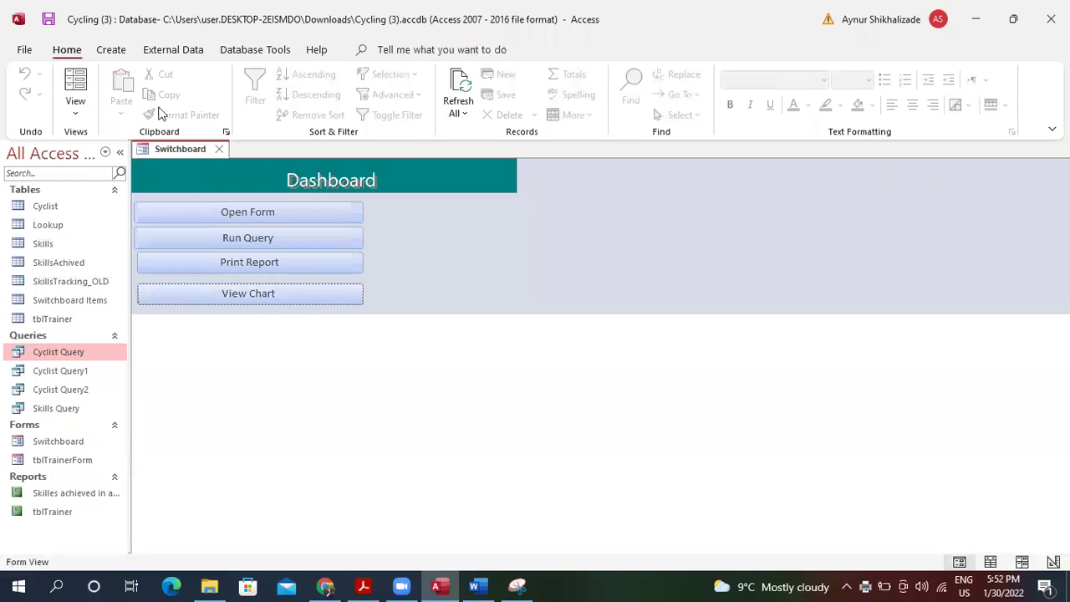
pyautogui.click(77, 112)
# Switch the Switchboard to Layout view and drag View Chart up toward Print Report.
pyautogui.click(139, 220)
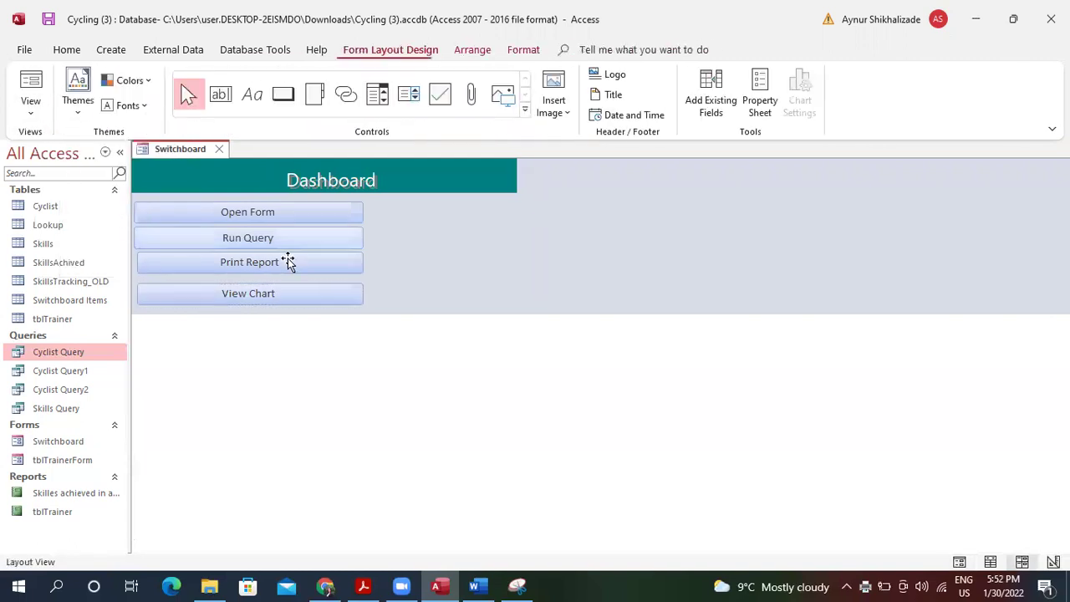
pyautogui.click(288, 289)
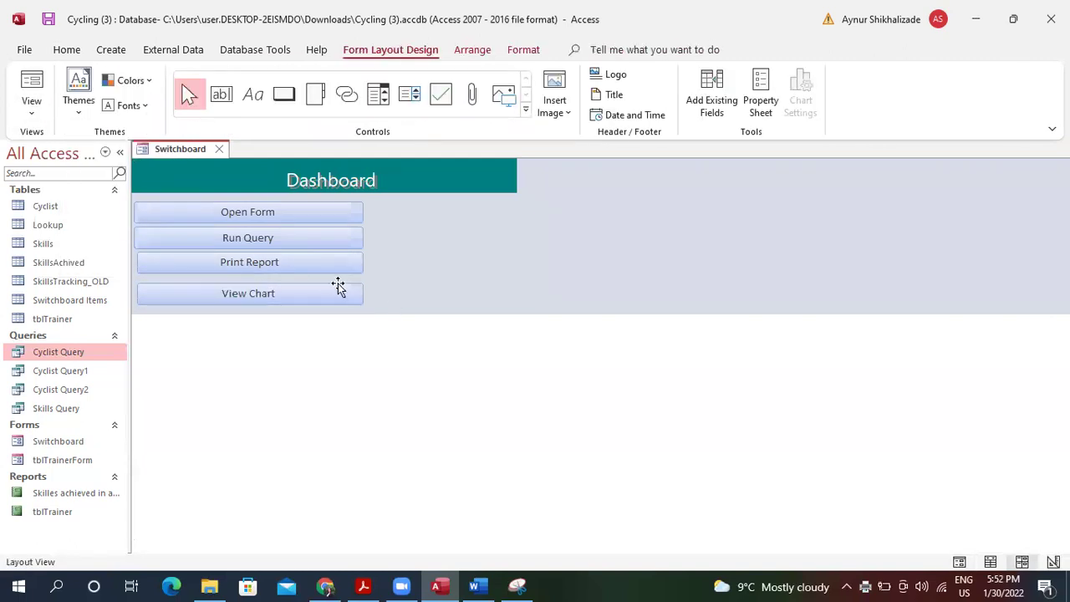
pyautogui.click(328, 282)
pyautogui.click(38, 100)
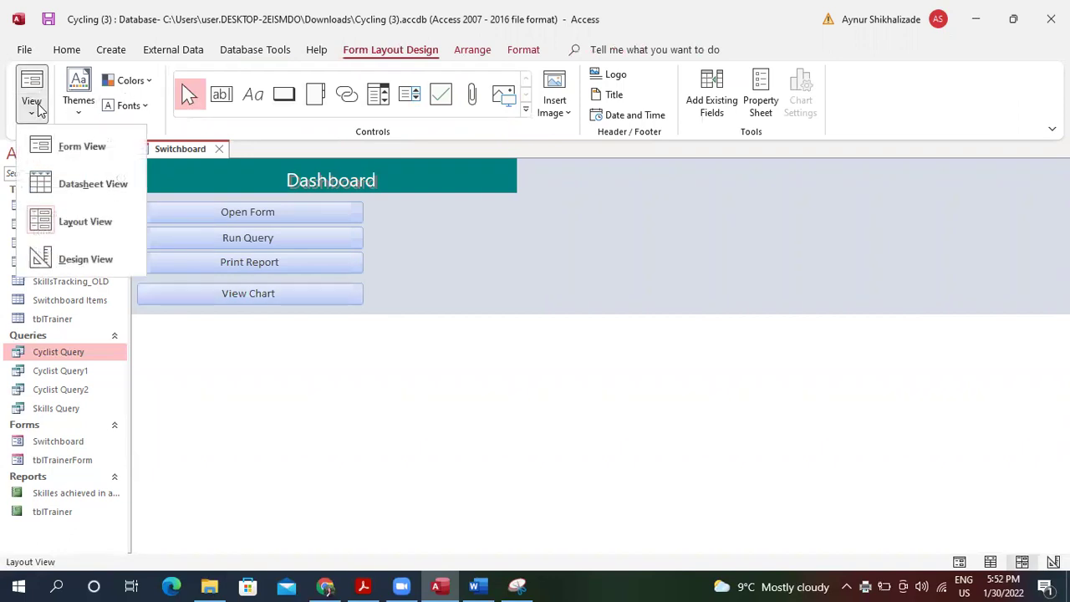
pyautogui.click(78, 224)
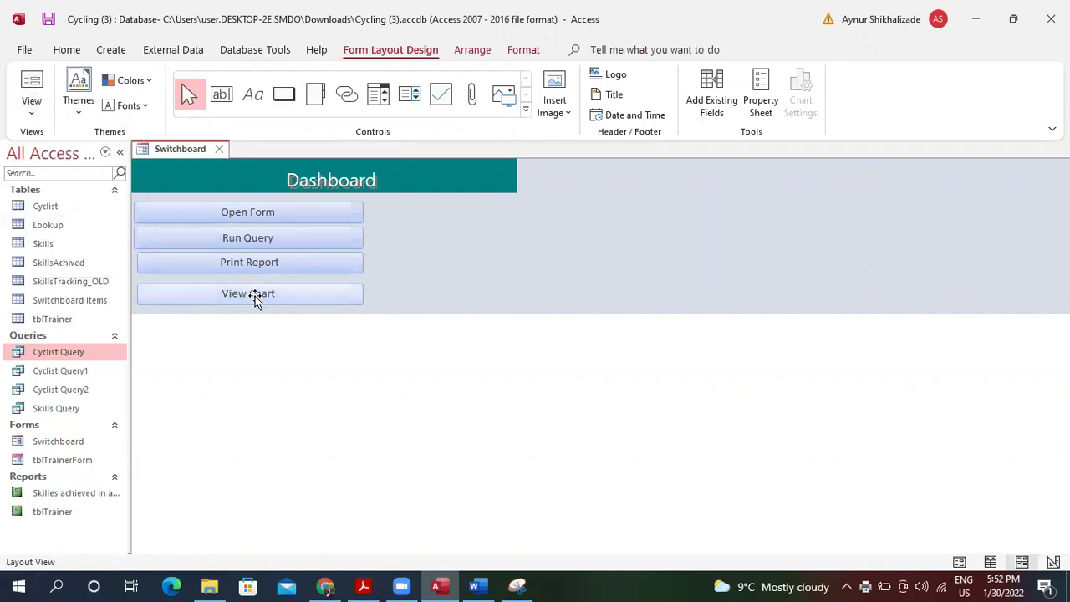
pyautogui.moveTo(255, 301); pyautogui.dragTo(256, 301)
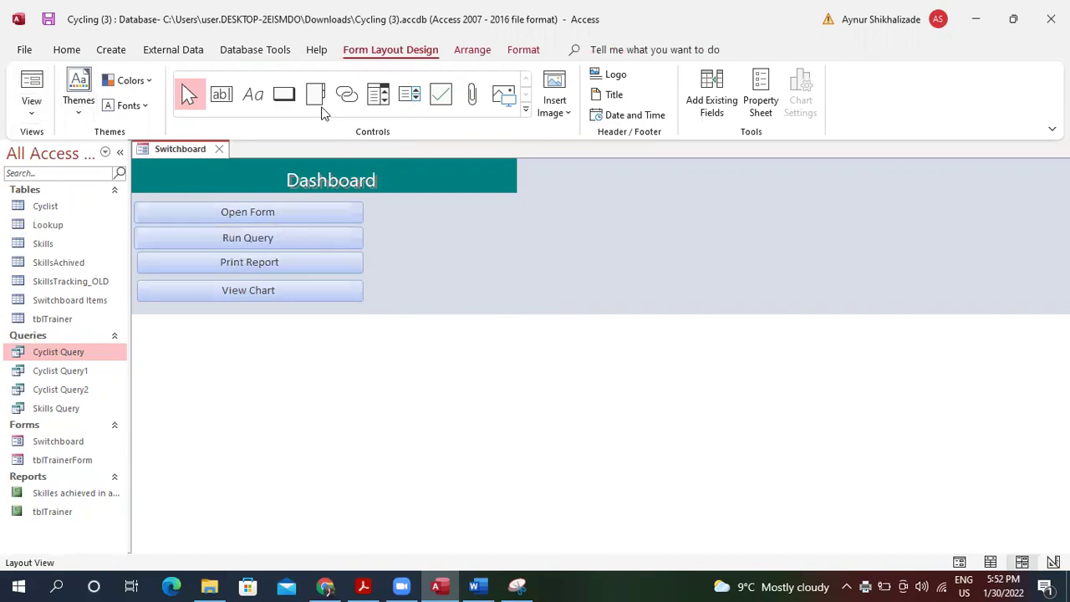
# Try a Tabular arrangement on the buttons, then undo it with Ctrl+Z.
pyautogui.click(470, 52)
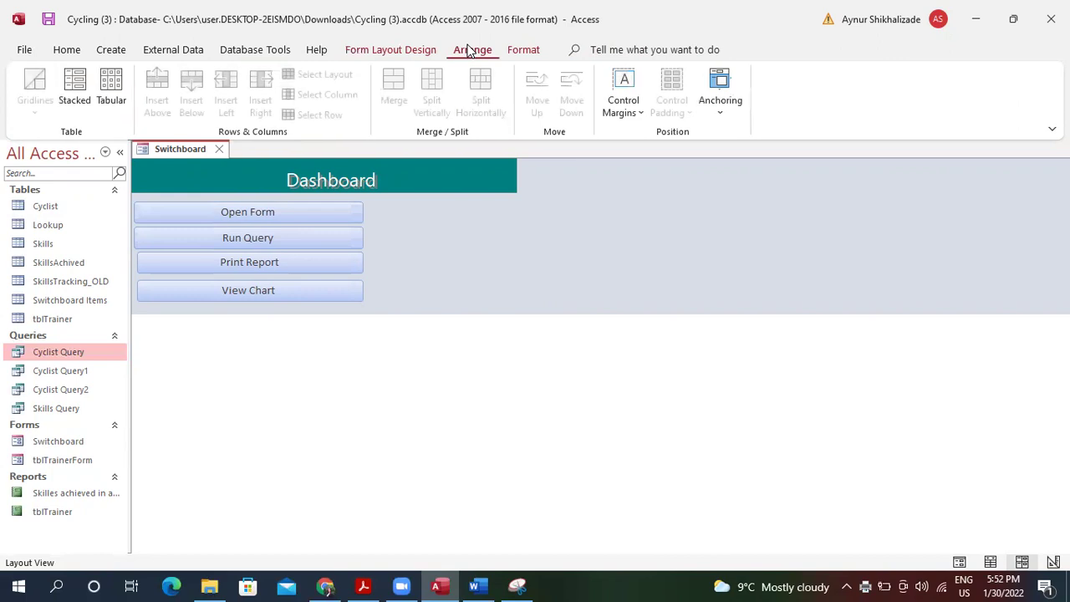
pyautogui.click(111, 80)
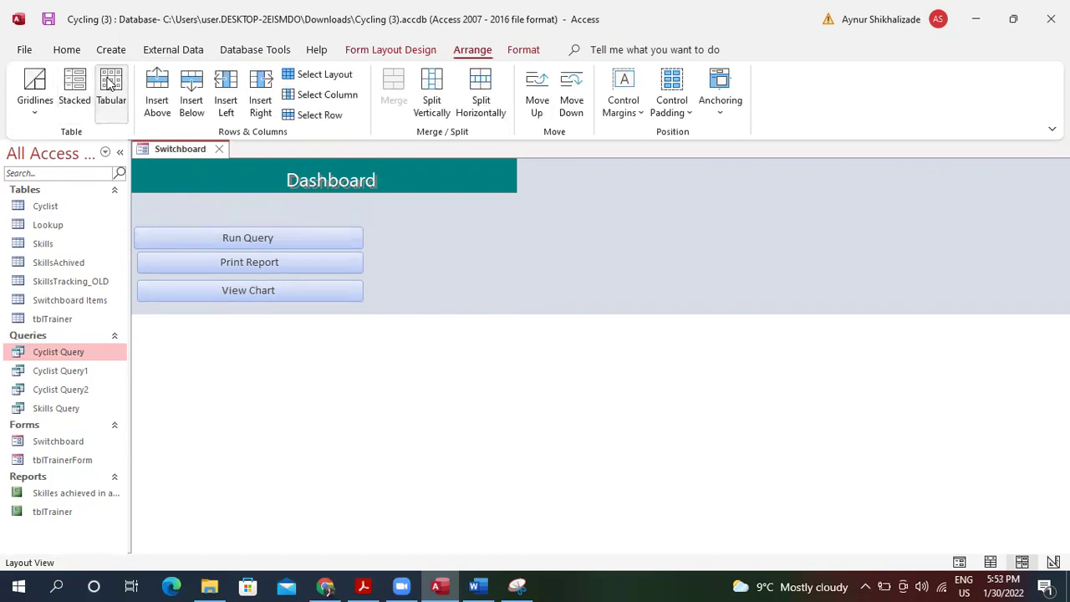
pyautogui.hotkey('ctrl', 'z')
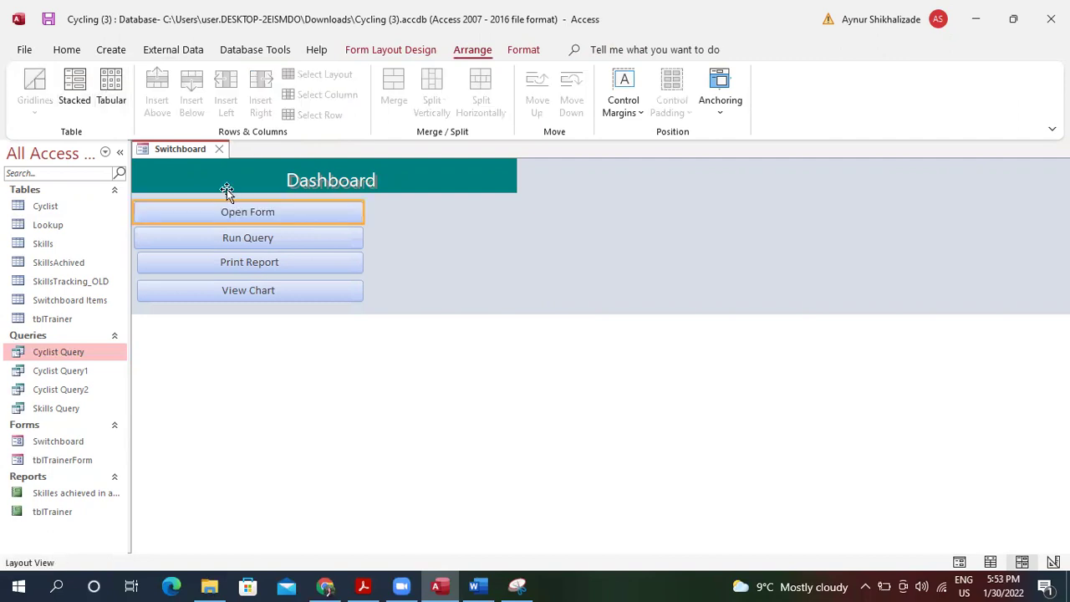
pyautogui.click(720, 107)
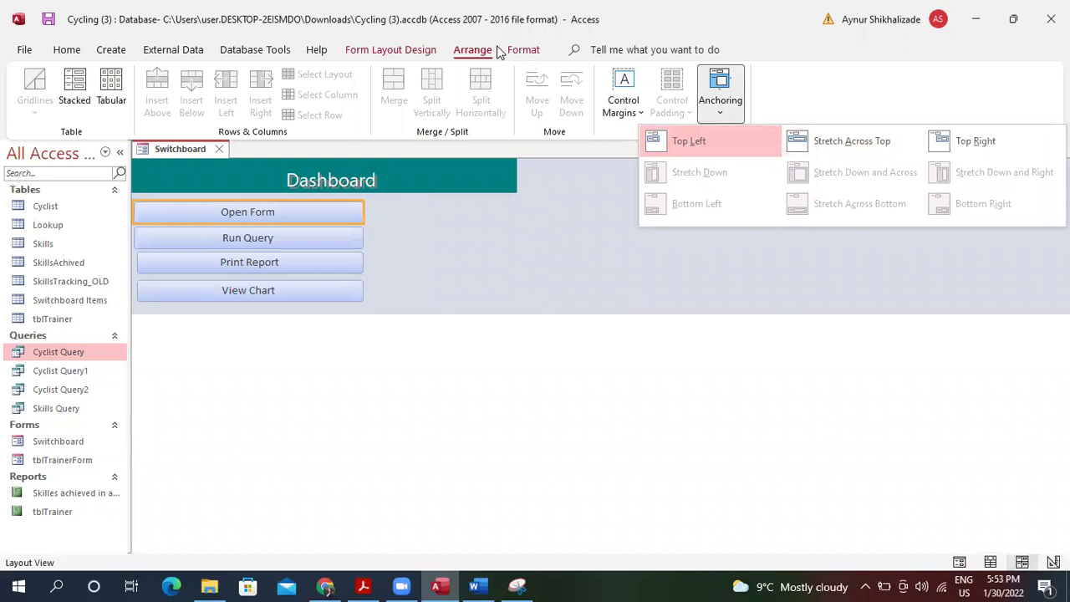
pyautogui.click(523, 51)
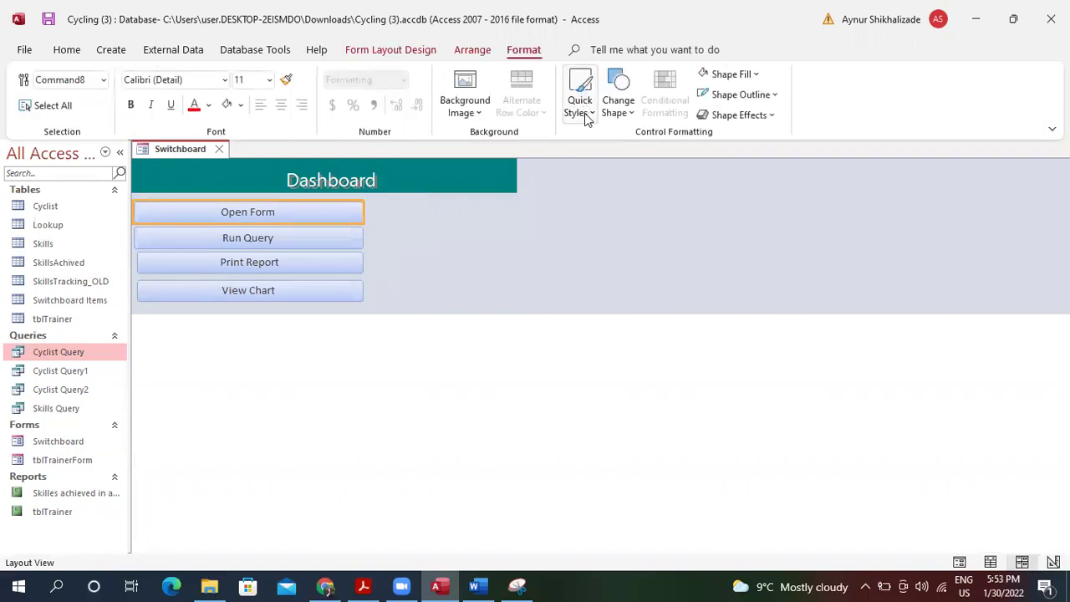
# Select all four buttons and give them the yellow theme style.
pyautogui.click(589, 113)
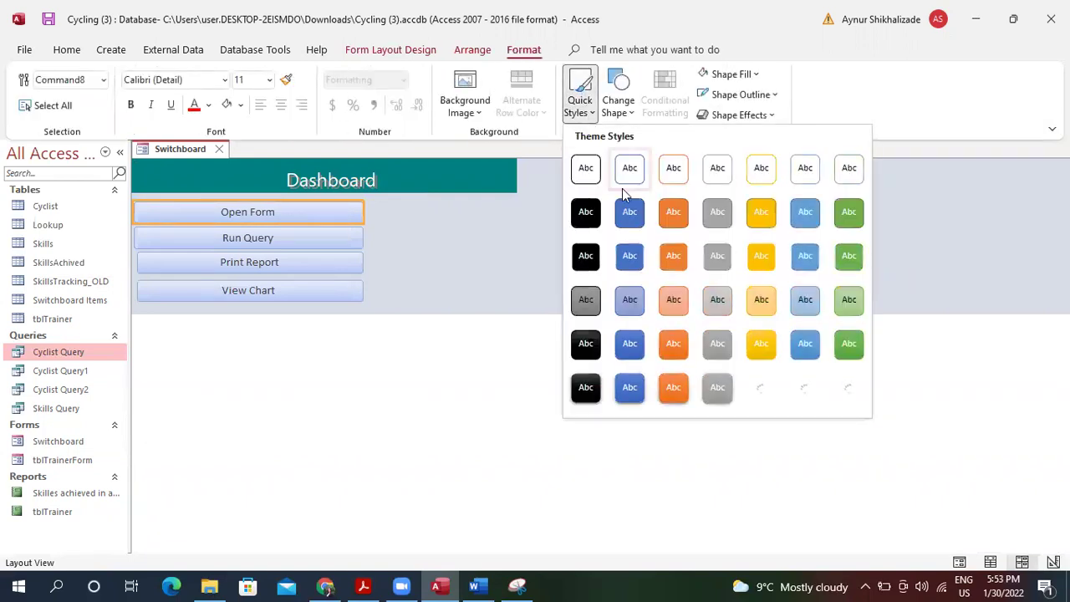
pyautogui.click(327, 246)
pyautogui.click(326, 241)
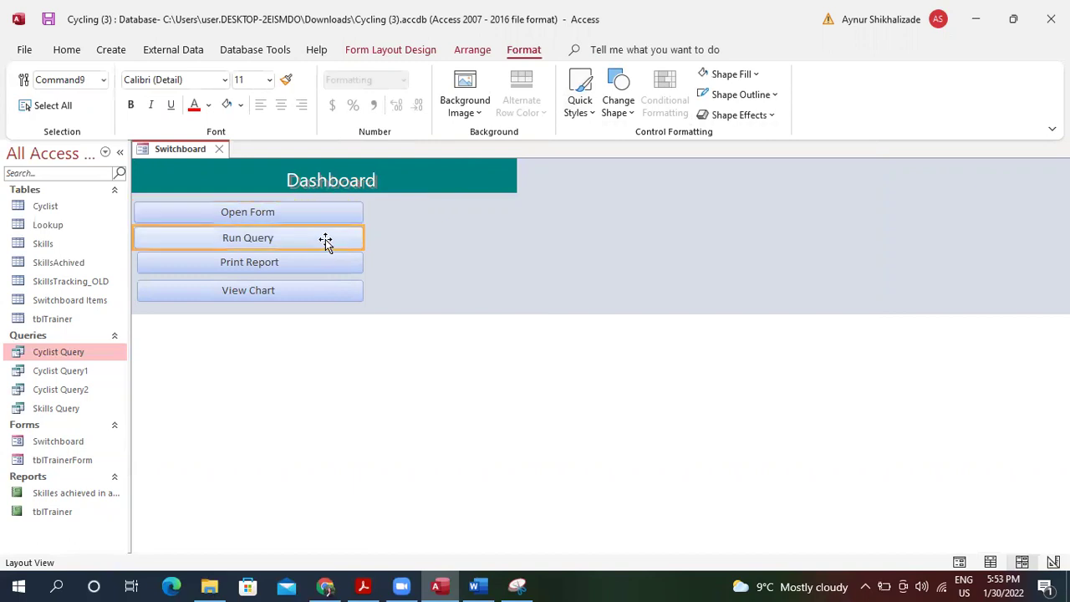
pyautogui.keyDown('shift'); pyautogui.click(330, 215); pyautogui.keyUp('shift')
pyautogui.keyDown('shift'); pyautogui.click(339, 264); pyautogui.keyUp('shift')
pyautogui.keyDown('shift'); pyautogui.click(349, 289); pyautogui.keyUp('shift')
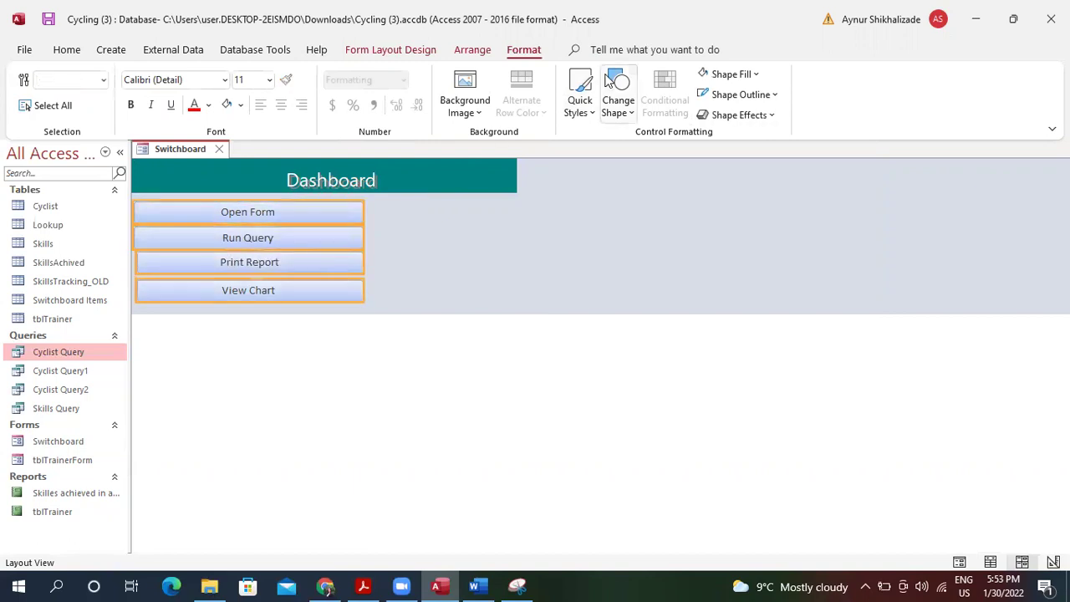
pyautogui.click(588, 104)
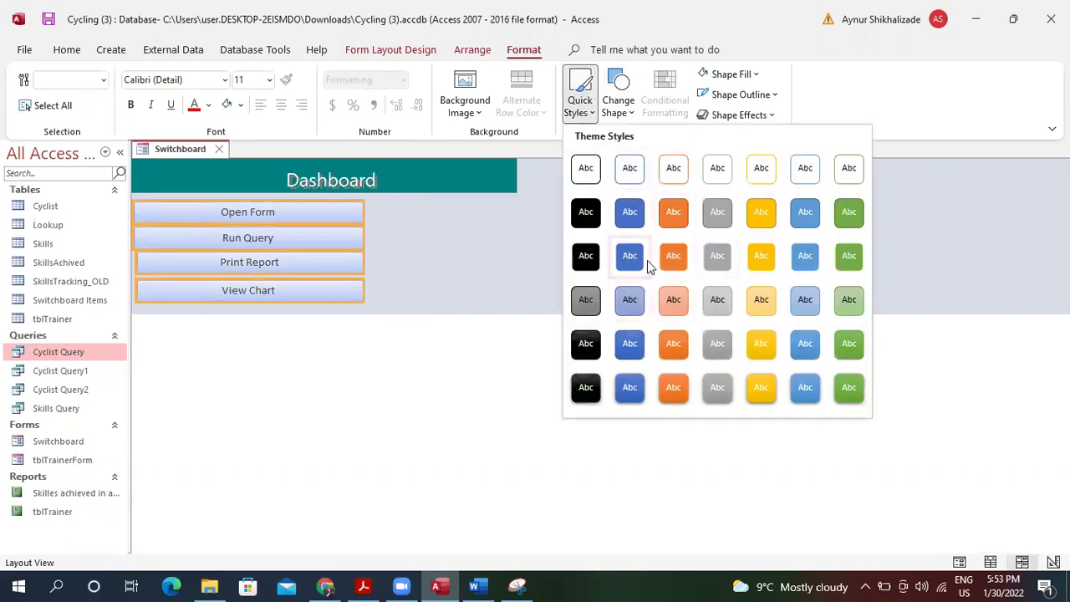
pyautogui.click(763, 209)
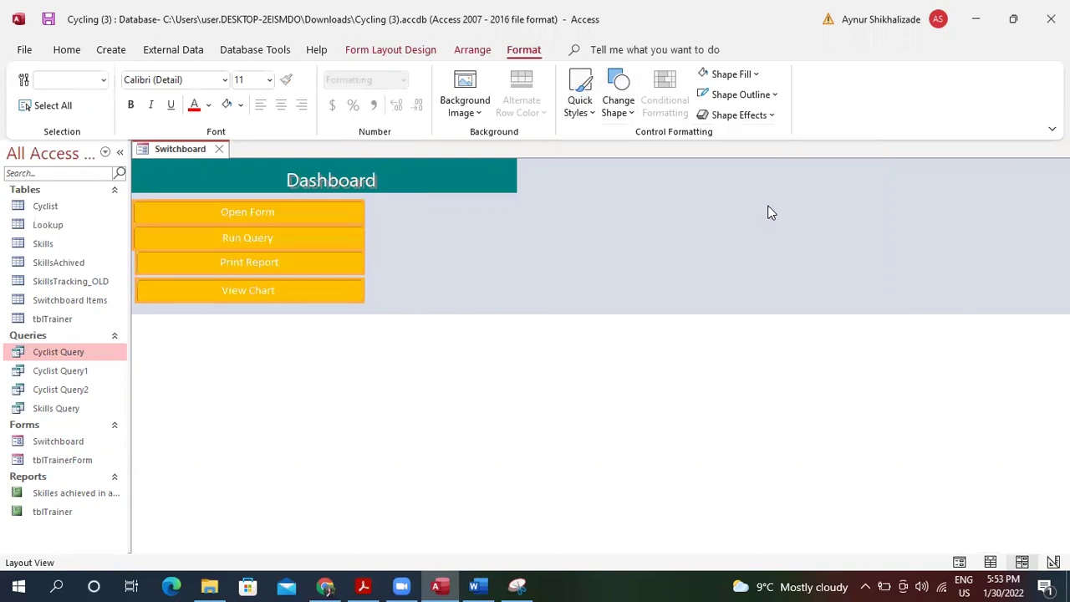
# Try an oval button shape, revert to rectangles, and browse outline and margin options.
pyautogui.click(627, 113)
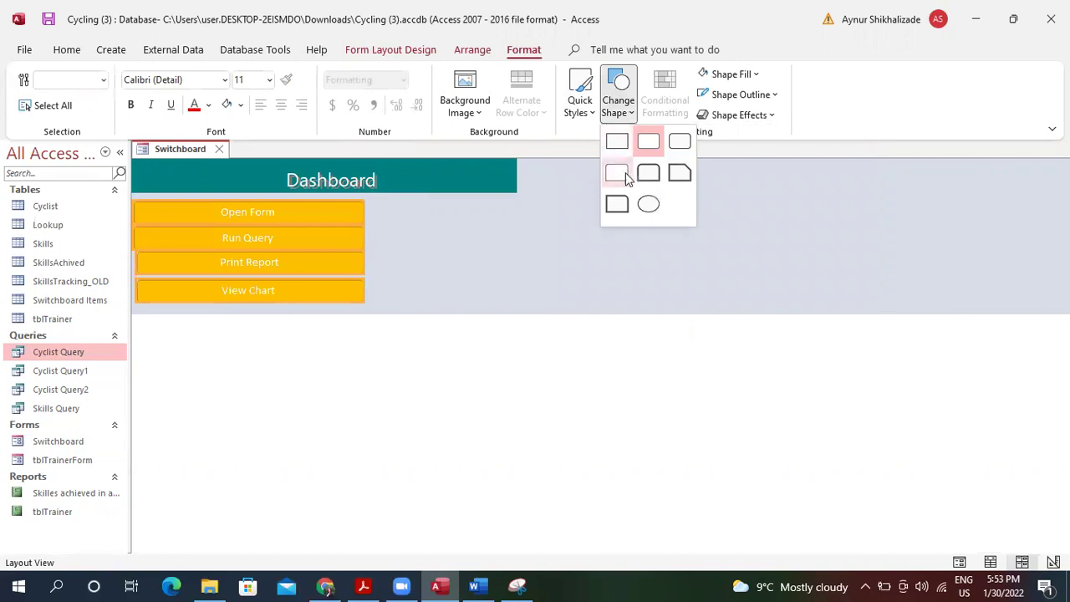
pyautogui.click(648, 206)
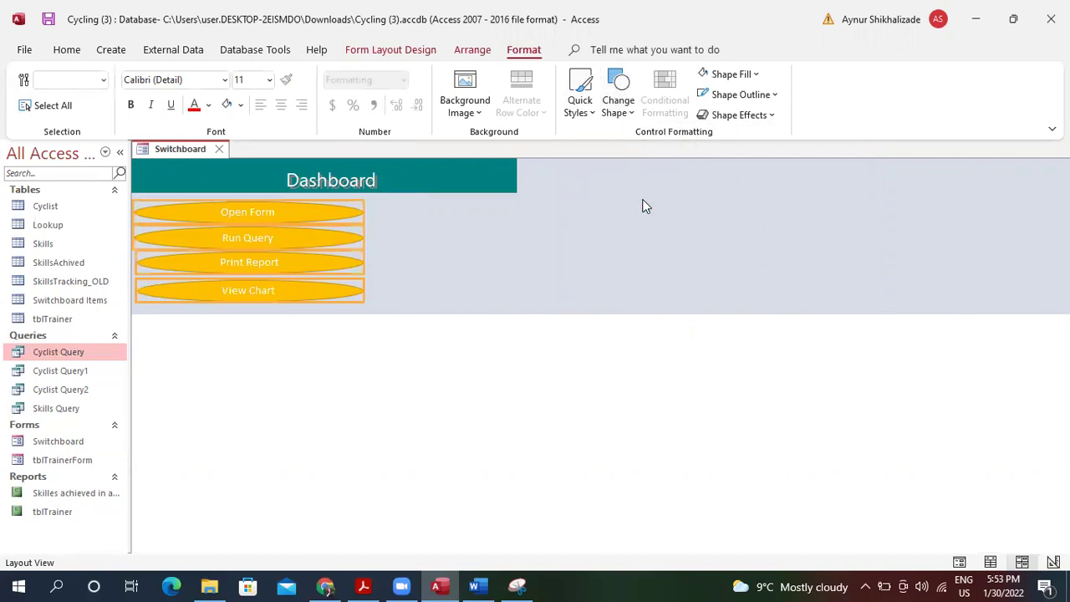
pyautogui.click(618, 105)
pyautogui.click(620, 140)
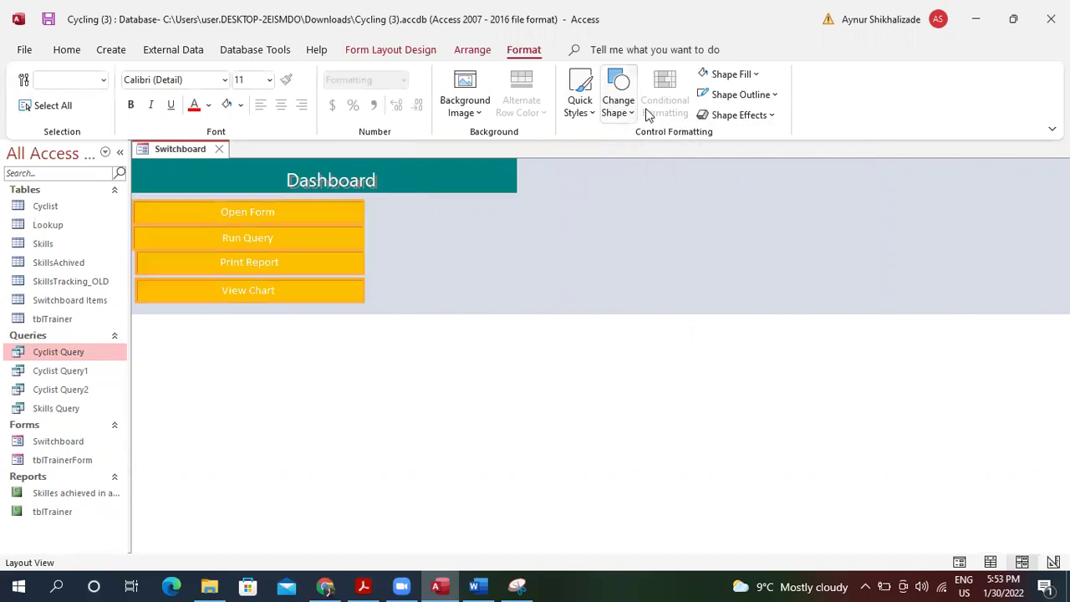
pyautogui.click(747, 97)
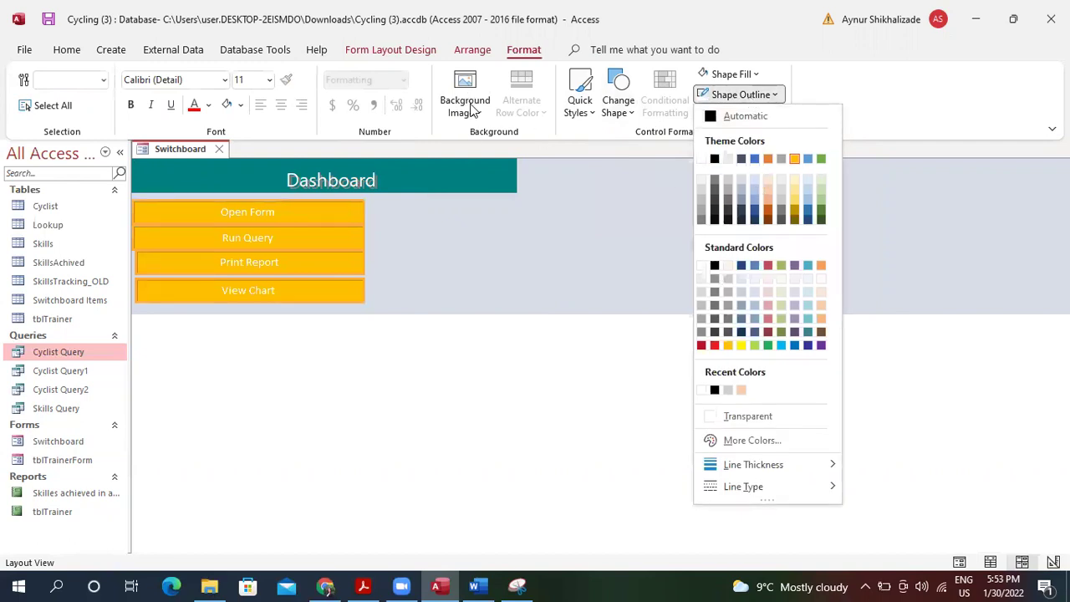
pyautogui.click(473, 51)
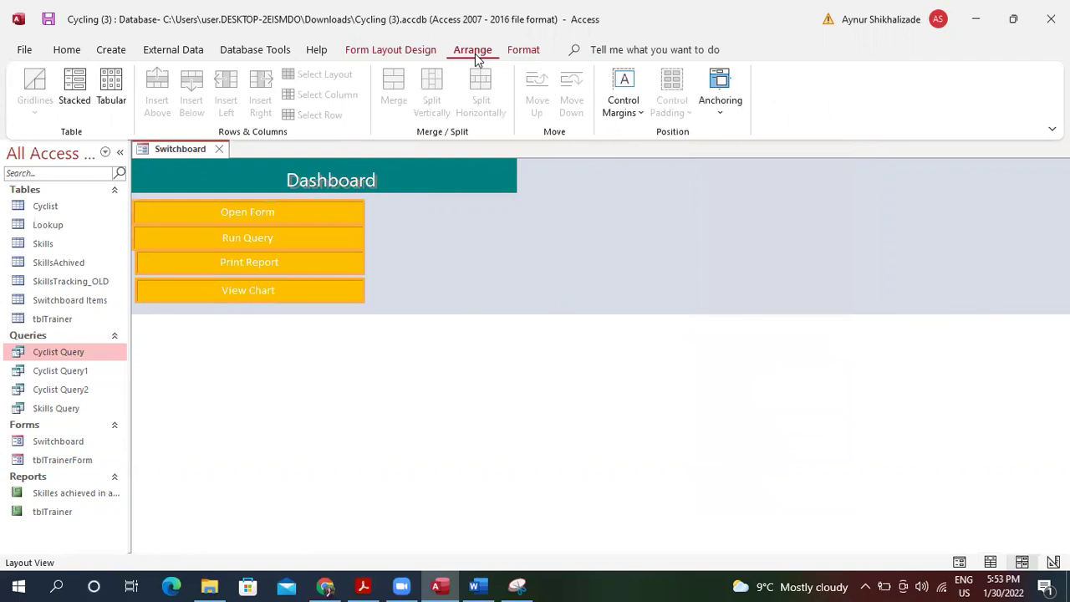
pyautogui.click(642, 113)
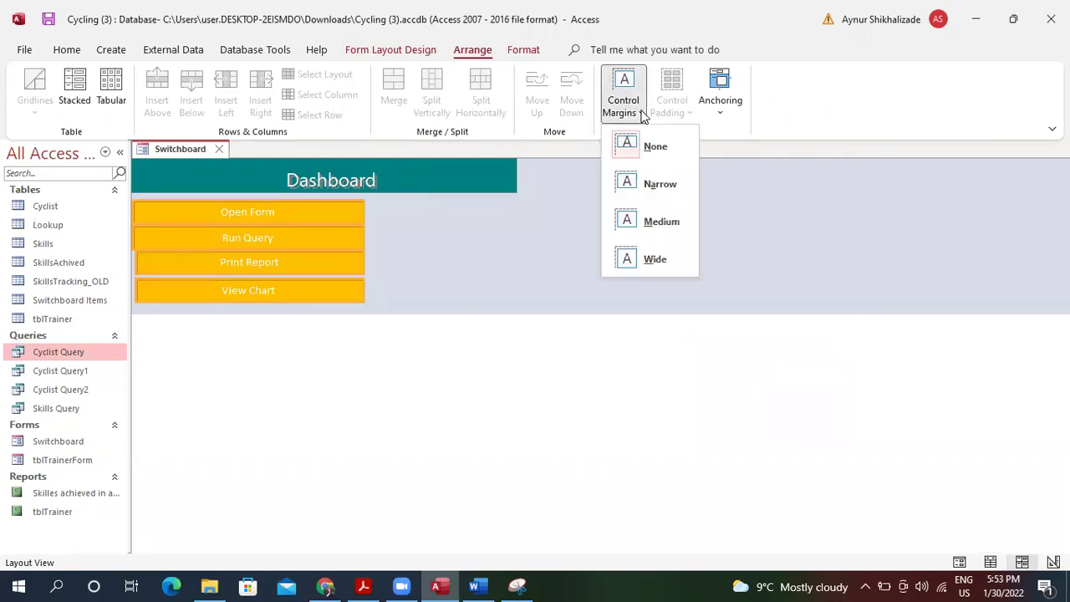
pyautogui.click(423, 50)
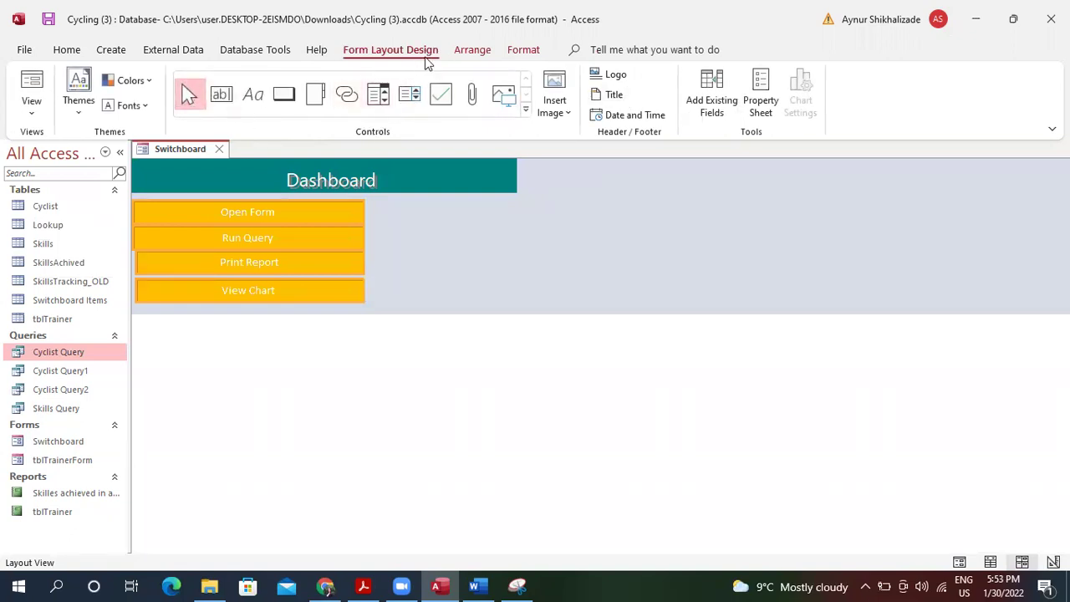
pyautogui.click(472, 52)
pyautogui.click(521, 52)
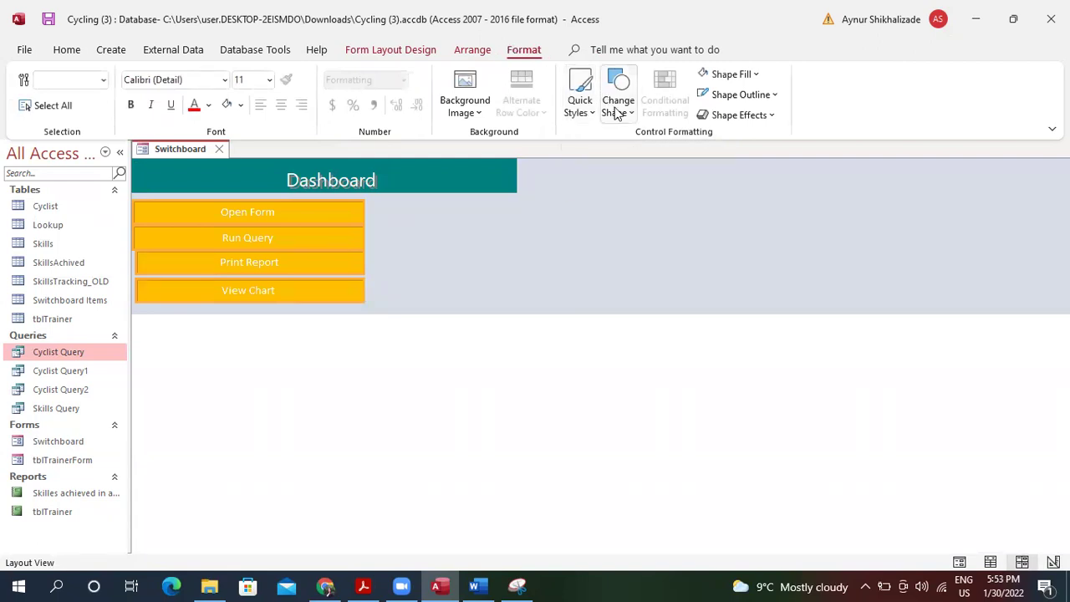
# Apply the Round bevel shape effect to the four selected buttons.
pyautogui.click(761, 116)
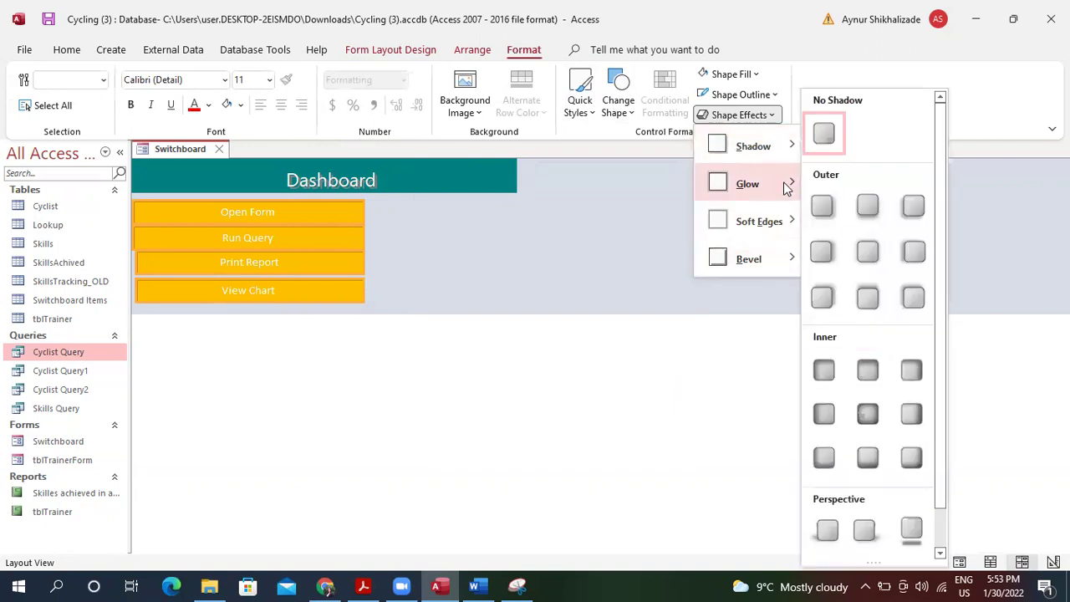
pyautogui.moveTo(783, 188)
pyautogui.moveTo(787, 219)
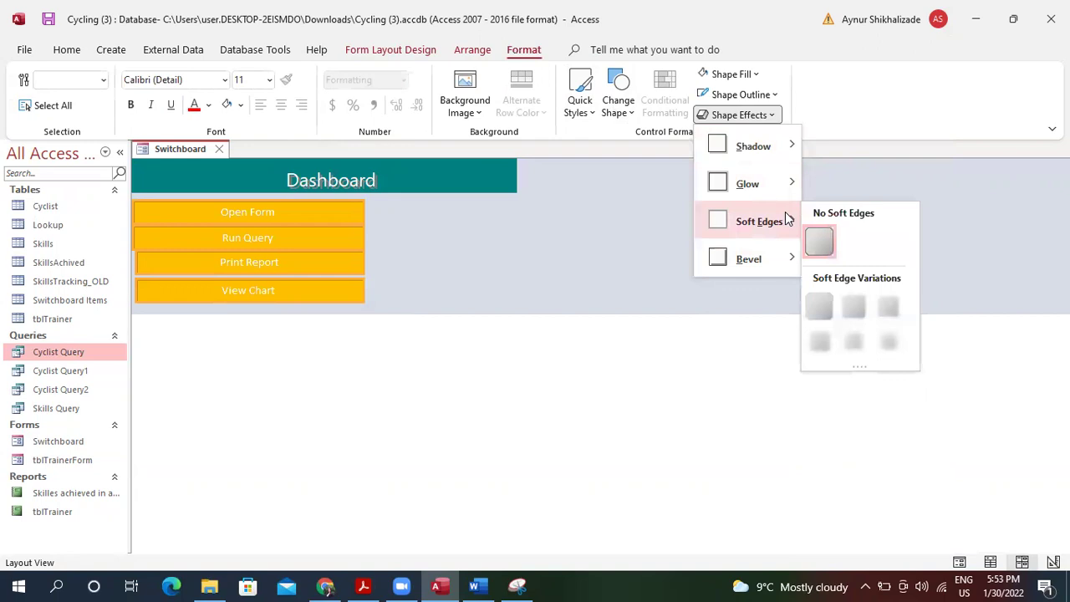
pyautogui.moveTo(785, 253)
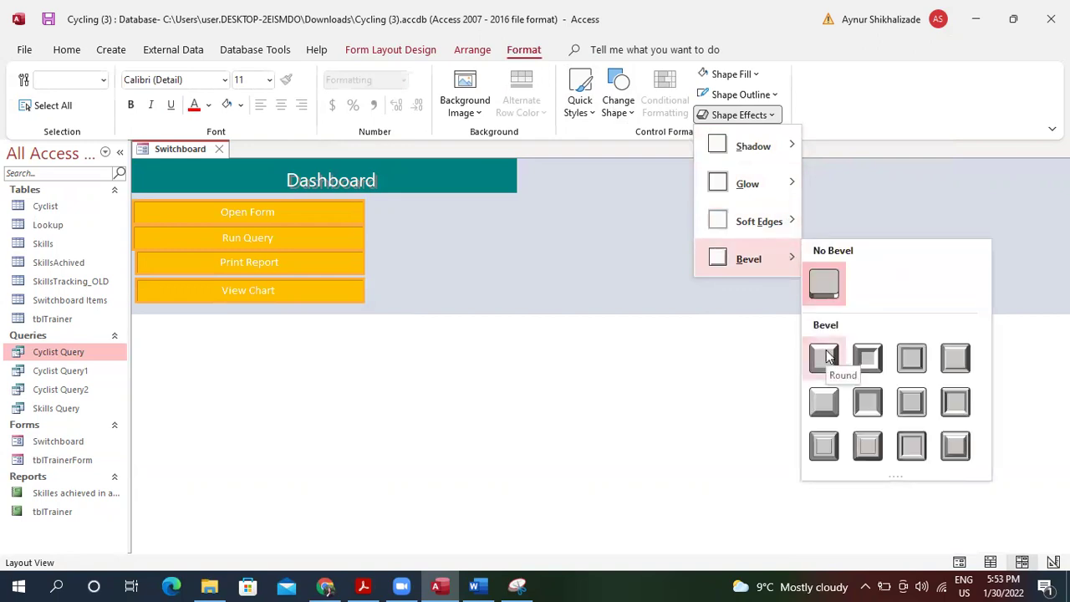
pyautogui.click(956, 358)
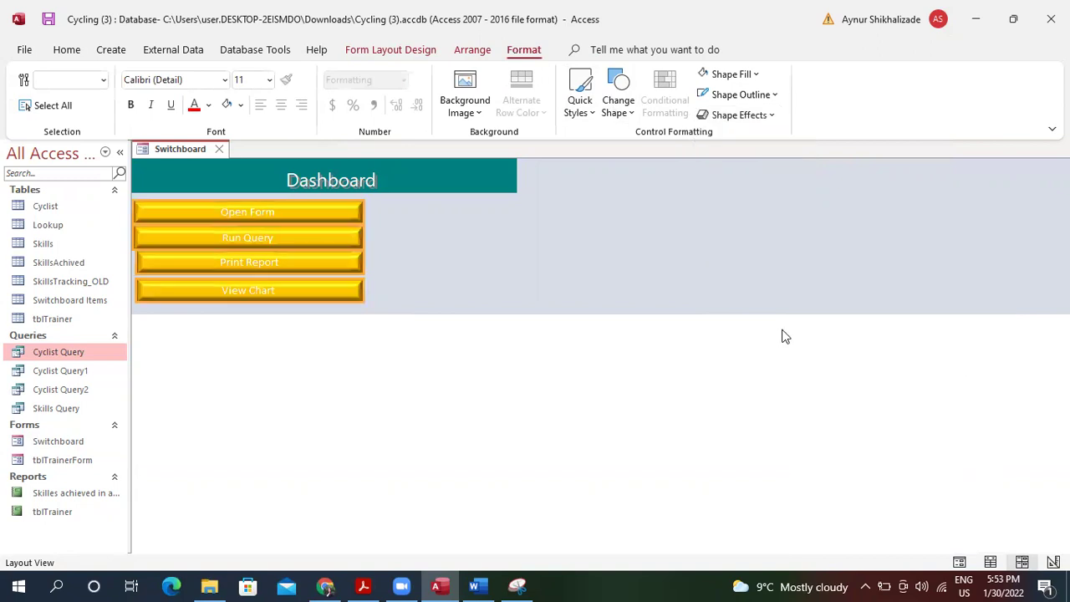
# Select the four buttons and set their caption font colour to black.
pyautogui.click(305, 312)
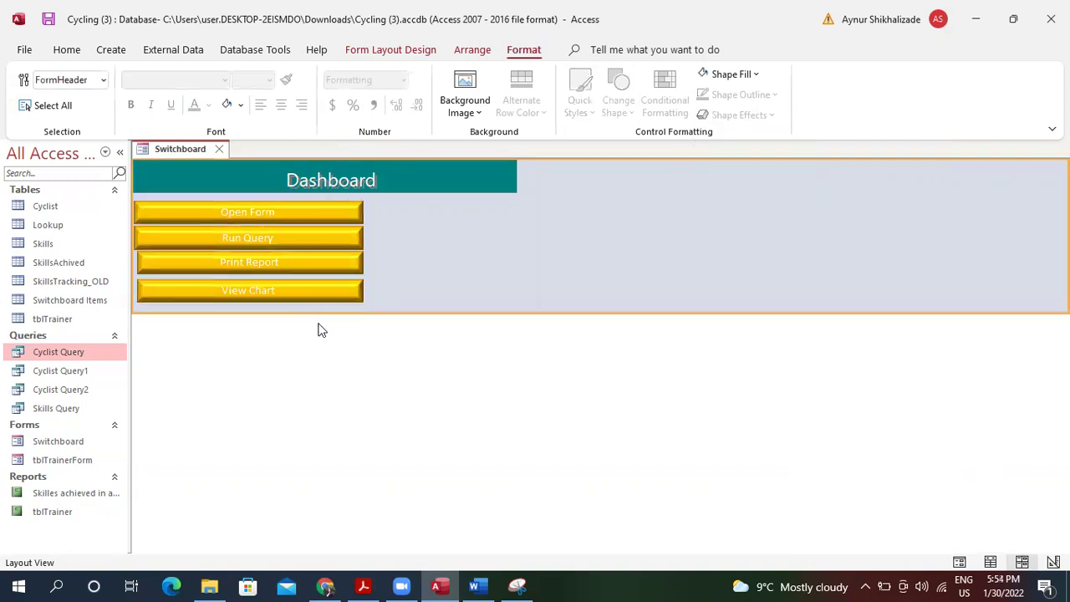
pyautogui.click(287, 210)
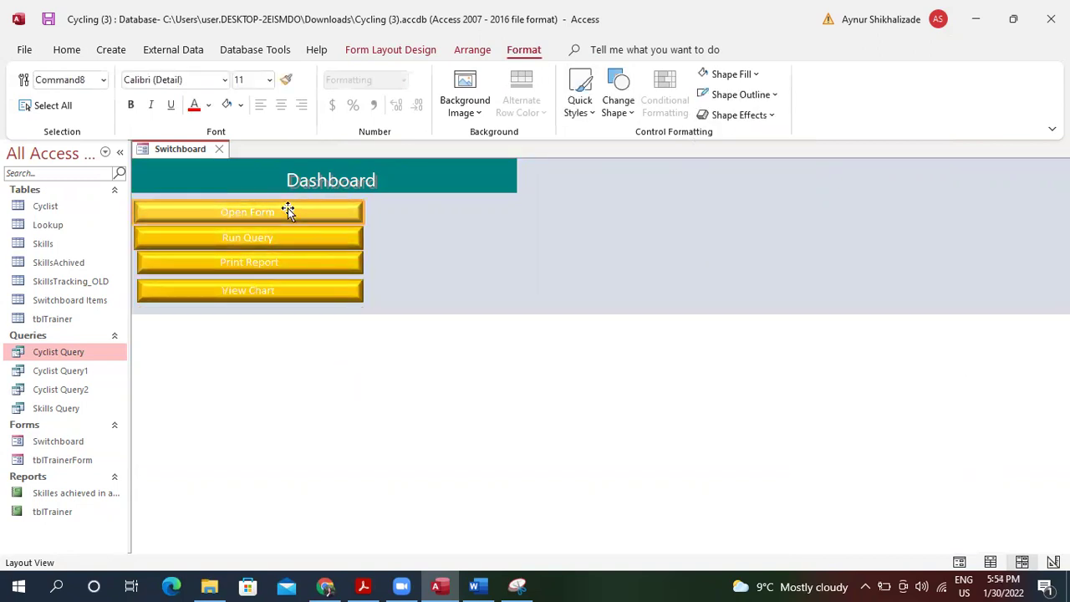
pyautogui.click(410, 289)
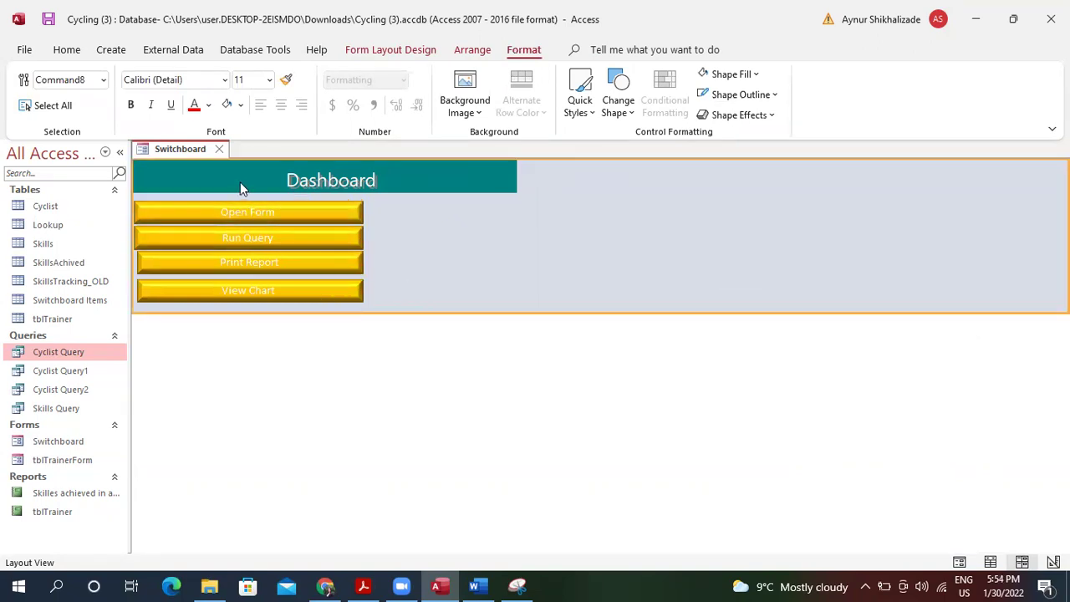
pyautogui.click(331, 283)
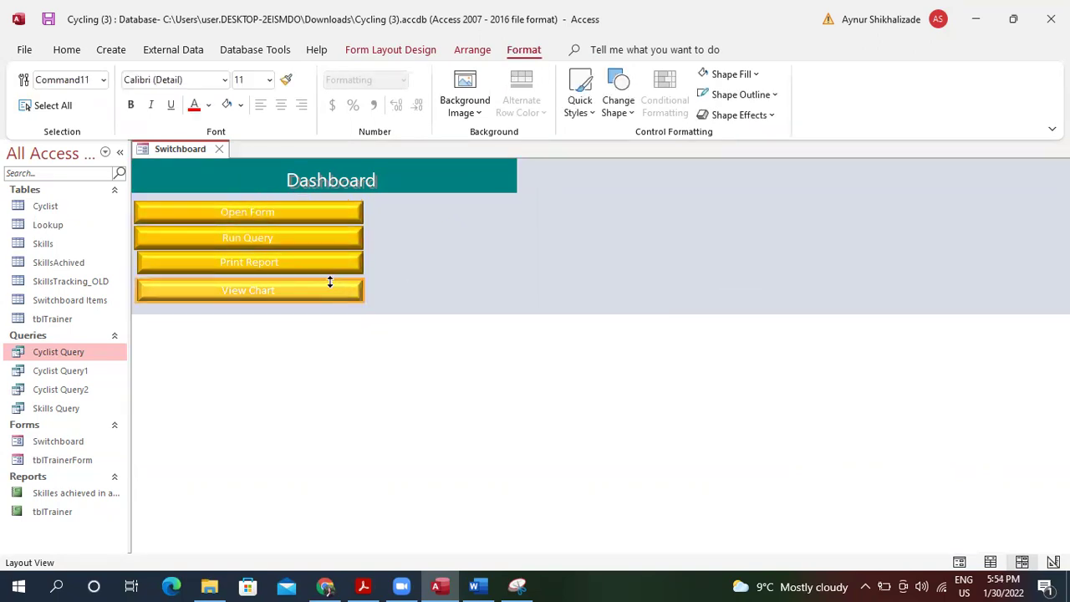
pyautogui.keyDown('shift'); pyautogui.click(332, 239); pyautogui.keyUp('shift')
pyautogui.keyDown('shift'); pyautogui.click(329, 212); pyautogui.keyUp('shift')
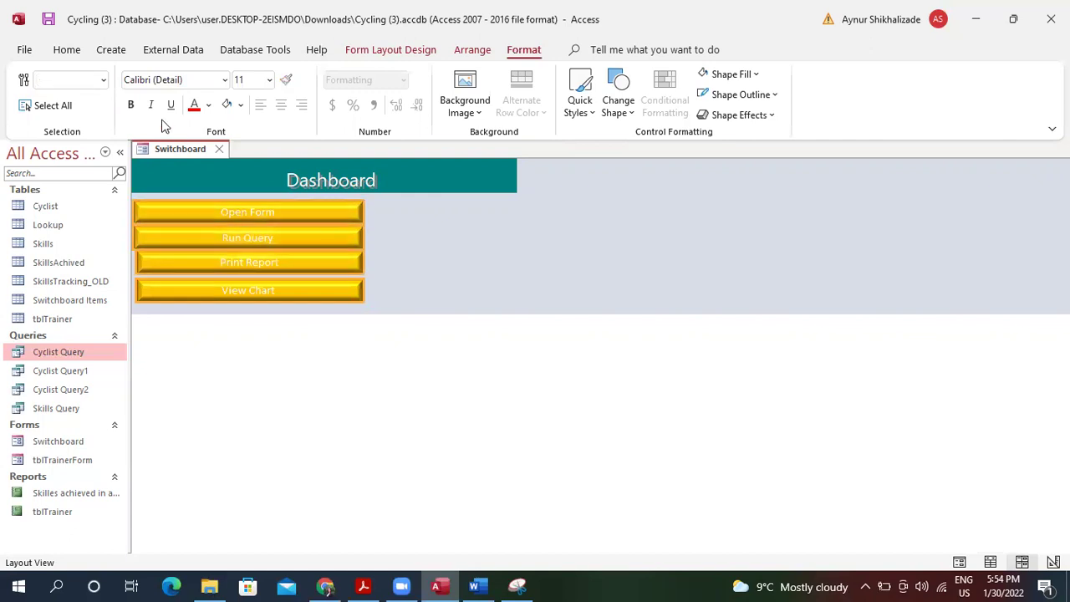
pyautogui.click(208, 104)
pyautogui.click(210, 132)
pyautogui.click(198, 108)
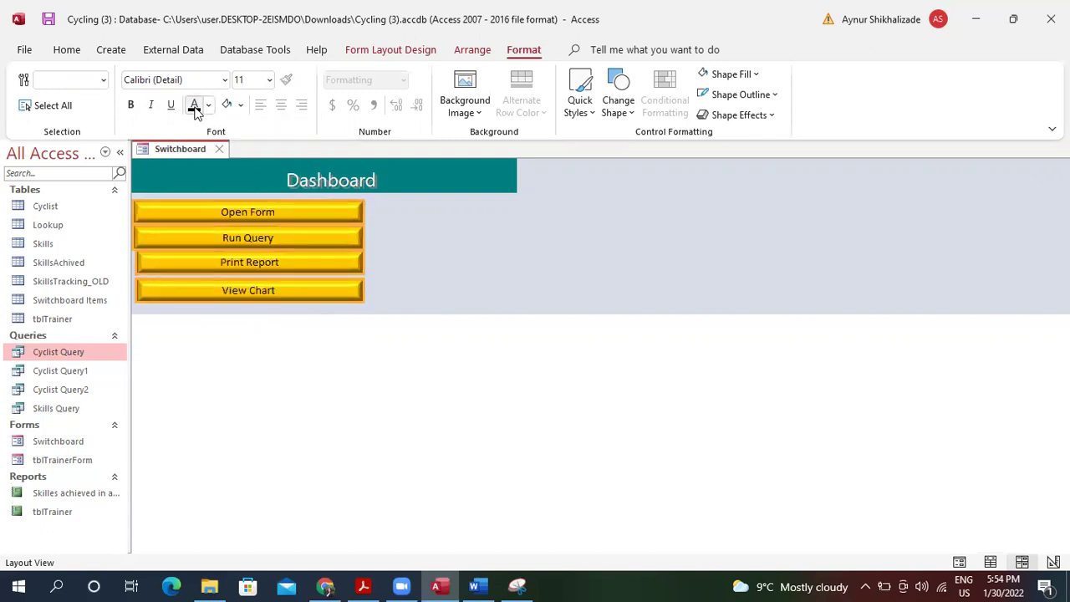
# Nudge the Dashboard title left and up, and delete the faded duplicate label.
pyautogui.click(472, 189)
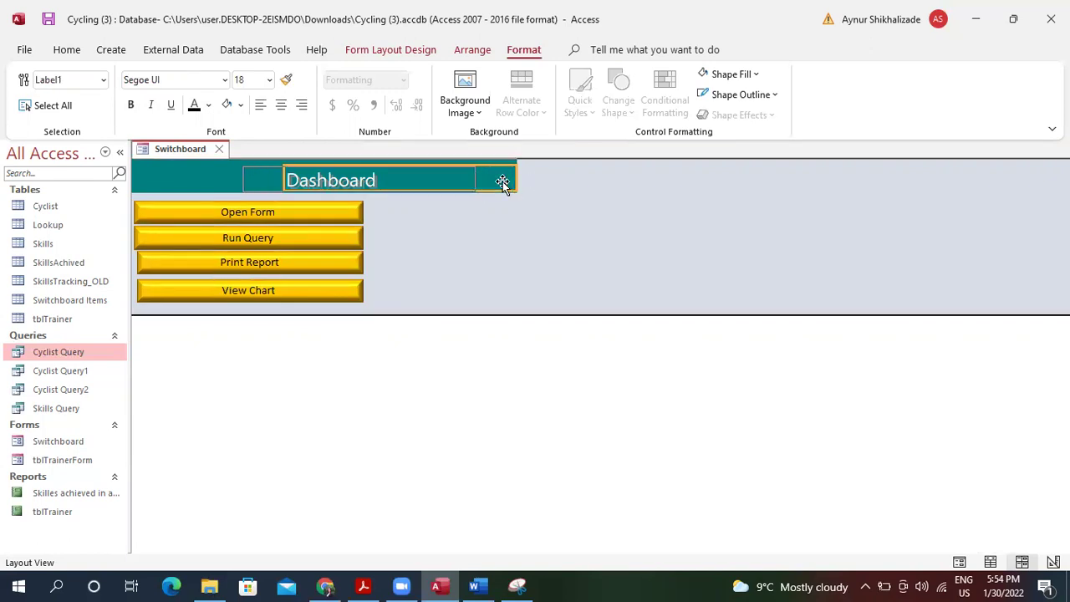
pyautogui.press('Left')
pyautogui.press('Left')
pyautogui.press('Left')
pyautogui.press('Left')
pyautogui.press('Left')
pyautogui.press('Left')
pyautogui.press('Left')
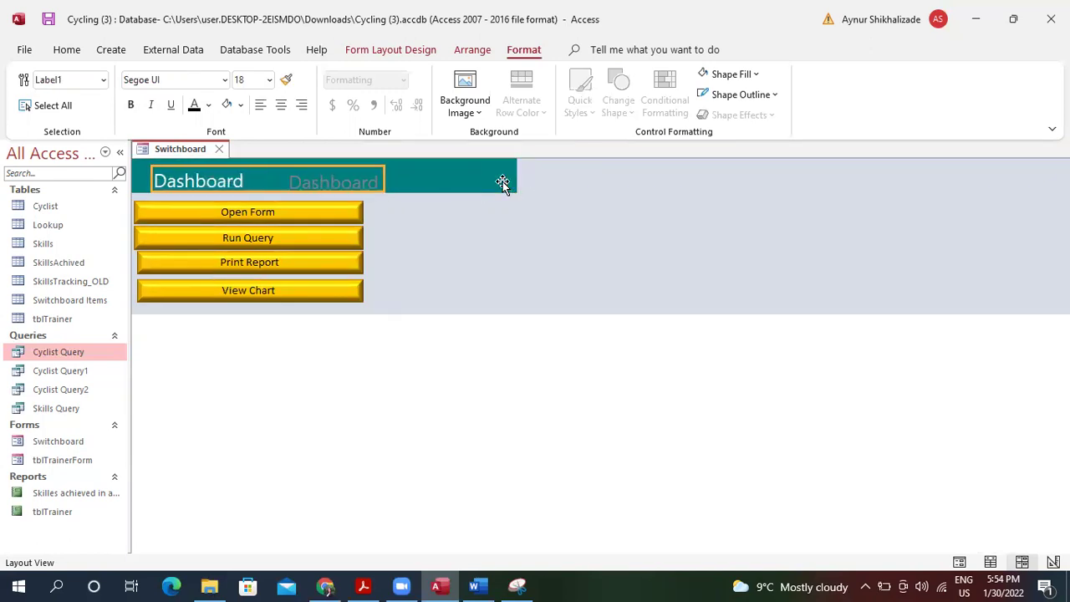
pyautogui.press('Up')
pyautogui.press('Up')
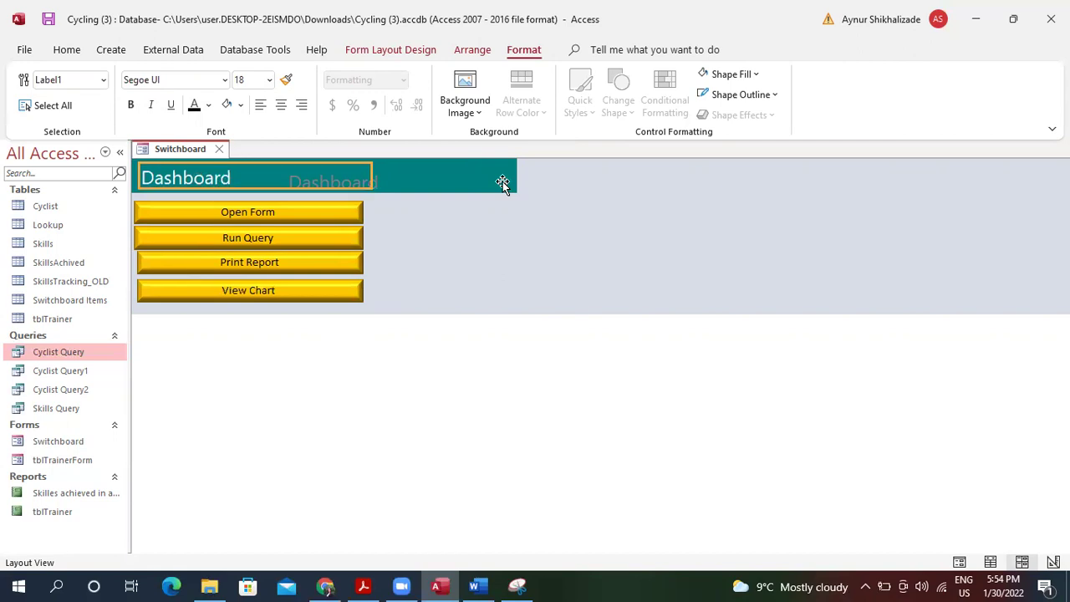
pyautogui.click(529, 179)
pyautogui.click(508, 182)
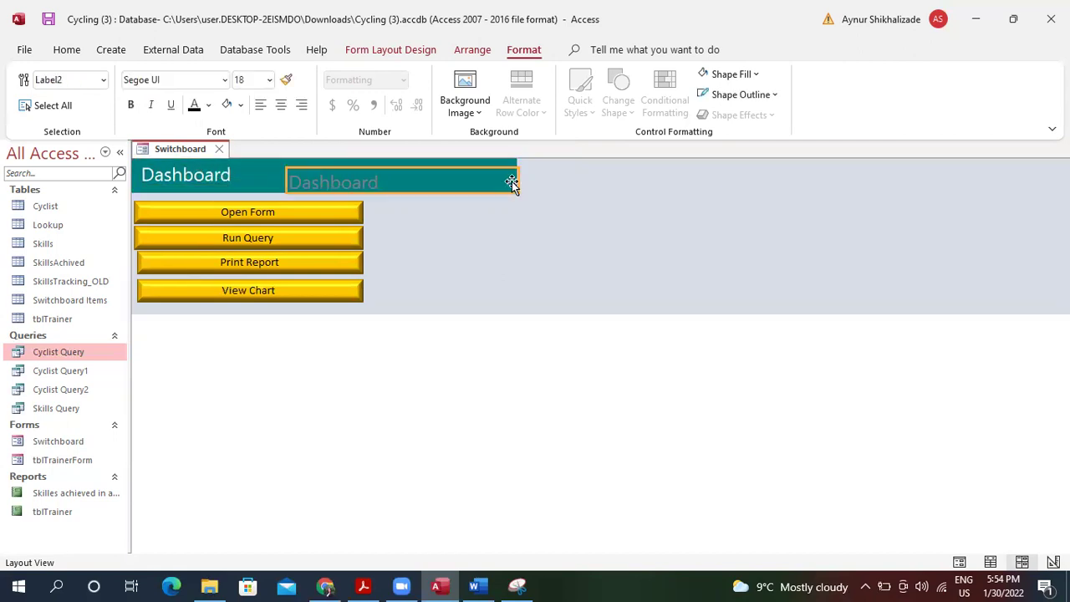
pyautogui.moveTo(517, 182); pyautogui.dragTo(381, 181)
pyautogui.press('Delete')
# Shorten the teal bar to the buttons' width and centre the Dashboard title text.
pyautogui.click(442, 179)
pyautogui.moveTo(519, 176); pyautogui.dragTo(365, 175)
pyautogui.click(448, 220)
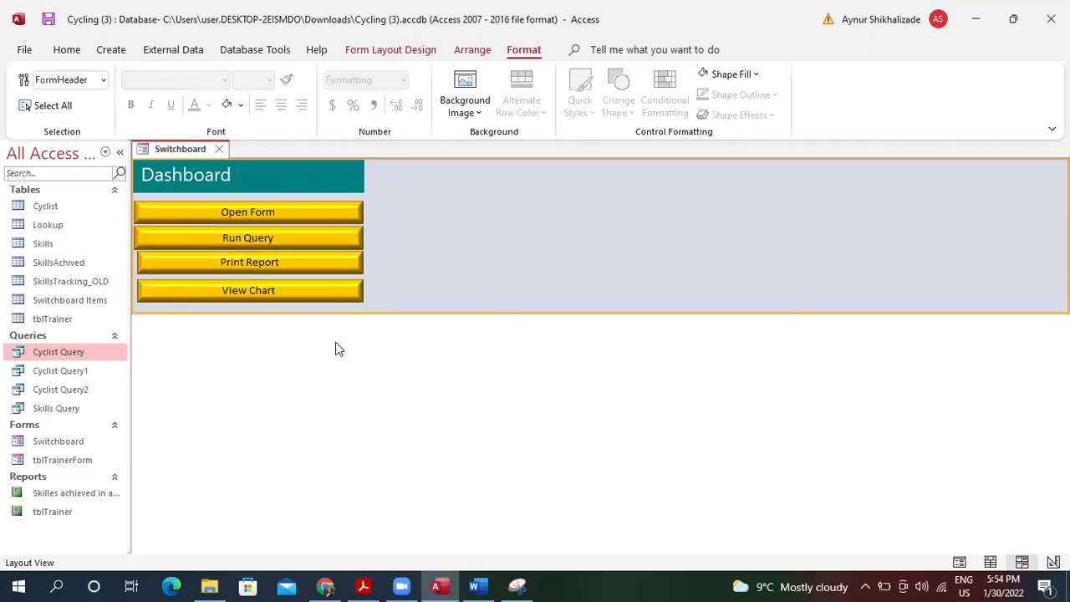
pyautogui.click(185, 177)
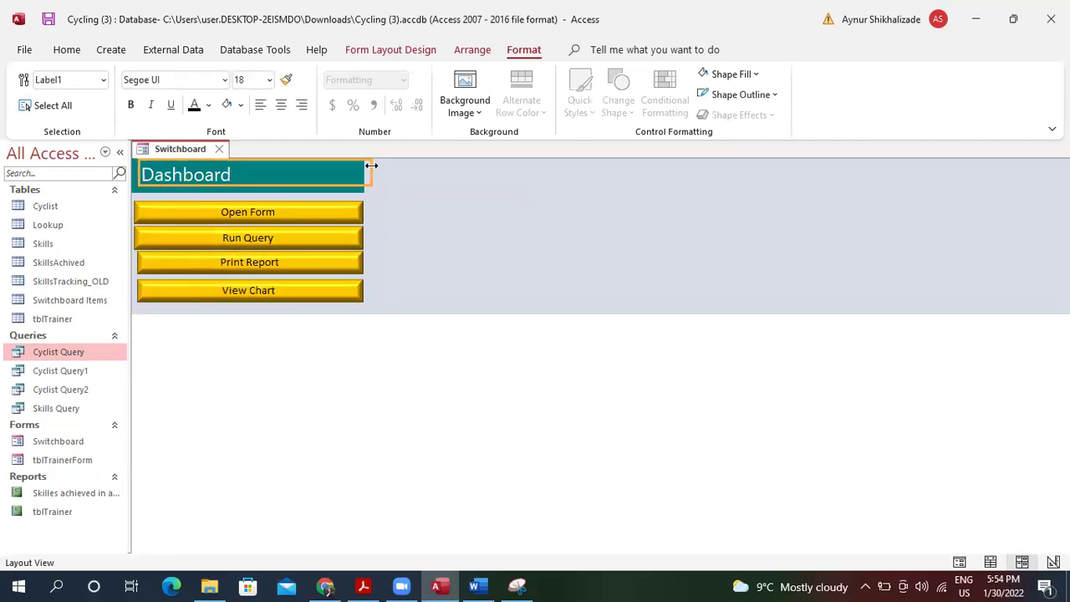
pyautogui.click(281, 105)
pyautogui.click(437, 309)
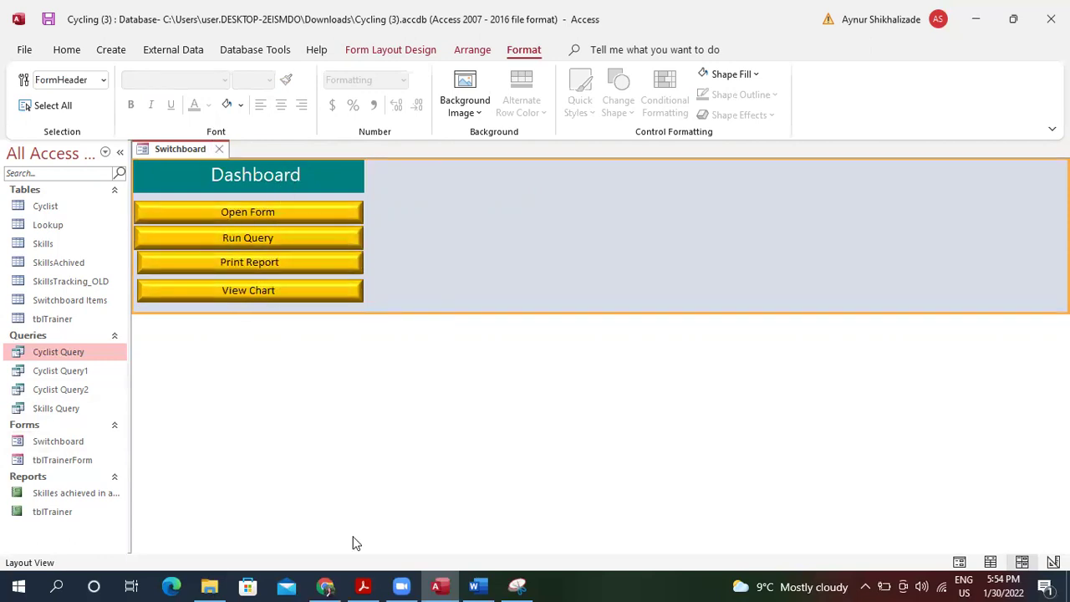
pyautogui.click(364, 586)
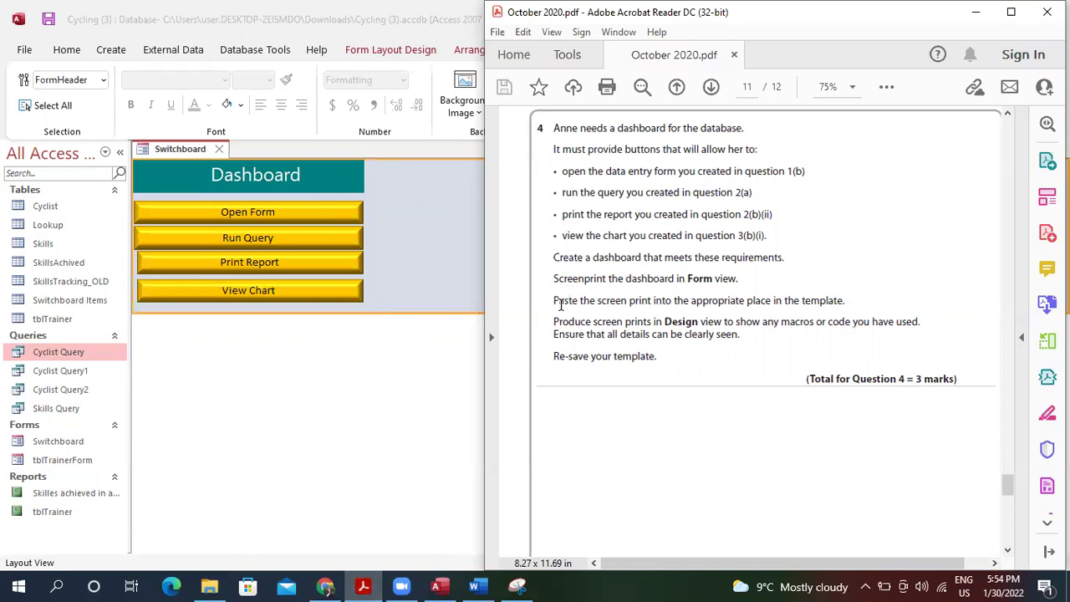
# After reading question 4's requirements, return to the Access Switchboard dashboard.
pyautogui.click(444, 359)
pyautogui.click(225, 365)
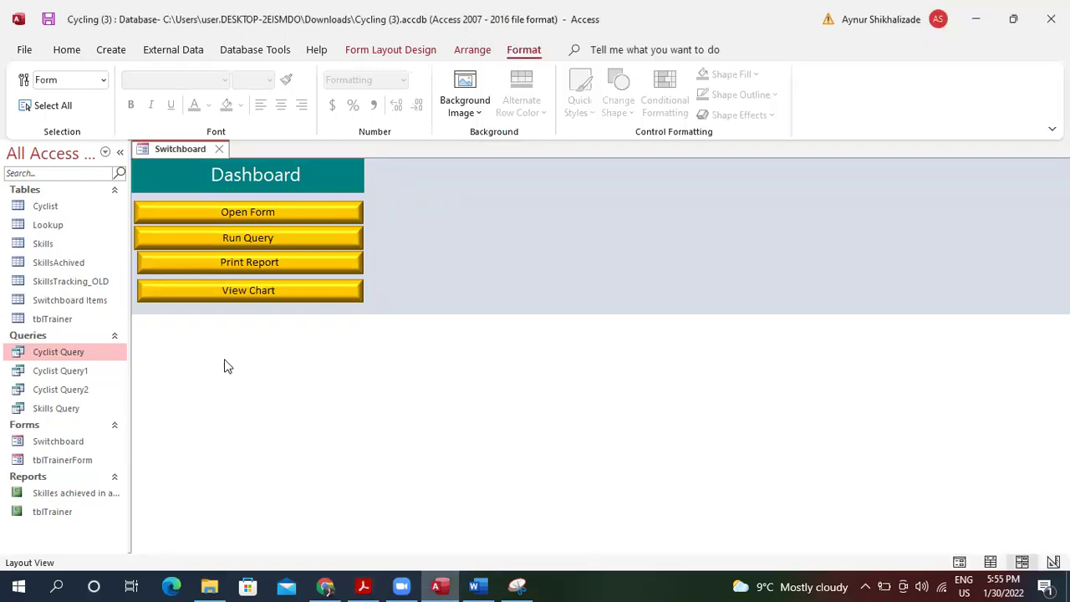
# Snip the Switchboard dashboard with its four yellow buttons and copy the capture.
pyautogui.click(520, 585)
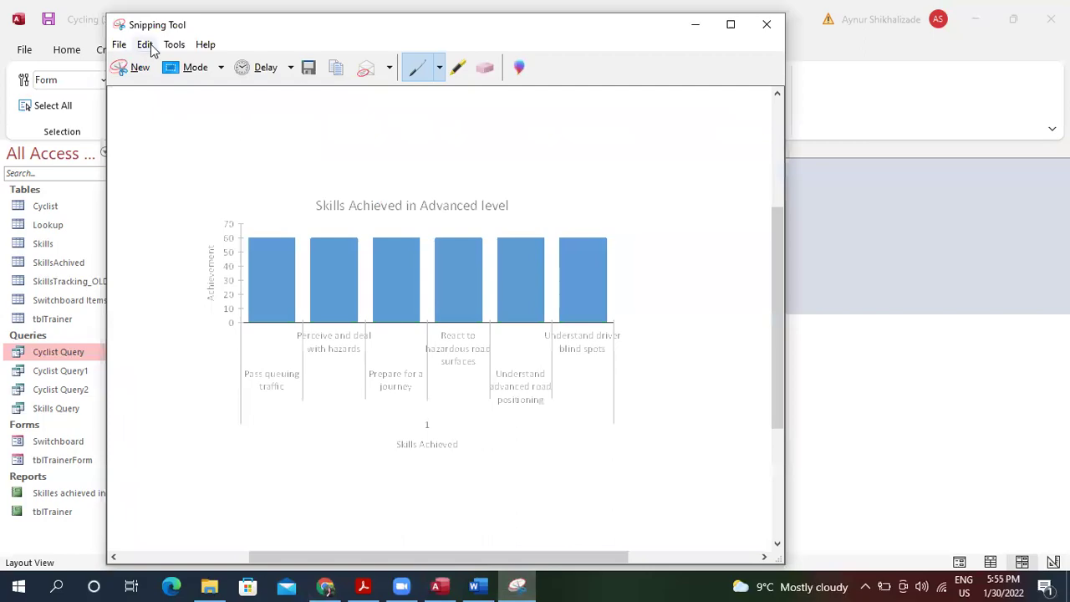
pyautogui.click(147, 66)
pyautogui.moveTo(130, 136); pyautogui.dragTo(454, 361)
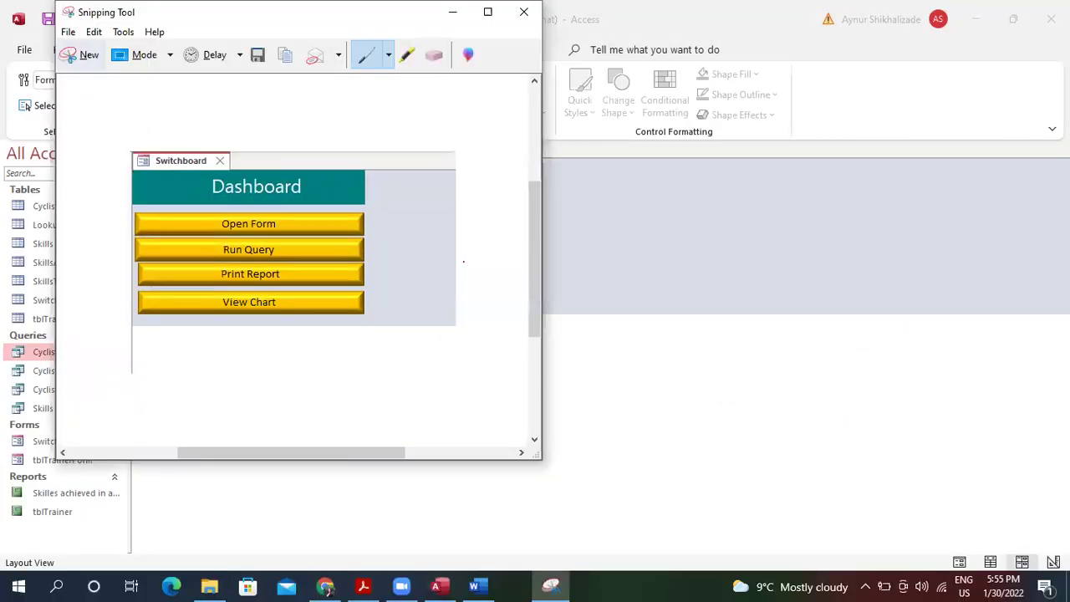
pyautogui.click(93, 32)
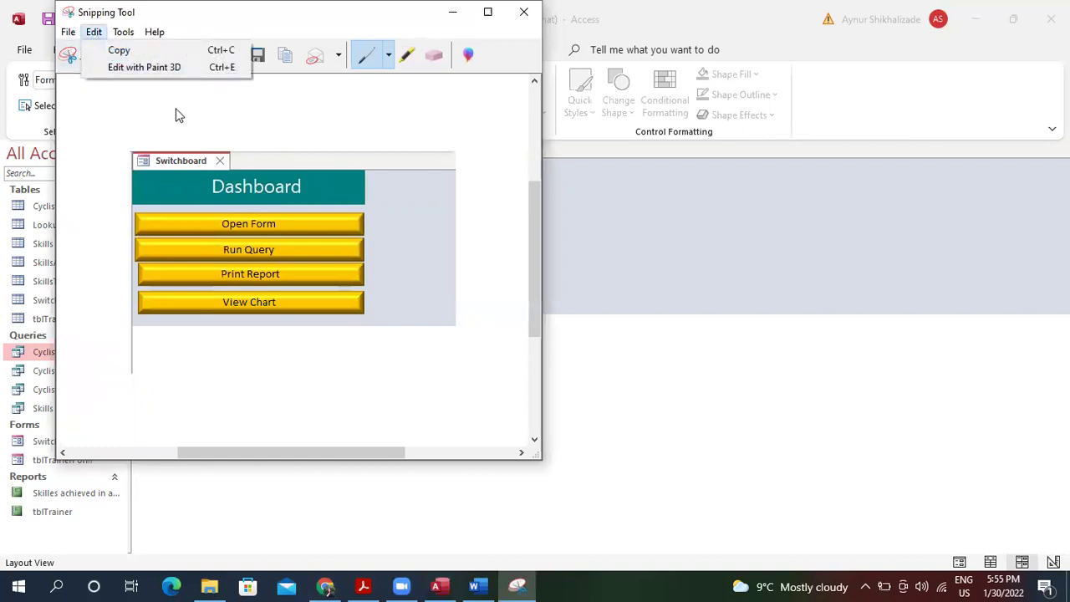
pyautogui.click(144, 53)
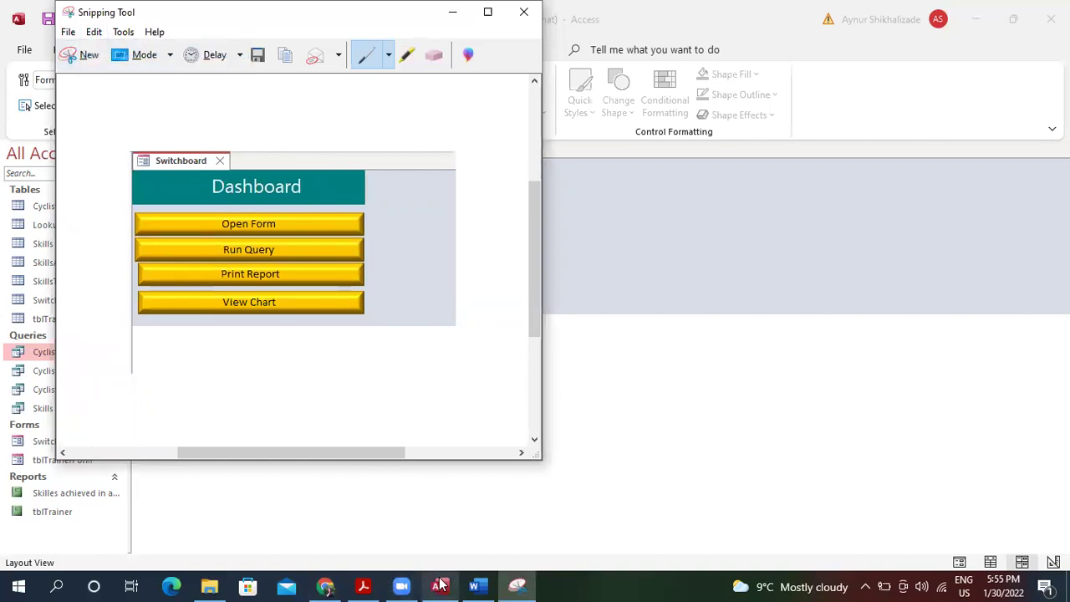
# Paste the dashboard screenshot after "view." in question 4's row and shrink it slightly.
pyautogui.click(474, 585)
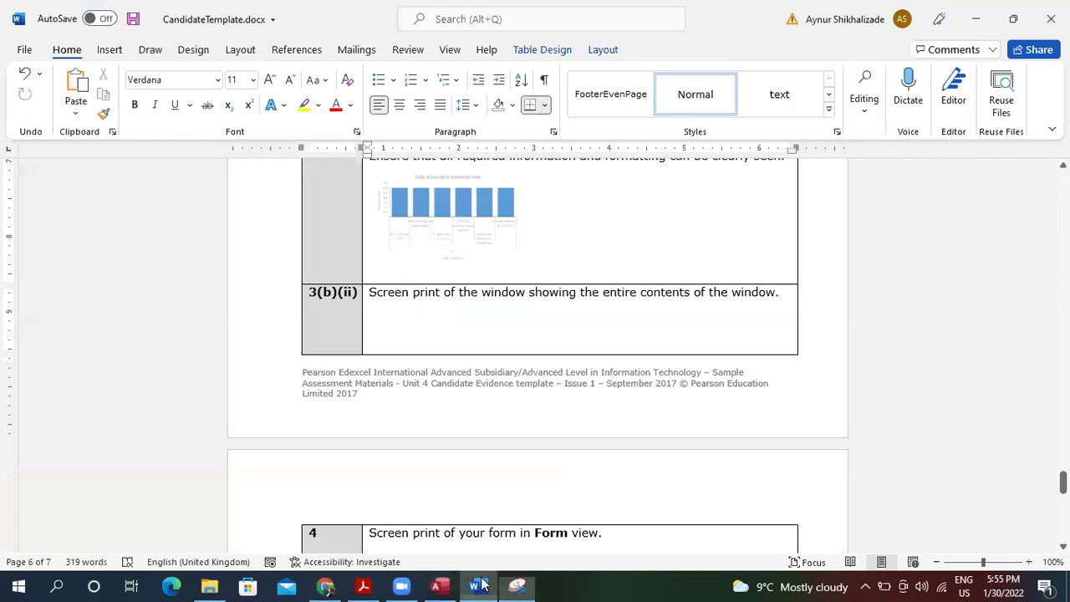
pyautogui.click(610, 535)
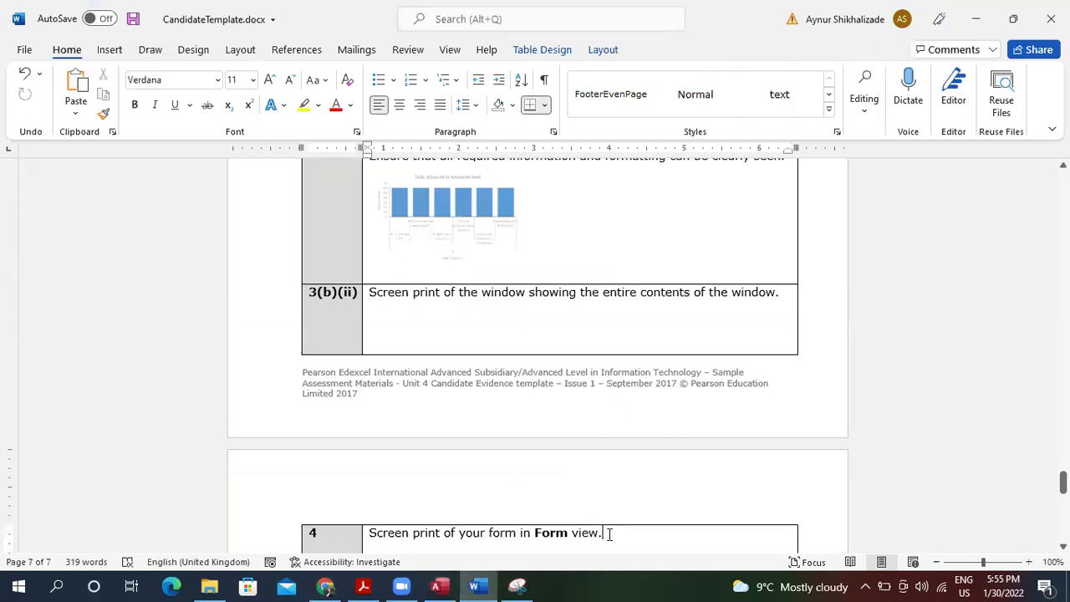
pyautogui.scroll(-5, 680, 409)
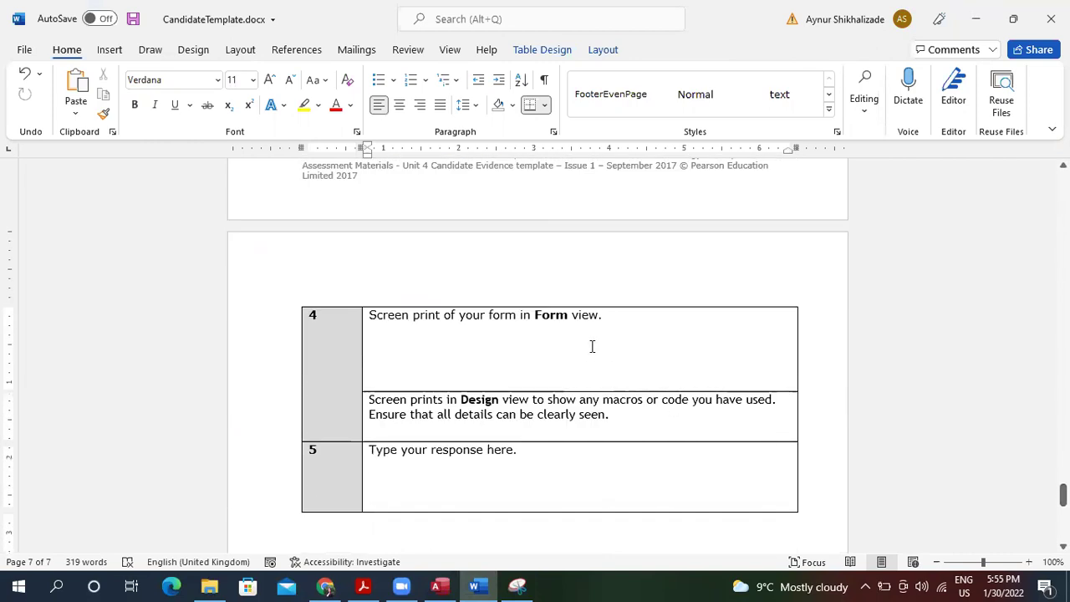
pyautogui.hotkey('ctrl', 'v')
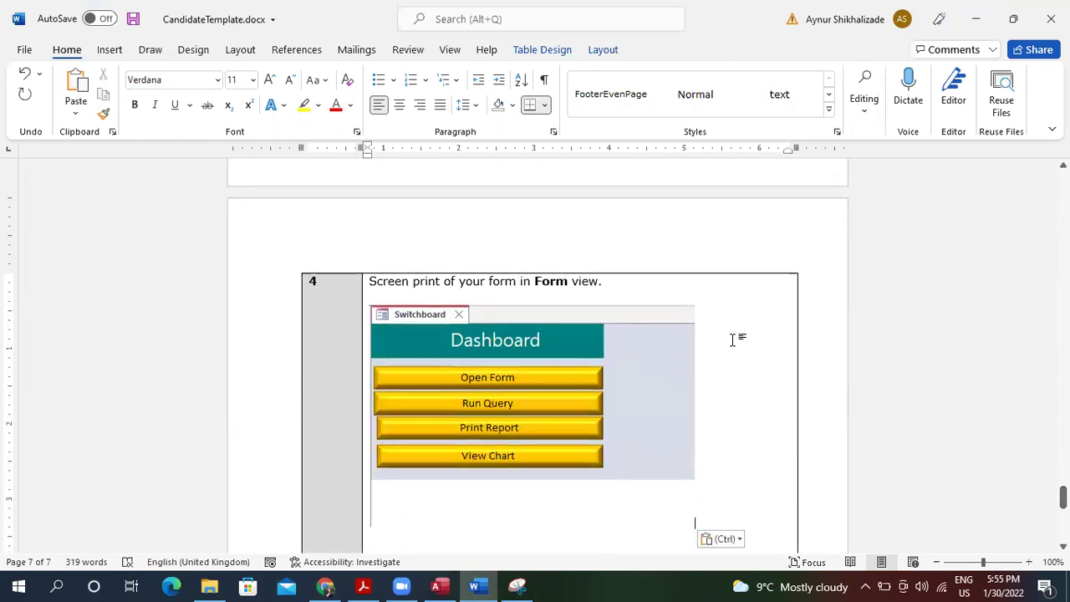
pyautogui.click(597, 521)
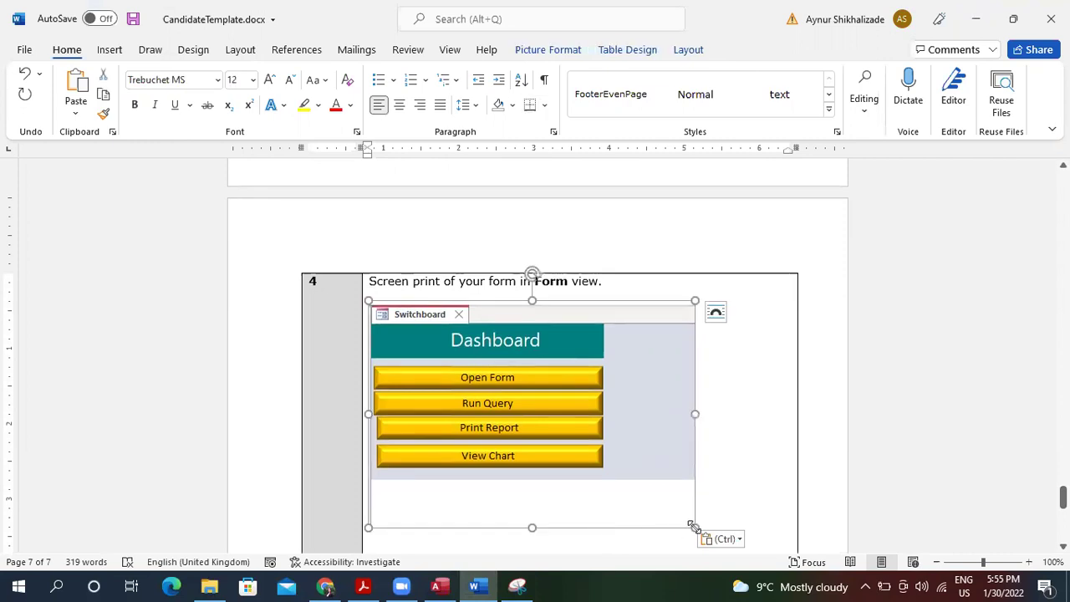
pyautogui.moveTo(692, 525); pyautogui.dragTo(677, 516)
pyautogui.moveTo(1063, 497)
pyautogui.mouseDown()
pyautogui.moveTo(1062, 472)
pyautogui.moveTo(1063, 510)
pyautogui.mouseUp()
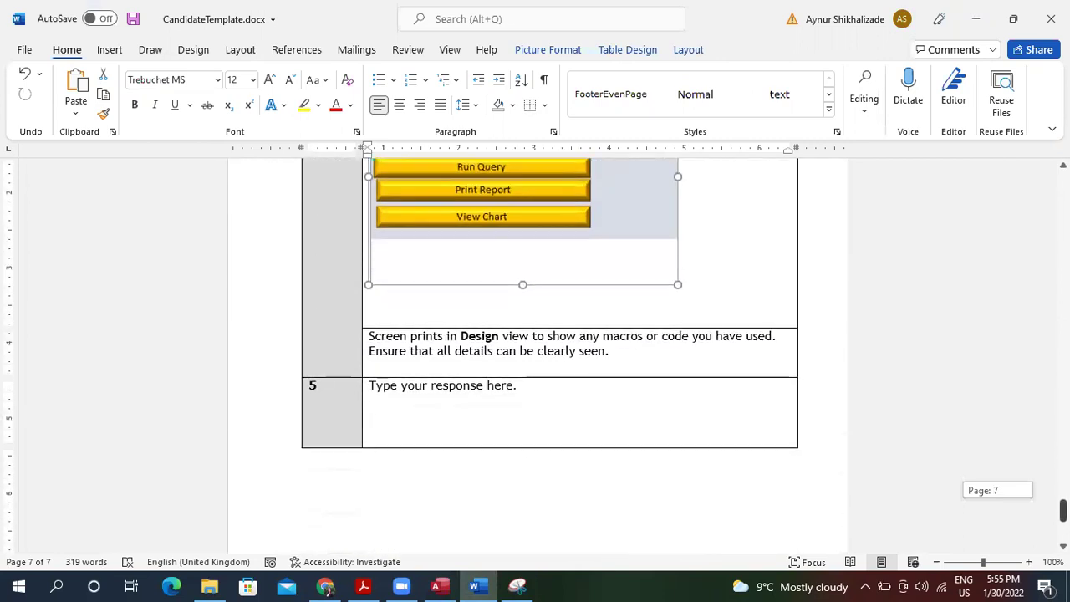
pyautogui.click(669, 366)
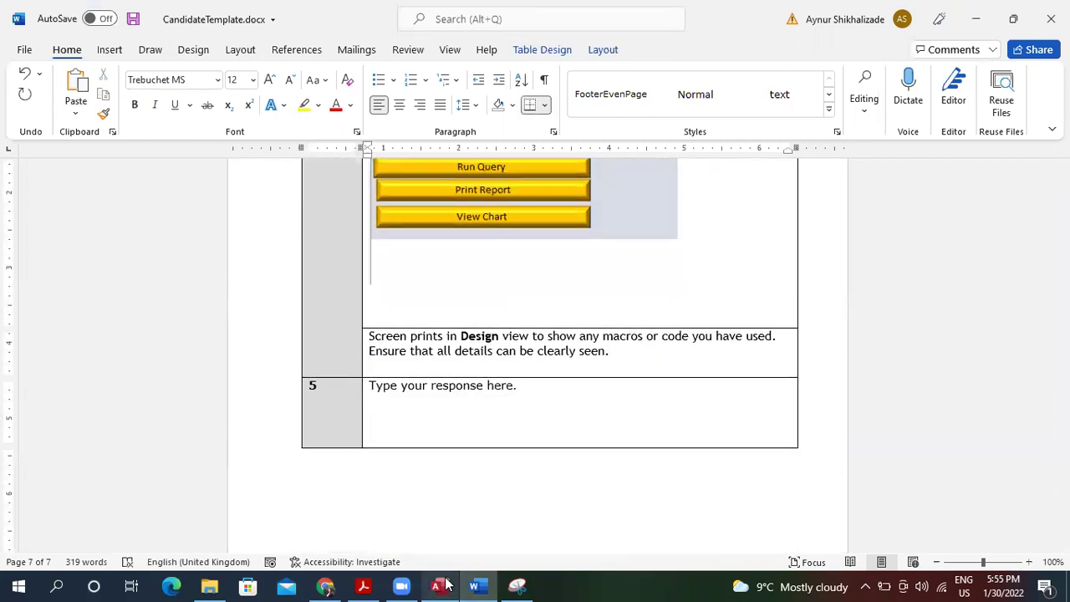
pyautogui.click(436, 586)
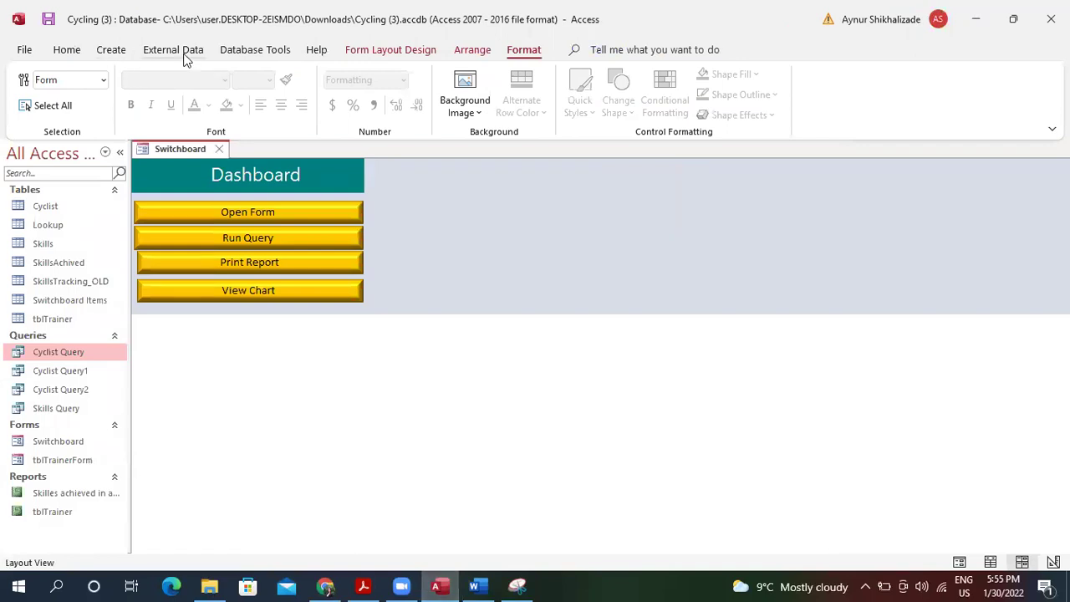
# Switch the Switchboard to Design view, dismissing the Label2 error and single-step dialog.
pyautogui.click(77, 50)
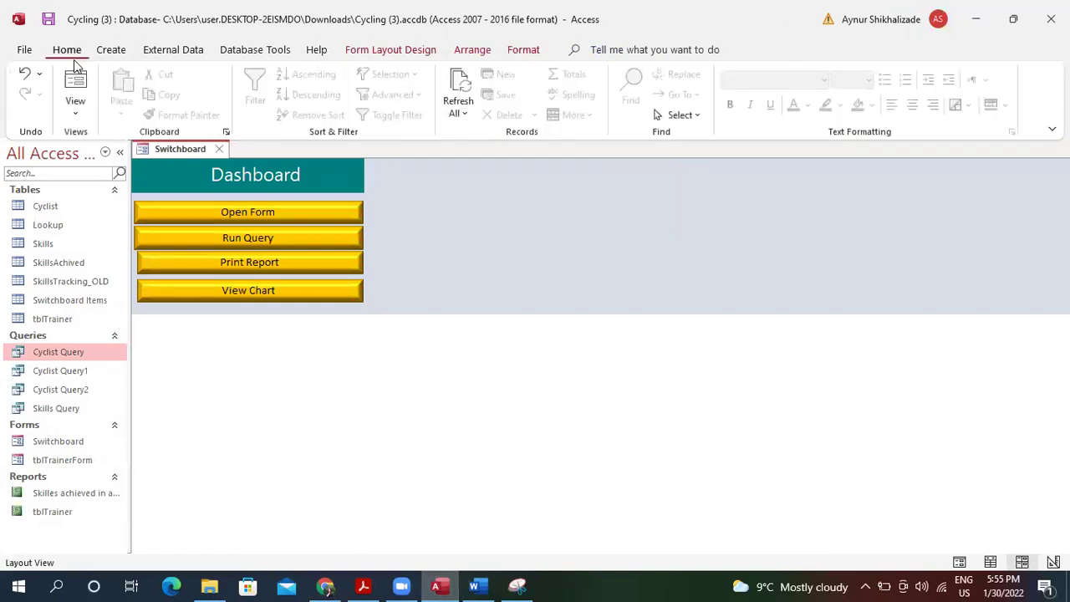
pyautogui.click(75, 109)
pyautogui.click(129, 260)
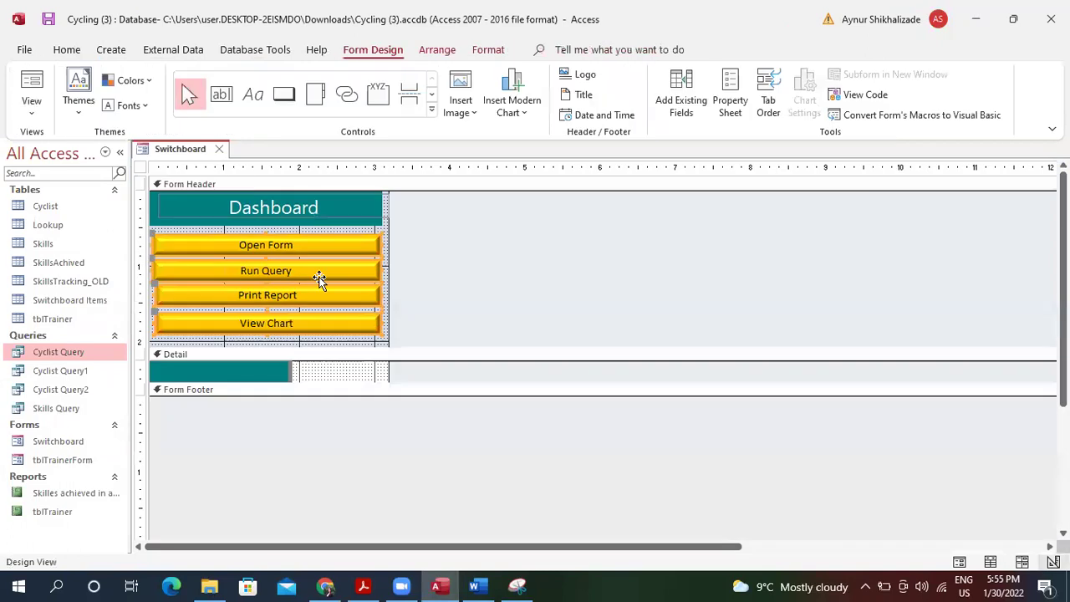
pyautogui.rightClick(313, 248)
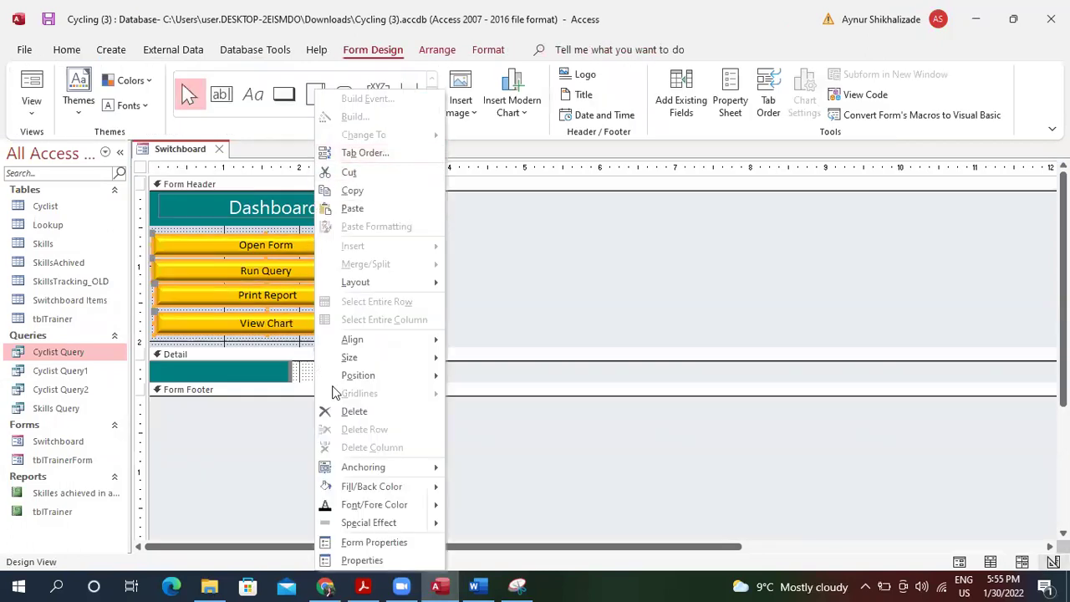
pyautogui.press('Escape')
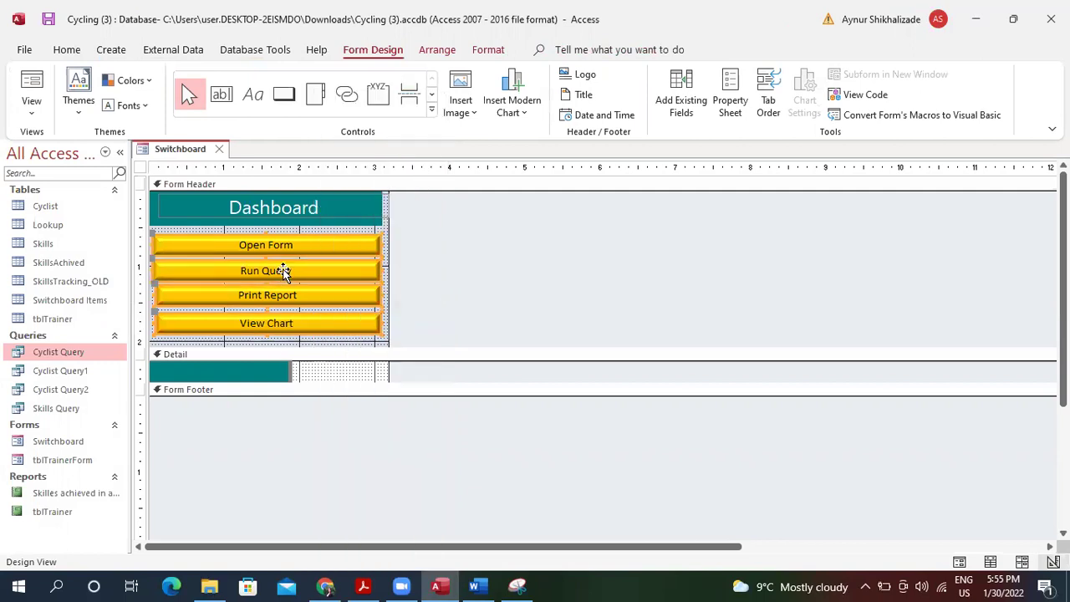
pyautogui.rightClick(284, 271)
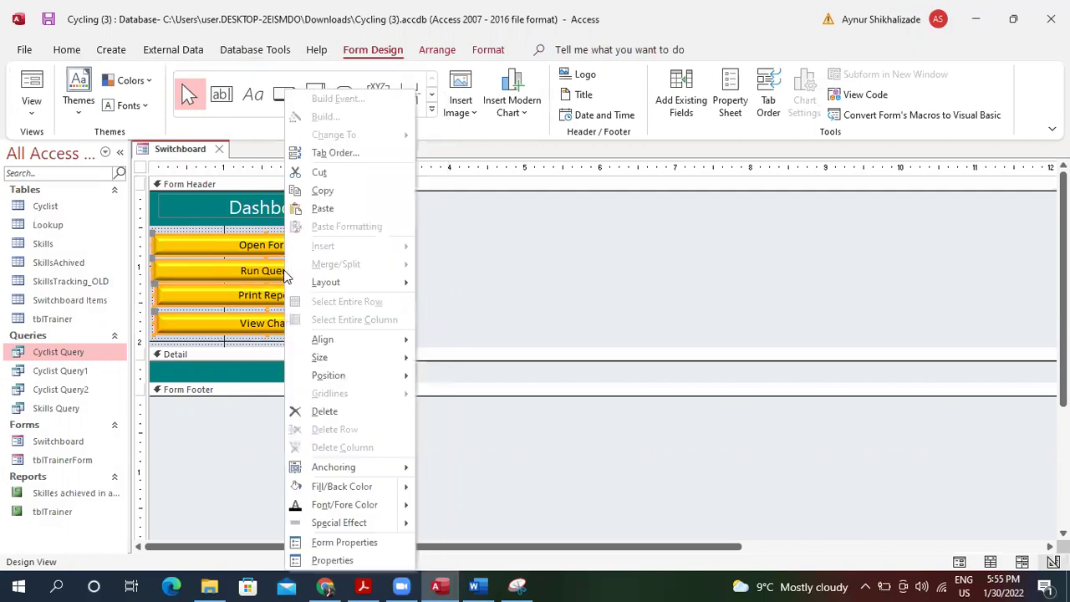
pyautogui.click(508, 298)
pyautogui.click(32, 87)
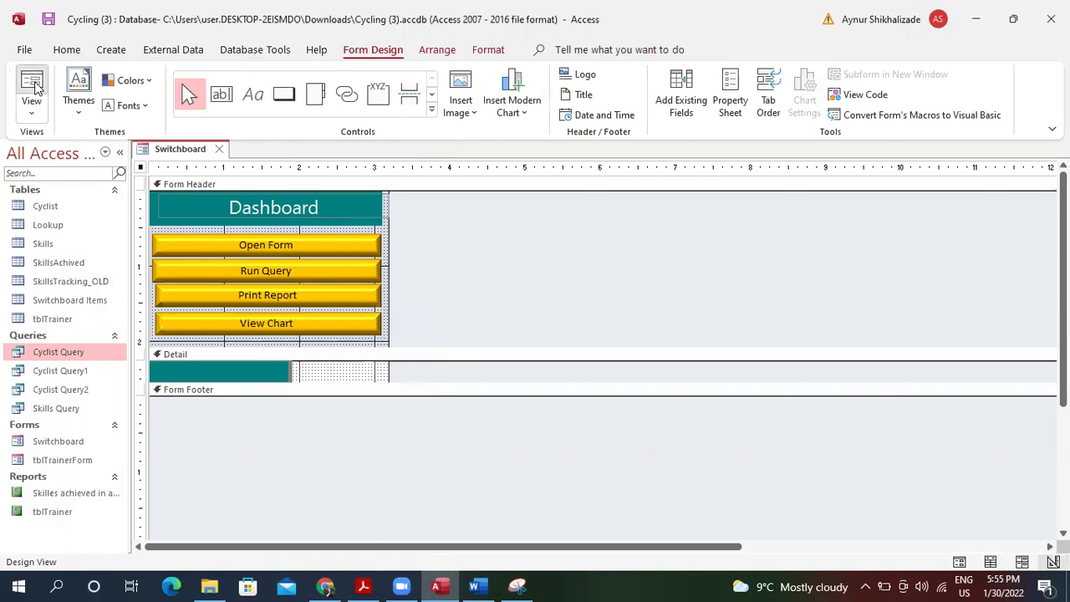
pyautogui.click(540, 347)
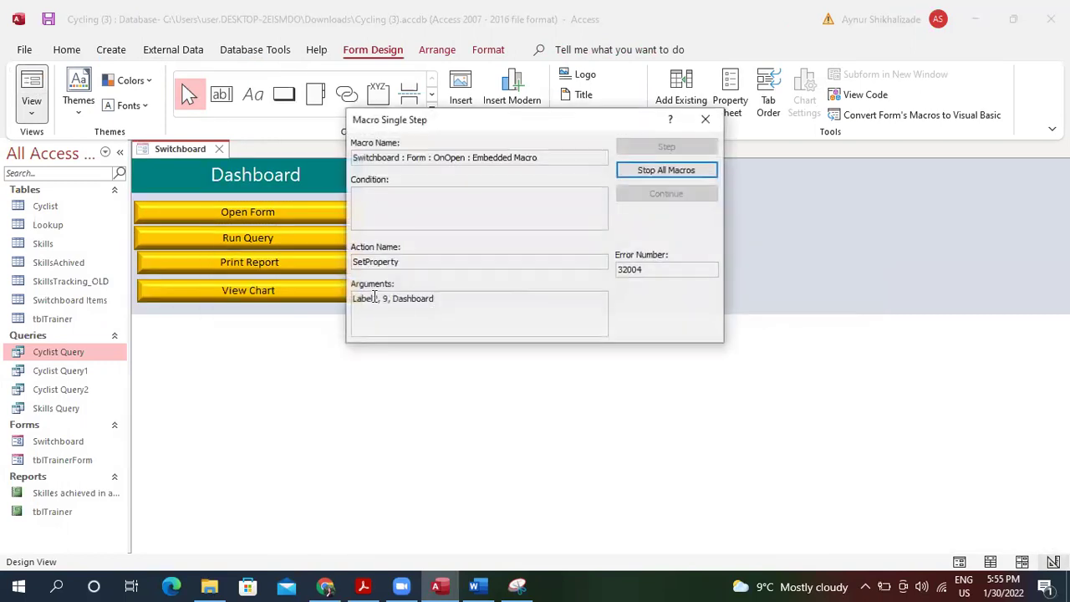
pyautogui.click(707, 121)
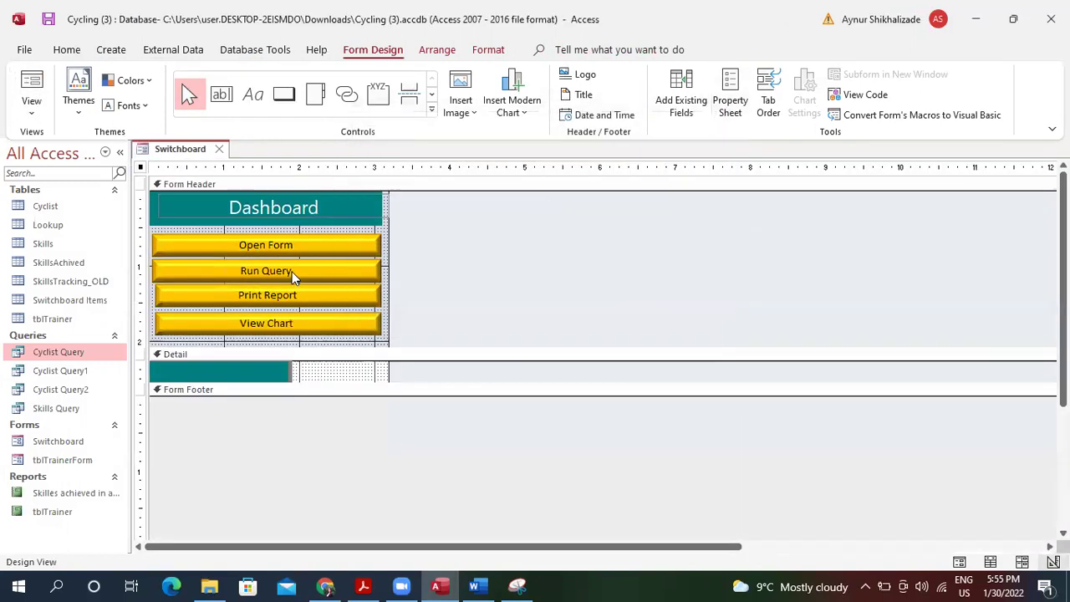
# Open the Open Form button's OpenForm tblTrainerForm macro via Build Event and snip it.
pyautogui.rightClick(292, 245)
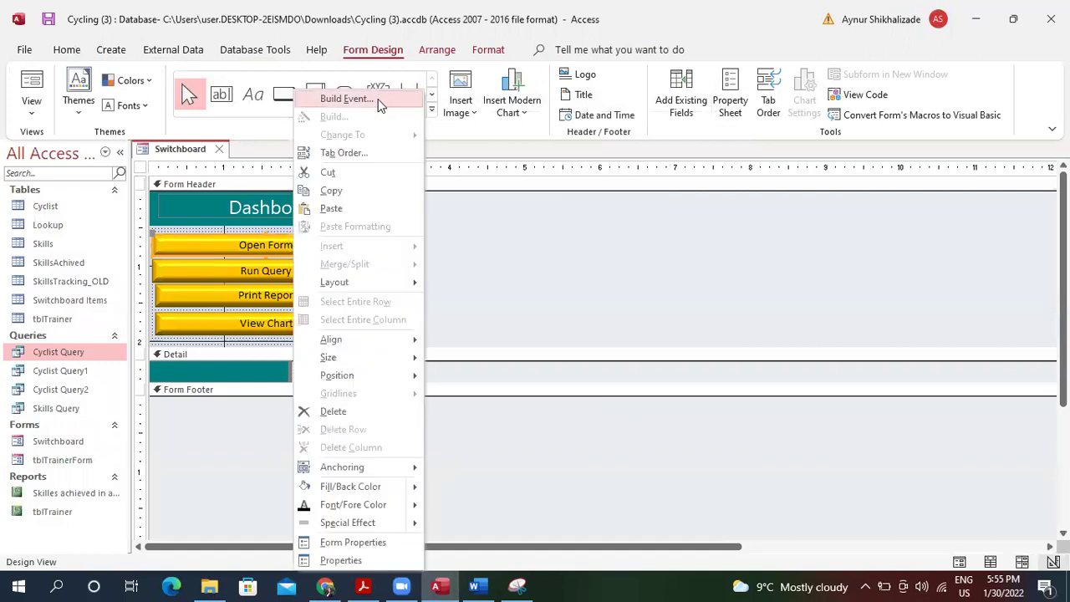
pyautogui.click(380, 104)
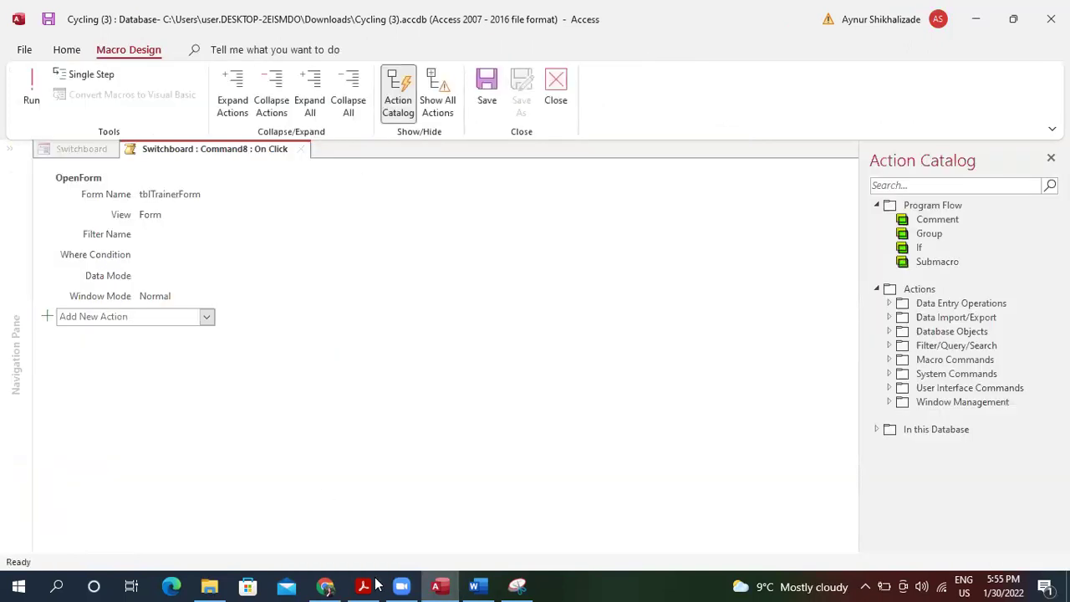
pyautogui.click(518, 586)
pyautogui.click(92, 56)
pyautogui.moveTo(33, 143); pyautogui.dragTo(326, 362)
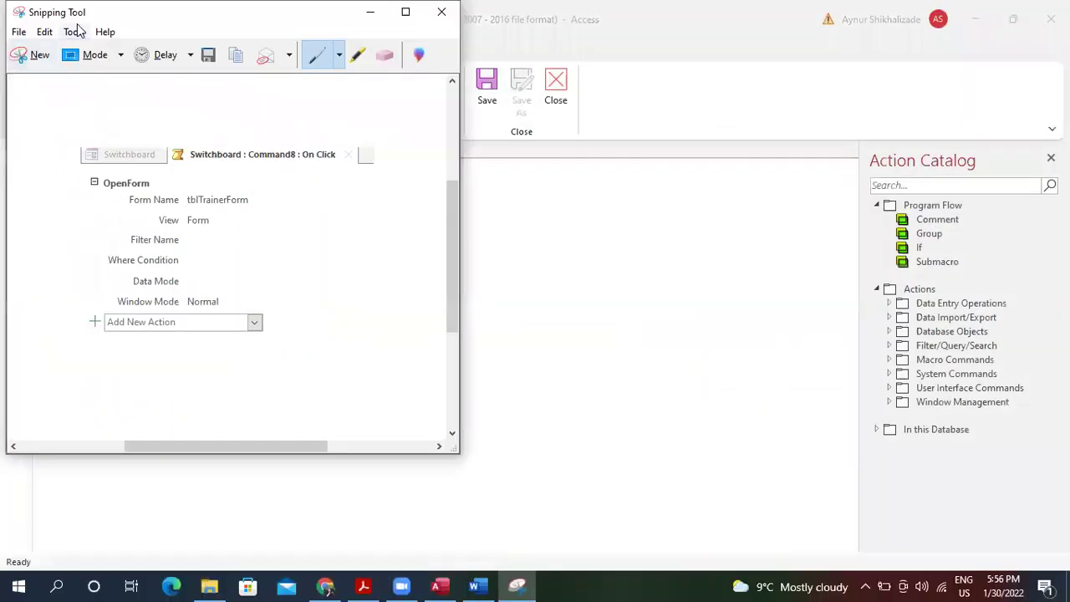
# Paste the OpenForm macro capture into Word's question 4 Design view cell and shrink it.
pyautogui.click(44, 32)
pyautogui.click(75, 52)
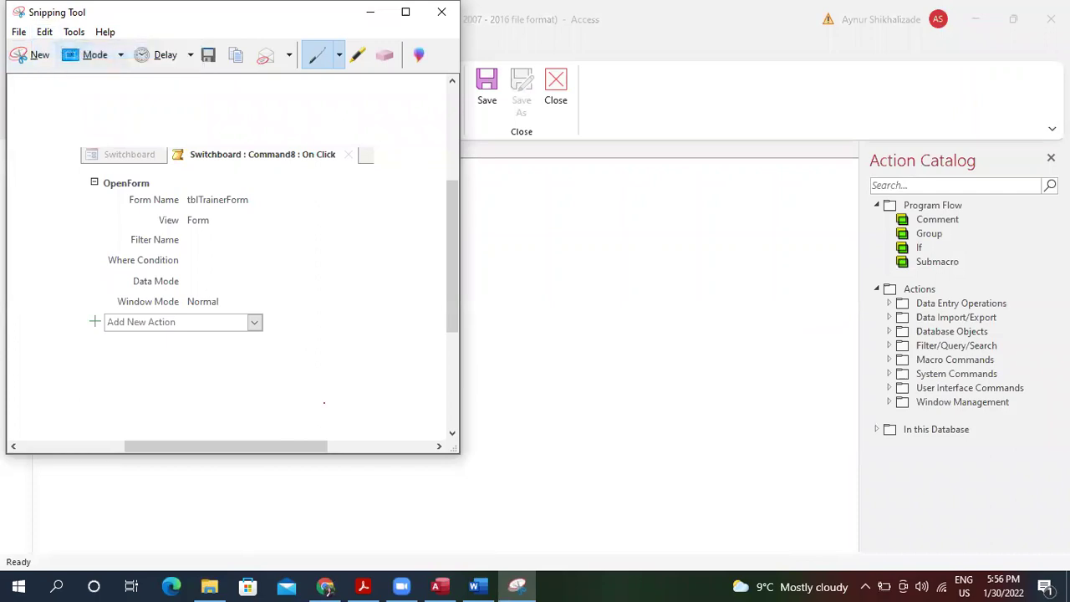
pyautogui.click(474, 586)
pyautogui.hotkey('ctrl', 'v')
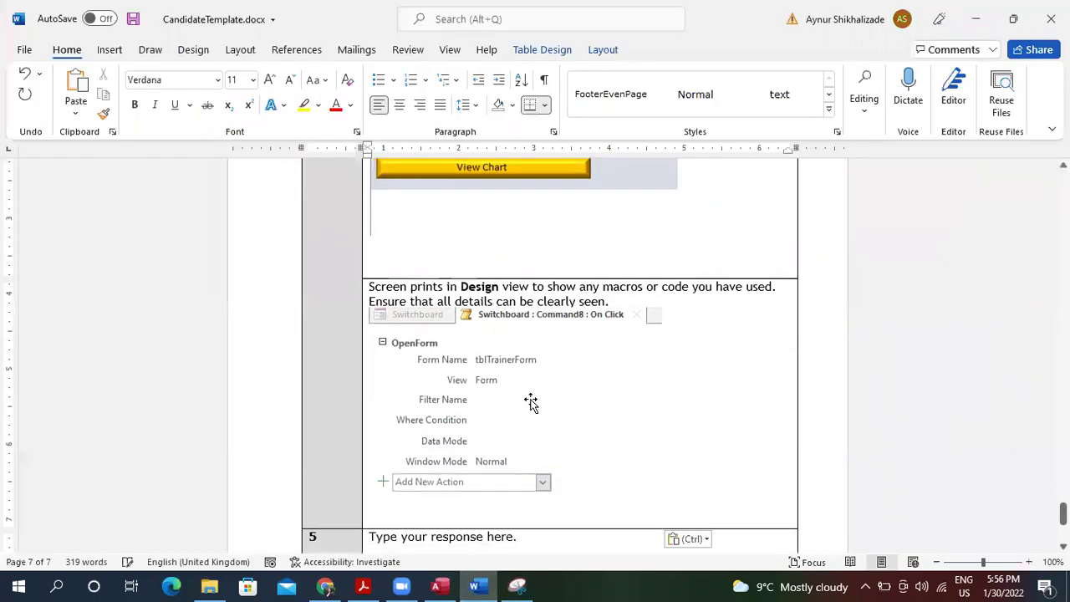
pyautogui.click(640, 511)
pyautogui.moveTo(512, 413)
pyautogui.mouseDown()
pyautogui.moveTo(518, 408)
pyautogui.moveTo(520, 420)
pyautogui.mouseUp()
pyautogui.click(514, 585)
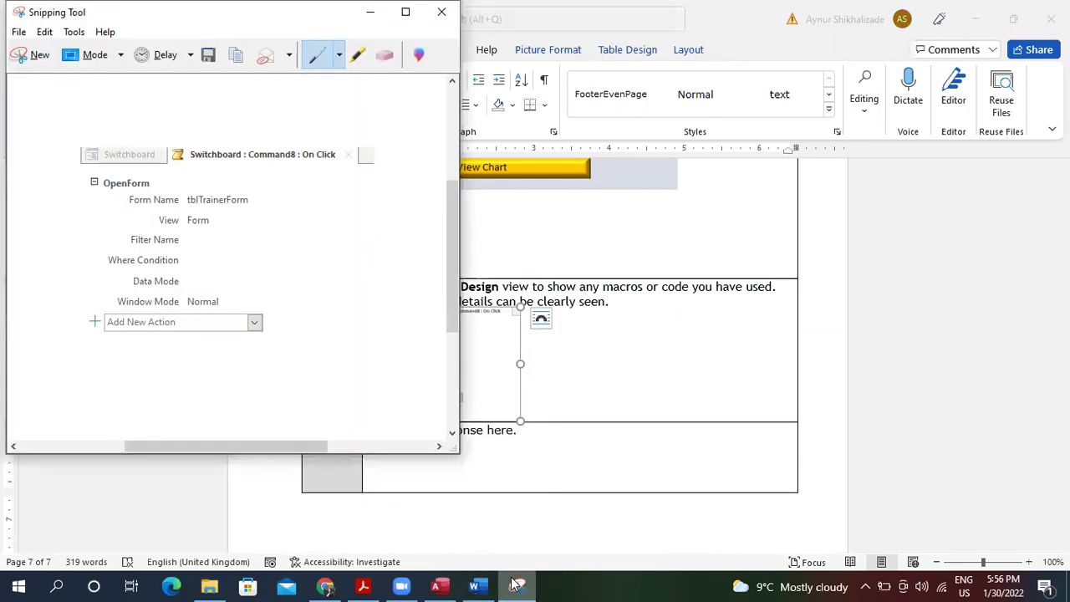
pyautogui.click(436, 586)
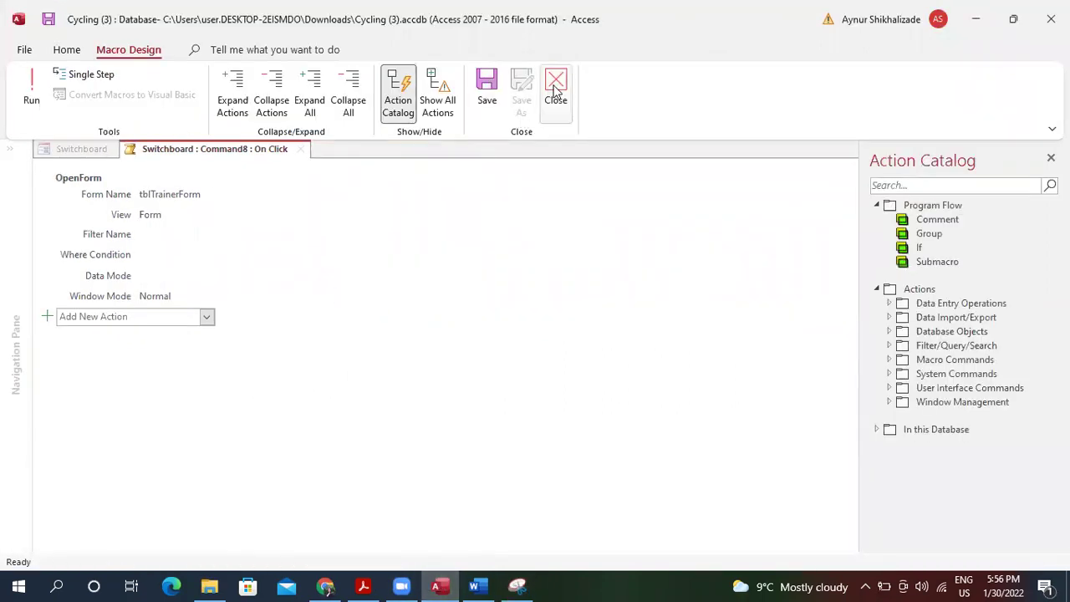
# Open Run Query's OpenQuery macro for Cyclist Query, then snip and copy it.
pyautogui.click(555, 92)
pyautogui.rightClick(289, 270)
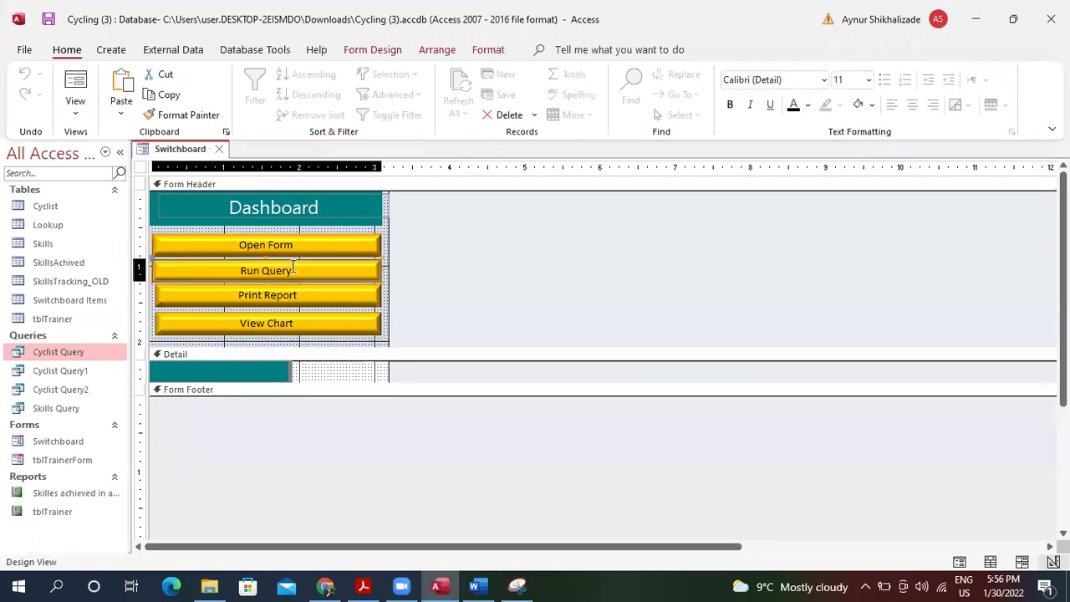
pyautogui.click(362, 100)
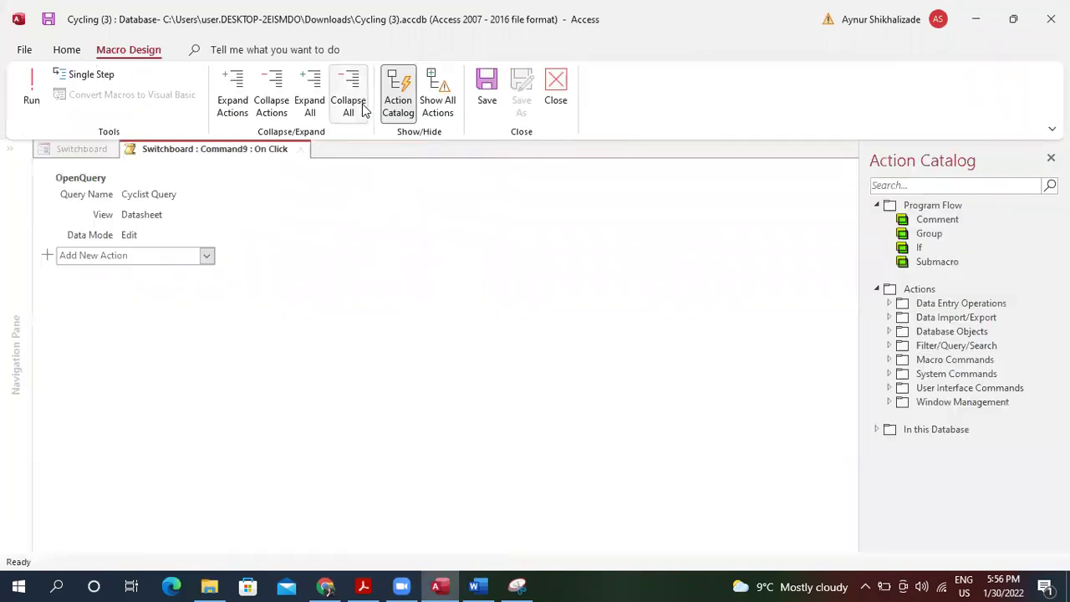
pyautogui.click(518, 586)
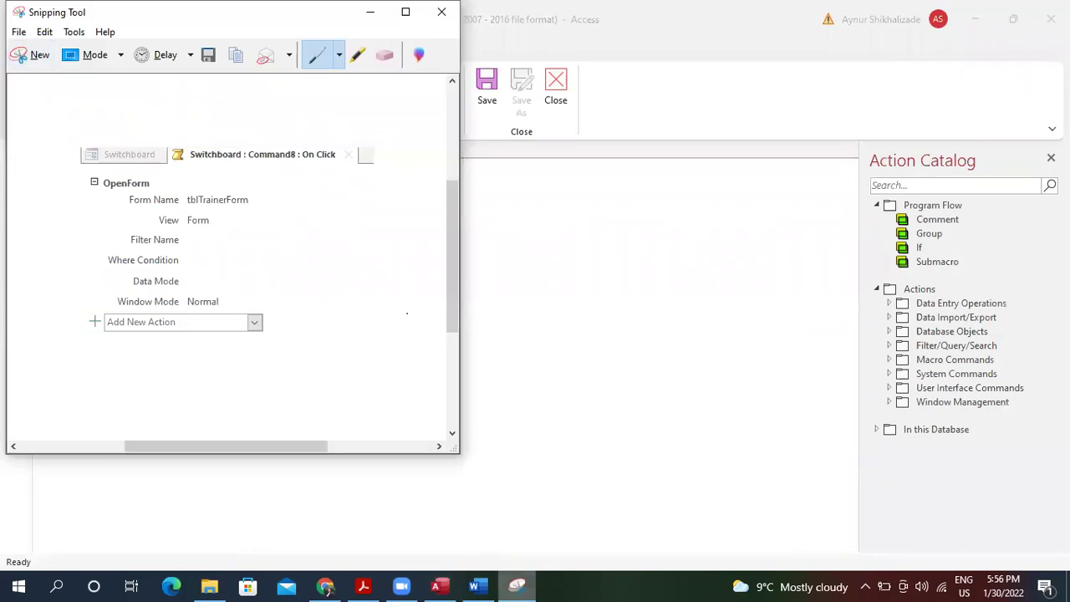
pyautogui.click(31, 56)
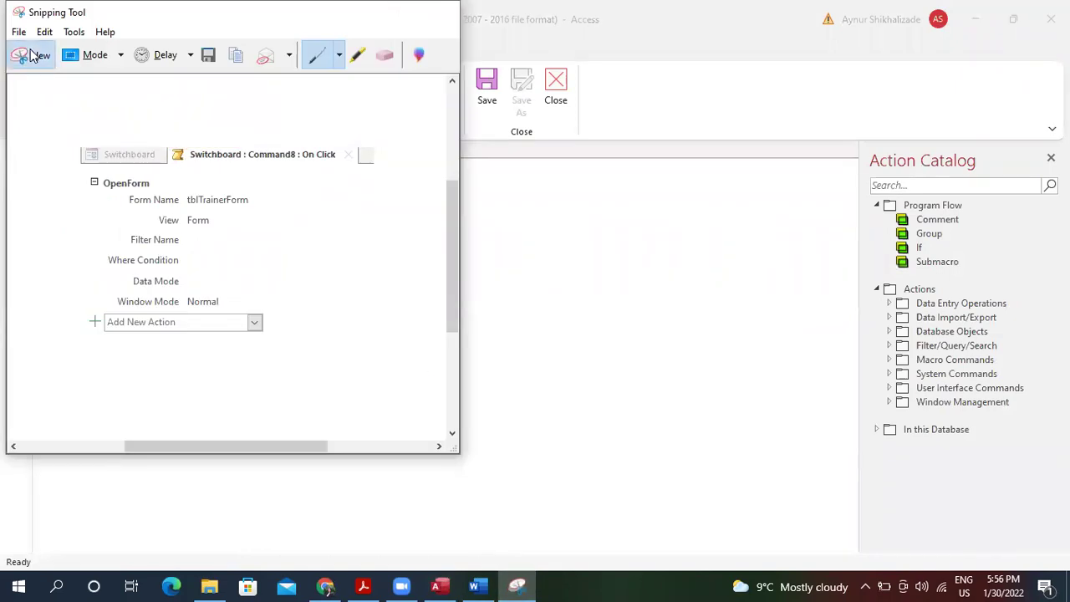
pyautogui.moveTo(34, 142); pyautogui.dragTo(320, 289)
pyautogui.click(44, 32)
pyautogui.click(73, 51)
# Paste the OpenQuery macro screenshot on a new line below the OpenForm capture.
pyautogui.click(474, 585)
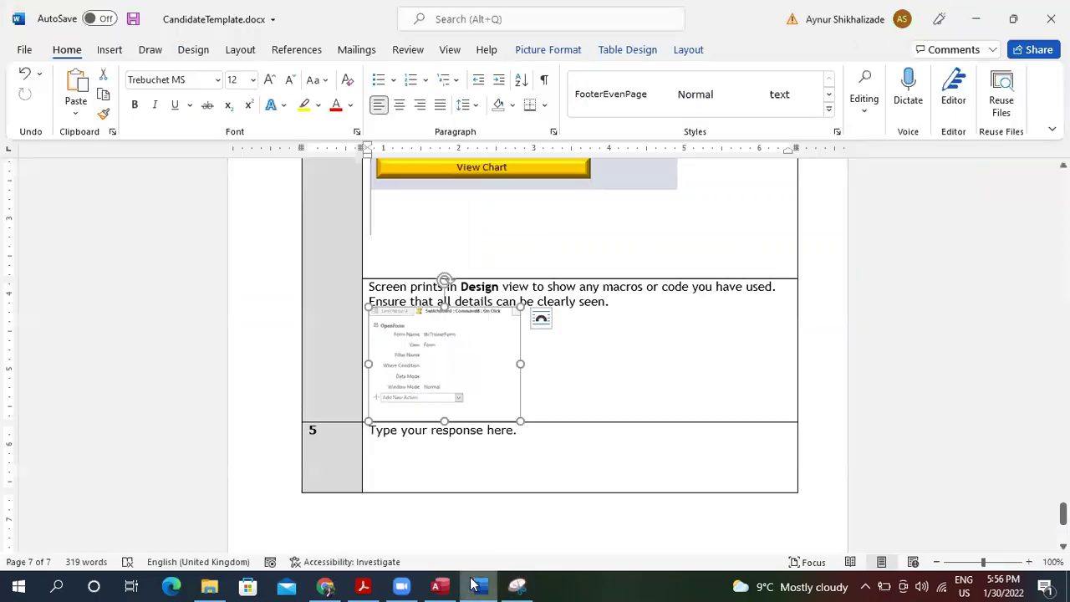
pyautogui.click(589, 386)
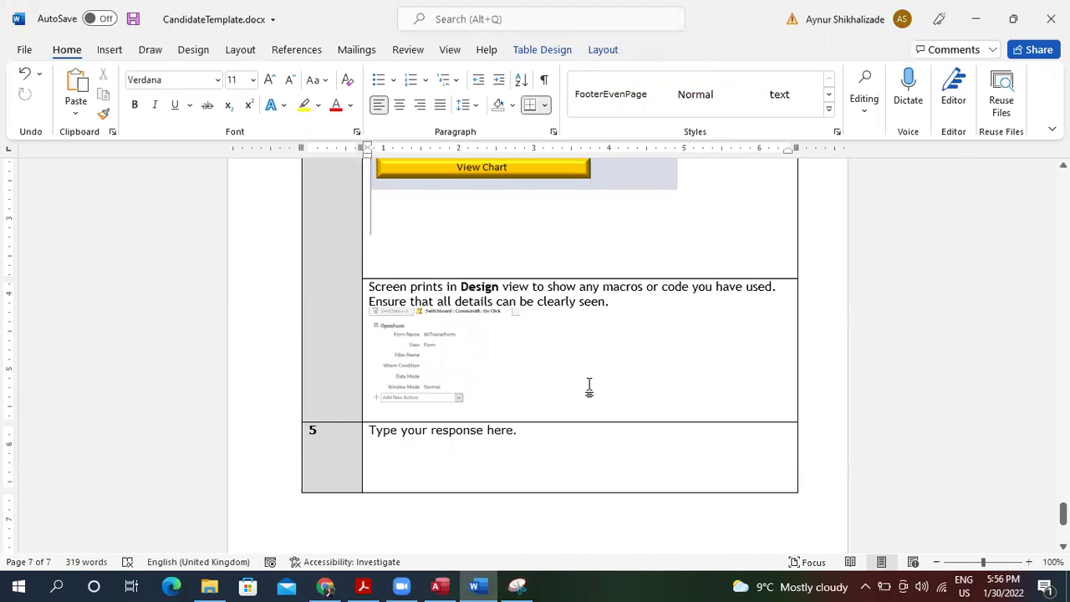
pyautogui.press('Return')
pyautogui.hotkey('ctrl', 'v')
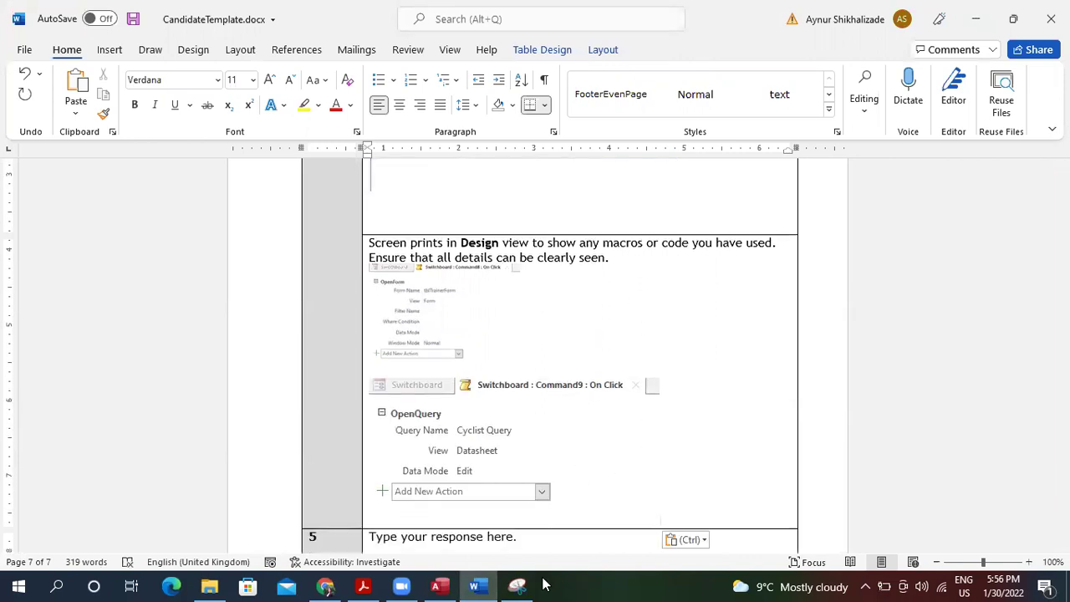
# Shrink the Command9 OpenQuery macro screenshot in Word to match the OpenForm capture above it.
pyautogui.click(592, 467)
pyautogui.moveTo(661, 377)
pyautogui.mouseDown()
pyautogui.moveTo(527, 390)
pyautogui.moveTo(686, 366)
pyautogui.moveTo(670, 377)
pyautogui.mouseUp()
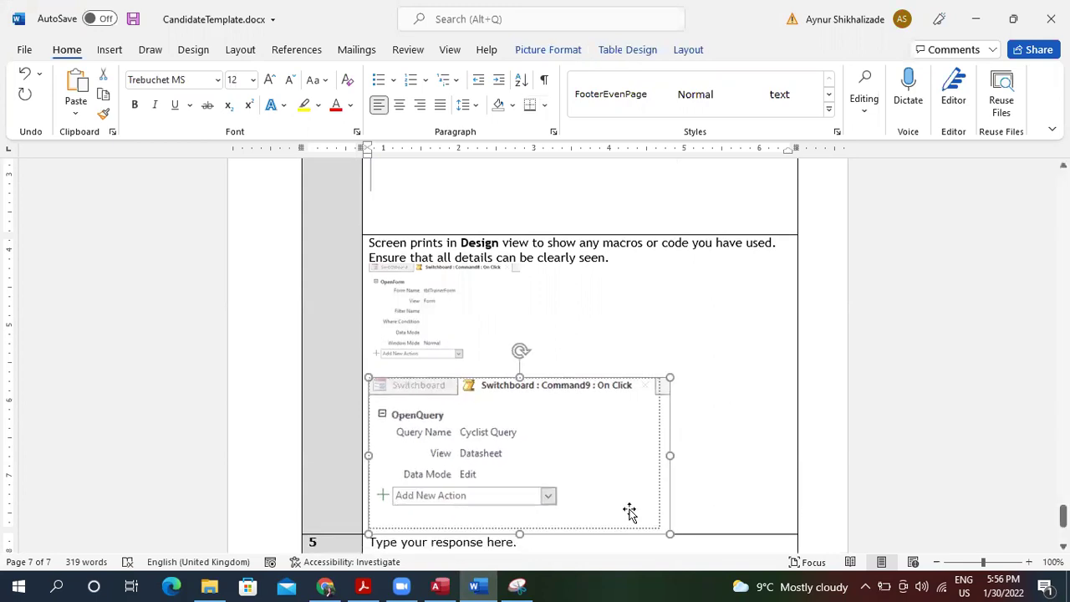
pyautogui.moveTo(668, 532); pyautogui.dragTo(557, 491)
pyautogui.click(623, 481)
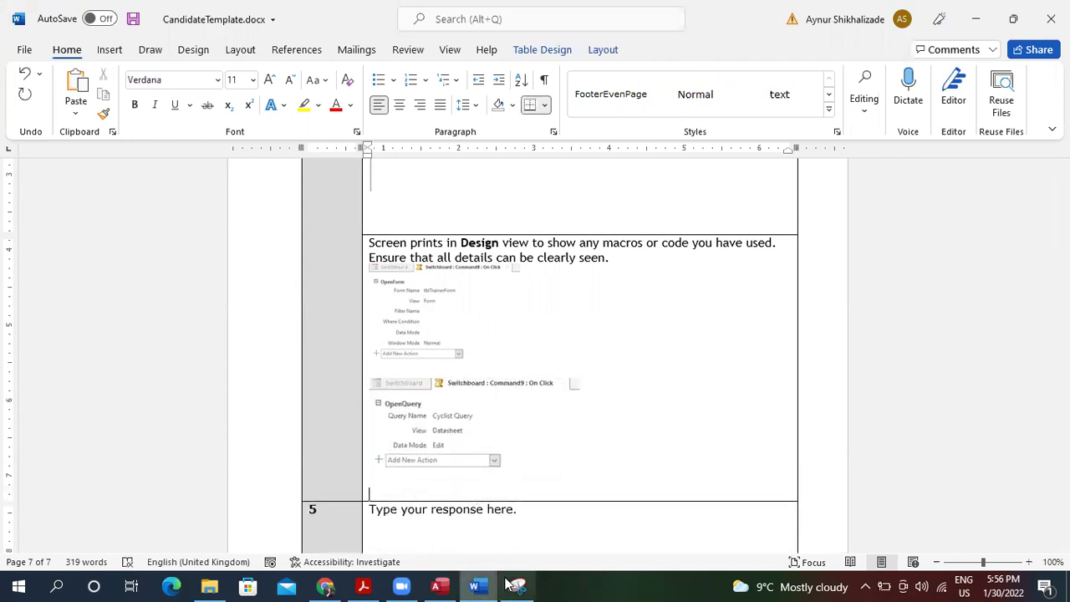
pyautogui.click(448, 584)
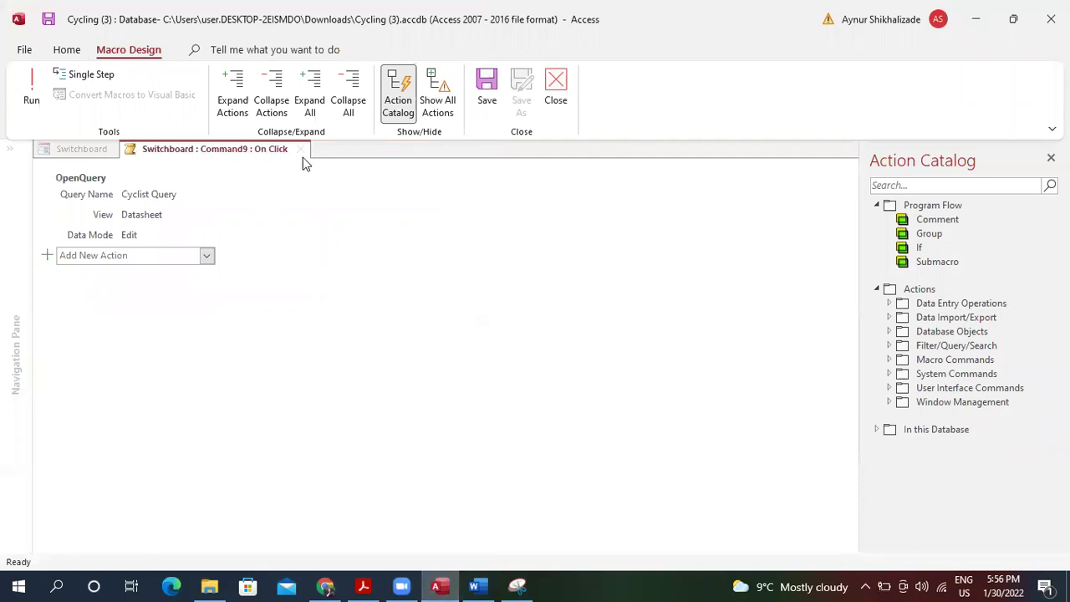
# Open the Print Report button's Command10 click macro and snip and copy its OpenReport actions.
pyautogui.click(569, 91)
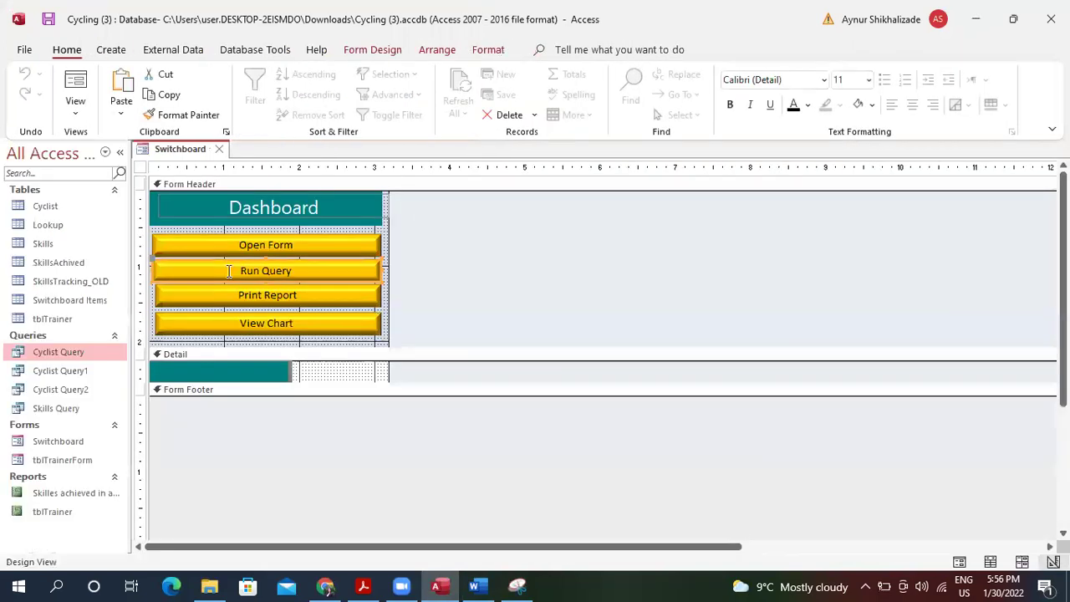
pyautogui.click(293, 297)
pyautogui.rightClick(292, 295)
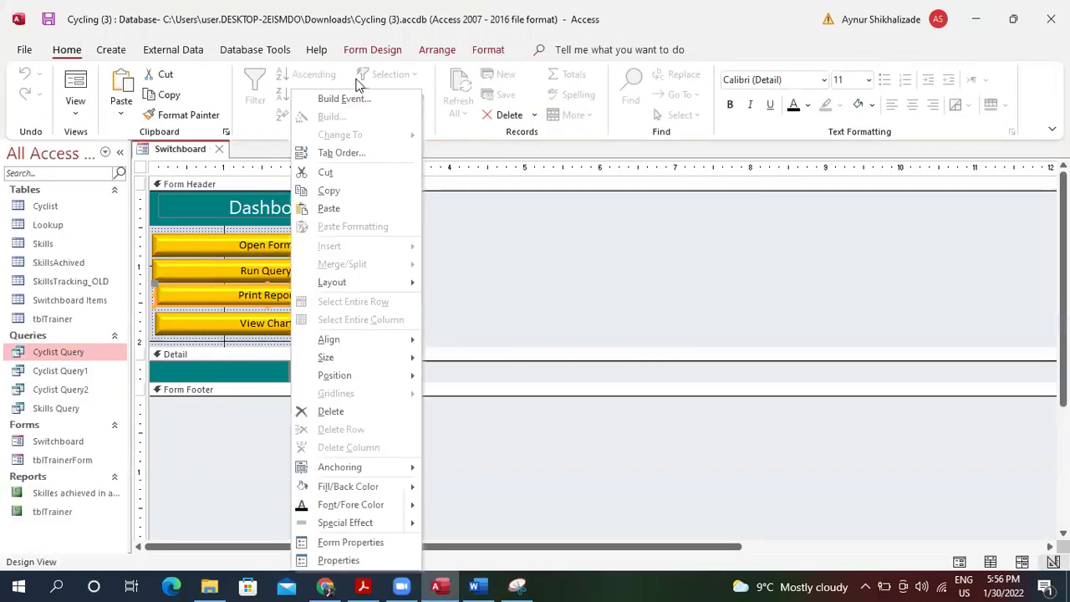
pyautogui.click(343, 99)
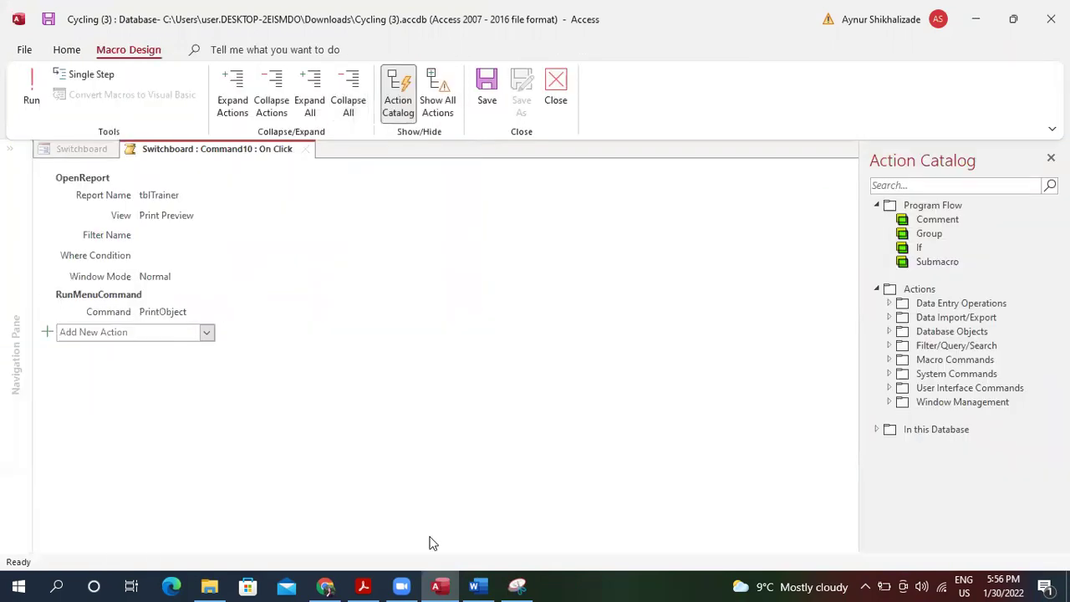
pyautogui.click(518, 586)
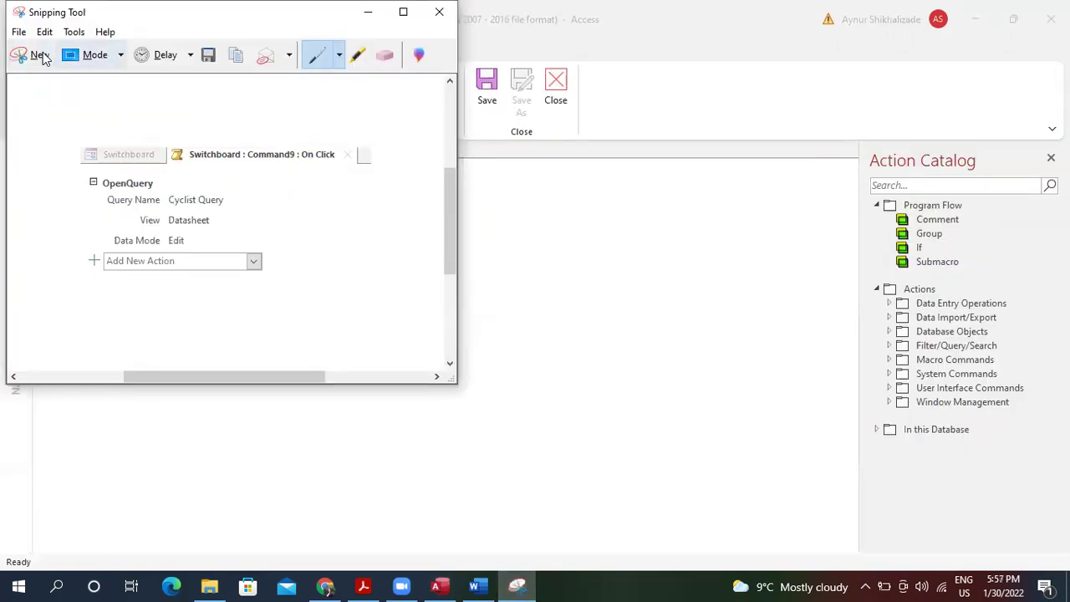
pyautogui.click(35, 54)
pyautogui.moveTo(30, 127); pyautogui.dragTo(328, 378)
pyautogui.click(44, 31)
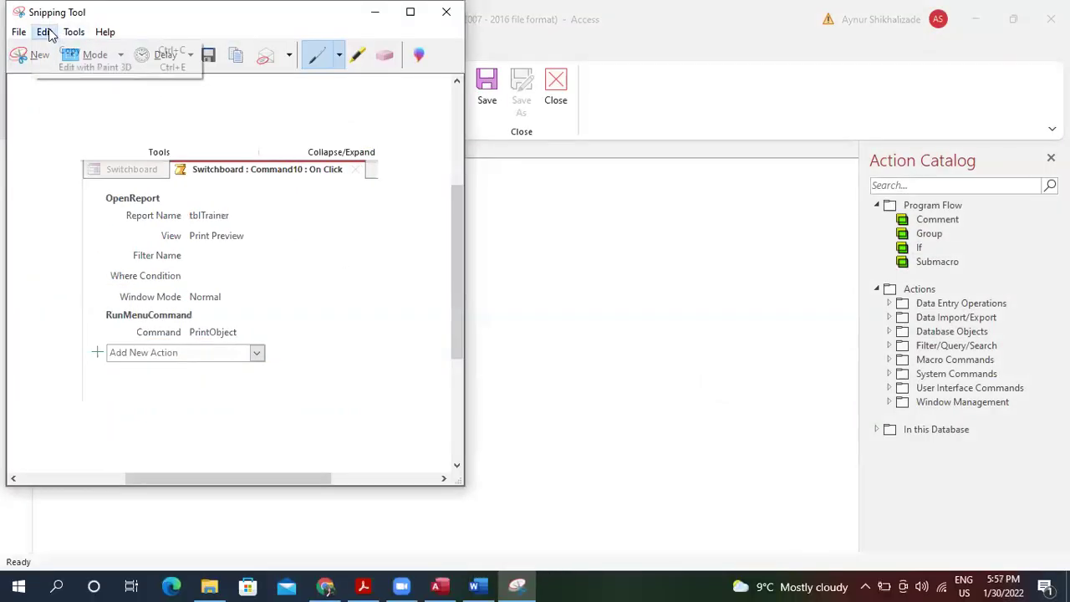
pyautogui.click(65, 48)
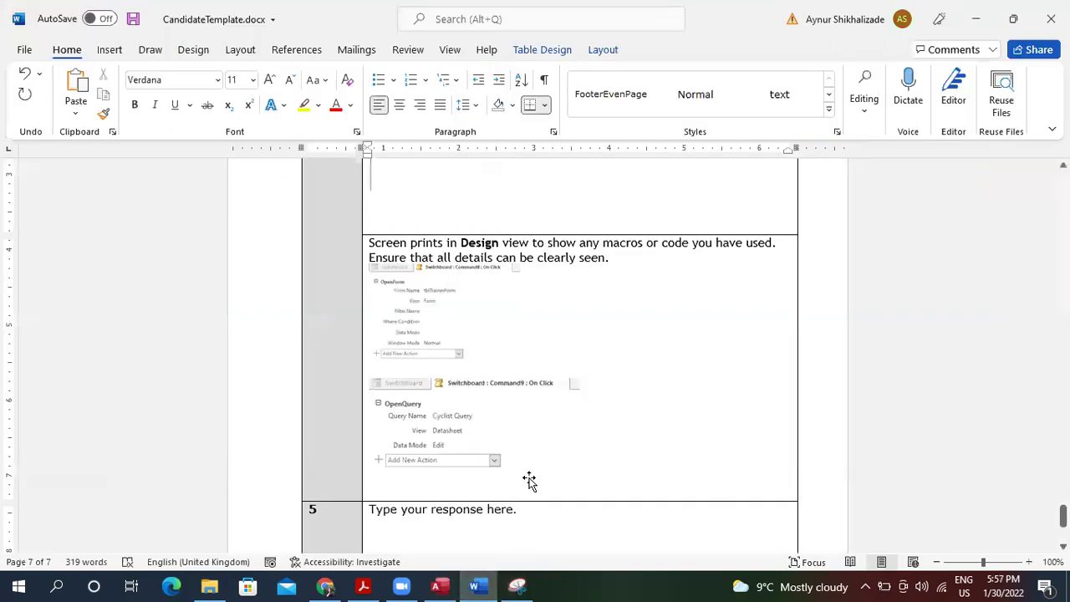
# Paste the Command10 macro snip into Word's question 4 cell, shrink it, and add a line below.
pyautogui.hotkey('ctrl', 'v')
pyautogui.click(540, 416)
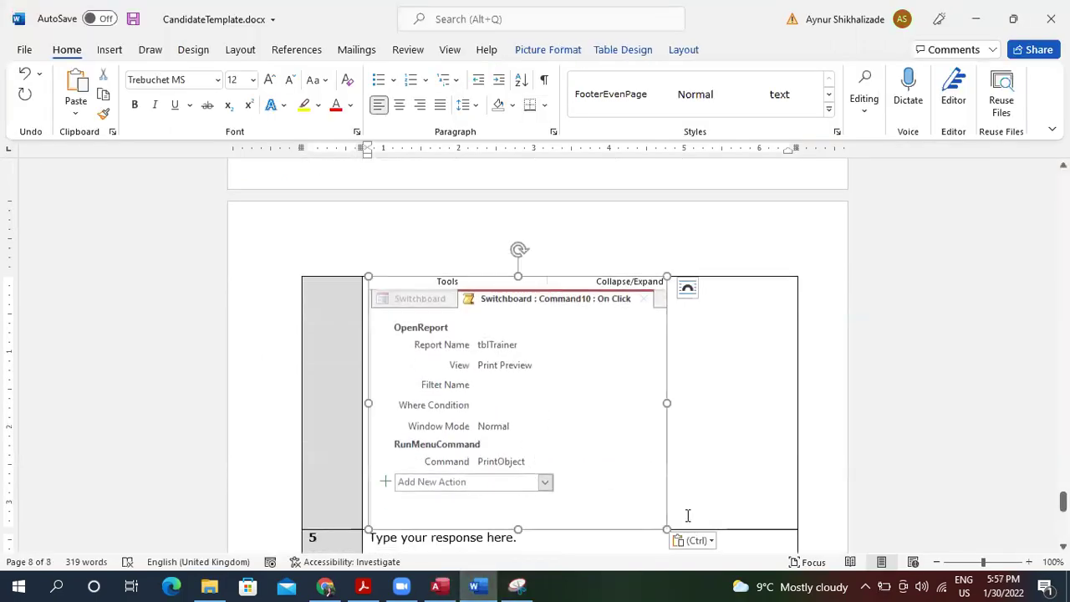
pyautogui.moveTo(668, 528); pyautogui.dragTo(496, 370)
pyautogui.click(542, 257)
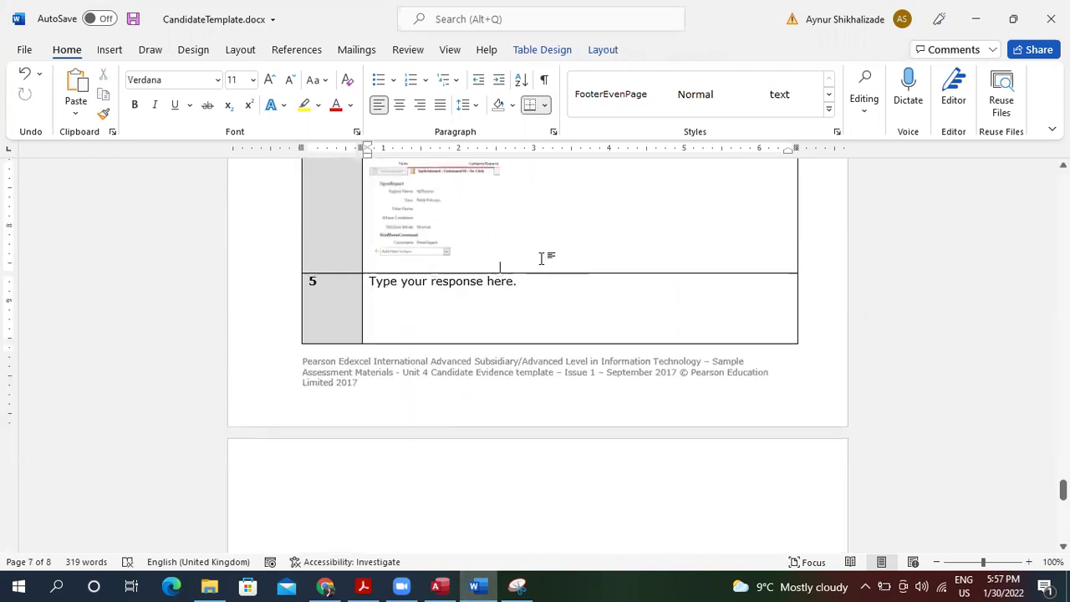
pyautogui.press('Return')
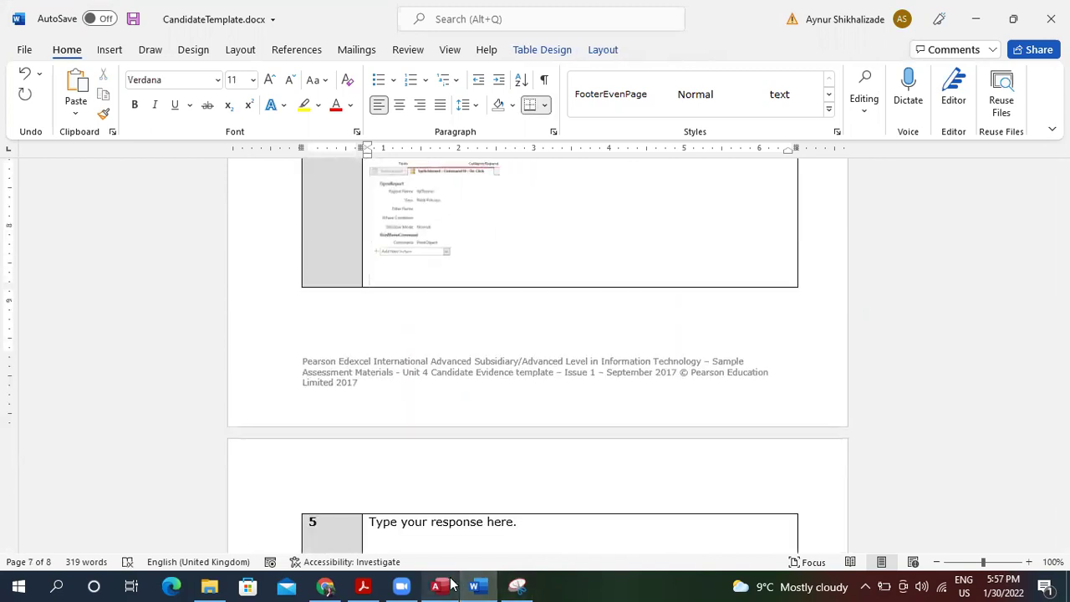
pyautogui.click(436, 586)
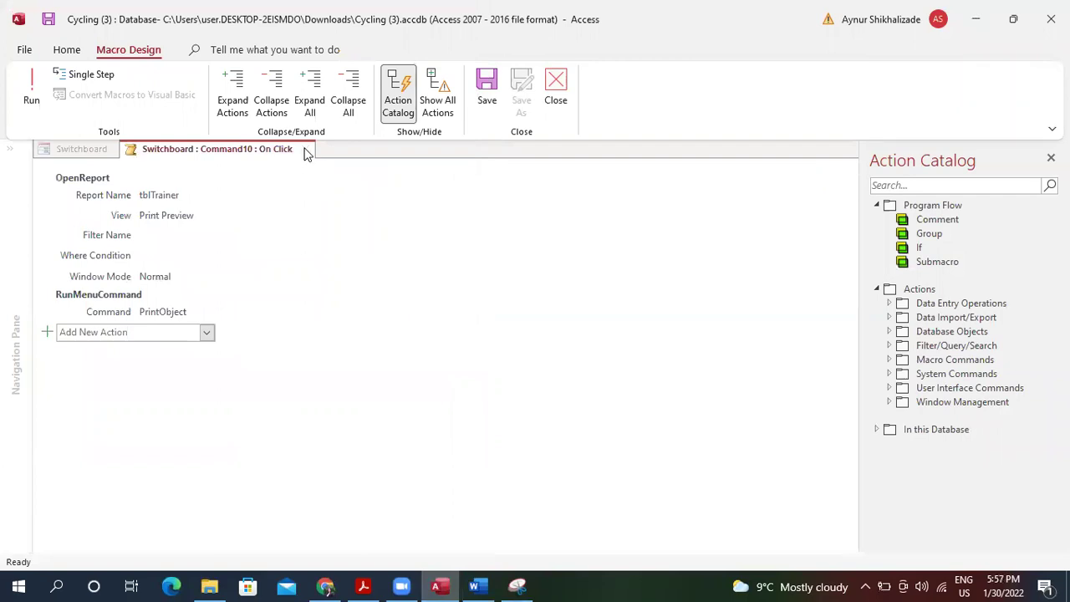
# Open the View Chart button's Command11 click macro and snip and copy it.
pyautogui.click(557, 96)
pyautogui.click(276, 326)
pyautogui.rightClick(276, 327)
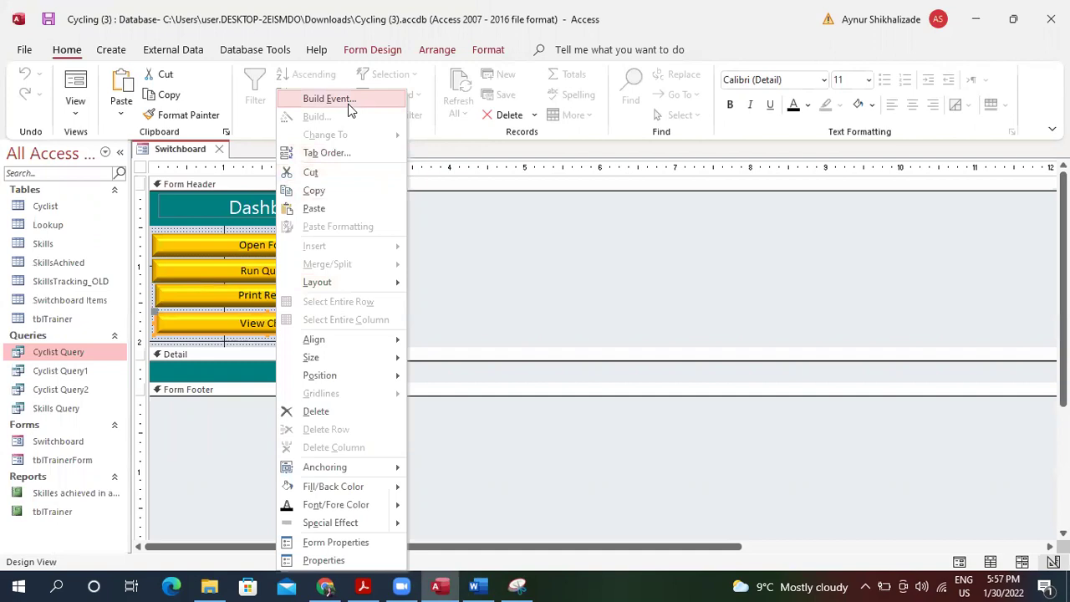
pyautogui.click(348, 111)
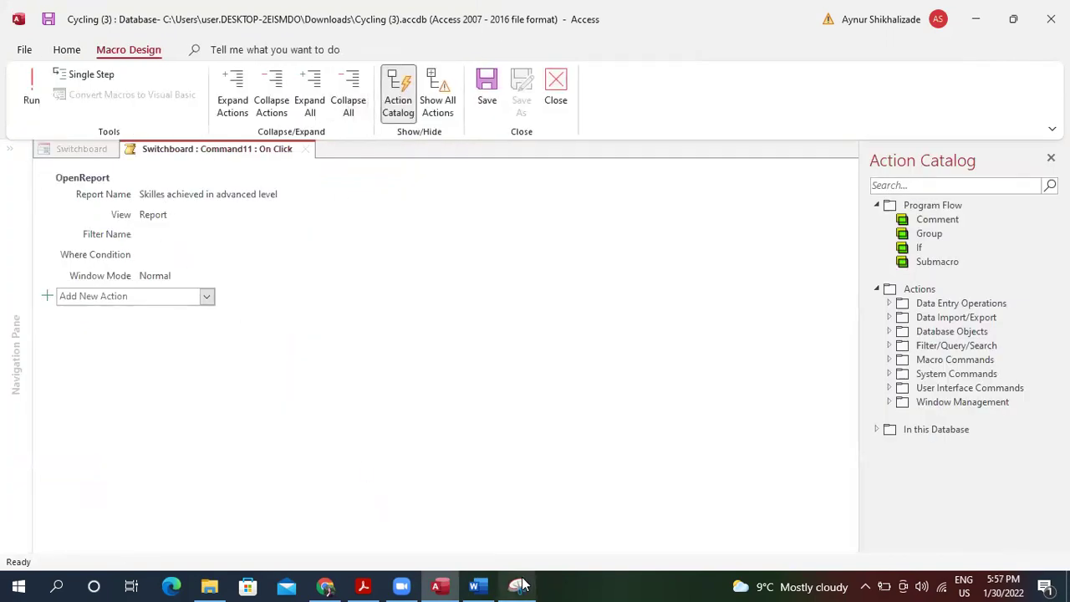
pyautogui.click(518, 585)
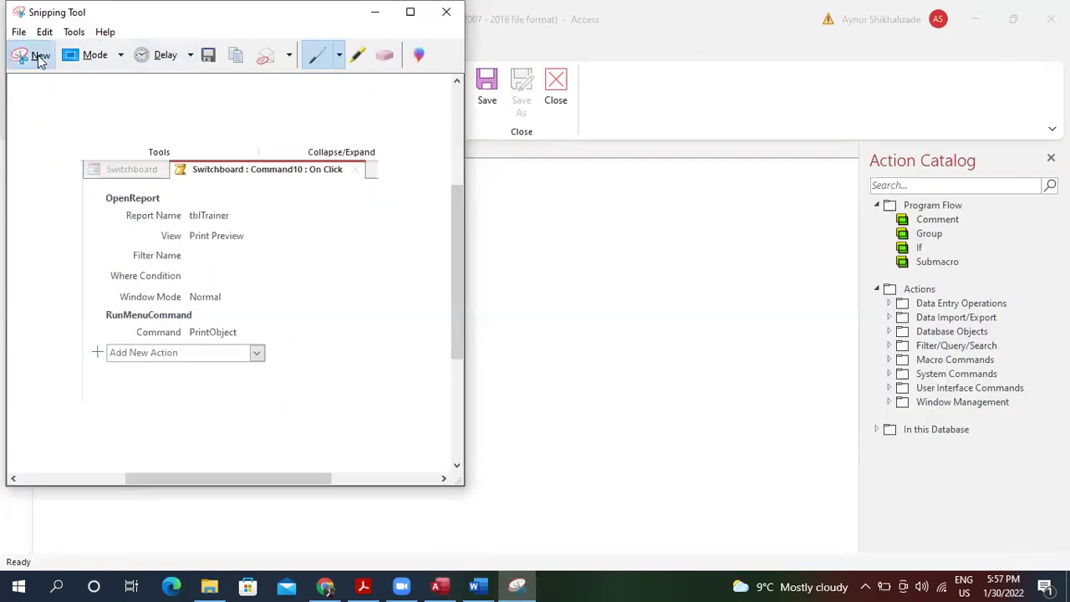
pyautogui.click(34, 55)
pyautogui.moveTo(28, 132); pyautogui.dragTo(354, 366)
pyautogui.click(44, 32)
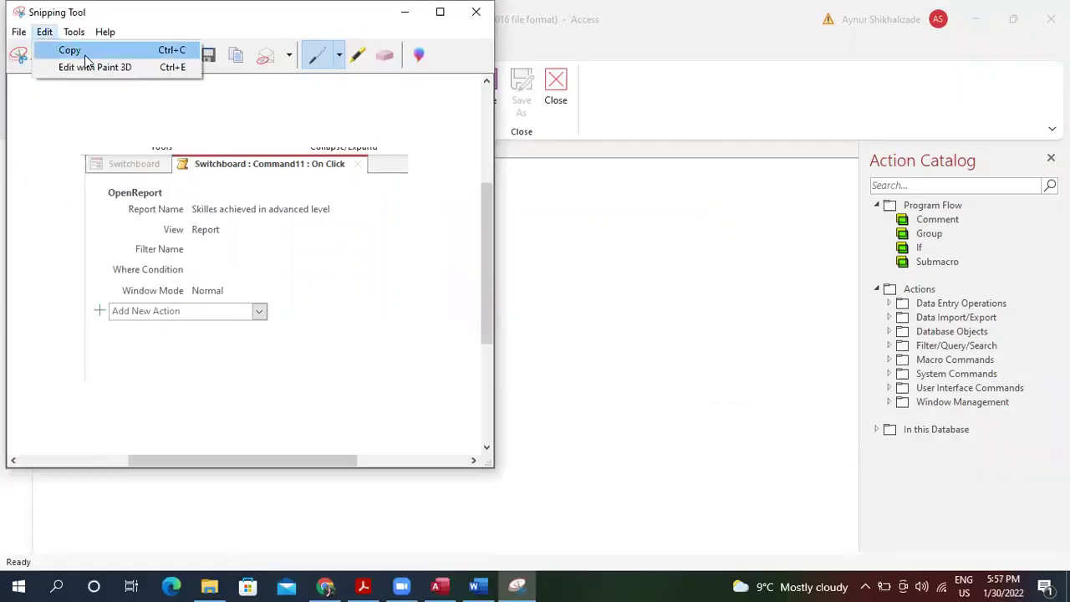
pyautogui.click(68, 48)
# Paste the Command11 macro snip into Word at 90% zoom and shrink it to fit the cell.
pyautogui.click(474, 586)
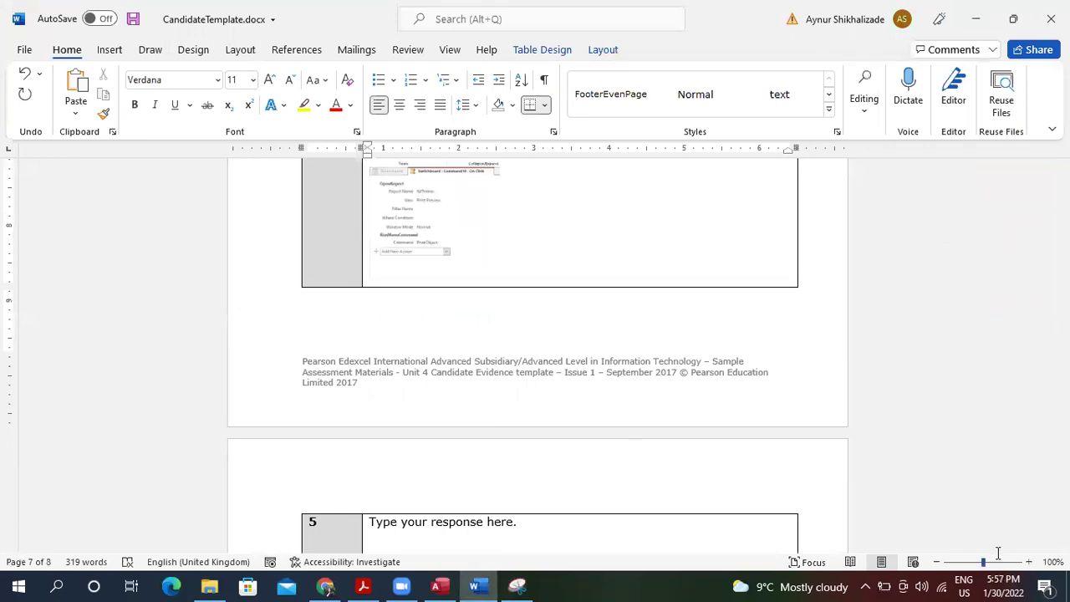
pyautogui.click(936, 562)
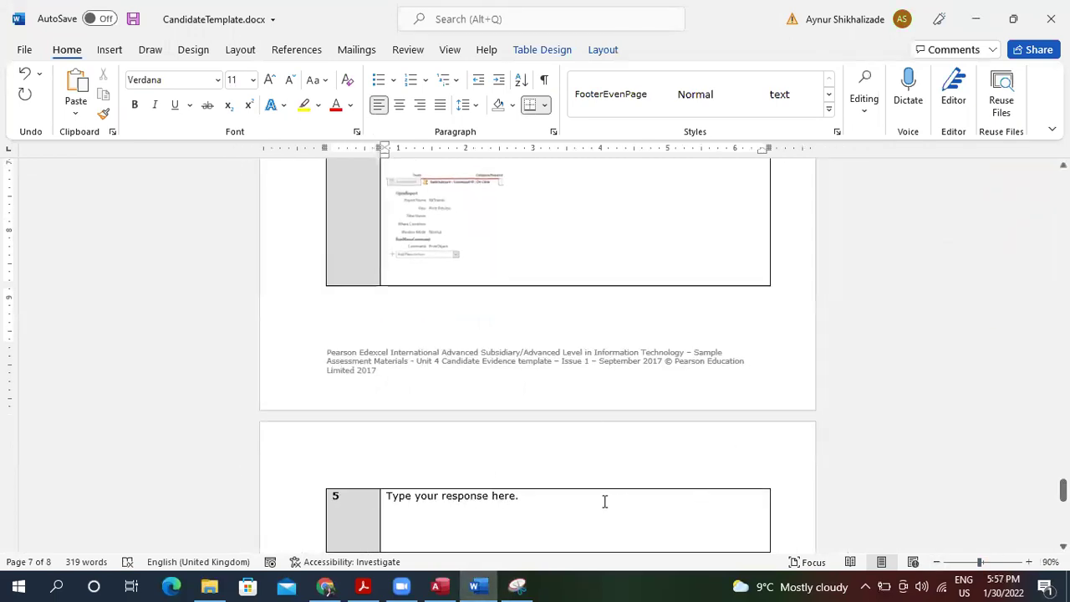
pyautogui.hotkey('ctrl', 'v')
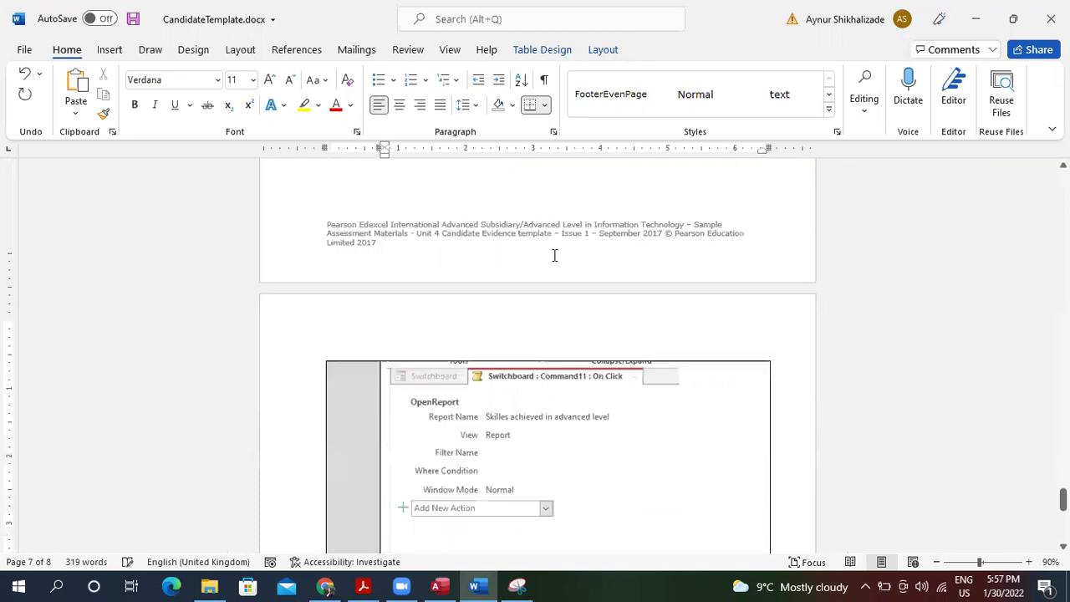
pyautogui.click(591, 422)
pyautogui.moveTo(678, 532); pyautogui.dragTo(588, 428)
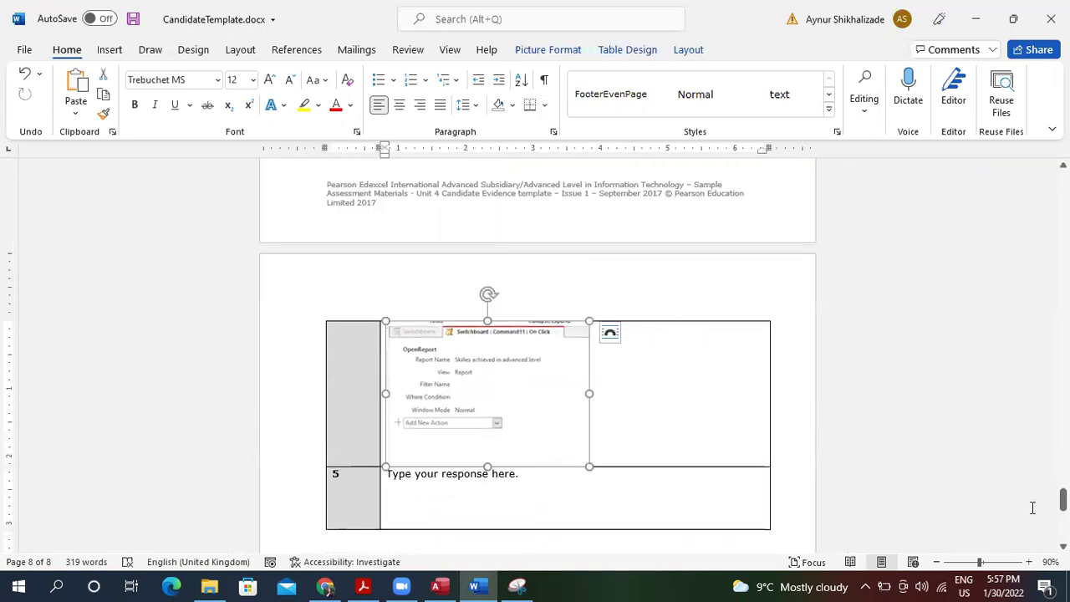
pyautogui.moveTo(1063, 499)
pyautogui.mouseDown()
pyautogui.moveTo(1063, 180)
pyautogui.moveTo(1063, 528)
pyautogui.moveTo(1063, 500)
pyautogui.mouseUp()
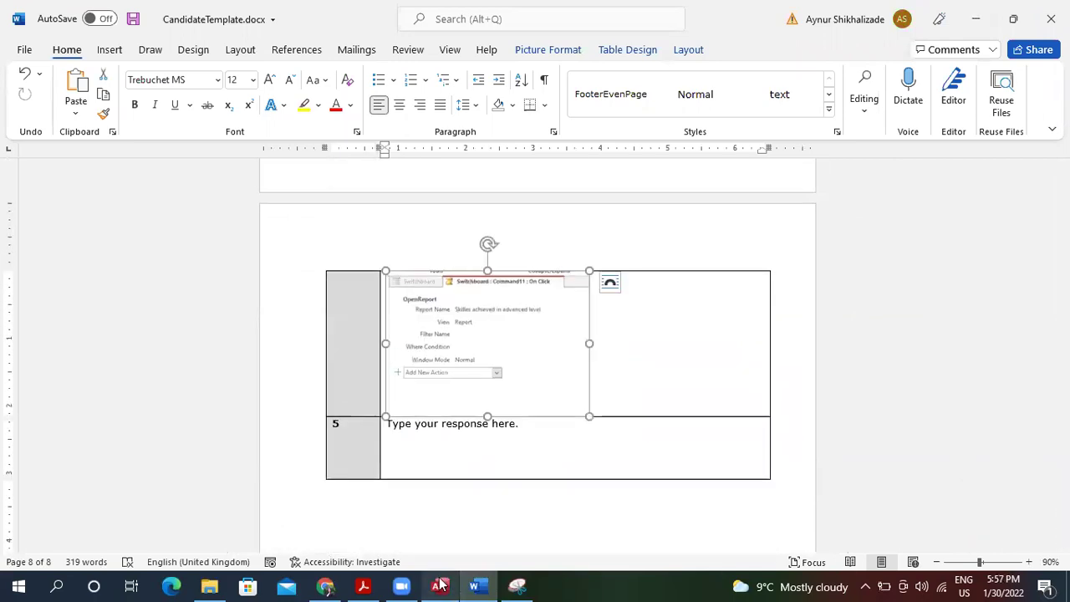
# Scroll October 2020.pdf down to question 5 on page 12.
pyautogui.click(363, 586)
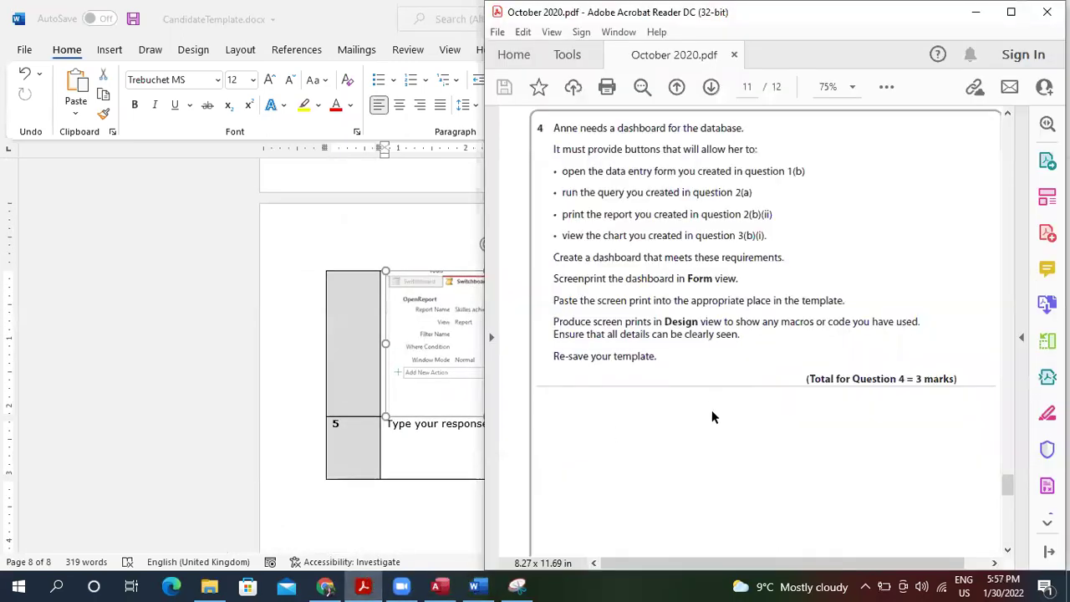
pyautogui.scroll(-5, 712, 416)
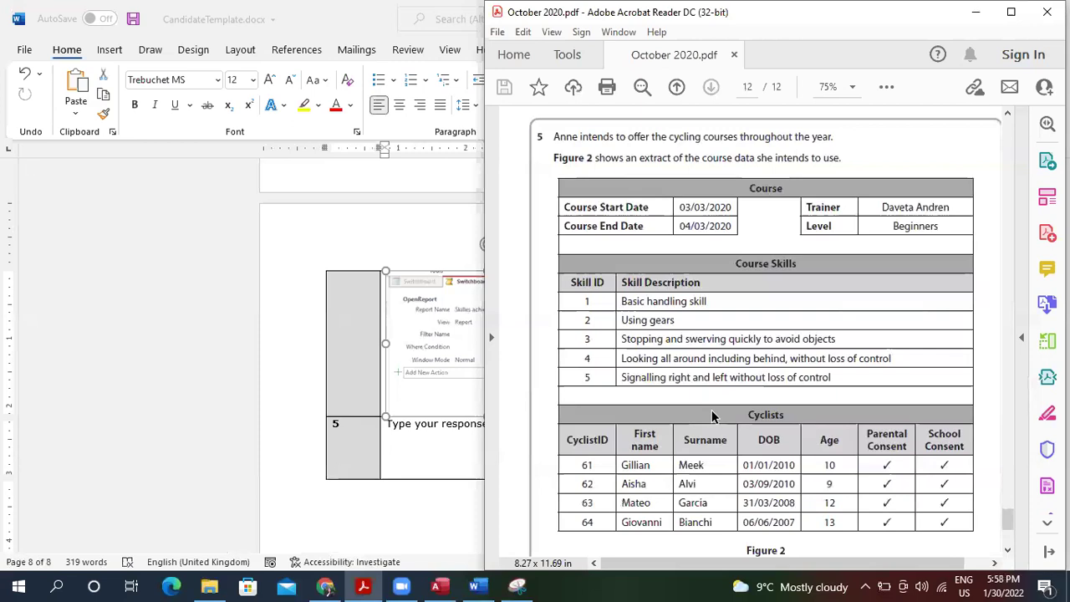
pyautogui.scroll(-5, 712, 410)
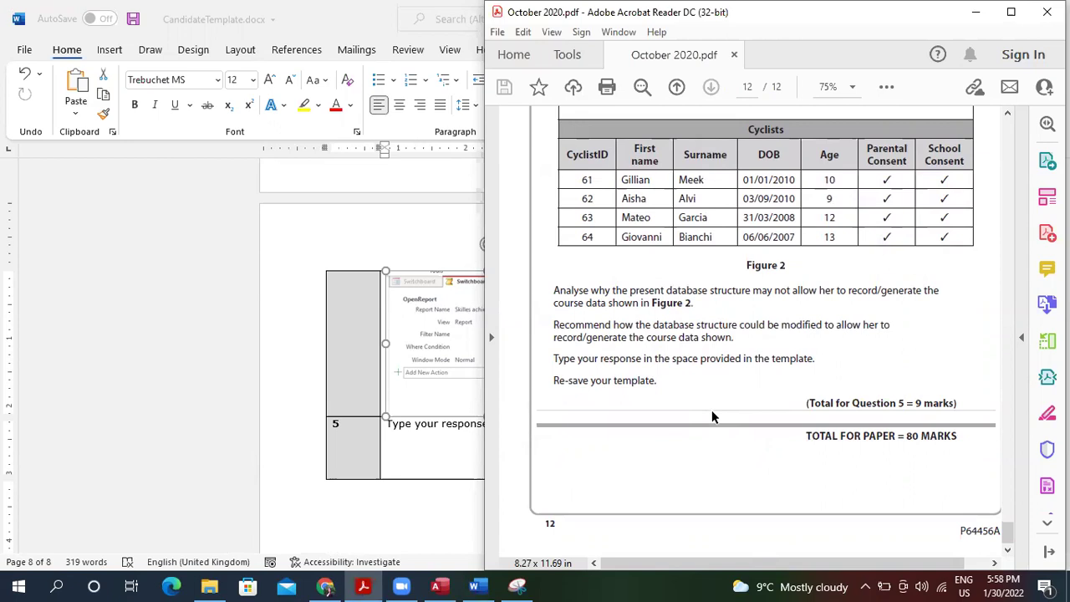
# Enter the placeholder centre name and the candidate's full name in the page 1 details table.
pyautogui.click(394, 459)
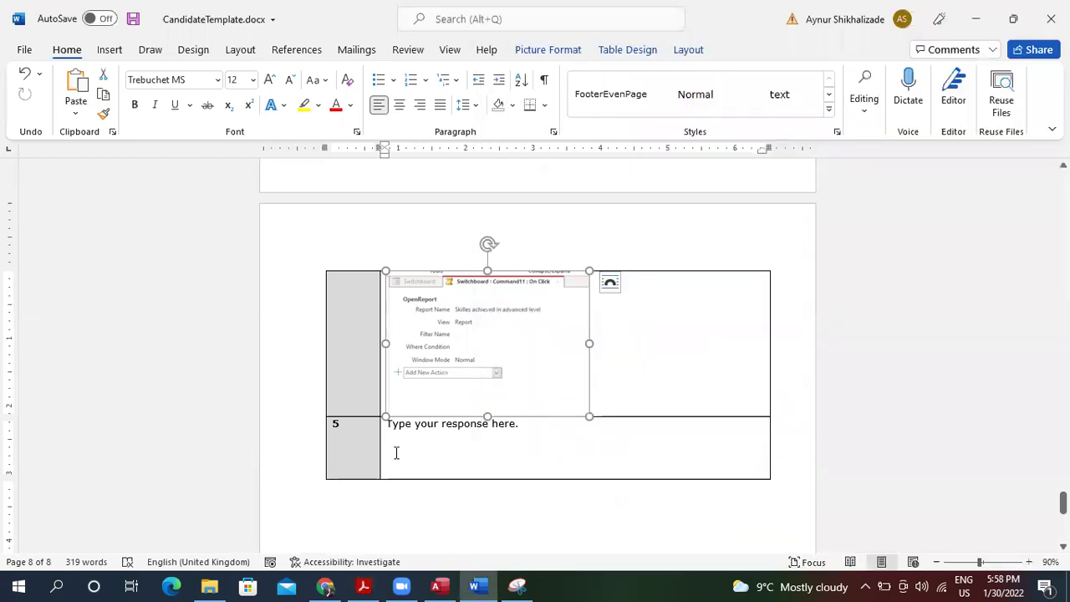
pyautogui.click(511, 447)
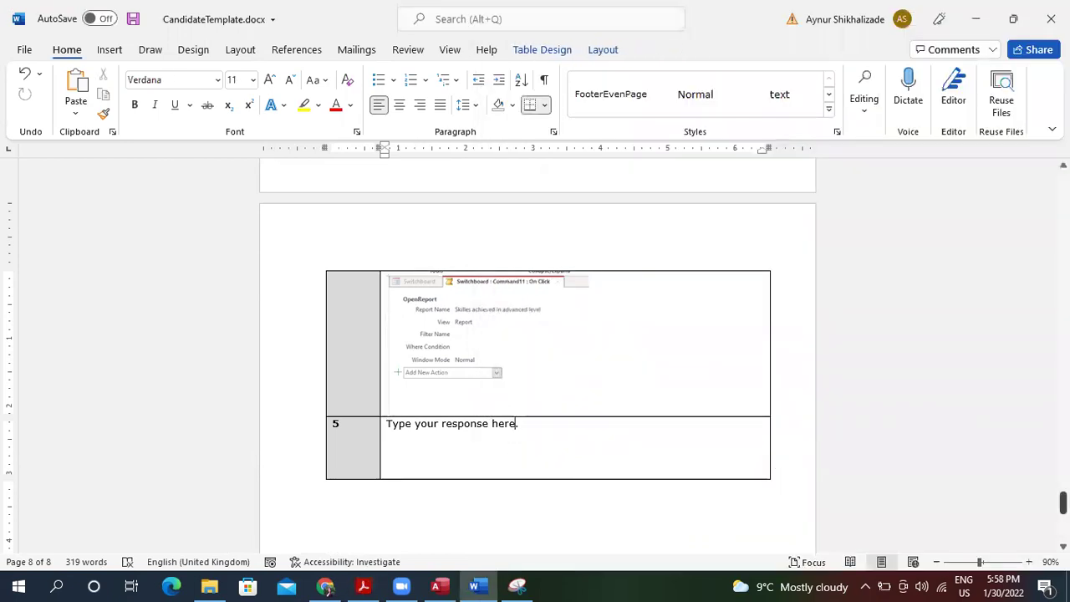
pyautogui.moveTo(1063, 502); pyautogui.dragTo(1063, 182)
pyautogui.click(434, 355)
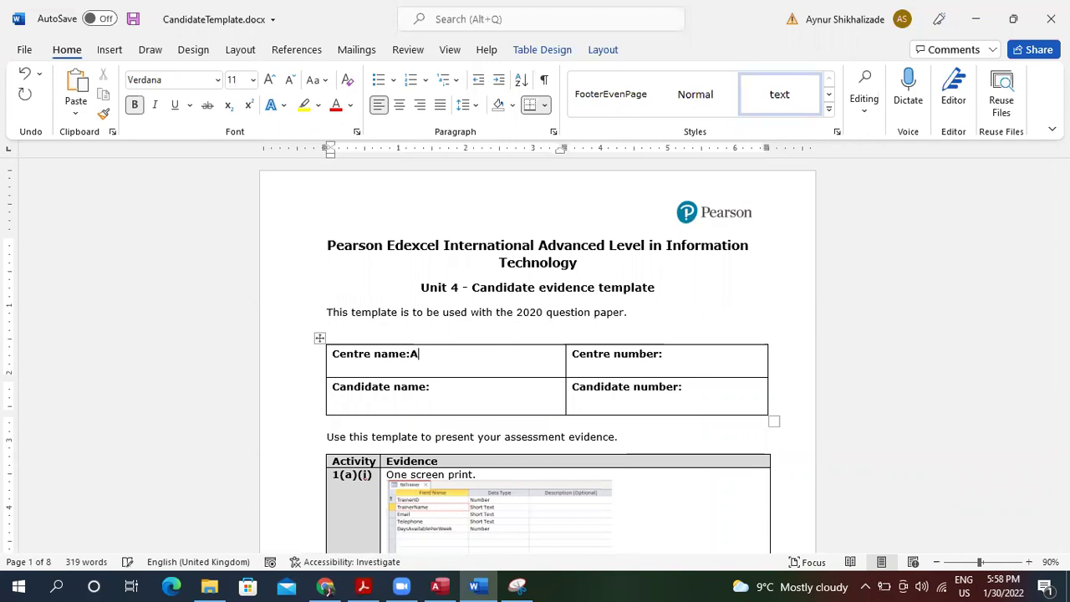
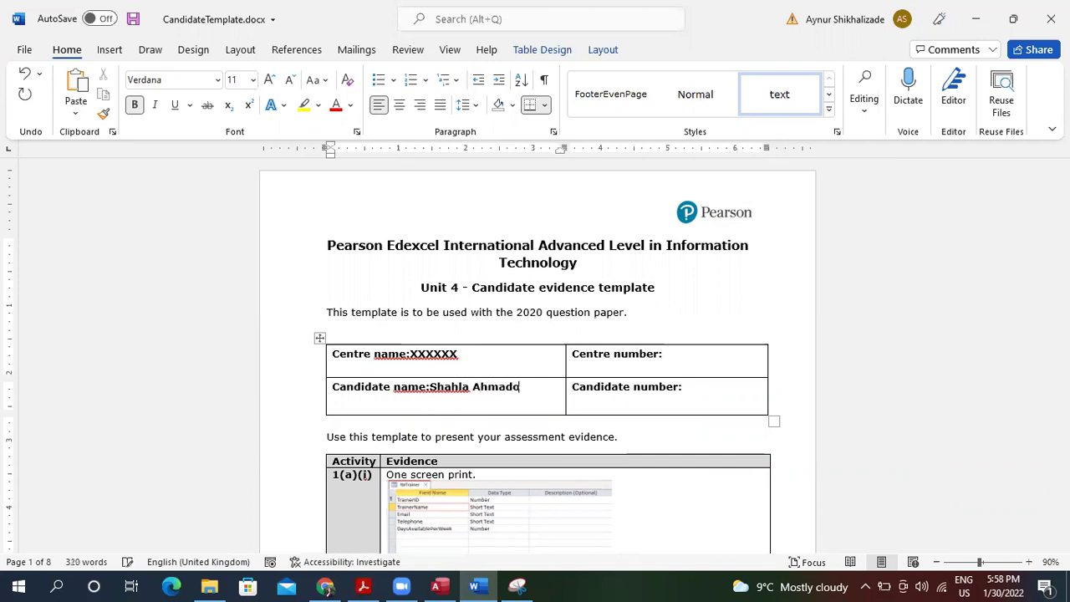
pyautogui.click(429, 385)
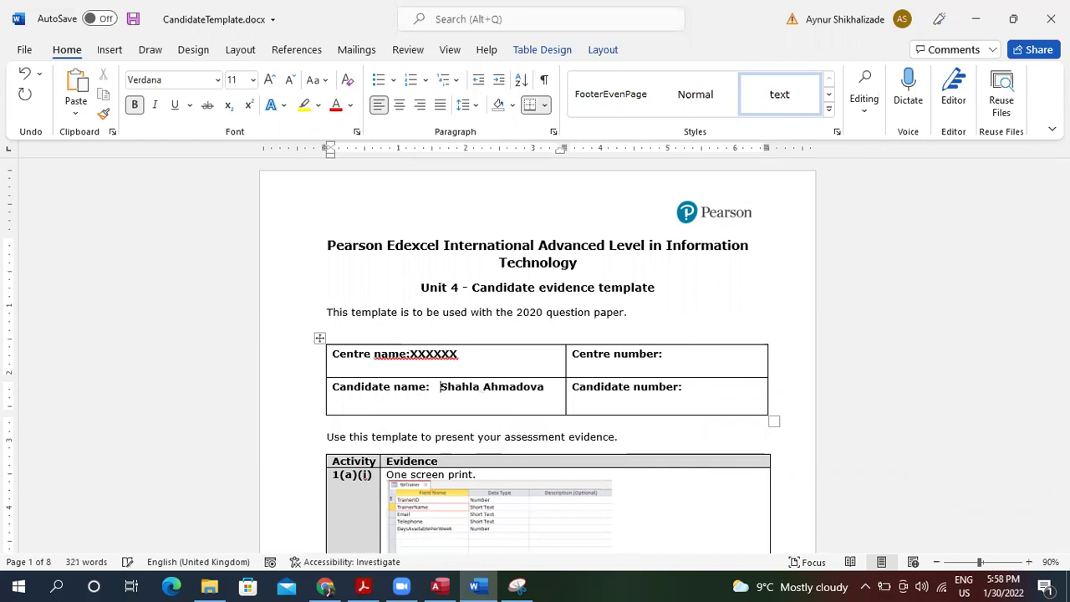
# Fill in centre number XXXXX and candidate number XXXXXXX.
pyautogui.click(680, 354)
pyautogui.write('XXXXX')
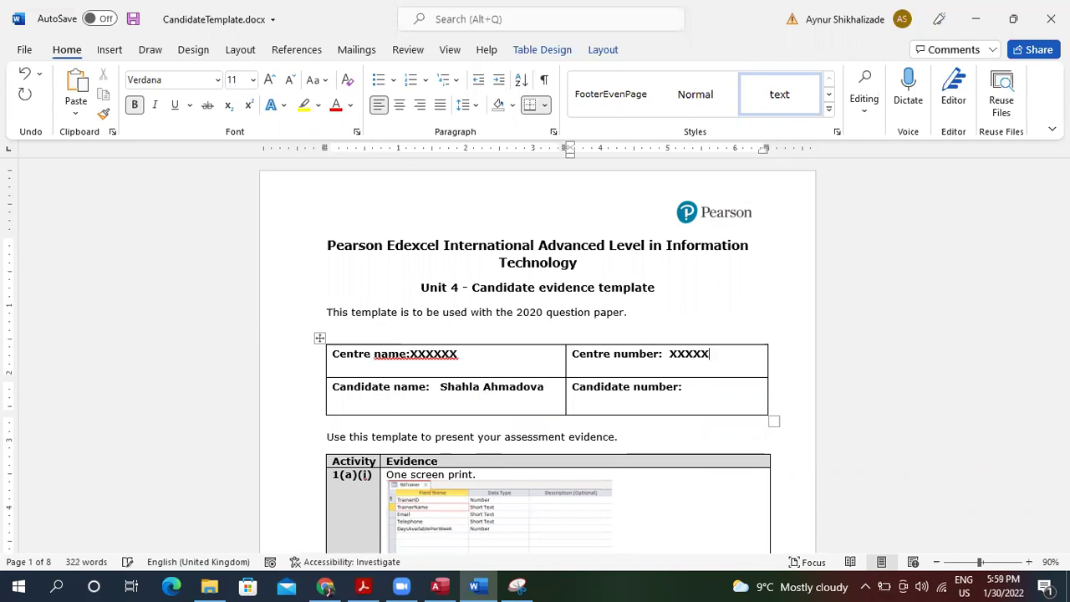
pyautogui.click(699, 393)
pyautogui.write('XXXXXXX')
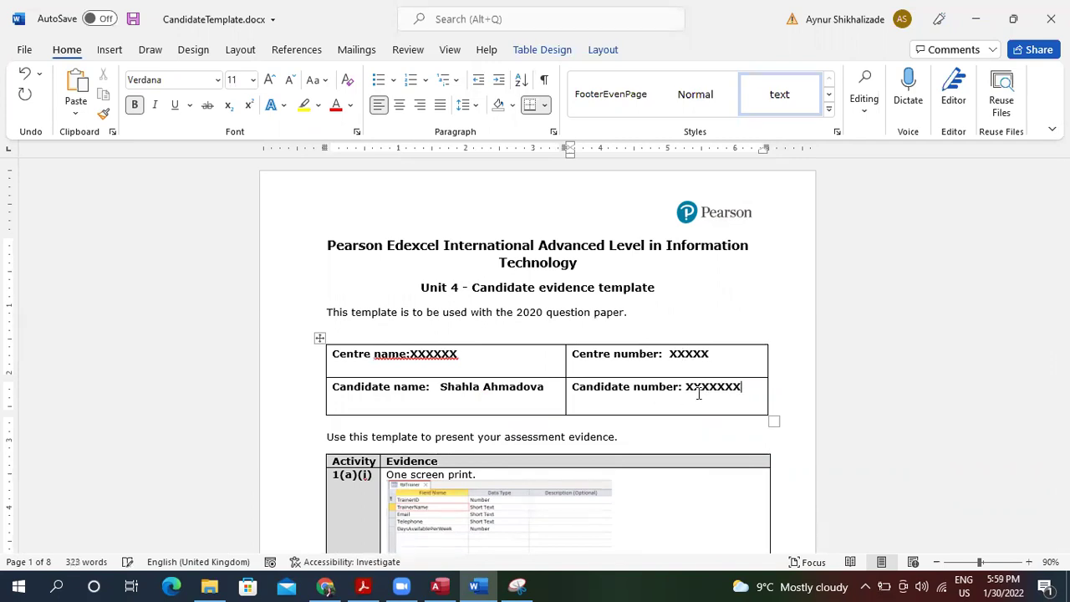
pyautogui.click(702, 311)
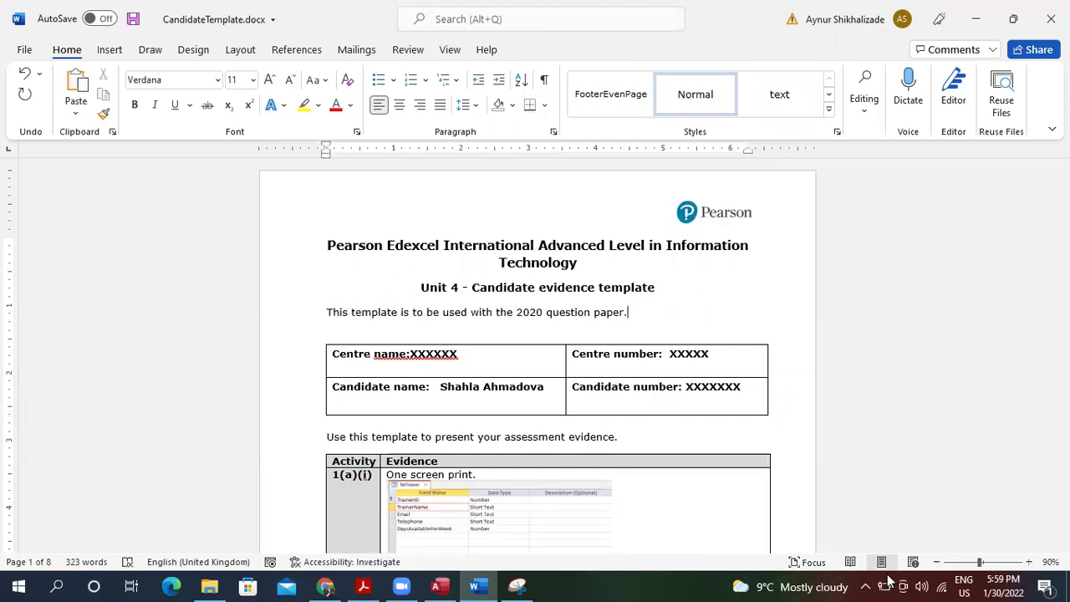
# Zoom out to 60% and delete the blank line below question 4's Dashboard screenshot.
pyautogui.click(936, 562)
pyautogui.click(936, 562)
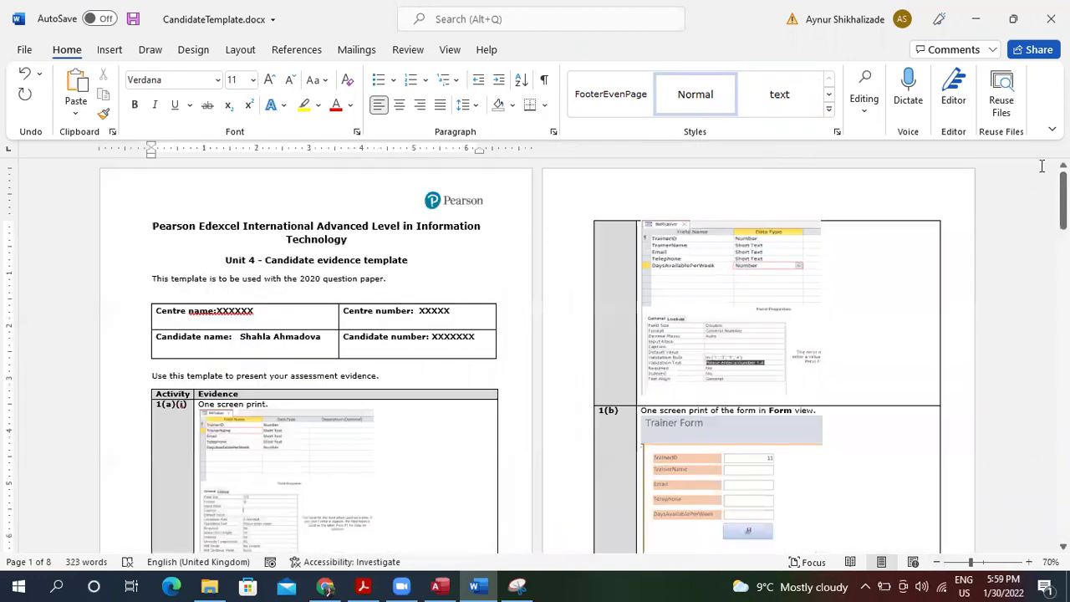
pyautogui.click(937, 562)
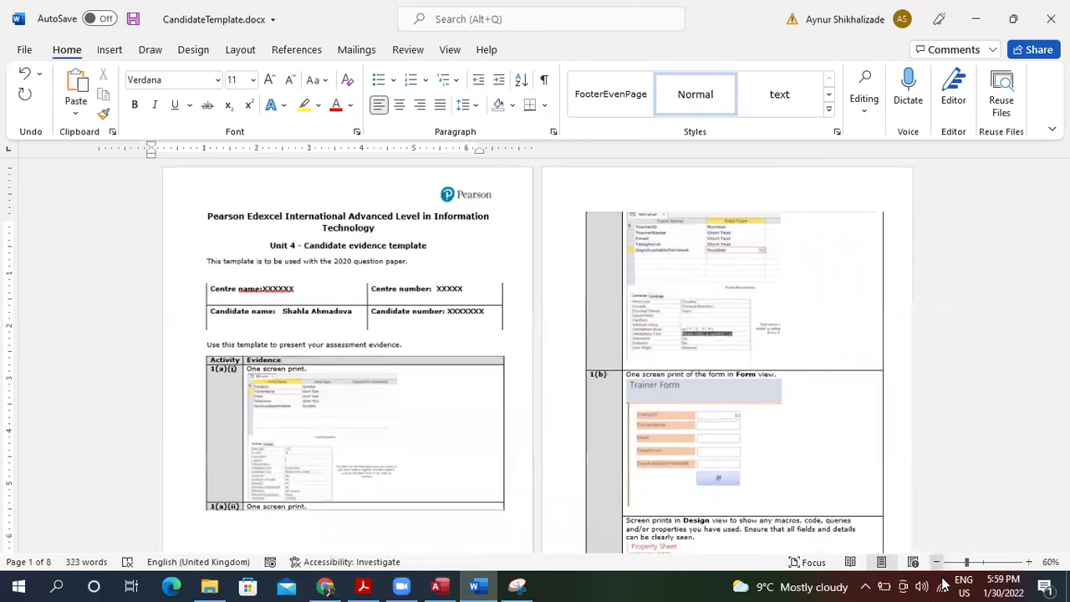
pyautogui.moveTo(1062, 204); pyautogui.dragTo(1063, 477)
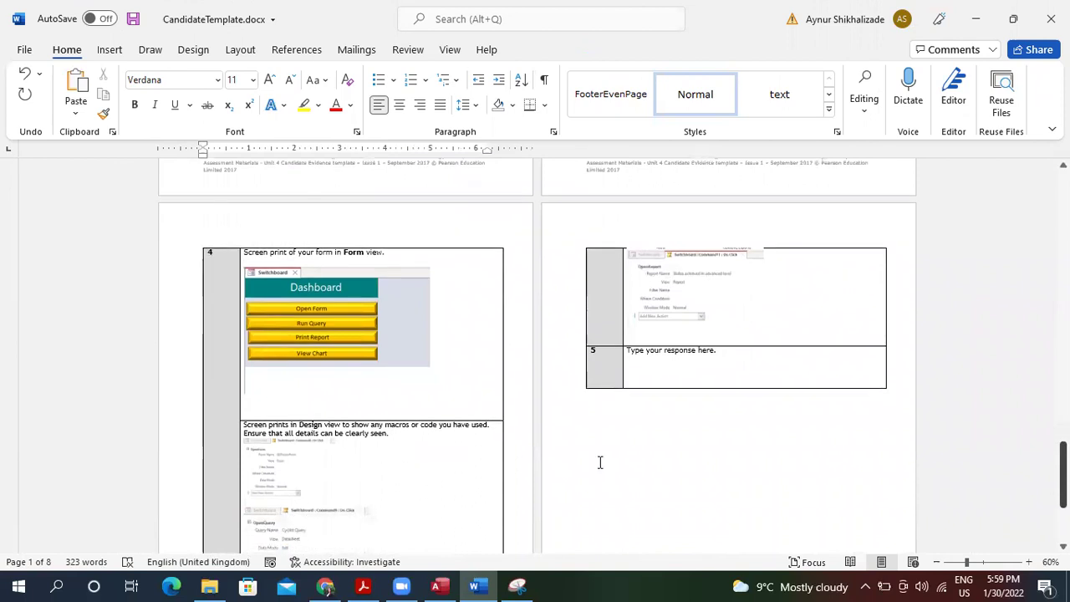
pyautogui.click(380, 410)
pyautogui.press('BackSpace')
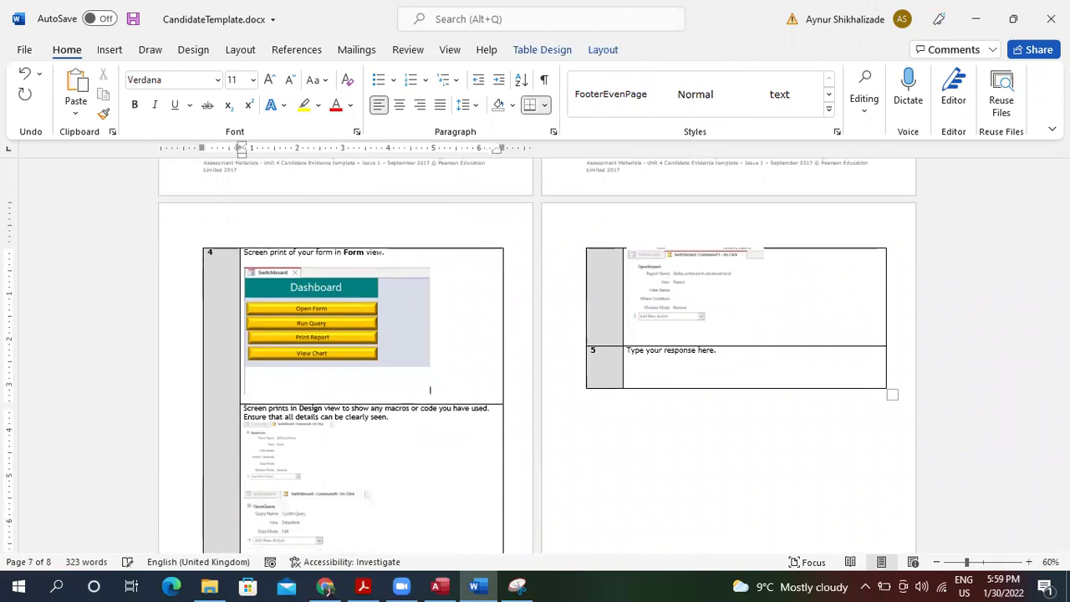